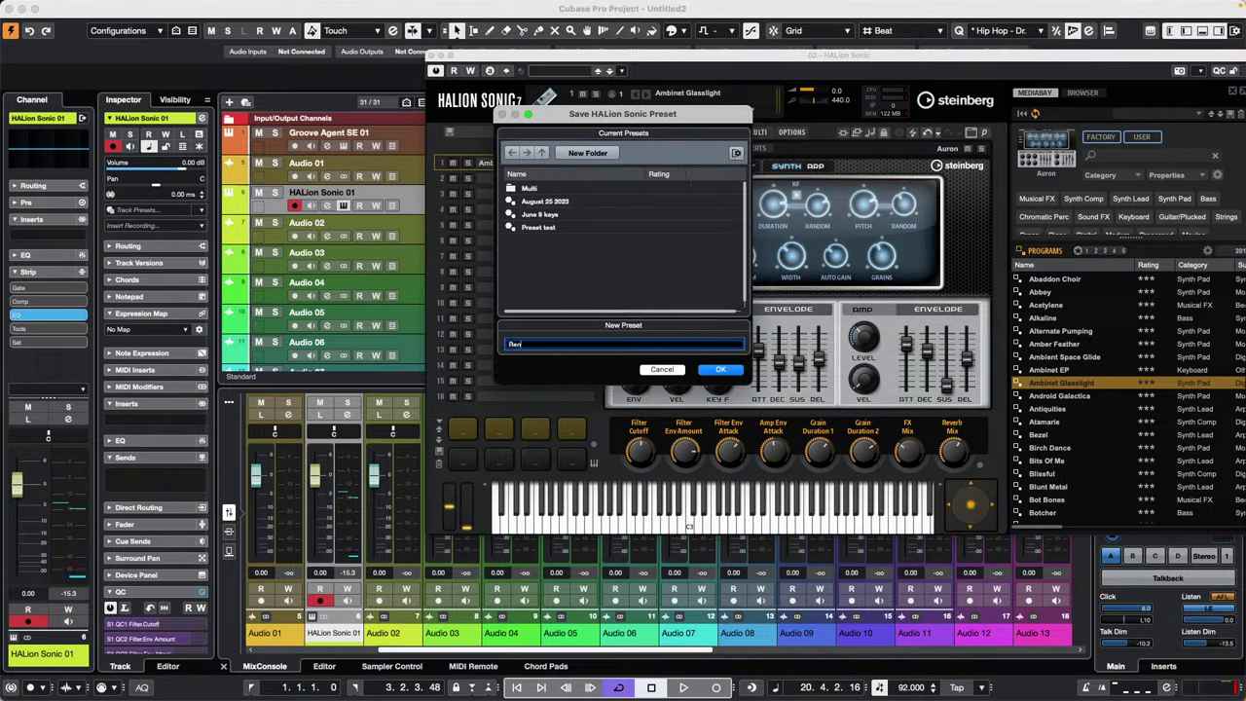
# Save the HALion Sonic preset under the entered first name and close the instrument window.
pyautogui.press('Return')
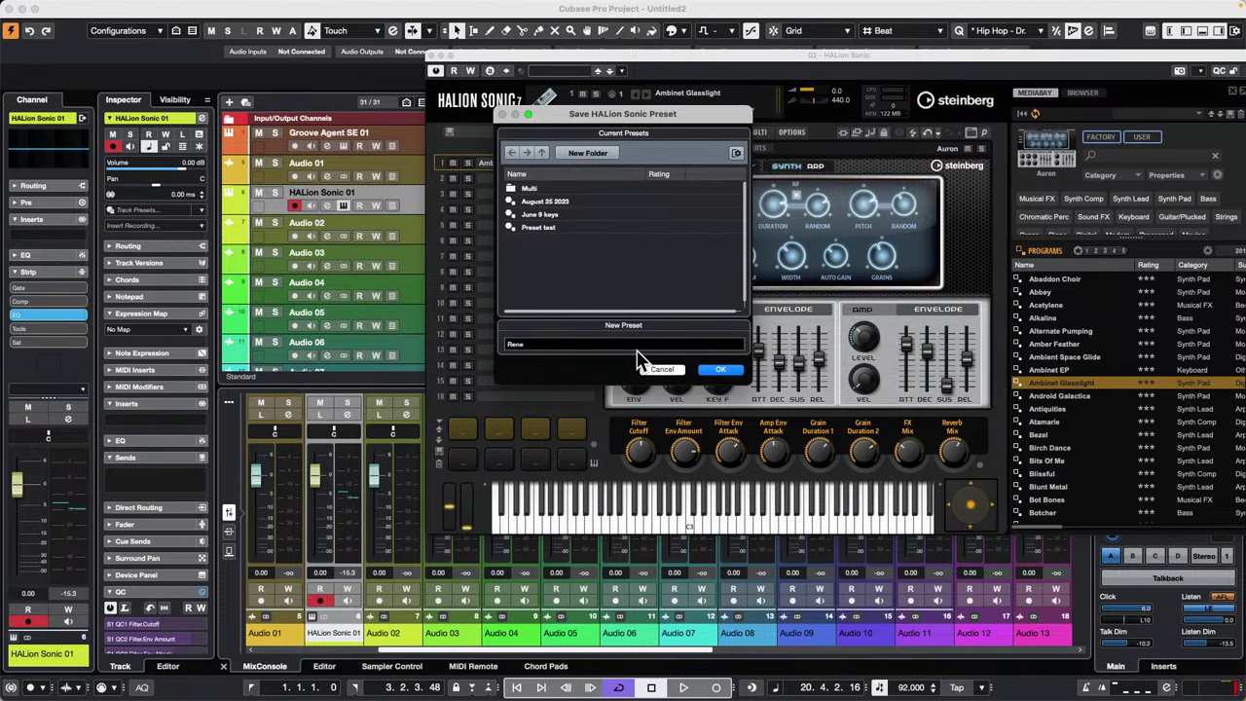
pyautogui.click(737, 371)
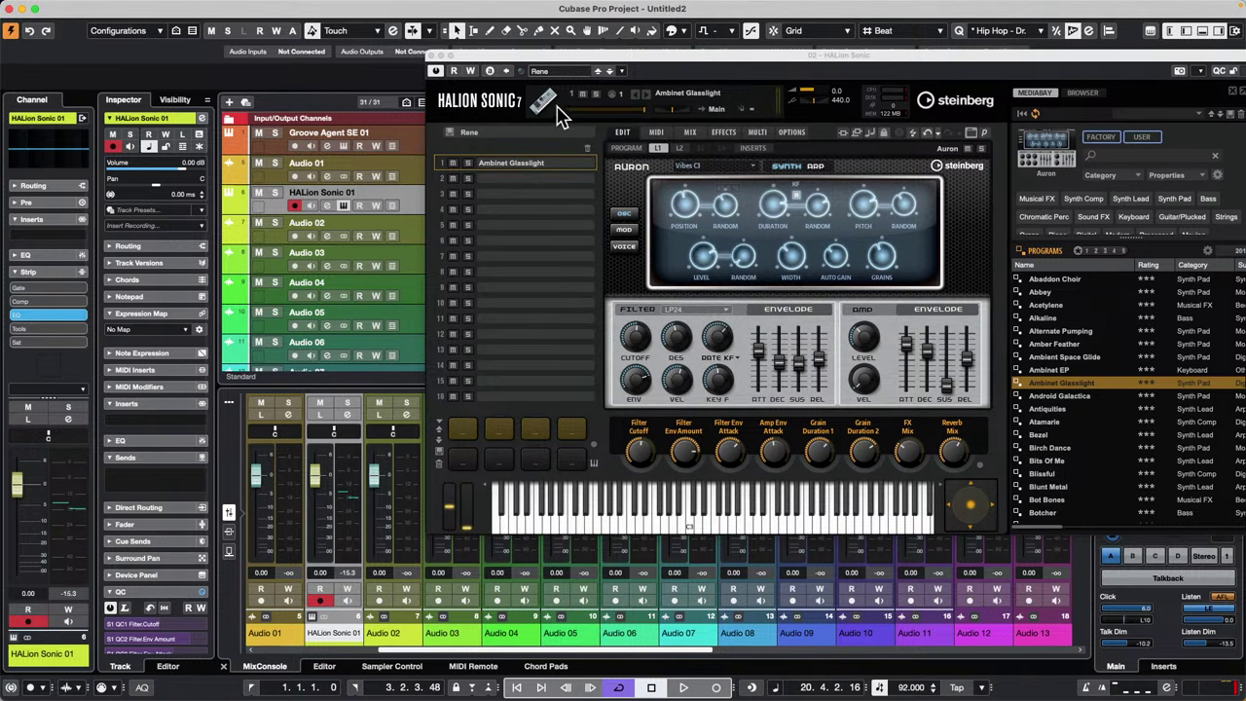
pyautogui.click(430, 56)
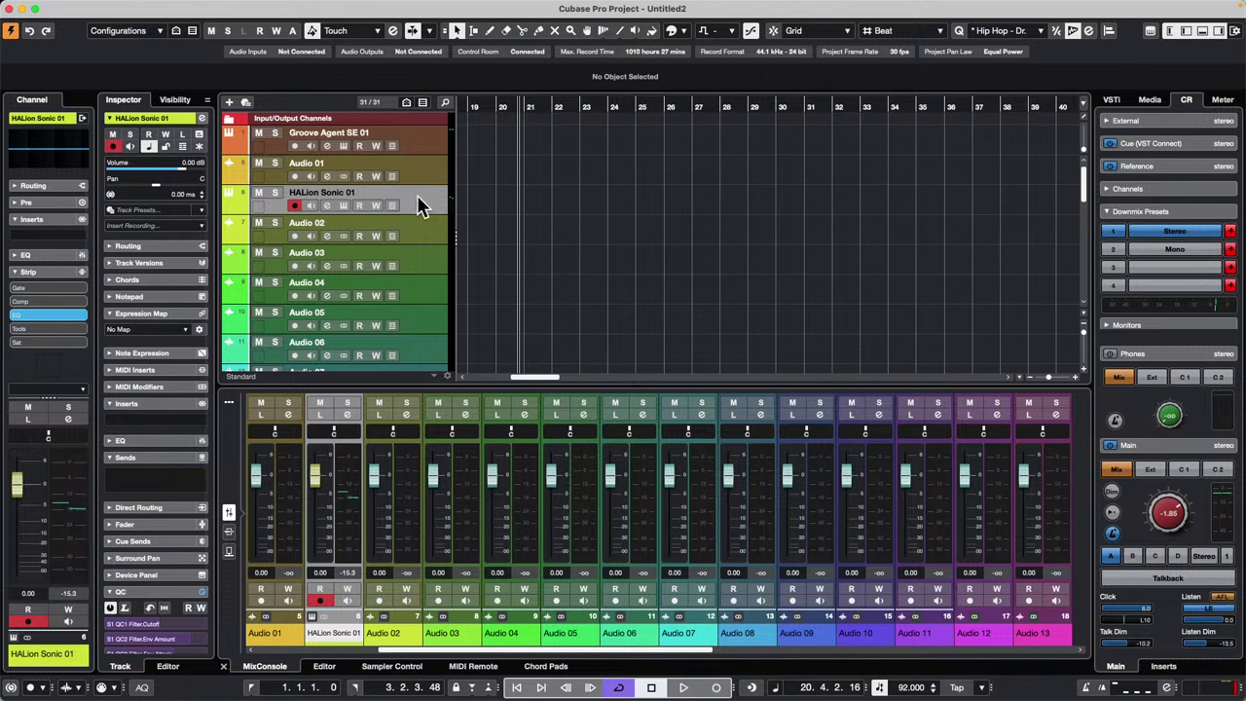
# Add a new instrument track from the newly saved preset in the user VST instrument presets, and move its instrument window fully into view.
pyautogui.click(1150, 101)
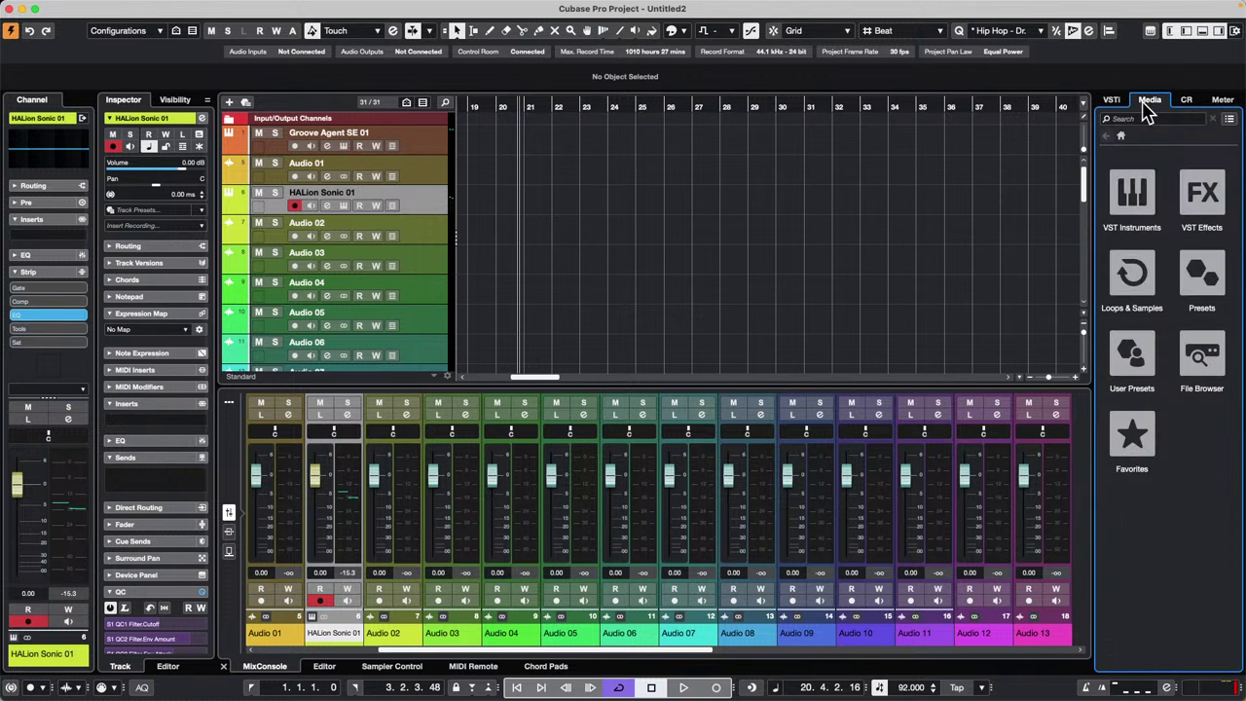
pyautogui.click(1135, 358)
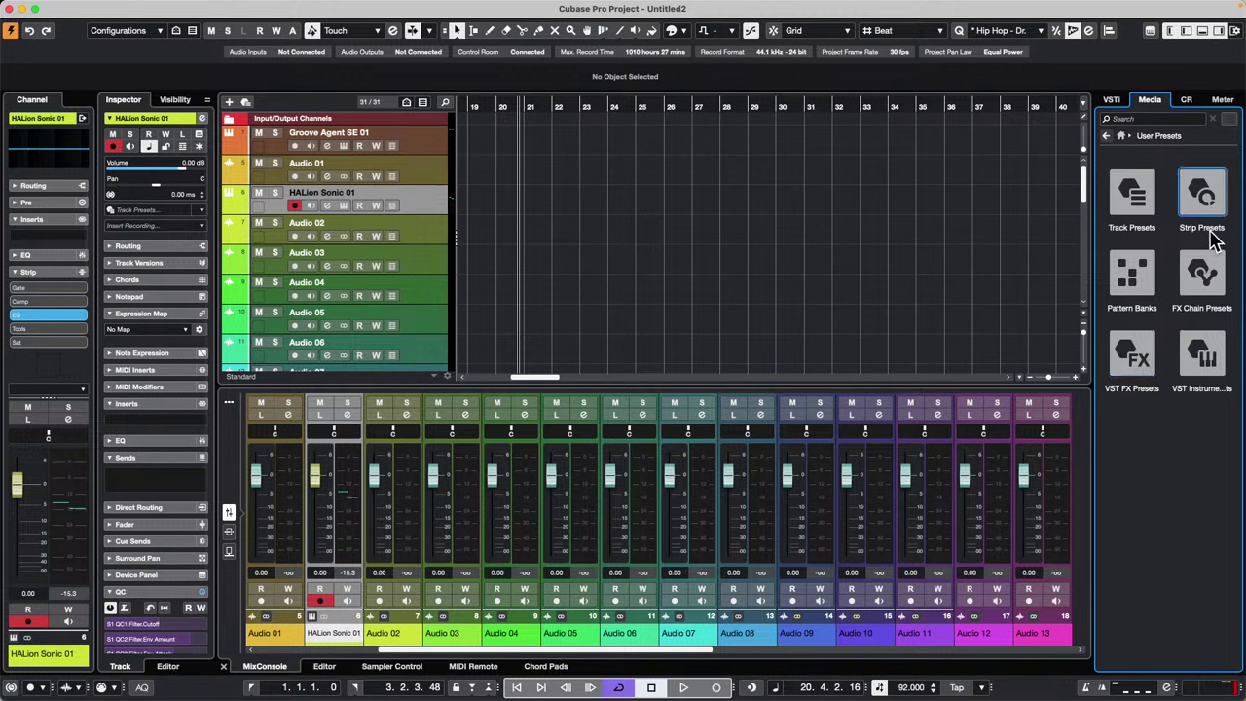
pyautogui.click(1201, 350)
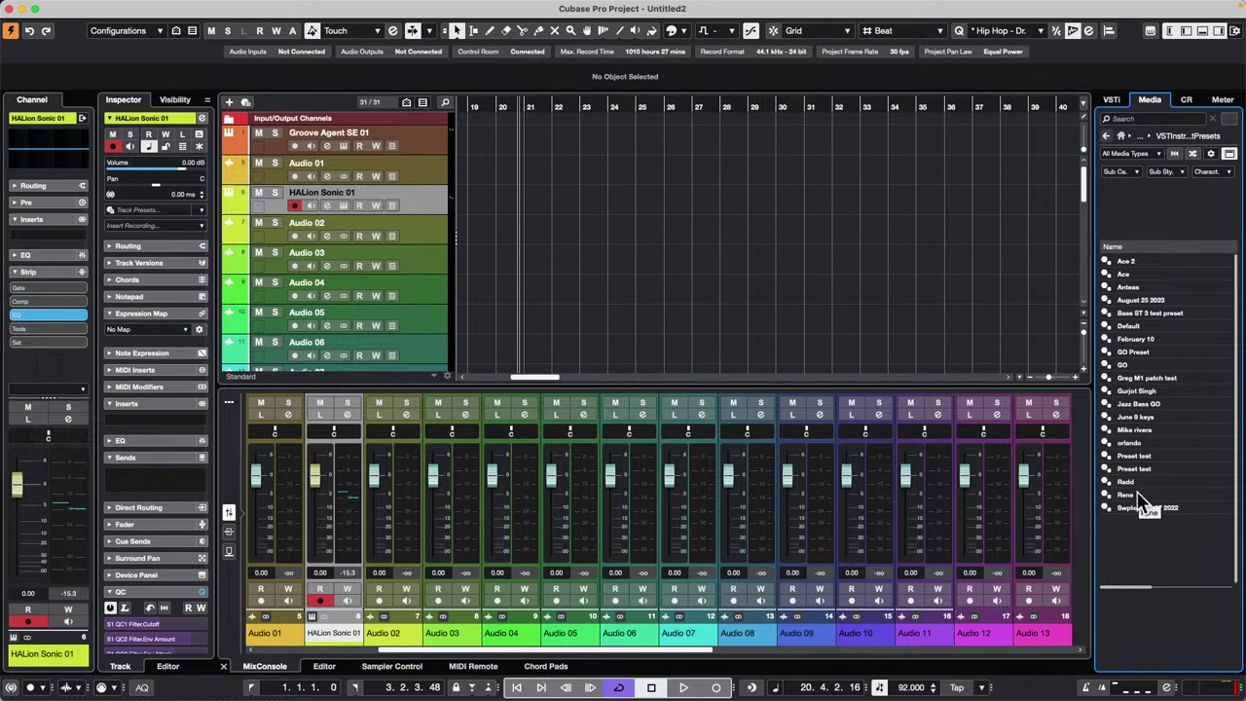
pyautogui.moveTo(1129, 496); pyautogui.dragTo(361, 172)
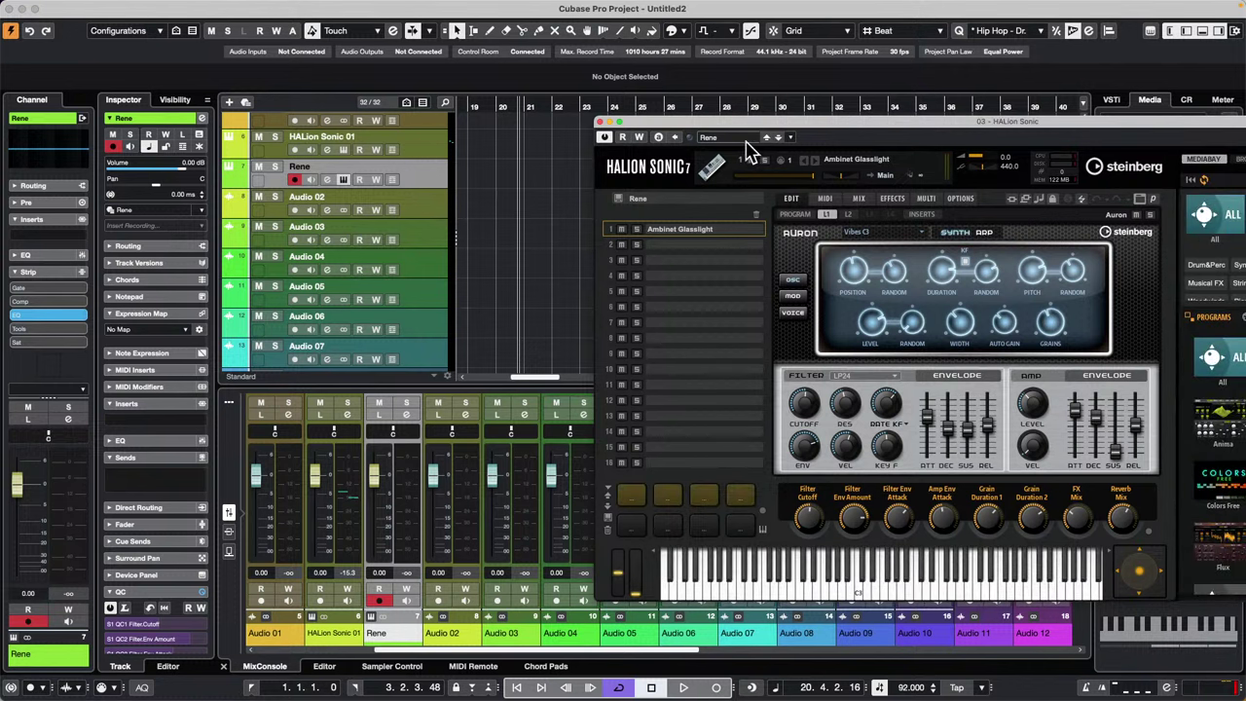
pyautogui.moveTo(800, 120); pyautogui.dragTo(605, 128)
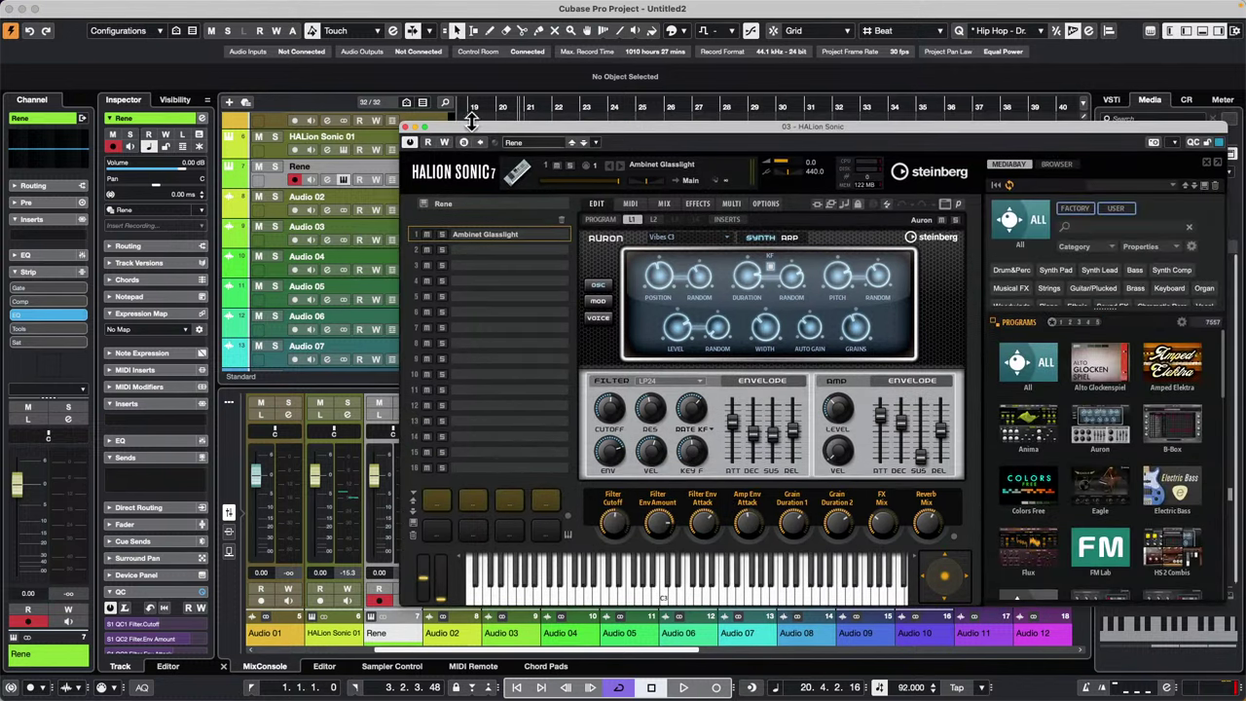
# Open the HALion Sonic 01 track's instrument to compare it with the preset-based one, and close both instrument windows.
pyautogui.click(268, 145)
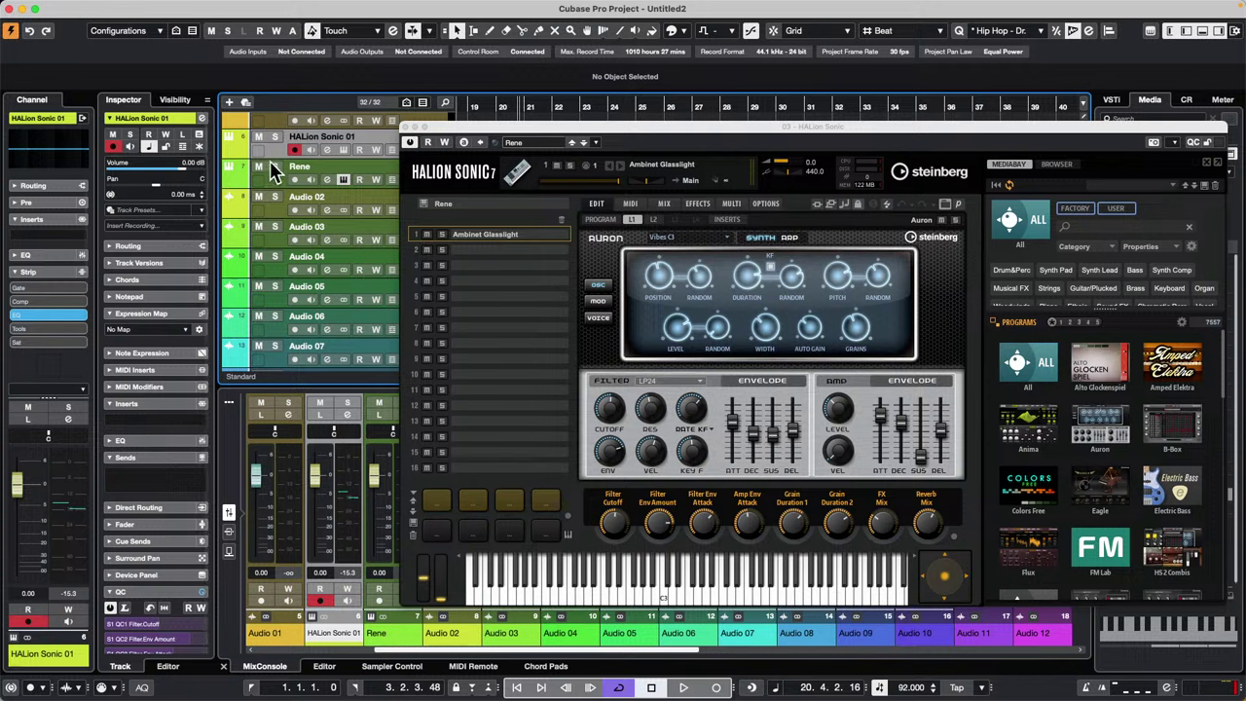
pyautogui.click(150, 245)
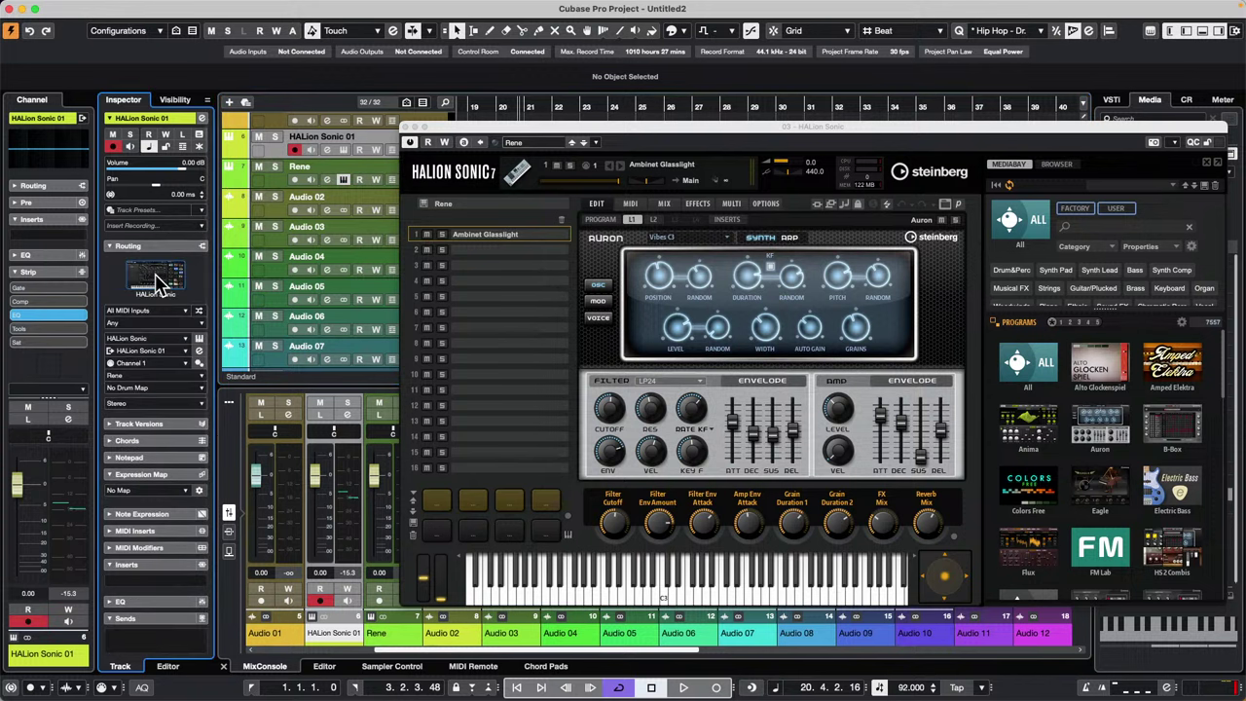
pyautogui.click(154, 278)
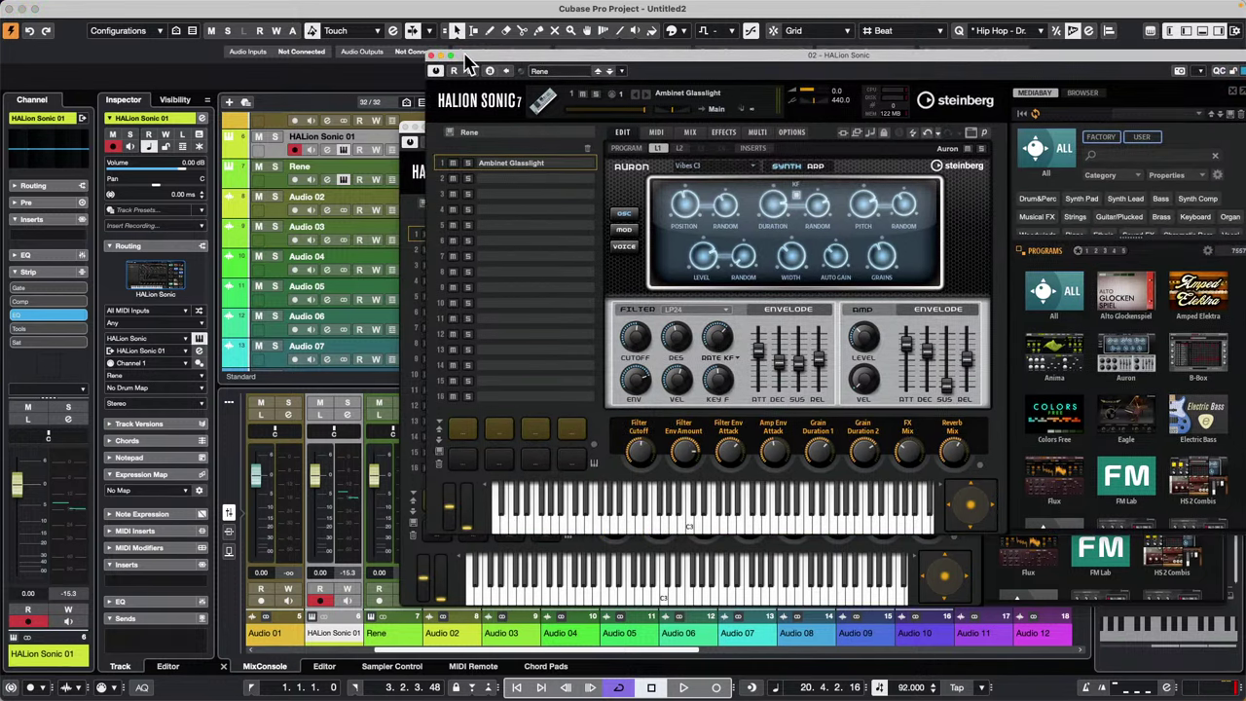
pyautogui.moveTo(470, 56); pyautogui.dragTo(429, 329)
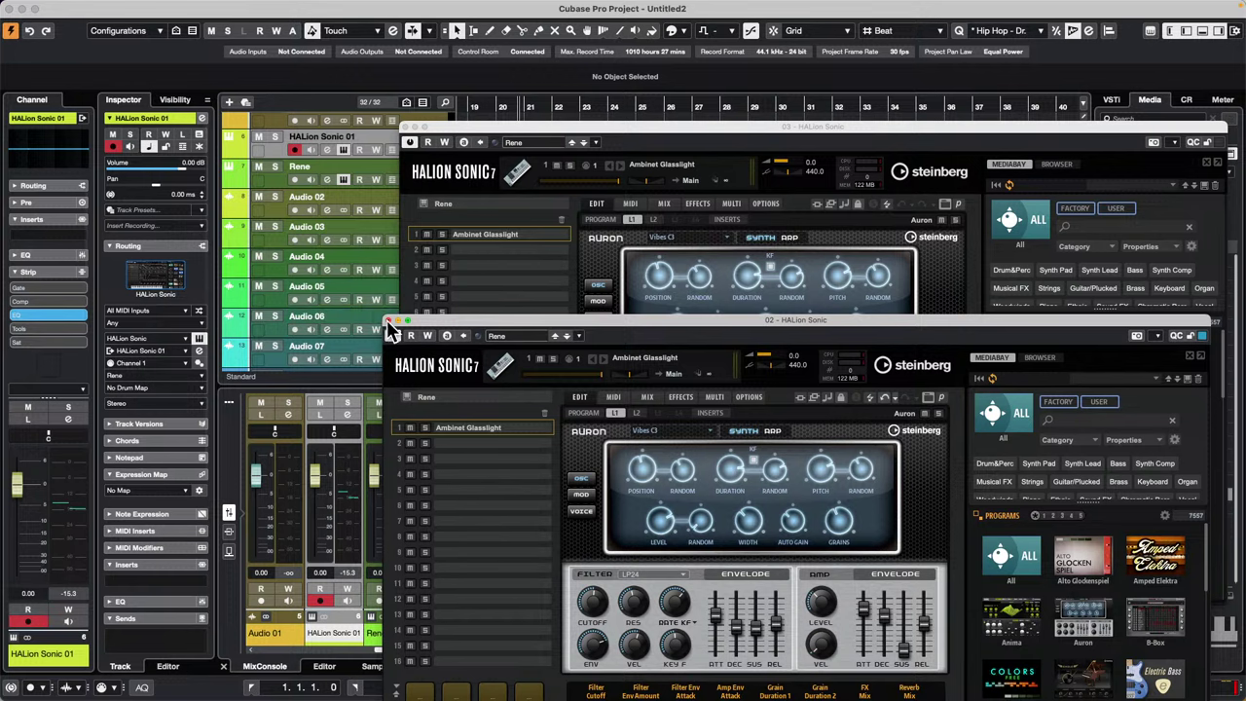
pyautogui.click(388, 320)
pyautogui.click(407, 129)
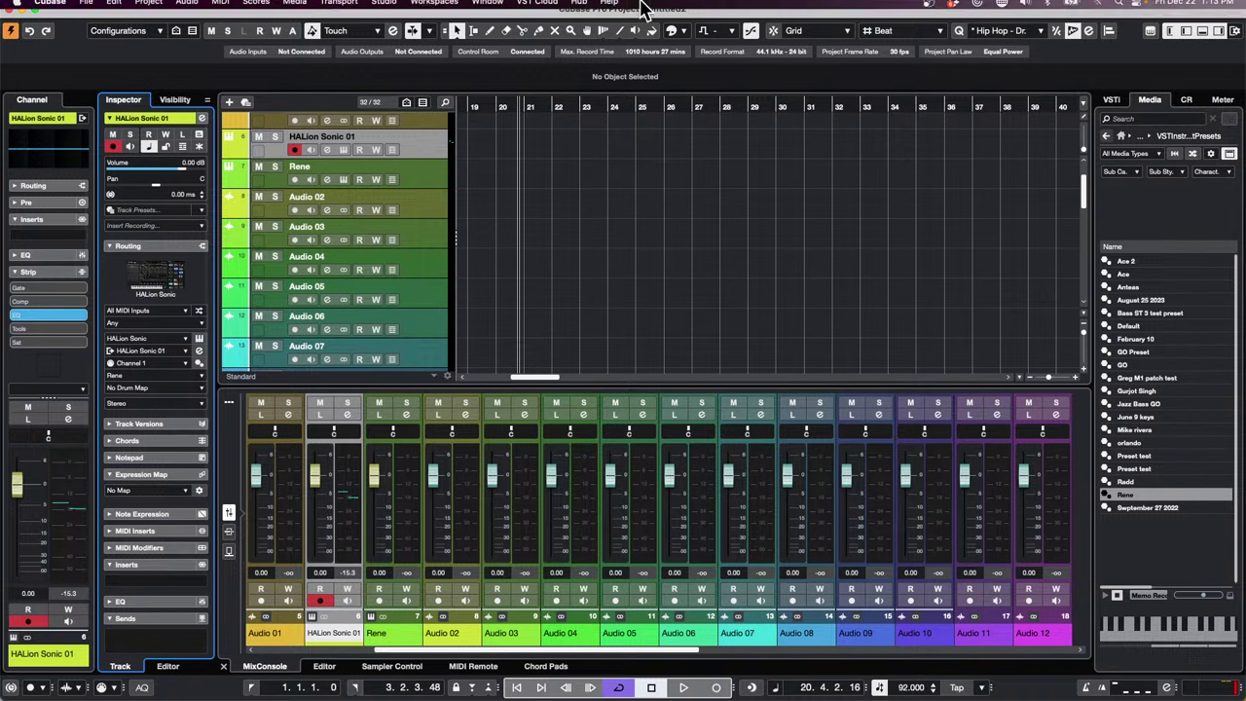
# Open MediaBay and collapse the VST Sound folder in its file browser.
pyautogui.moveTo(453, 4)
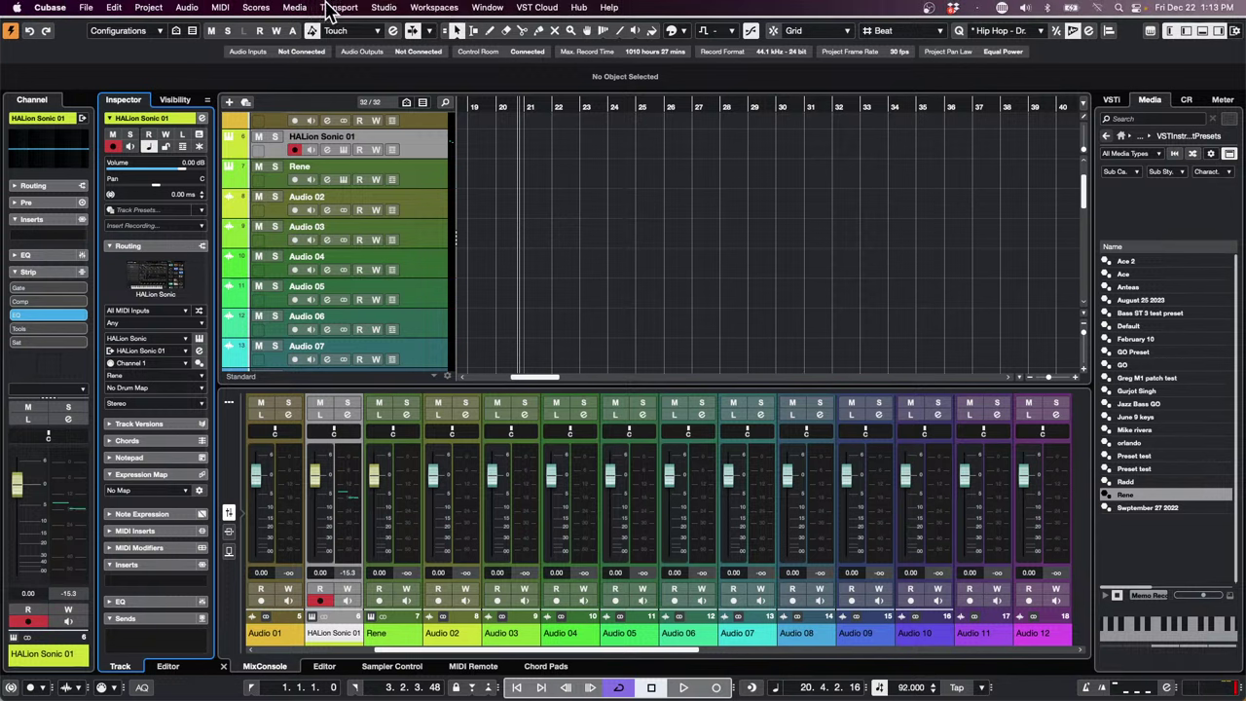
pyautogui.click(331, 6)
pyautogui.moveTo(294, 7)
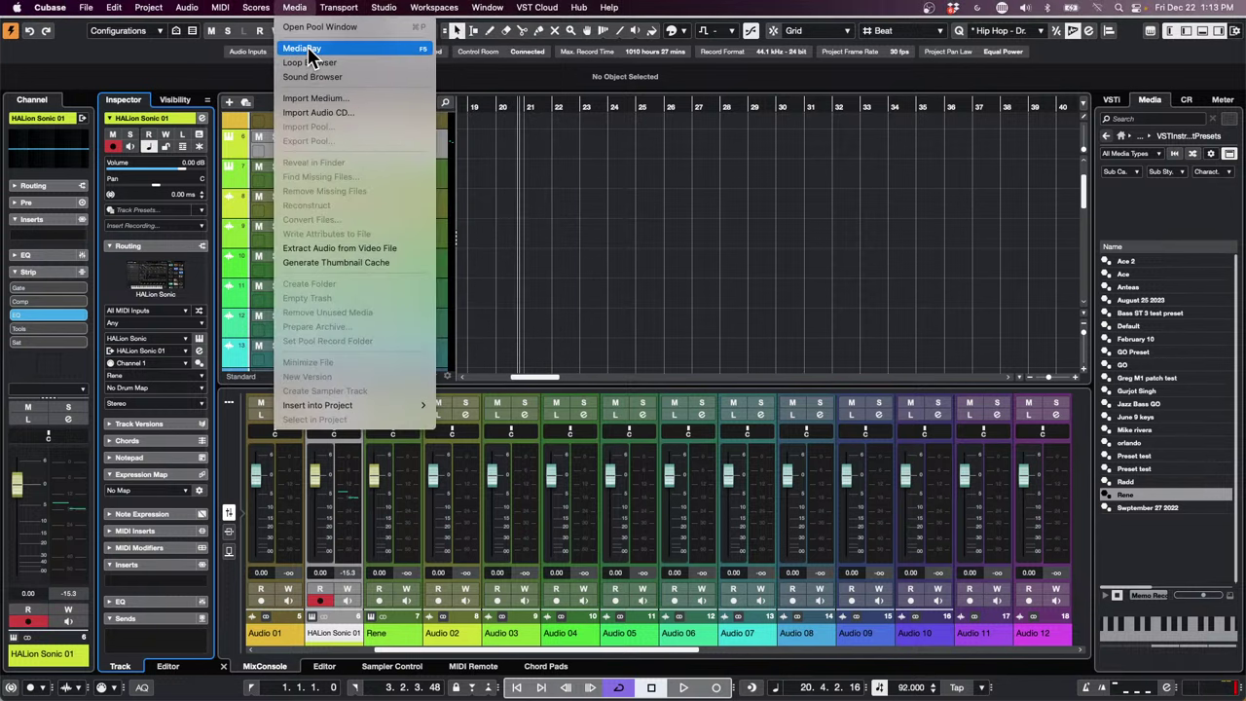
pyautogui.click(319, 47)
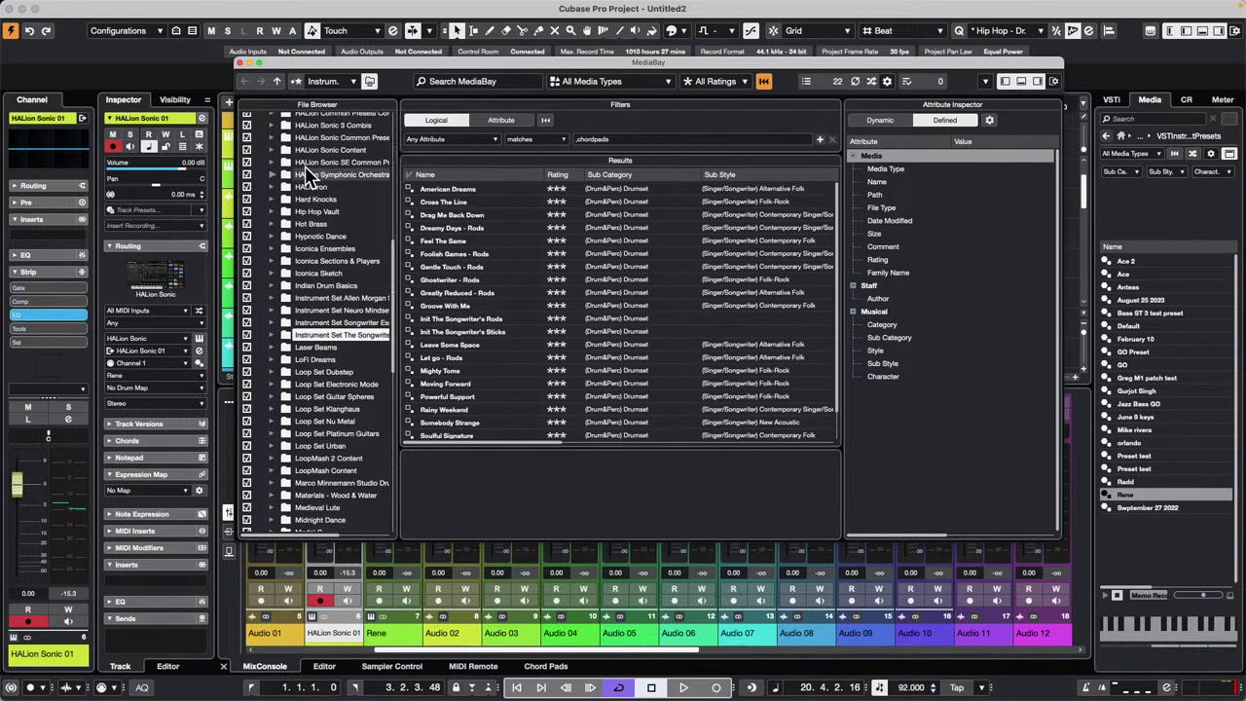
pyautogui.scroll(3, 309, 173)
pyautogui.scroll(8, 310, 173)
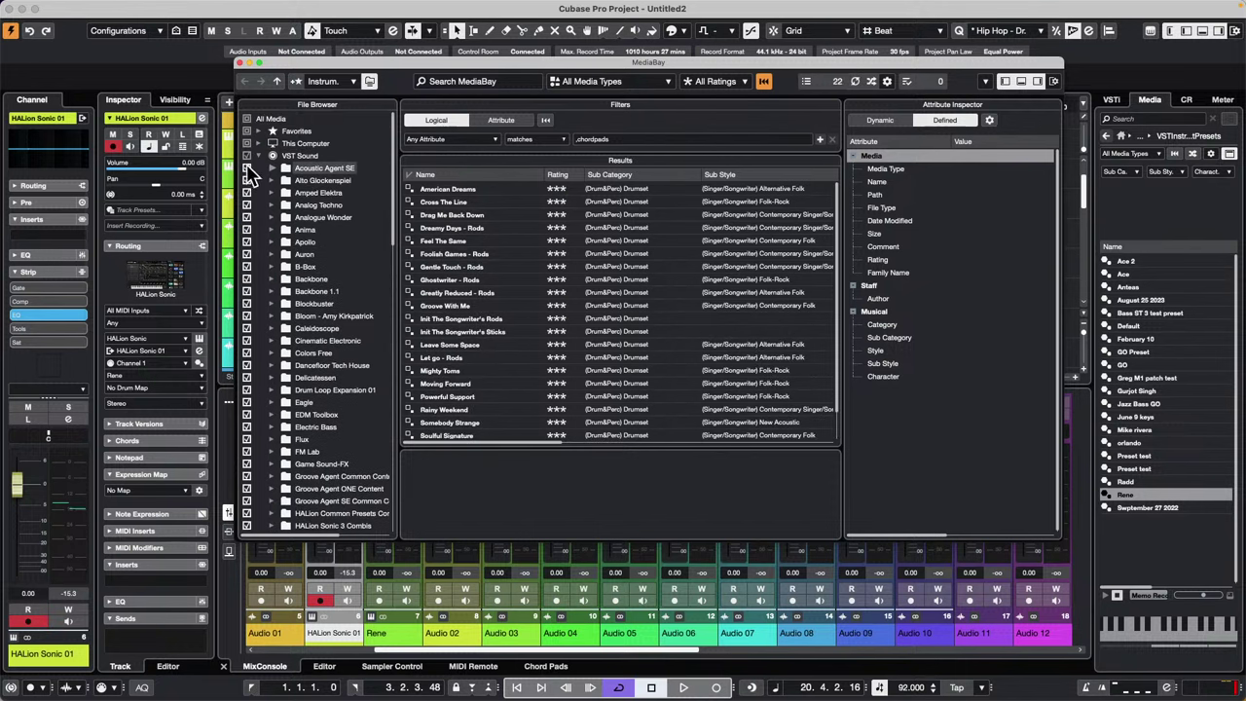
pyautogui.click(270, 156)
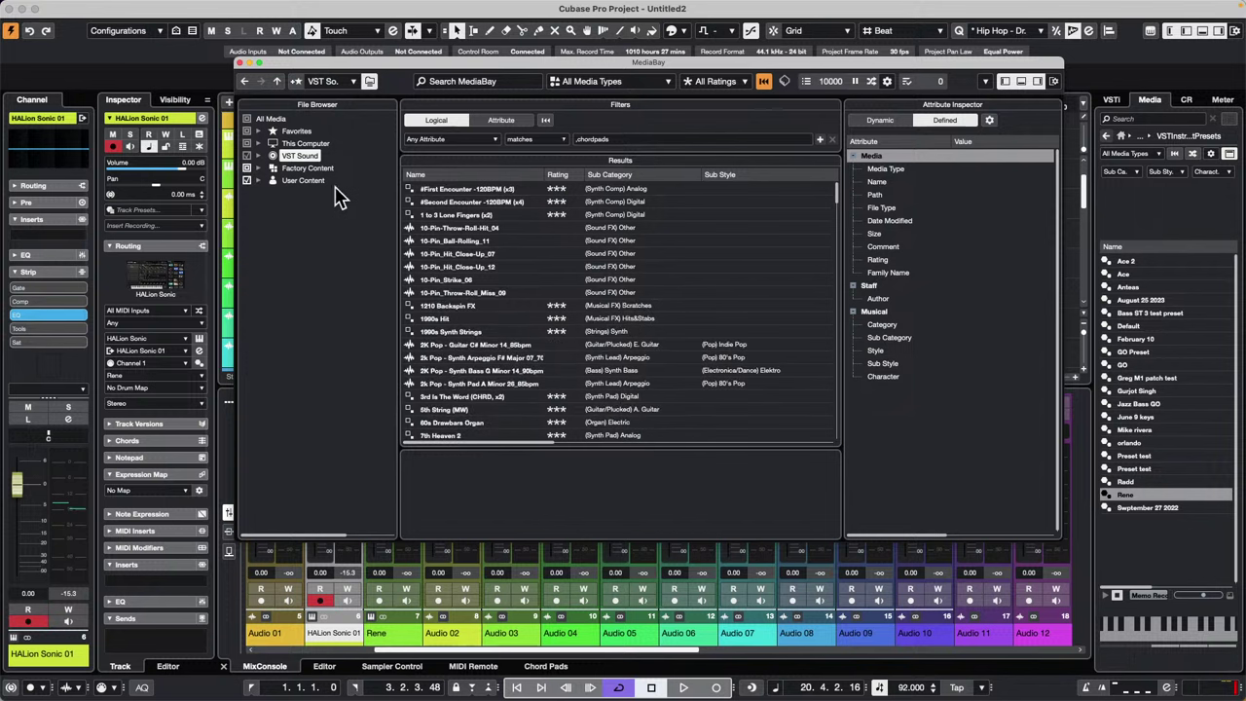
# Examine the HALion Sonic presets stored in User Content under the Steinberg VST3 Presets folder, and close MediaBay.
pyautogui.click(260, 180)
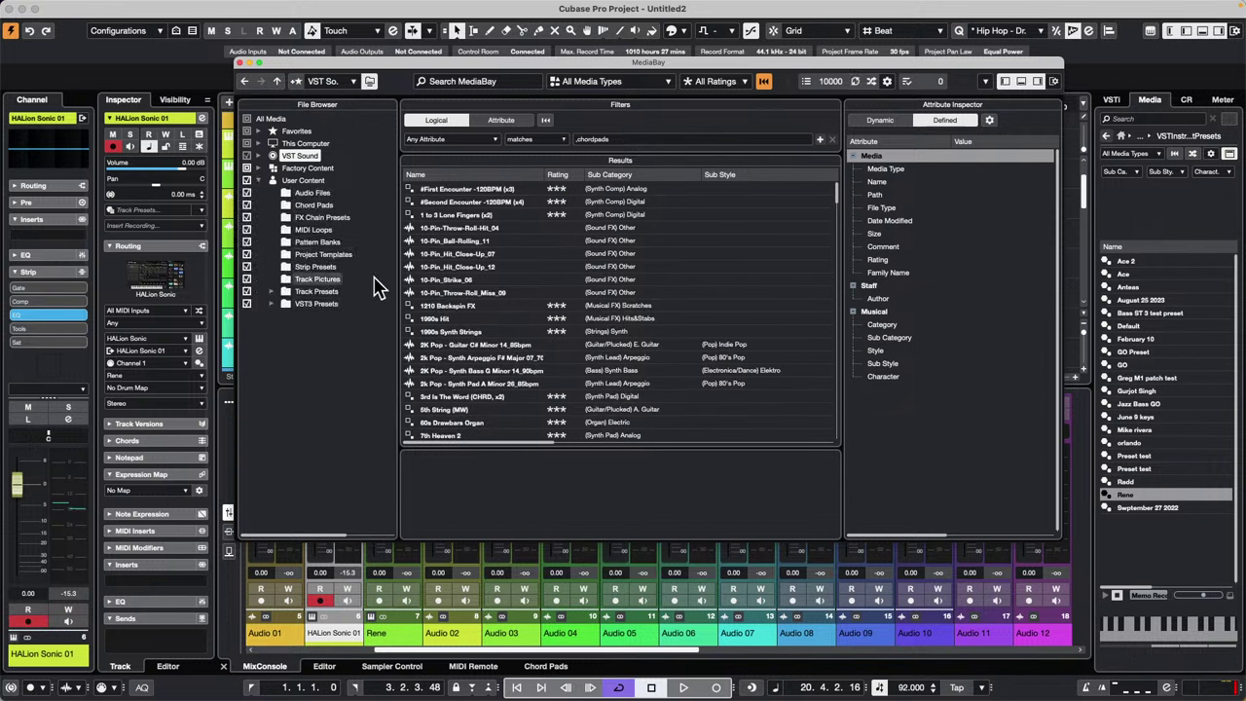
pyautogui.click(274, 304)
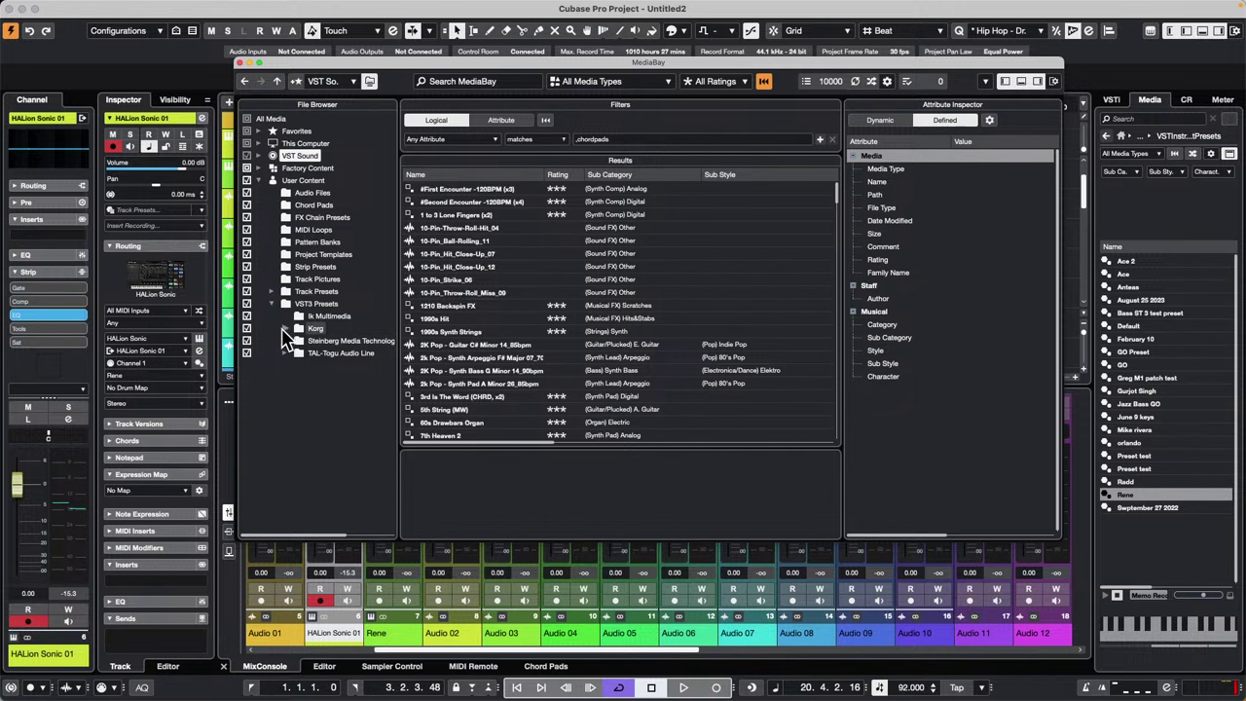
pyautogui.click(285, 342)
pyautogui.scroll(-3, 322, 349)
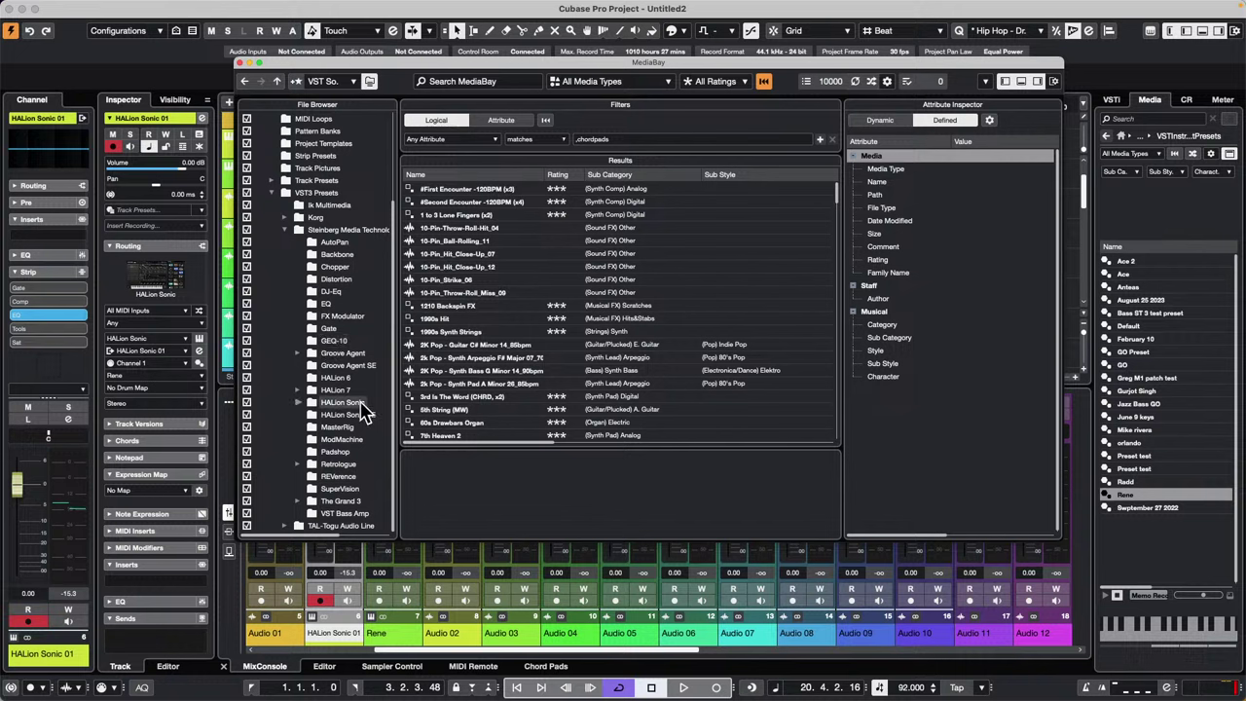
pyautogui.click(331, 404)
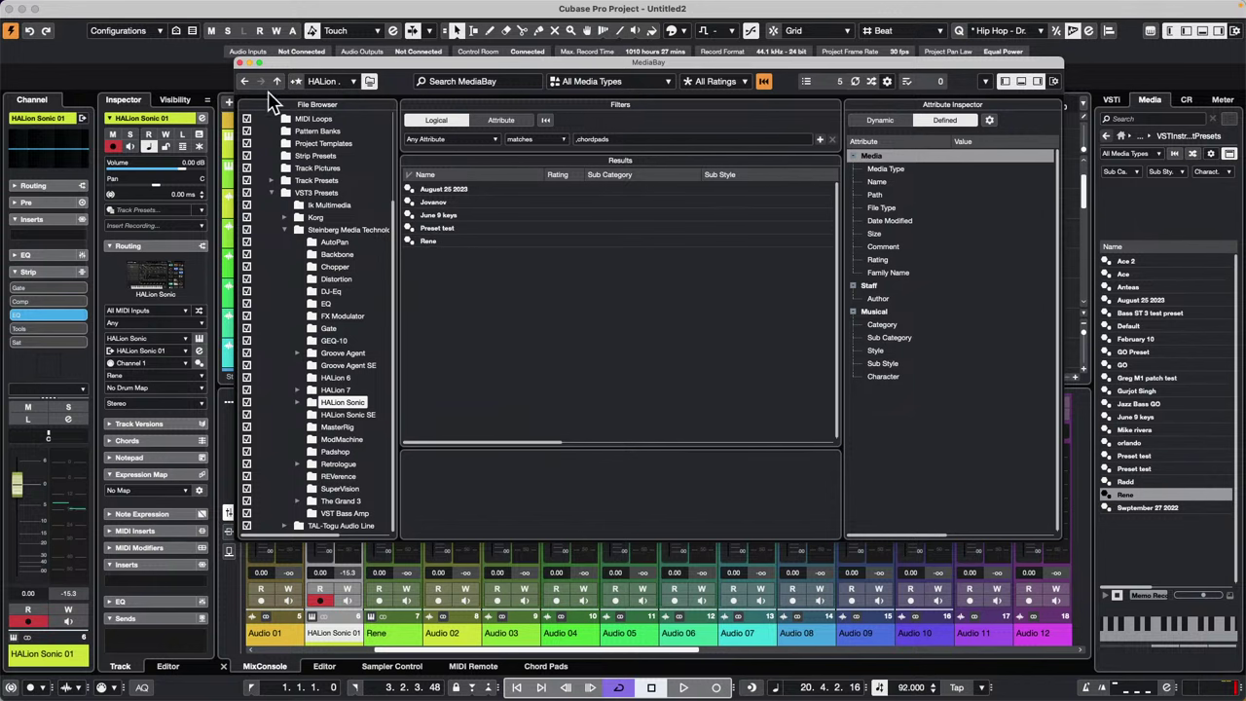
pyautogui.click(242, 63)
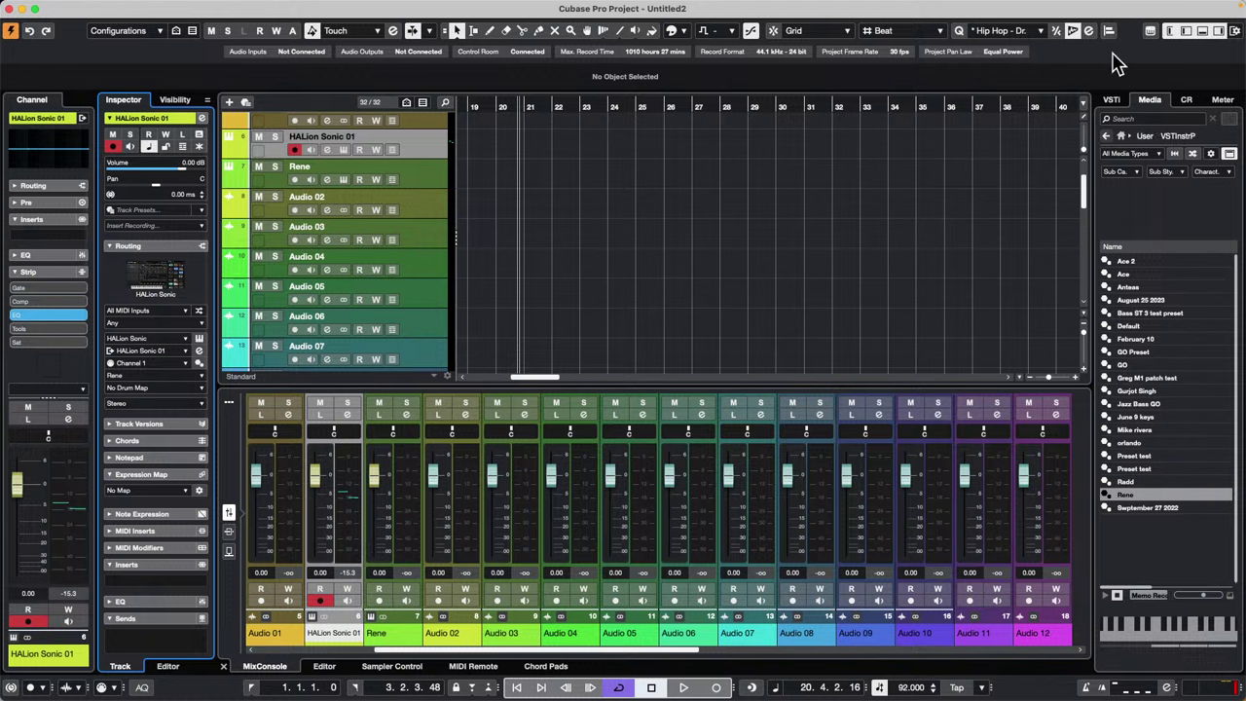
# Apply the Dirty Drums audio track preset to the Audio 04 track.
pyautogui.click(1111, 99)
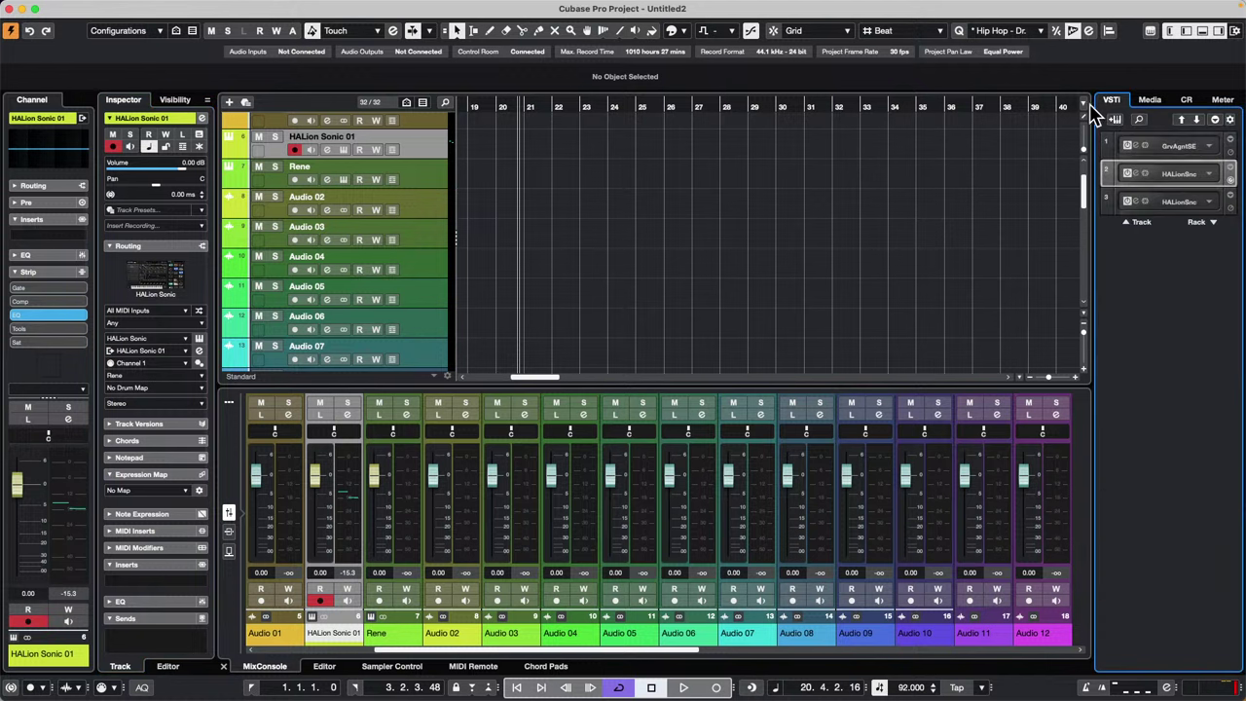
pyautogui.click(1152, 101)
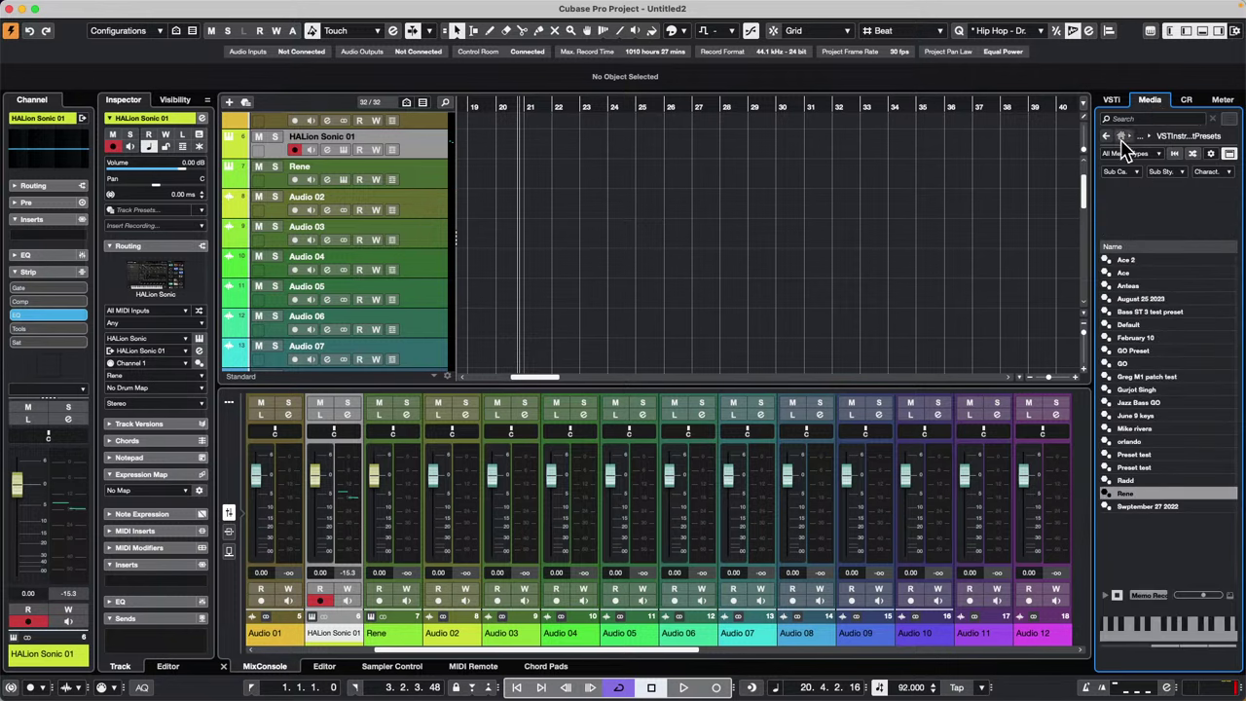
pyautogui.click(1121, 136)
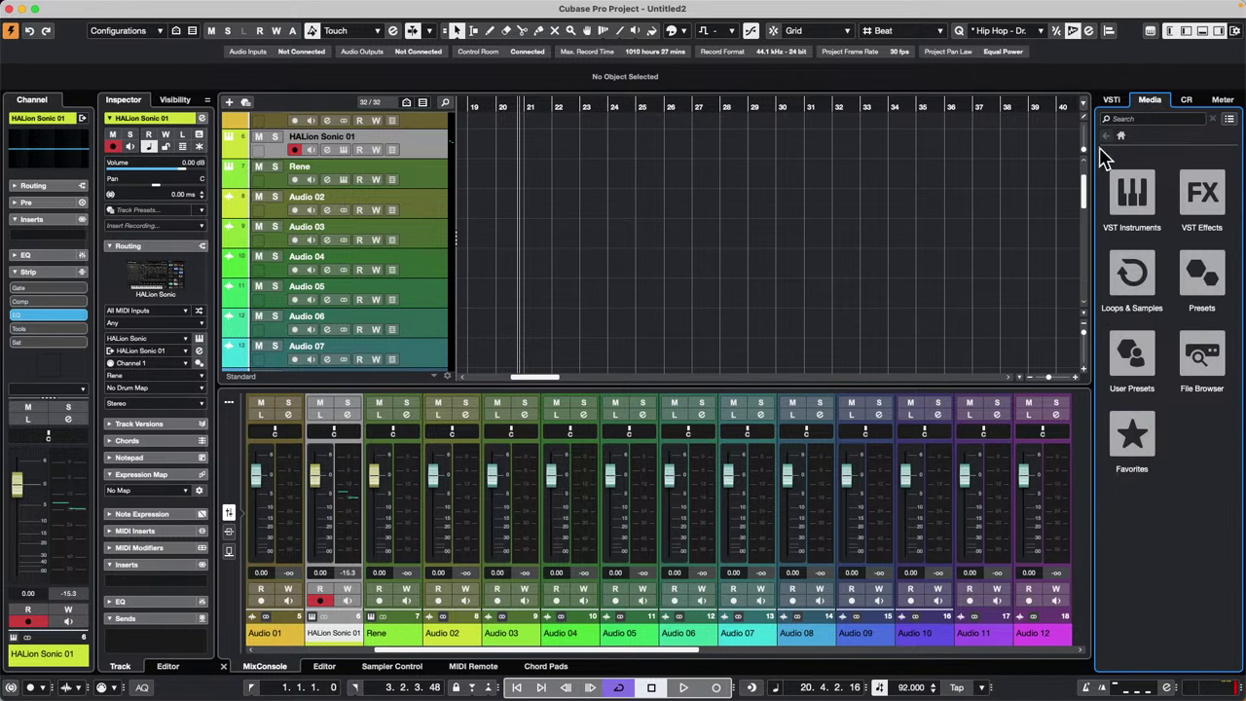
pyautogui.click(413, 263)
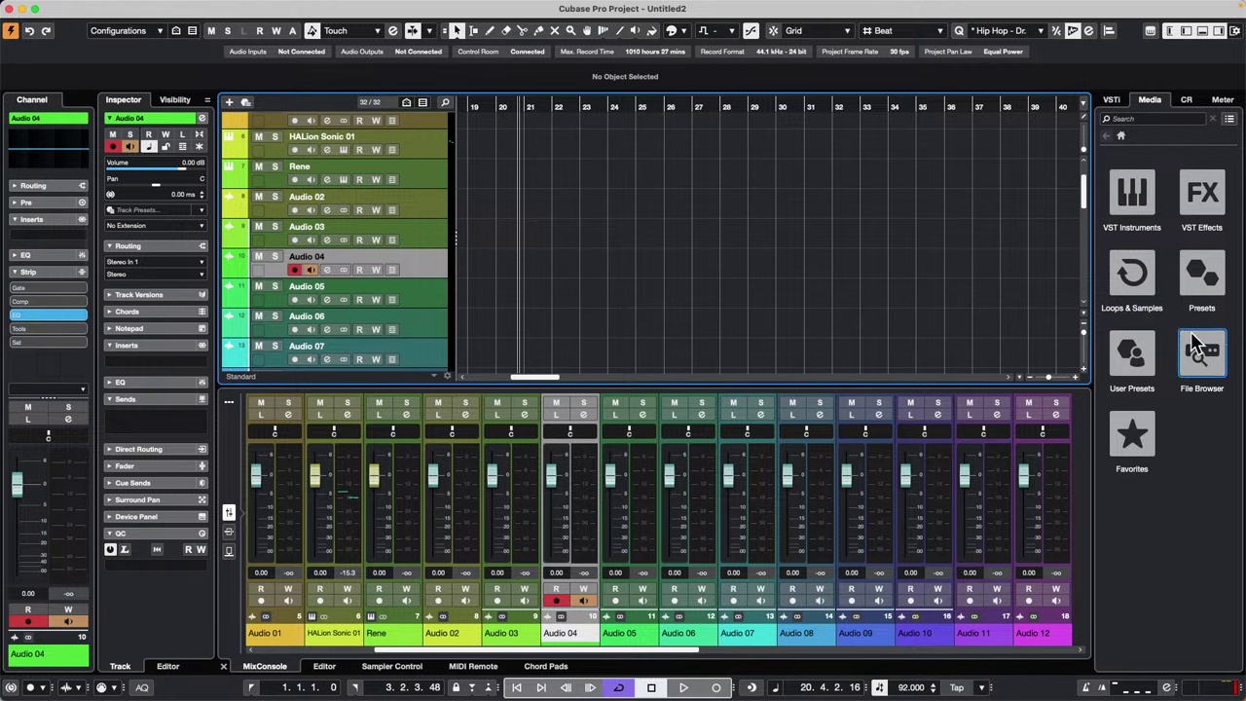
pyautogui.click(1210, 280)
pyautogui.click(1132, 194)
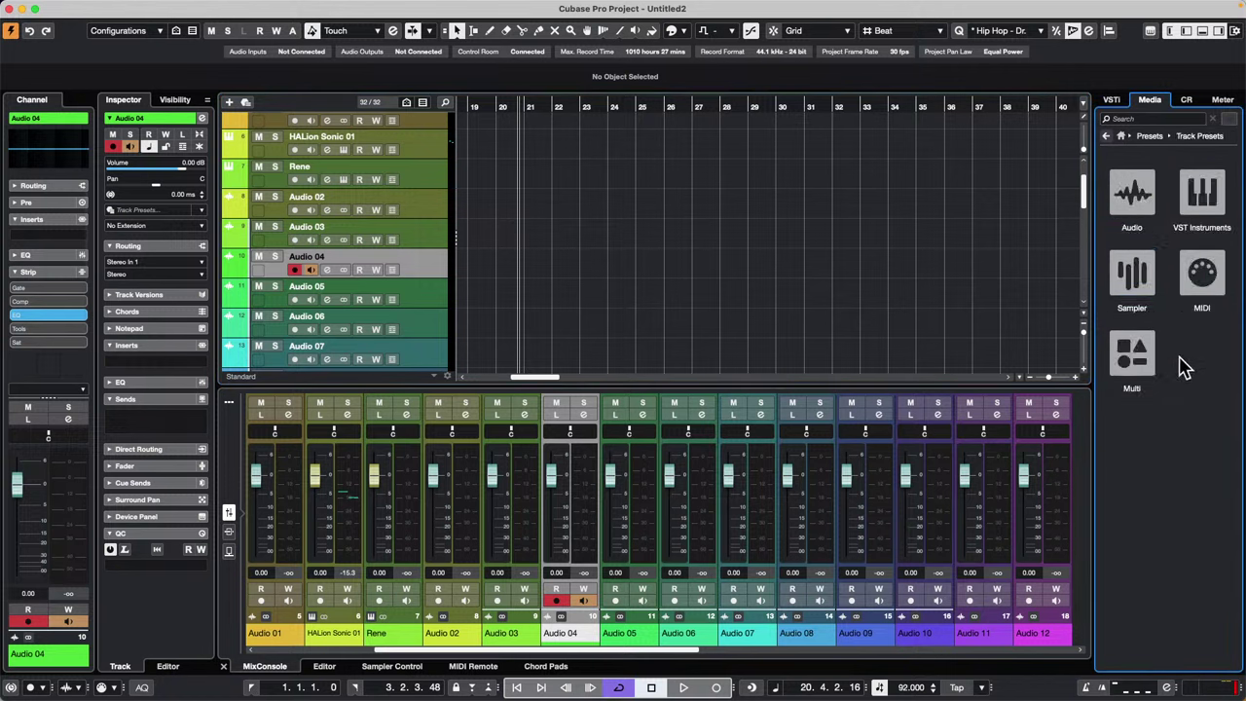
pyautogui.click(1144, 219)
pyautogui.click(1149, 351)
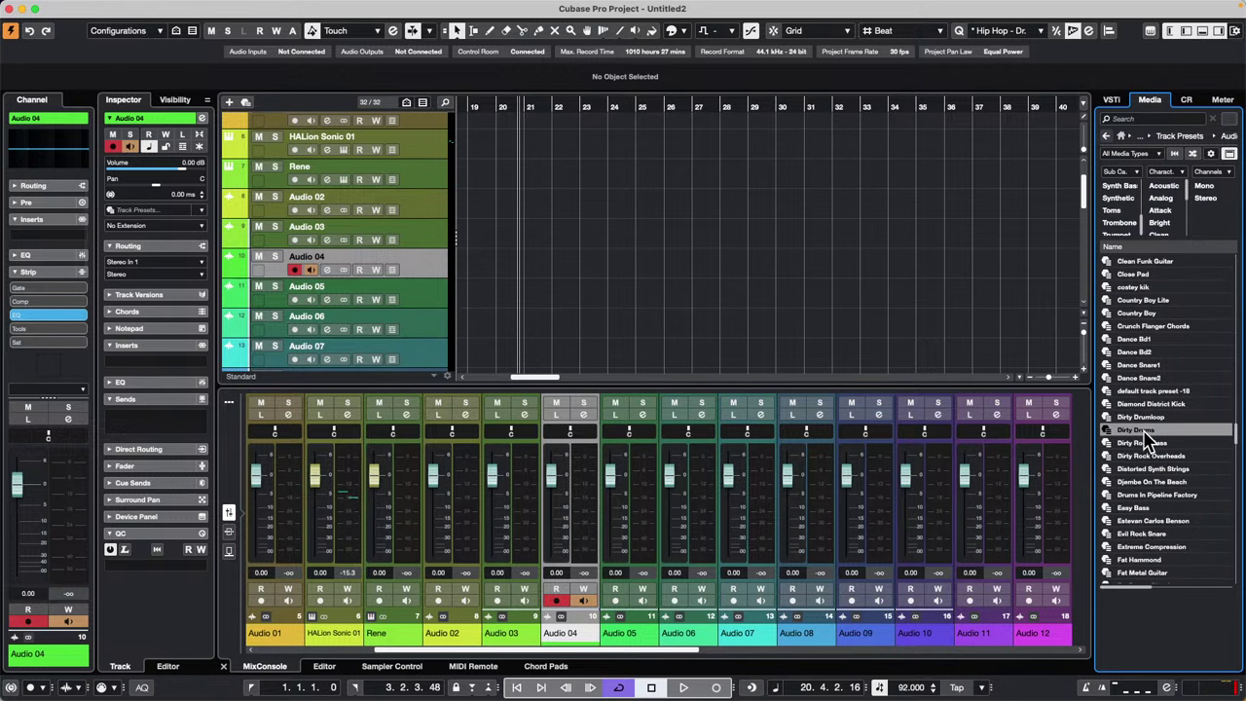
pyautogui.moveTo(1146, 430); pyautogui.dragTo(409, 259)
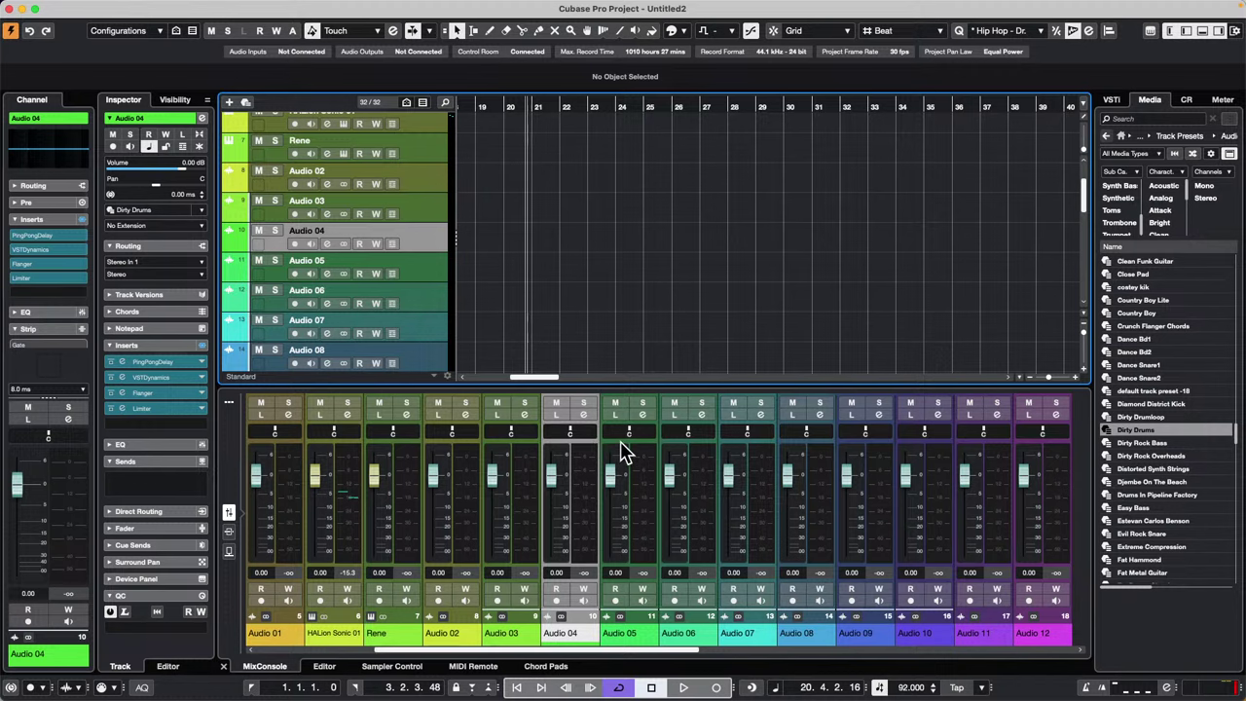
# Open the MixConsole with the Inserts rack expanded and widen the channels to make Audio 04's plug-in names readable.
pyautogui.press('F4')
pyautogui.press('F4')
pyautogui.press('F3')
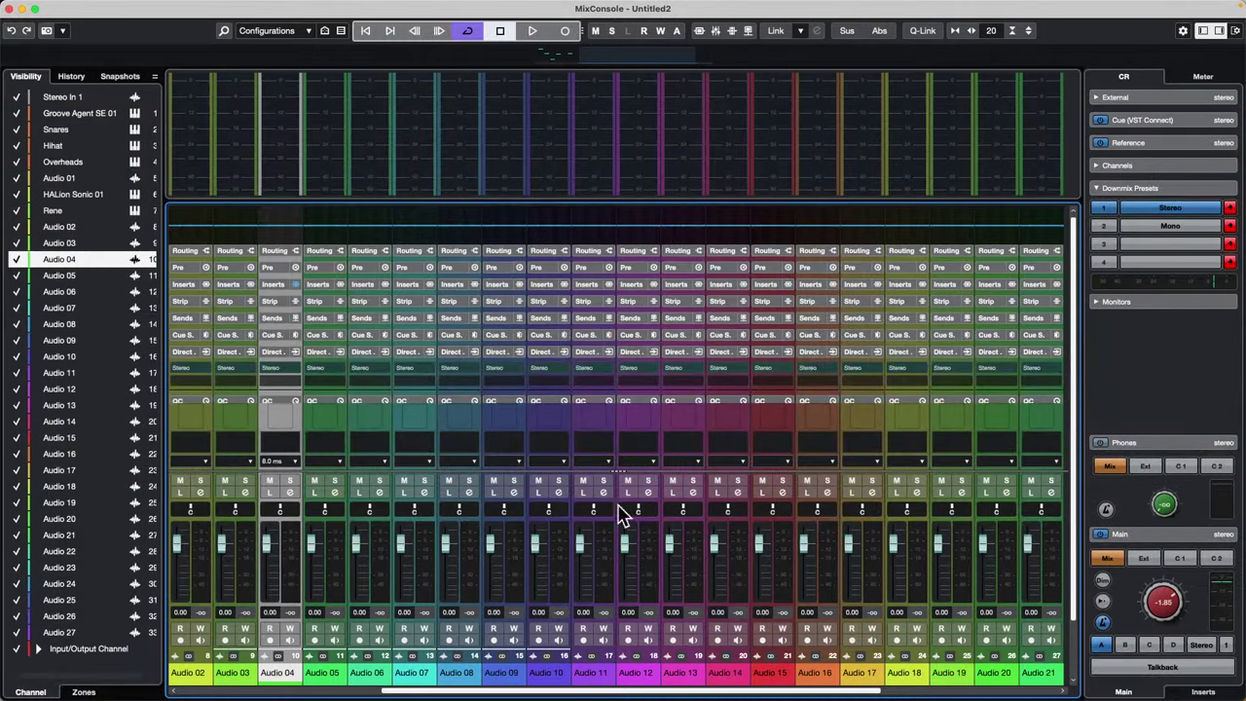
pyautogui.click(273, 285)
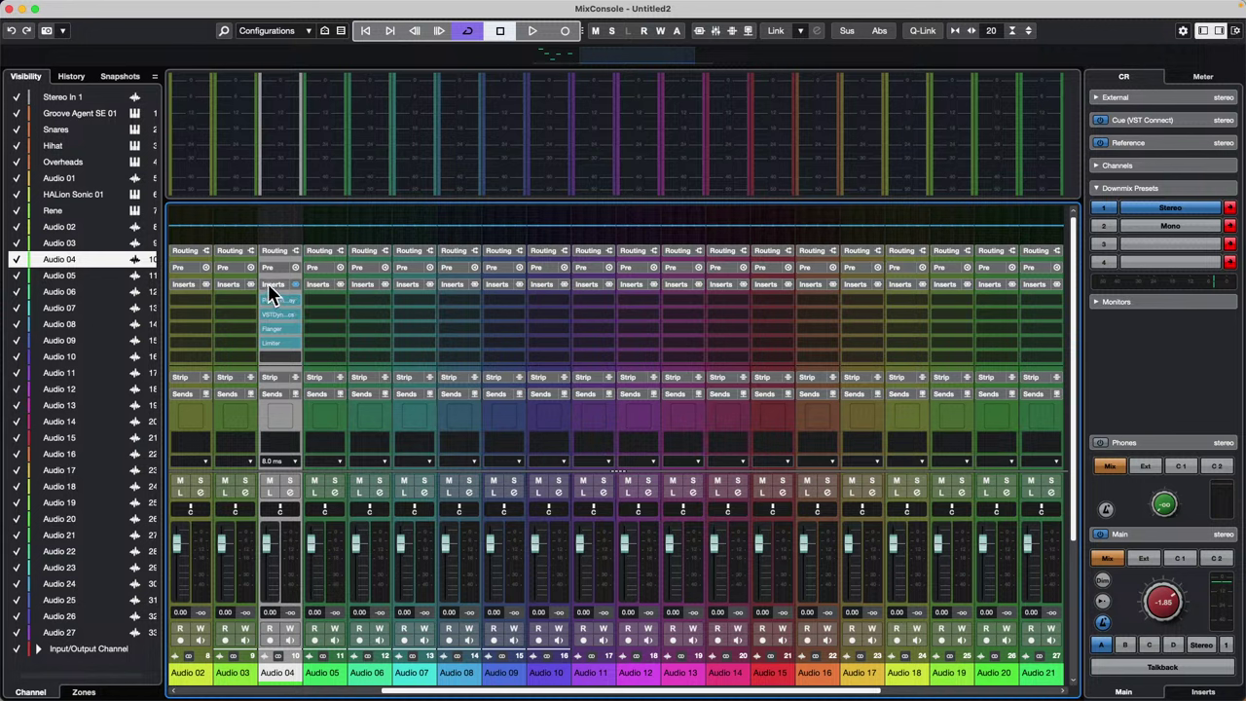
pyautogui.moveTo(269, 292)
pyautogui.mouseDown()
pyautogui.moveTo(340, 299)
pyautogui.moveTo(265, 286)
pyautogui.mouseUp()
pyautogui.press('h')
pyautogui.press('h')
pyautogui.press('h')
pyautogui.press('h')
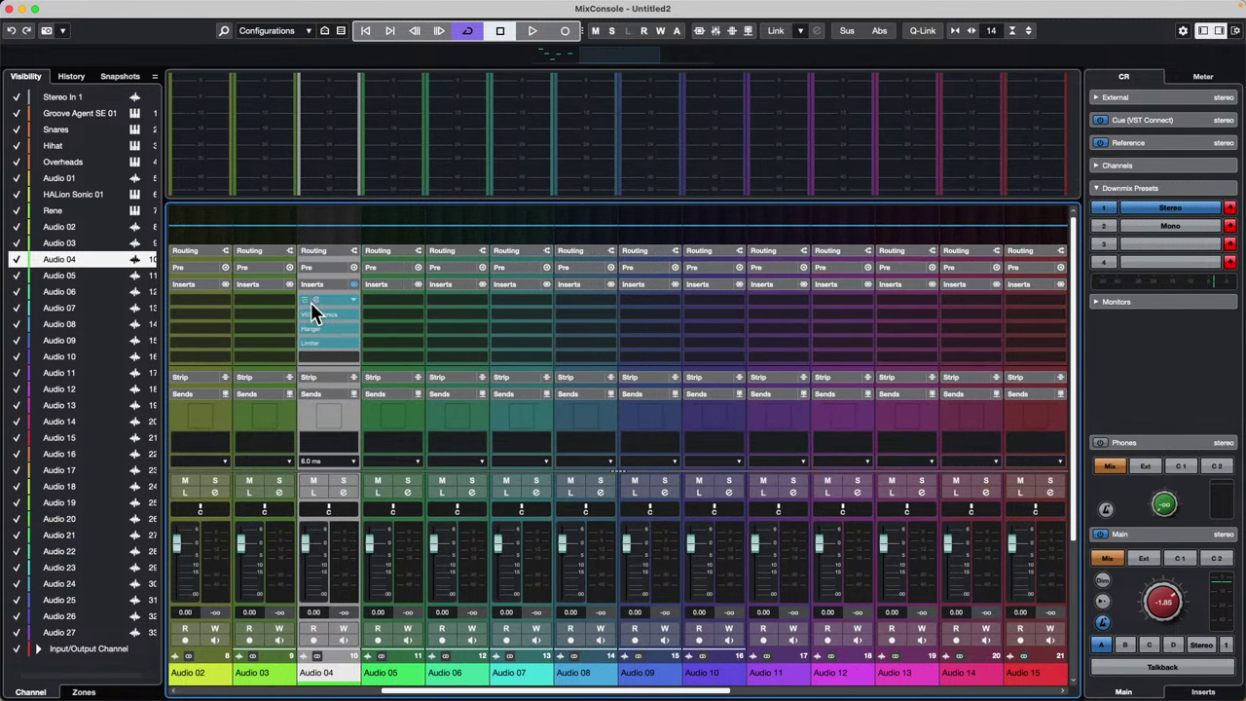
pyautogui.scroll(-2, 304, 321)
pyautogui.scroll(2, 307, 316)
pyautogui.moveTo(333, 284); pyautogui.dragTo(401, 301)
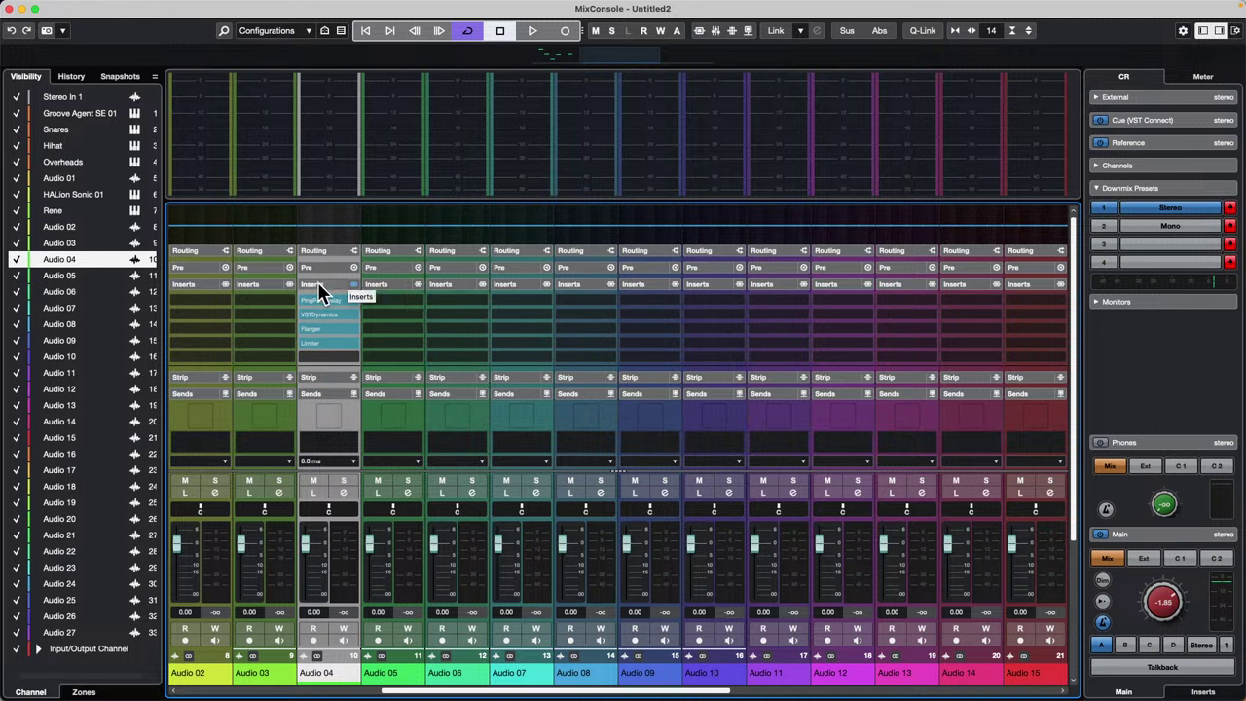
pyautogui.moveTo(322, 292); pyautogui.dragTo(329, 300)
pyautogui.moveTo(409, 310)
pyautogui.mouseDown()
pyautogui.moveTo(305, 287)
pyautogui.moveTo(406, 305)
pyautogui.mouseUp()
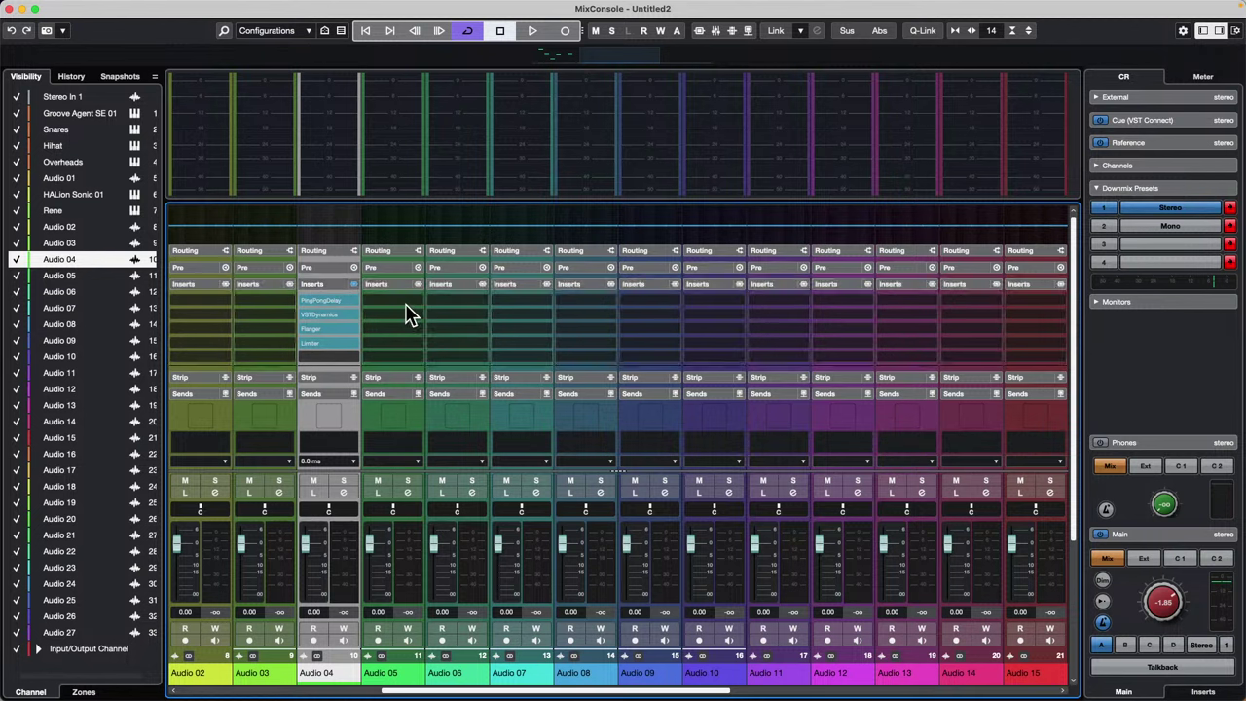
# Try to copy Audio 04's insert effects and paste them into the inserts of Audio 05.
pyautogui.rightClick(325, 283)
pyautogui.click(370, 313)
pyautogui.click(389, 298)
pyautogui.rightClick(390, 300)
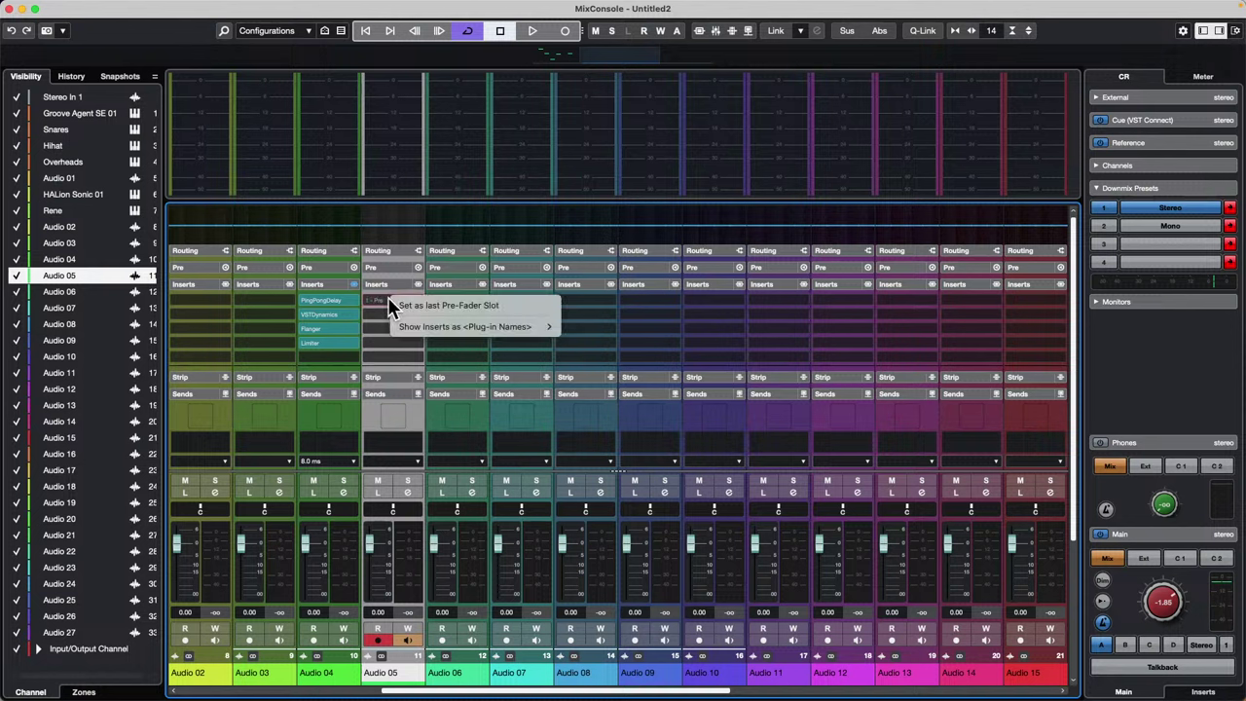
pyautogui.click(379, 319)
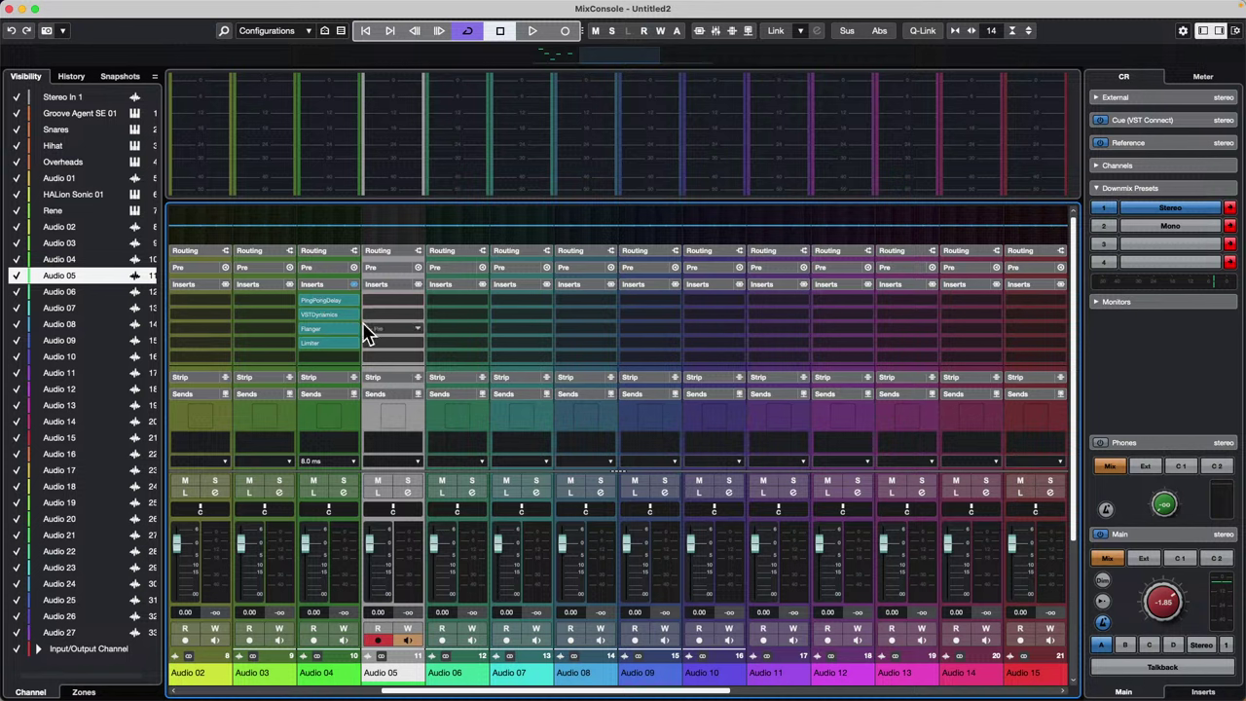
# Move the PingPongDelay insert from Audio 04 to Audio 05 and undo the move.
pyautogui.click(331, 299)
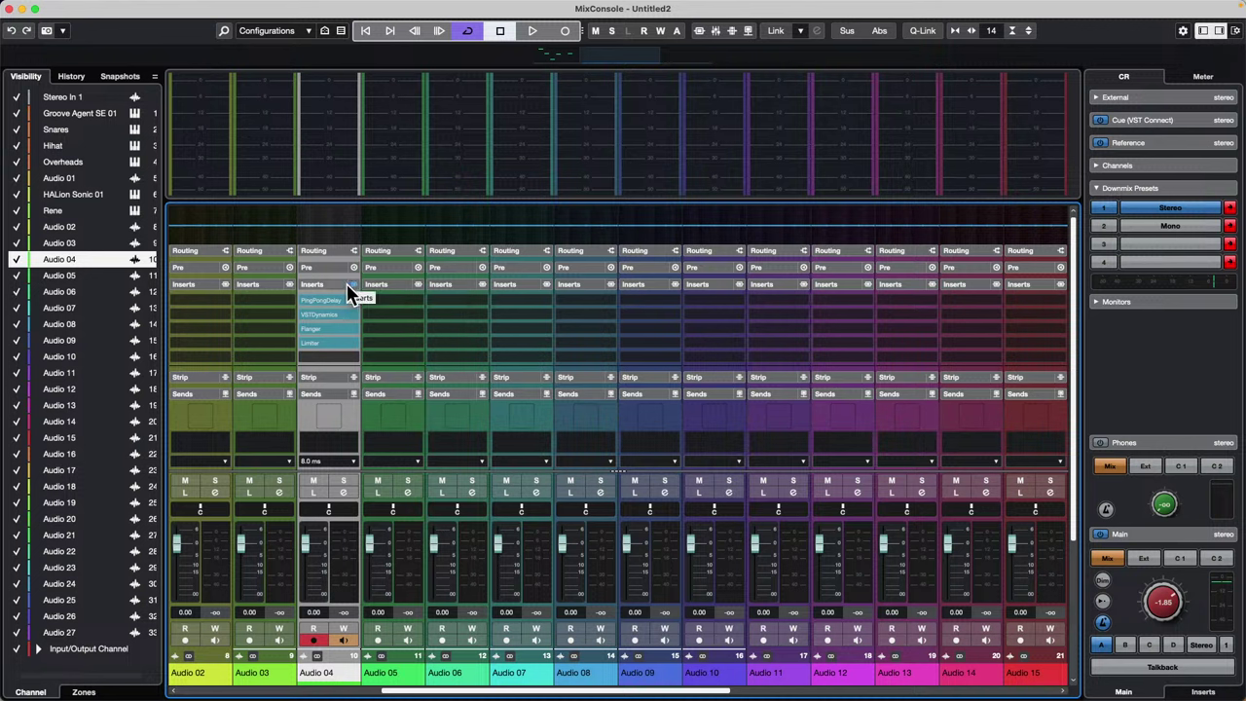
pyautogui.moveTo(344, 284); pyautogui.dragTo(403, 313)
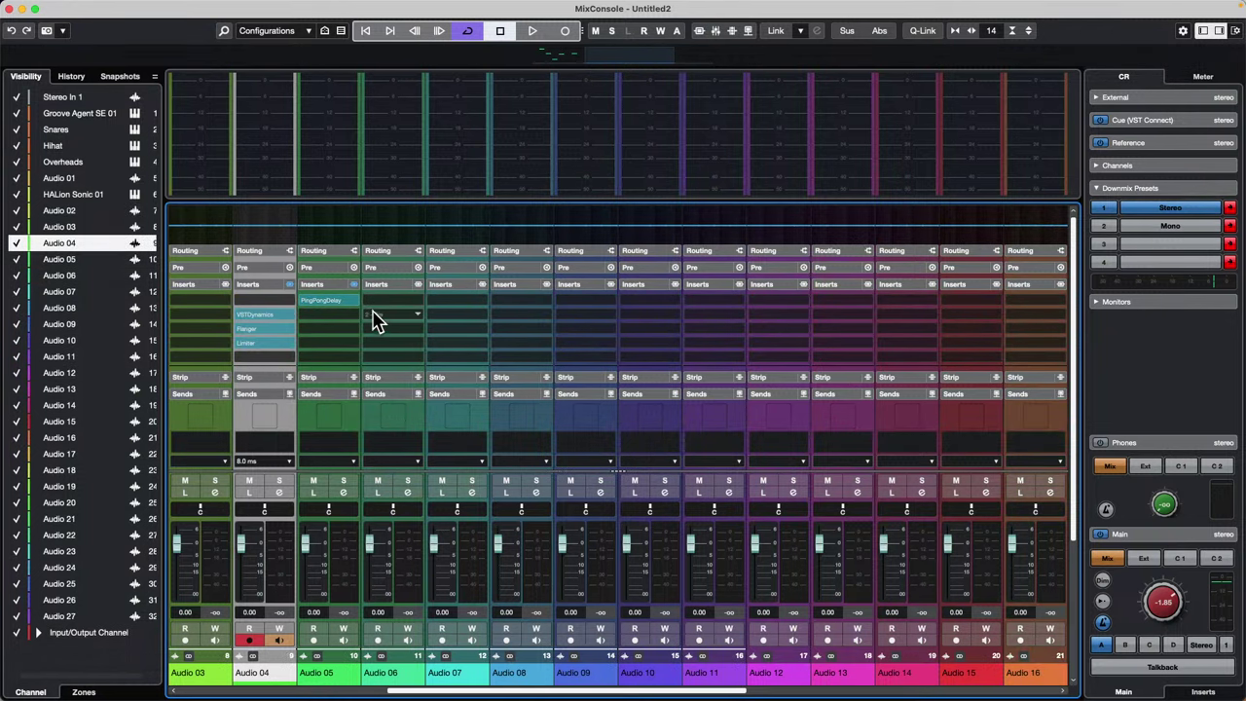
pyautogui.press('super+z')
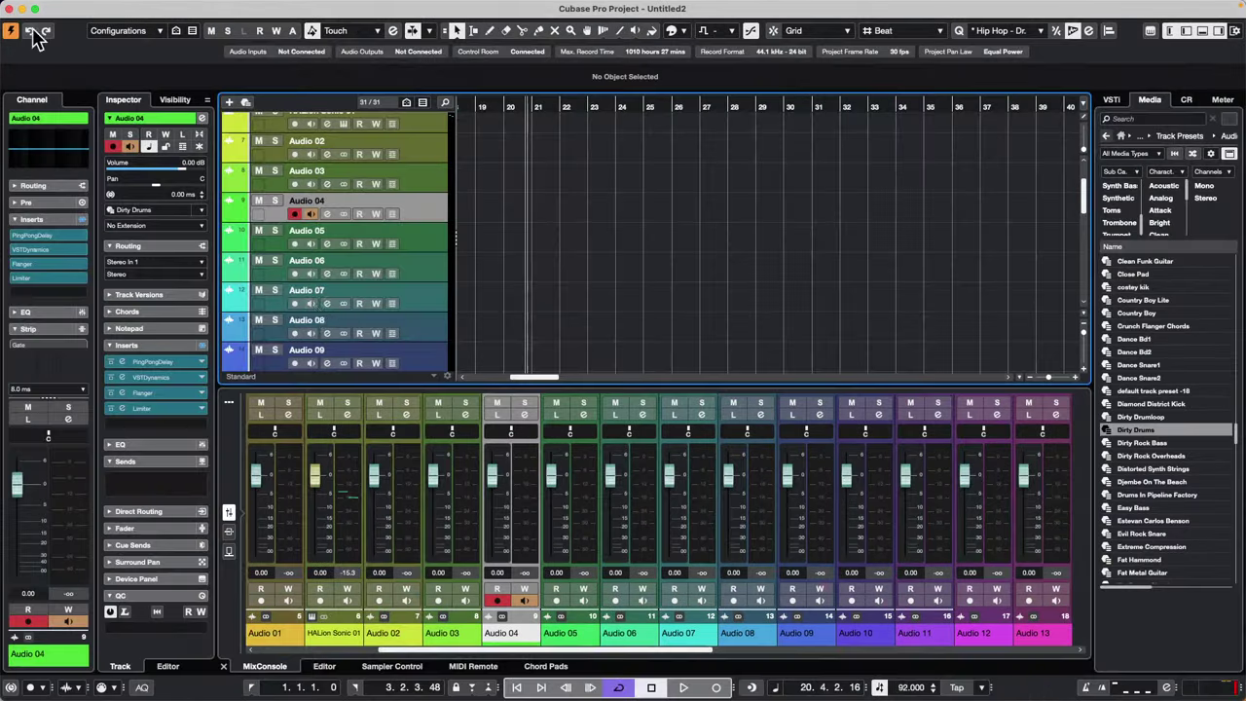
# Close the MixConsole window, show the inserts in the project window's mixer, and copy Audio 04's track settings to Audio 05 and Audio 06.
pyautogui.click(10, 9)
pyautogui.click(229, 531)
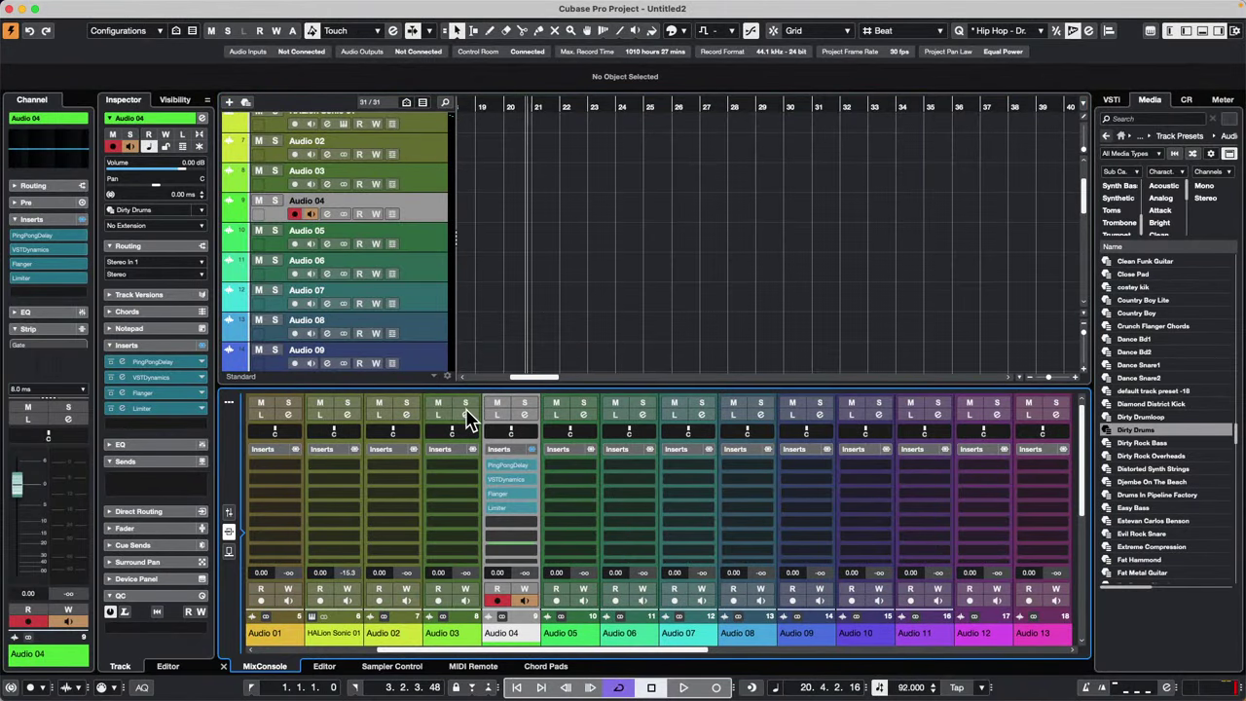
pyautogui.rightClick(500, 446)
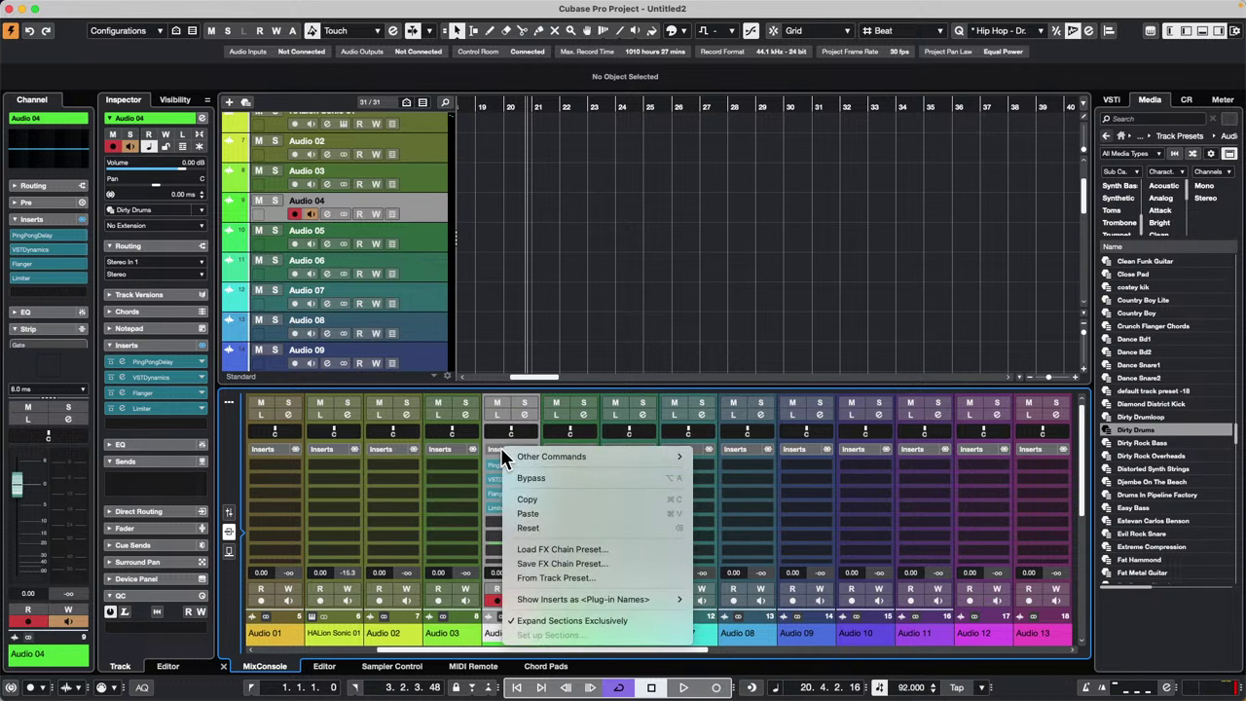
pyautogui.click(501, 447)
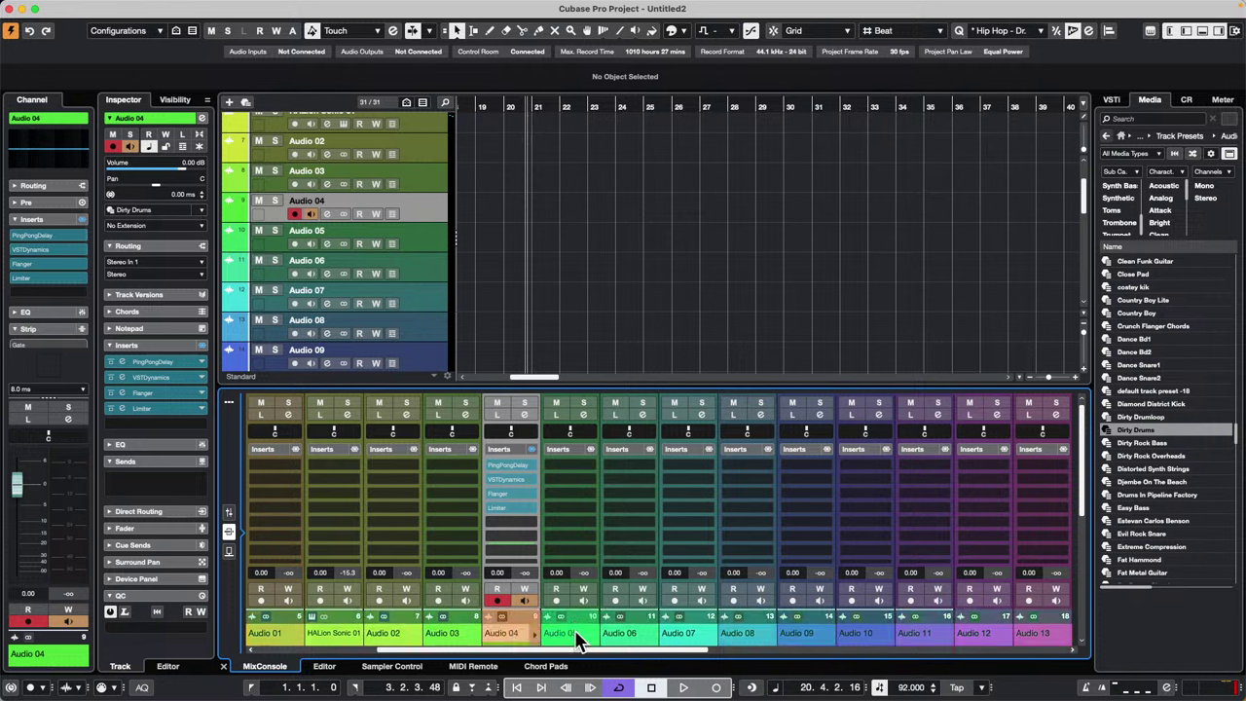
pyautogui.moveTo(576, 632); pyautogui.dragTo(575, 632)
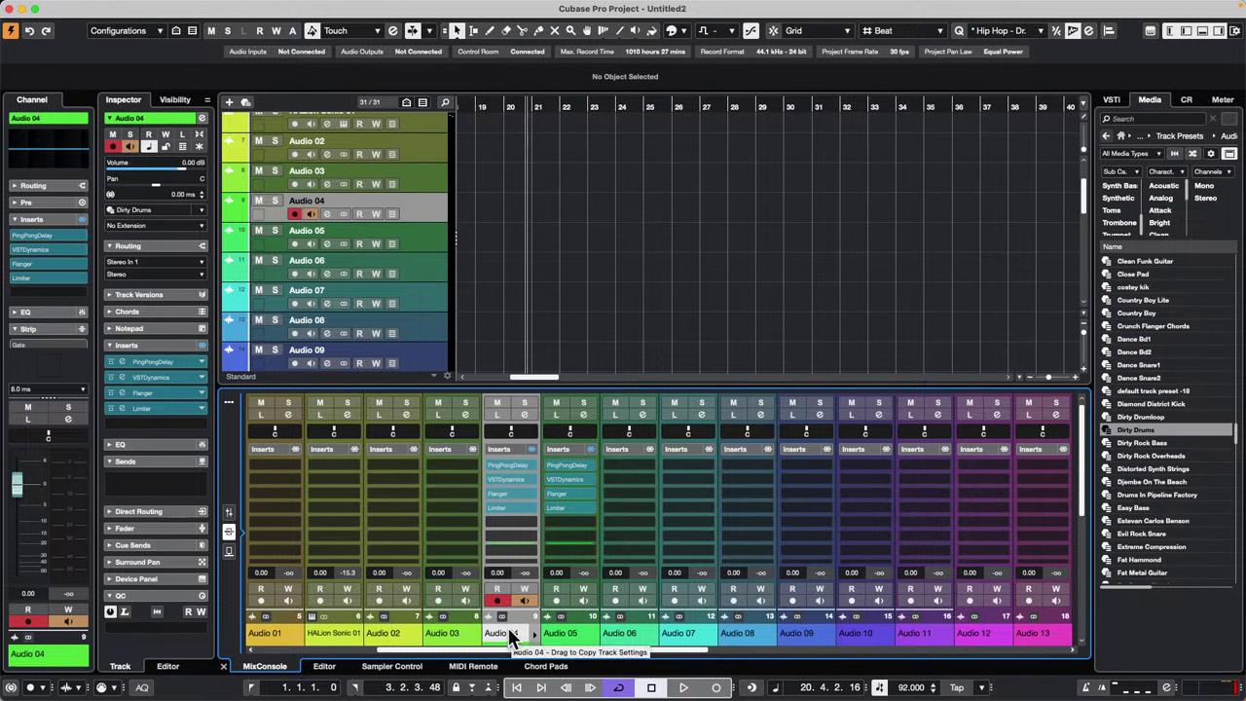
pyautogui.moveTo(507, 627); pyautogui.dragTo(628, 633)
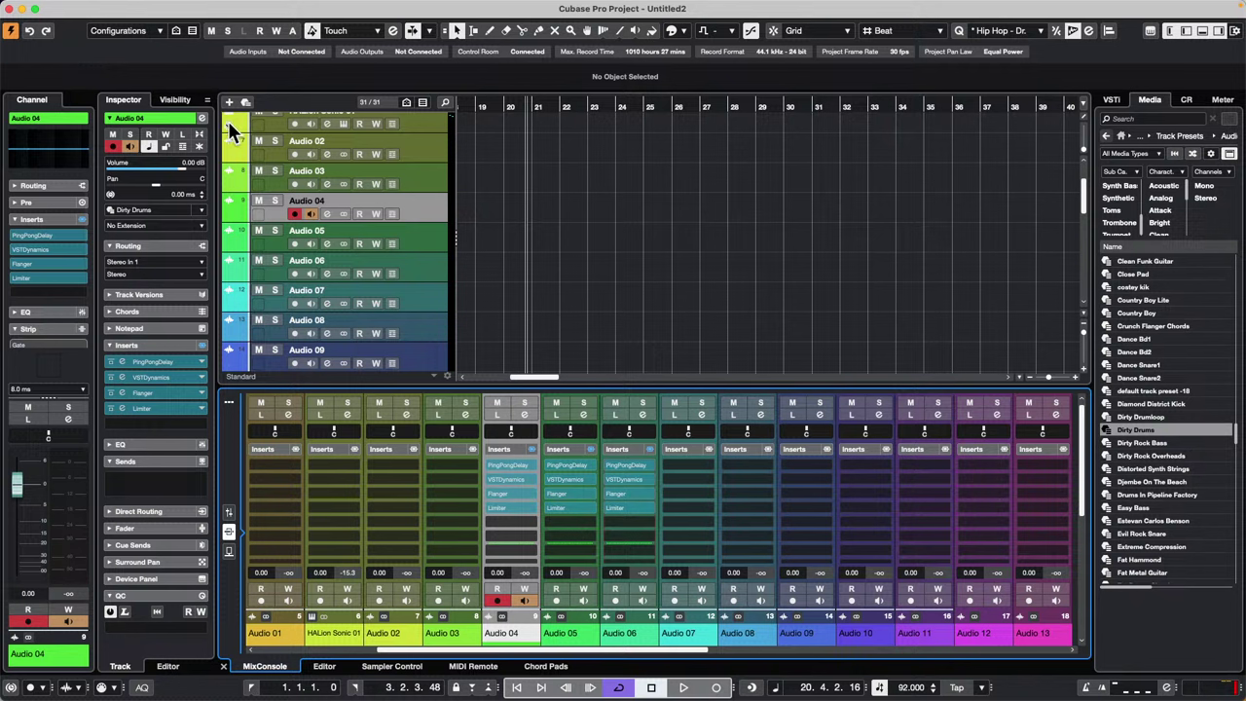
# In the full MixConsole, copy the track settings of Audio 06 to Audio 07 and those of Audio 07 to Audio 09, and close it.
pyautogui.press('F3')
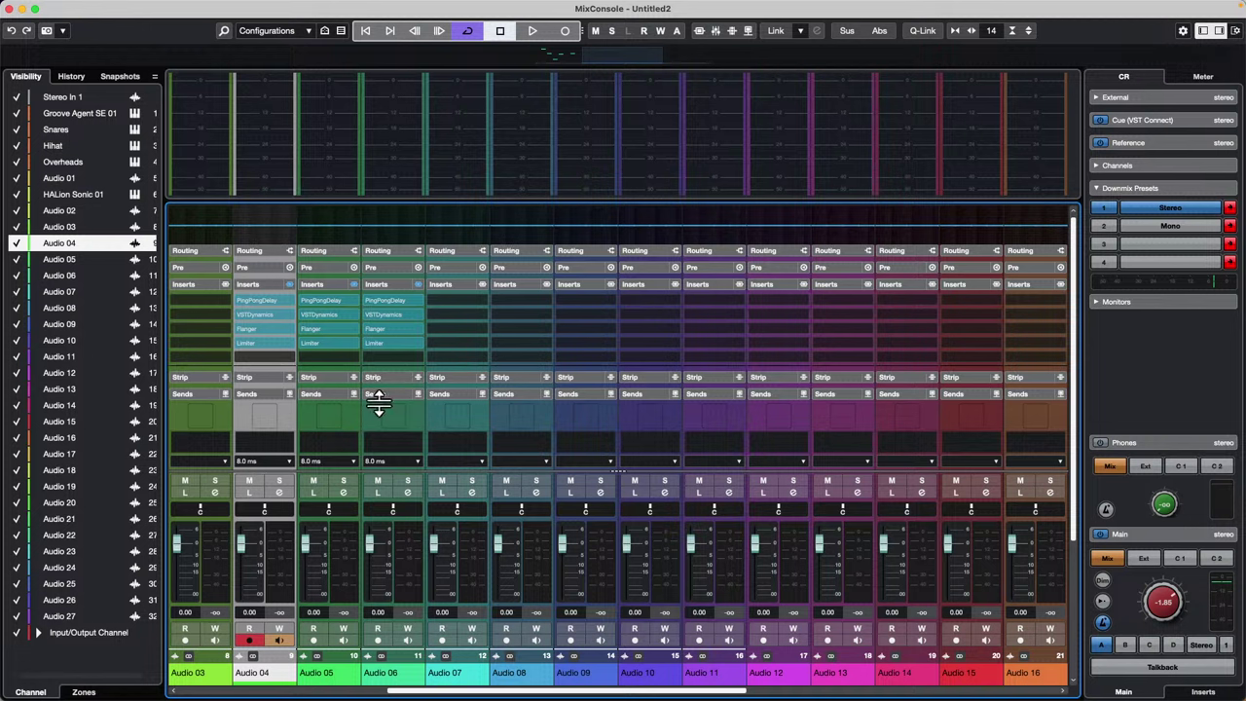
pyautogui.moveTo(397, 681); pyautogui.dragTo(459, 681)
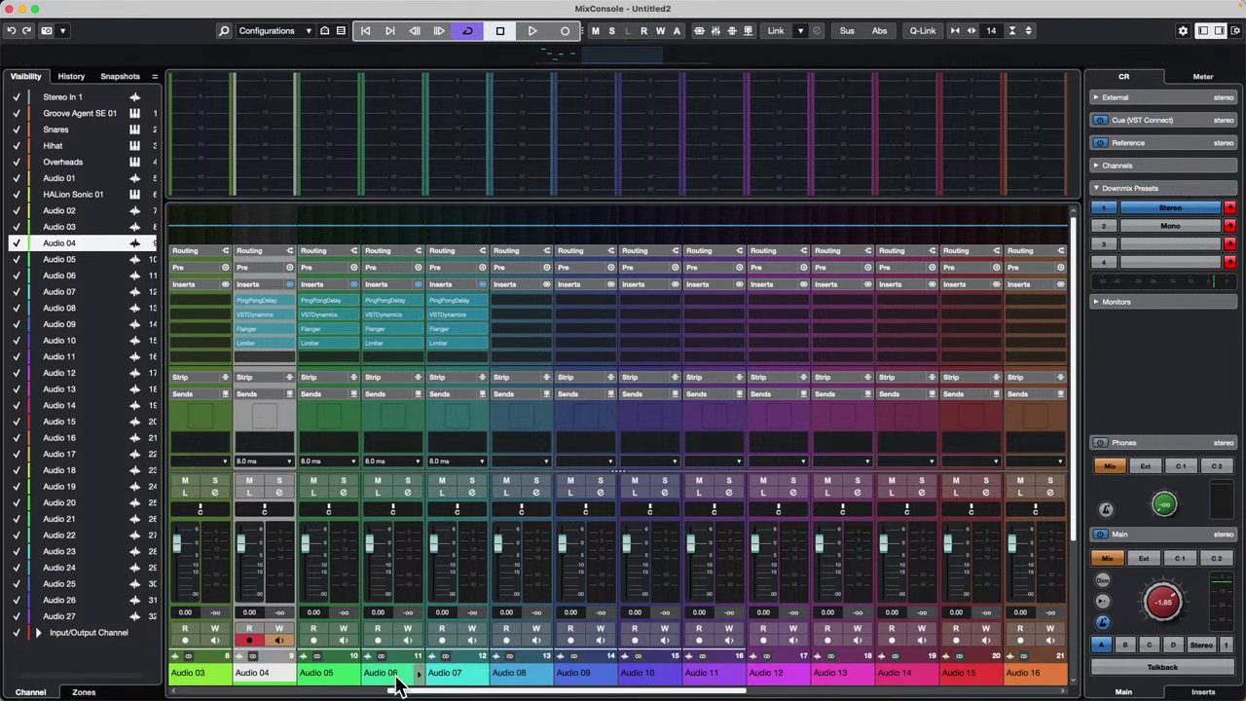
pyautogui.moveTo(453, 675); pyautogui.dragTo(592, 671)
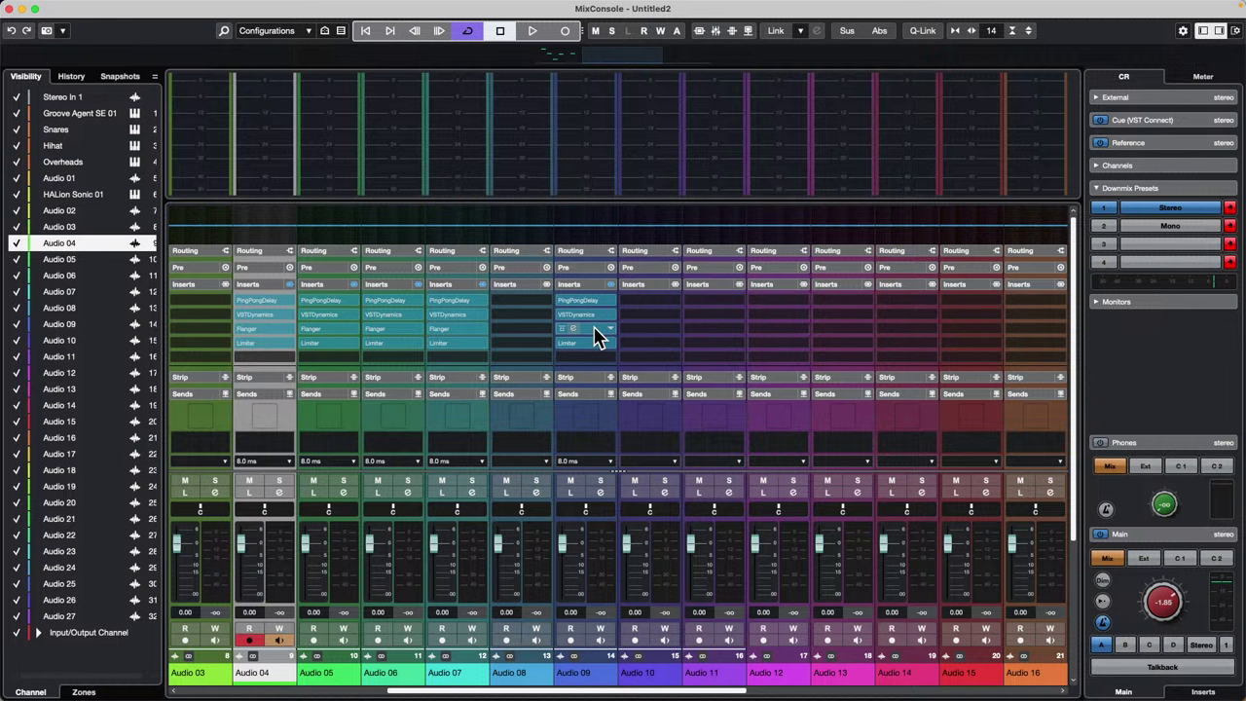
pyautogui.click(11, 8)
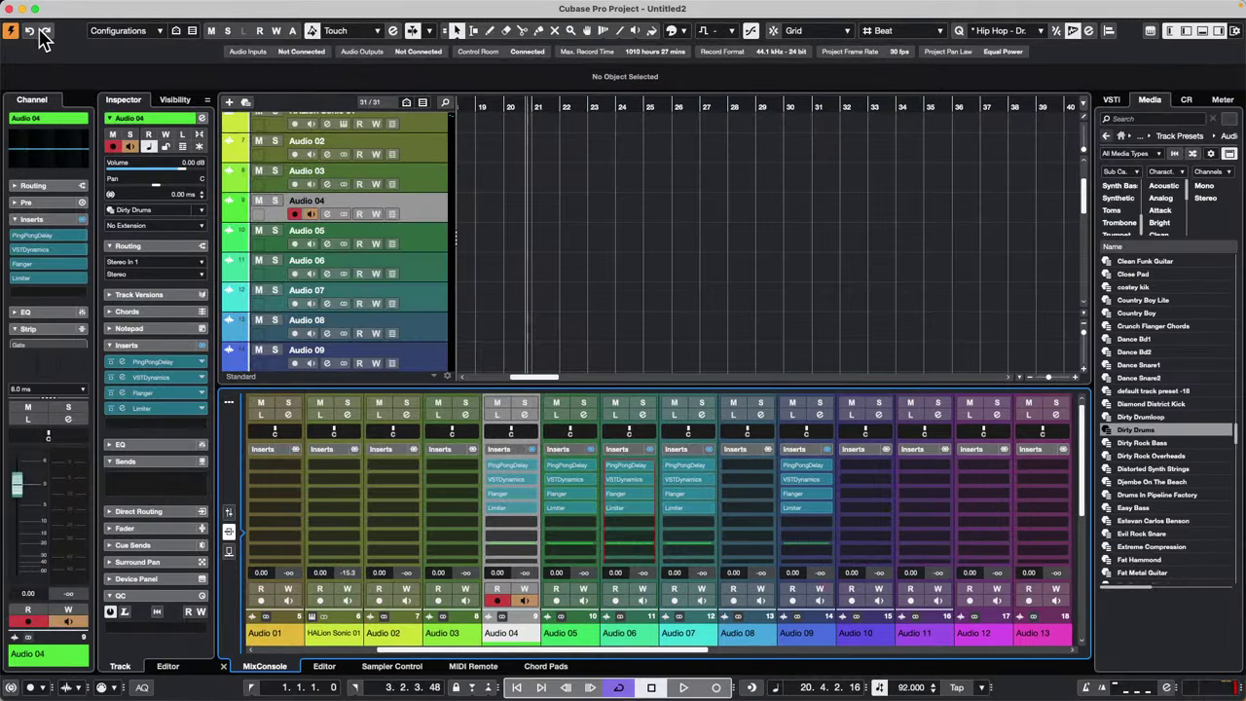
# Open the recent project Audio Quantize XII.cpr without activating it and close the leftover Audio 04 channel settings.
pyautogui.click(85, 8)
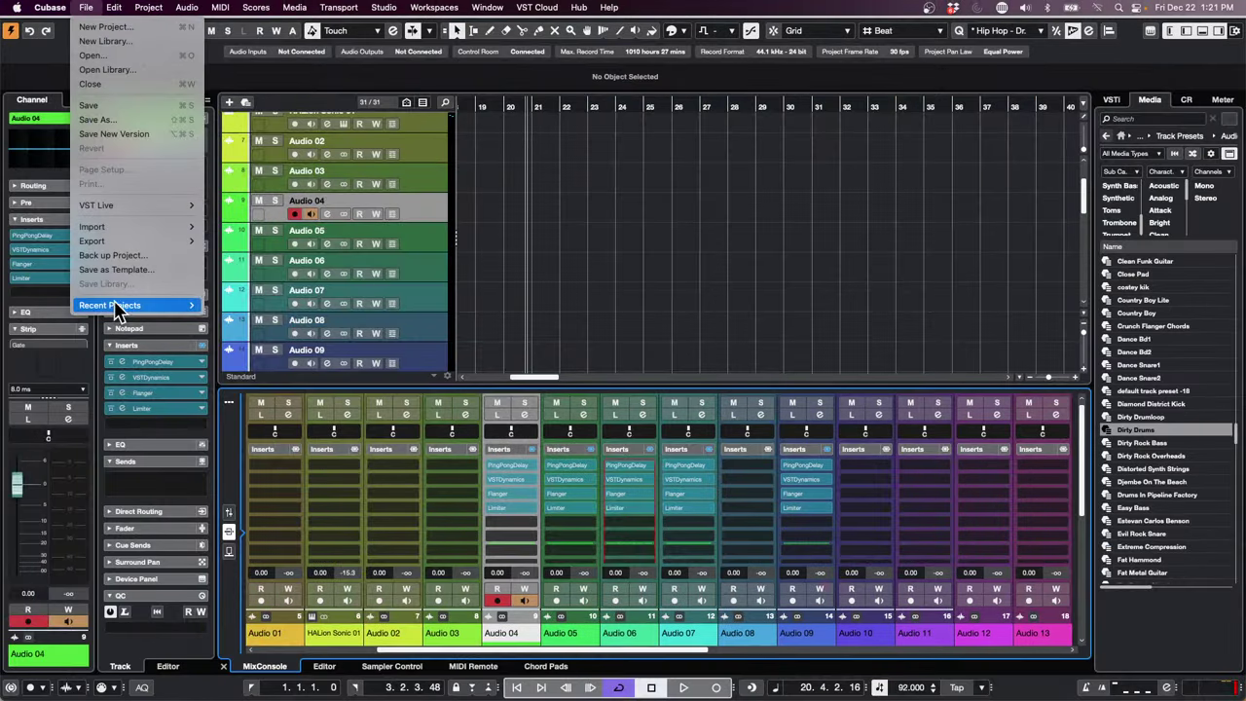
pyautogui.moveTo(115, 305)
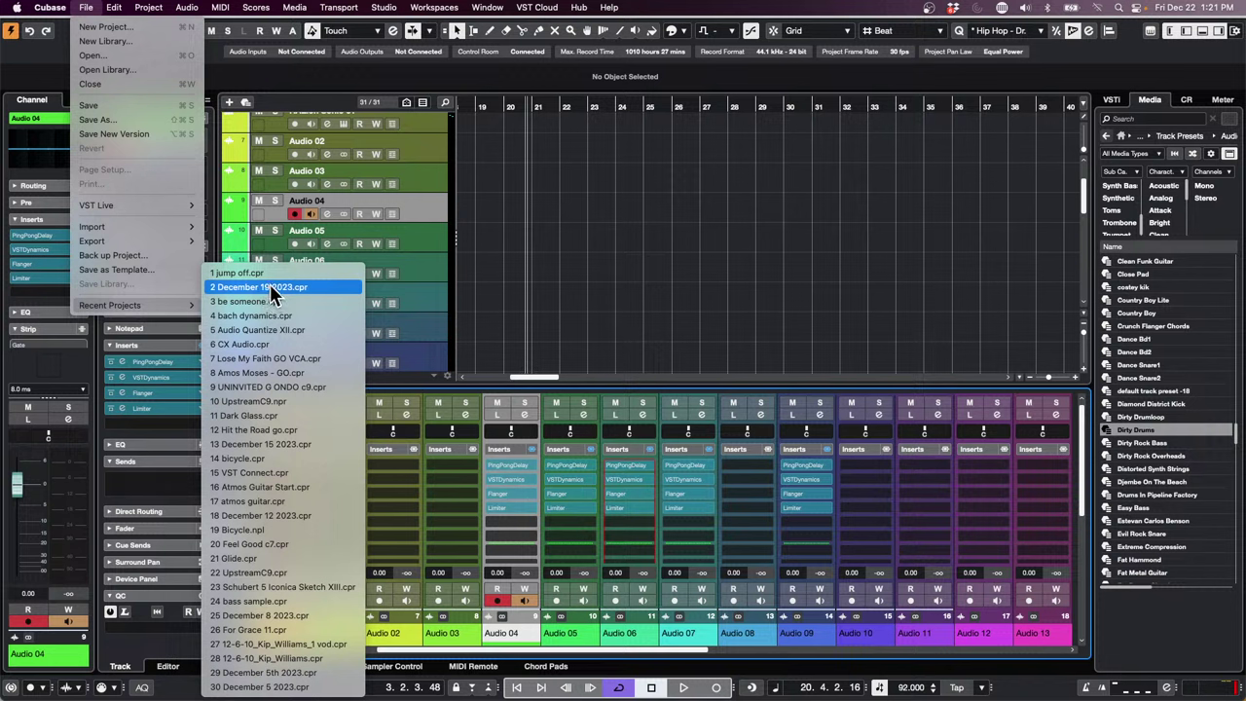
pyautogui.click(305, 334)
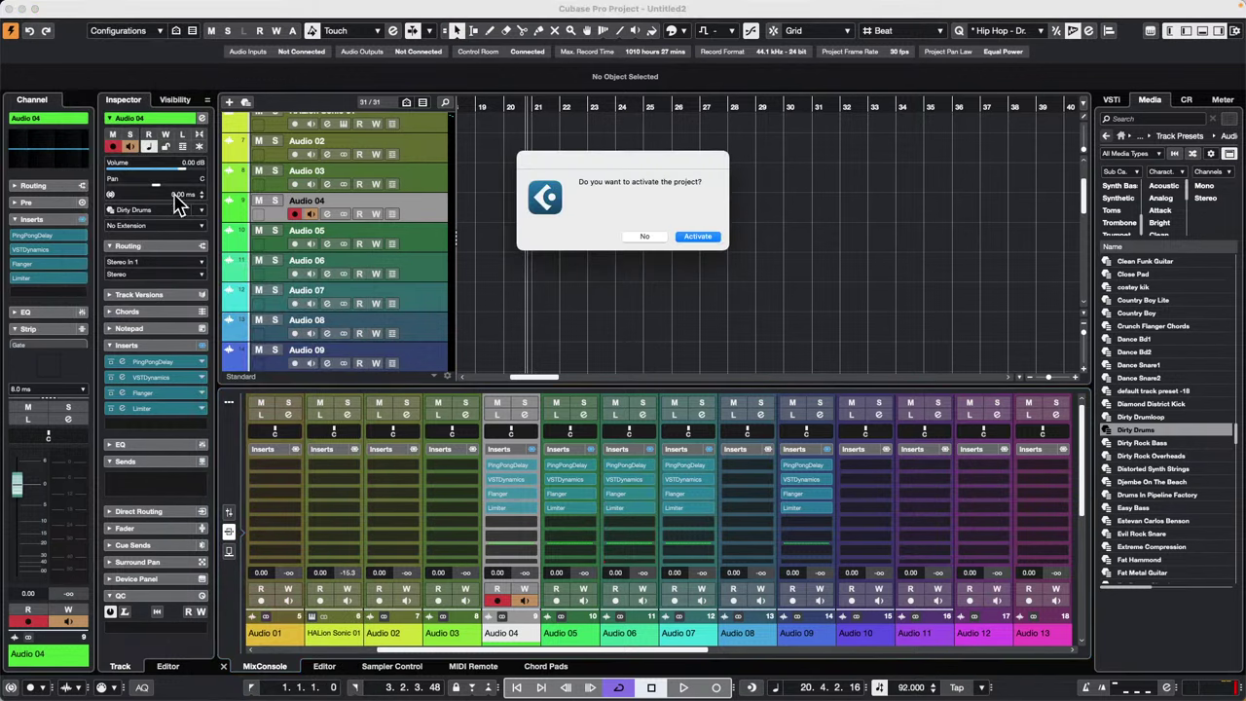
pyautogui.click(648, 236)
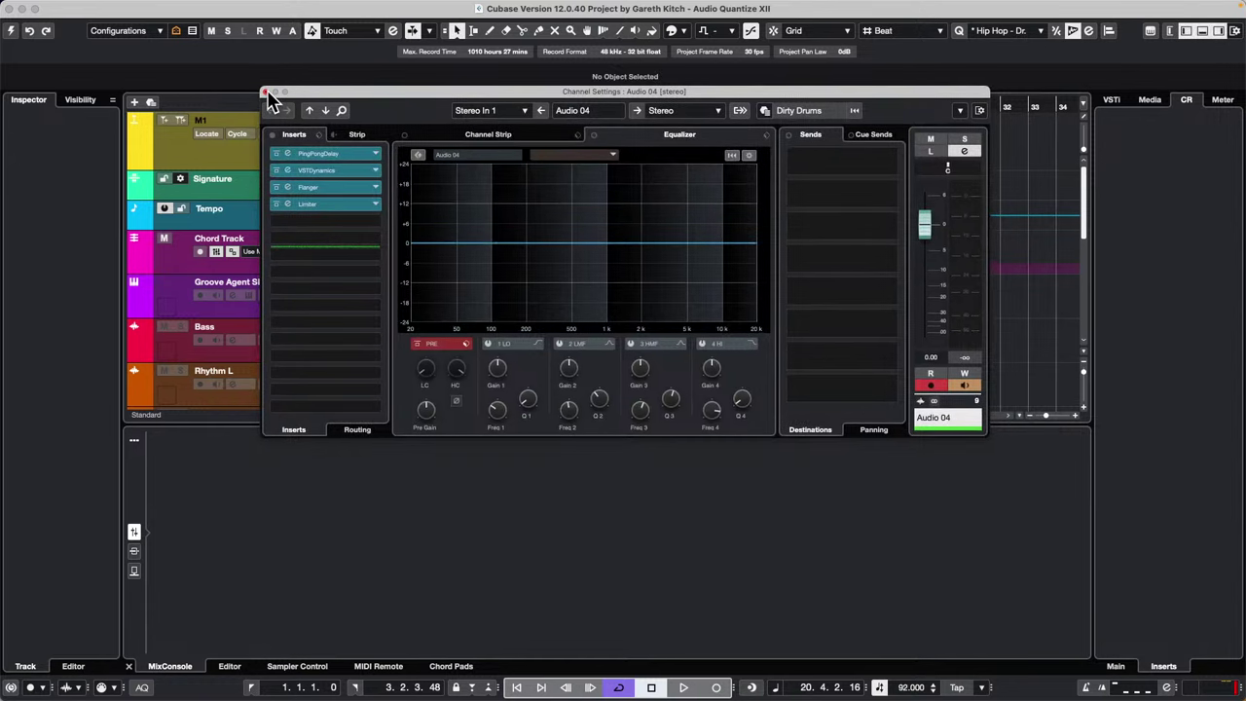
pyautogui.click(266, 93)
# Open the project UNINVITED G ONDO XII.cpr from the Projects folder and activate it.
pyautogui.click(86, 7)
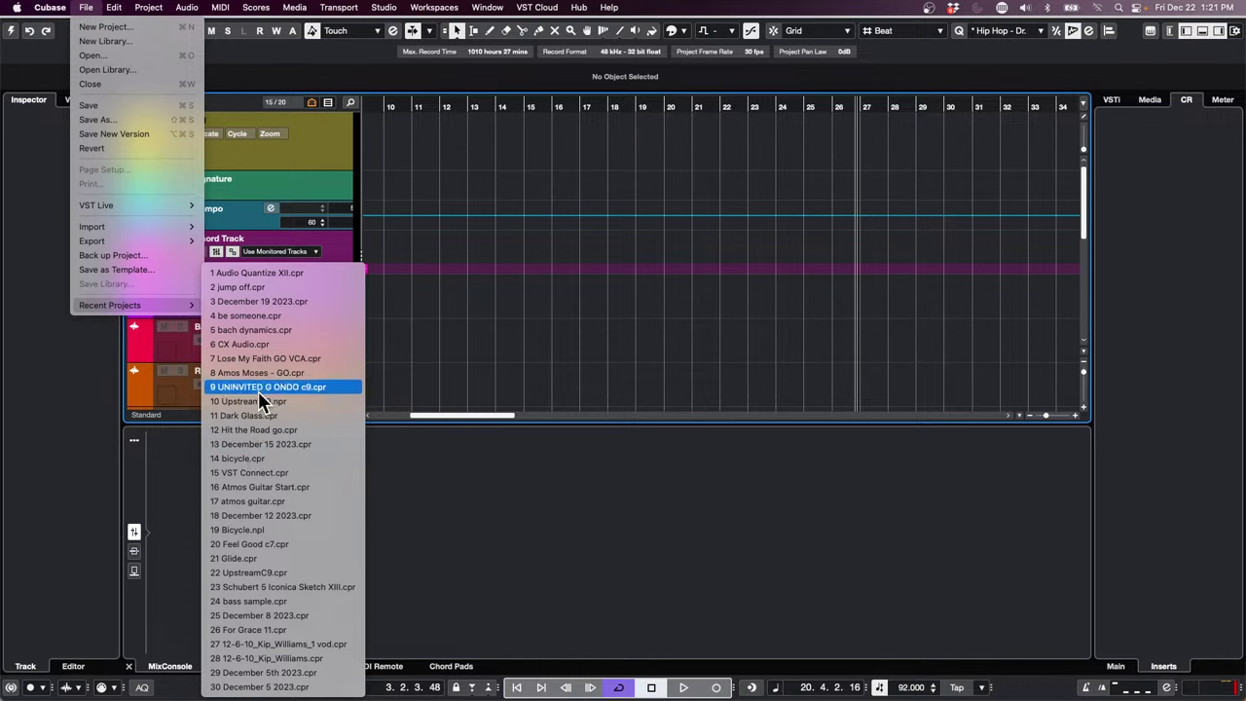
pyautogui.click(134, 54)
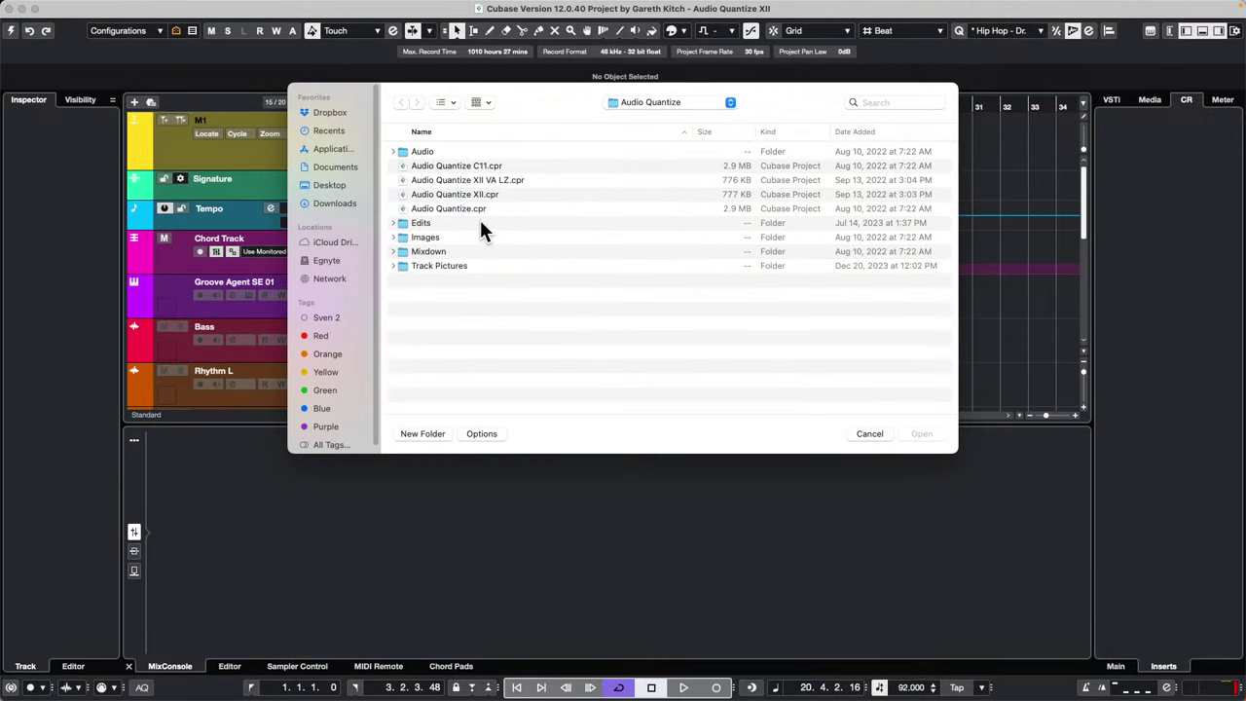
pyautogui.click(657, 102)
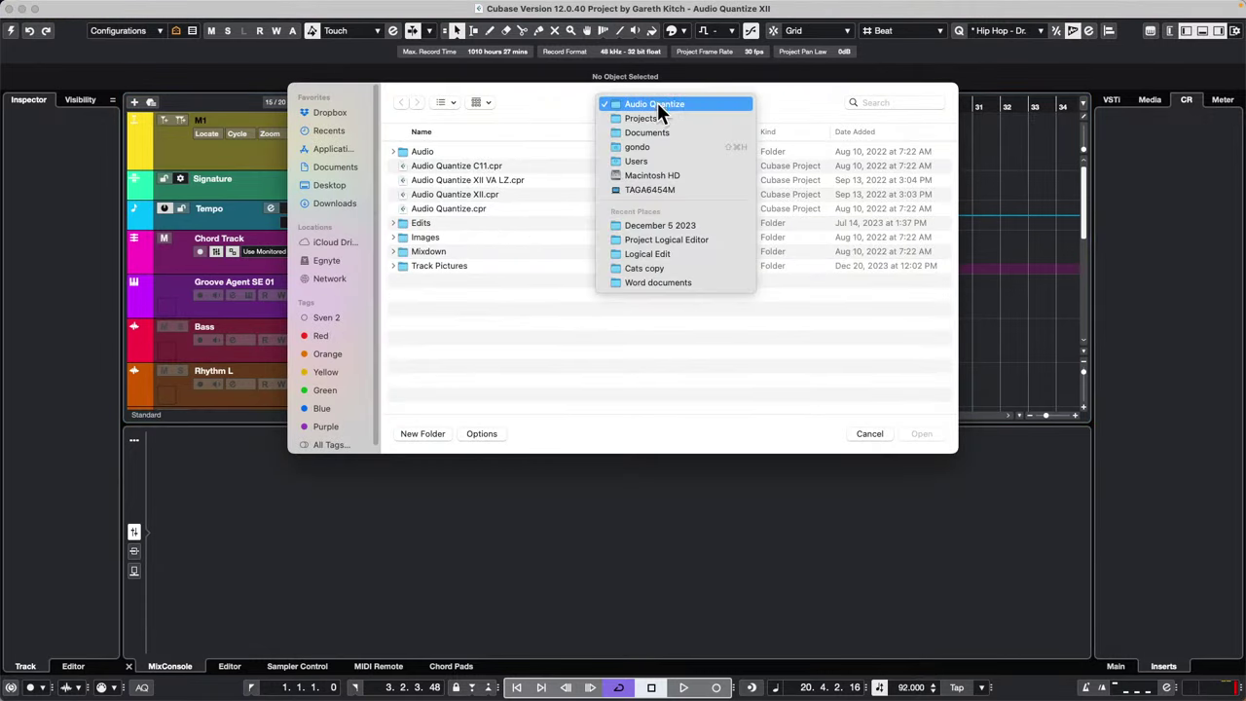
pyautogui.click(662, 118)
pyautogui.scroll(-15, 470, 297)
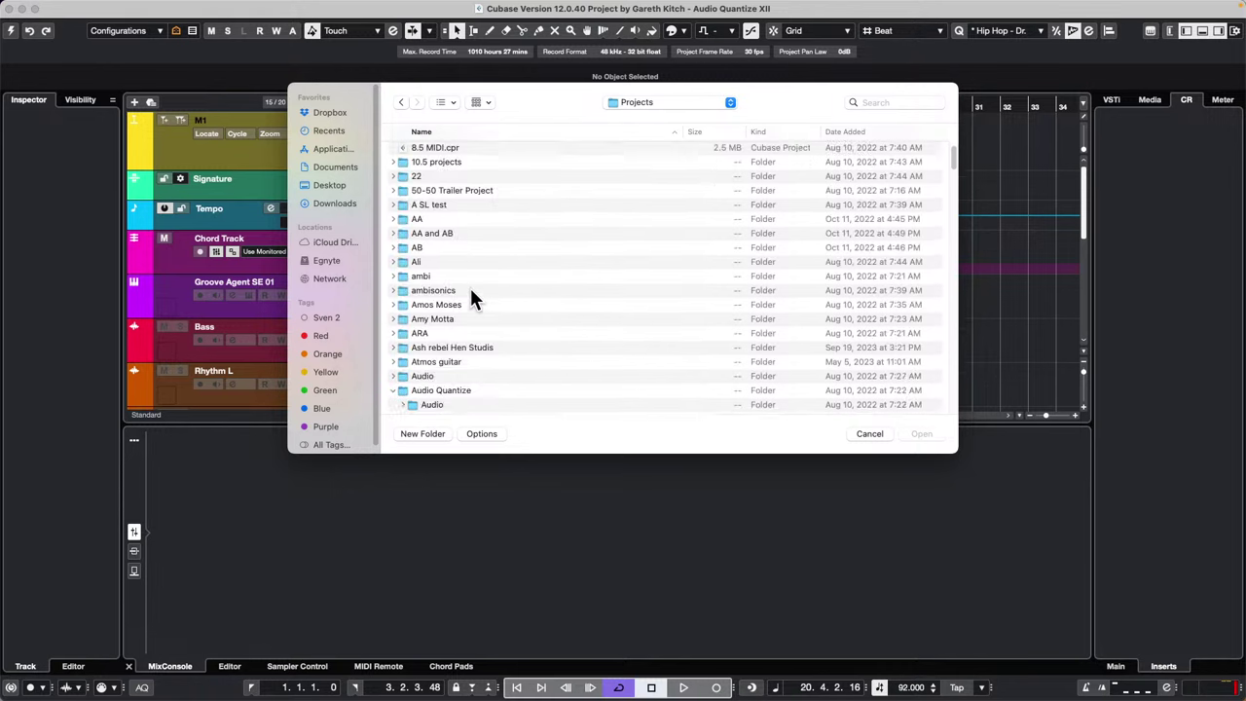
pyautogui.scroll(-20, 470, 300)
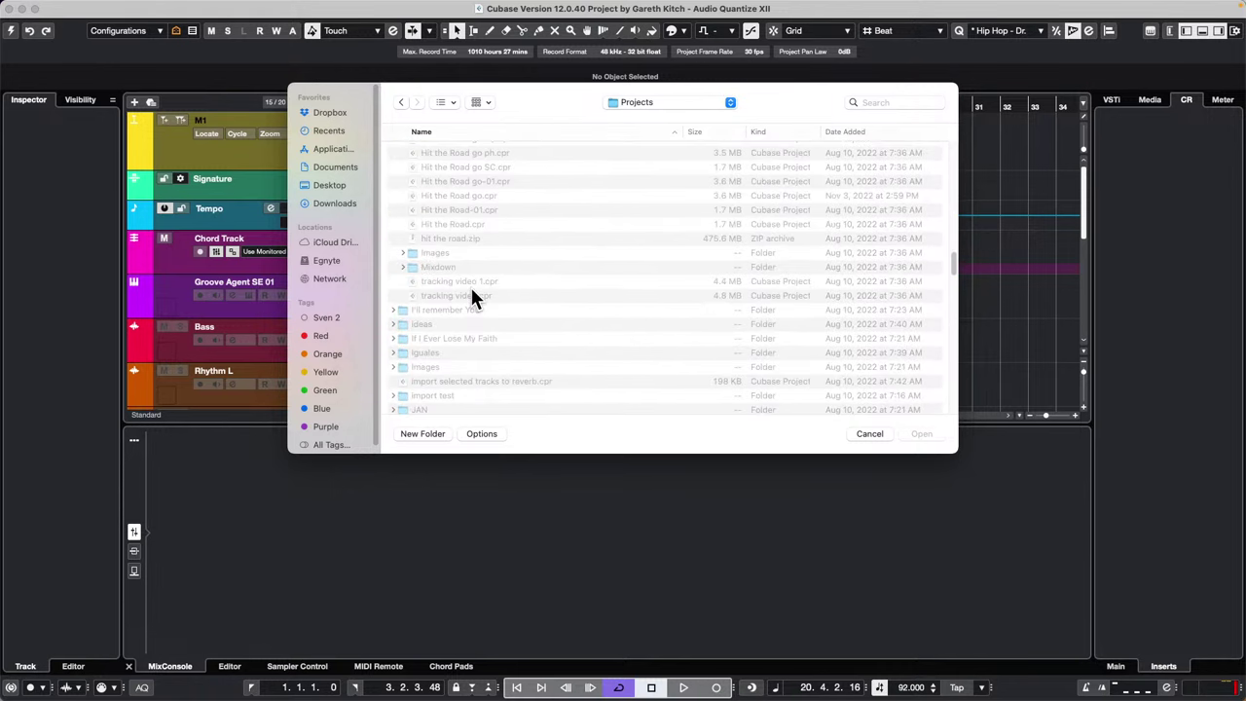
pyautogui.scroll(-20, 472, 292)
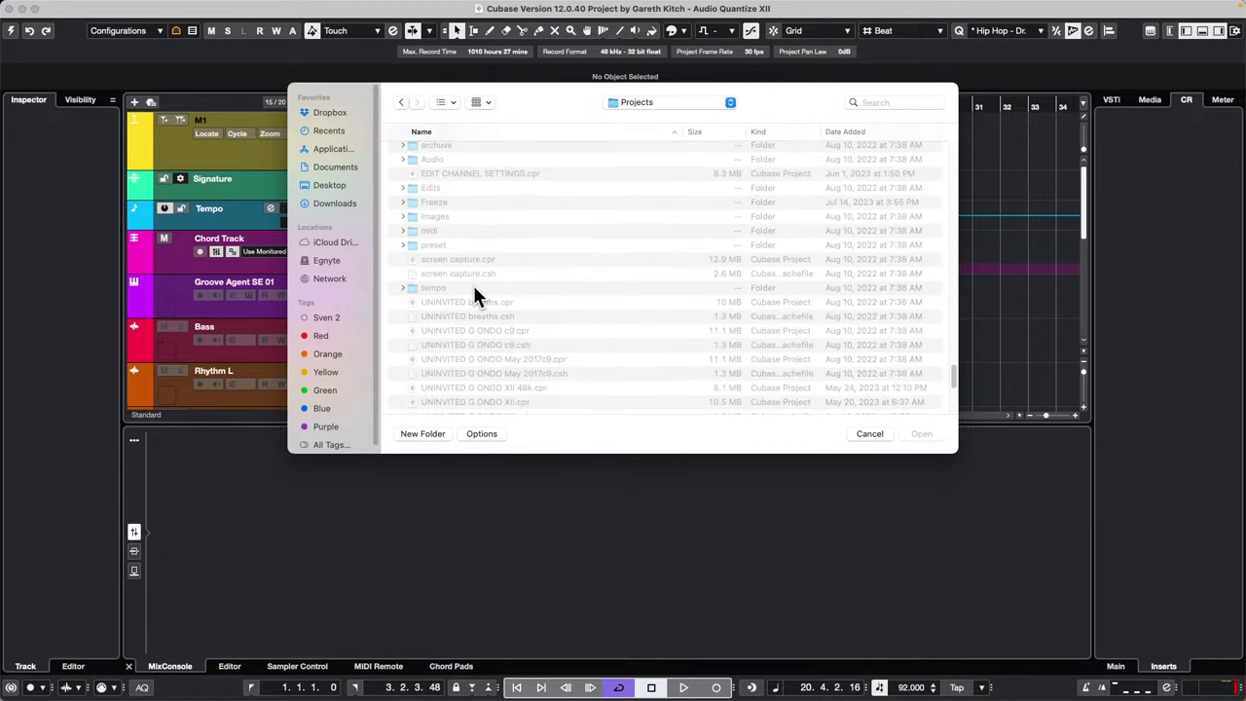
pyautogui.scroll(-3, 491, 288)
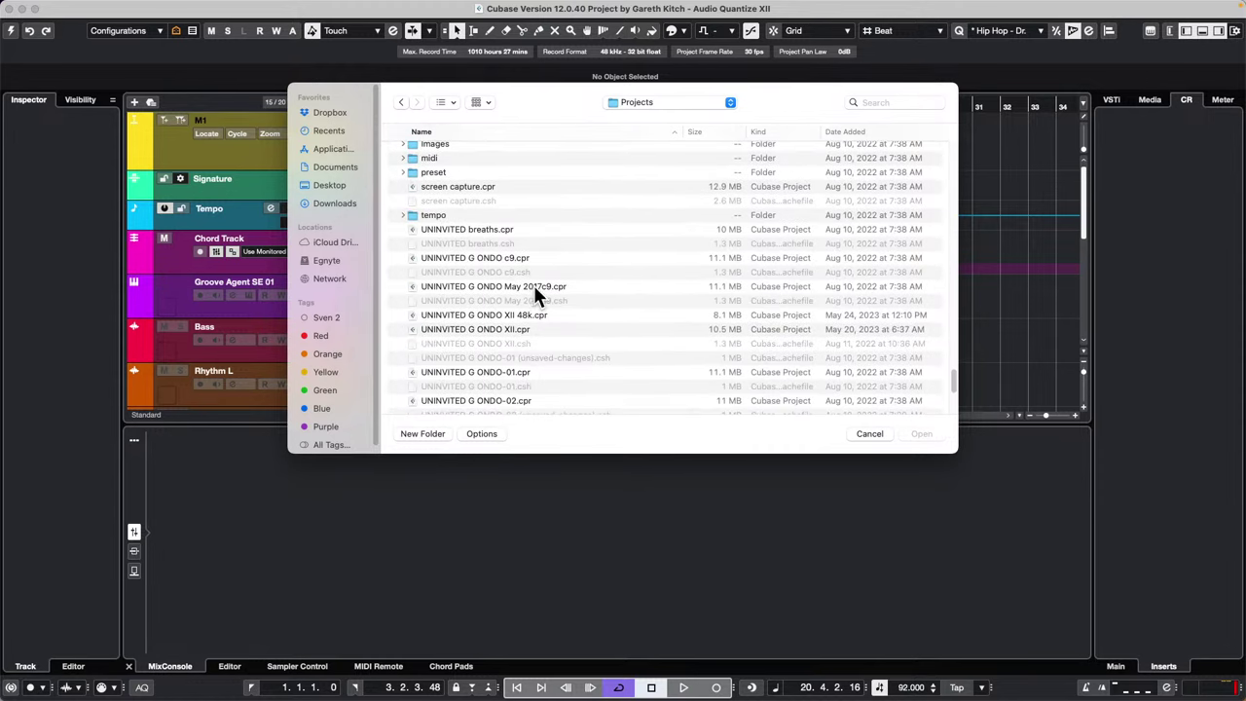
pyautogui.doubleClick(504, 329)
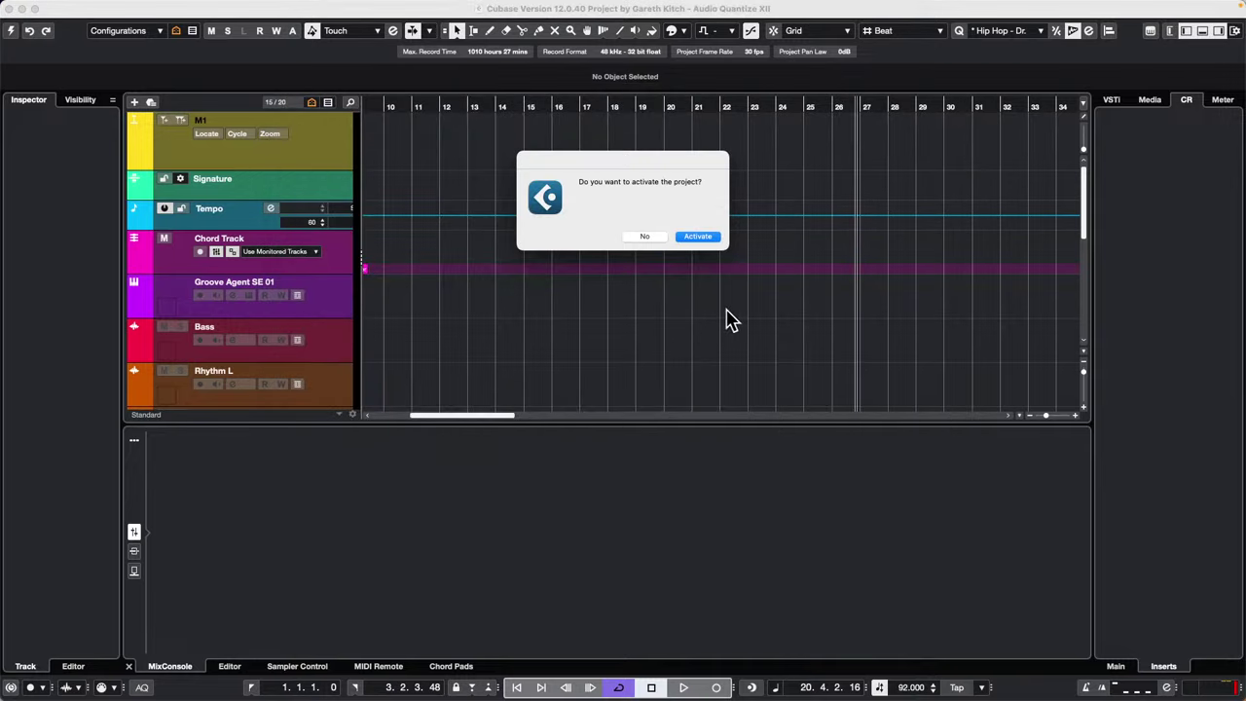
pyautogui.click(706, 243)
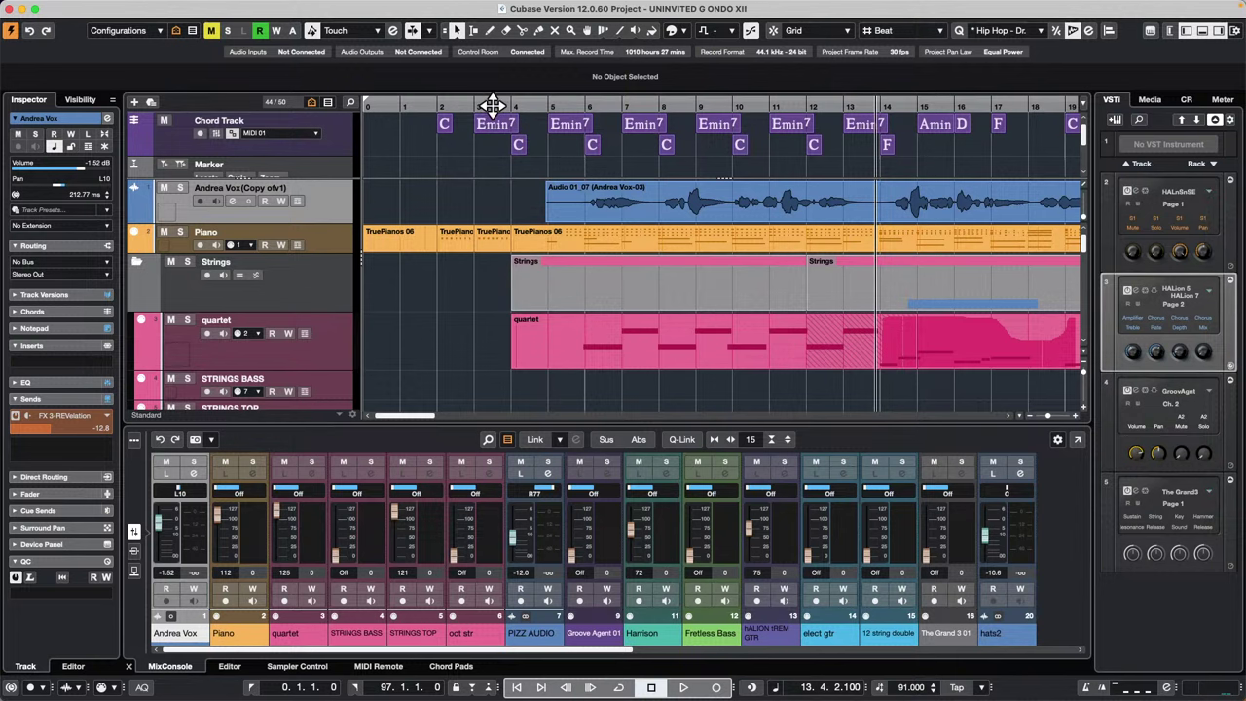
# Play the project with the whole arrangement and the Stereo Out channel in view, and try to lower the Stereo Out fader.
pyautogui.moveTo(492, 105); pyautogui.dragTo(487, 67)
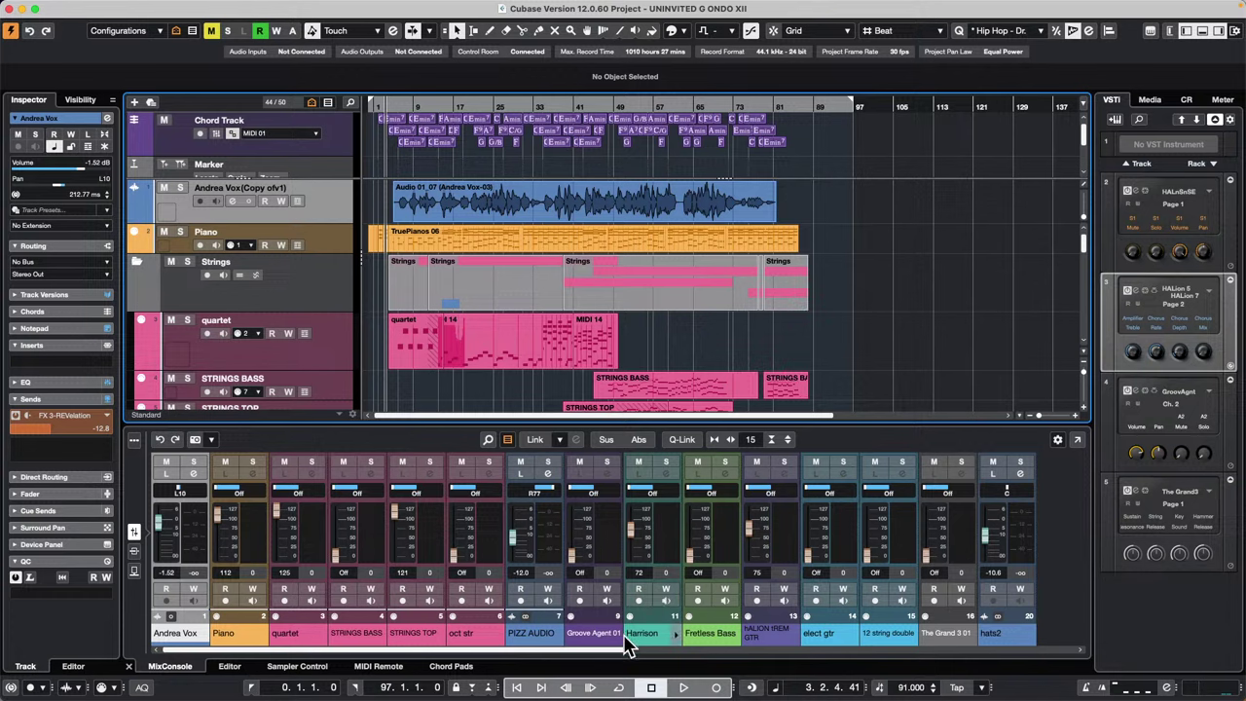
pyautogui.moveTo(620, 660); pyautogui.dragTo(1135, 656)
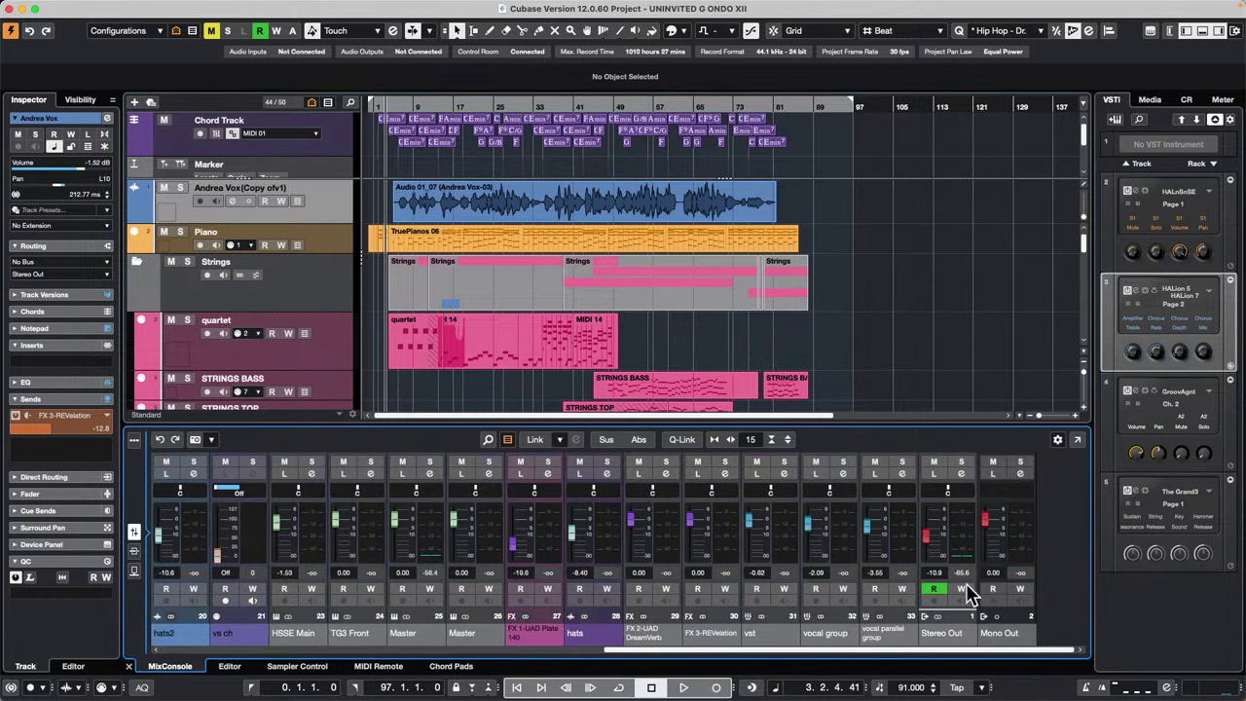
pyautogui.press('space')
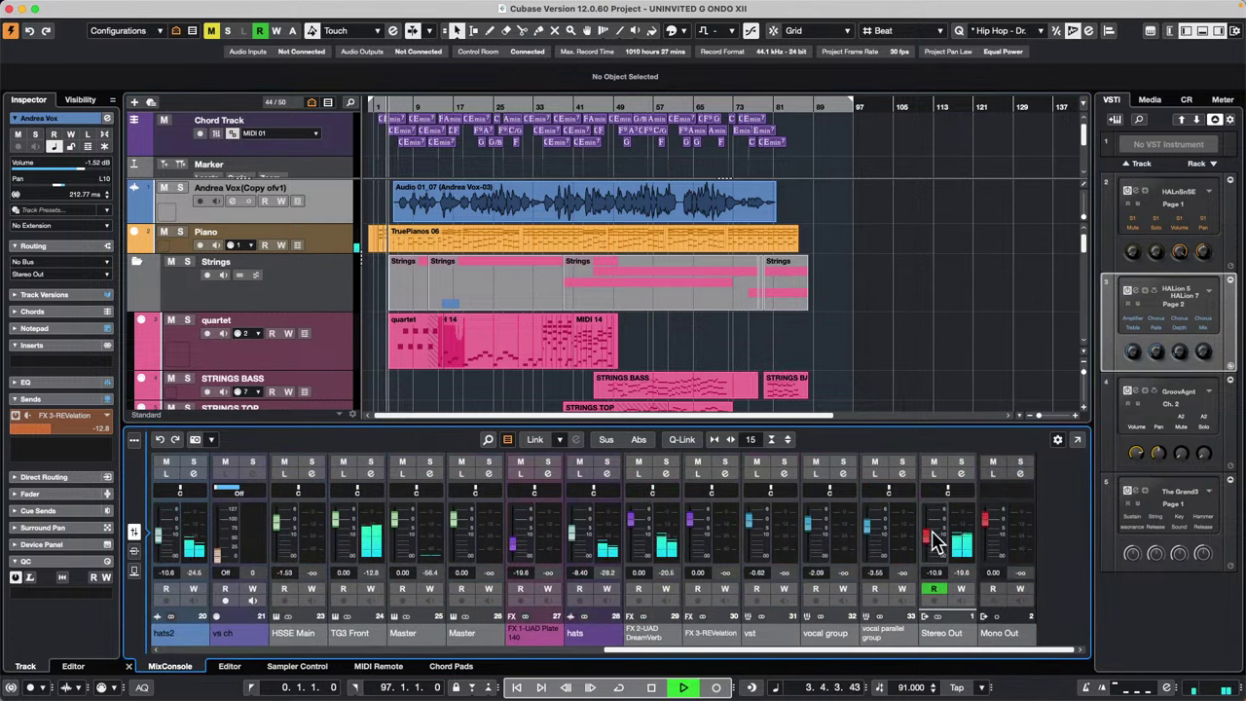
pyautogui.moveTo(926, 538)
pyautogui.mouseDown()
pyautogui.moveTo(926, 558)
pyautogui.moveTo(928, 548)
pyautogui.mouseUp()
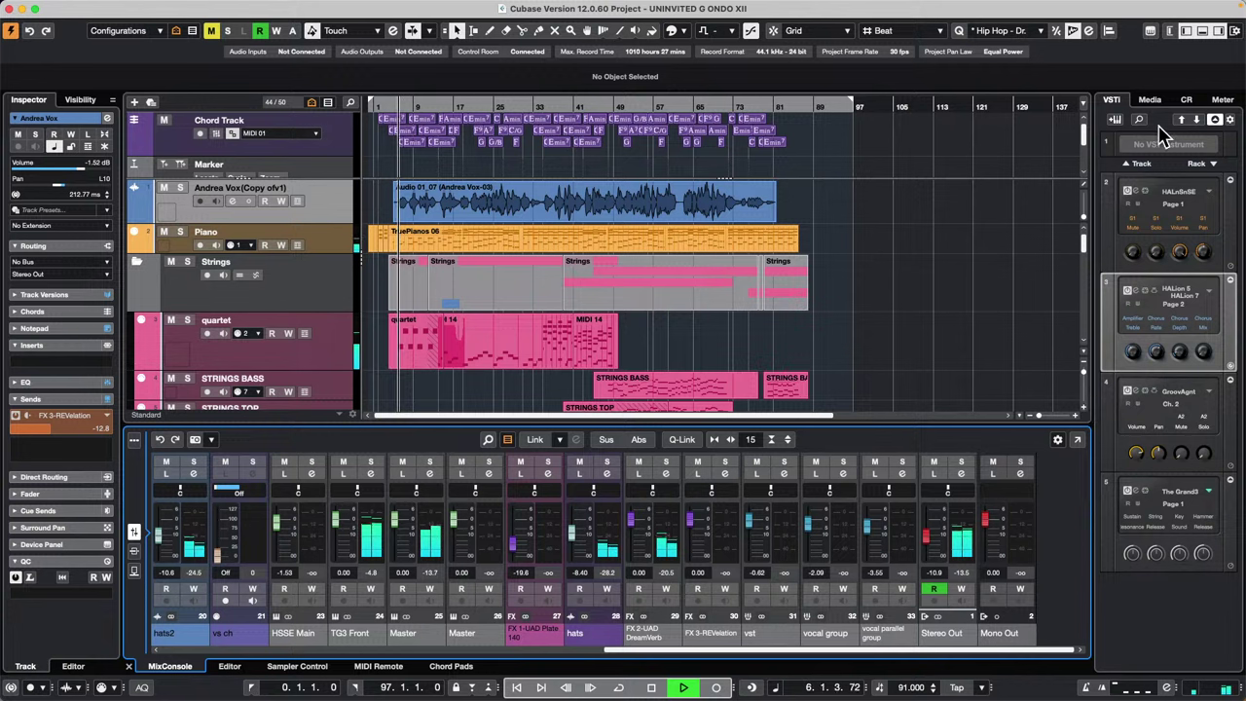
# Show the Control Room and lower its main monitoring level to -33.6 during playback, trying the Stereo Out fader for comparison.
pyautogui.click(1186, 100)
pyautogui.moveTo(1168, 503); pyautogui.dragTo(1154, 536)
pyautogui.moveTo(926, 551); pyautogui.dragTo(930, 540)
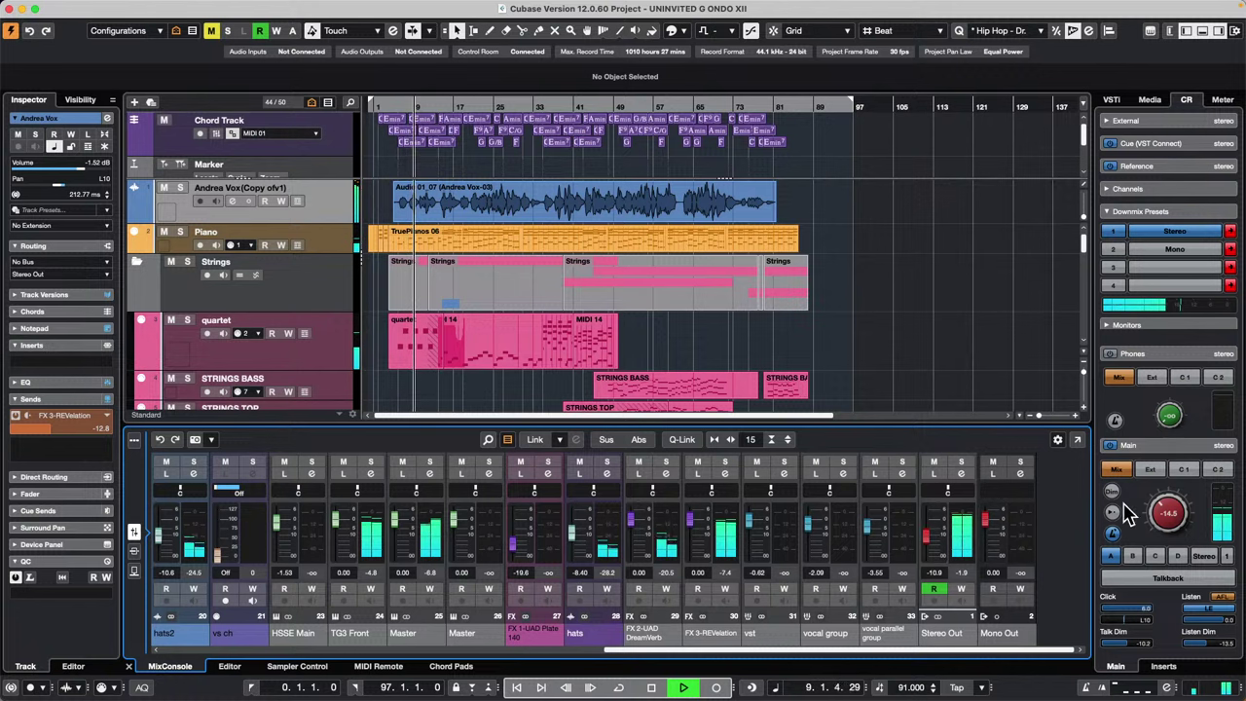
pyautogui.moveTo(1164, 513); pyautogui.dragTo(1157, 530)
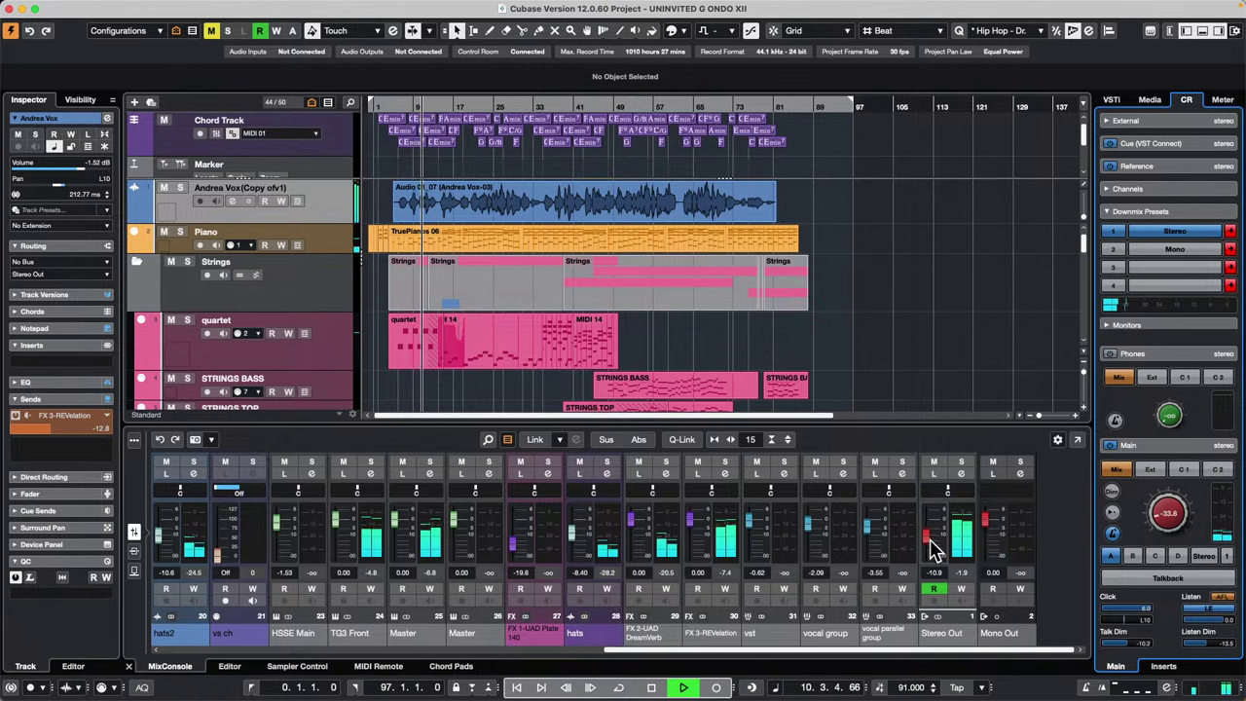
# With automation reading off on Stereo Out, lower its fader to about -28.9 and raise it to about -1.77.
pyautogui.moveTo(929, 542); pyautogui.dragTo(928, 556)
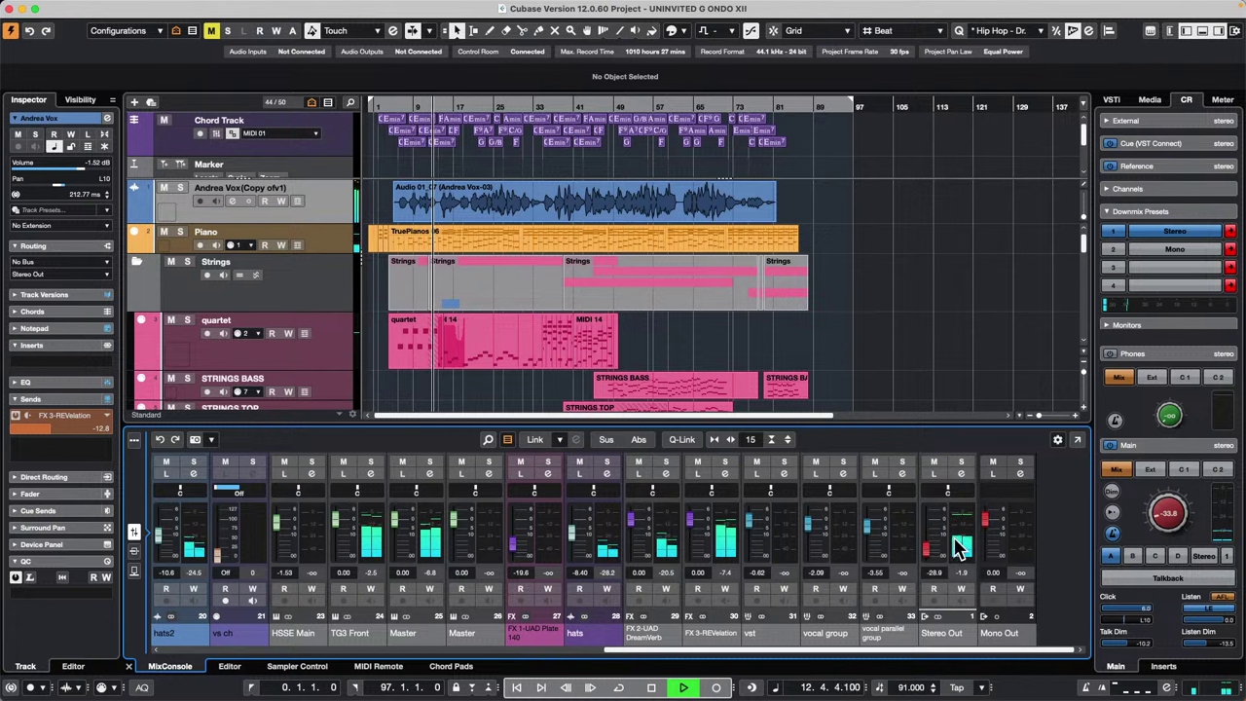
pyautogui.moveTo(929, 553); pyautogui.dragTo(932, 528)
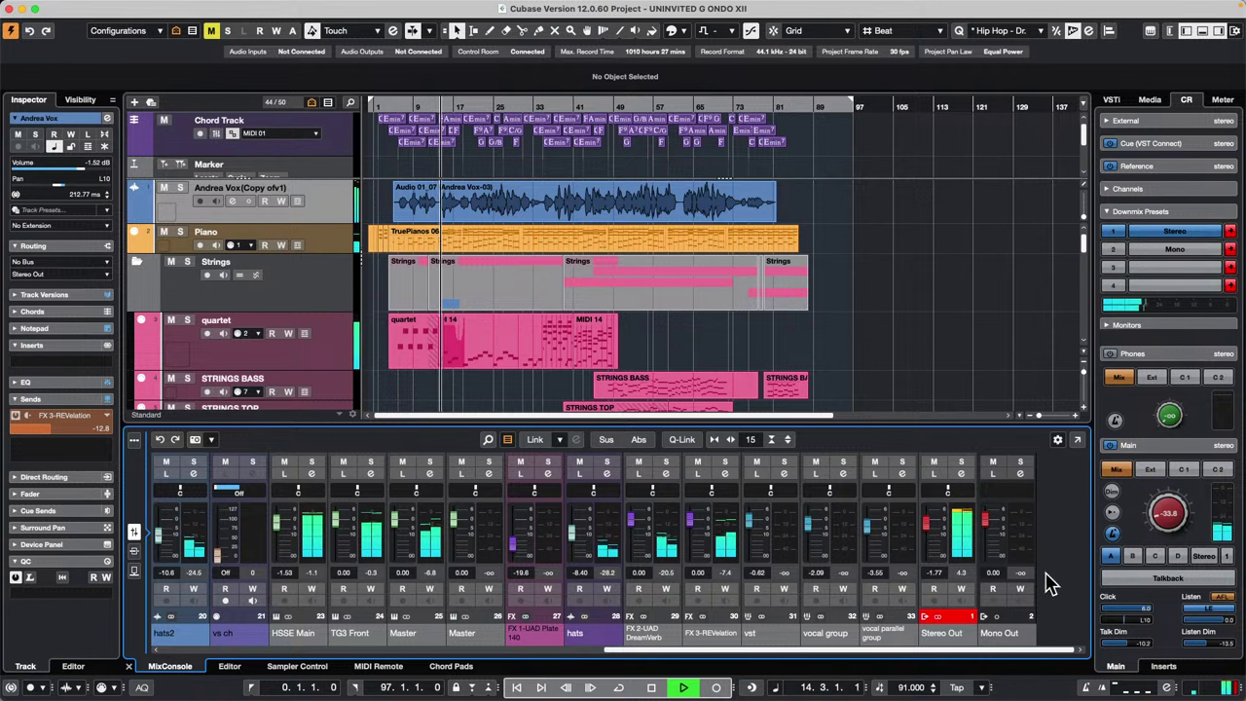
# Turn automation reading back on for Stereo Out and set the Control Room's main monitoring level to -10.1.
pyautogui.click(934, 589)
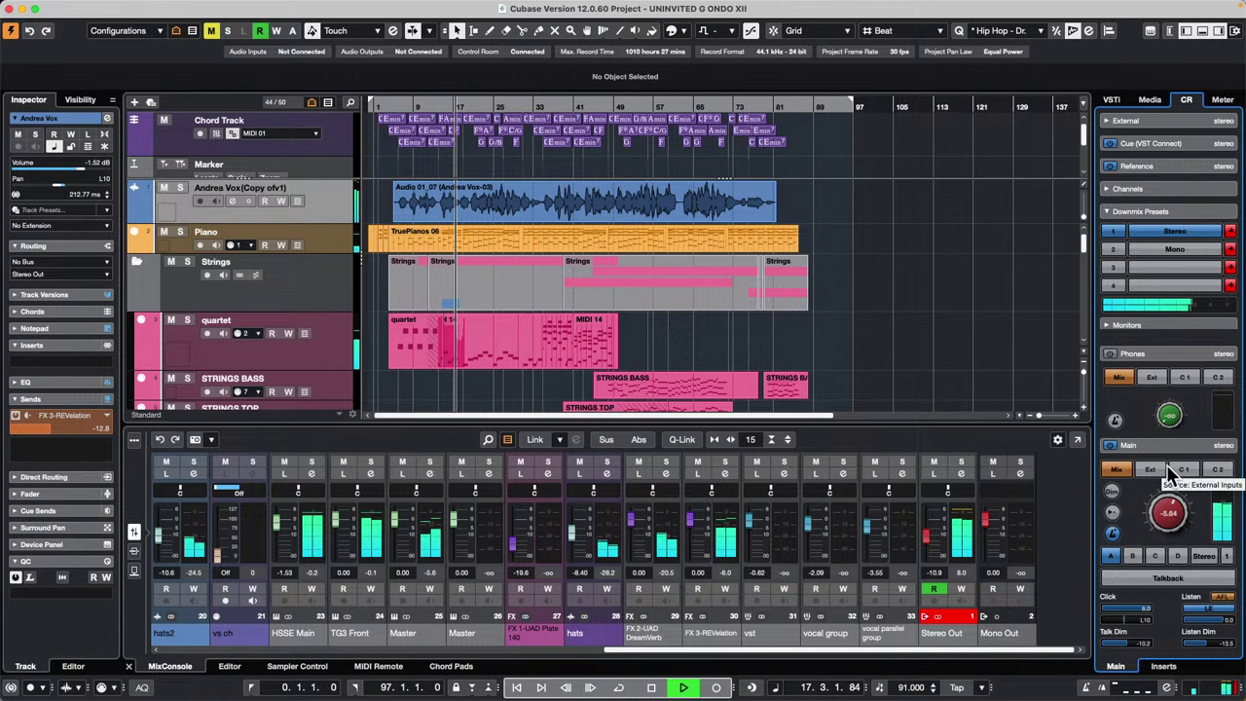
pyautogui.moveTo(1161, 500); pyautogui.dragTo(911, 575)
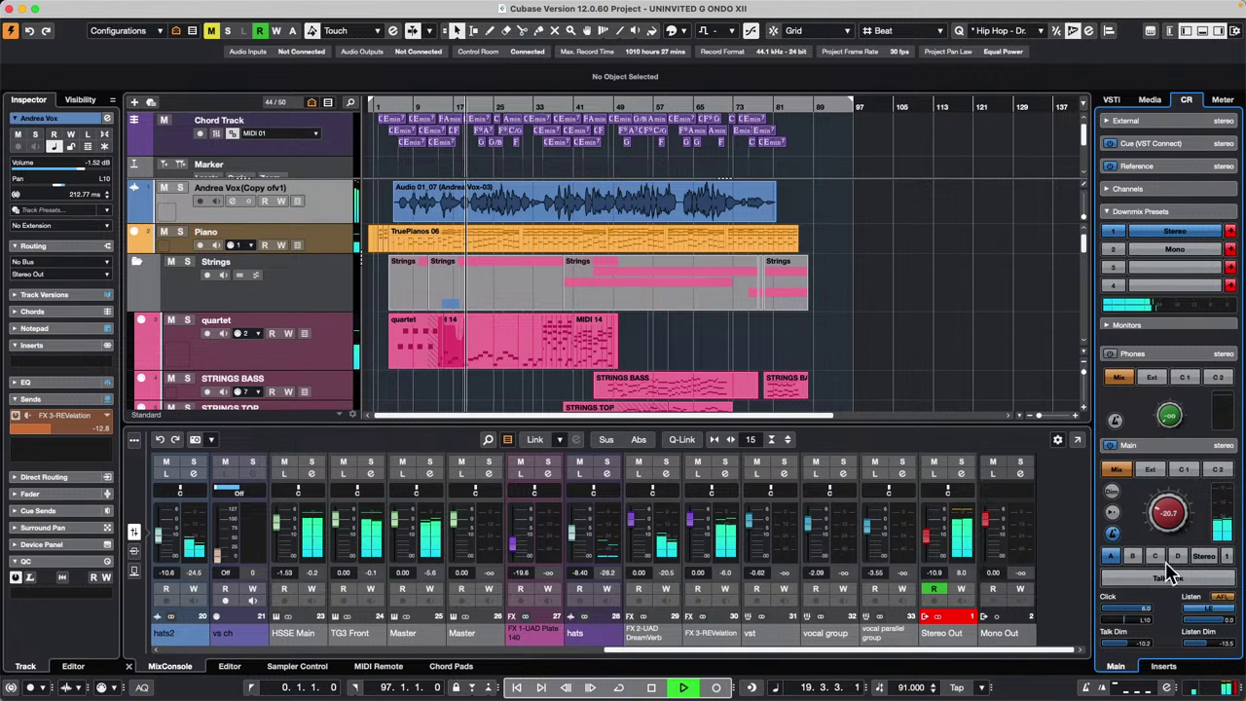
# Audition the Dim function on the Control Room's main monitoring output, switching it on and back off during playback.
pyautogui.click(1112, 491)
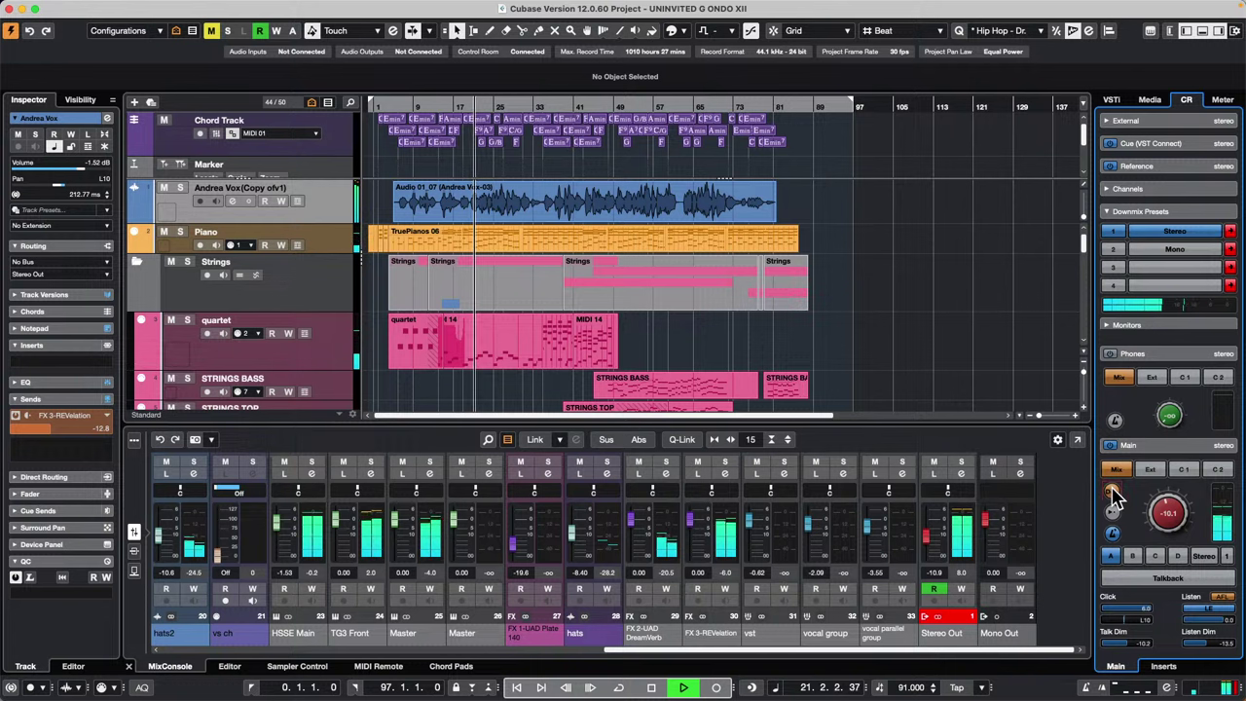
pyautogui.click(1182, 447)
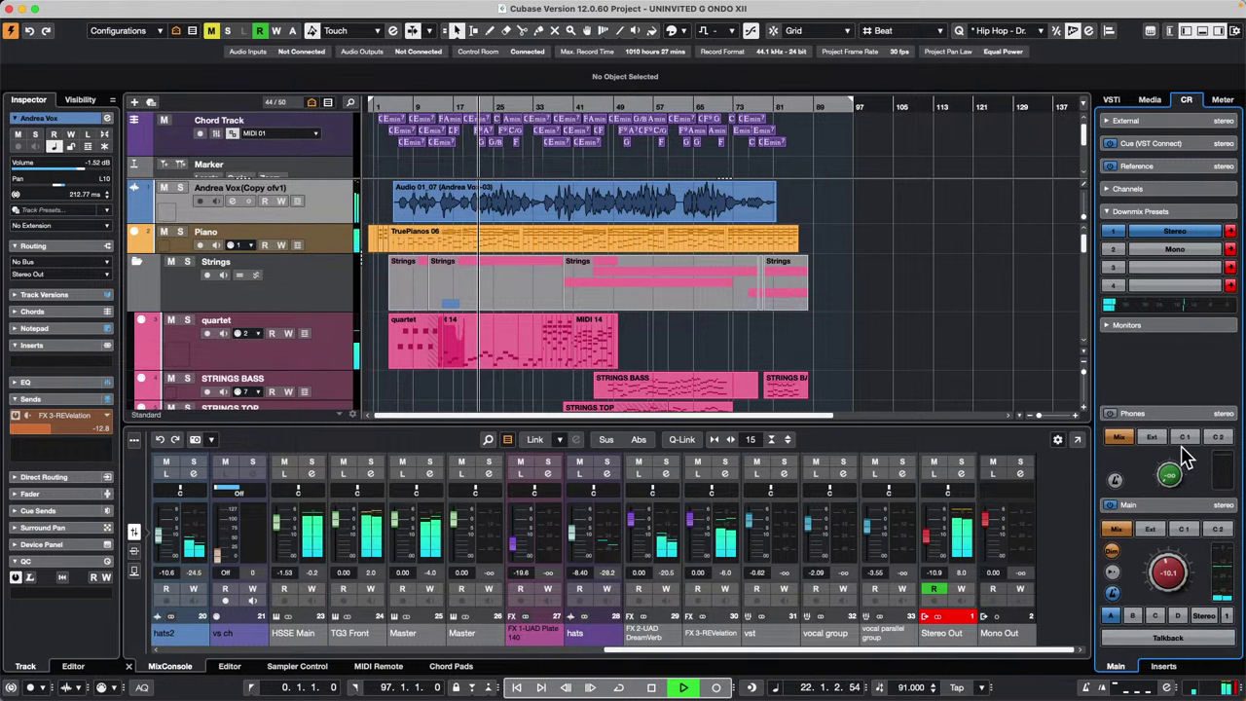
pyautogui.click(1184, 504)
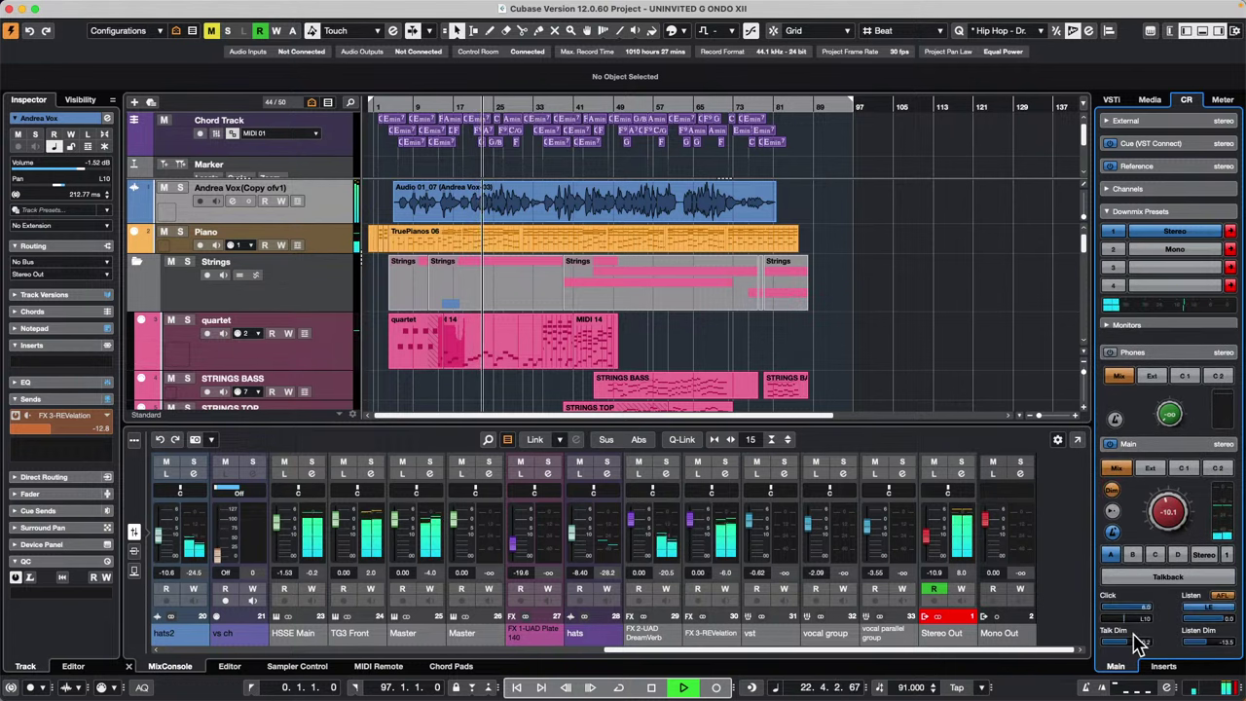
pyautogui.click(1115, 492)
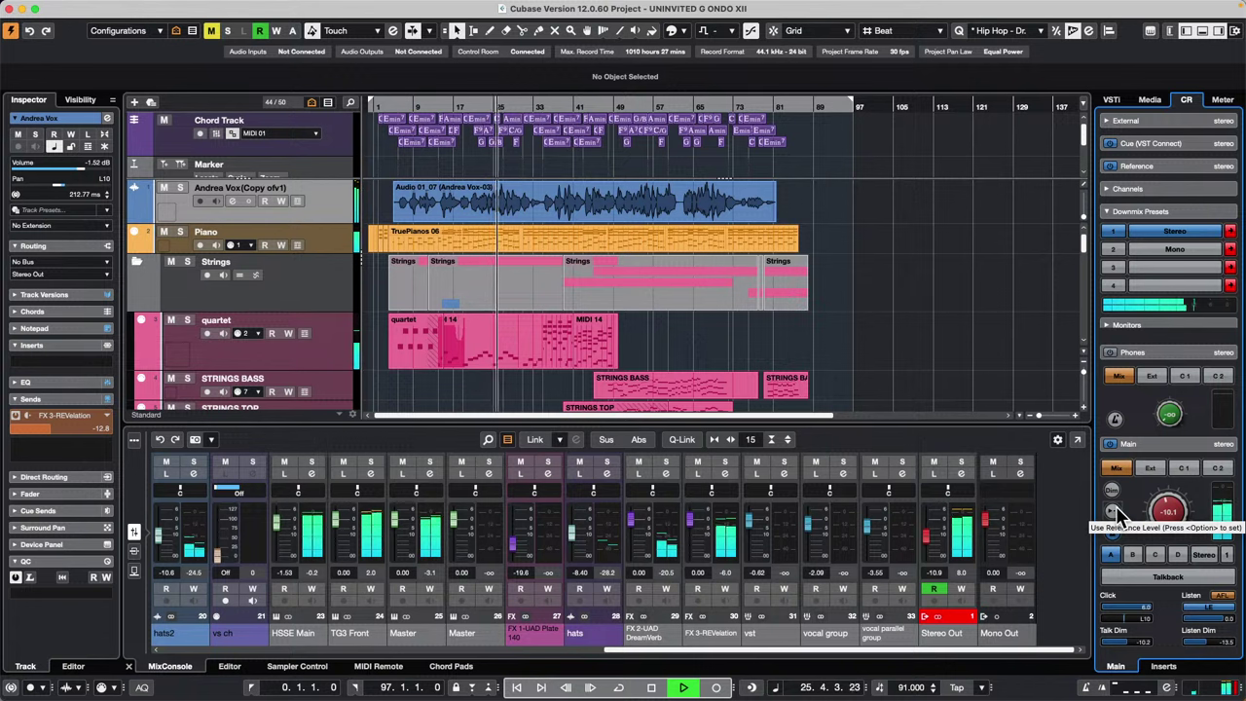
# Store -10.1 as the Control Room's reference level, lower the main level to -30.4, and recall the reference level.
pyautogui.keyDown('alt'); pyautogui.click(1114, 513); pyautogui.keyUp('alt')
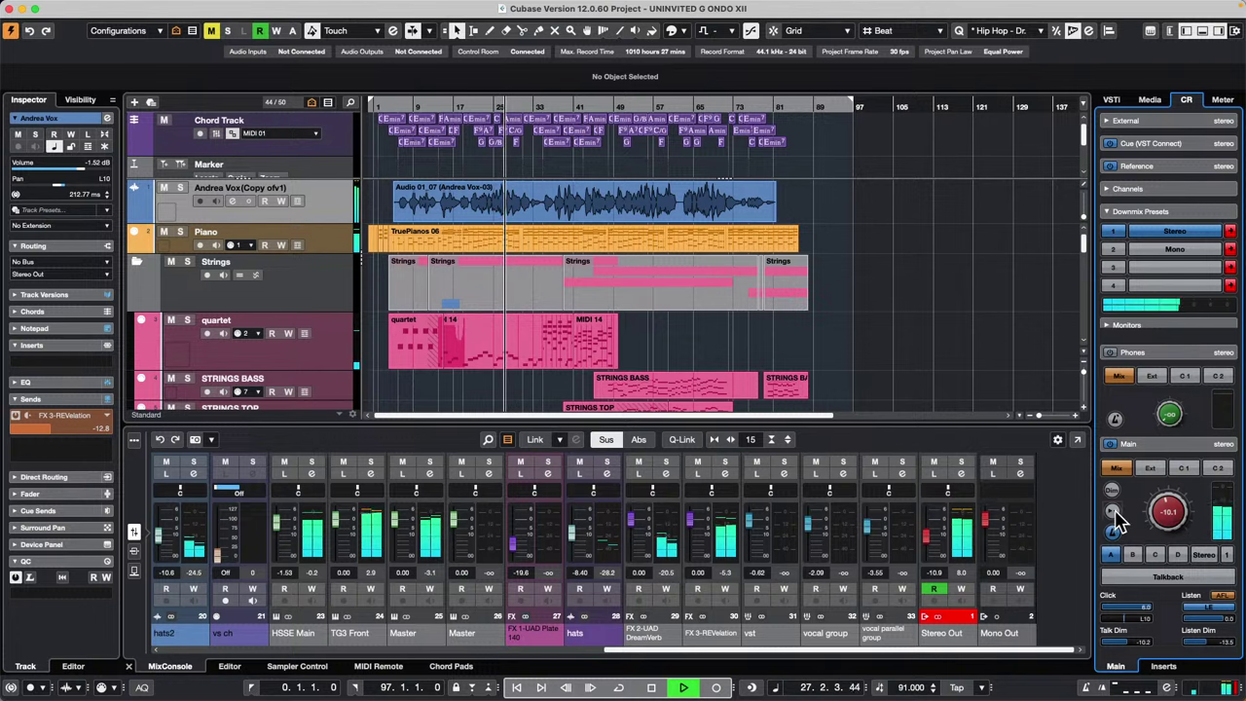
pyautogui.keyDown('alt'); pyautogui.click(1114, 513); pyautogui.keyUp('alt')
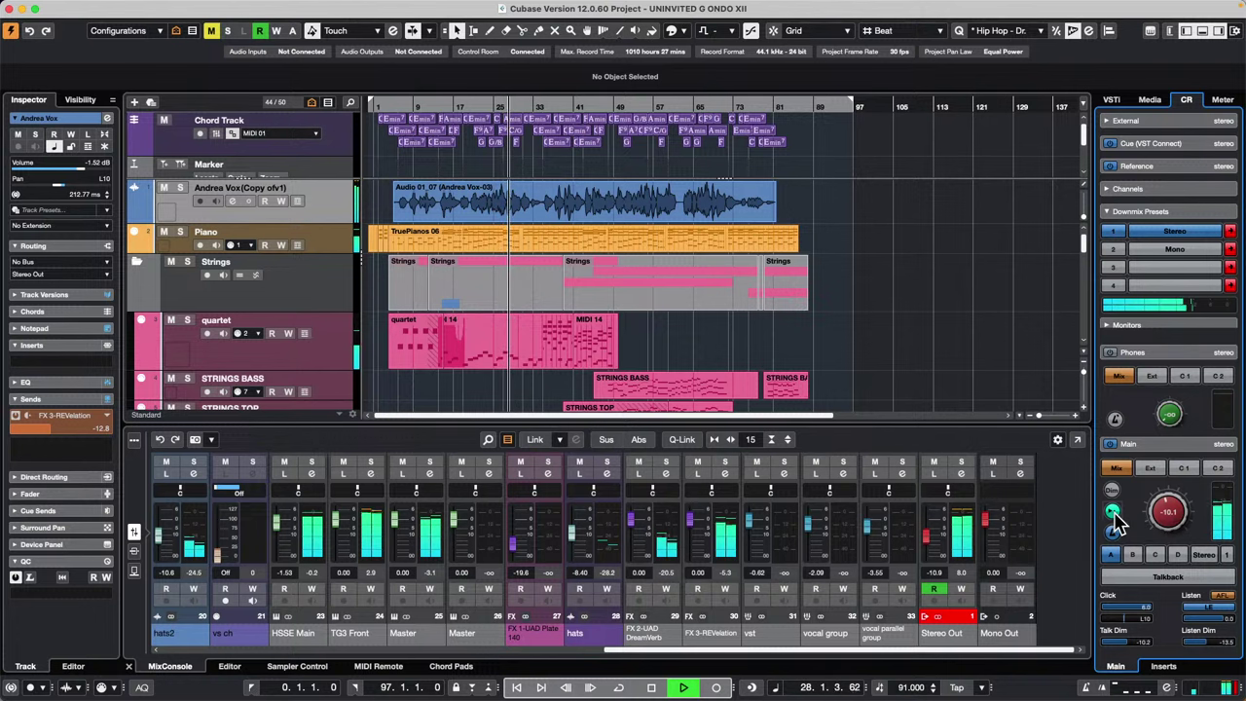
pyautogui.moveTo(1173, 509); pyautogui.dragTo(1150, 524)
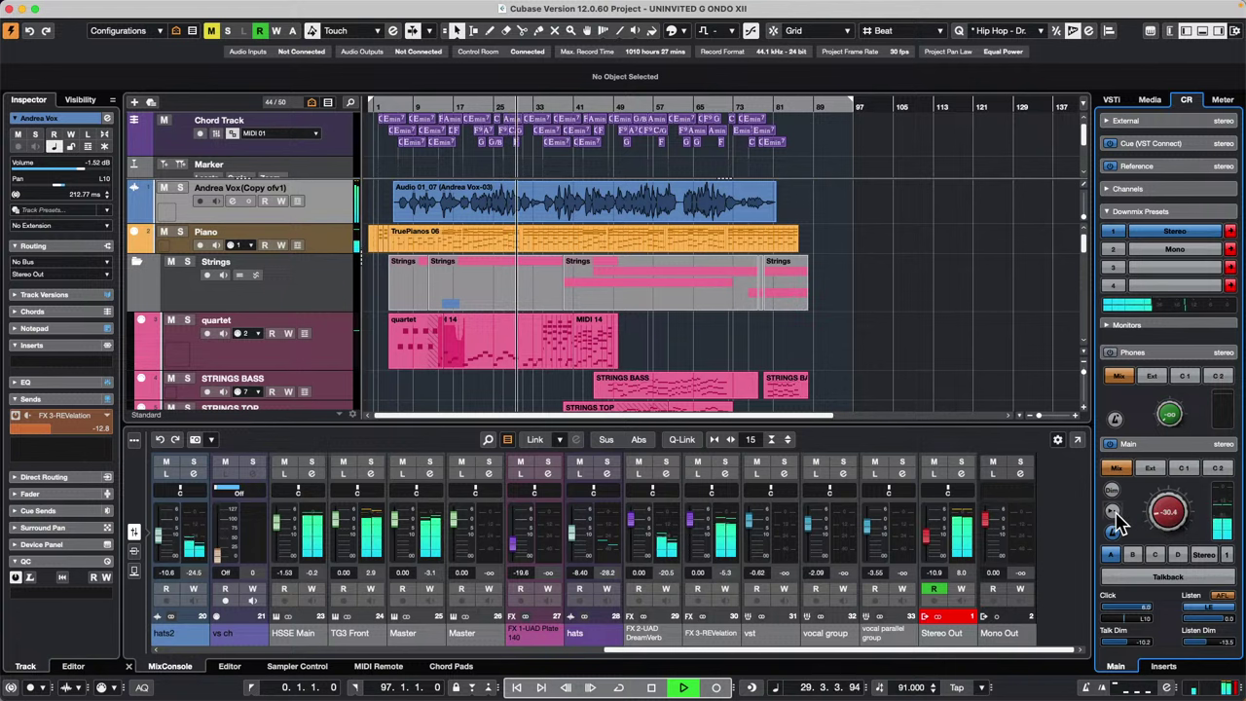
pyautogui.click(1114, 513)
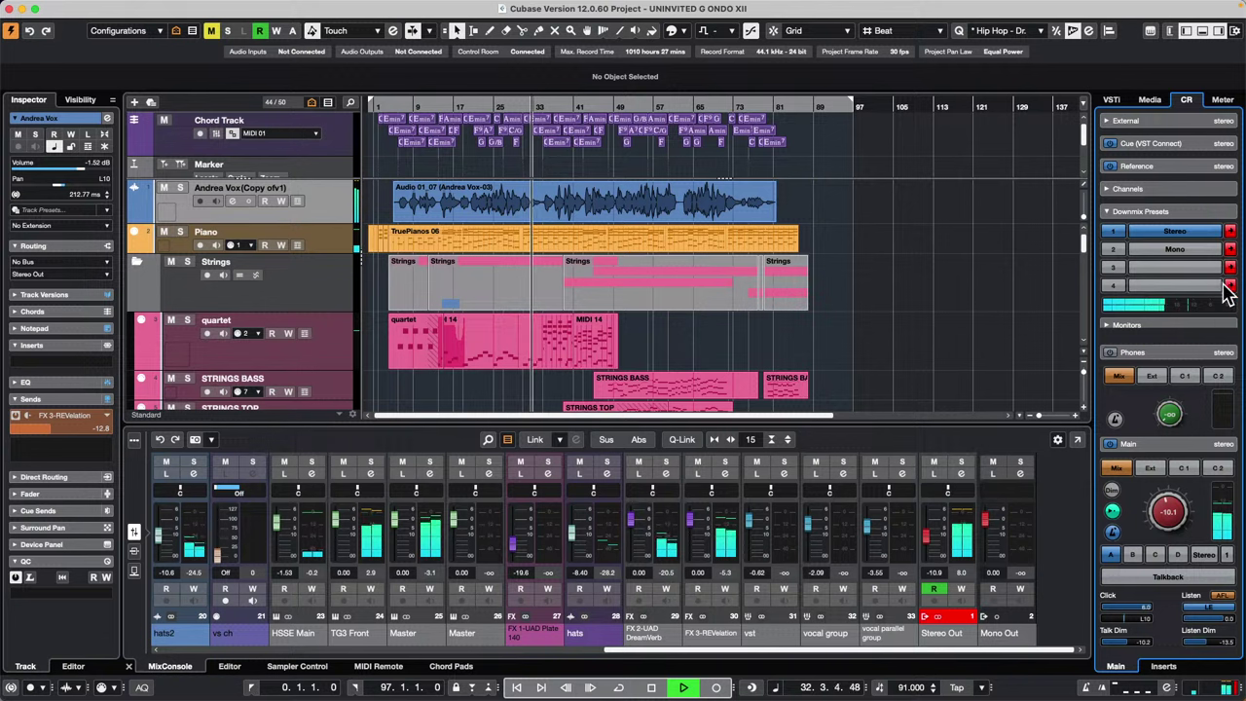
# Audition the mix through the Mono downmix preset, return to the Stereo preset, and stop playback.
pyautogui.click(1173, 251)
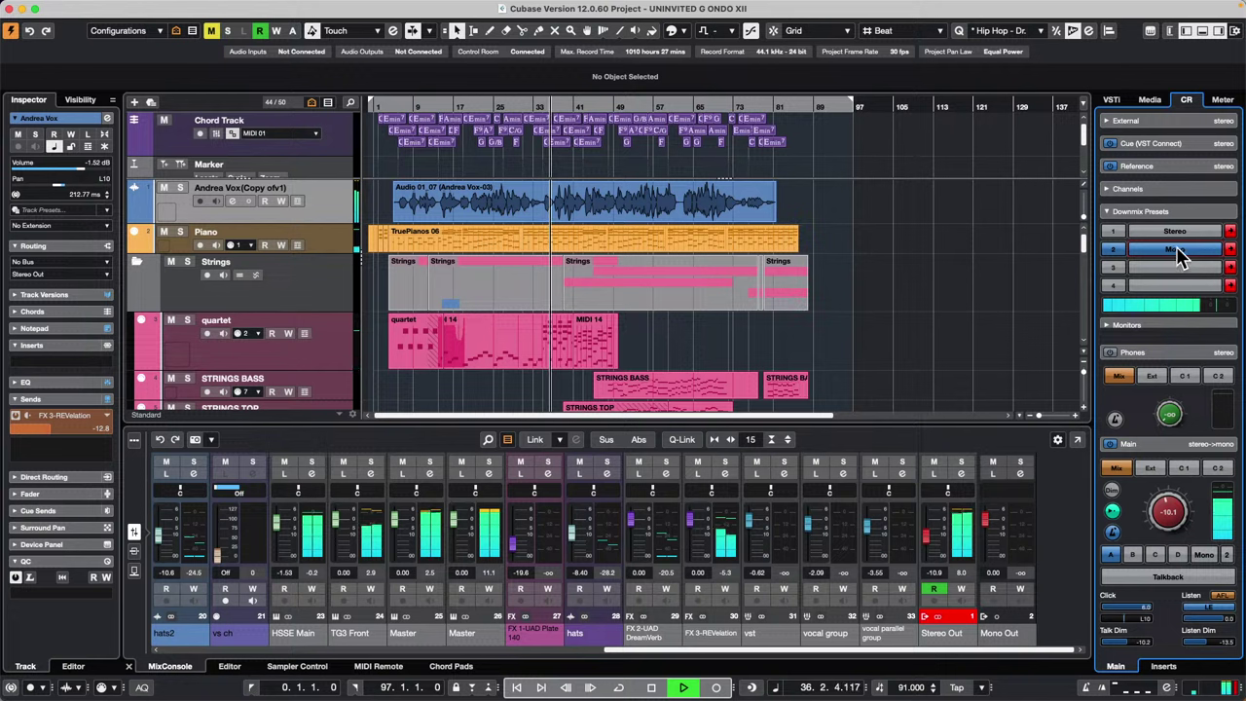
pyautogui.click(1175, 233)
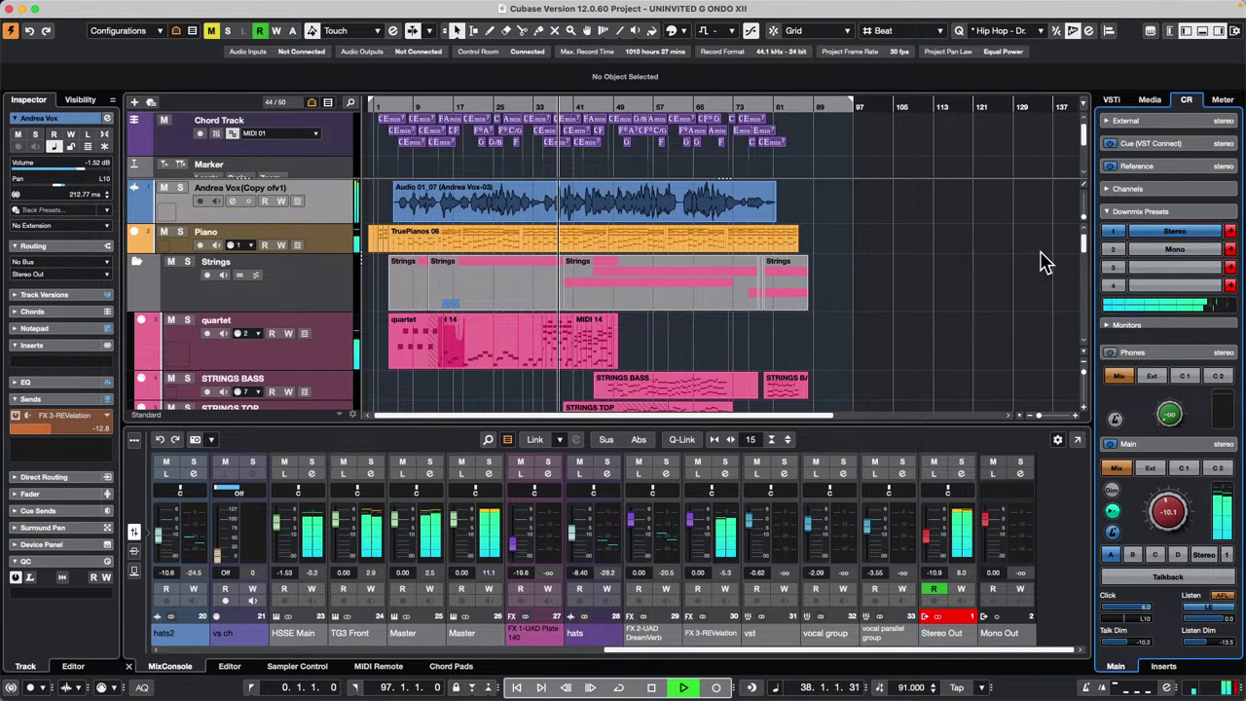
pyautogui.press('space')
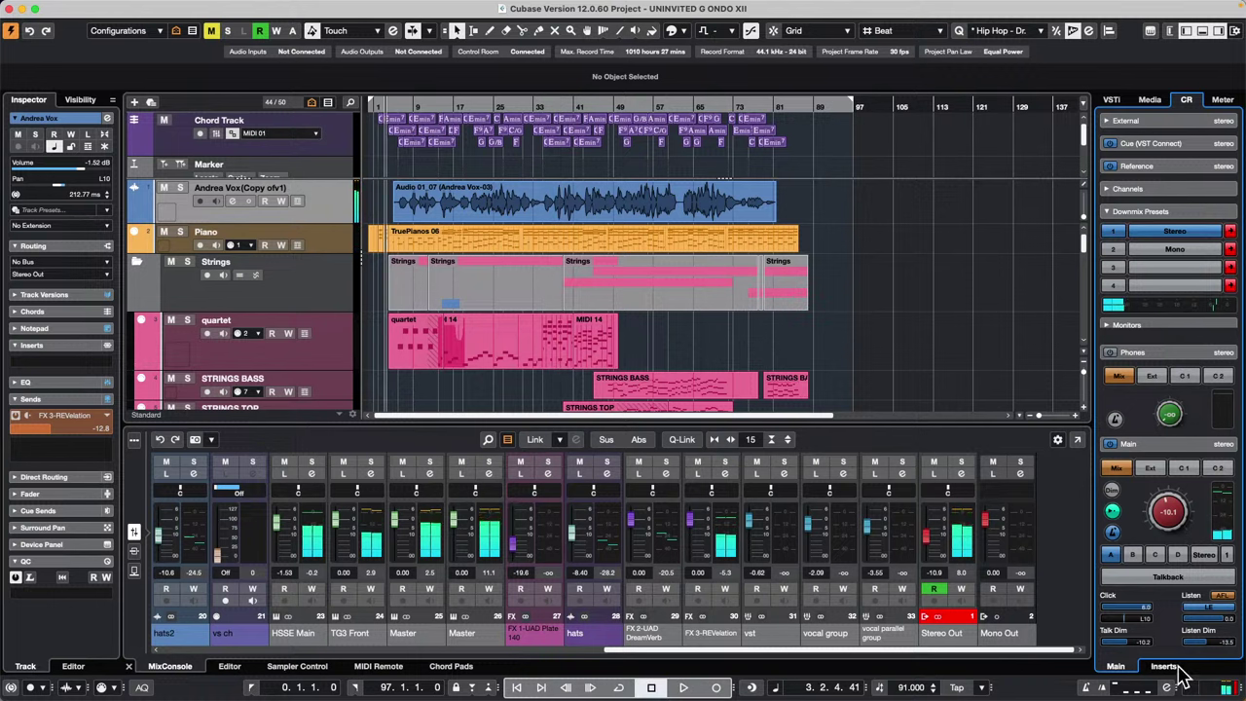
# Show the Control Room's inserts and start playback from about bar 6.
pyautogui.click(1164, 667)
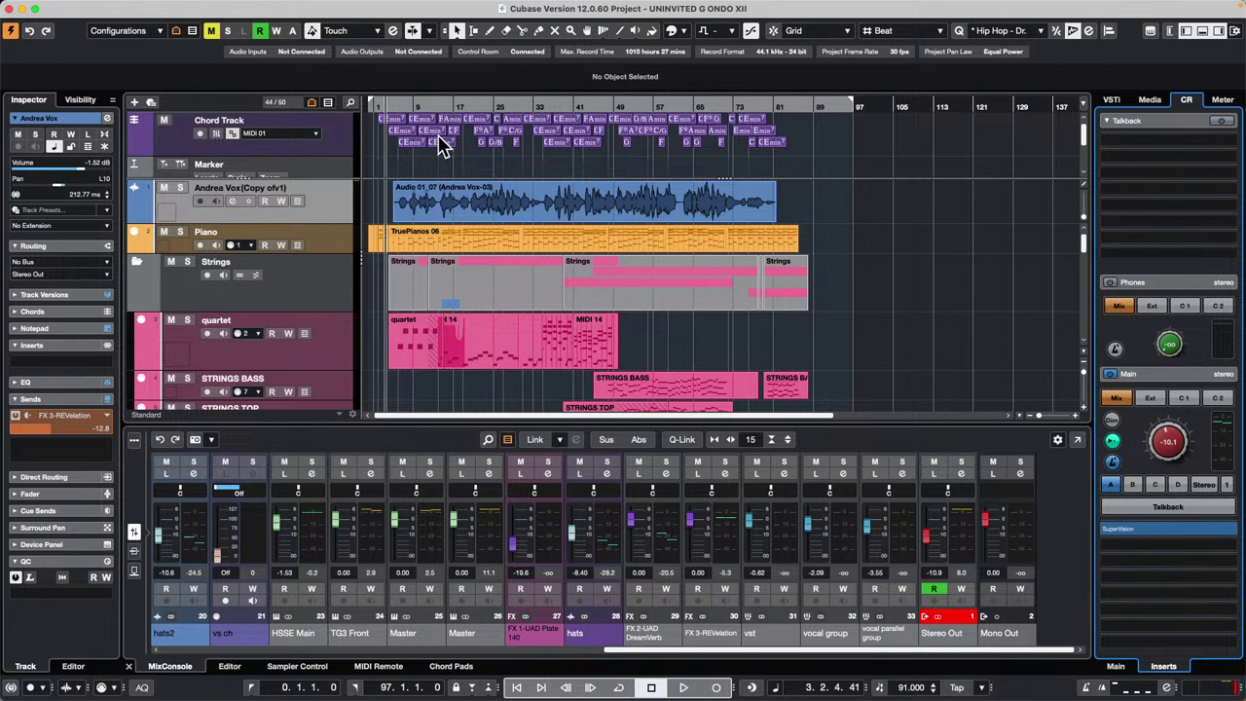
pyautogui.click(401, 106)
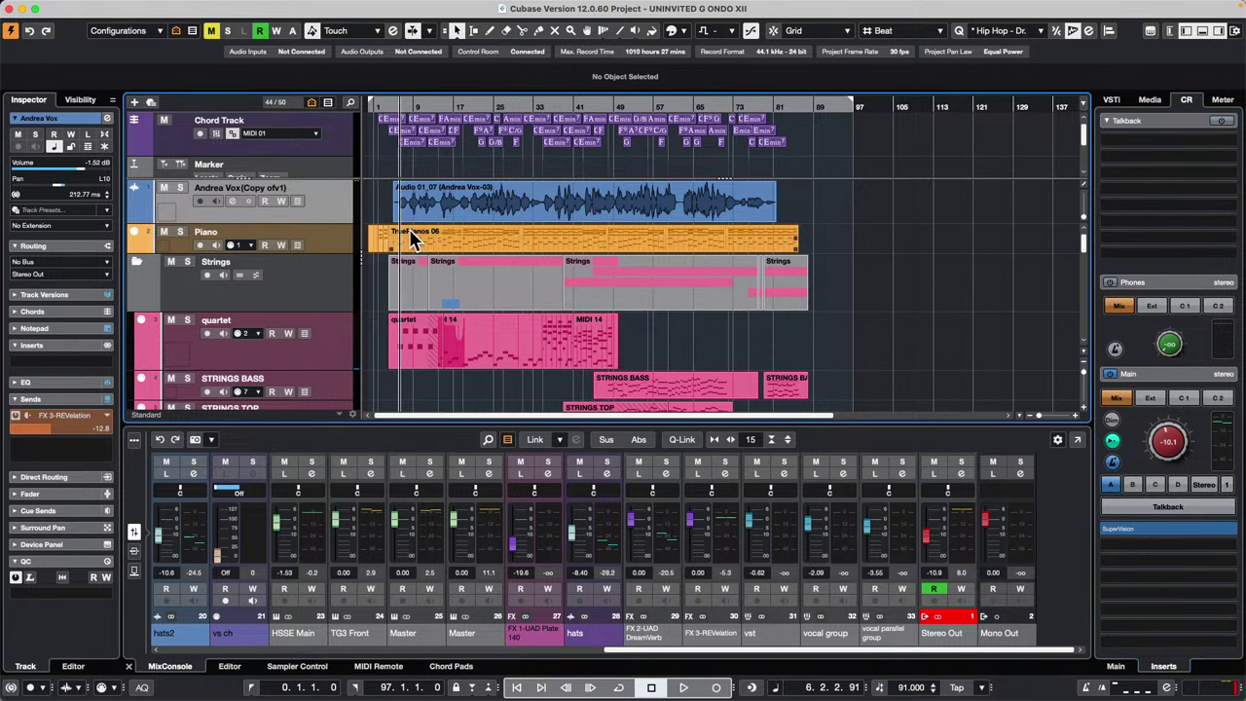
pyautogui.press('space')
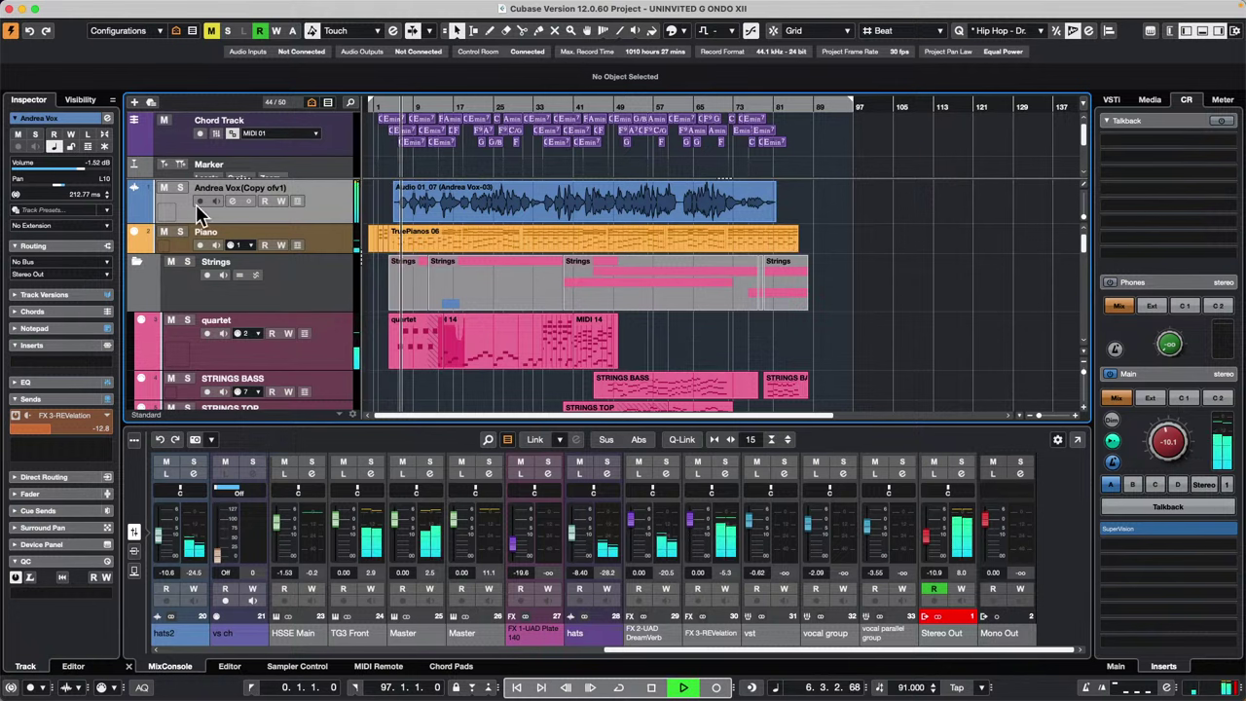
# Solo the FX 3-REVelation channel, inspect the muted state across the mixer channels, and release the solo.
pyautogui.click(726, 462)
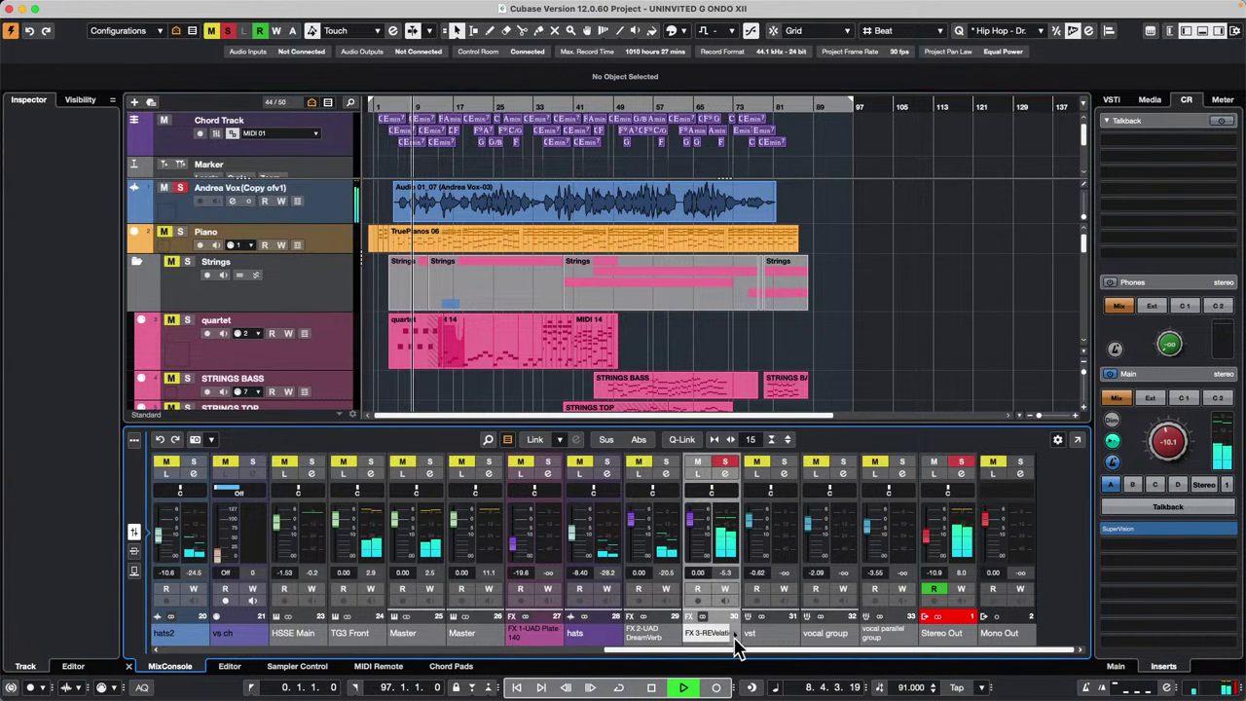
pyautogui.moveTo(727, 649); pyautogui.dragTo(234, 637)
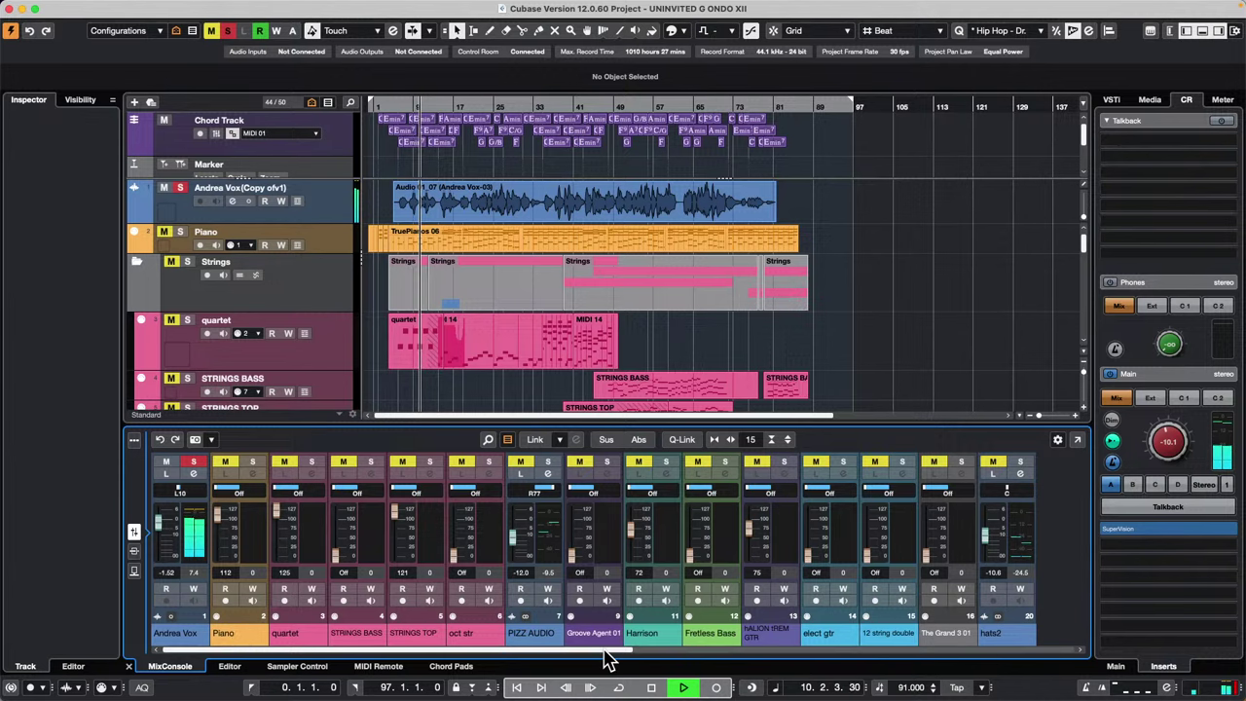
pyautogui.moveTo(607, 658); pyautogui.dragTo(935, 654)
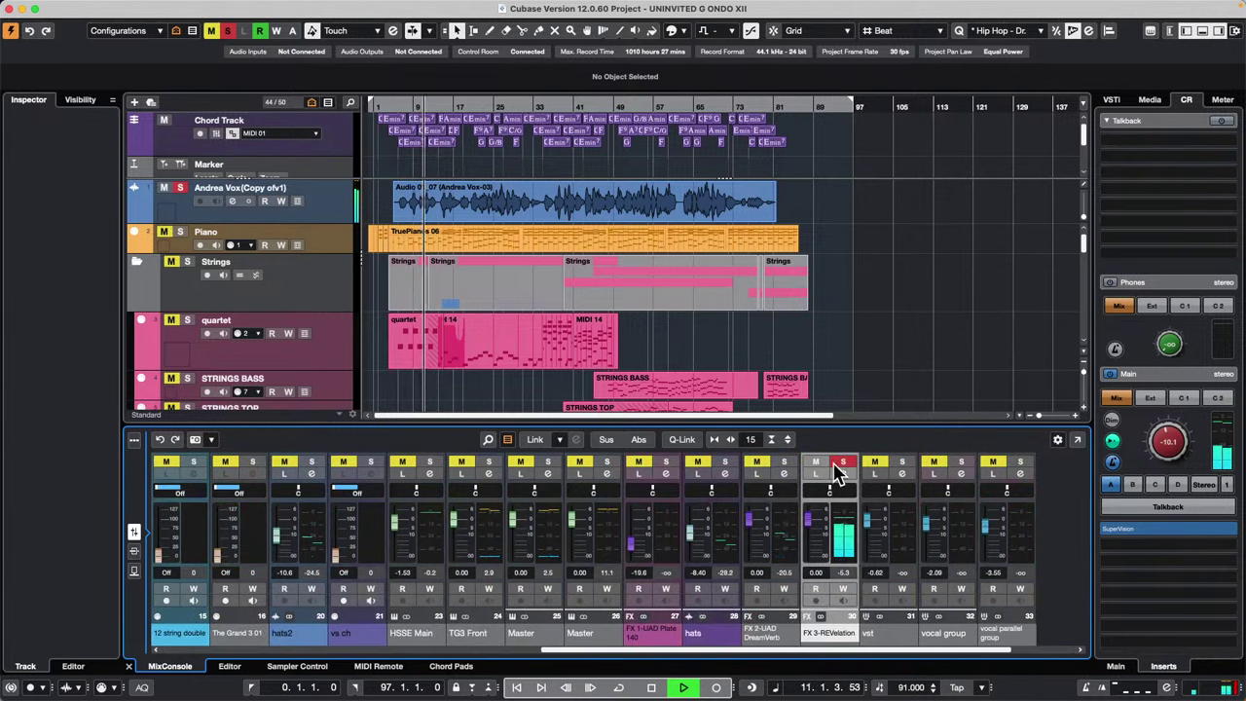
pyautogui.click(843, 462)
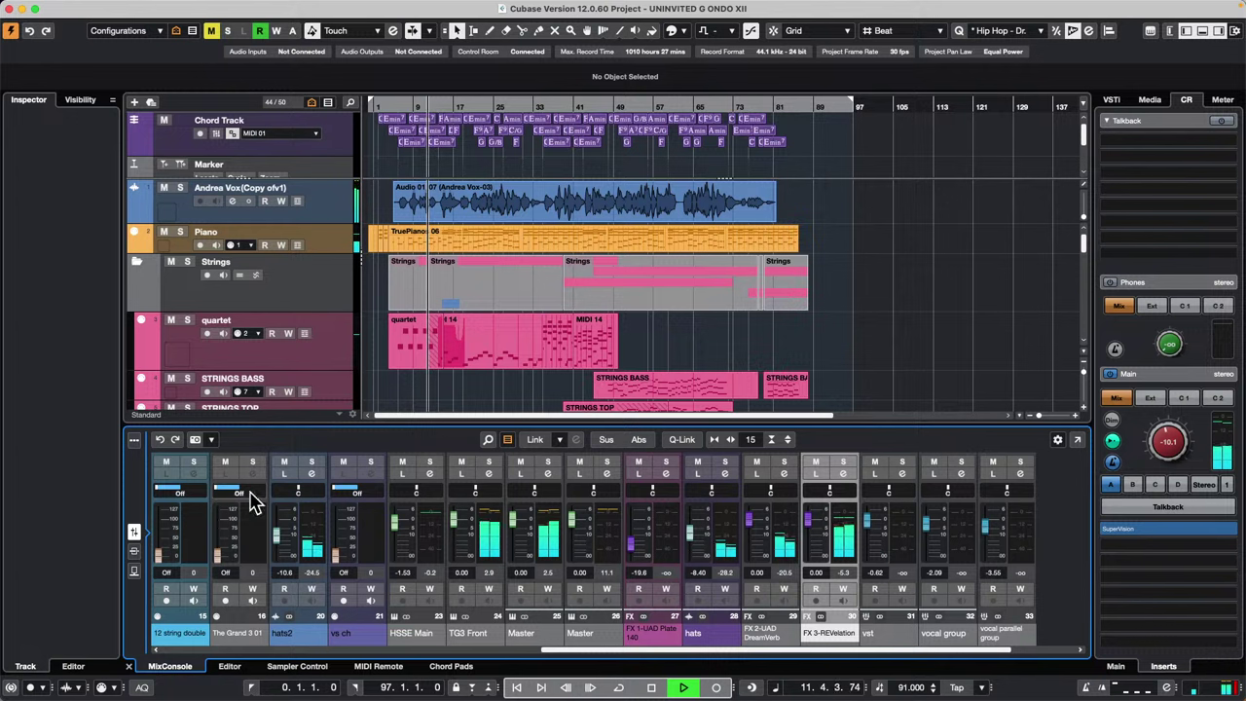
pyautogui.moveTo(564, 660); pyautogui.dragTo(185, 659)
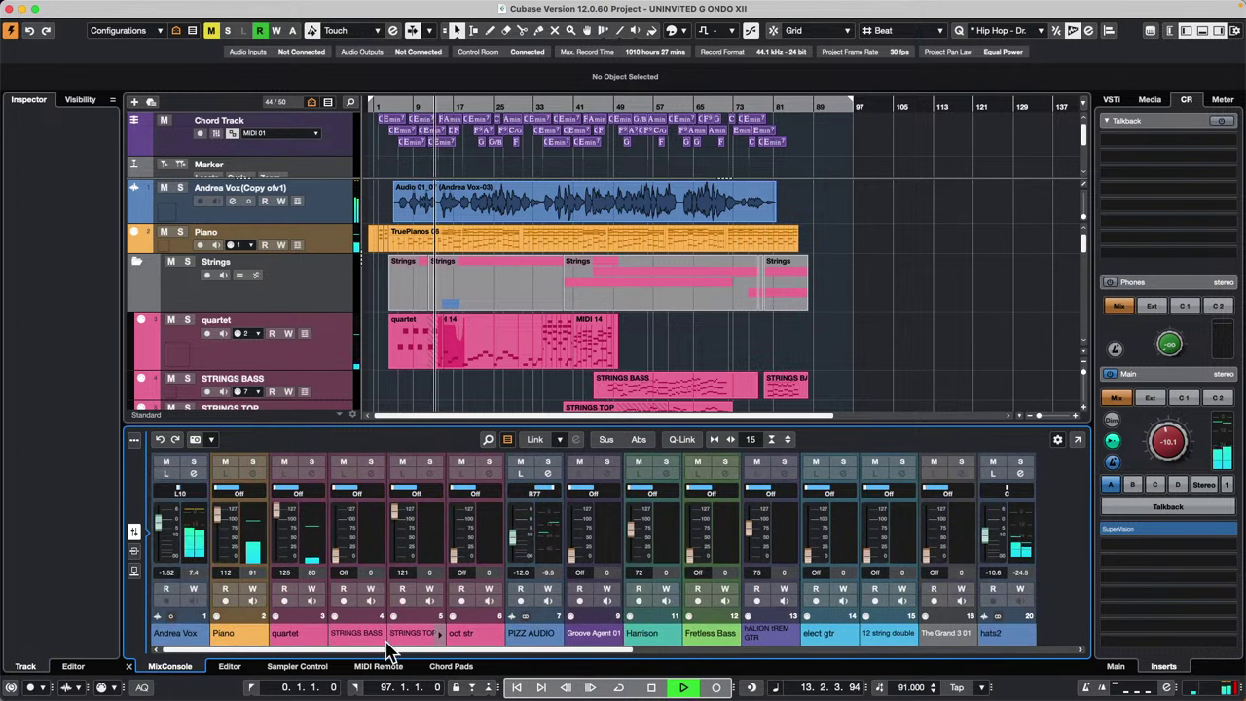
# Show the Control Room's main page and briefly solo the vocal on channel 1, releasing the solo again.
pyautogui.click(1116, 668)
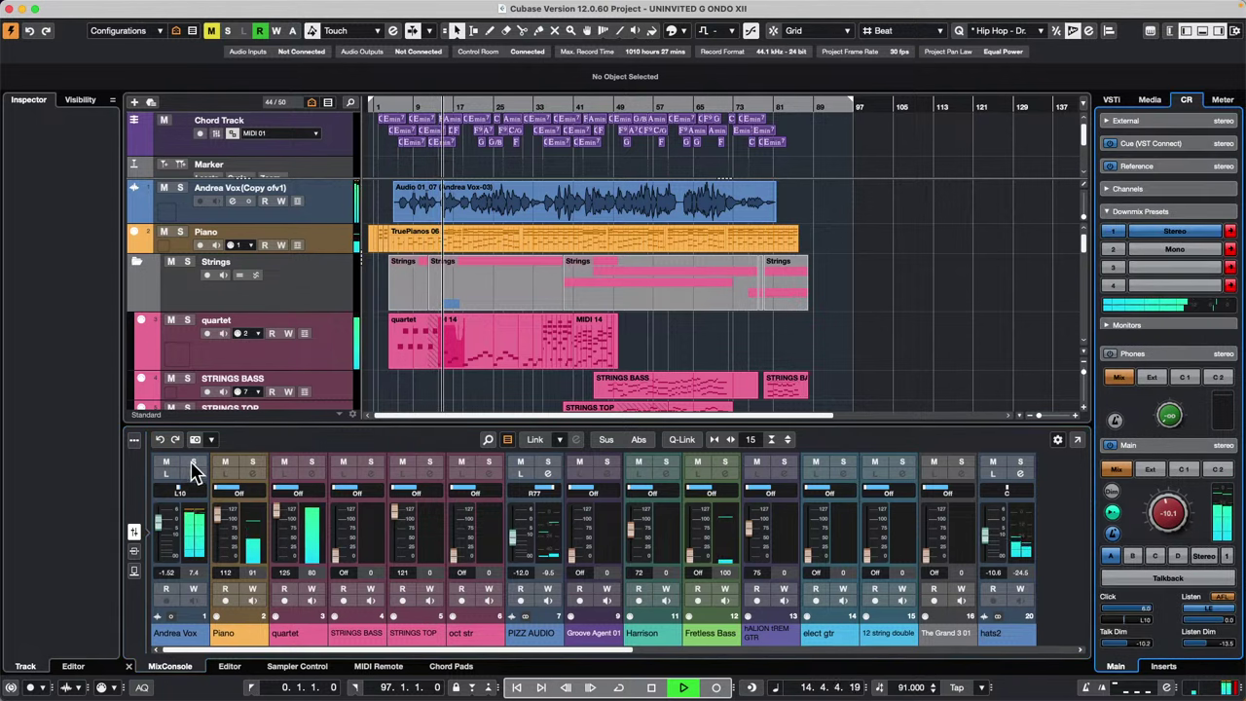
pyautogui.click(195, 461)
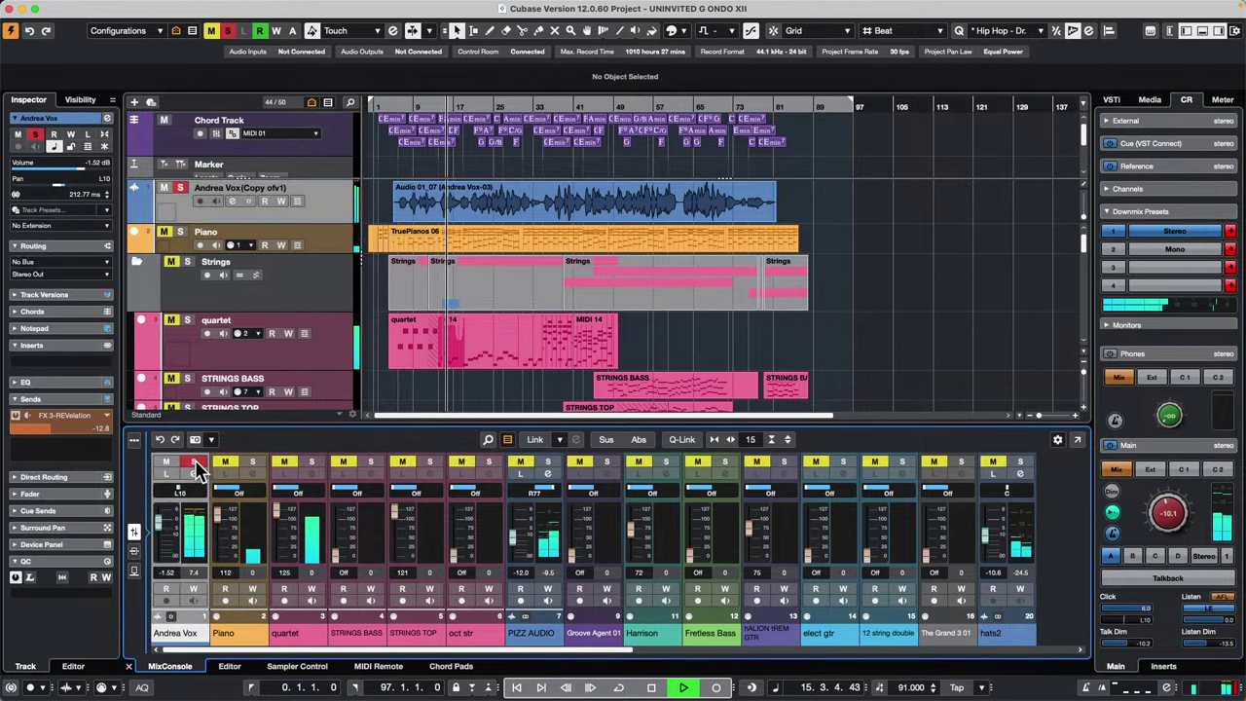
pyautogui.click(195, 460)
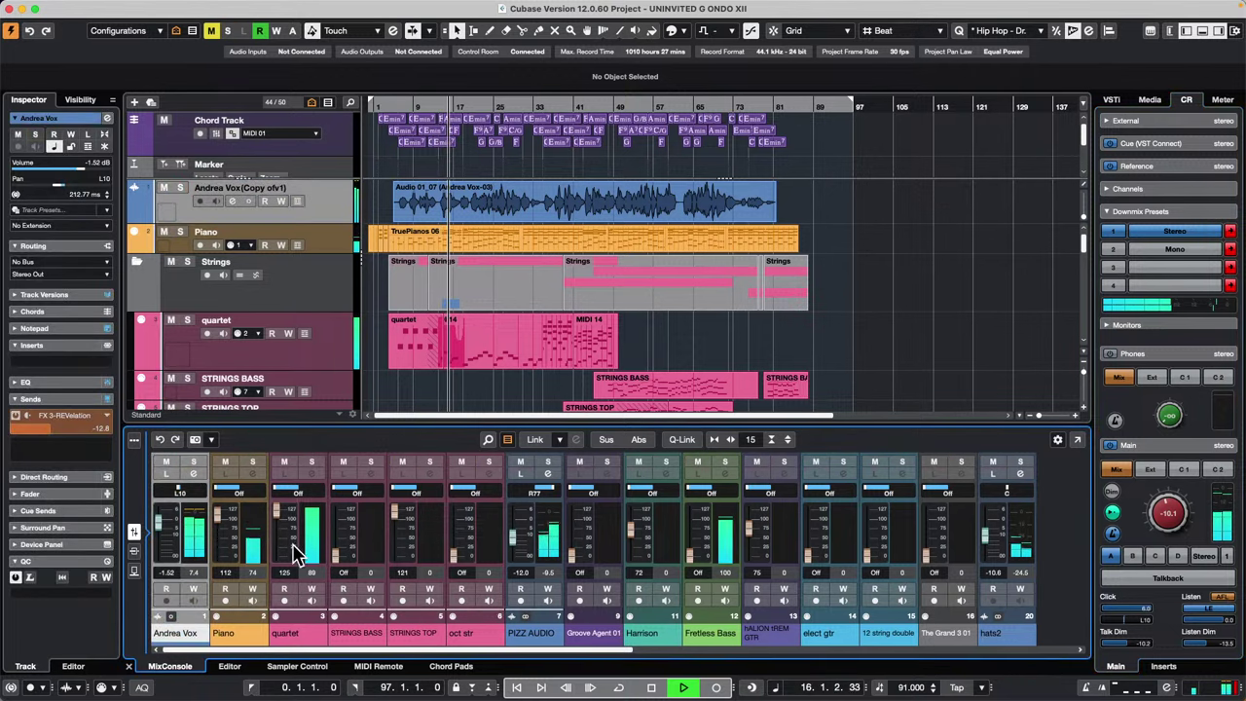
# Enable Listen on the channel 1 vocal, set Listen Dim to -11.8 in the Control Room, and release Listen.
pyautogui.click(168, 475)
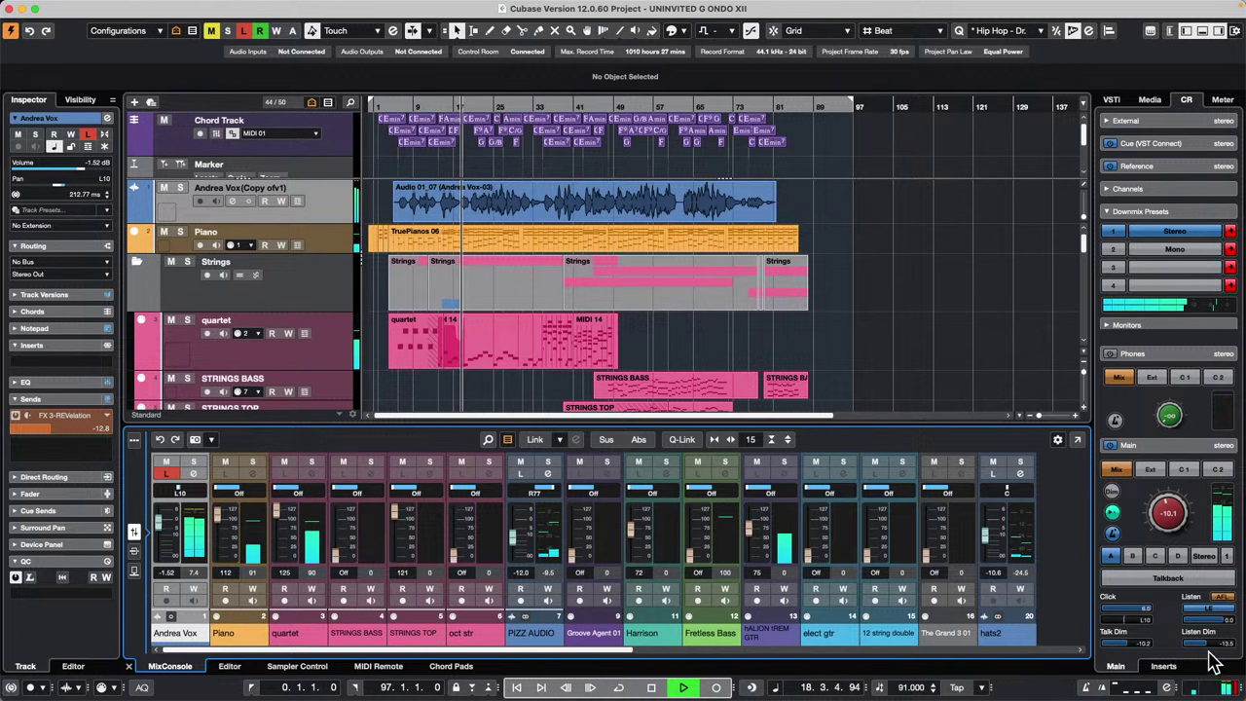
pyautogui.moveTo(1203, 646); pyautogui.dragTo(1211, 645)
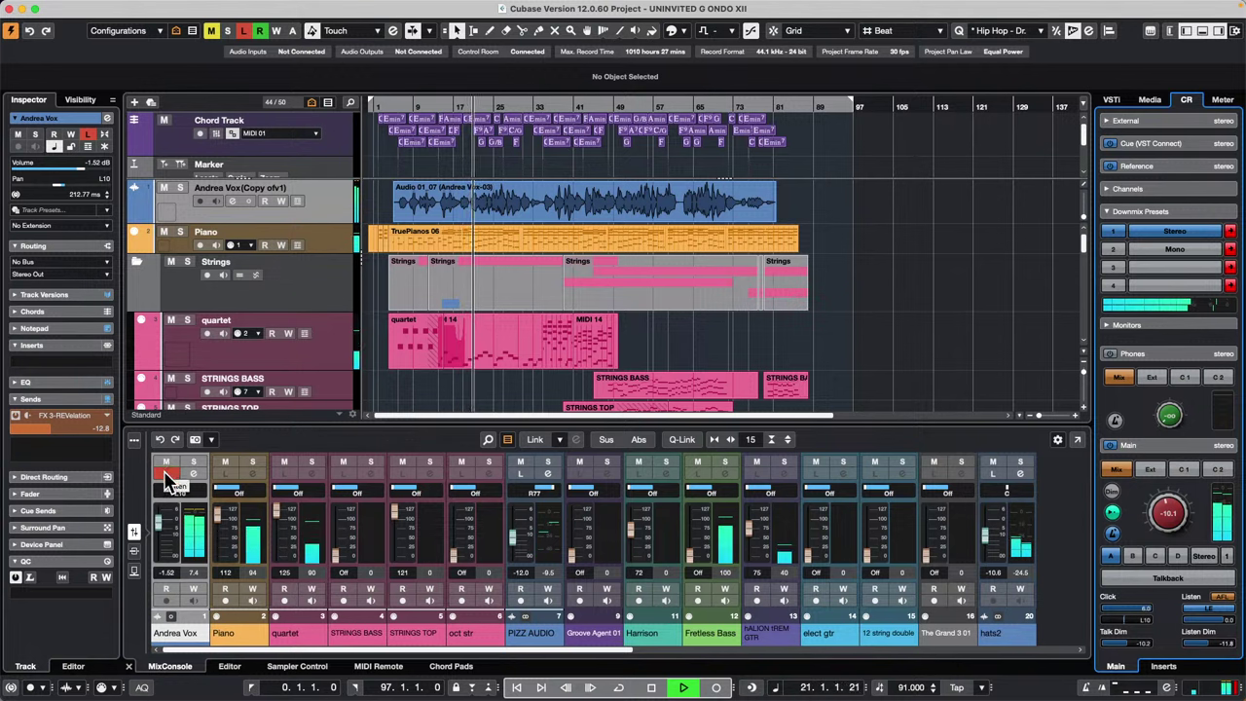
pyautogui.click(167, 473)
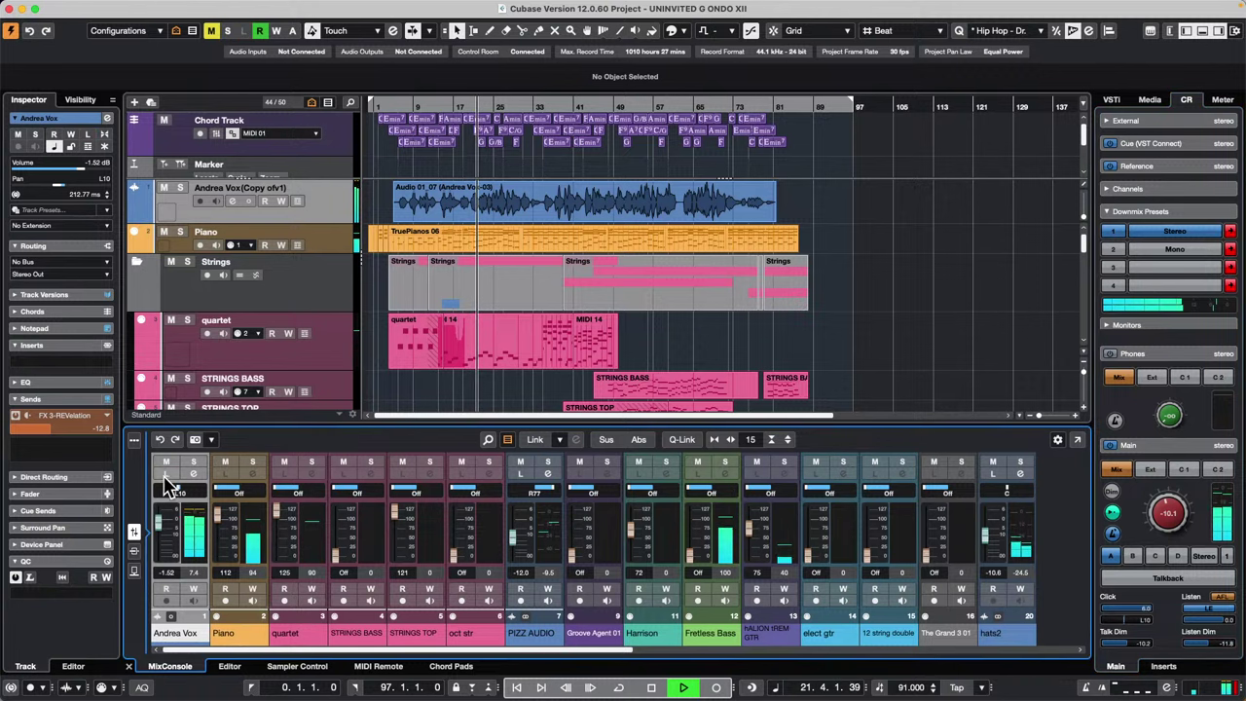
# Audition FX 2-UAD DreamVerb and FX 3-REVelation using solo, releasing each solo again.
pyautogui.moveTo(619, 650); pyautogui.dragTo(874, 652)
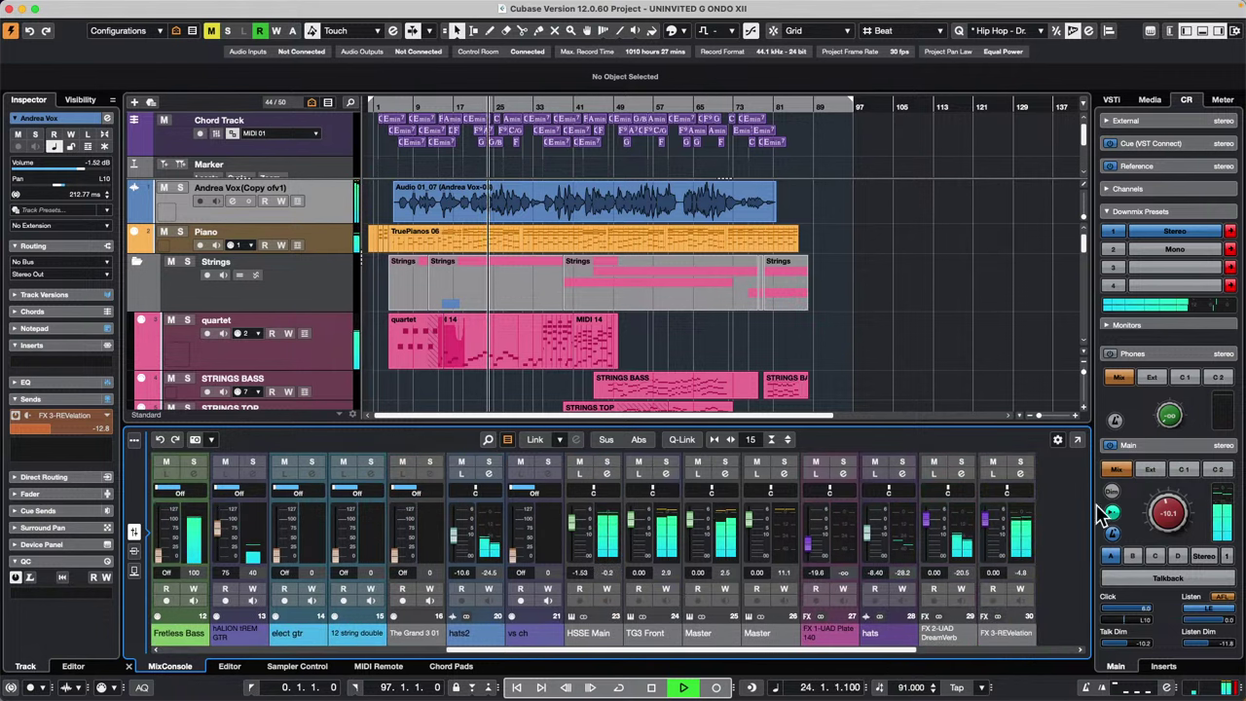
pyautogui.click(961, 462)
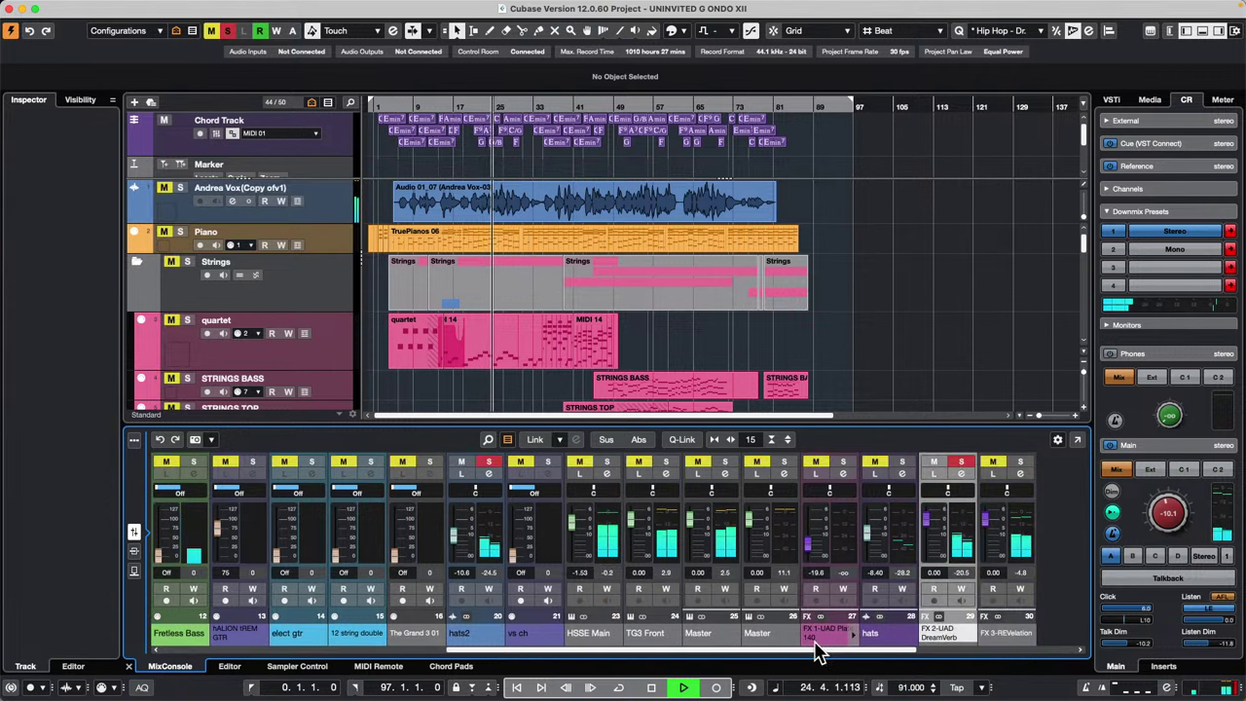
pyautogui.click(961, 462)
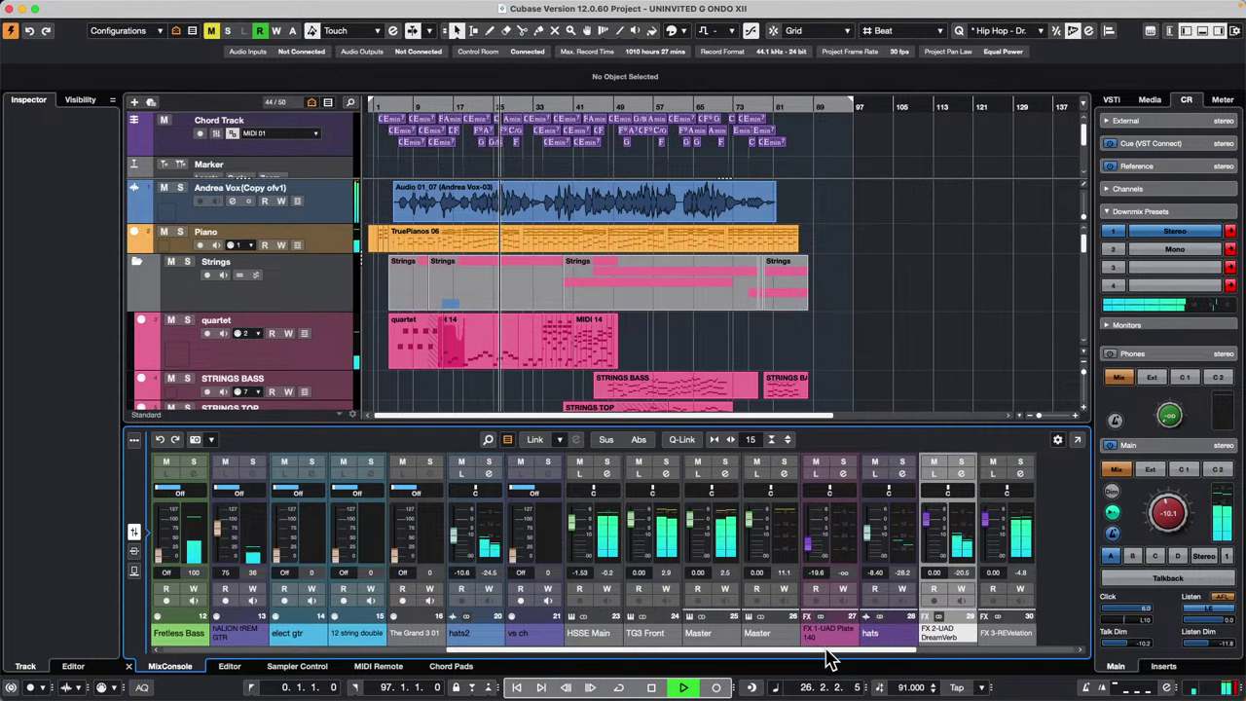
pyautogui.moveTo(828, 654); pyautogui.dragTo(915, 650)
pyautogui.click(915, 650)
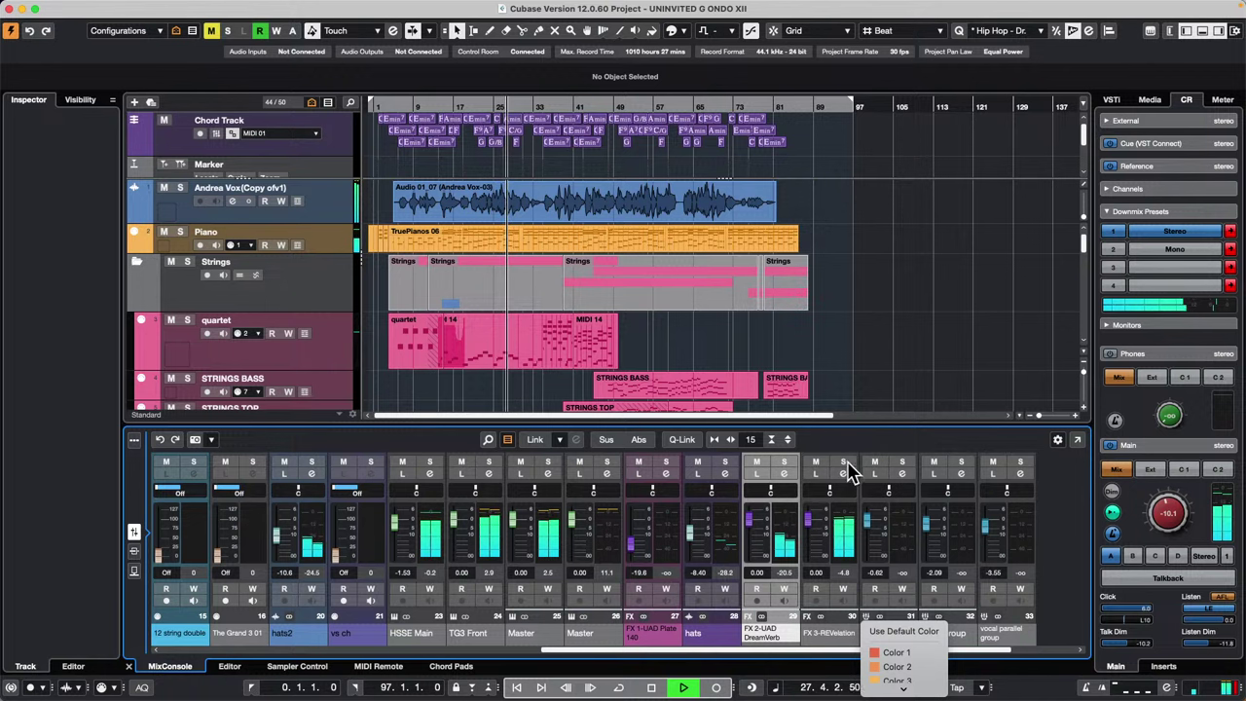
pyautogui.click(784, 458)
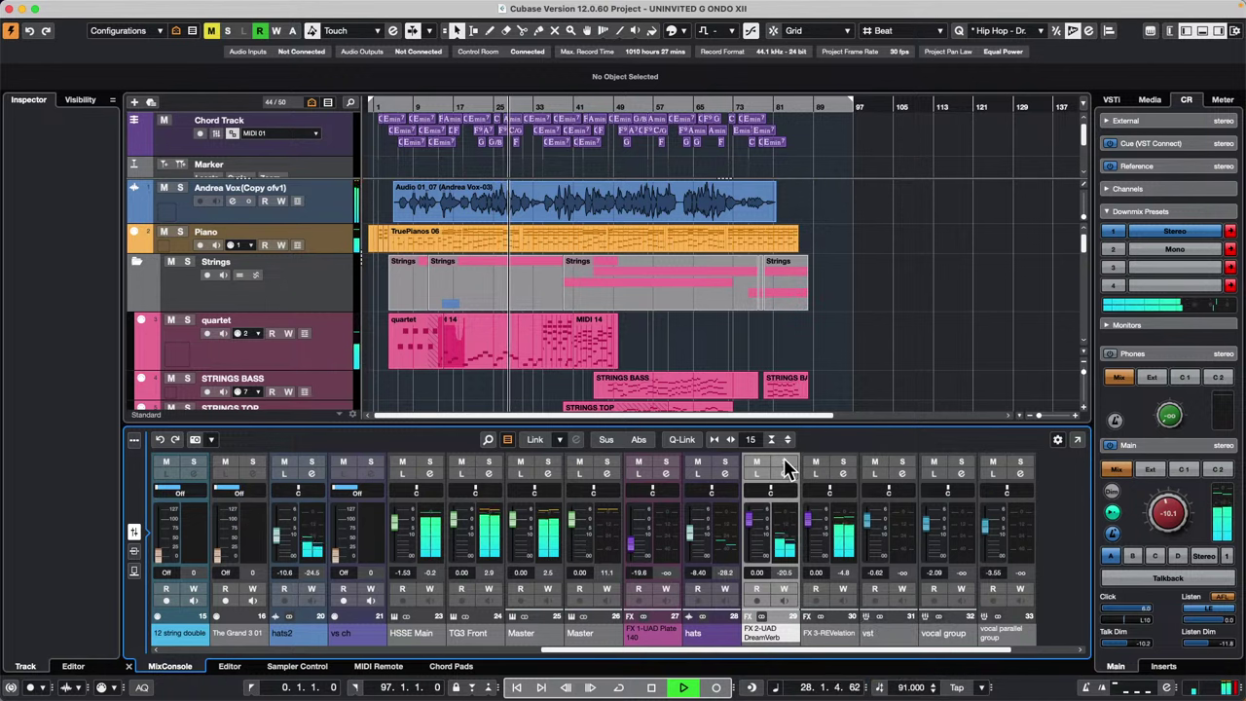
pyautogui.click(848, 463)
pyautogui.click(843, 463)
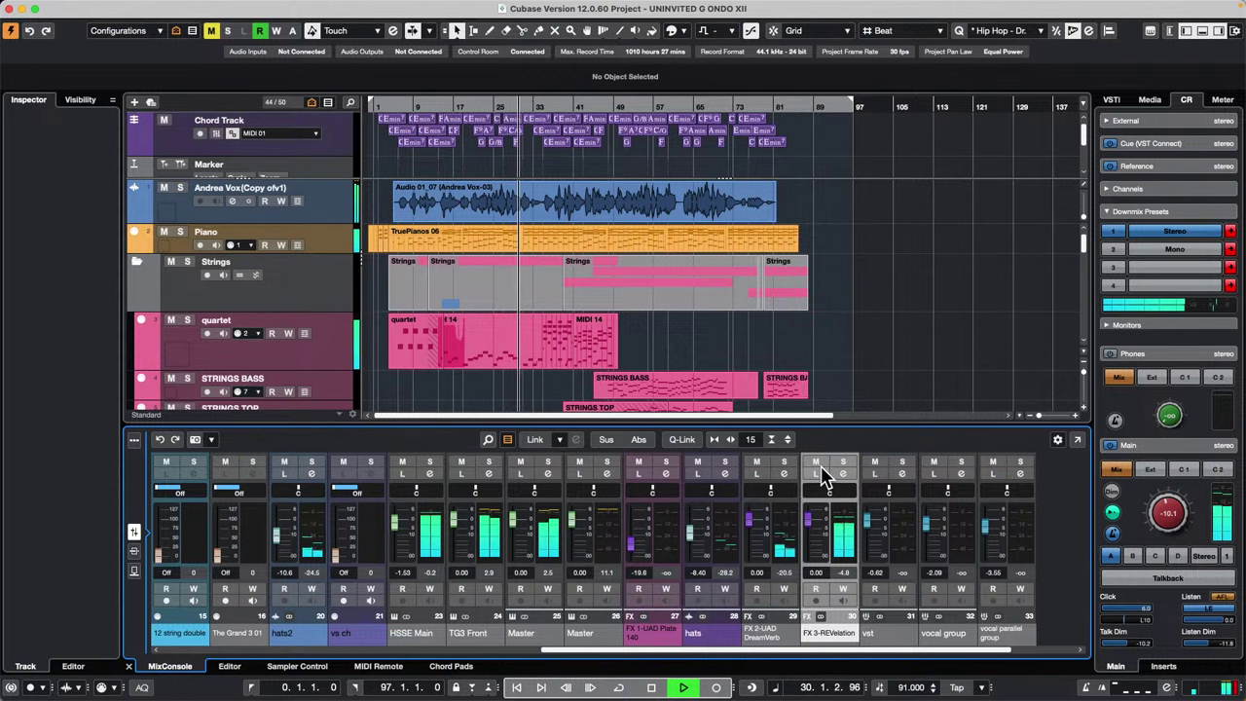
# Enable Listen on the FX 3-REVelation channel and bring Stereo Out into view for comparison.
pyautogui.click(817, 474)
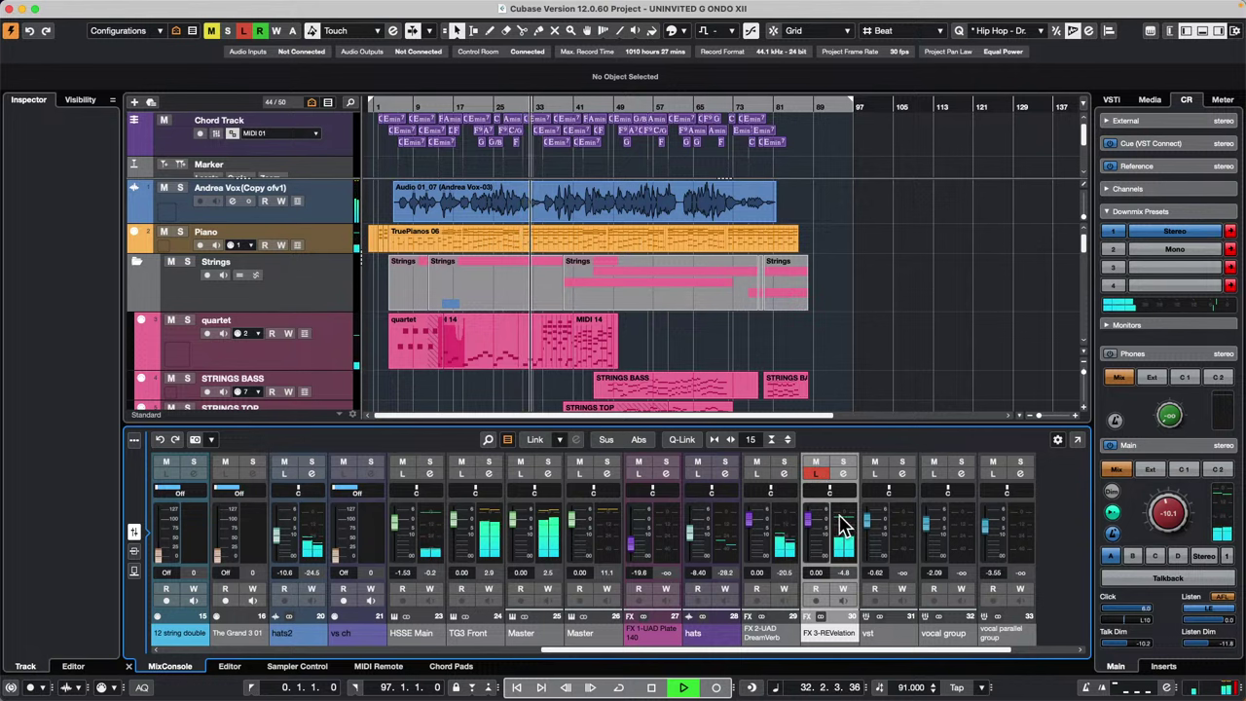
pyautogui.moveTo(729, 649); pyautogui.dragTo(847, 647)
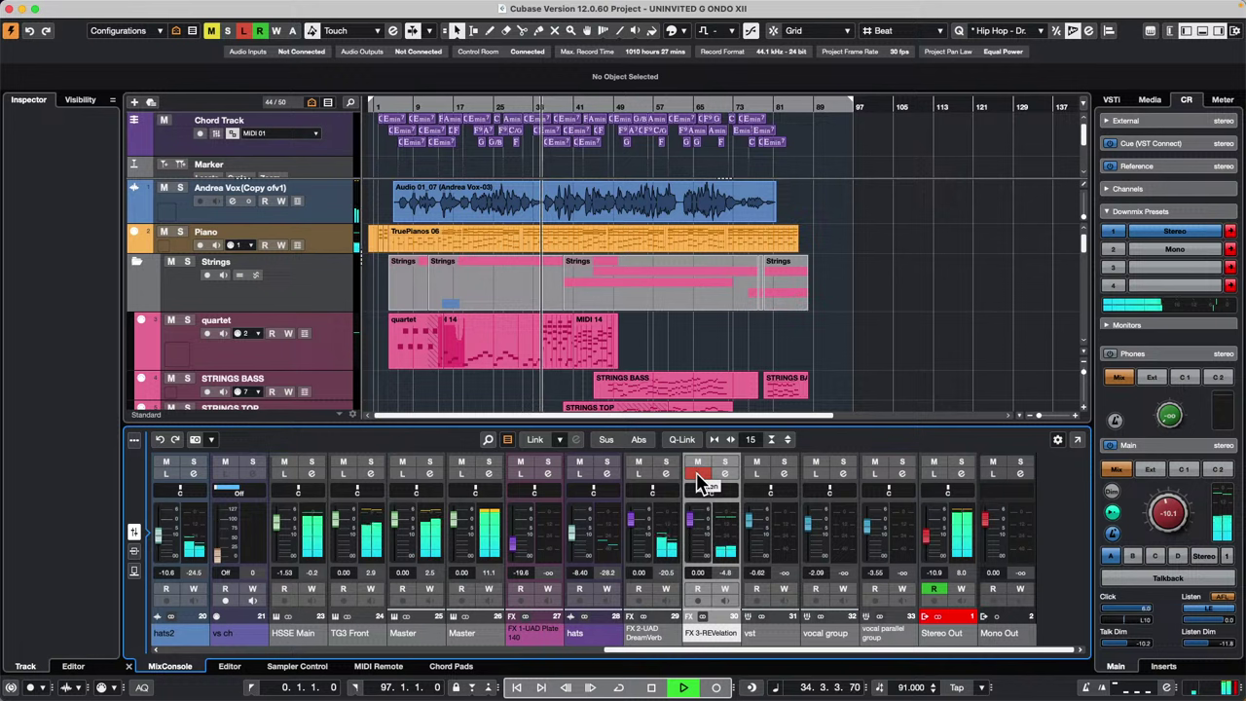
# Release Listen on the FX 3-REVelation channel and stop playback.
pyautogui.click(697, 476)
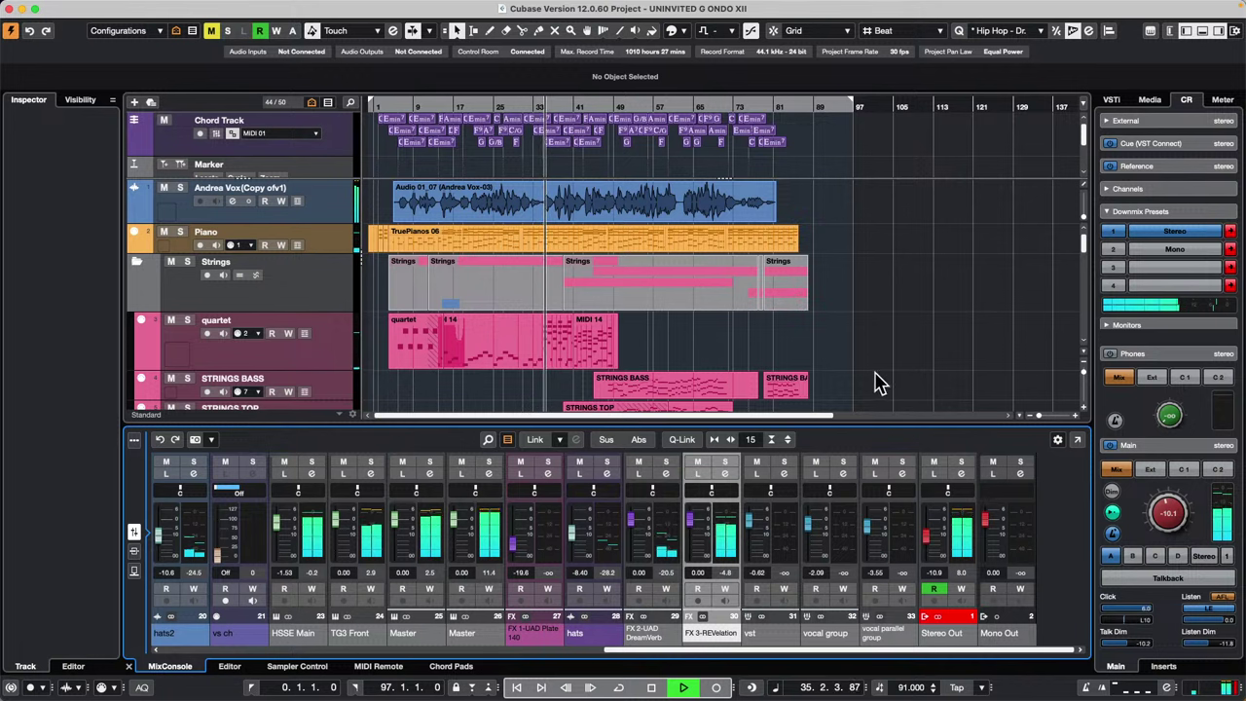
pyautogui.press('space')
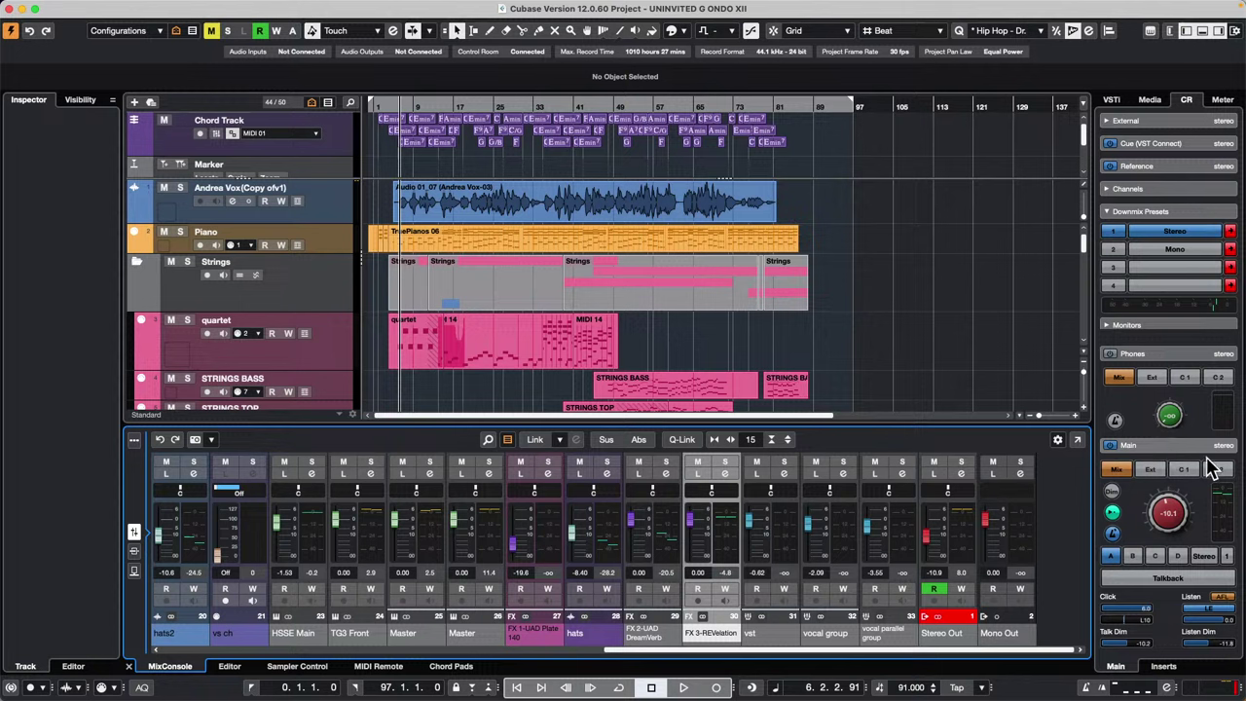
# Place the project cursor at about bar 30 and select the Fretless Bass track.
pyautogui.click(444, 360)
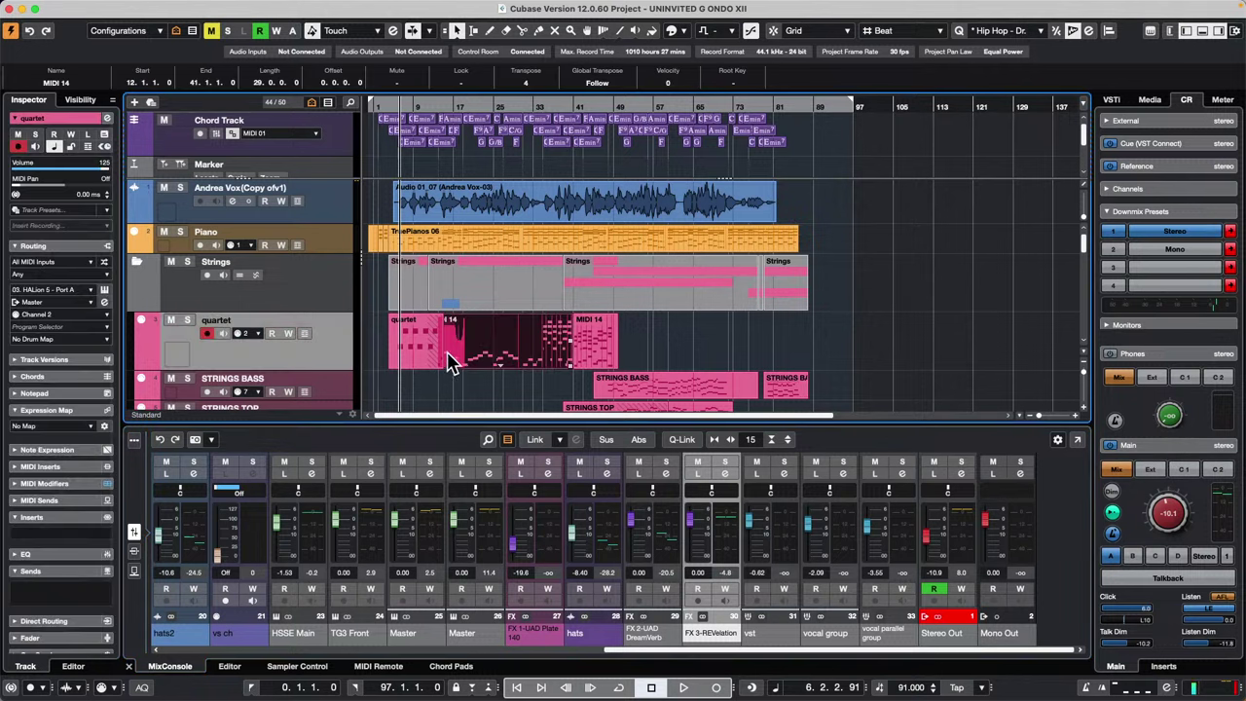
pyautogui.scroll(-3, 549, 336)
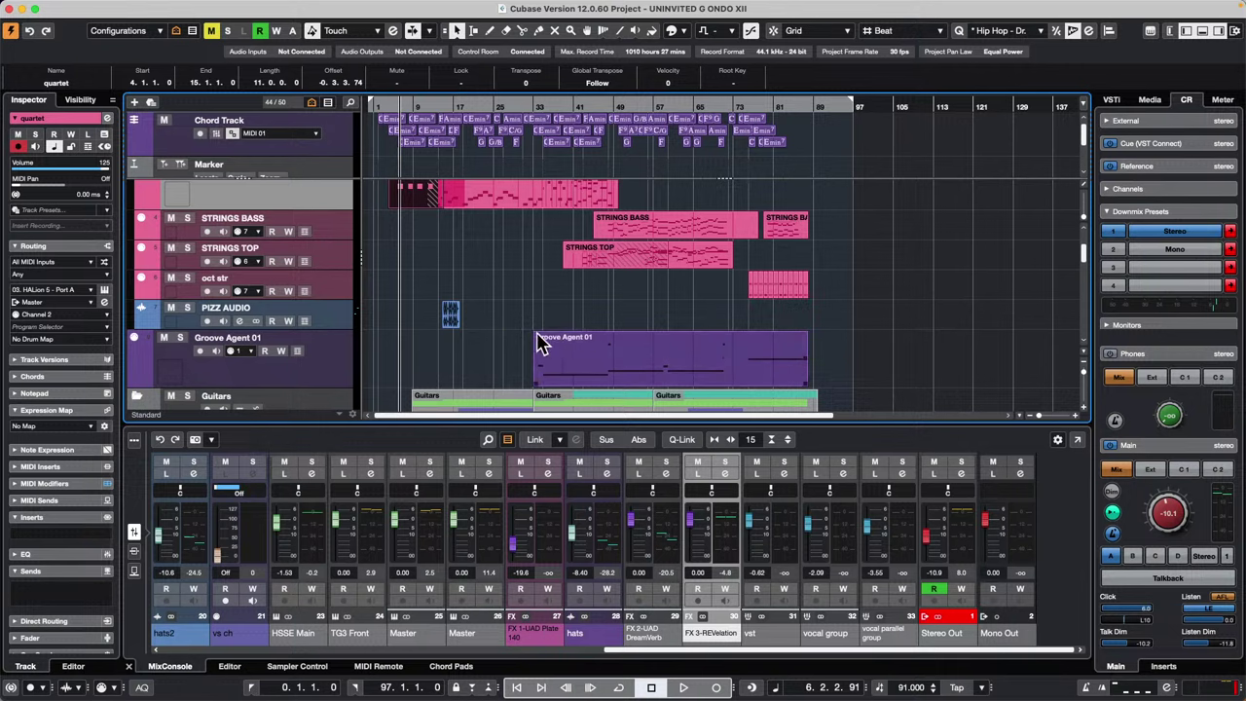
pyautogui.scroll(-3, 537, 339)
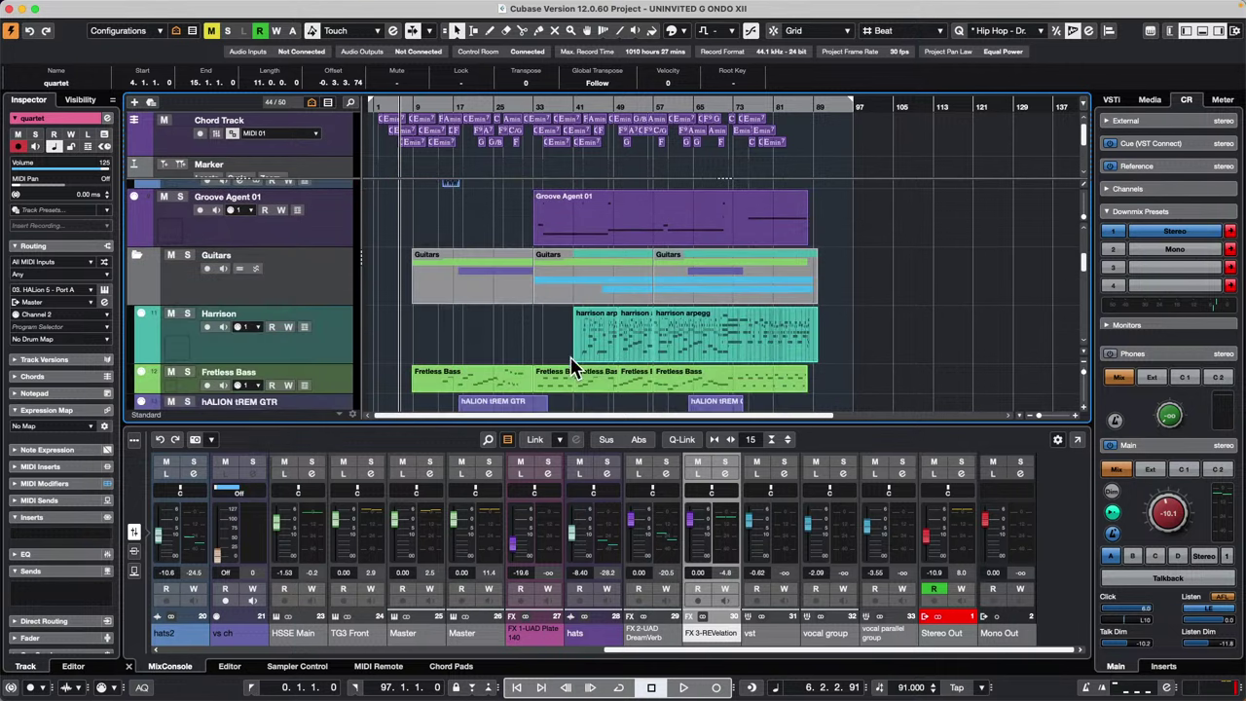
pyautogui.click(519, 109)
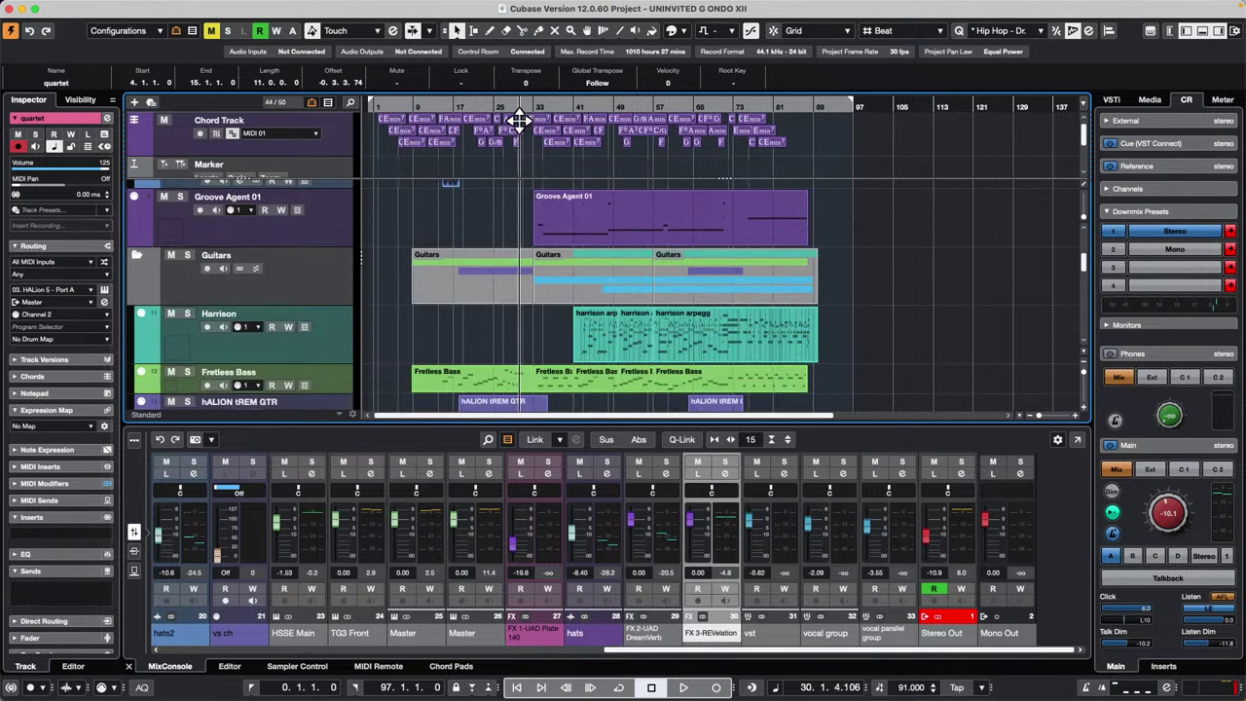
pyautogui.click(339, 368)
# Enable Auto Select Events under Cursor in the Editing preferences and confirm.
pyautogui.click(51, 4)
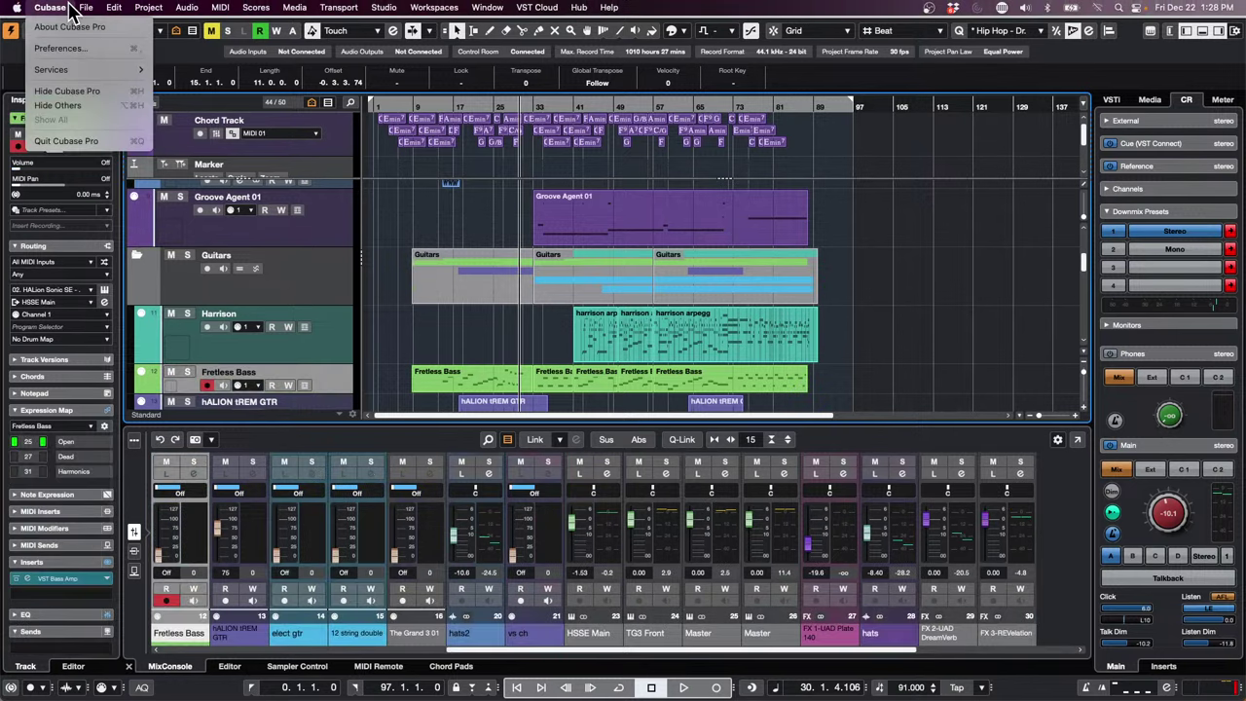
pyautogui.click(53, 47)
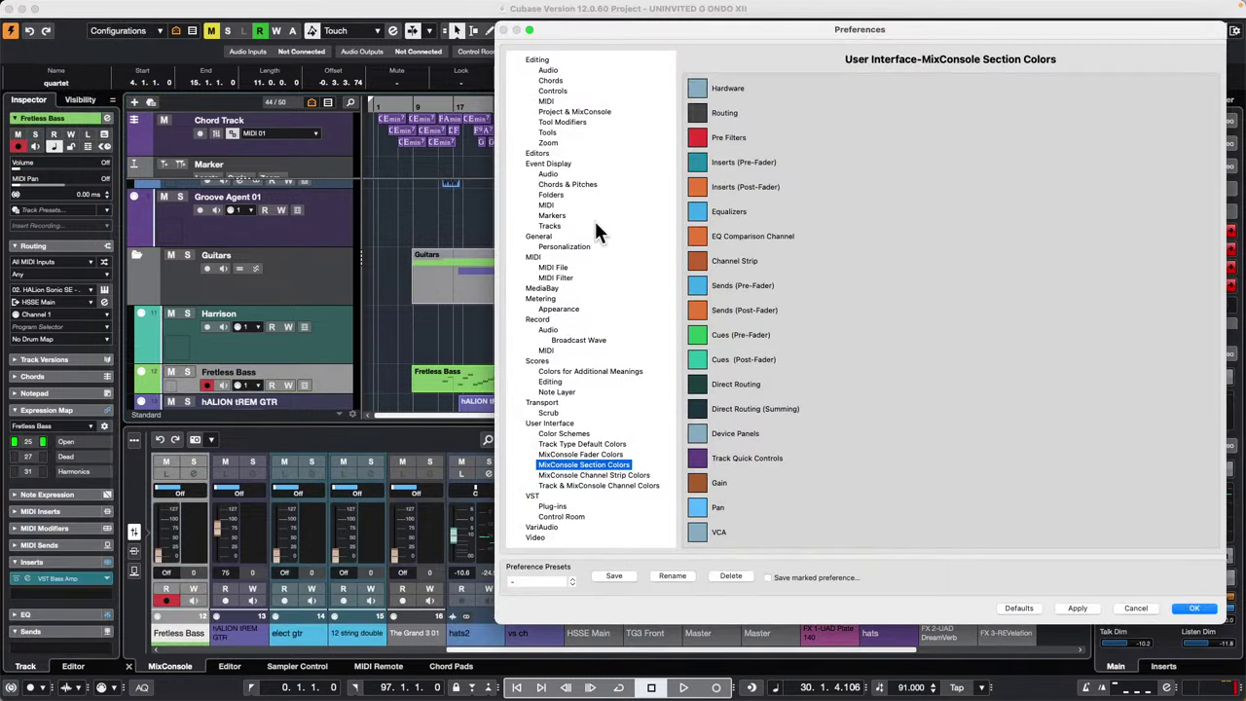
pyautogui.click(538, 60)
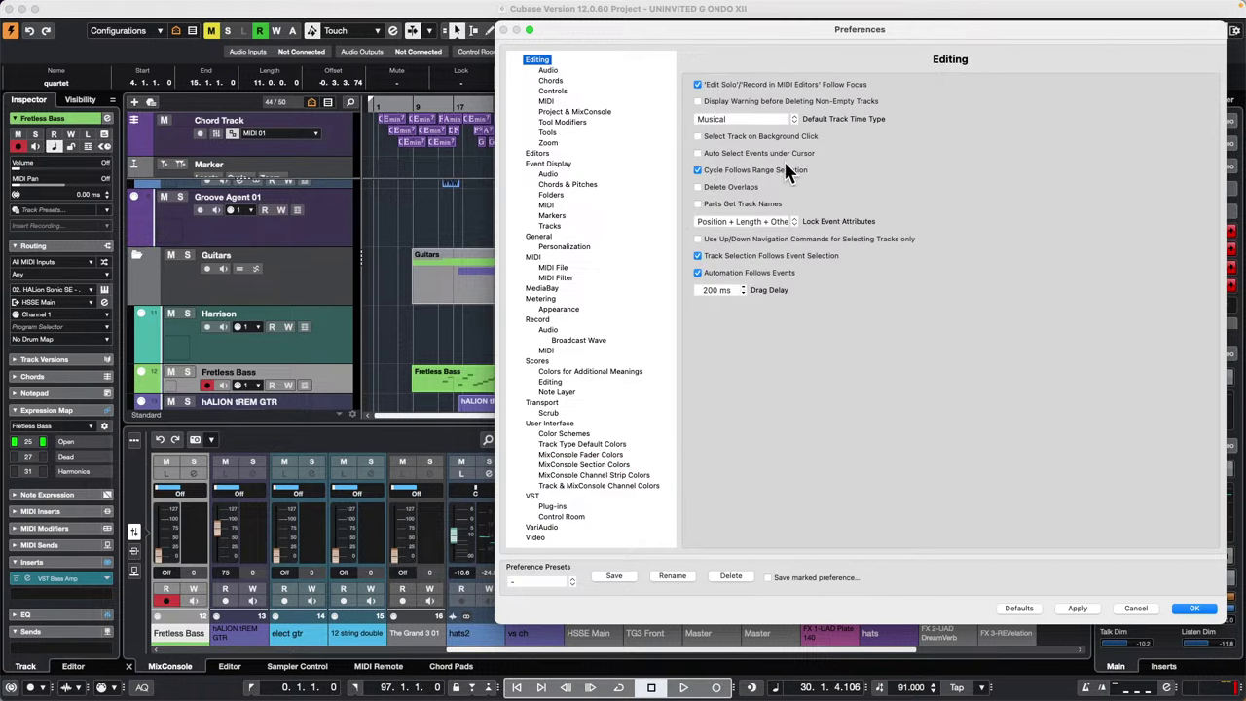
pyautogui.click(697, 154)
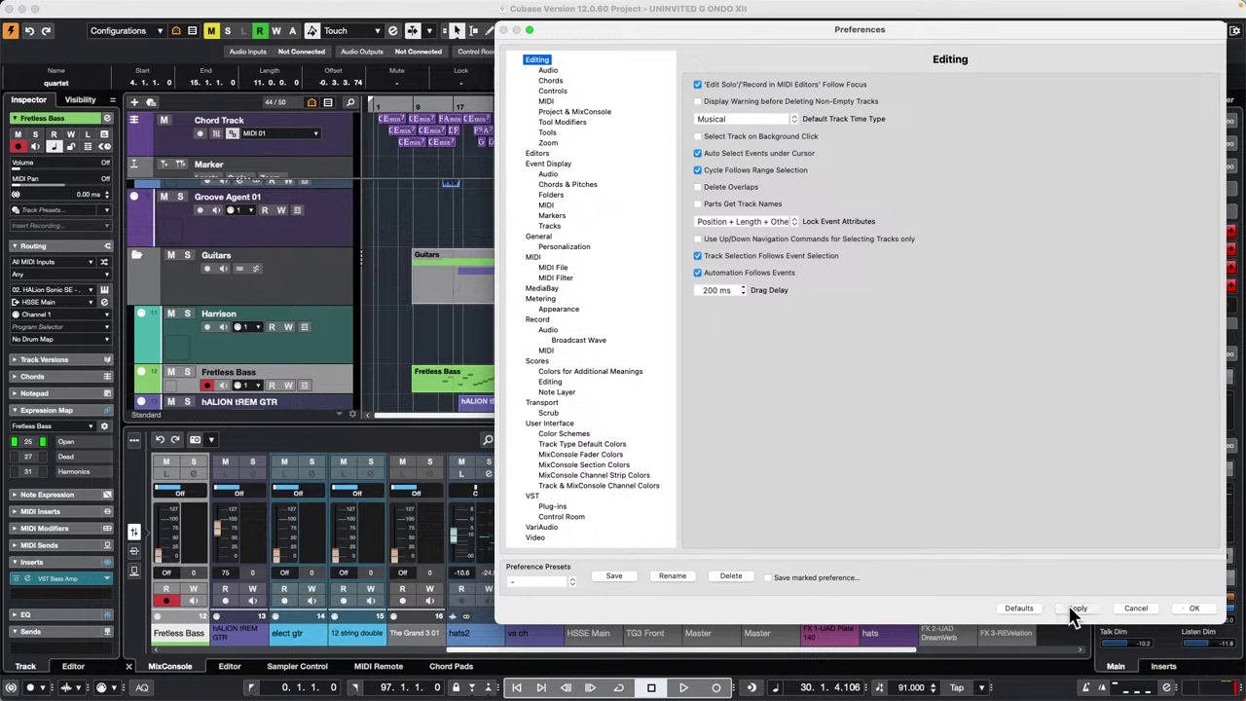
pyautogui.click(1195, 607)
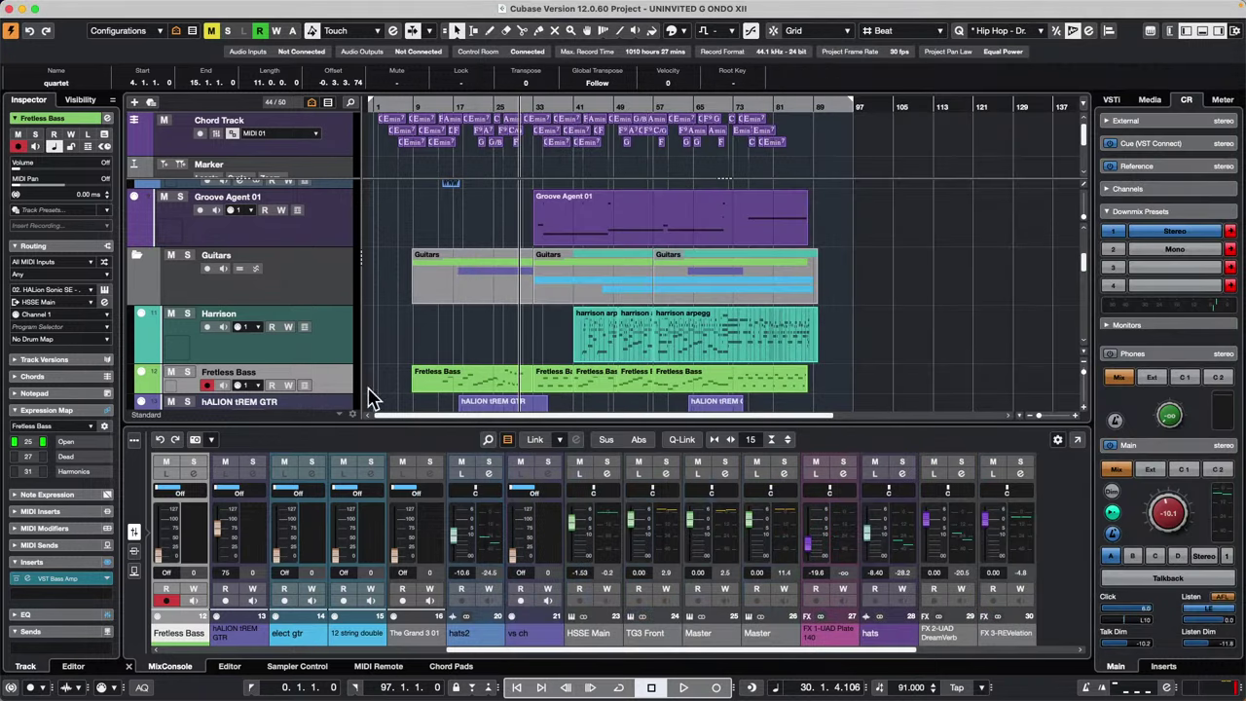
# Play the project from bar 30 with Fretless Bass selected to check how its events are selected under the moving cursor.
pyautogui.click(322, 375)
pyautogui.press('space')
pyautogui.click(418, 389)
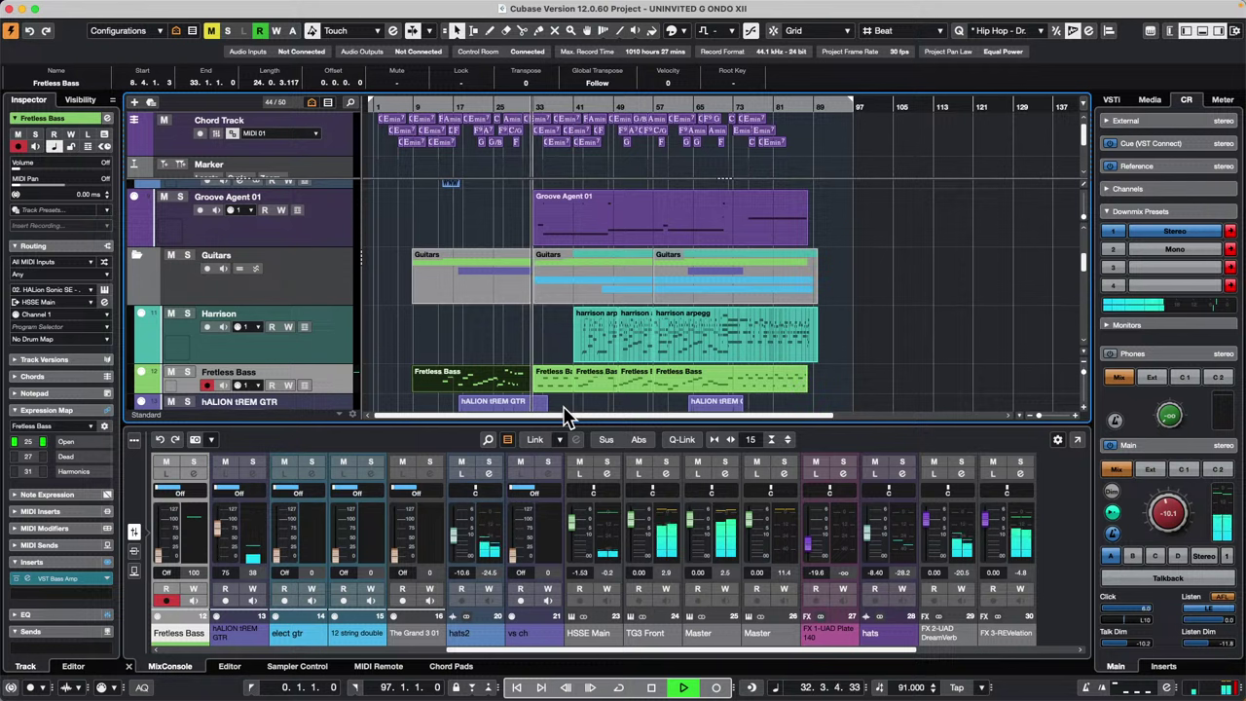
pyautogui.press('Right')
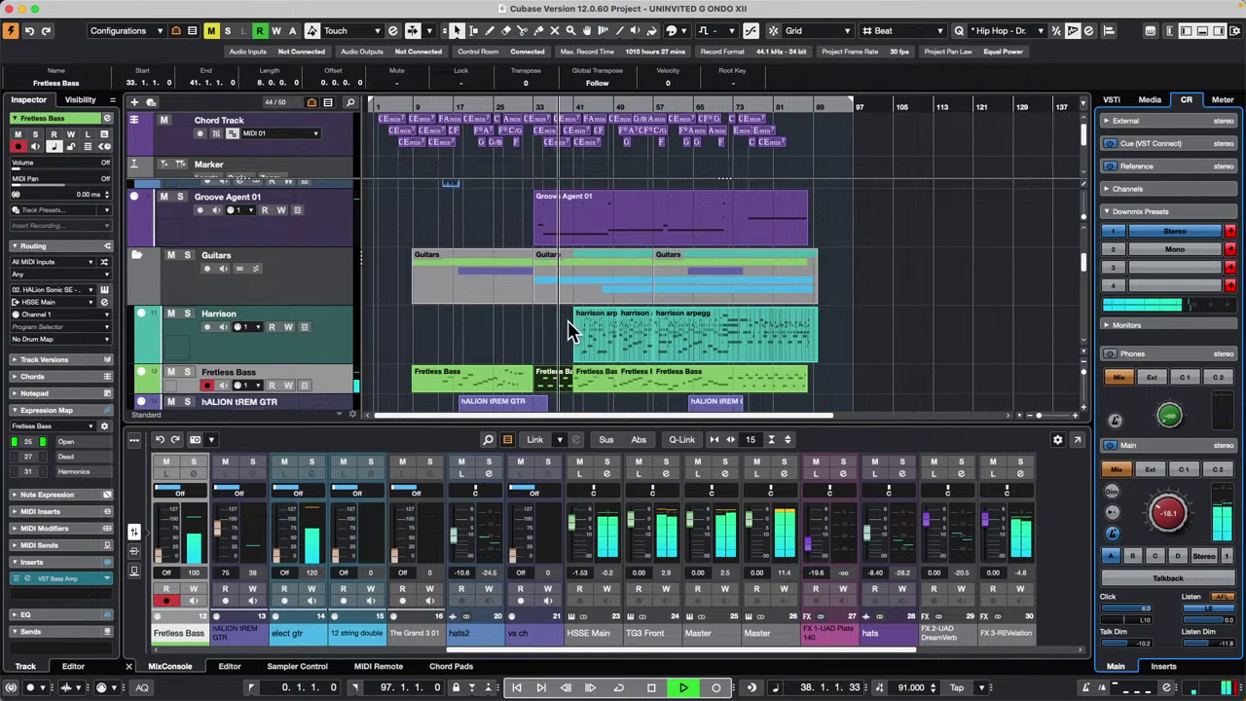
pyautogui.click(598, 391)
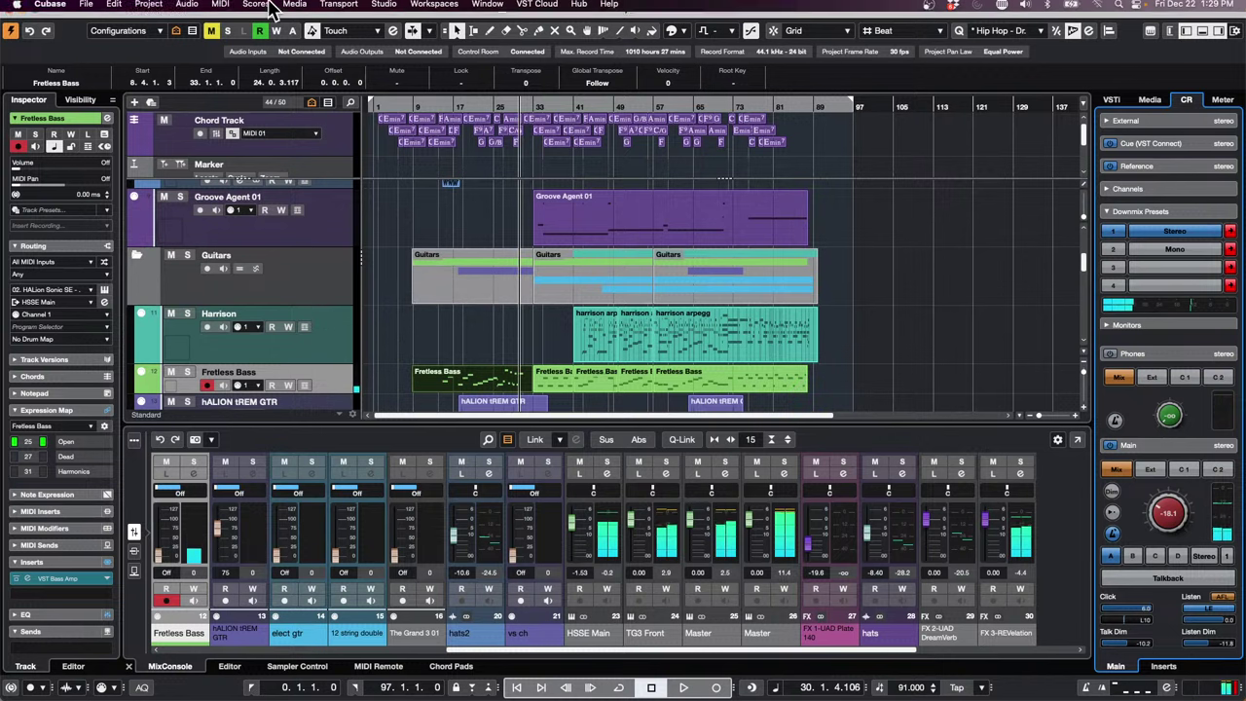
# Disable Auto Select Events under Cursor in the Editing preferences and confirm.
pyautogui.click(50, 6)
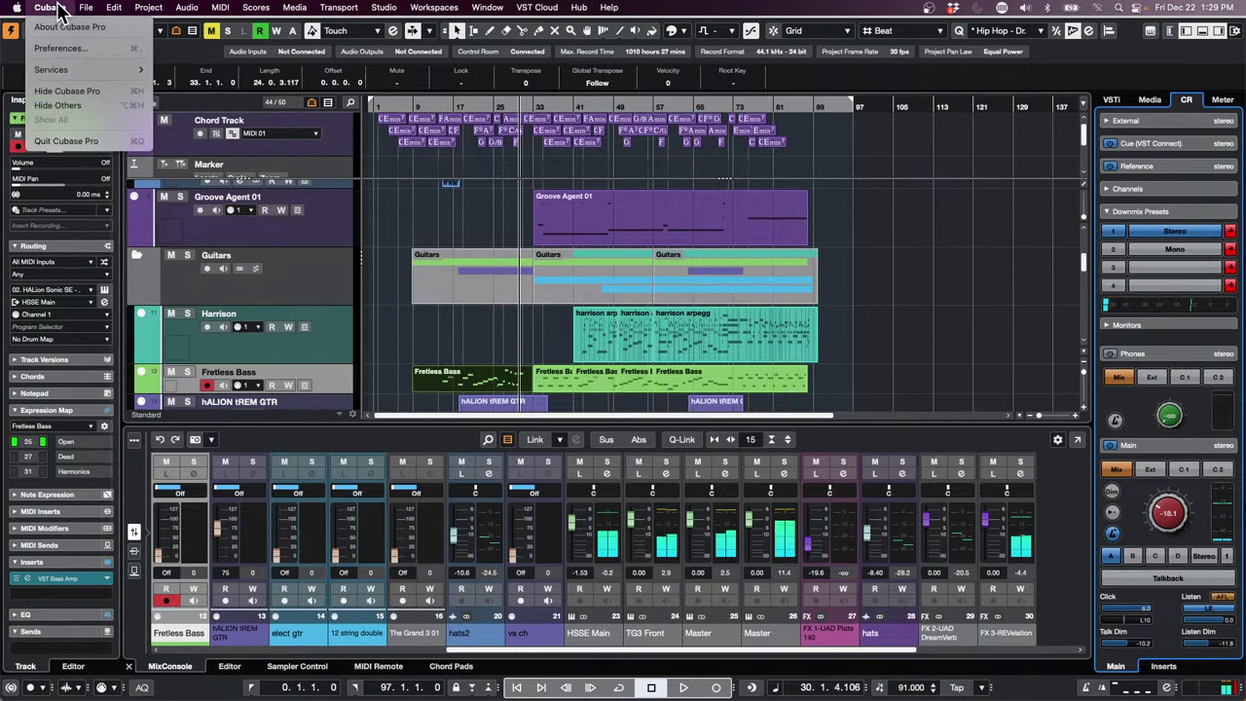
pyautogui.click(60, 49)
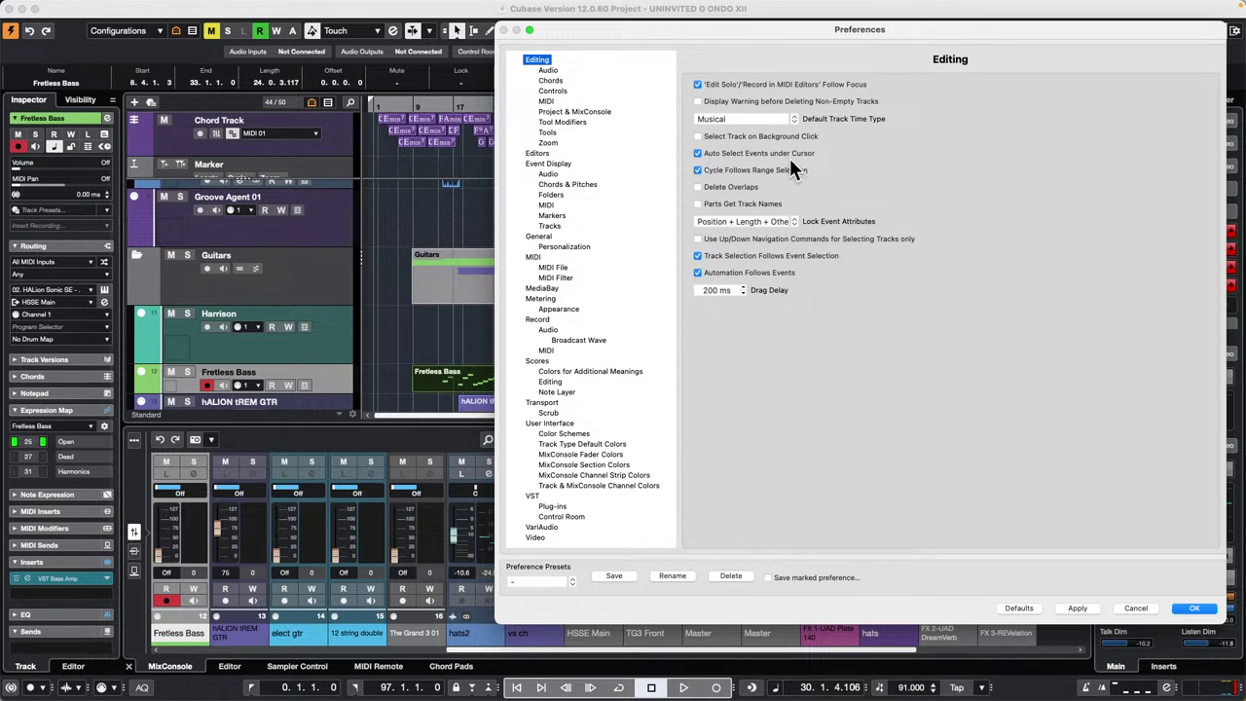
pyautogui.click(697, 154)
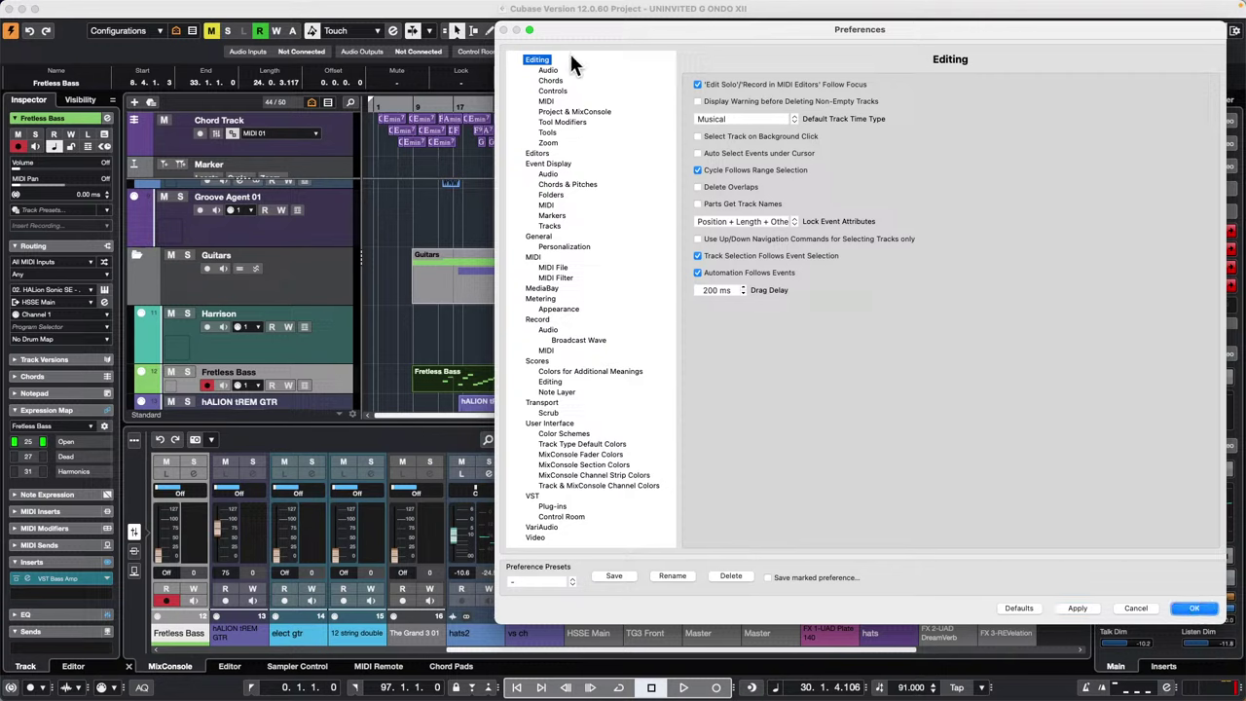
pyautogui.click(1194, 608)
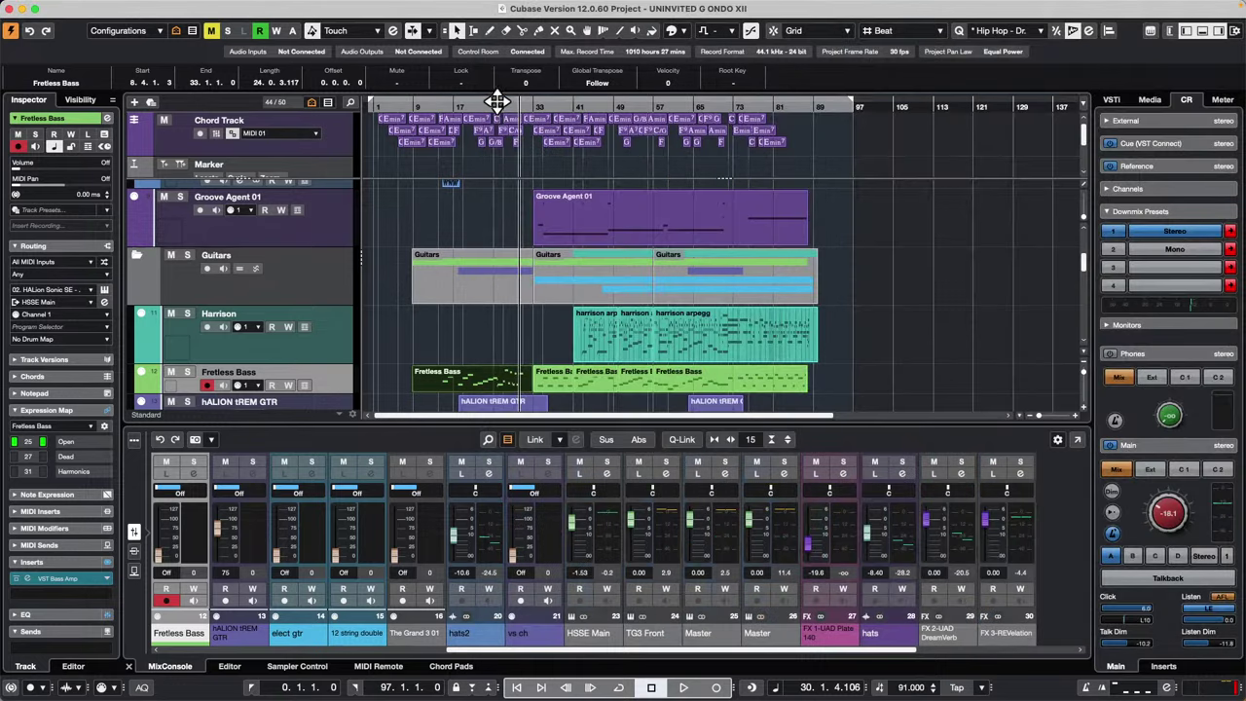
# Place the project cursor at bar 57 and try manual selection of the Fretless Bass event at bar 41, clearing the selection again.
pyautogui.moveTo(499, 104); pyautogui.dragTo(656, 147)
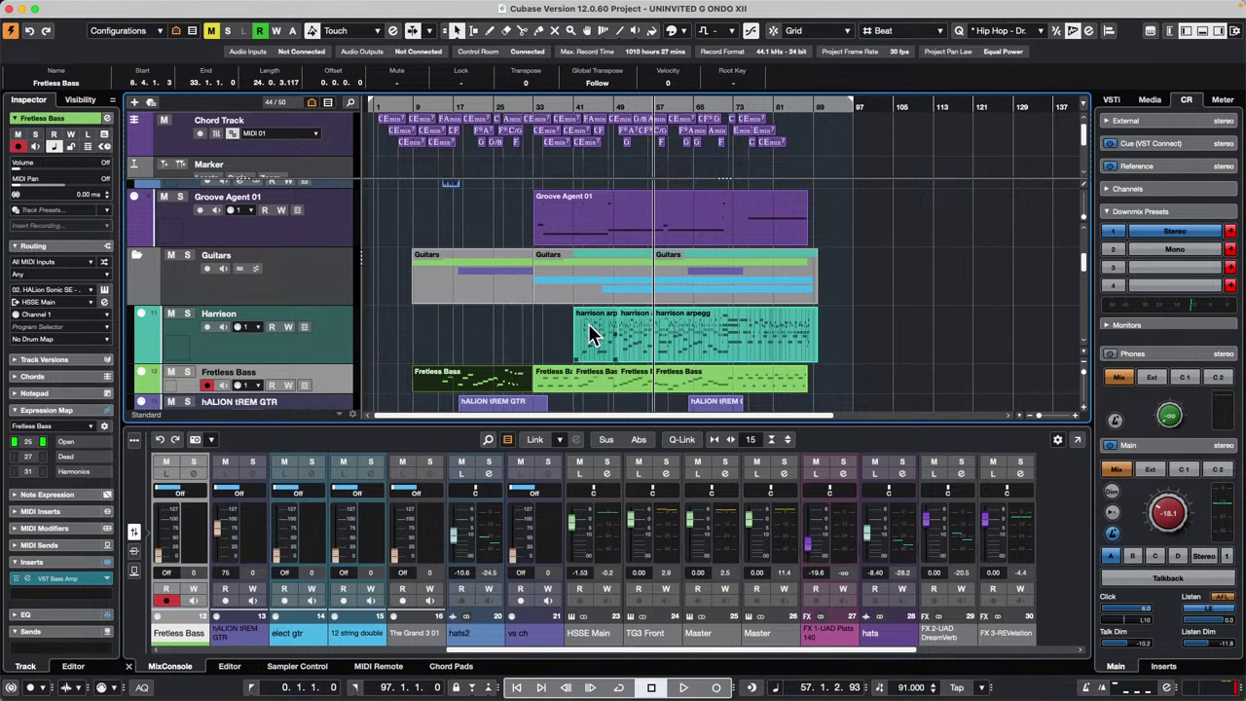
pyautogui.click(652, 384)
pyautogui.click(593, 381)
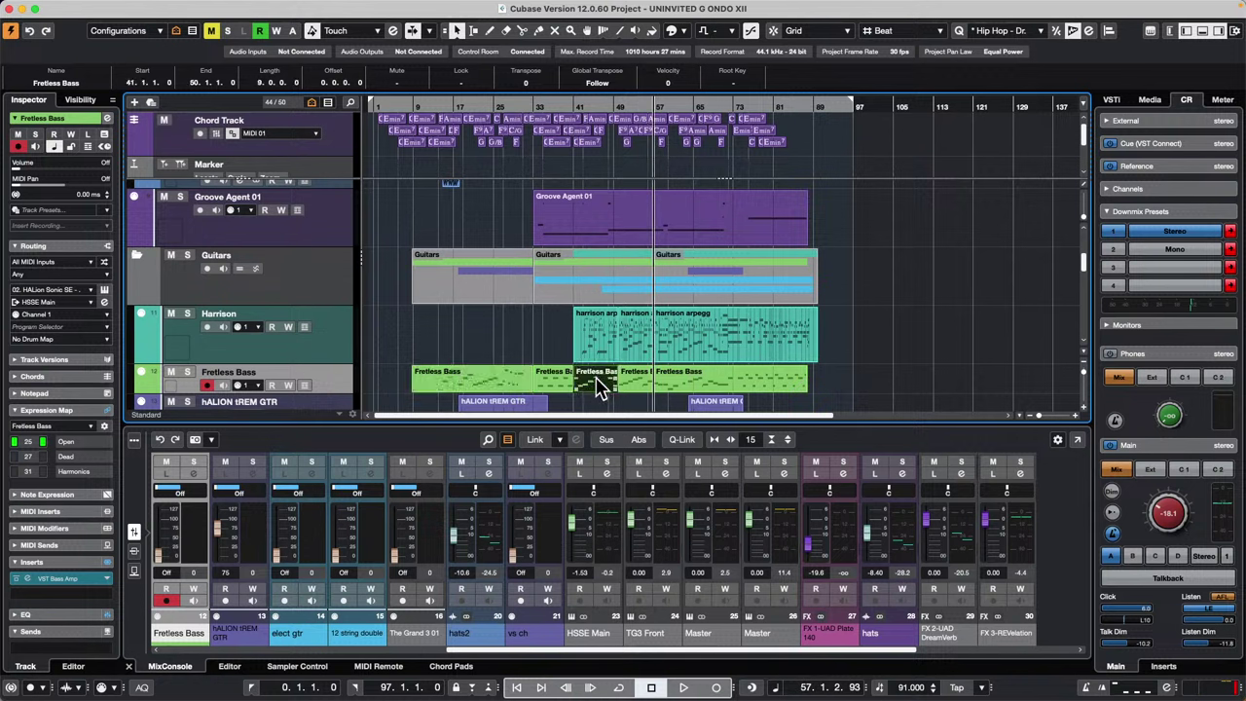
pyautogui.click(862, 373)
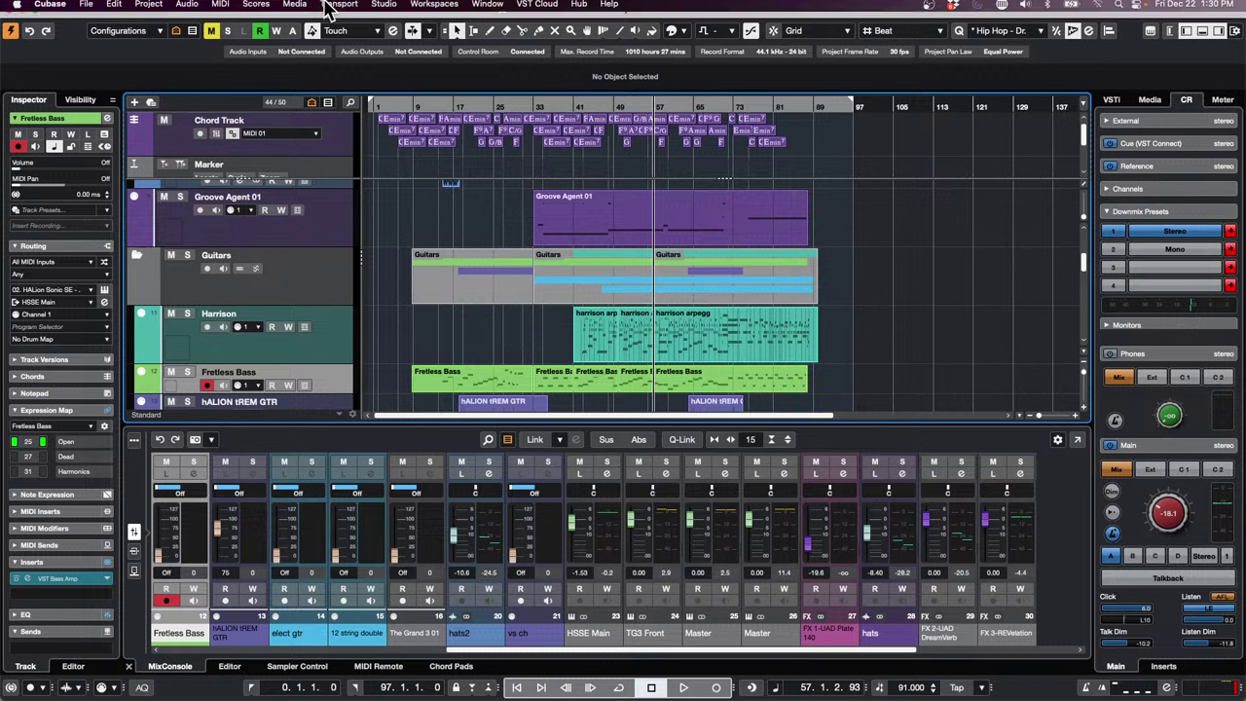
# Create a new empty project in the December 5 2023 folder.
pyautogui.click(88, 8)
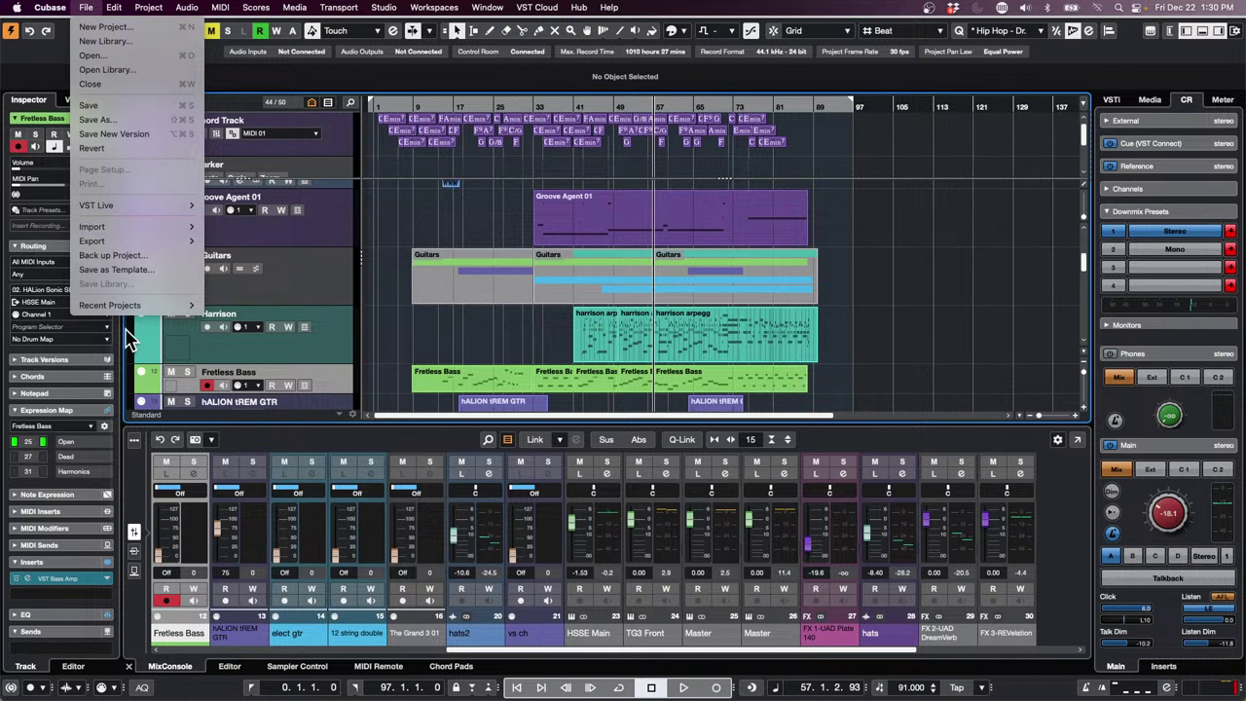
pyautogui.moveTo(126, 305)
pyautogui.click(528, 149)
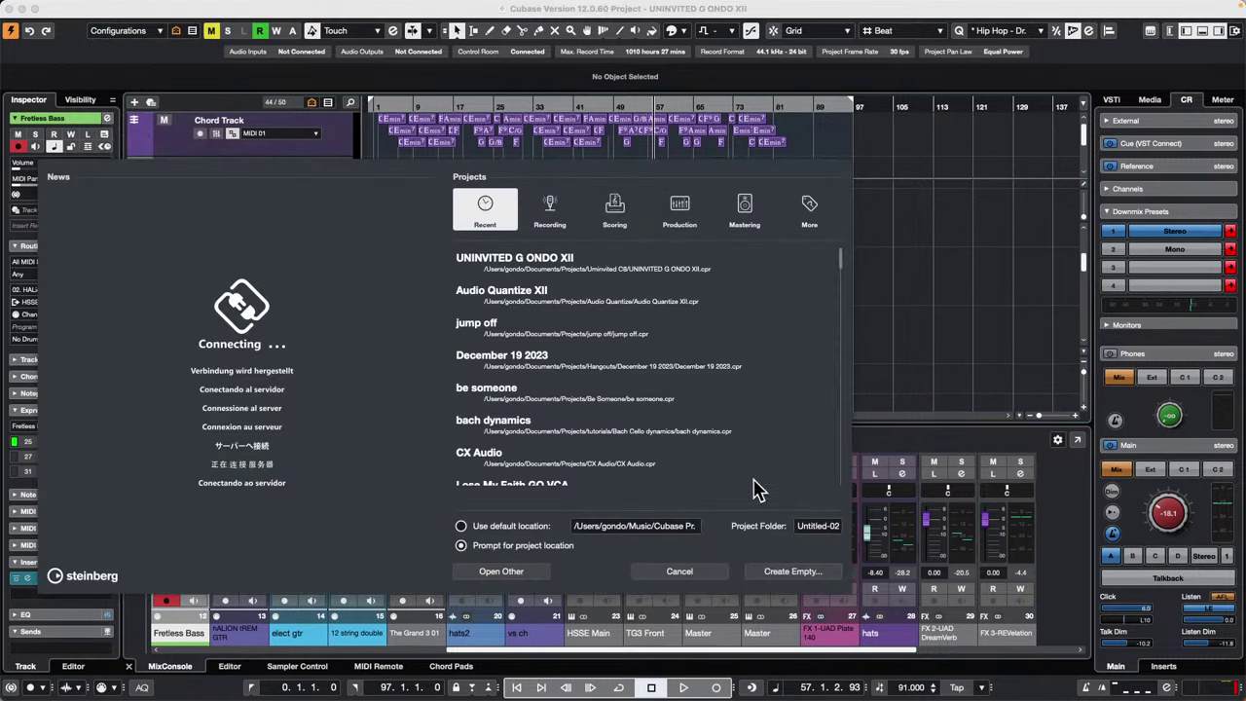
pyautogui.click(792, 572)
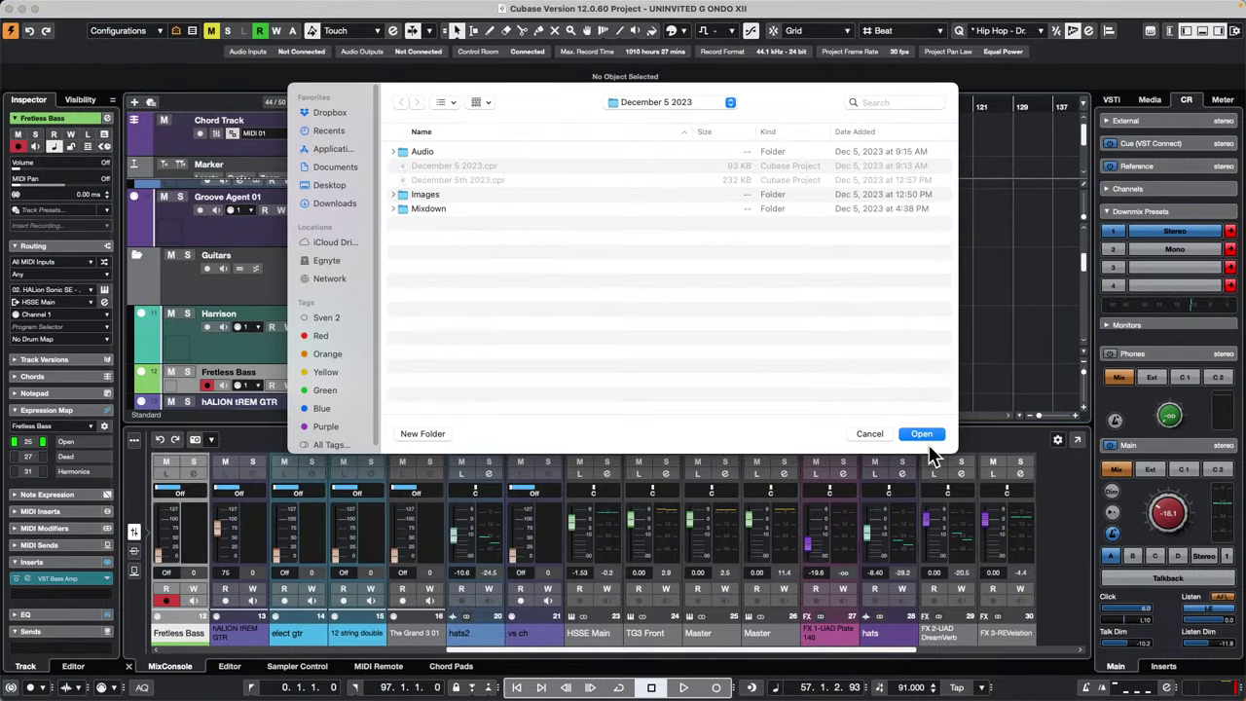
pyautogui.click(922, 434)
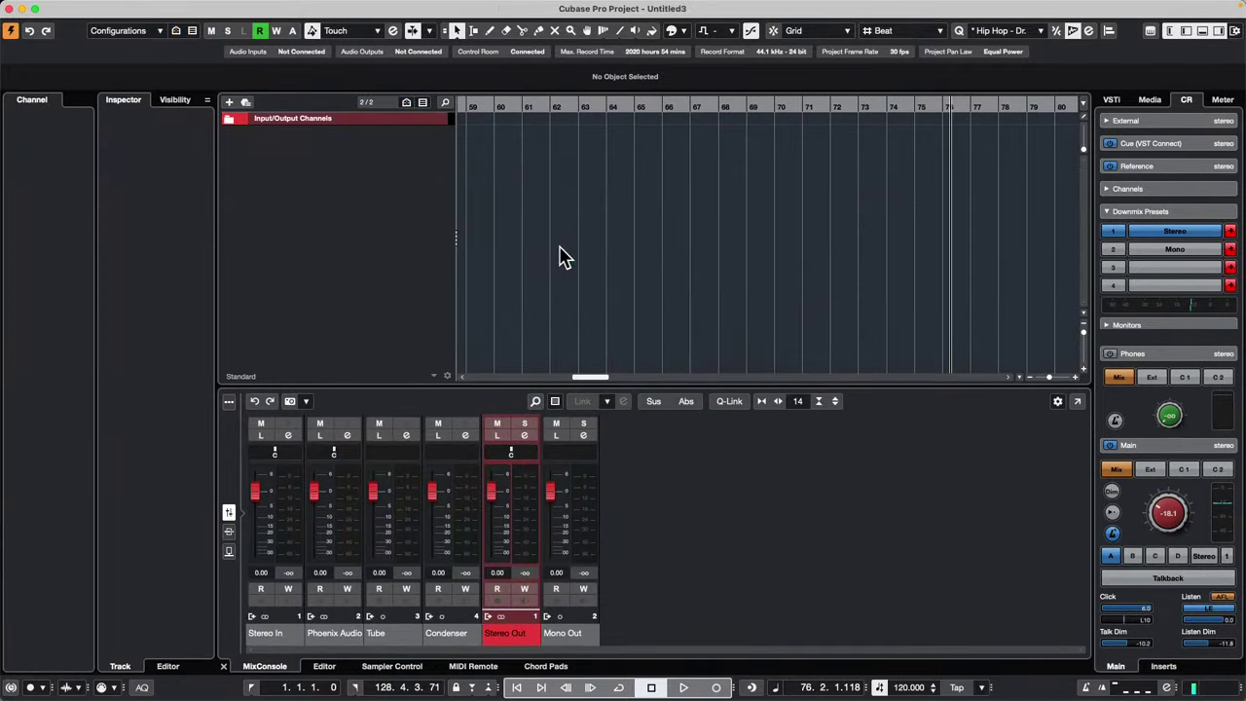
# Import the audio file 5 Forever Sorry.wav from the Cats copy folder into the project.
pyautogui.click(84, 8)
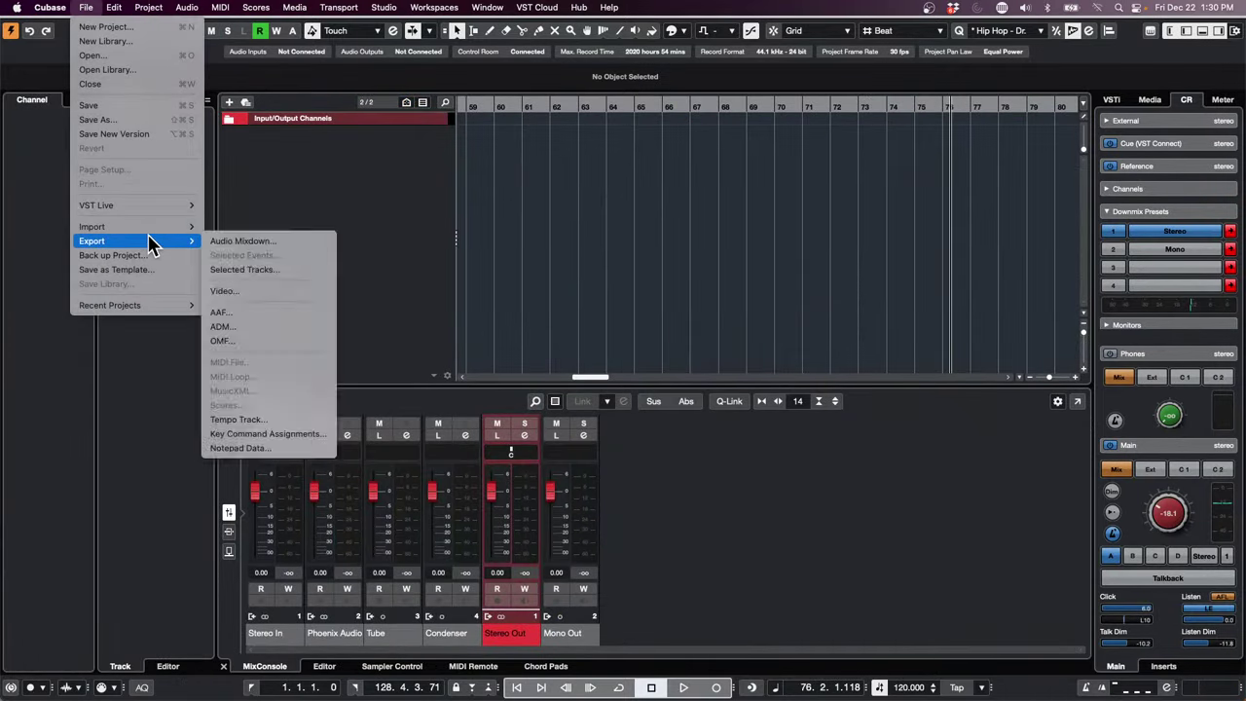
pyautogui.moveTo(147, 229)
pyautogui.click(230, 227)
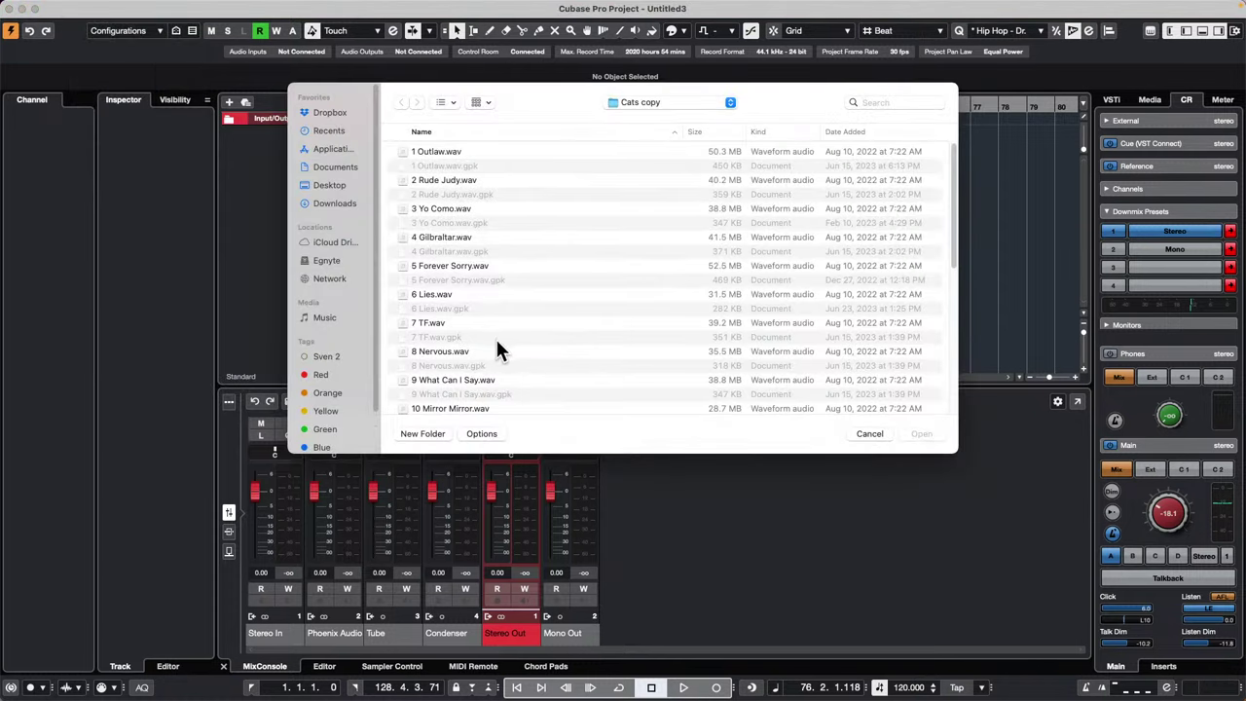
pyautogui.click(469, 265)
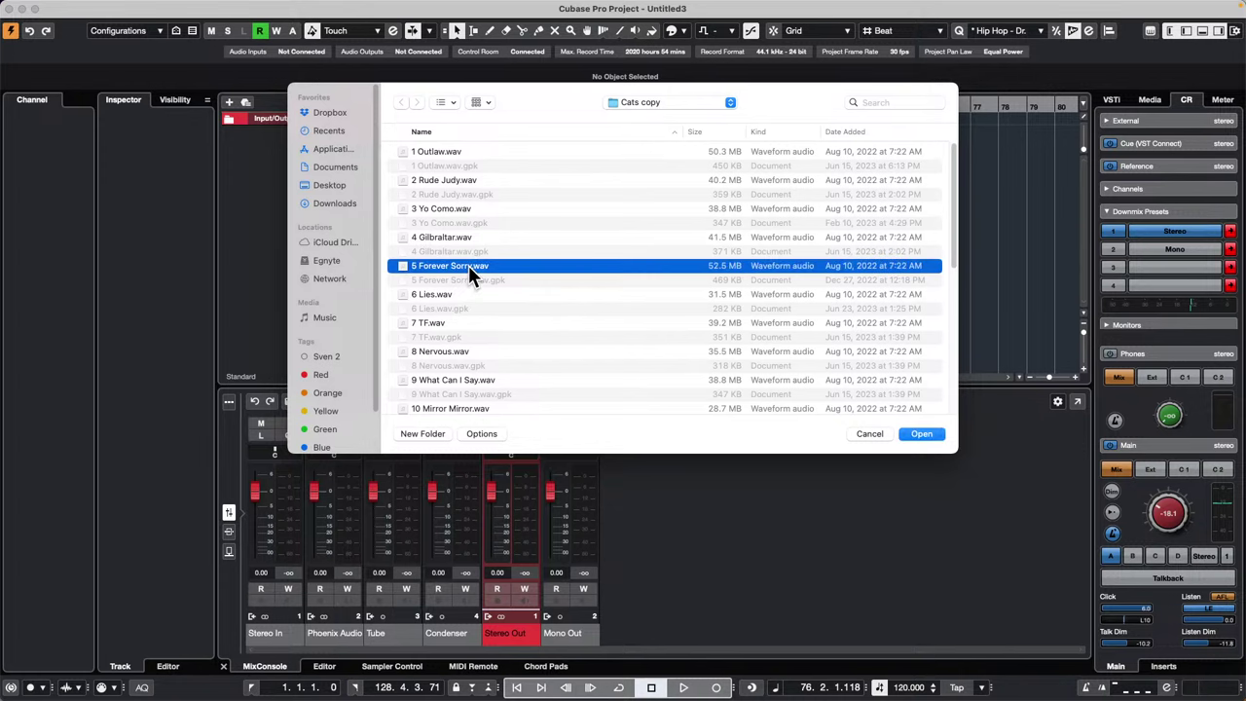
pyautogui.click(921, 435)
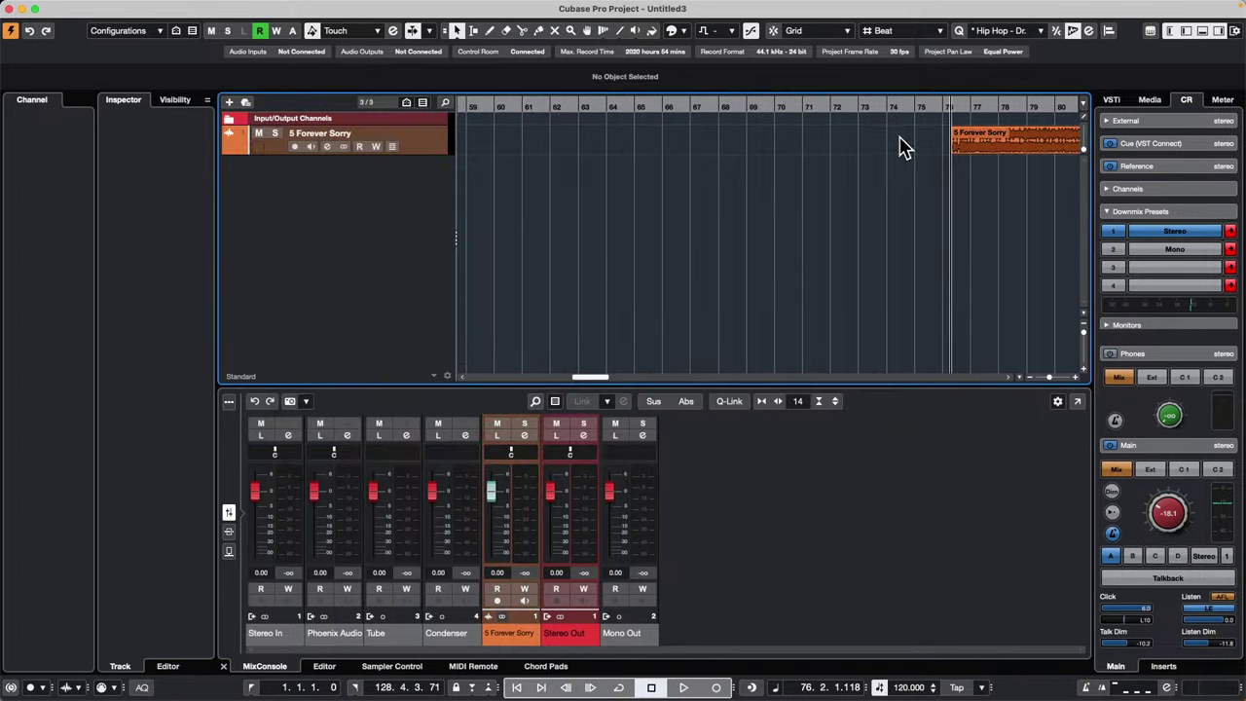
# Move the 5 Forever Sorry event to the start of the project at bar 1.
pyautogui.moveTo(996, 145); pyautogui.dragTo(550, 34)
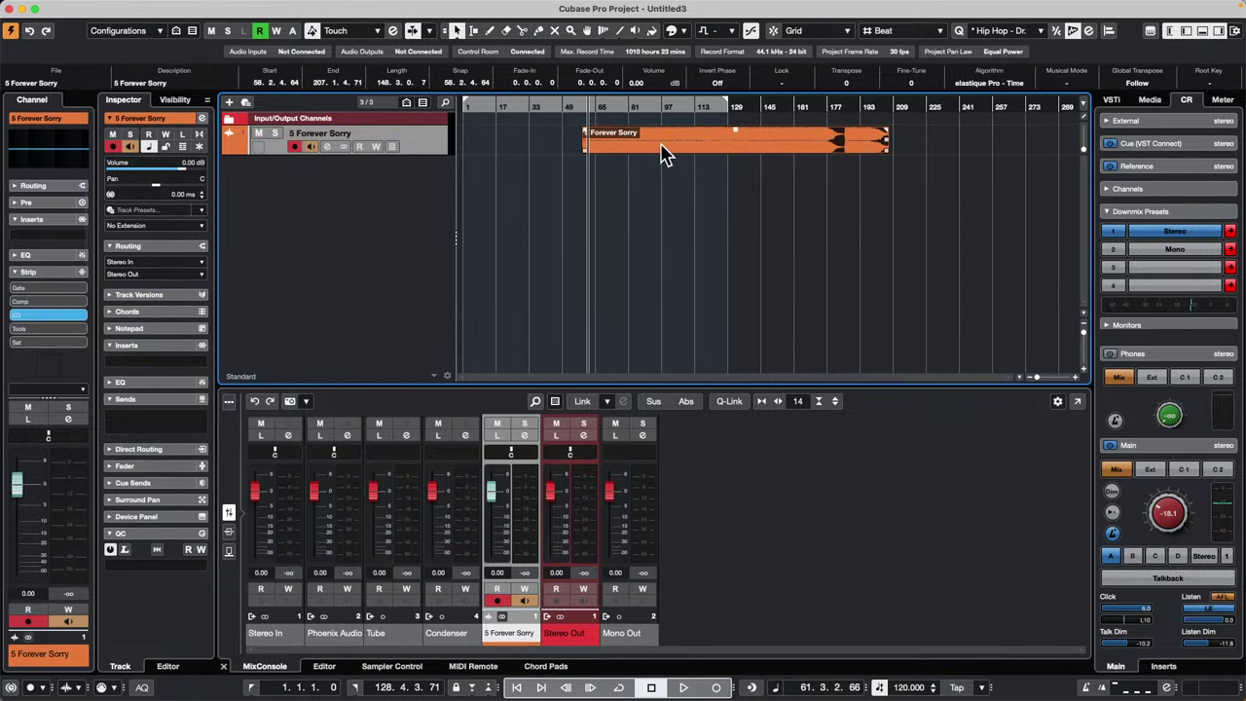
pyautogui.moveTo(662, 156); pyautogui.dragTo(528, 153)
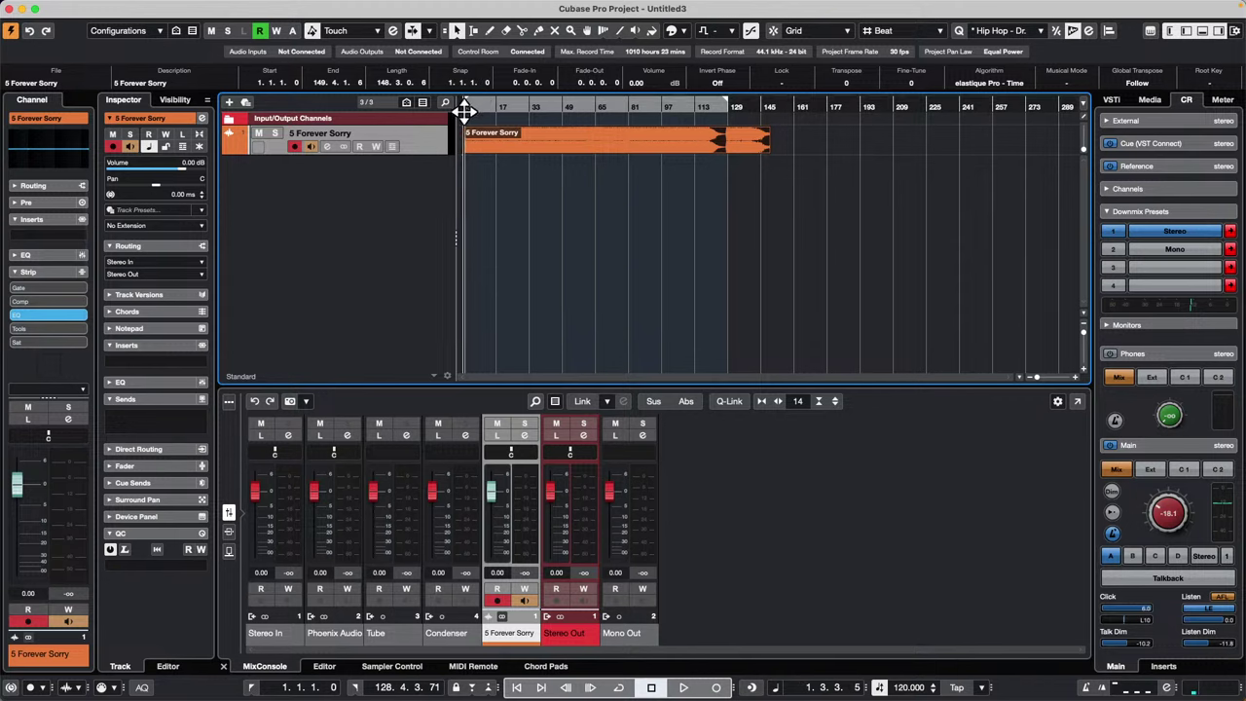
pyautogui.moveTo(465, 110); pyautogui.dragTo(467, 129)
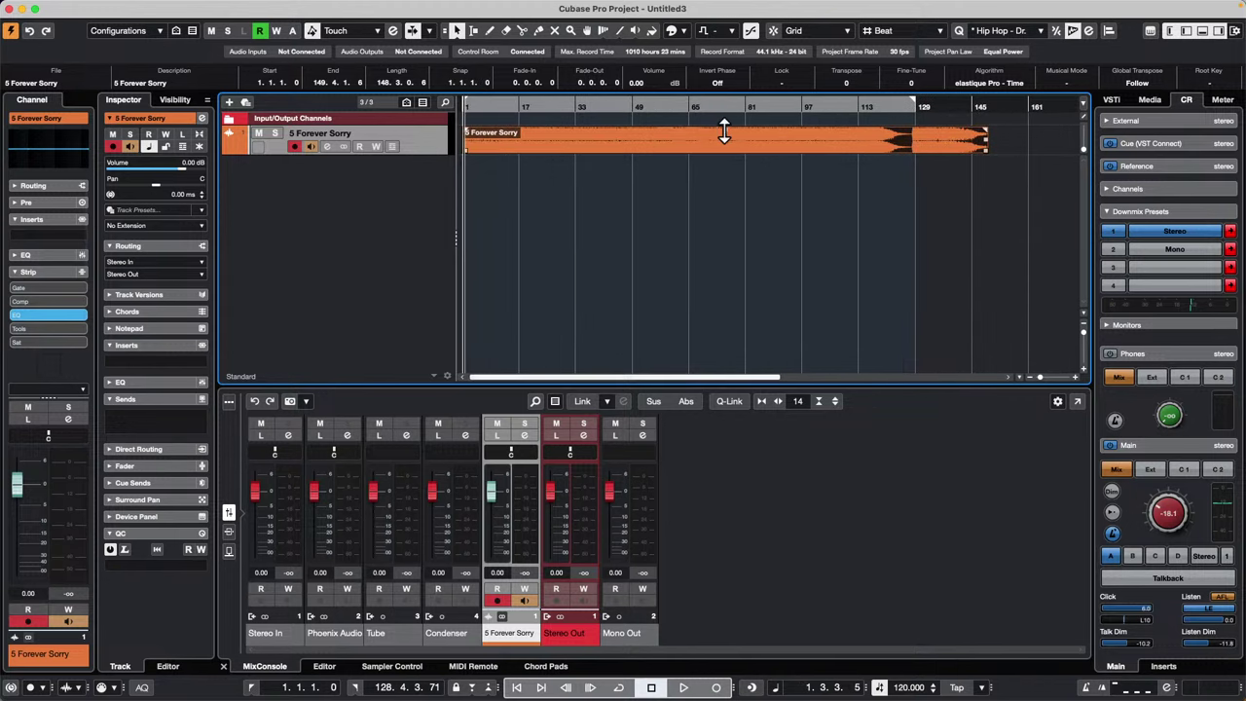
# Lower the 5 Forever Sorry event's volume to -7.15 dB, audition it, and return the cursor to the project start.
pyautogui.moveTo(724, 134); pyautogui.dragTo(723, 153)
pyautogui.press('space')
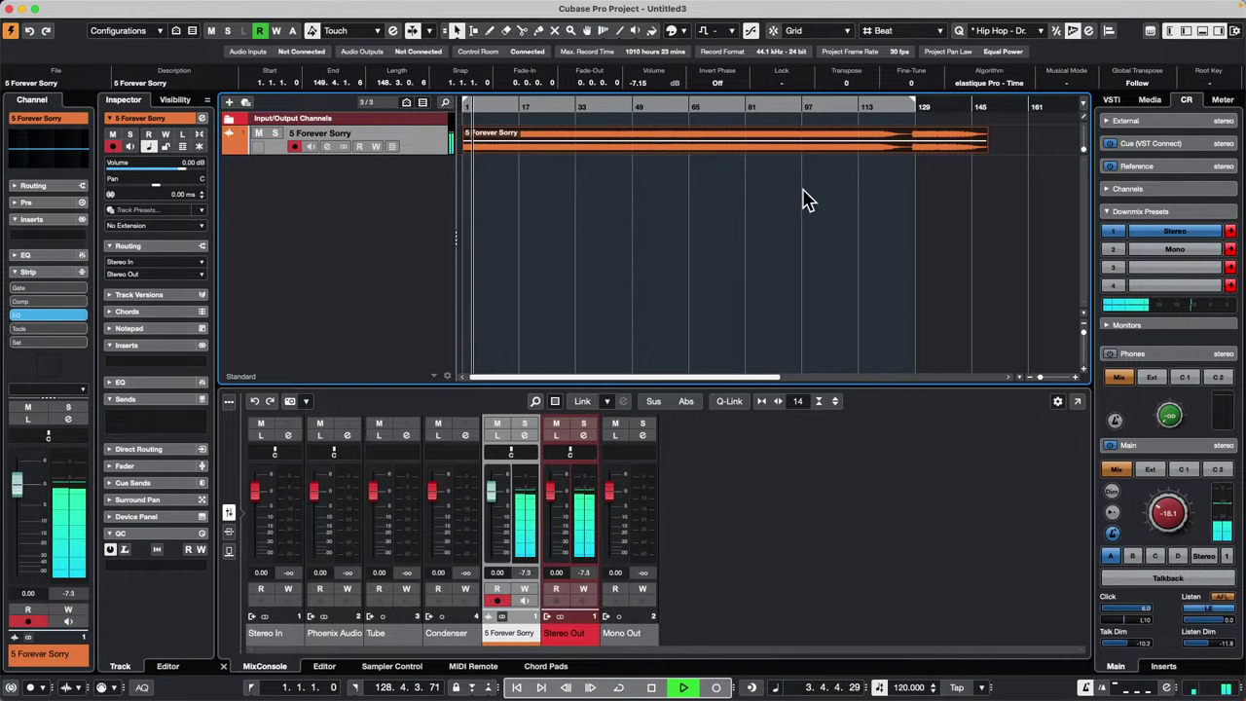
pyautogui.moveTo(485, 106); pyautogui.dragTo(421, 143)
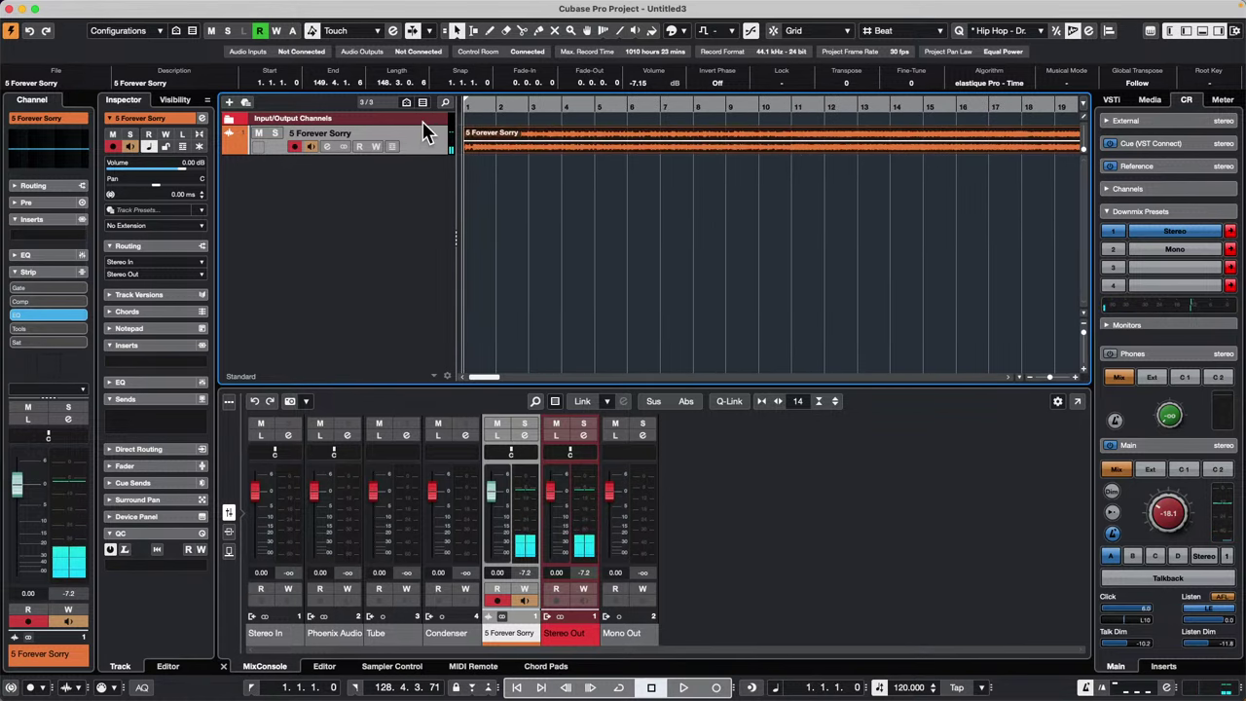
# Add a Tempo track beneath the Input/Output Channels folder.
pyautogui.click(419, 122)
pyautogui.rightClick(419, 123)
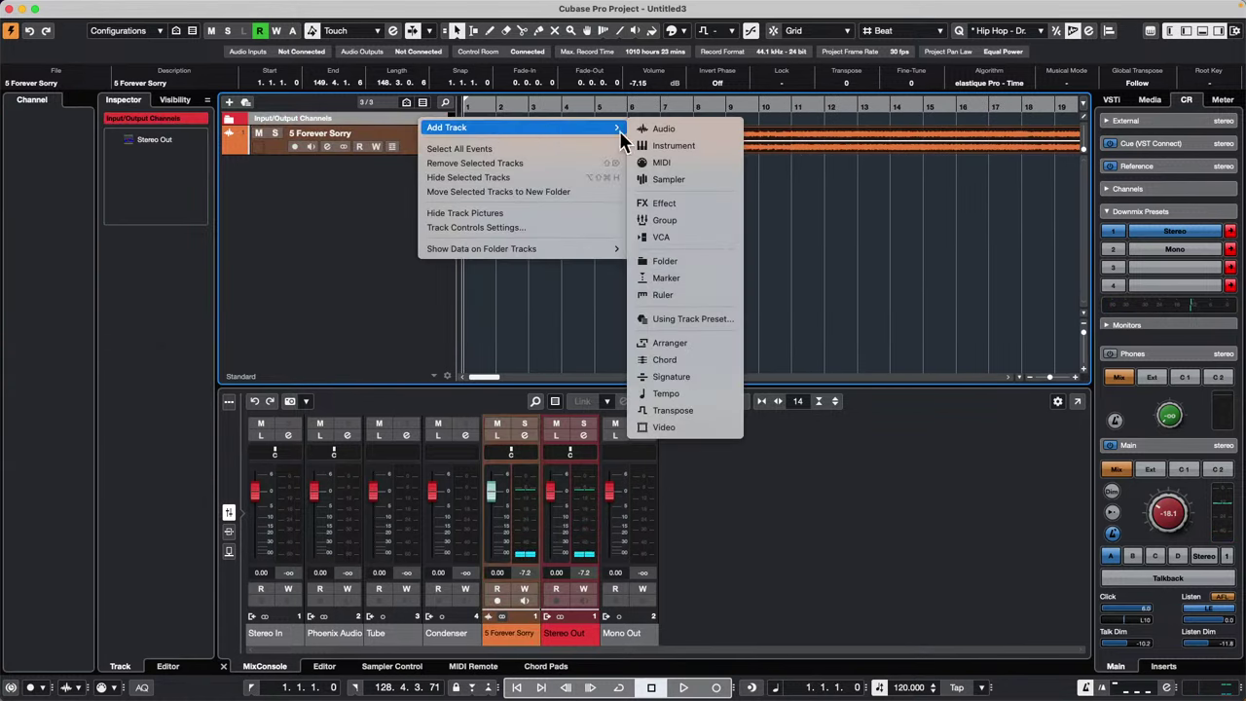
pyautogui.click(689, 400)
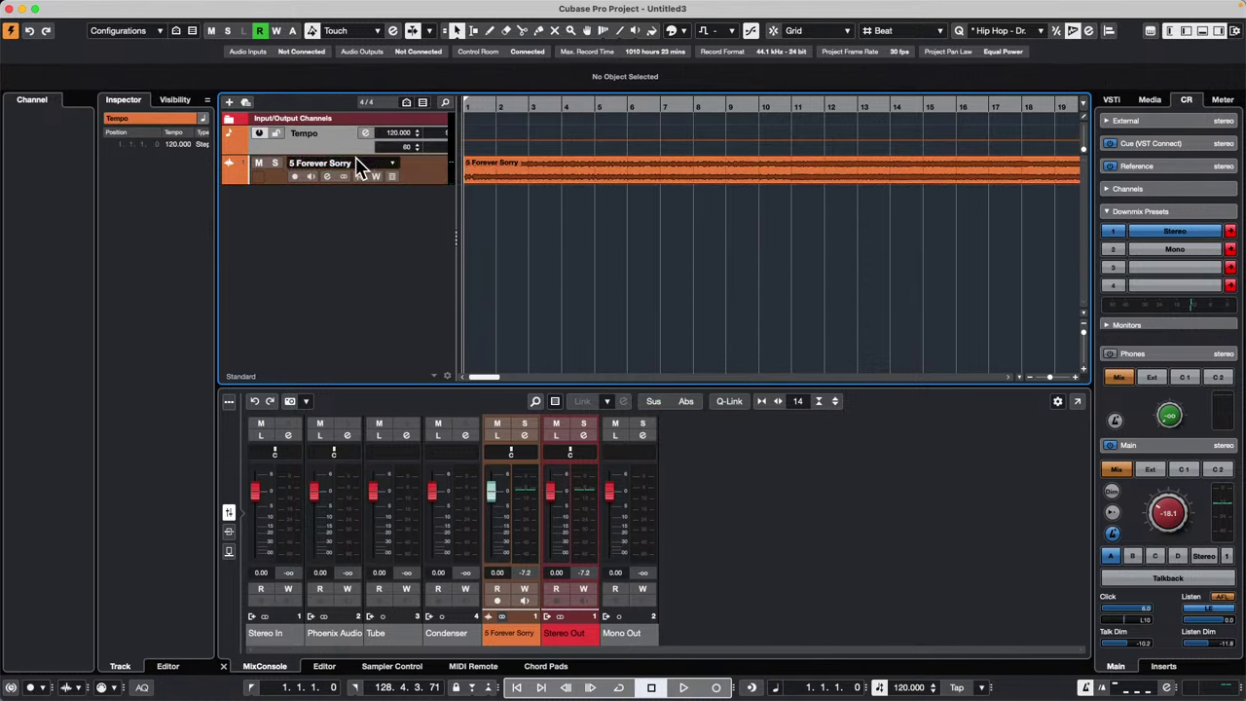
# Move the 5 Forever Sorry event's start to 1.3.4.92, shortly before bar 2, and audition it with the metronome.
pyautogui.moveTo(745, 101); pyautogui.dragTo(425, 136)
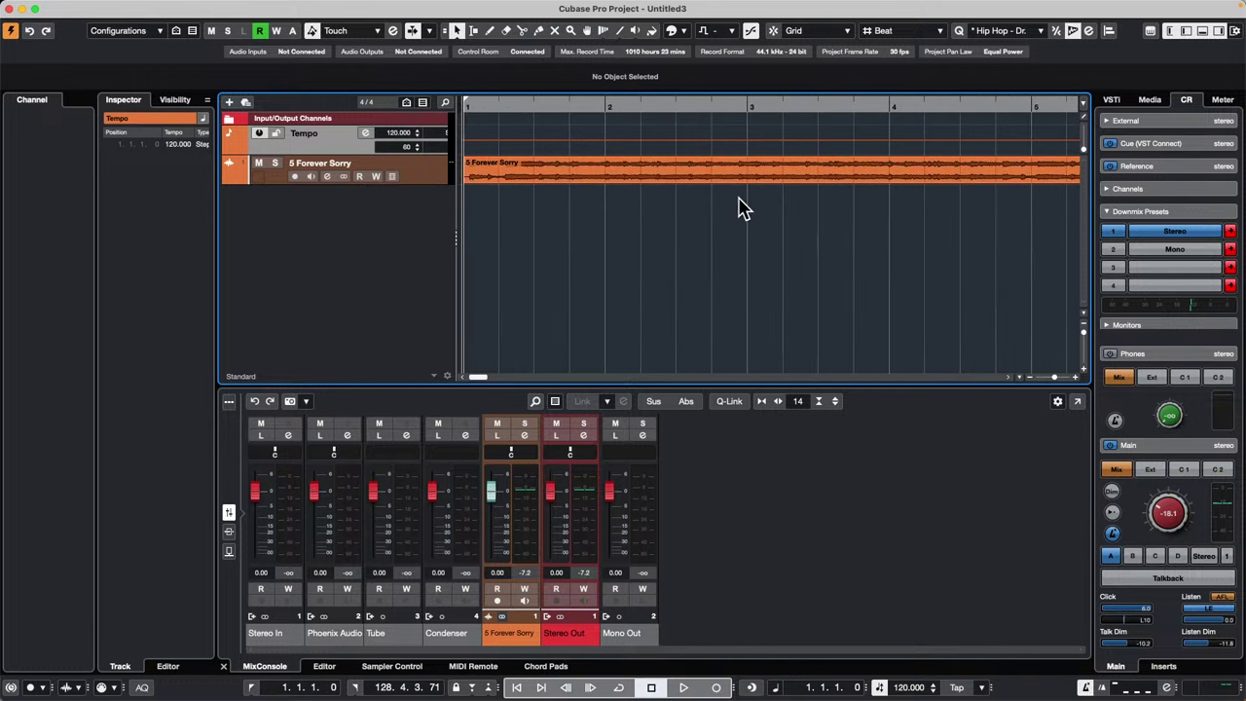
pyautogui.moveTo(557, 182); pyautogui.dragTo(657, 183)
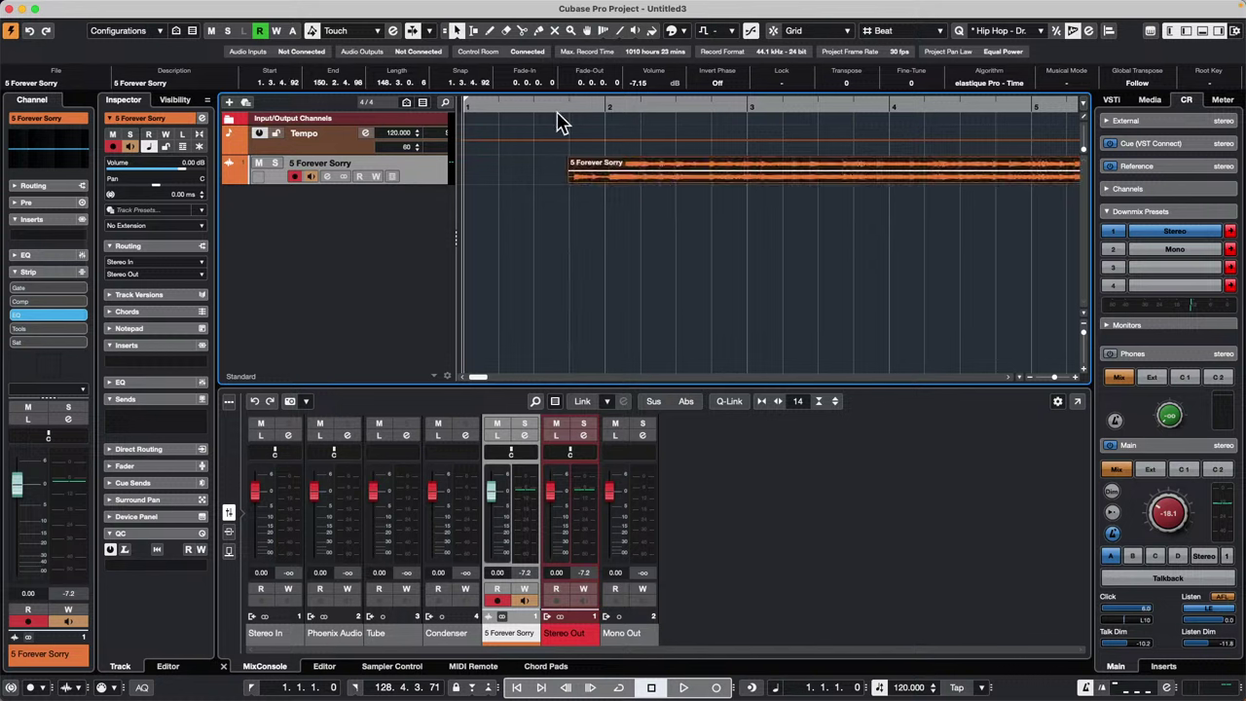
pyautogui.press('space')
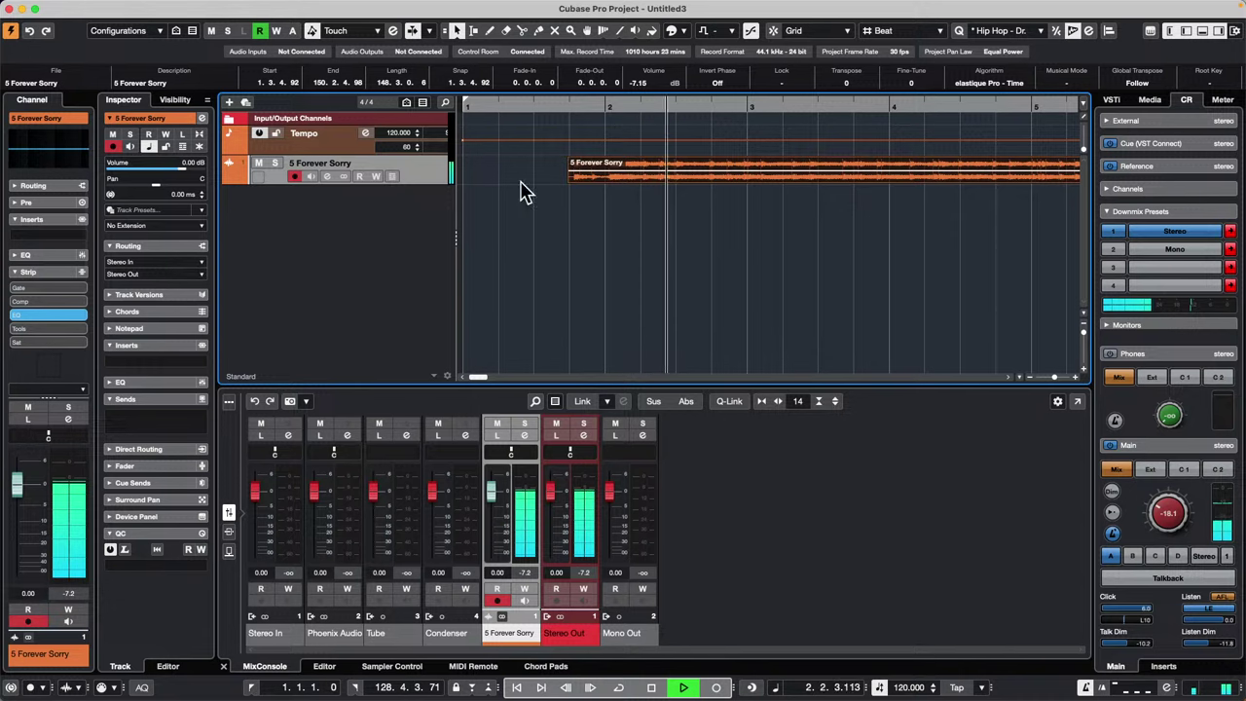
pyautogui.press('space')
# Increase the heights of the Tempo track and the 5 Forever Sorry track.
pyautogui.moveTo(303, 154); pyautogui.dragTo(302, 192)
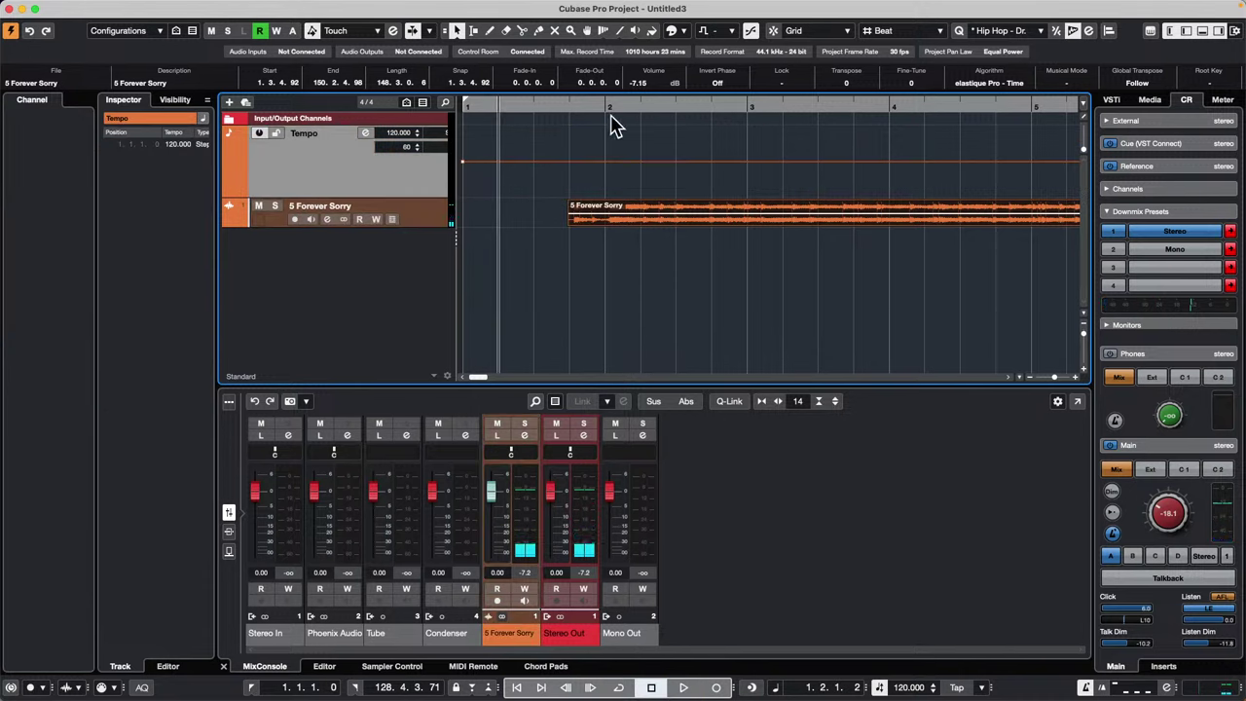
pyautogui.moveTo(609, 106); pyautogui.dragTo(608, 127)
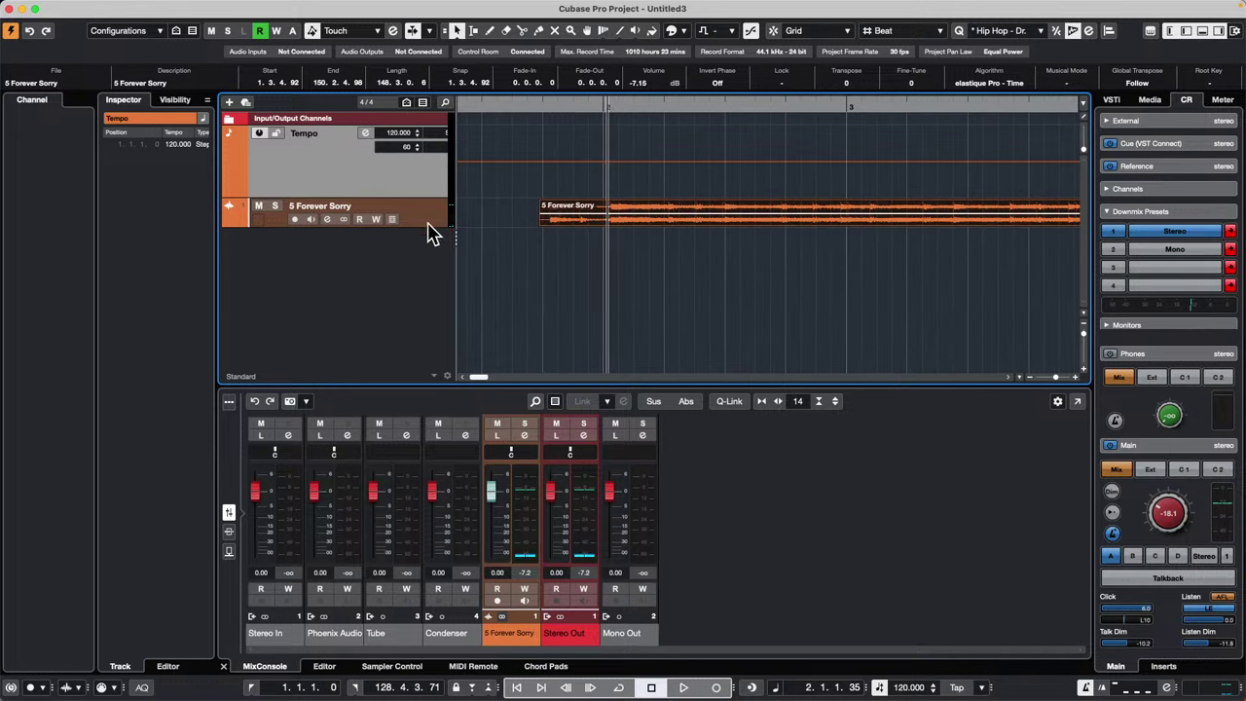
pyautogui.moveTo(434, 234); pyautogui.dragTo(417, 267)
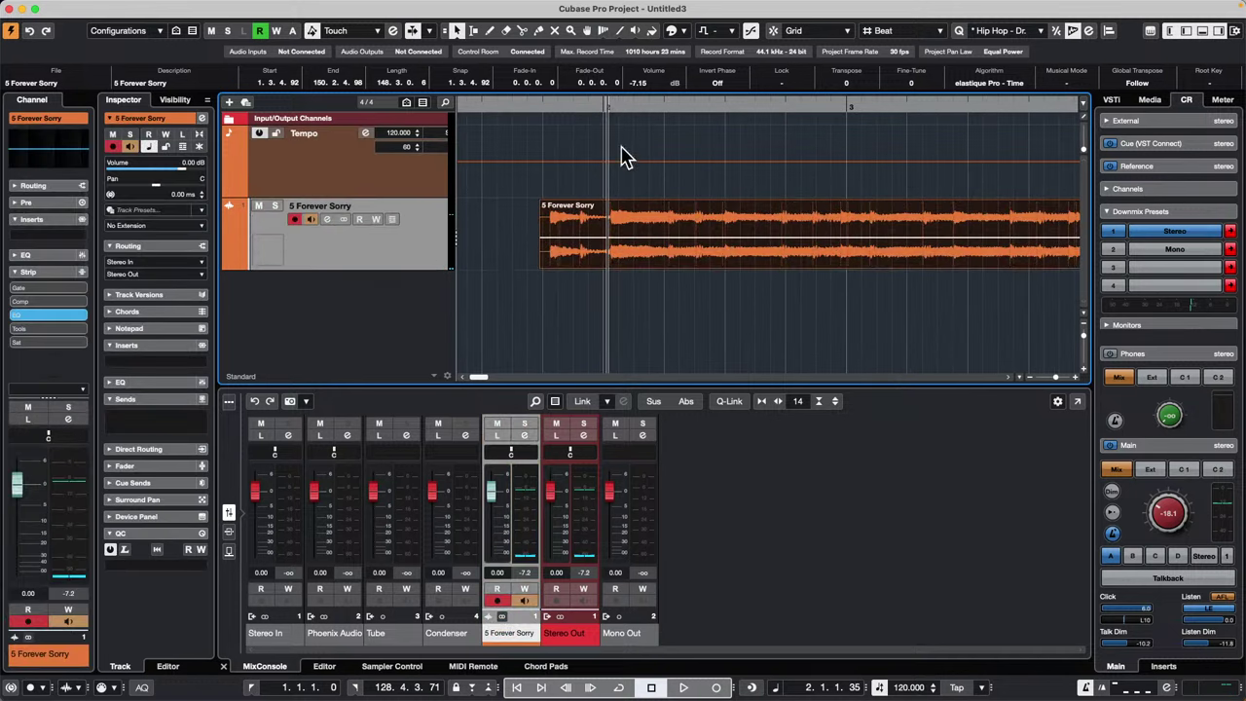
# Nudge the 5 Forever Sorry event's start to 1.3.4.47 so its first downbeat meets bar 2, and audition the alignment.
pyautogui.moveTo(596, 107); pyautogui.dragTo(570, 110)
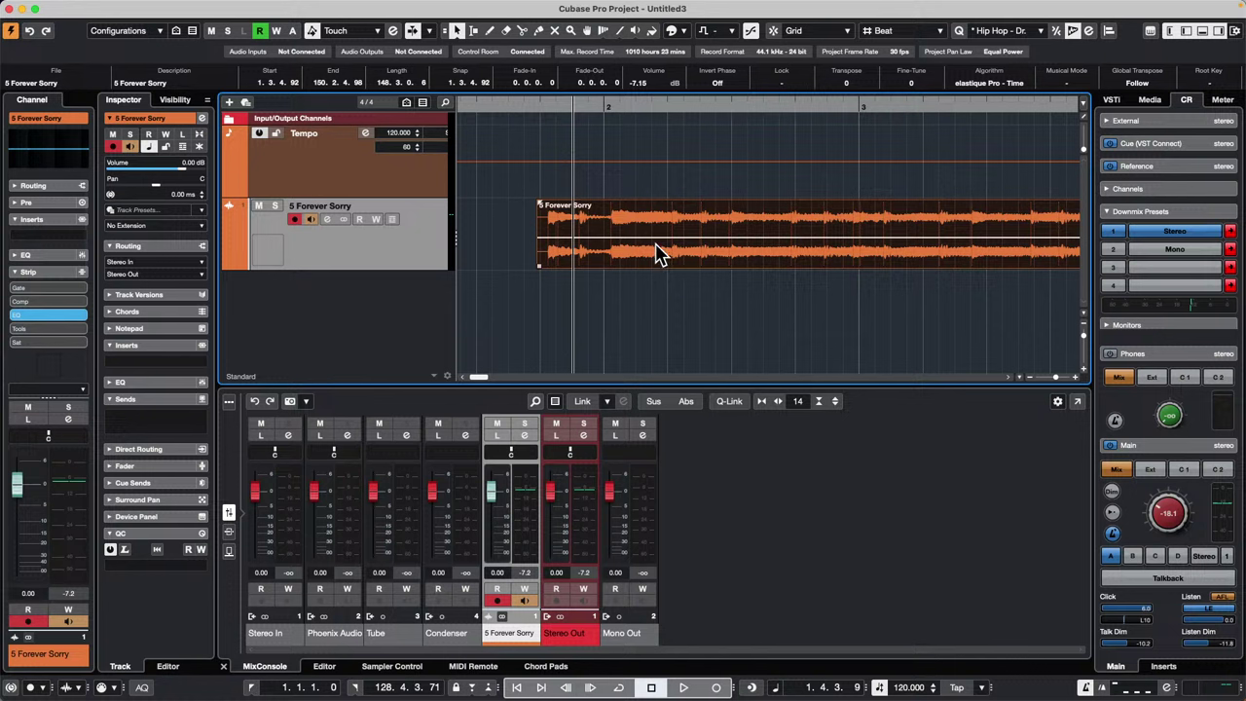
pyautogui.moveTo(656, 251)
pyautogui.mouseDown()
pyautogui.moveTo(654, 239)
pyautogui.moveTo(654, 250)
pyautogui.mouseUp()
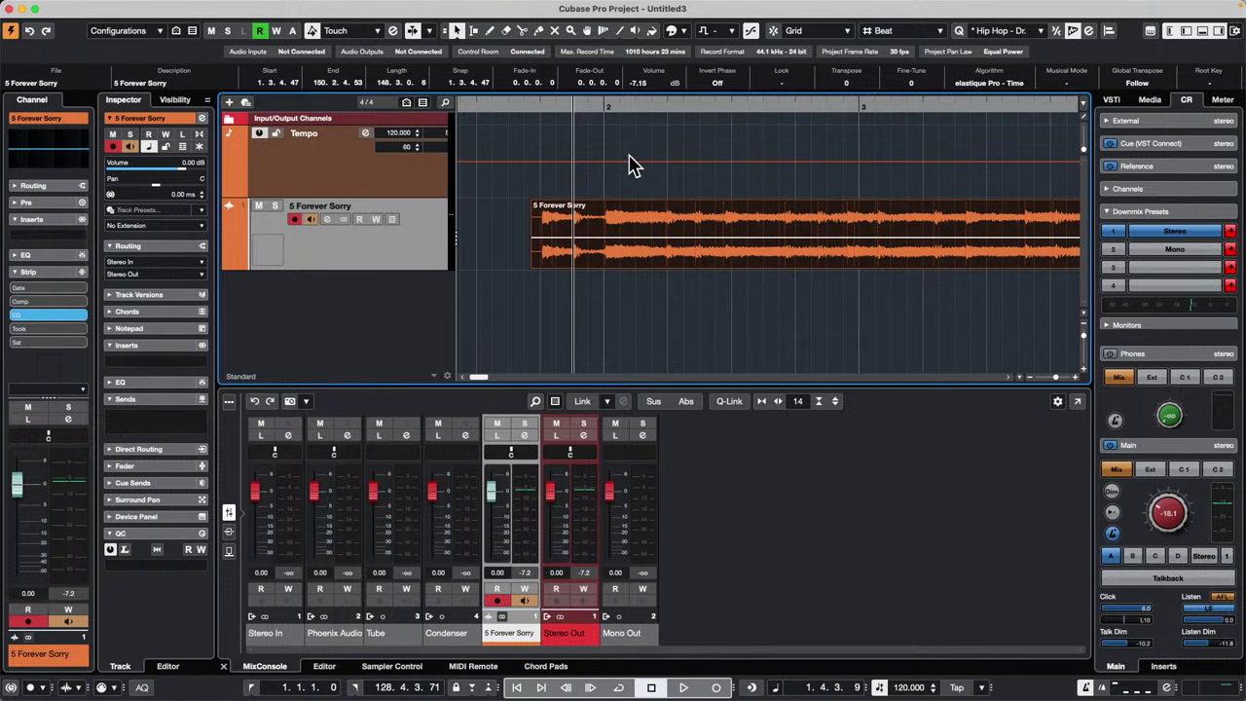
pyautogui.moveTo(610, 110)
pyautogui.mouseDown()
pyautogui.moveTo(587, 97)
pyautogui.moveTo(590, 108)
pyautogui.mouseUp()
pyautogui.press('space')
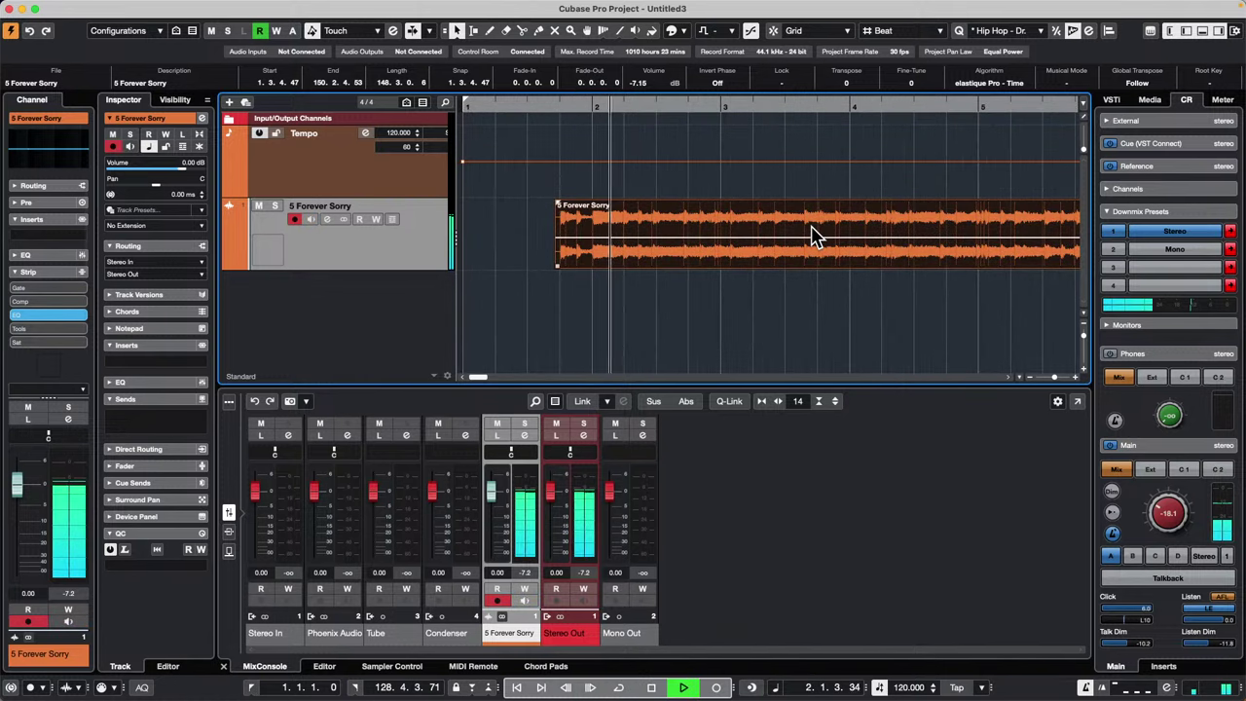
pyautogui.press('space')
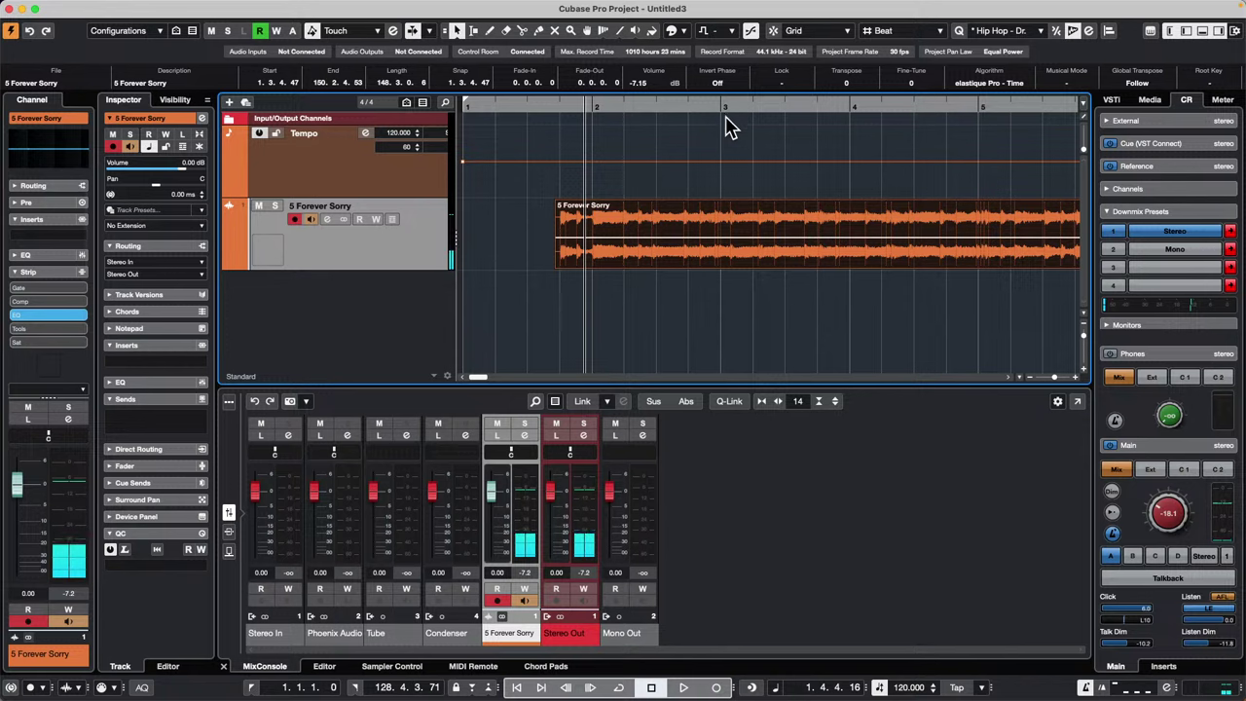
# Activate the Time Warp tool in Warp Grid mode.
pyautogui.click(605, 31)
pyautogui.click(606, 32)
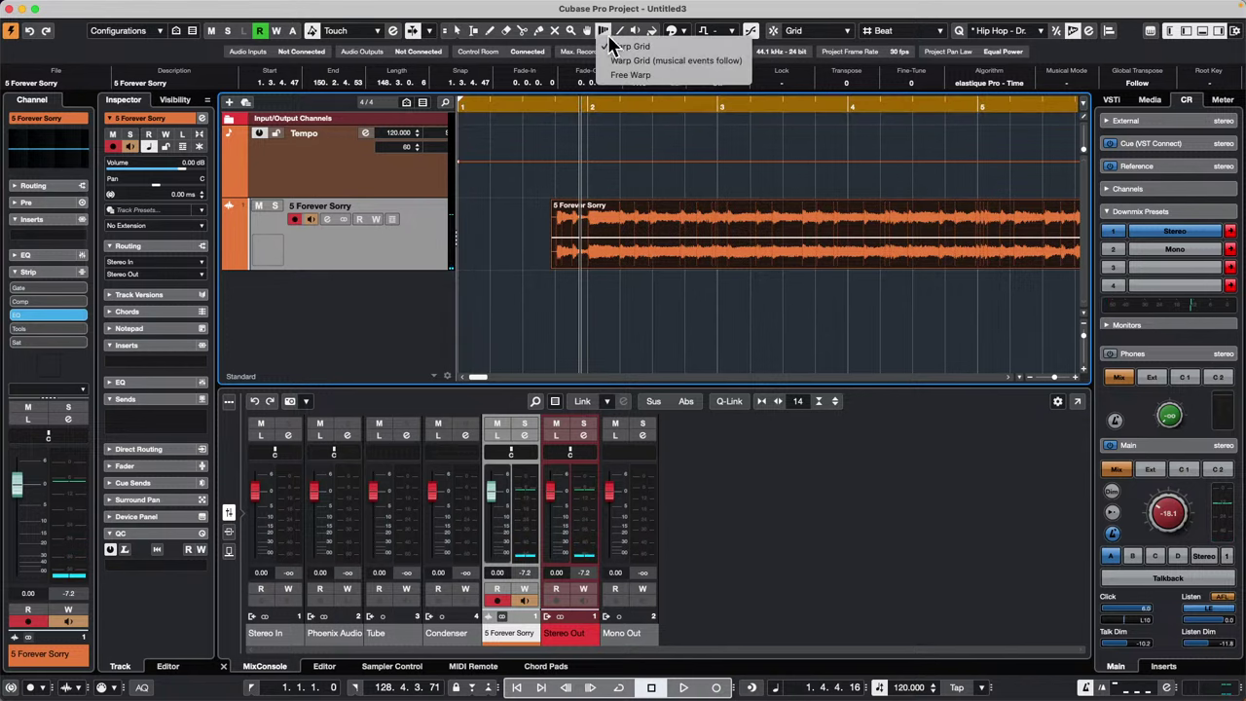
pyautogui.click(661, 48)
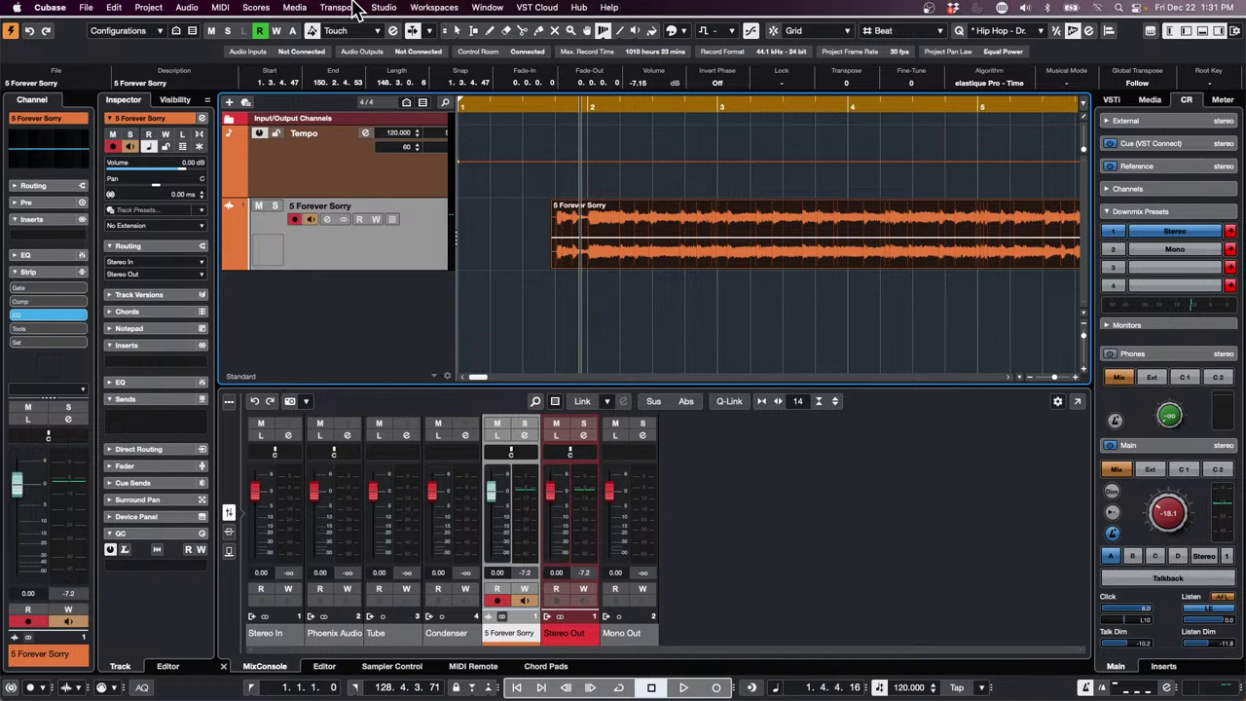
# Turn off the Return to Start Position on Stop option for the transport.
pyautogui.click(383, 7)
pyautogui.moveTo(429, 12)
pyautogui.moveTo(351, 8)
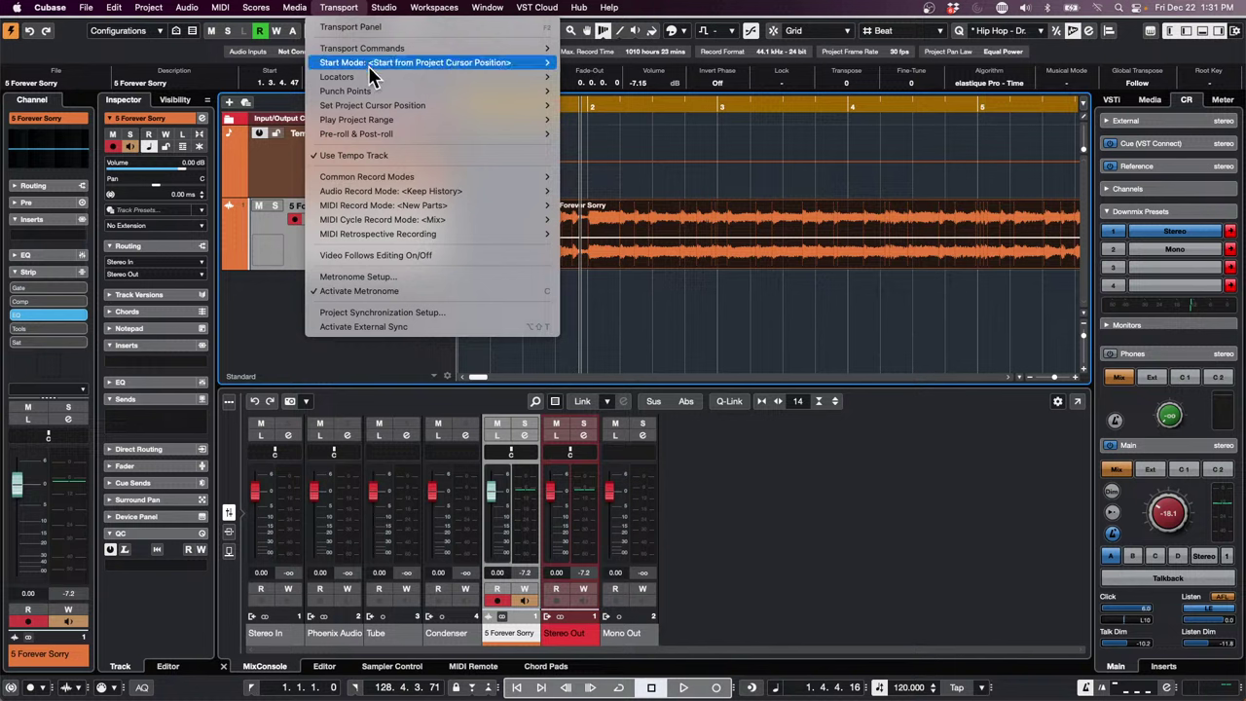
pyautogui.moveTo(416, 64)
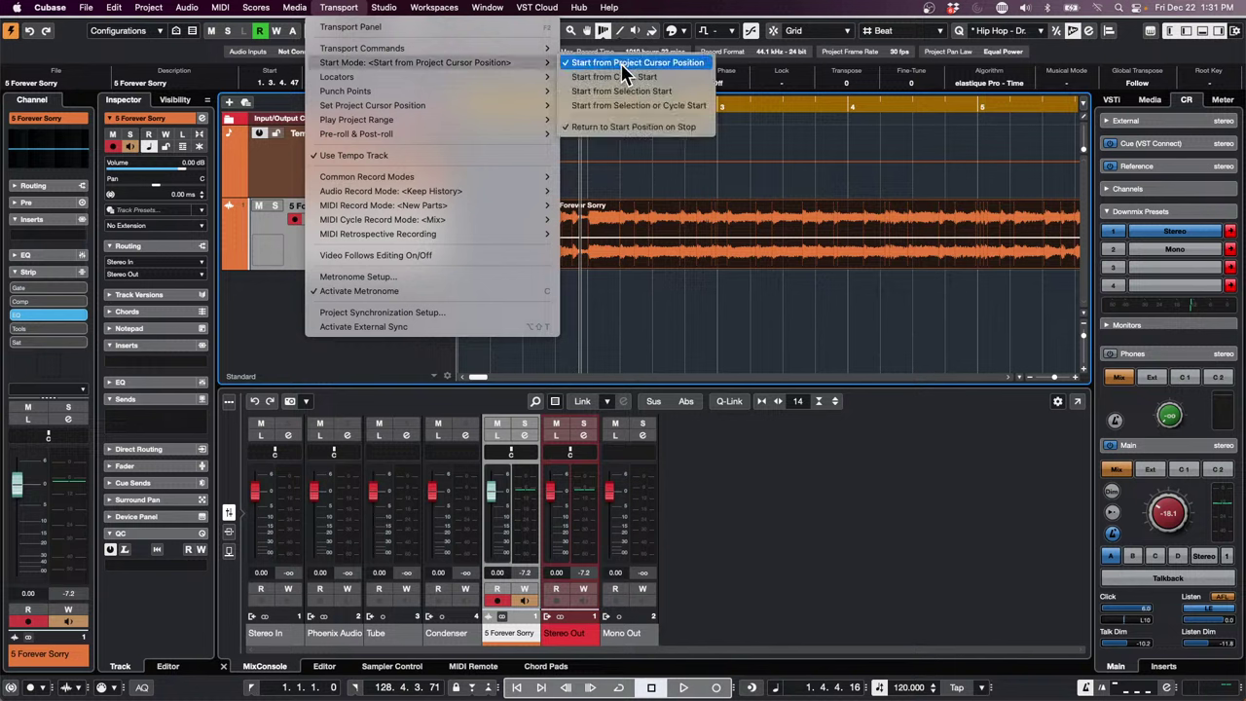
pyautogui.click(655, 128)
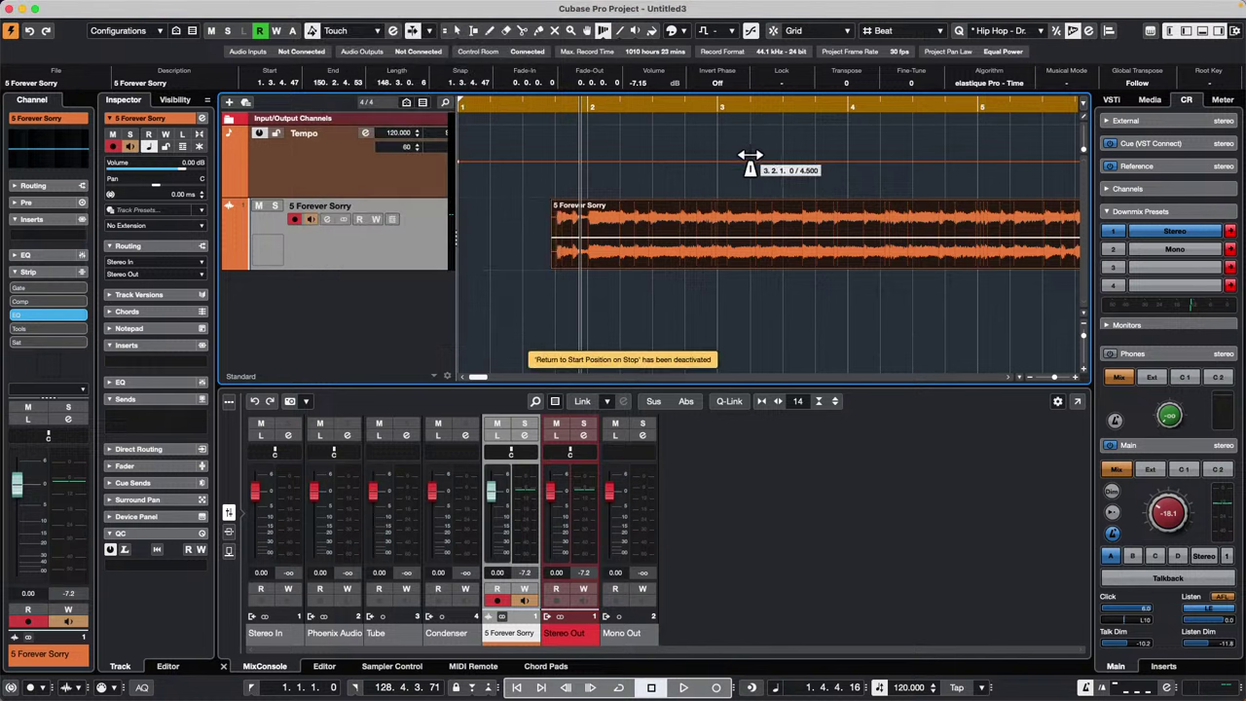
# Play up to the song's next downbeat after bar 2 and warp the bar 3 grid line onto it.
pyautogui.press('space')
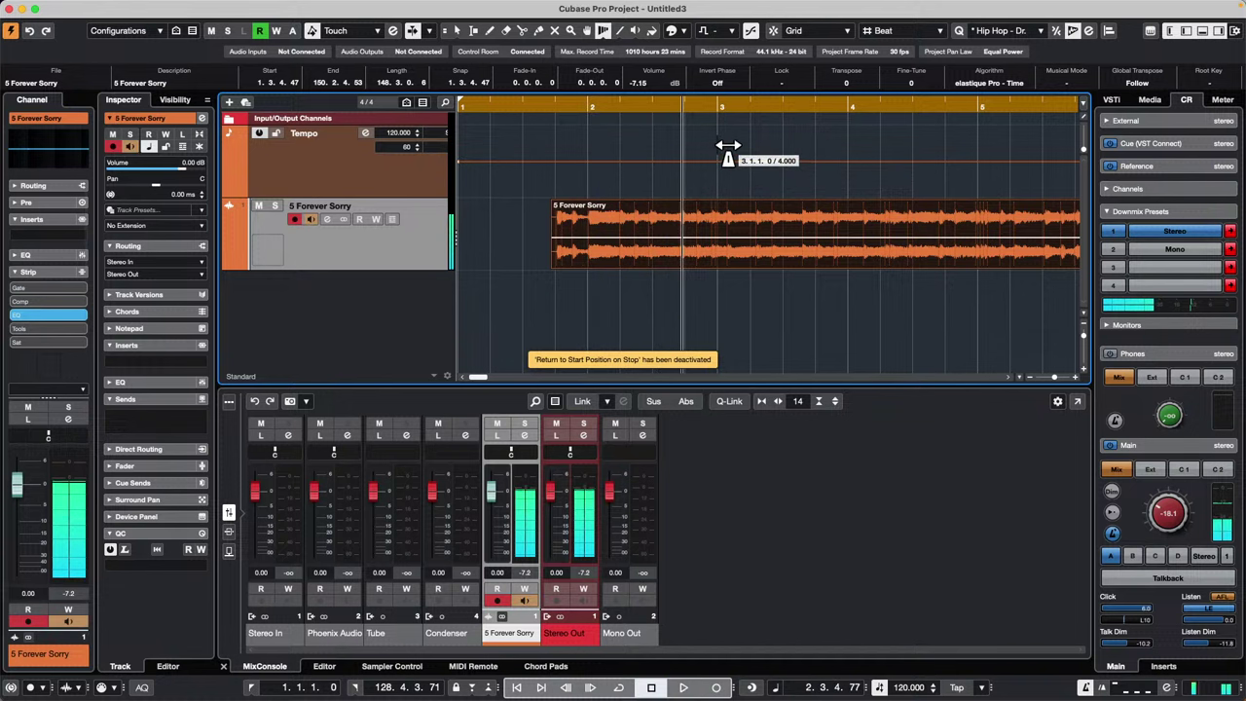
pyautogui.moveTo(719, 110); pyautogui.dragTo(702, 114)
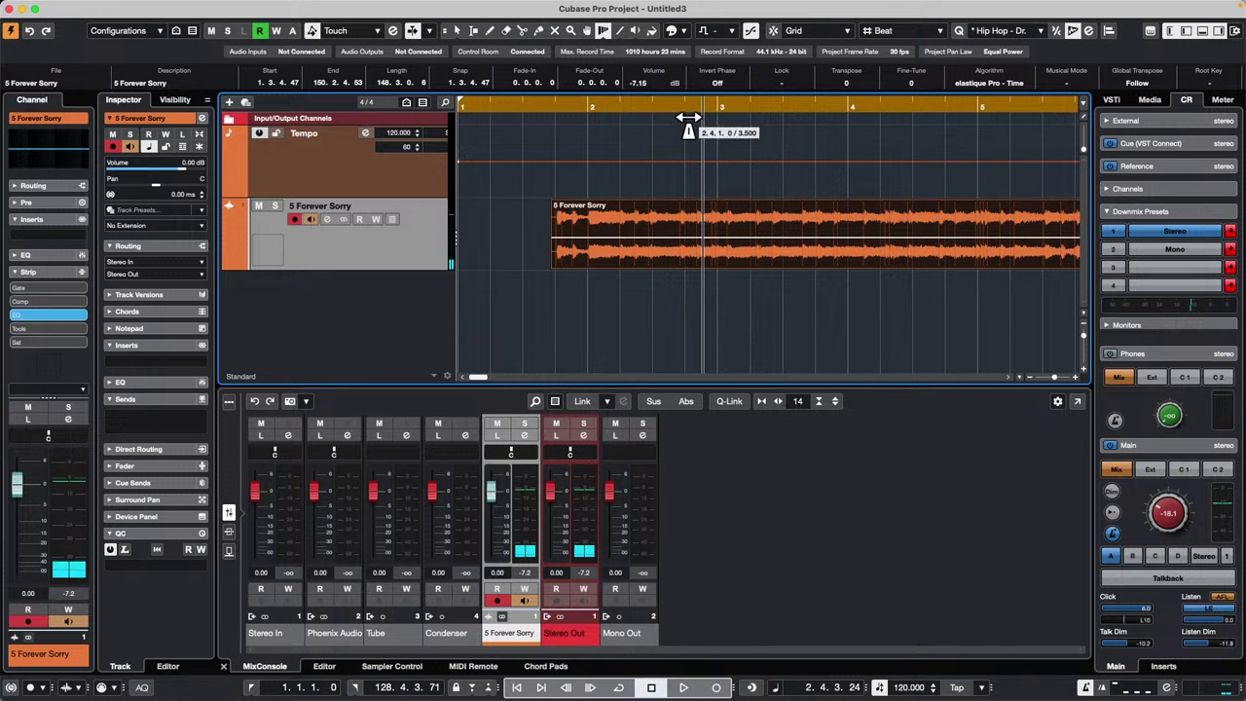
pyautogui.click(578, 105)
pyautogui.press('space')
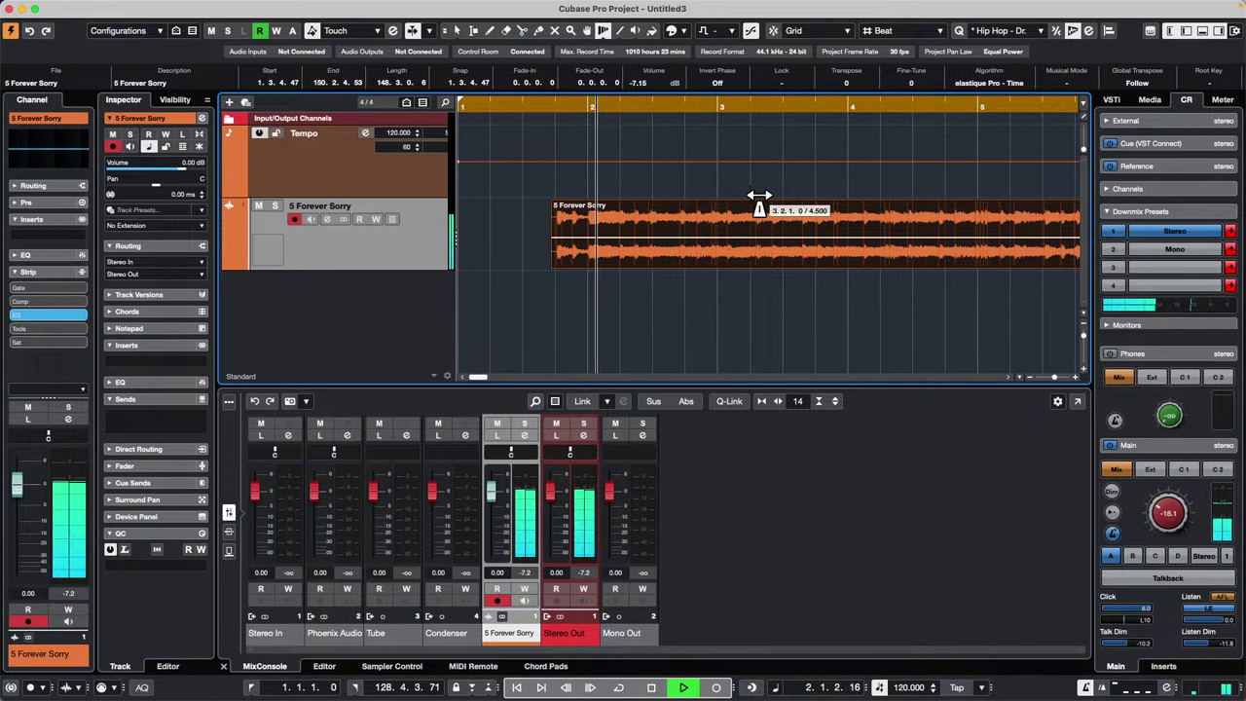
pyautogui.press('space')
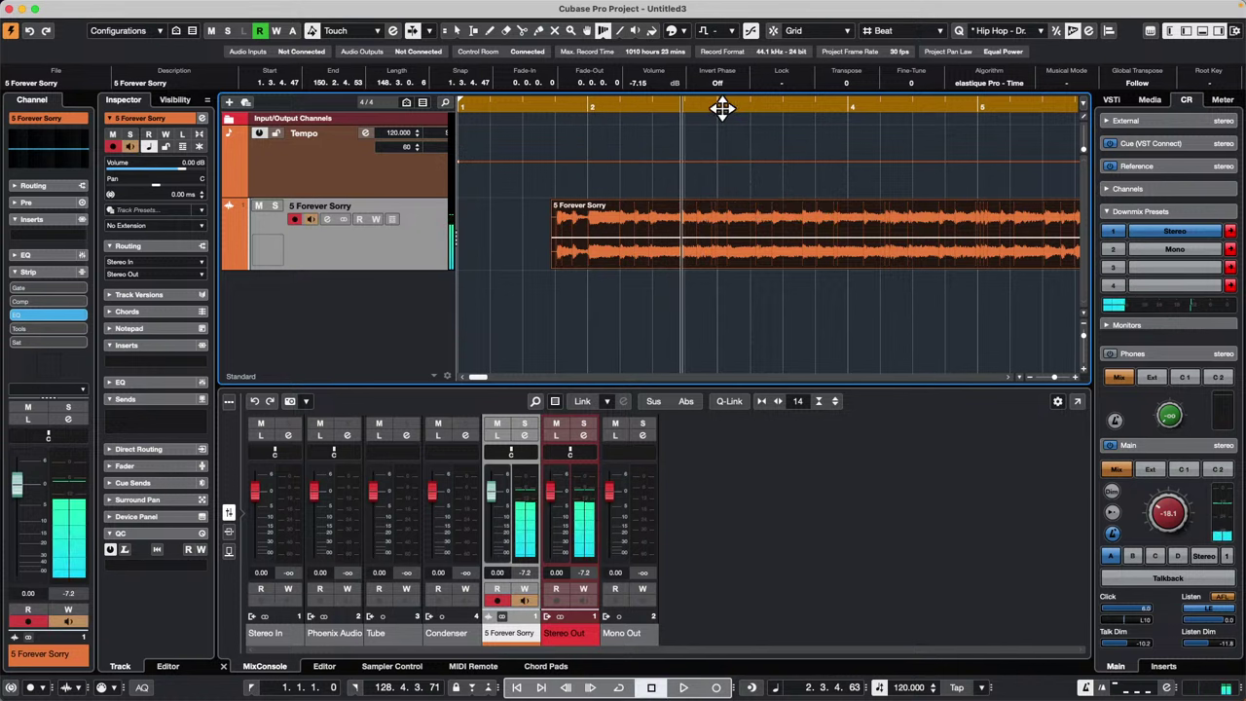
pyautogui.moveTo(721, 108); pyautogui.dragTo(682, 120)
# Play up to the following downbeat and warp the bar 4 grid line back to that position.
pyautogui.press('space')
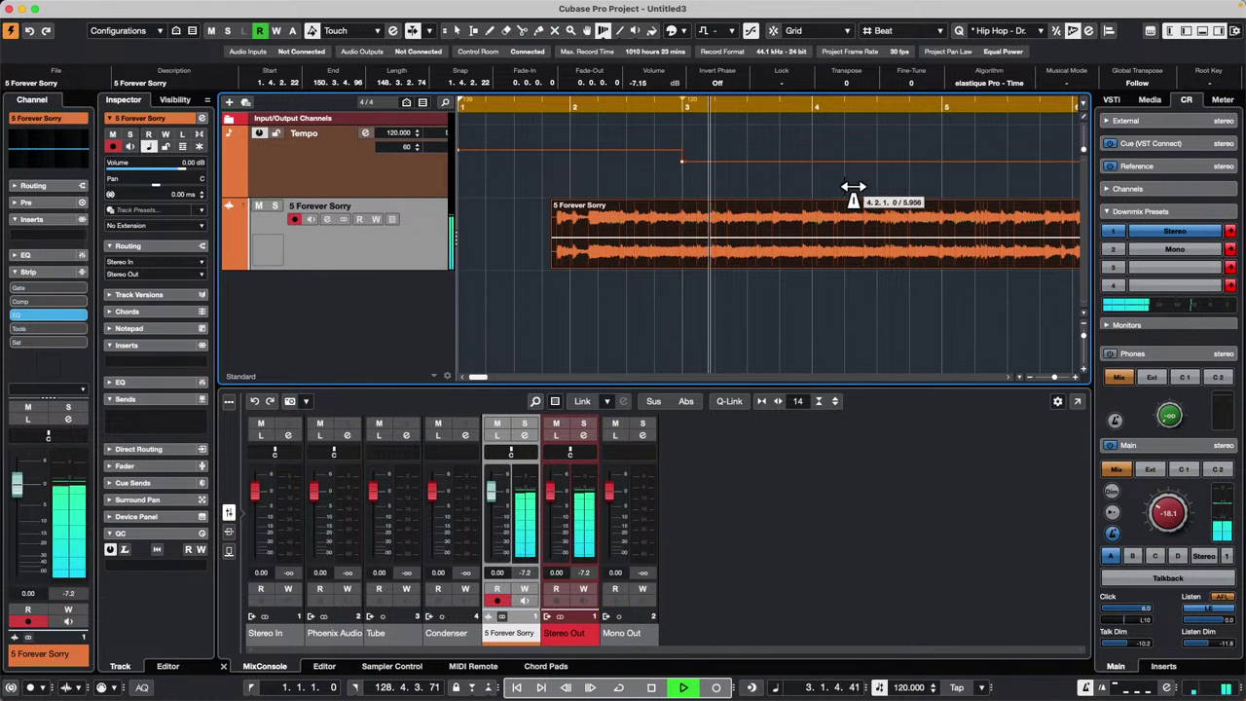
pyautogui.press('space')
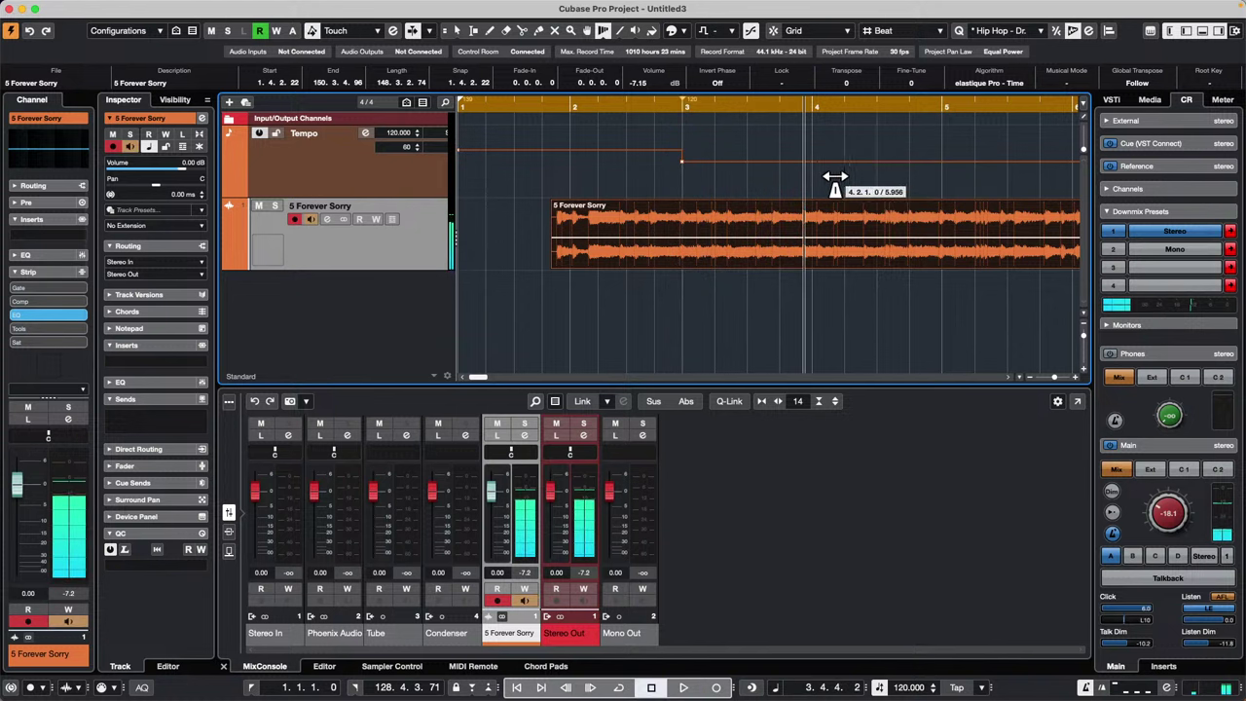
pyautogui.moveTo(818, 176); pyautogui.dragTo(806, 179)
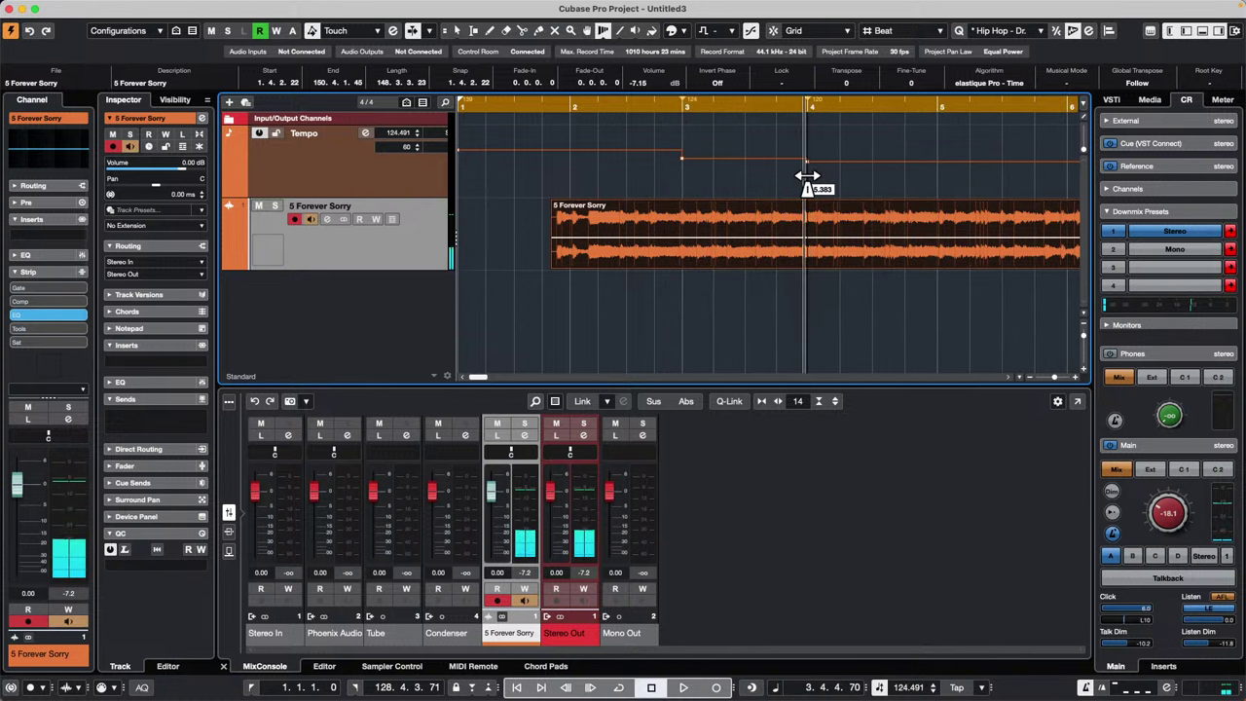
pyautogui.moveTo(688, 116); pyautogui.dragTo(634, 99)
# Undo the grid warps and the event moves, and return to the Object Selection tool.
pyautogui.press('super+z')
pyautogui.press('super+z')
pyautogui.press('super+z')
pyautogui.press('super+z')
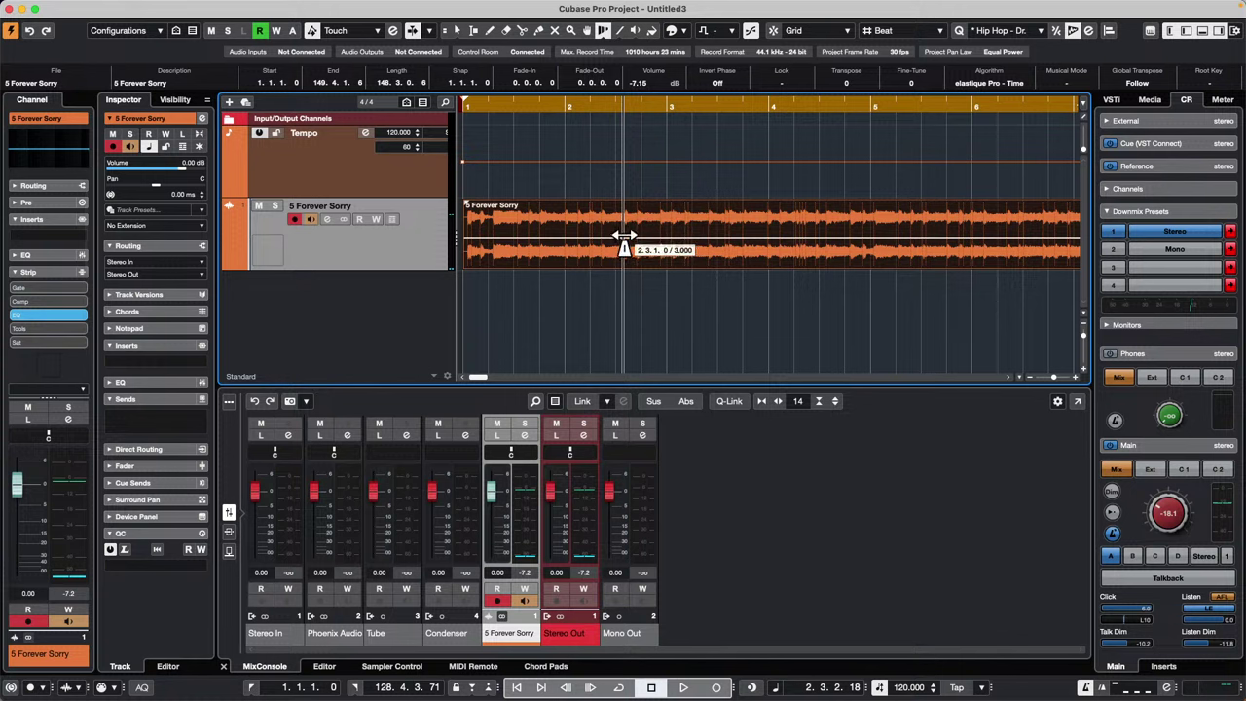
pyautogui.press('1')
pyautogui.click(685, 298)
pyautogui.click(693, 269)
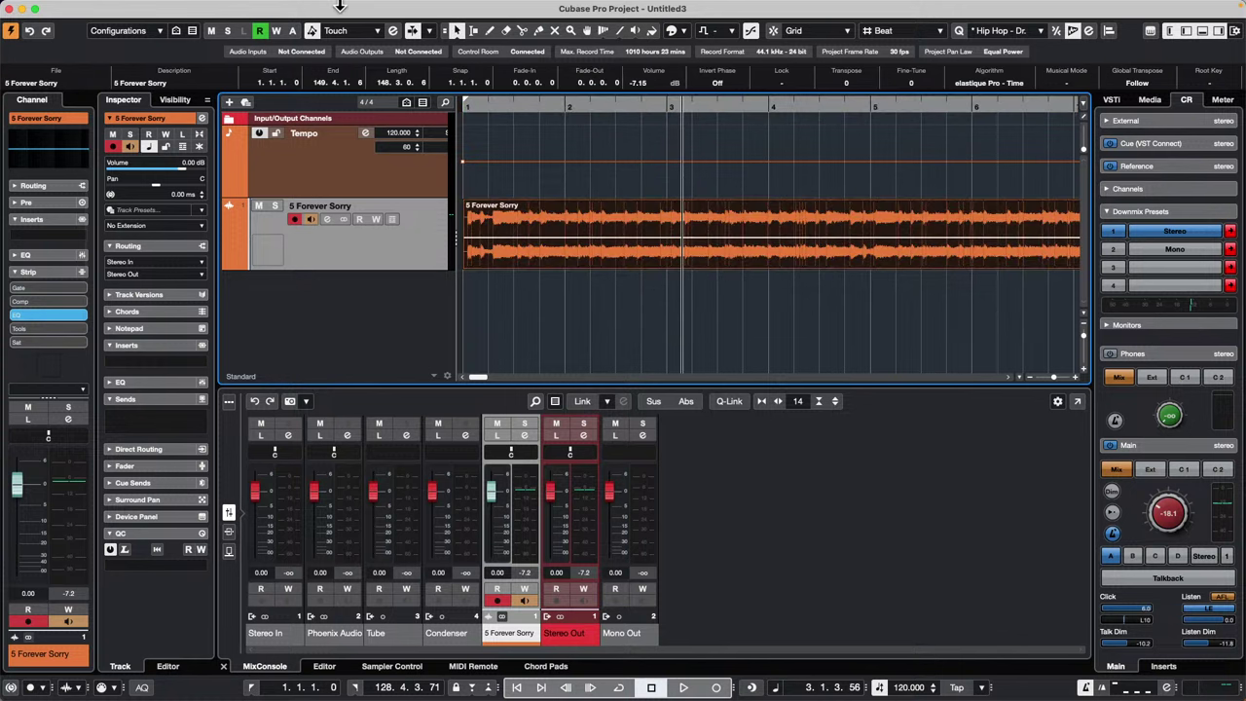
# Analyze the tempo of the 5 Forever Sorry event with Tempo Detection during playback, and close the panel.
pyautogui.press('space')
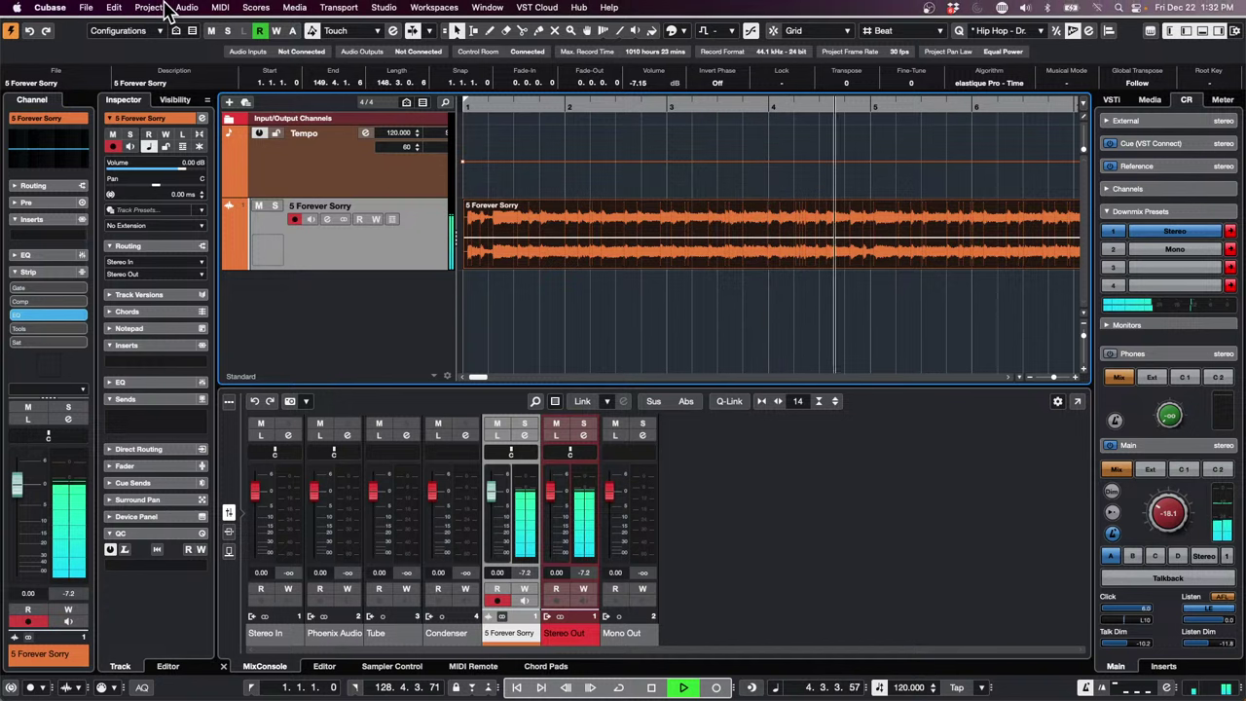
pyautogui.click(148, 8)
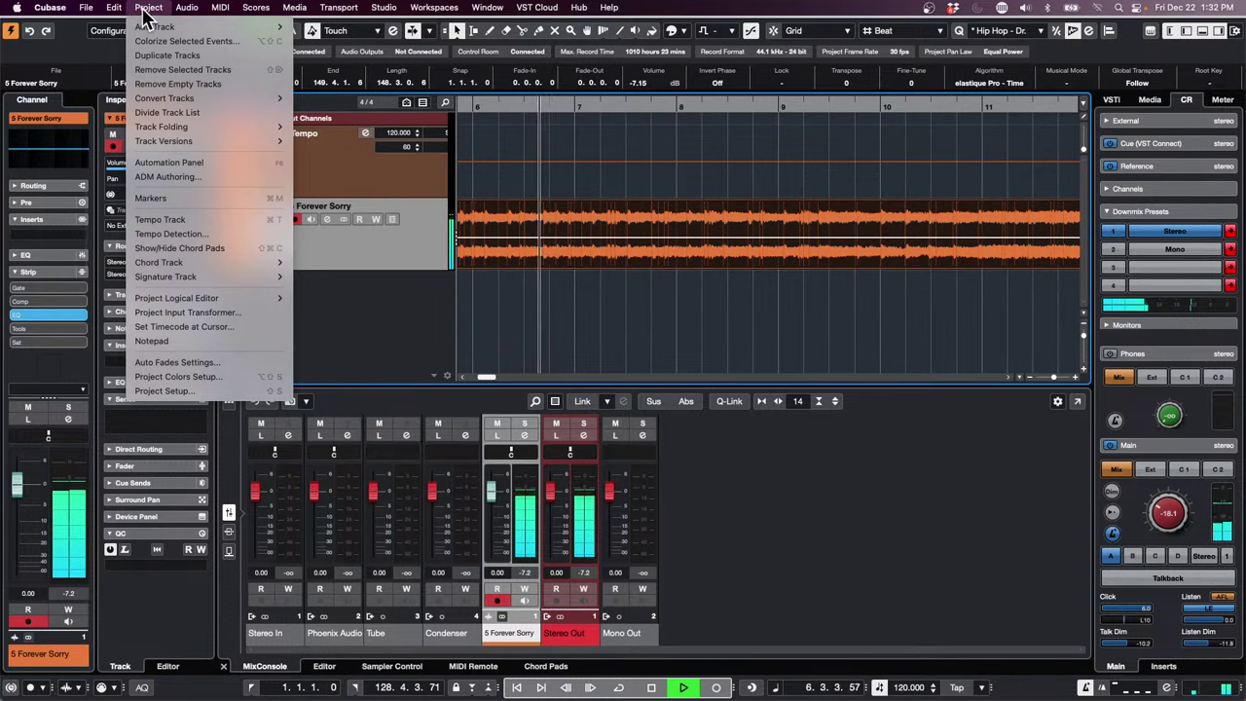
pyautogui.click(206, 233)
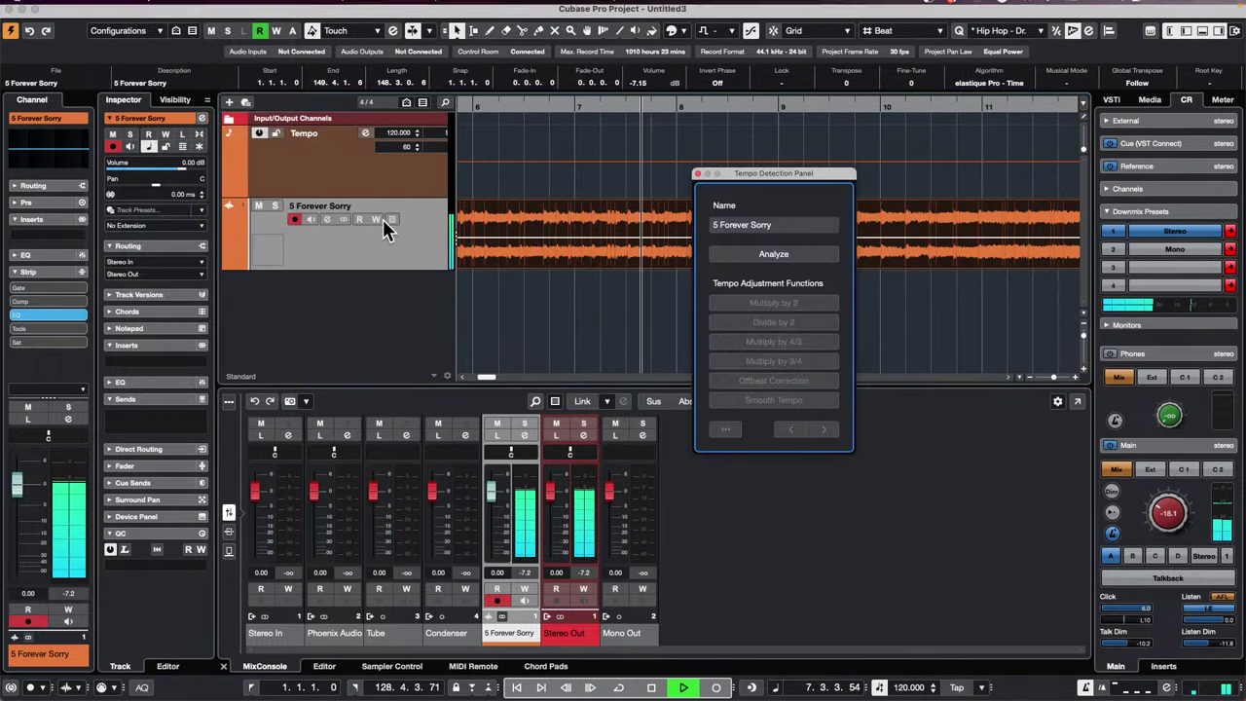
pyautogui.click(774, 254)
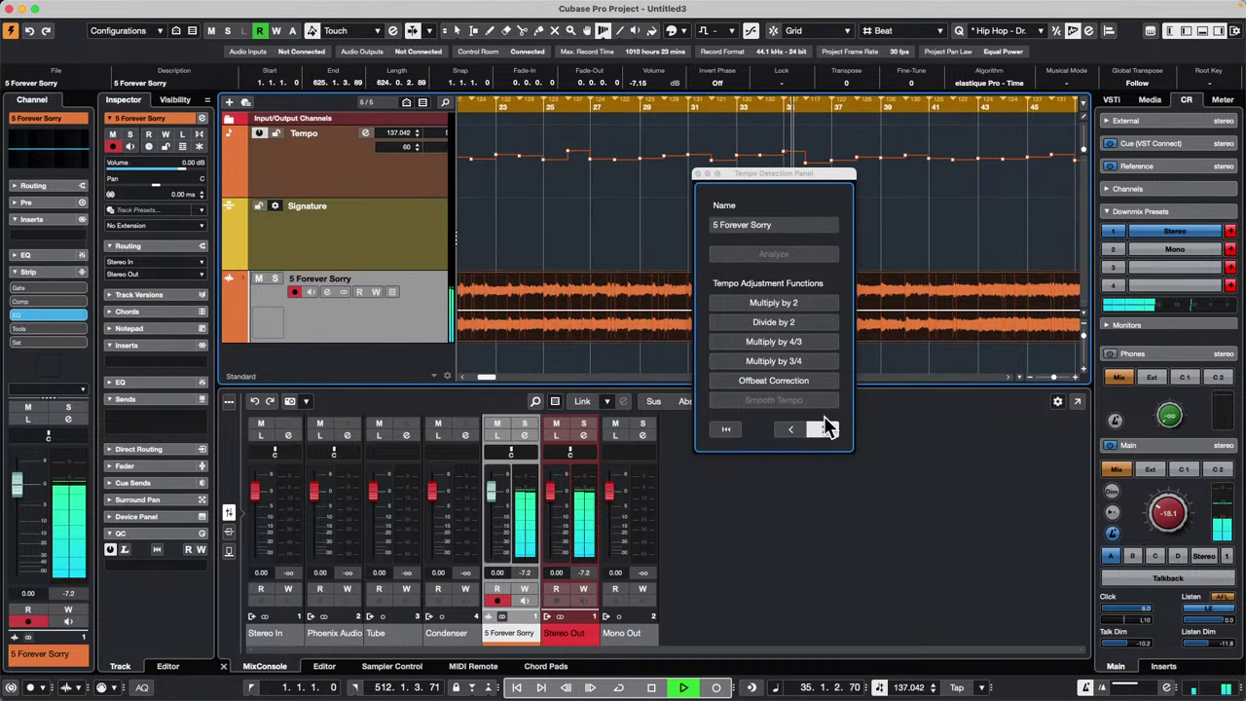
pyautogui.click(698, 175)
# Audition the song against the detected tempo map from the project start.
pyautogui.press('space')
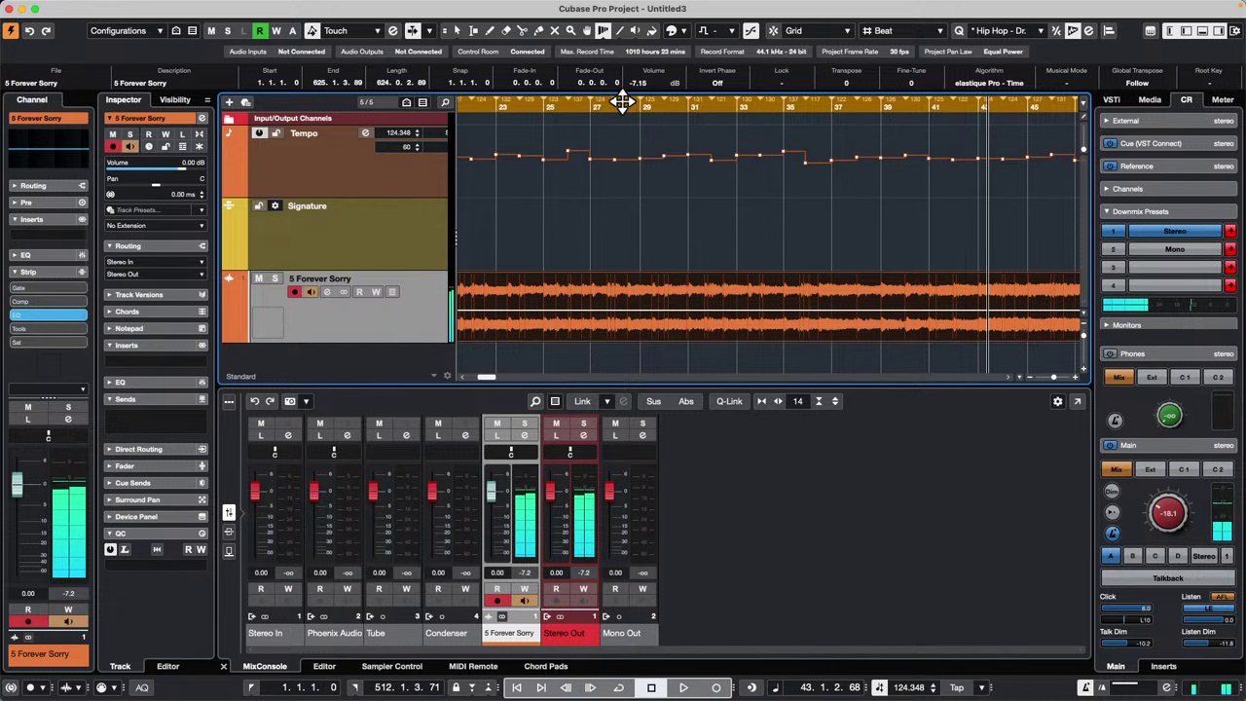
pyautogui.click(624, 106)
pyautogui.moveTo(624, 107); pyautogui.dragTo(334, 106)
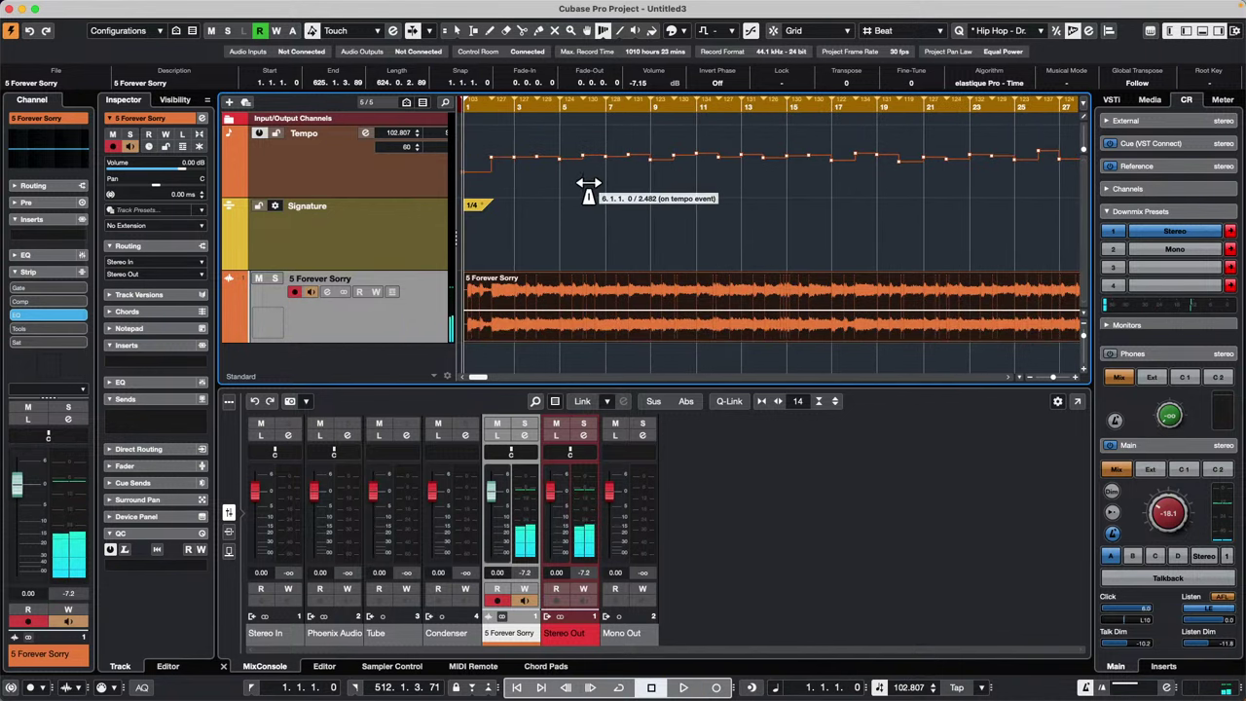
pyautogui.press('space')
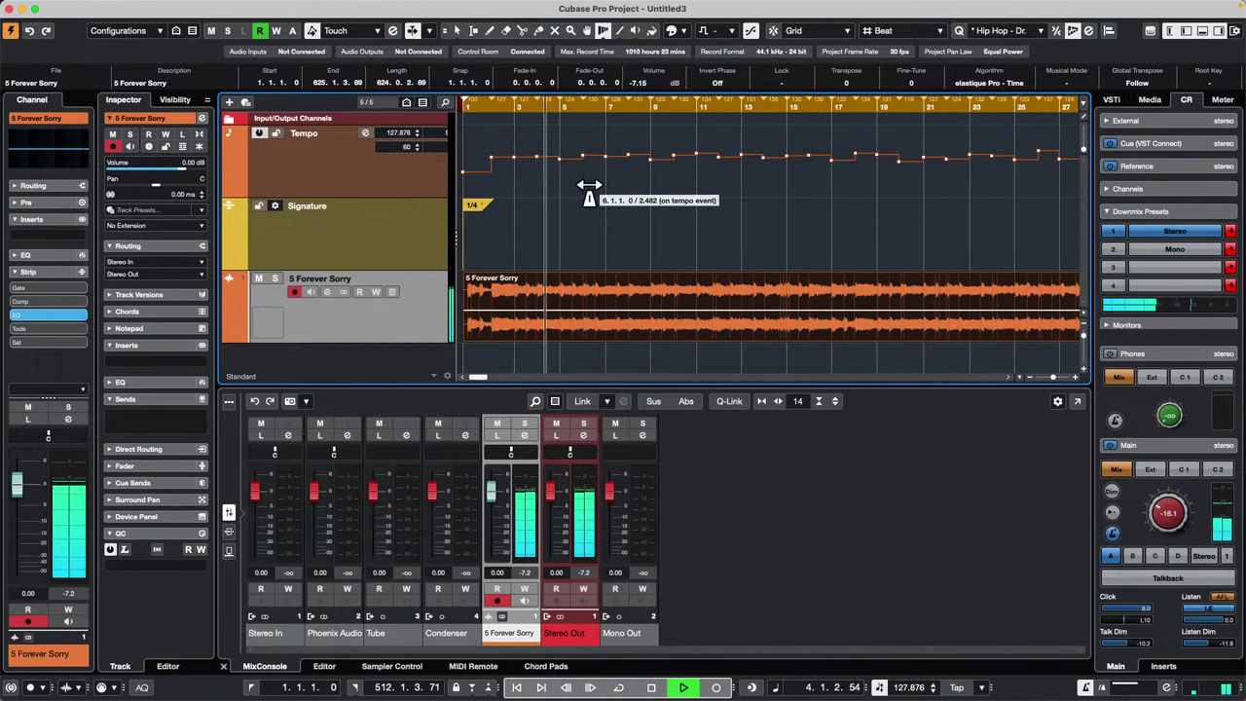
pyautogui.press('space')
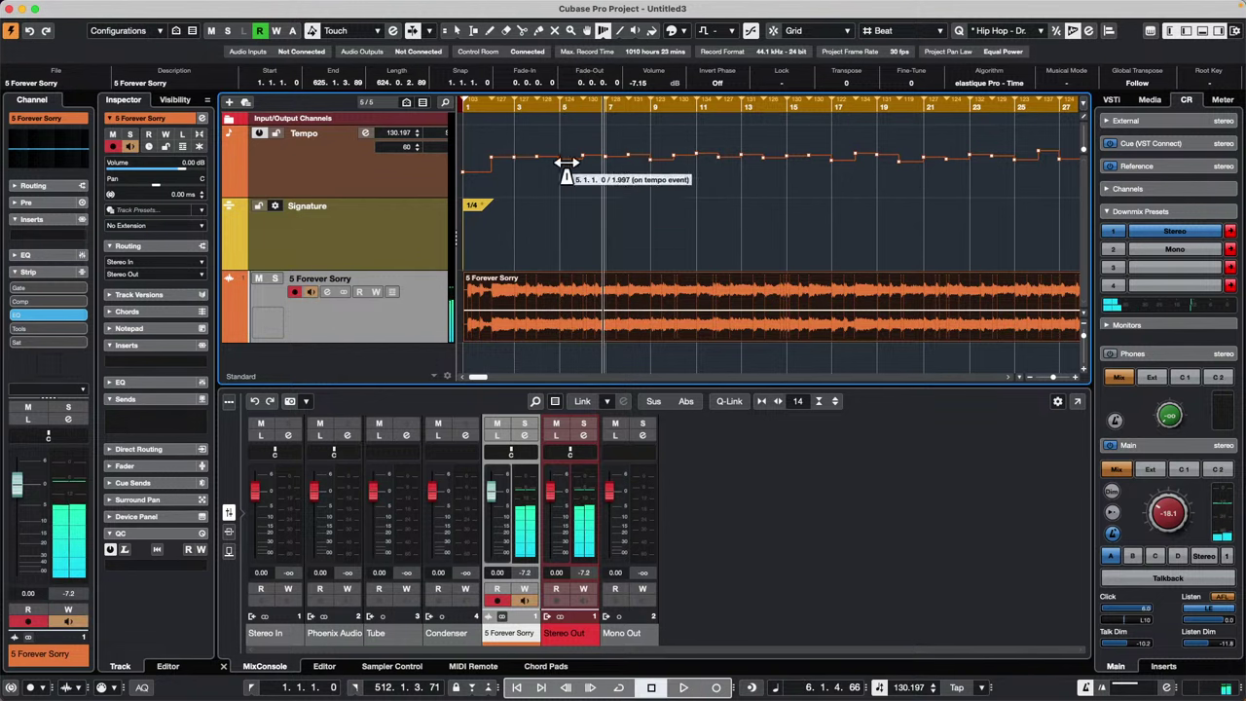
# Draw a 4/4 time signature event at bar 2 on the Signature track with the Draw tool.
pyautogui.rightClick(487, 242)
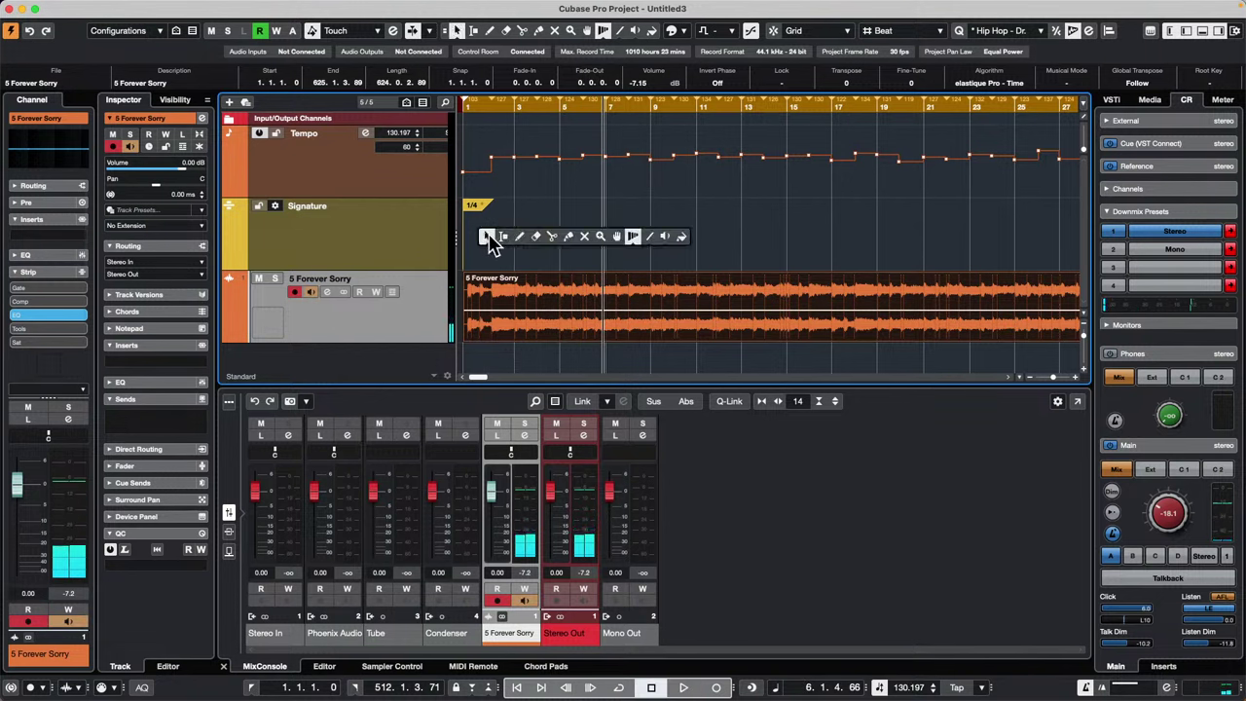
pyautogui.click(518, 234)
pyautogui.click(490, 158)
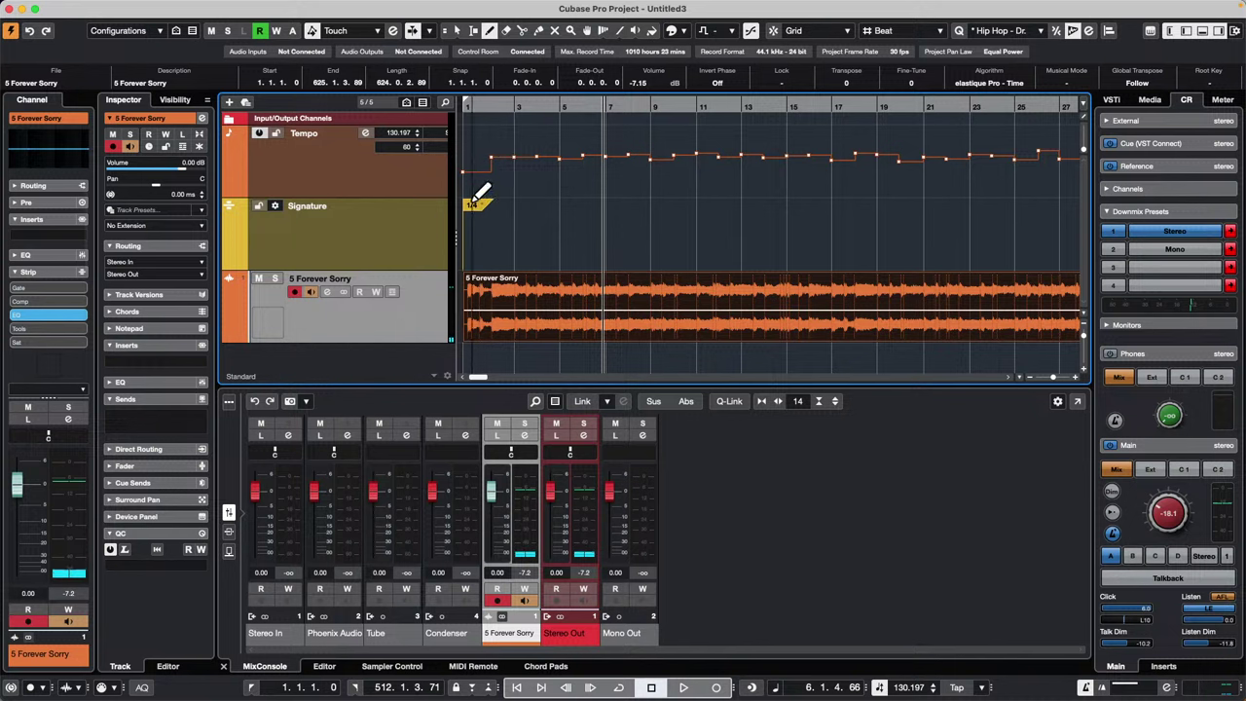
pyautogui.moveTo(489, 104); pyautogui.dragTo(434, 124)
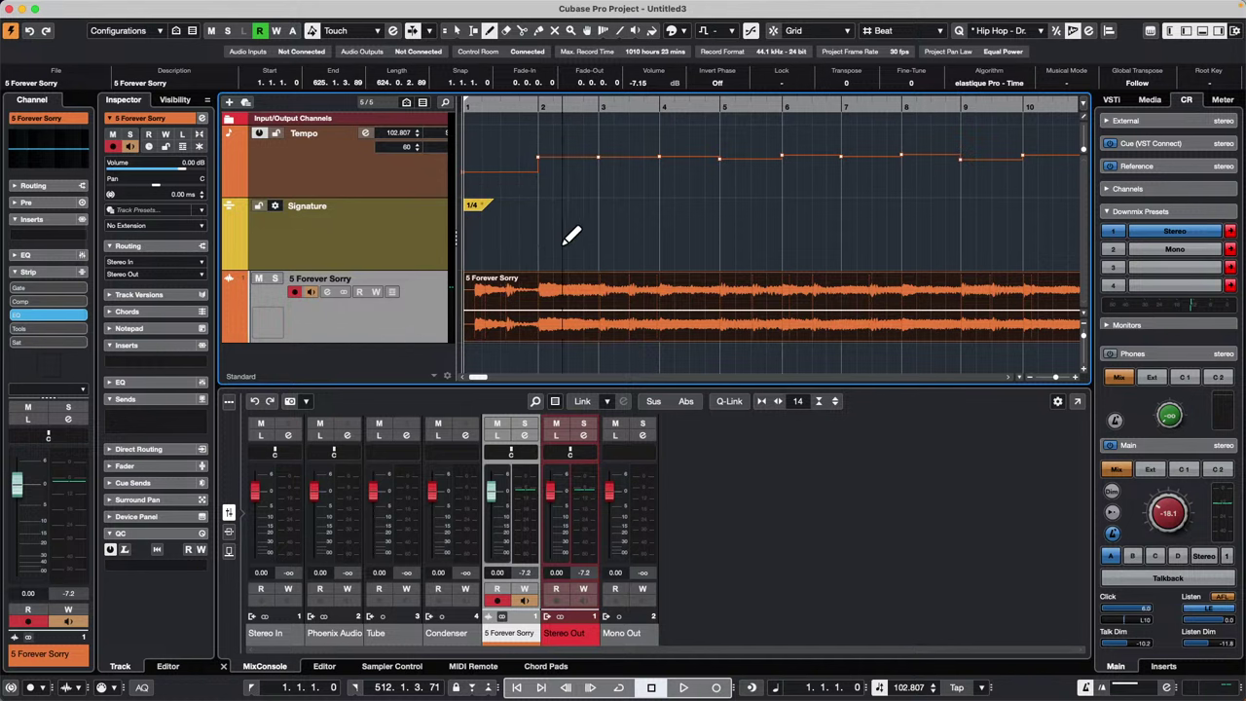
pyautogui.click(395, 224)
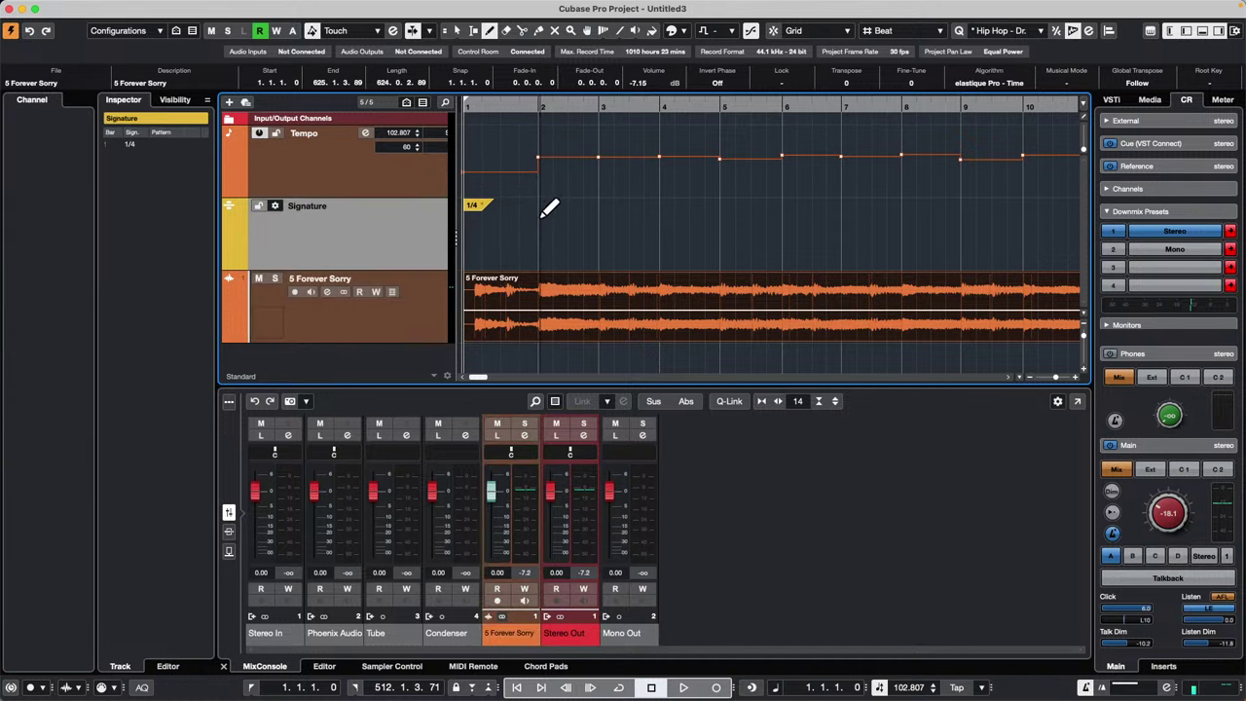
pyautogui.click(545, 205)
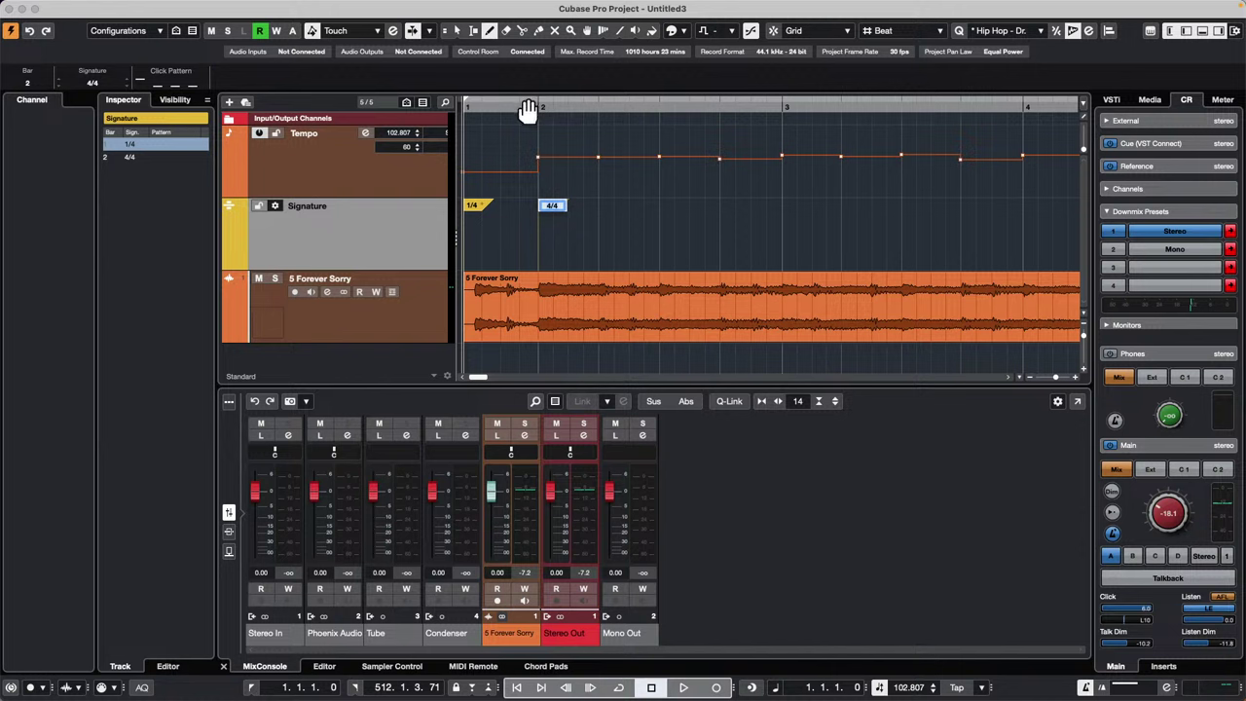
# Play the song from the project start to check it against the new 4/4 bar grid, and stop playback.
pyautogui.moveTo(527, 109); pyautogui.dragTo(498, 75)
pyautogui.press('space')
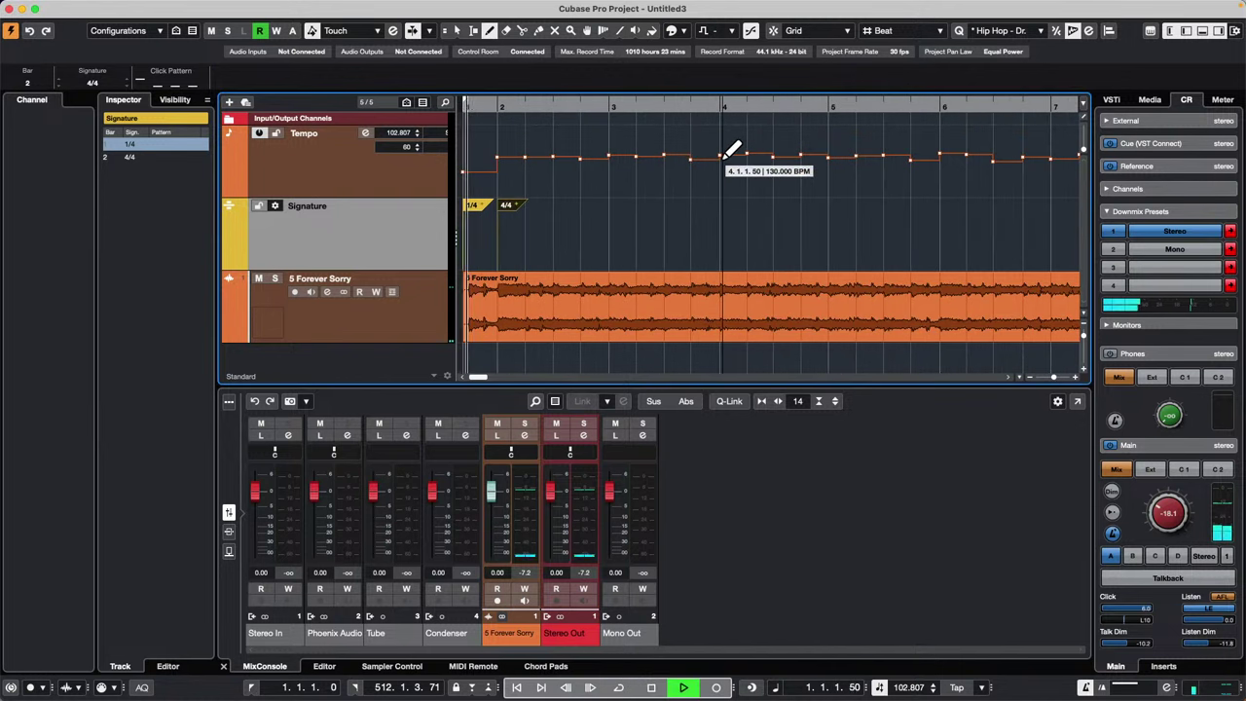
pyautogui.press('g')
pyautogui.press('g')
pyautogui.press('g')
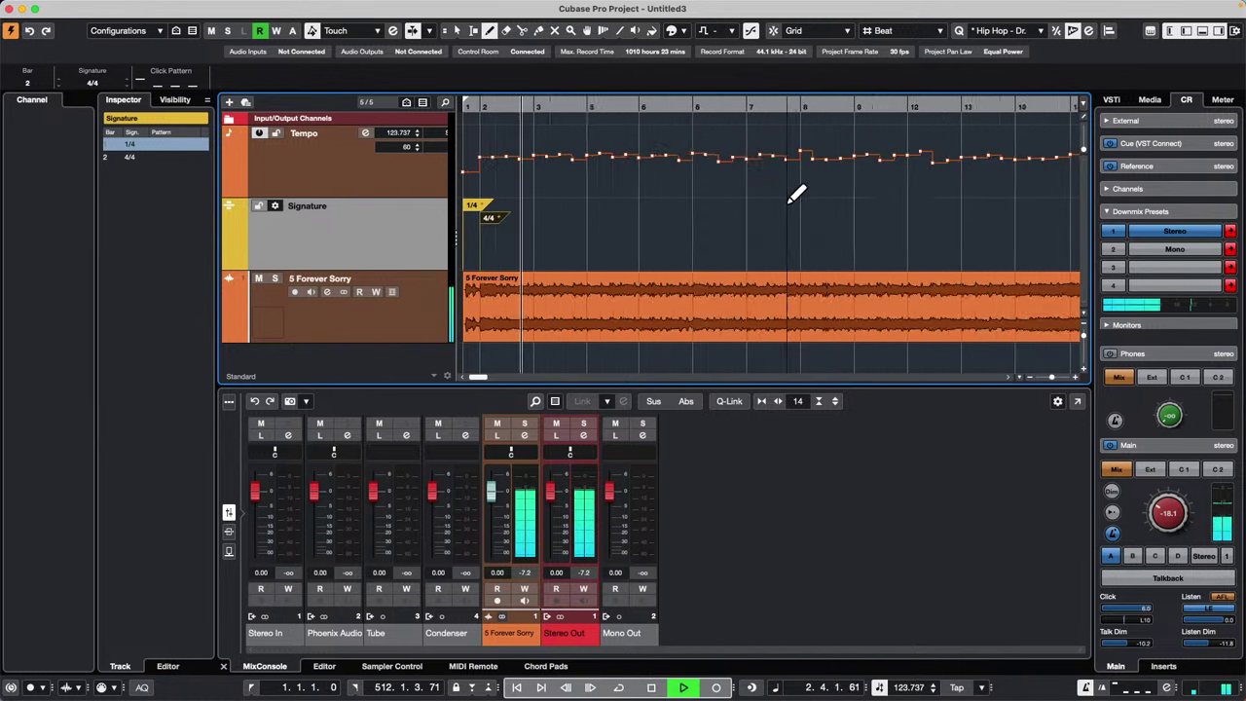
pyautogui.press('g')
pyautogui.press('g')
pyautogui.press('g')
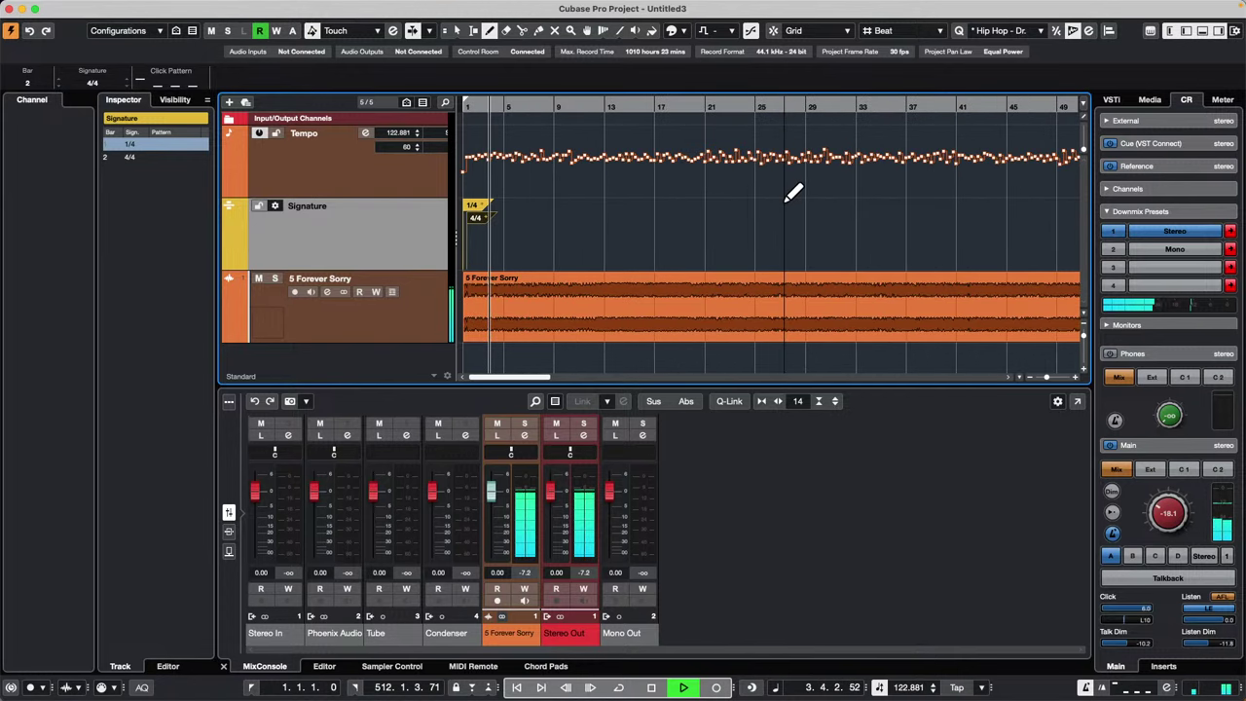
pyautogui.press('g')
pyautogui.press('g')
pyautogui.press('g')
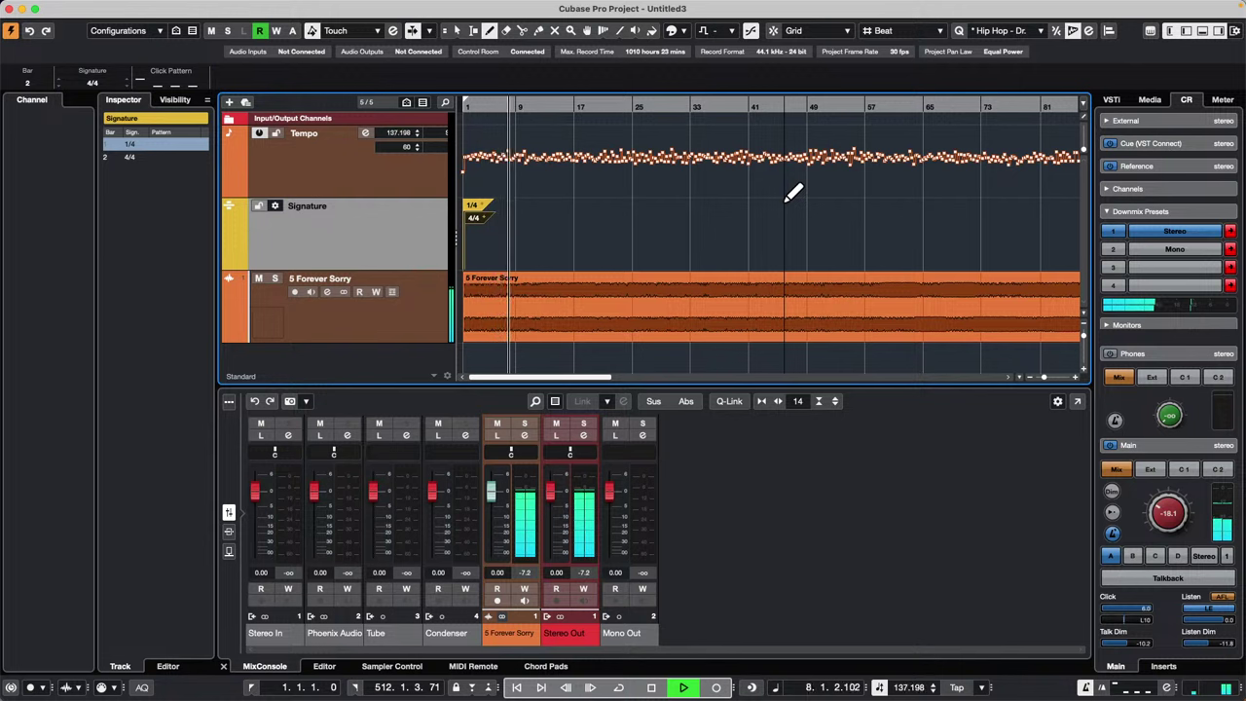
pyautogui.press('space')
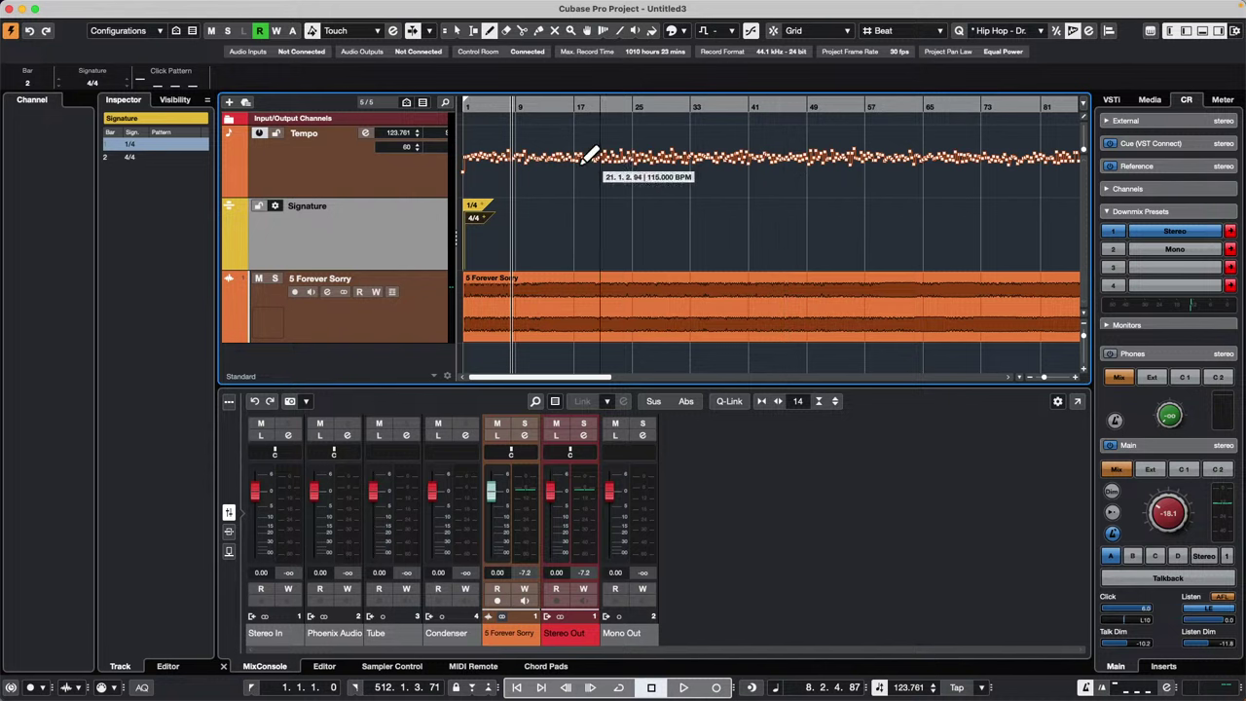
# Open the Dancefloor Tech House set in the Loops & Samples library and filter it by the Drum&Perc category.
pyautogui.click(489, 101)
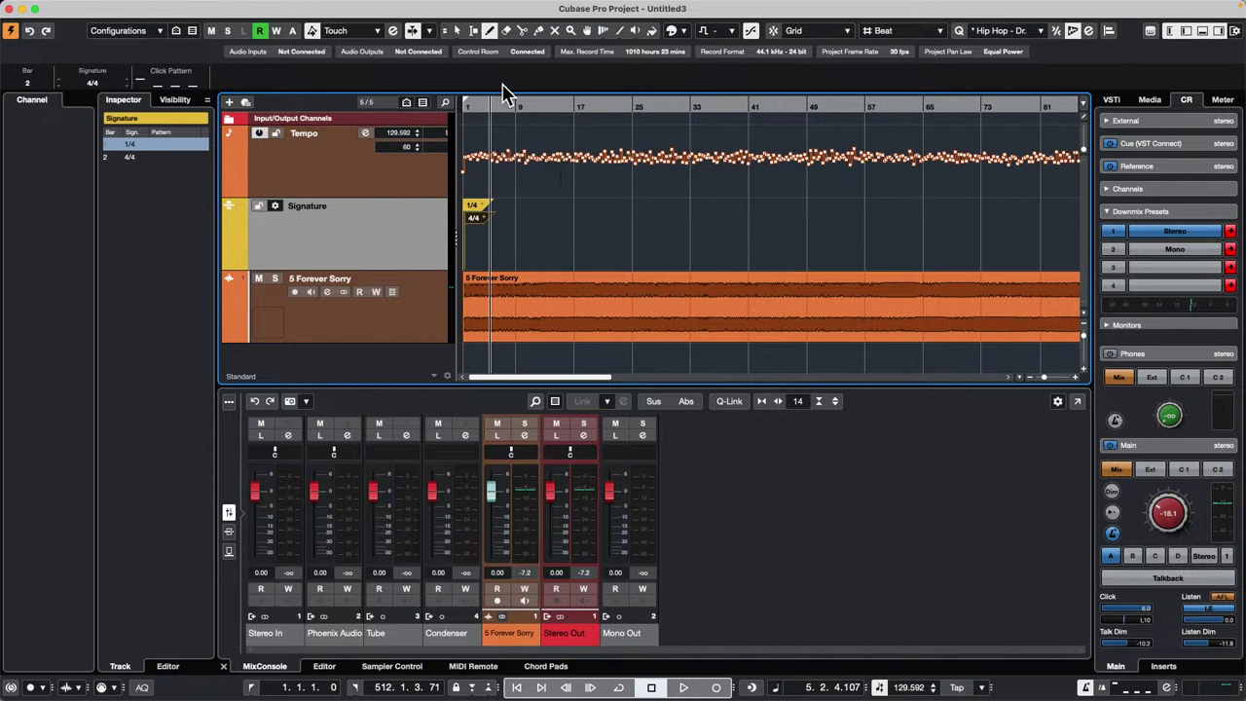
pyautogui.click(431, 314)
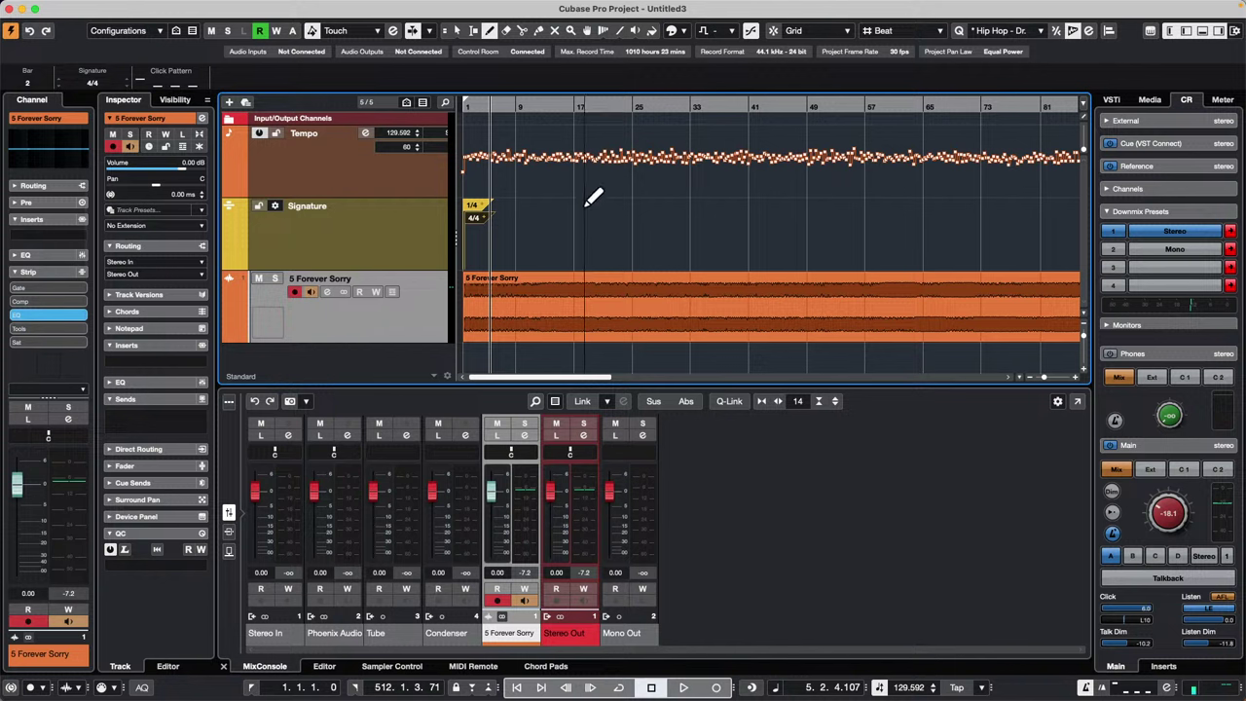
pyautogui.click(1135, 100)
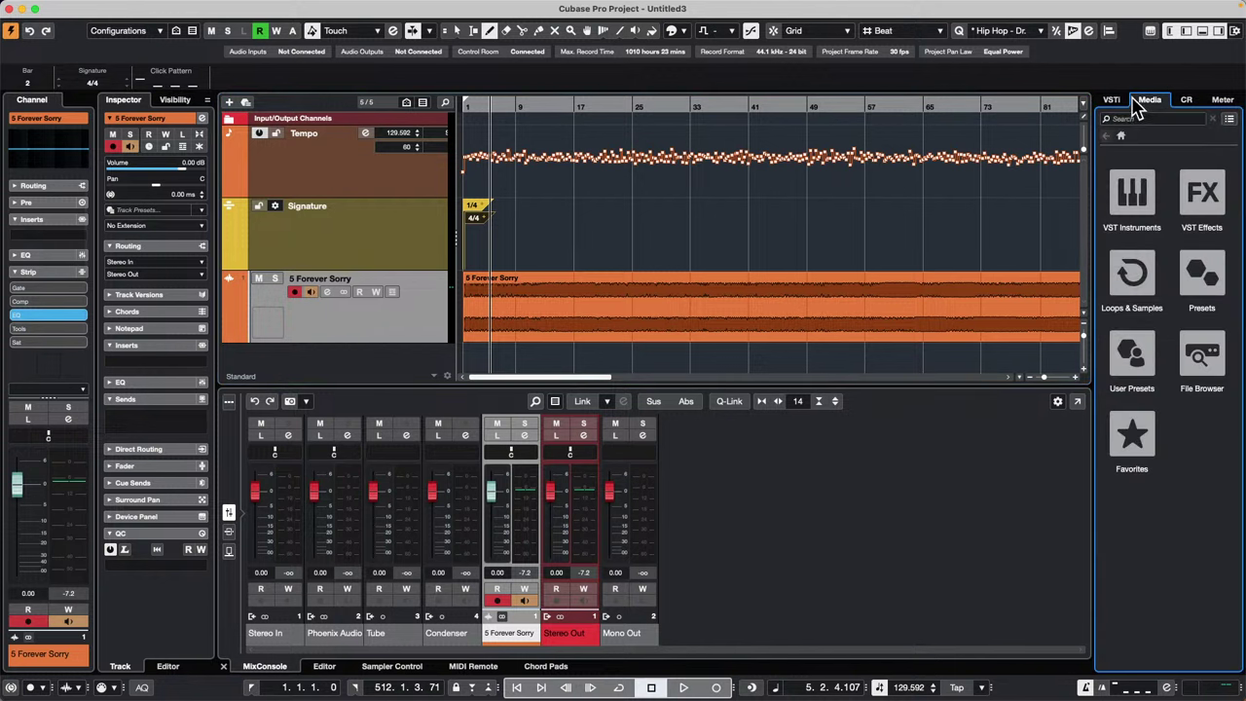
pyautogui.click(1134, 277)
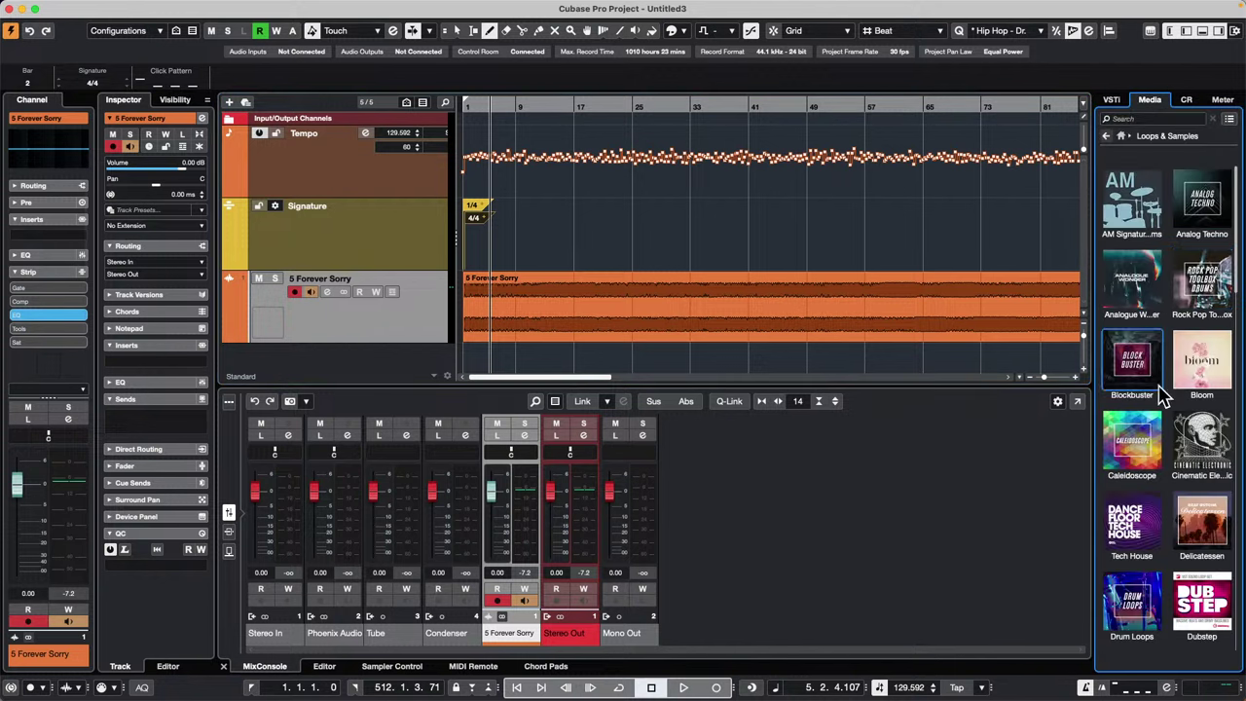
pyautogui.click(1158, 536)
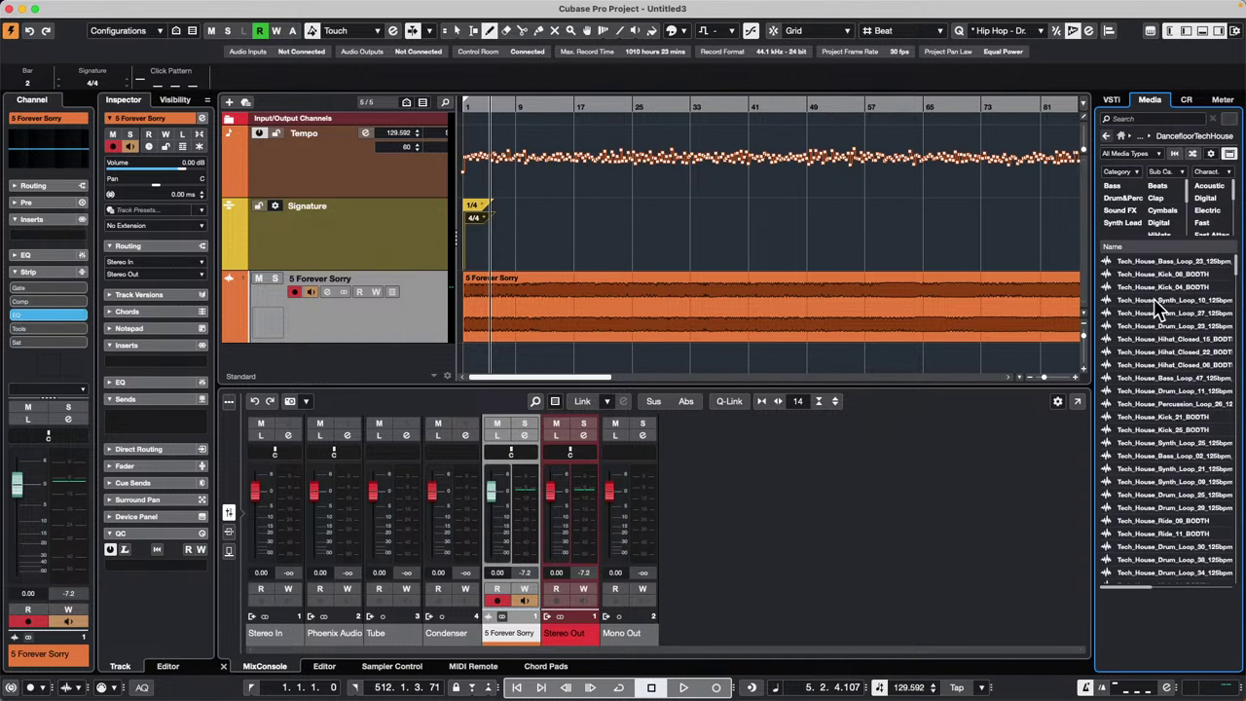
pyautogui.click(1180, 390)
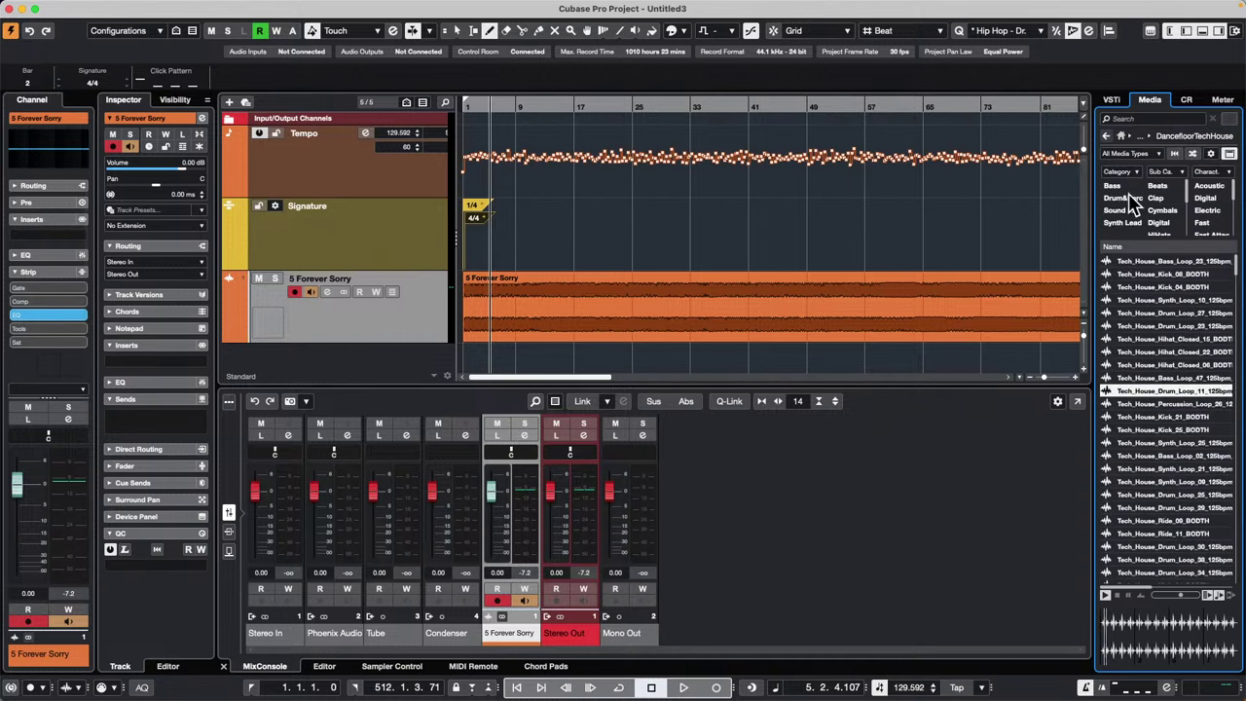
pyautogui.click(1133, 199)
# Preview several drum and percussion samples from the filtered Tech House results.
pyautogui.click(1157, 418)
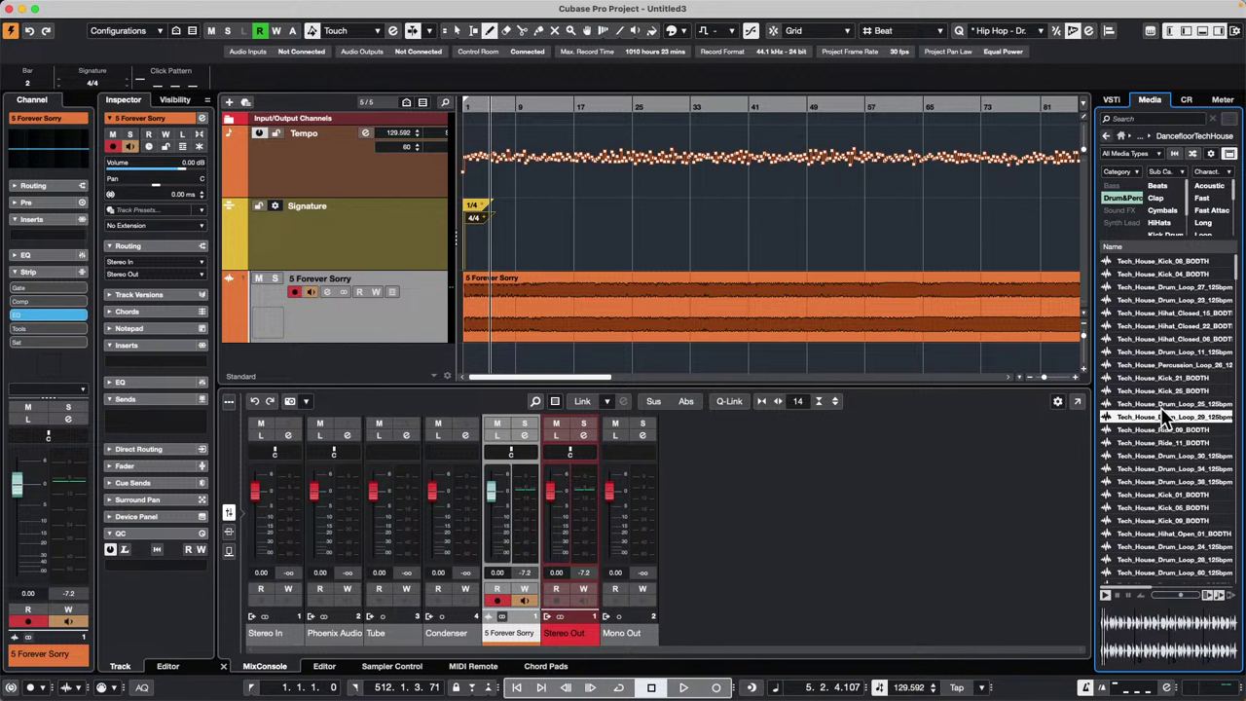
pyautogui.scroll(-2, 1159, 477)
pyautogui.click(1159, 472)
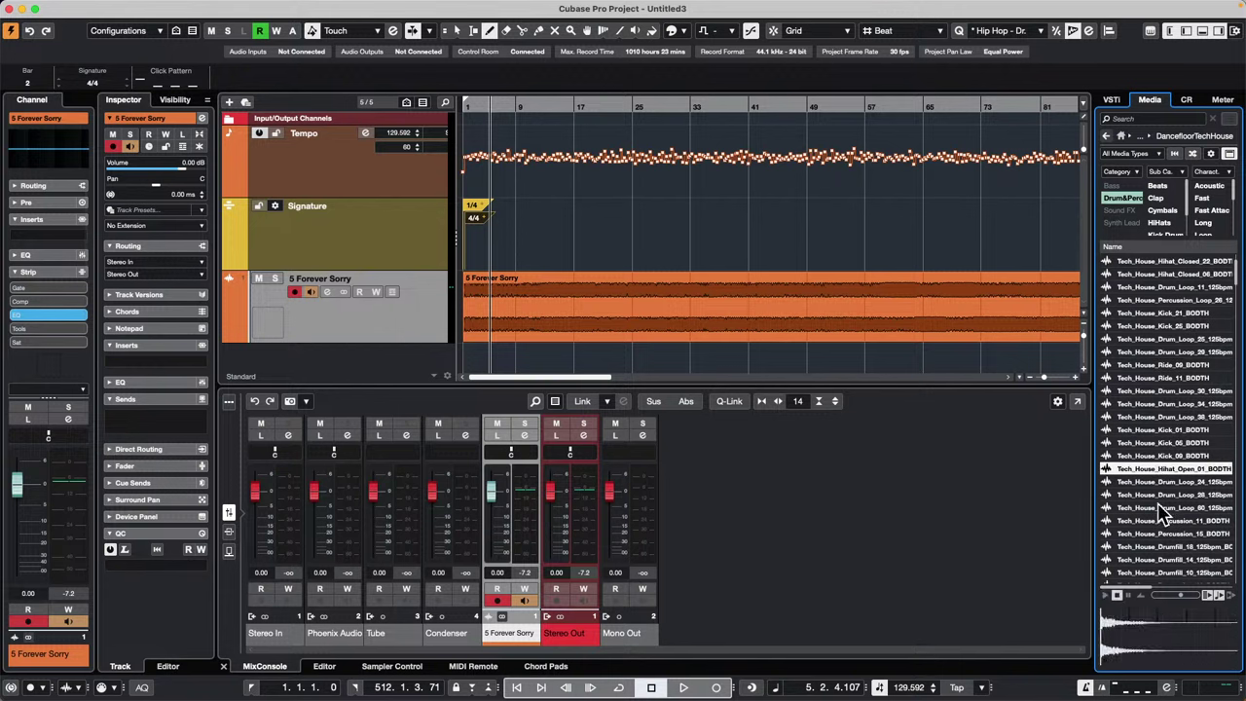
pyautogui.click(1159, 507)
pyautogui.scroll(-10, 1156, 441)
pyautogui.click(1153, 442)
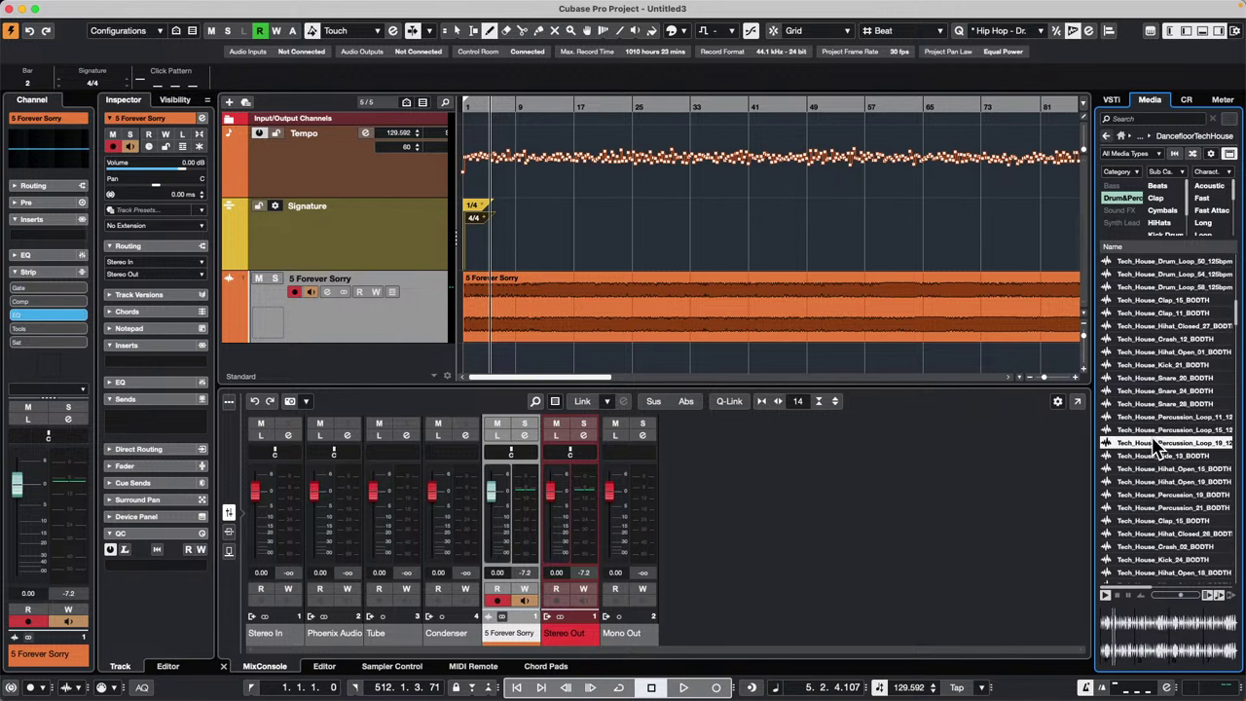
pyautogui.click(1153, 484)
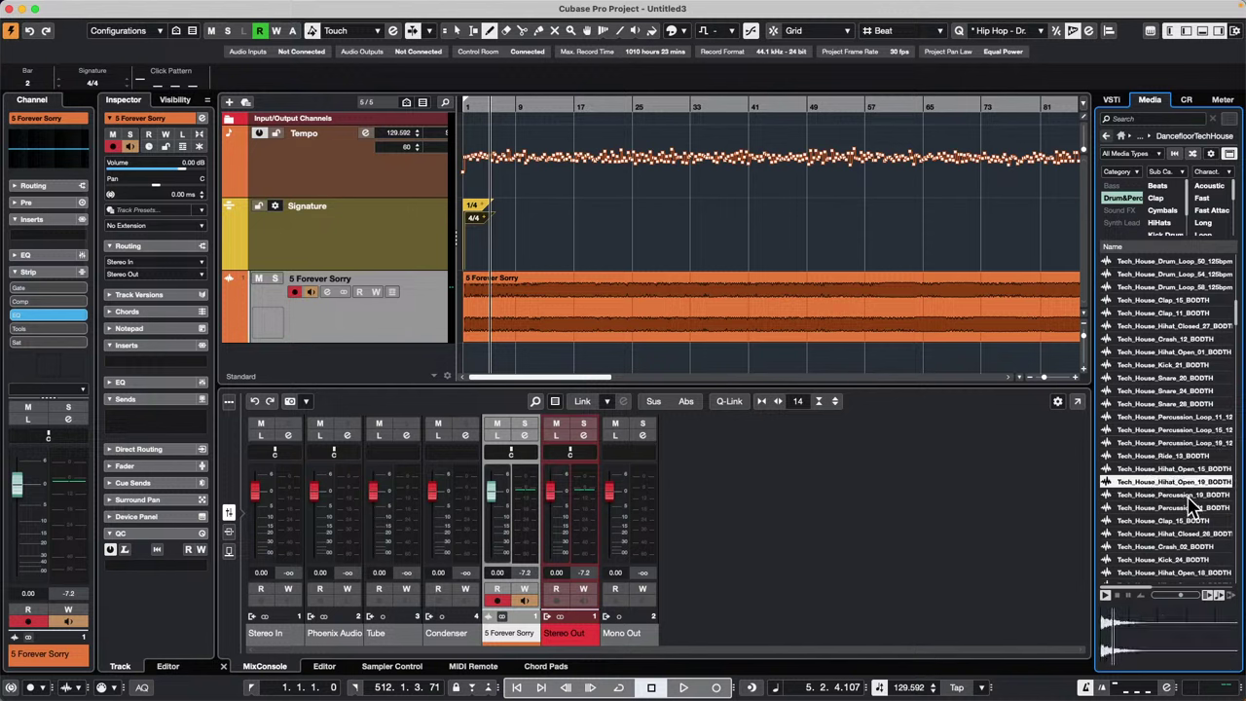
pyautogui.click(1189, 504)
pyautogui.scroll(-10, 1176, 495)
pyautogui.click(1169, 496)
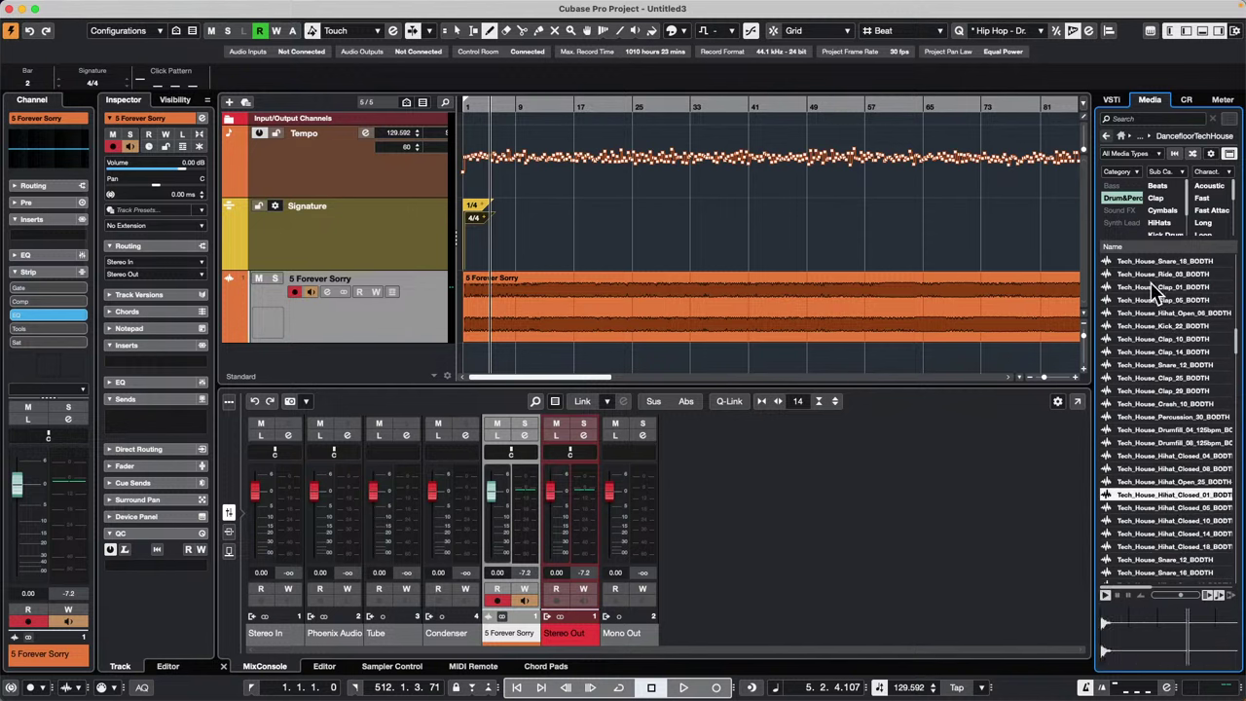
# Narrow the results to the Beats subcategory and preview drum loops through to Tech_House_Drum_Loop_50_125bpm.
pyautogui.click(1159, 186)
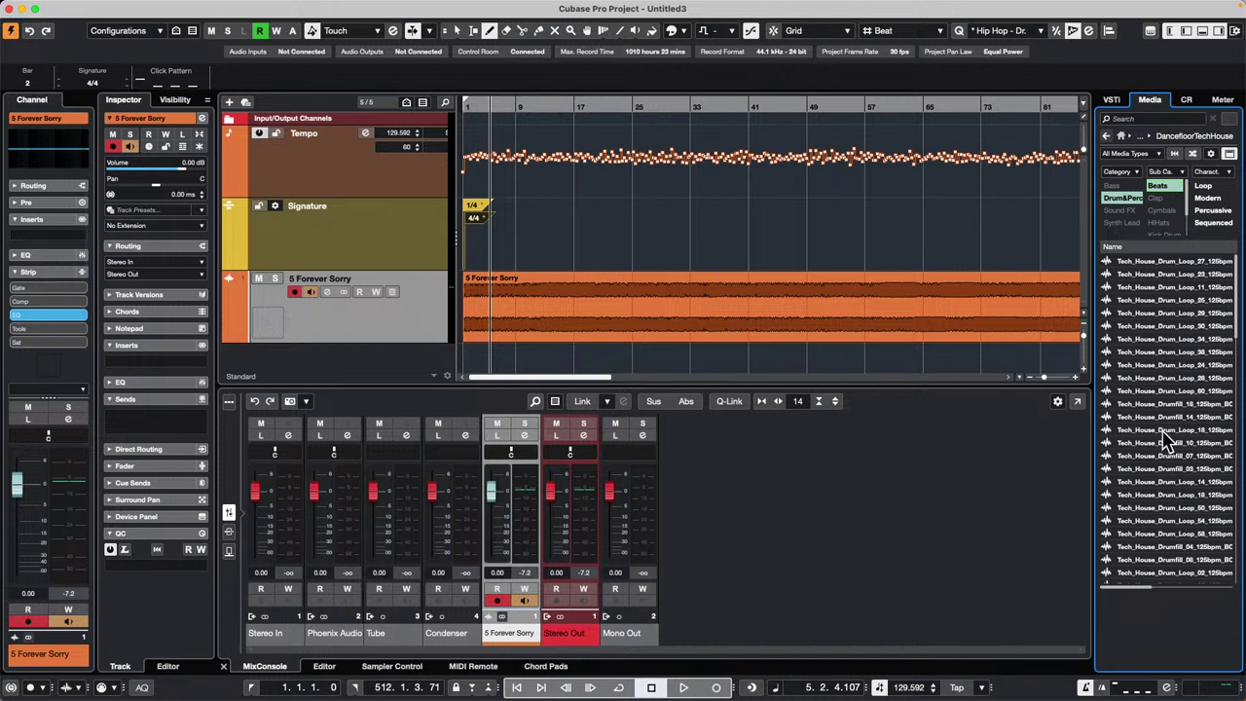
pyautogui.click(1163, 287)
pyautogui.click(1163, 352)
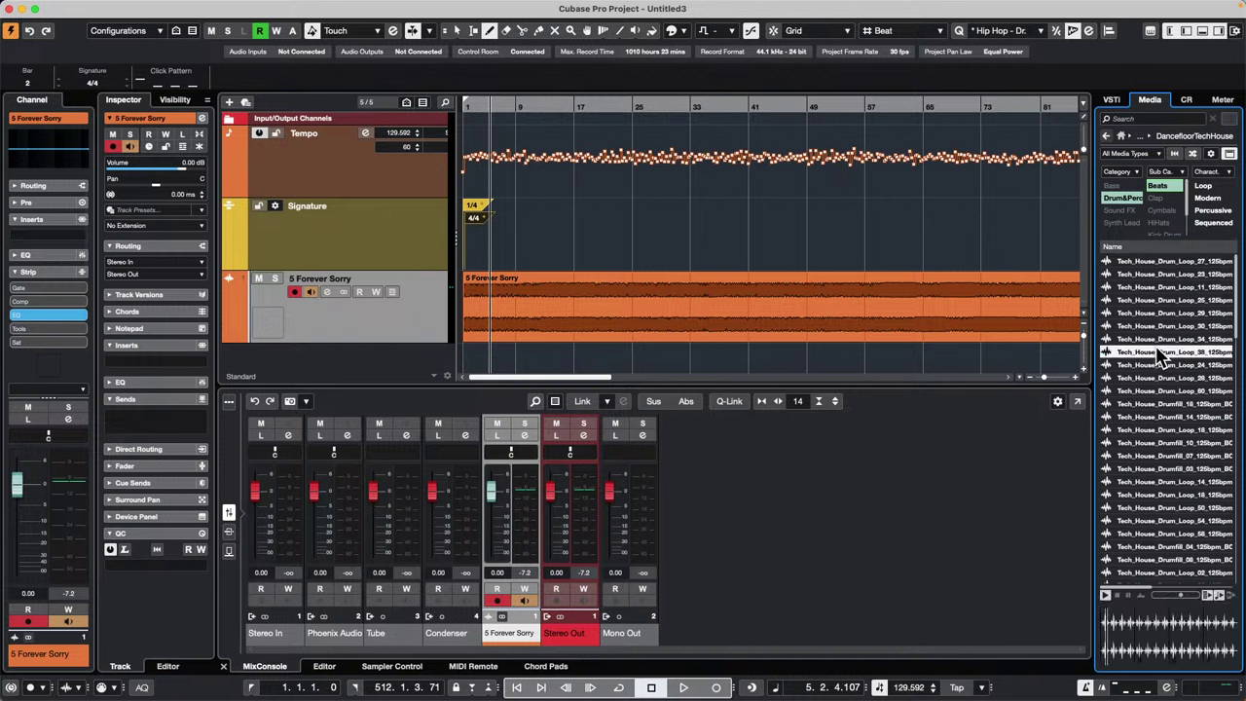
pyautogui.press('Down')
pyautogui.press('Down')
pyautogui.press('Down')
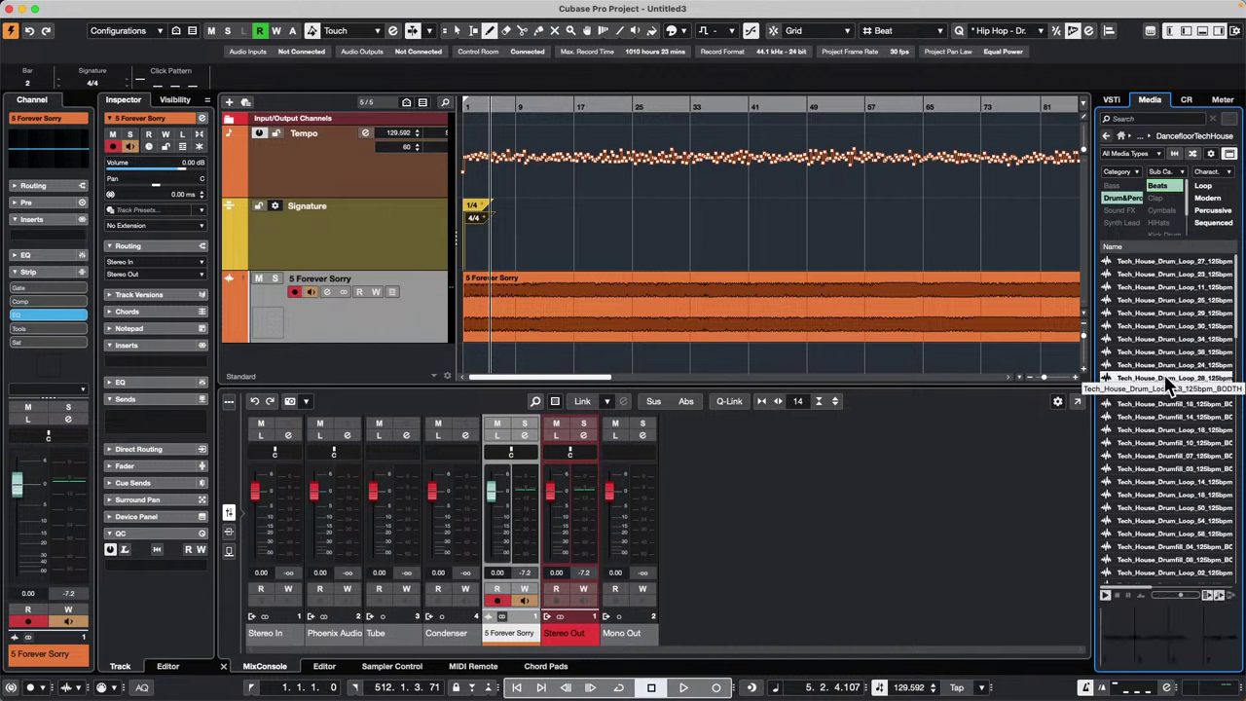
pyautogui.press('Down')
pyautogui.press('Down')
pyautogui.press('Down')
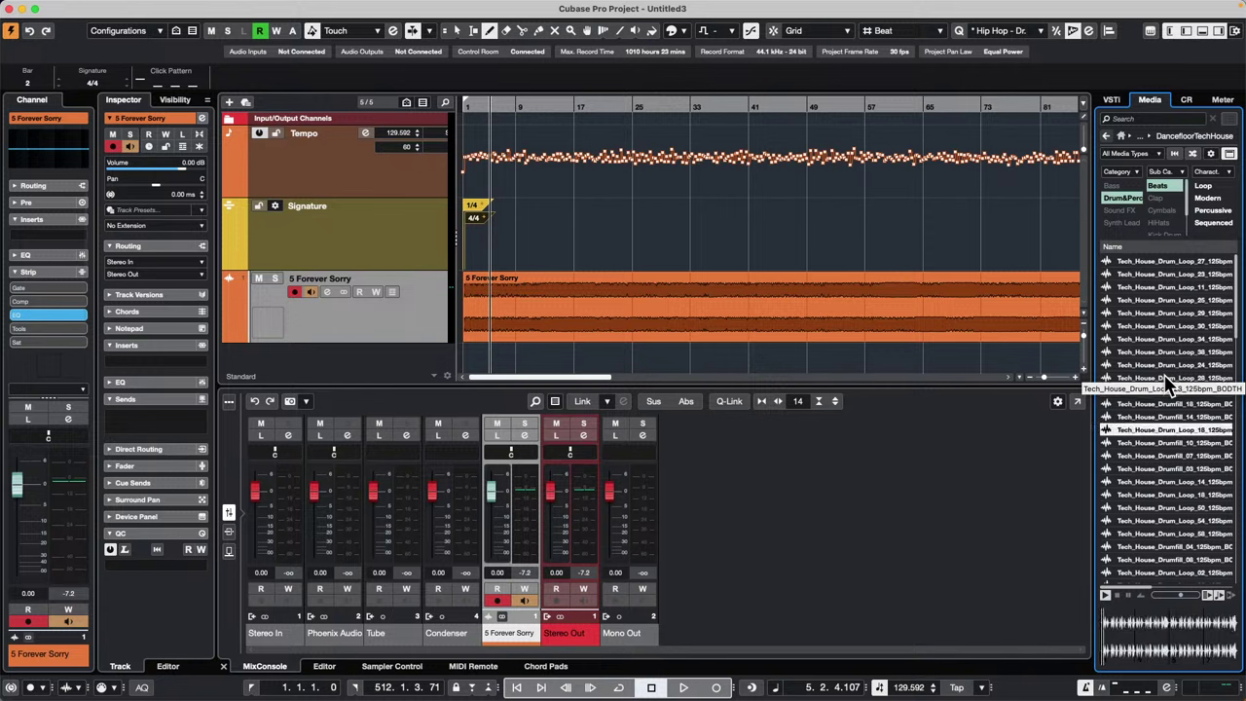
pyautogui.press('Down')
pyautogui.press('Down')
pyautogui.press('Down')
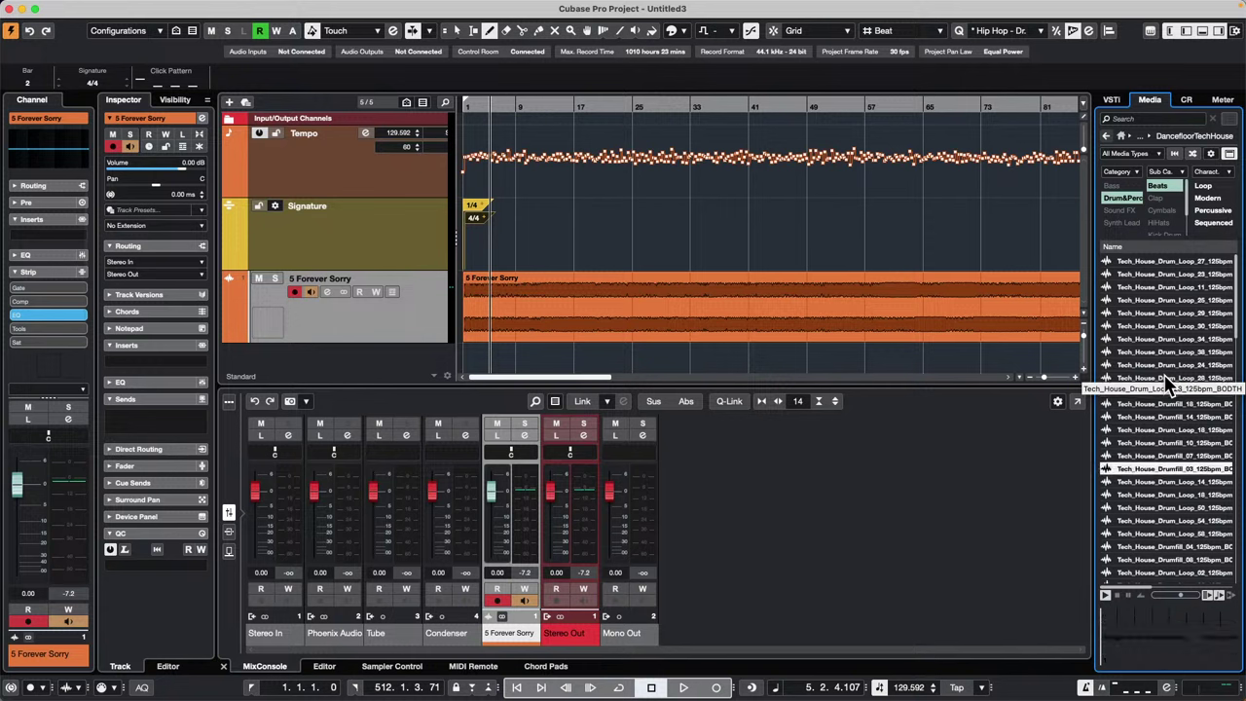
pyautogui.press('Down')
pyautogui.press('Down')
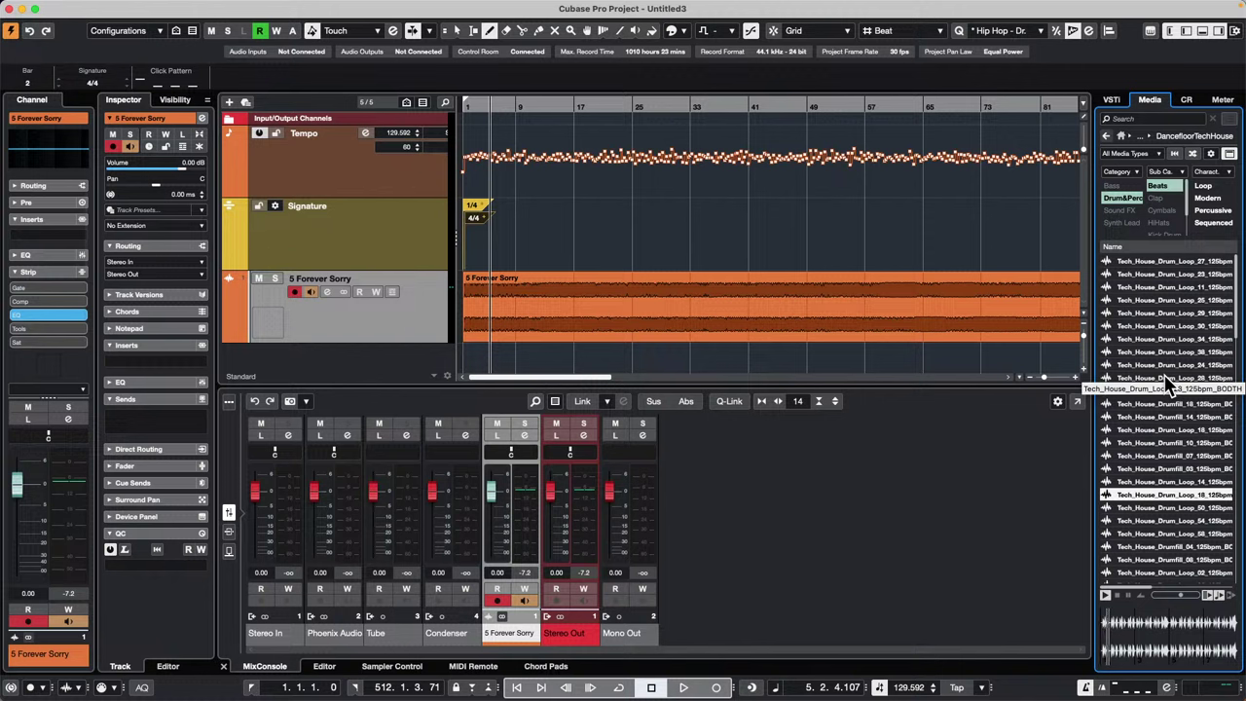
pyautogui.press('Down')
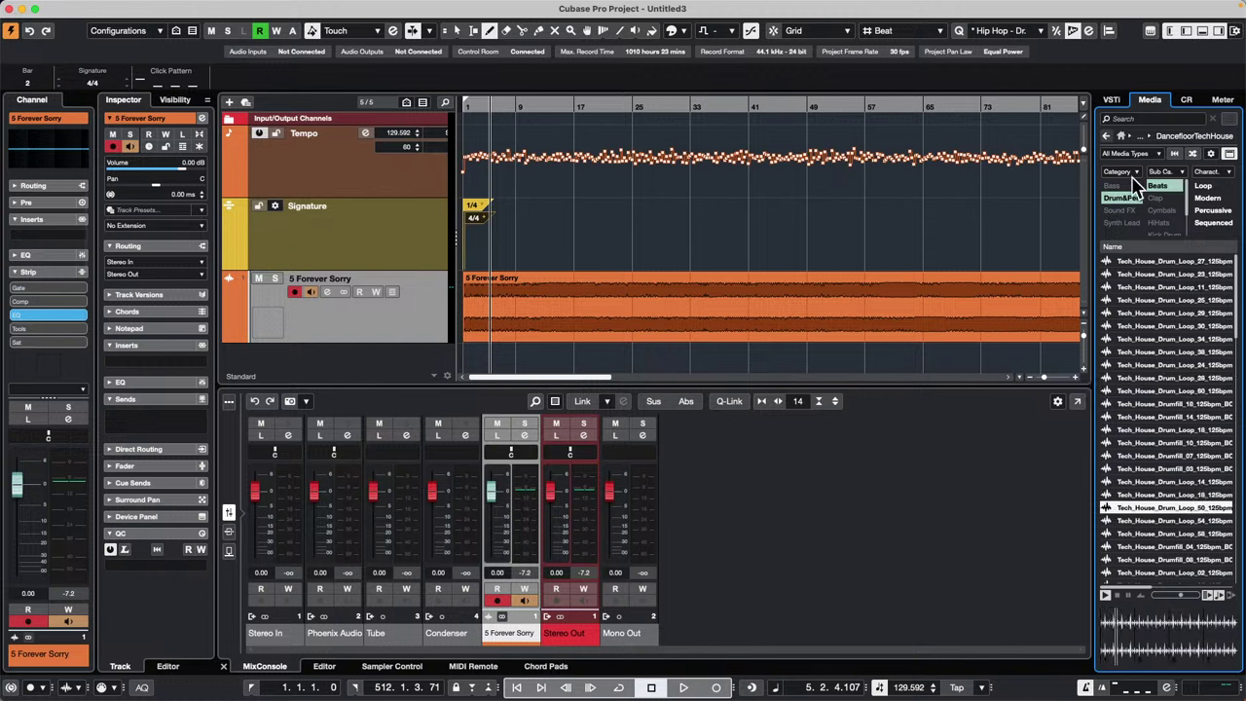
# Add Tech_House_Drum_Loop_50_125bpm_BODTH on a new track below the song and align its start to bar 2.
pyautogui.moveTo(1144, 516); pyautogui.dragTo(491, 350)
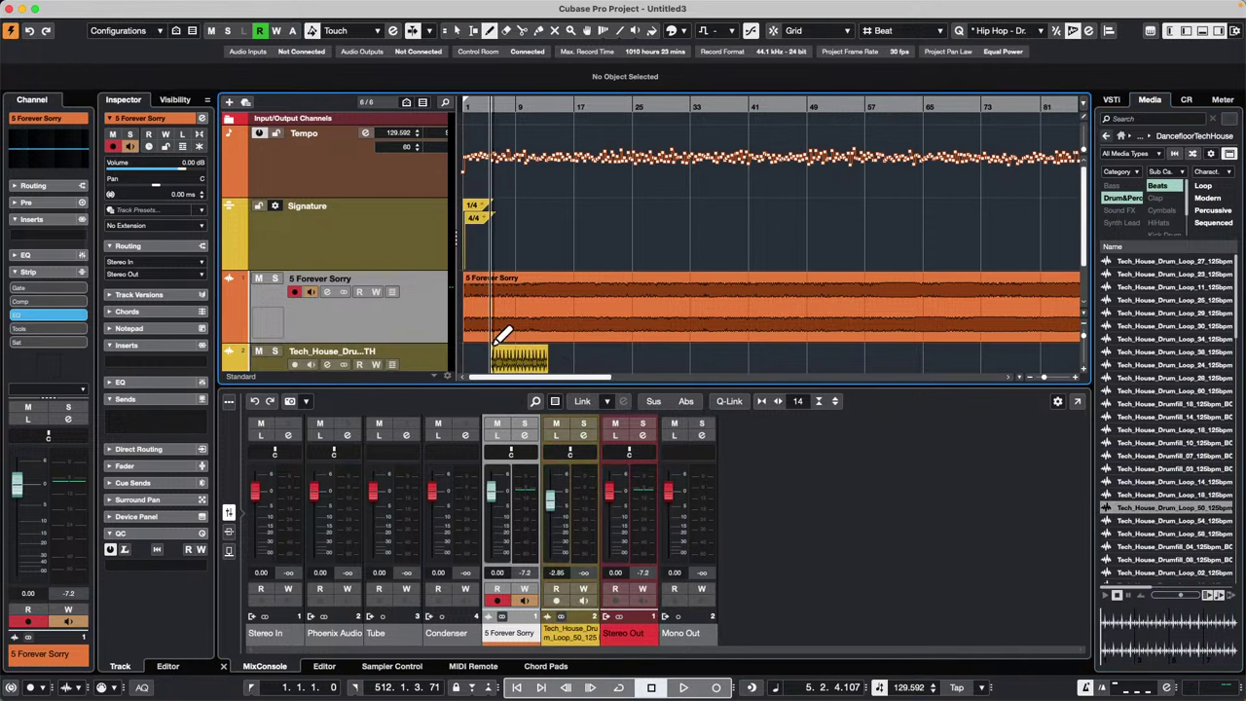
pyautogui.scroll(-2, 557, 254)
pyautogui.press('1')
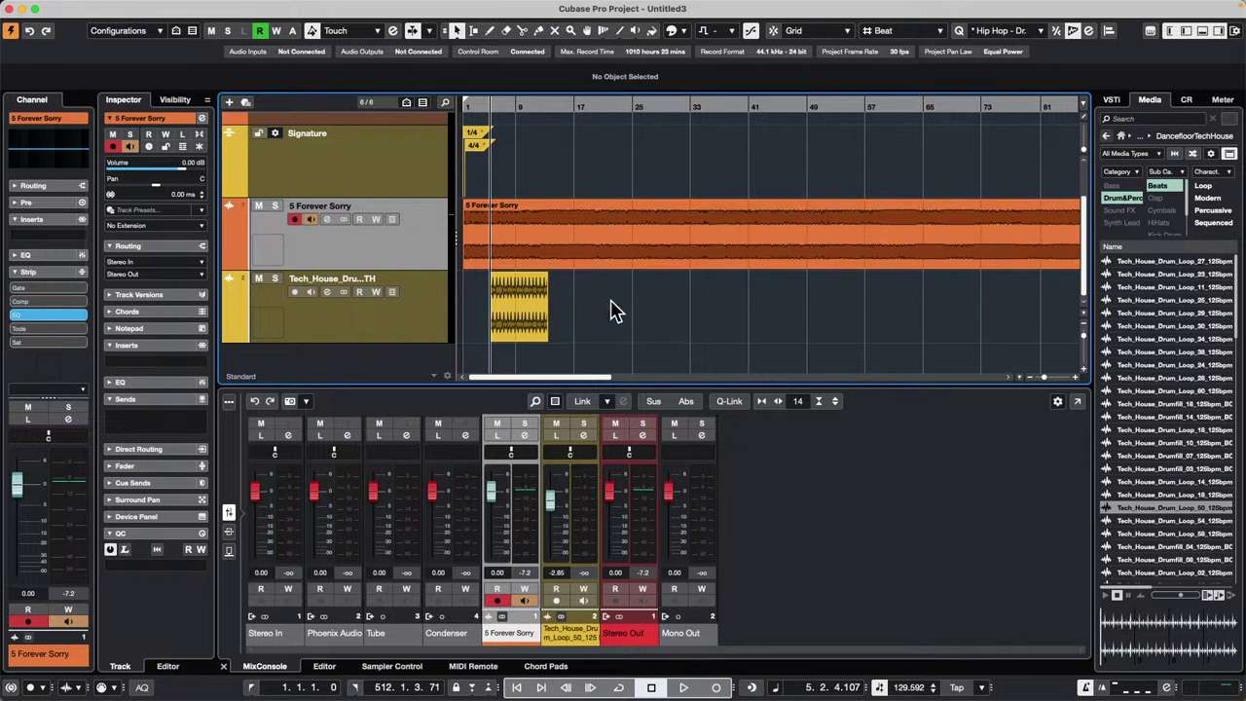
pyautogui.click(505, 107)
pyautogui.moveTo(505, 107); pyautogui.dragTo(397, 147)
pyautogui.moveTo(697, 321); pyautogui.dragTo(559, 319)
pyautogui.click(621, 263)
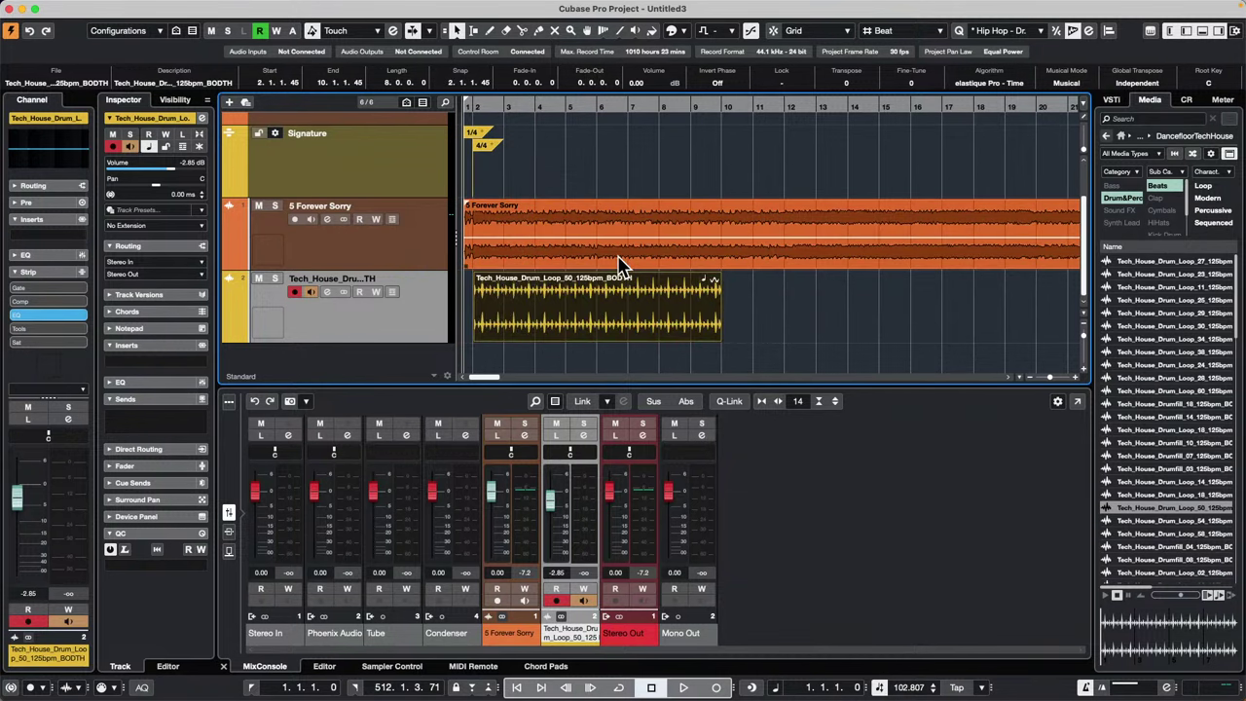
pyautogui.moveTo(641, 276); pyautogui.dragTo(576, 305)
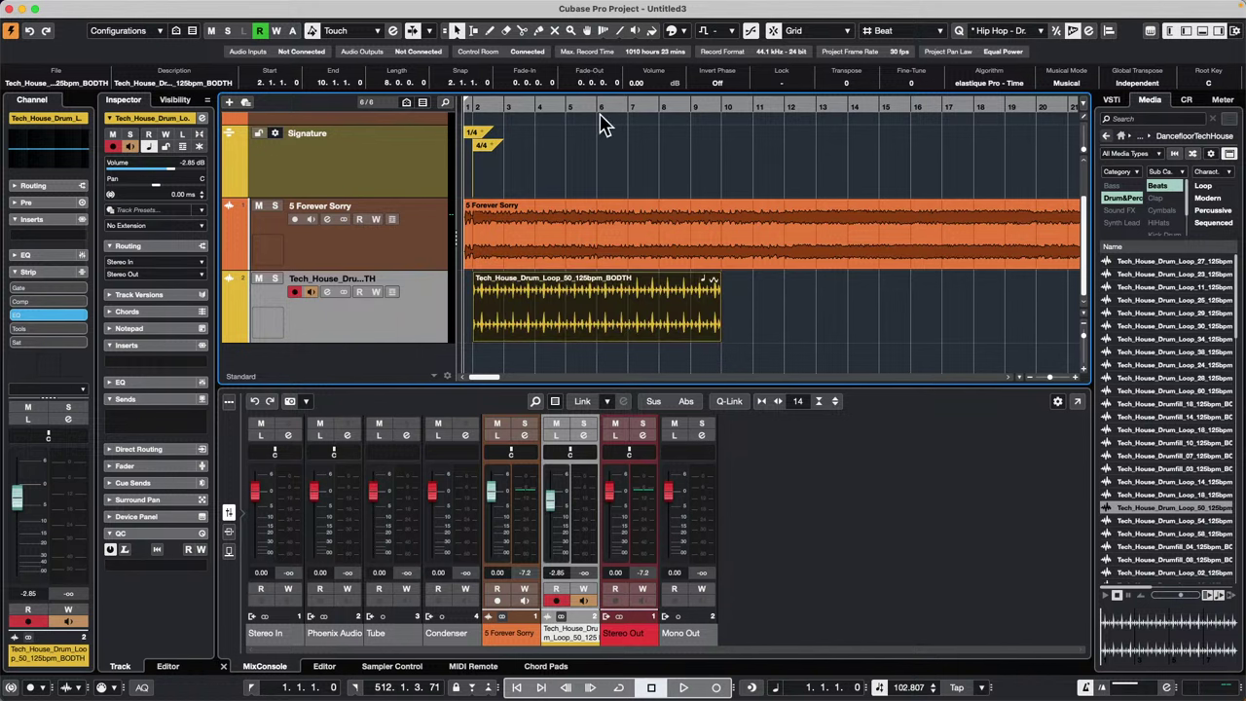
# During playback, repeat the drum loop three more times from bar 10 and raise its channel volume to 6.02 dB.
pyautogui.moveTo(526, 105); pyautogui.dragTo(528, 58)
pyautogui.press('space')
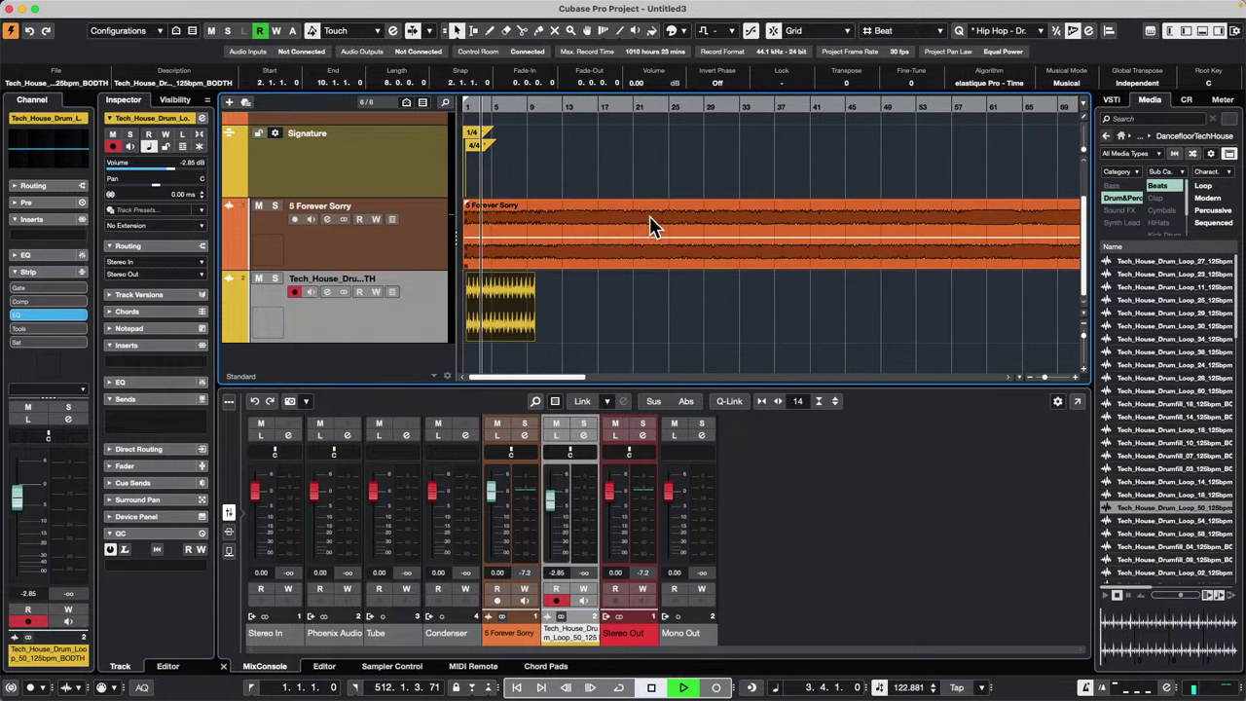
pyautogui.moveTo(529, 312); pyautogui.dragTo(745, 316)
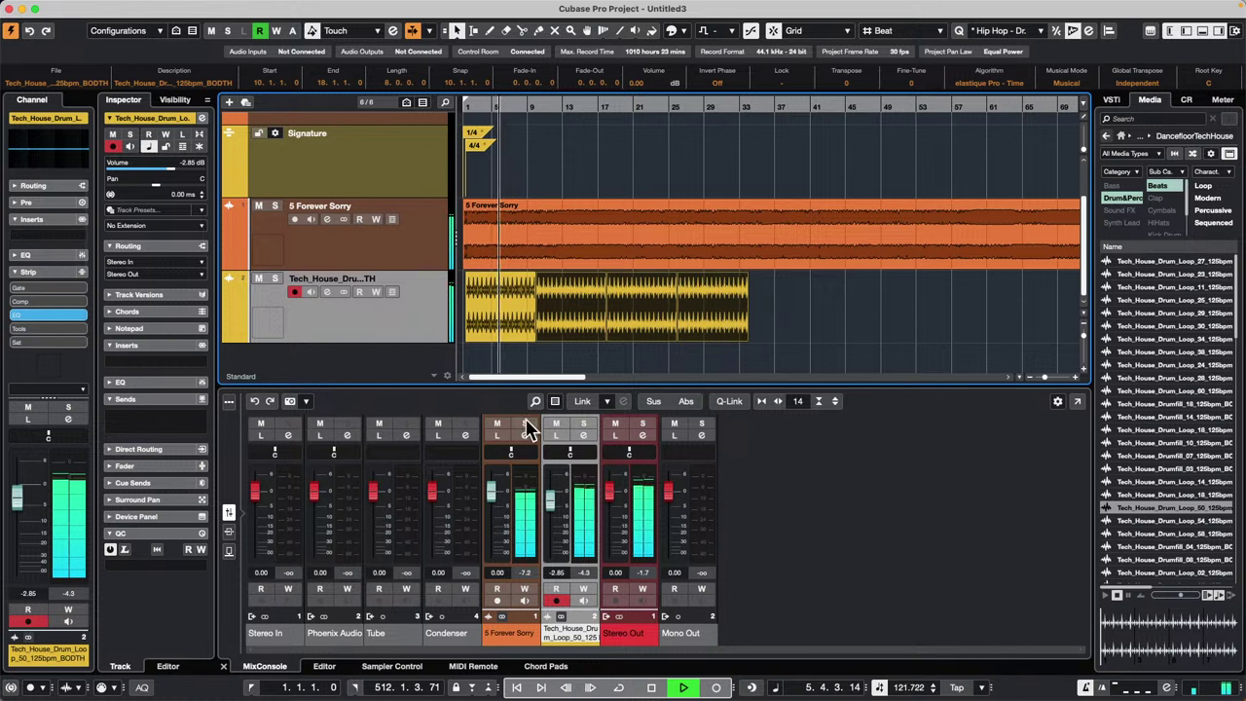
pyautogui.moveTo(550, 499); pyautogui.dragTo(553, 473)
pyautogui.scroll(1, 534, 210)
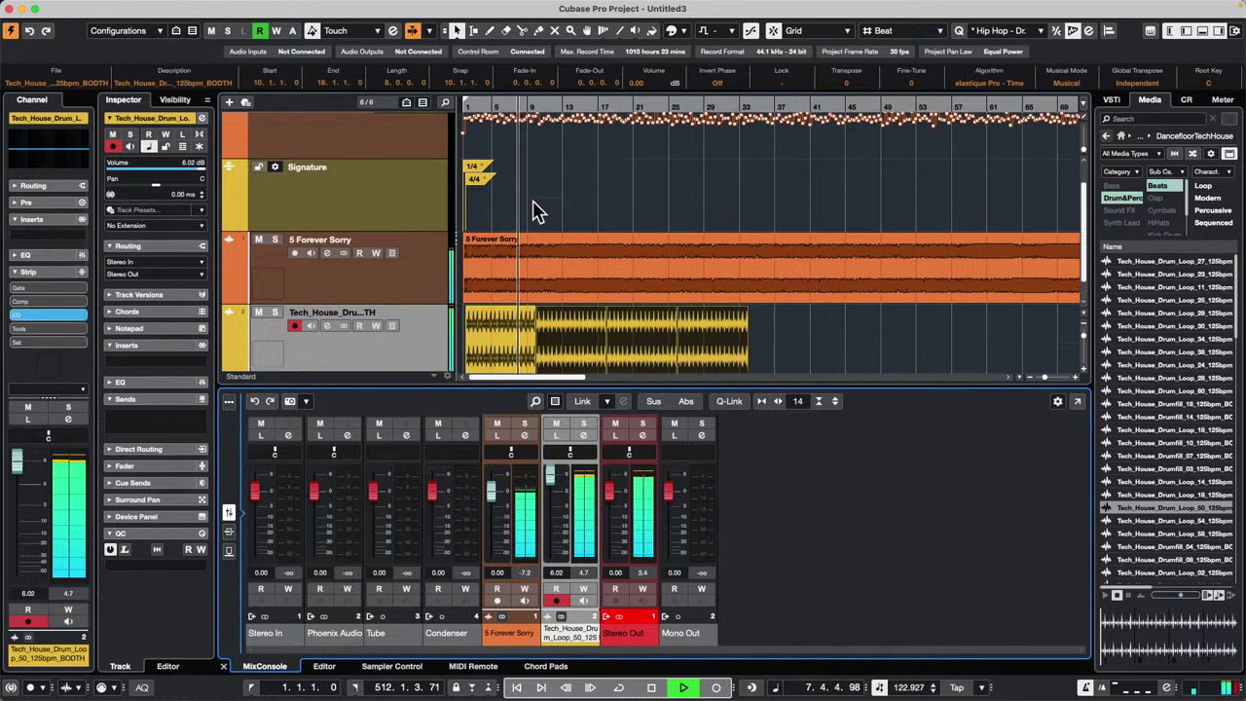
# Listen to the drum loop following the song's changing tempo and stop playback at about bar 16.
pyautogui.scroll(1, 545, 190)
pyautogui.scroll(-2, 659, 240)
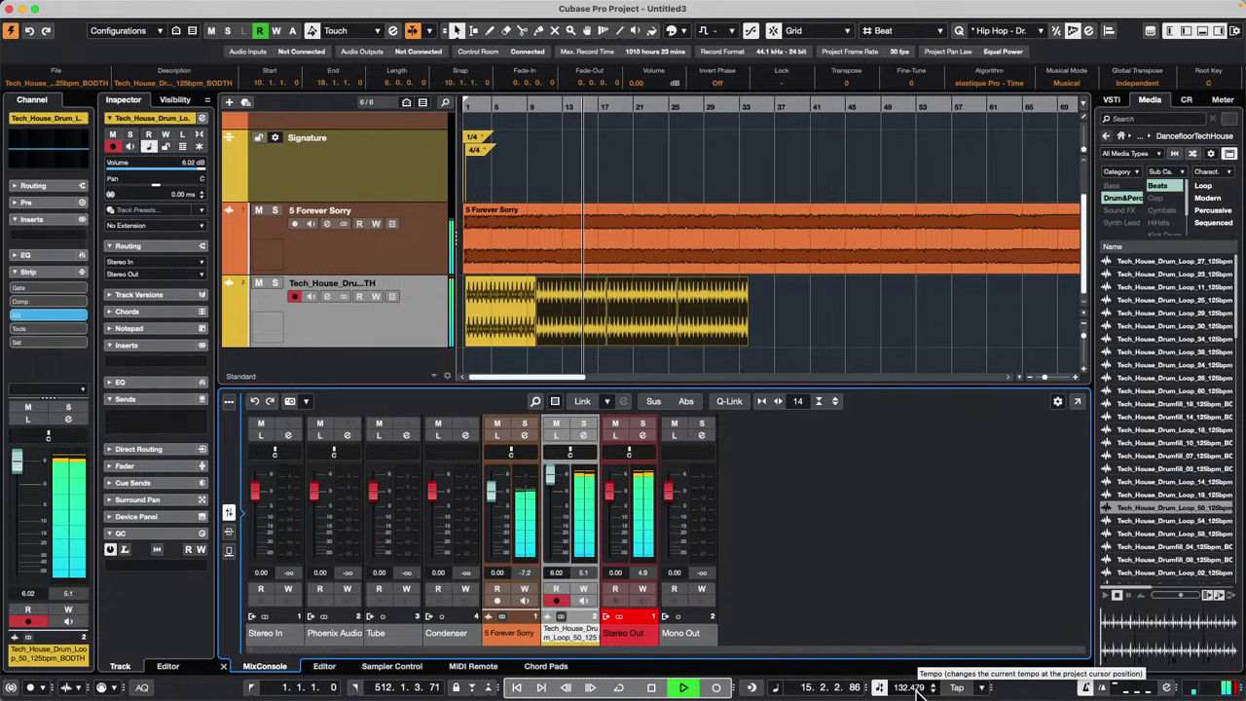
pyautogui.click(658, 295)
pyautogui.press('space')
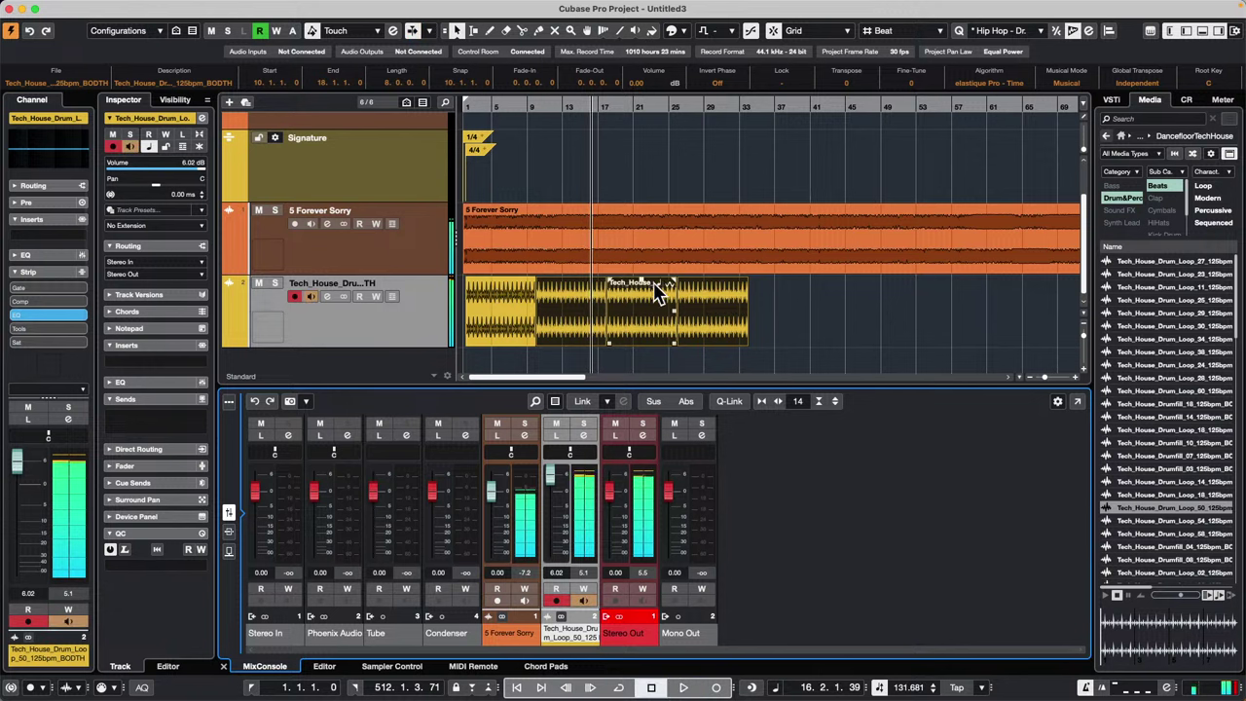
# Set the 5 Forever Sorry event's definition from the tempo, saved in the project only, with all tracks set to musical time base.
pyautogui.click(753, 232)
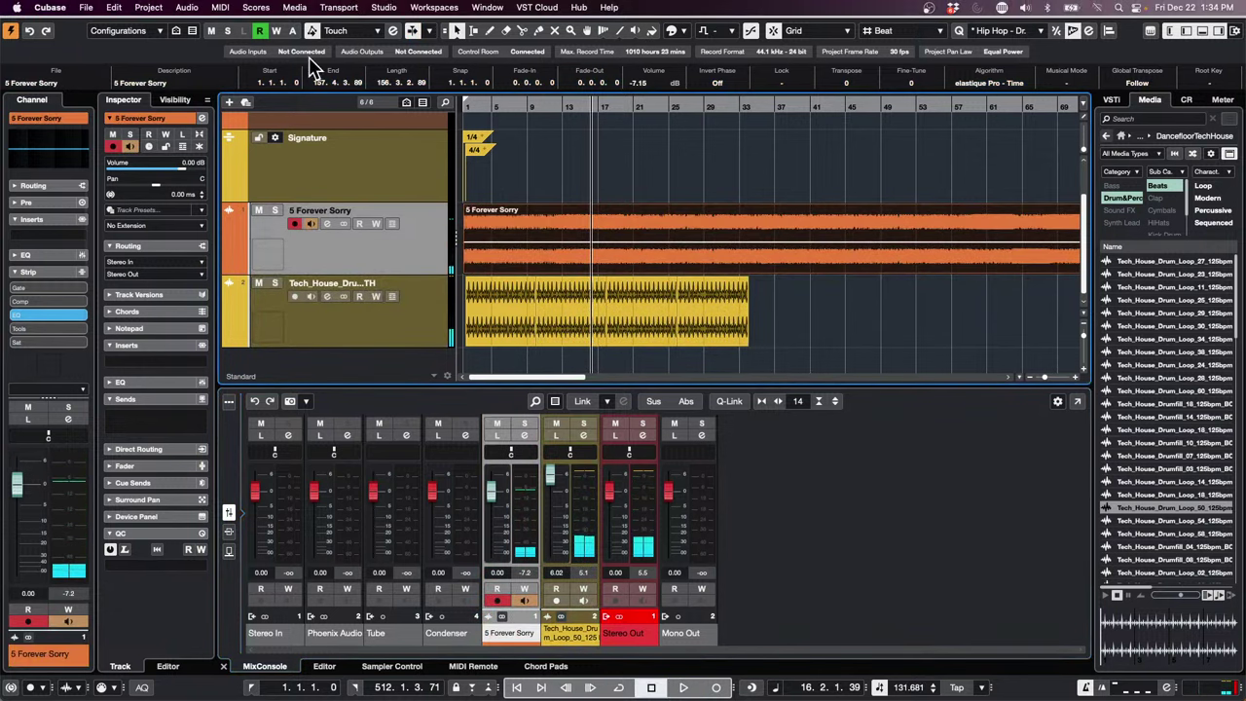
pyautogui.moveTo(484, 88); pyautogui.dragTo(503, 104)
pyautogui.scroll(2, 555, 177)
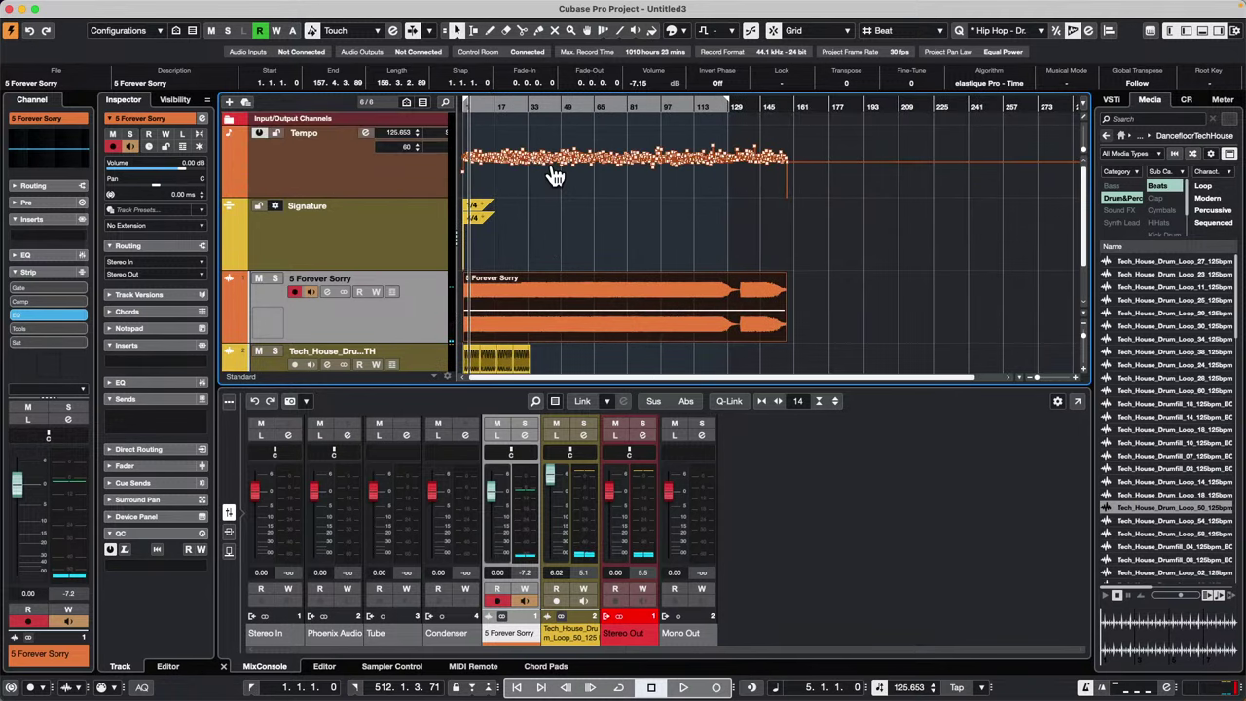
pyautogui.moveTo(378, 195); pyautogui.dragTo(379, 223)
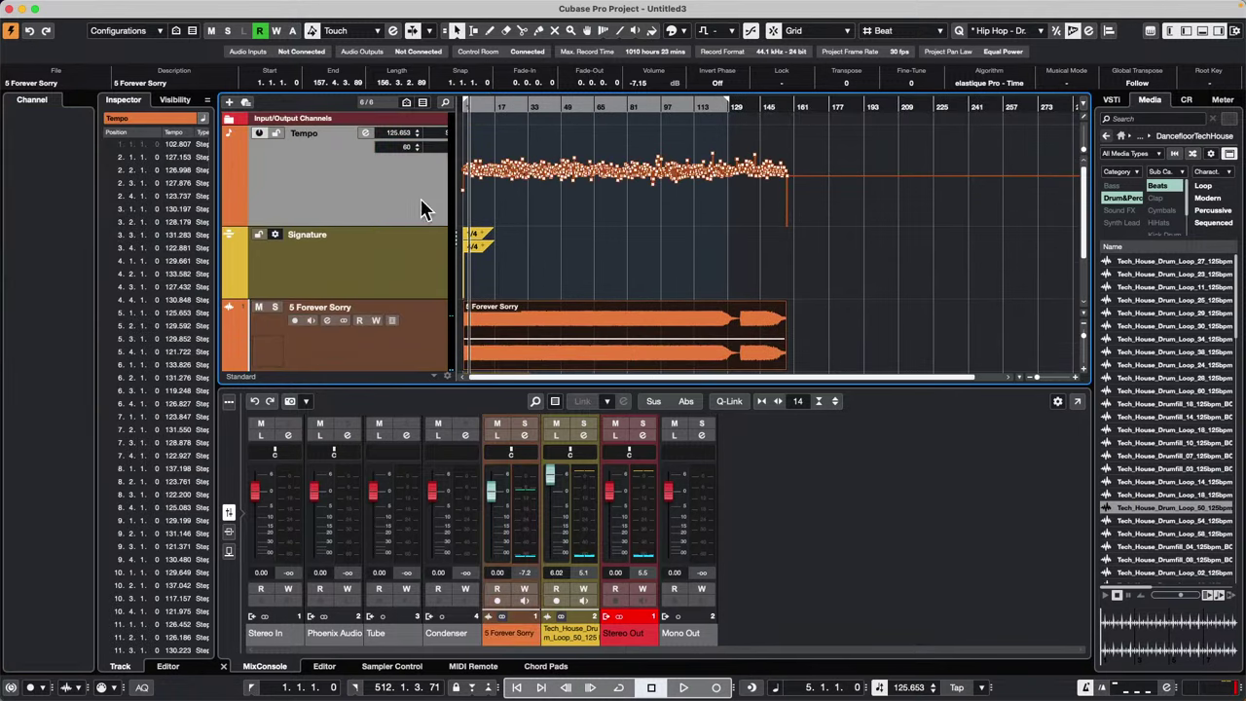
pyautogui.click(185, 8)
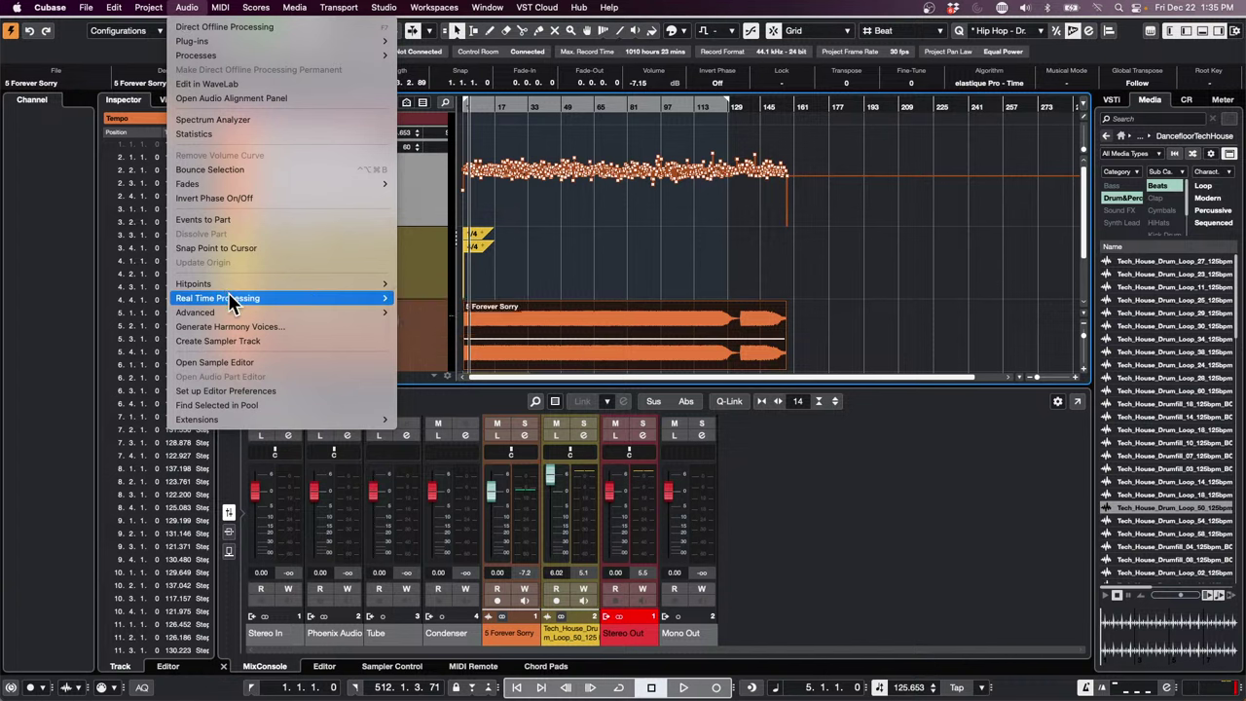
pyautogui.moveTo(228, 310)
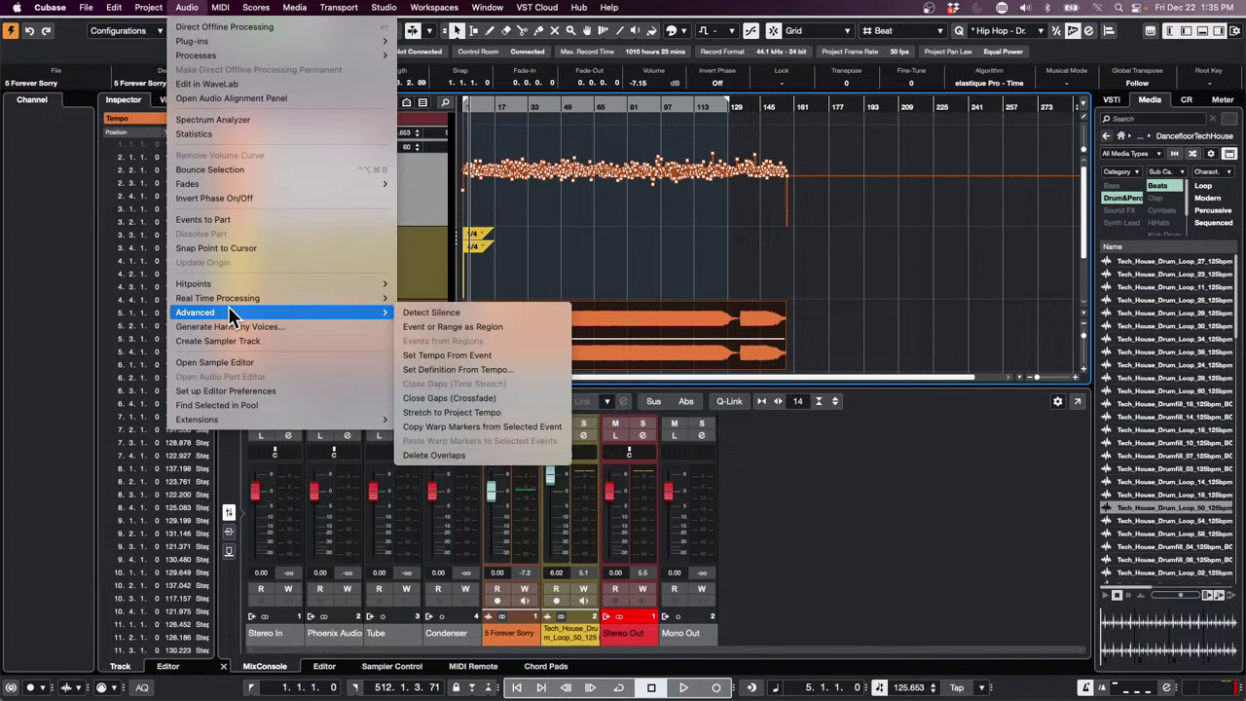
pyautogui.click(523, 371)
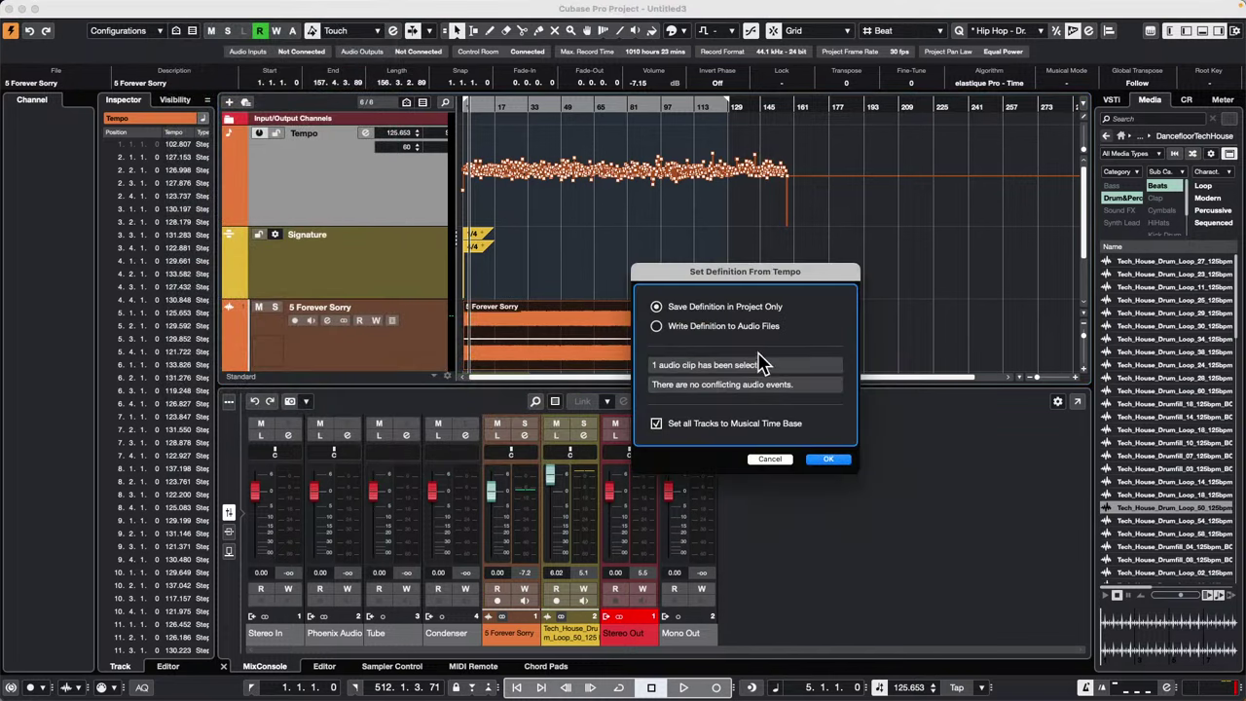
pyautogui.click(829, 463)
# Play the project from bar 15 and switch from the tempo track to a fixed tempo of 126 BPM.
pyautogui.click(490, 104)
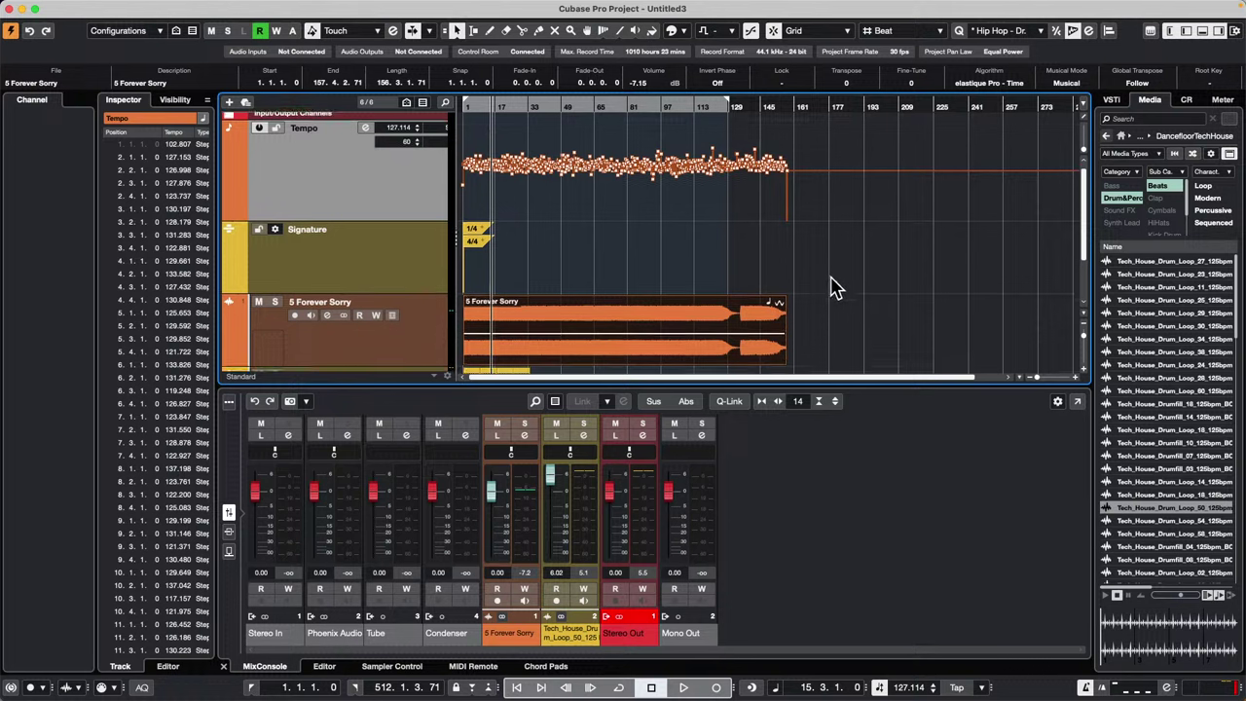
pyautogui.scroll(-2, 827, 284)
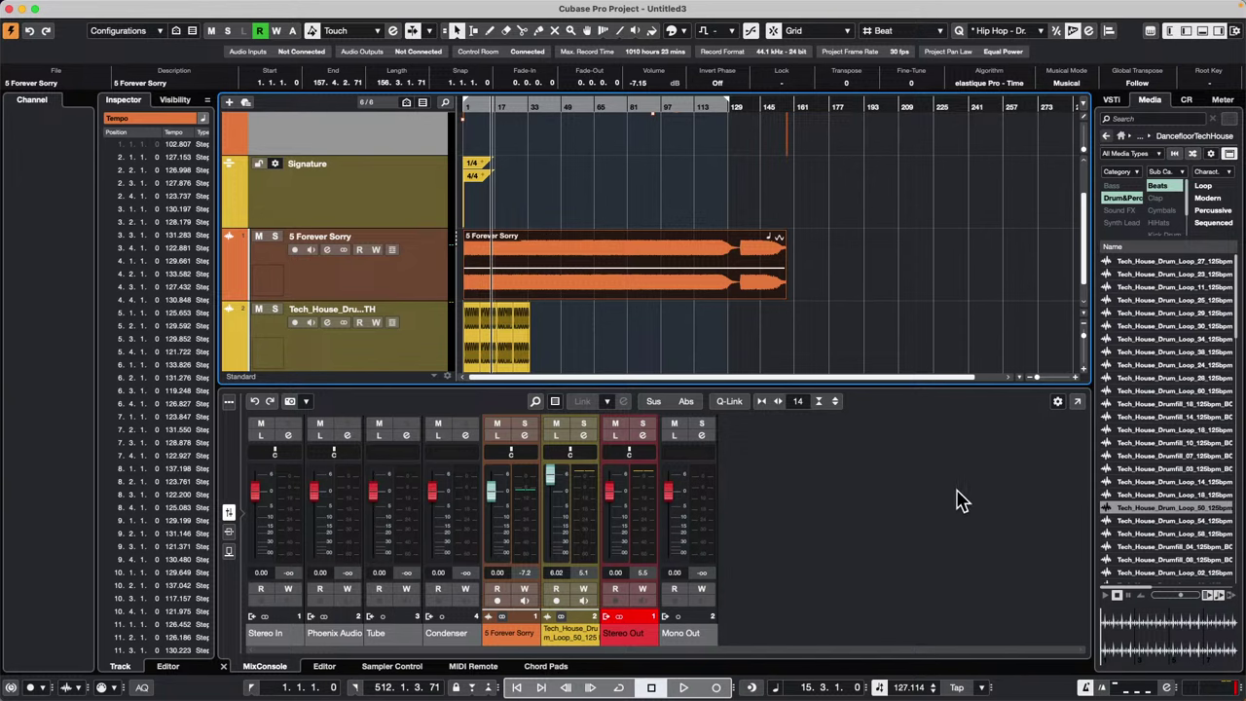
pyautogui.press('space')
pyautogui.scroll(2, 612, 306)
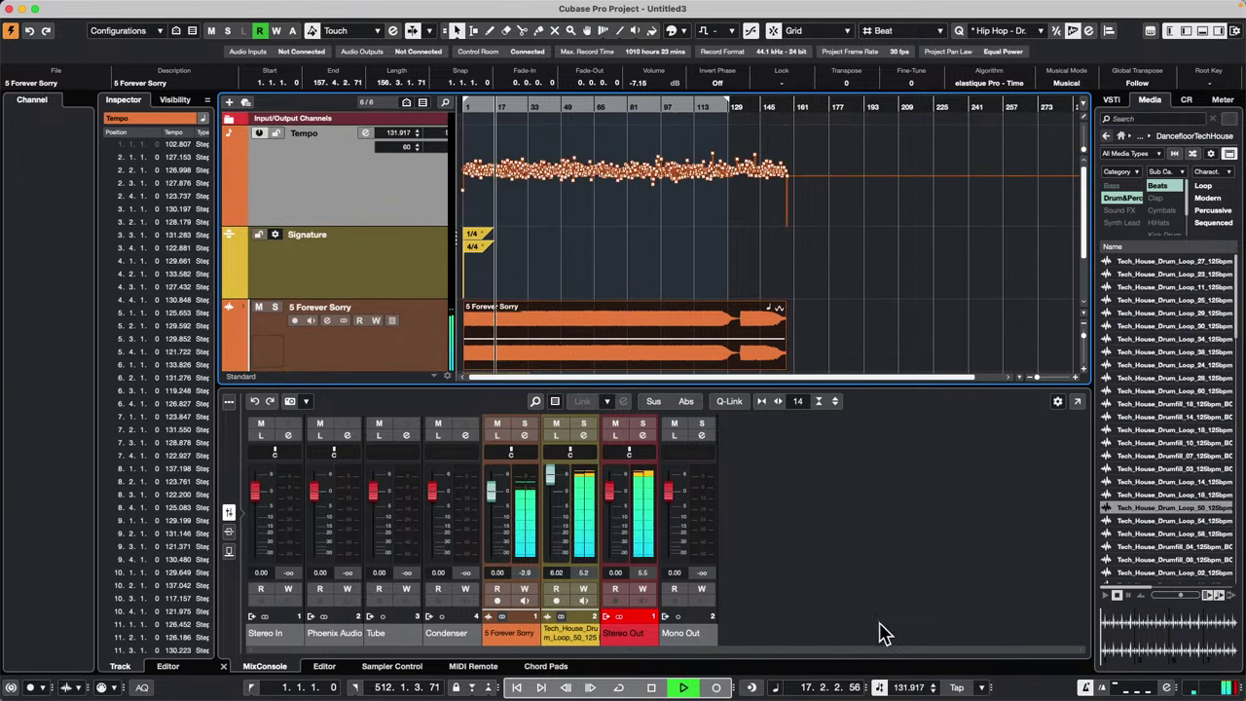
pyautogui.click(879, 687)
pyautogui.doubleClick(911, 688)
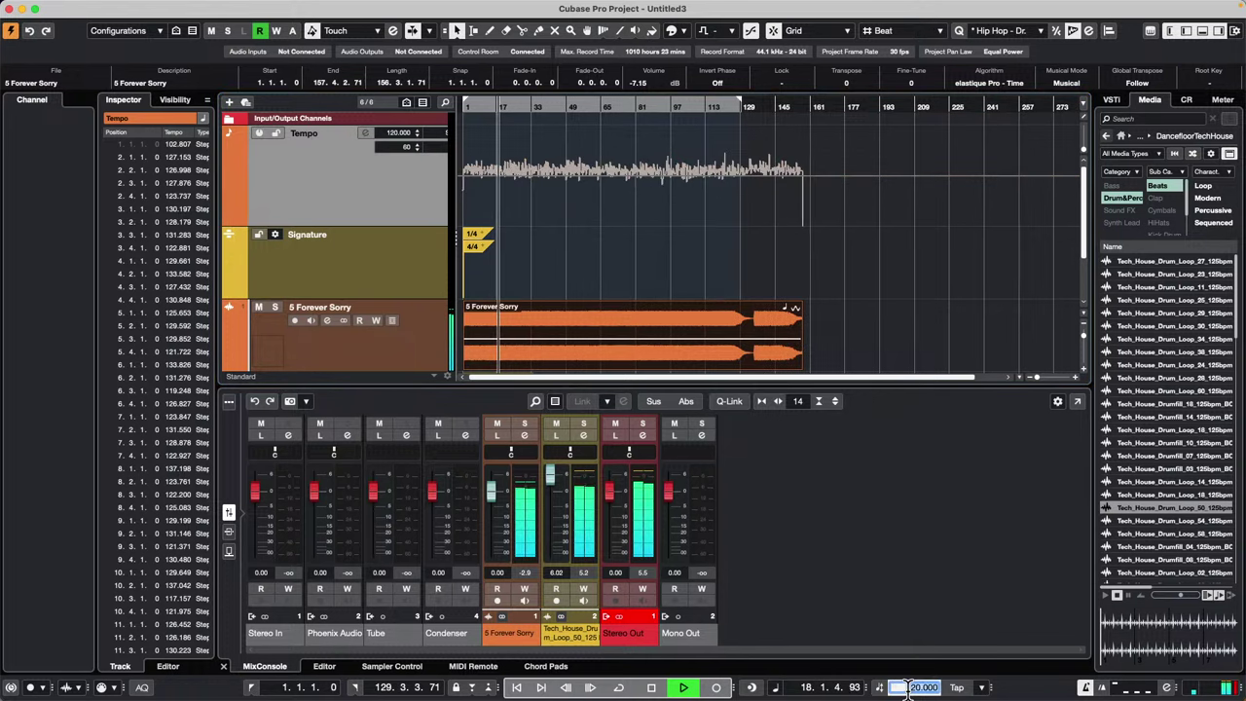
pyautogui.write('126')
pyautogui.press('Return')
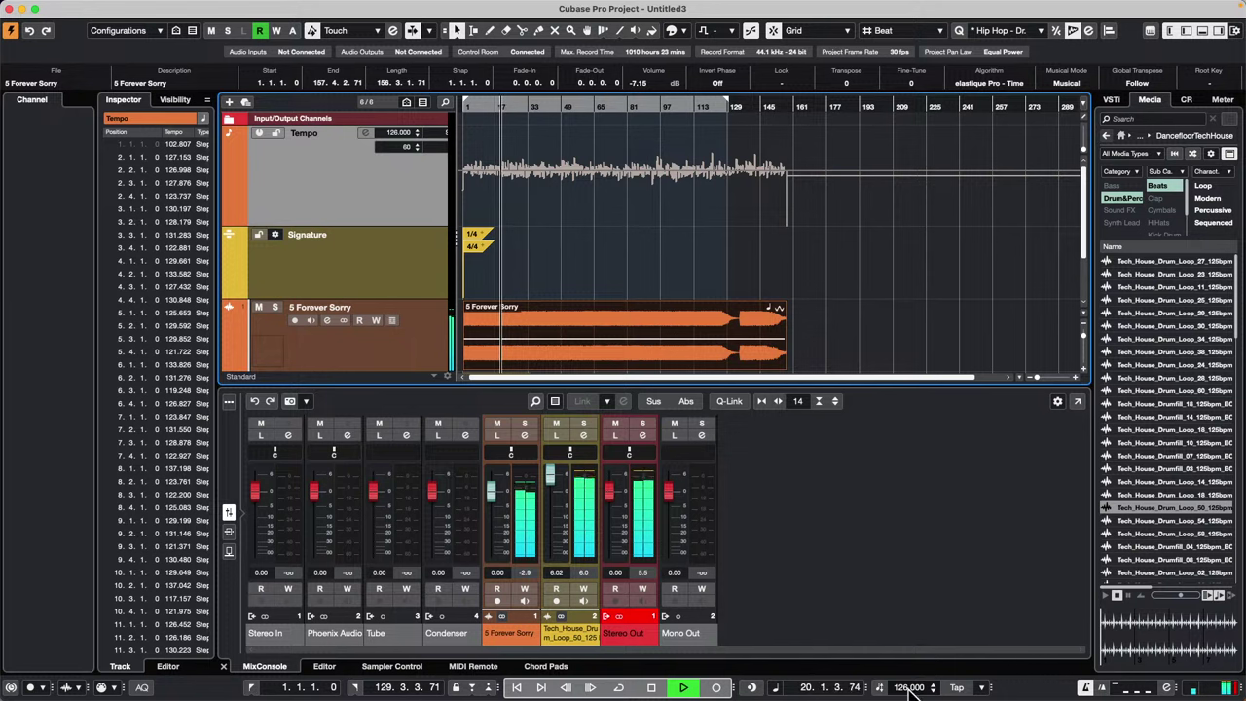
# Repeat the drum loop three more times from bar 34, lower its channel volume to 5.13 dB and stop playback.
pyautogui.scroll(-3, 609, 246)
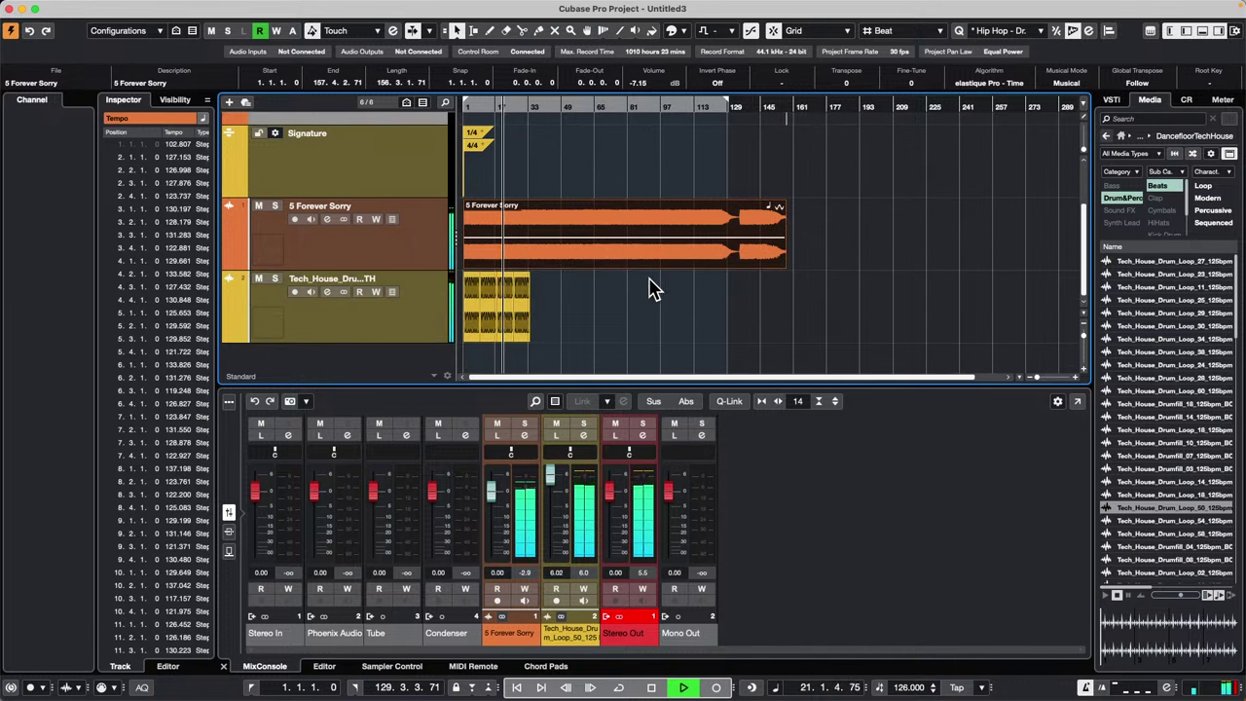
pyautogui.moveTo(527, 317); pyautogui.dragTo(575, 314)
pyautogui.scroll(5, 649, 314)
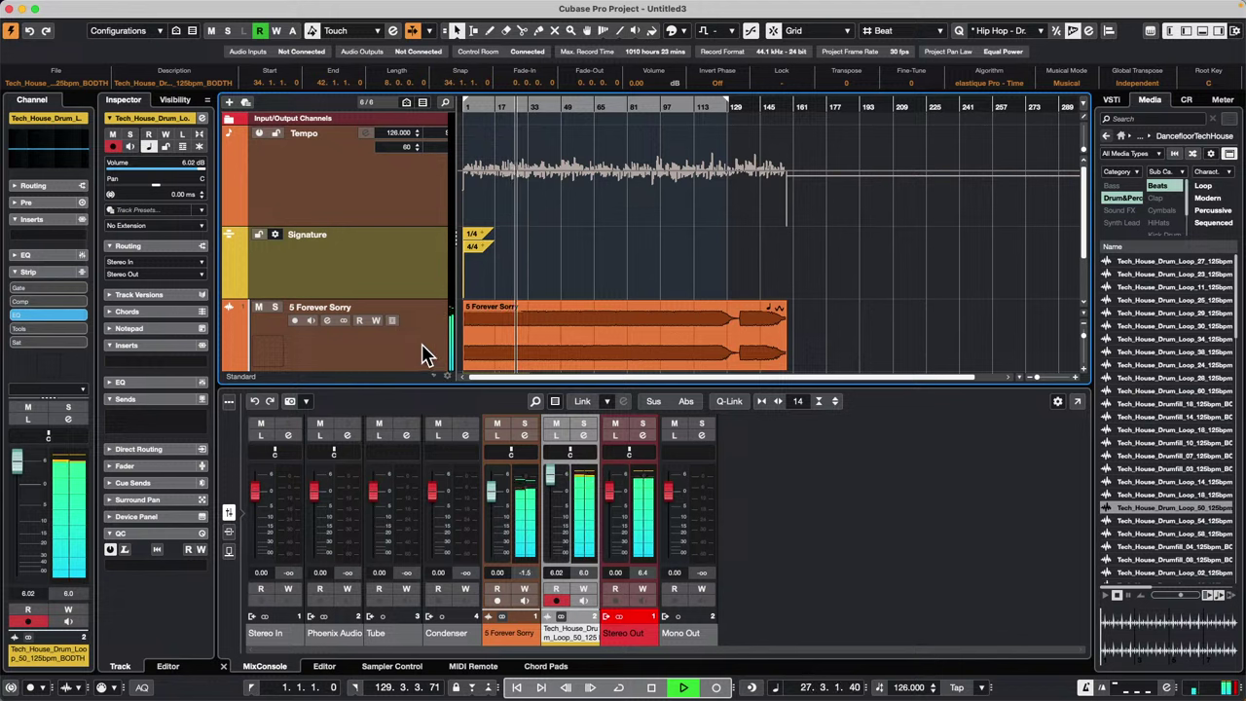
pyautogui.scroll(-2, 426, 352)
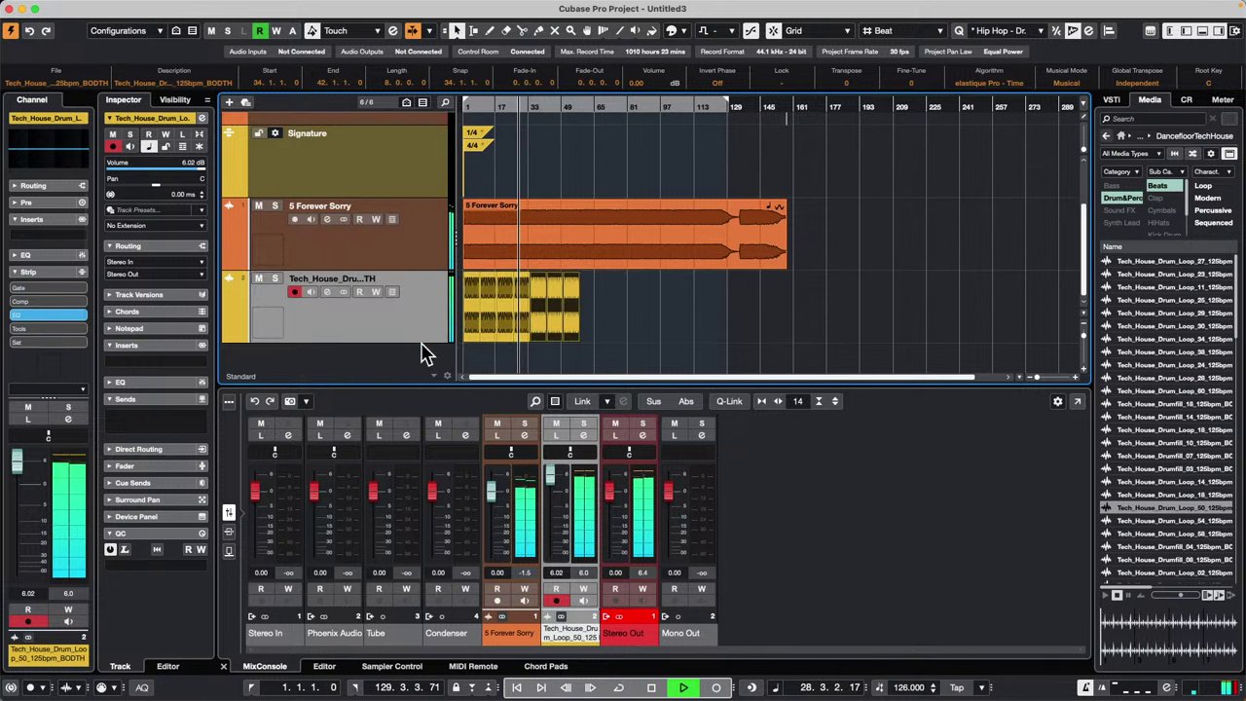
pyautogui.moveTo(550, 474)
pyautogui.mouseDown()
pyautogui.moveTo(548, 563)
pyautogui.moveTo(550, 487)
pyautogui.mouseUp()
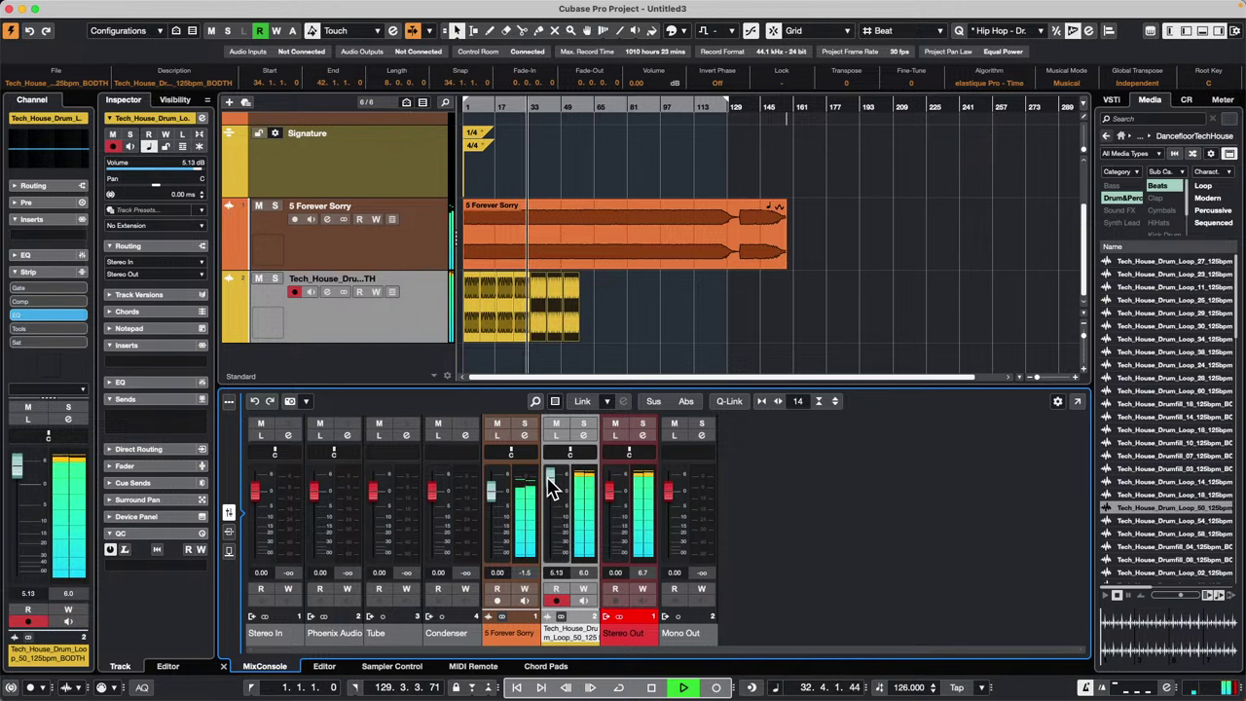
pyautogui.press('space')
# Lower the 5 Forever Sorry channel volume to -8.45 dB and cut about 8.5 dB at 697 Hz in its equalizer.
pyautogui.click(584, 234)
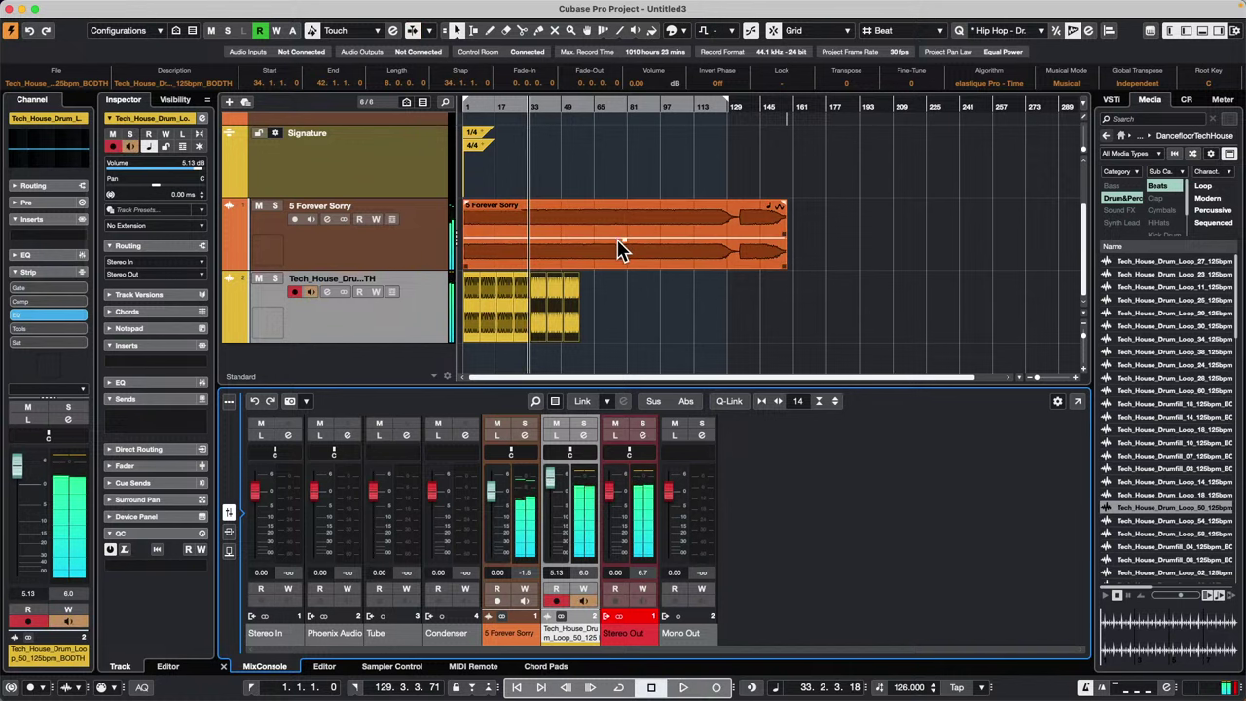
pyautogui.click(621, 249)
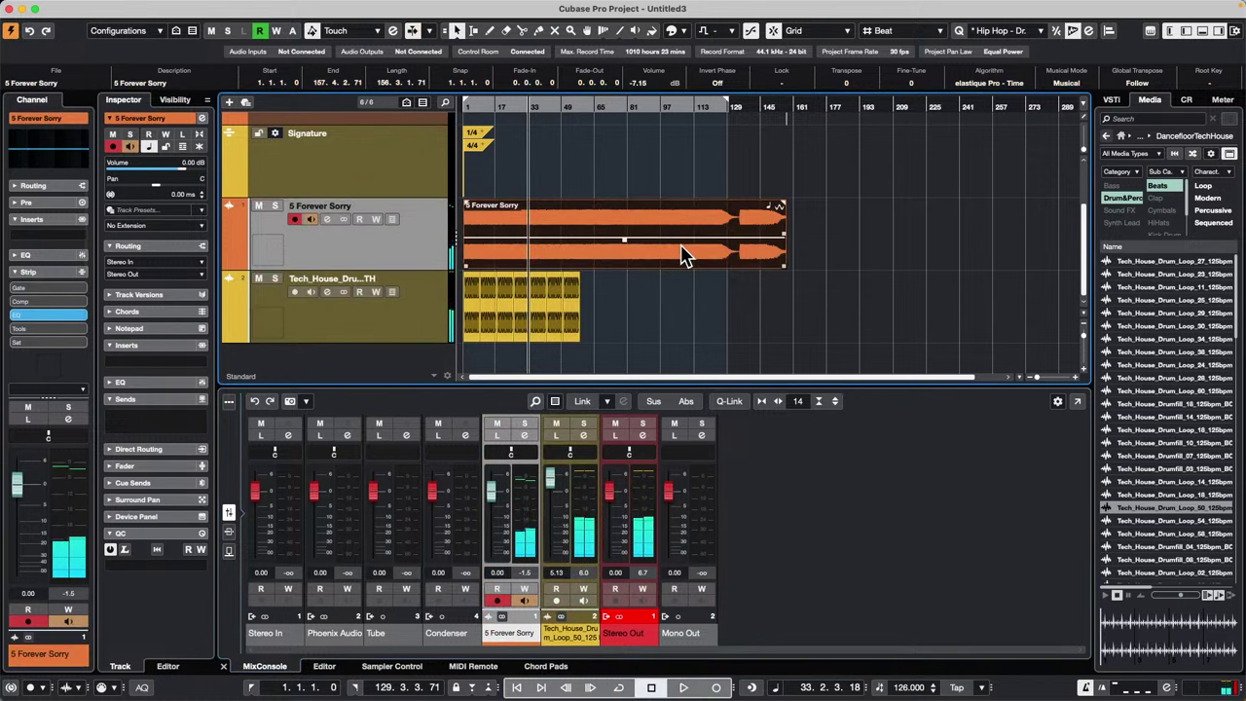
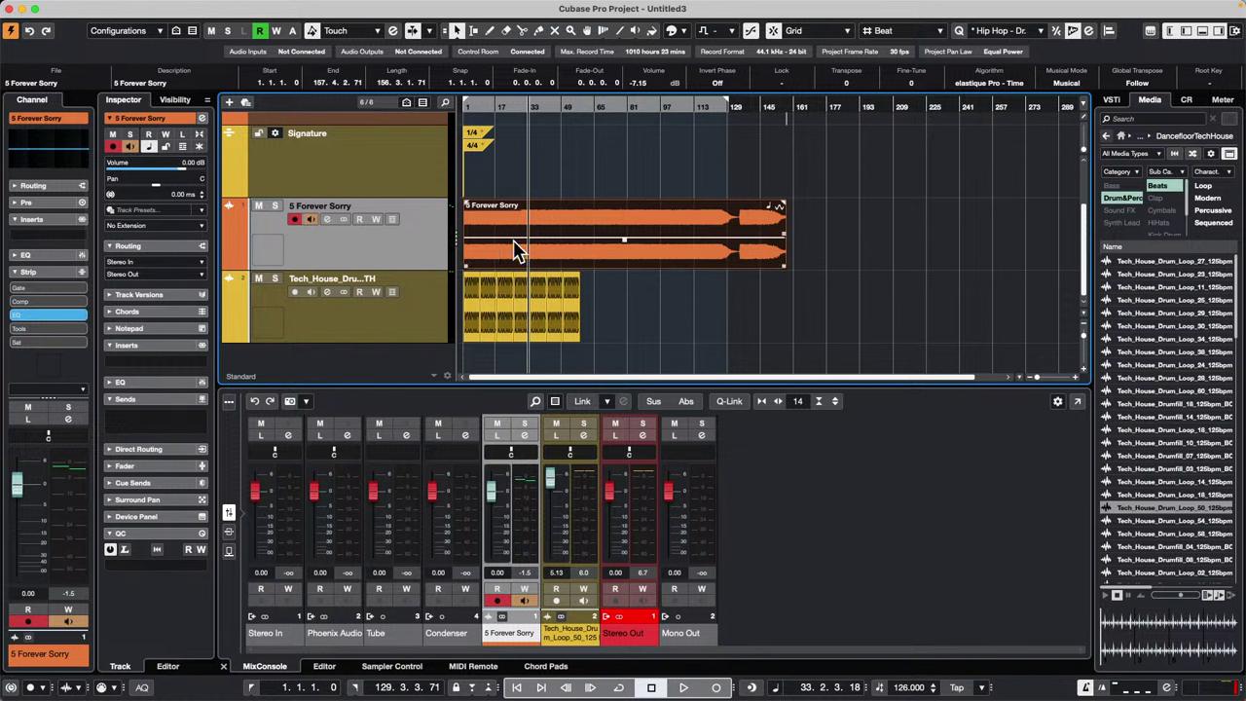
pyautogui.moveTo(496, 482); pyautogui.dragTo(495, 516)
pyautogui.click(526, 437)
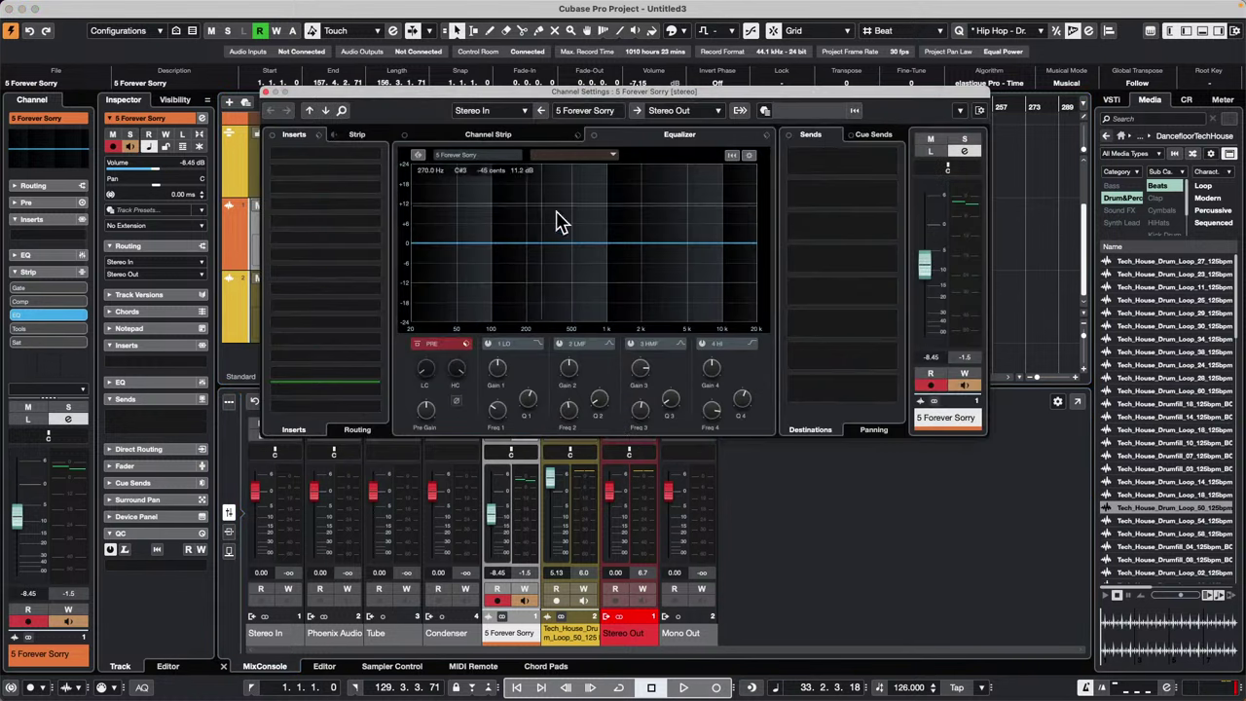
pyautogui.moveTo(592, 245); pyautogui.dragTo(589, 273)
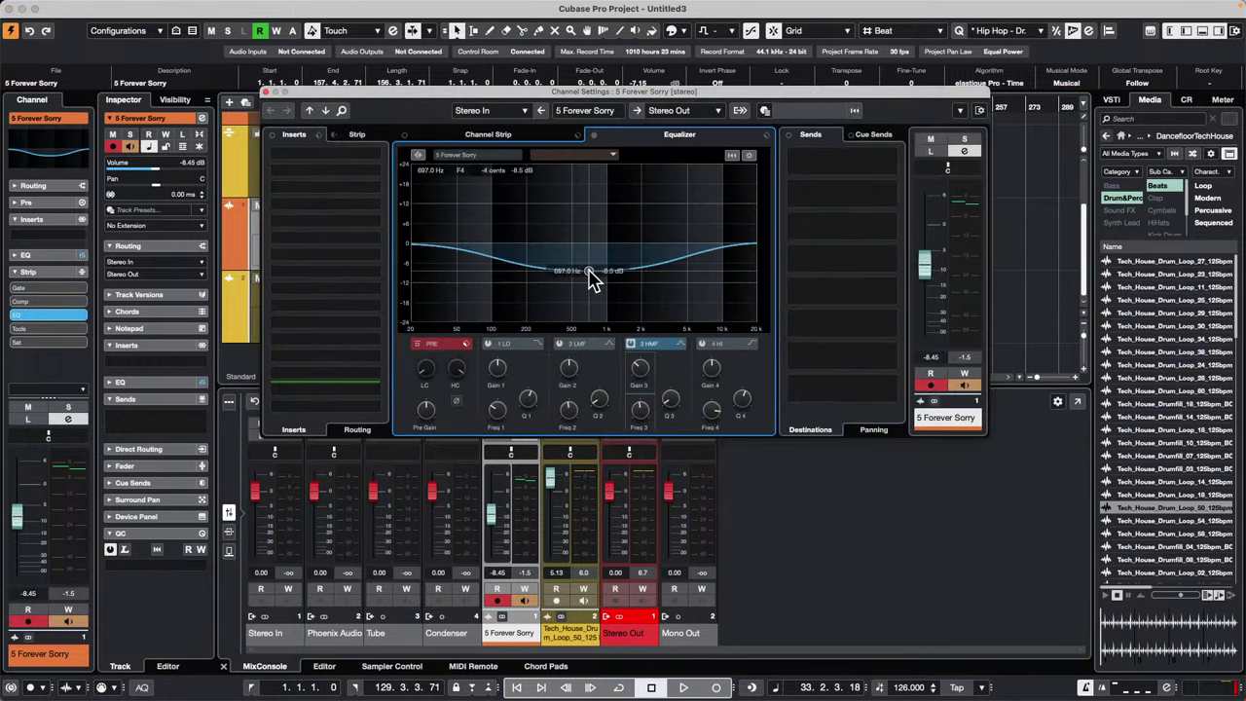
# Insert Black Valve on the song's channel with drive 3.7, gain 6.8 dB, peak reduction 8.1 and dry/wet 73%, and separate the two windows.
pyautogui.click(370, 158)
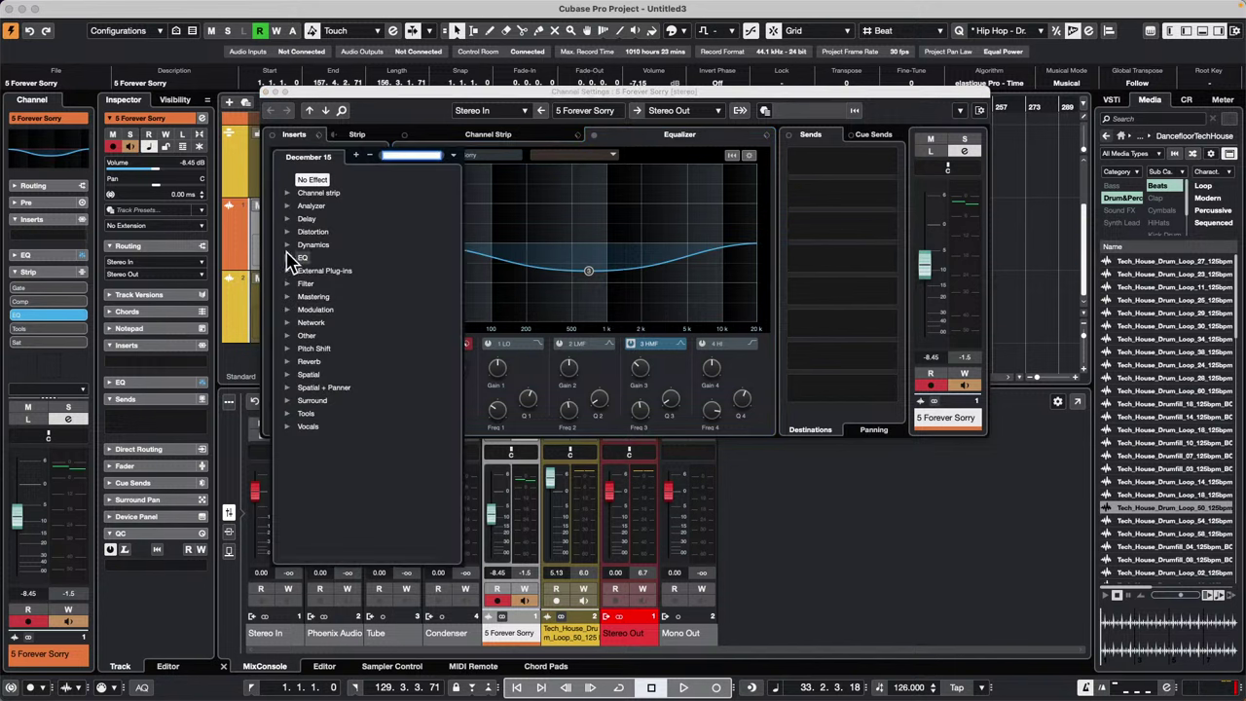
pyautogui.click(304, 244)
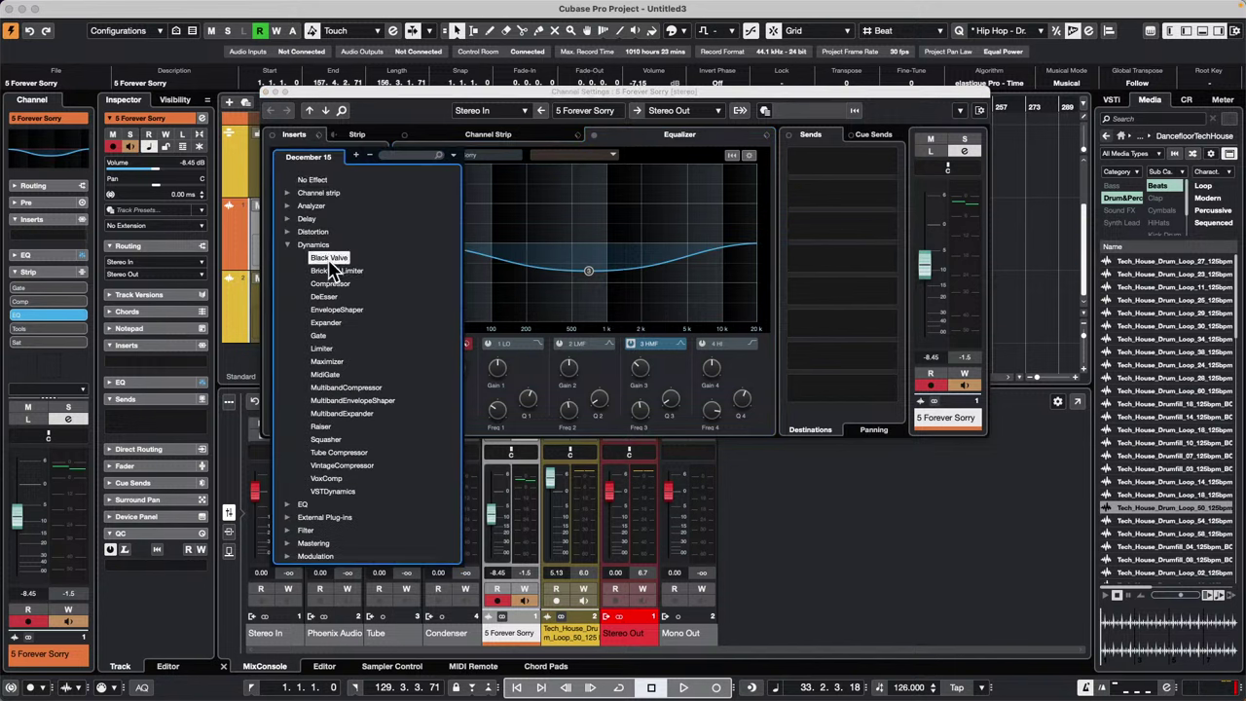
pyautogui.click(324, 258)
pyautogui.moveTo(993, 263); pyautogui.dragTo(1006, 178)
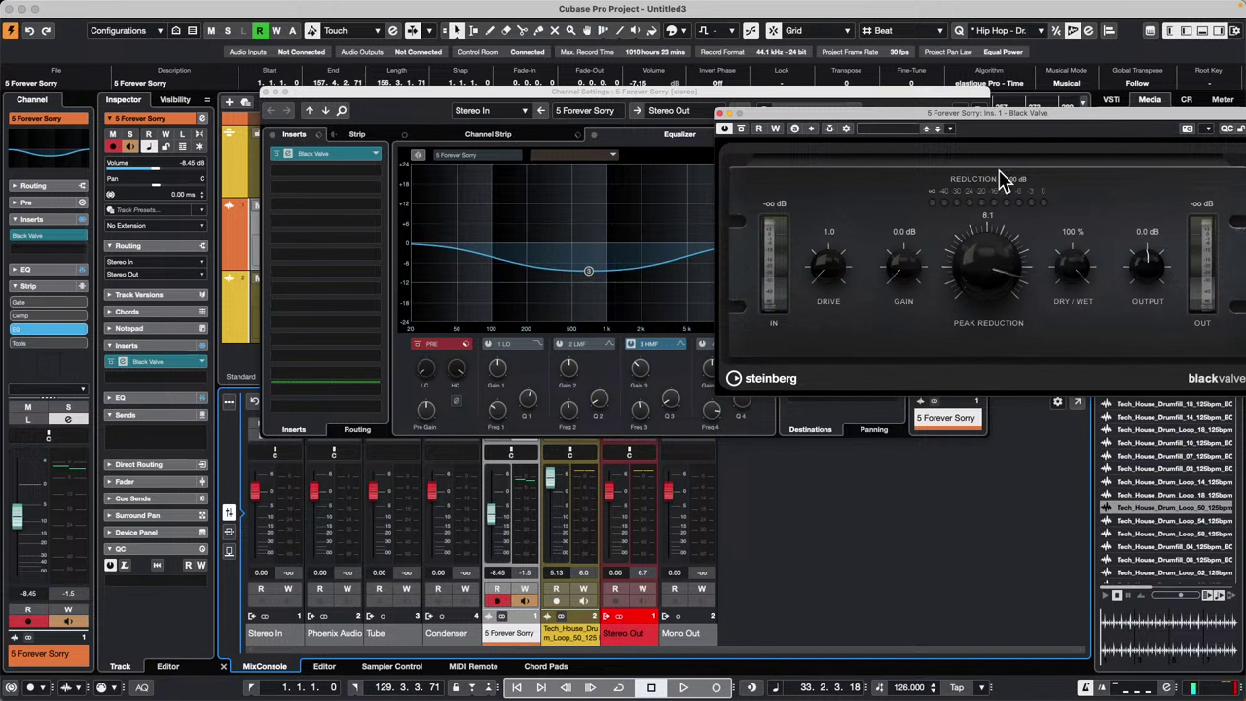
pyautogui.moveTo(921, 261); pyautogui.dragTo(921, 222)
pyautogui.moveTo(832, 241)
pyautogui.mouseDown()
pyautogui.moveTo(823, 292)
pyautogui.moveTo(831, 255)
pyautogui.mouseUp()
pyautogui.moveTo(1043, 263)
pyautogui.mouseDown()
pyautogui.moveTo(1057, 270)
pyautogui.moveTo(1041, 279)
pyautogui.mouseUp()
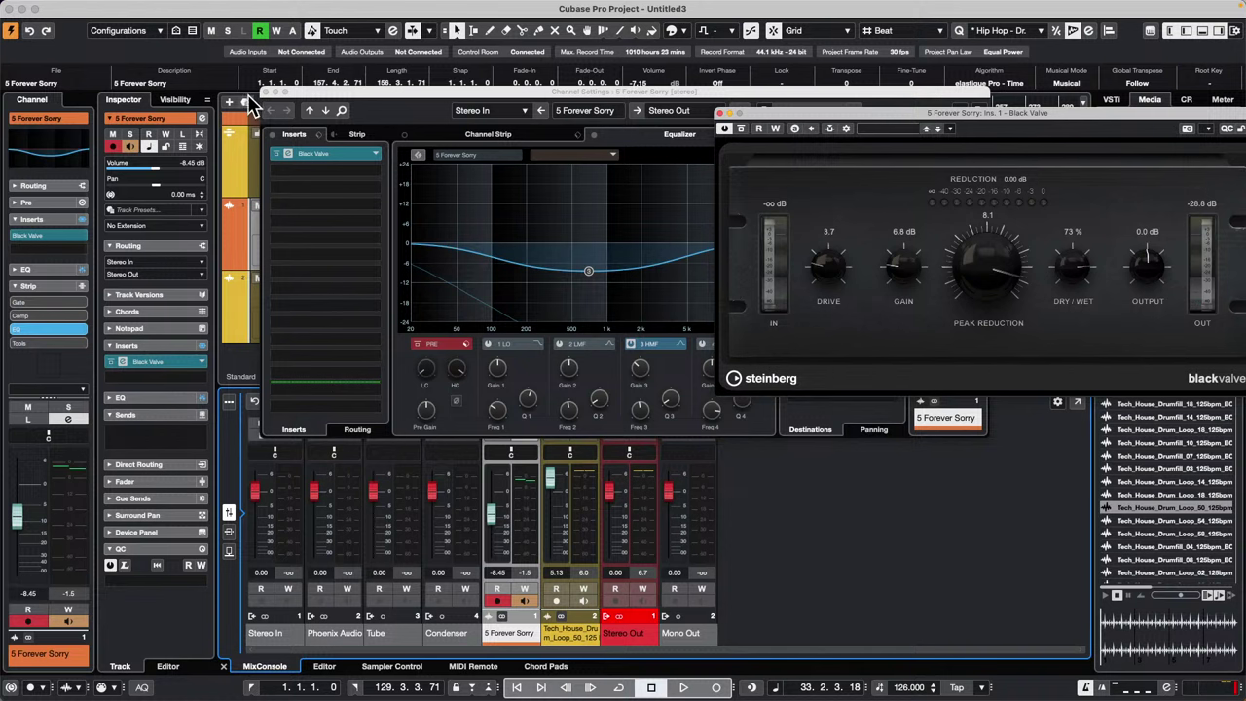
pyautogui.moveTo(399, 94); pyautogui.dragTo(146, 44)
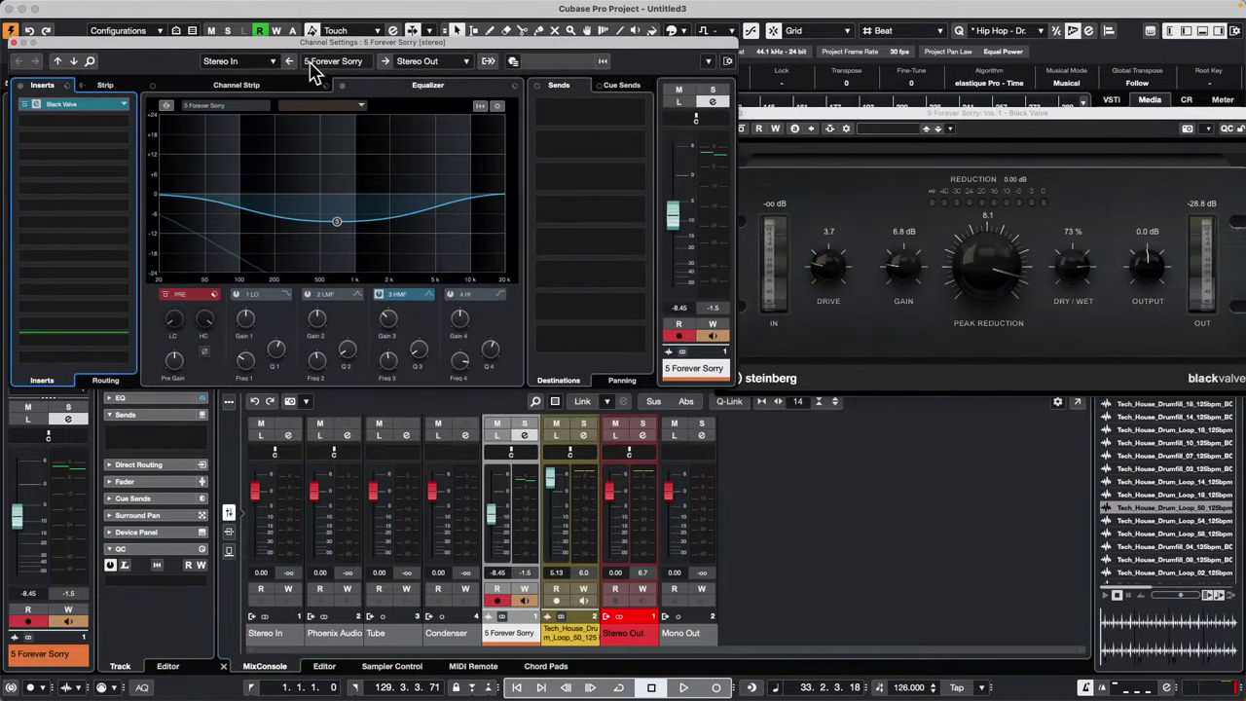
pyautogui.moveTo(850, 120); pyautogui.dragTo(917, 85)
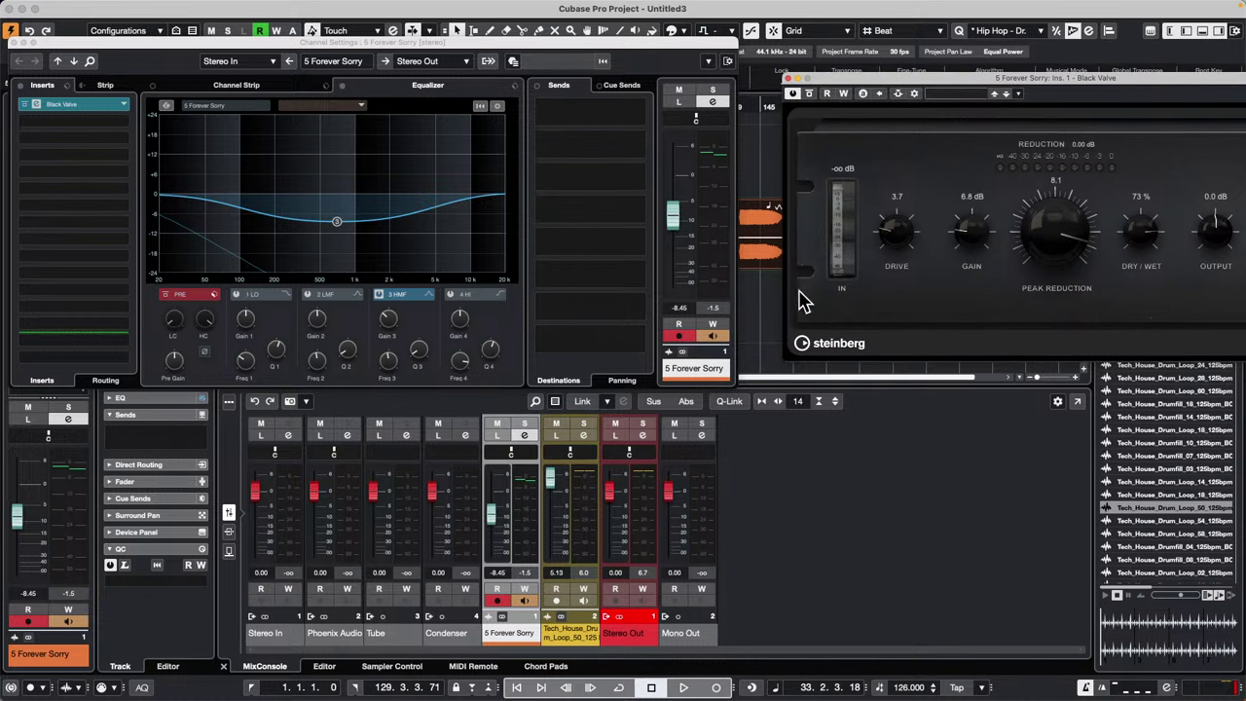
# Undo the mixer changes one by one, back through the Black Valve insert, the EQ cut and both channels' volume changes.
pyautogui.click(255, 405)
pyautogui.click(255, 405)
pyautogui.click(255, 405)
pyautogui.click(255, 406)
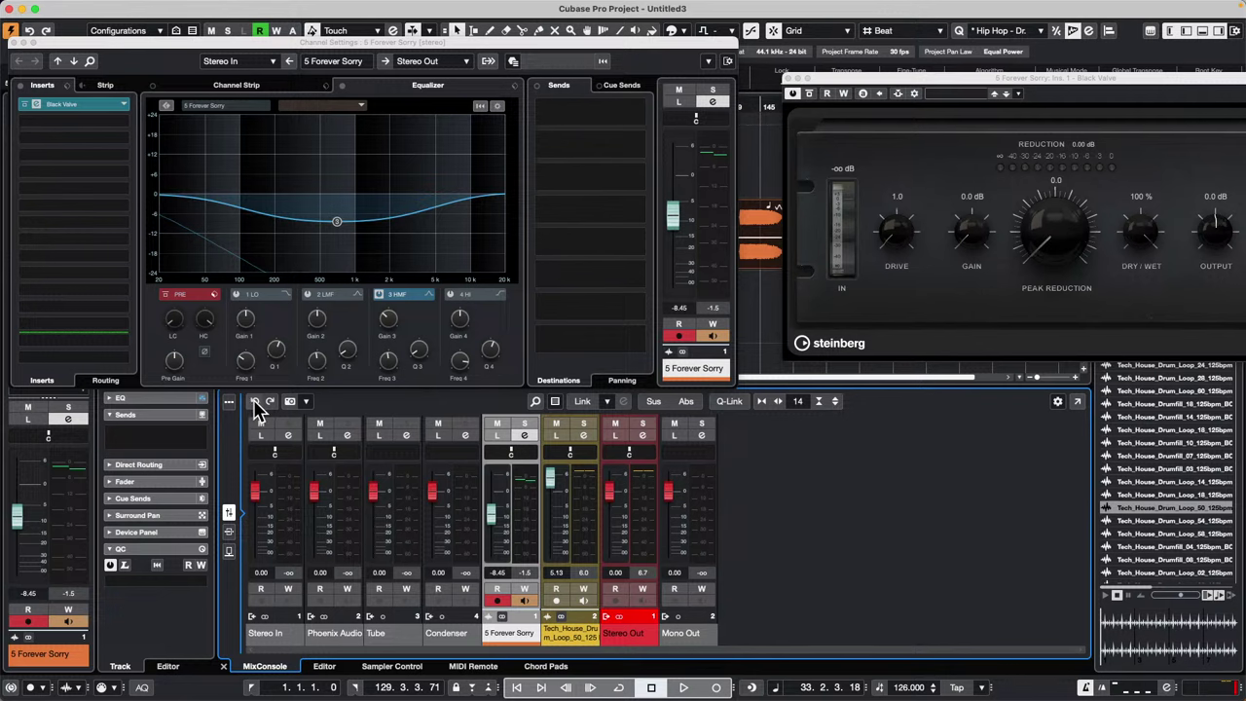
pyautogui.click(255, 405)
pyautogui.click(255, 405)
pyautogui.click(255, 405)
pyautogui.click(255, 406)
pyautogui.click(255, 405)
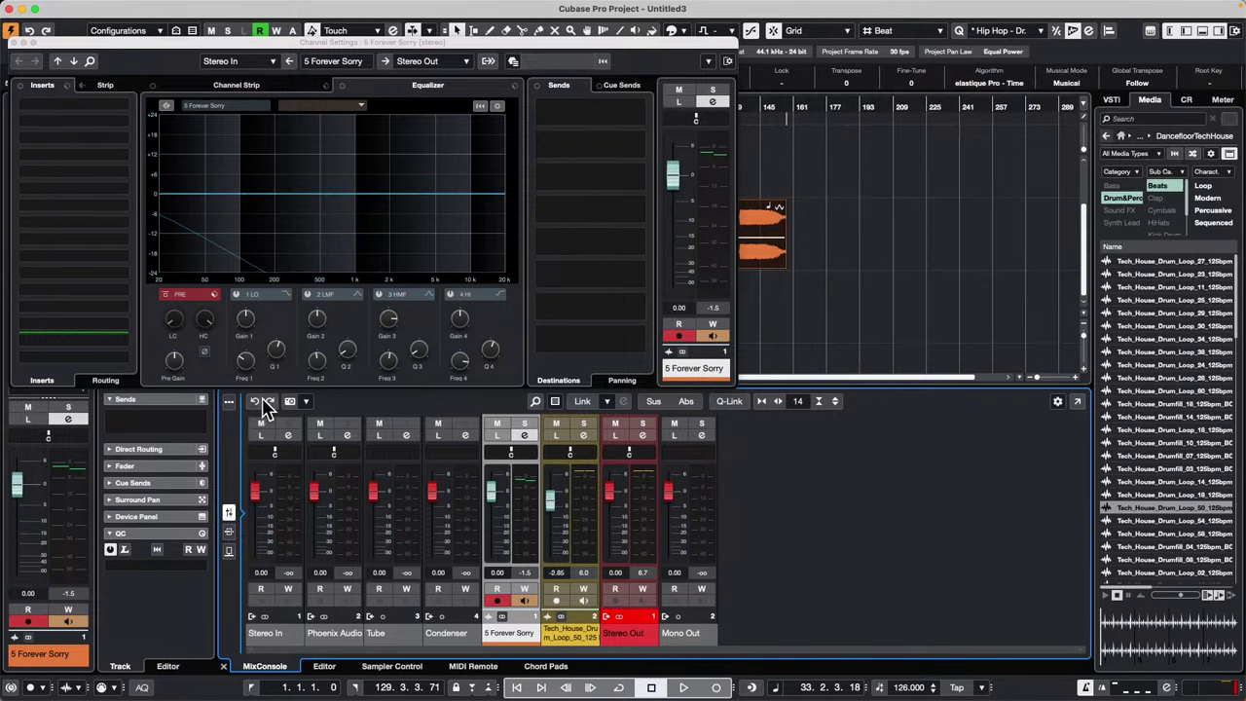
# Redo all the undone volume, EQ and insert changes in the mixer and reopen the Black Valve editor.
pyautogui.click(270, 402)
pyautogui.click(270, 402)
pyautogui.click(270, 402)
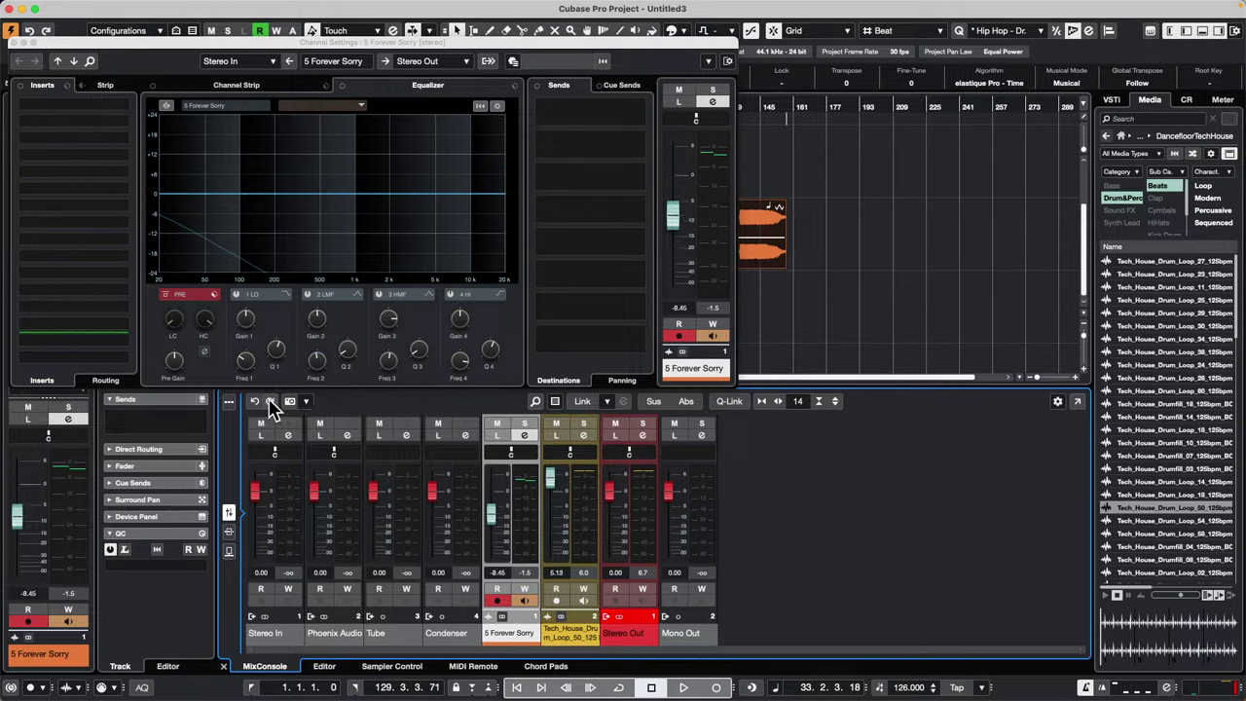
pyautogui.click(270, 402)
pyautogui.click(270, 403)
pyautogui.click(269, 402)
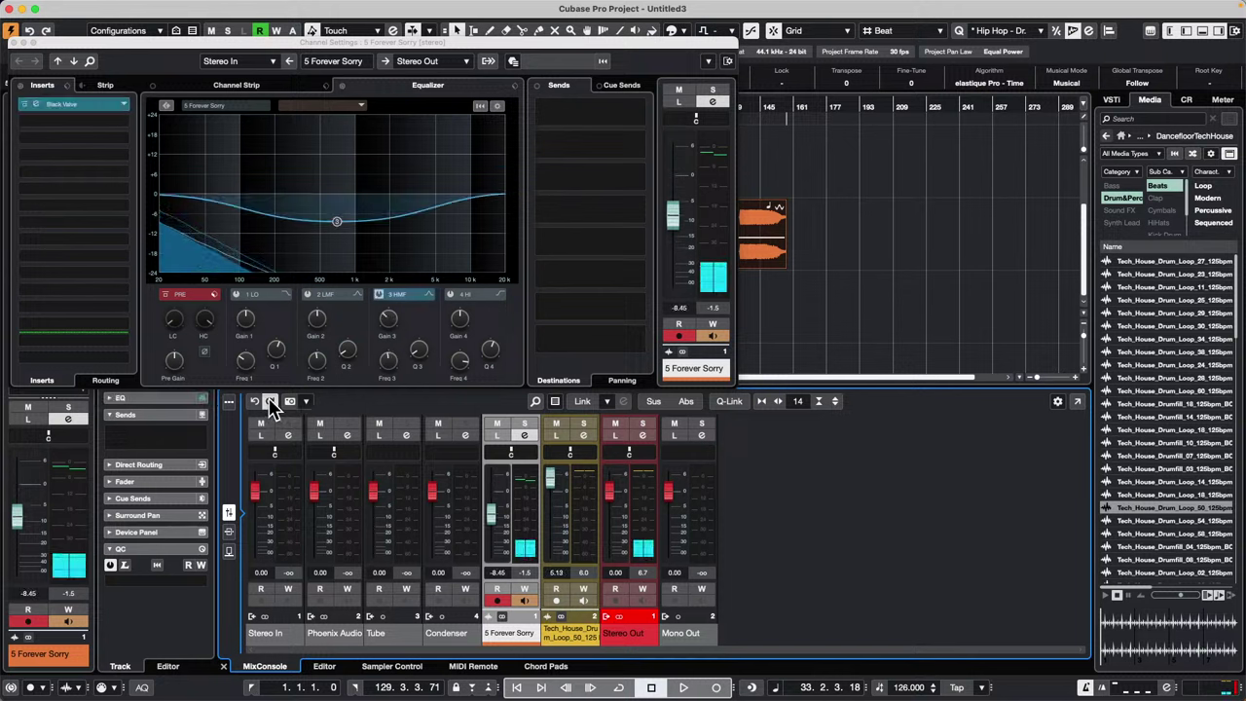
pyautogui.click(270, 402)
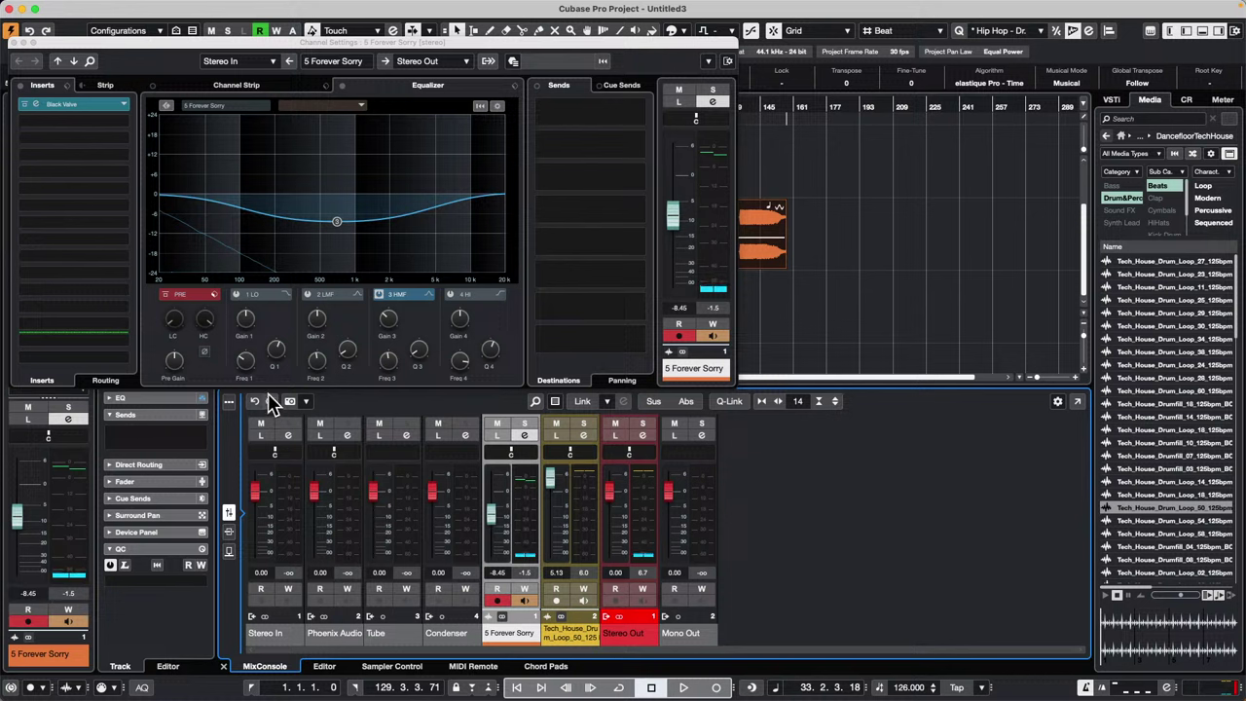
pyautogui.click(83, 109)
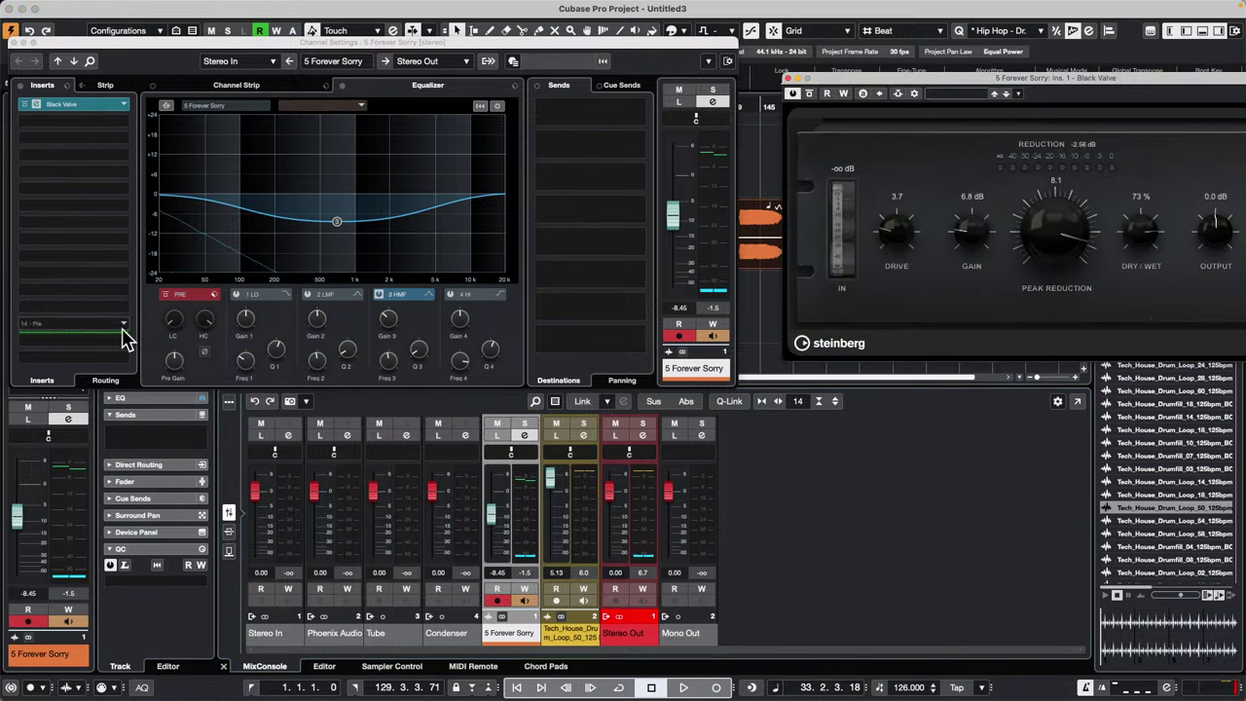
pyautogui.click(270, 401)
pyautogui.click(269, 401)
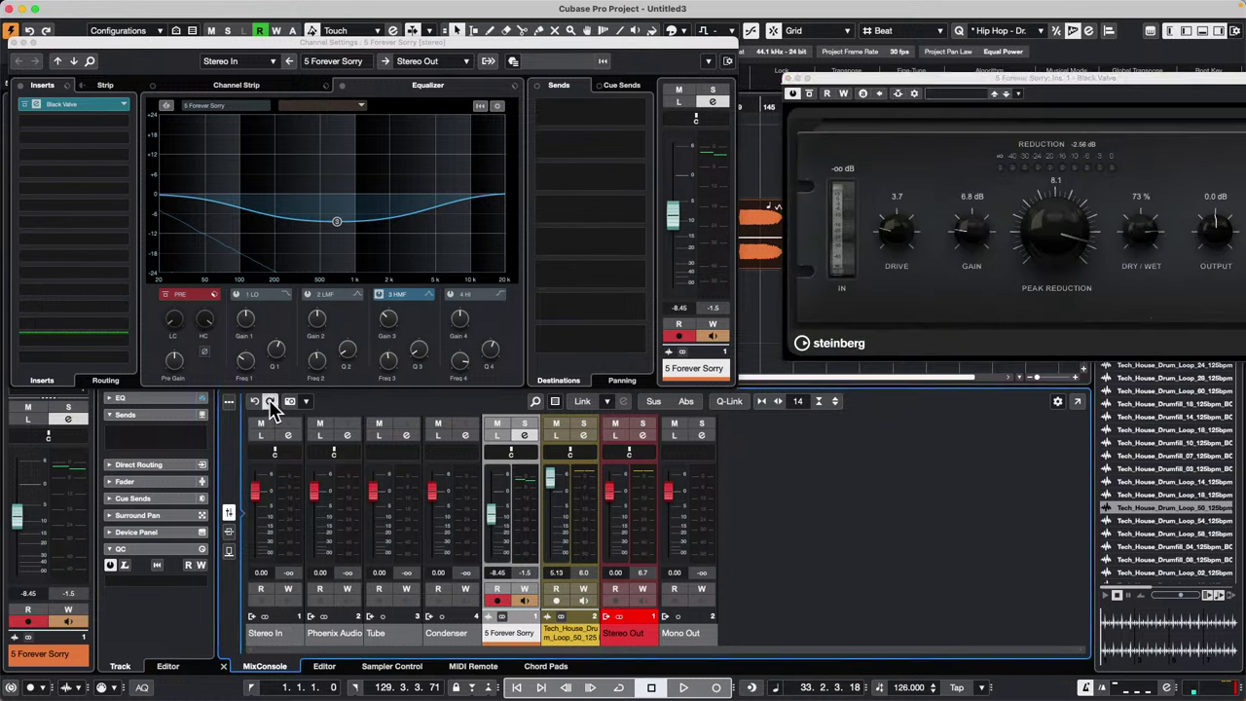
# Undo all the redone volume, EQ and insert changes in the mixer and close the 5 Forever Sorry channel settings.
pyautogui.click(269, 401)
pyautogui.press('alt')
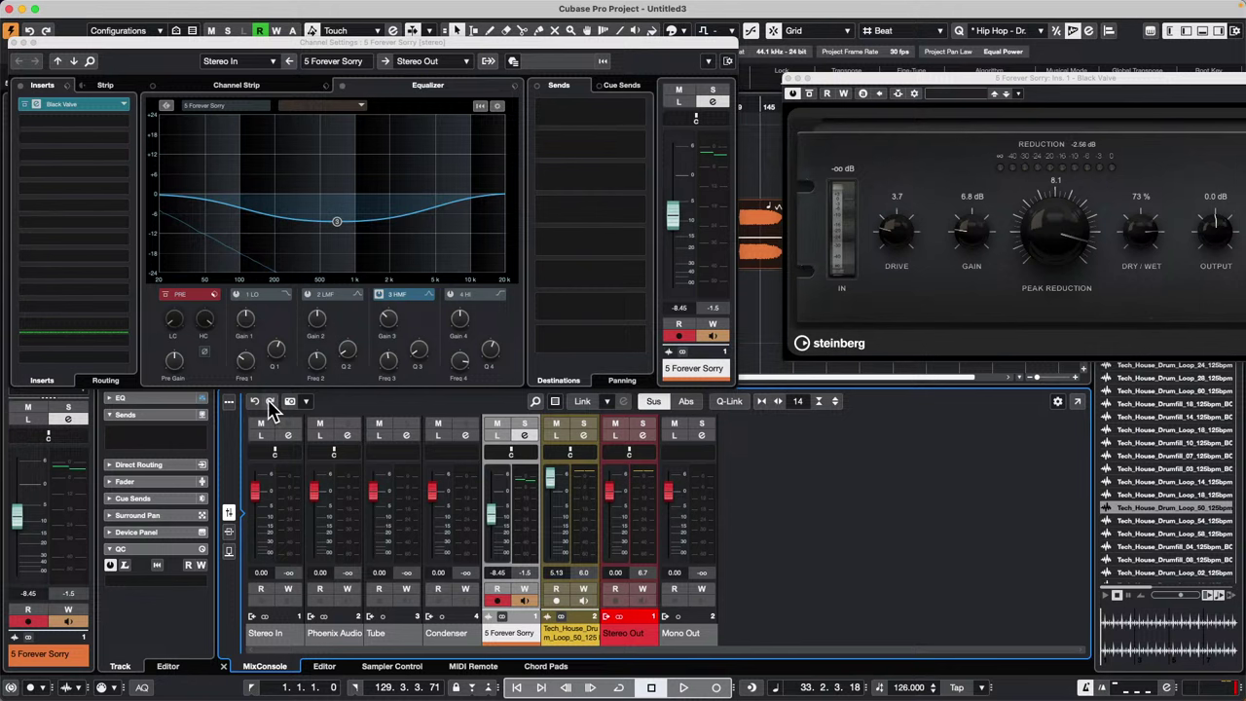
pyautogui.hotkey('alt', 'z')
pyautogui.hotkey('alt', 'z')
pyautogui.hotkey('alt', 'z')
pyautogui.hotkey('alt', 'z')
pyautogui.hotkey('alt', 'z')
pyautogui.hotkey('alt', 'z')
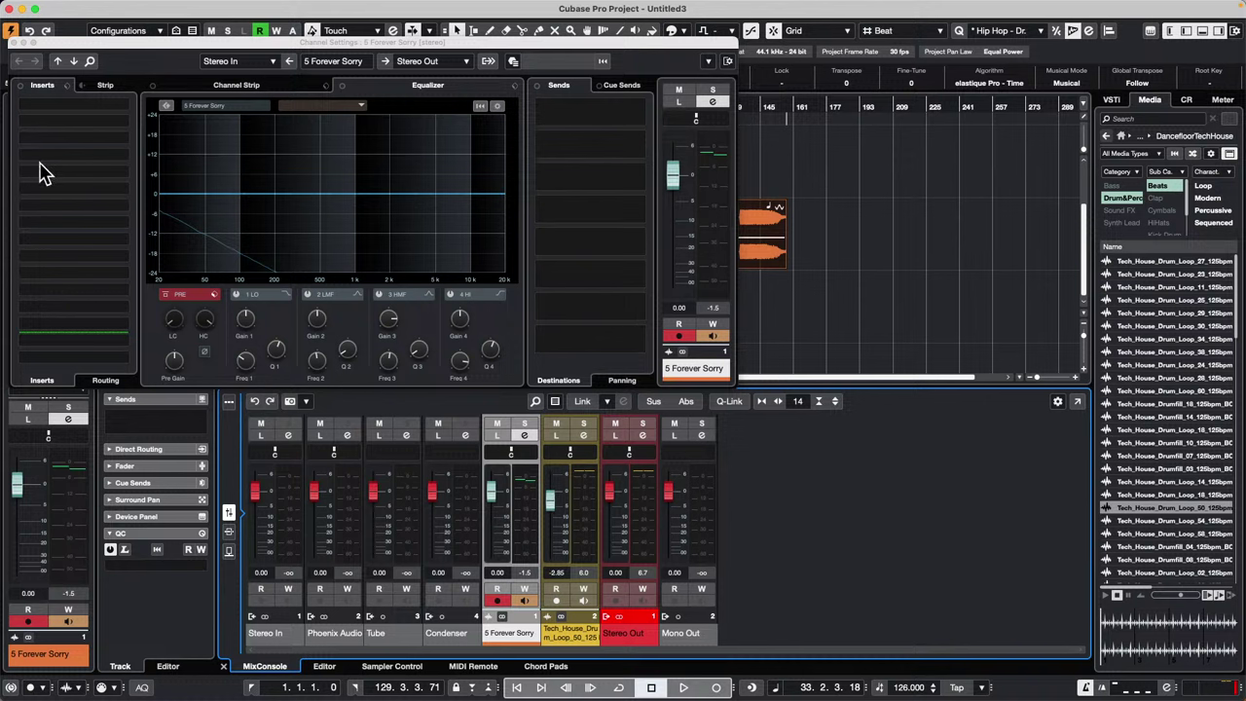
pyautogui.click(16, 44)
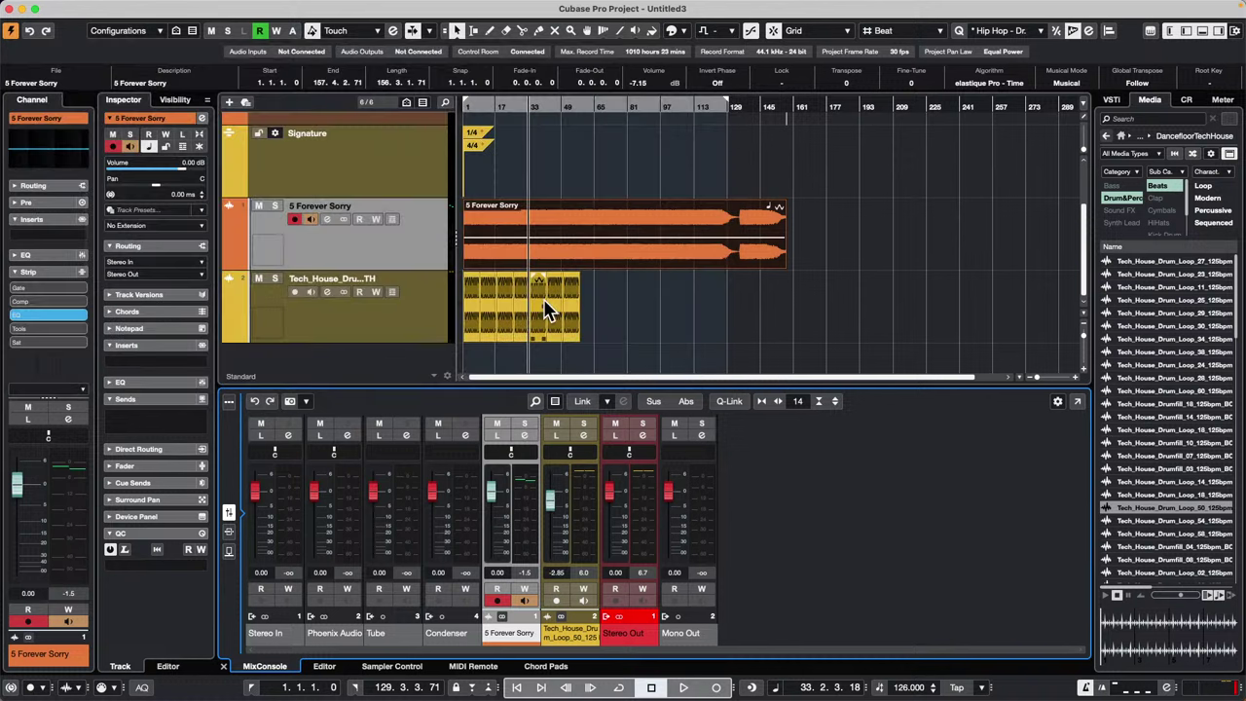
# View the change history in the full MixConsole window, return to the channel visibility list and close the window.
pyautogui.press('F3')
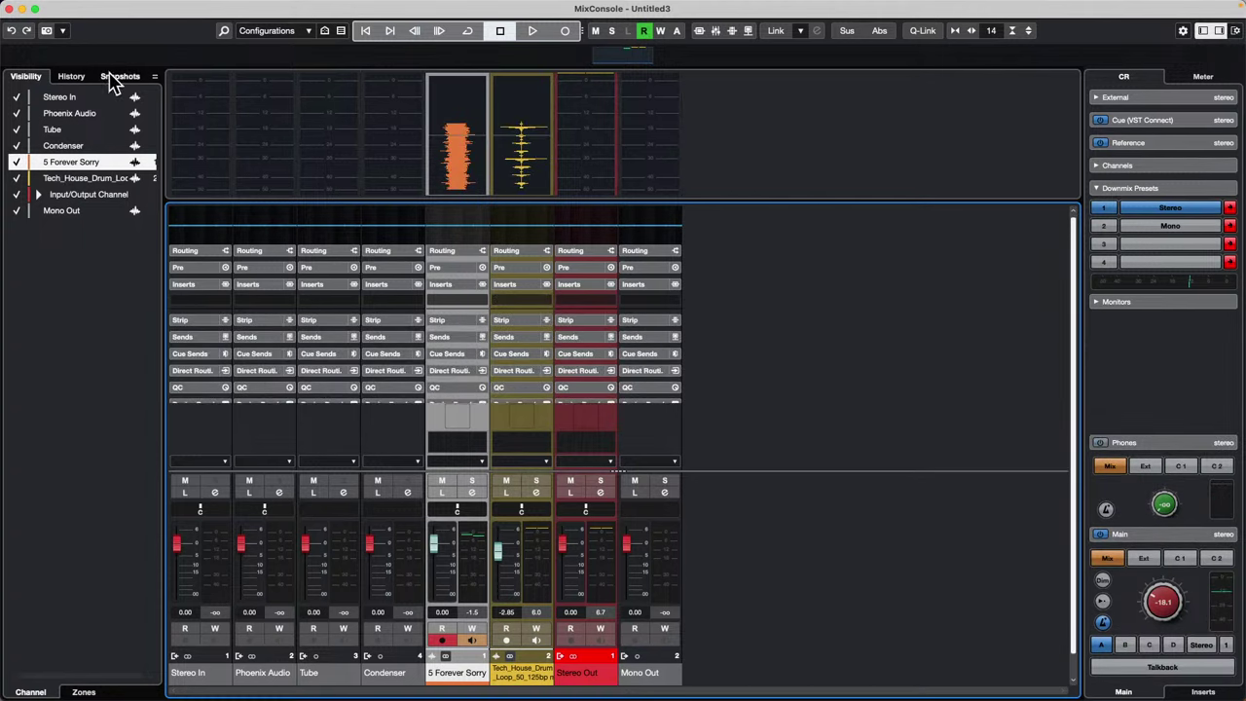
pyautogui.click(71, 76)
pyautogui.moveTo(68, 122); pyautogui.dragTo(91, 79)
pyautogui.click(26, 75)
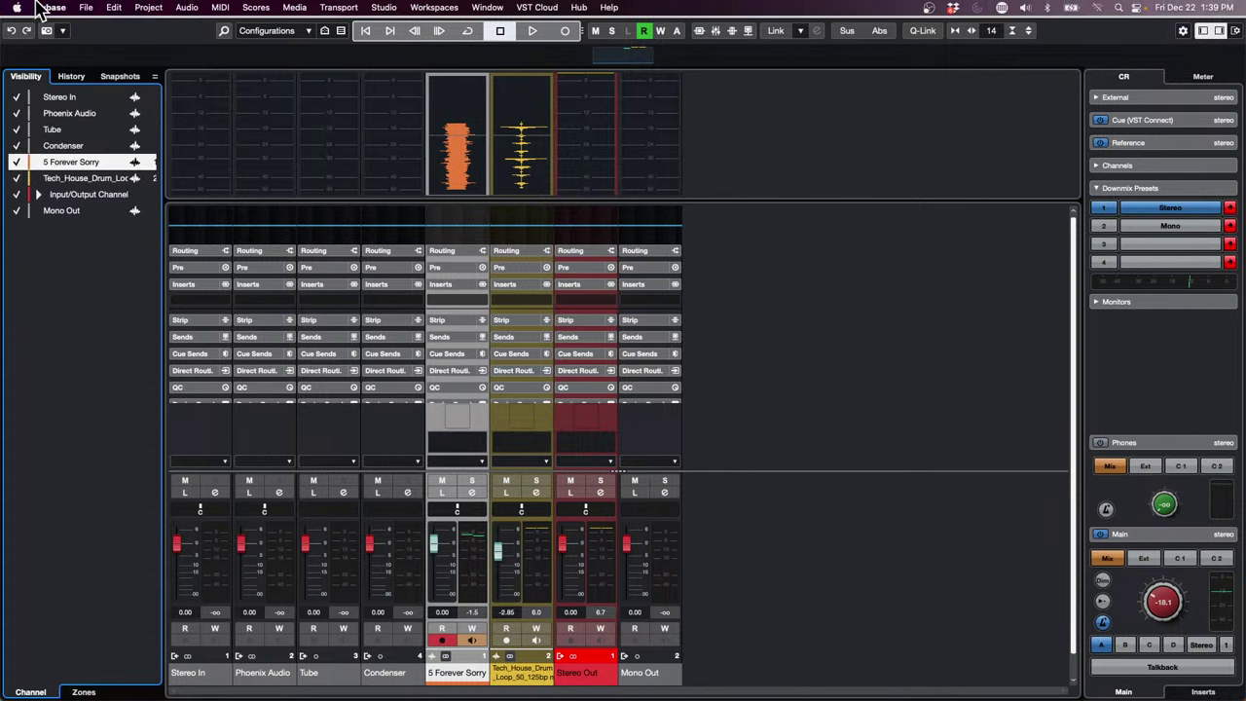
pyautogui.click(10, 9)
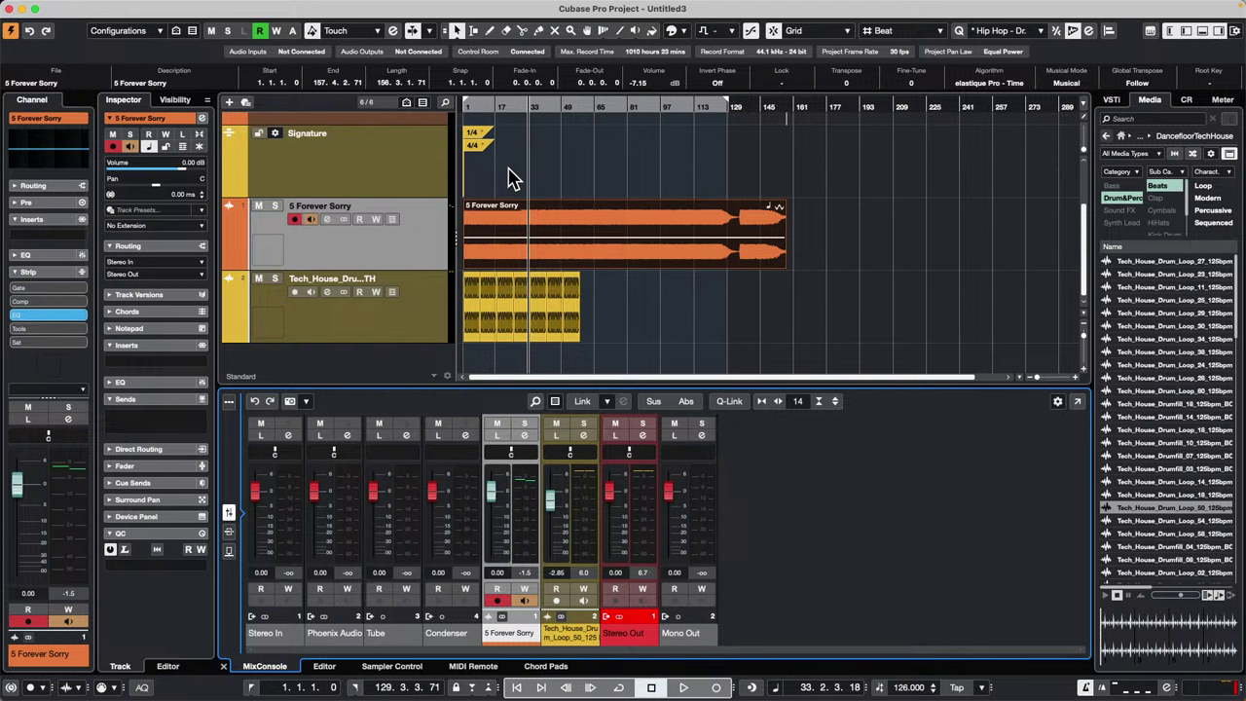
# Set the Stereo Out volume to -0.25 dB, insert the Frequency equalizer in its first slot and close both windows.
pyautogui.moveTo(610, 492)
pyautogui.mouseDown()
pyautogui.moveTo(611, 513)
pyautogui.moveTo(611, 491)
pyautogui.mouseUp()
pyautogui.click(642, 435)
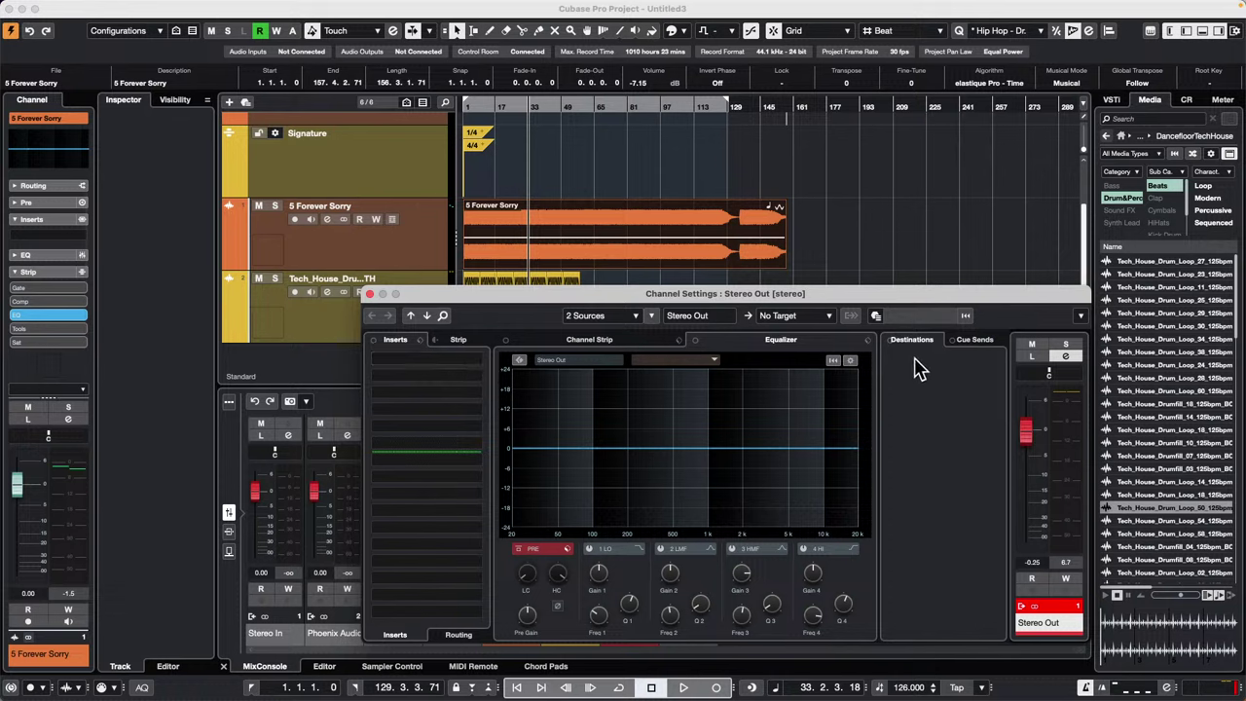
pyautogui.click(478, 362)
pyautogui.click(396, 472)
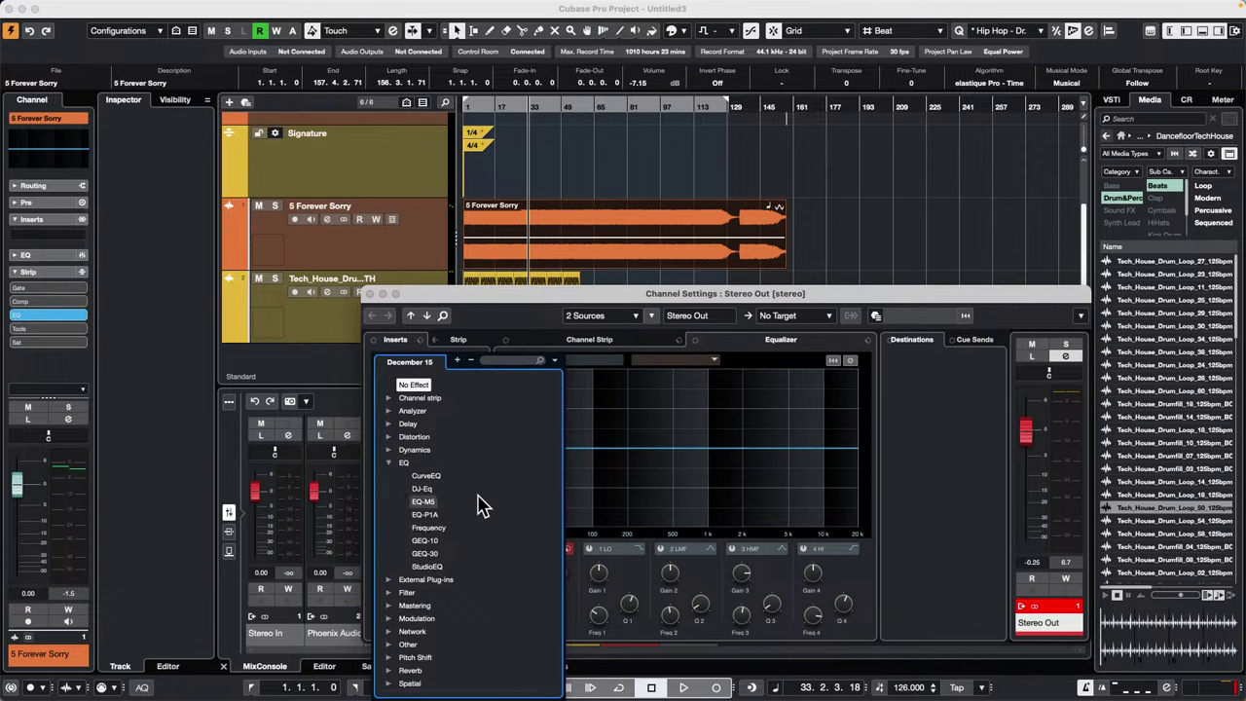
pyautogui.click(446, 537)
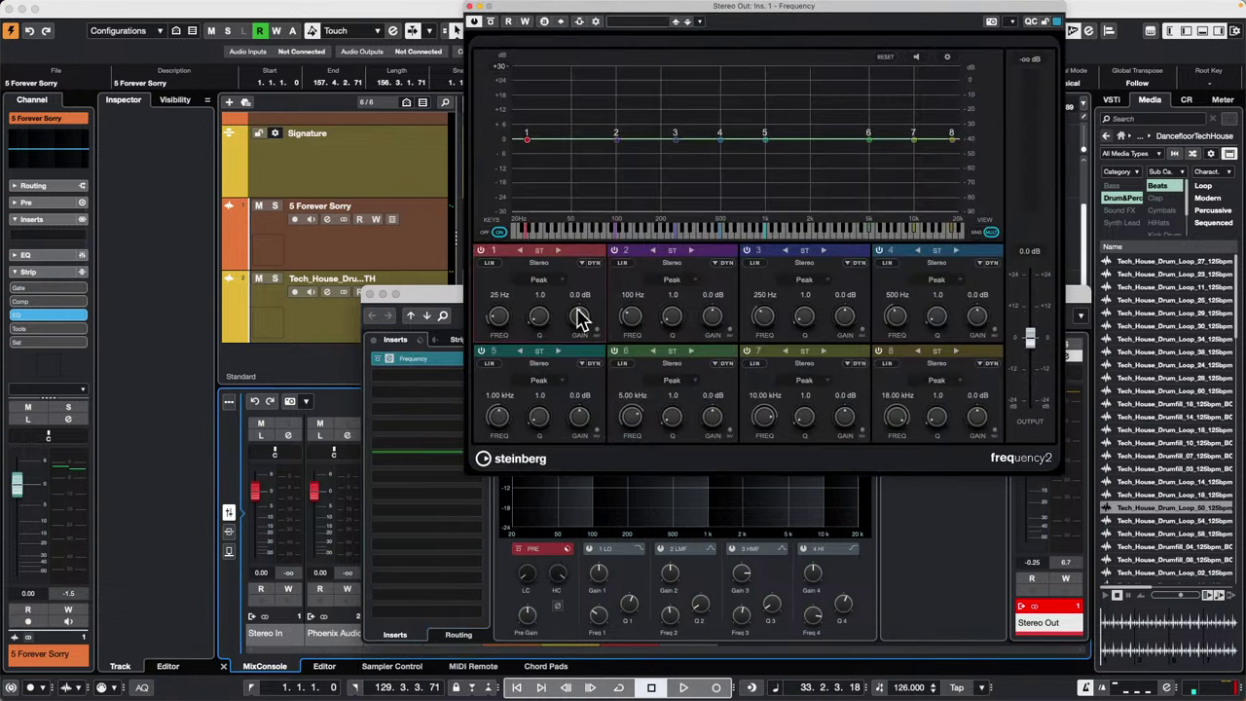
pyautogui.click(469, 7)
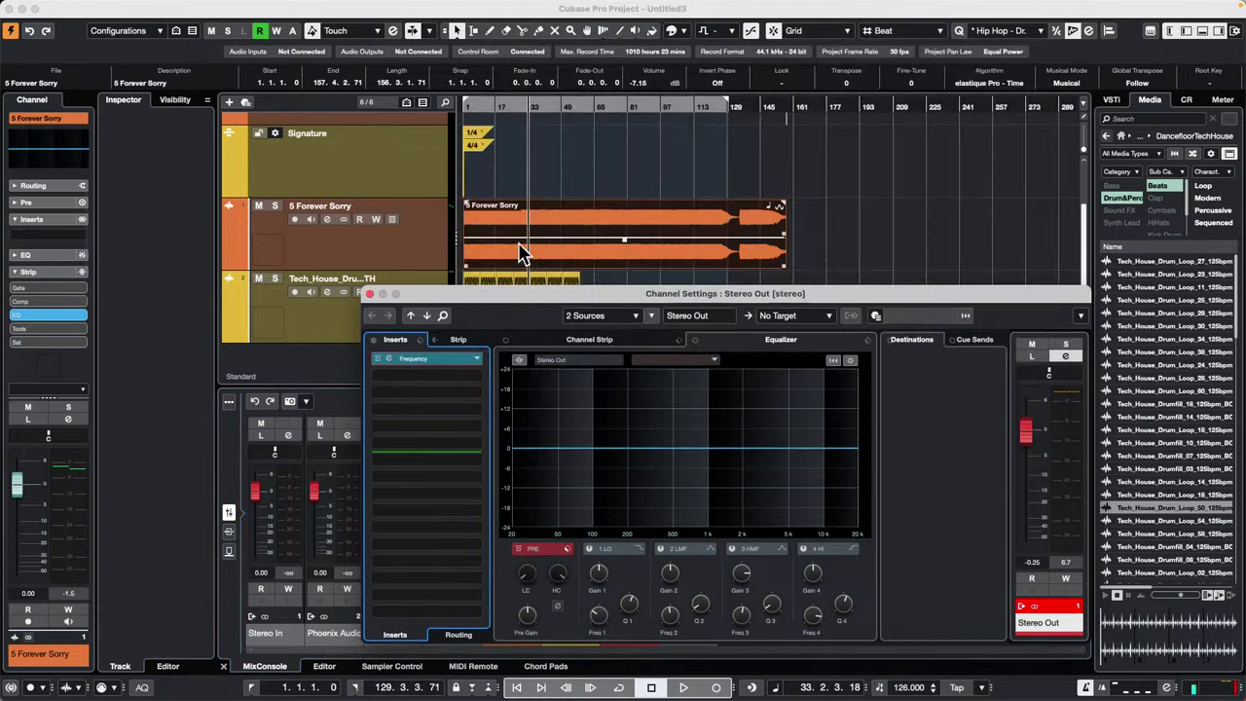
pyautogui.click(372, 294)
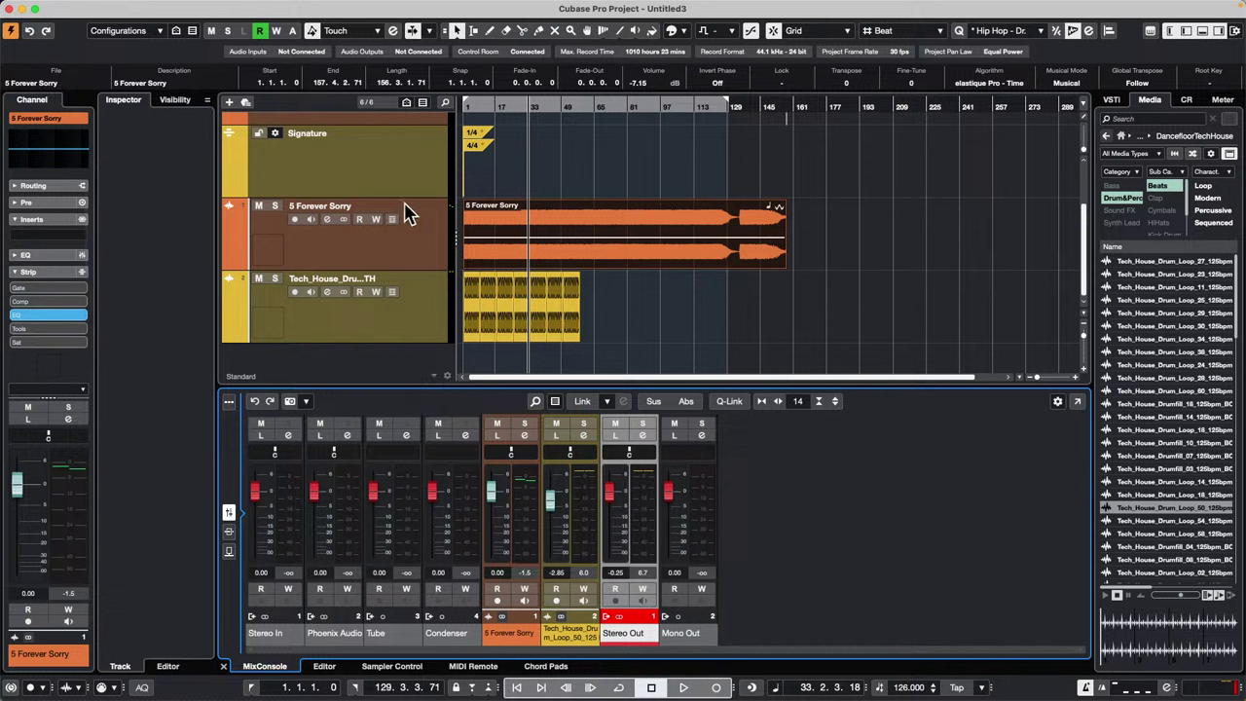
# Add an instrument track with HALion Sonic routed to Stereo Out and move the instrument window up into full view.
pyautogui.rightClick(376, 245)
pyautogui.moveTo(495, 253)
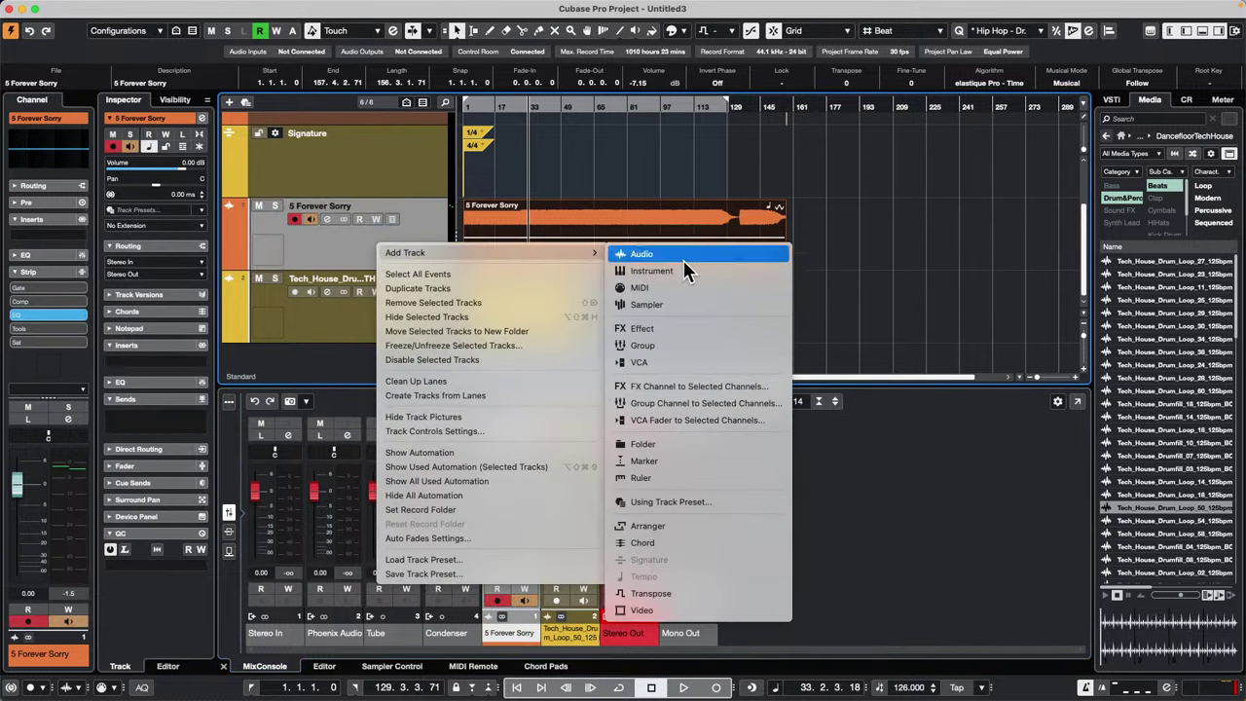
pyautogui.click(684, 272)
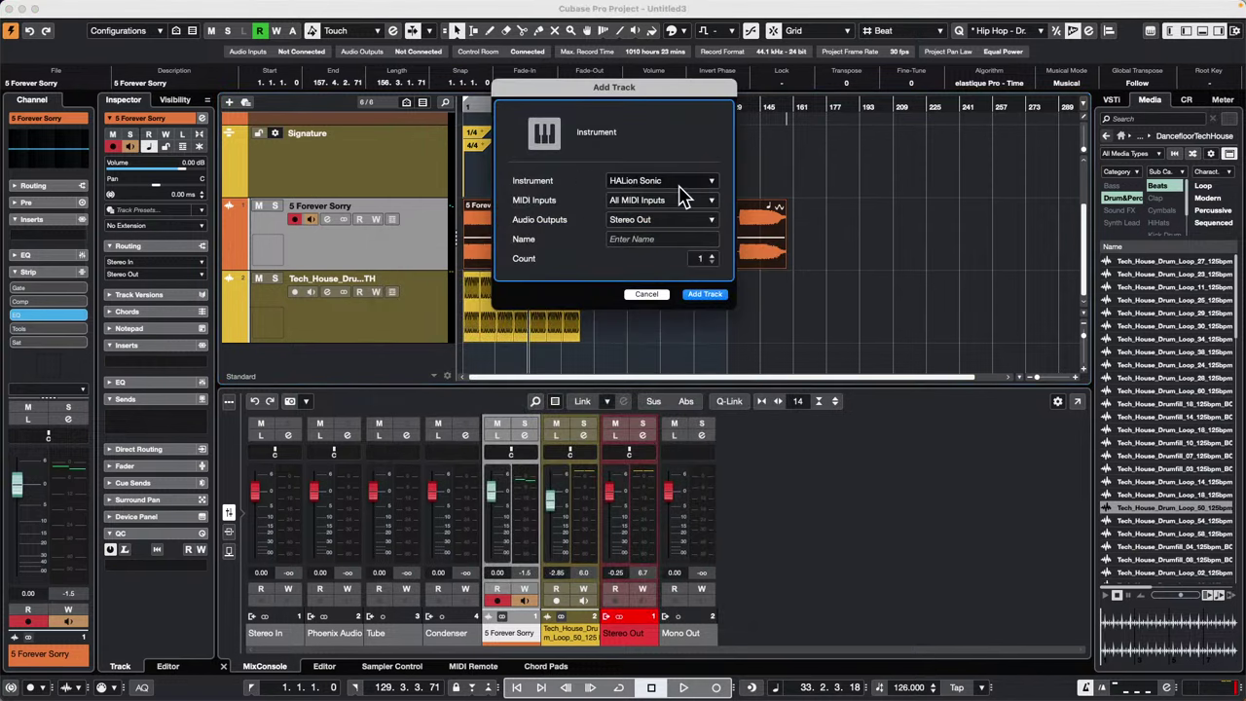
pyautogui.click(697, 294)
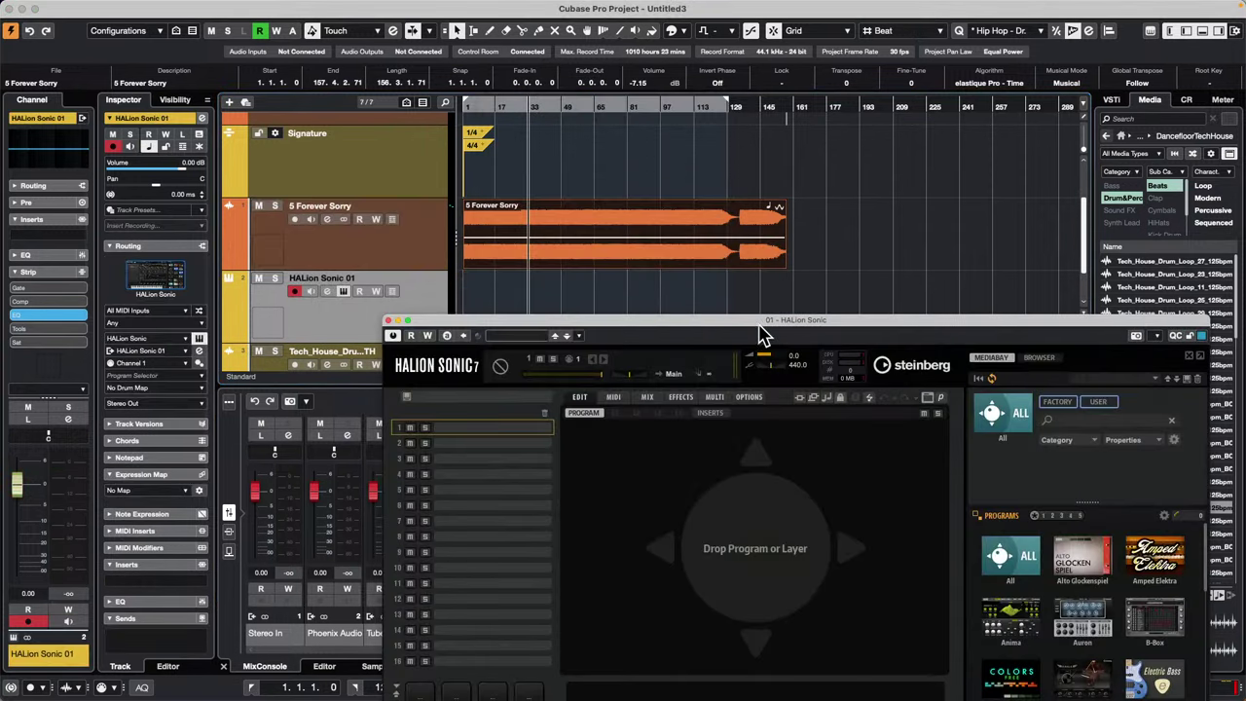
pyautogui.moveTo(755, 325); pyautogui.dragTo(518, 135)
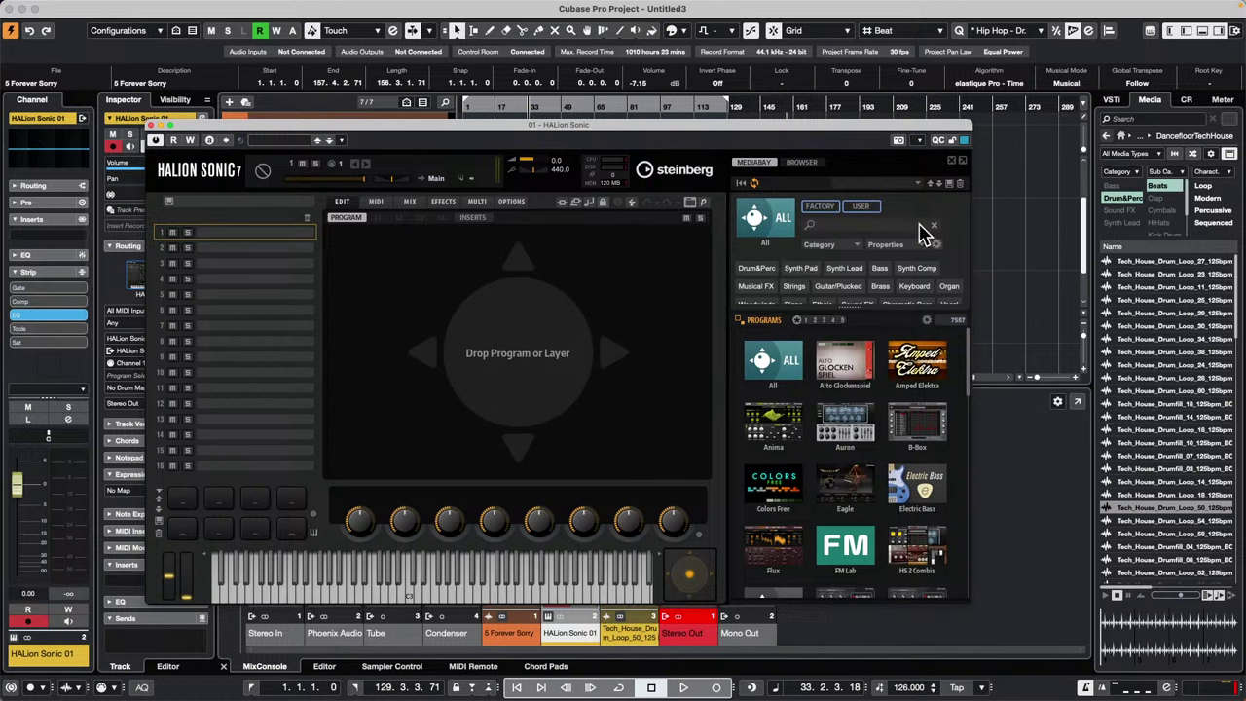
# Compare the factory and user content filters and the attribute filter options in HALion Sonic's MediaBay, ending with both content types enabled.
pyautogui.click(862, 207)
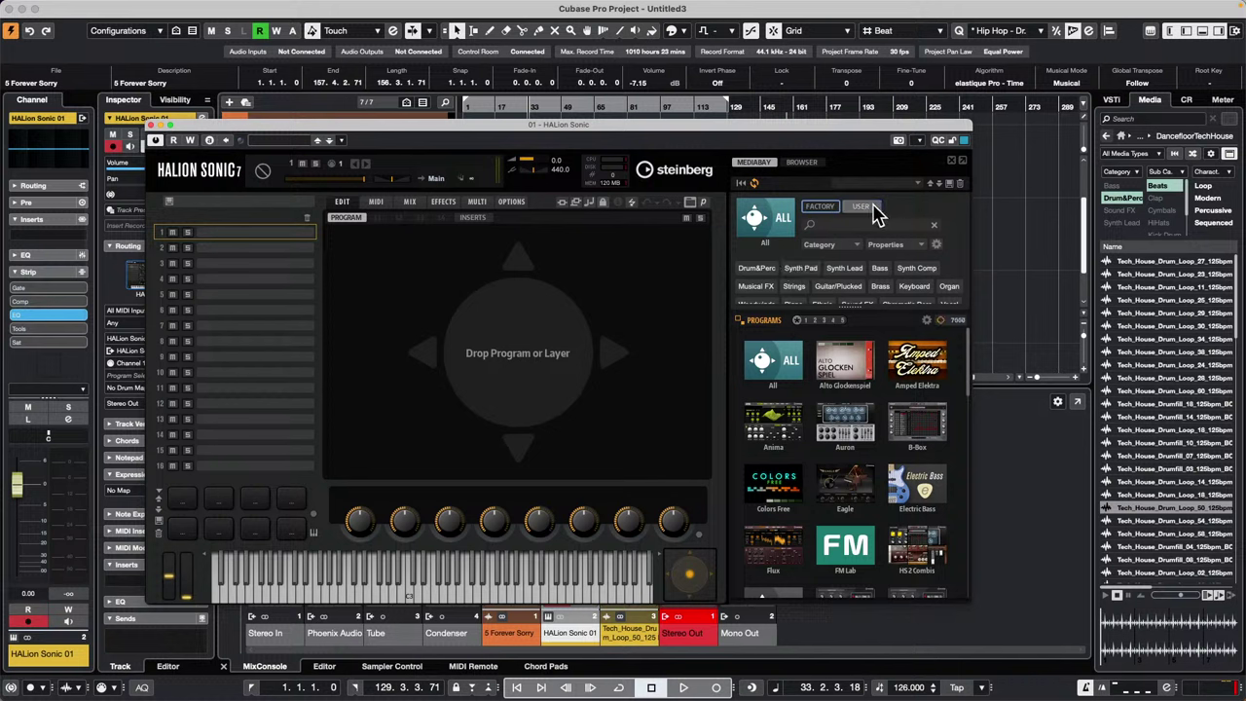
pyautogui.click(869, 210)
pyautogui.click(778, 220)
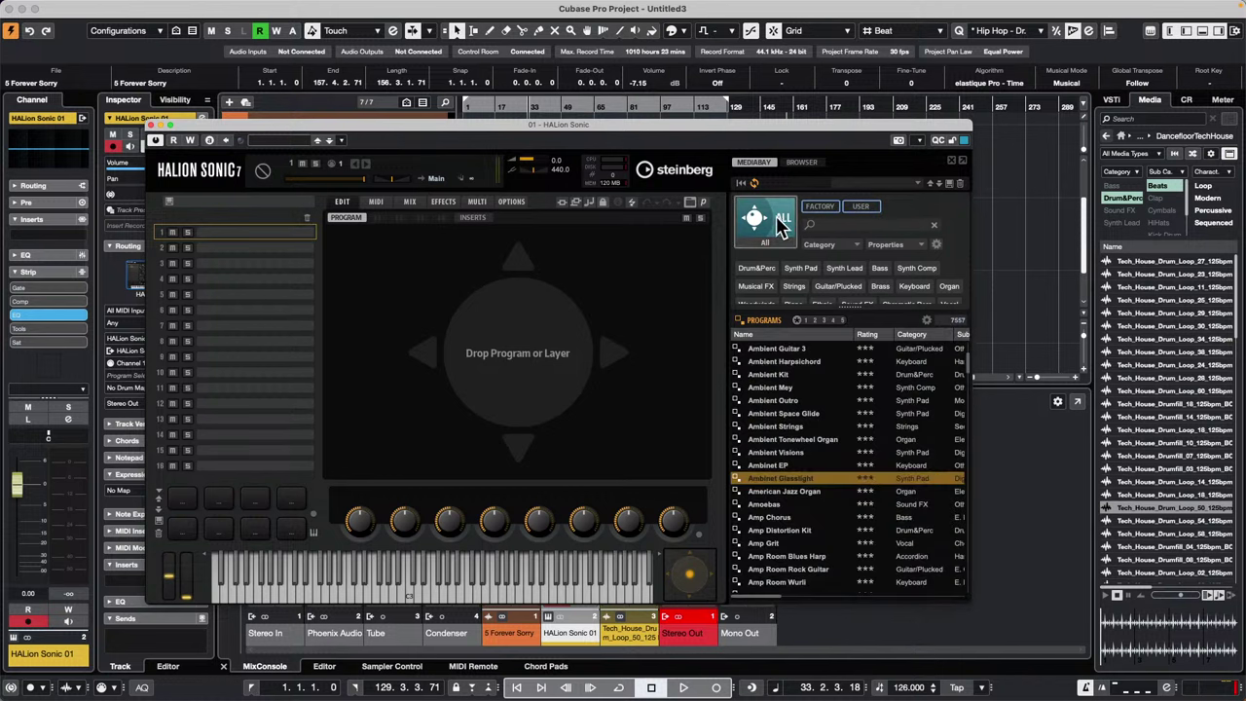
pyautogui.click(823, 215)
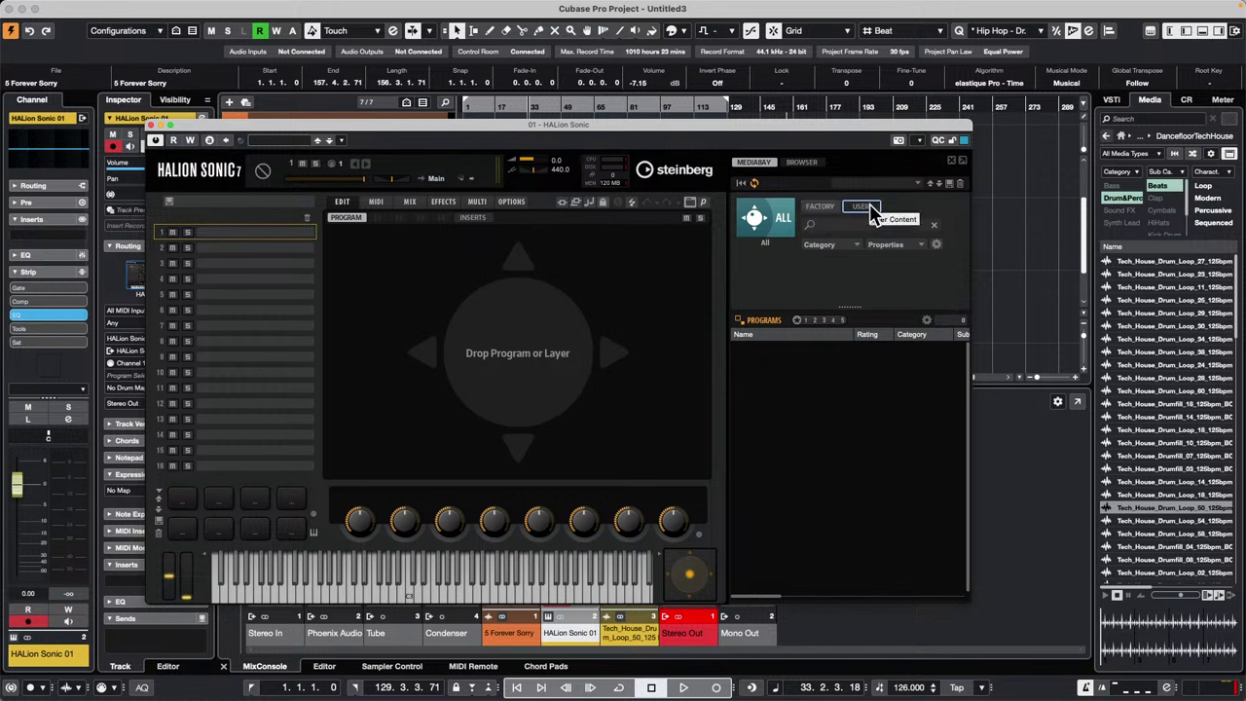
pyautogui.click(866, 207)
pyautogui.click(839, 225)
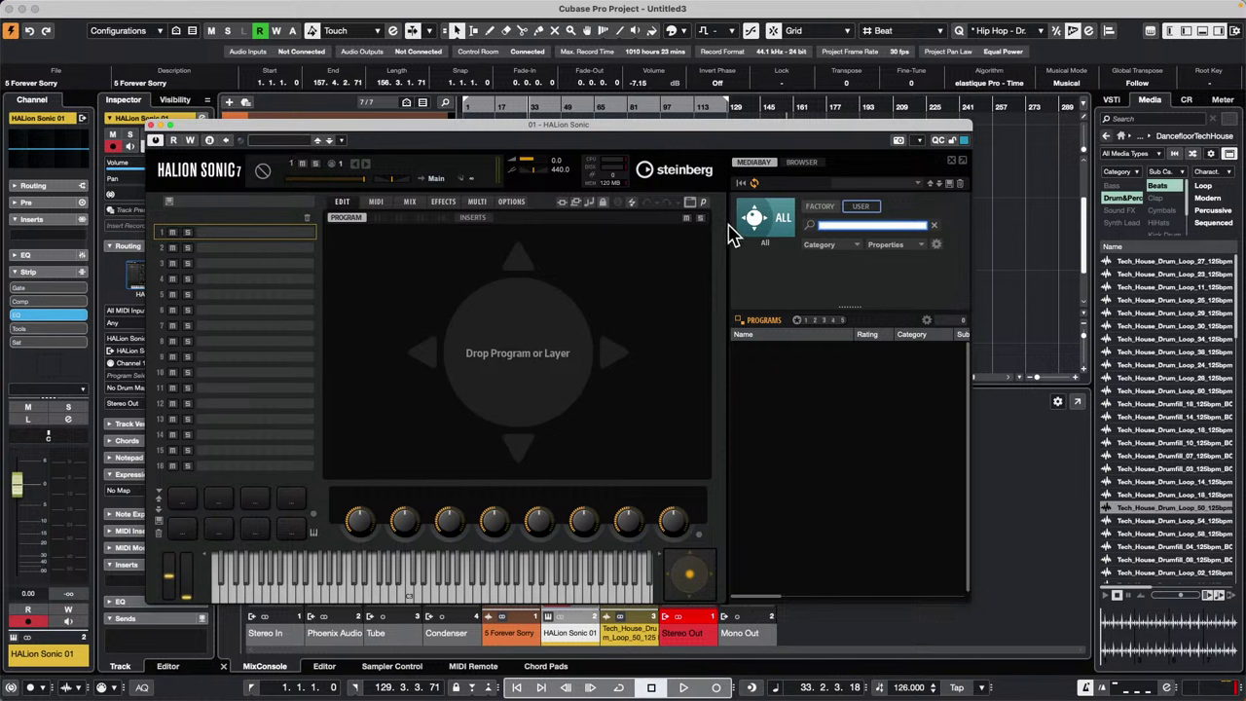
pyautogui.click(771, 219)
pyautogui.click(790, 370)
pyautogui.click(936, 245)
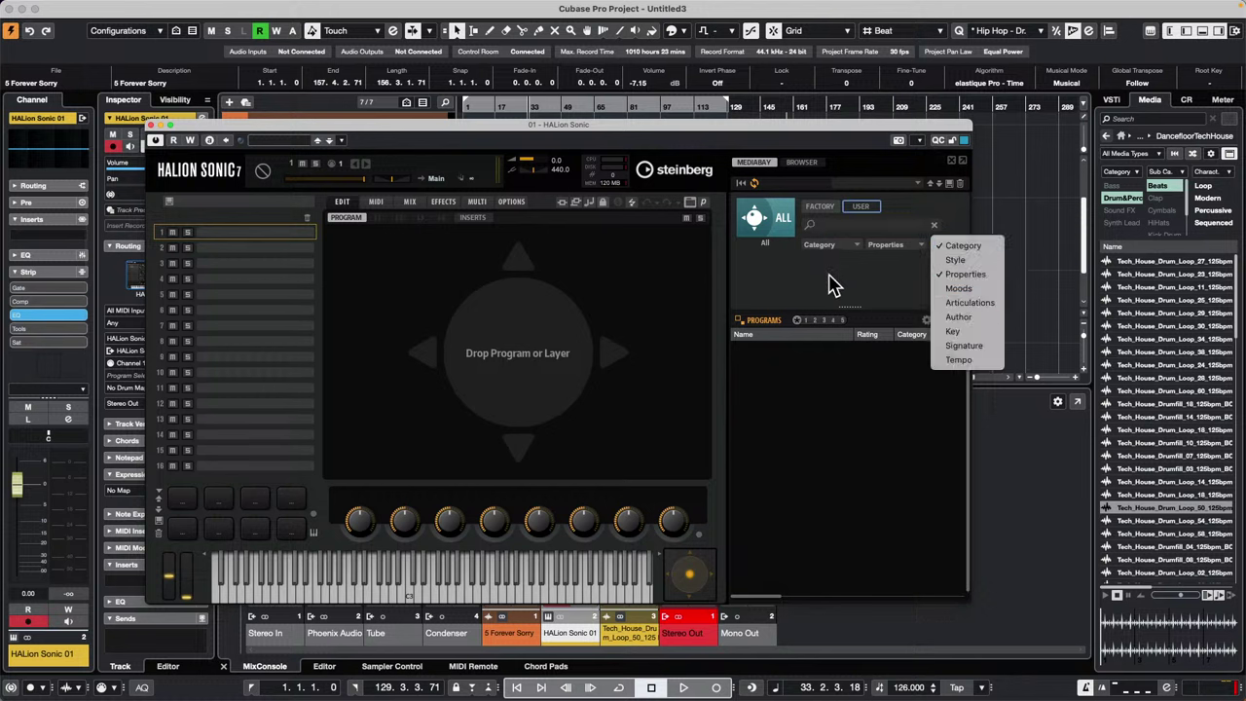
pyautogui.click(828, 275)
pyautogui.click(779, 227)
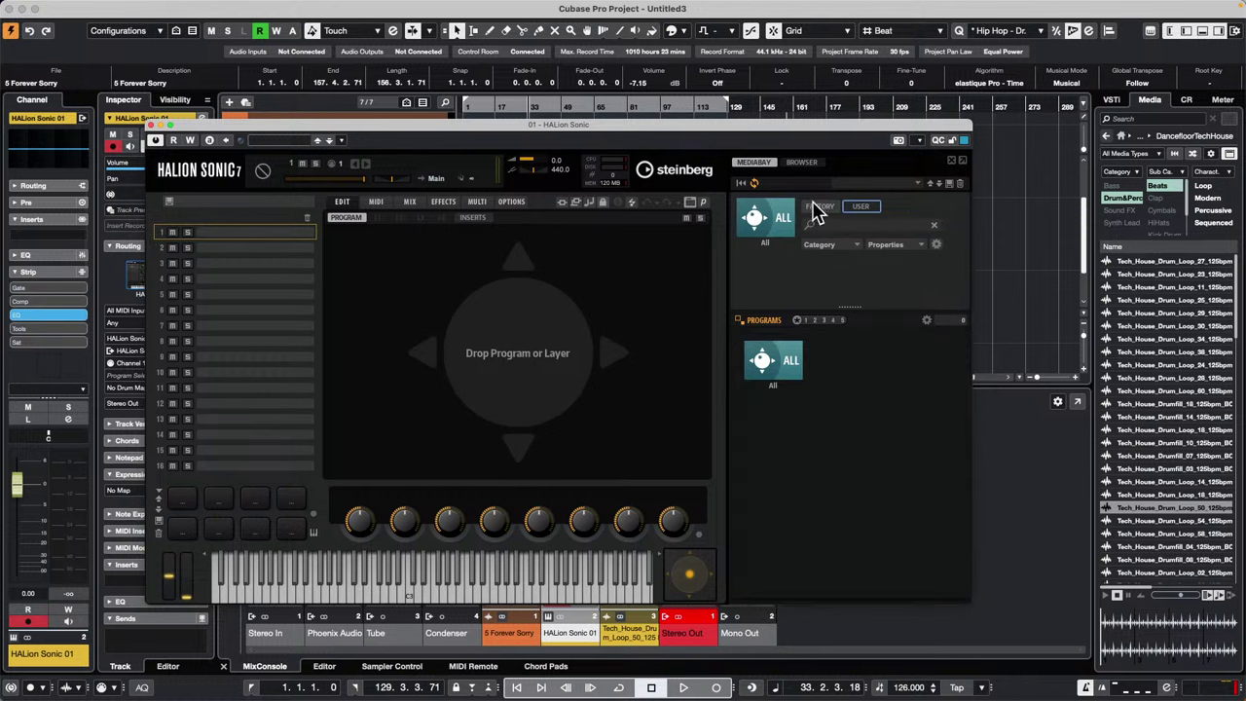
pyautogui.click(816, 209)
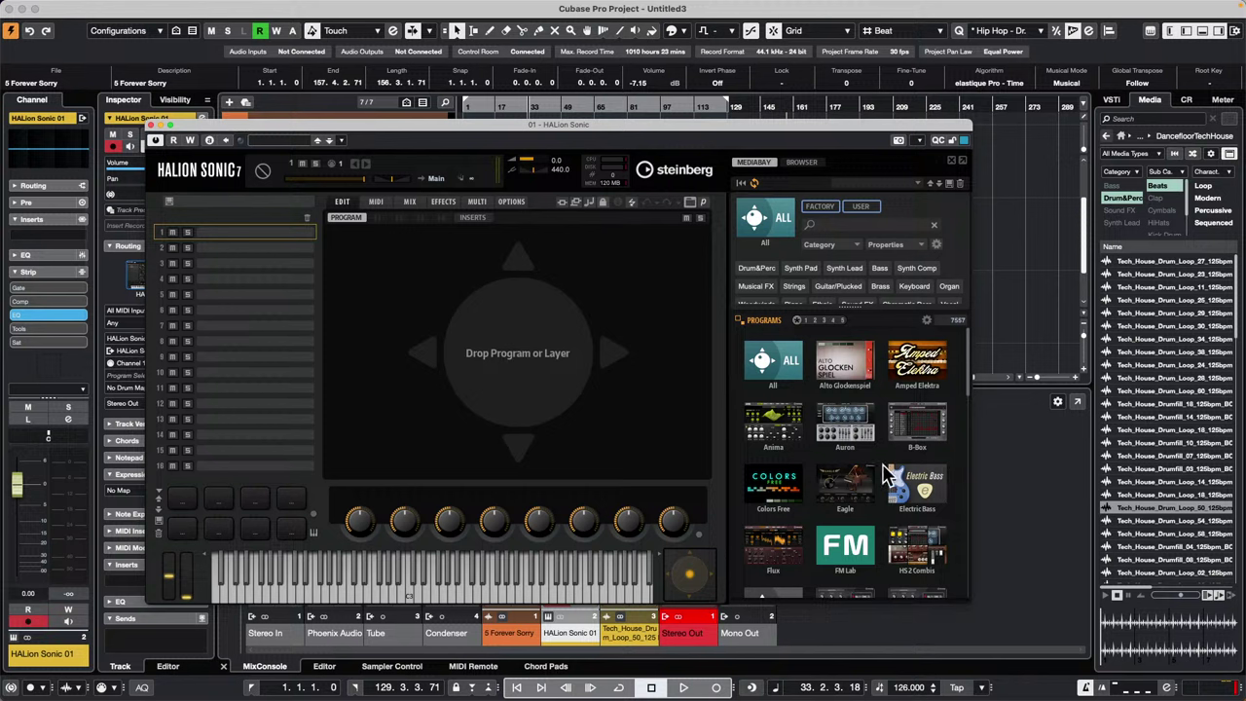
# Load the Asian Fusion program from the FM Lab library into HALion Sonic's first slot.
pyautogui.scroll(-4, 877, 439)
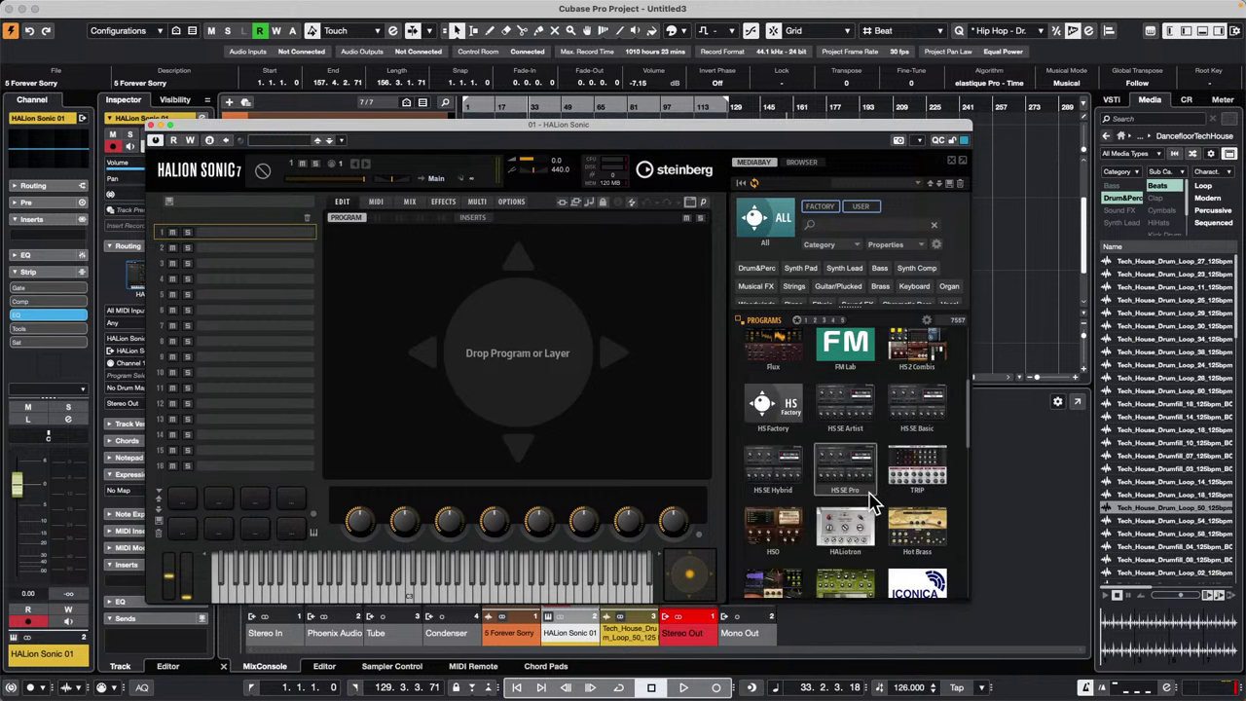
pyautogui.click(857, 380)
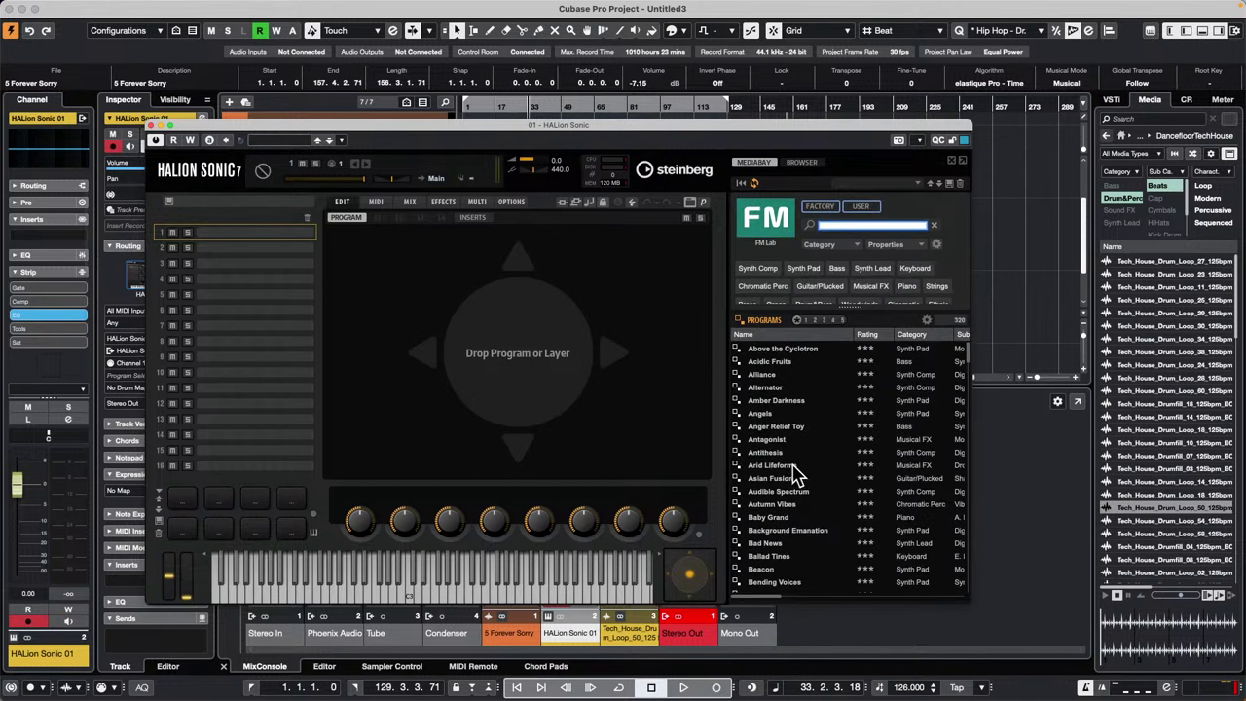
pyautogui.moveTo(793, 478); pyautogui.dragTo(241, 234)
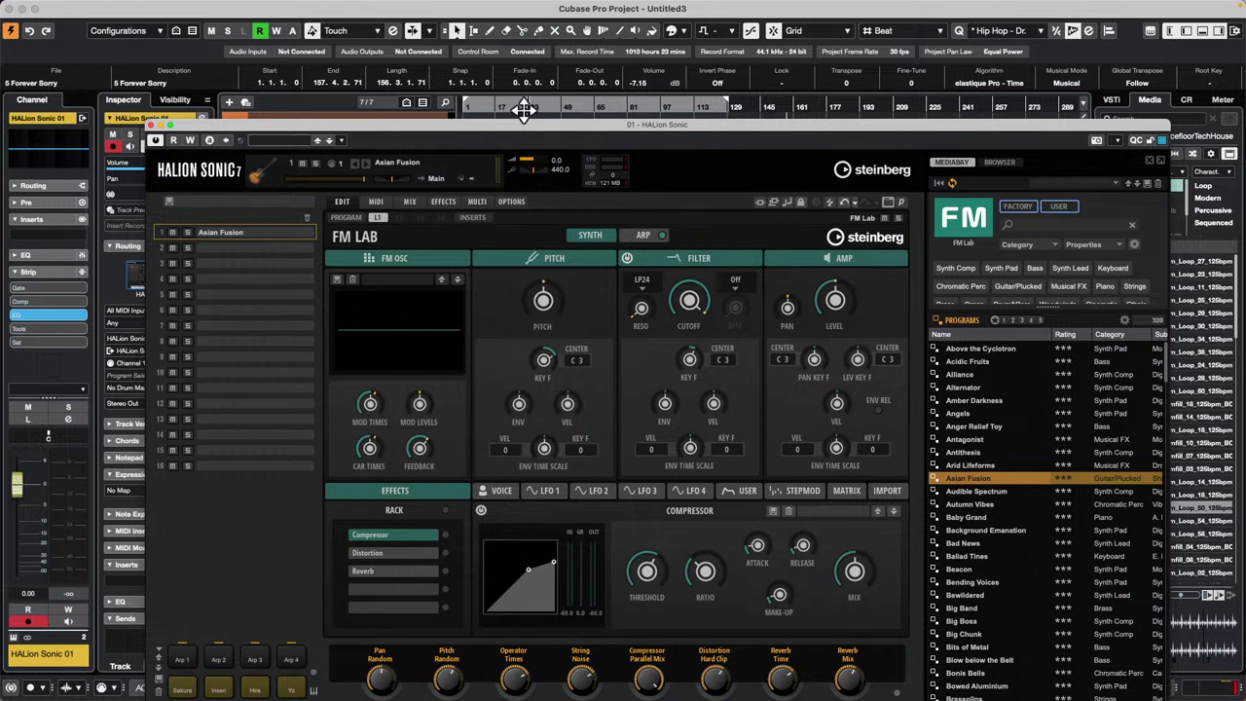
# Look at the existing presets in HALion Sonic's save-preset dialog and cancel without saving.
pyautogui.click(342, 142)
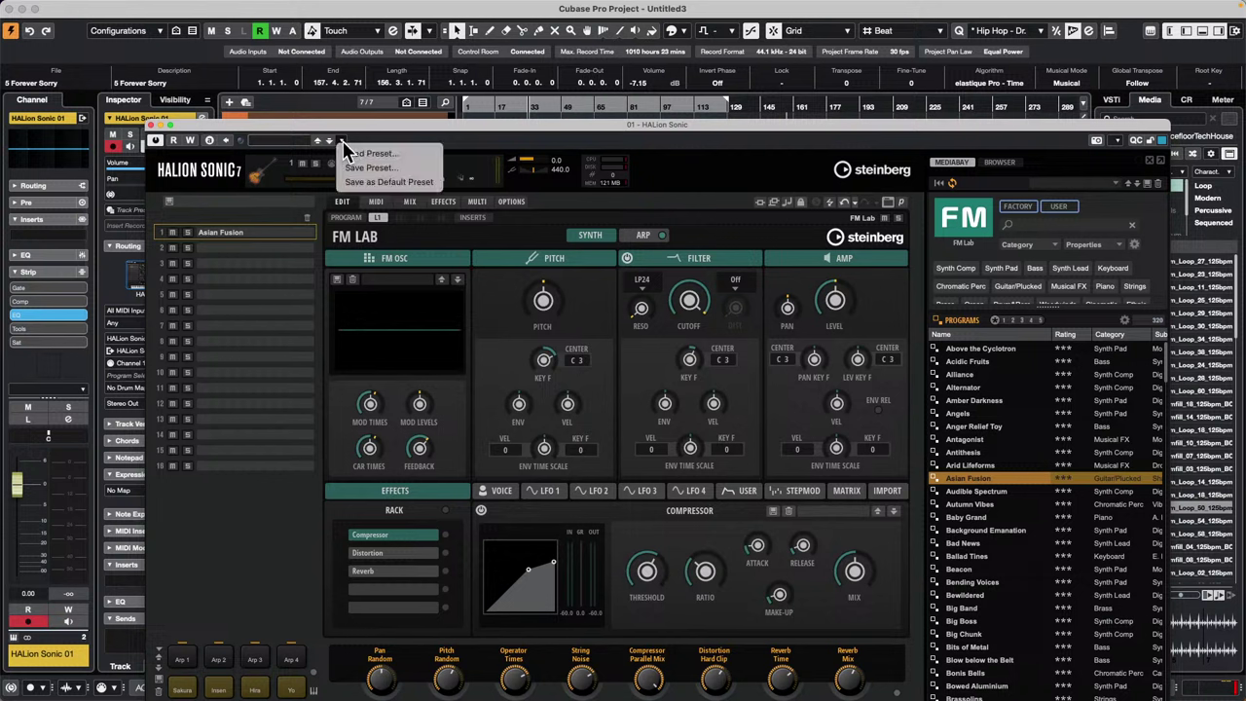
pyautogui.click(402, 169)
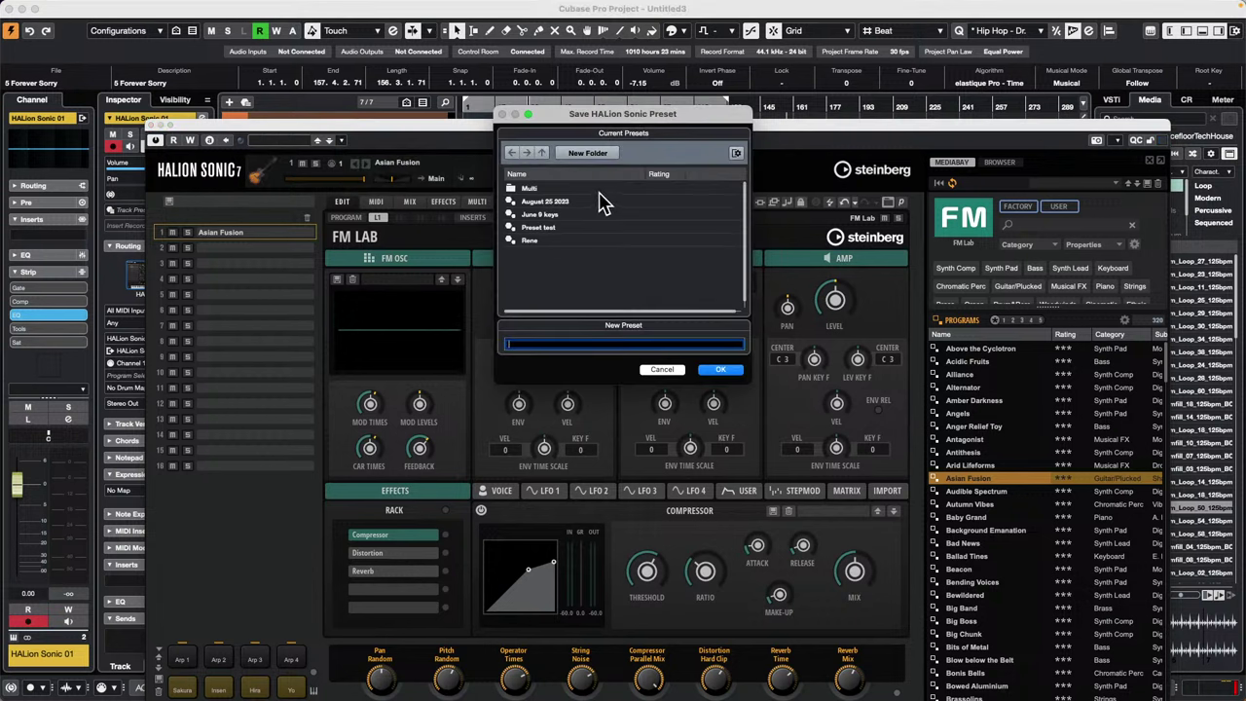
pyautogui.click(662, 369)
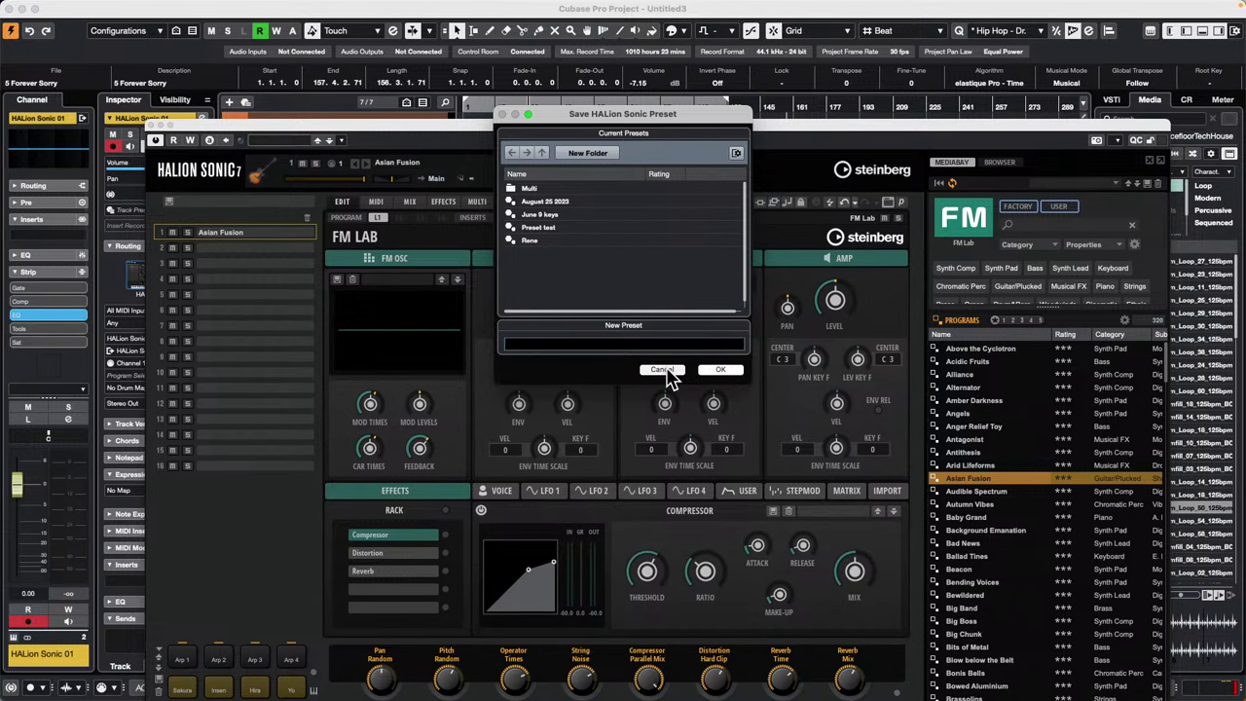
# Move the HALion Sonic window up and set the FM oscillator's Mod Levels to 60.
pyautogui.moveTo(418, 131); pyautogui.dragTo(368, 76)
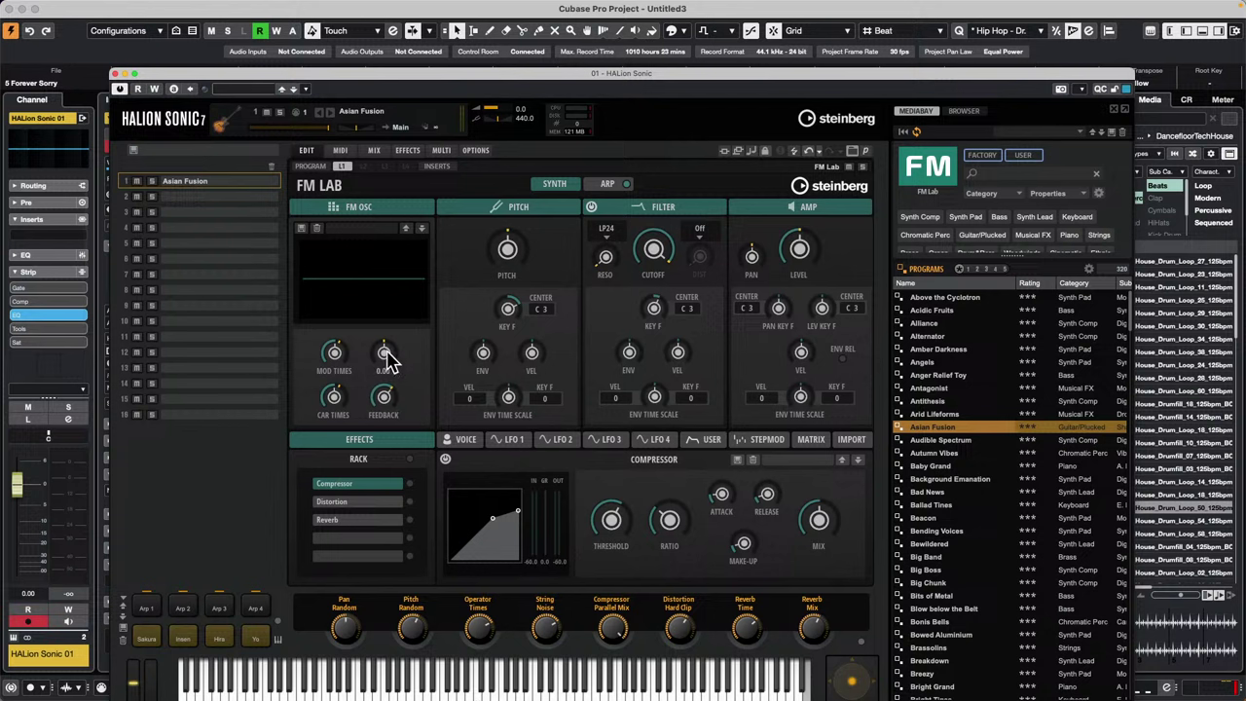
pyautogui.moveTo(386, 353); pyautogui.dragTo(406, 275)
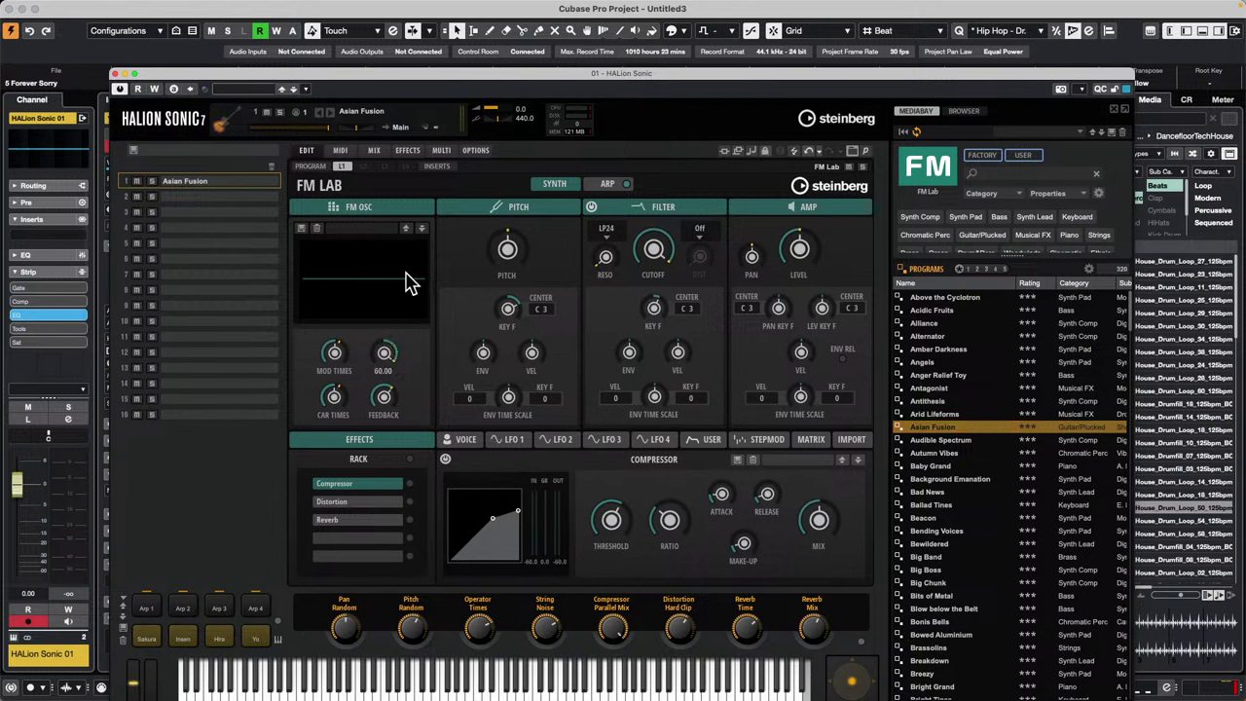
# Search HALion Sonic's plug-in preset browser for the saved user preset by its name and close the browser.
pyautogui.click(261, 90)
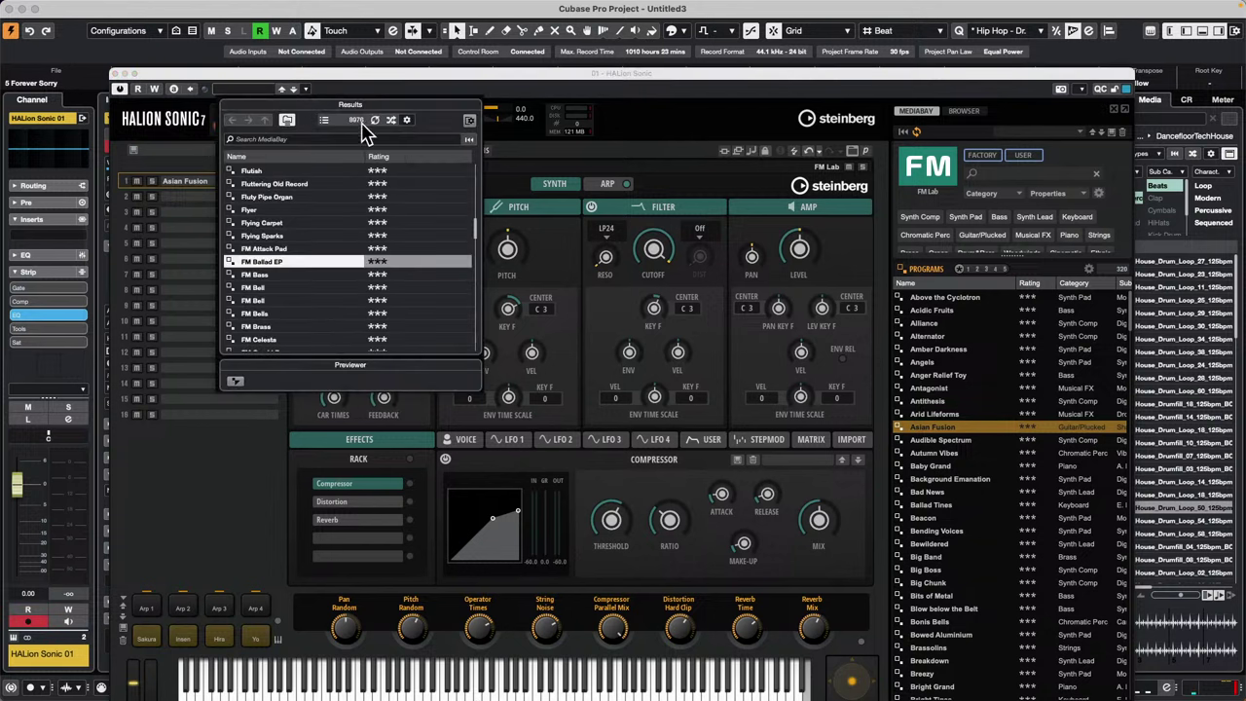
pyautogui.click(403, 89)
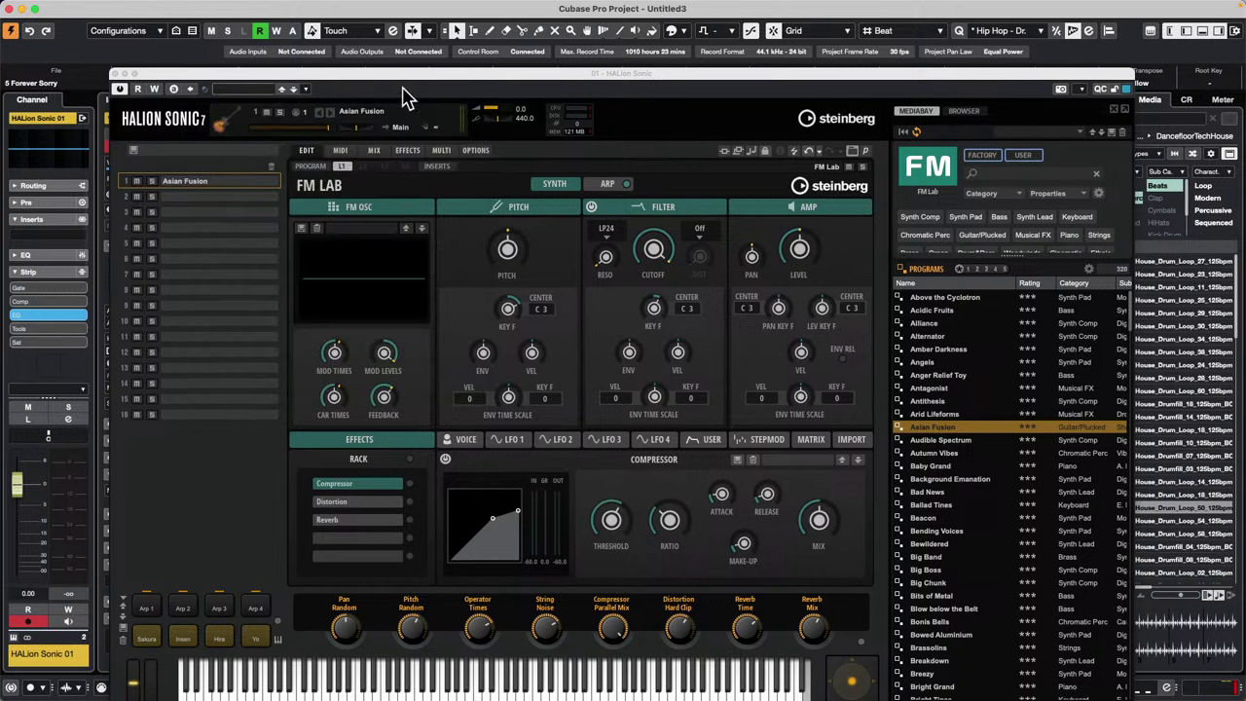
pyautogui.click(240, 88)
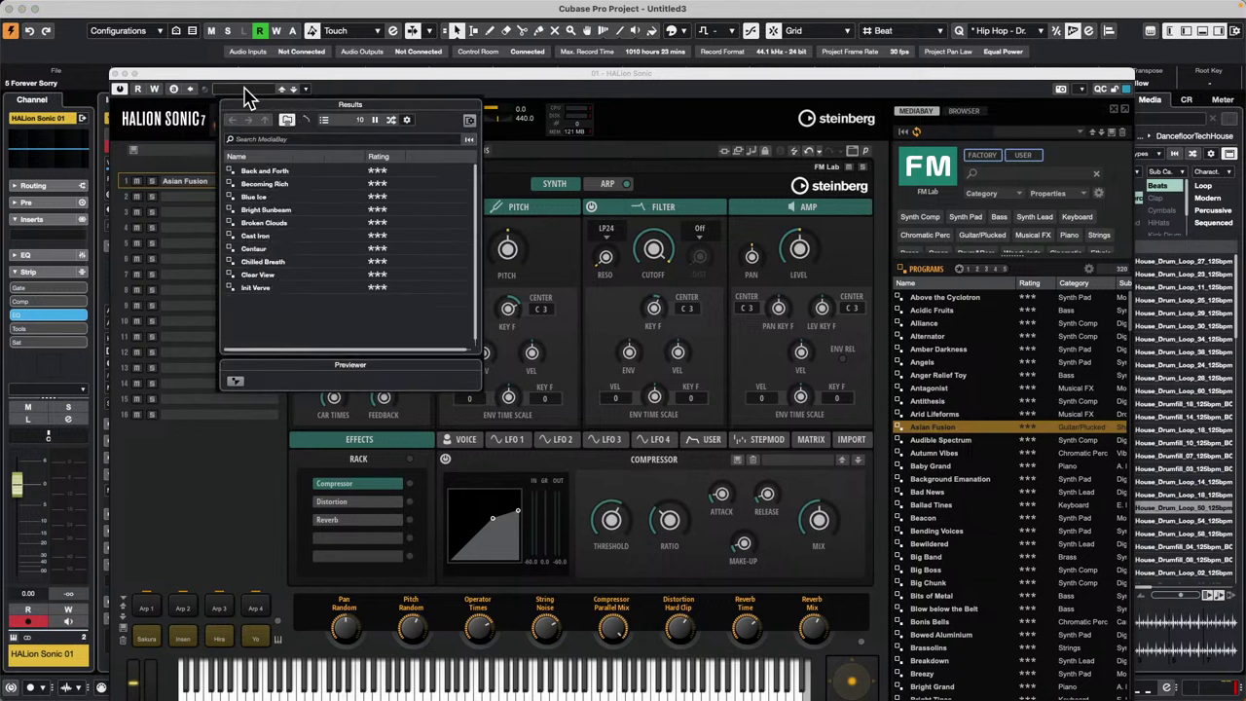
pyautogui.click(311, 140)
pyautogui.write('reb')
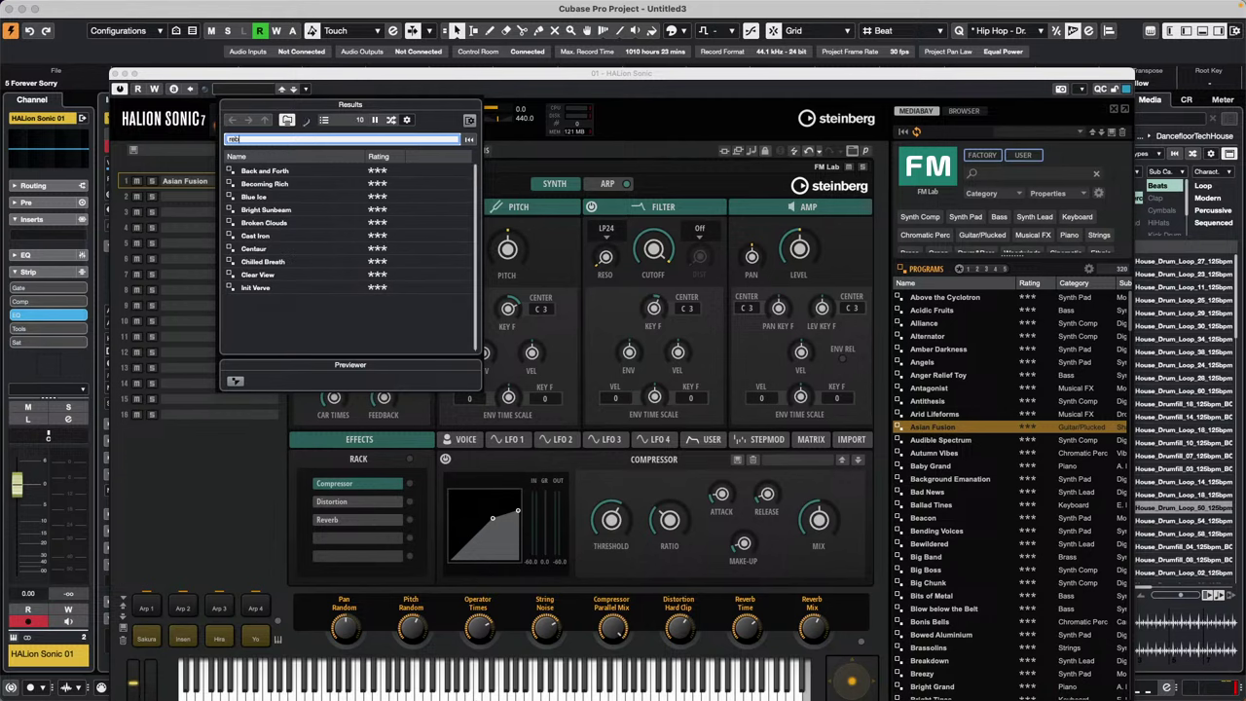
pyautogui.press('BackSpace')
pyautogui.press('BackSpace')
pyautogui.press('BackSpace')
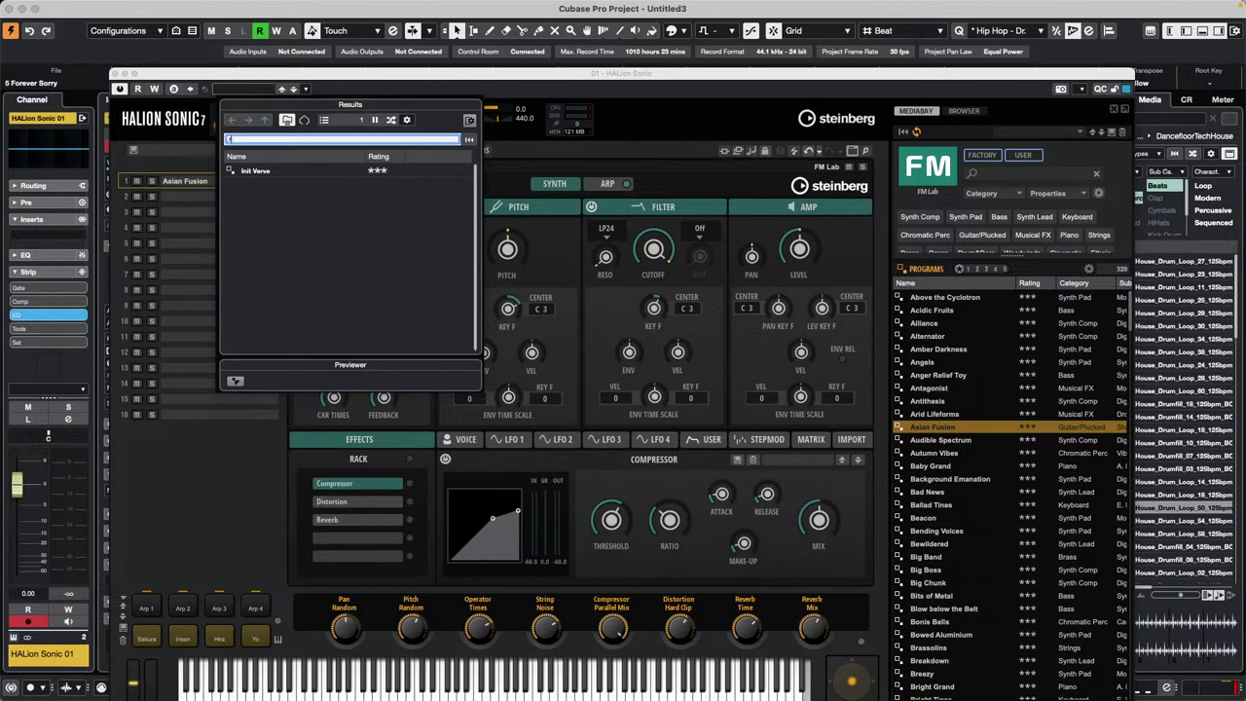
pyautogui.write('rene')
pyautogui.click(359, 86)
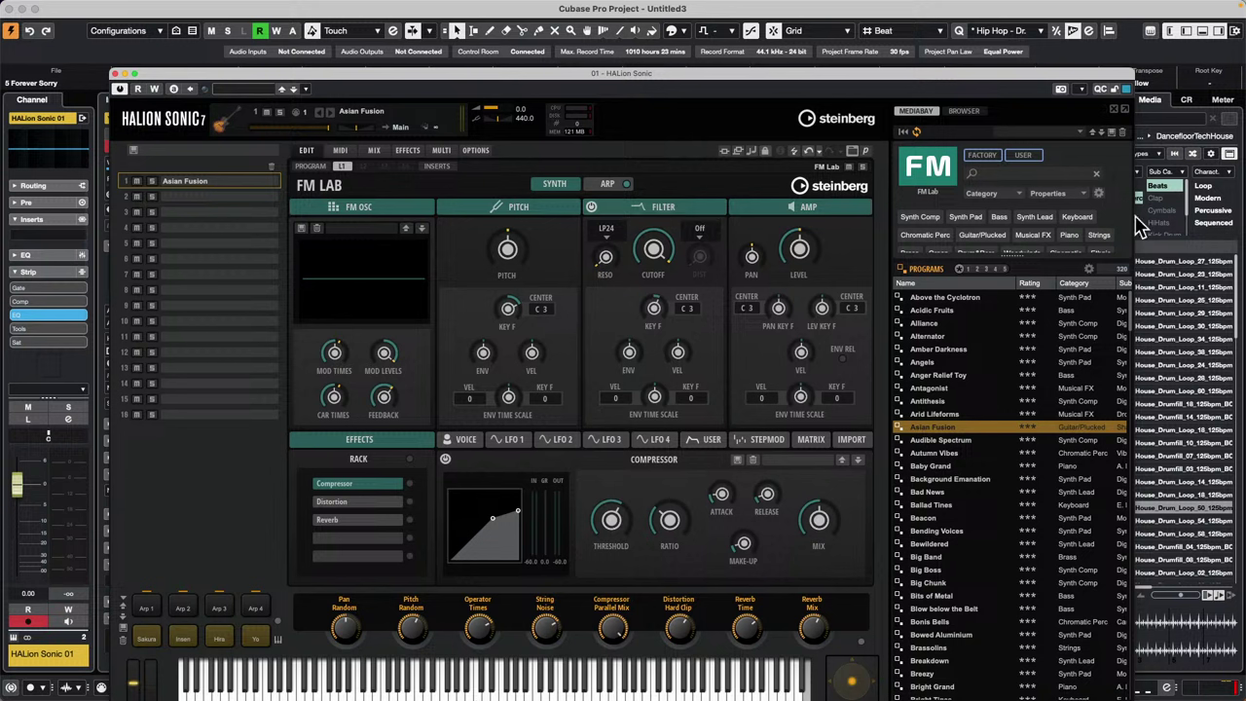
# Check the attribute filter choices in HALion Sonic's MediaBay and switch the user content filter off and back on.
pyautogui.click(1102, 194)
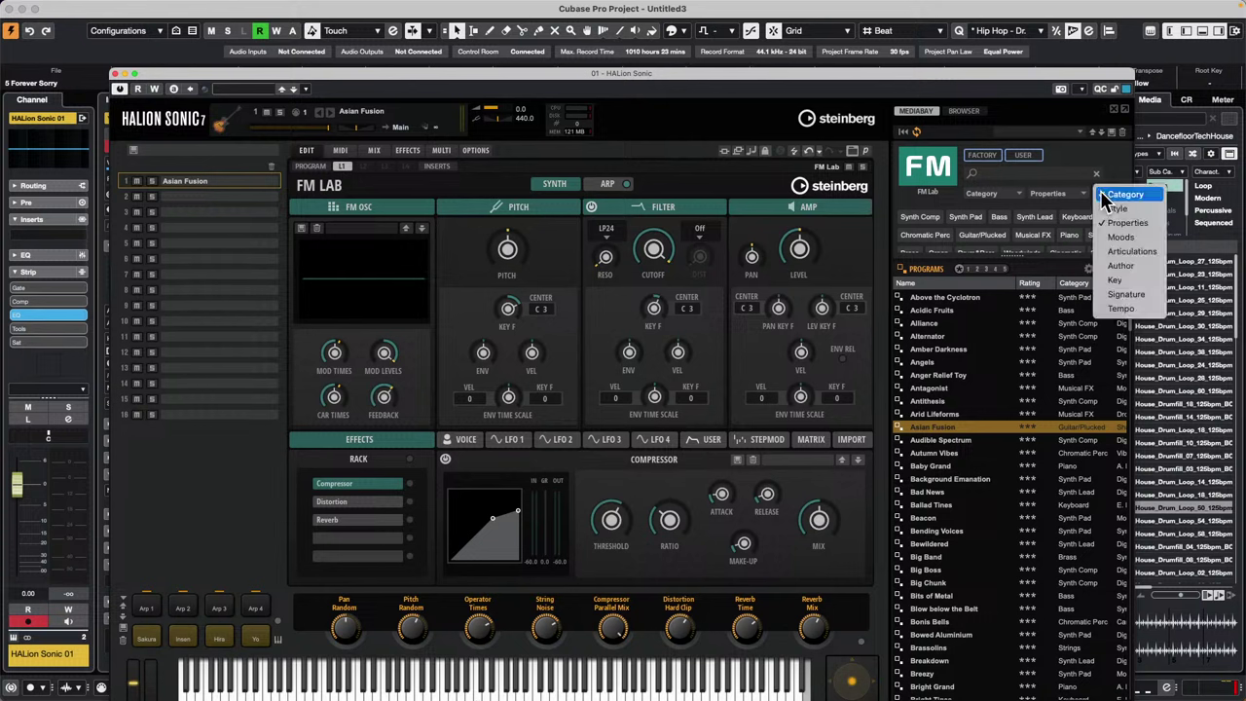
pyautogui.click(1036, 158)
pyautogui.click(1033, 157)
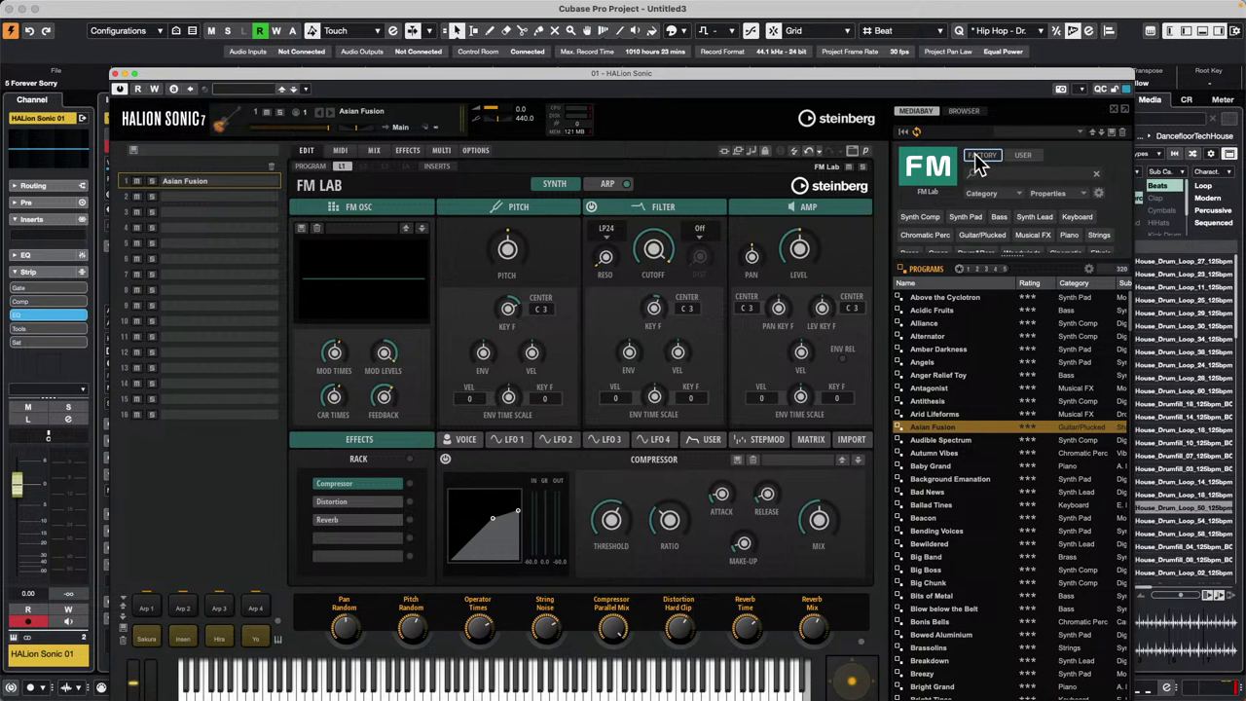
# Browse HALion Sonic's file browser to User Content > VST3 Presets > Steinberg Media Technologies > HALion Sonic.
pyautogui.click(972, 112)
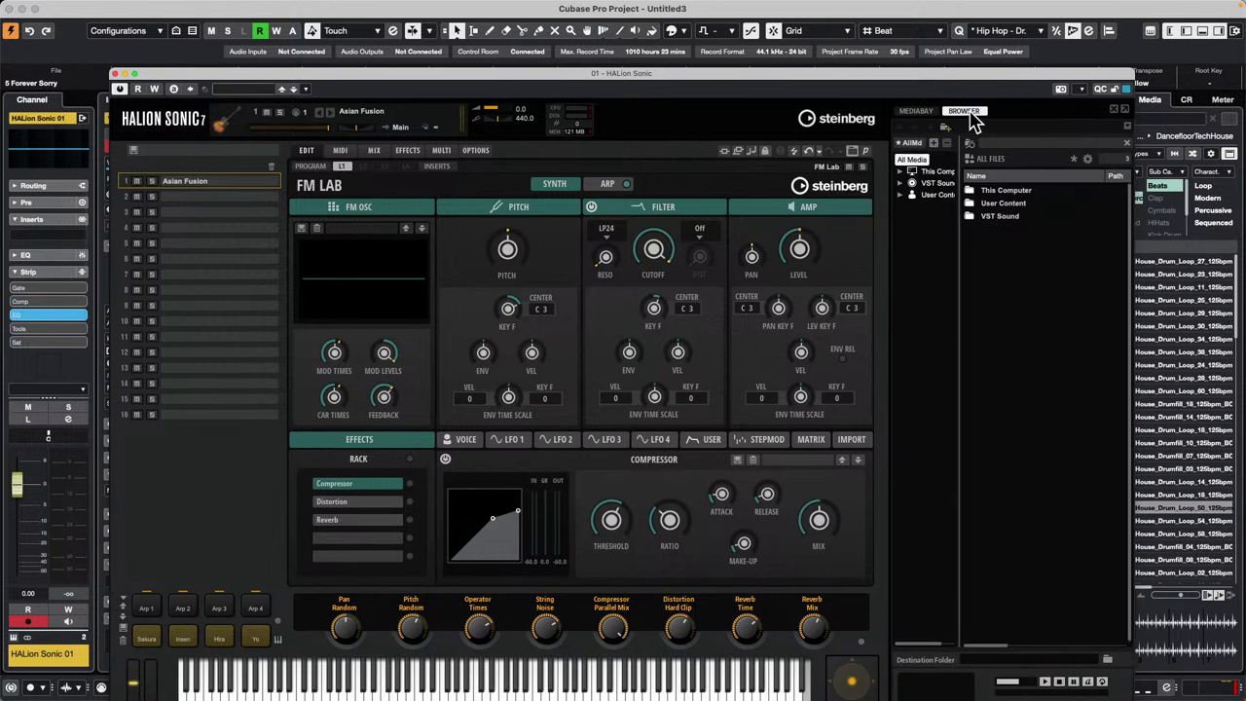
pyautogui.click(1020, 207)
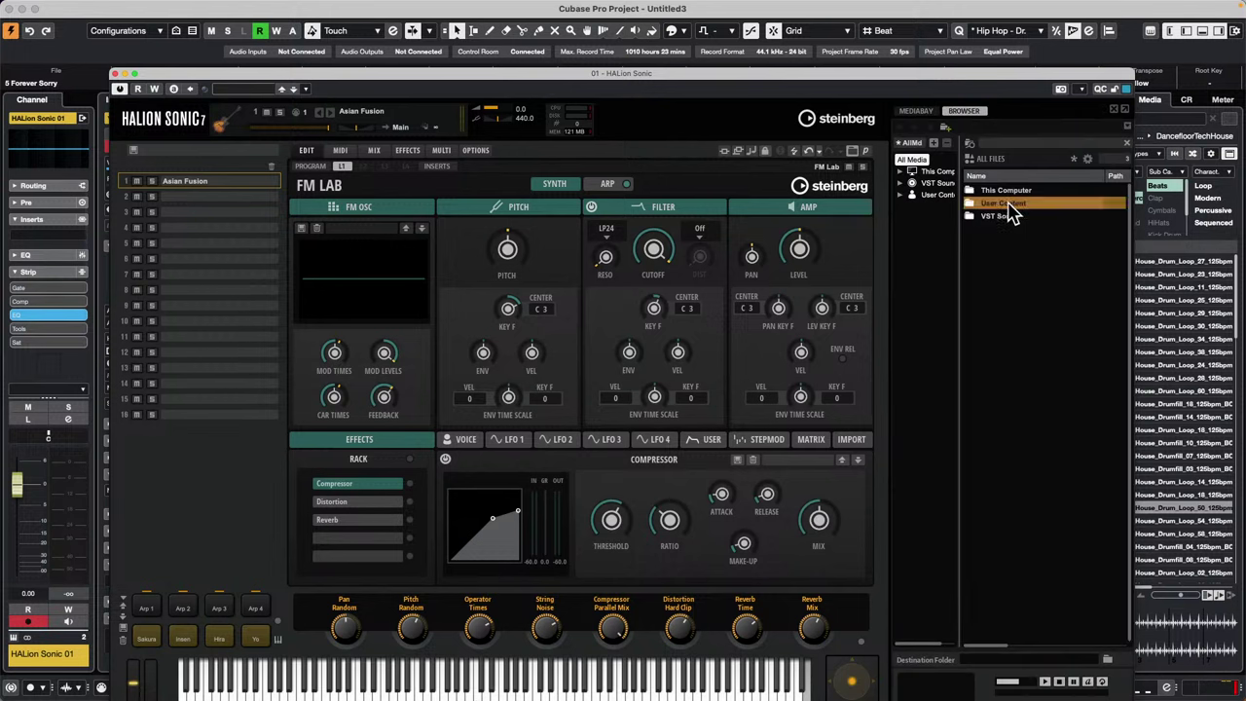
pyautogui.rightClick(1010, 207)
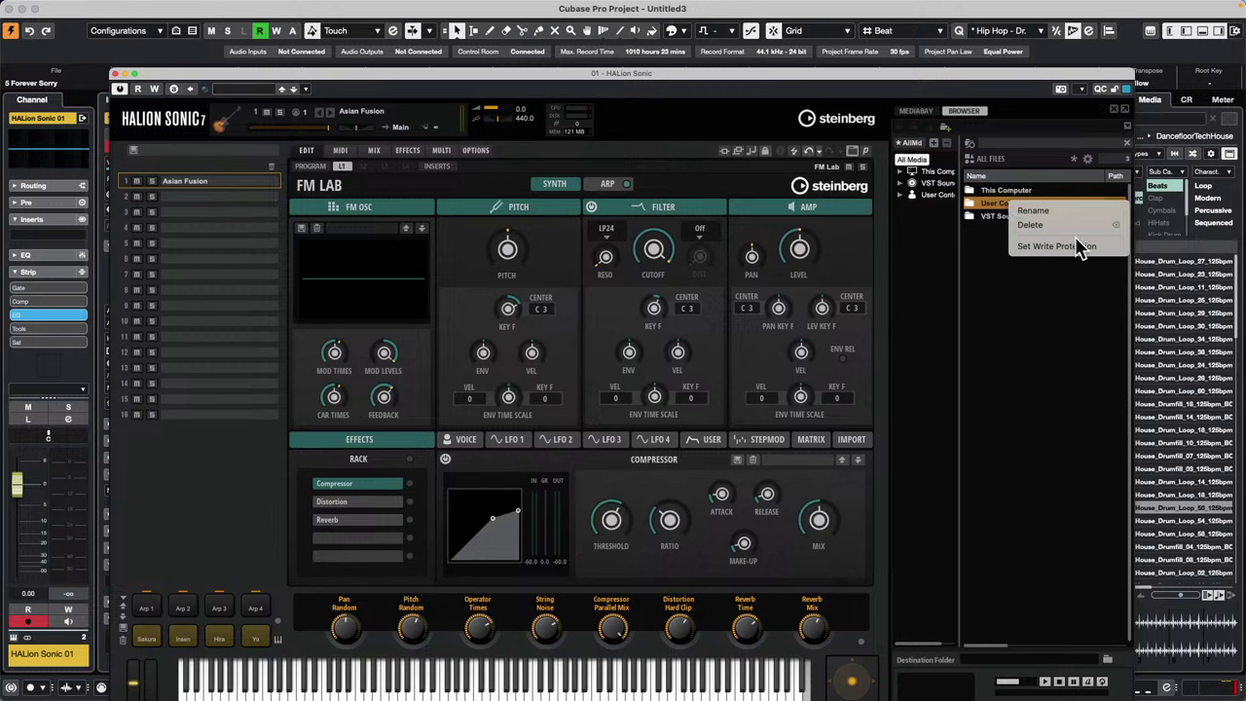
pyautogui.click(1005, 263)
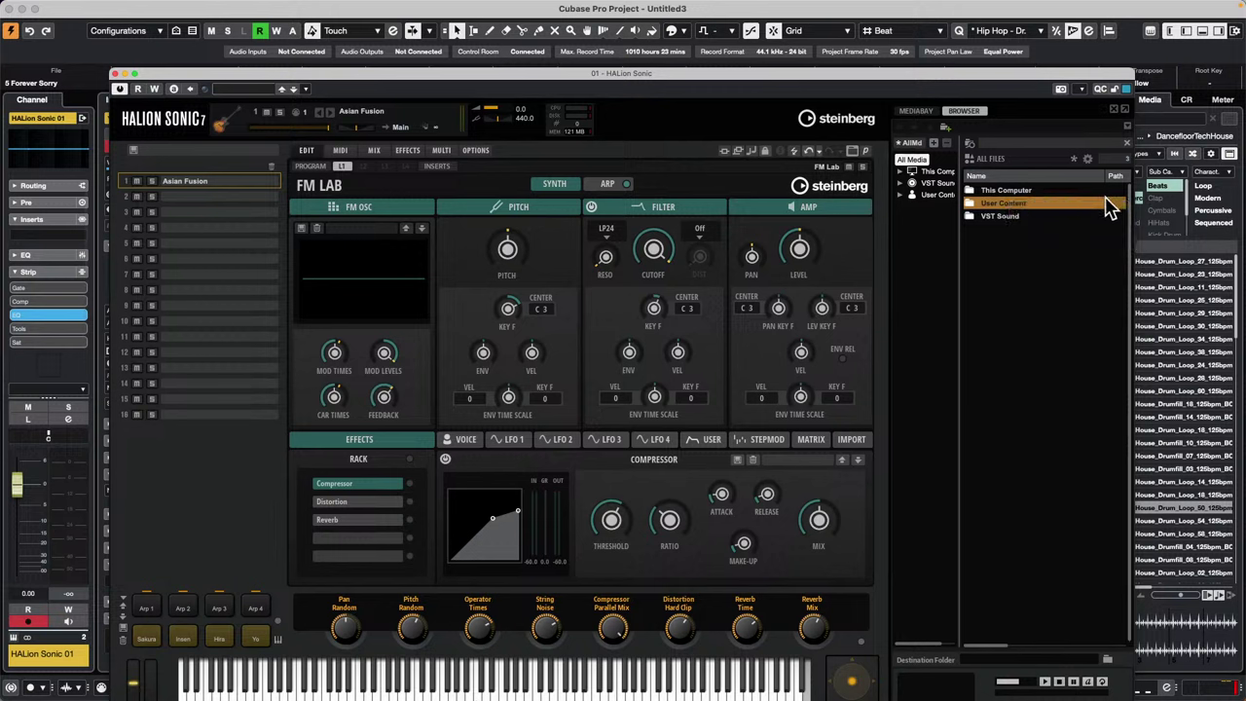
pyautogui.doubleClick(1017, 205)
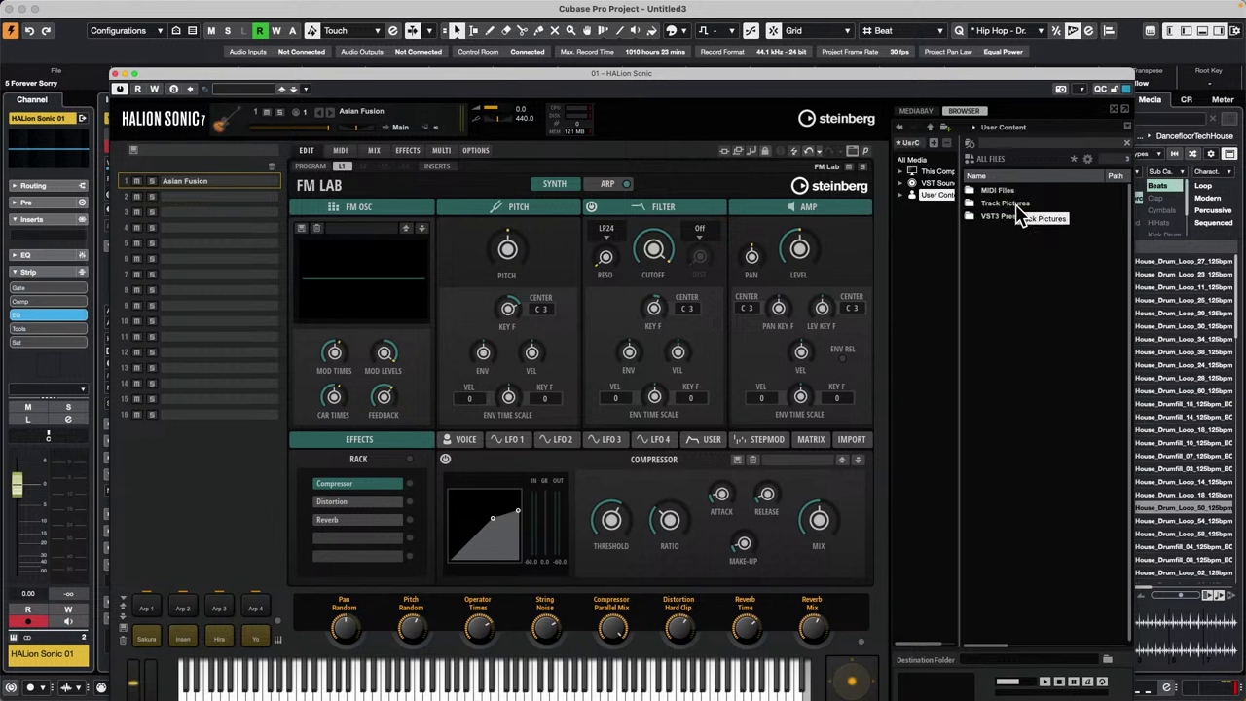
pyautogui.doubleClick(1014, 217)
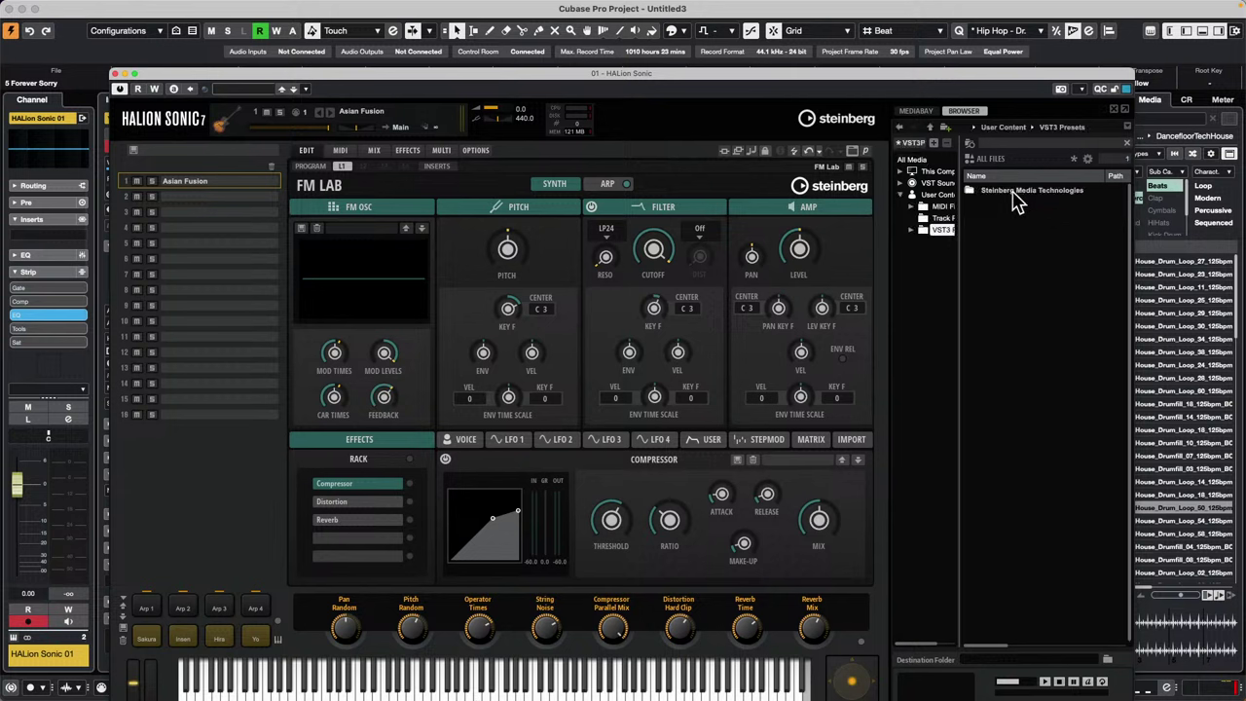
pyautogui.doubleClick(1016, 192)
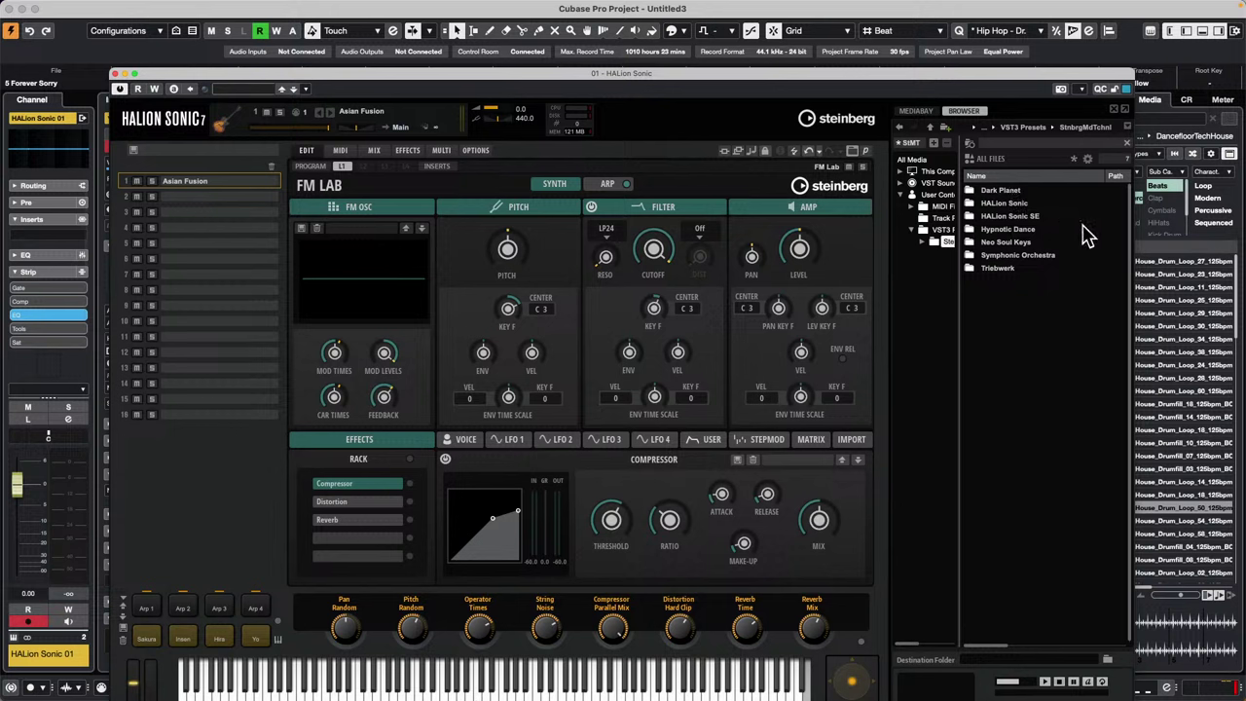
pyautogui.click(1015, 203)
pyautogui.rightClick(1014, 204)
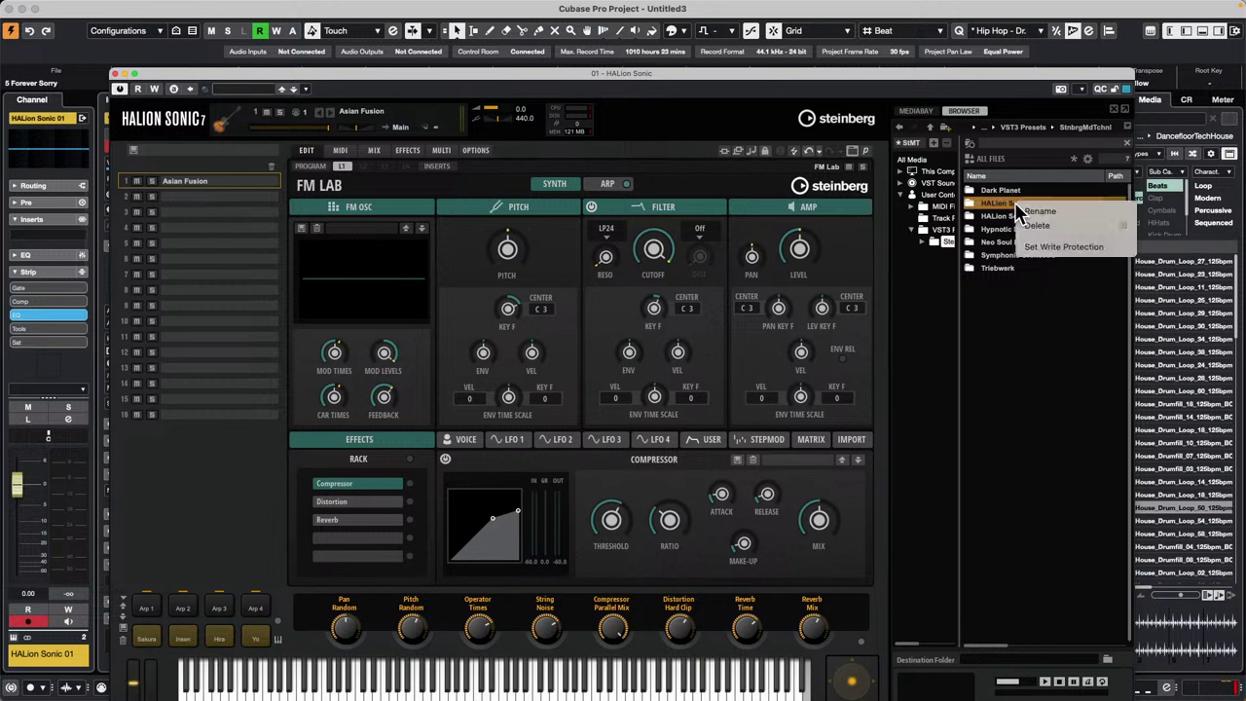
pyautogui.click(999, 202)
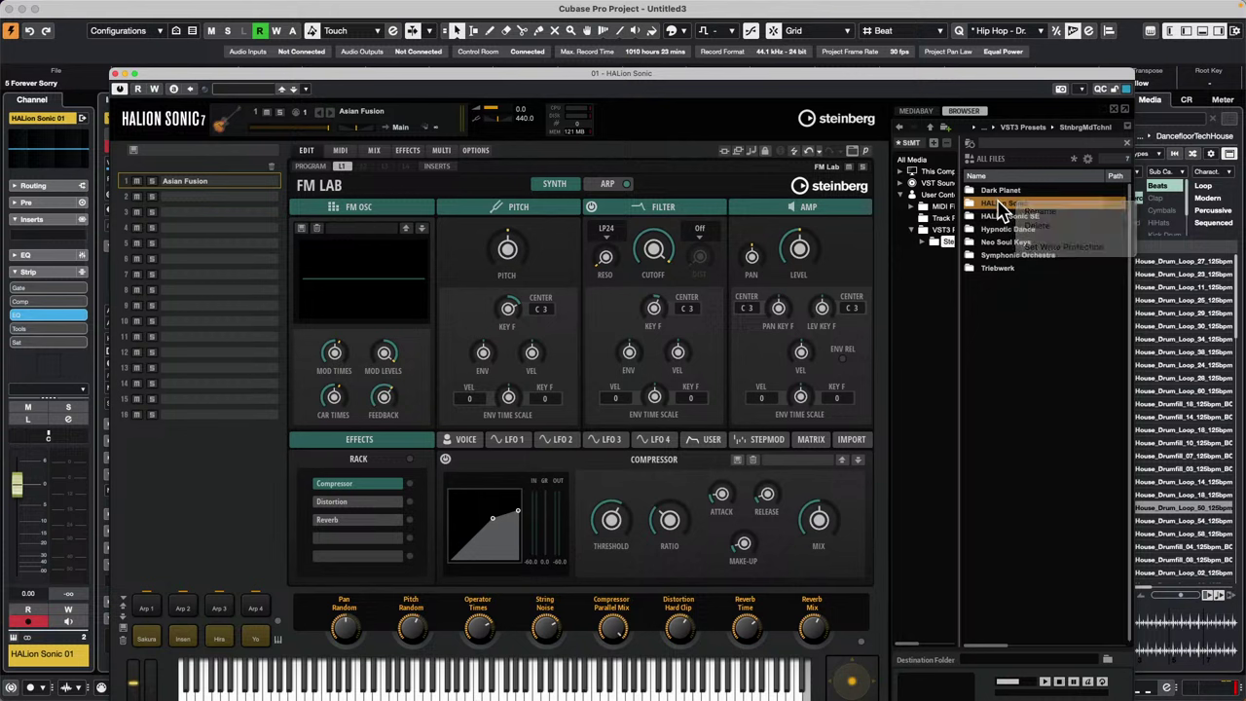
pyautogui.doubleClick(1016, 206)
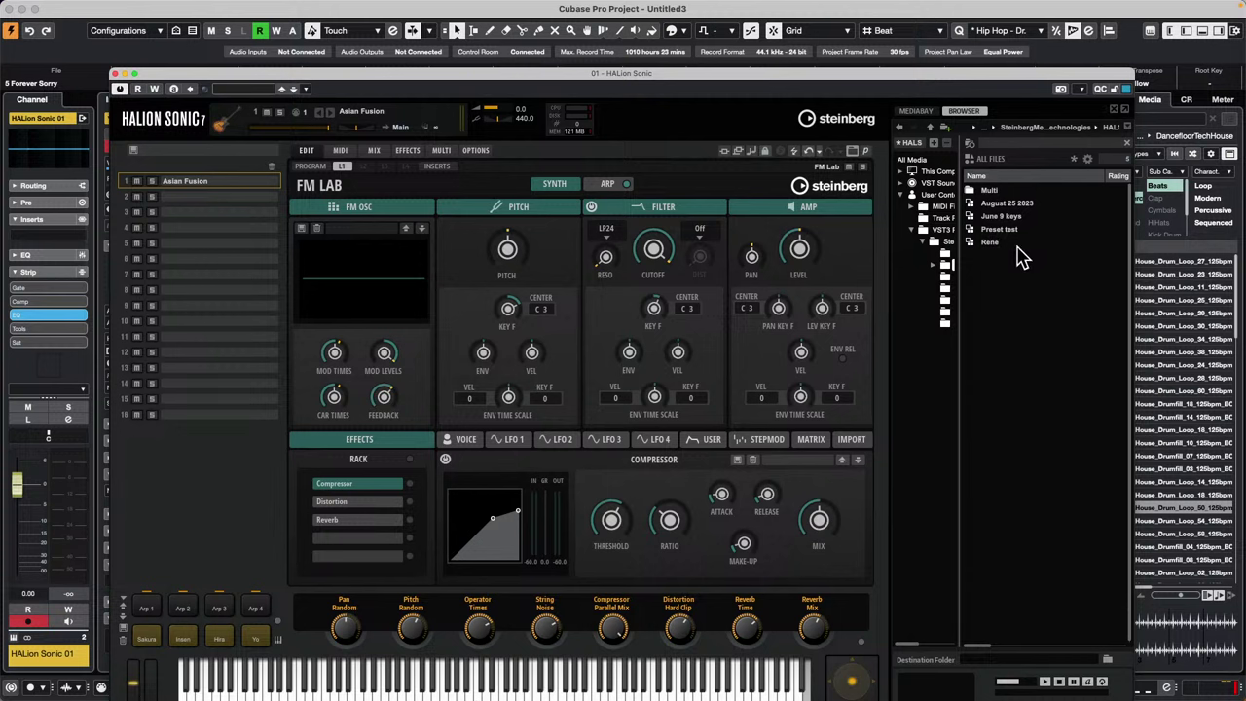
# Examine the file commands available for the last preset in the HALion Sonic folder, such as Reveal in Finder and Delete, without applying any.
pyautogui.click(992, 242)
pyautogui.rightClick(997, 251)
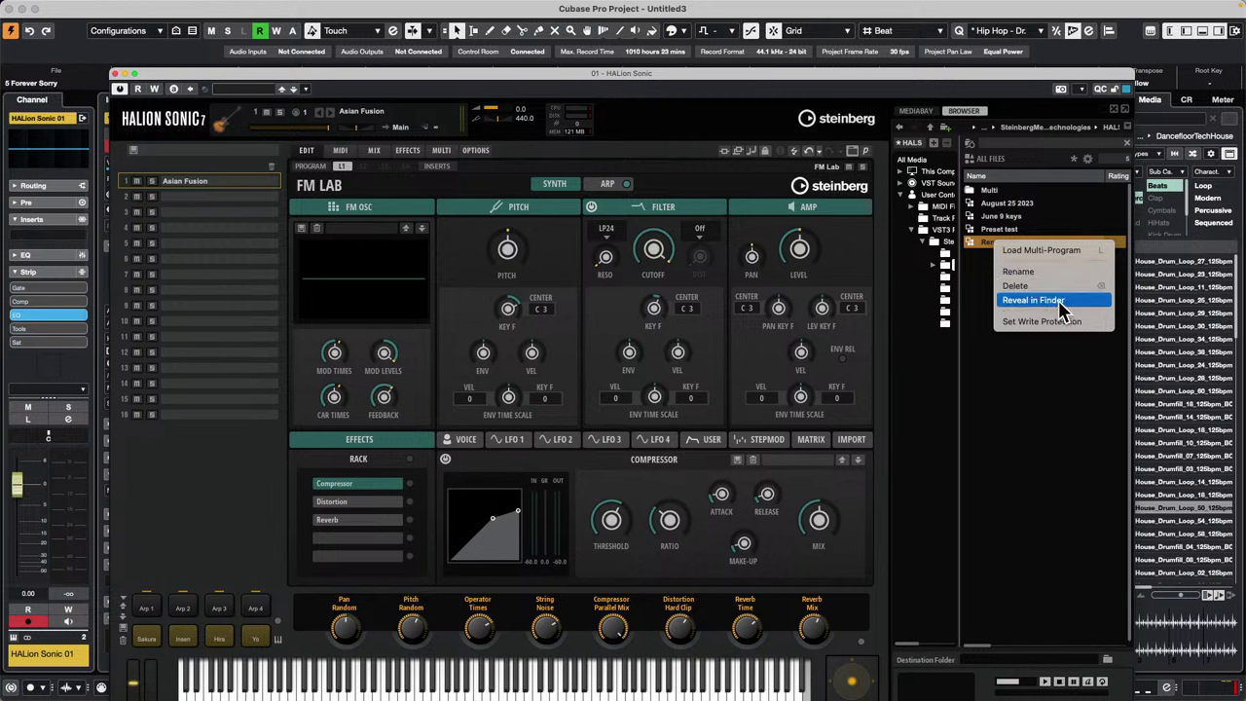
pyautogui.click(1013, 384)
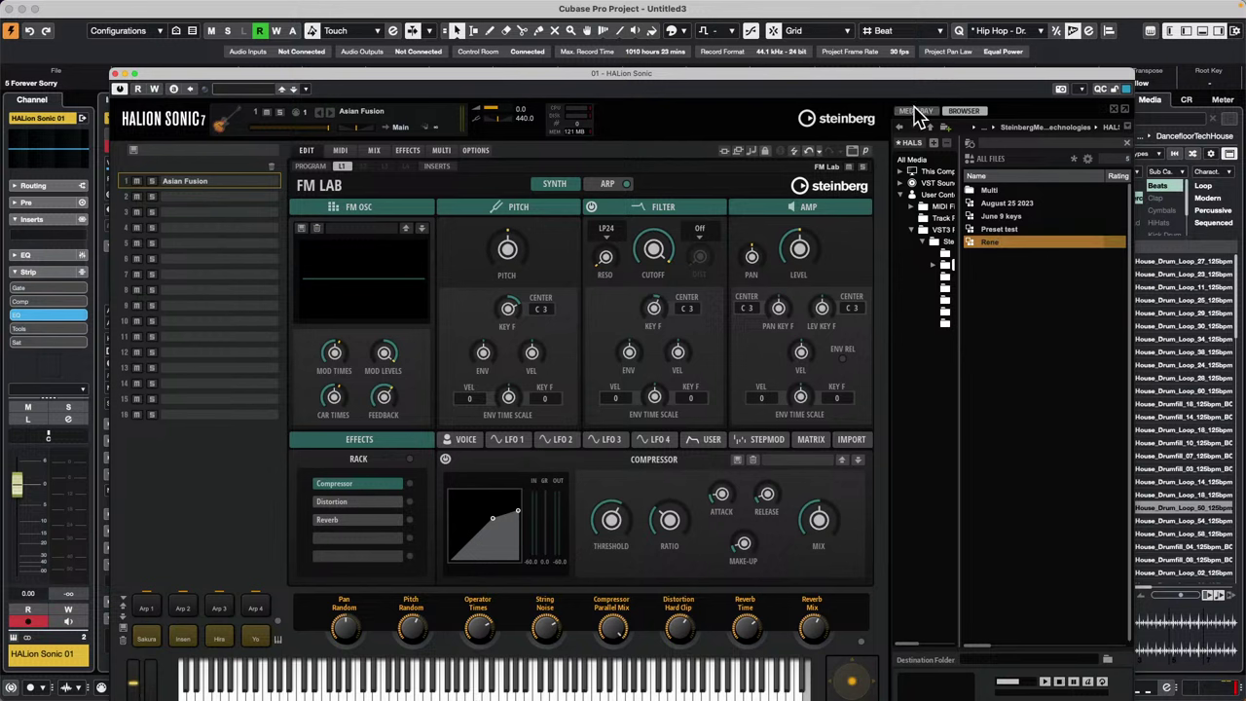
pyautogui.rightClick(1008, 243)
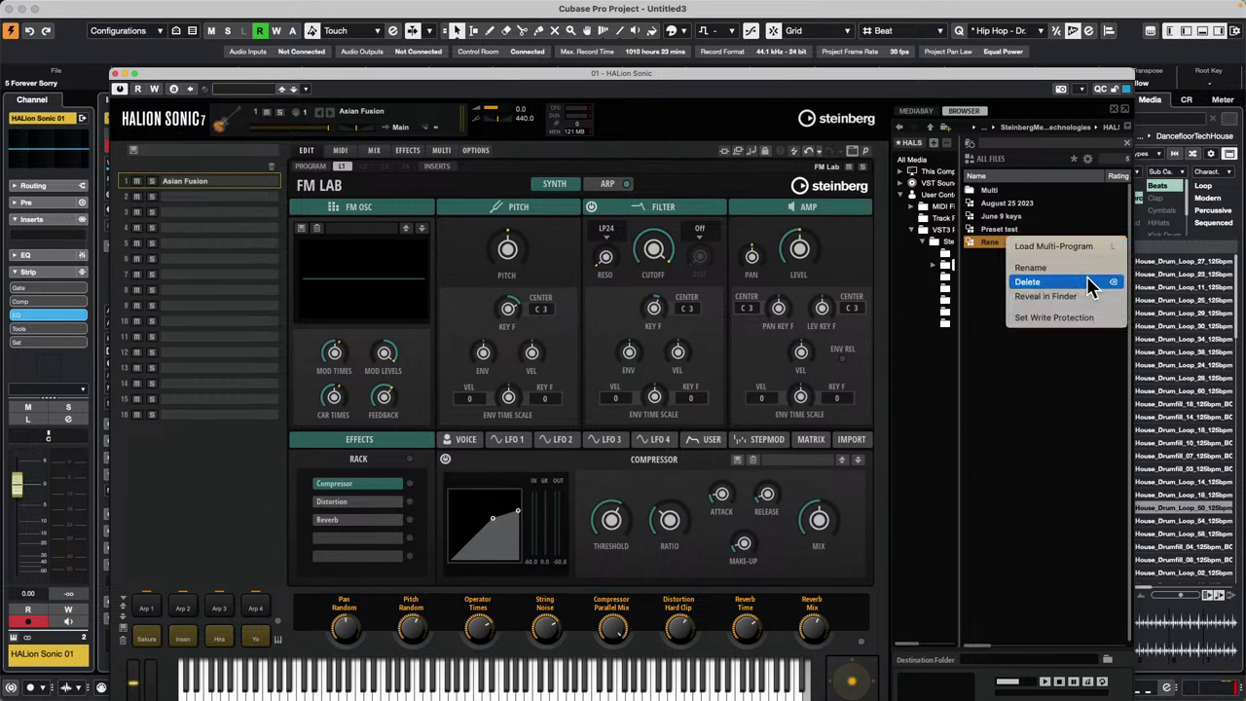
pyautogui.click(969, 286)
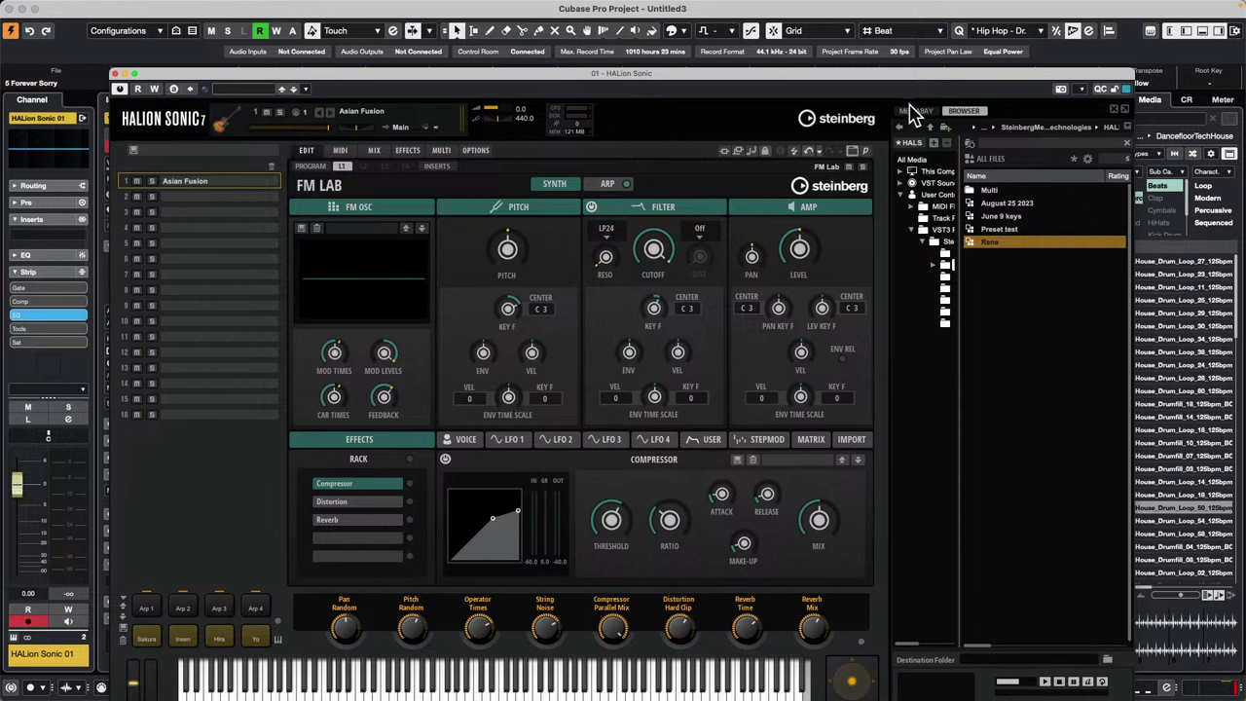
# Go back to the file browser's top level and return to HALion Sonic's MediaBay.
pyautogui.click(901, 127)
pyautogui.click(902, 128)
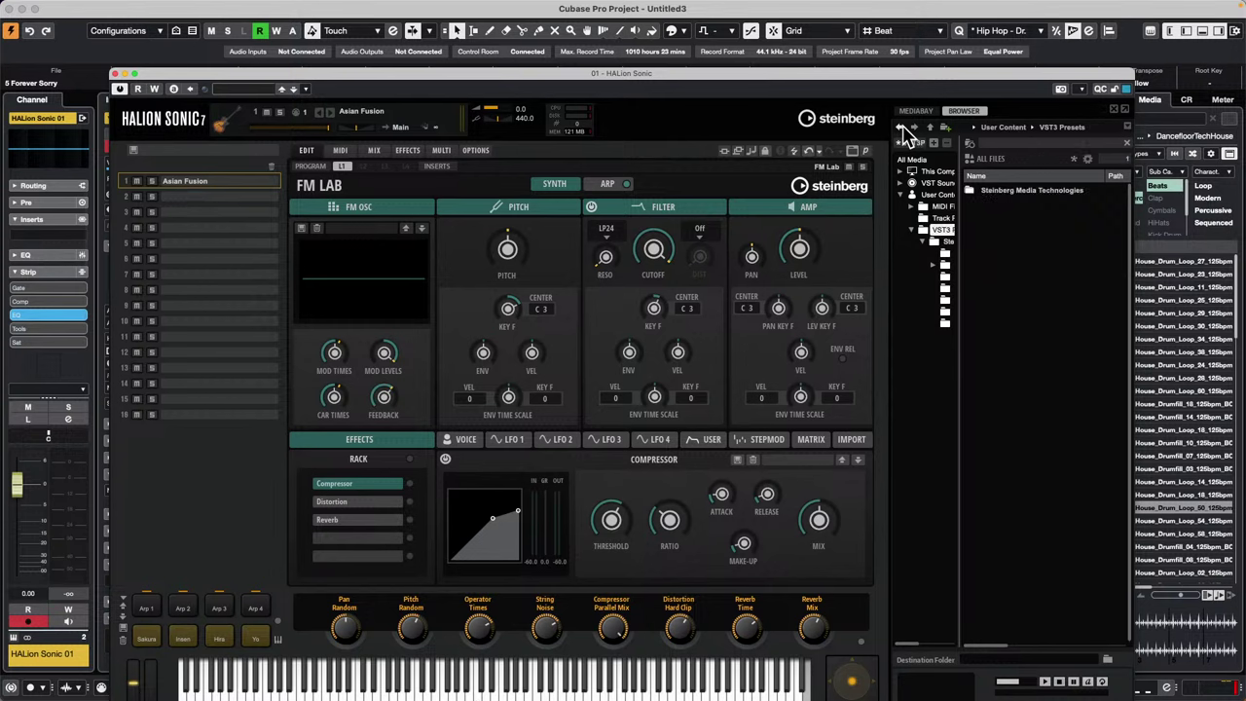
pyautogui.click(901, 128)
pyautogui.click(902, 128)
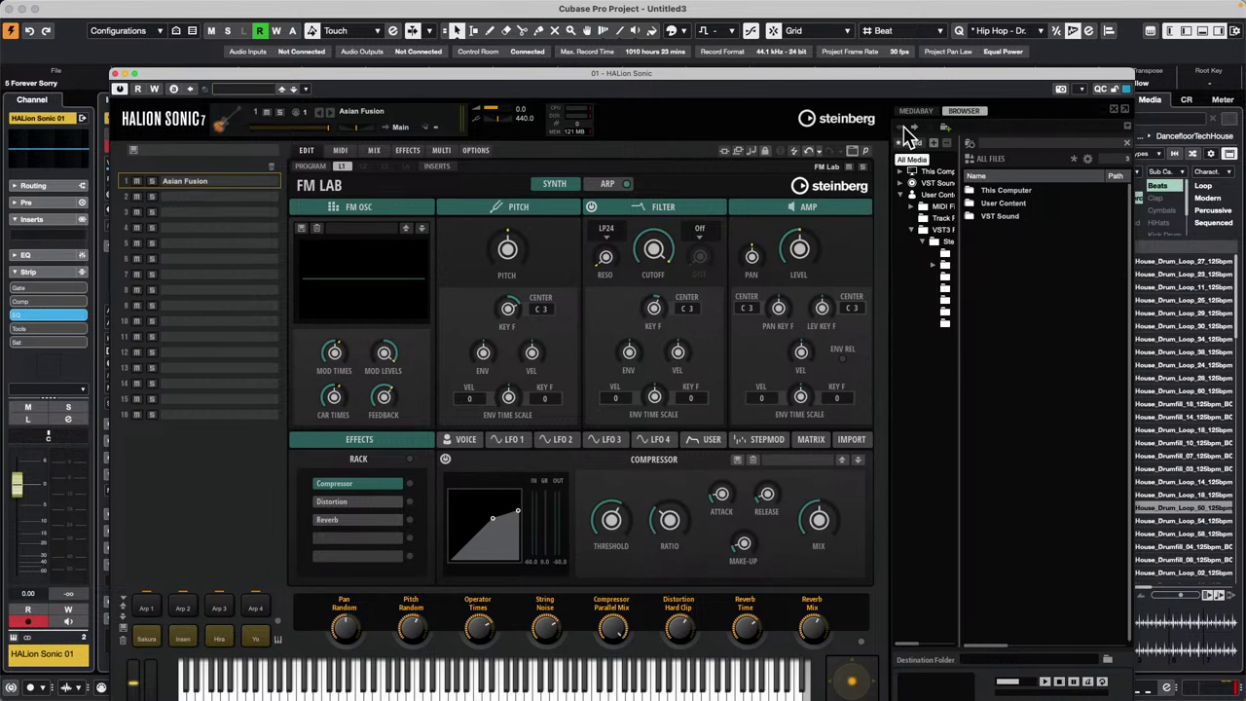
pyautogui.click(916, 110)
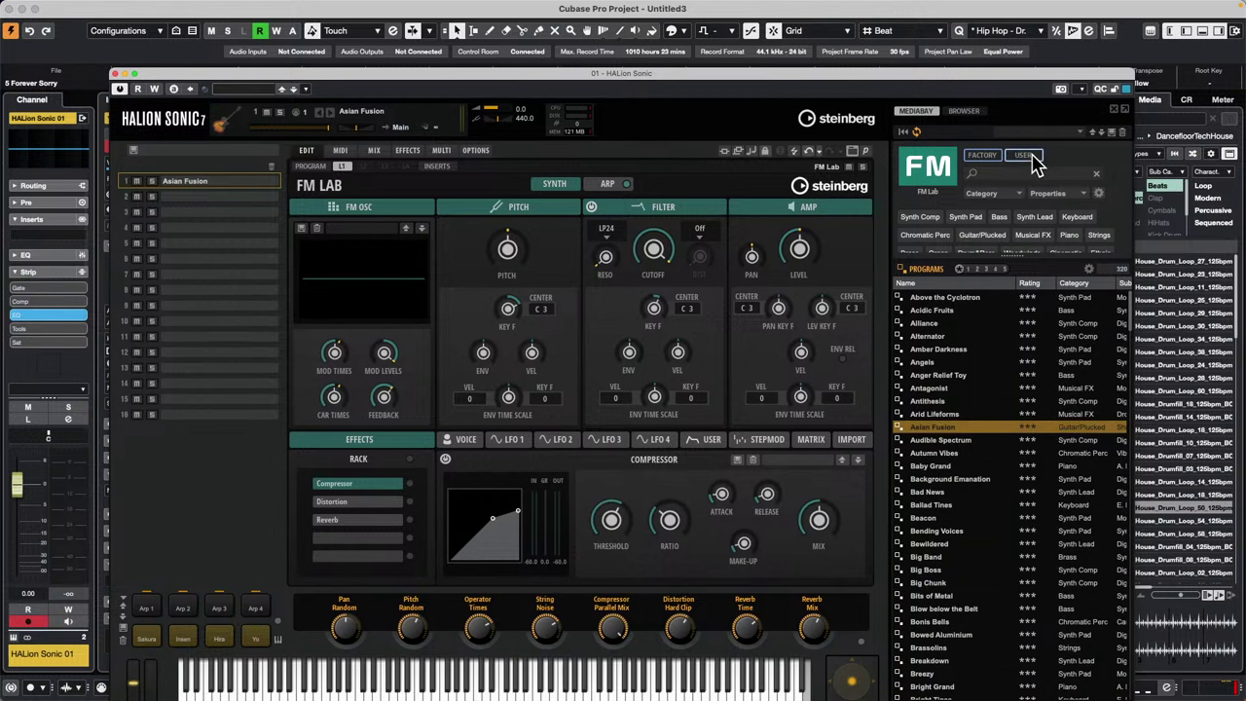
# Move the HALion Sonic window aside and compare the factory and user content filters, ending with both content types enabled.
pyautogui.click(981, 157)
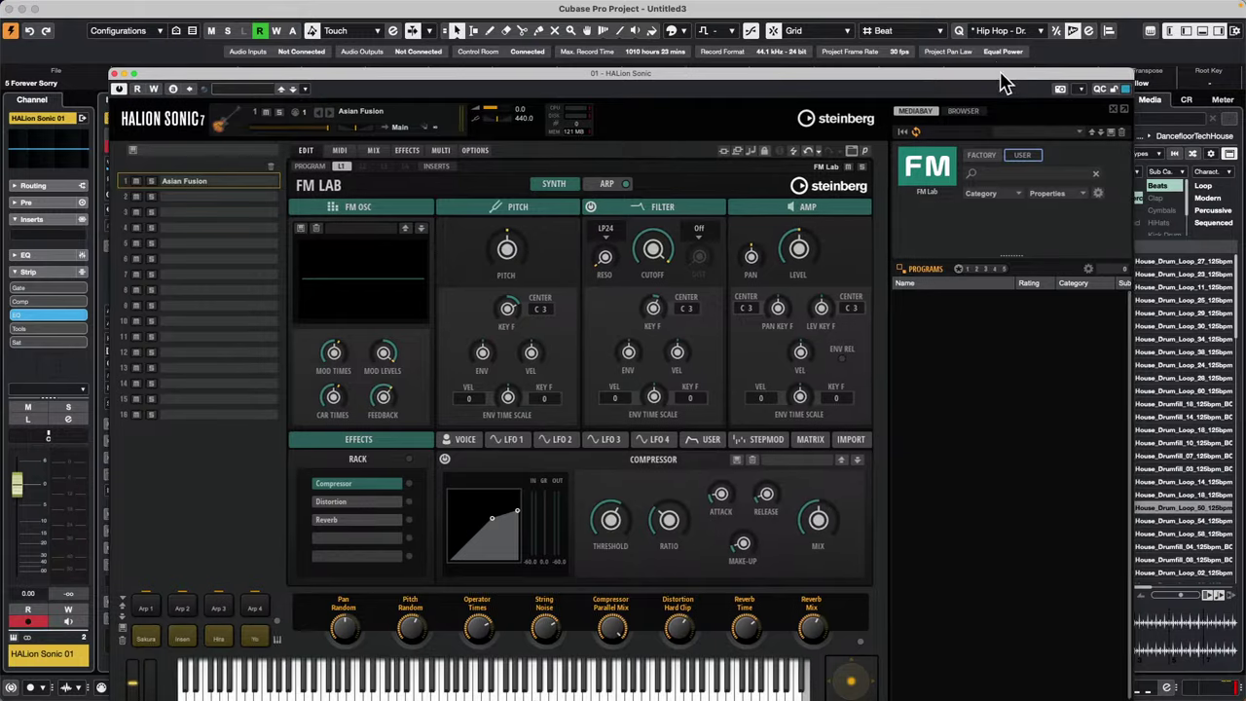
pyautogui.moveTo(1003, 74); pyautogui.dragTo(928, 69)
pyautogui.click(911, 149)
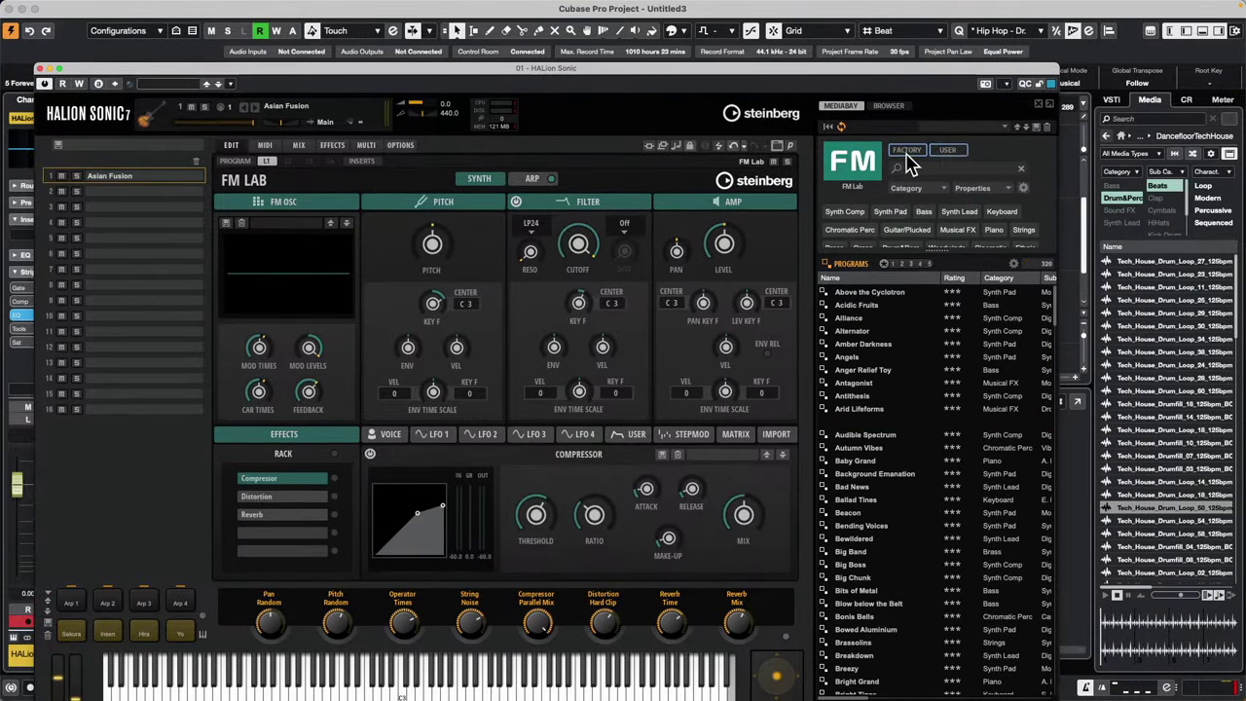
pyautogui.click(916, 169)
pyautogui.click(908, 152)
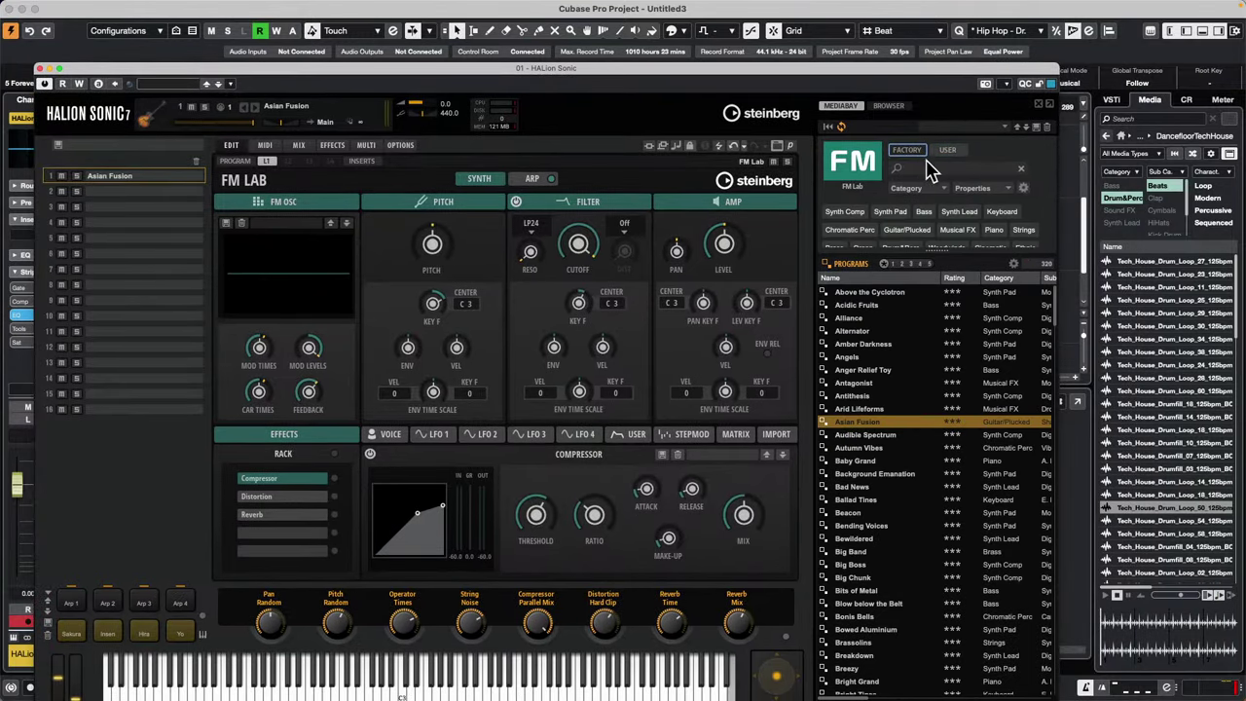
pyautogui.click(947, 152)
# Search the FM Lab library for the saved user preset by its name.
pyautogui.click(939, 170)
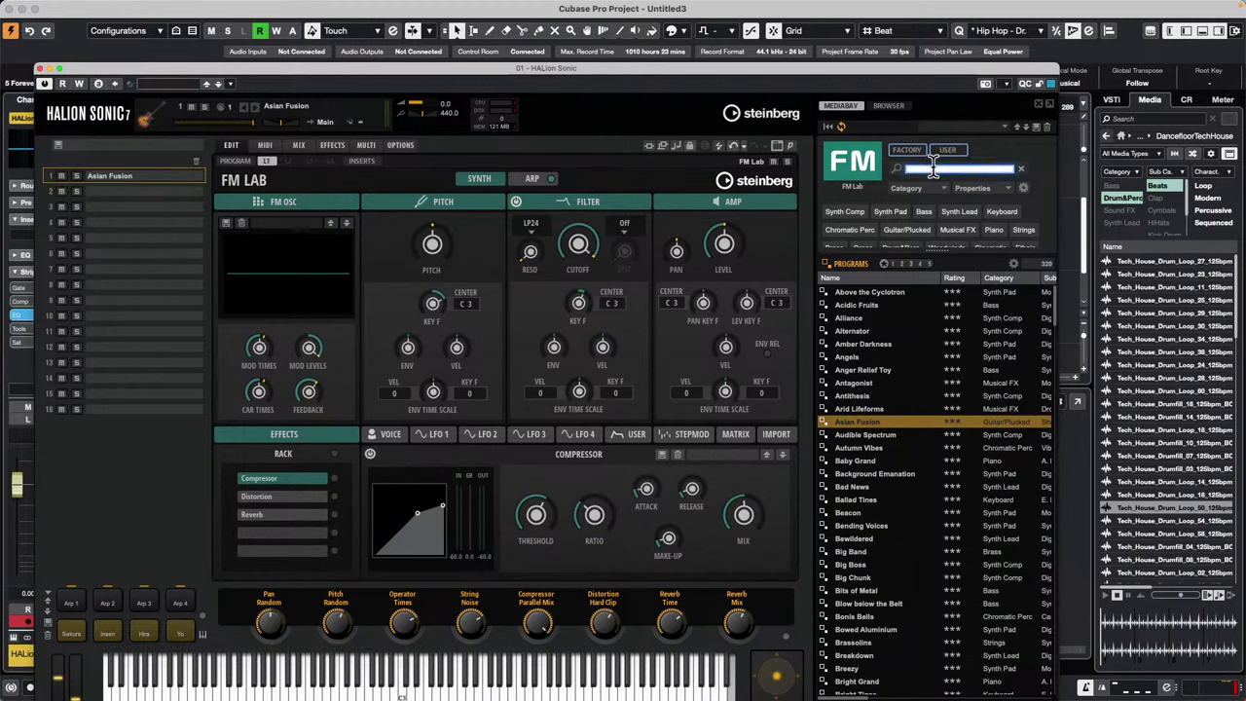
pyautogui.write('Rene')
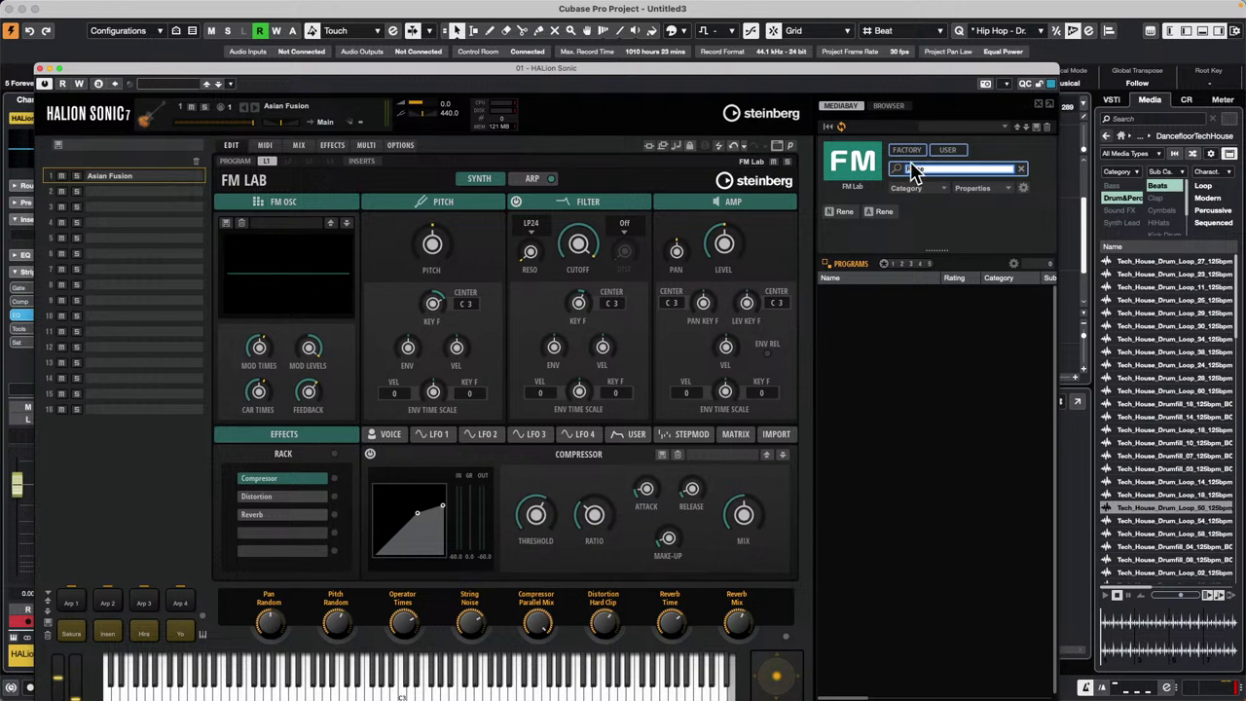
pyautogui.click(846, 158)
pyautogui.click(849, 161)
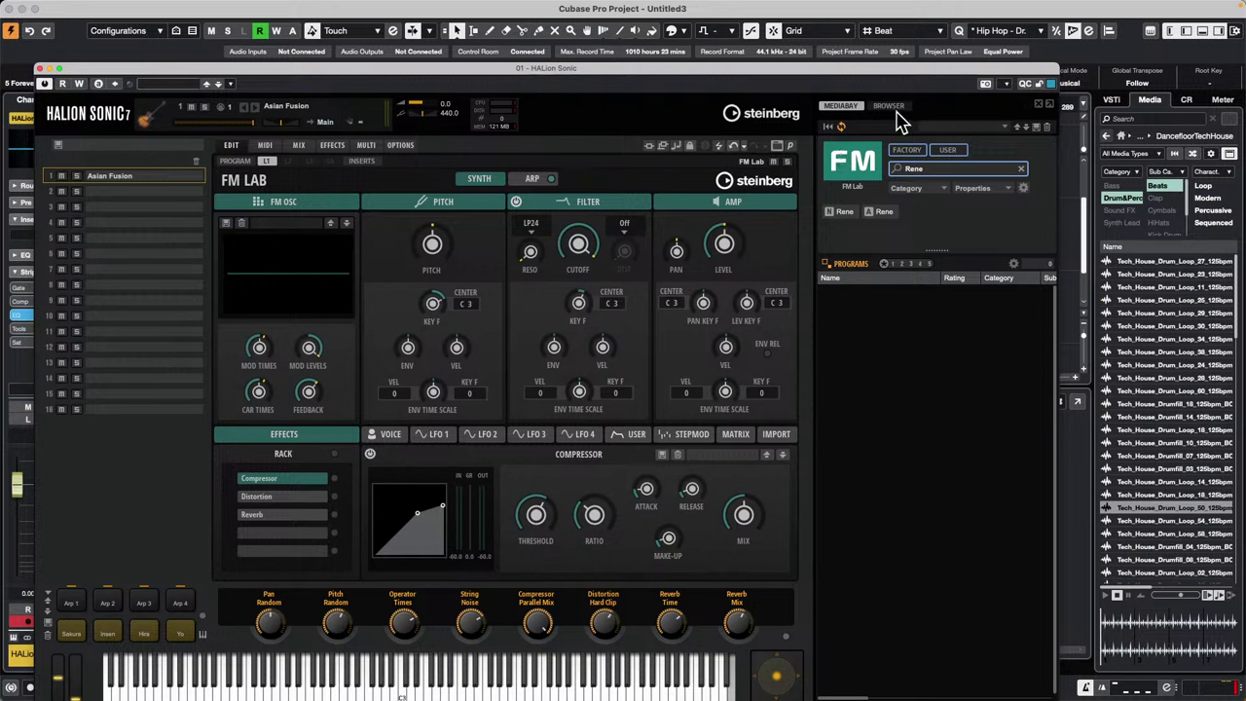
# Limit MediaBay to user content, clear the search, set the instrument filter to All and search for the saved preset's name again.
pyautogui.doubleClick(863, 169)
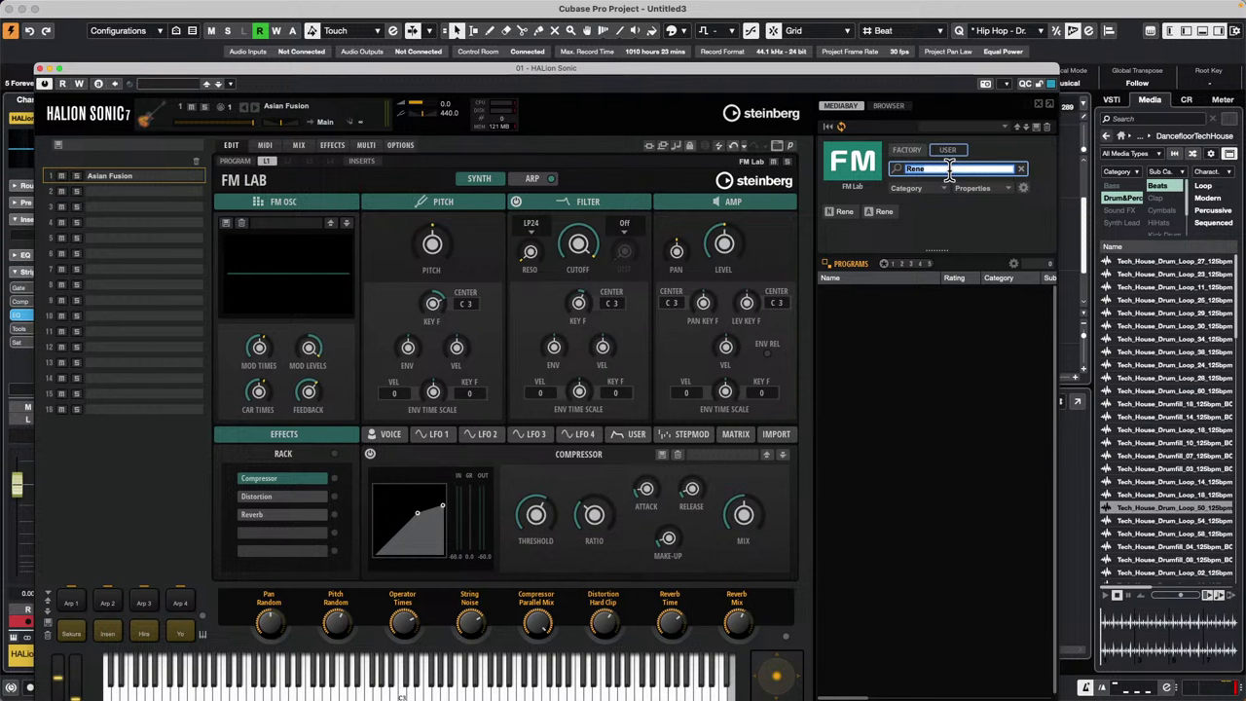
pyautogui.press('BackSpace')
pyautogui.click(833, 164)
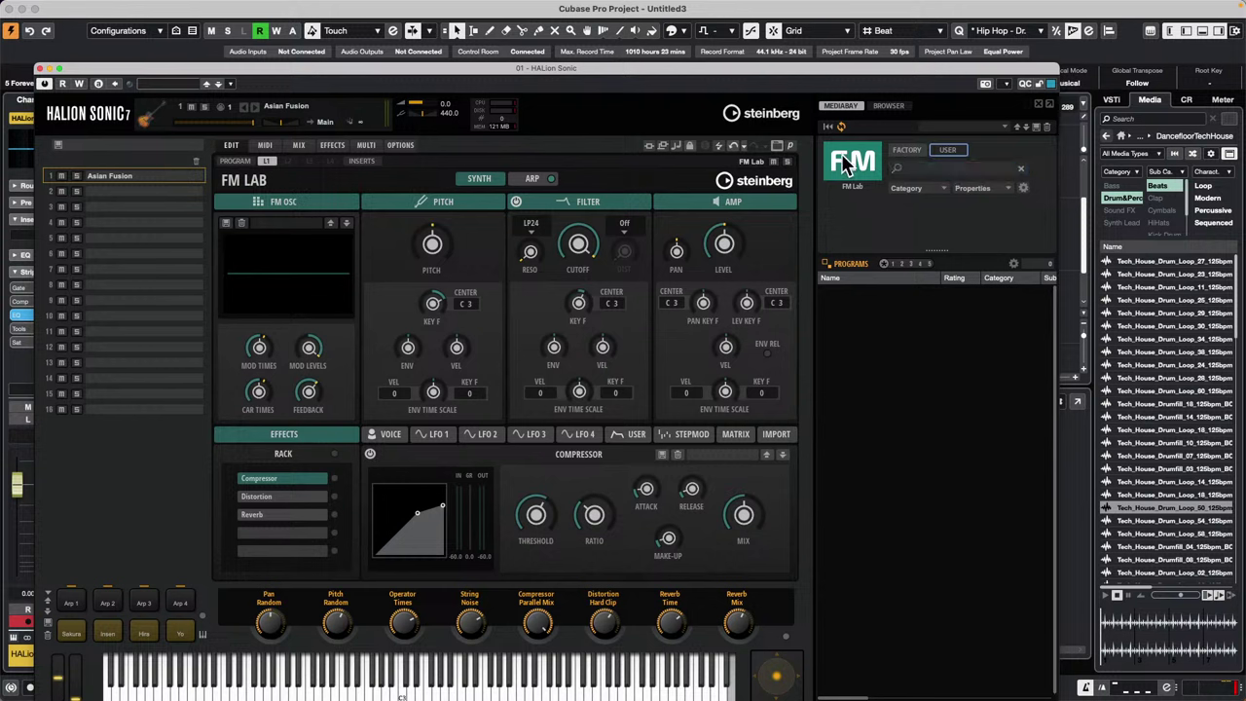
pyautogui.click(865, 303)
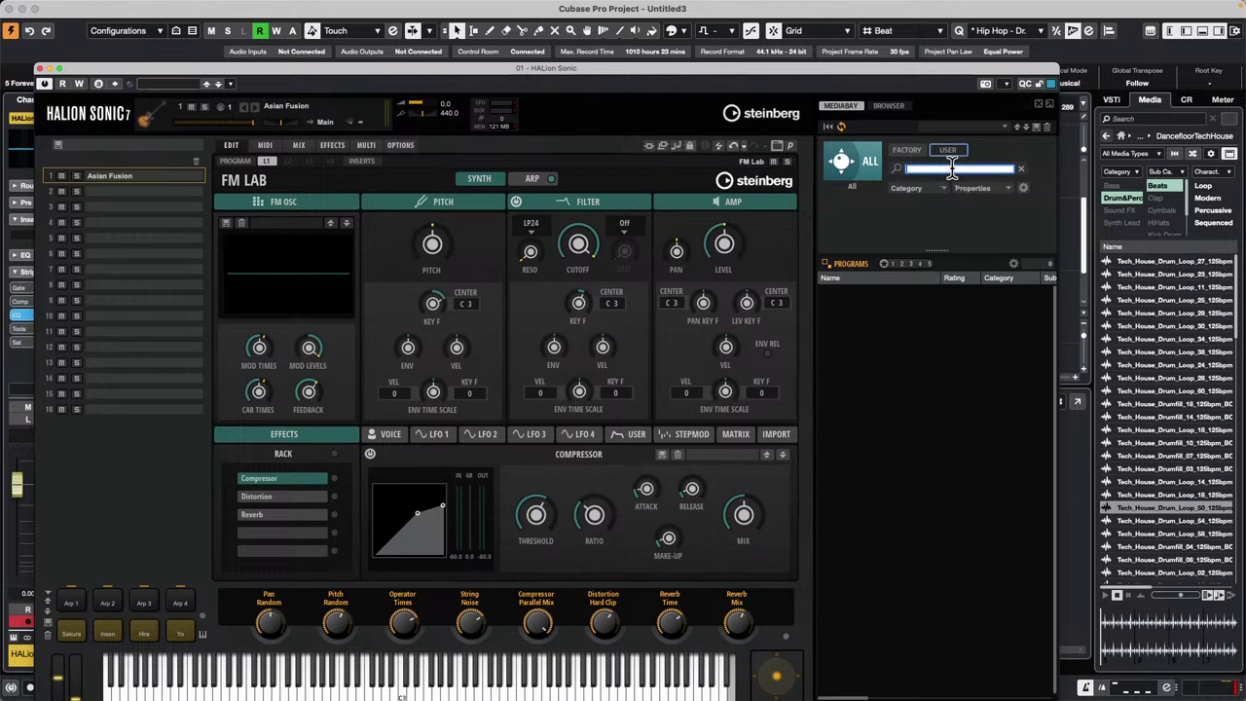
pyautogui.write('rene')
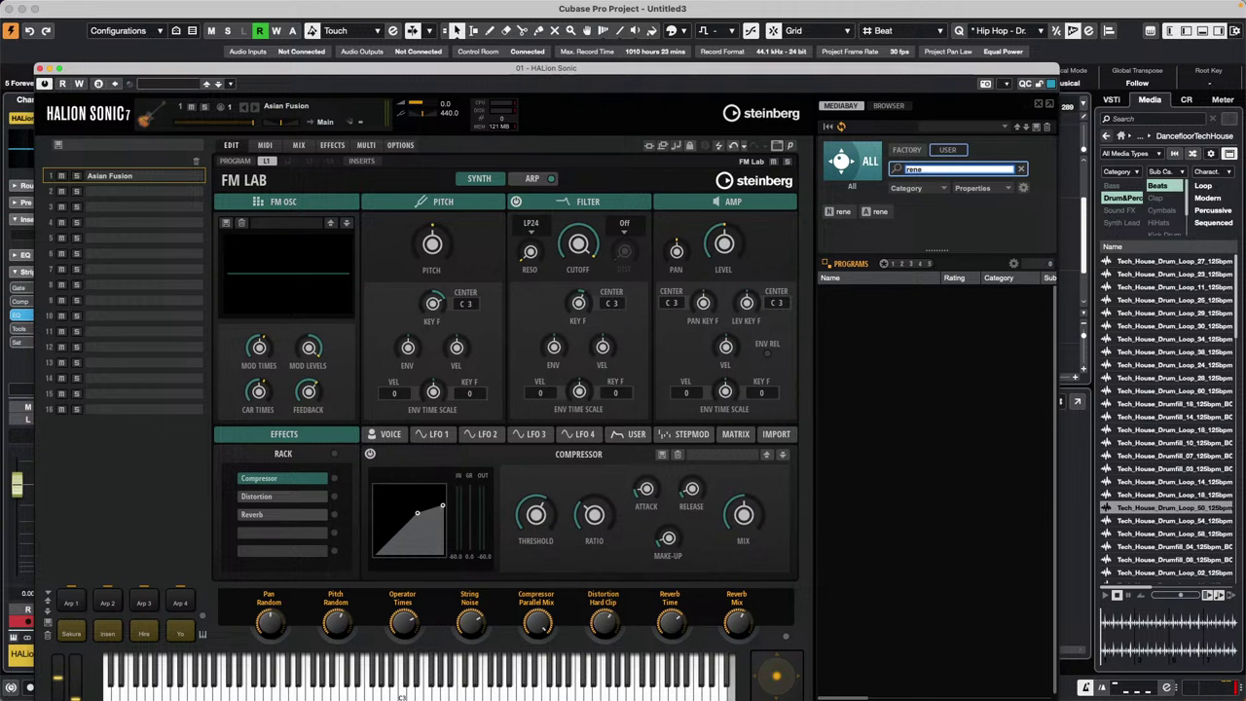
# Clear the MediaBay search and search all user content for the saved preset's name again.
pyautogui.click(880, 211)
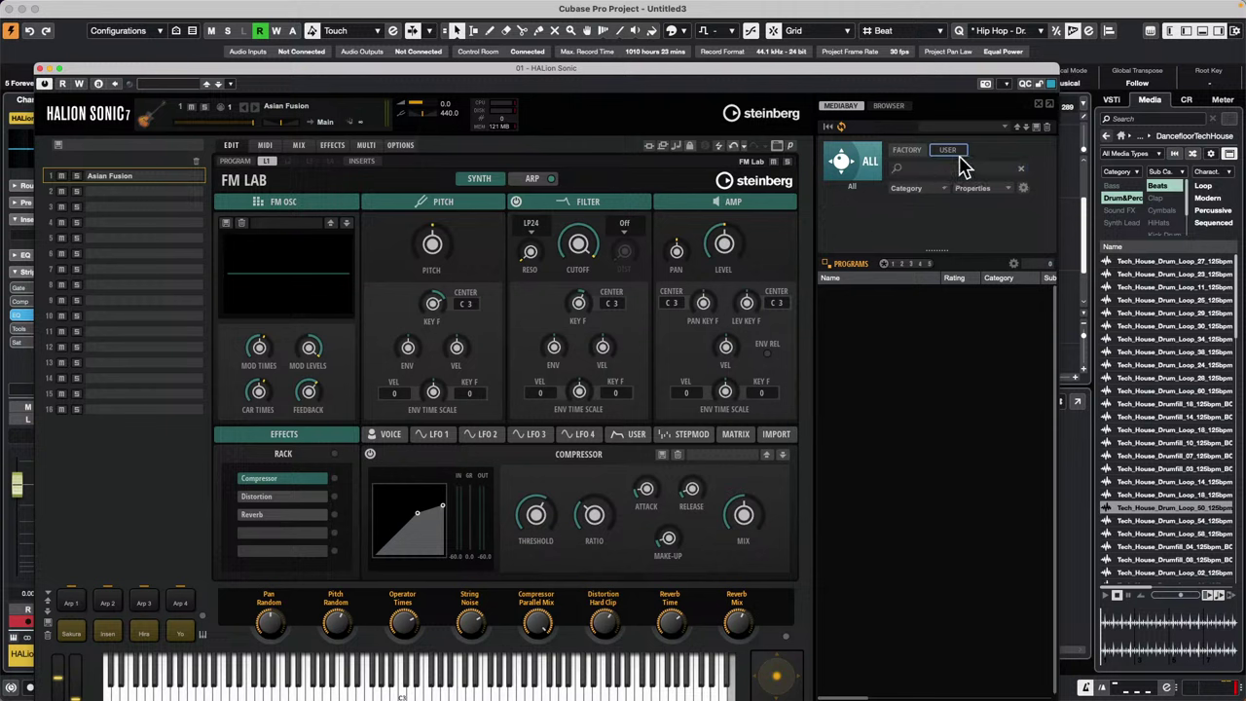
pyautogui.click(917, 169)
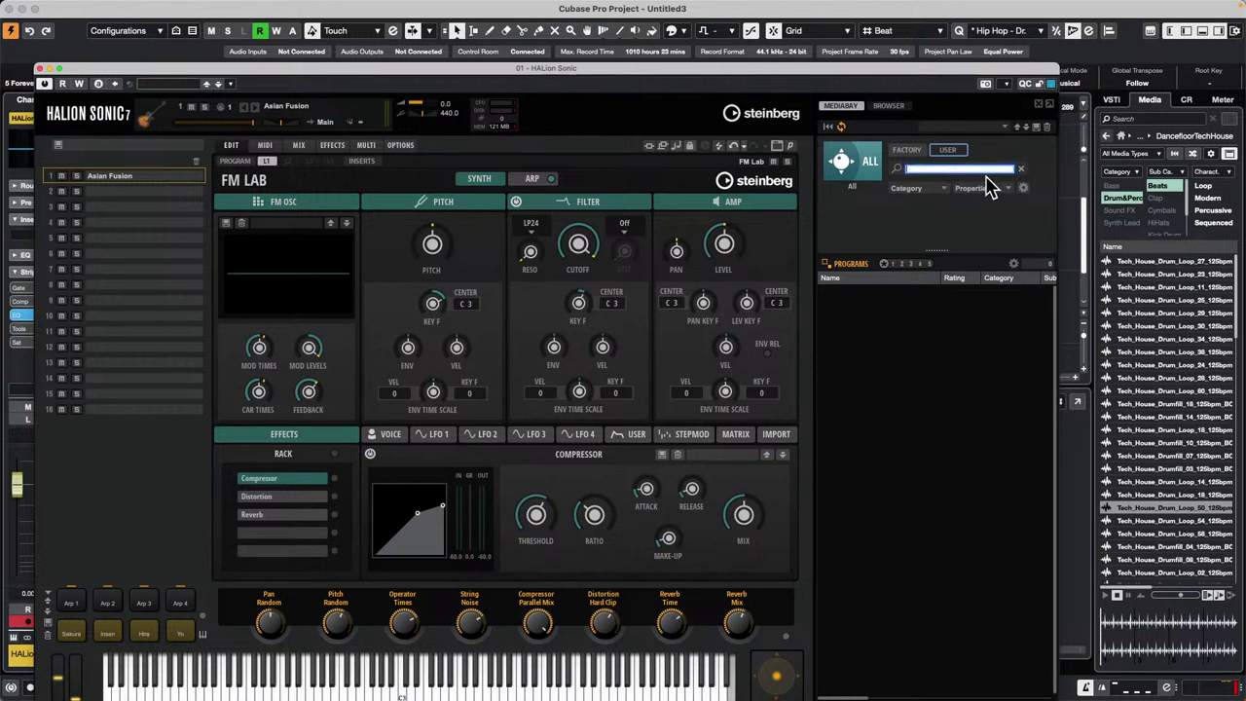
pyautogui.write('rene')
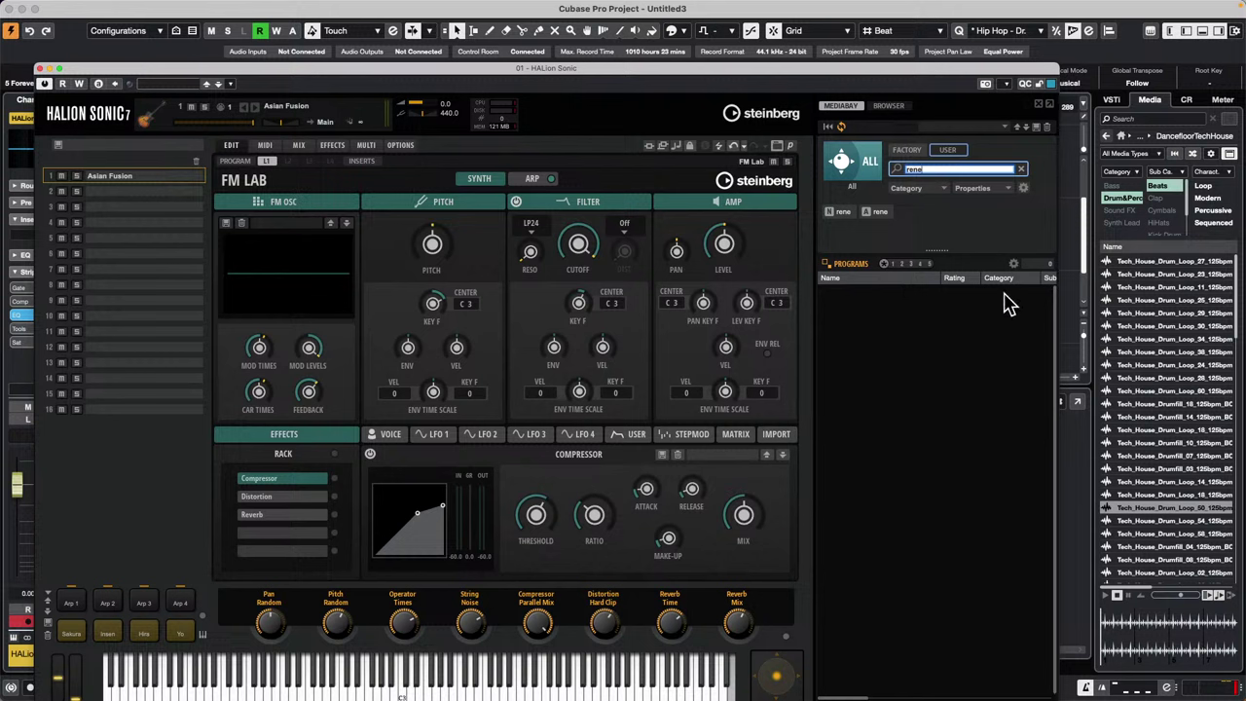
pyautogui.press('Return')
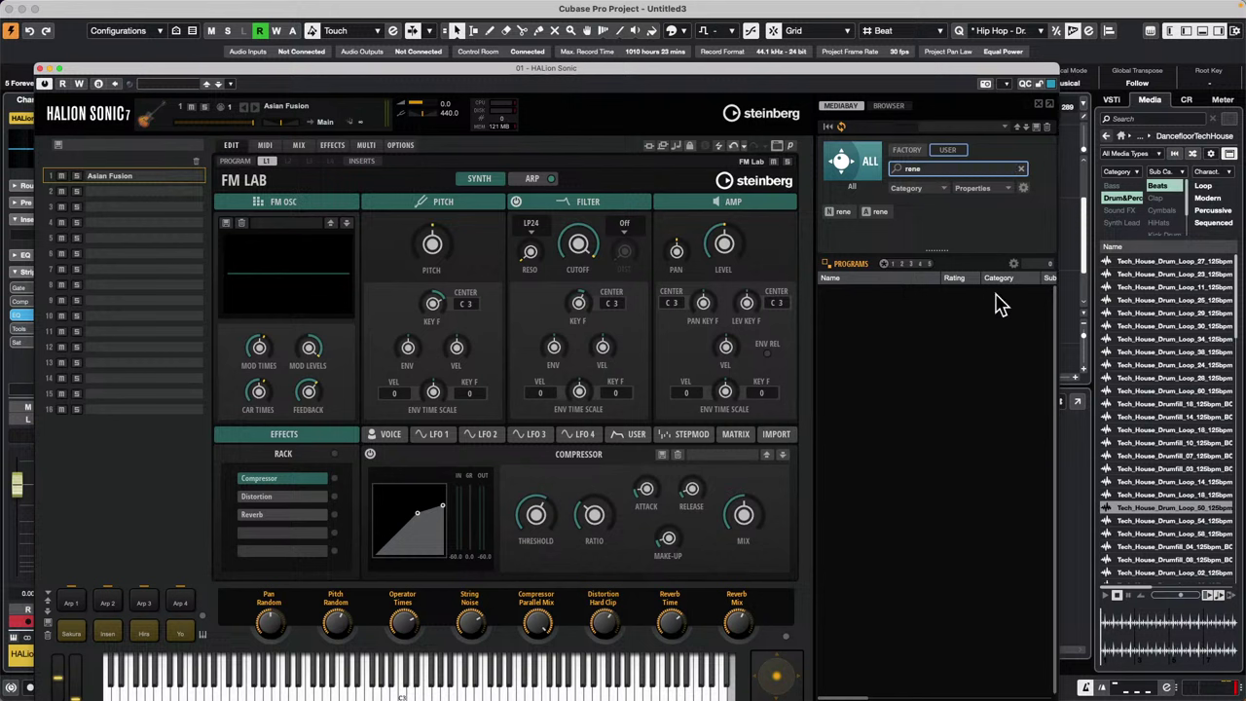
# Look through the FM Lab program list with both factory and user content enabled.
pyautogui.click(327, 105)
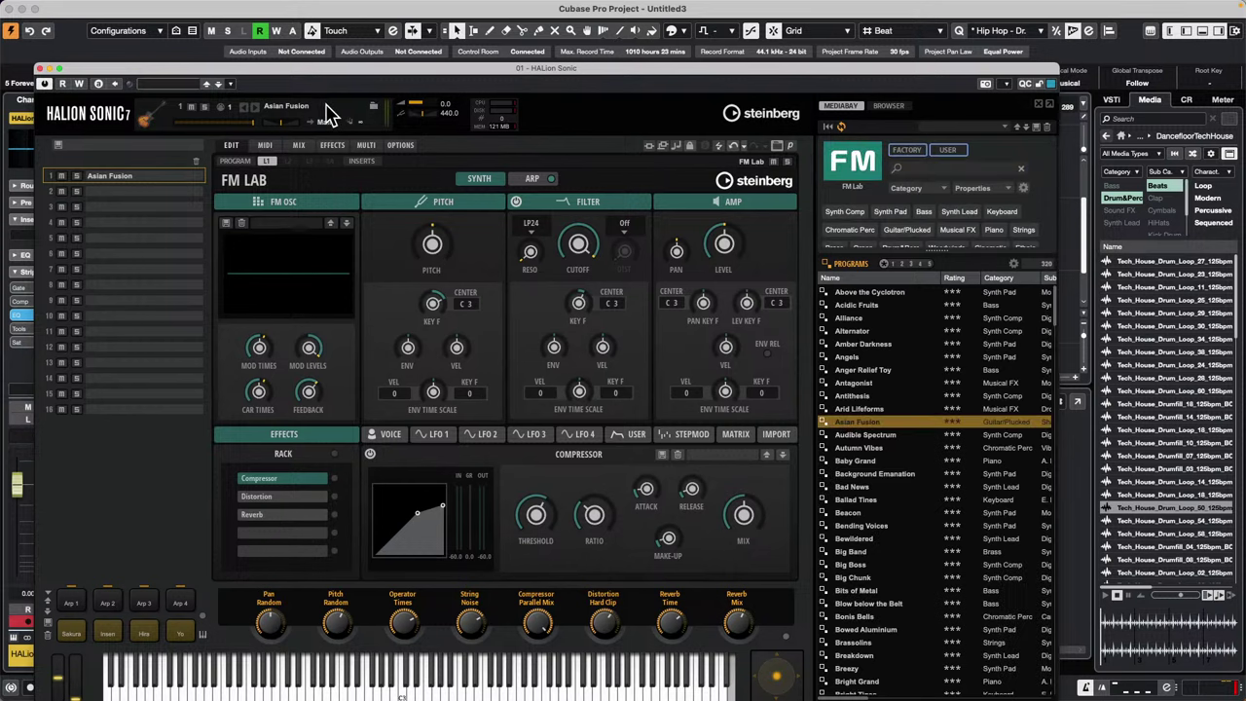
pyautogui.click(378, 106)
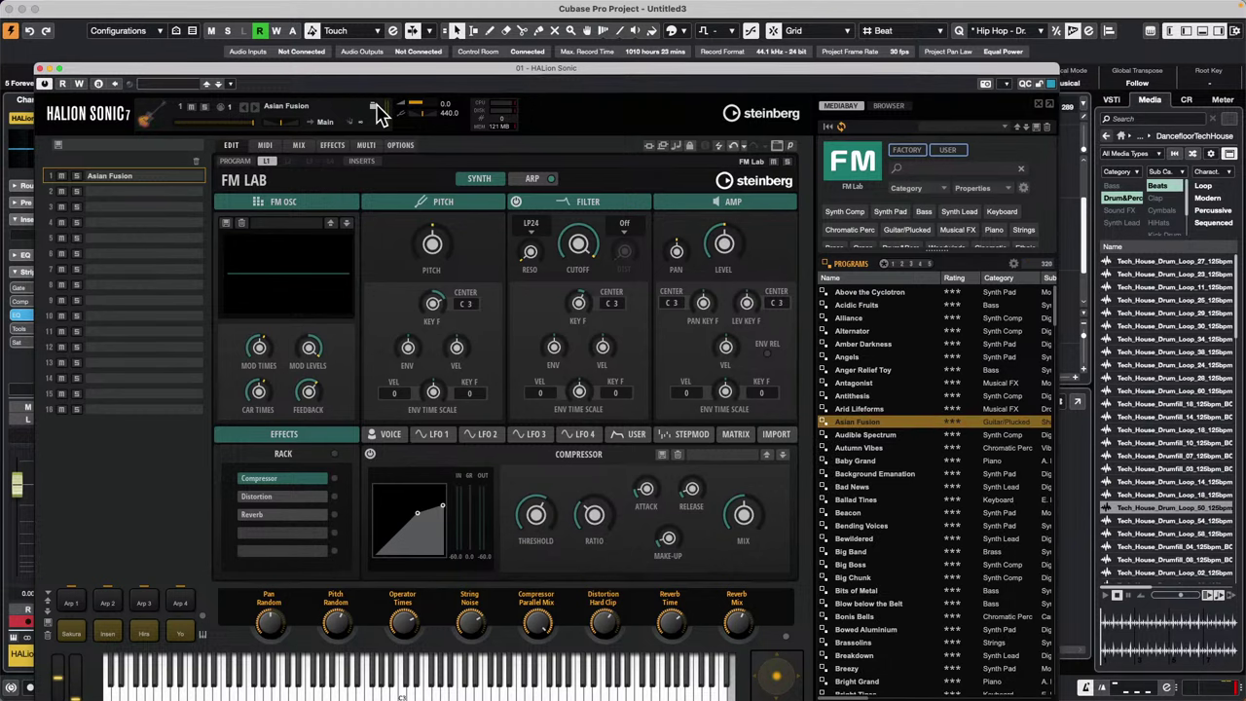
pyautogui.scroll(-10, 876, 389)
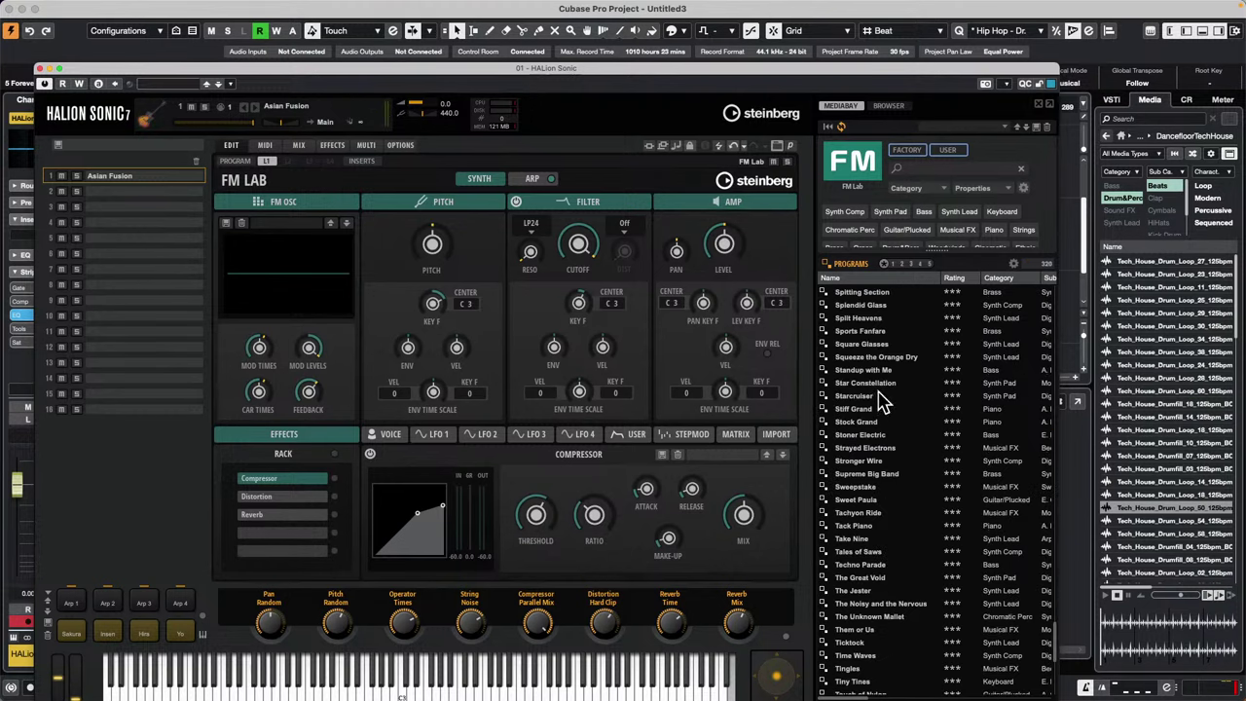
# Set the MediaBay instrument filter to Auron and compare its user-only programs with its combined factory and user programs.
pyautogui.click(847, 175)
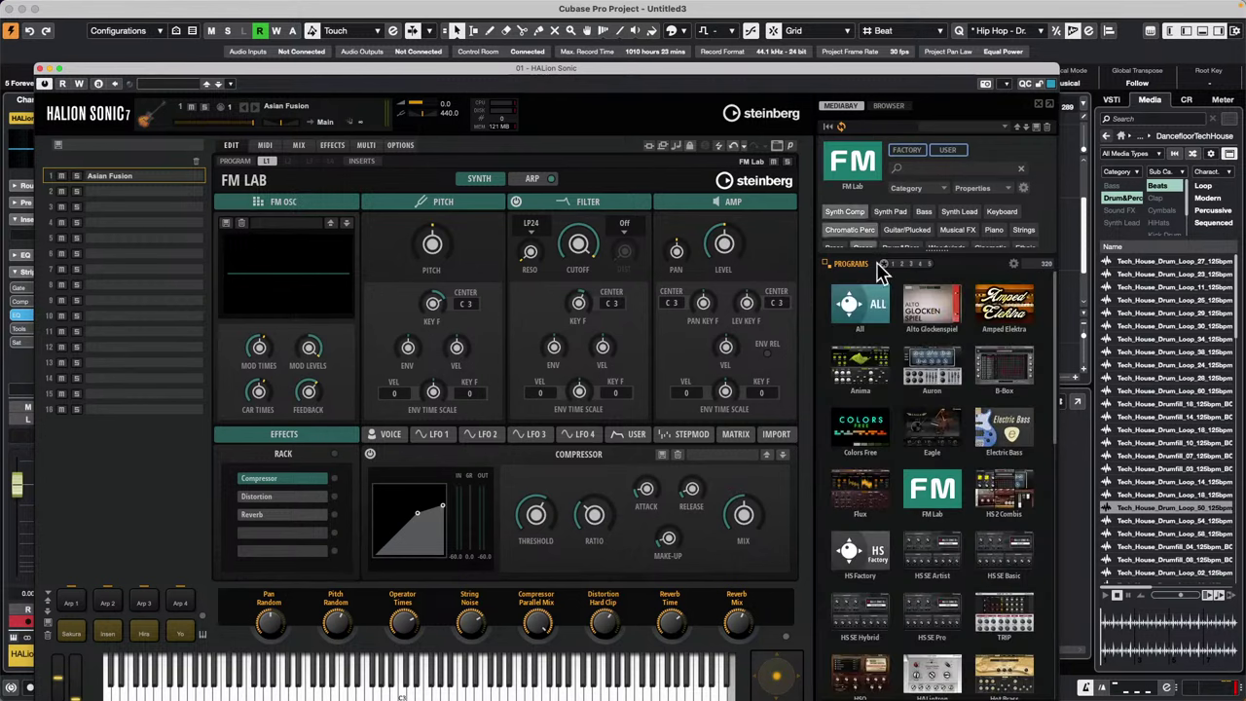
pyautogui.click(949, 375)
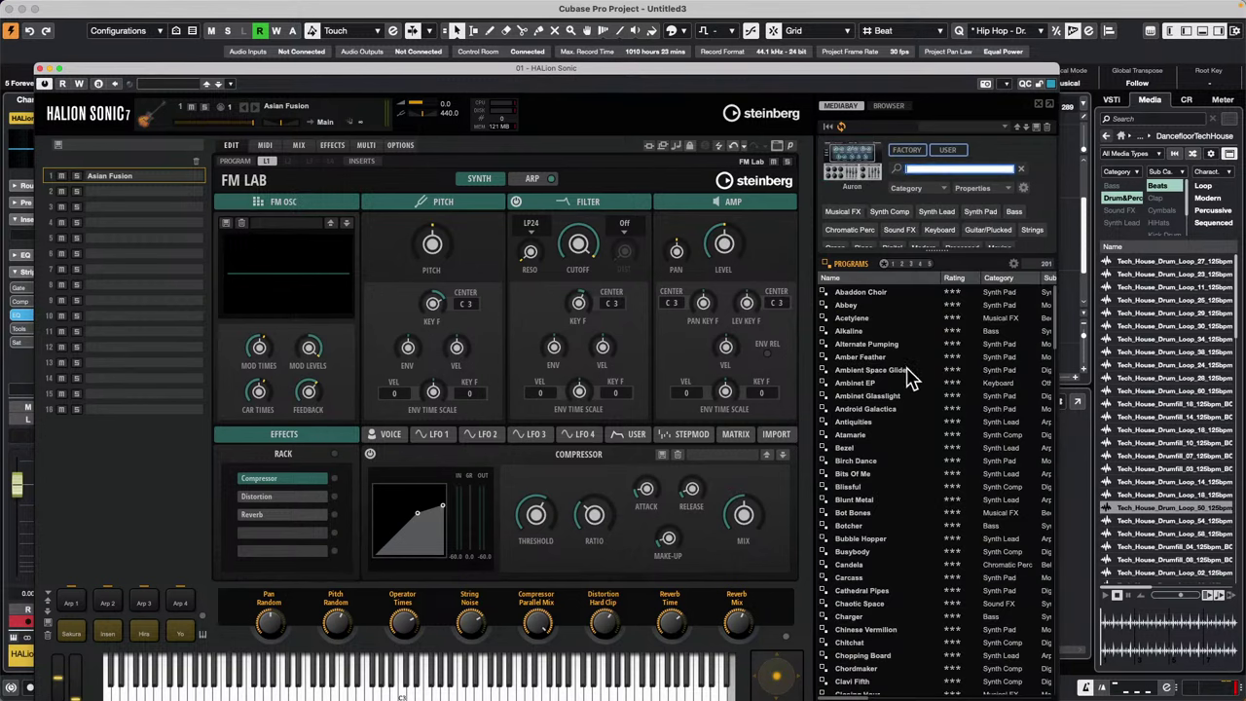
pyautogui.scroll(-20, 905, 376)
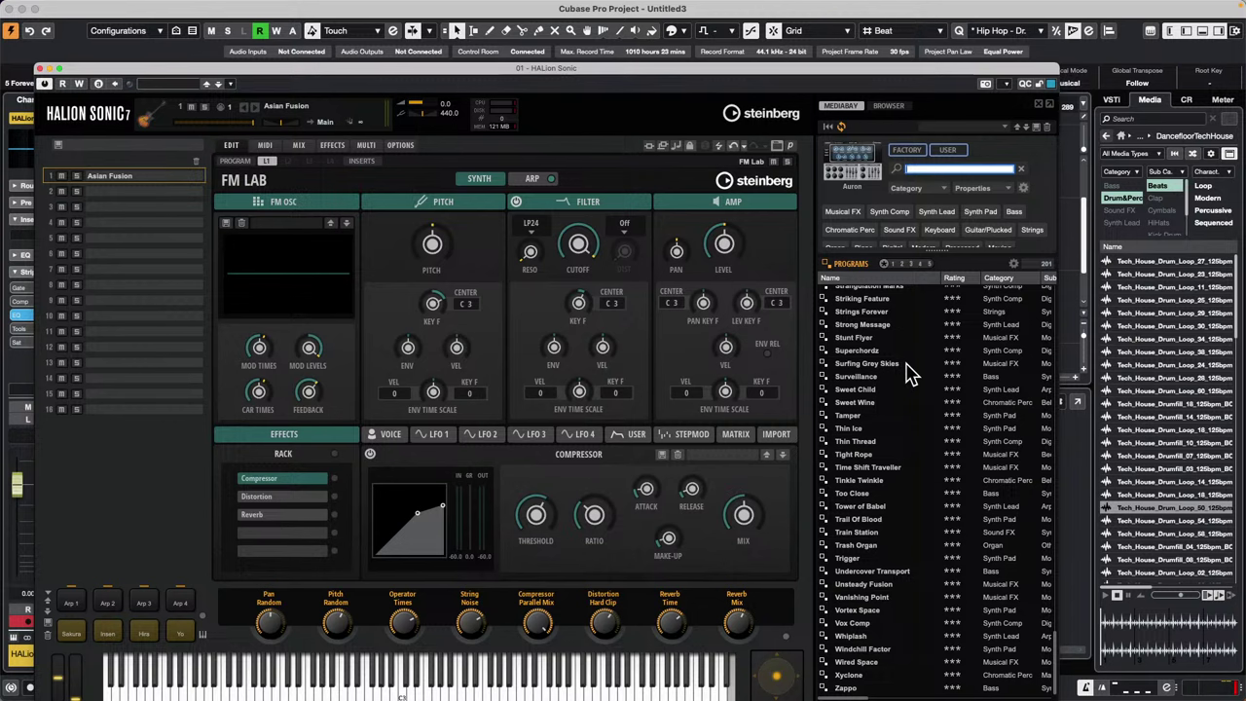
pyautogui.click(937, 152)
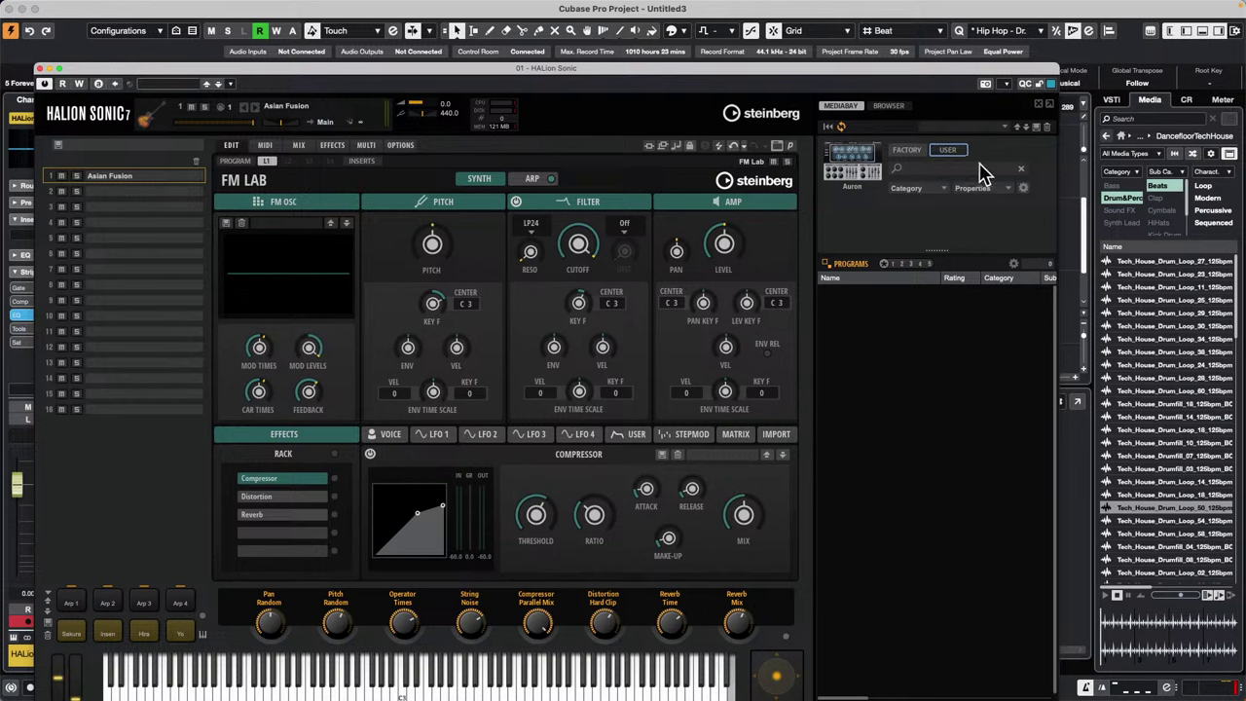
pyautogui.click(915, 151)
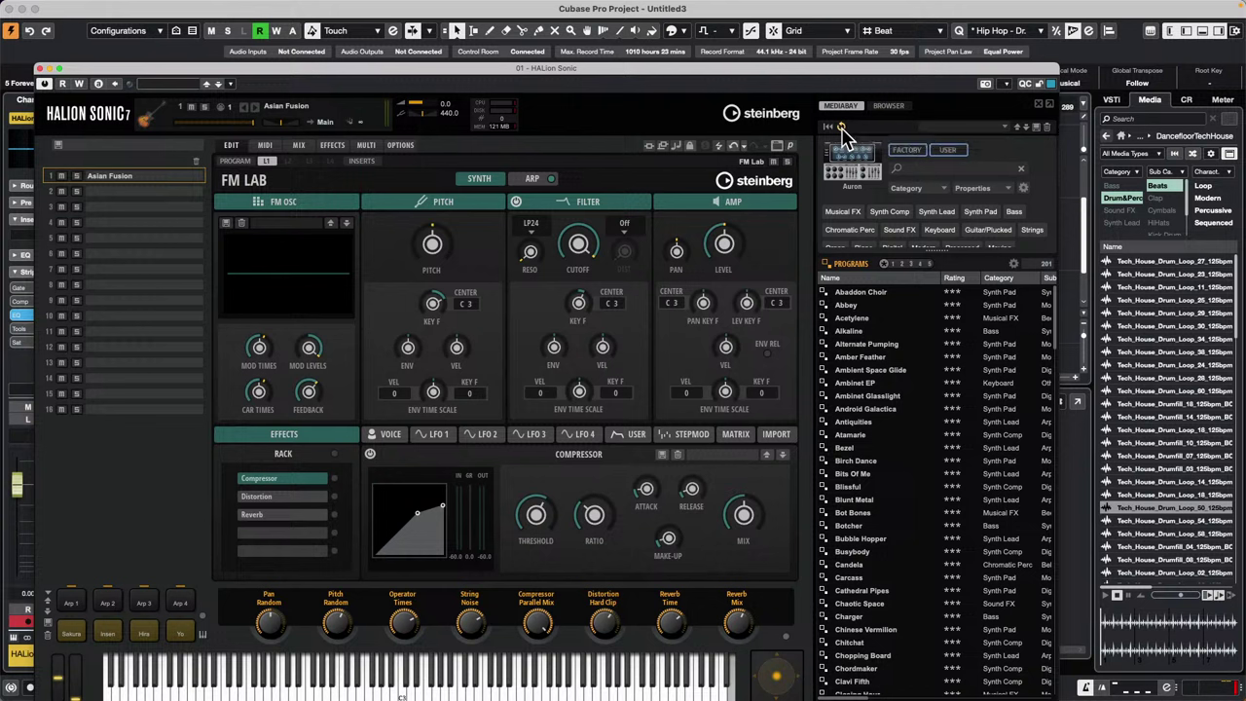
# Limit MediaBay to user content with the instrument filter set to All, and close the HALion Sonic window.
pyautogui.click(941, 152)
pyautogui.click(865, 167)
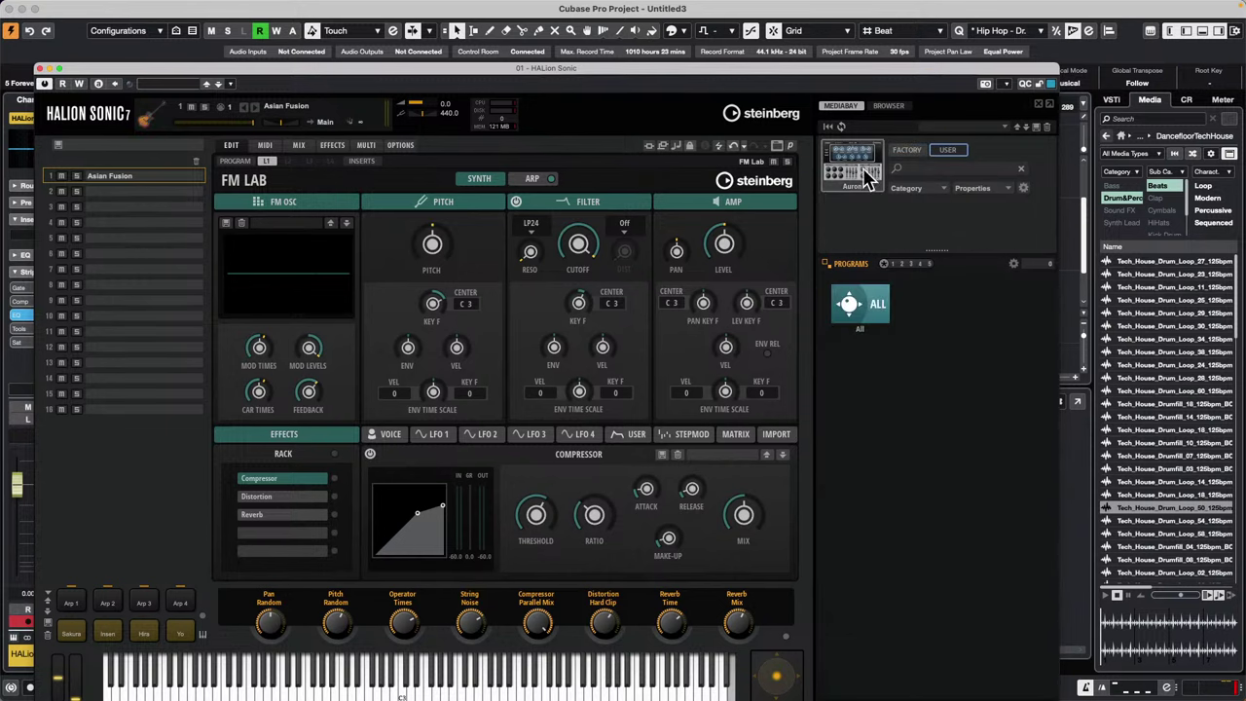
pyautogui.click(865, 314)
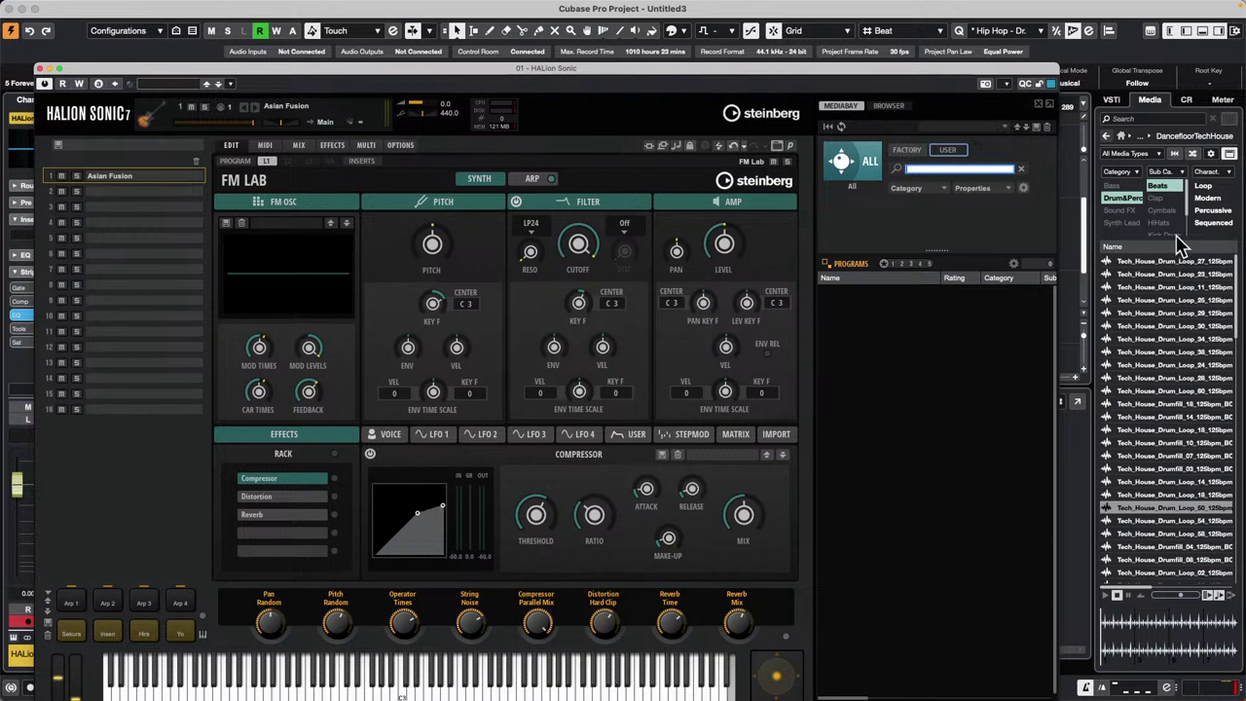
pyautogui.click(40, 68)
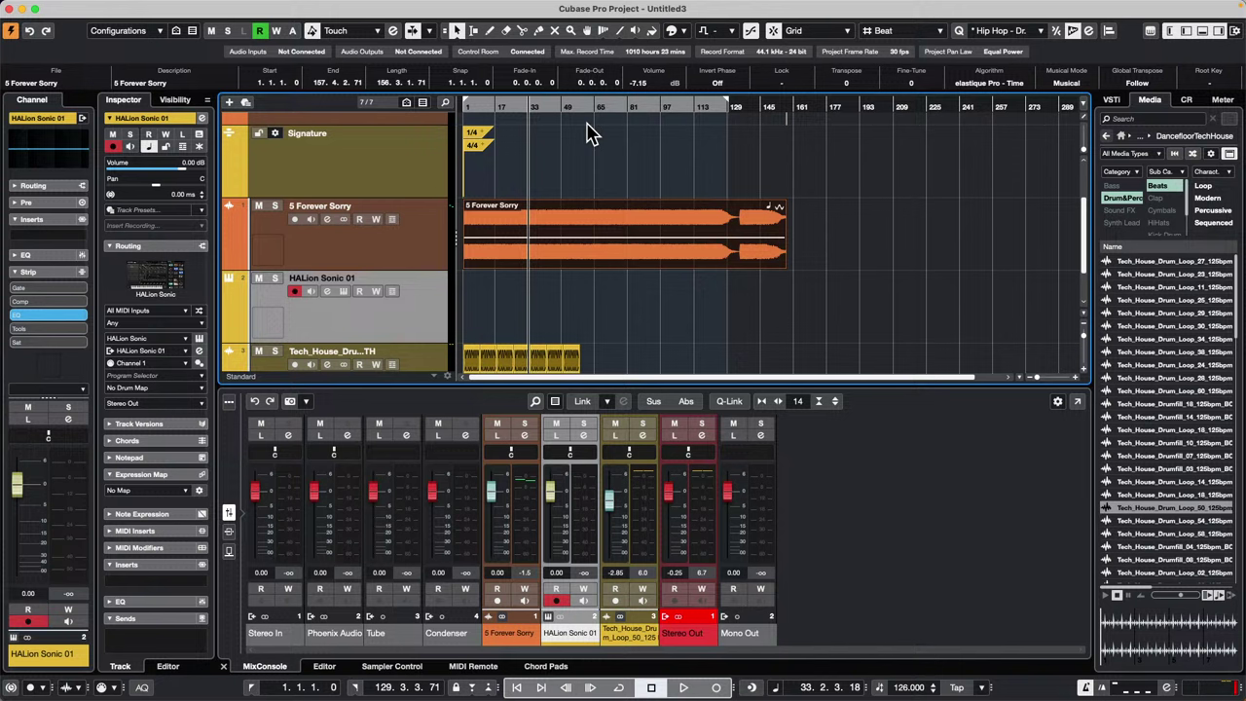
# Open the VST Plug-in Manager and examine the Dynamics folder in the VST effects collection.
pyautogui.click(443, 7)
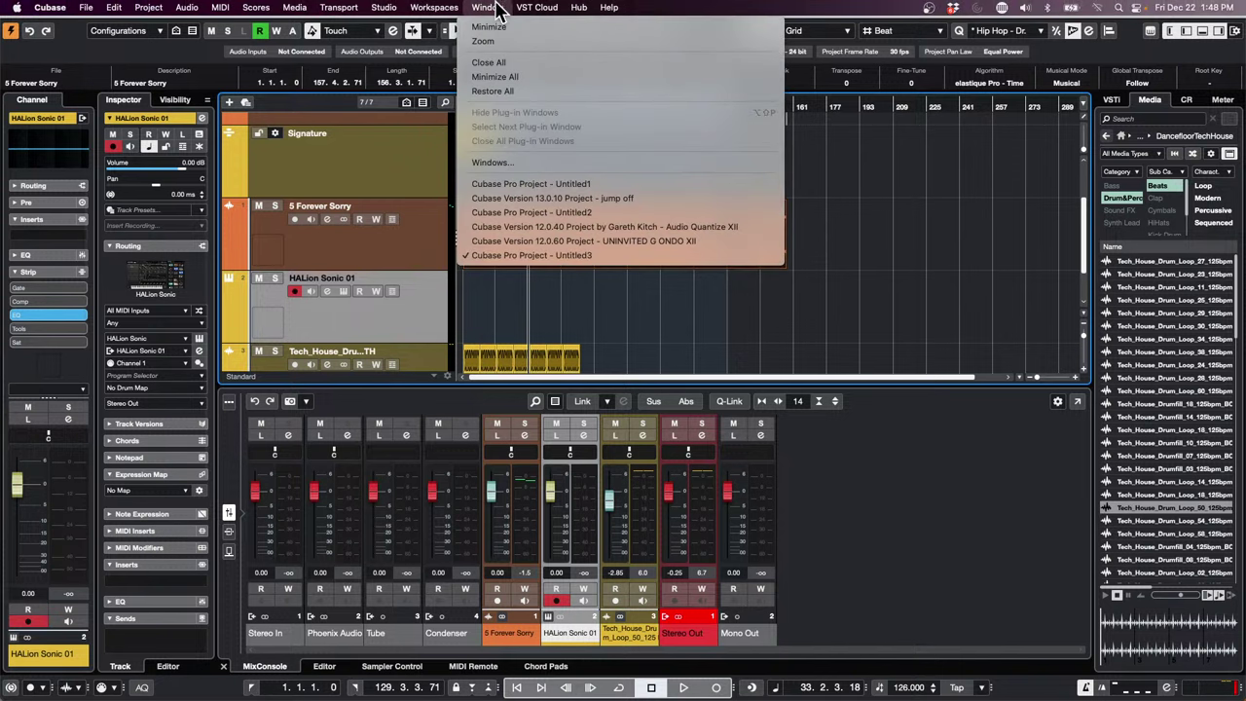
pyautogui.moveTo(385, 8)
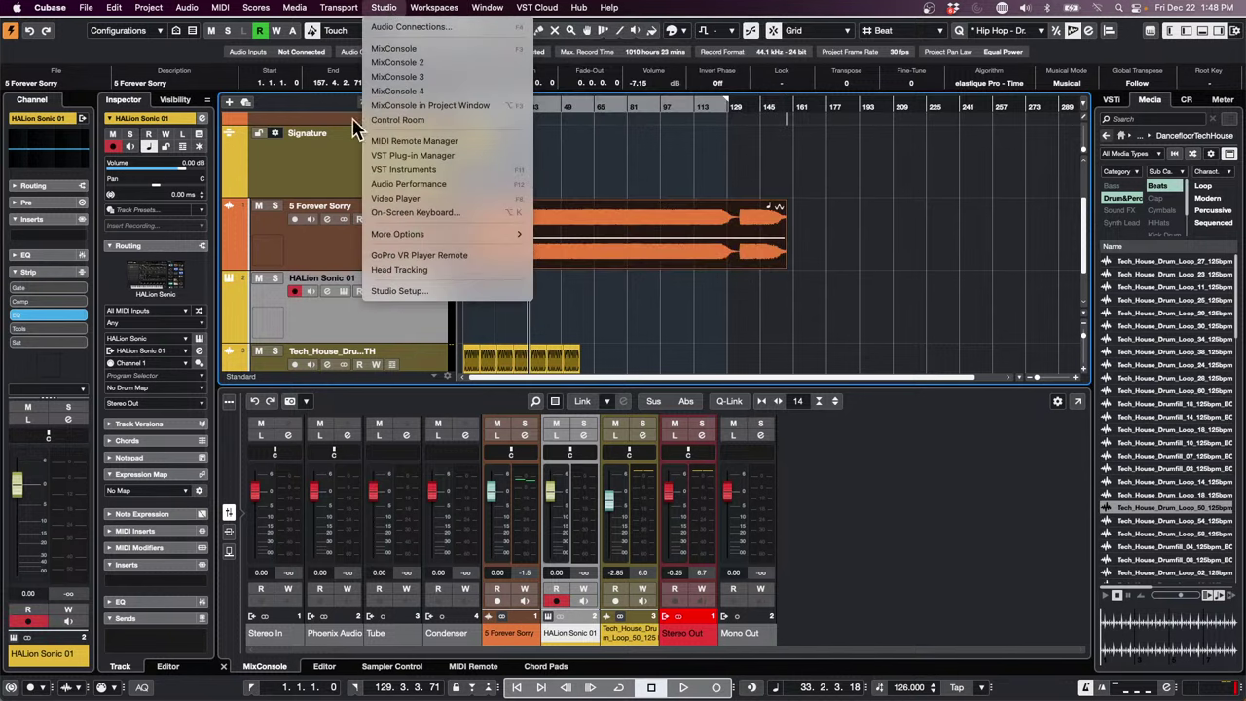
pyautogui.click(446, 155)
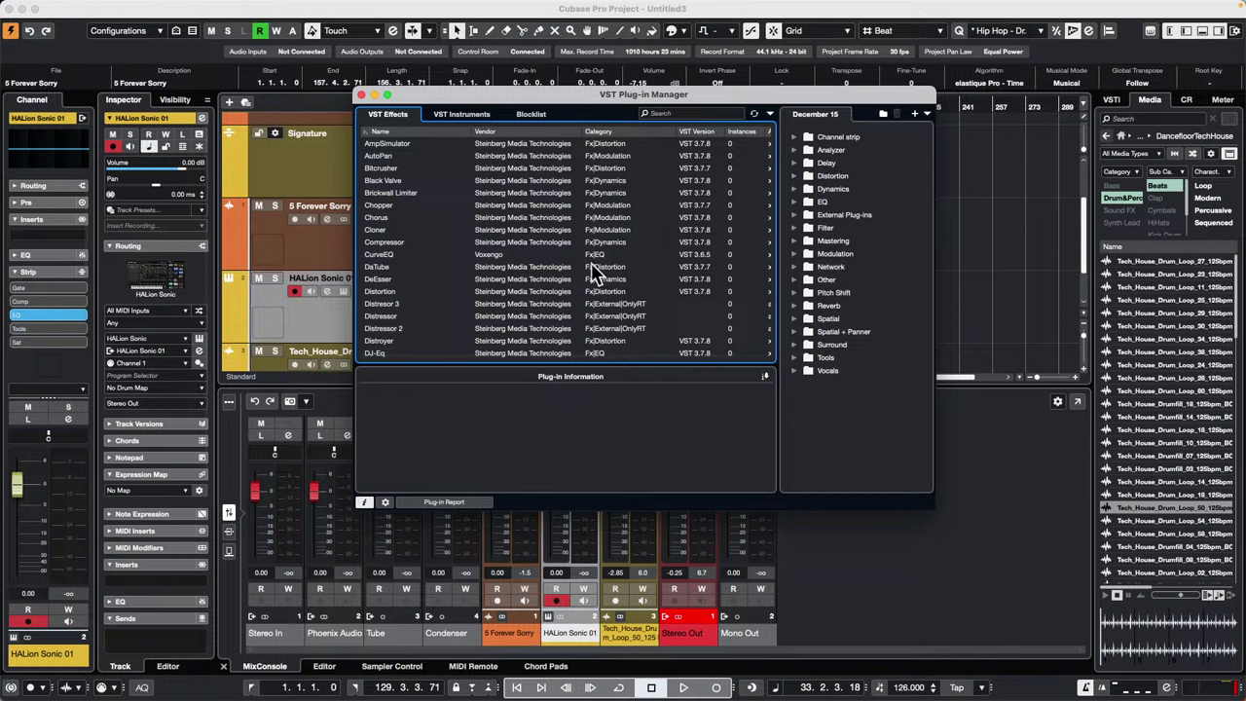
pyautogui.click(450, 116)
pyautogui.click(388, 115)
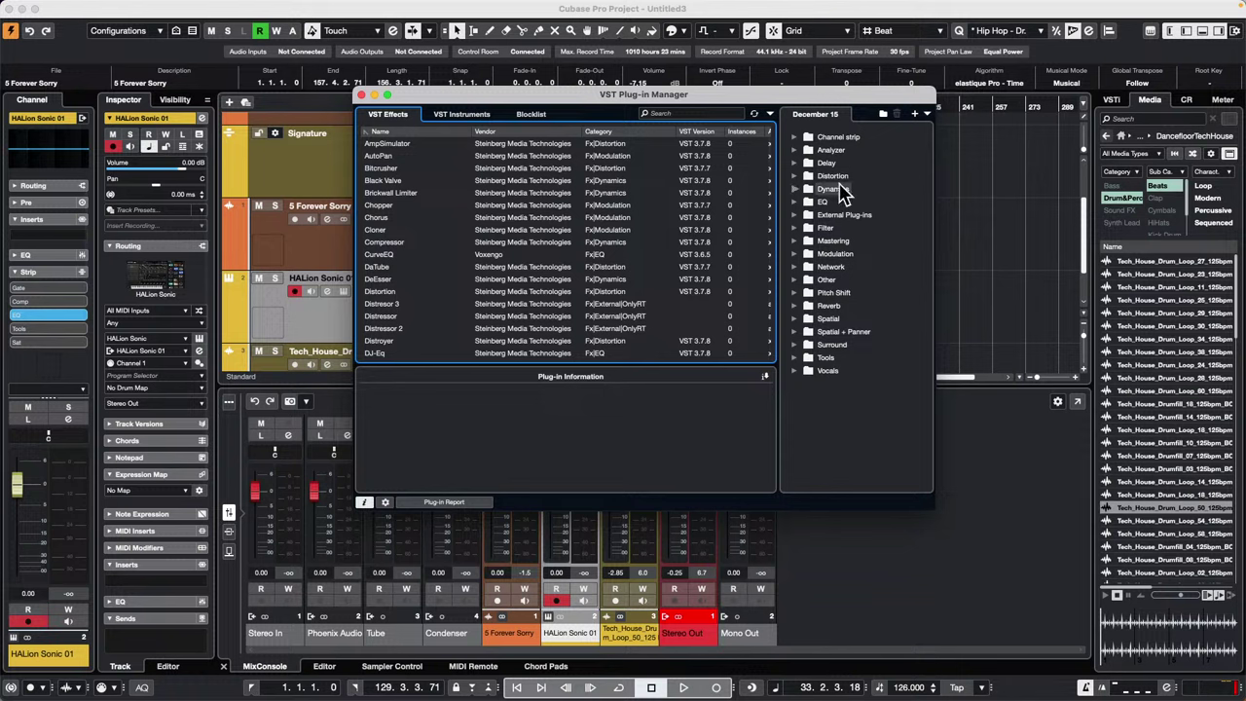
pyautogui.click(795, 188)
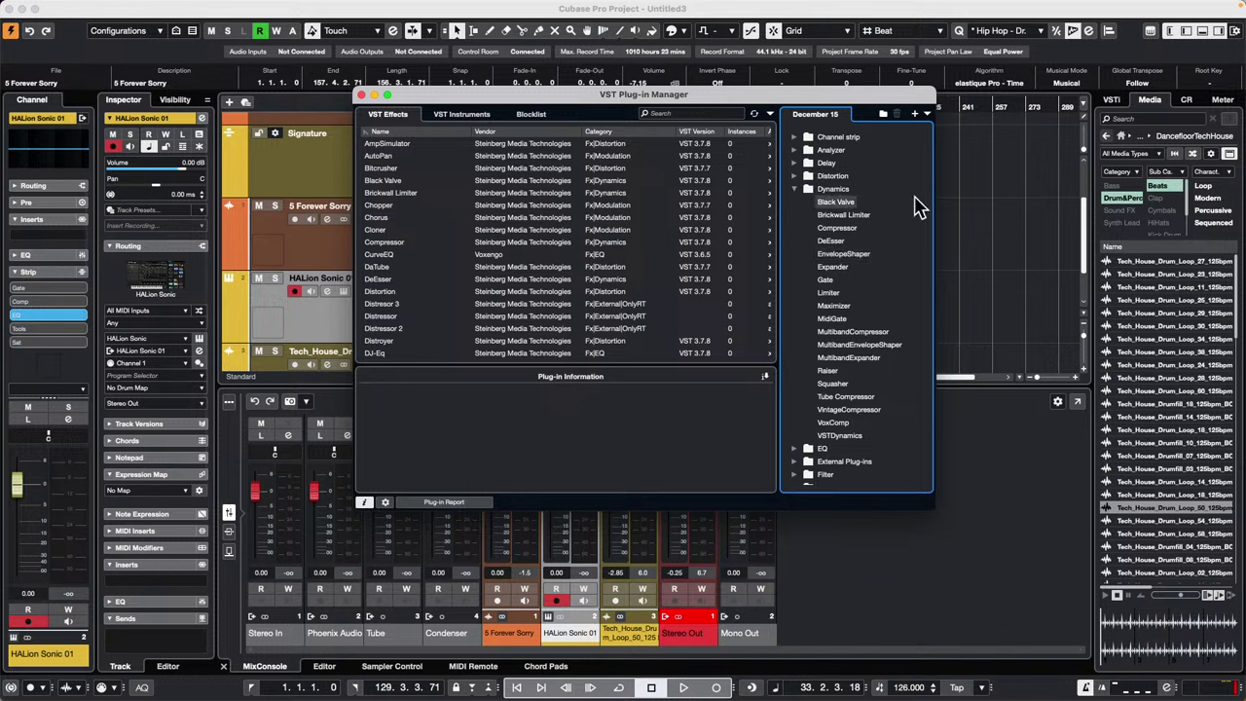
pyautogui.click(796, 189)
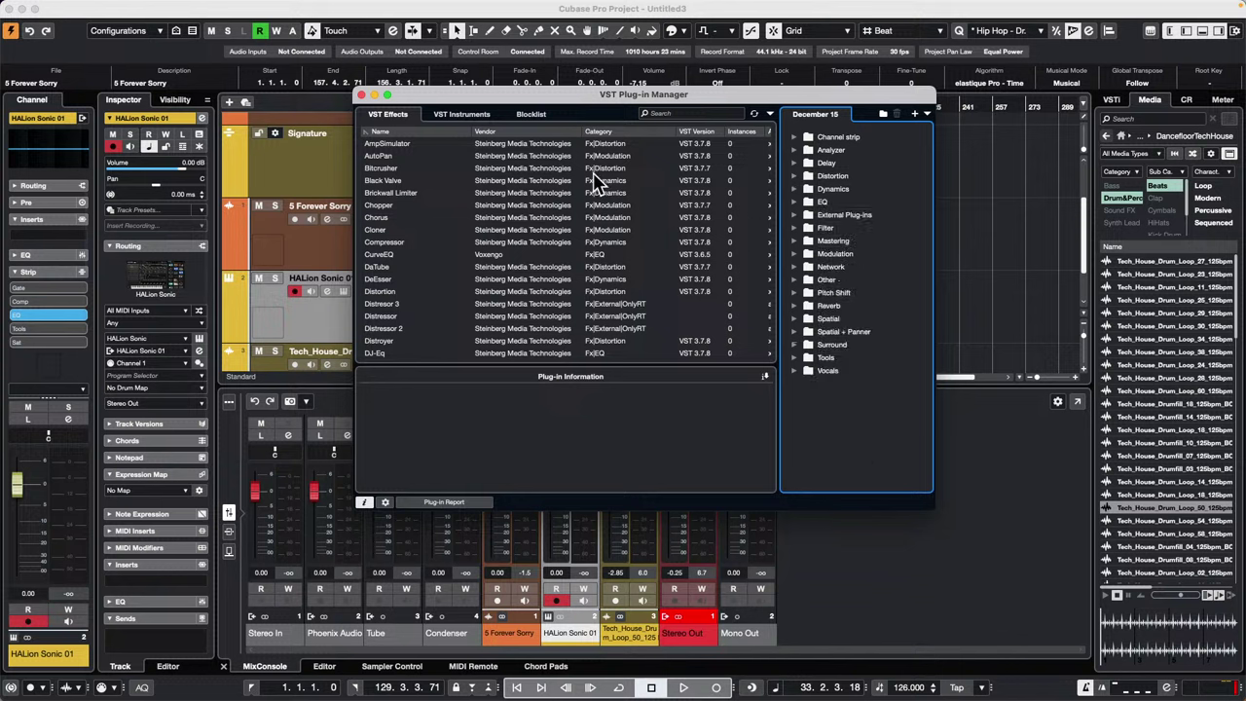
# Copy the current VST instruments collection to a new collection named after the person who asked.
pyautogui.click(467, 115)
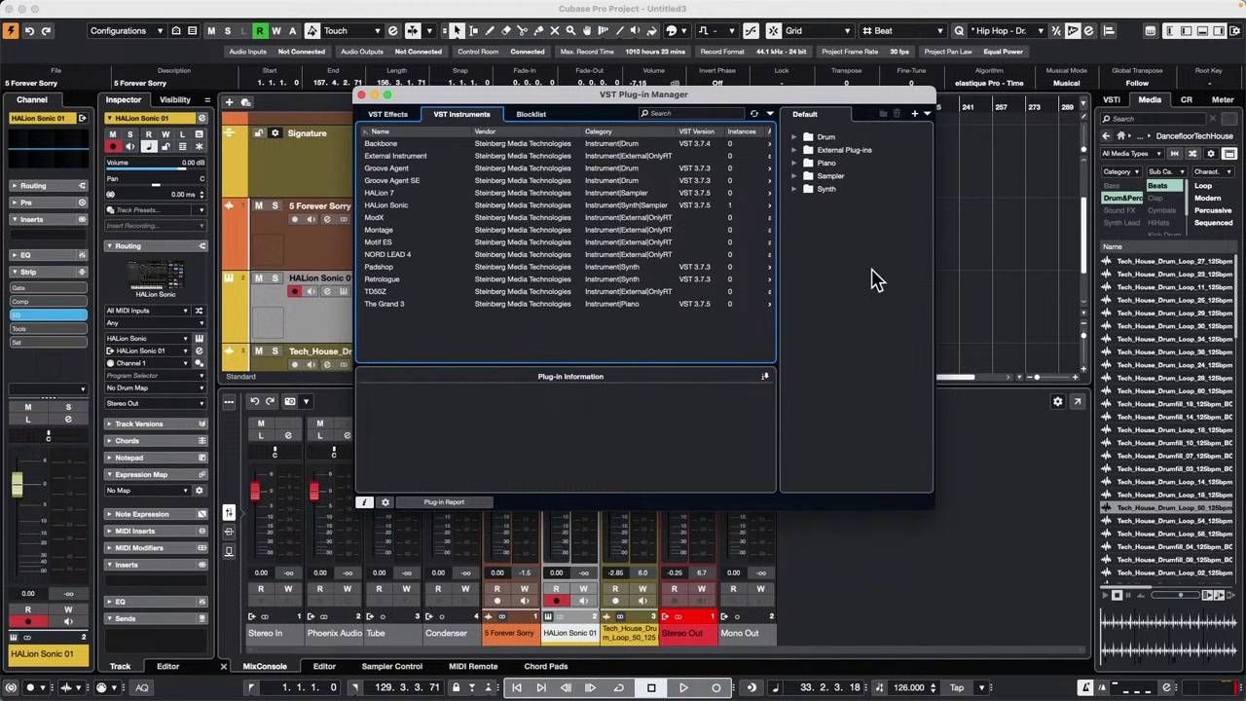
pyautogui.click(915, 117)
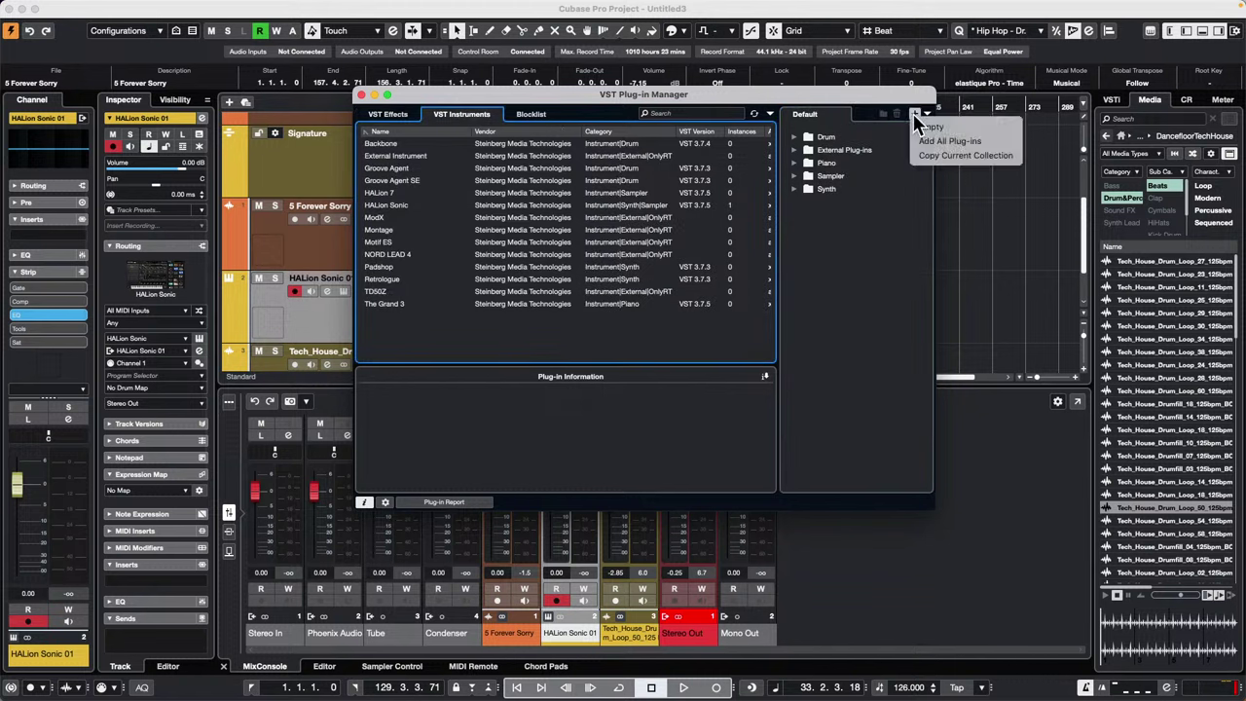
pyautogui.click(959, 157)
pyautogui.click(642, 195)
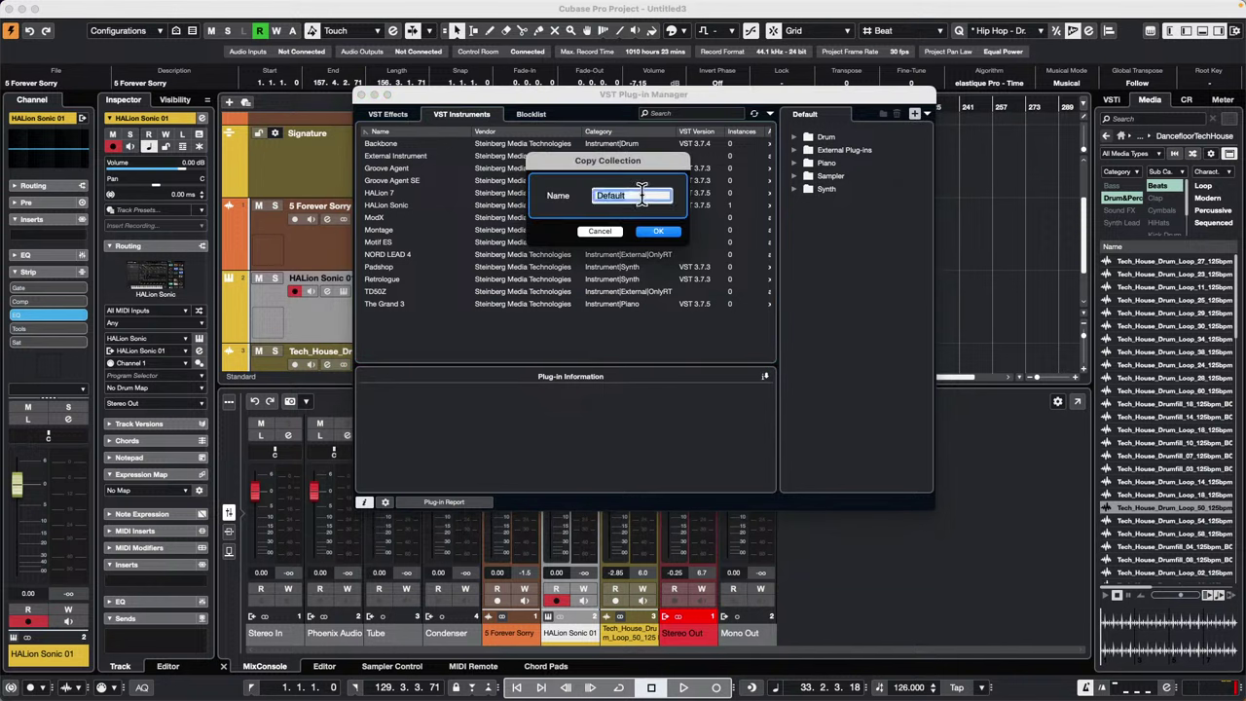
pyautogui.write('David M')
pyautogui.press('Return')
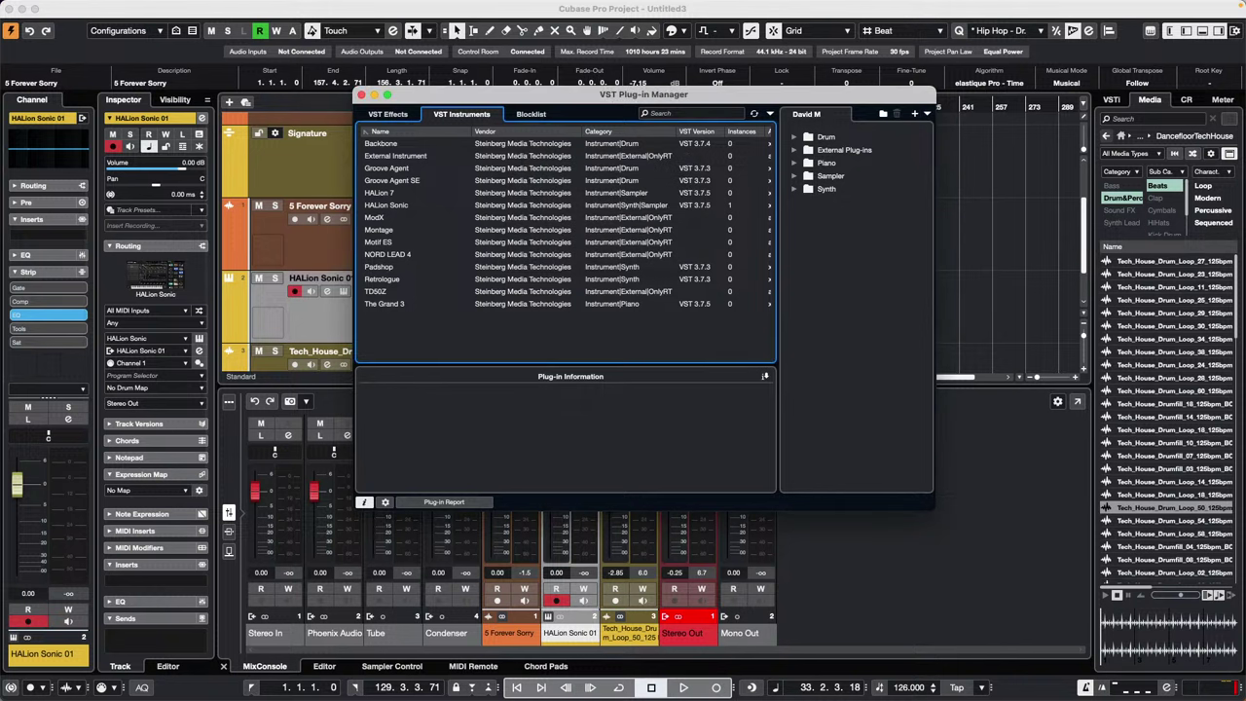
# Move HALion Sonic from the new collection's Synth folder into the Sampler folder and return it to Synth.
pyautogui.click(794, 189)
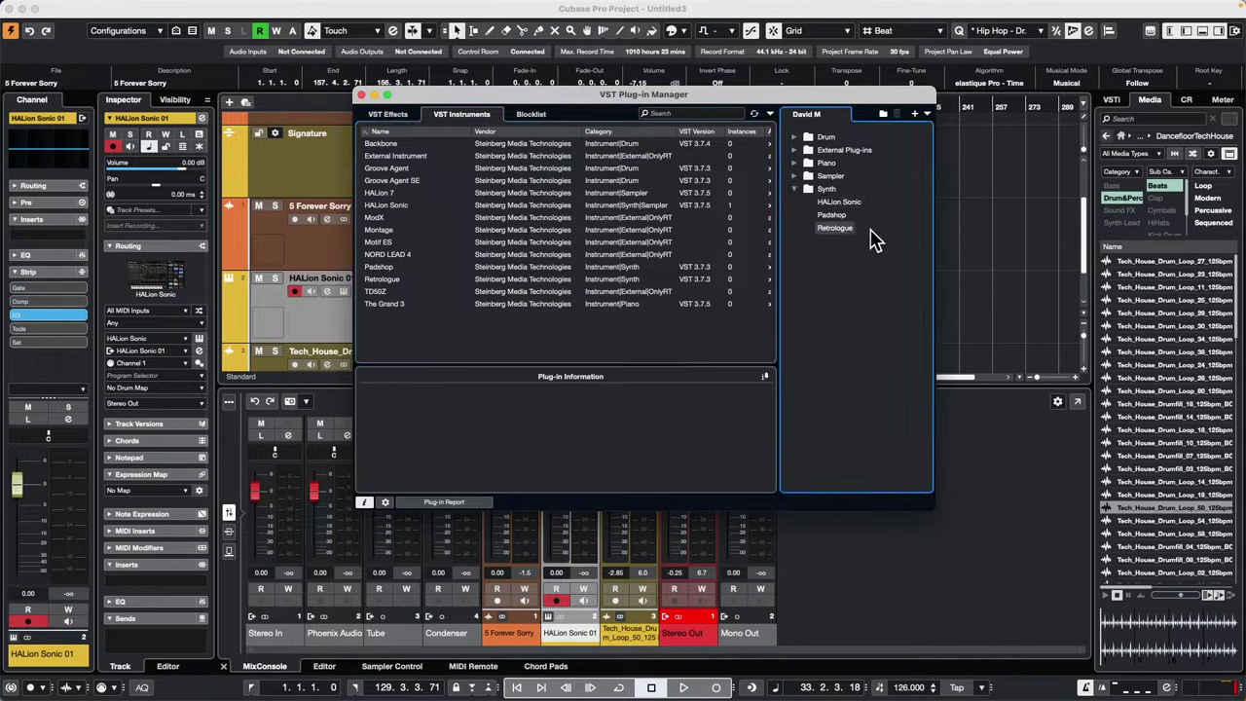
pyautogui.click(795, 177)
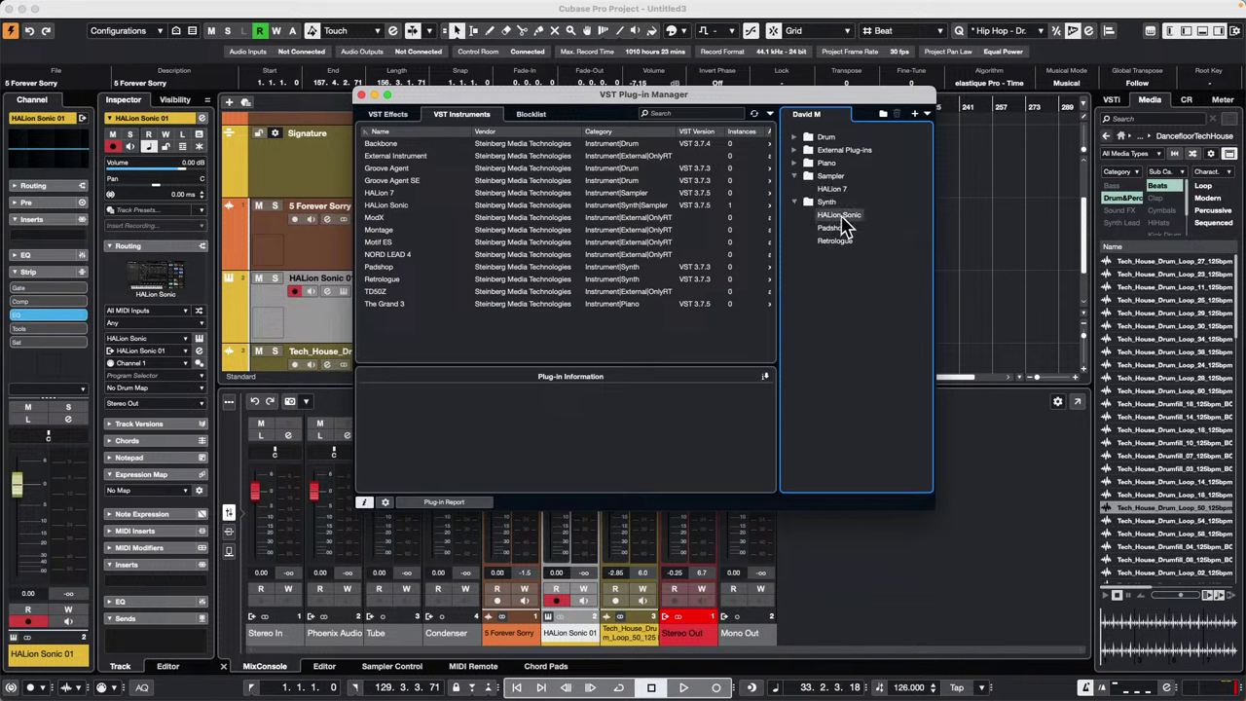
pyautogui.moveTo(843, 215); pyautogui.dragTo(832, 180)
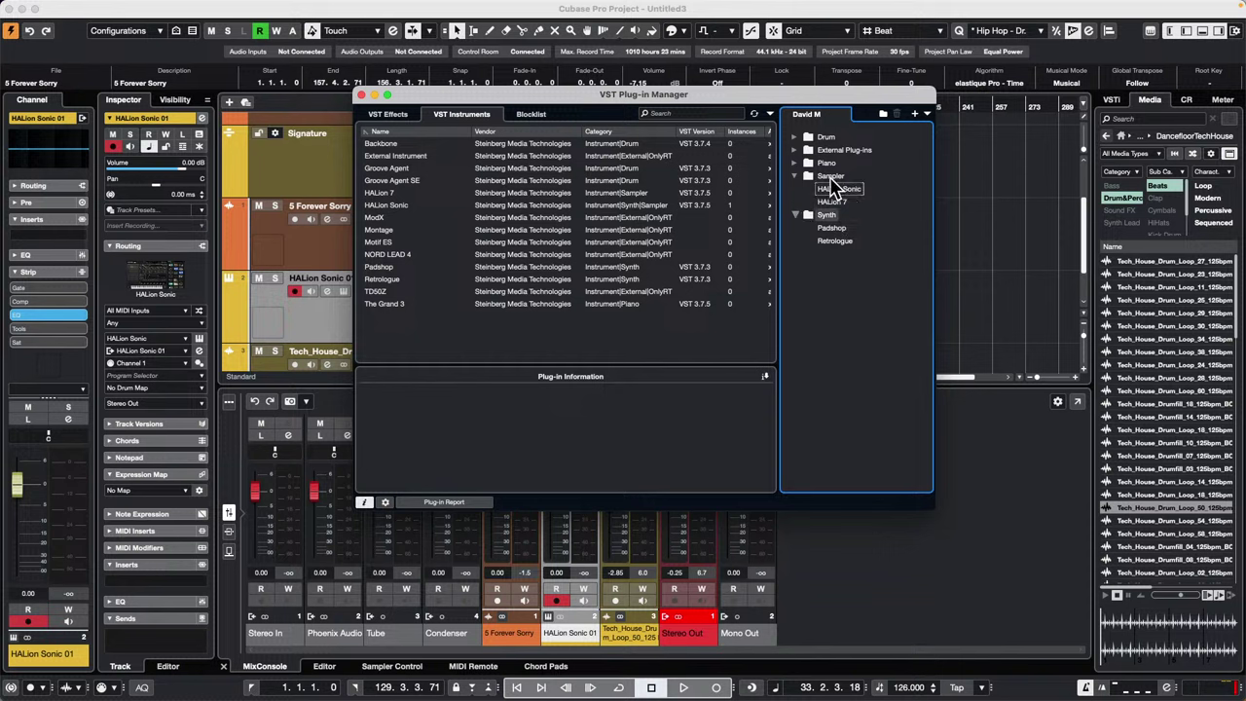
pyautogui.click(915, 113)
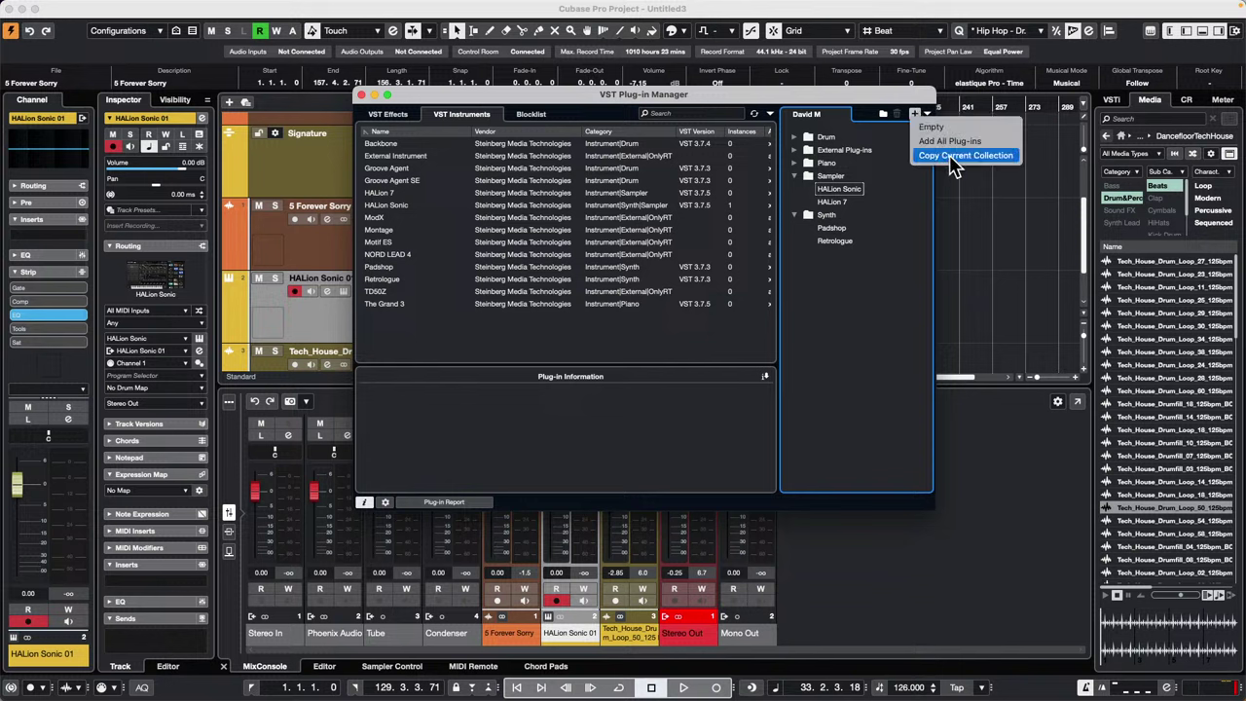
pyautogui.moveTo(849, 193); pyautogui.dragTo(851, 214)
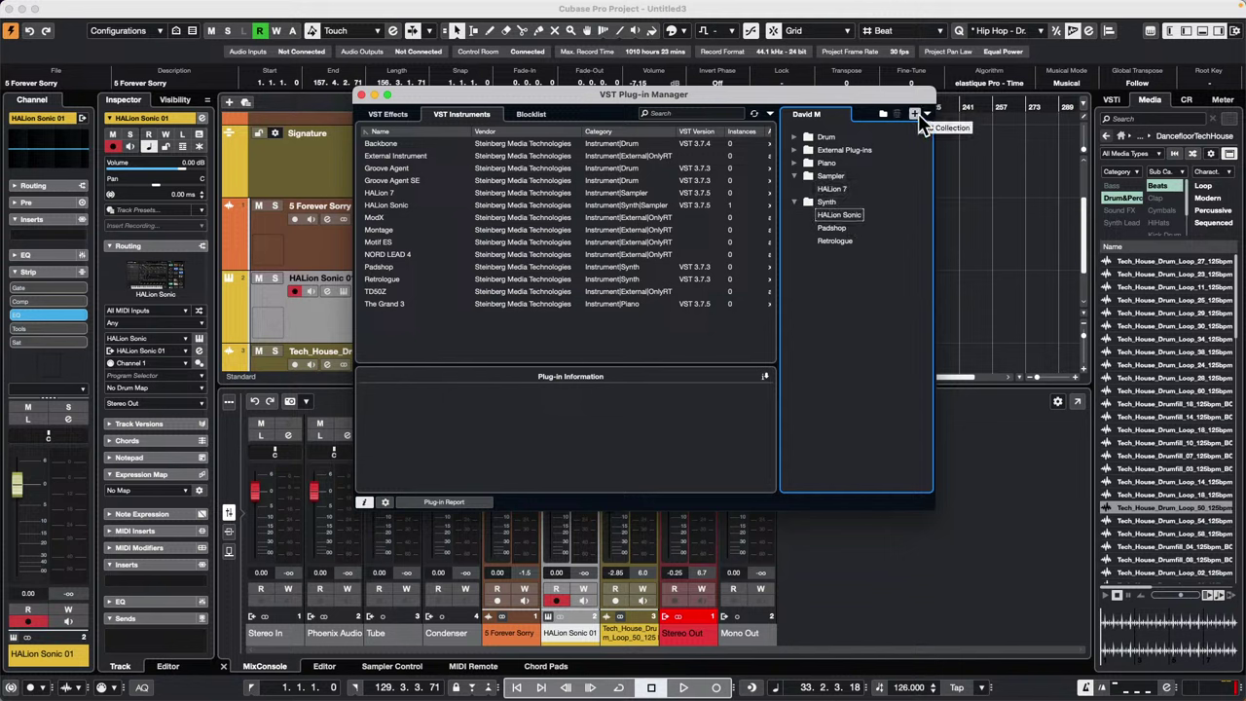
# Switch the VST instruments collection back to Default and close the VST Plug-in Manager.
pyautogui.click(926, 115)
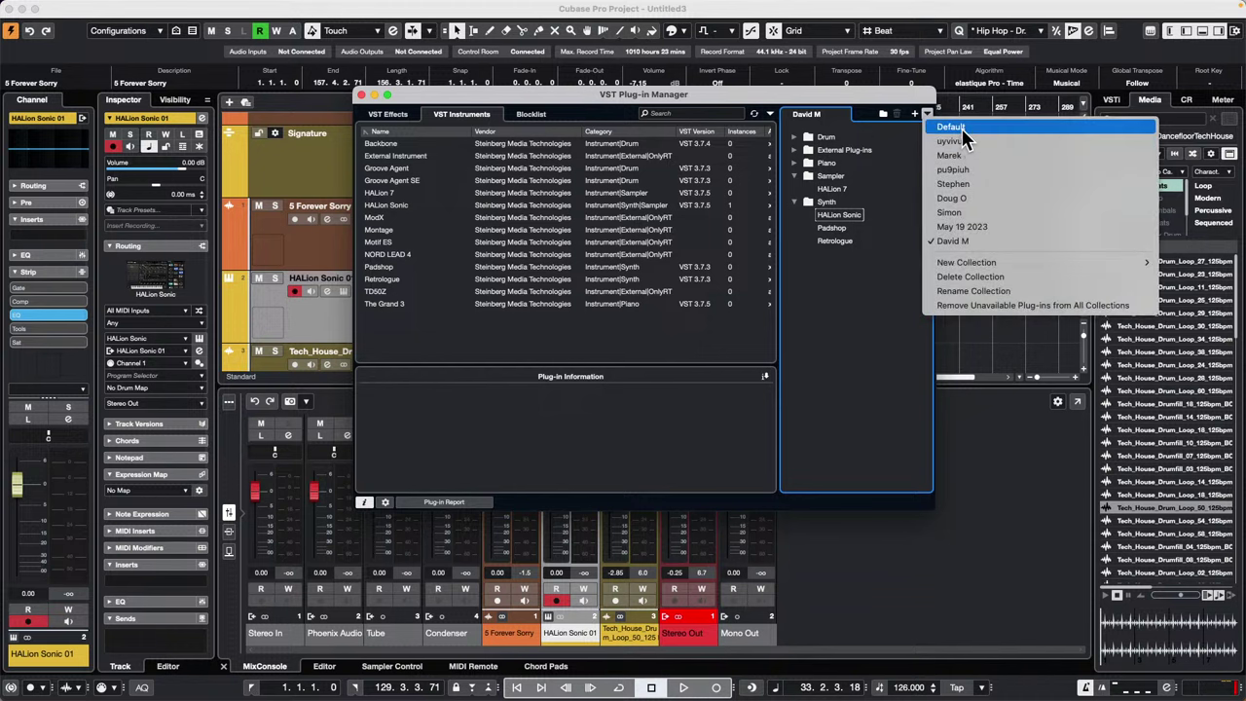
pyautogui.click(950, 127)
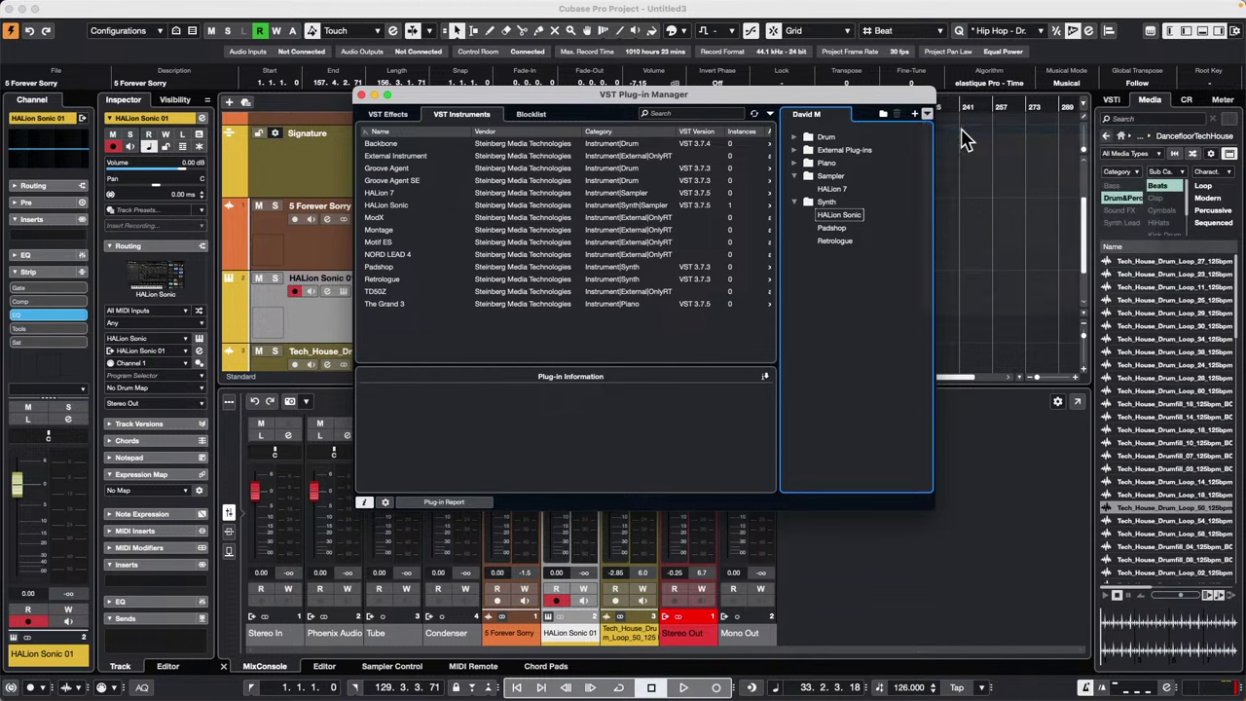
pyautogui.click(360, 95)
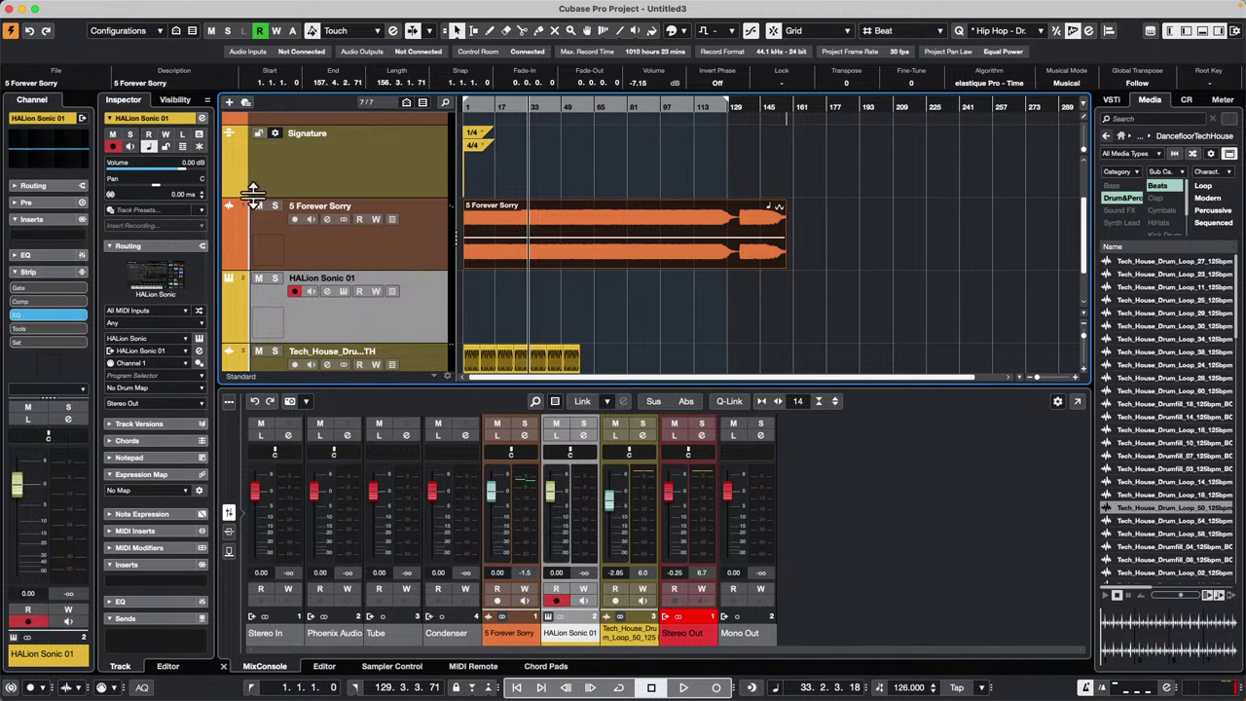
# Add a MIDI track directly below the 5 Forever Sorry audio track.
pyautogui.rightClick(366, 256)
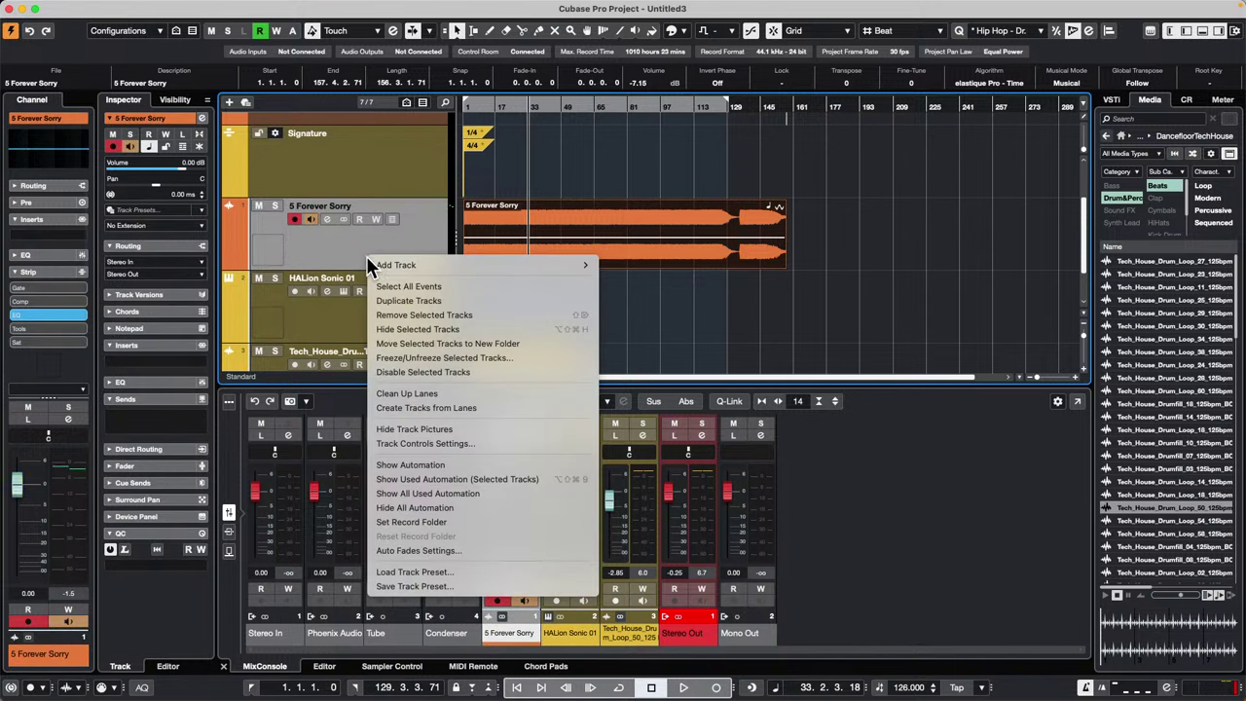
pyautogui.moveTo(485, 263)
pyautogui.click(623, 300)
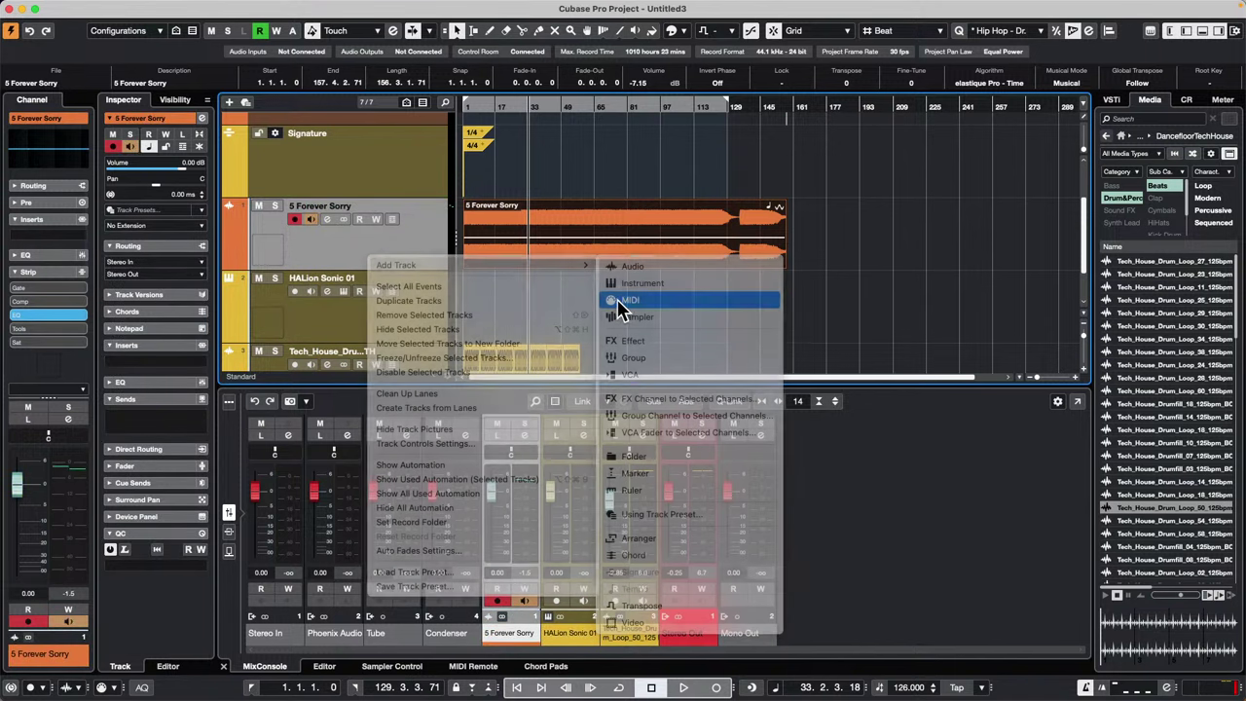
pyautogui.click(703, 295)
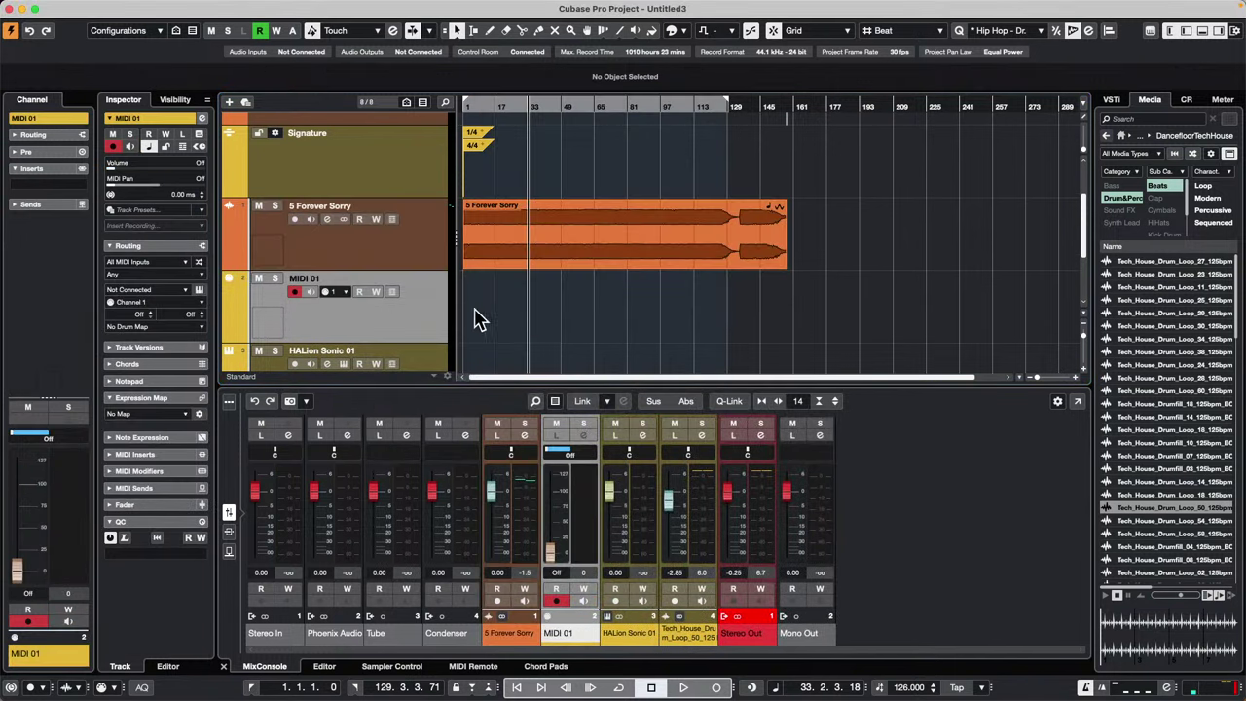
# Expand the MIDI Sends section for the MIDI 01 track and examine its four send slots.
pyautogui.click(362, 318)
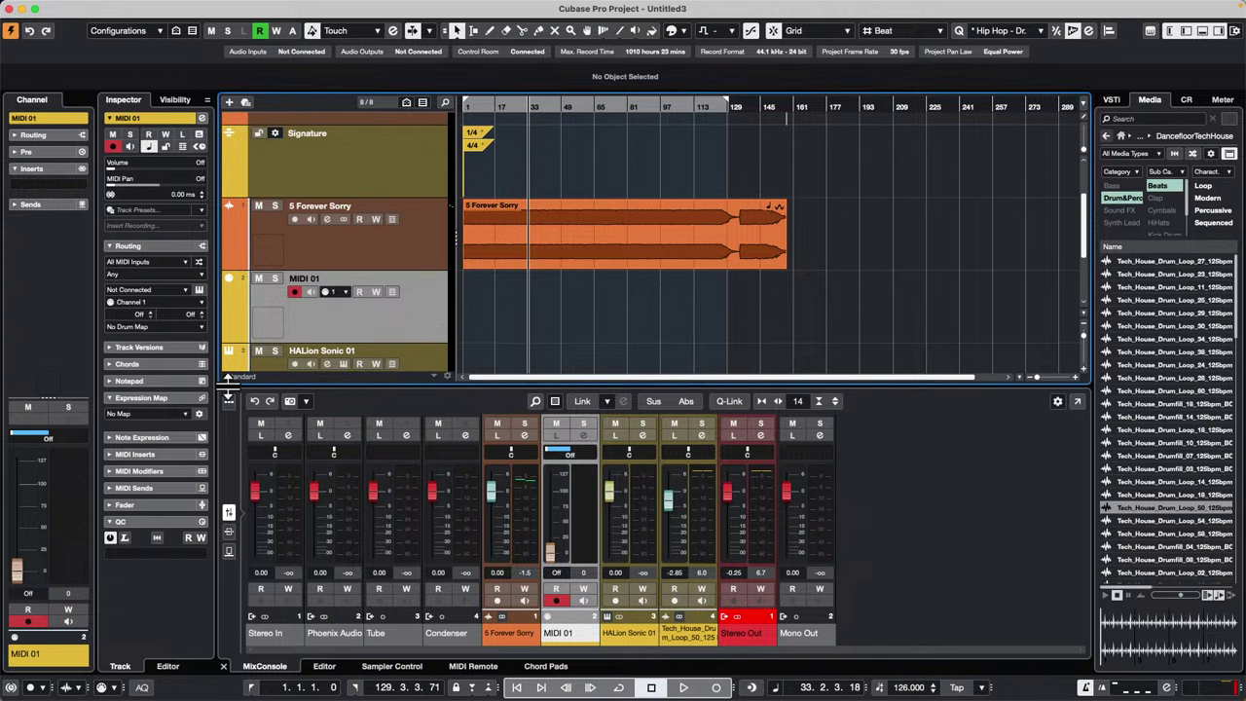
pyautogui.click(160, 488)
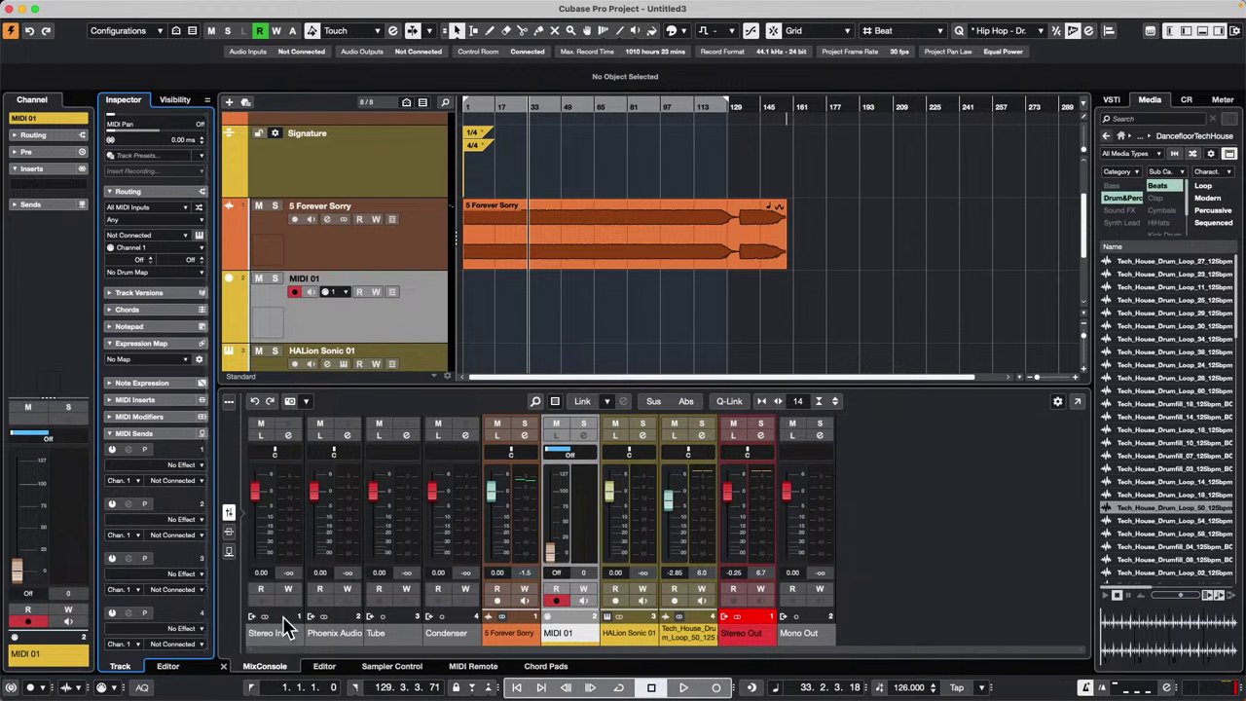
pyautogui.scroll(-3, 161, 487)
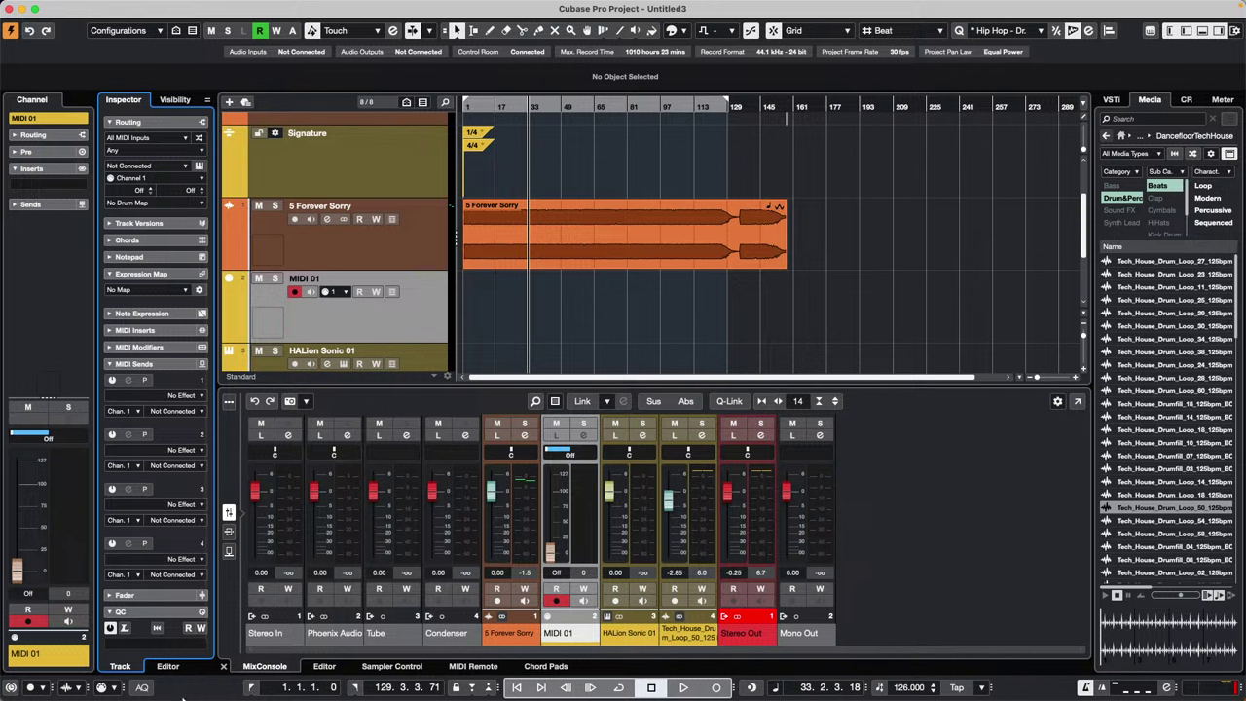
# Switch to Safari and search the web for "steinberg software on Steinberg licensing".
pyautogui.moveTo(297, 697)
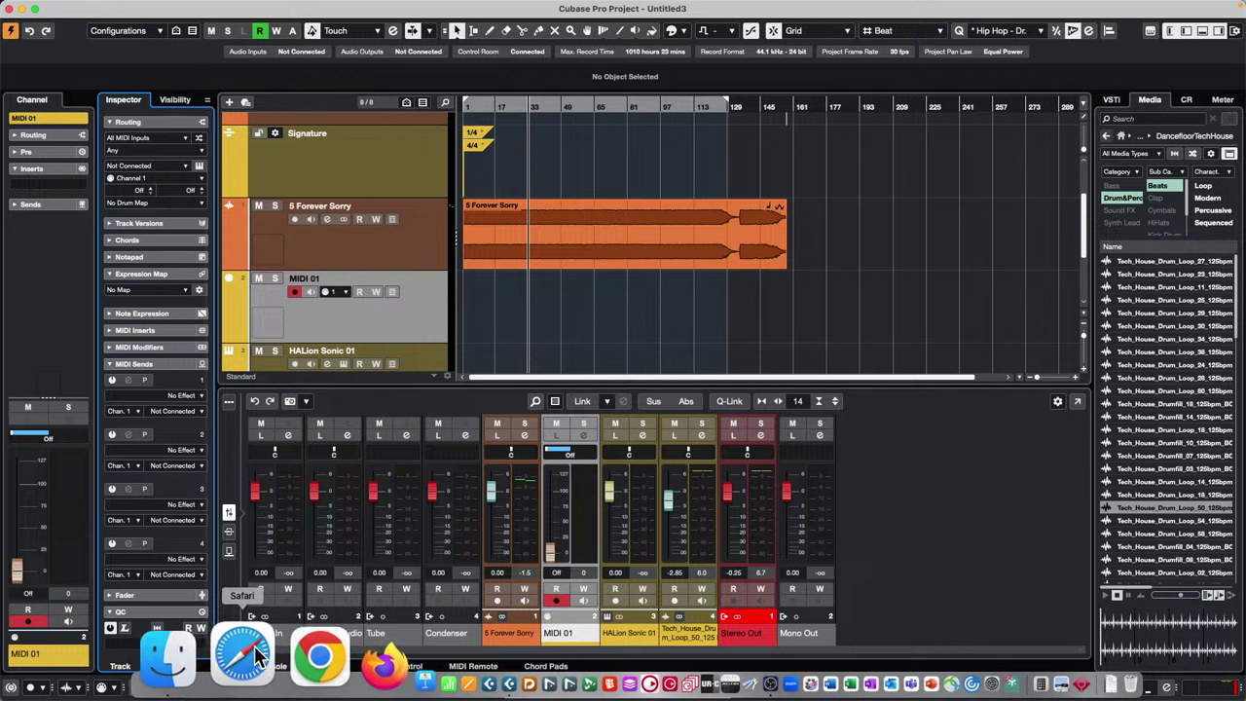
pyautogui.click(255, 647)
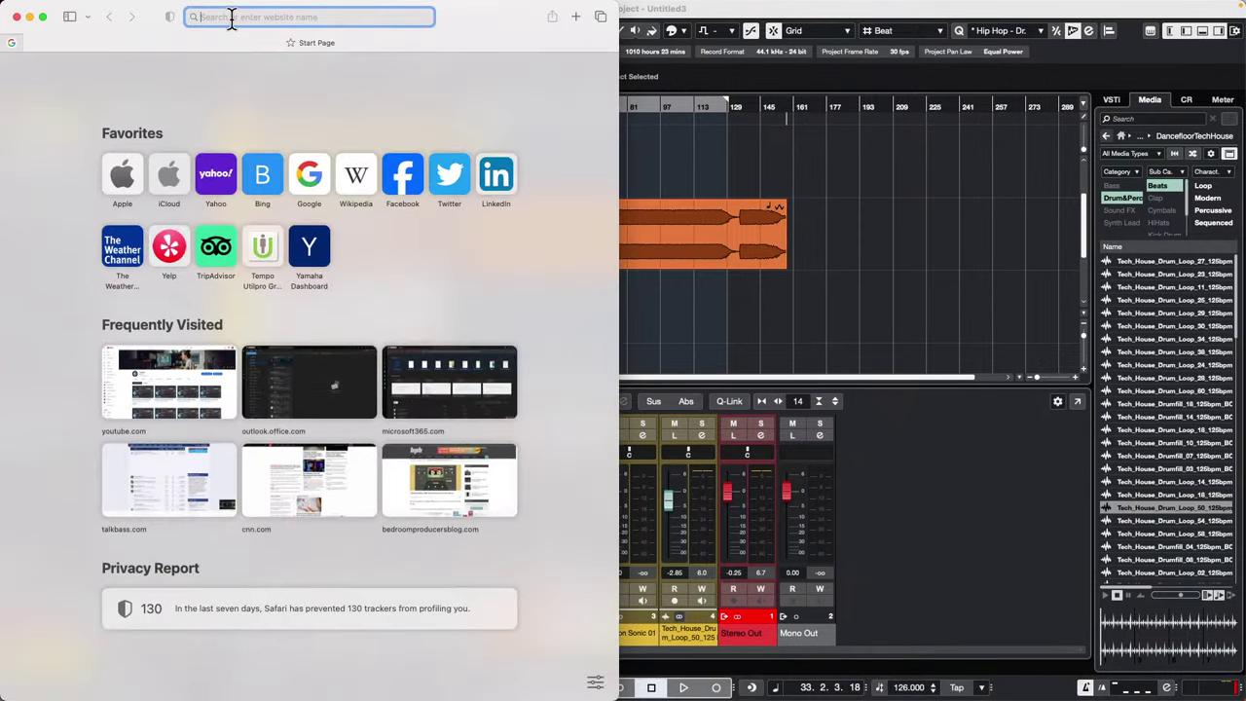
pyautogui.write('steinb')
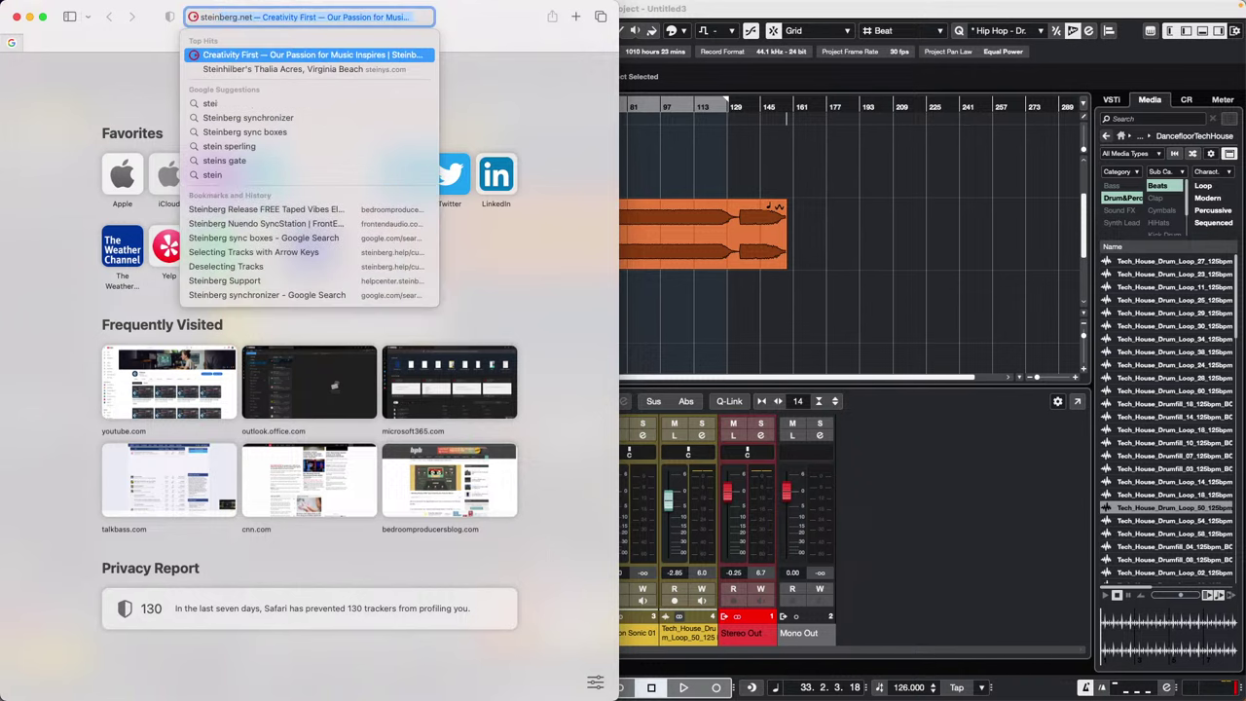
pyautogui.write('erg so')
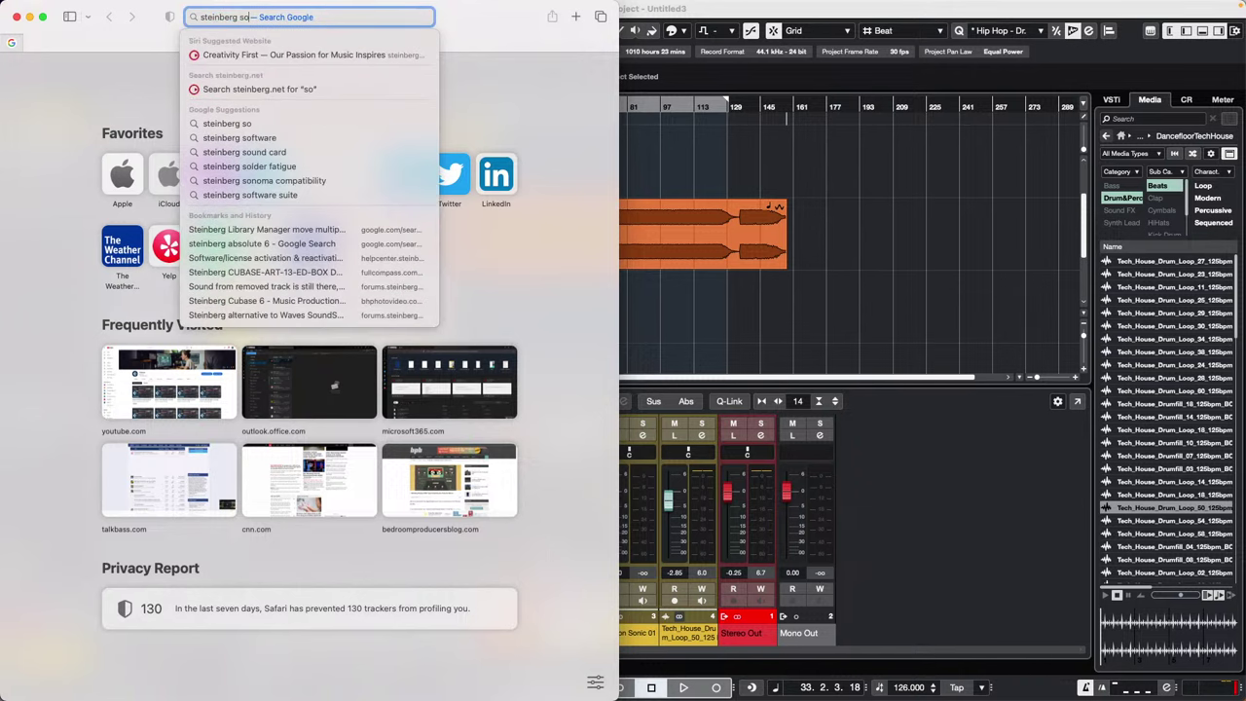
pyautogui.write('ftware ')
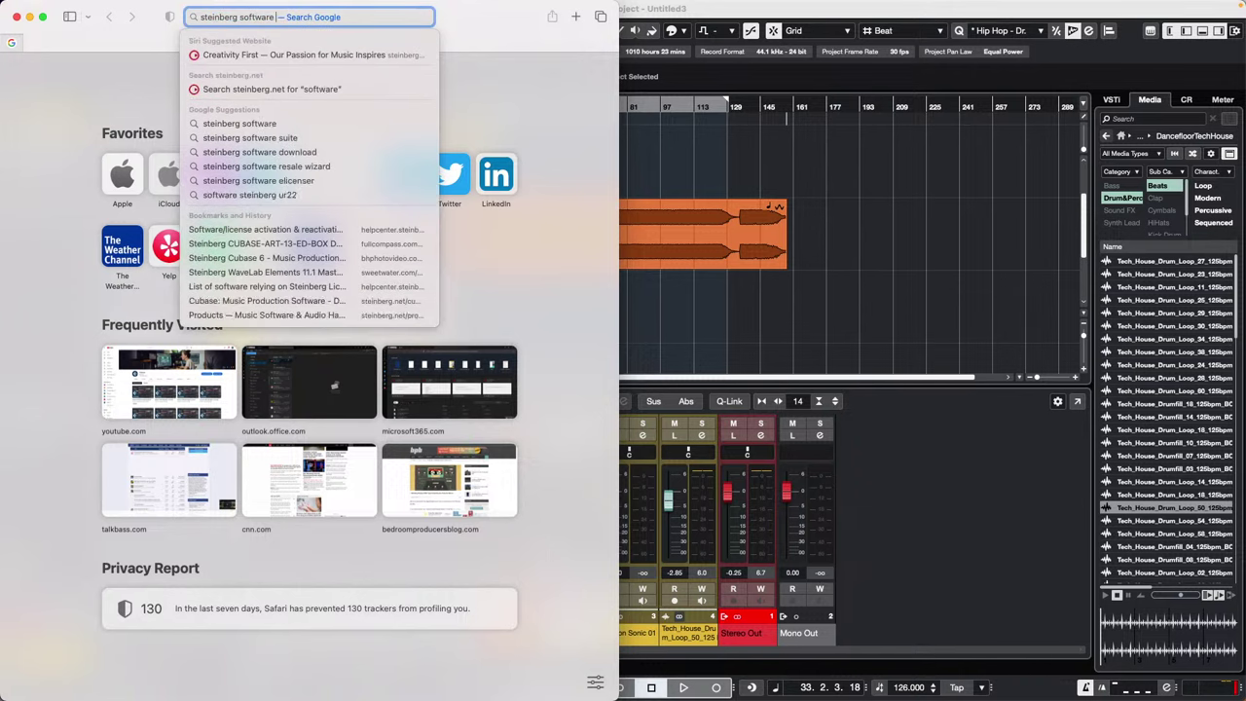
pyautogui.write('on Stein')
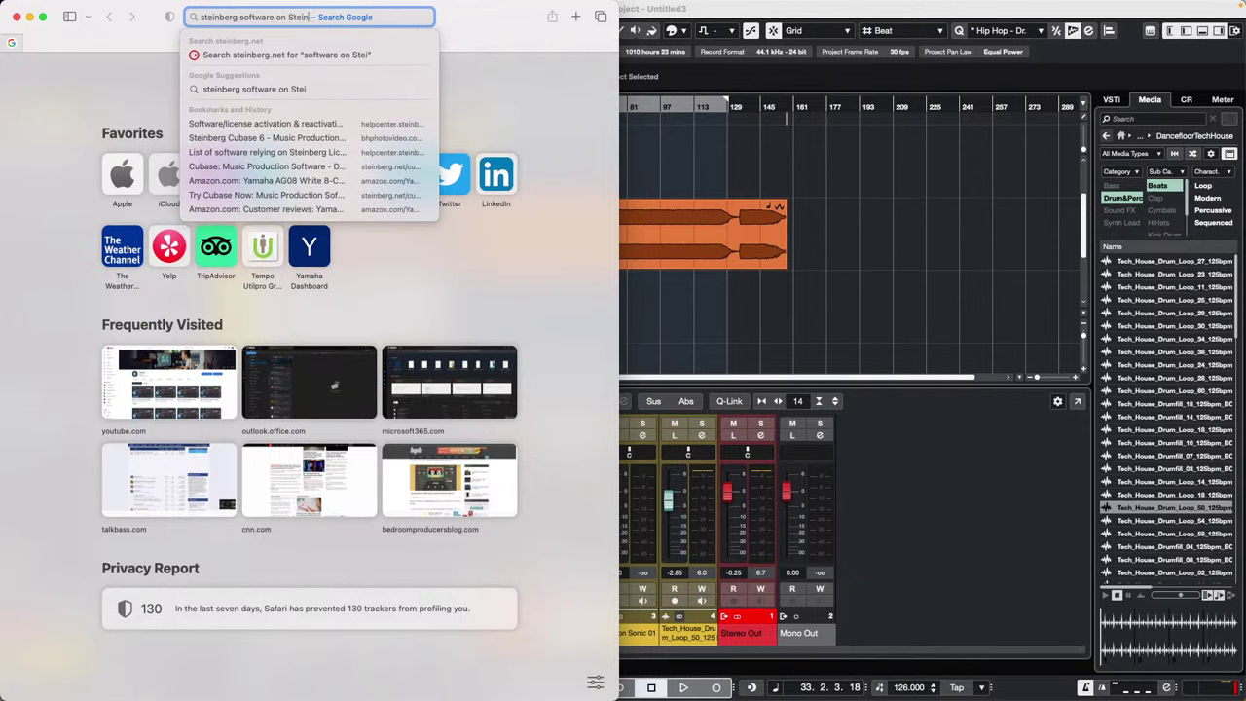
pyautogui.write('berg li')
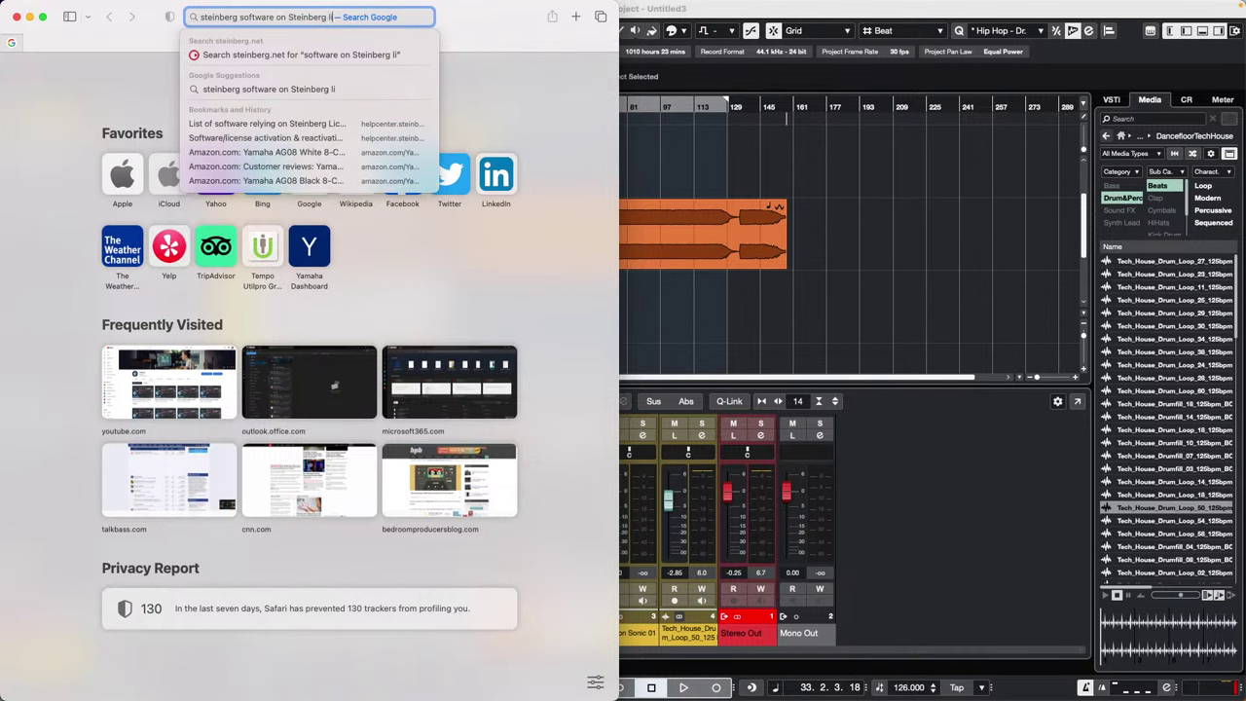
pyautogui.write('censing')
pyautogui.press('Return')
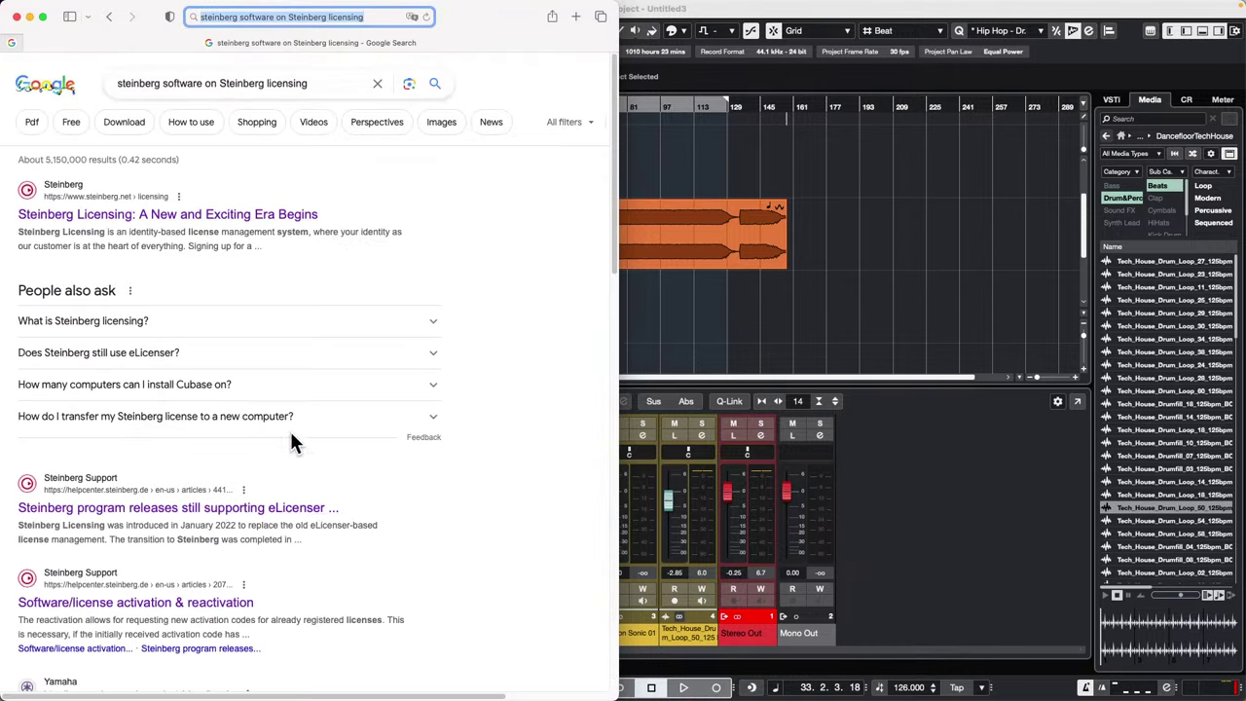
# Open the Steinberg Support article on program releases still supporting eLicenser, examine its compatibility table, and return to the search results.
pyautogui.scroll(-3, 244, 458)
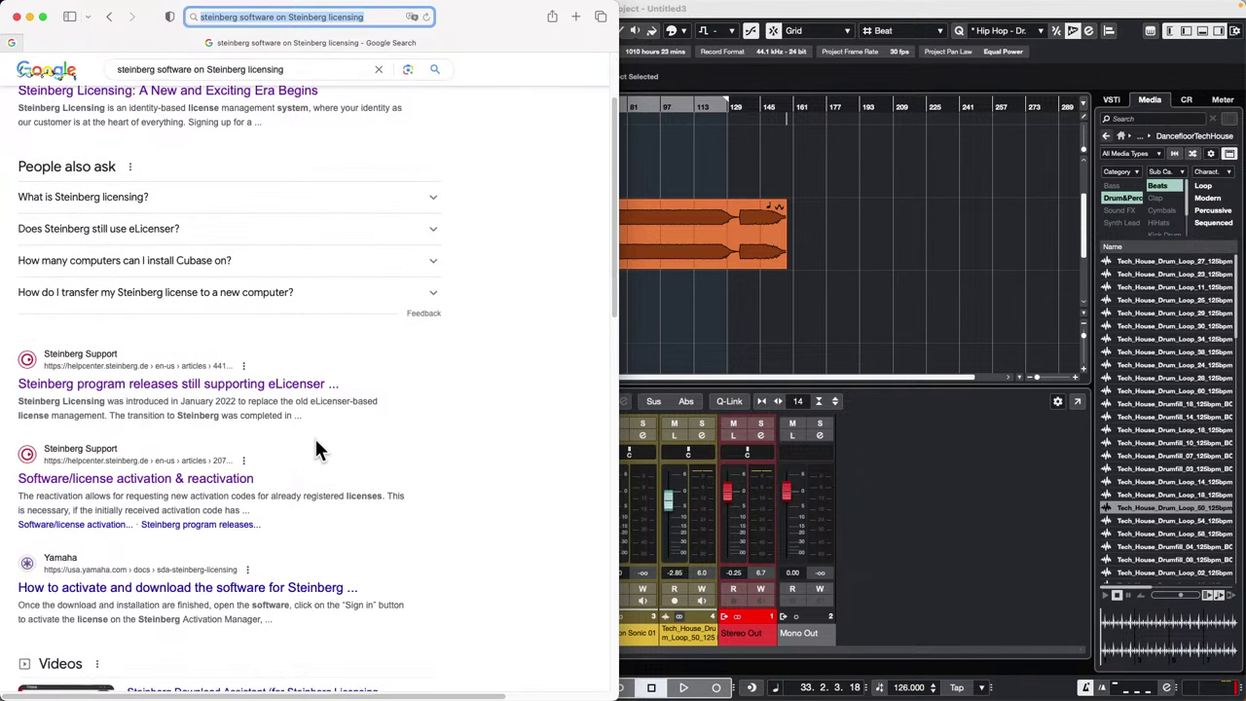
pyautogui.scroll(3, 312, 448)
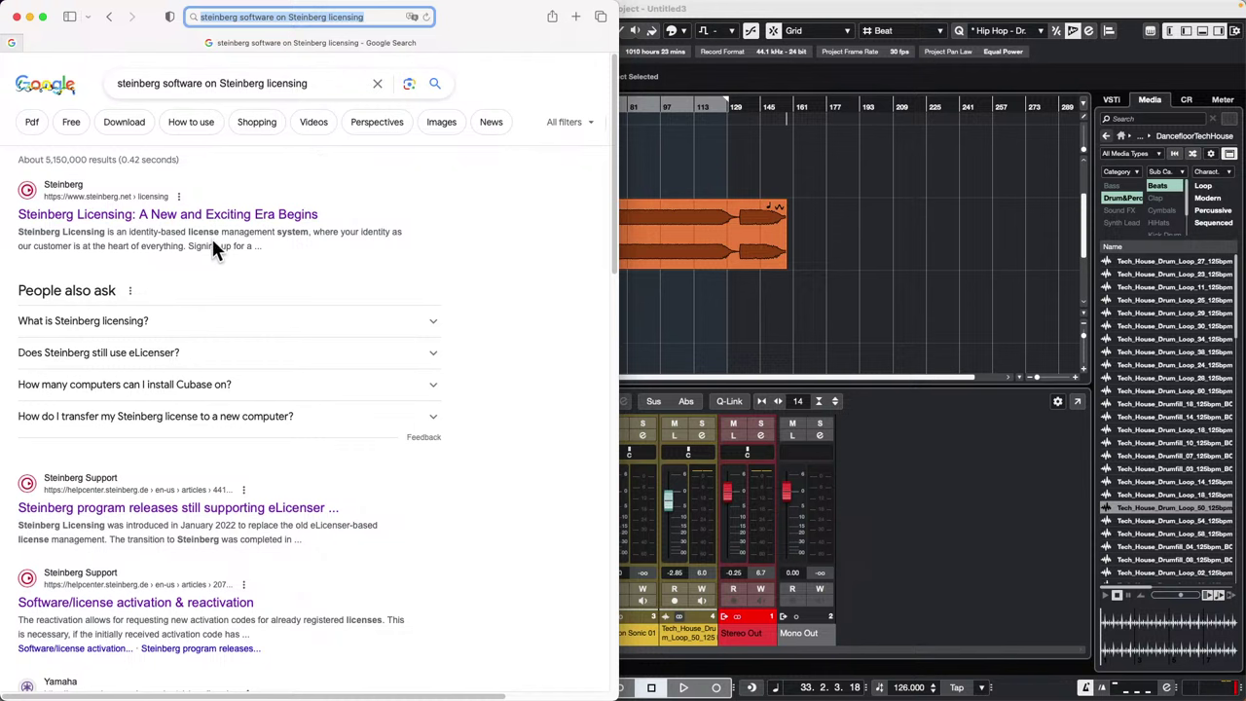
pyautogui.click(222, 508)
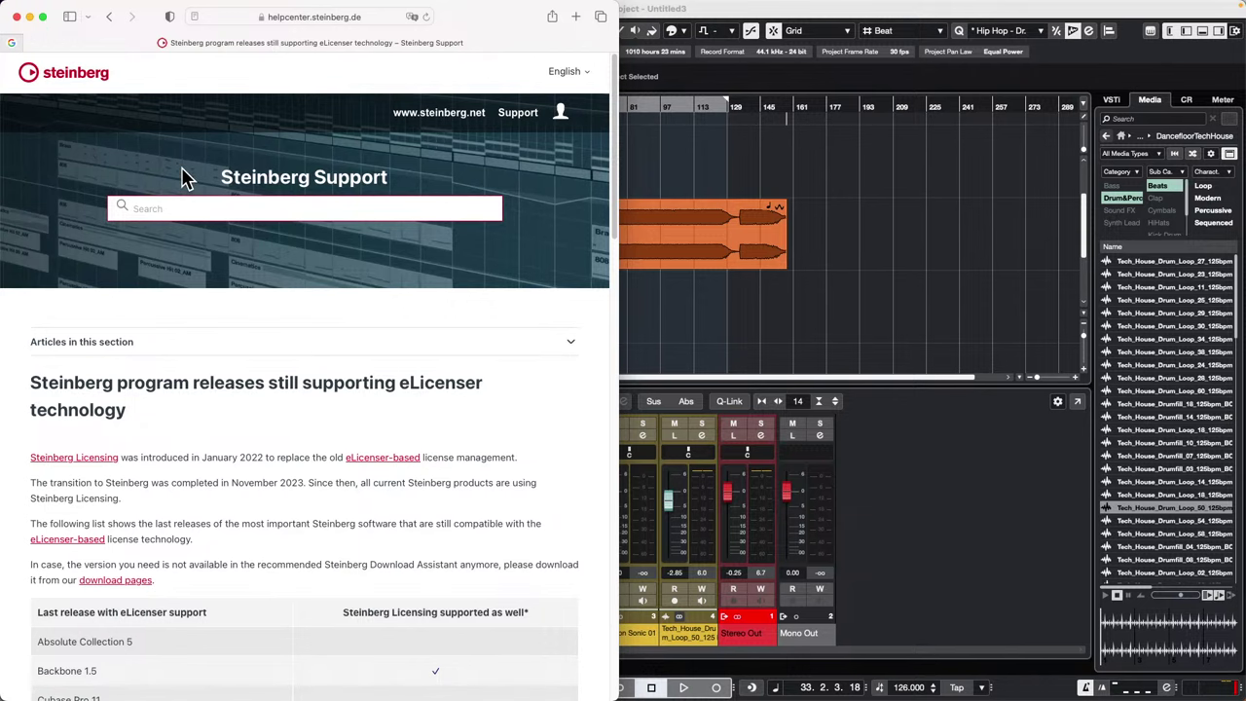
pyautogui.scroll(-3, 185, 177)
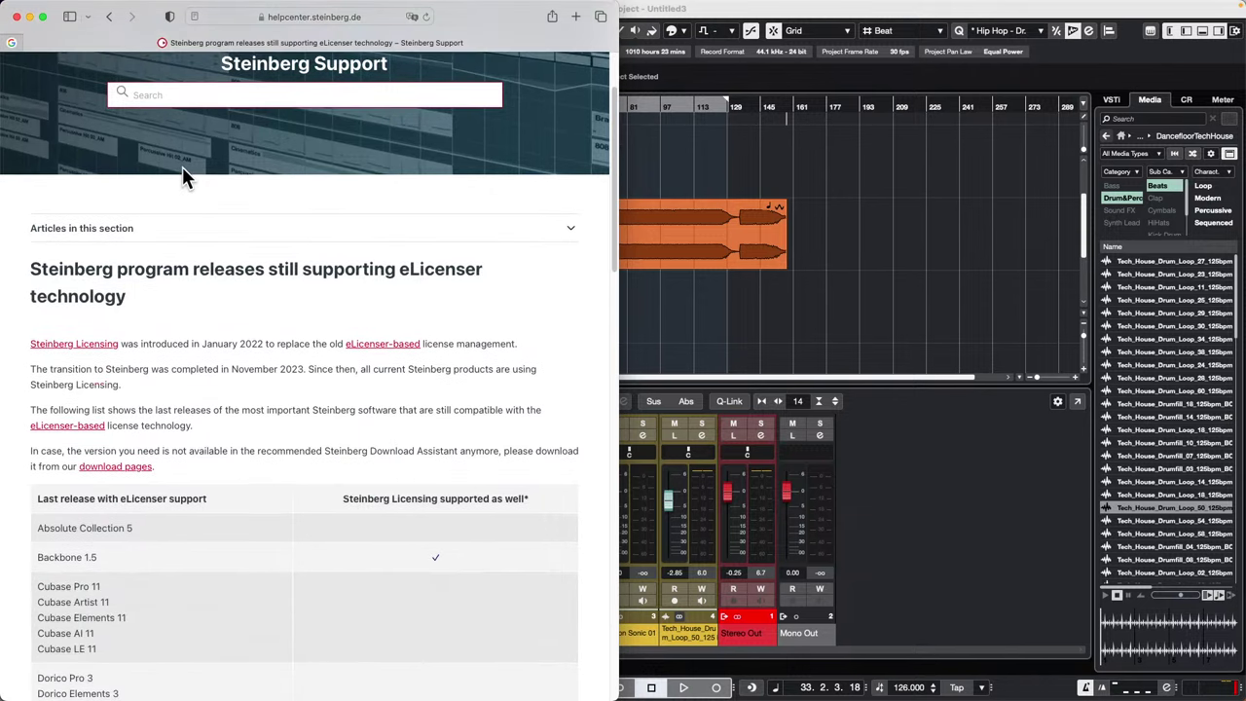
pyautogui.scroll(-2, 182, 177)
pyautogui.scroll(-10, 142, 472)
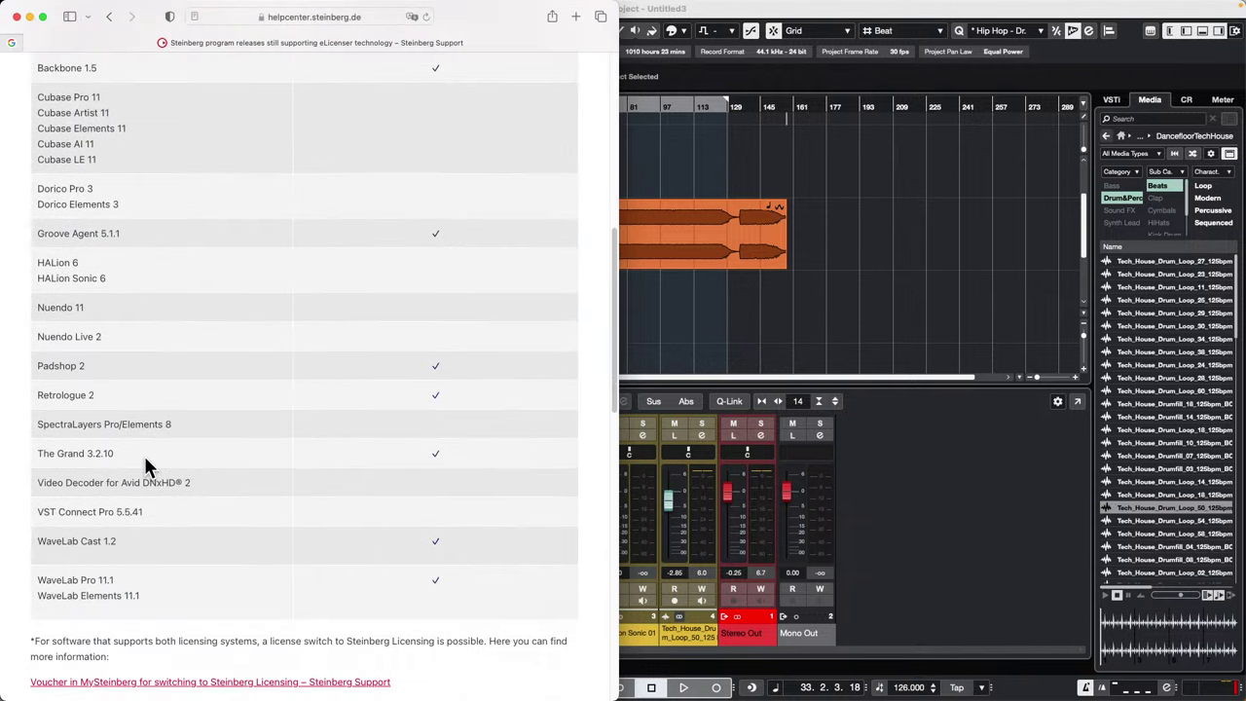
pyautogui.scroll(14, 108, 299)
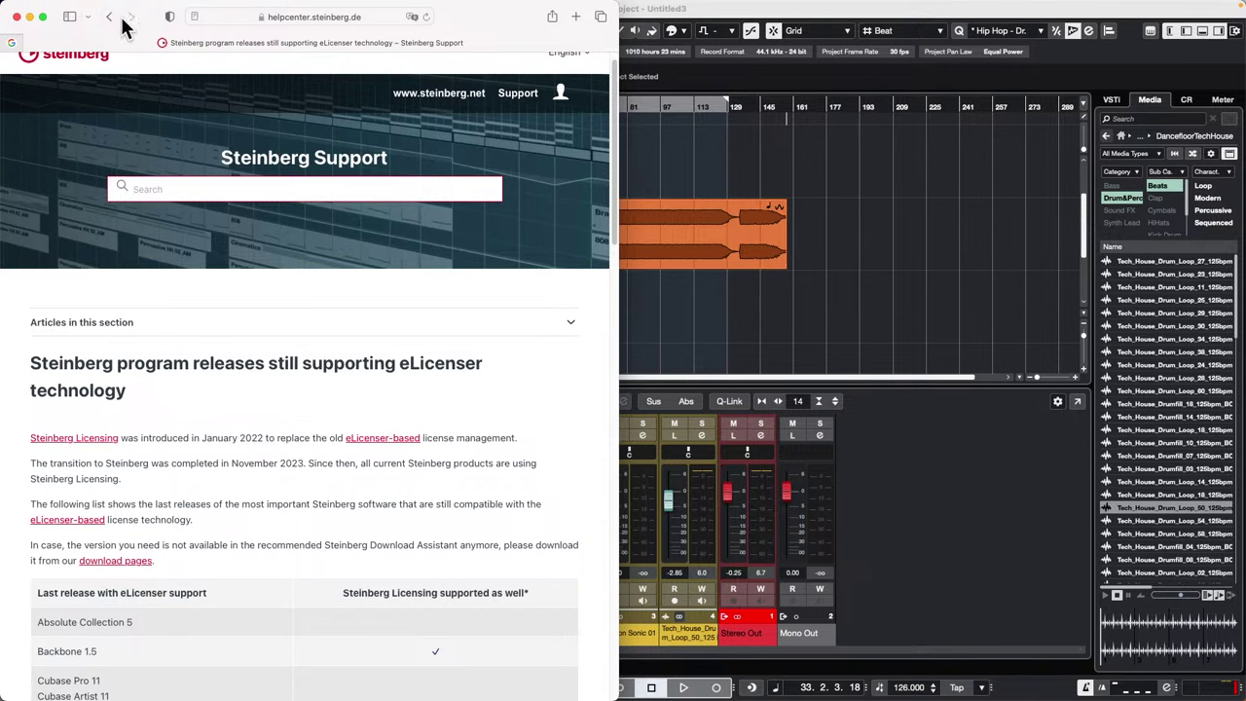
pyautogui.click(110, 17)
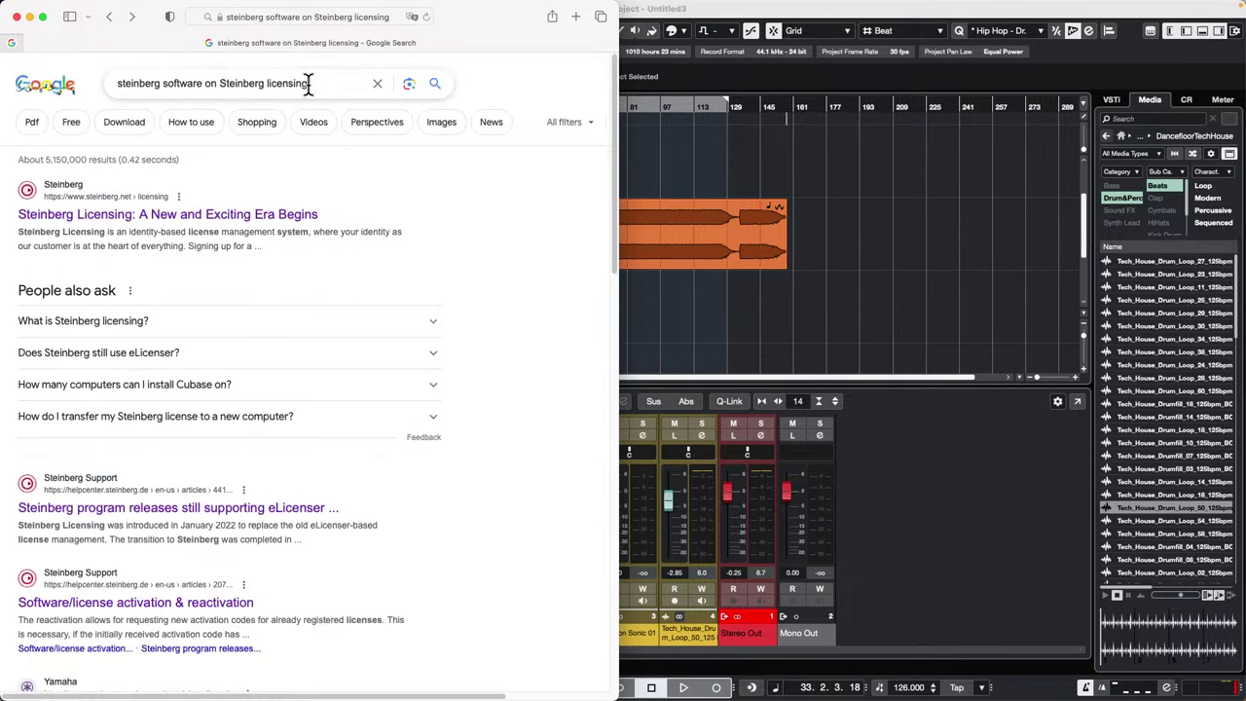
# Refine the web search to "steinberg software running on Steinberg licensing".
pyautogui.moveTo(309, 84); pyautogui.dragTo(204, 84)
pyautogui.write('run')
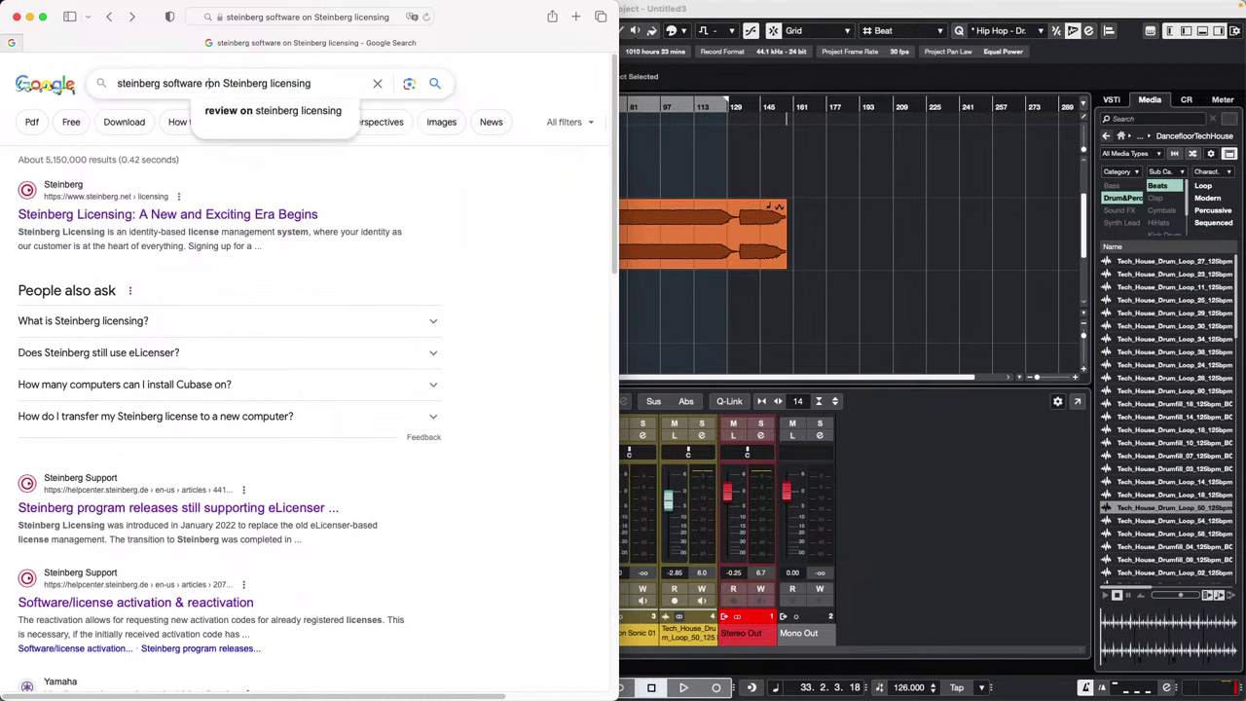
pyautogui.write('ning')
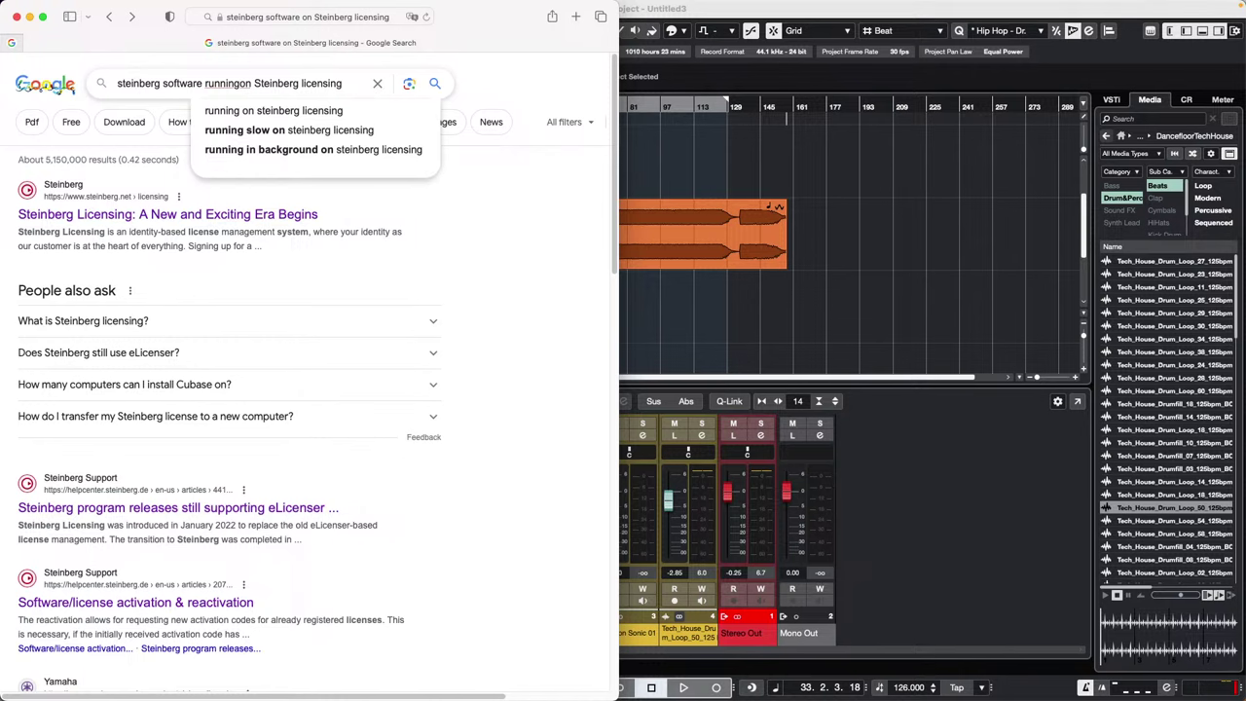
pyautogui.press('Return')
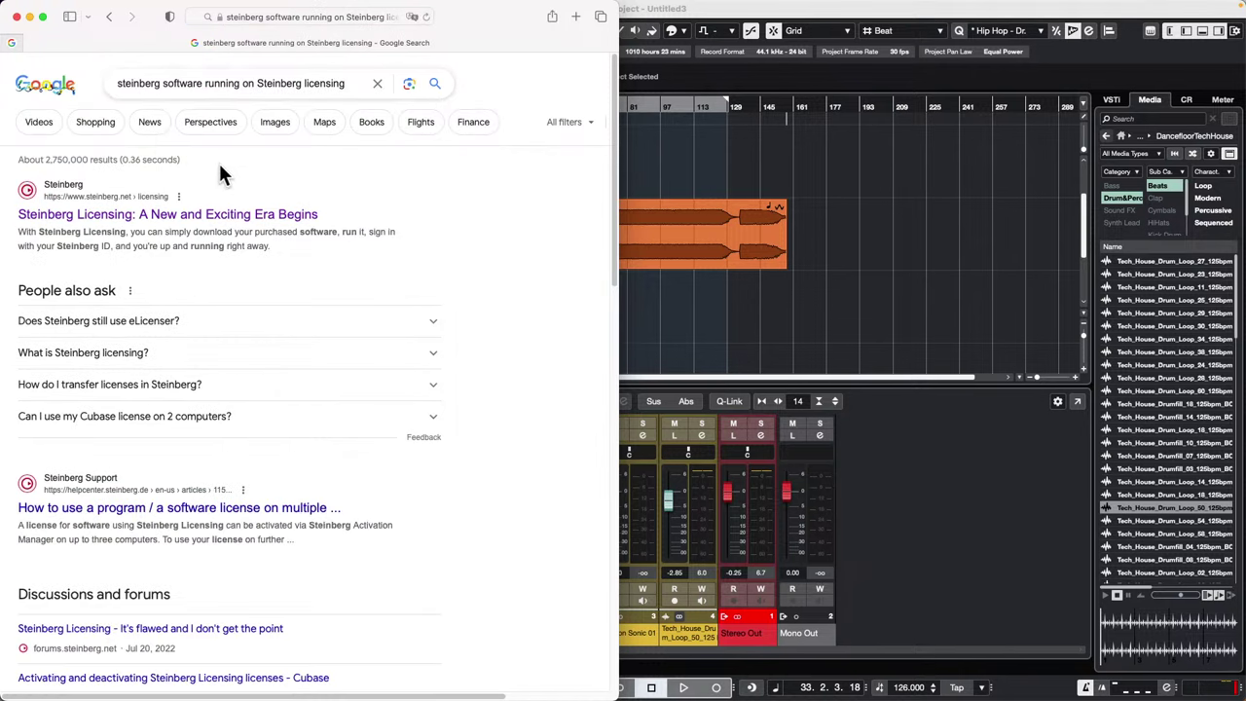
# Open the Steinberg Licensing page, look through its FAQ for products using the new system, and return to the search results.
pyautogui.click(262, 217)
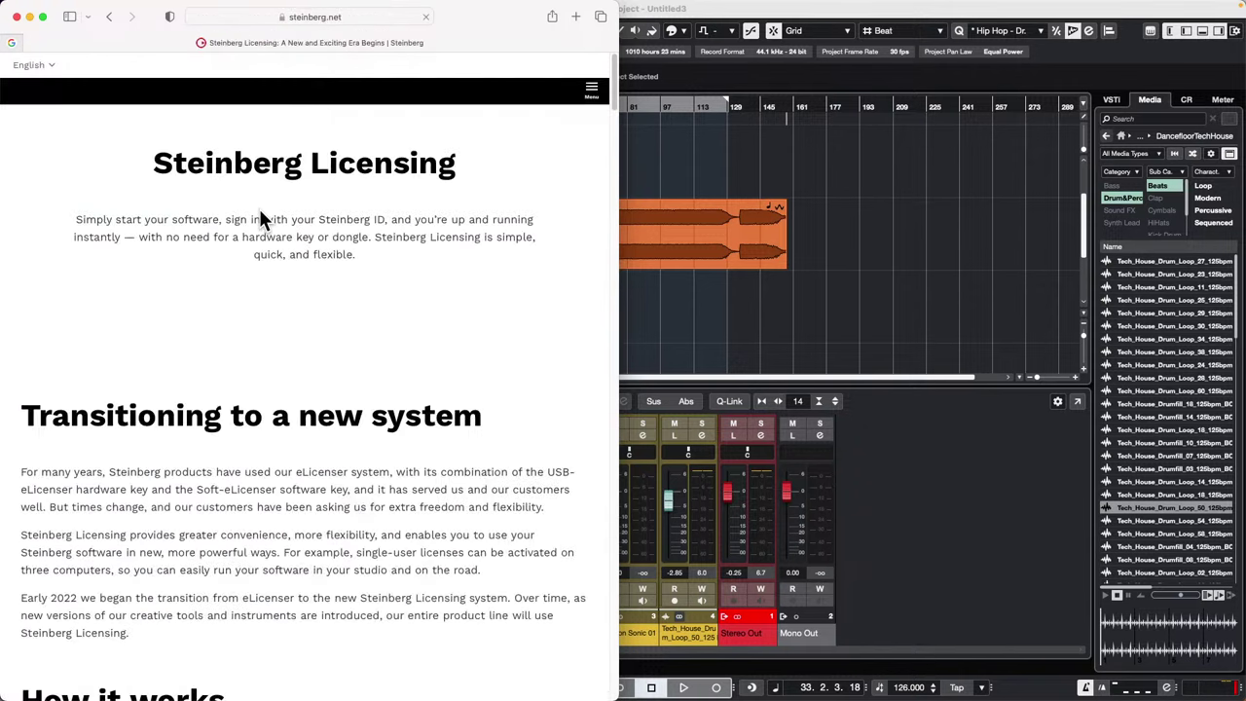
pyautogui.scroll(-10, 258, 208)
pyautogui.scroll(-15, 256, 212)
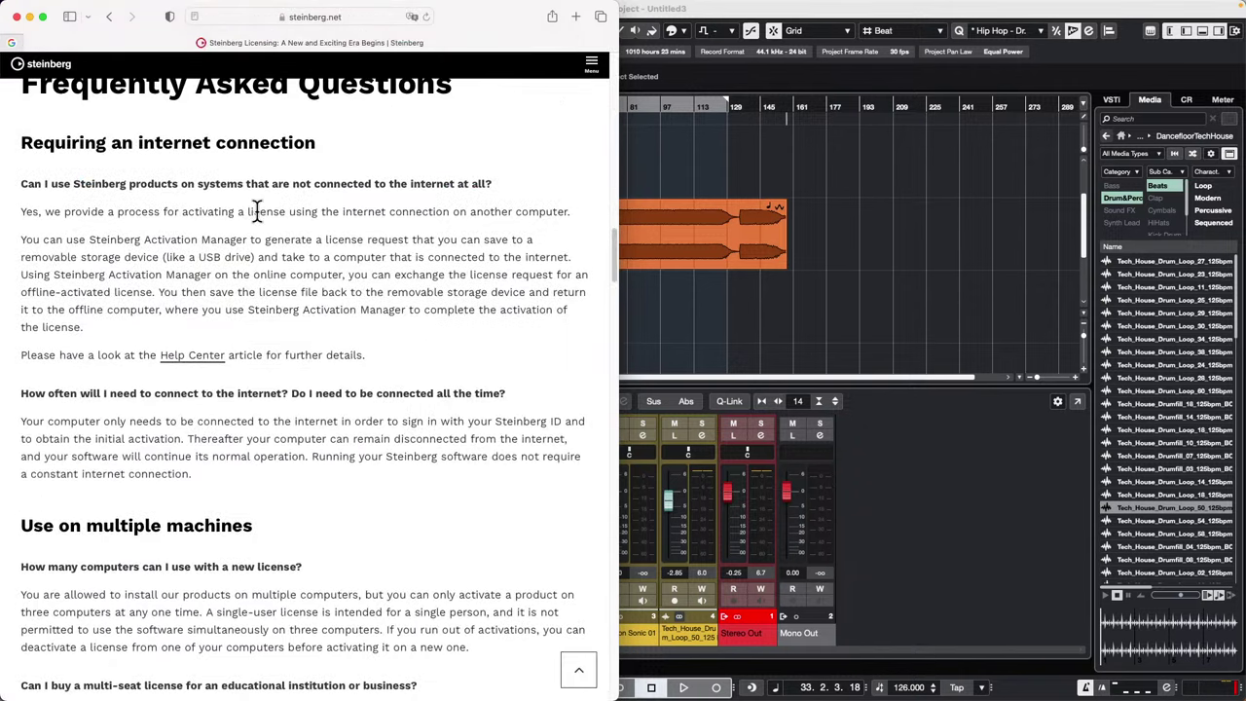
pyautogui.scroll(-20, 256, 213)
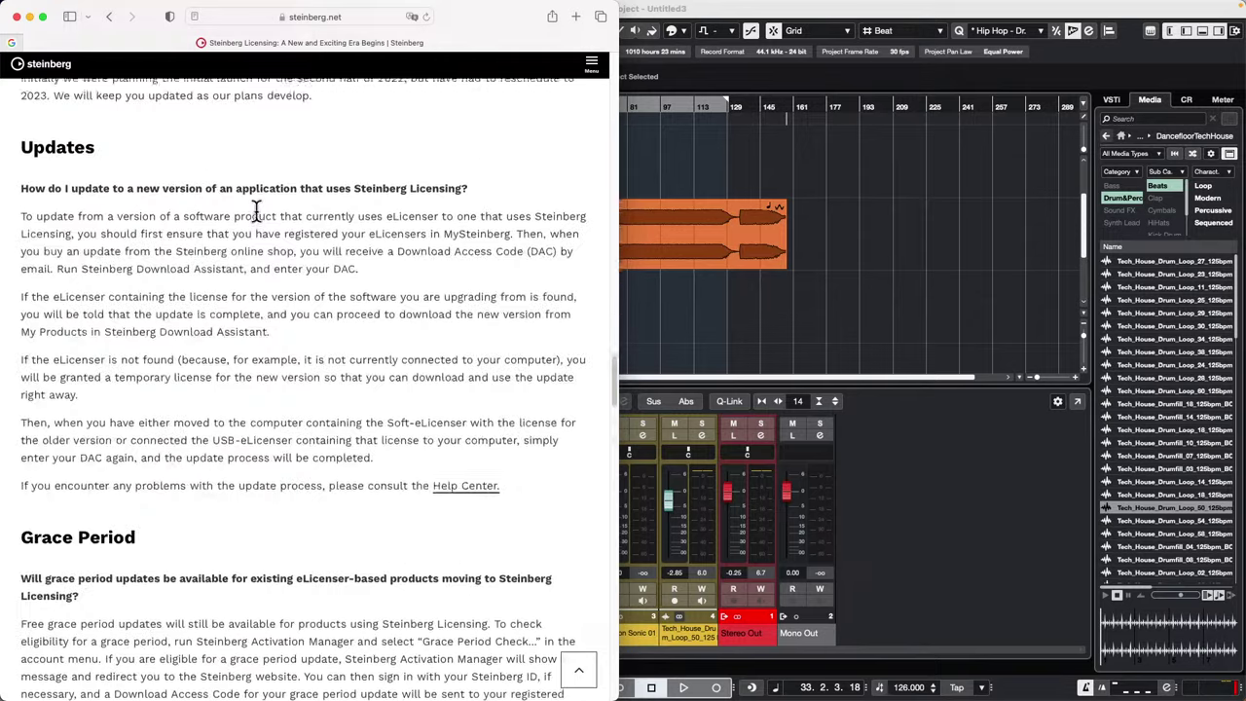
pyautogui.scroll(-20, 256, 209)
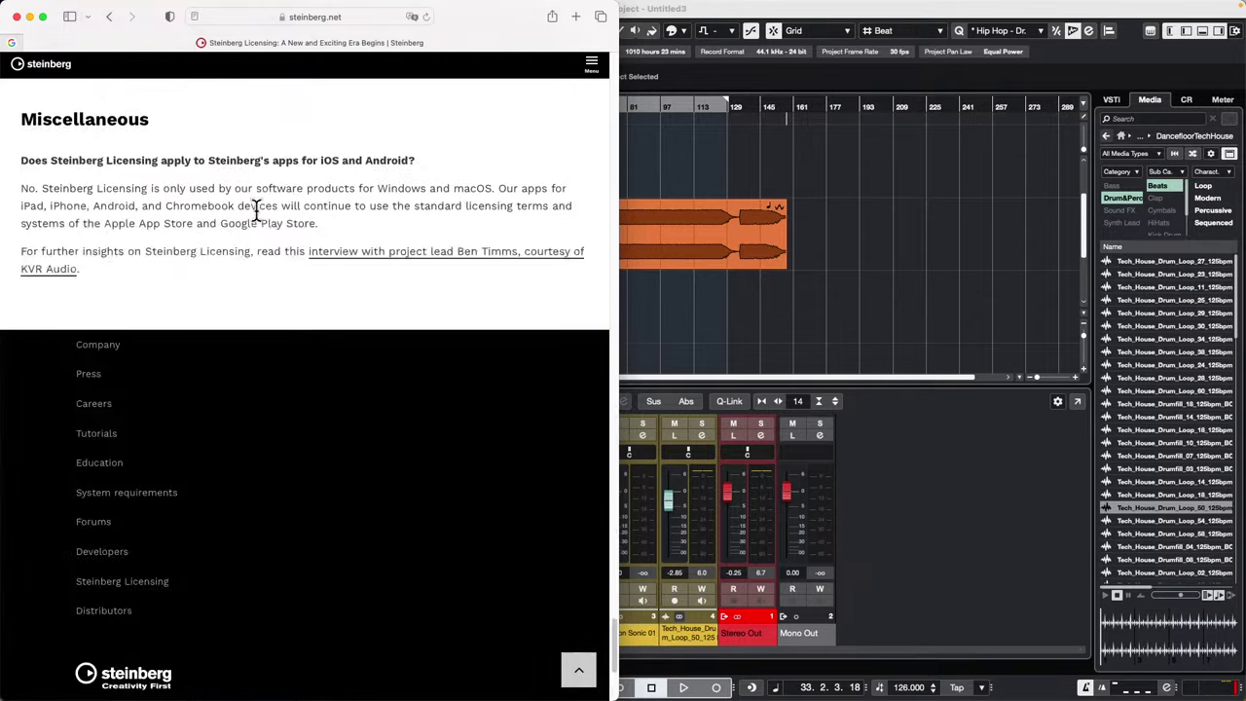
pyautogui.scroll(15, 256, 209)
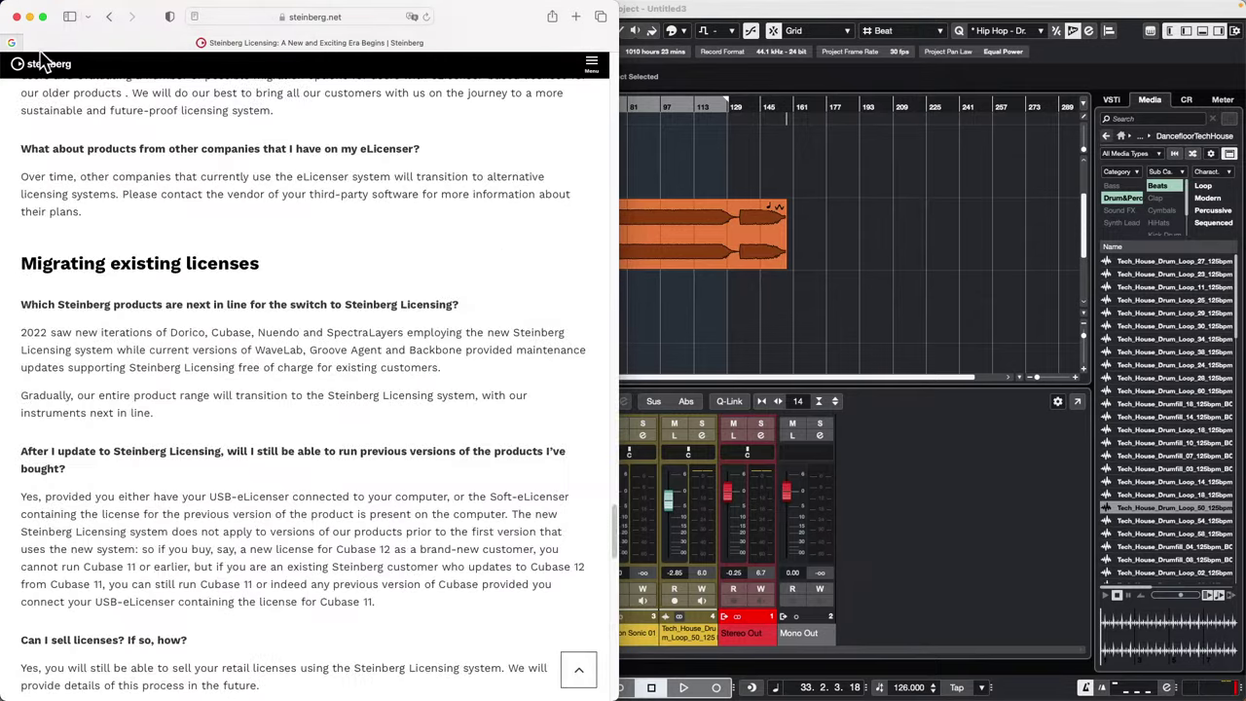
pyautogui.click(109, 16)
pyautogui.scroll(-2, 248, 325)
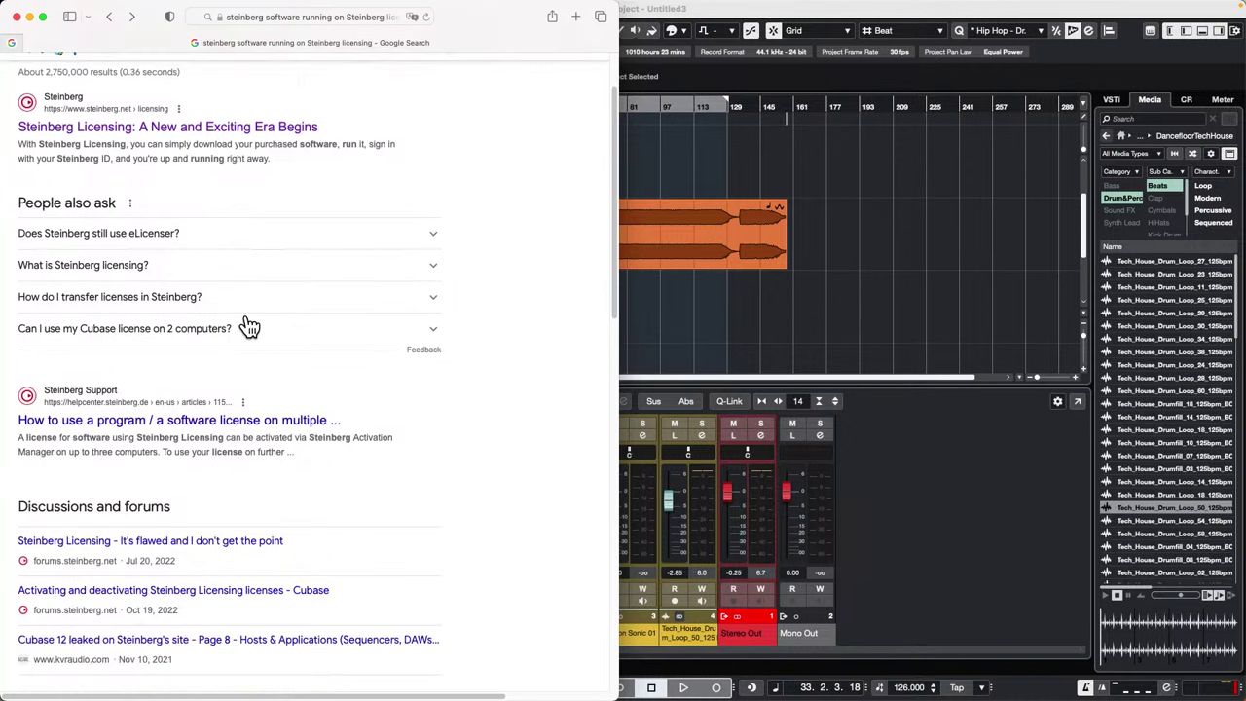
# Search Google for "programs using Steinberg licensing" in place of the current query after looking through its results.
pyautogui.scroll(-4, 248, 325)
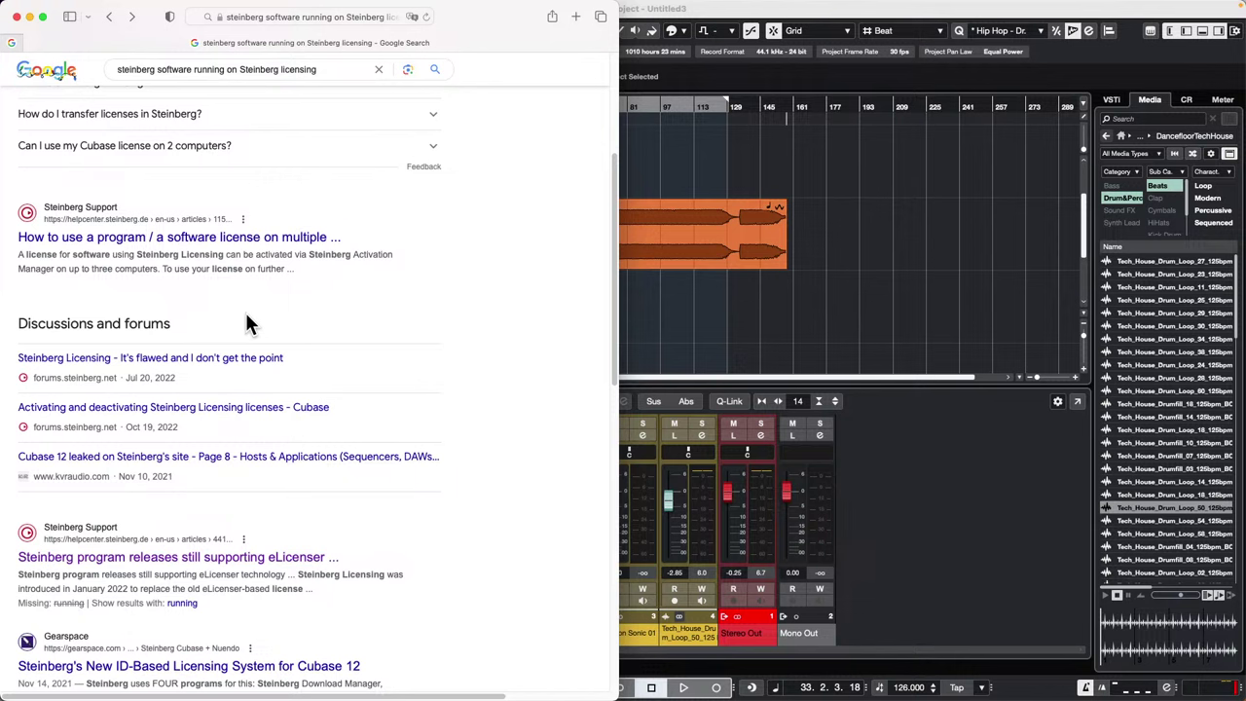
pyautogui.scroll(-5, 247, 322)
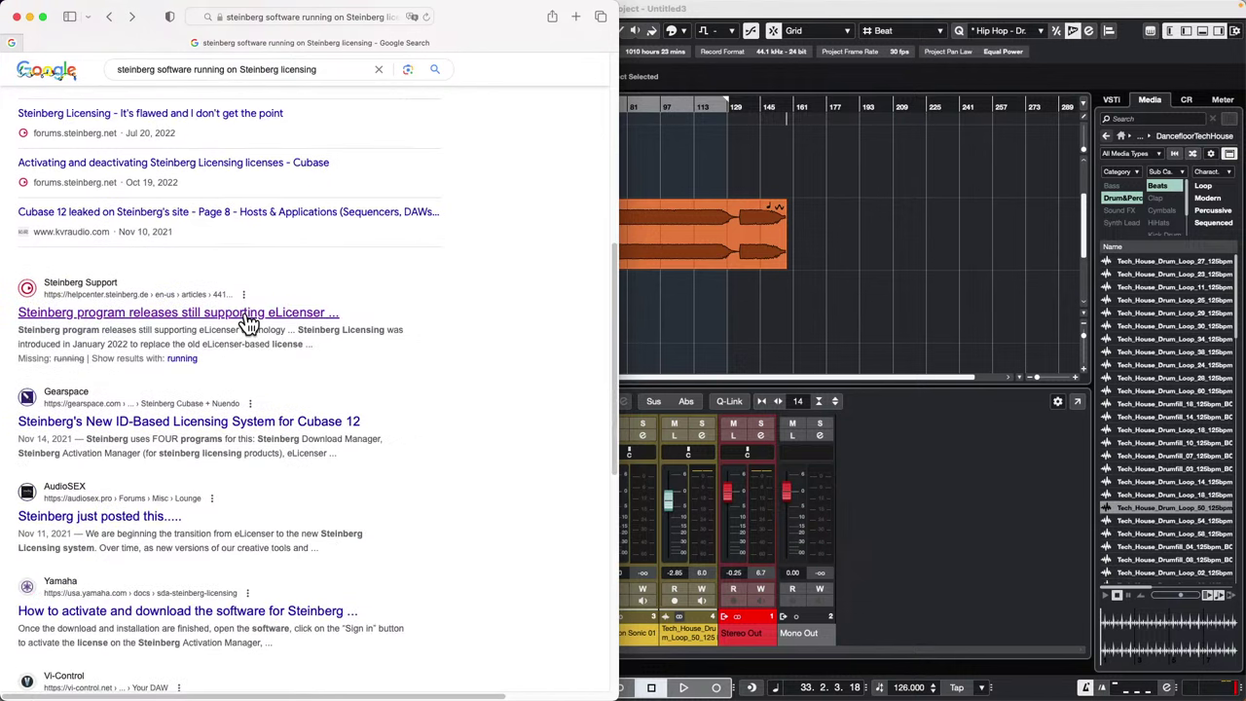
pyautogui.scroll(-6, 248, 321)
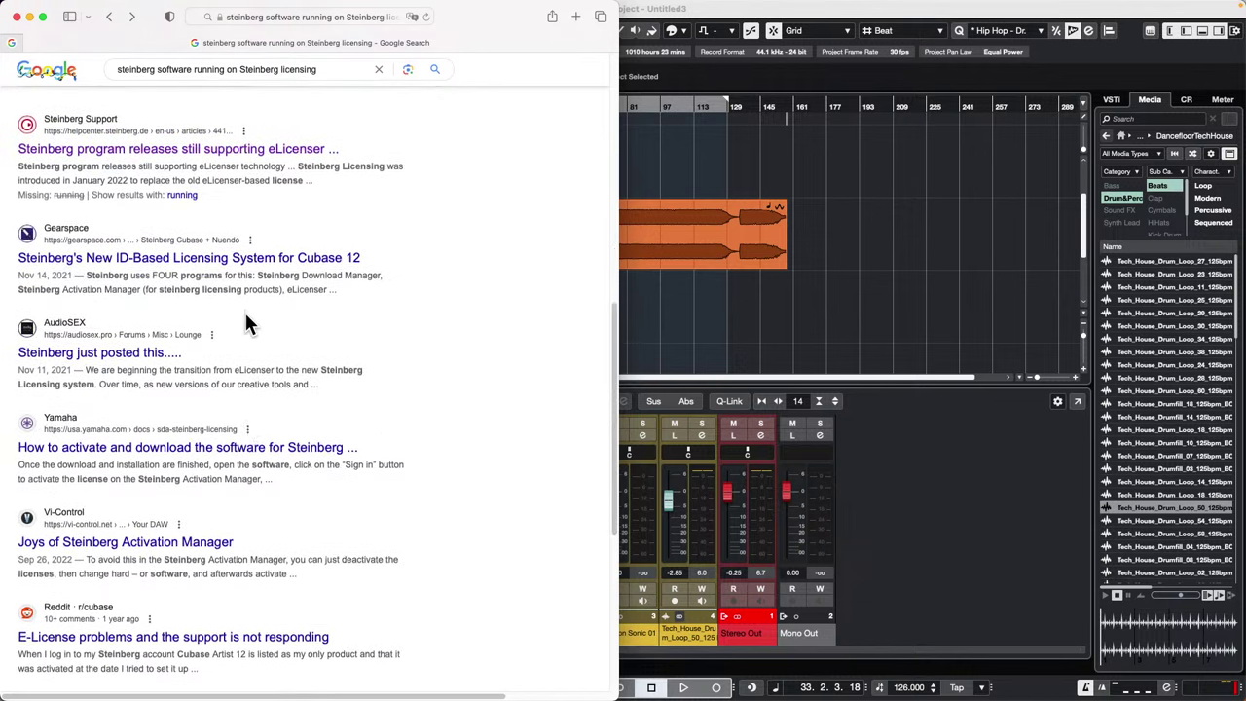
pyautogui.scroll(-3, 244, 316)
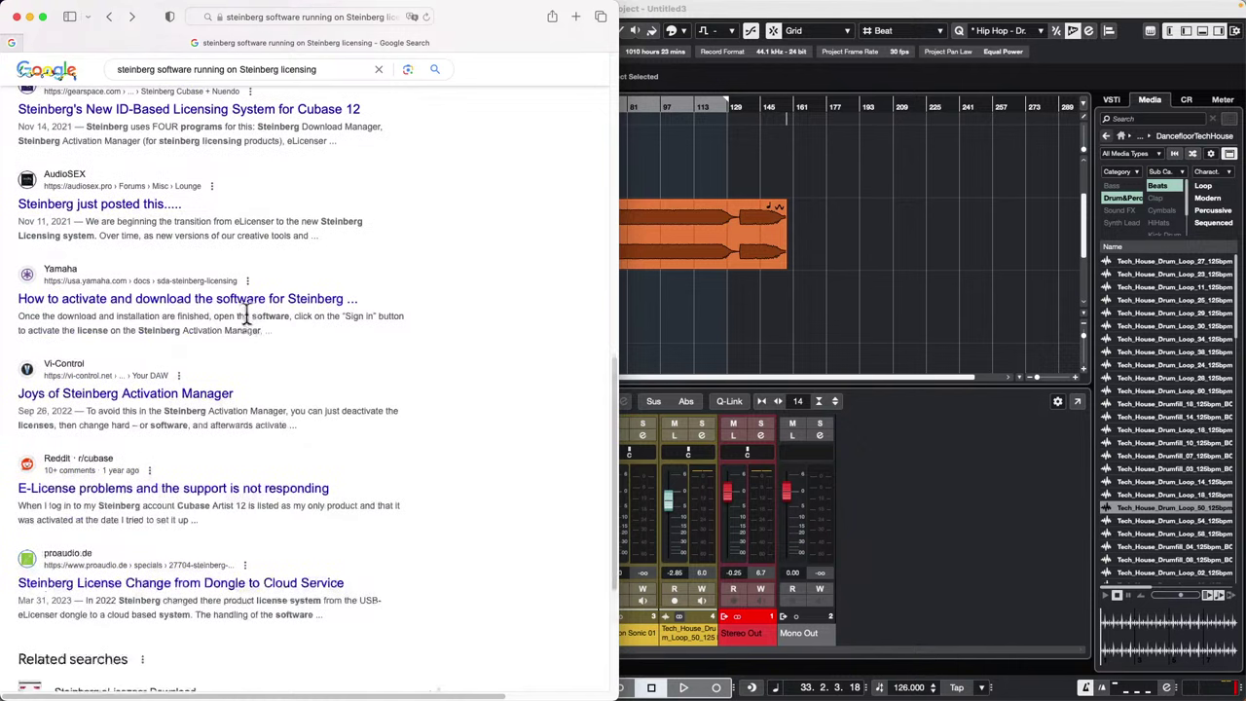
pyautogui.scroll(15, 246, 321)
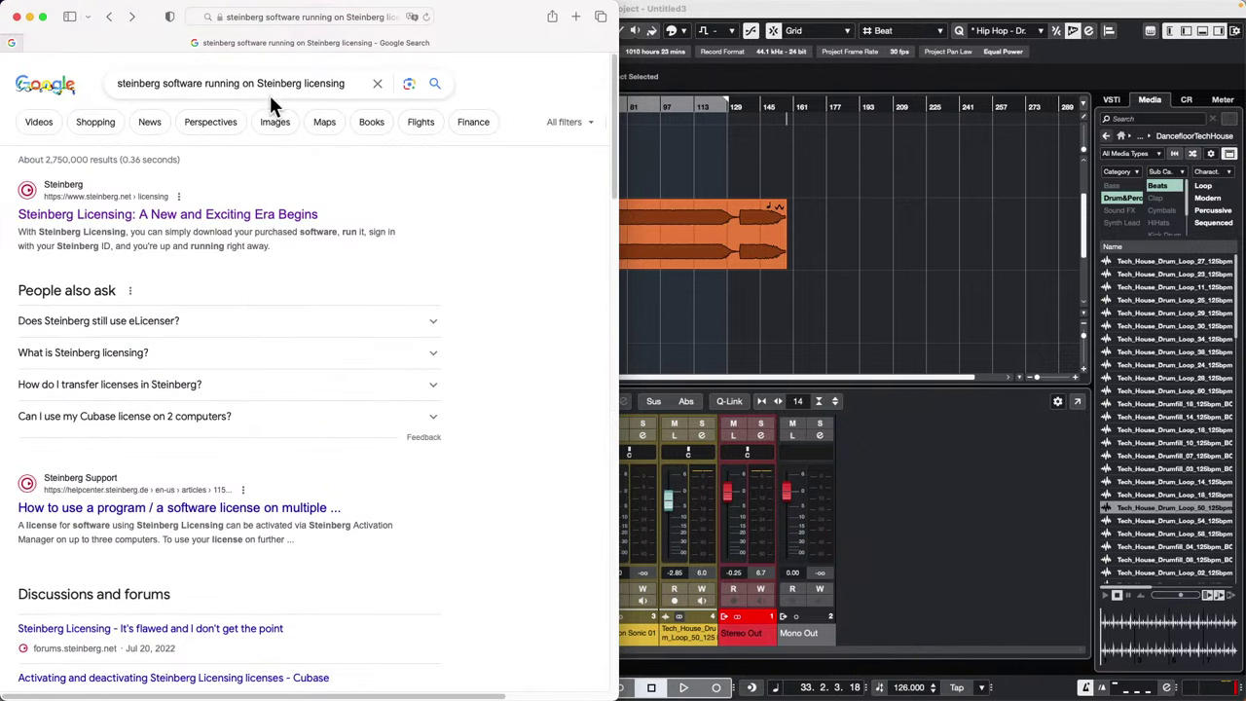
pyautogui.moveTo(343, 86); pyautogui.dragTo(54, 78)
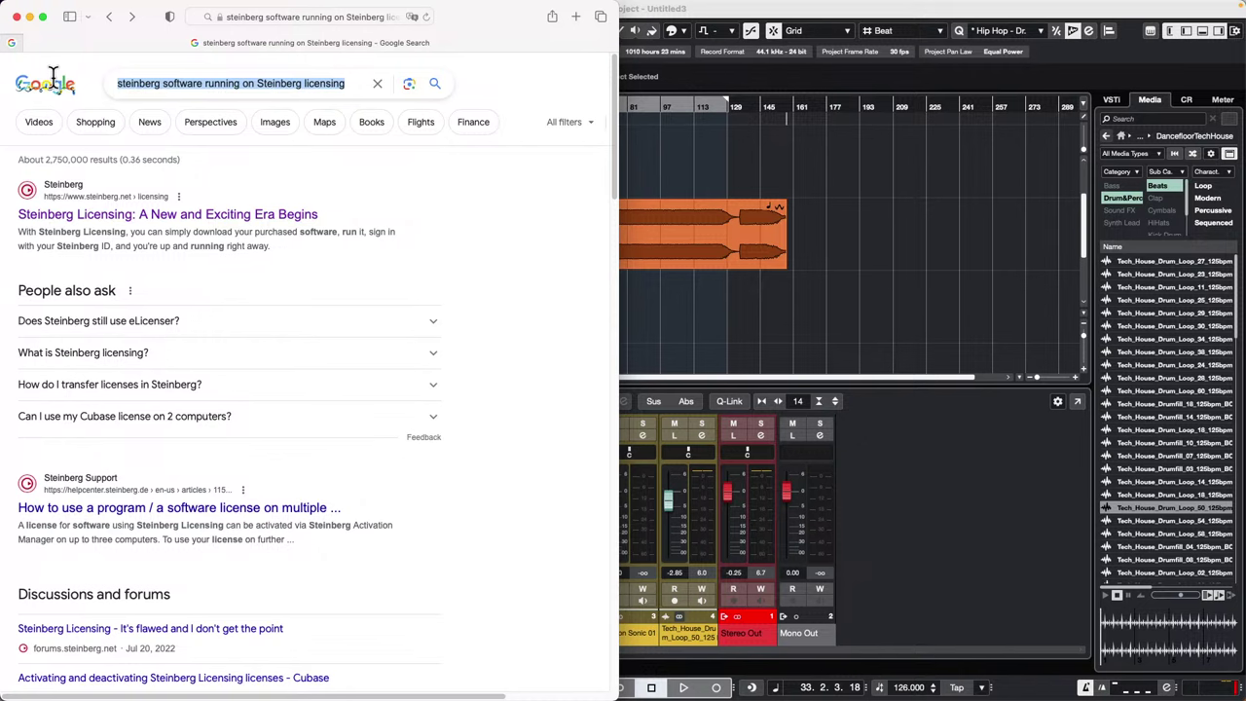
pyautogui.write('programs')
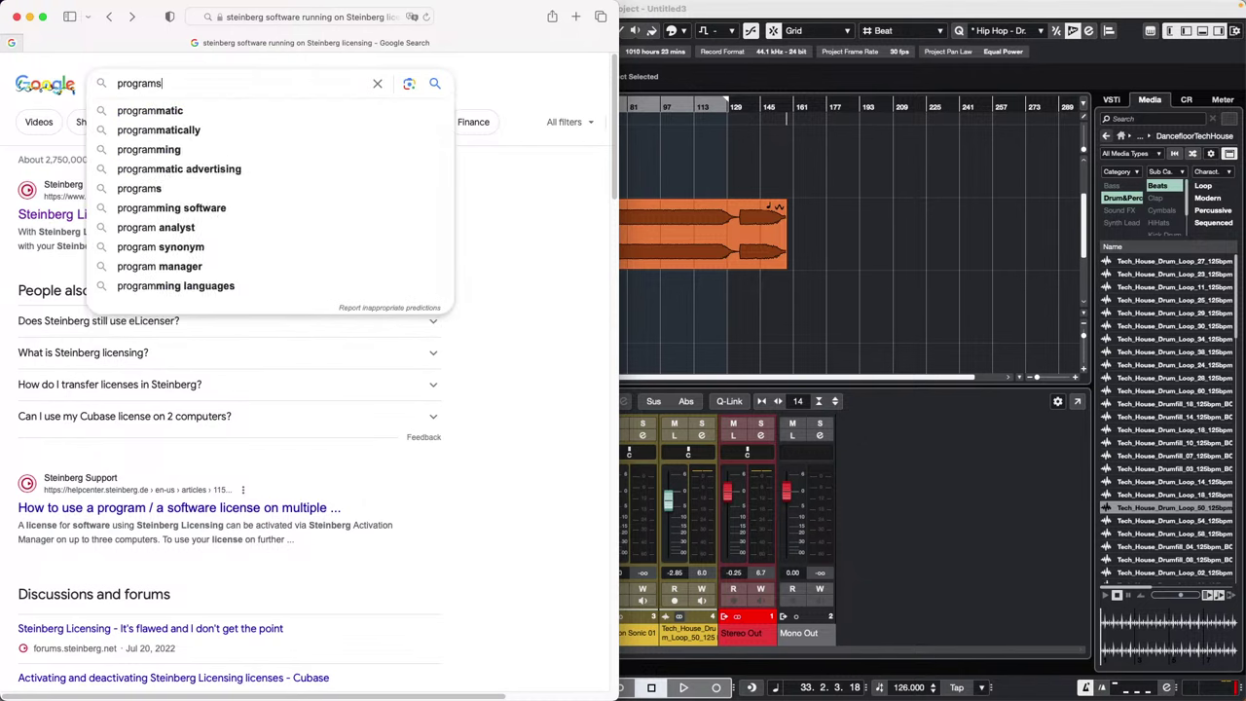
pyautogui.write(' using St')
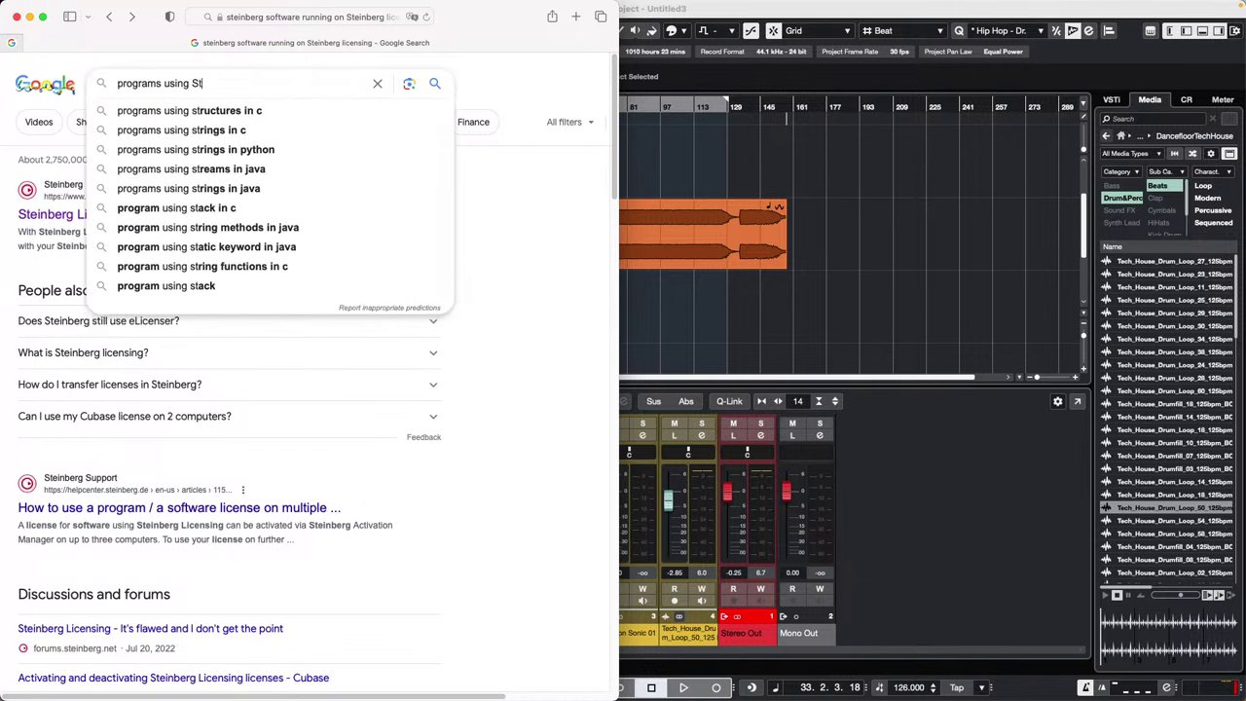
pyautogui.write('einberg li')
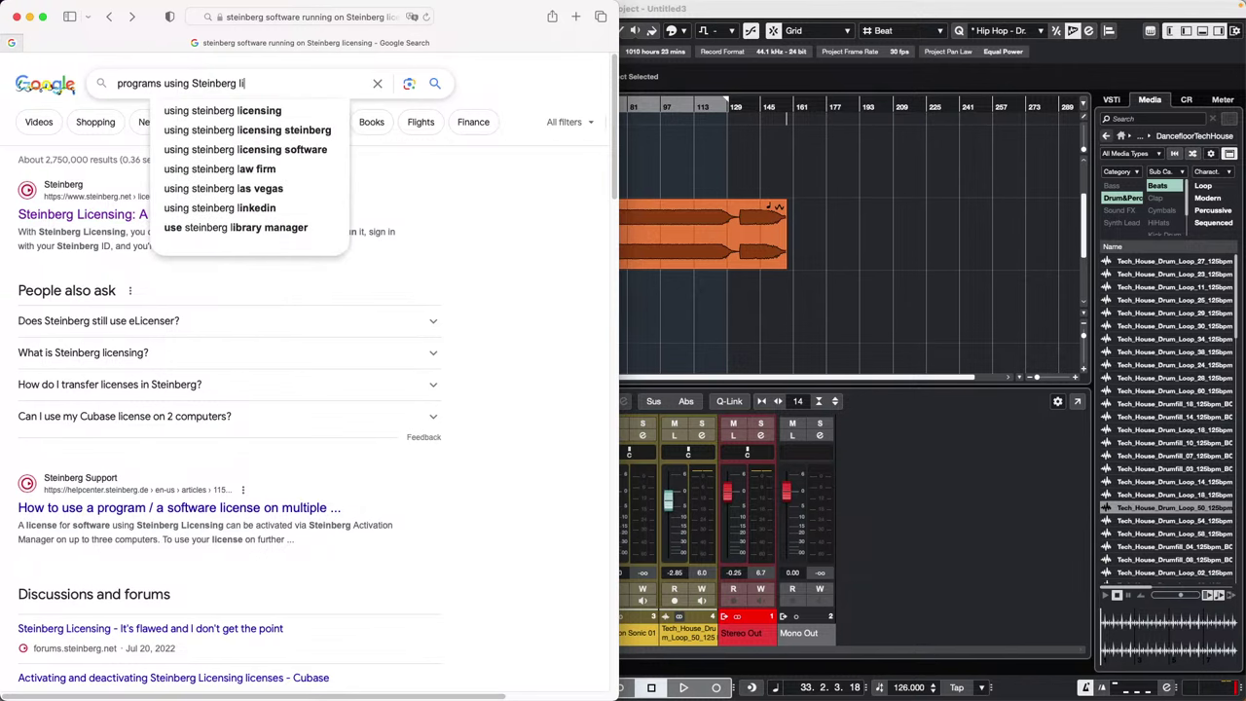
pyautogui.write('censing')
pyautogui.press('Return')
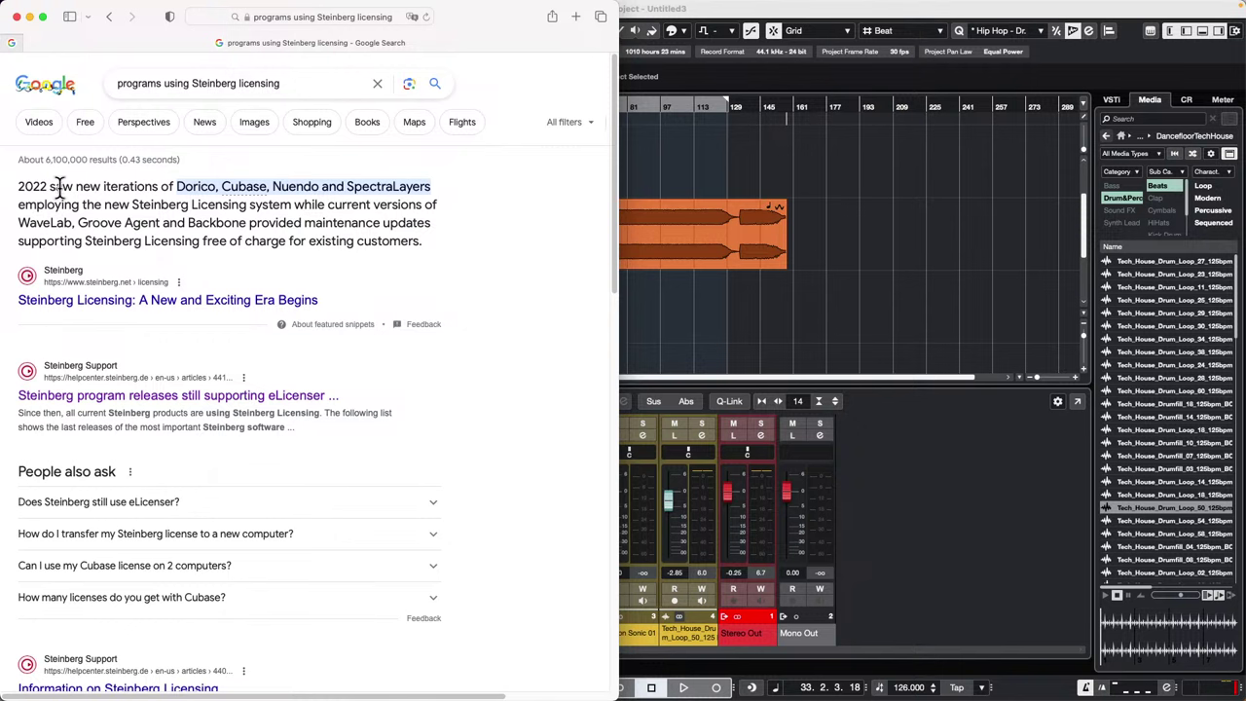
# Open the "Information on Steinberg Licensing" support result and view its list of related help articles.
pyautogui.scroll(-2, 166, 278)
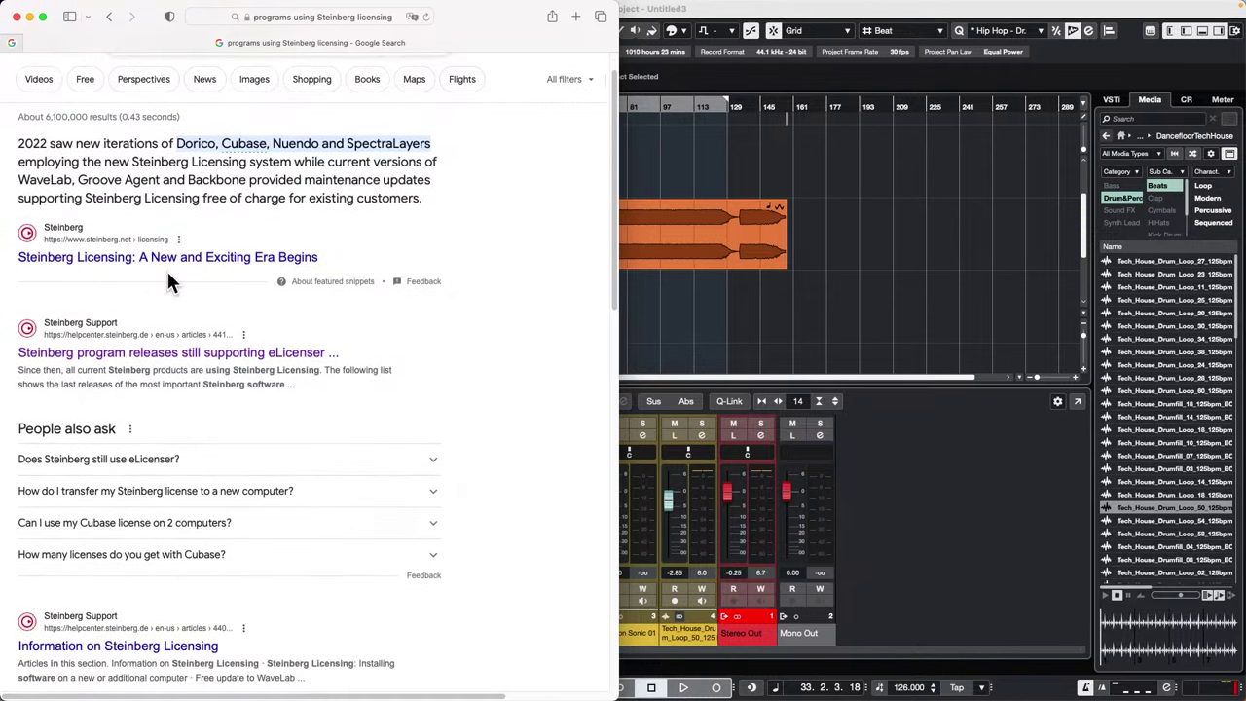
pyautogui.scroll(-2, 169, 281)
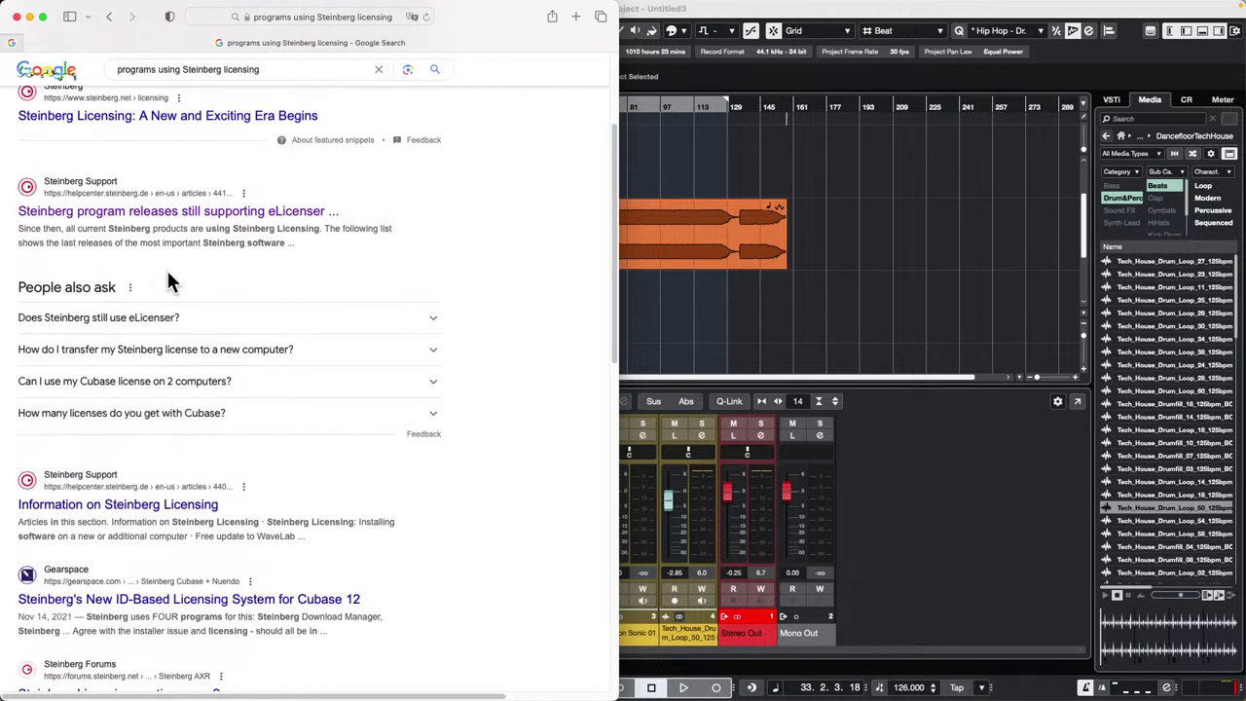
pyautogui.click(174, 502)
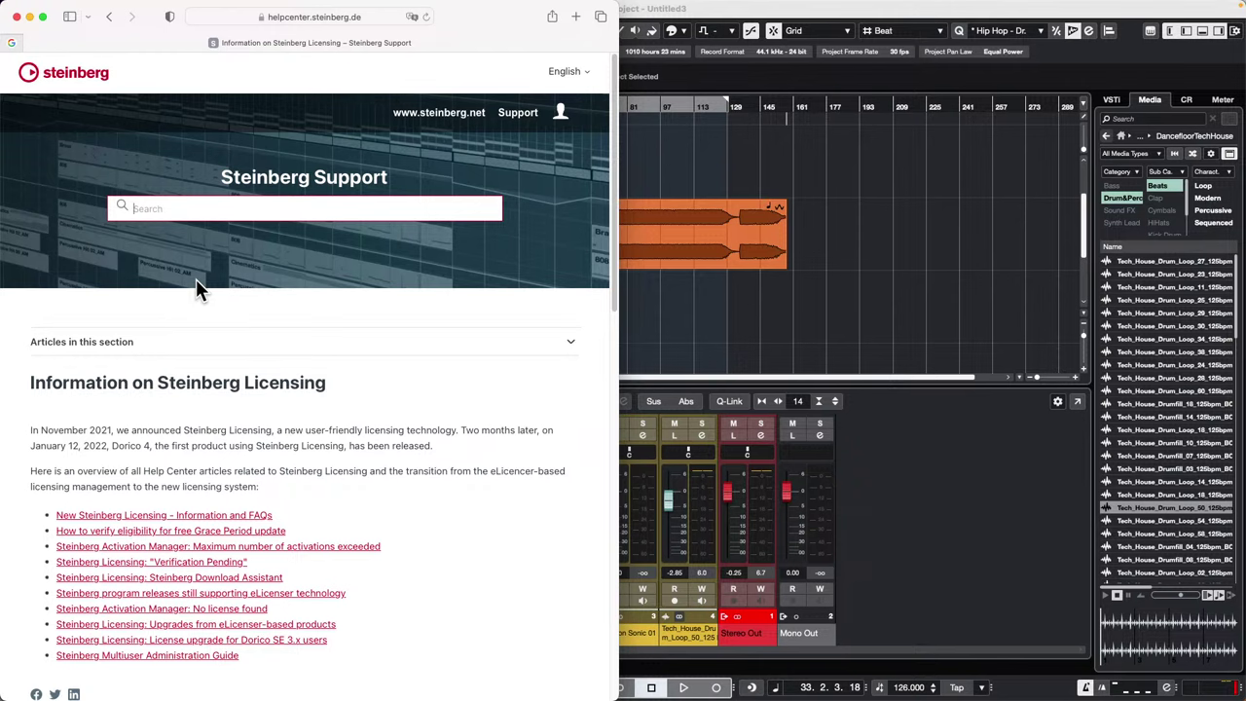
pyautogui.scroll(-1, 196, 279)
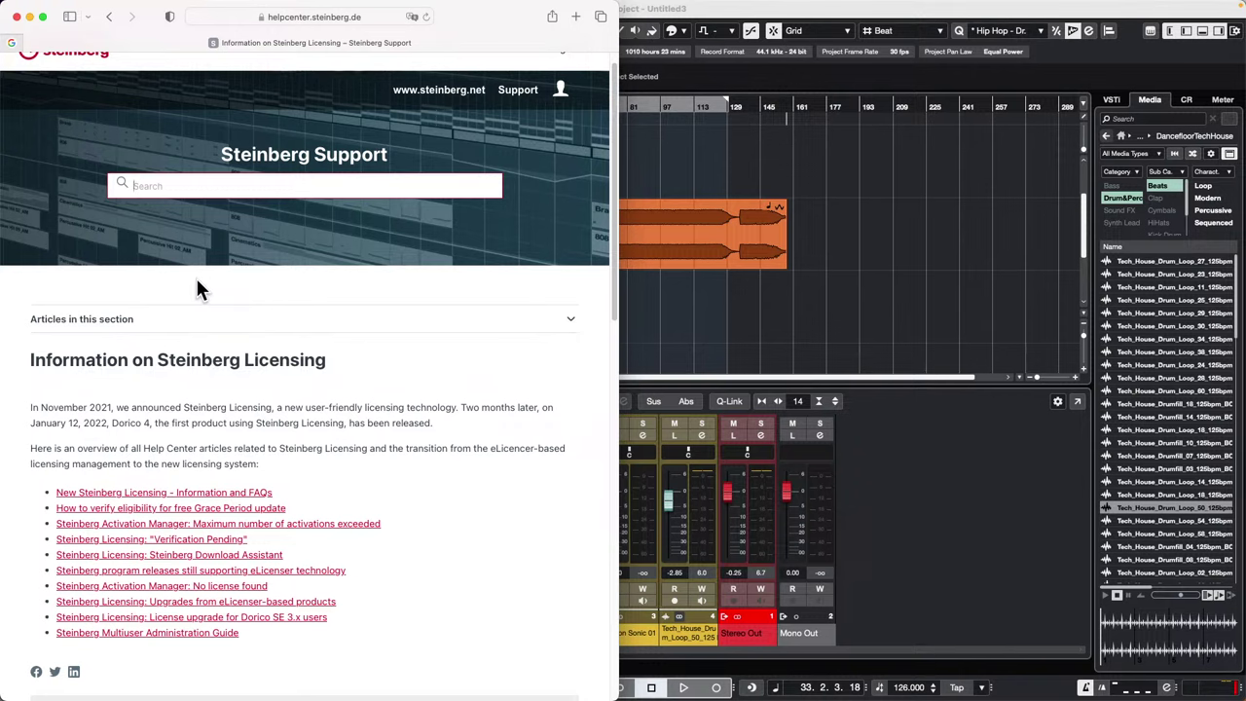
pyautogui.scroll(1, 196, 275)
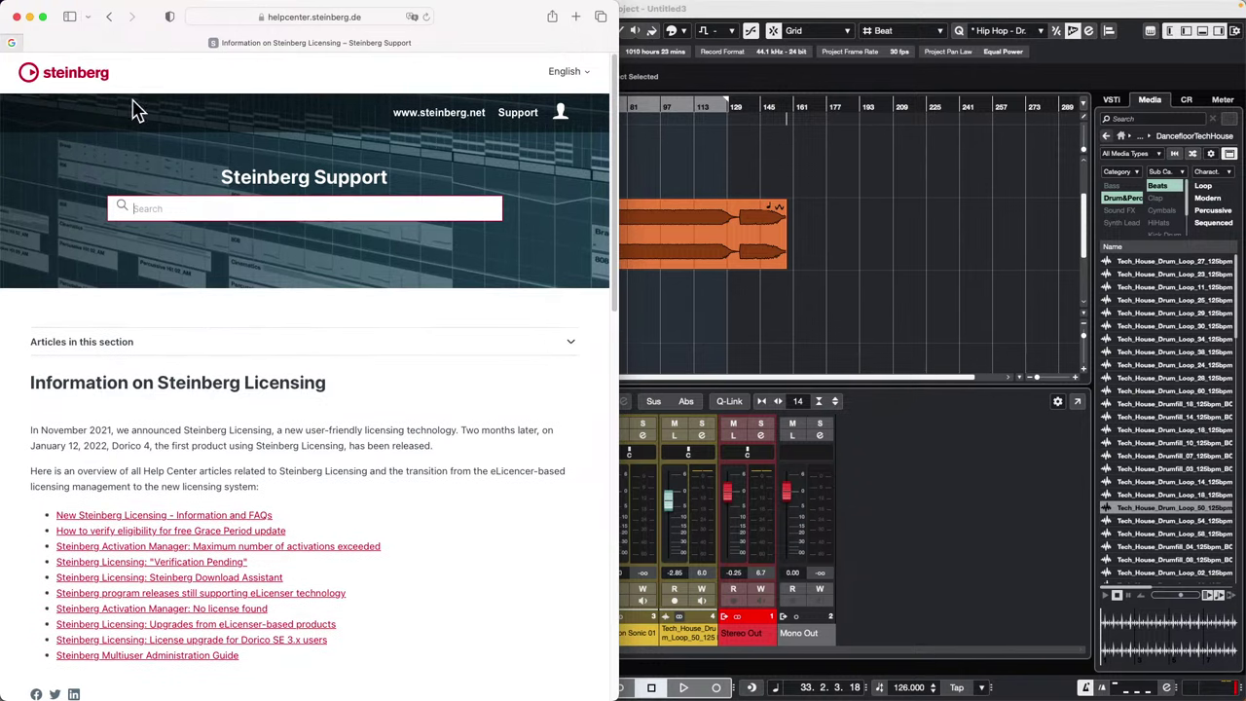
# Return to the search results and open the Steinberg Support article on program releases still supporting eLicenser.
pyautogui.click(109, 17)
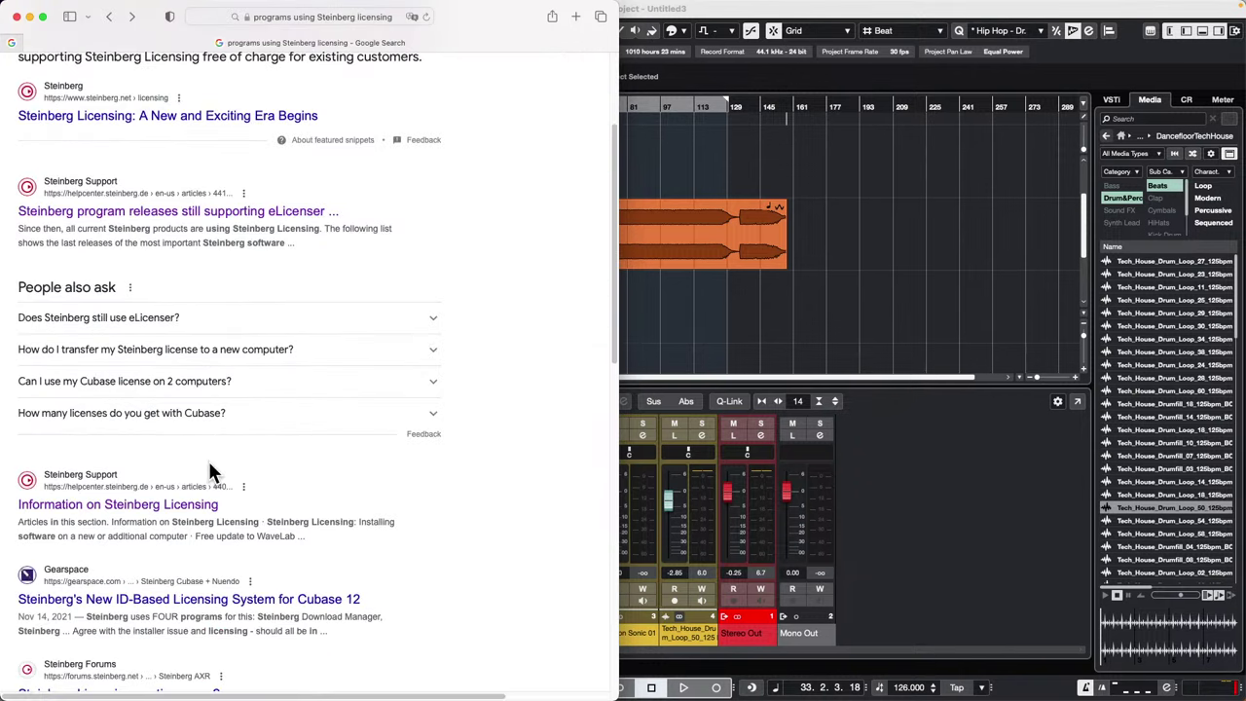
pyautogui.scroll(1, 156, 448)
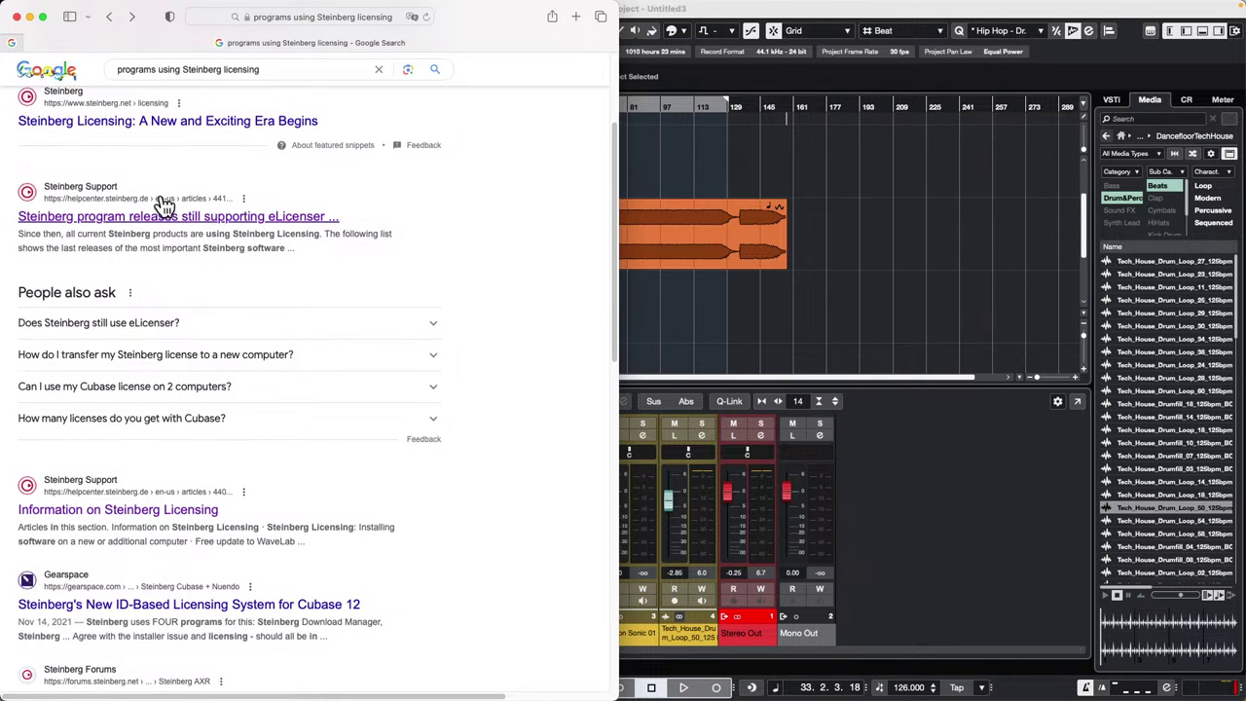
pyautogui.click(190, 218)
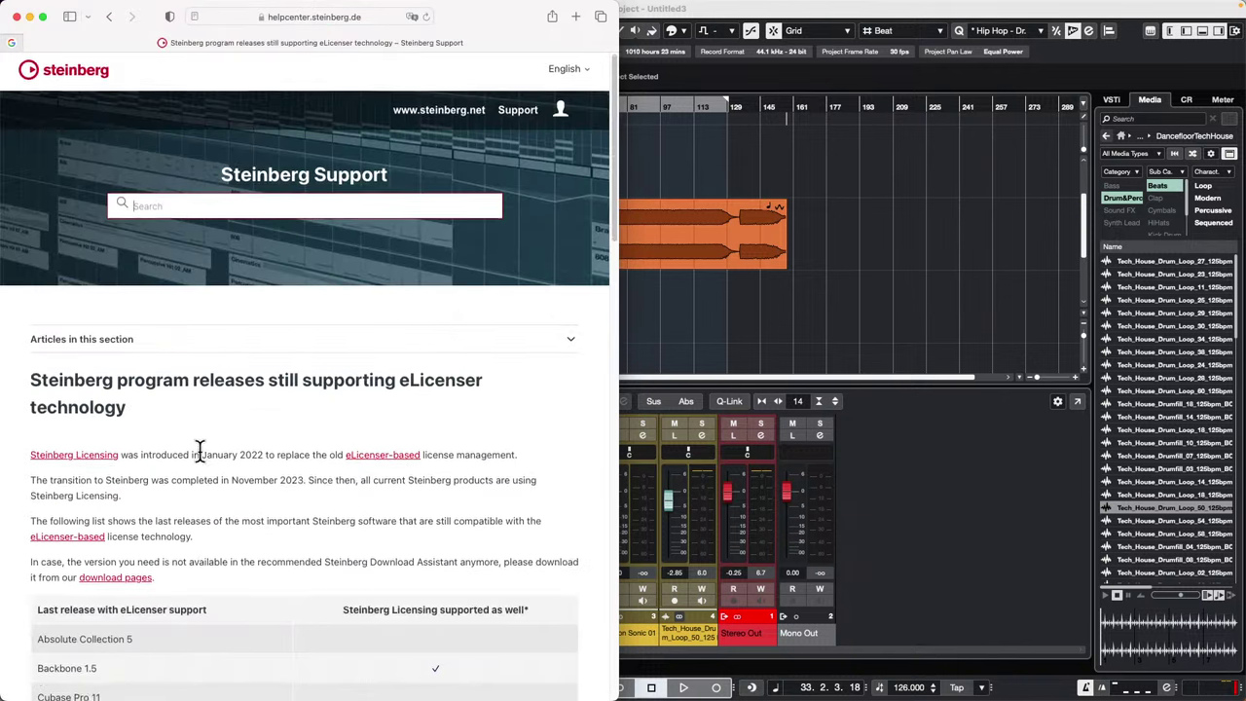
# Examine the table of last releases with eLicenser support and their Steinberg Licensing support, and close the browser window.
pyautogui.scroll(-3, 201, 451)
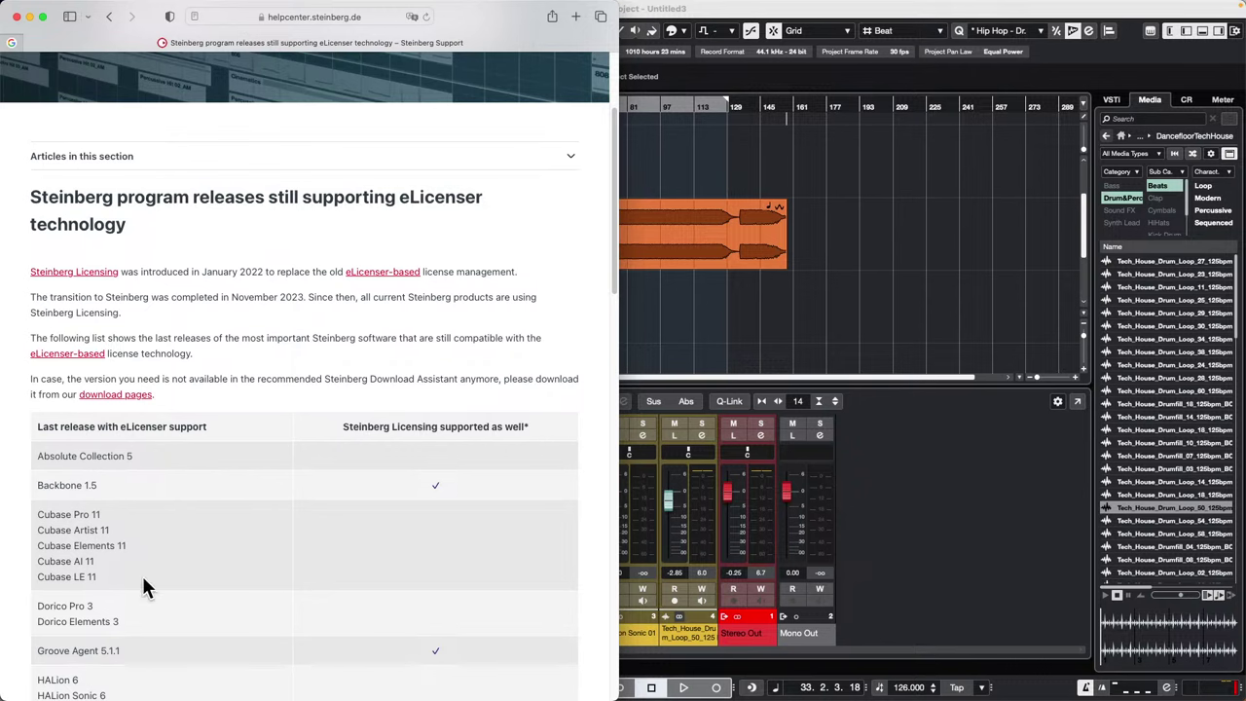
pyautogui.scroll(-1, 111, 521)
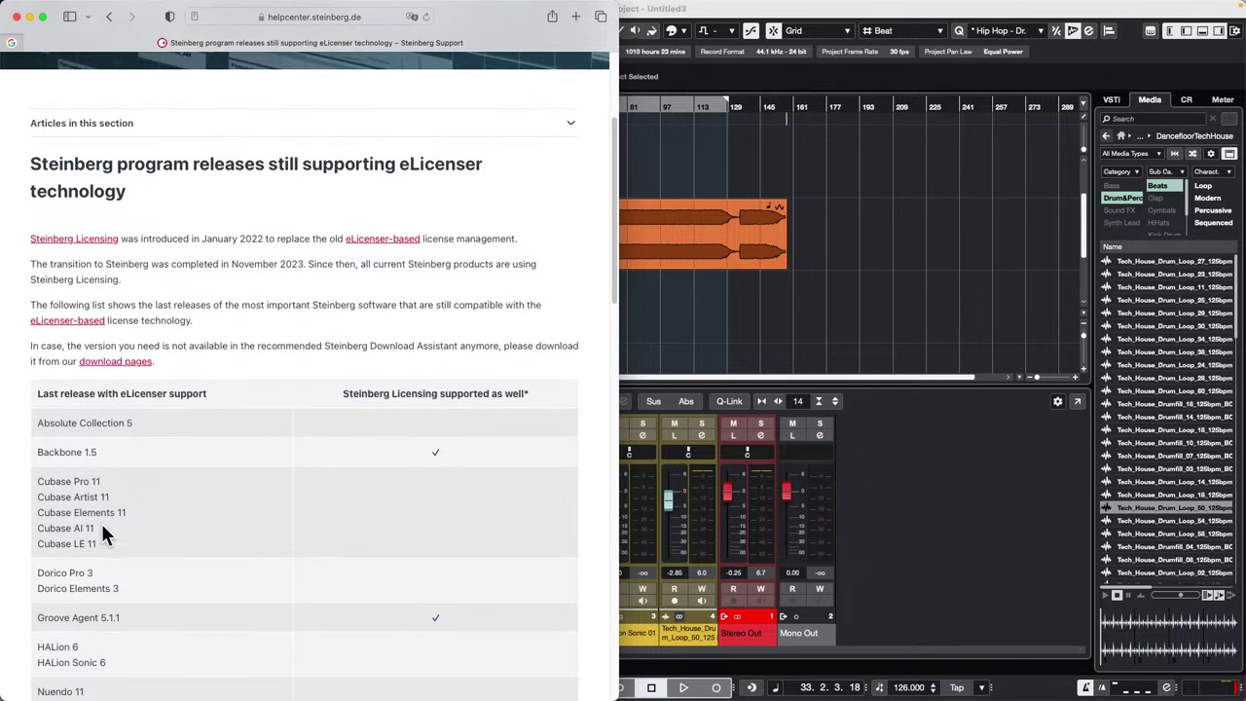
pyautogui.scroll(-1, 102, 526)
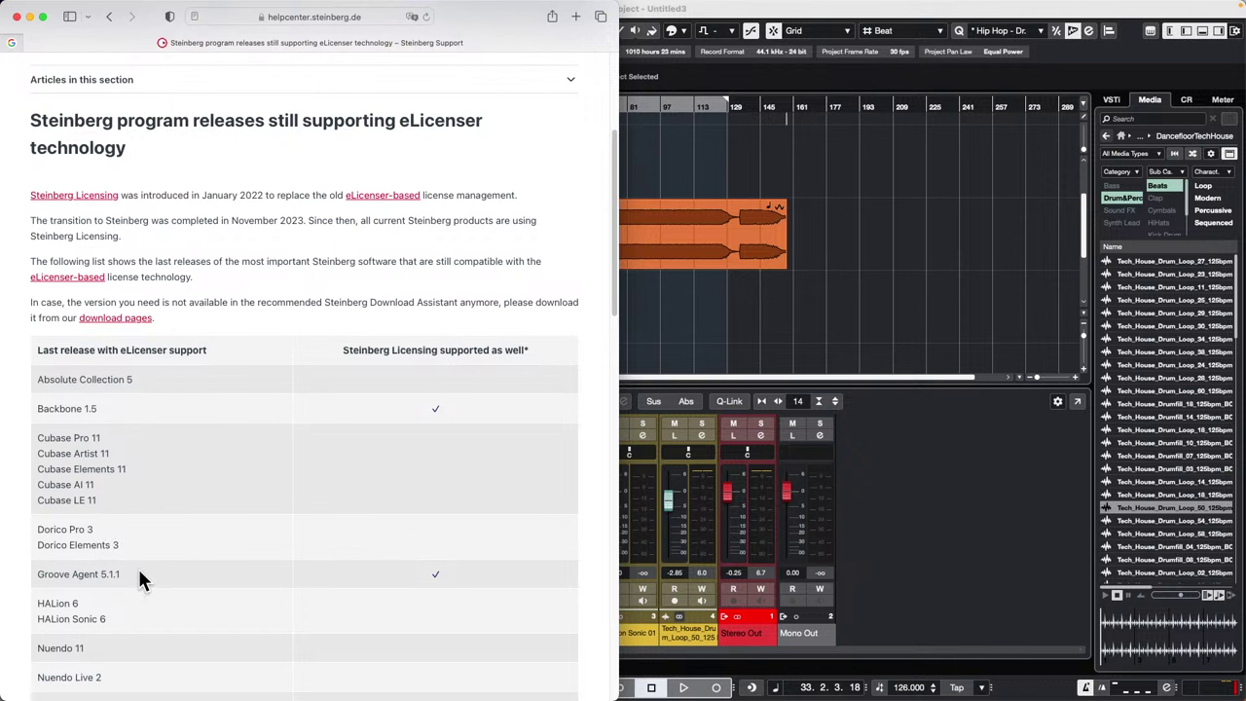
pyautogui.scroll(-1, 139, 574)
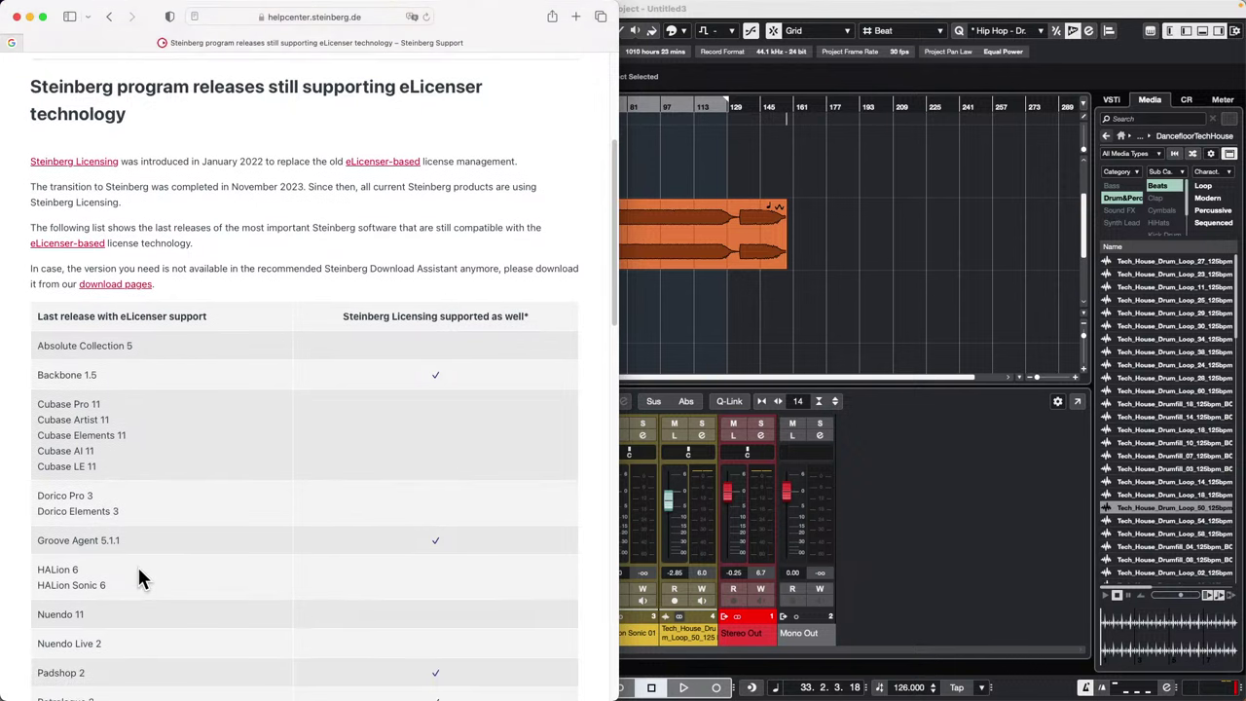
pyautogui.scroll(-1, 95, 538)
pyautogui.scroll(-4, 94, 539)
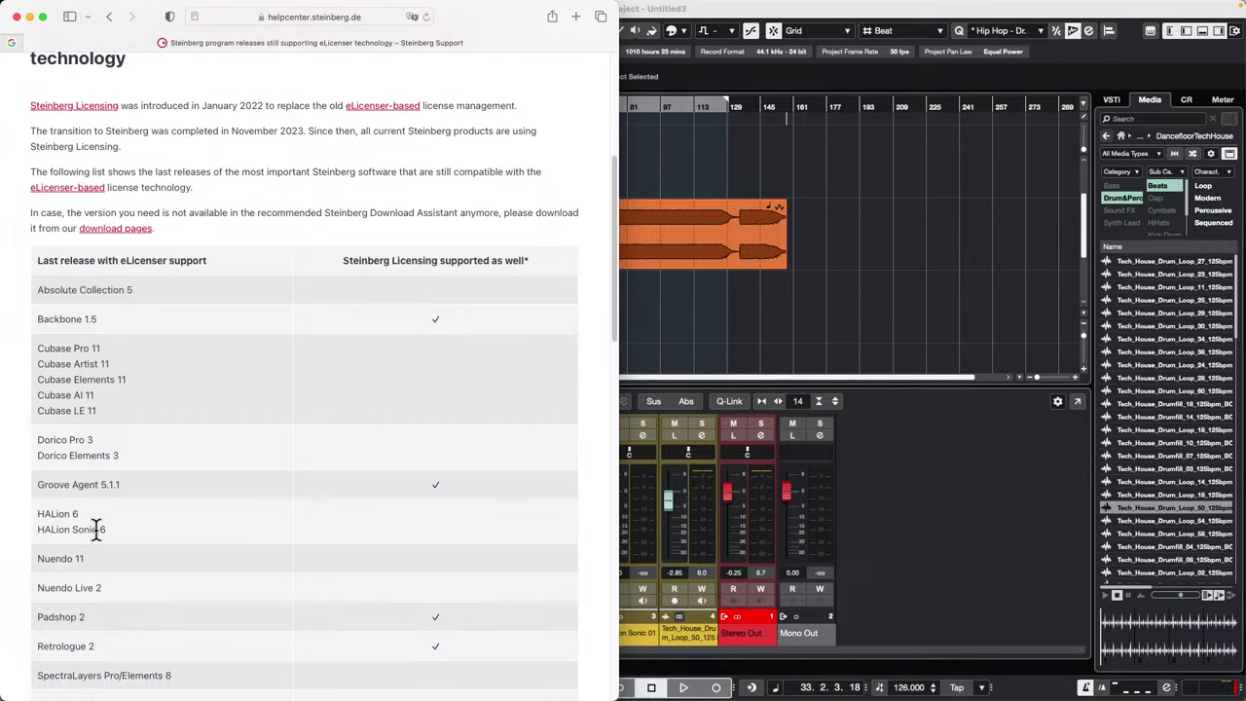
pyautogui.scroll(-1, 96, 536)
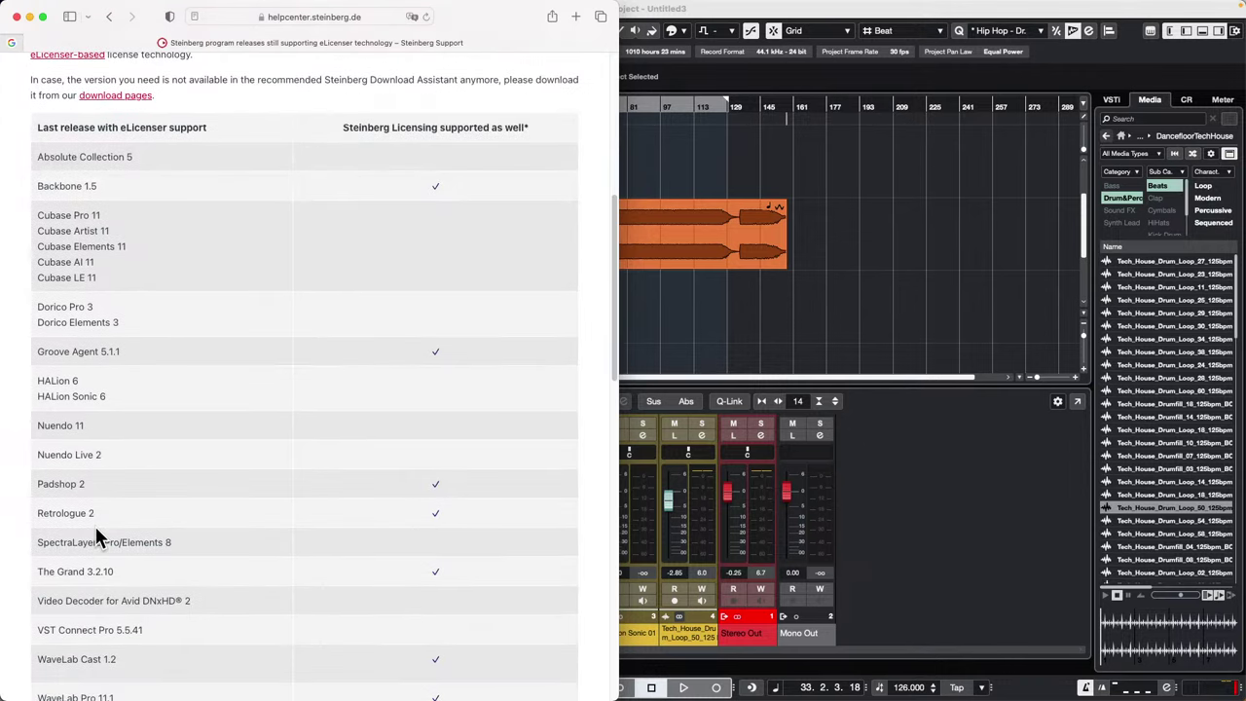
pyautogui.scroll(-2, 95, 534)
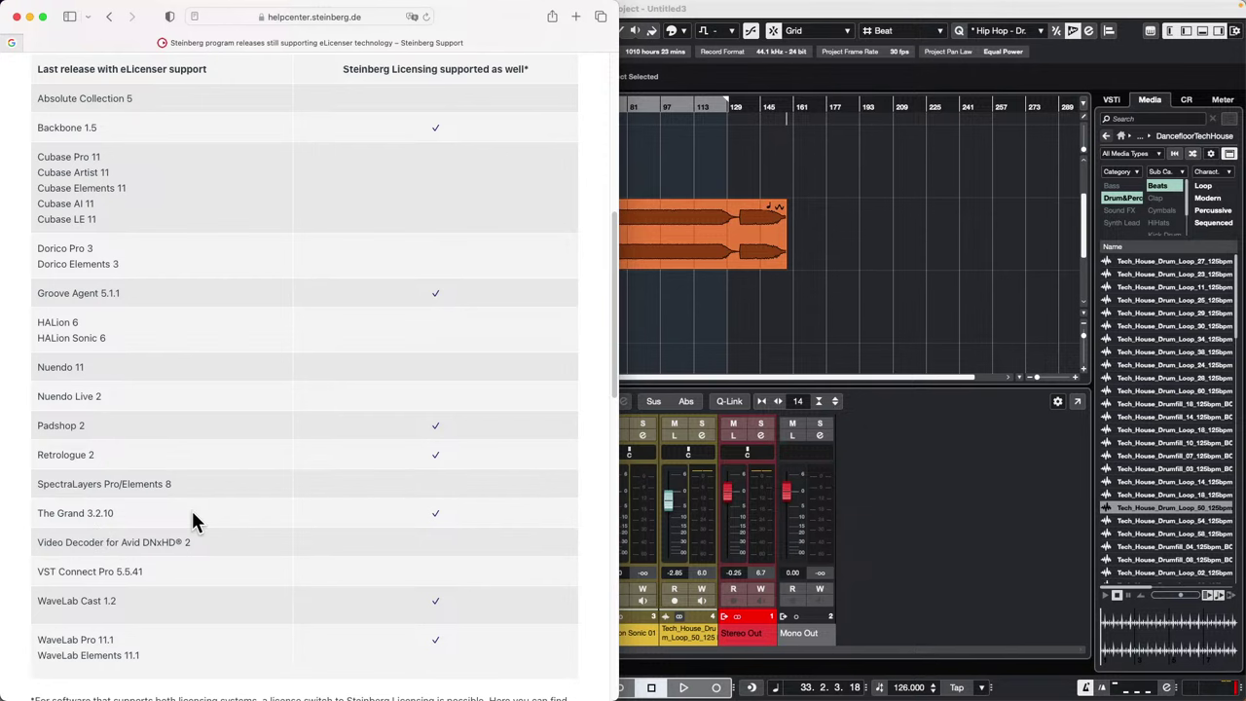
pyautogui.scroll(15, 201, 497)
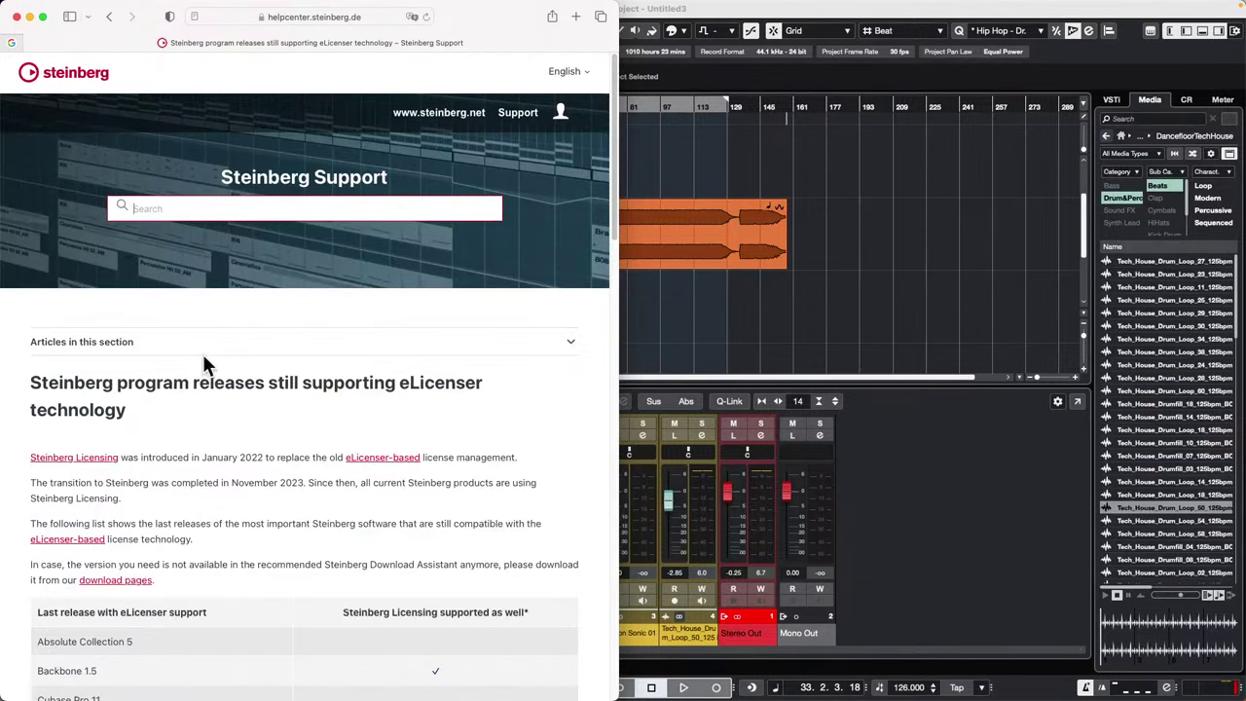
pyautogui.click(17, 17)
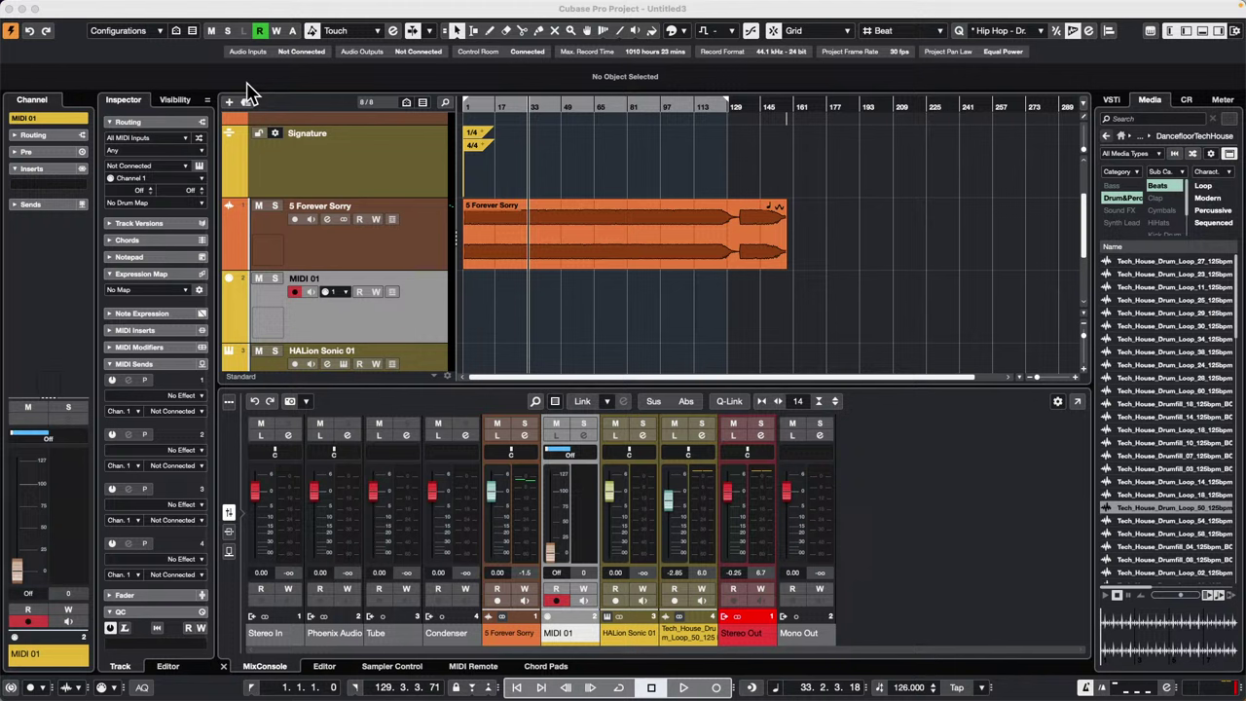
# Open the Loops & Samples collection from the home level of the project's media browser and look through its sound sets.
pyautogui.click(1112, 99)
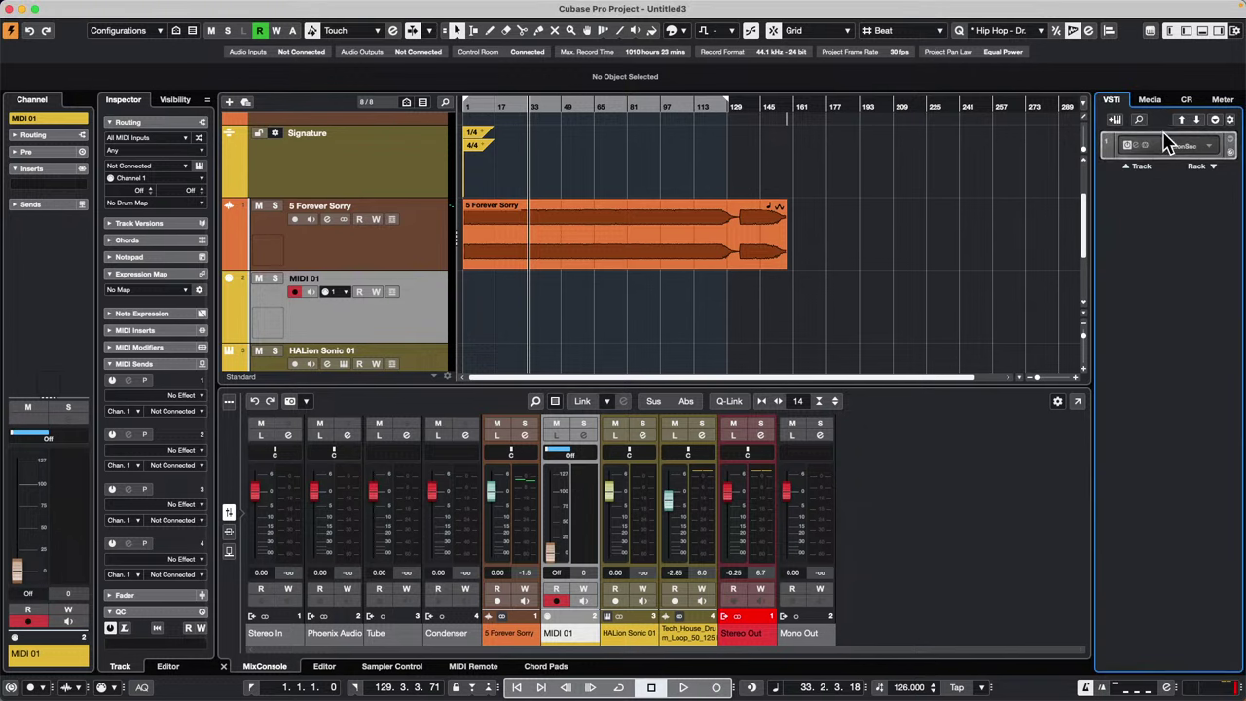
pyautogui.click(1162, 100)
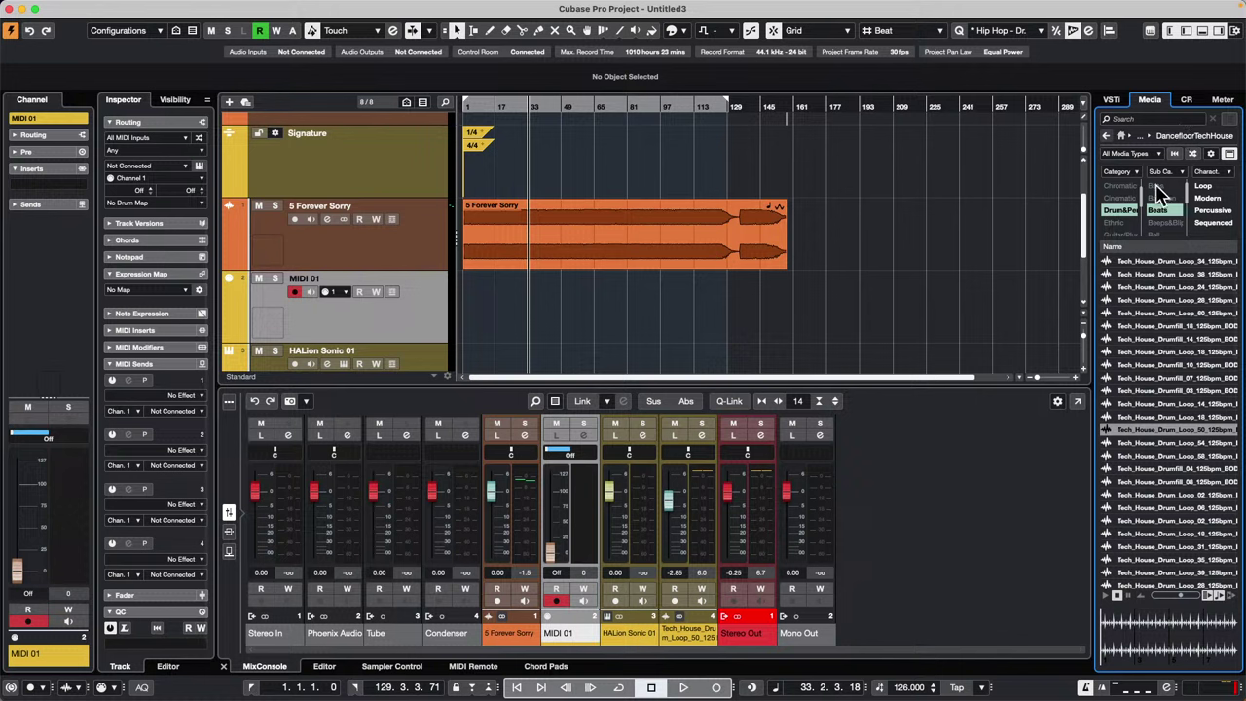
pyautogui.click(1121, 136)
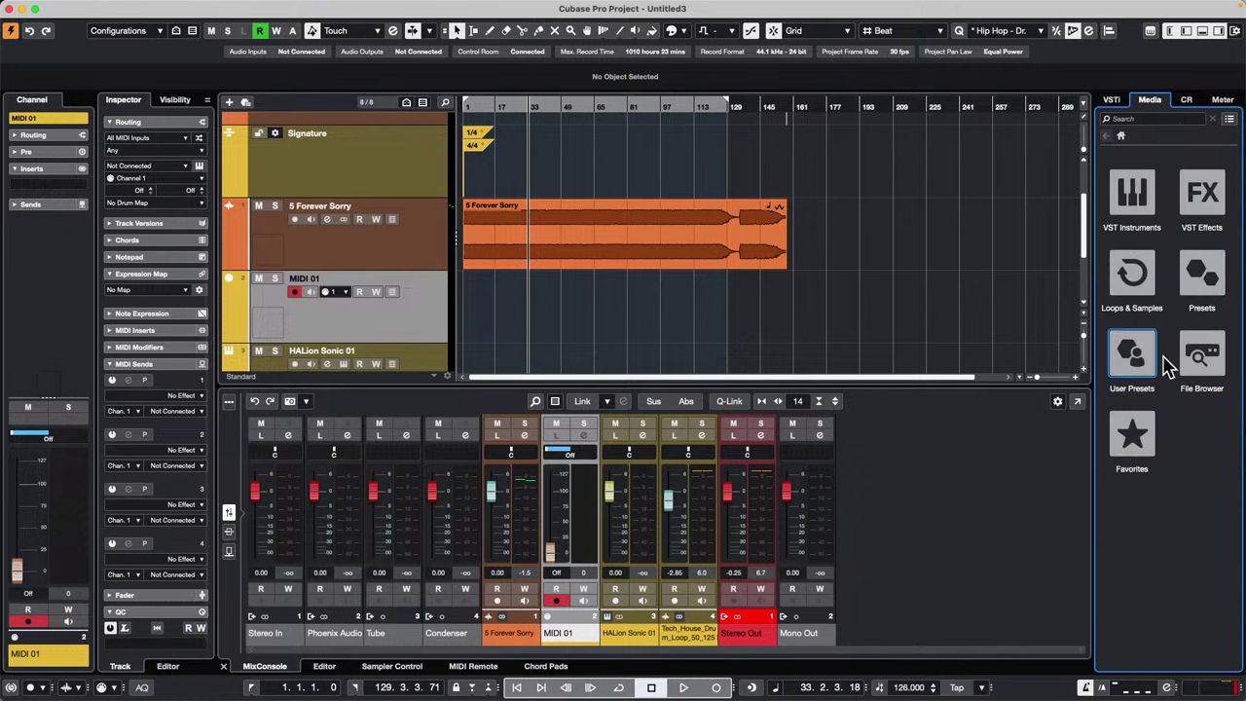
pyautogui.click(1145, 275)
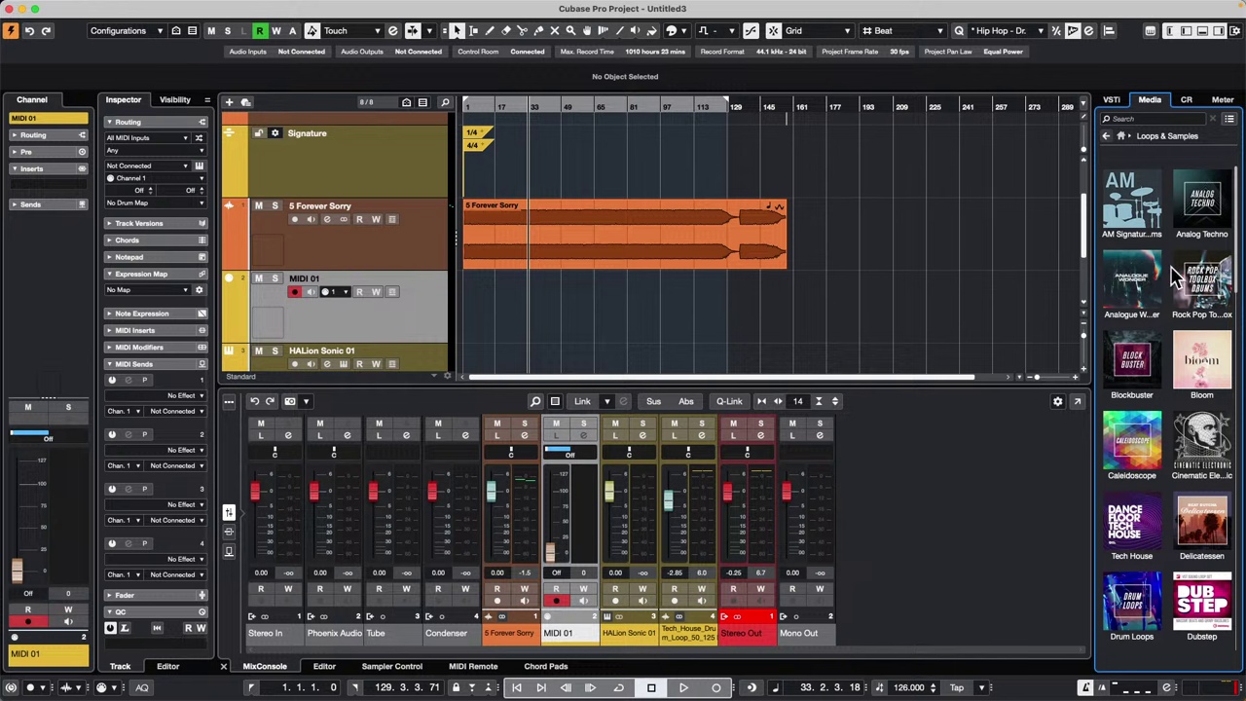
pyautogui.scroll(-10, 1151, 311)
pyautogui.scroll(-2, 1156, 309)
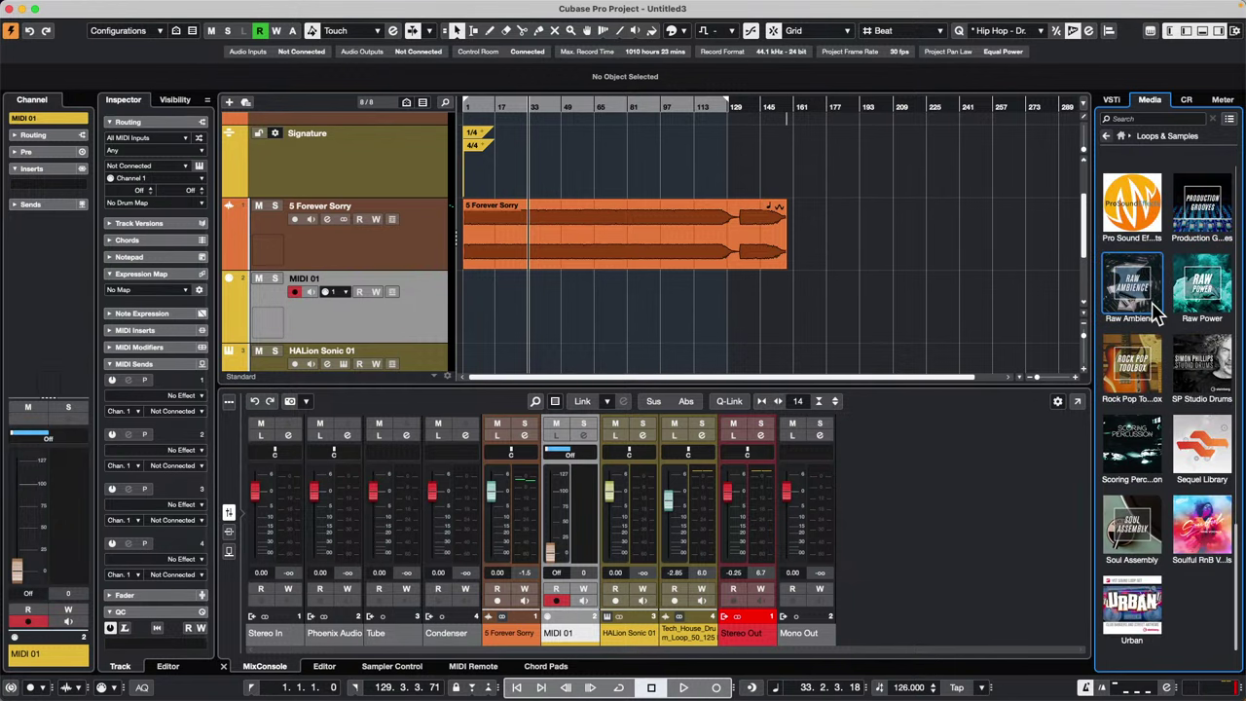
pyautogui.scroll(15, 1154, 306)
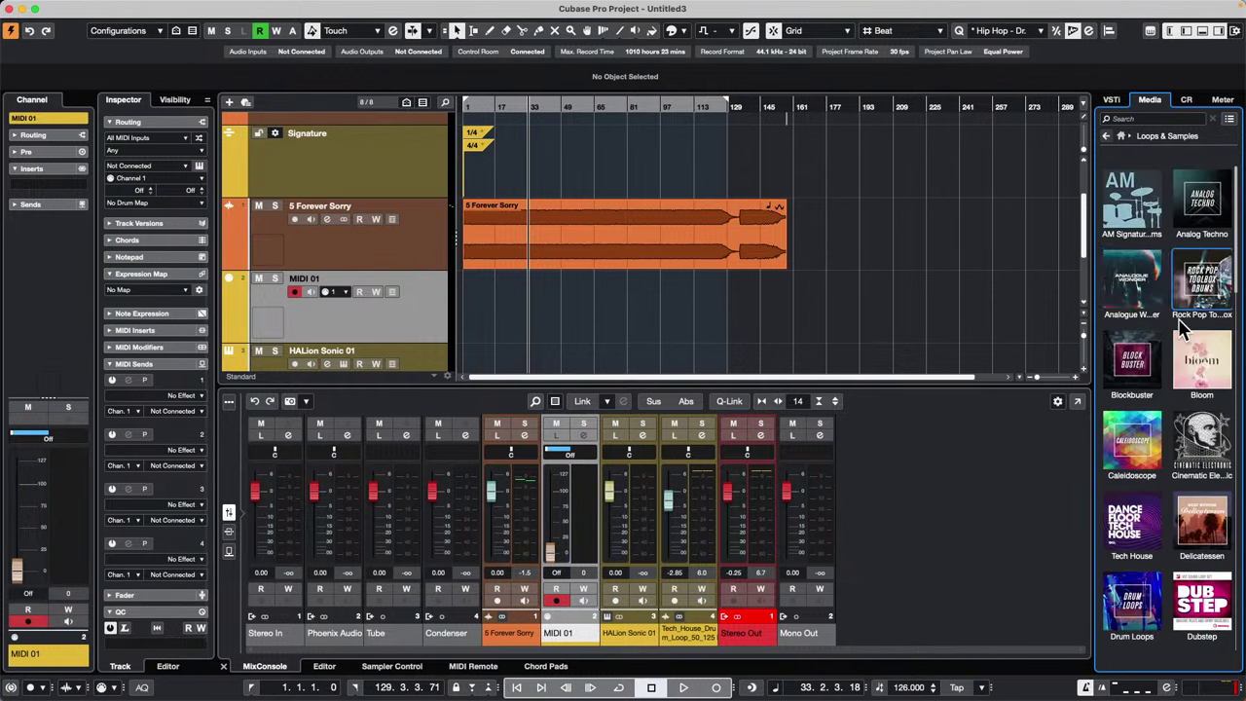
pyautogui.scroll(-12, 1144, 438)
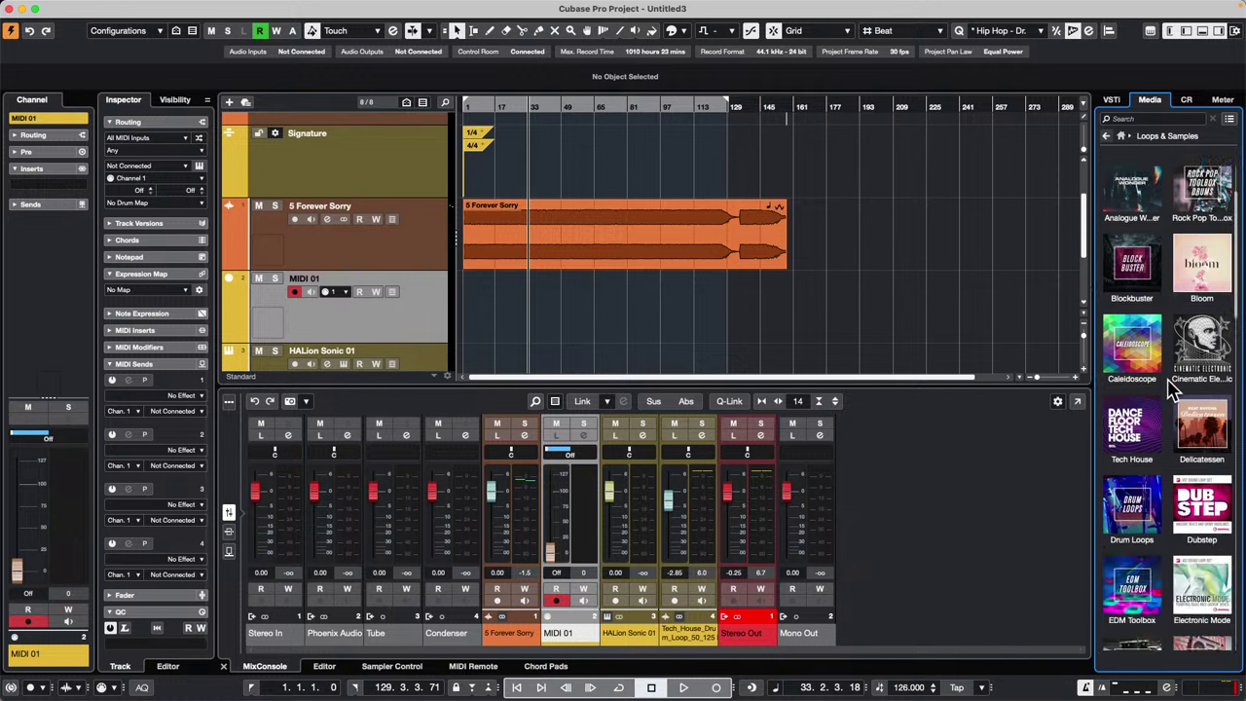
pyautogui.scroll(-3, 1173, 390)
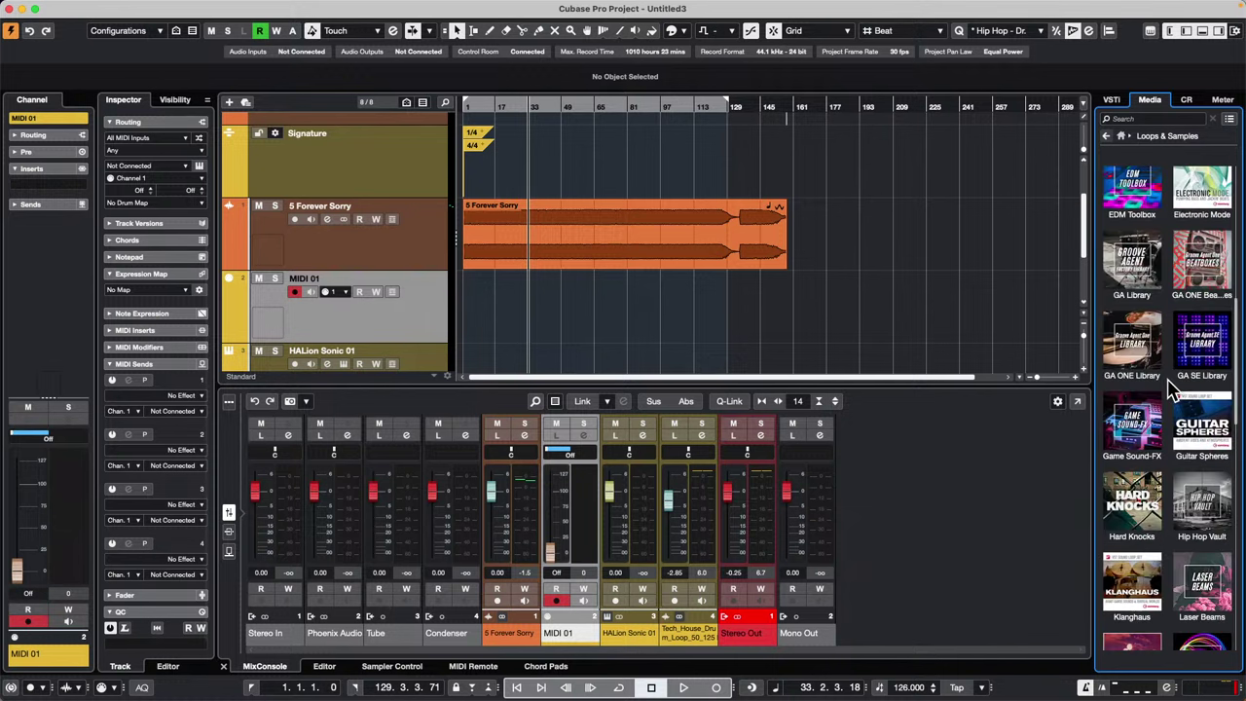
# Leave the Loops & Samples collection, open the File Browser and expand the VST Sound content folder.
pyautogui.scroll(15, 1172, 389)
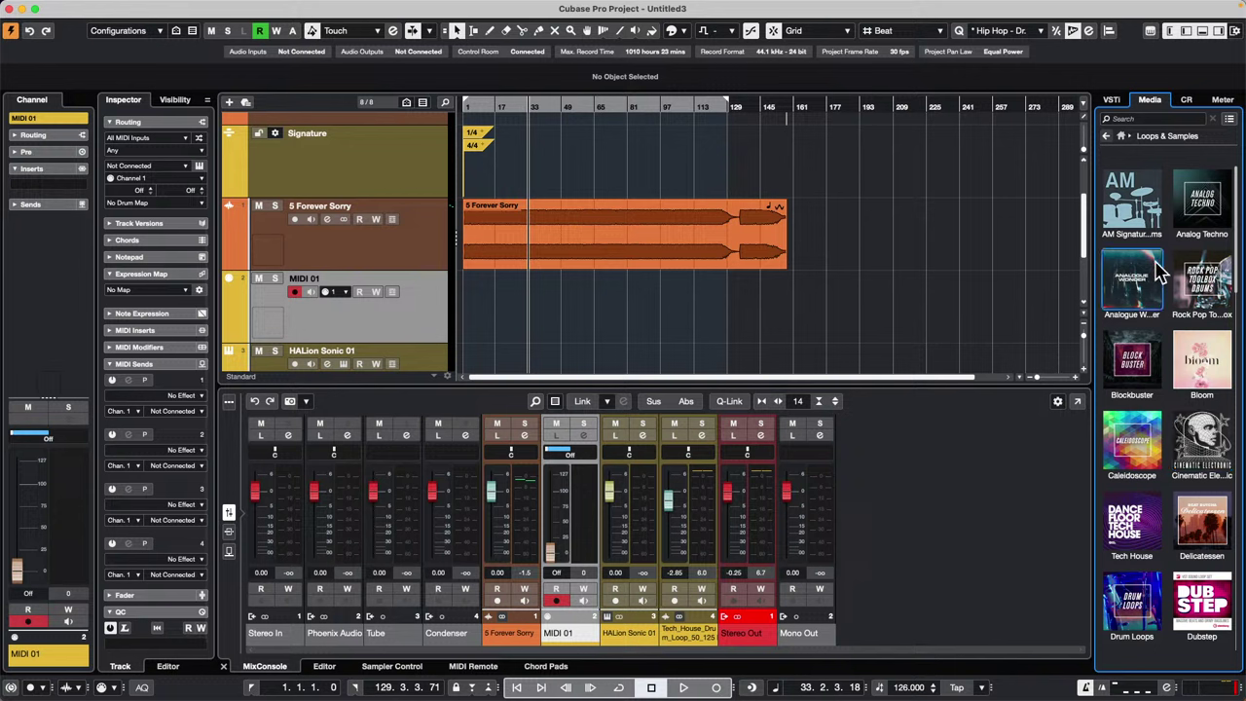
pyautogui.click(1107, 135)
pyautogui.click(1225, 353)
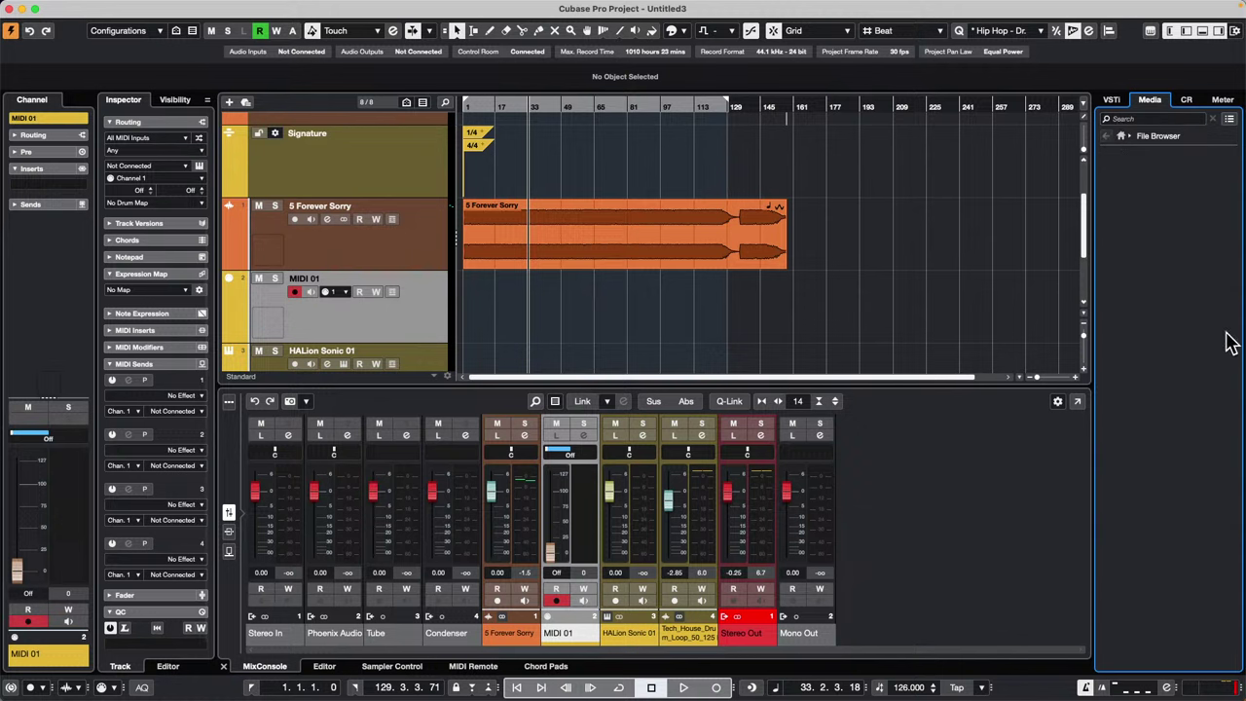
pyautogui.click(1119, 218)
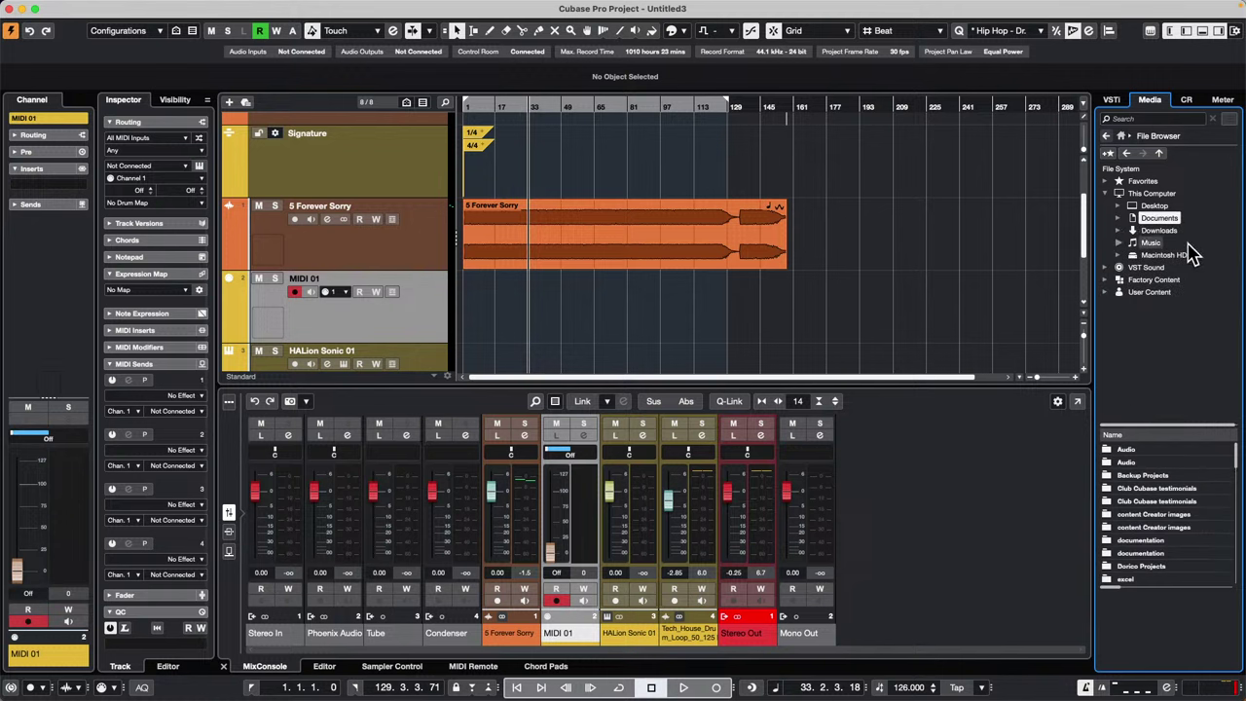
pyautogui.click(1107, 268)
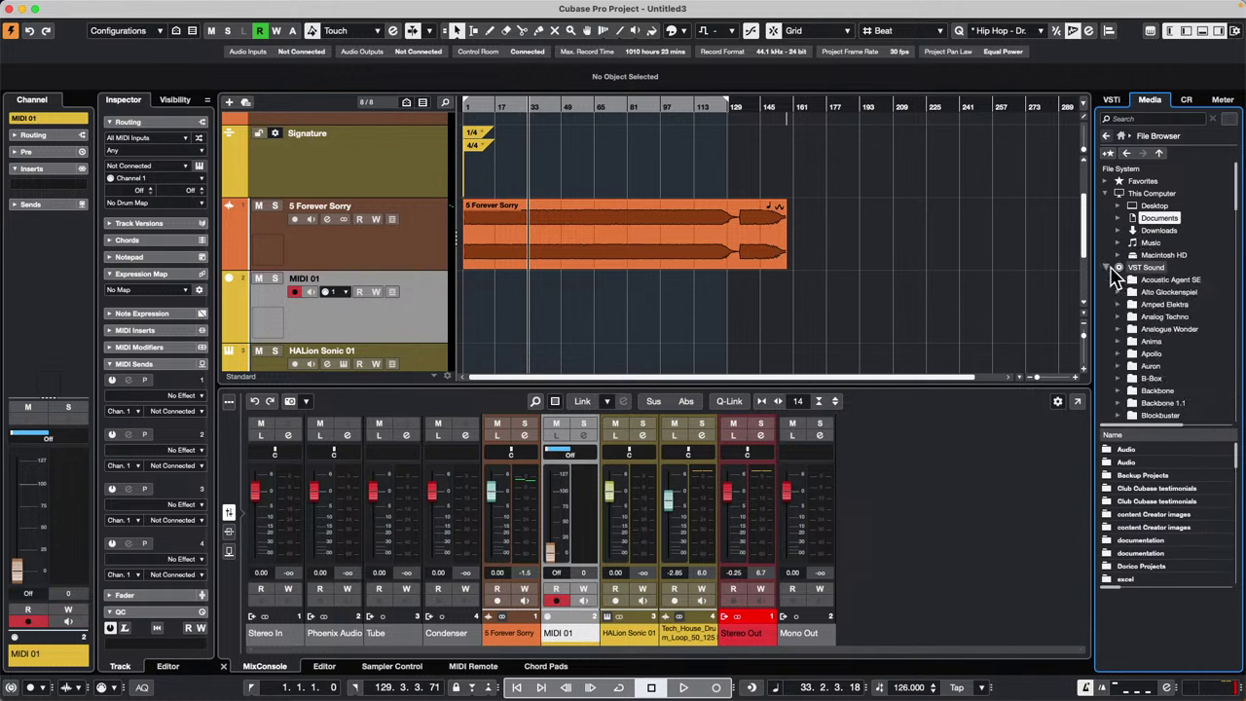
# Add the Acoustic Agent SE folder as a favorite under its own name.
pyautogui.click(1172, 281)
pyautogui.rightClick(1173, 281)
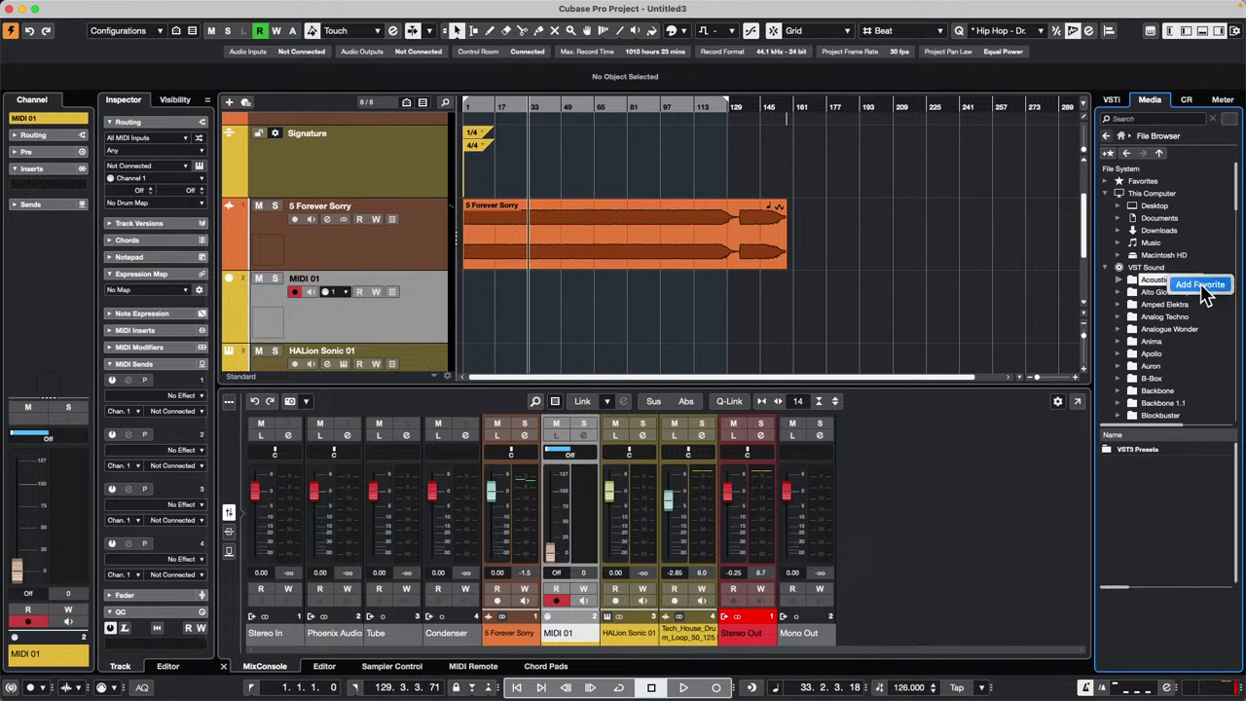
pyautogui.click(1204, 288)
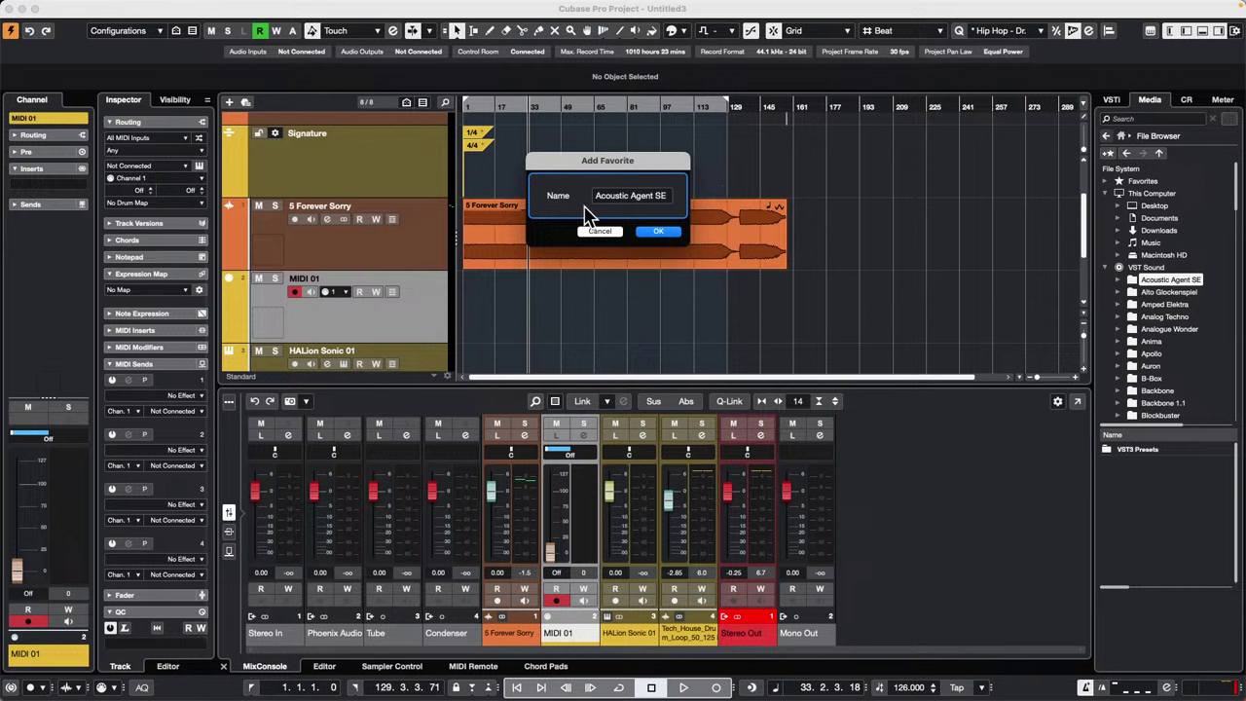
pyautogui.click(658, 233)
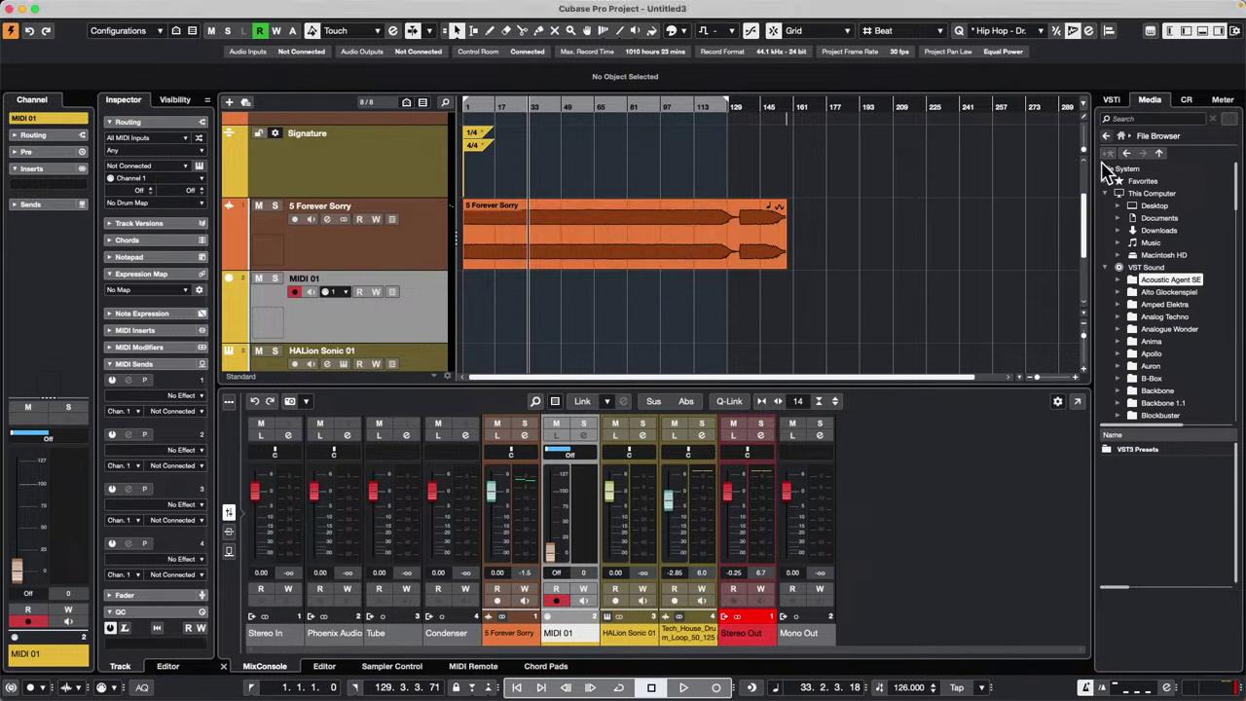
# View the saved locations in Favorites from the media browser's home level, and return home.
pyautogui.click(1121, 135)
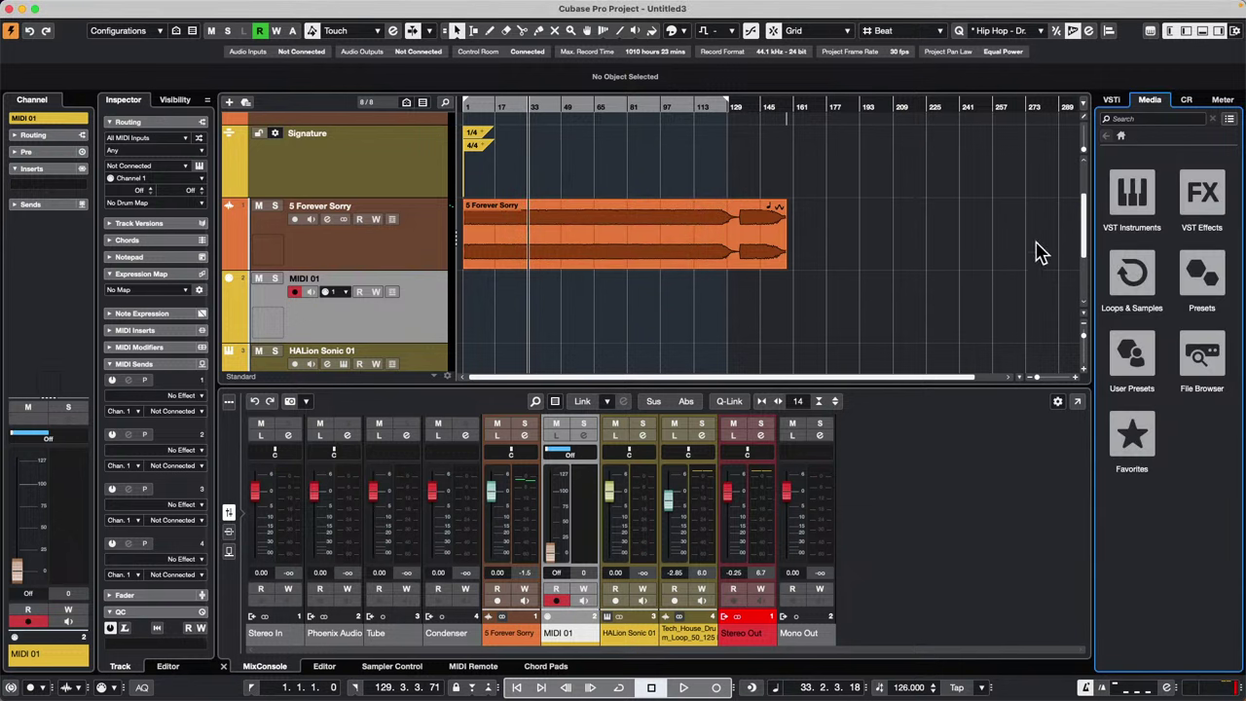
pyautogui.click(1149, 446)
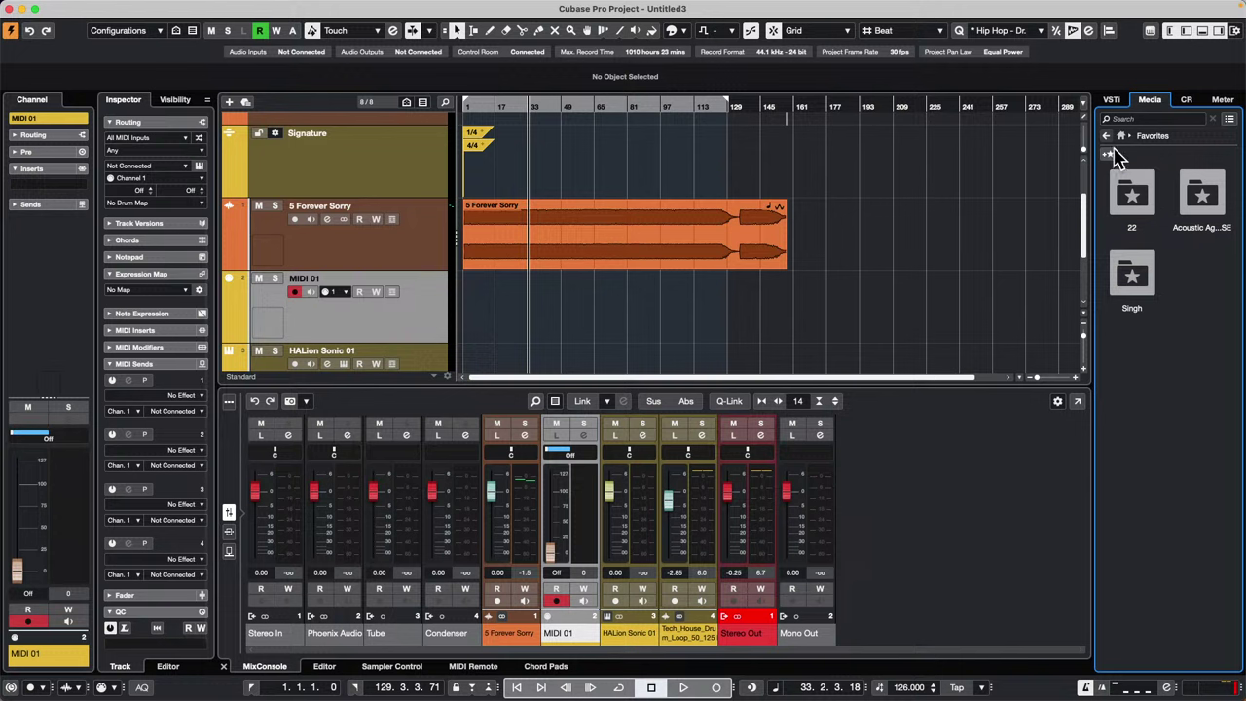
pyautogui.click(1107, 137)
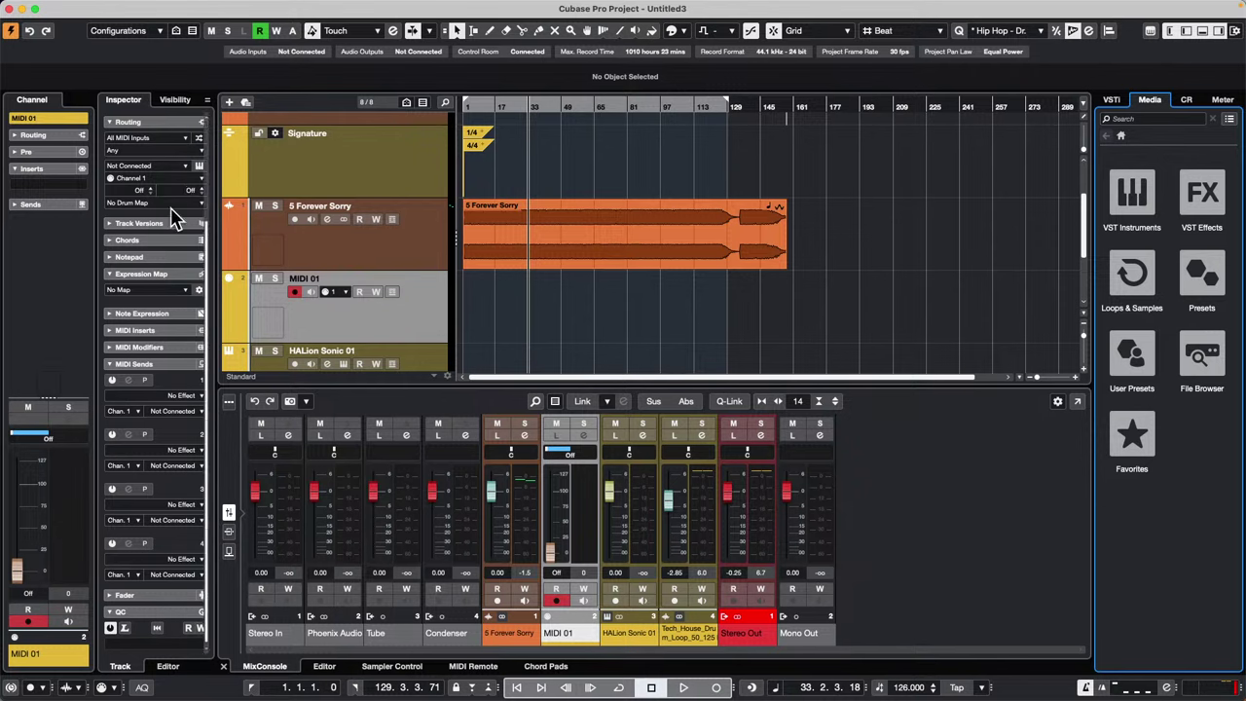
pyautogui.scroll(3, 176, 216)
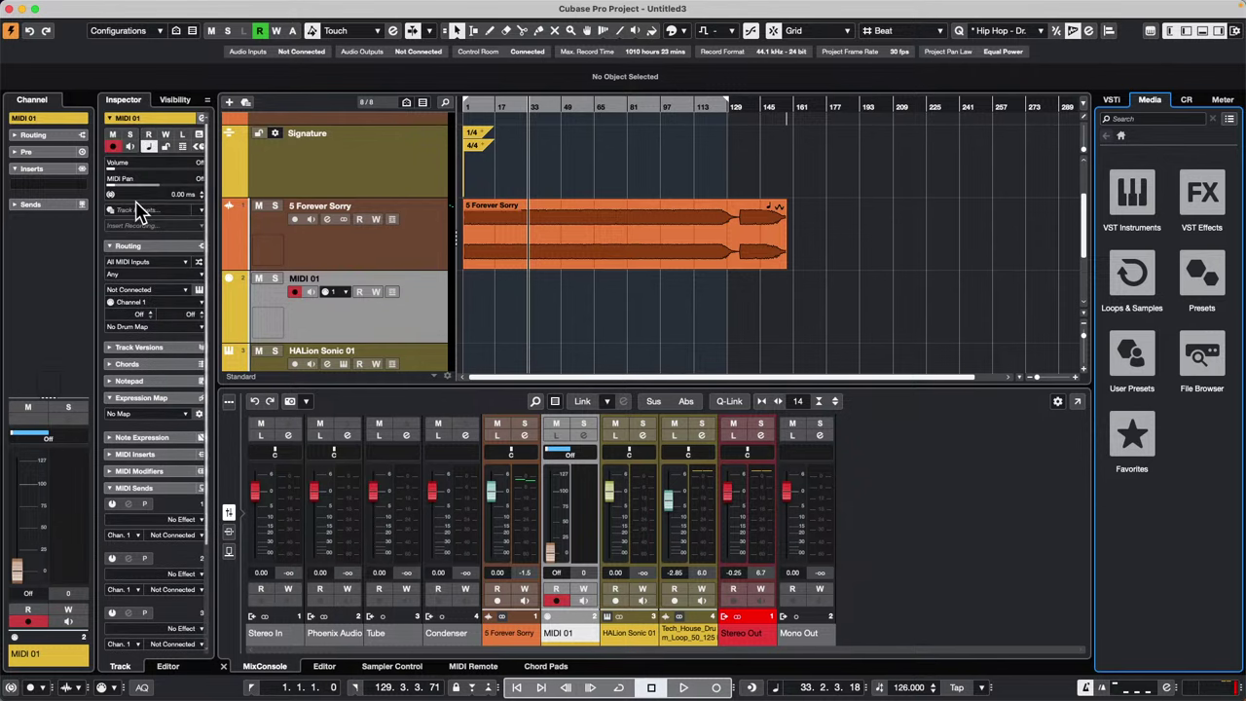
pyautogui.click(202, 117)
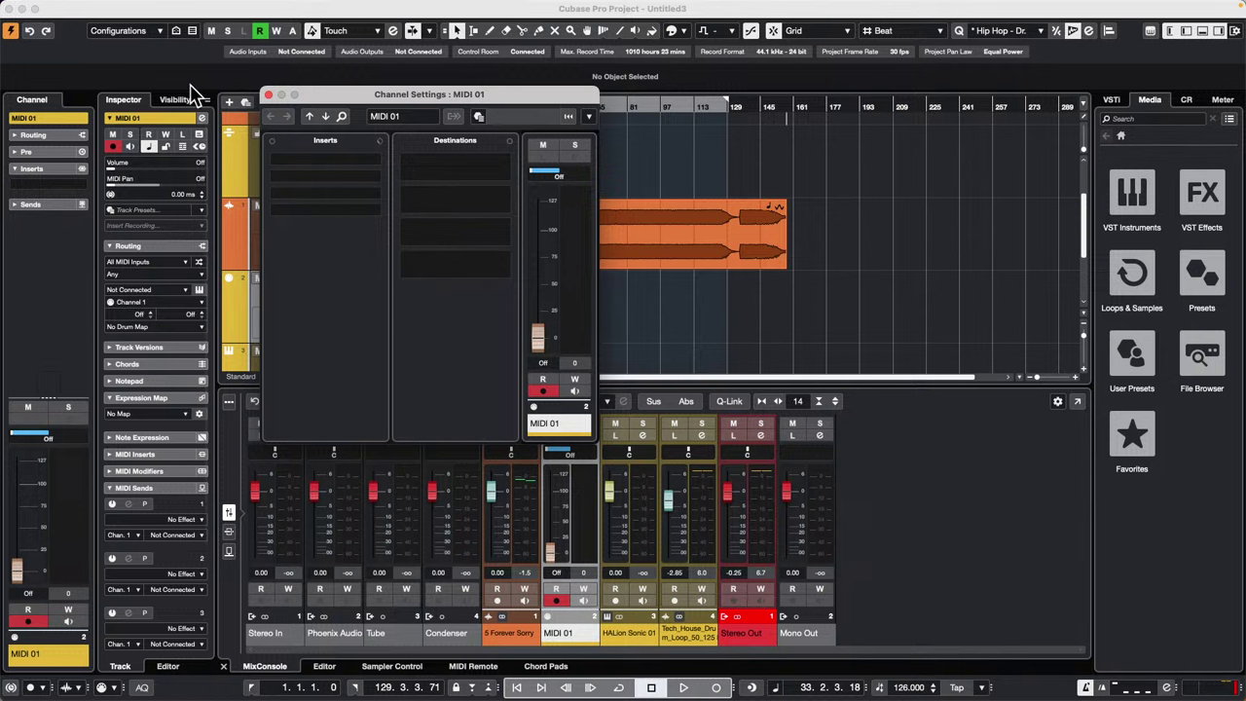
pyautogui.click(270, 95)
# Select the 5 Forever Sorry track and open its channel settings with the Channel Strip shown.
pyautogui.click(326, 251)
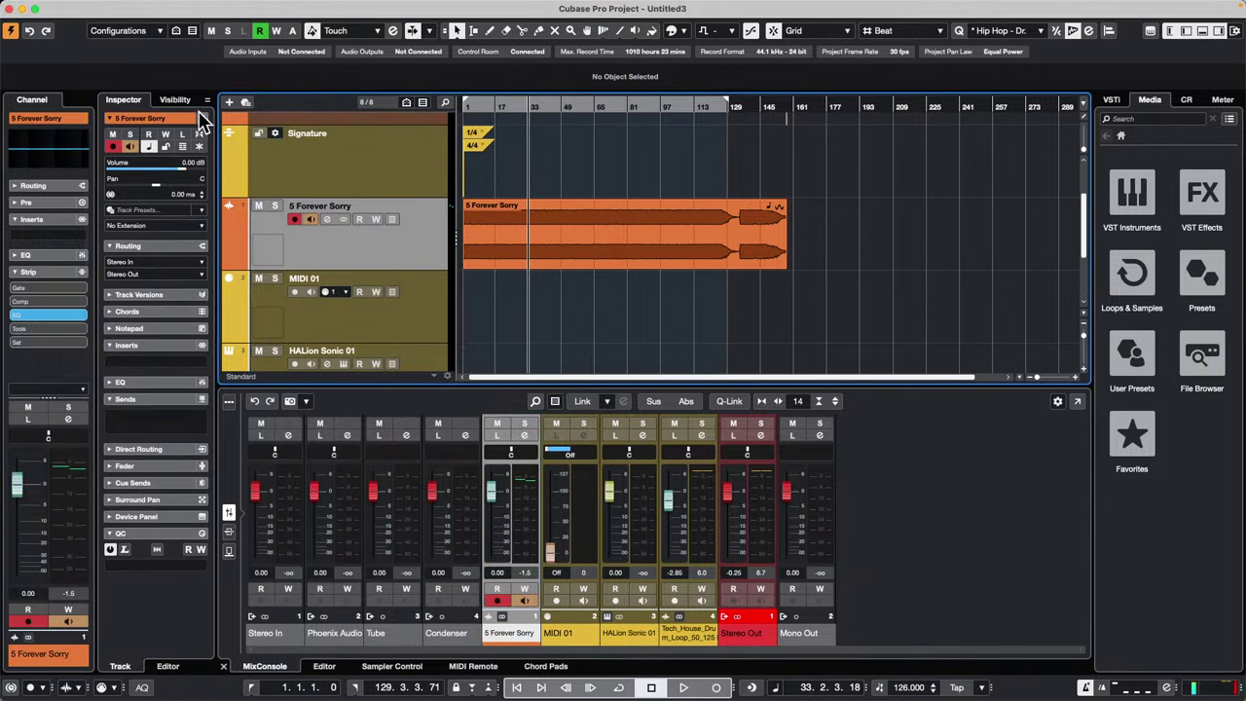
pyautogui.click(202, 117)
pyautogui.moveTo(408, 61); pyautogui.dragTo(690, 63)
pyautogui.click(502, 85)
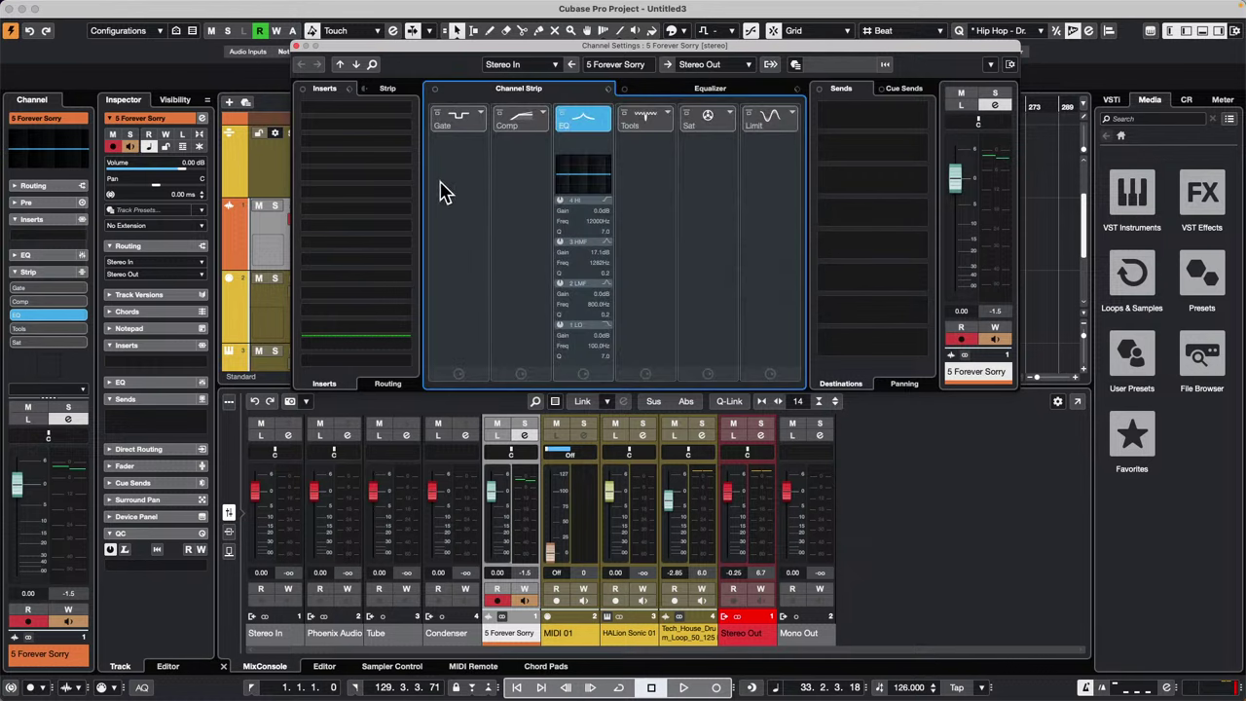
# Load VintageCompressor in the channel strip's compressor module, view its detailed interface and return to the strip.
pyautogui.click(528, 122)
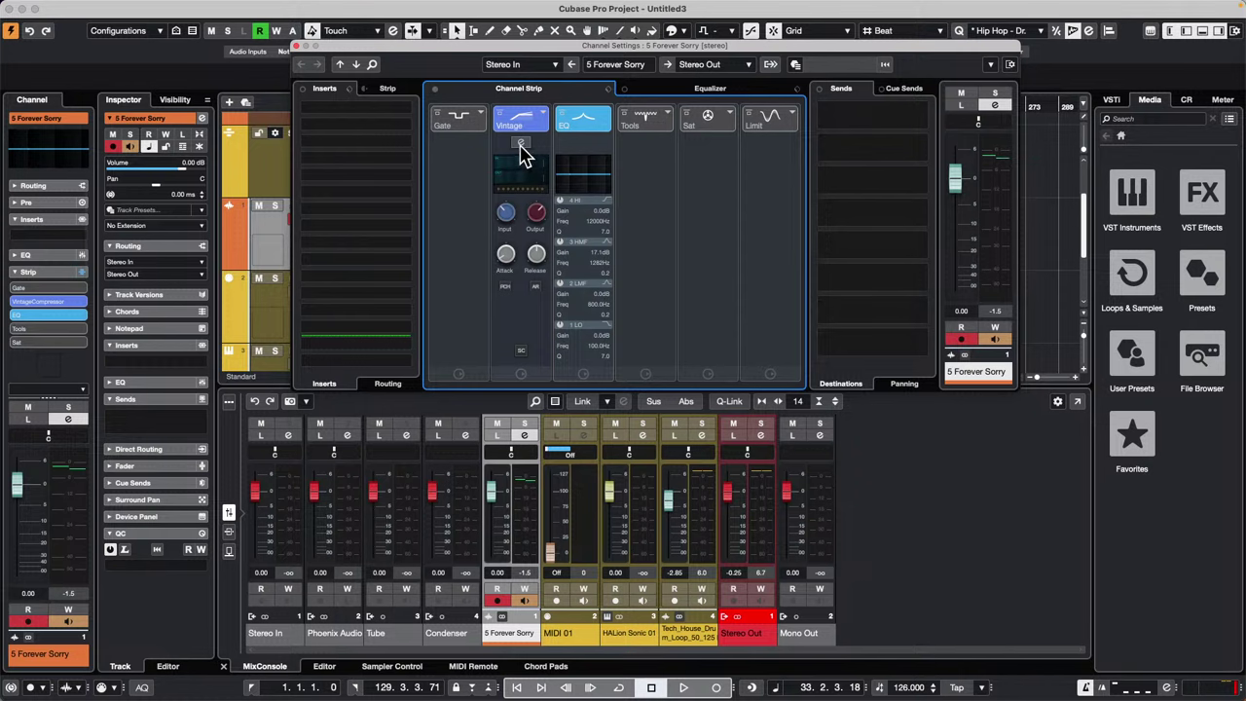
pyautogui.click(521, 156)
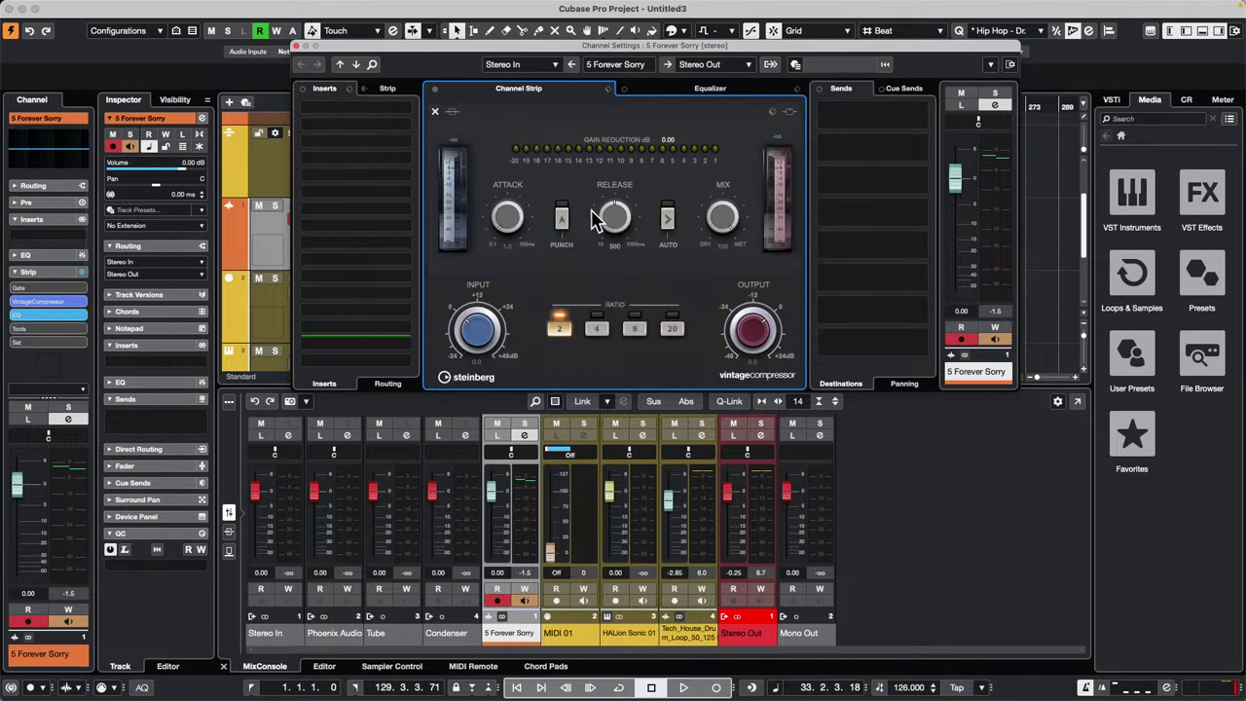
pyautogui.click(438, 113)
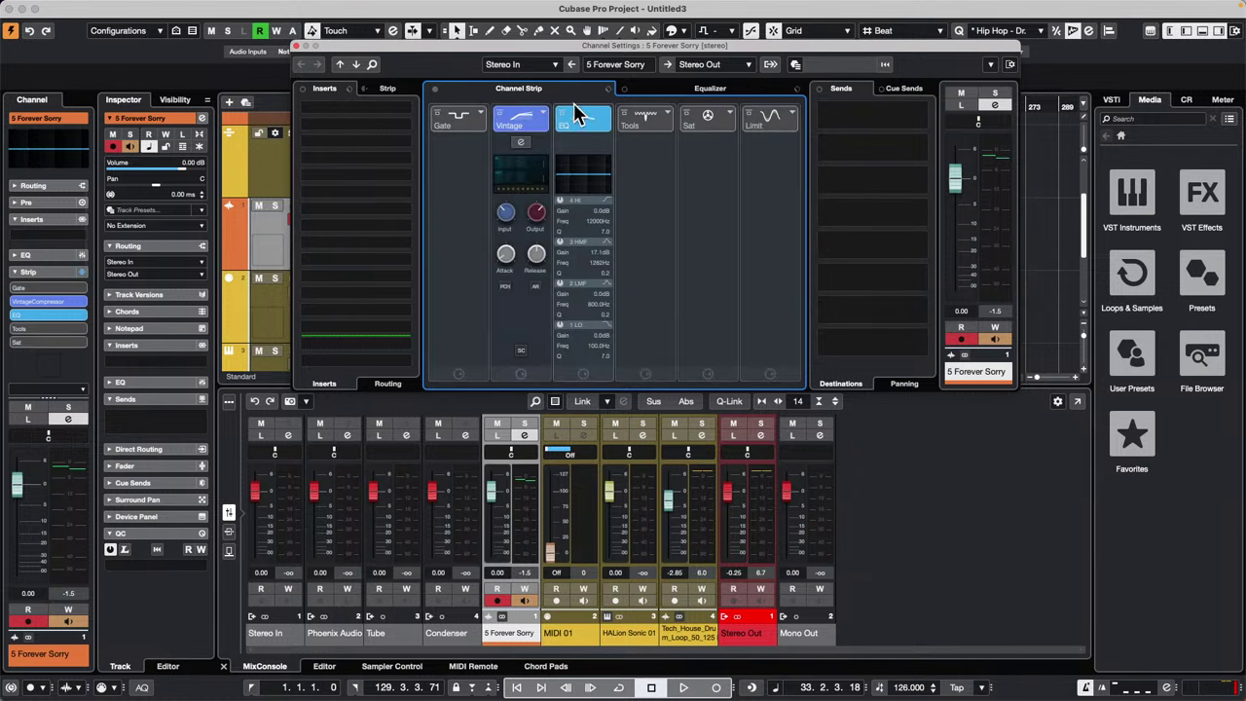
# Switch the strip's compressor module to Tube Compressor, view its detailed interface and return to the strip.
pyautogui.click(543, 114)
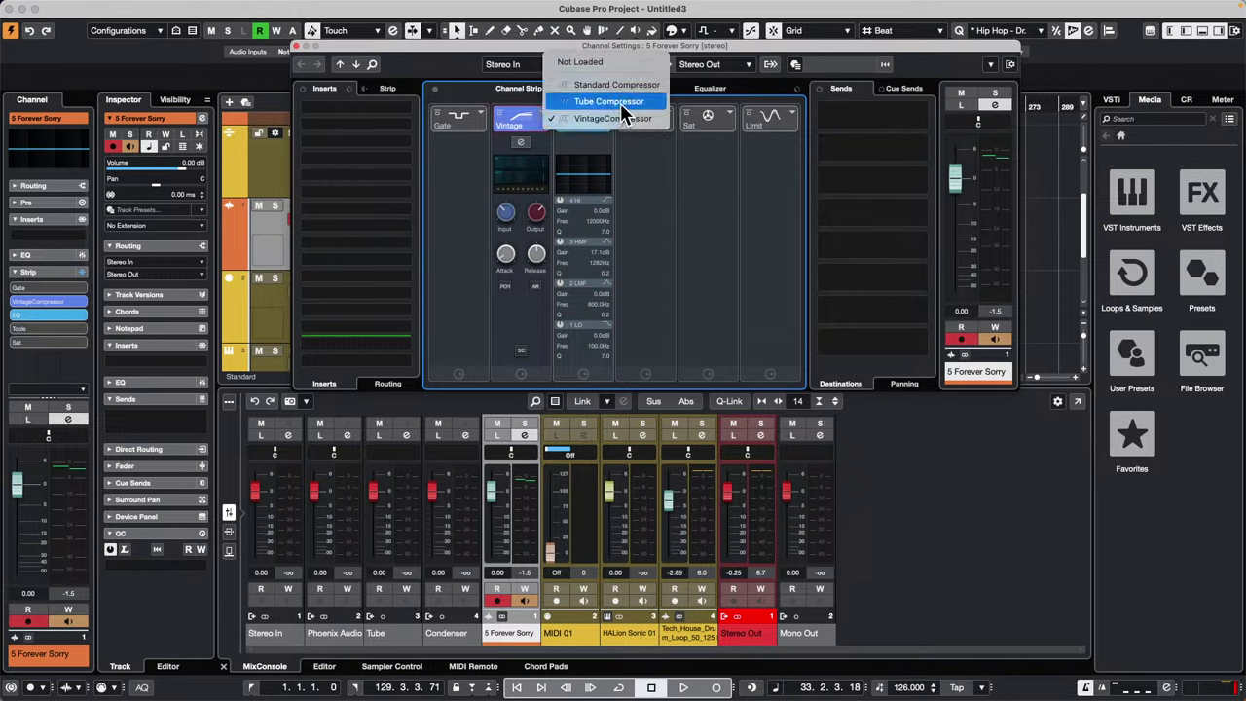
pyautogui.click(619, 101)
pyautogui.click(527, 153)
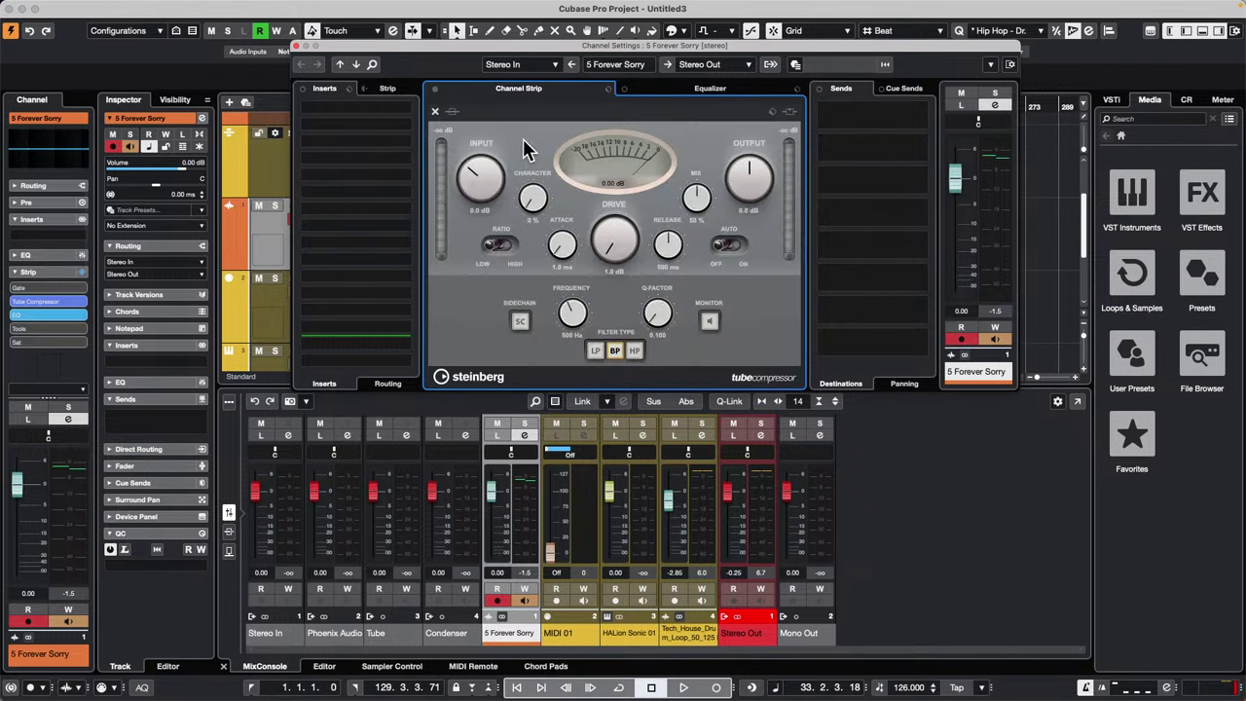
pyautogui.click(435, 111)
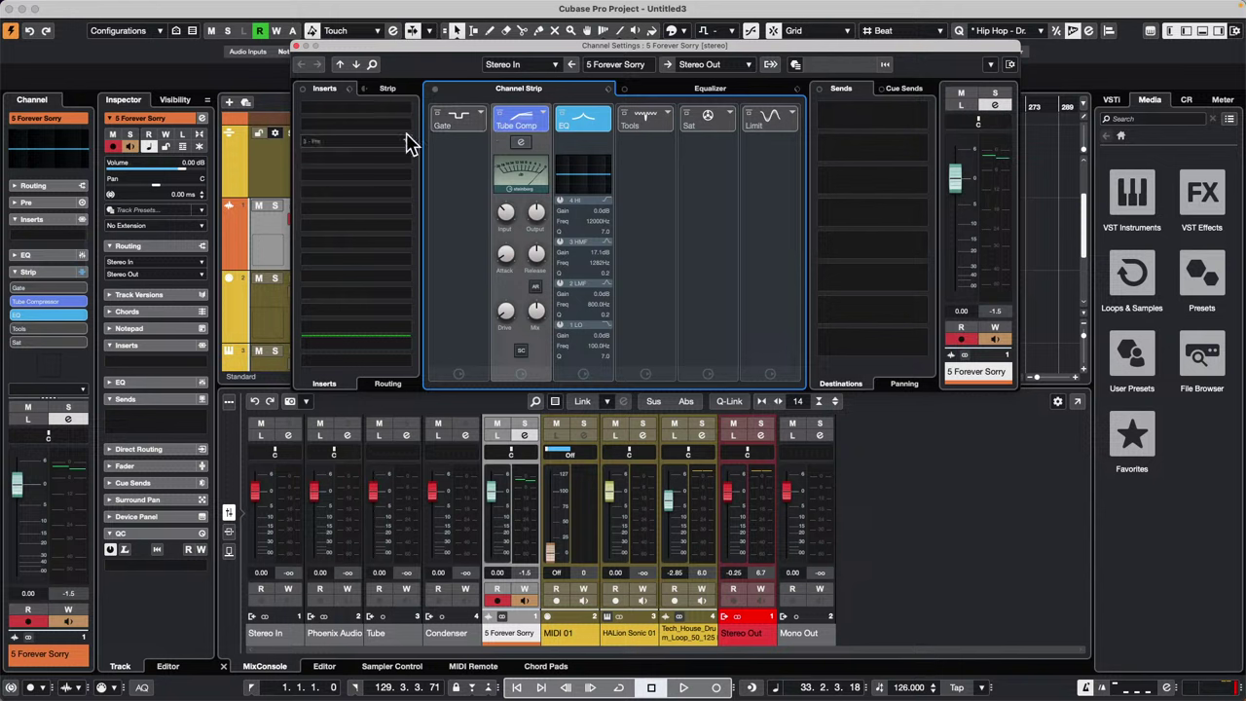
# Enable the EQ's high-mid band at about 628 Hz with about 0.6 dB gain, and close the channel settings.
pyautogui.click(583, 165)
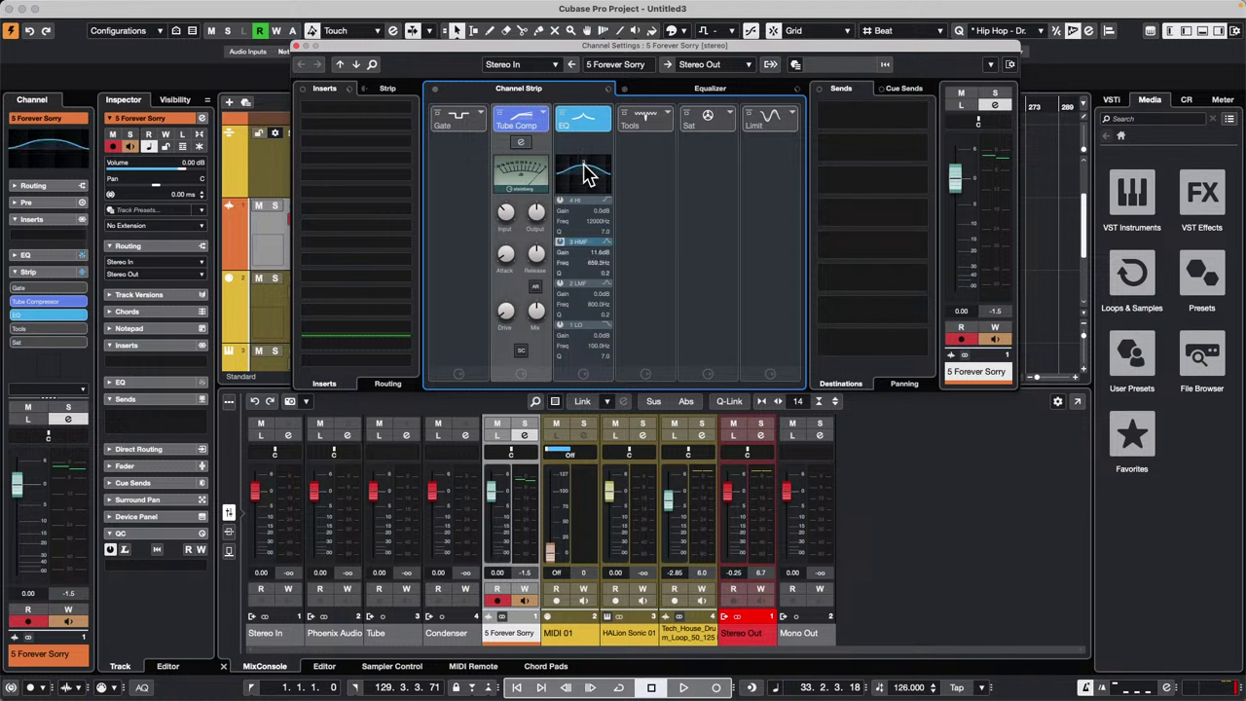
pyautogui.click(667, 83)
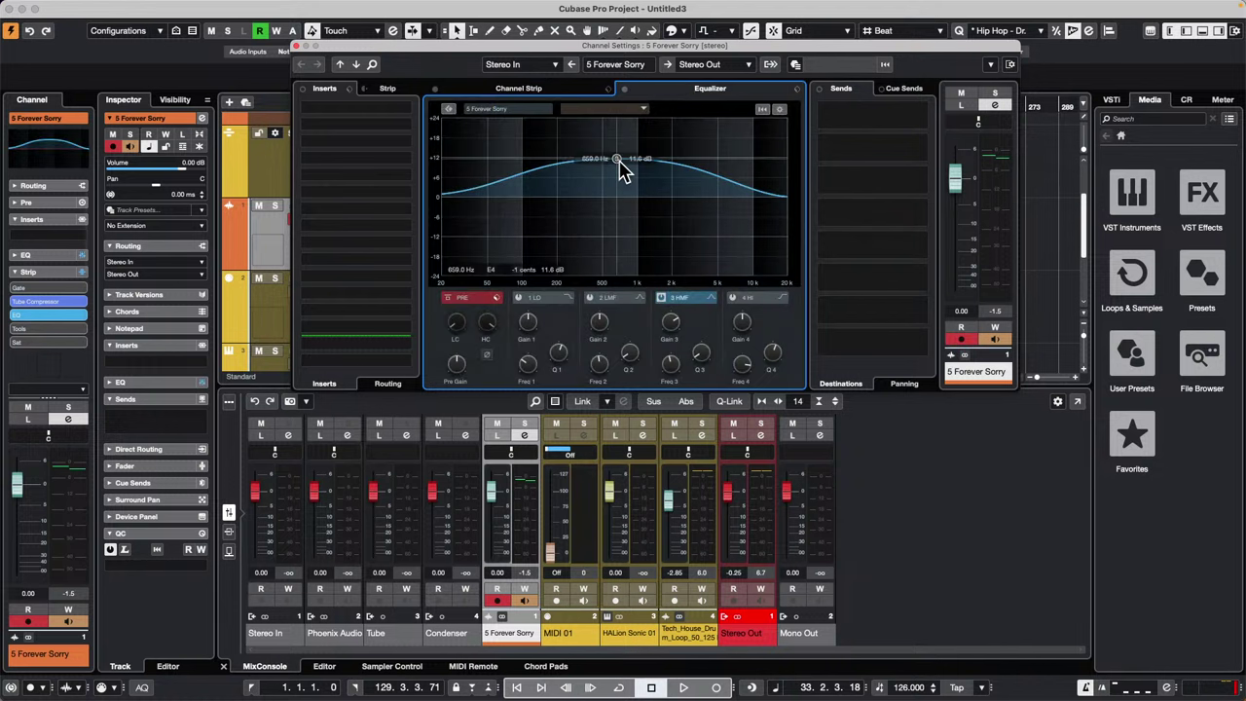
pyautogui.moveTo(620, 165); pyautogui.dragTo(614, 196)
pyautogui.click(546, 86)
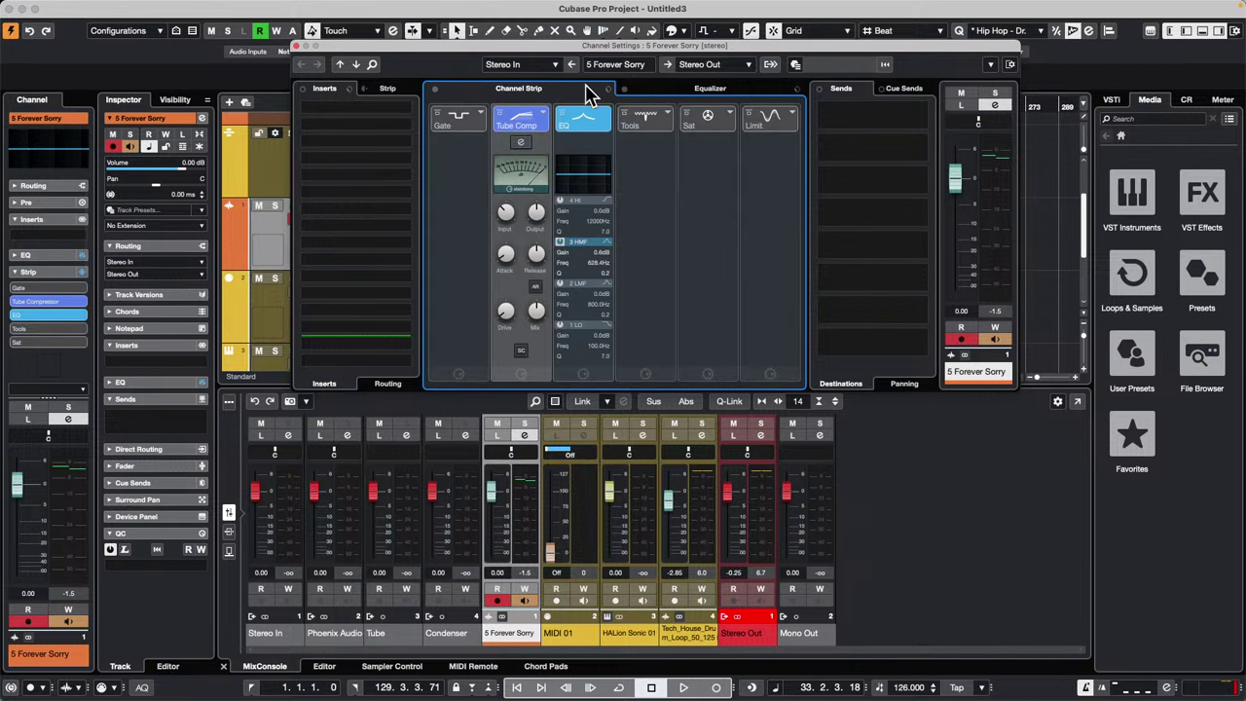
pyautogui.click(676, 87)
pyautogui.click(573, 92)
pyautogui.click(297, 45)
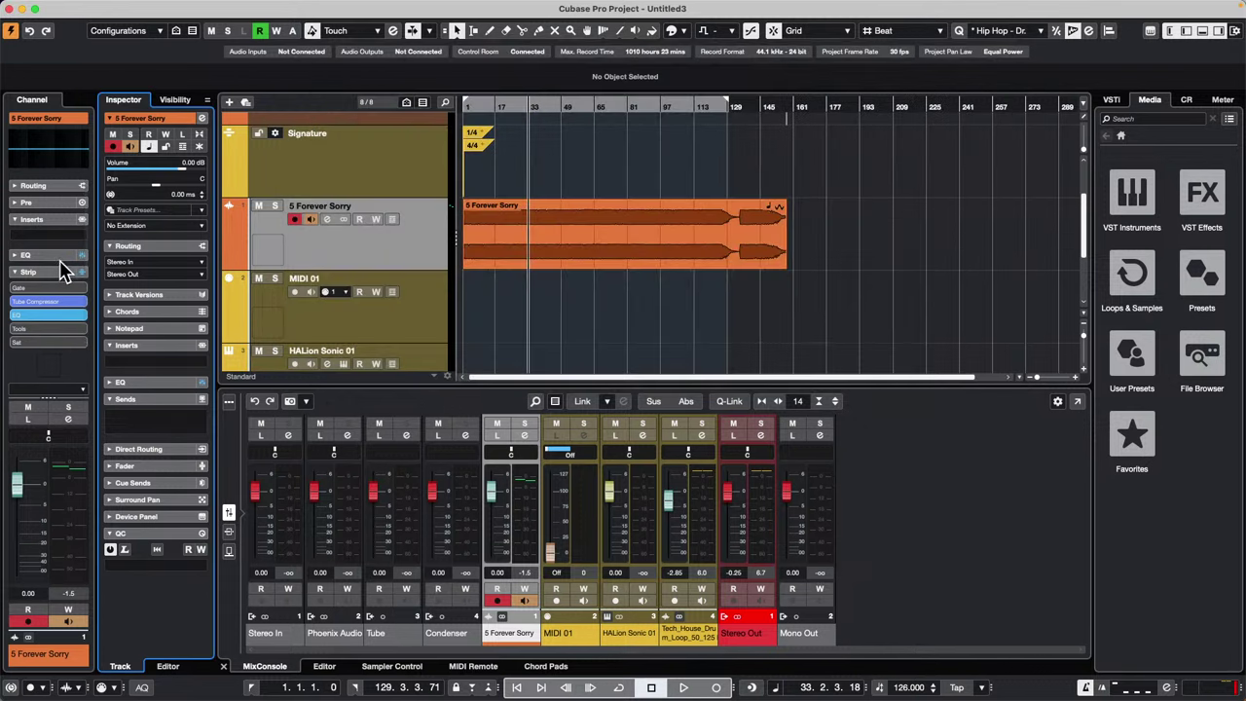
# Load Noise Gate, EnvelopeShaper and Magneto II in the track's strip modules, and view their compact controls.
pyautogui.click(23, 290)
pyautogui.click(34, 329)
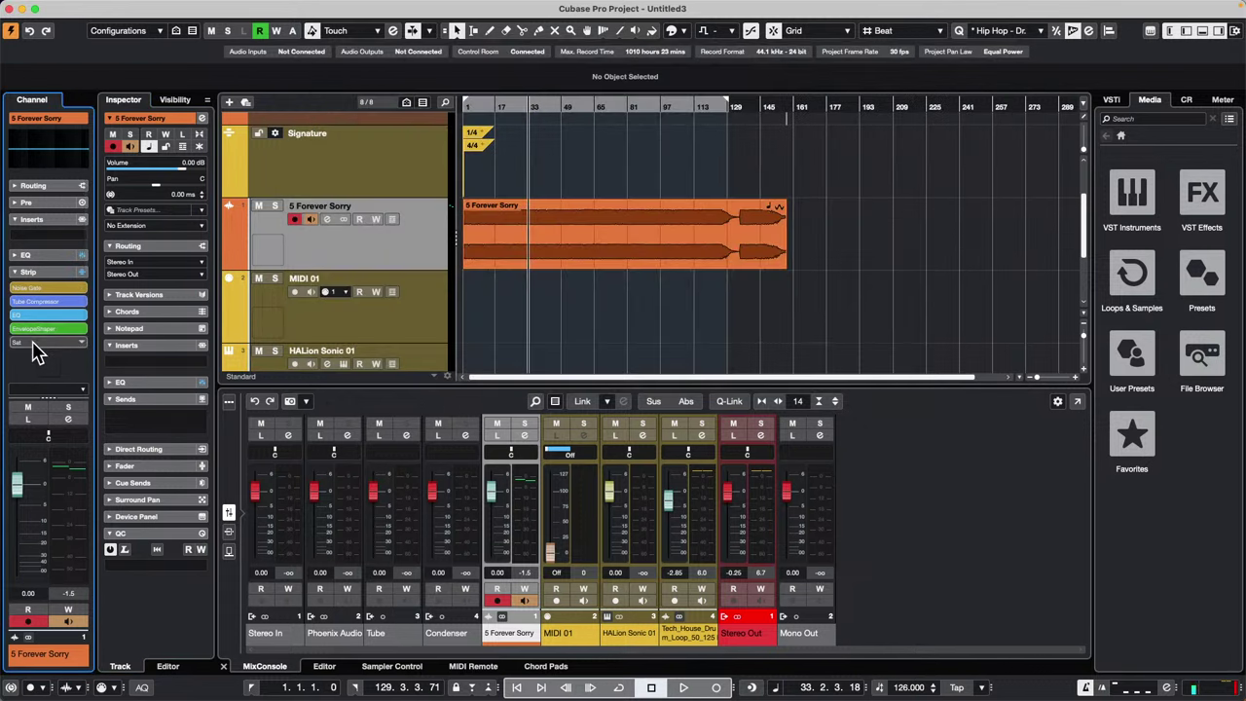
pyautogui.click(39, 343)
pyautogui.click(30, 292)
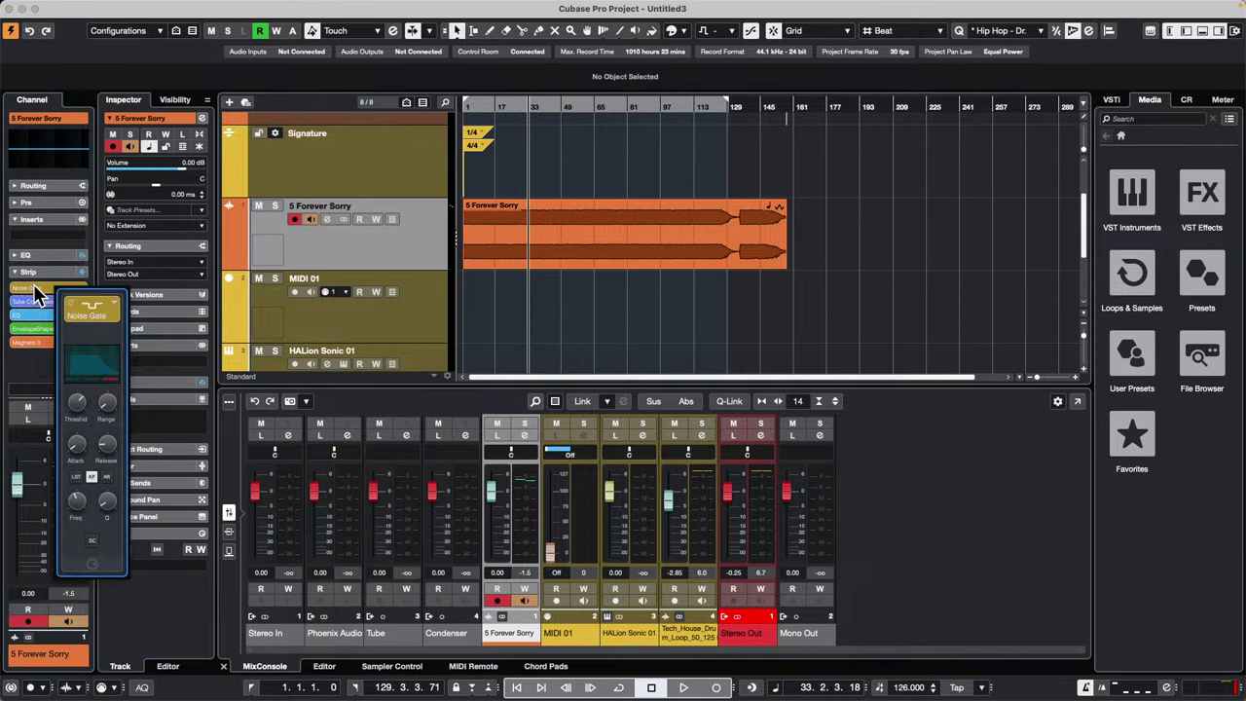
pyautogui.moveTo(33, 299)
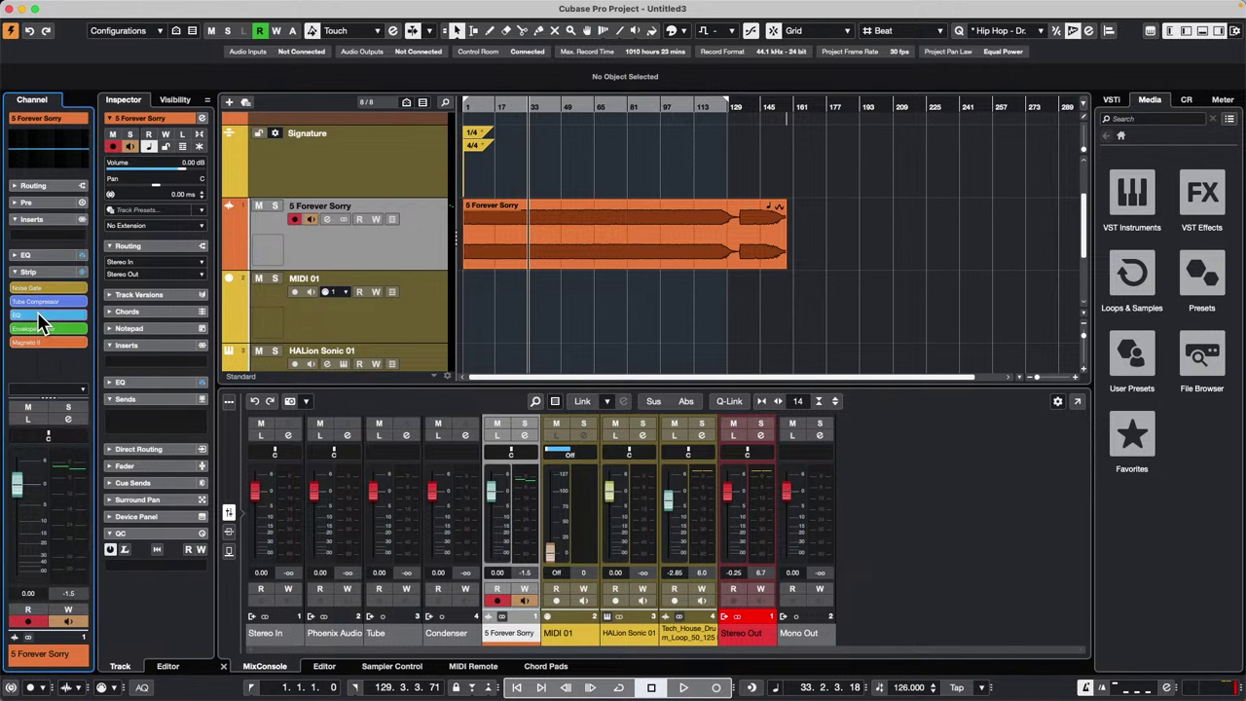
pyautogui.moveTo(54, 336)
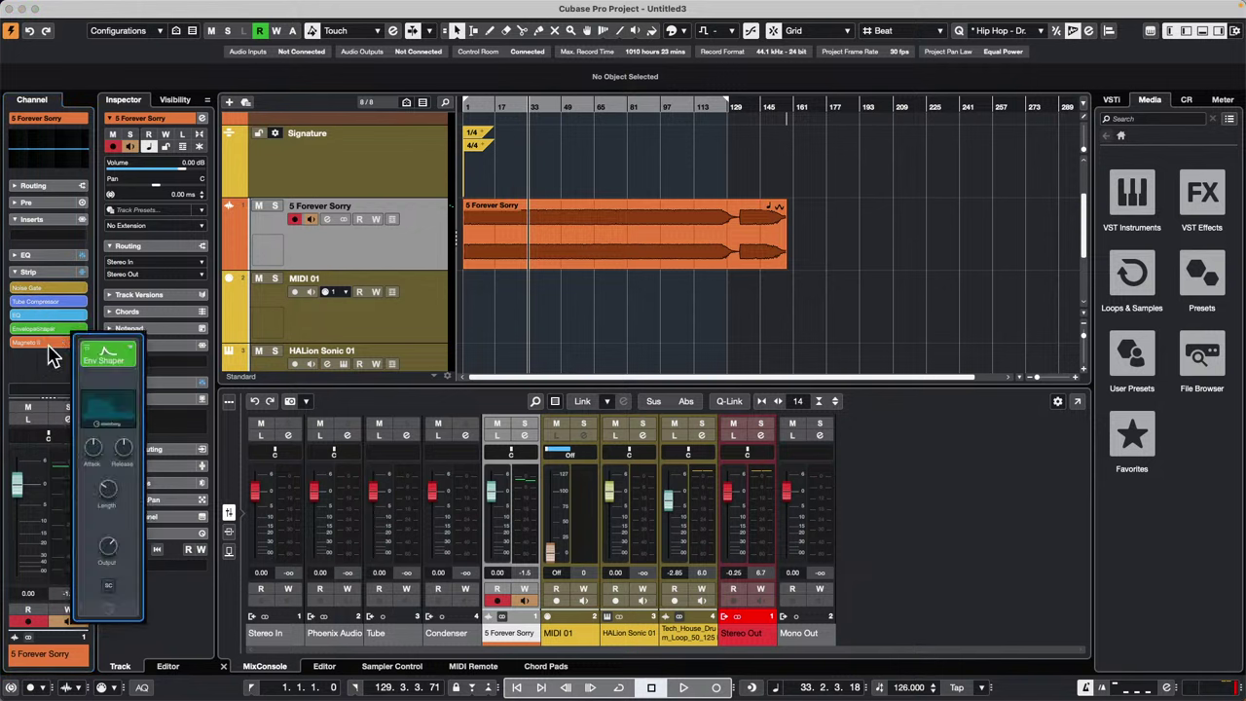
# Insert the Dynamics Compressor in the track's first insert slot and move its window over the arrangement.
pyautogui.click(55, 237)
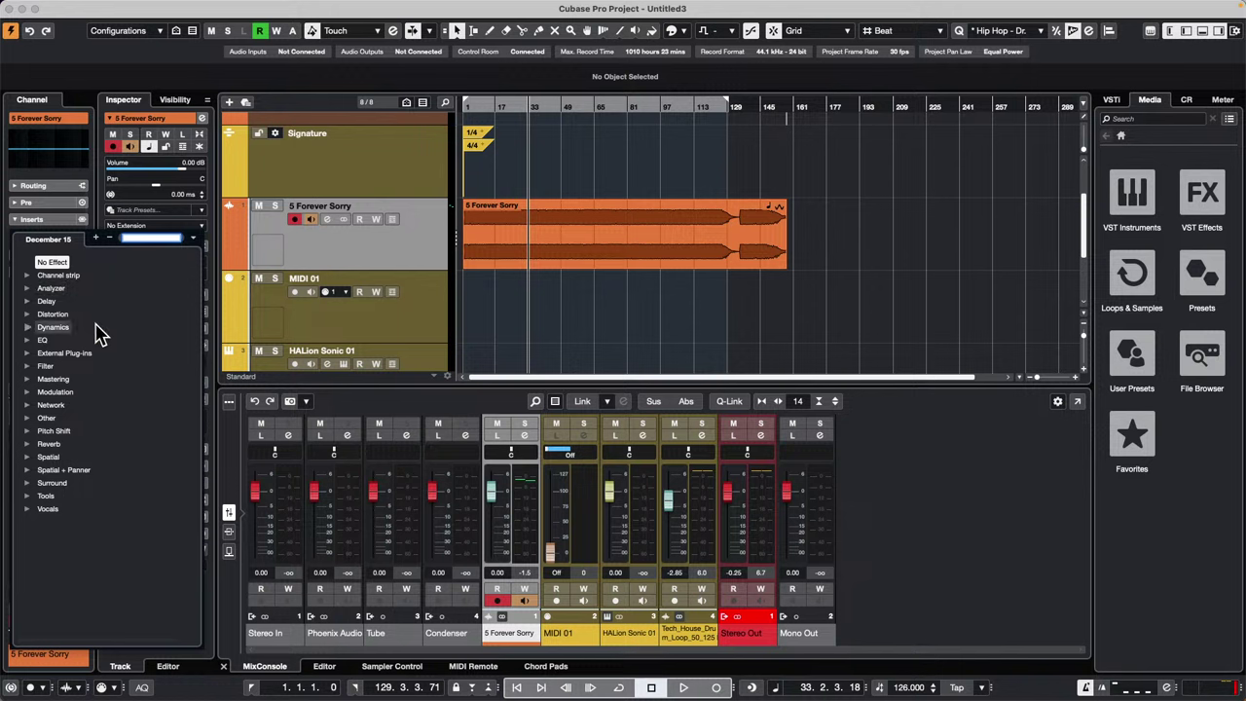
pyautogui.click(28, 327)
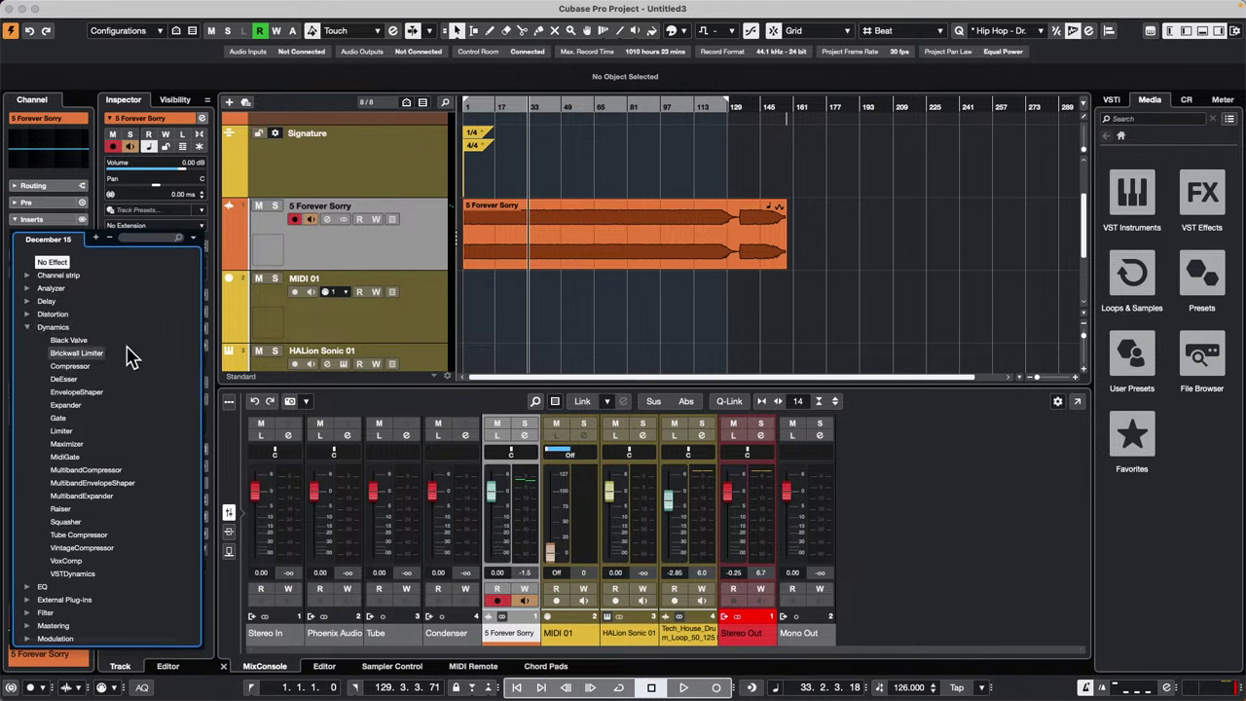
pyautogui.click(84, 367)
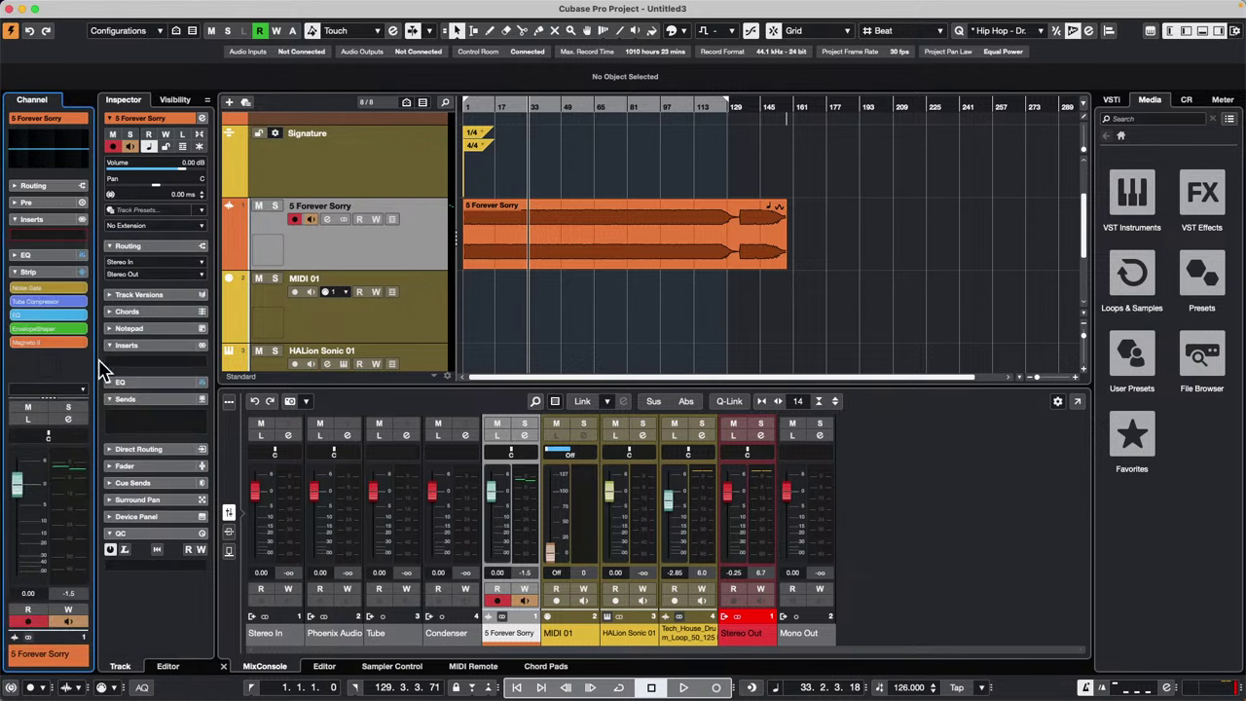
pyautogui.moveTo(746, 323); pyautogui.dragTo(573, 157)
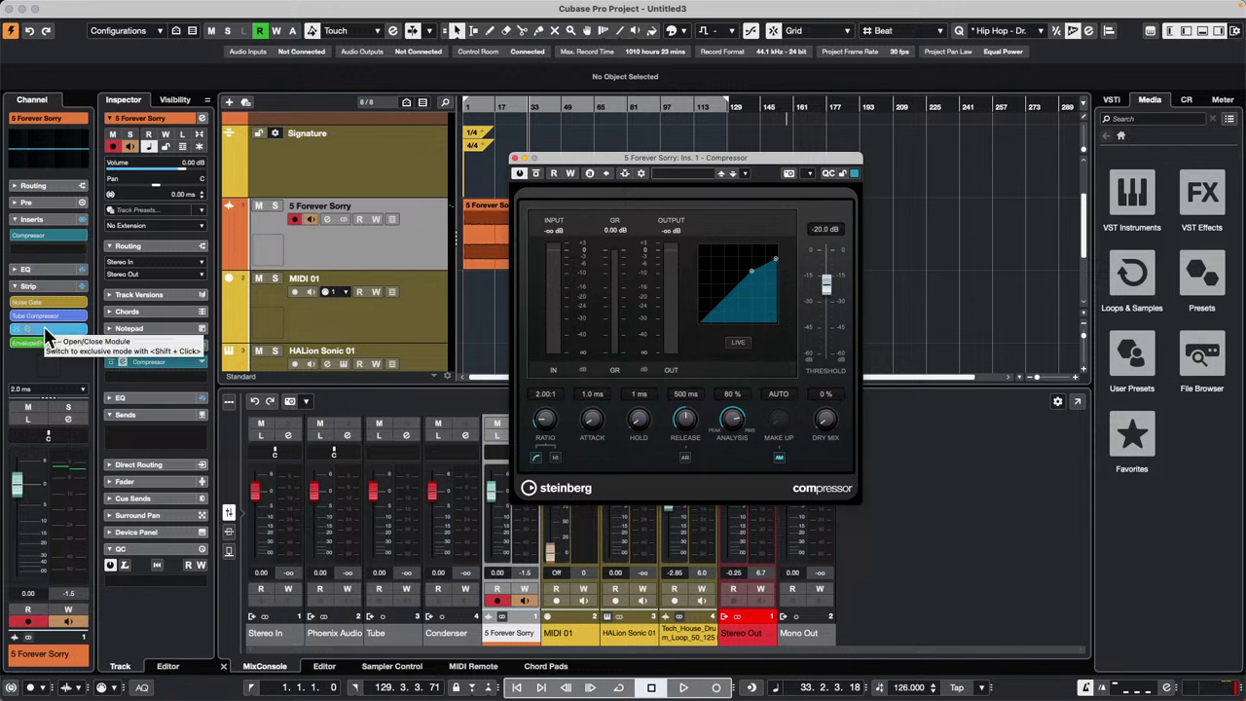
# Reopen the 5 Forever Sorry channel settings, view the Tube Compressor's detailed interface, and show the Equalizer.
pyautogui.click(202, 120)
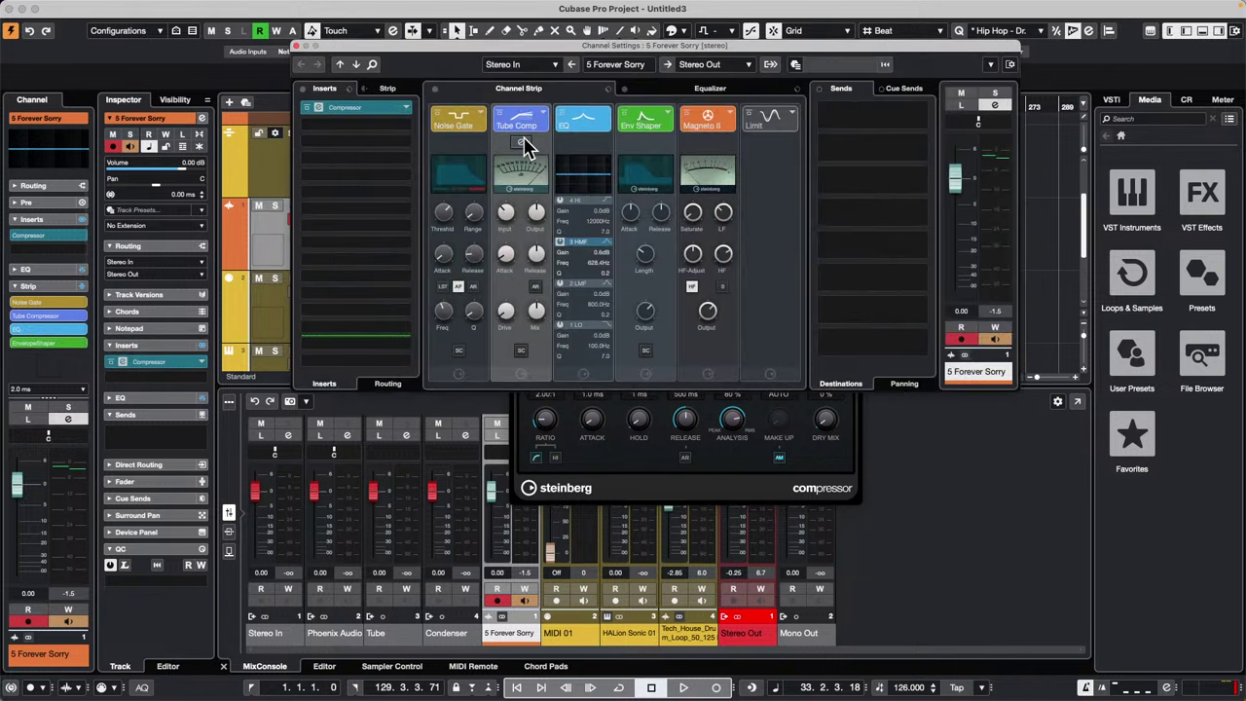
pyautogui.click(524, 138)
pyautogui.click(435, 111)
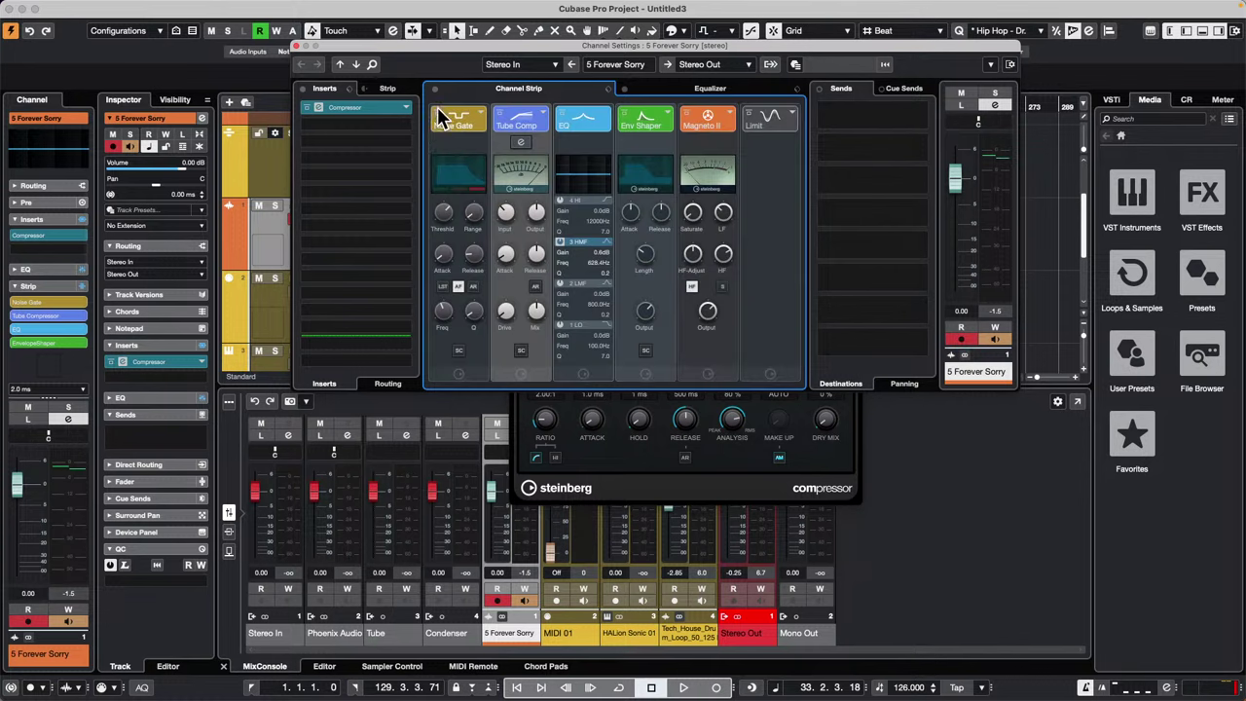
pyautogui.click(722, 89)
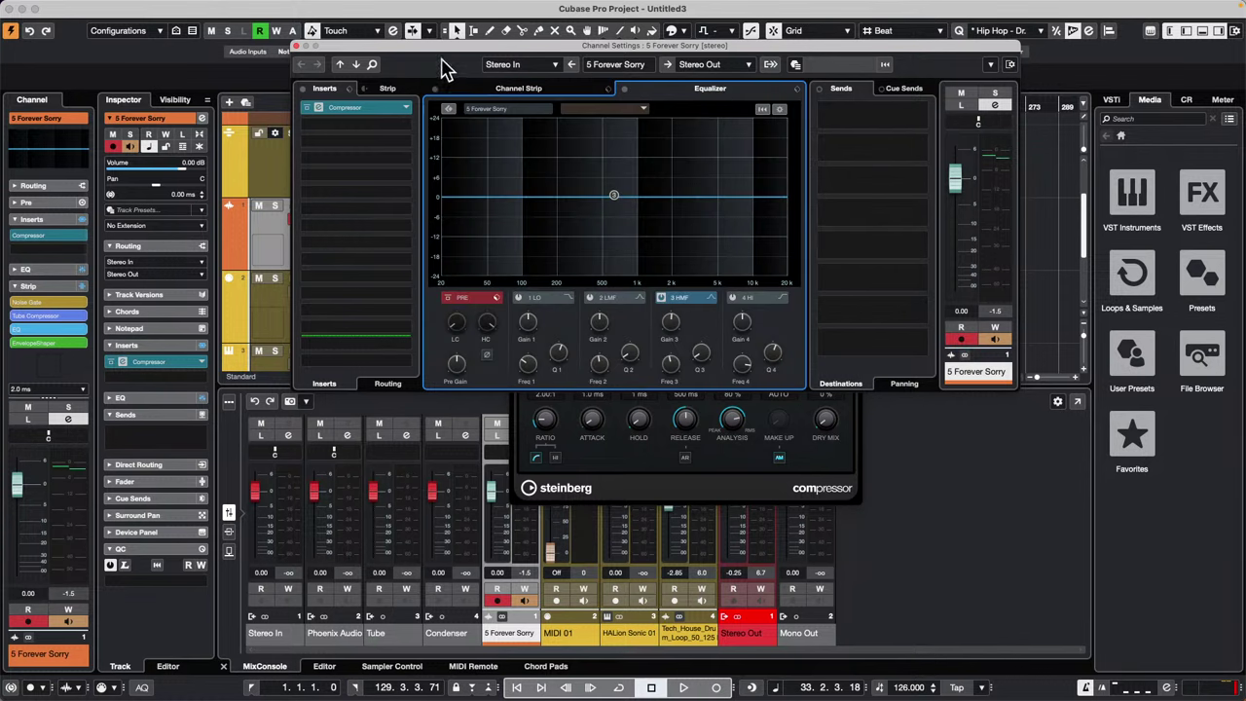
# Close the channel settings and Compressor windows, and create an empty project in the December 5 2023 folder.
pyautogui.click(297, 47)
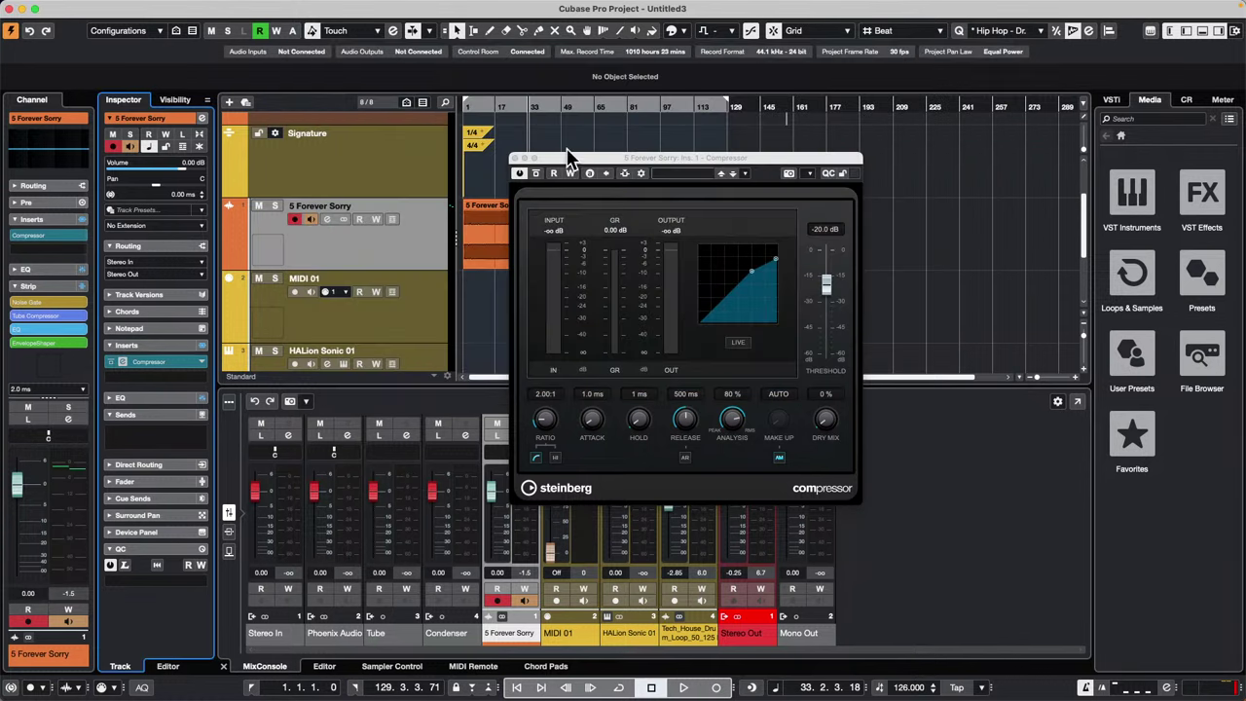
pyautogui.click(516, 158)
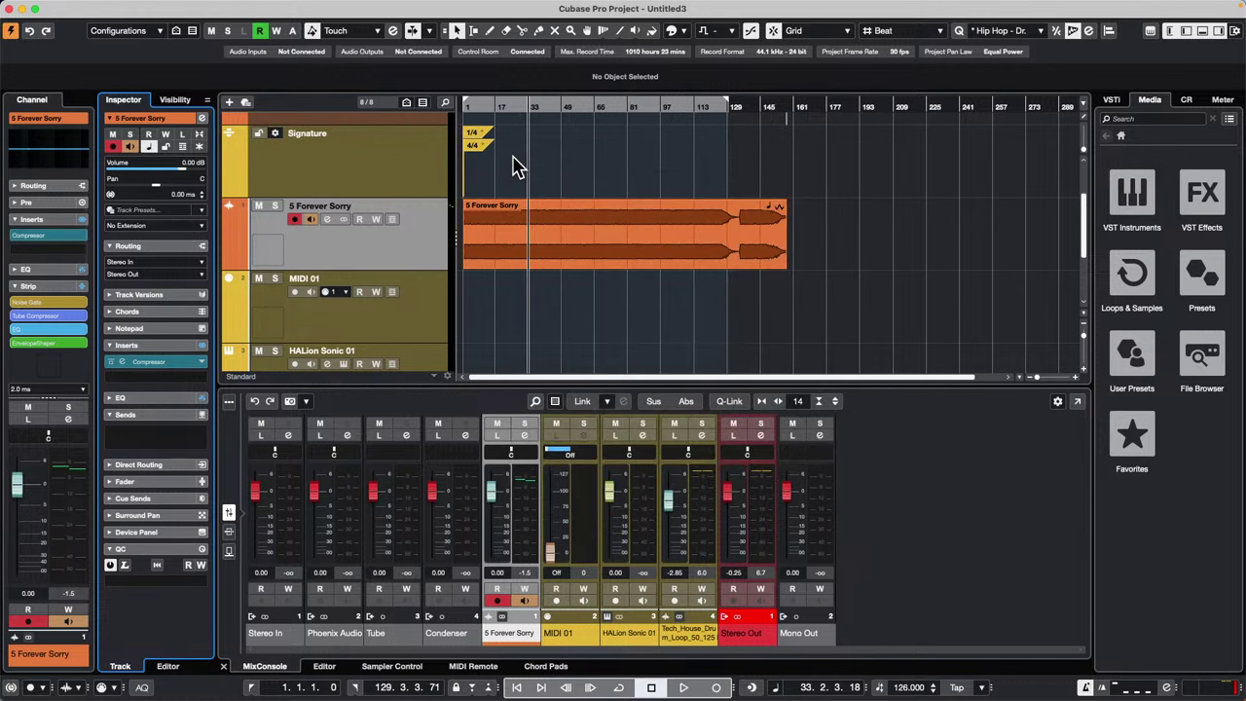
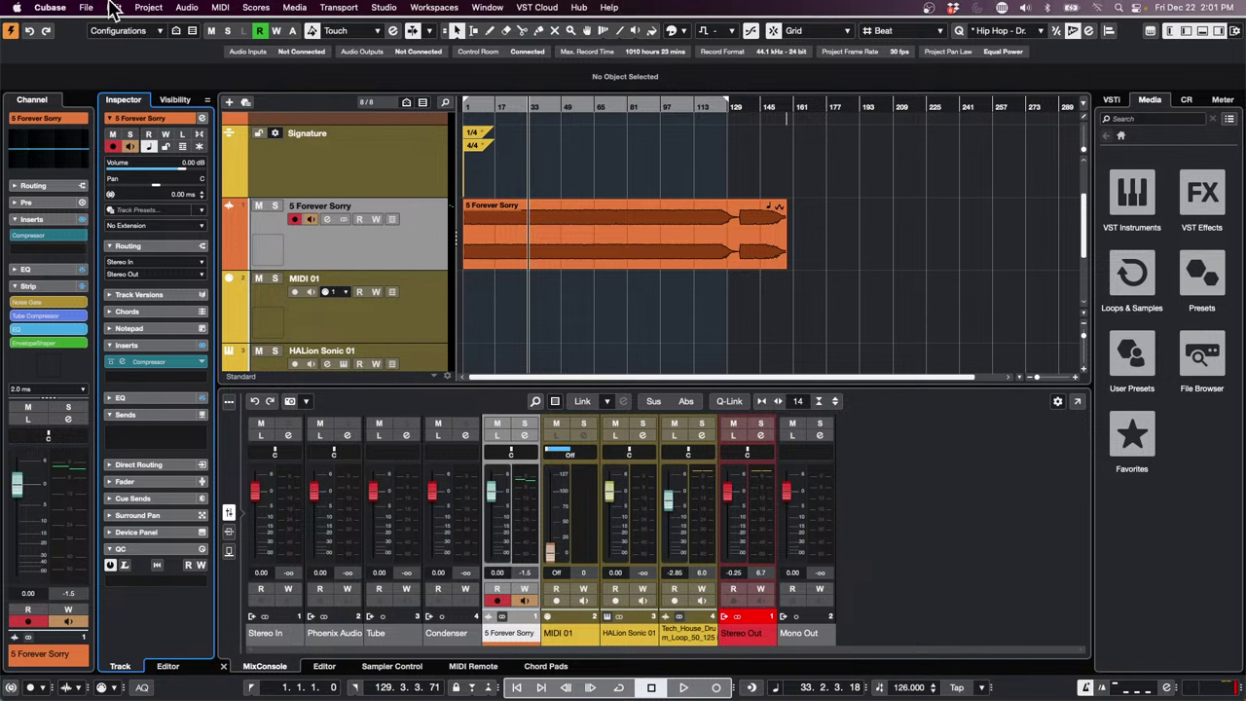
pyautogui.click(86, 7)
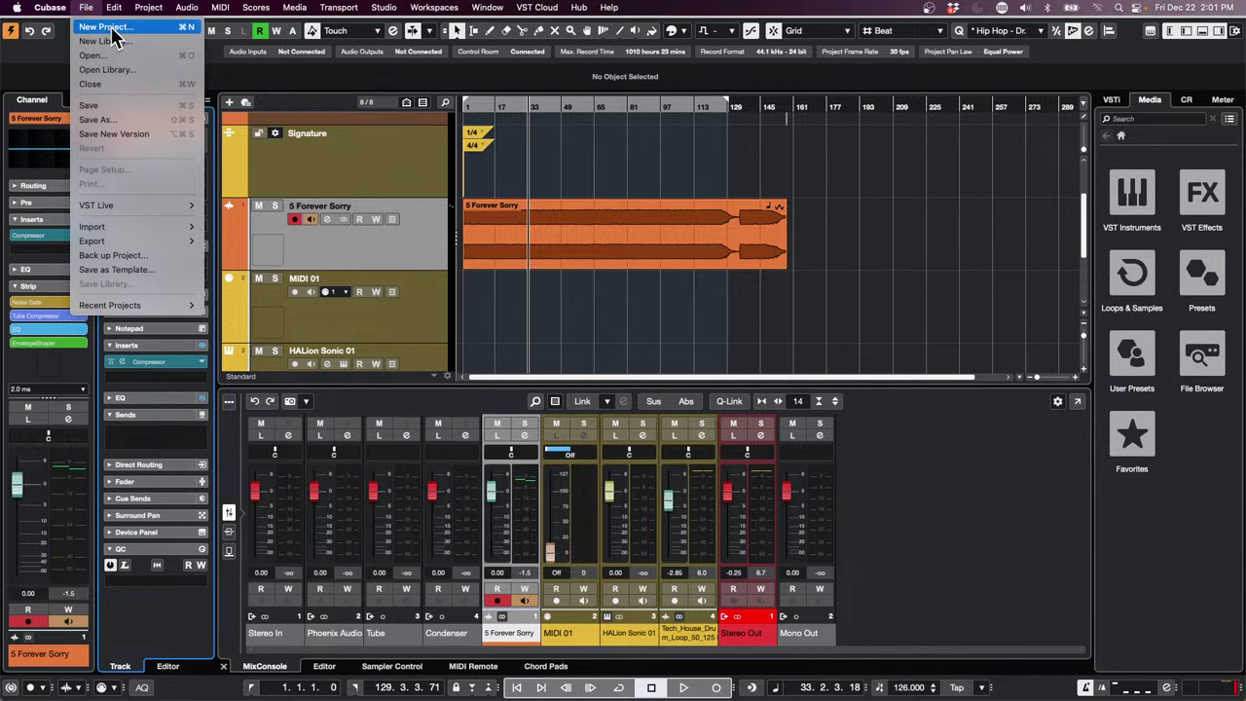
pyautogui.click(115, 29)
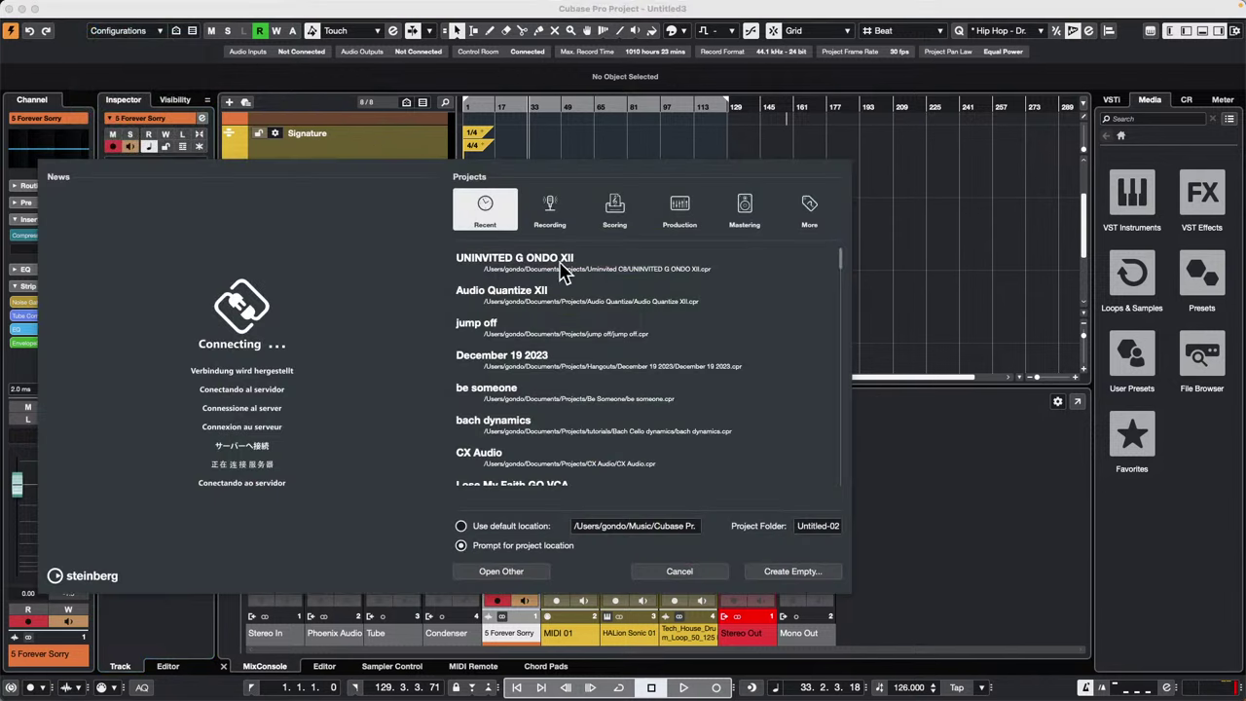
pyautogui.click(791, 572)
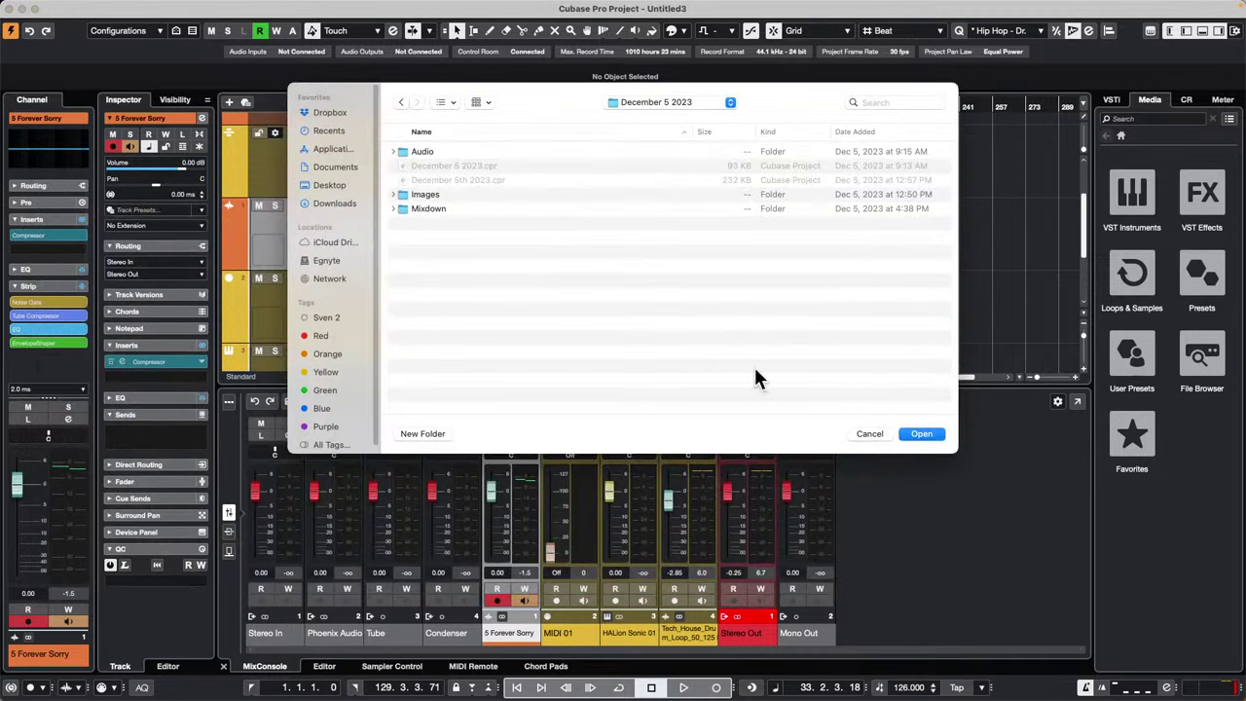
pyautogui.click(923, 435)
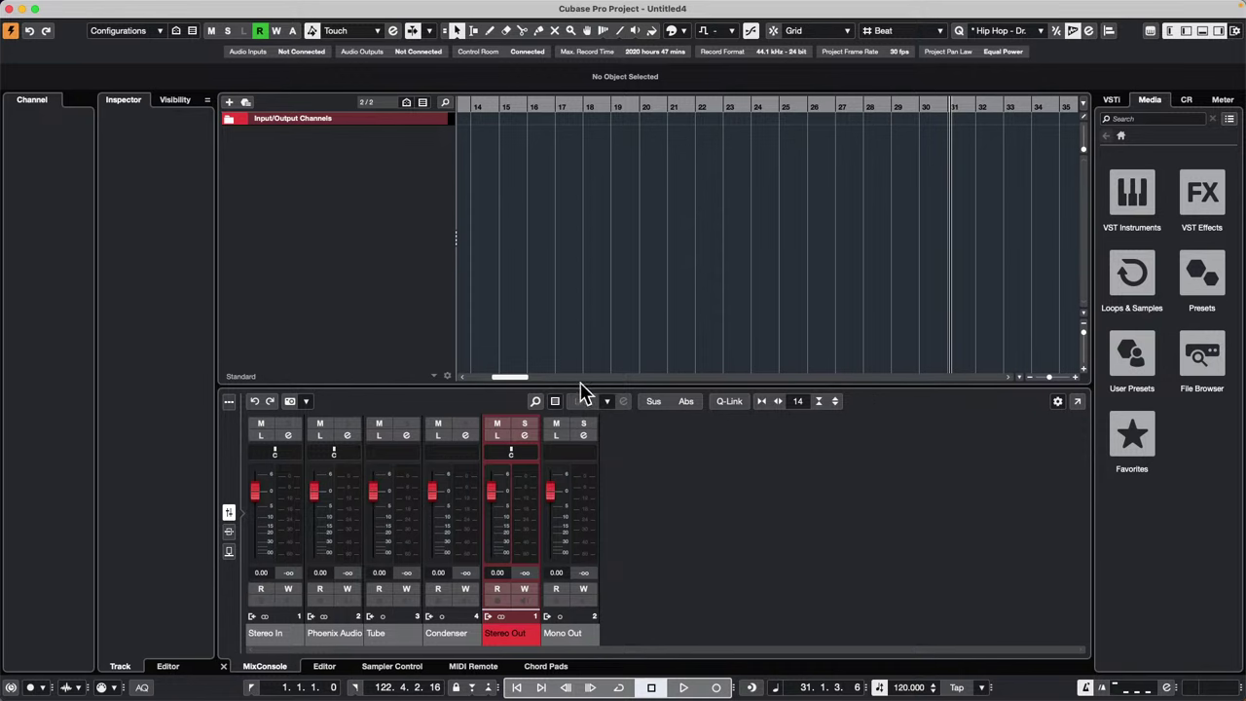
# Add one instrument track using HALion Sonic, with all MIDI inputs and the Stereo Out output.
pyautogui.rightClick(358, 148)
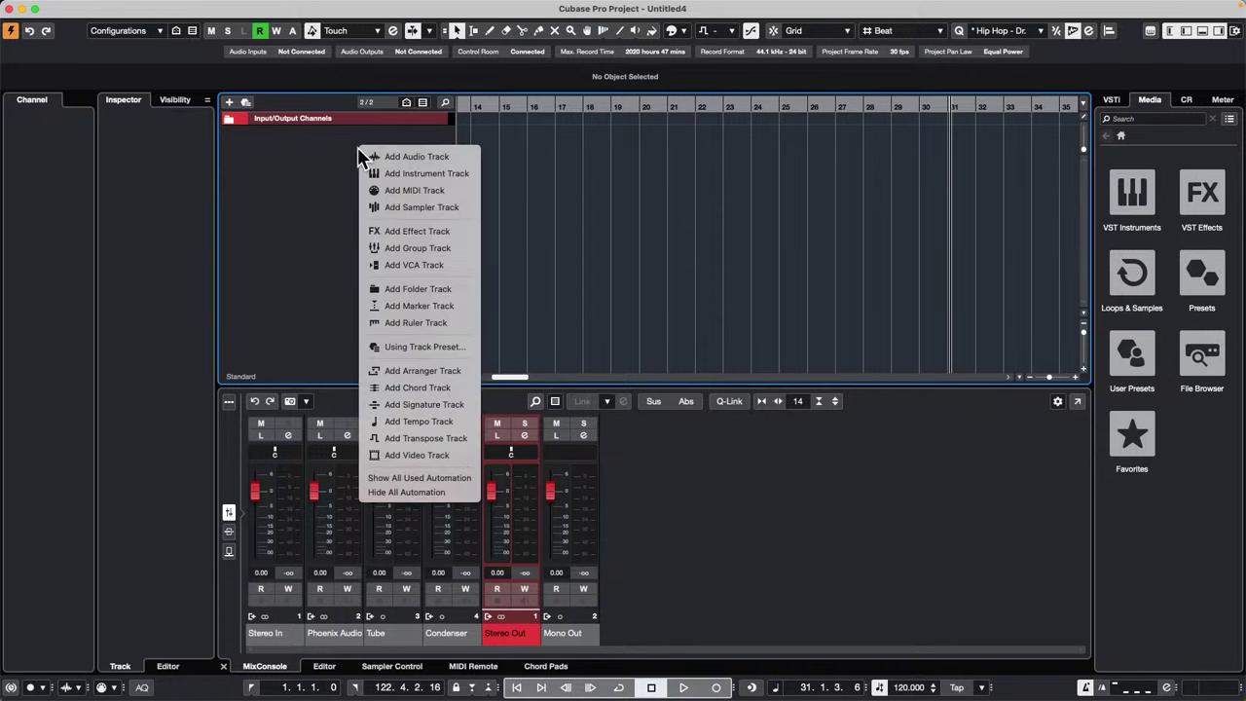
pyautogui.click(458, 175)
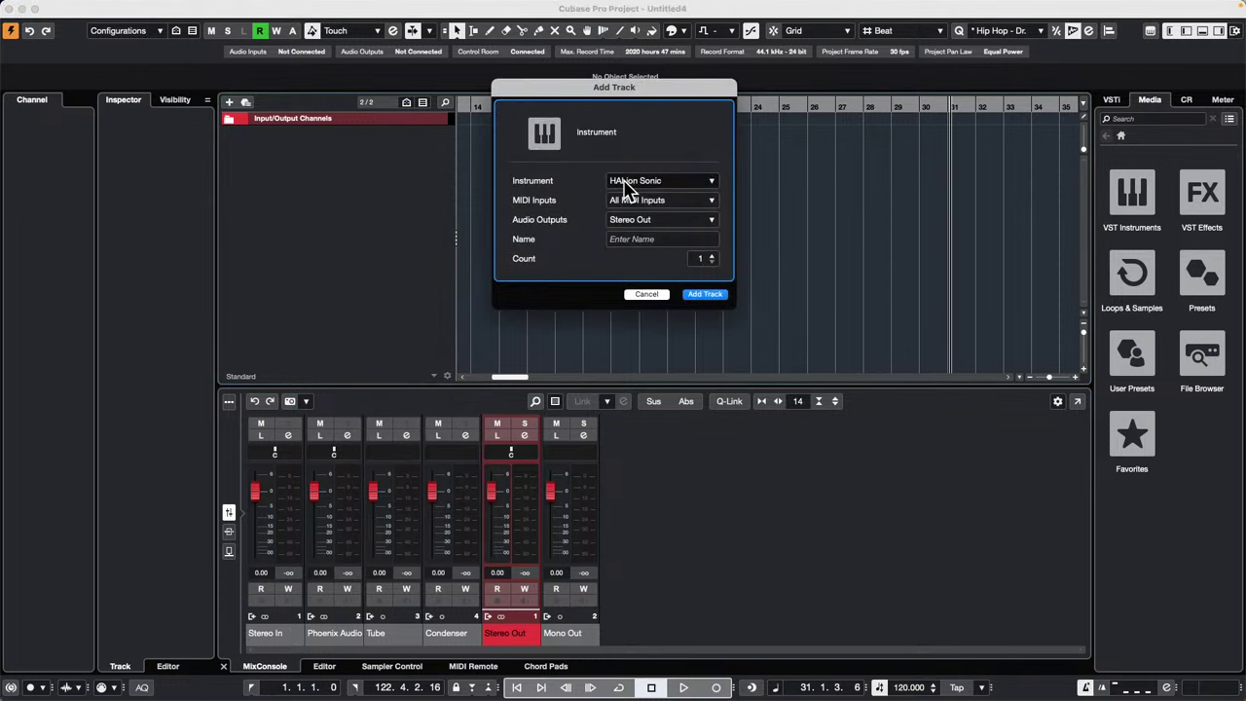
pyautogui.click(709, 294)
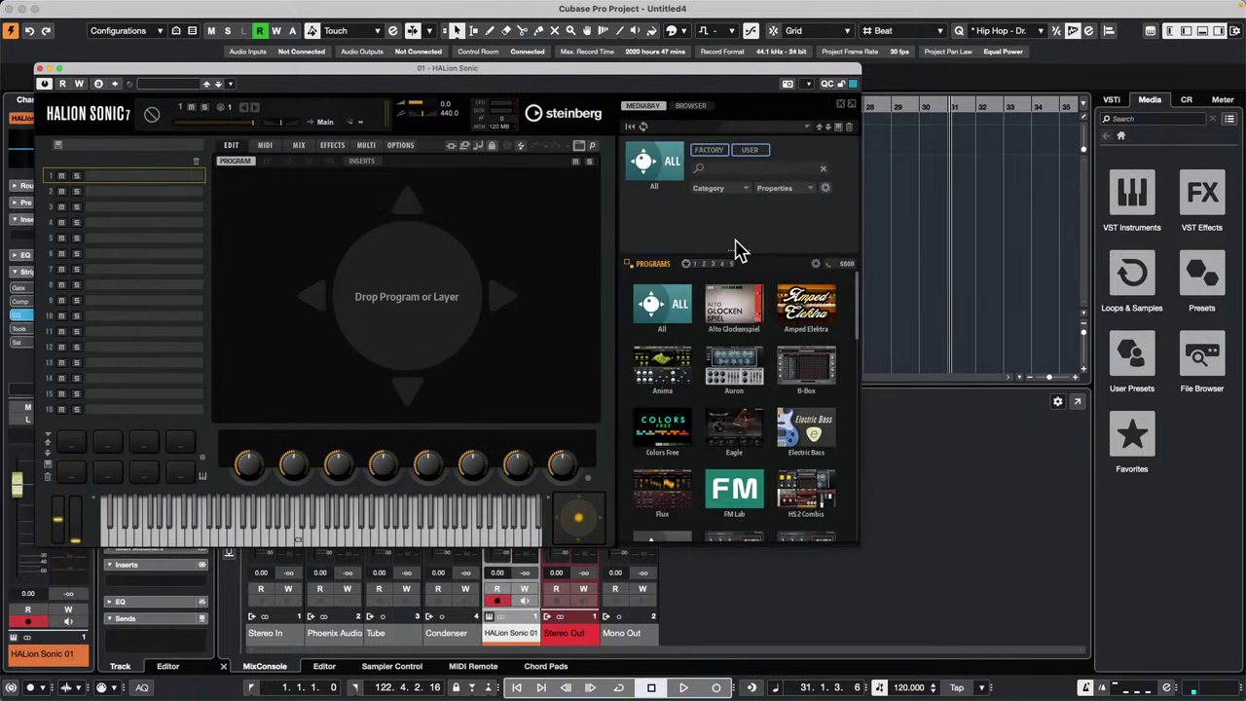
# Load the A Soulful Vibe program from the Taped Vibes instrument into HALion Sonic's first slot.
pyautogui.scroll(-3, 804, 409)
pyautogui.scroll(-10, 800, 409)
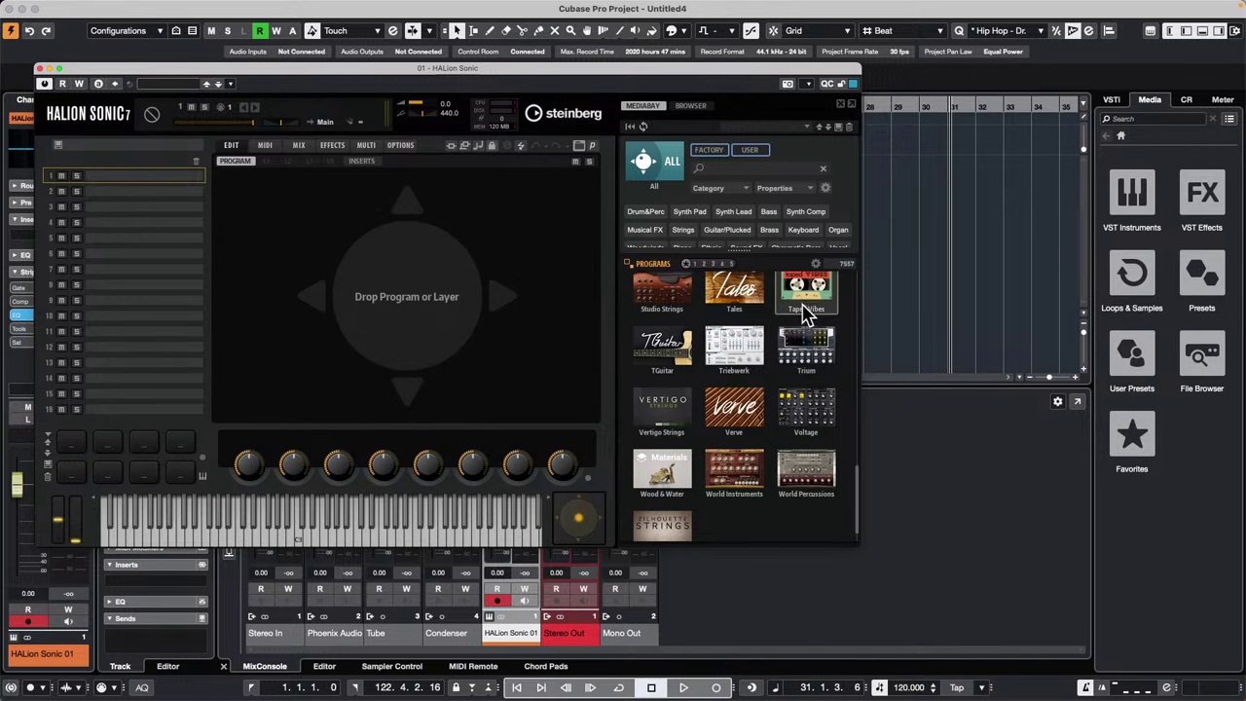
pyautogui.click(806, 294)
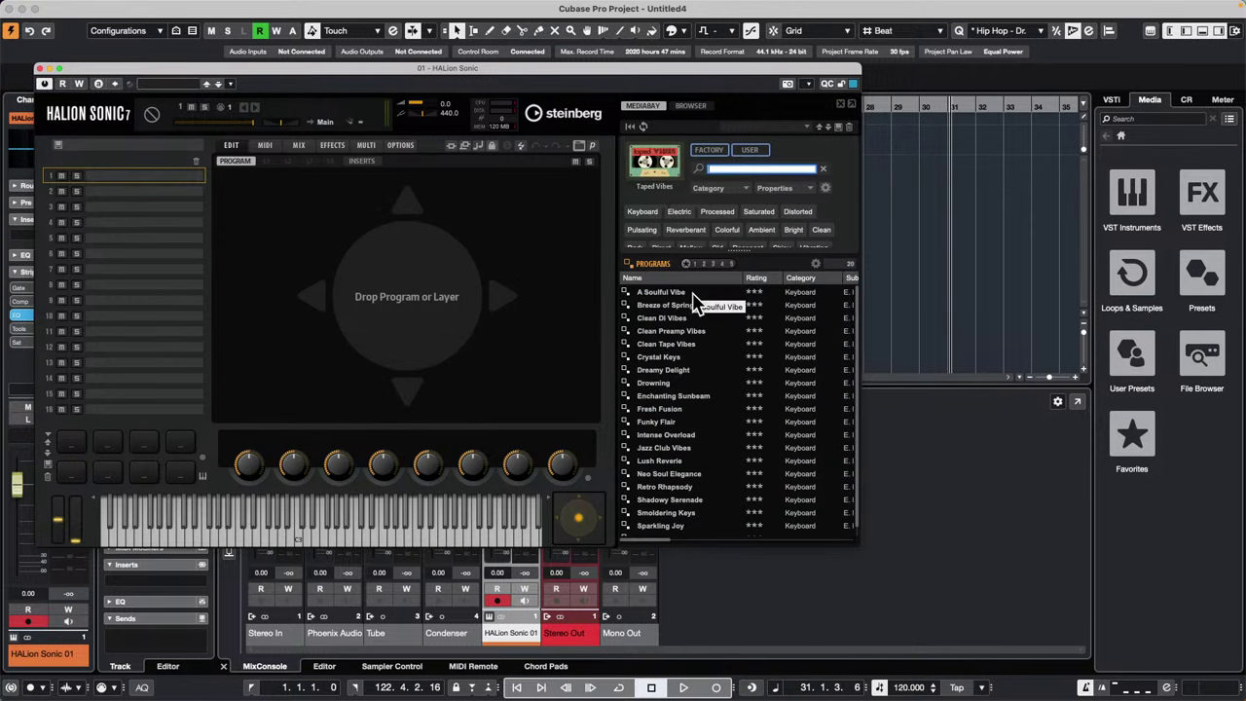
pyautogui.doubleClick(684, 292)
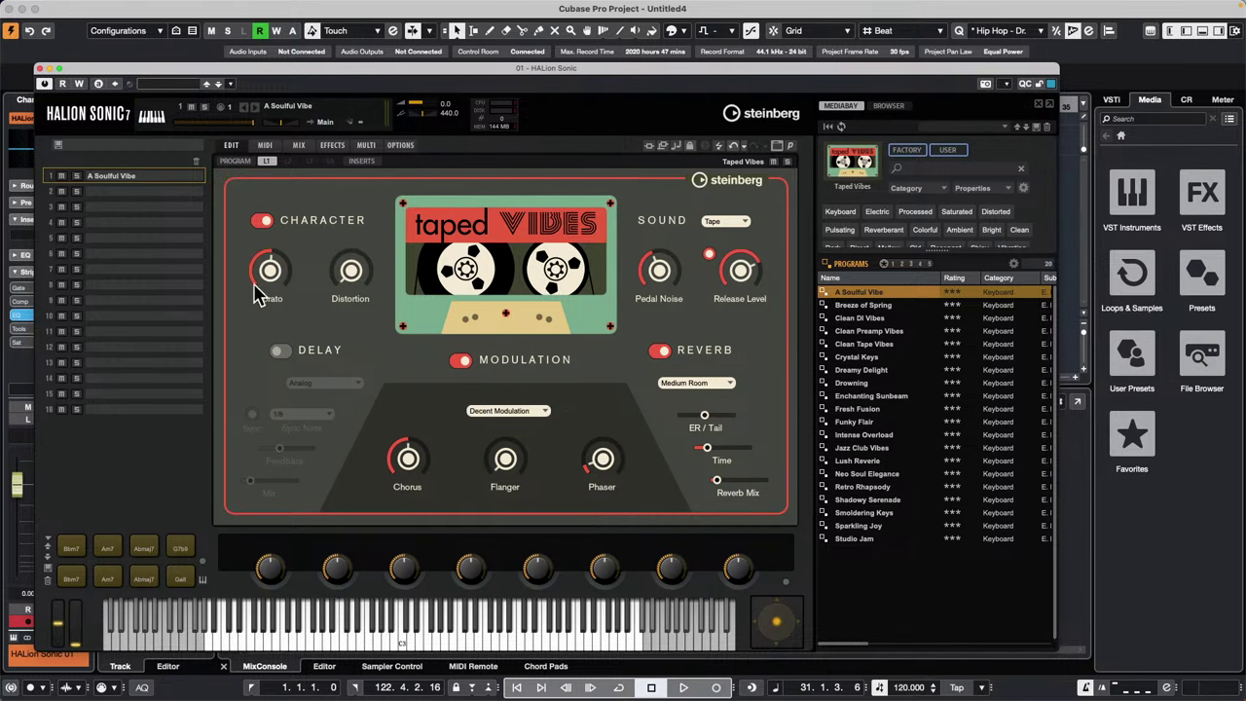
# Raise the Control Room's main level to about -4.57, moving the HALion Sonic window to keep the controls accessible.
pyautogui.moveTo(333, 60); pyautogui.dragTo(541, 42)
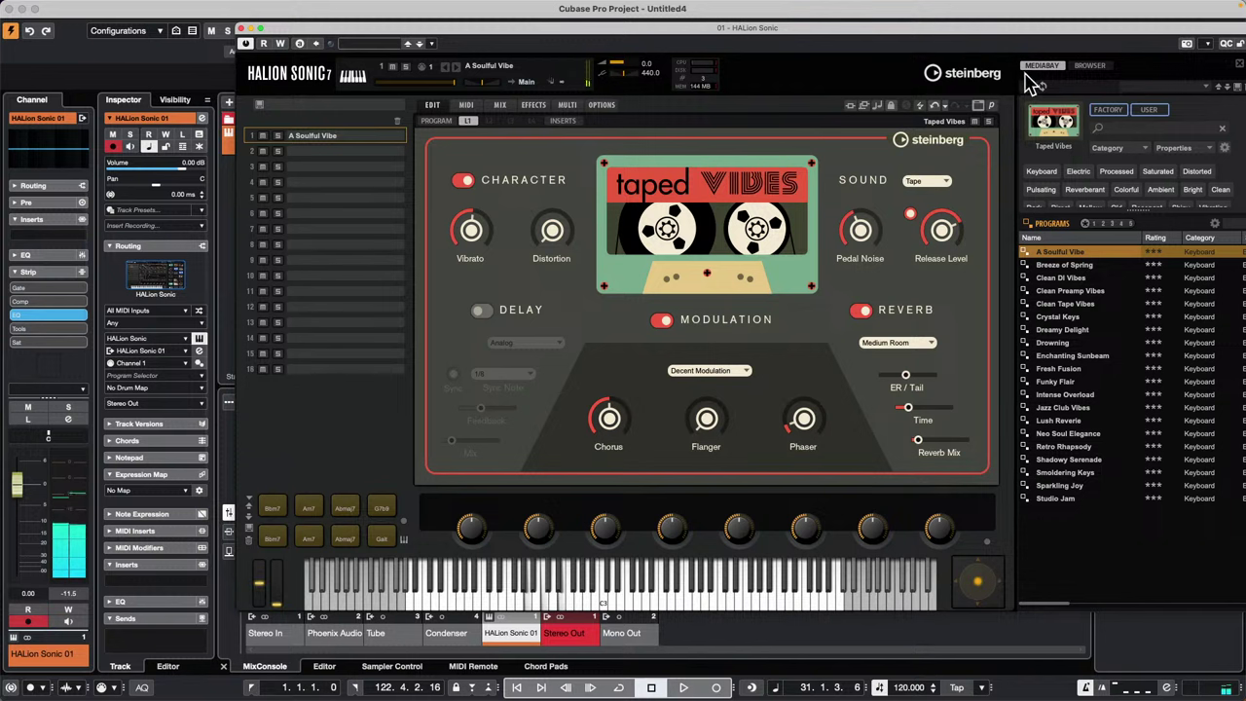
pyautogui.moveTo(1052, 37); pyautogui.dragTo(888, 39)
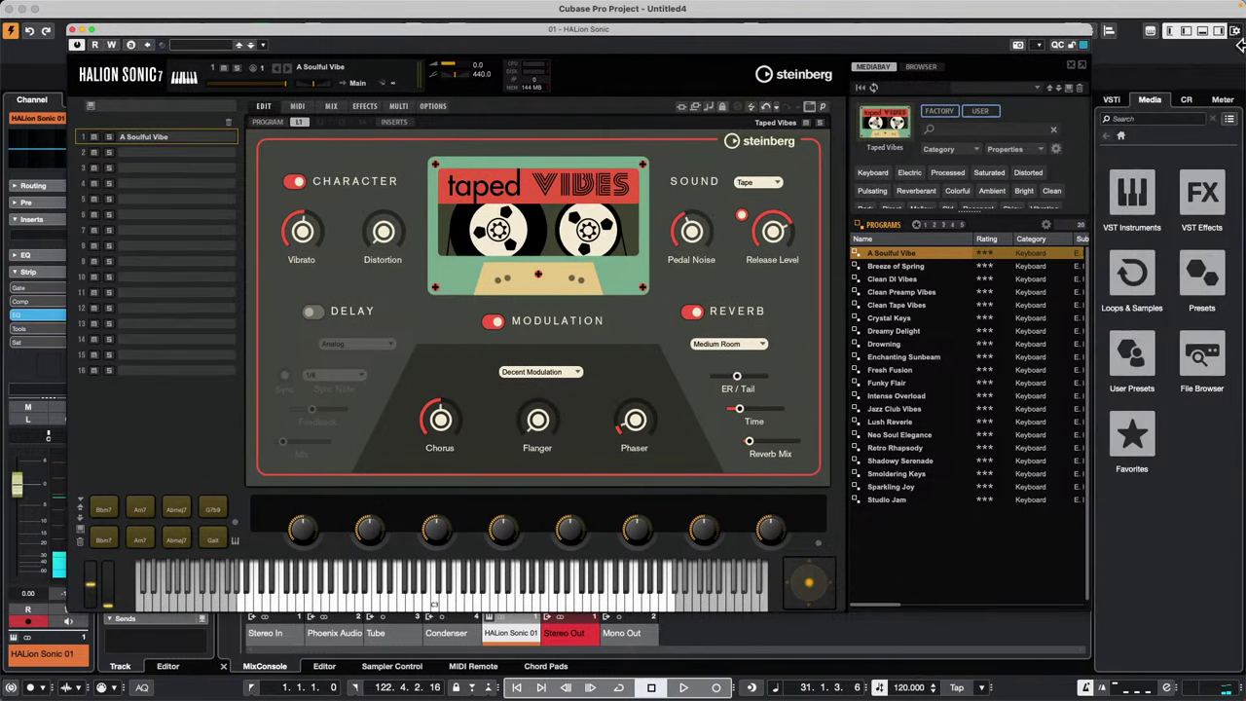
pyautogui.click(1187, 99)
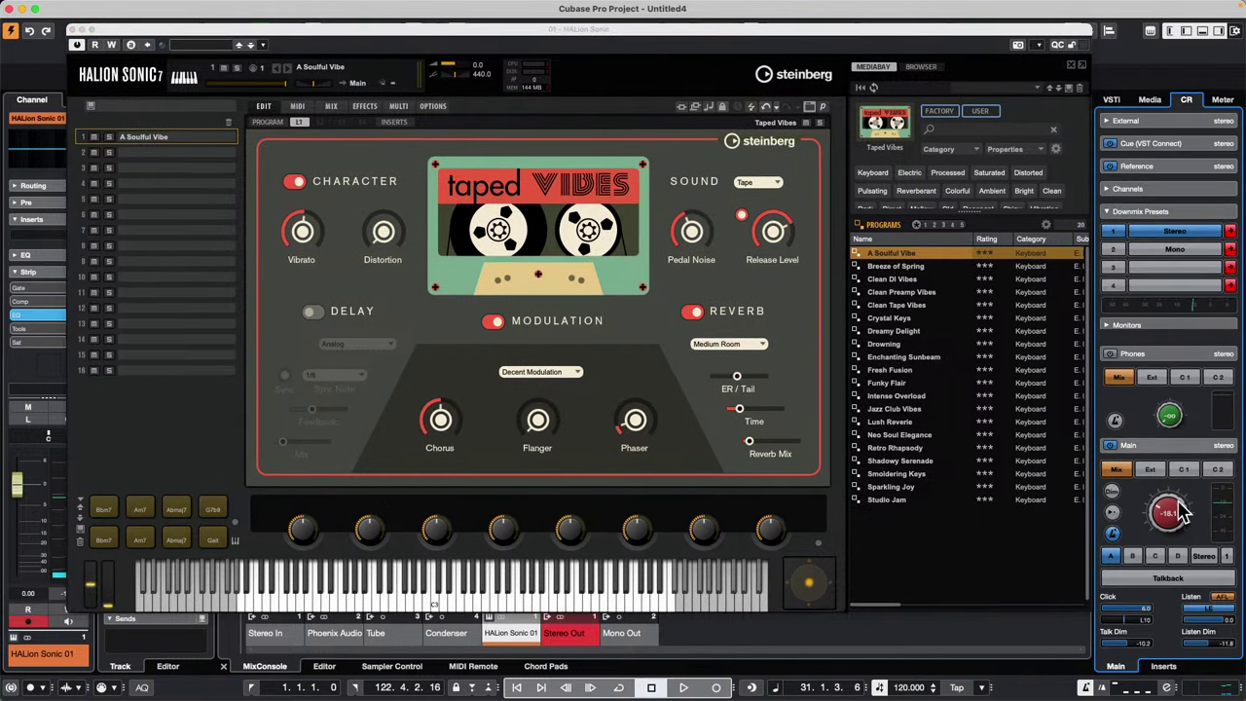
pyautogui.moveTo(1180, 506); pyautogui.dragTo(1178, 462)
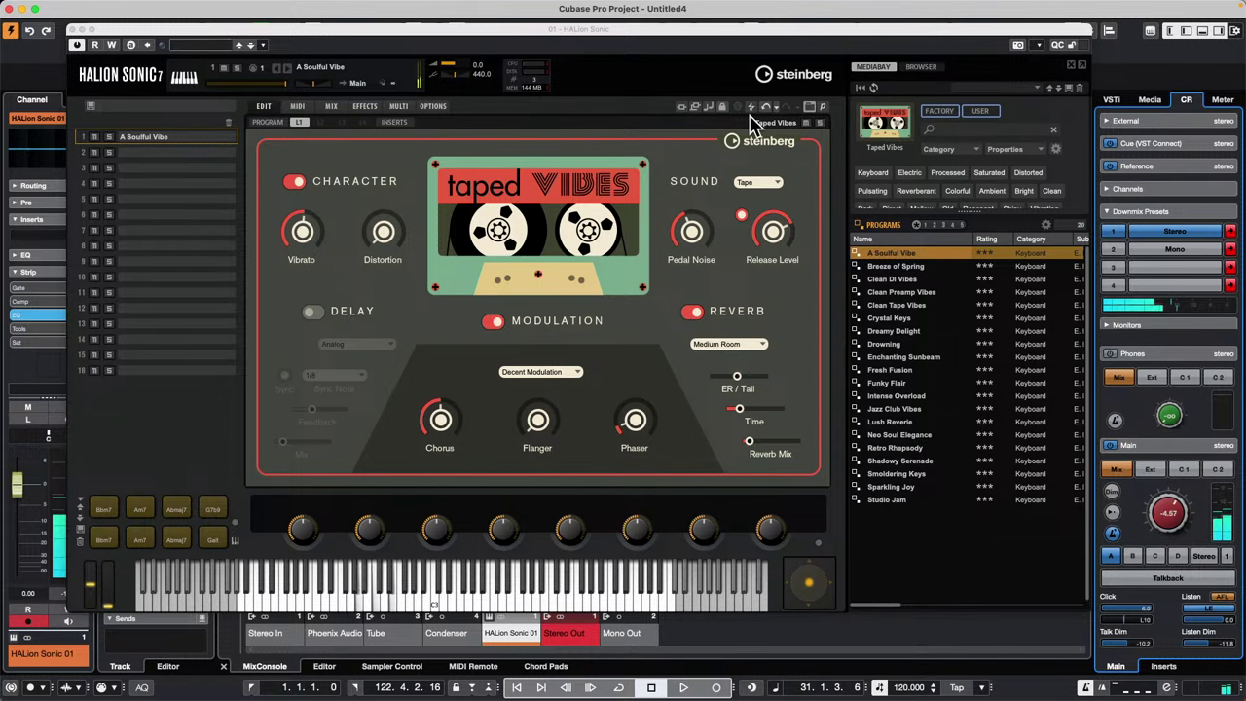
pyautogui.moveTo(513, 36); pyautogui.dragTo(829, 41)
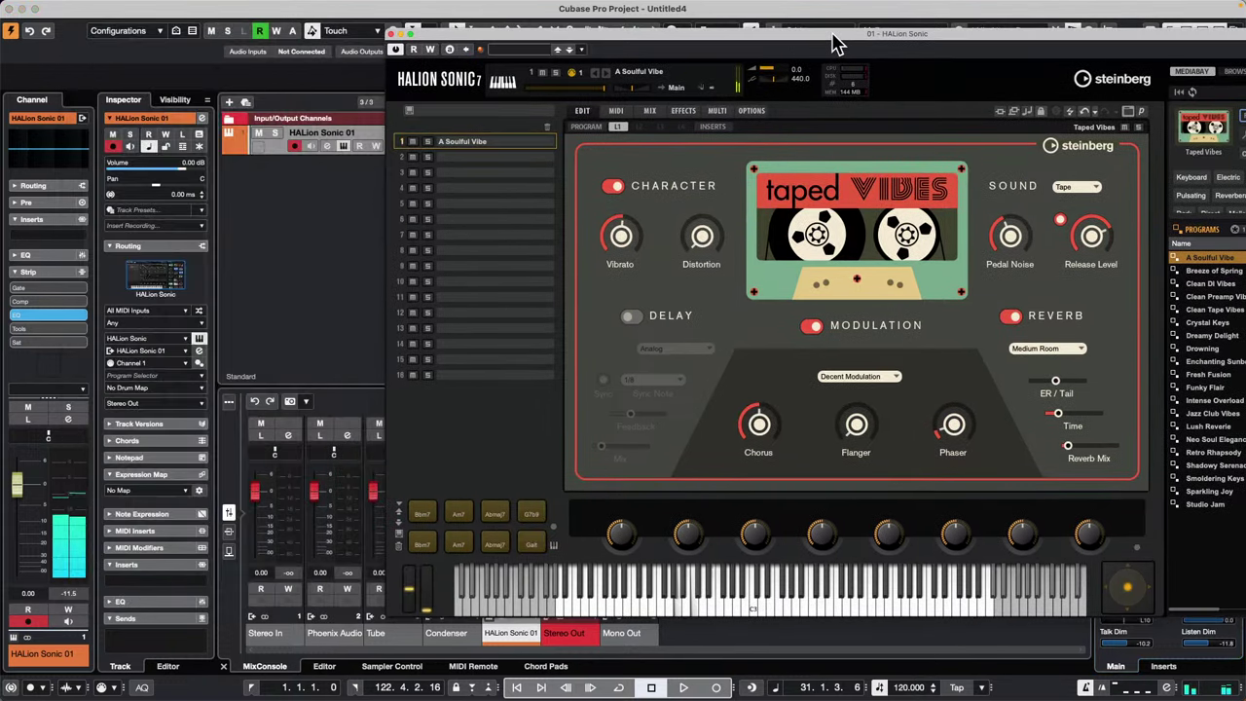
# Load the Brass Ensemble program from the RAST-A instrument into HALion Sonic's second slot.
pyautogui.click(502, 157)
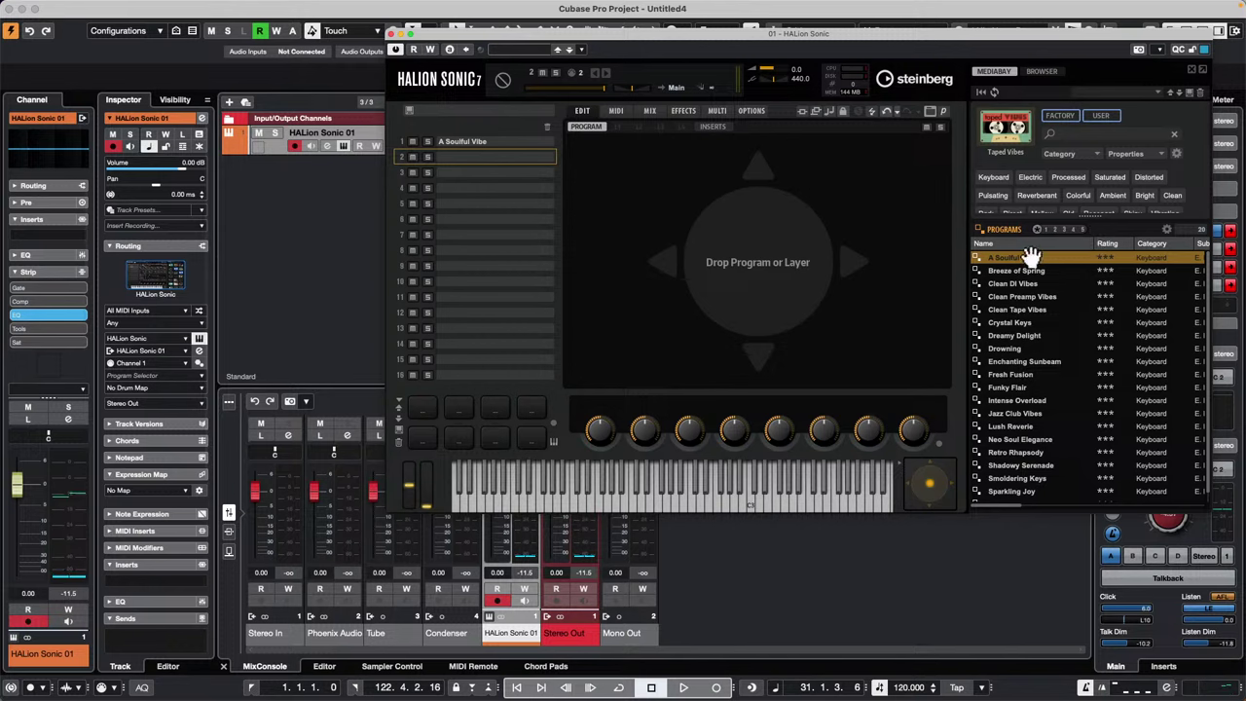
pyautogui.click(1011, 135)
pyautogui.scroll(-8, 1080, 292)
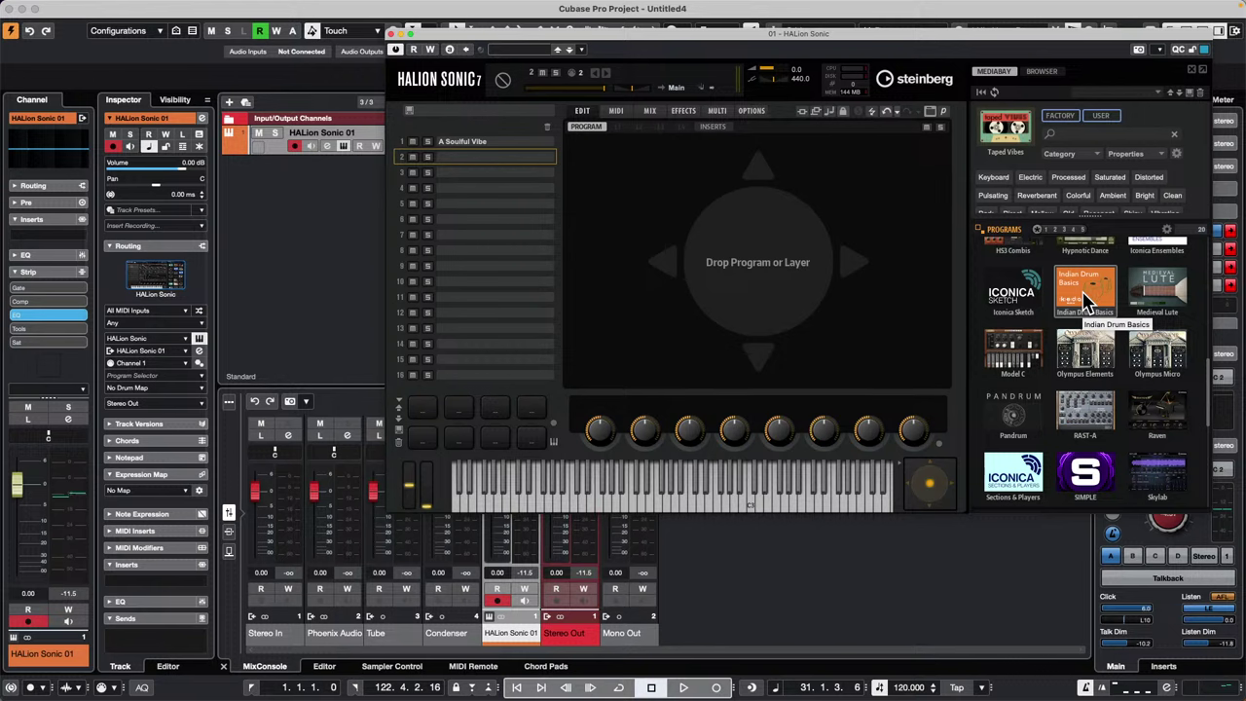
pyautogui.click(1096, 405)
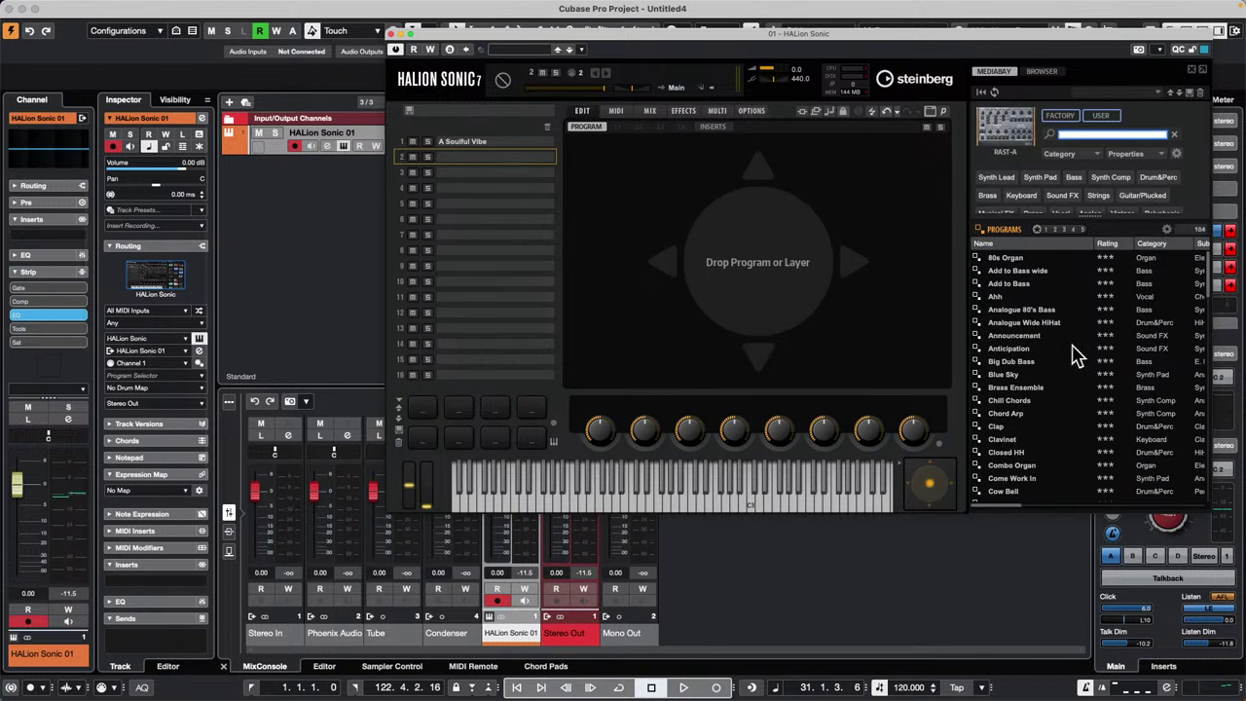
pyautogui.doubleClick(1040, 389)
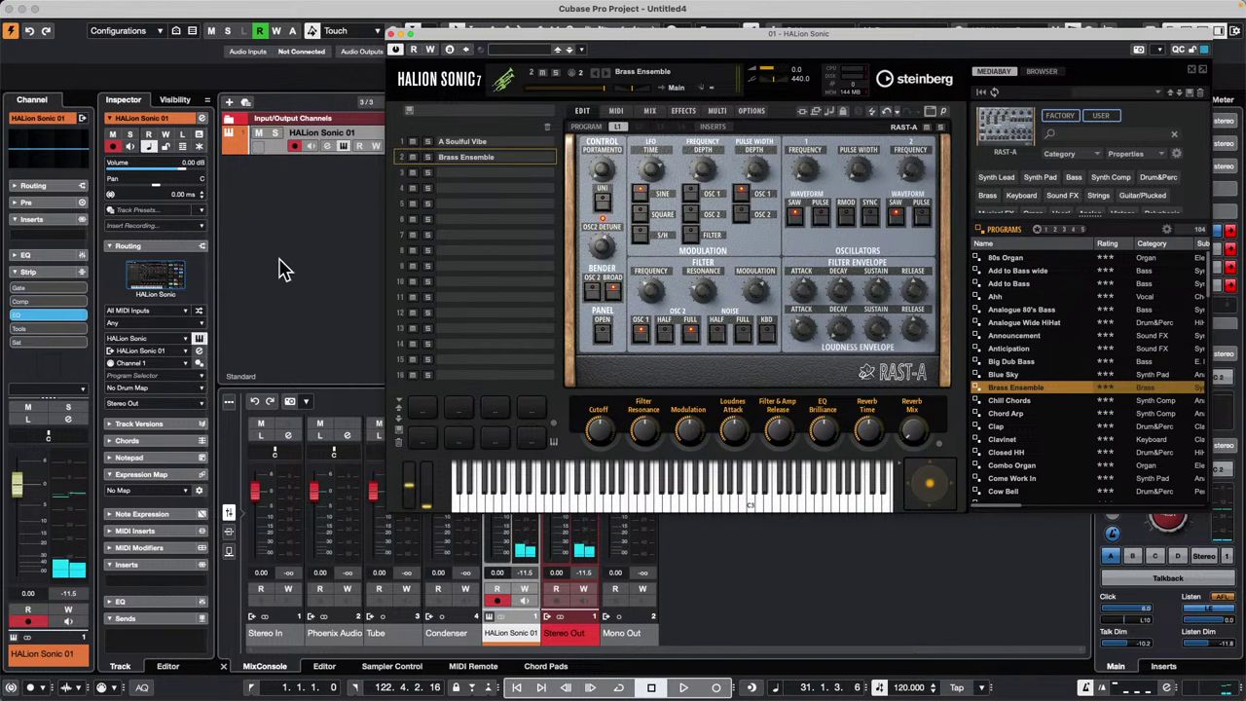
# Switch the track's MIDI channel to Channel 2 and back to Channel 1 to compare the two loaded programs.
pyautogui.click(180, 362)
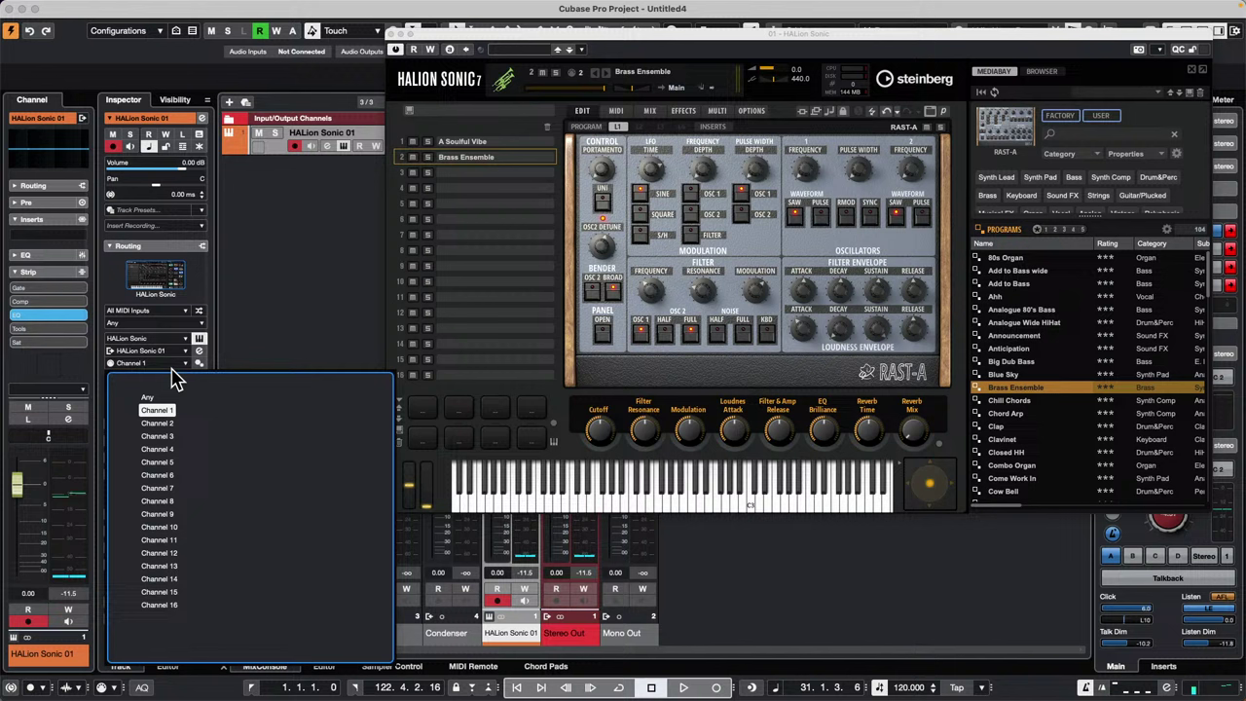
pyautogui.click(168, 434)
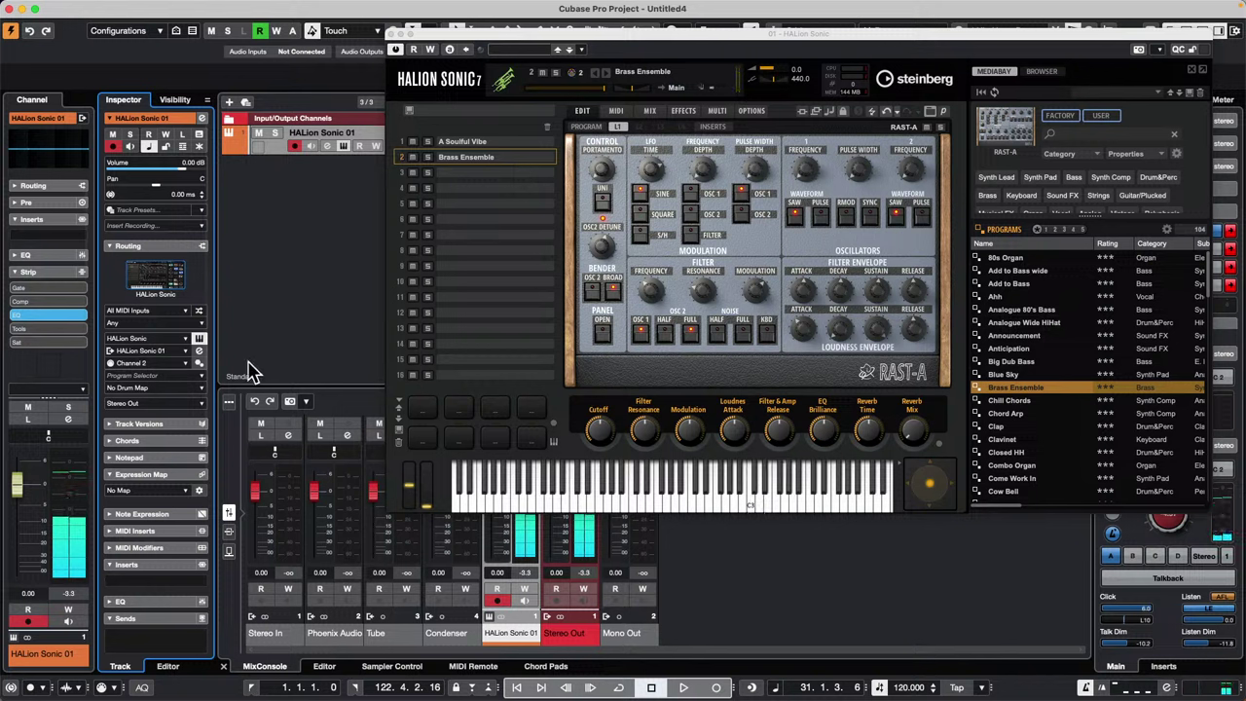
pyautogui.click(185, 362)
pyautogui.click(158, 411)
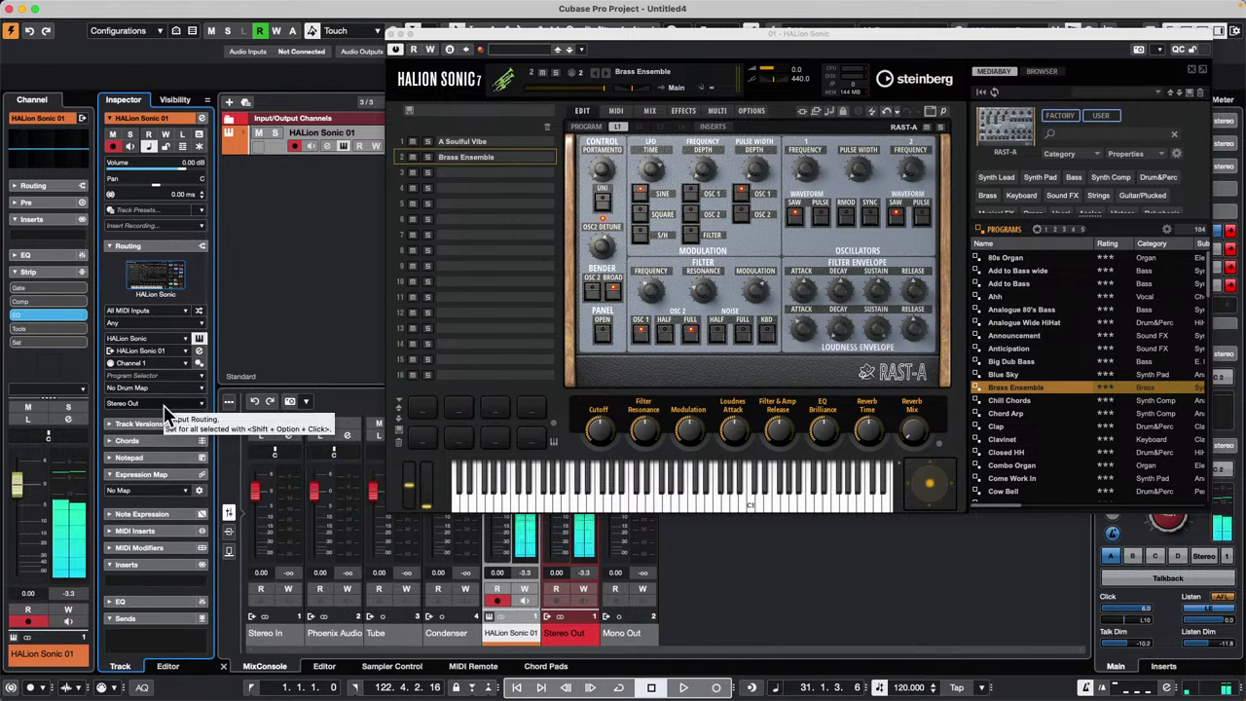
# Review HALion Sonic's MIDI settings for both programs, and set the track's MIDI channel to Channel 2.
pyautogui.click(616, 111)
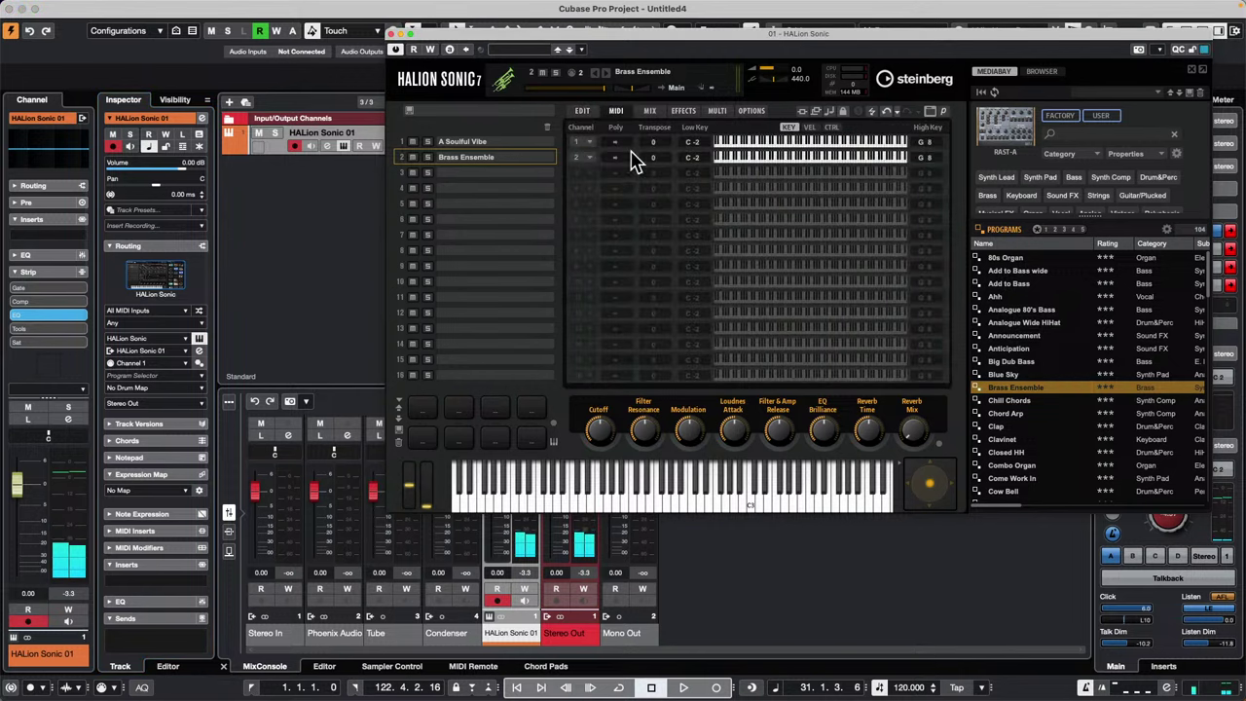
pyautogui.click(494, 145)
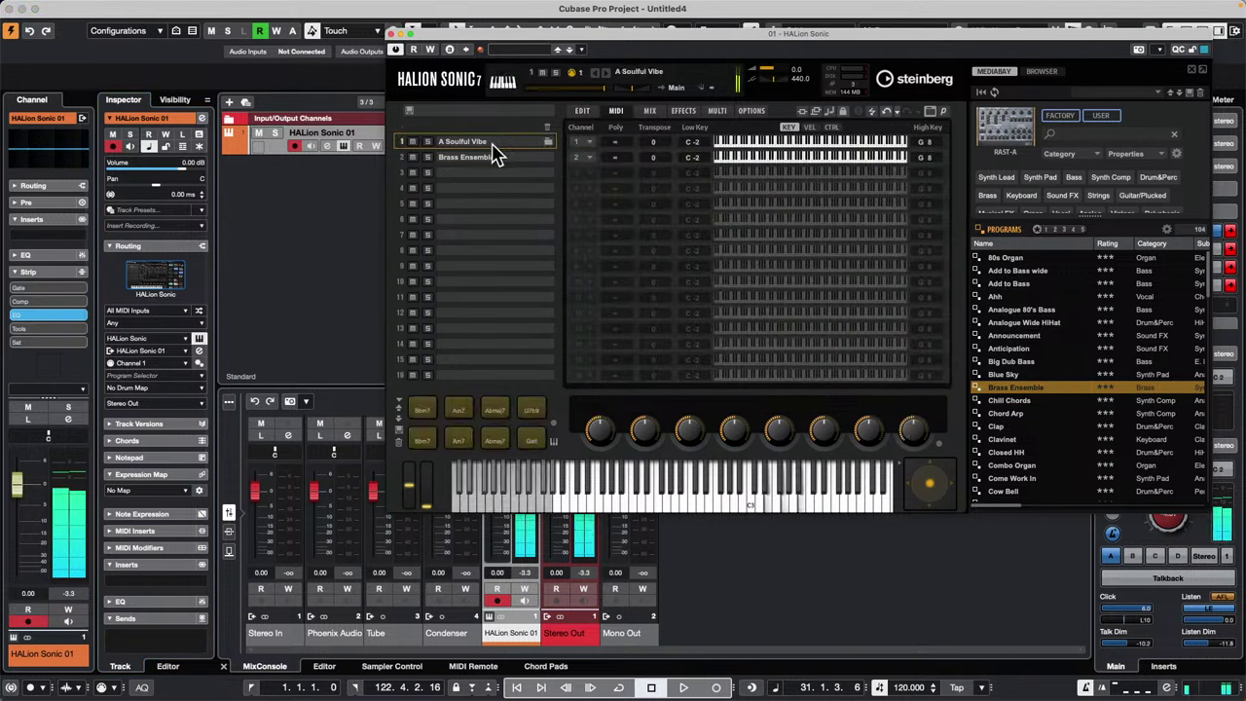
pyautogui.click(487, 160)
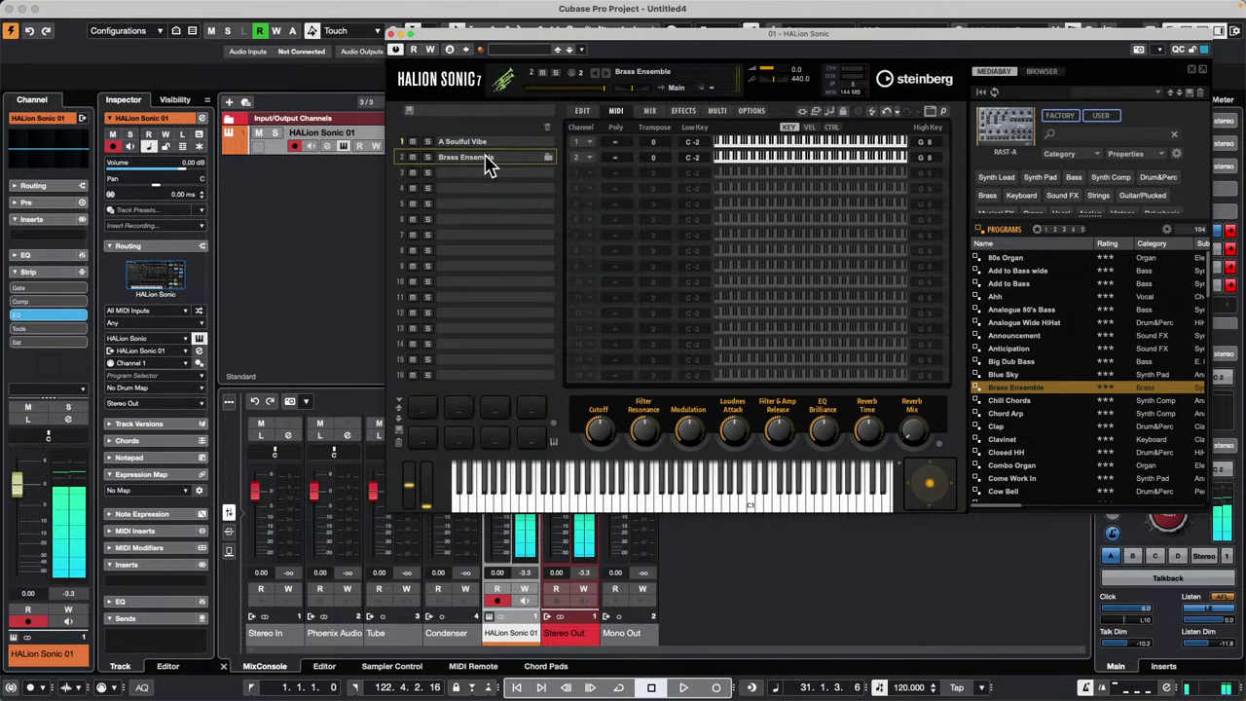
pyautogui.moveTo(517, 33); pyautogui.dragTo(631, 33)
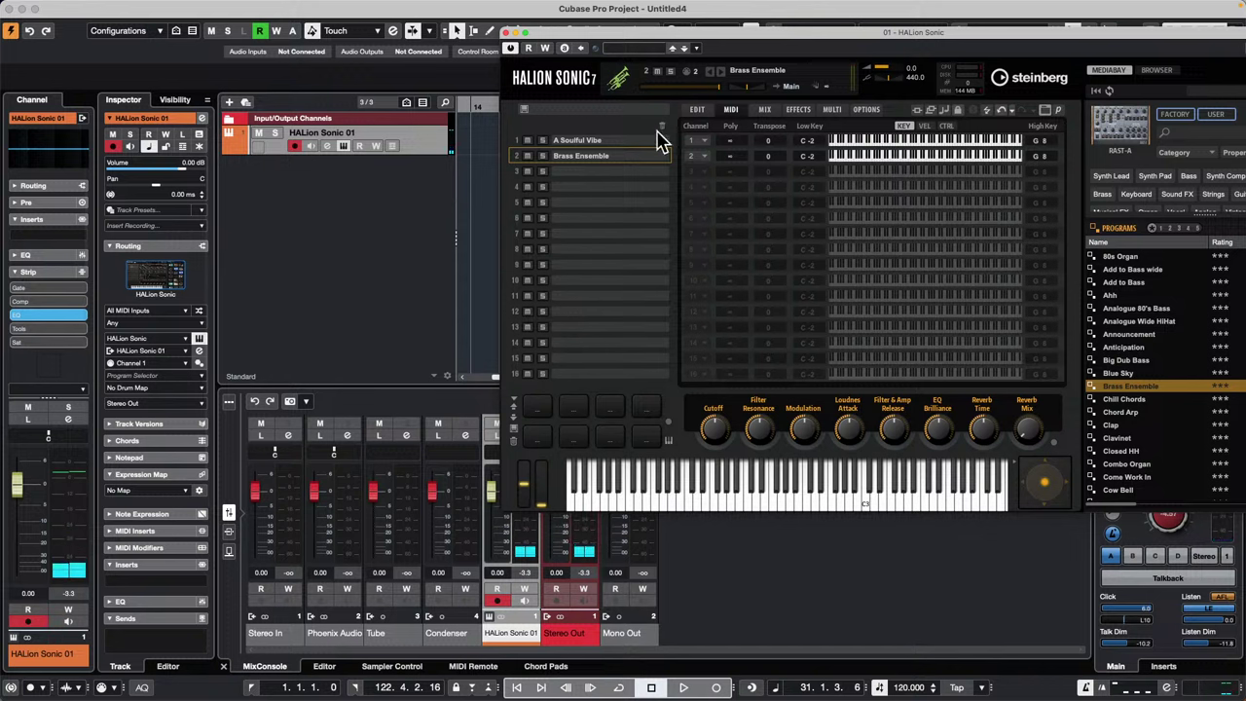
pyautogui.click(192, 368)
pyautogui.click(163, 424)
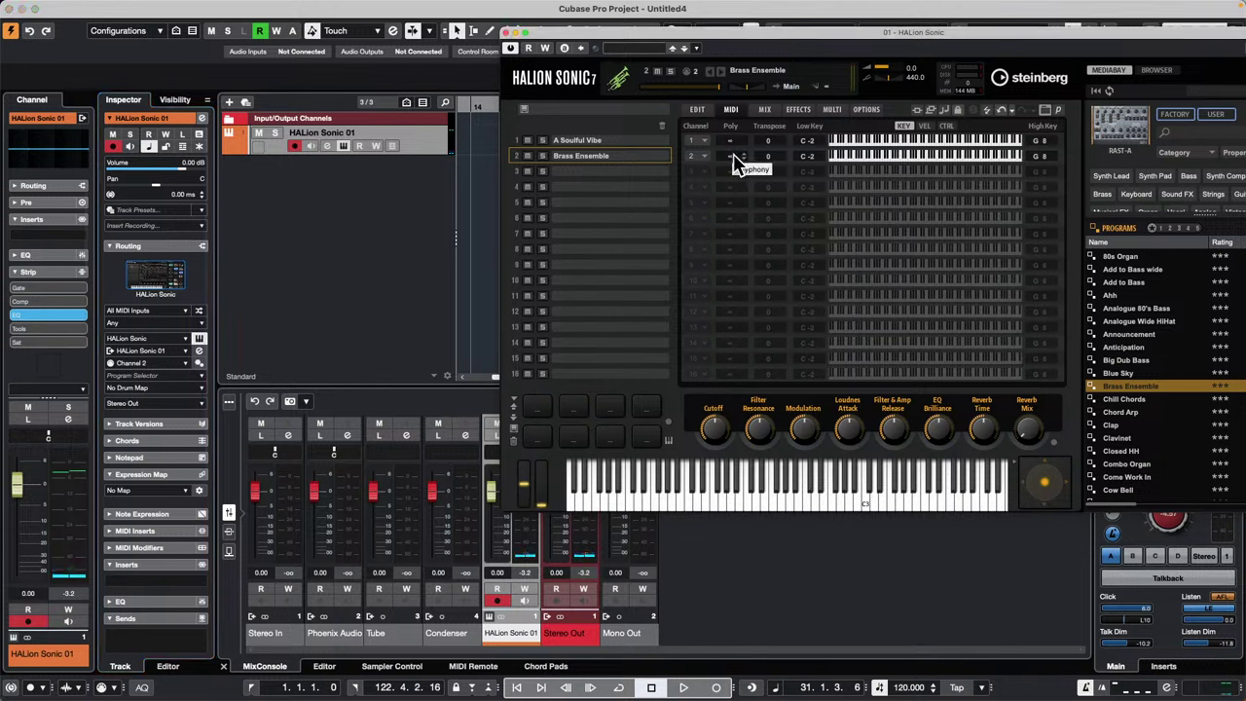
# Layer both programs by setting Brass Ensemble and the track to MIDI channel 1, and show the programs' mix settings.
pyautogui.click(703, 156)
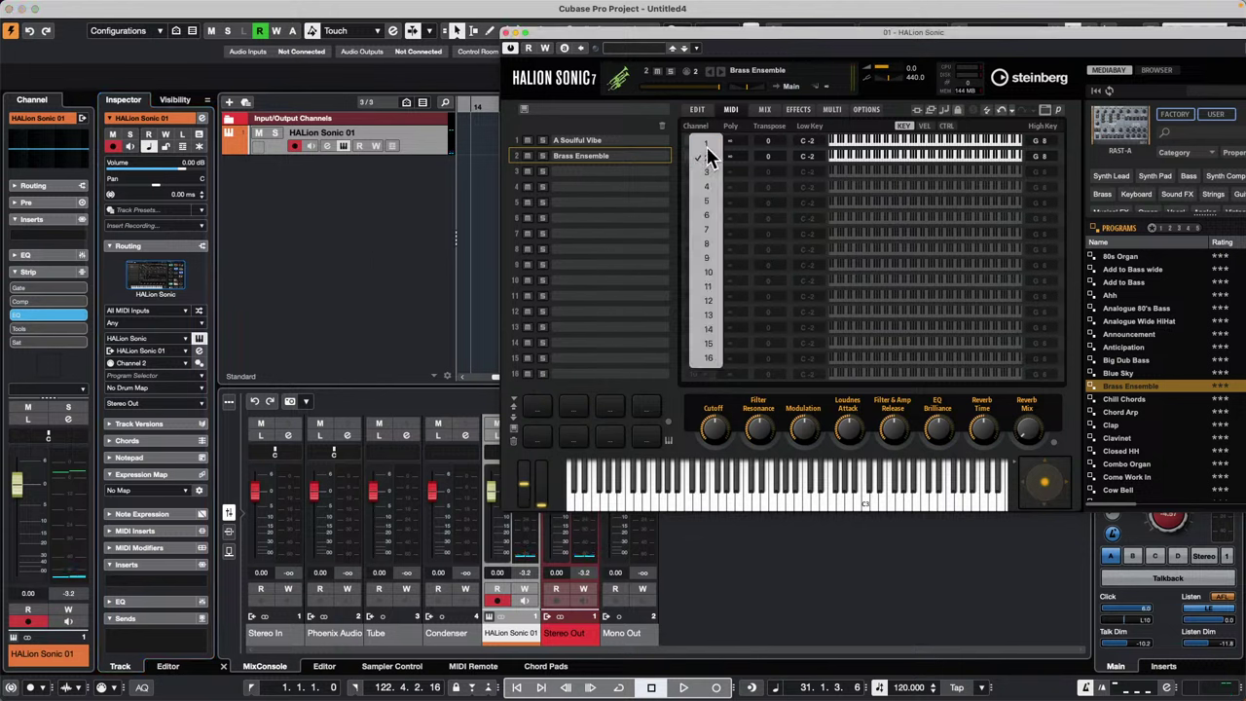
pyautogui.click(707, 146)
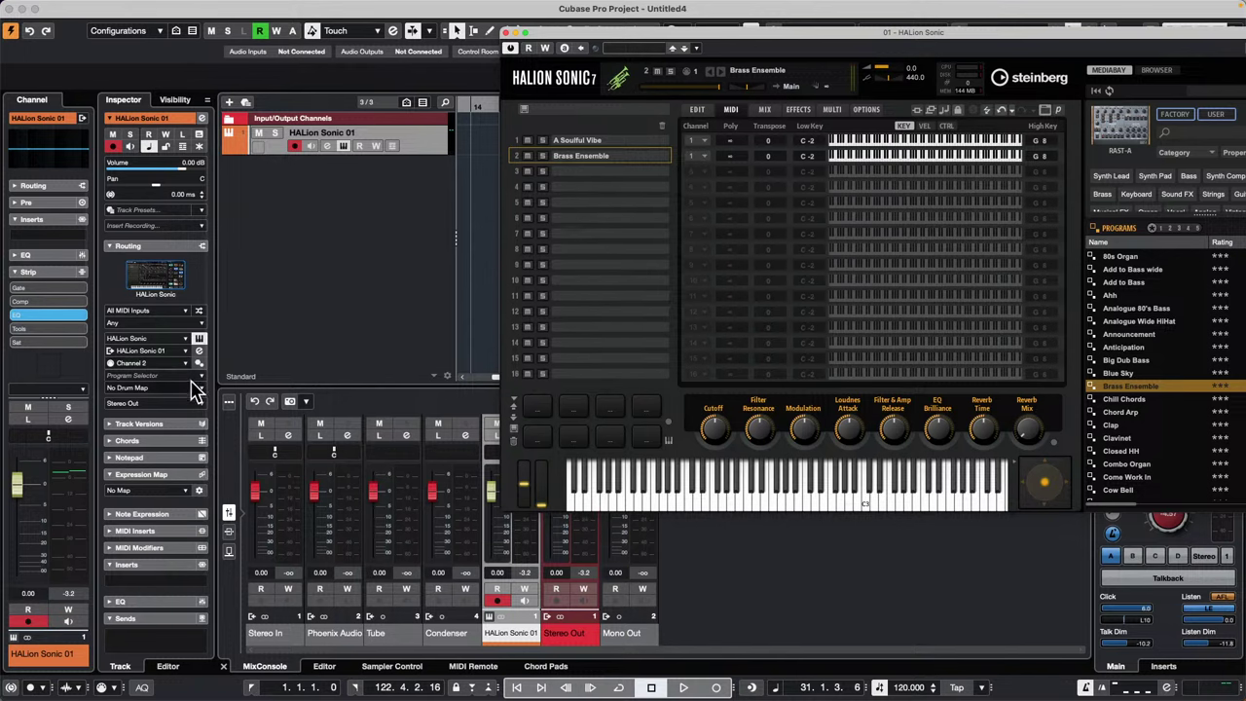
pyautogui.click(165, 362)
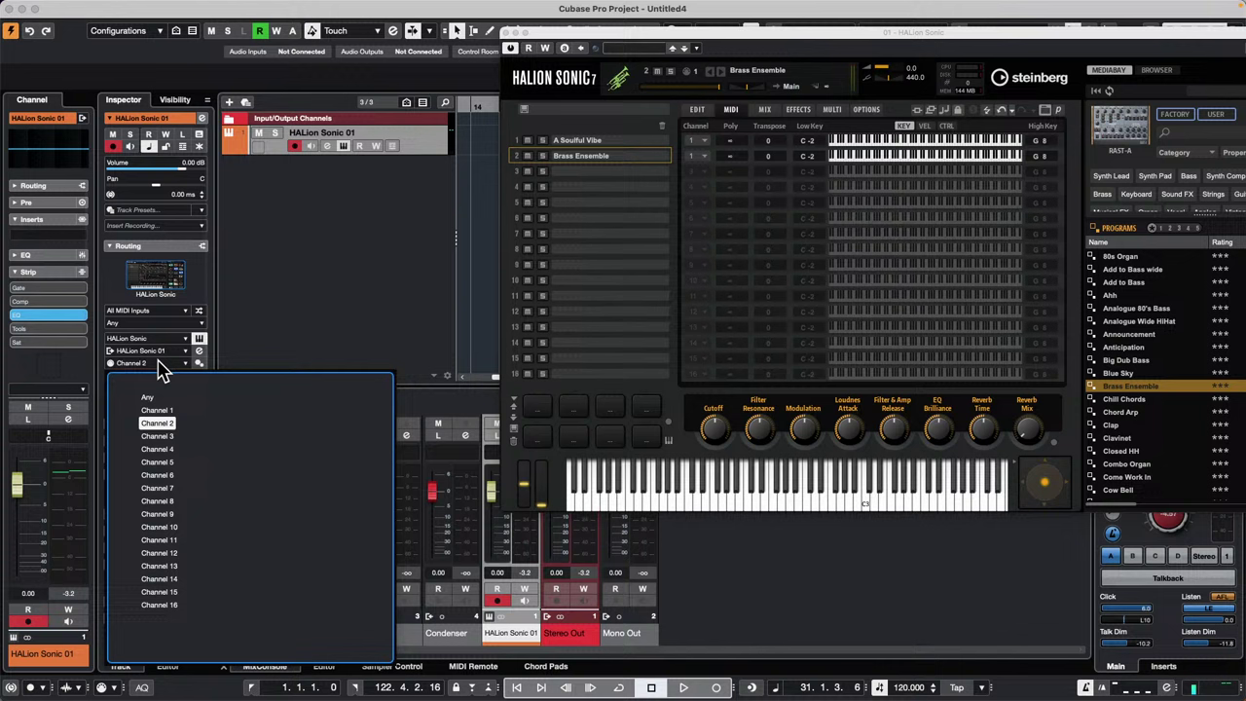
pyautogui.click(161, 421)
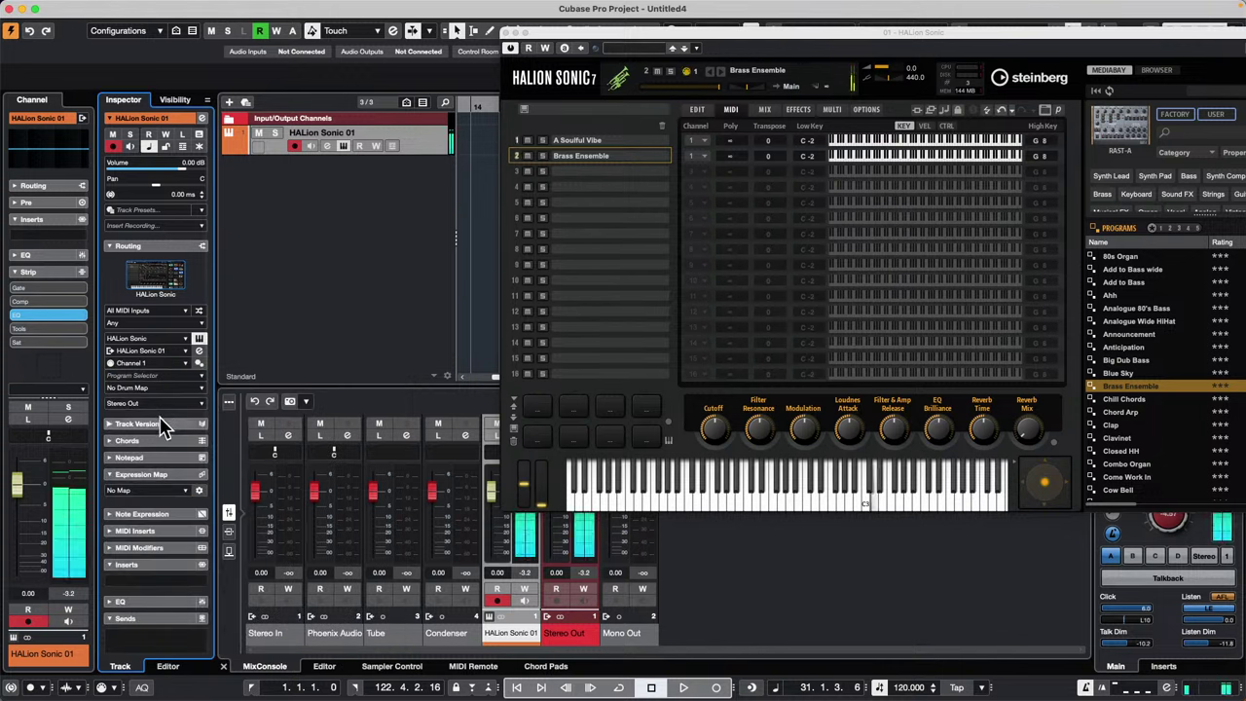
pyautogui.click(765, 109)
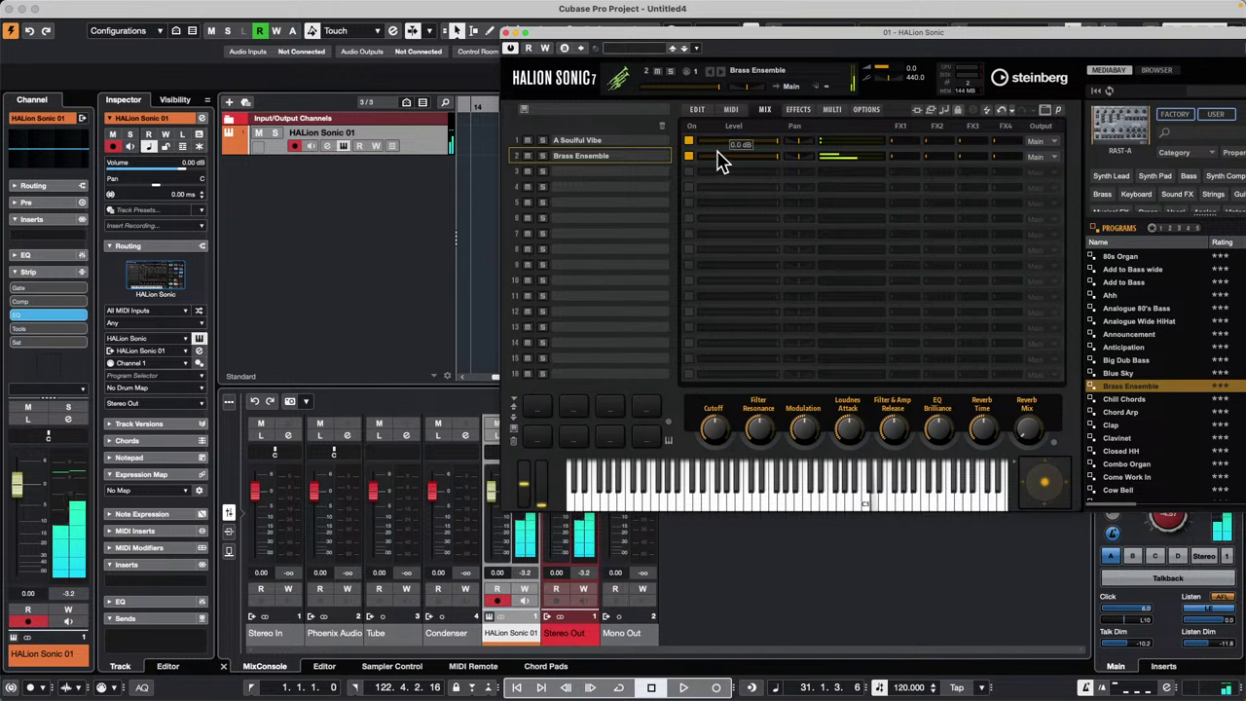
# Lower Brass Ensemble's level to about -15.6 dB and assign it to MIDI channel 2 in HALion Sonic.
pyautogui.moveTo(776, 156); pyautogui.dragTo(730, 156)
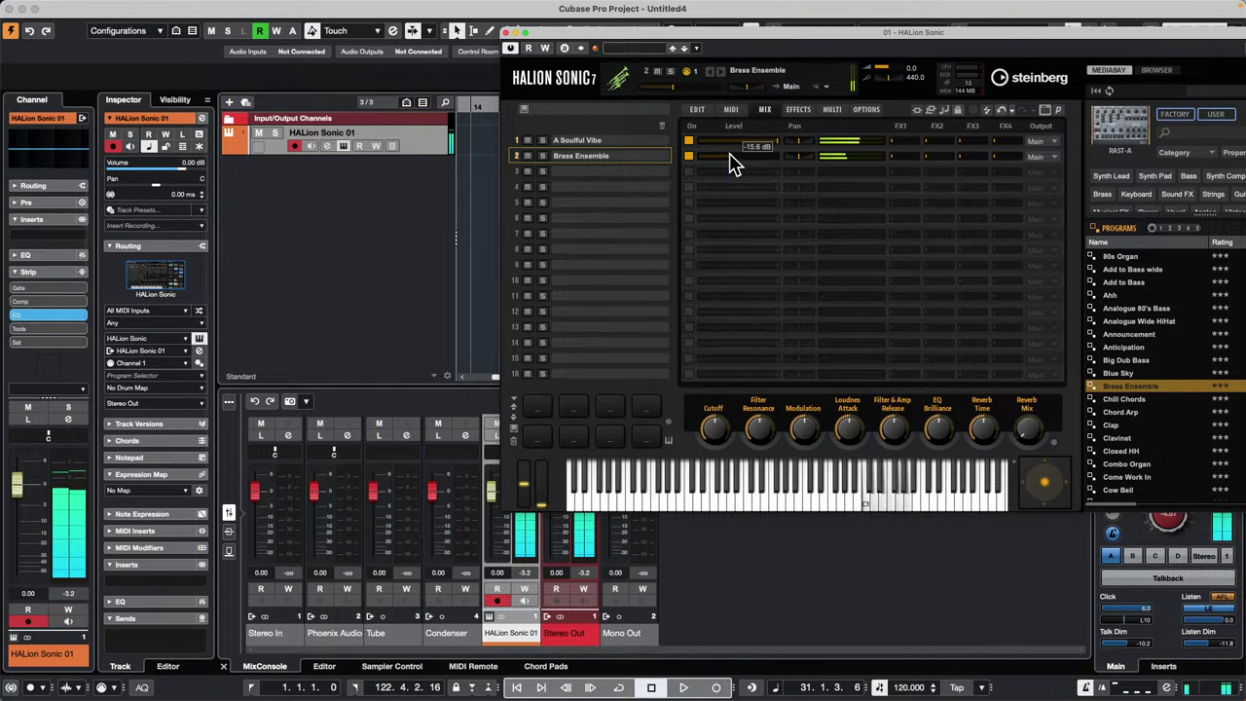
pyautogui.click(733, 111)
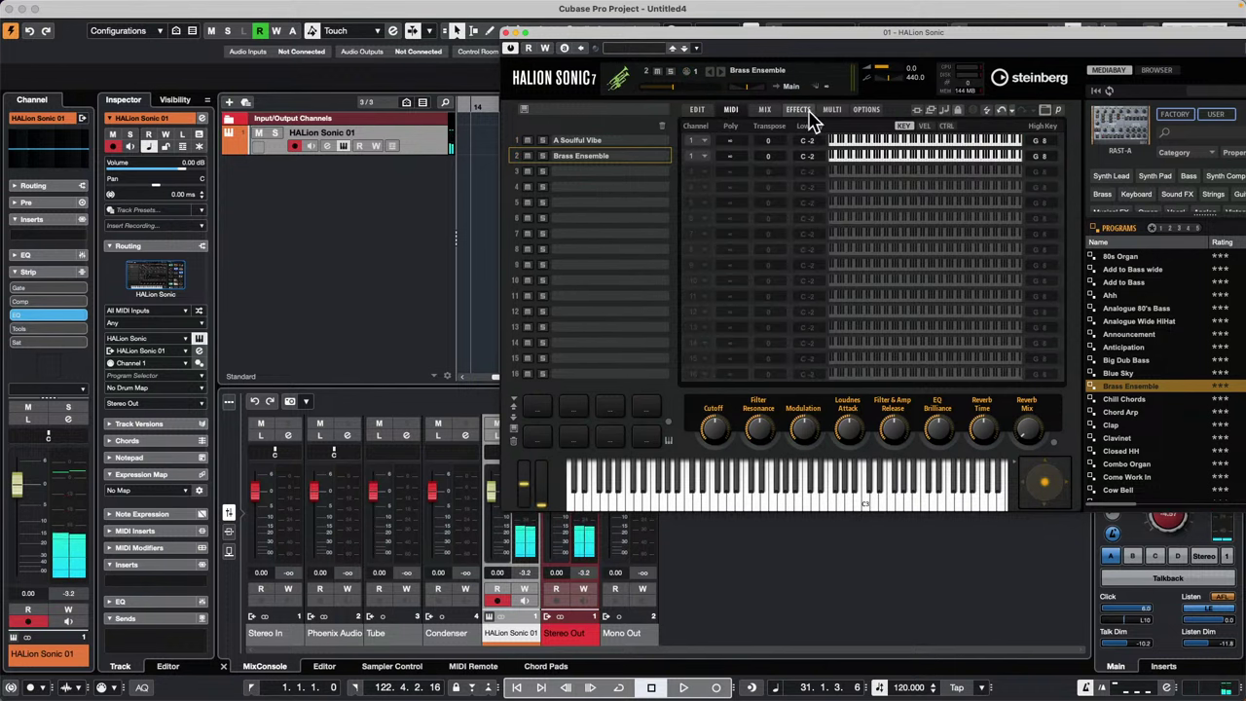
pyautogui.click(707, 145)
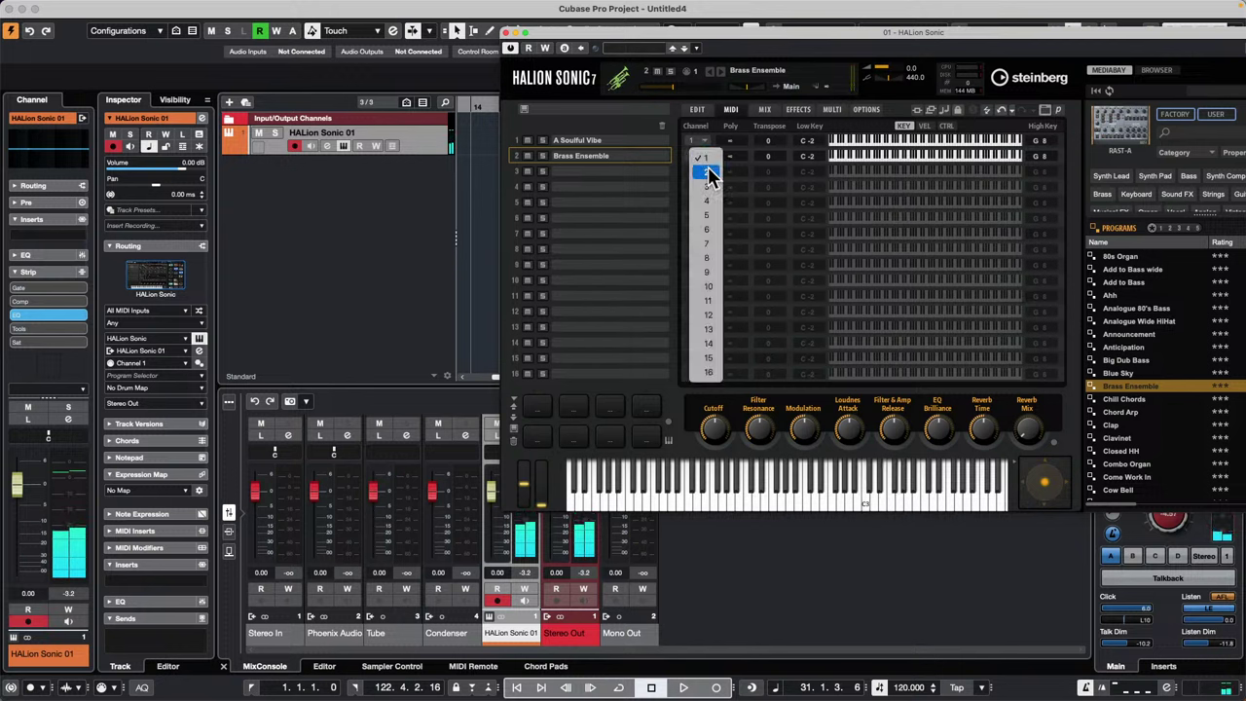
pyautogui.click(707, 171)
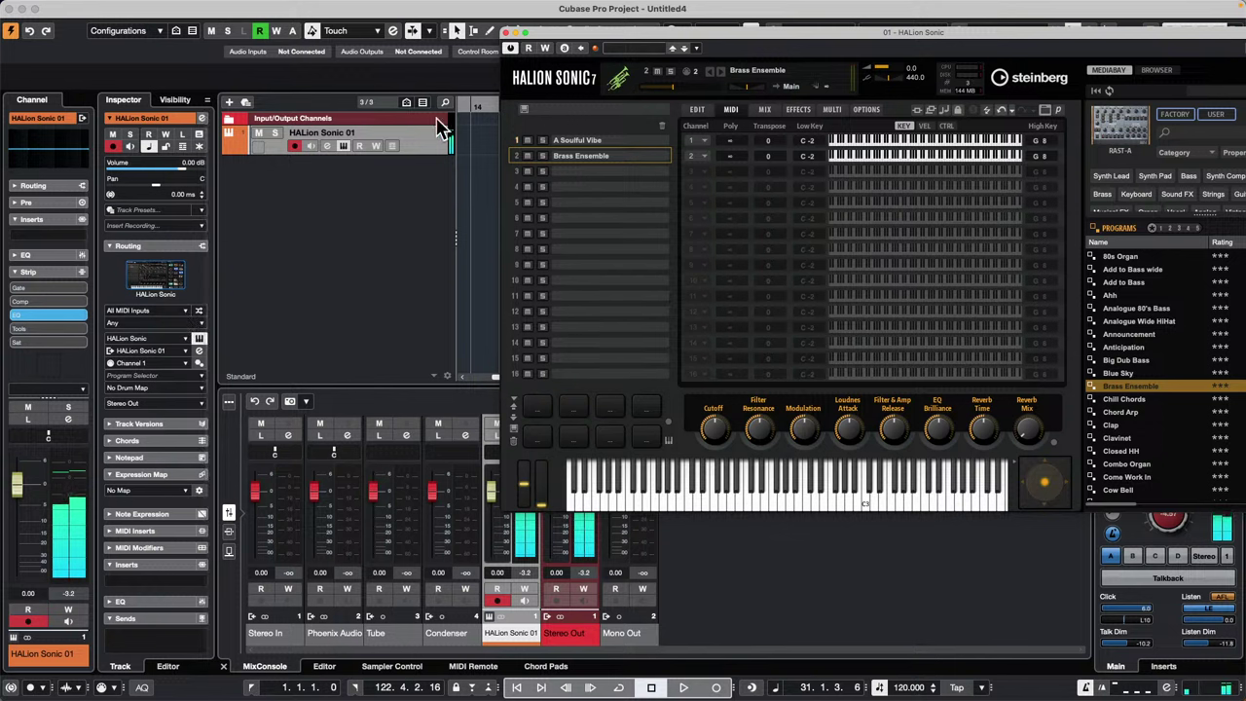
# Add a MIDI track routed to HALion Sonic 01 on channel 2 and record-enable it together with the HALion Sonic track.
pyautogui.doubleClick(381, 170)
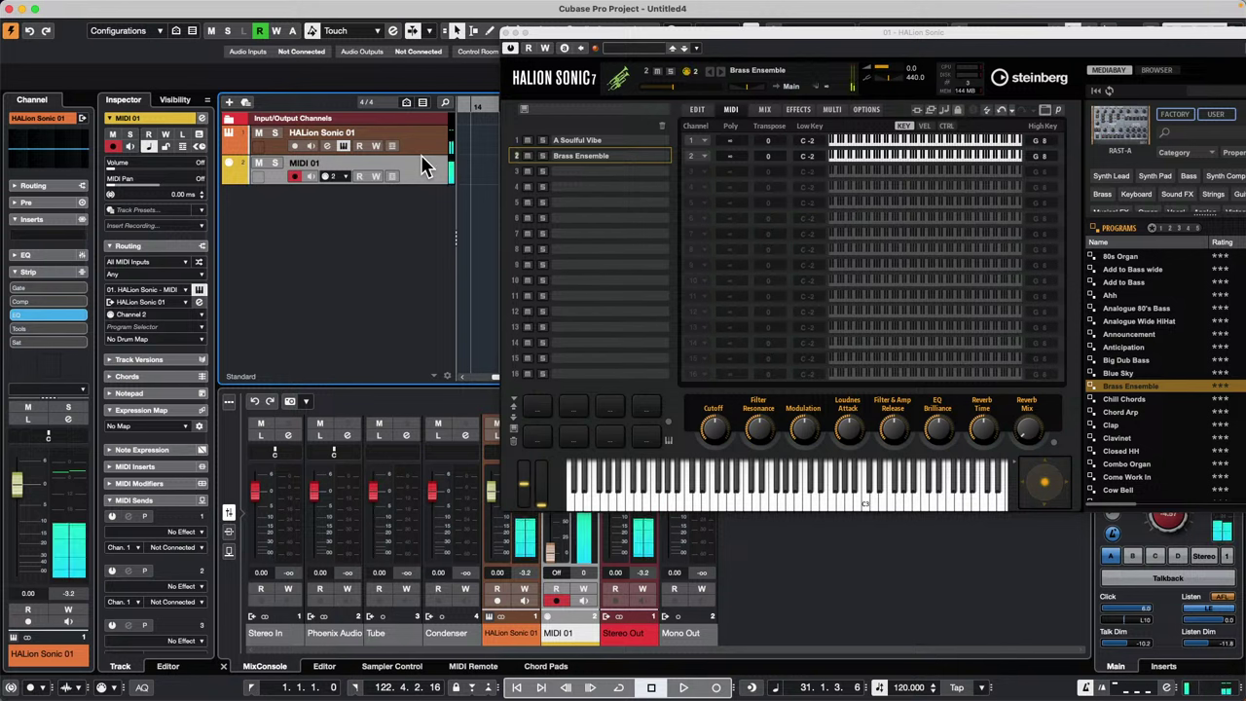
pyautogui.press('Up')
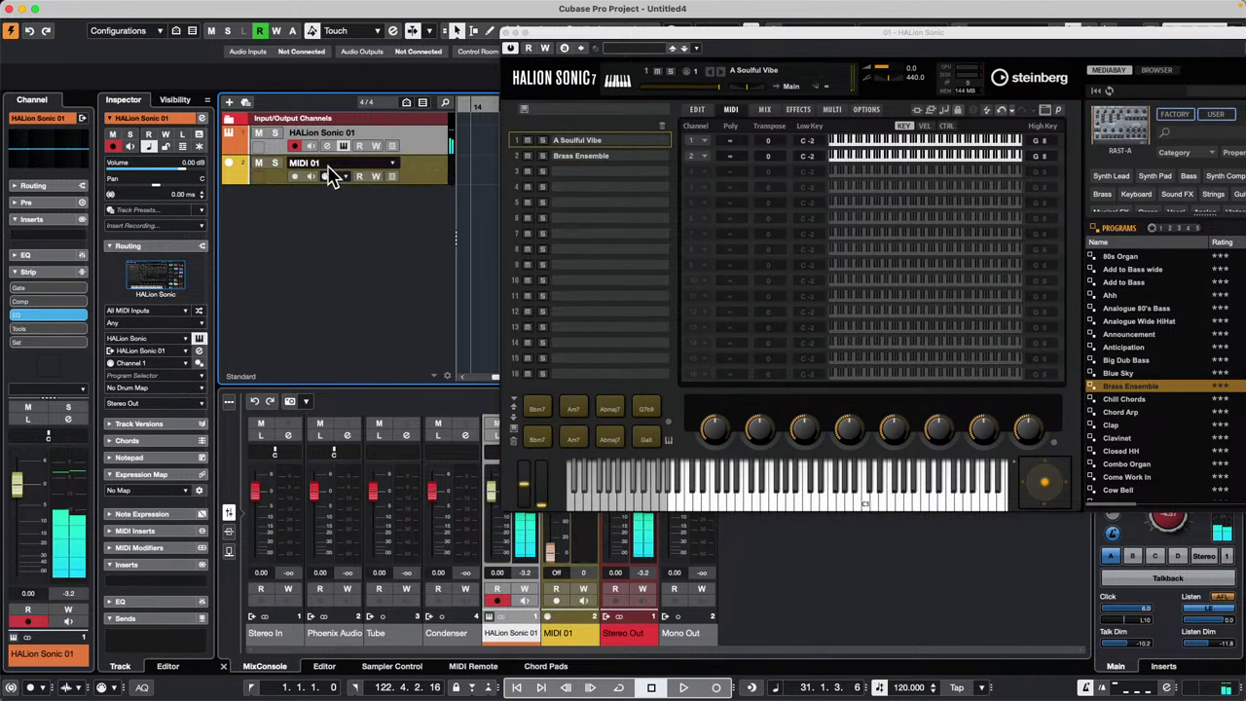
pyautogui.click(296, 177)
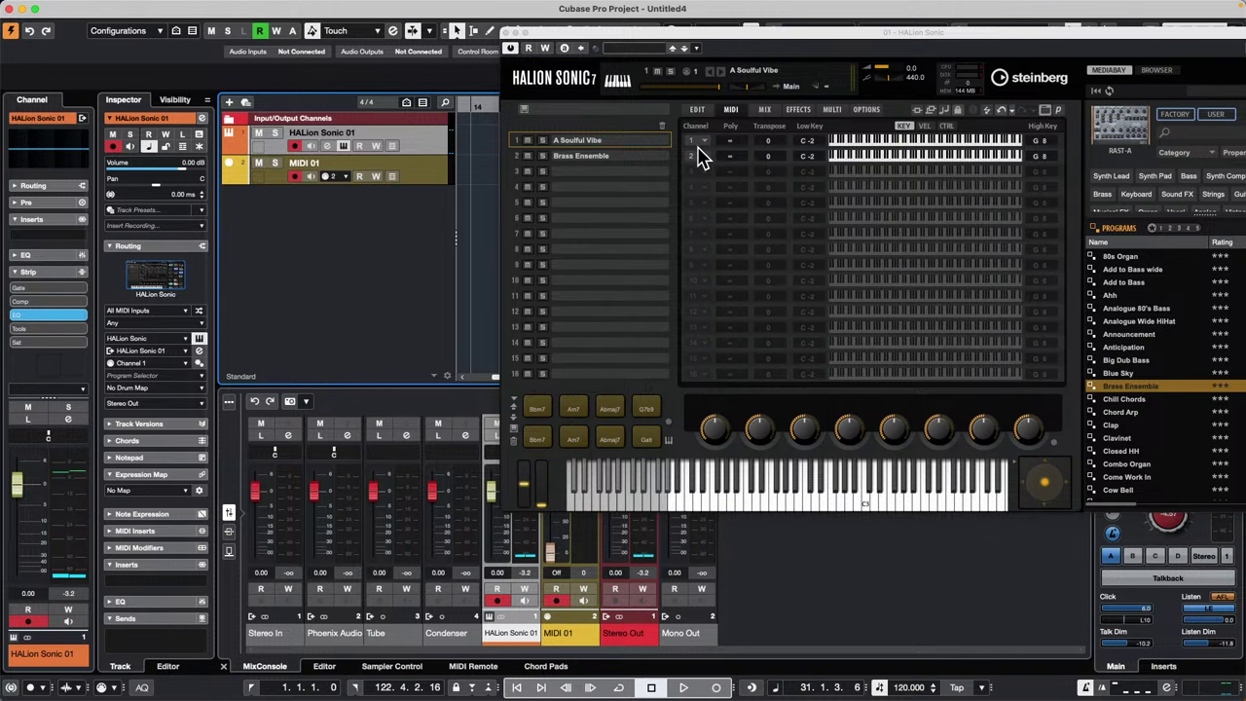
# Look at A Soulful Vibe's edit page, return to the MIDI settings, and close HALion Sonic.
pyautogui.click(697, 110)
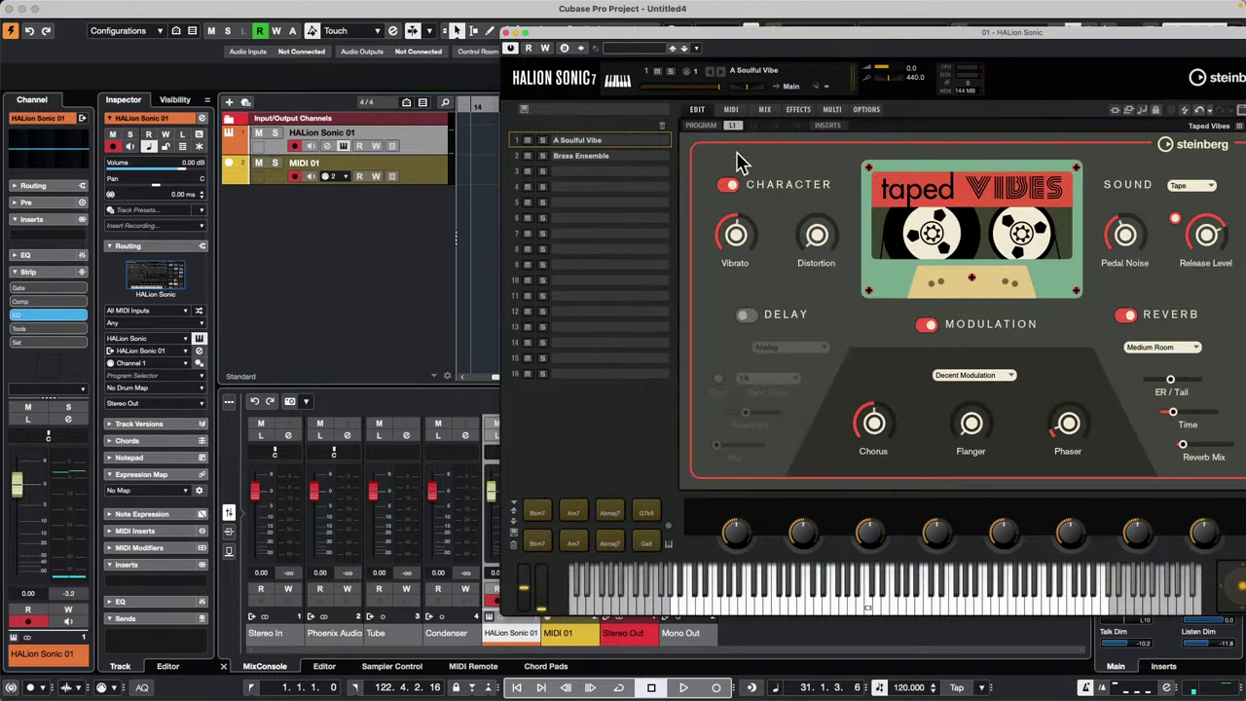
pyautogui.click(731, 110)
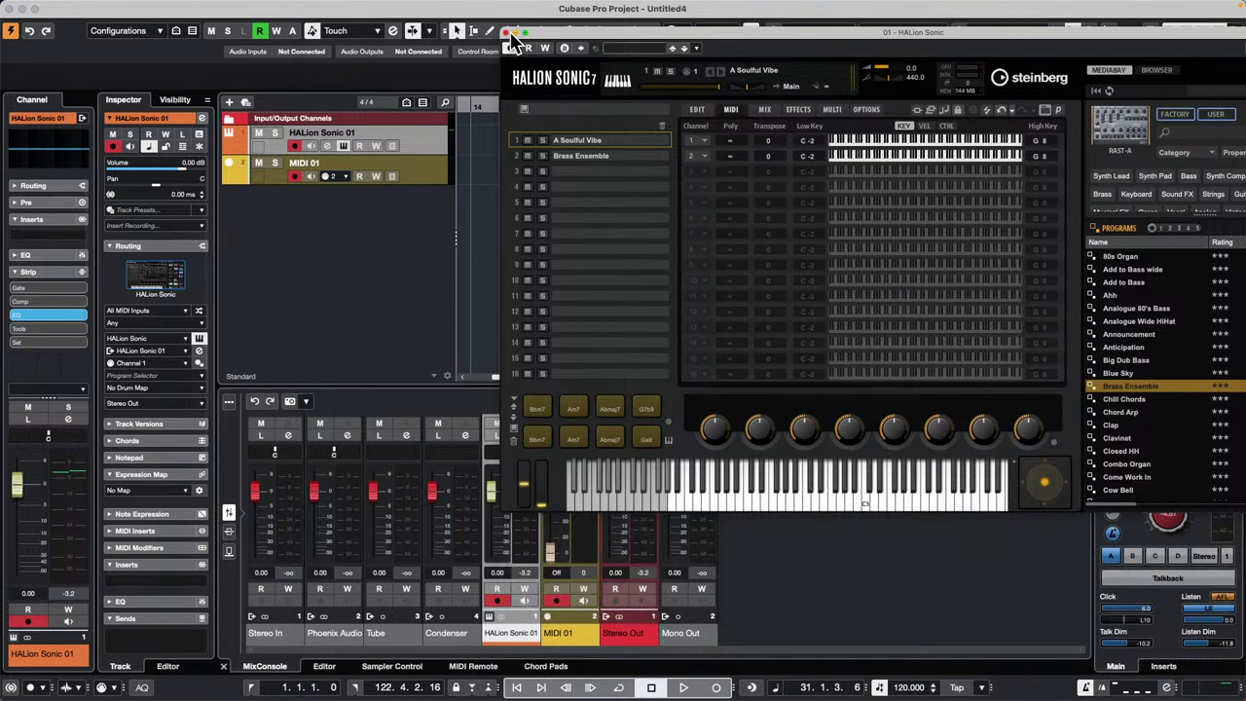
pyautogui.moveTo(512, 35); pyautogui.dragTo(511, 34)
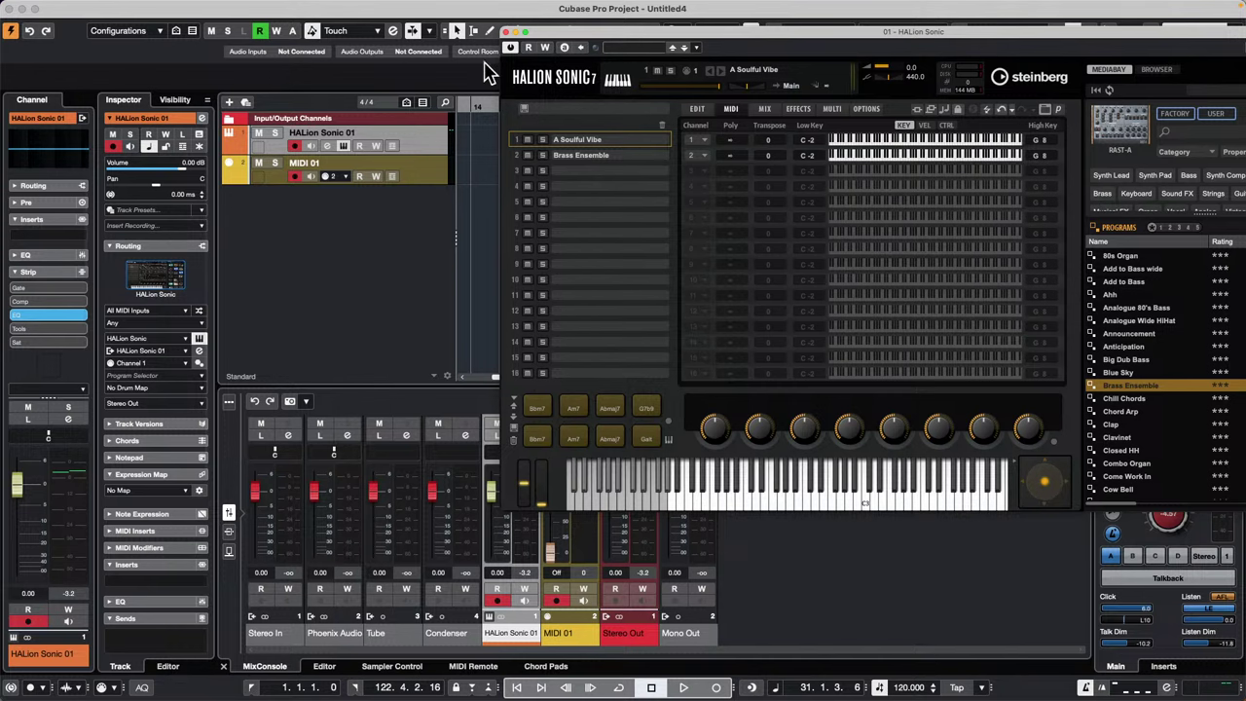
pyautogui.click(507, 32)
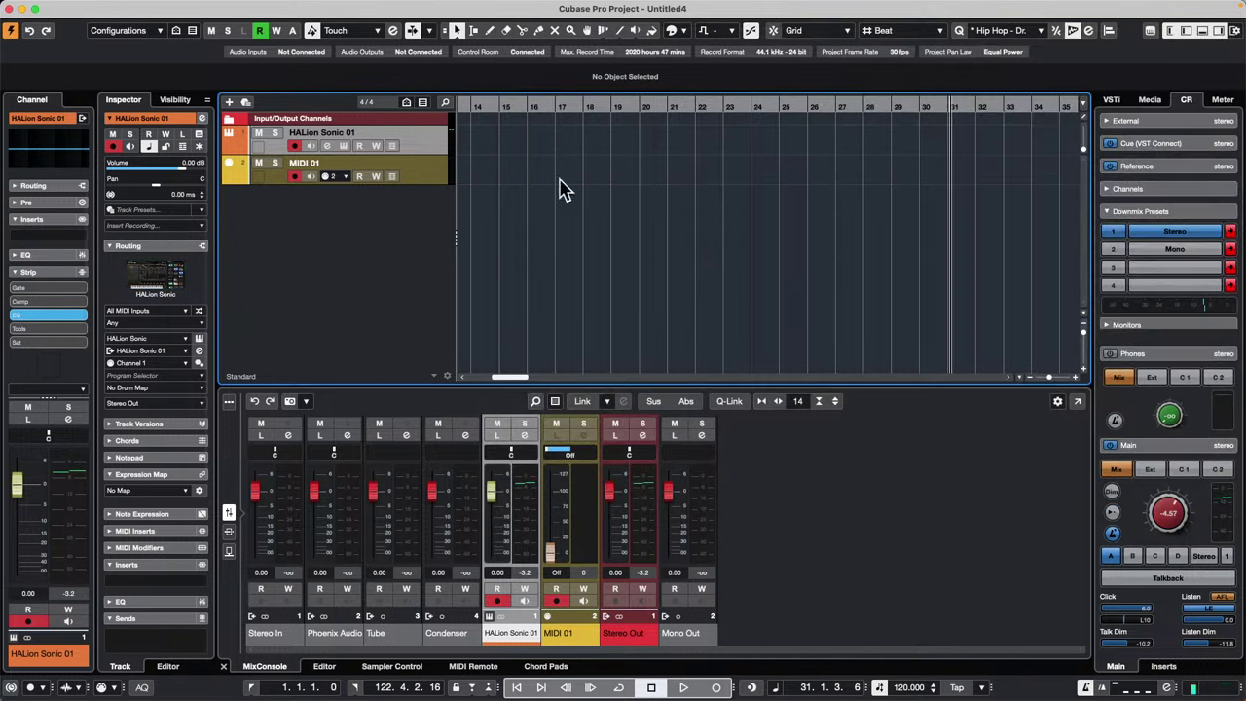
# Browse the loops and samples to the GA Library and remove the Beats filter from its contents.
pyautogui.click(1150, 102)
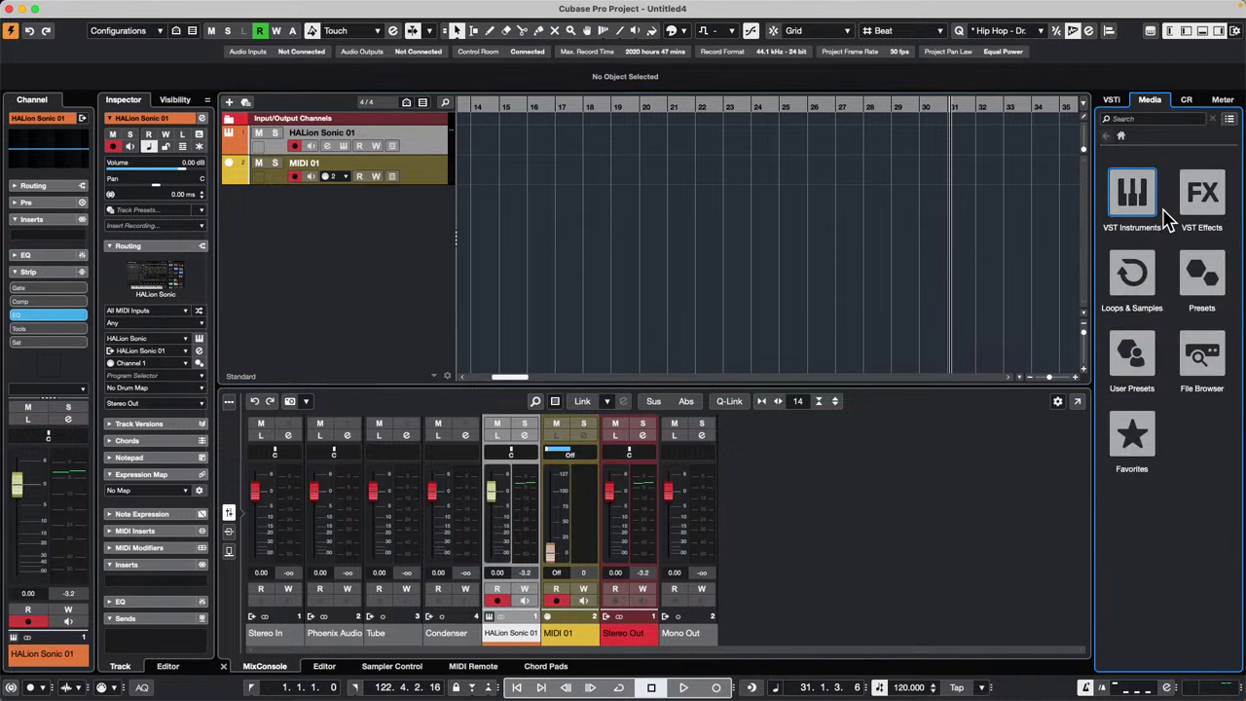
pyautogui.click(1139, 278)
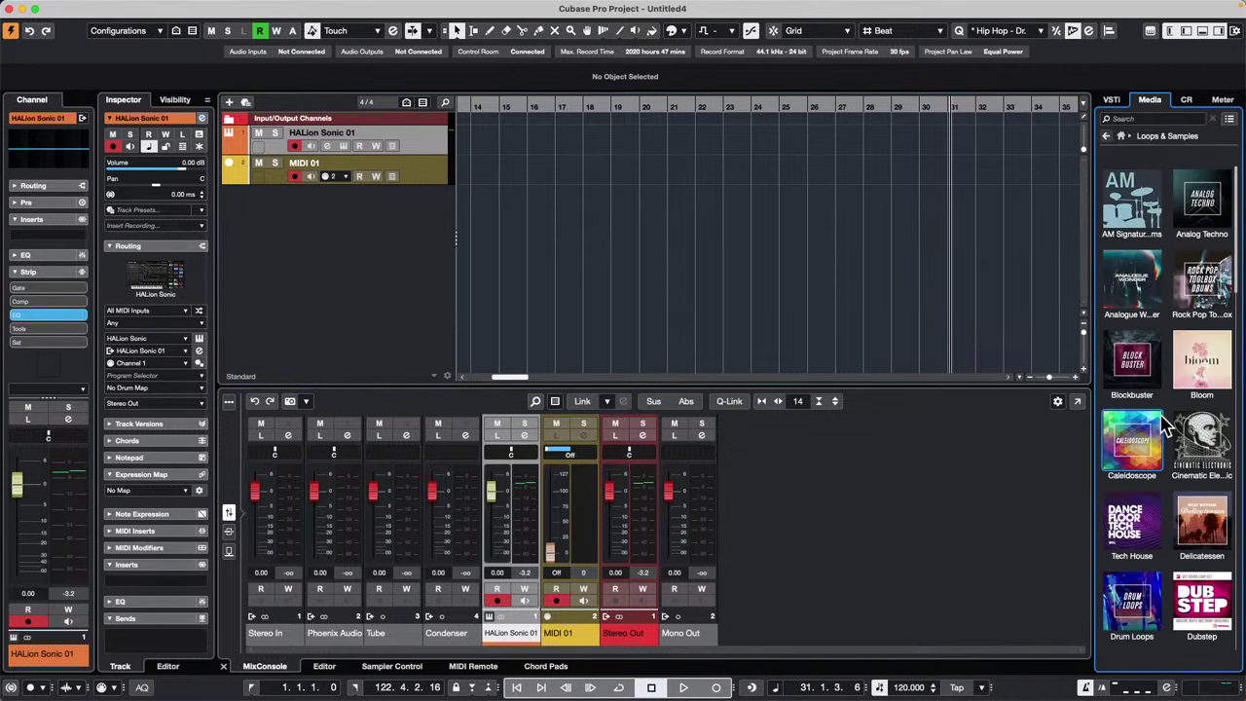
pyautogui.scroll(-3, 1157, 407)
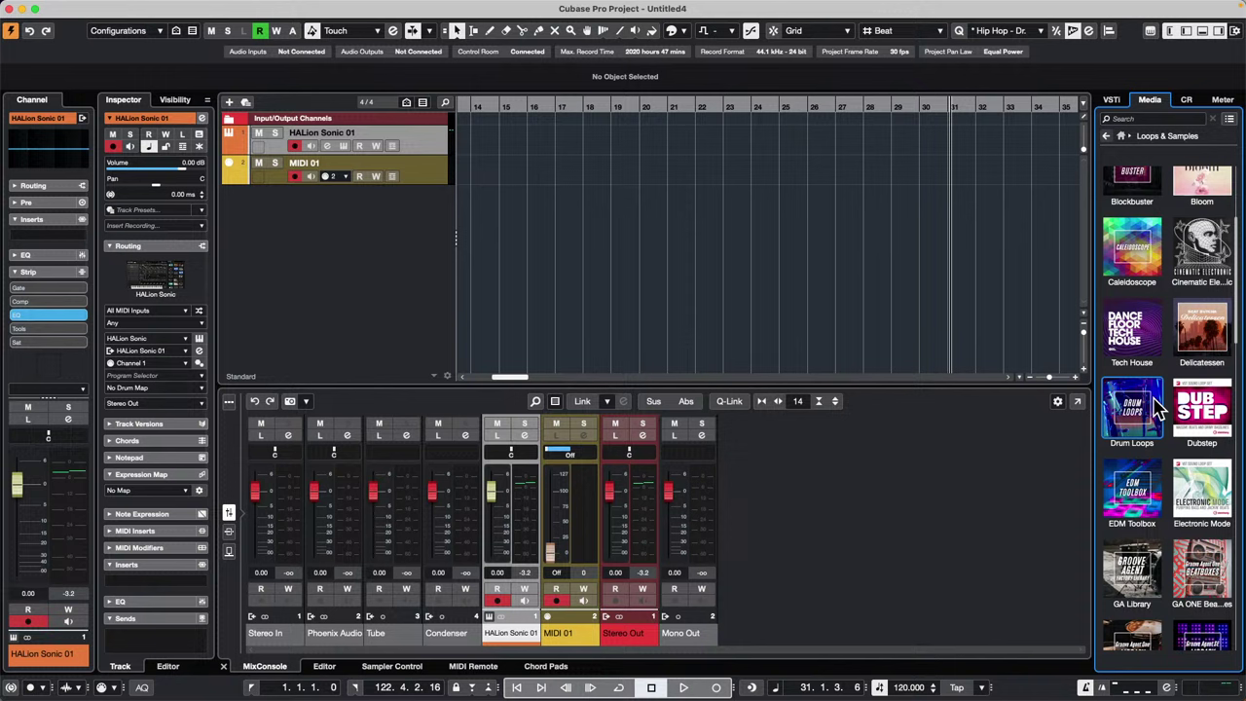
pyautogui.click(1132, 573)
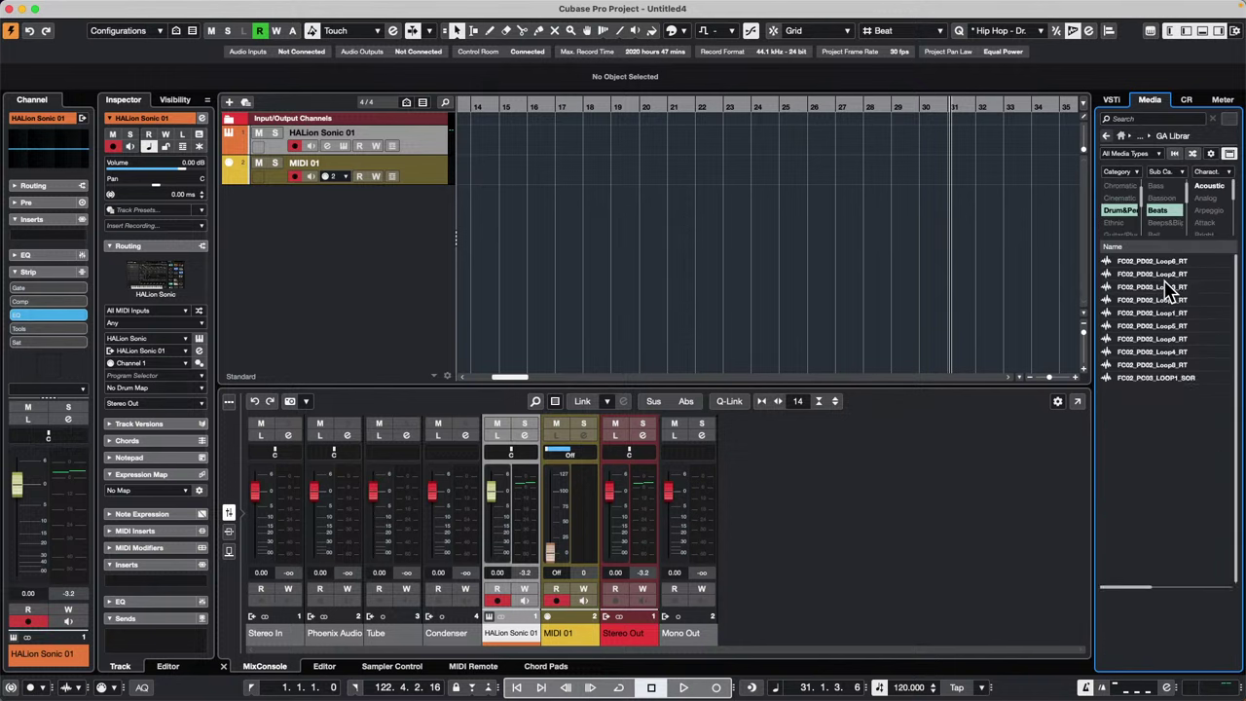
pyautogui.click(1159, 211)
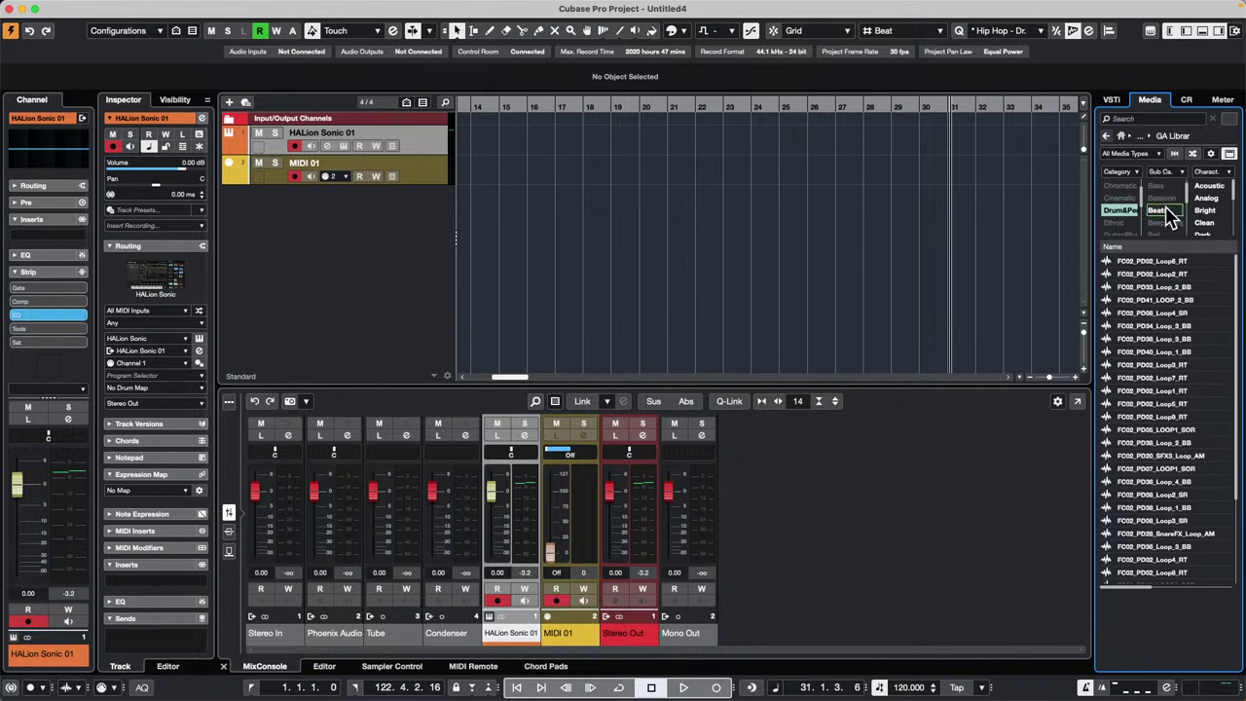
# Audition several drum samples and place FC02_AK06_StickRoverL_1g_AM on a new audio track just after bar 14.
pyautogui.click(1131, 377)
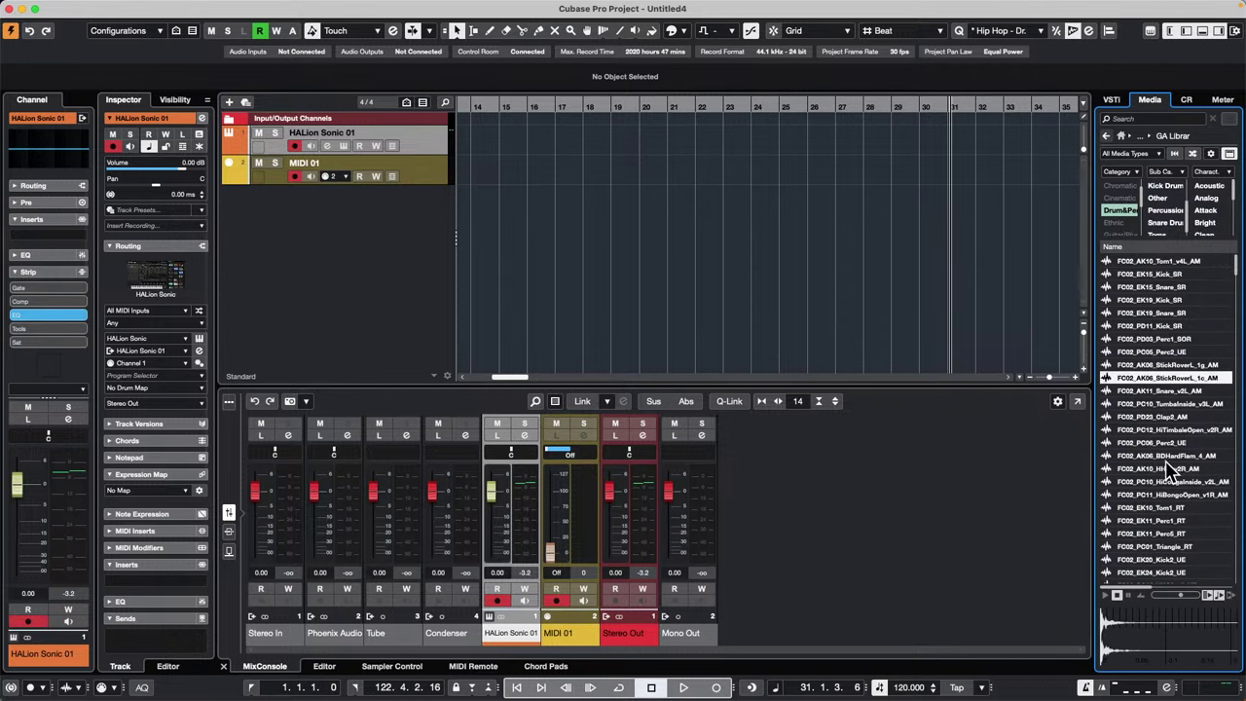
pyautogui.click(1146, 469)
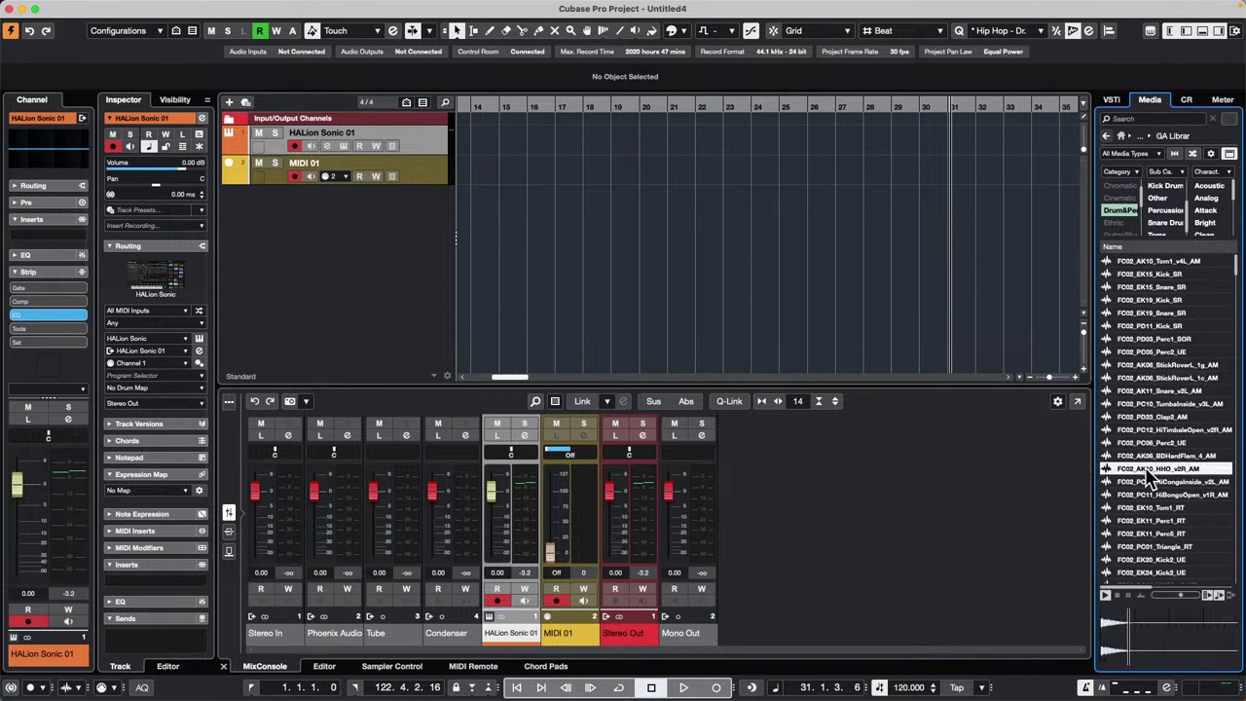
pyautogui.click(1155, 391)
pyautogui.click(1159, 365)
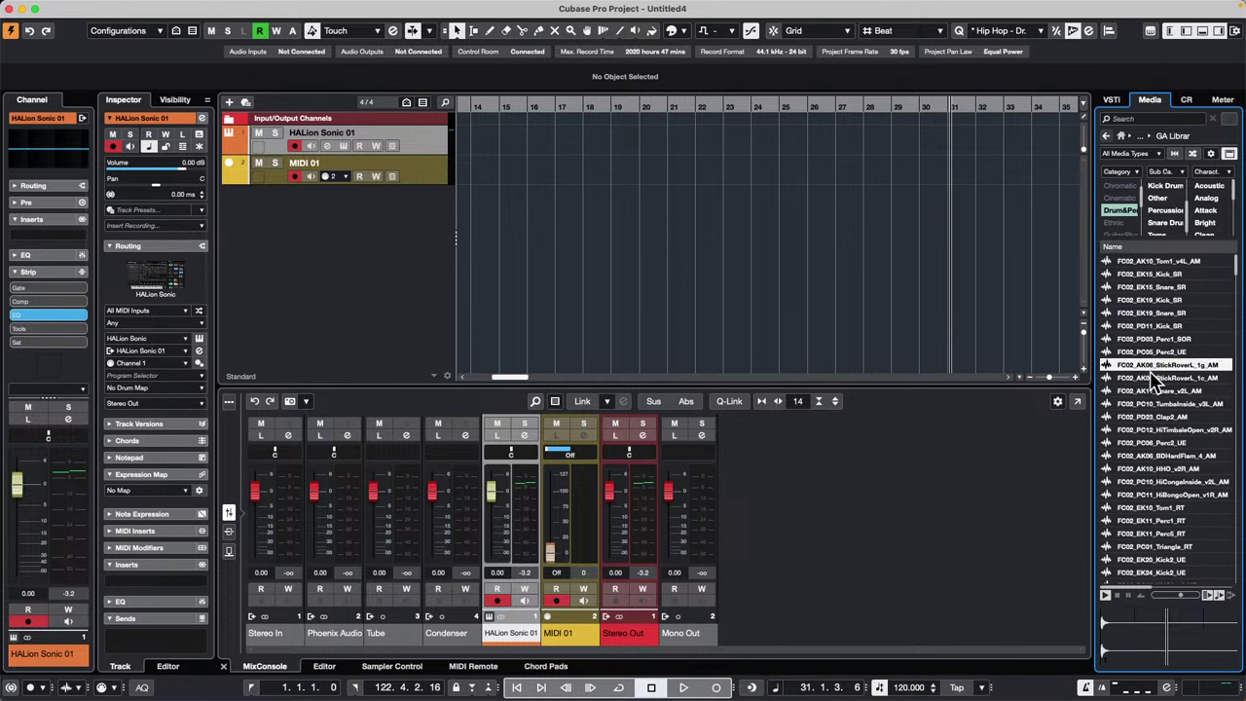
pyautogui.moveTo(1099, 368); pyautogui.dragTo(503, 214)
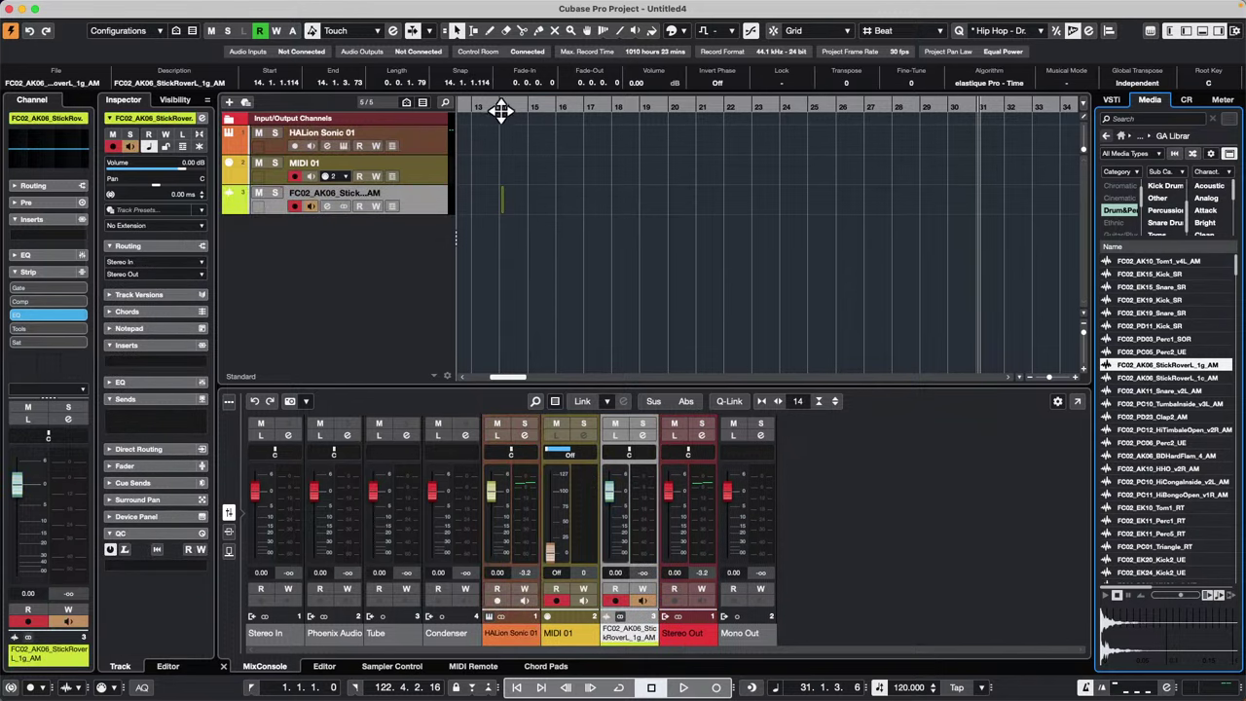
# Move the stick sample event so it starts exactly at bar 14, and keep it selected.
pyautogui.moveTo(503, 104); pyautogui.dragTo(500, 145)
pyautogui.click(516, 204)
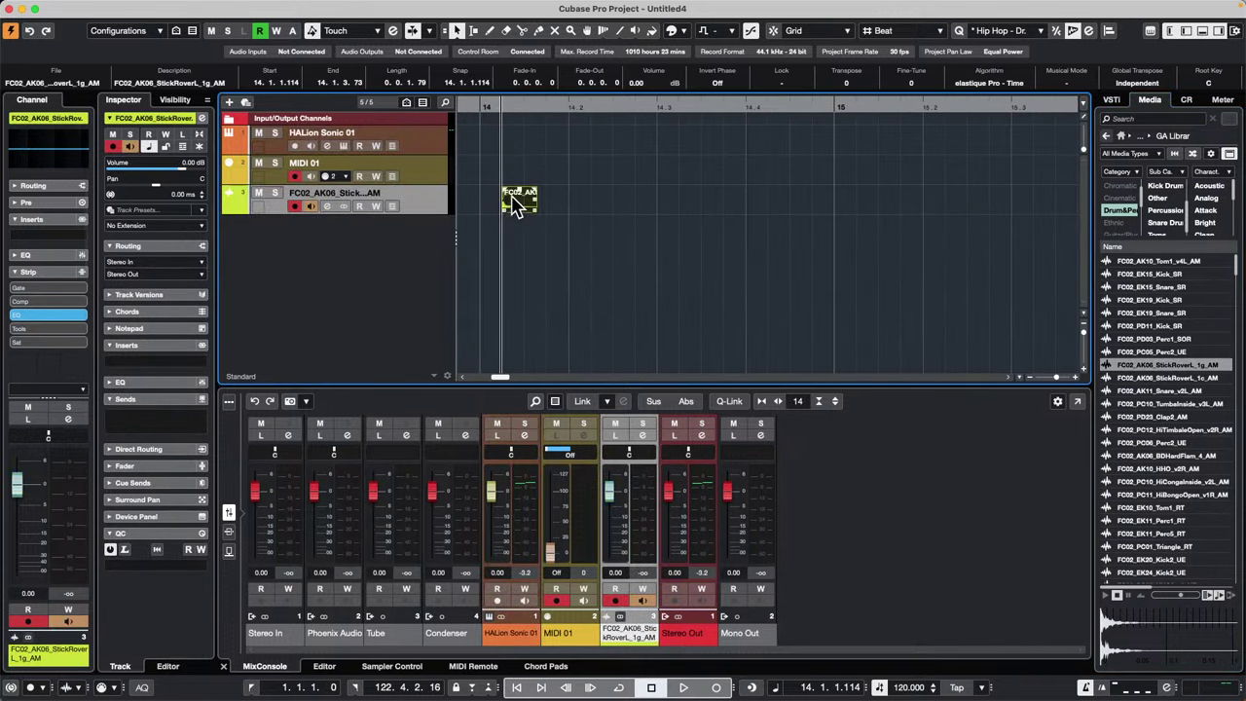
pyautogui.moveTo(504, 201); pyautogui.dragTo(497, 201)
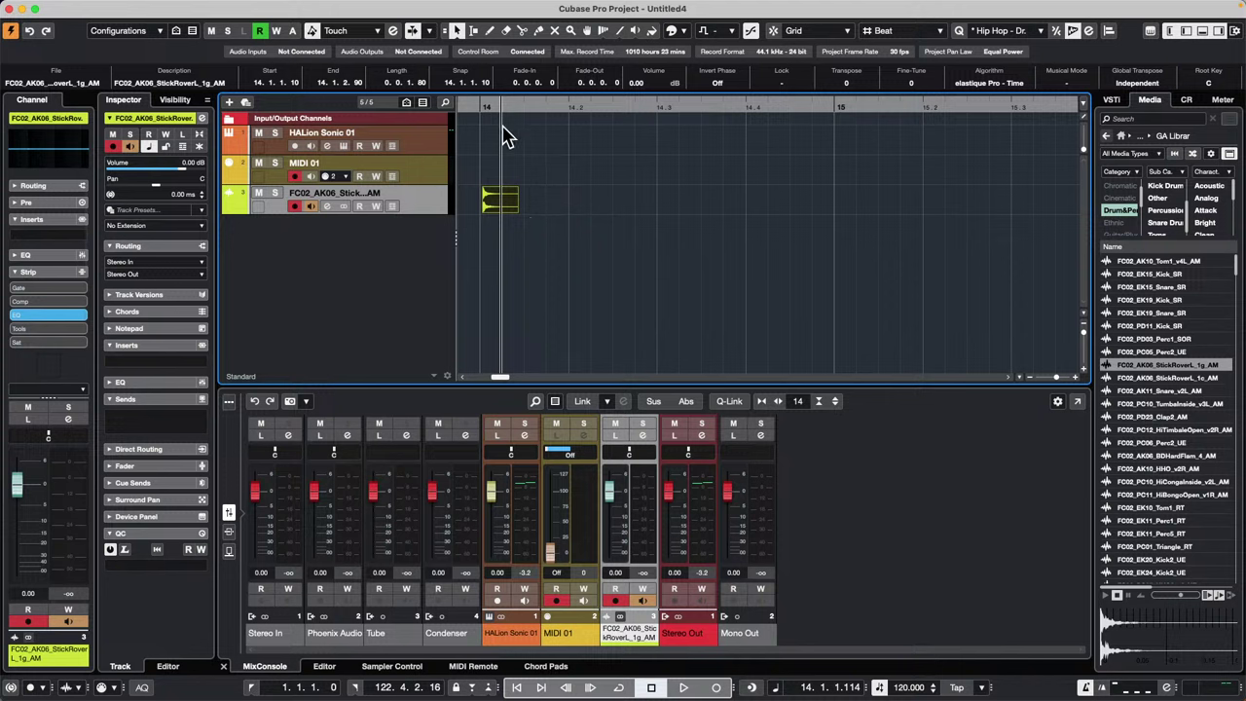
pyautogui.click(493, 205)
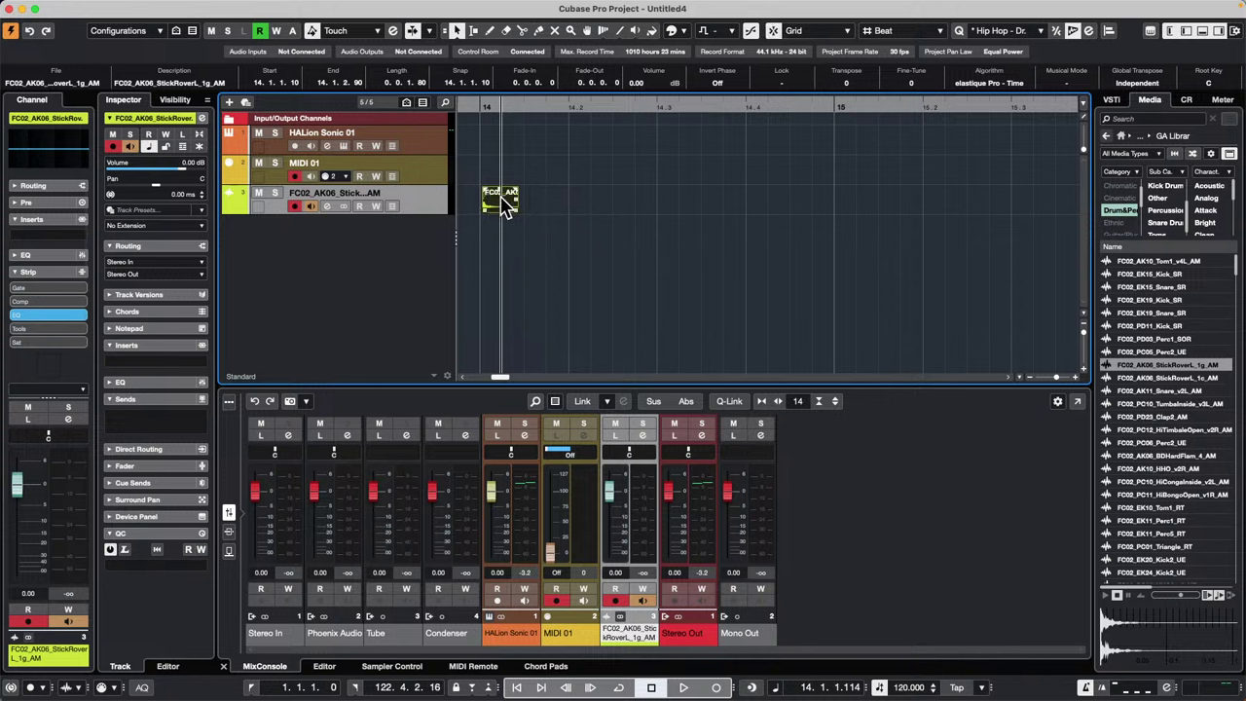
pyautogui.moveTo(505, 207); pyautogui.dragTo(497, 206)
pyautogui.click(616, 146)
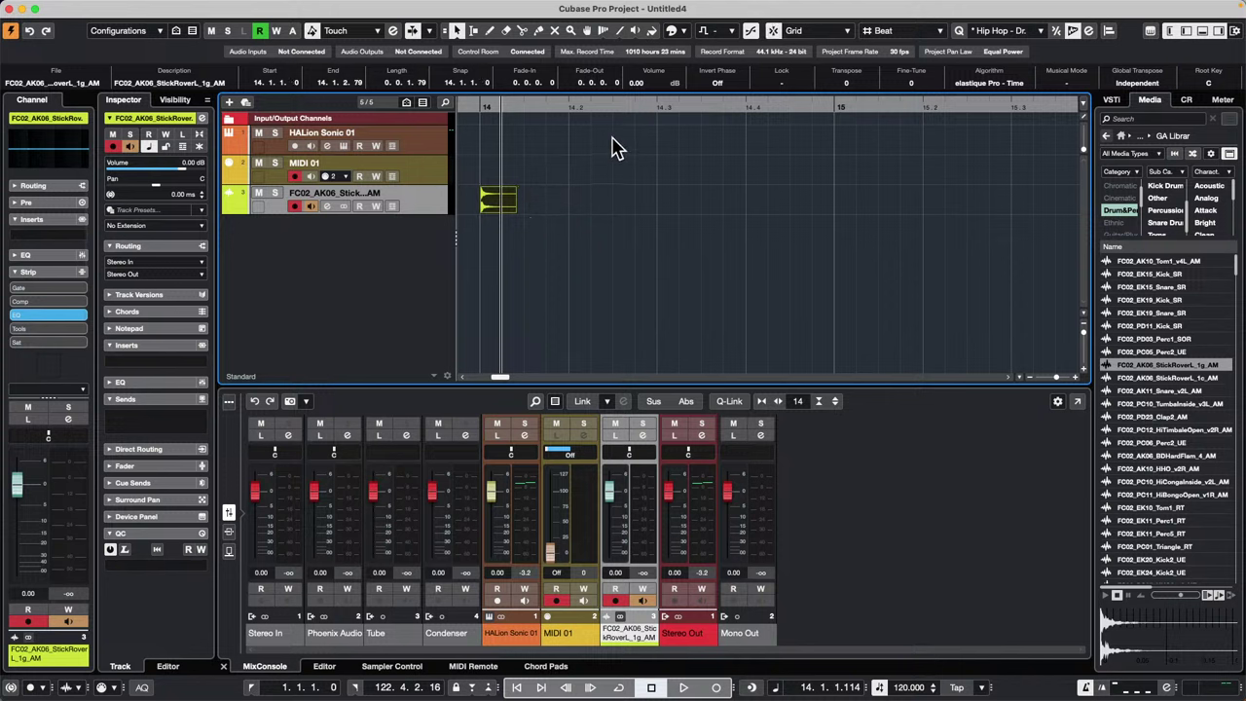
pyautogui.click(507, 209)
# Open the key commands and collapse the macro CCLS Size MIDI Events to MIDI notes.
pyautogui.moveTo(136, 9)
pyautogui.click(115, 5)
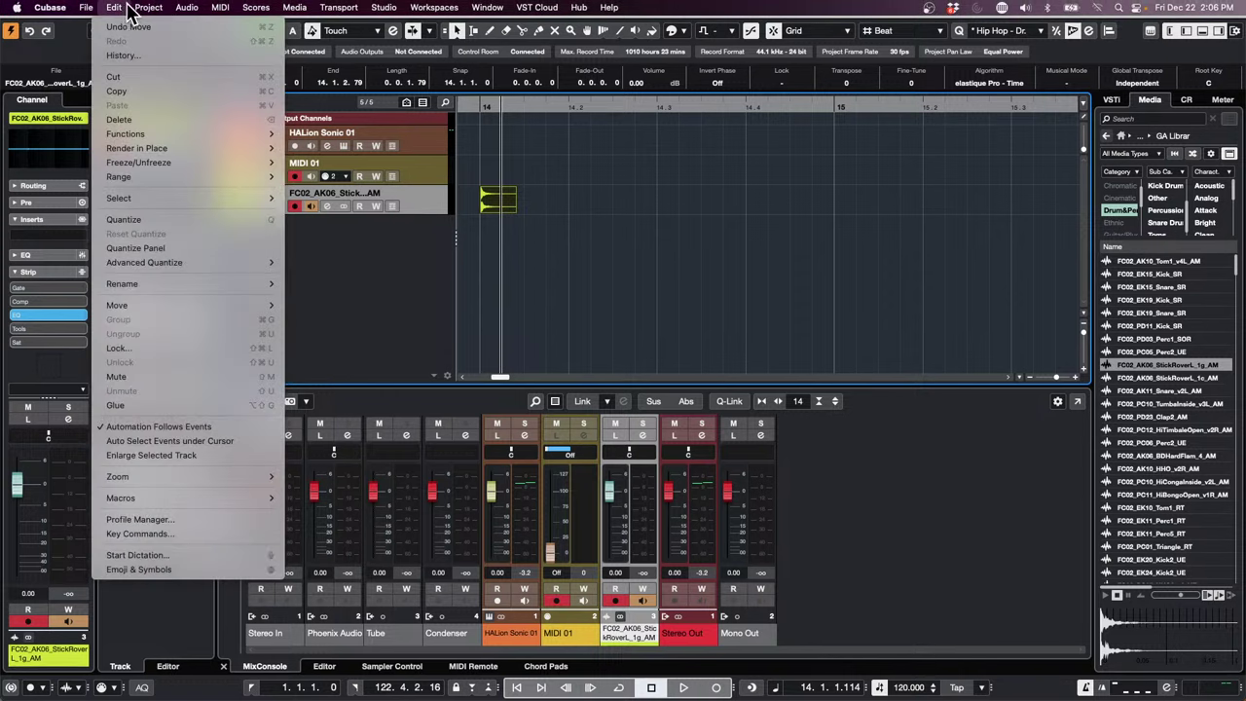
pyautogui.moveTo(138, 497)
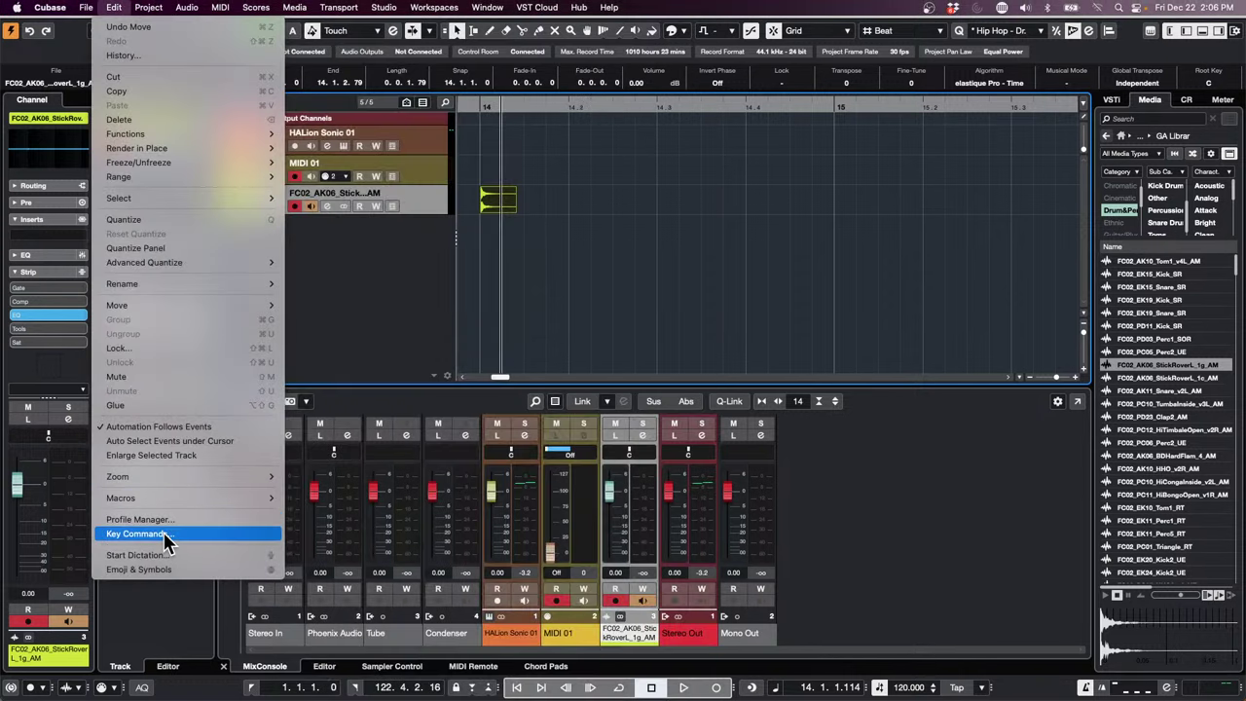
pyautogui.click(164, 533)
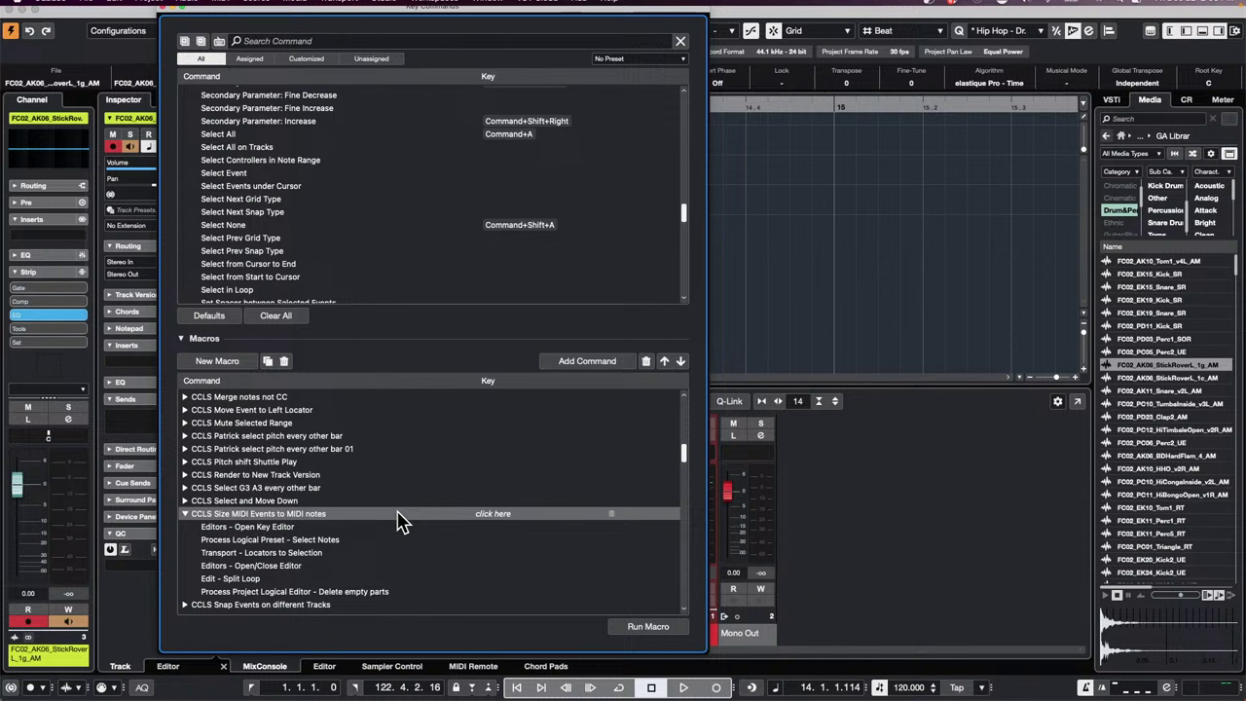
pyautogui.click(185, 514)
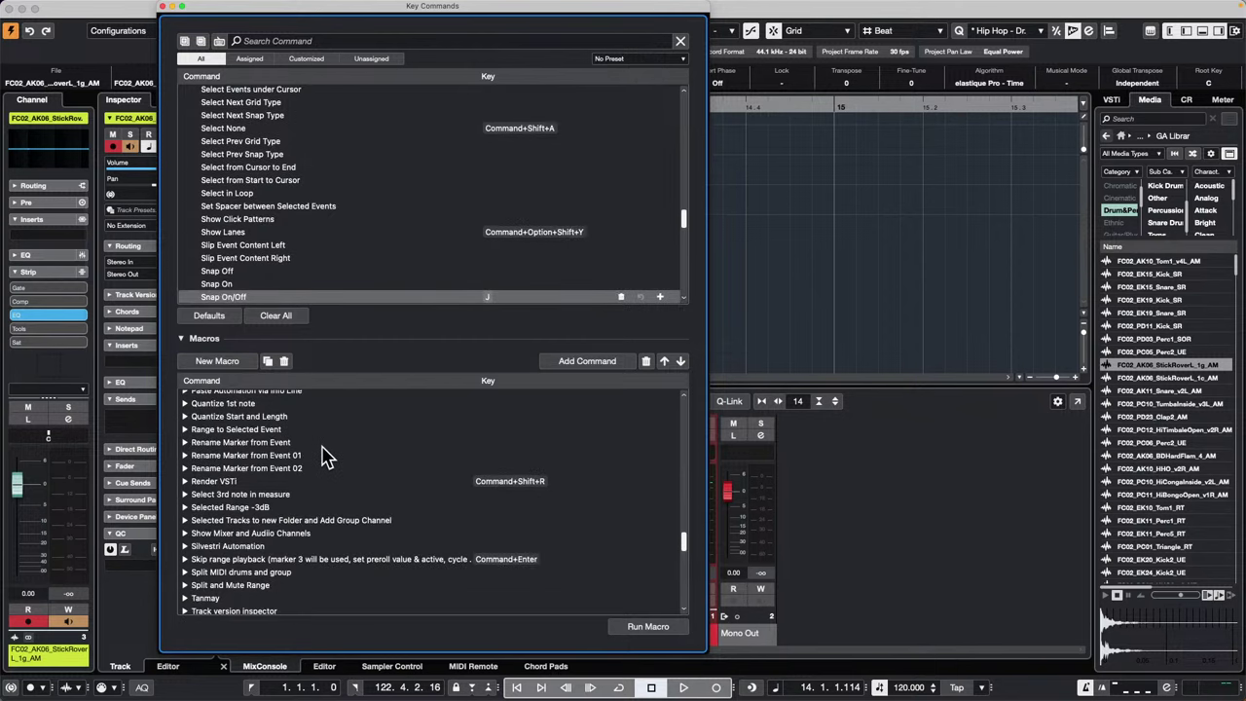
# Rename the macro New Macro as CCLS Copy Paste.
pyautogui.scroll(5, 326, 458)
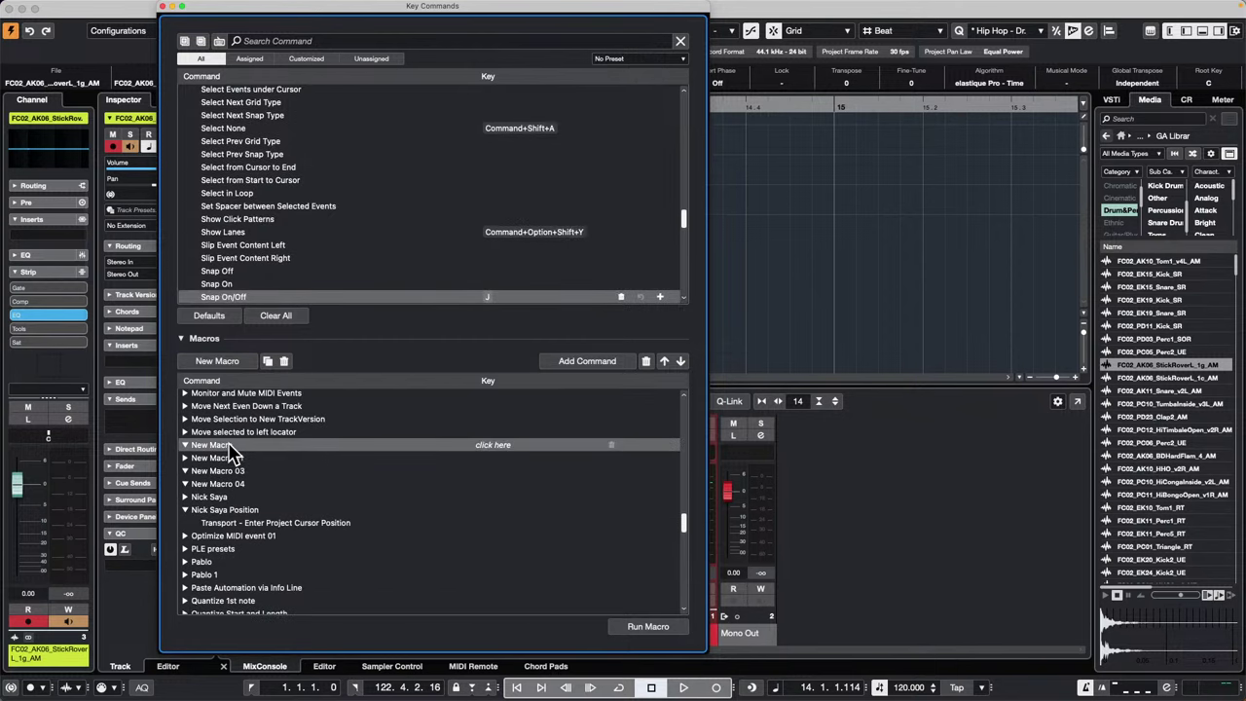
pyautogui.doubleClick(224, 445)
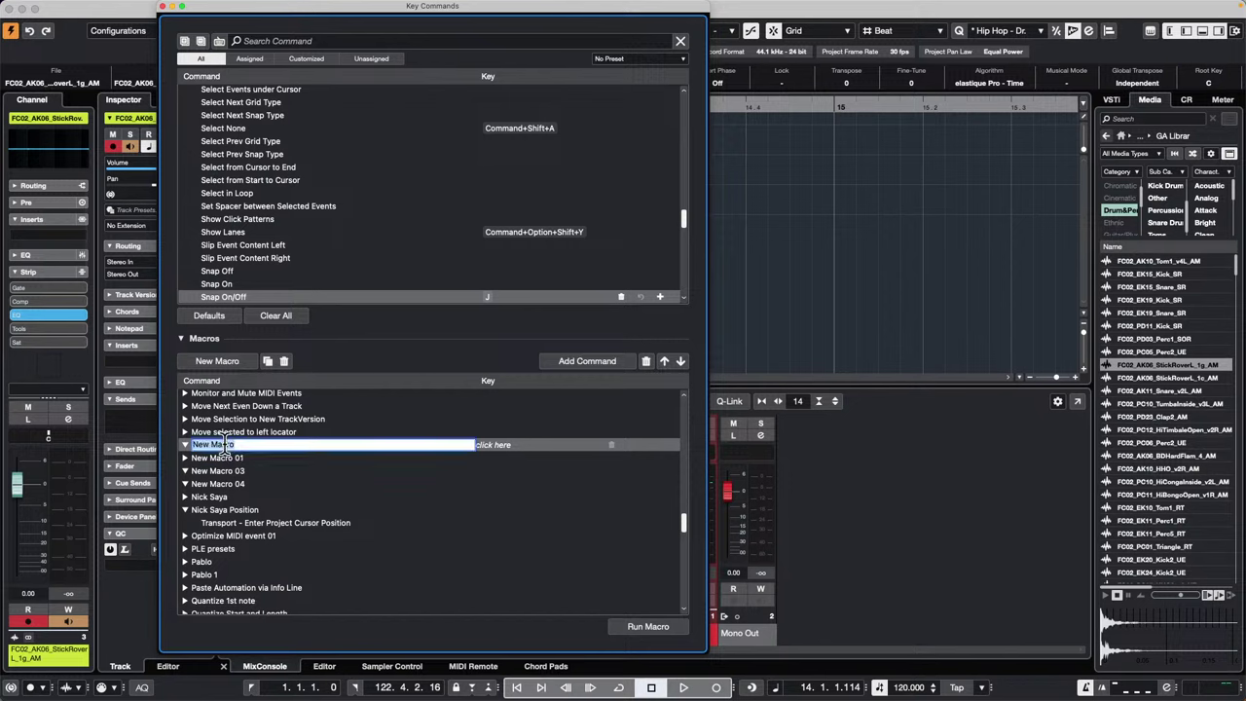
pyautogui.write('CCLS Copy Paste')
pyautogui.press('Return')
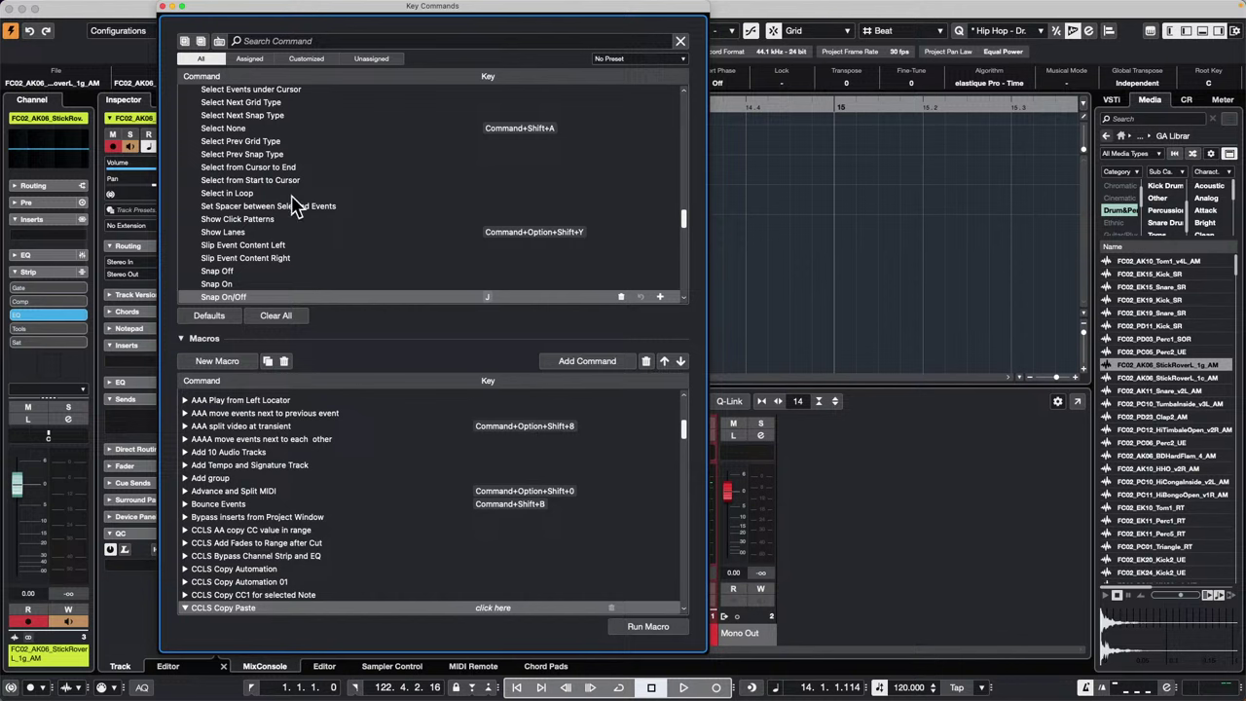
# Try to find the Copy command by its assigned key in the key commands search.
pyautogui.scroll(5, 304, 202)
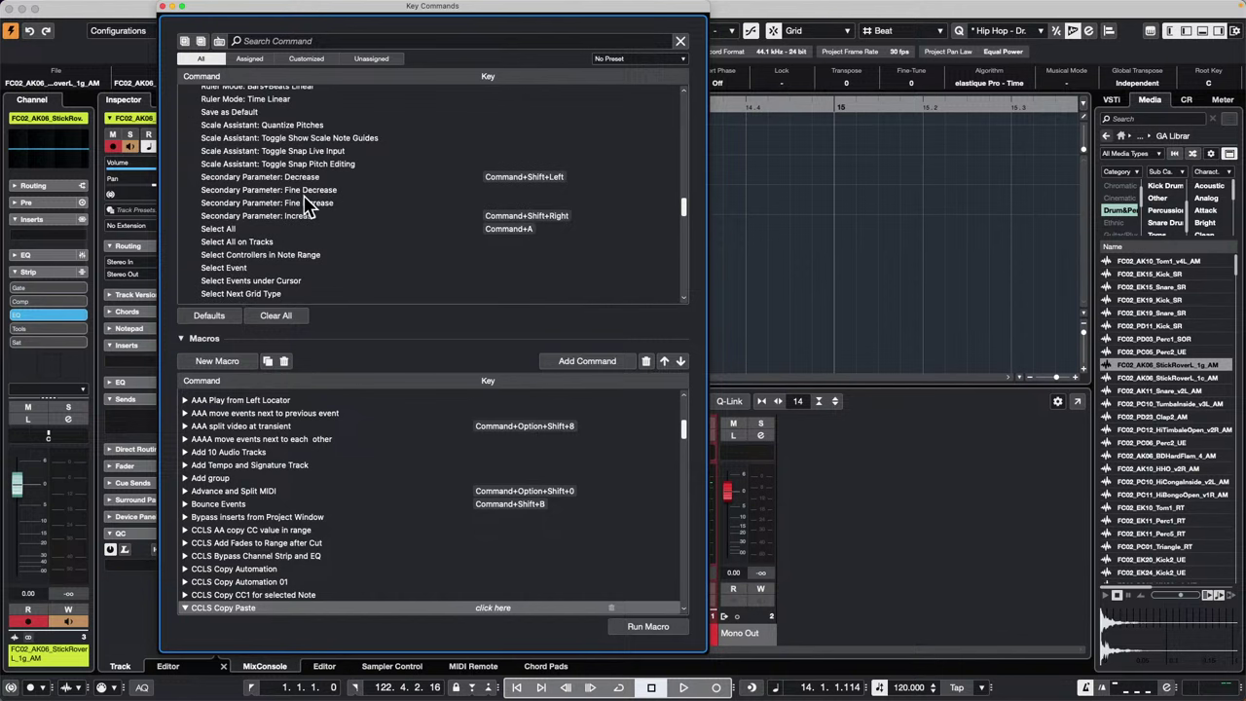
pyautogui.click(219, 41)
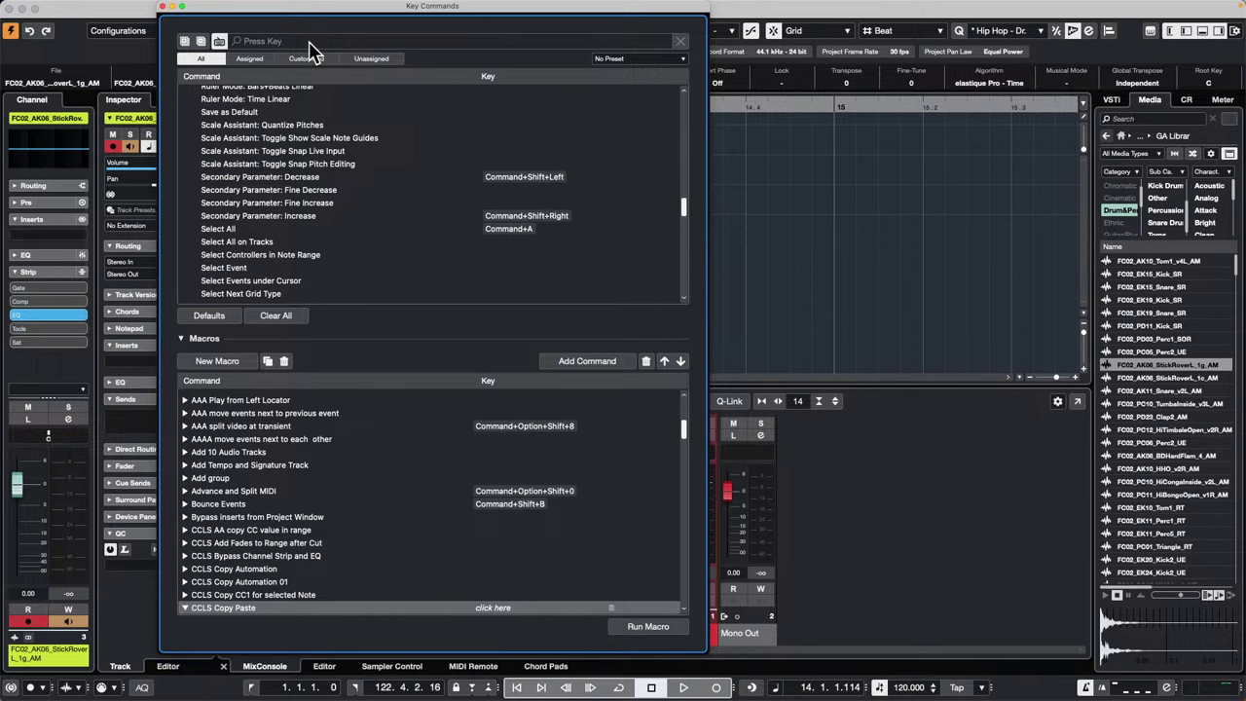
pyautogui.press('super')
pyautogui.click(220, 44)
pyautogui.click(221, 45)
pyautogui.click(221, 44)
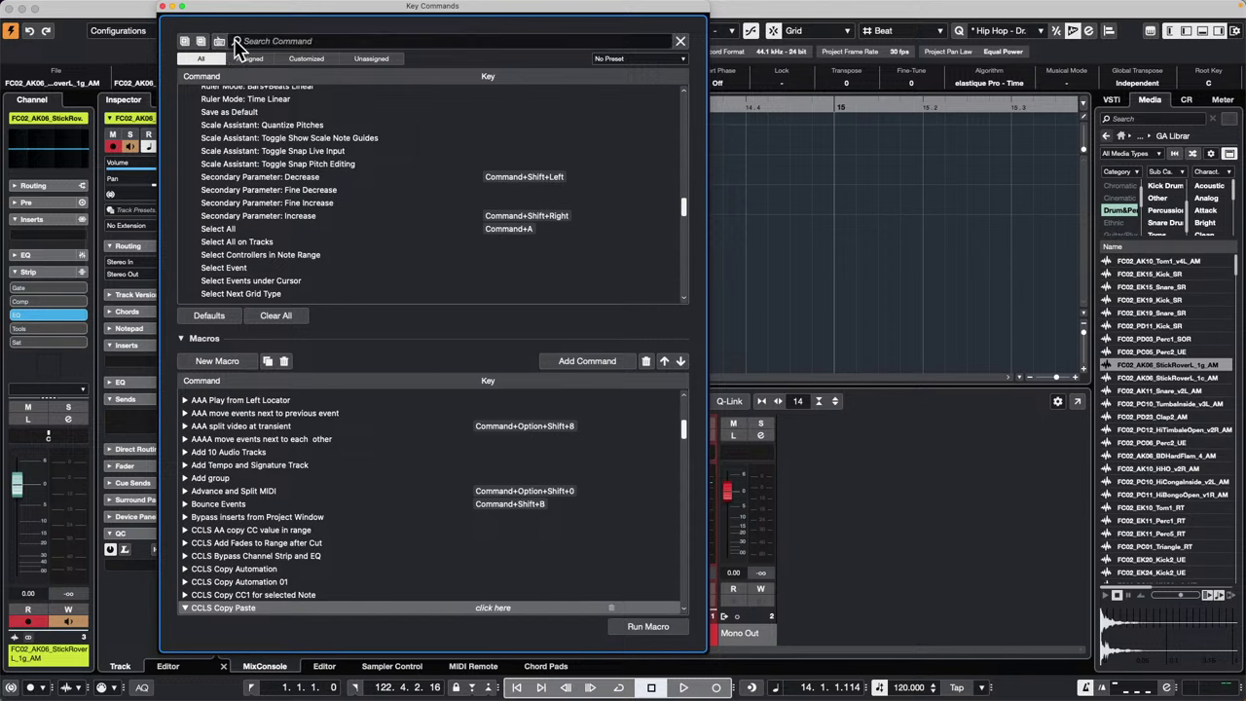
pyautogui.click(220, 44)
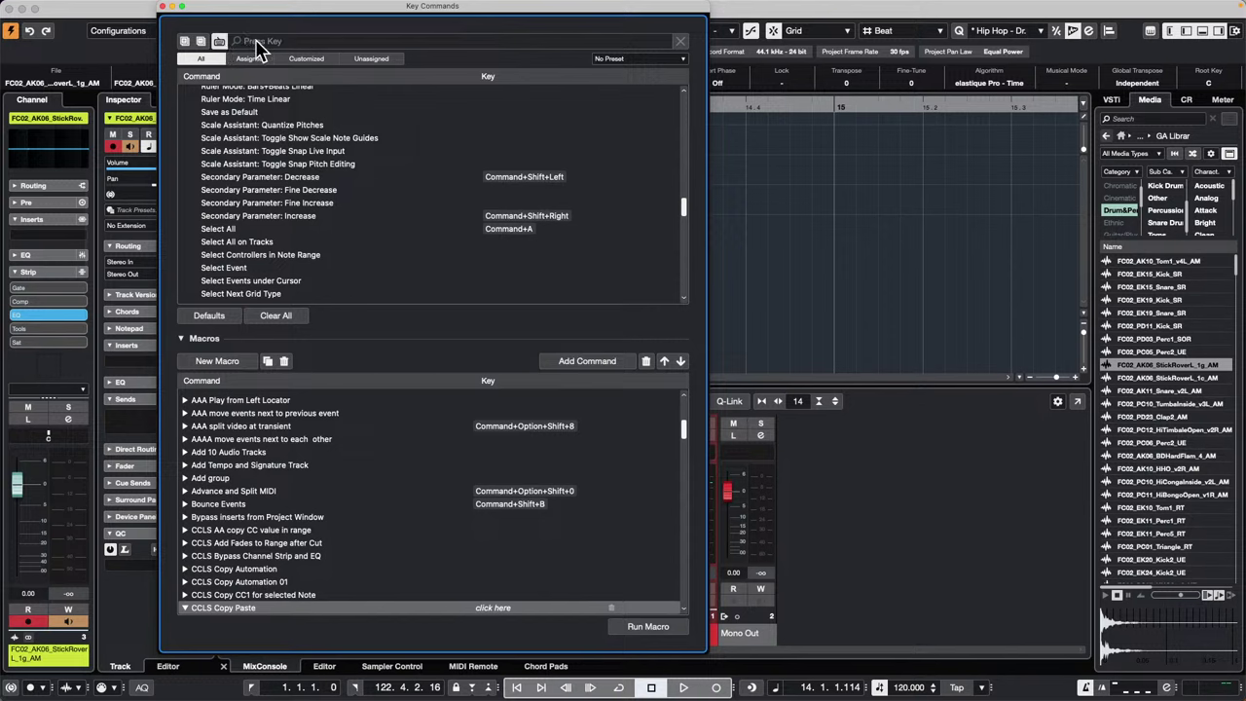
pyautogui.press('super')
pyautogui.scroll(-10, 348, 167)
pyautogui.click(351, 166)
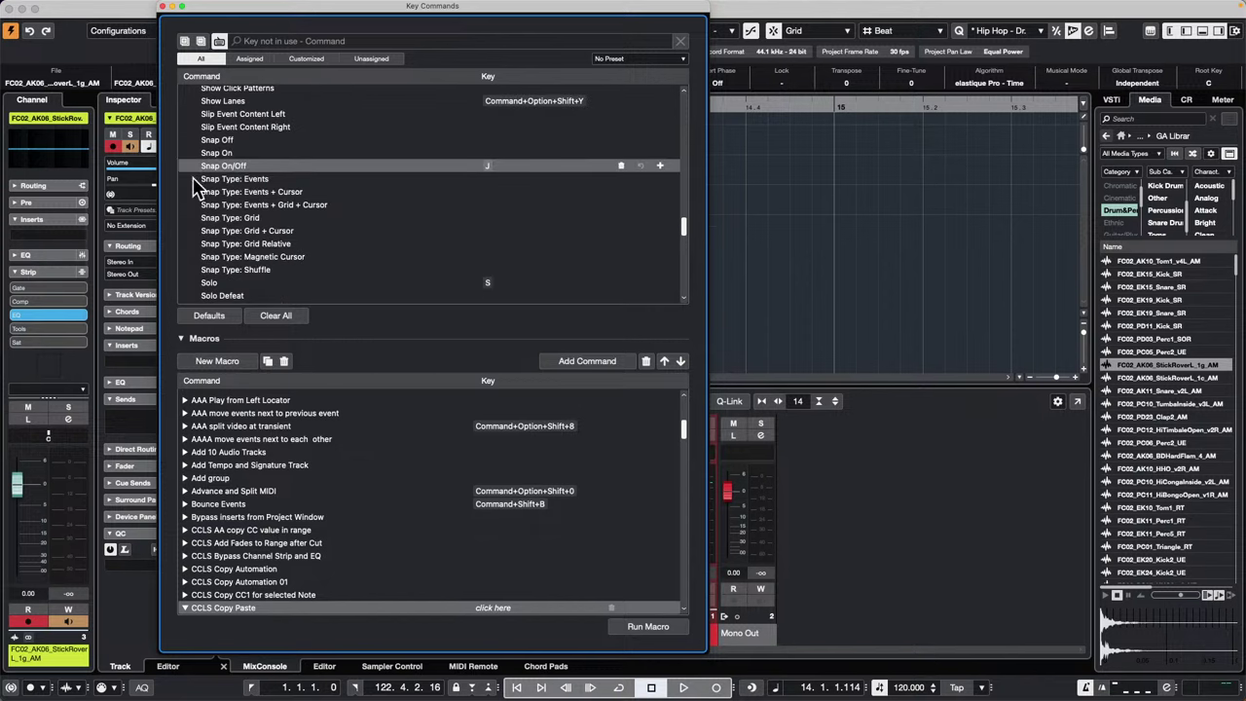
# Find the Edit category's Copy command and add it to the CCLS Copy Paste macro.
pyautogui.scroll(10, 336, 181)
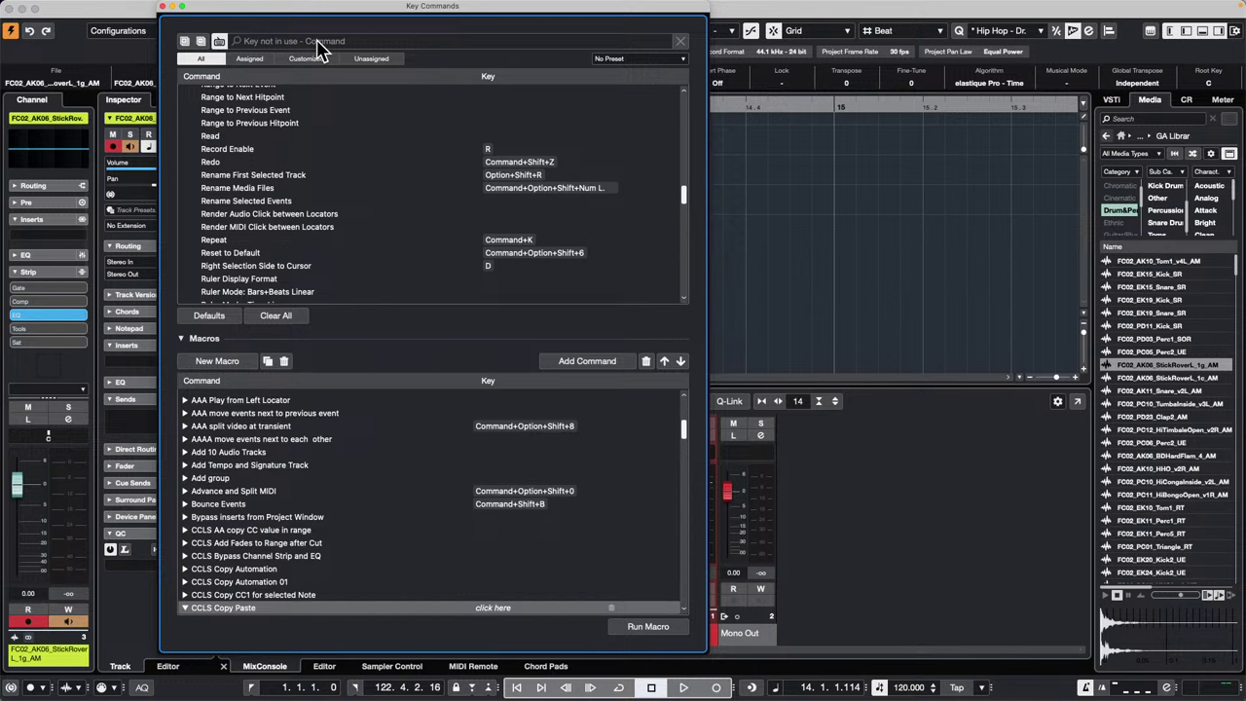
pyautogui.scroll(20, 255, 163)
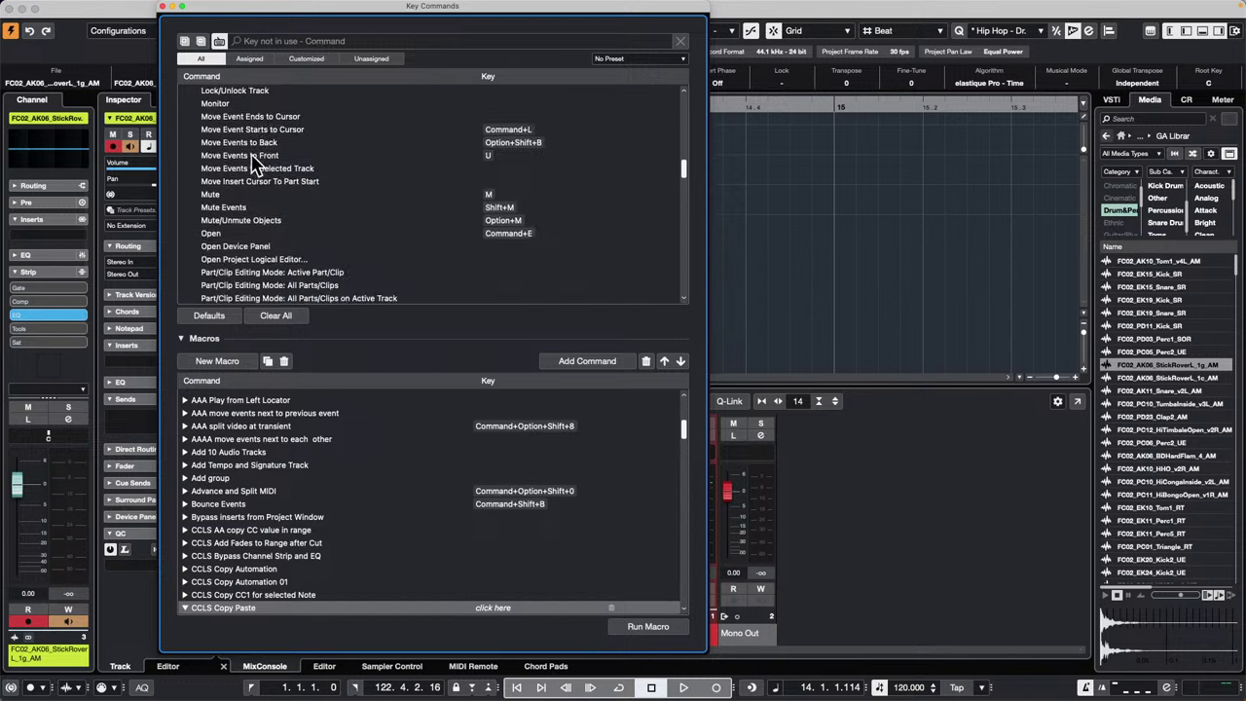
pyautogui.scroll(-8, 255, 163)
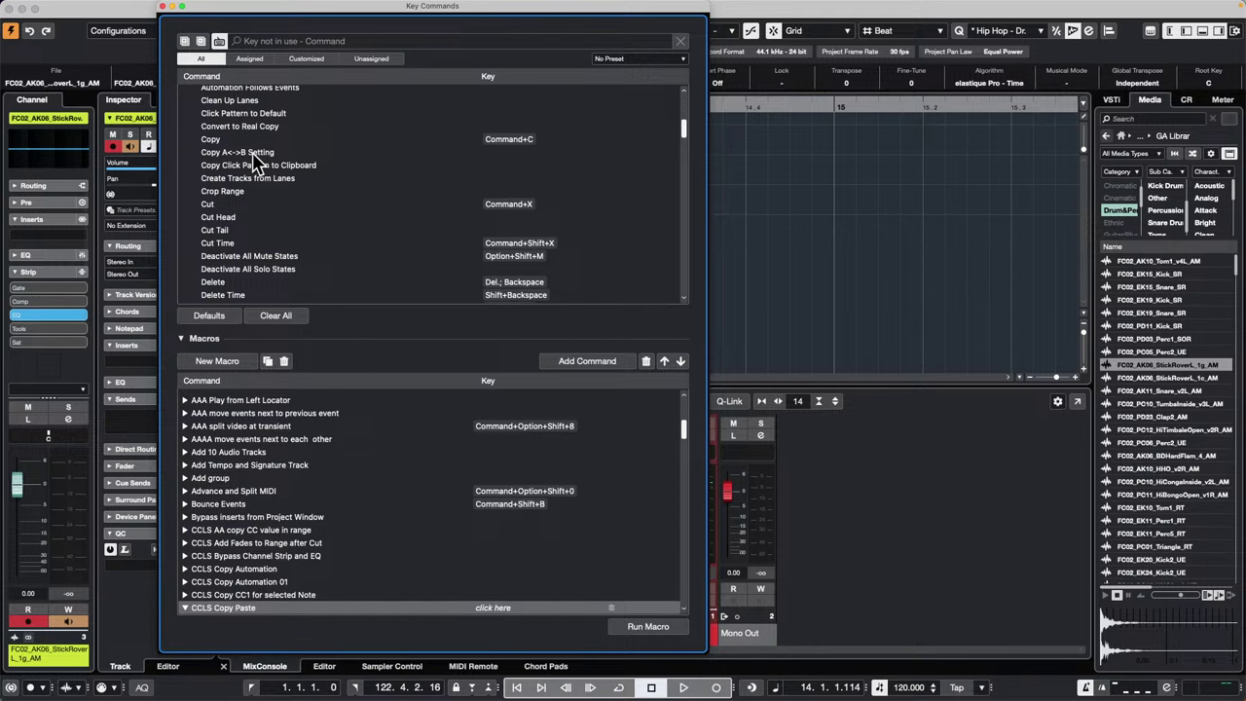
pyautogui.scroll(3, 255, 164)
pyautogui.click(216, 183)
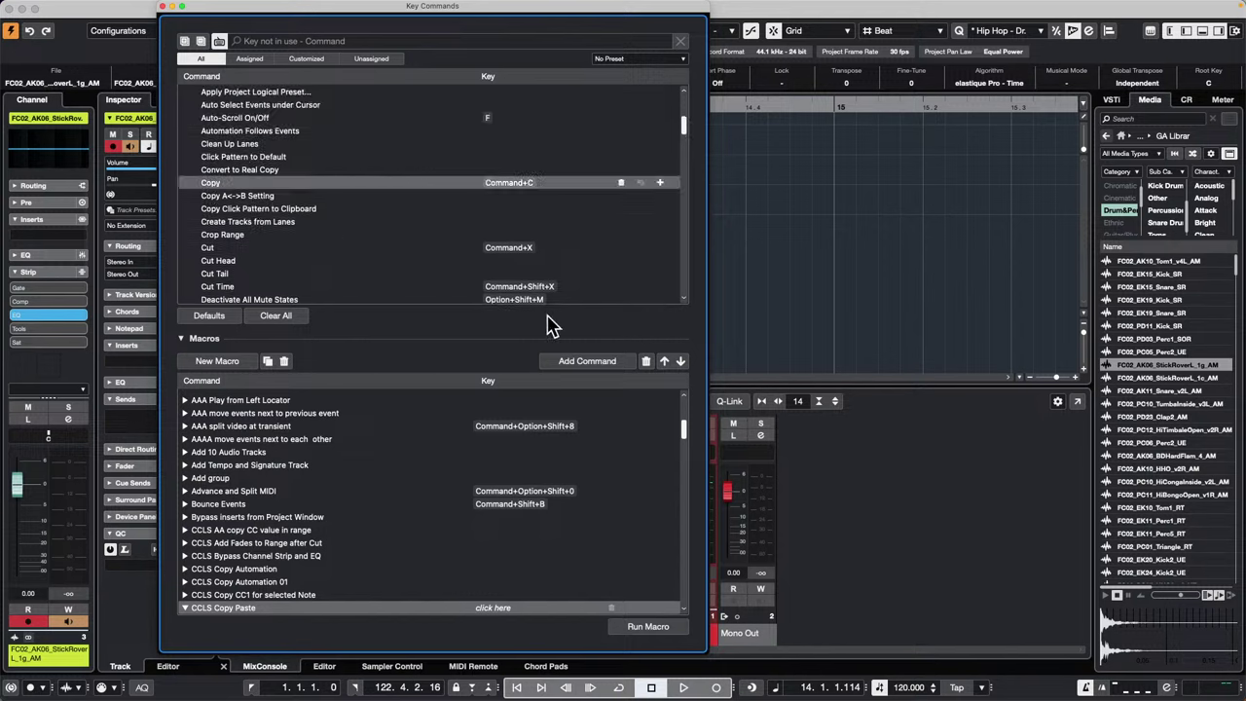
pyautogui.click(604, 367)
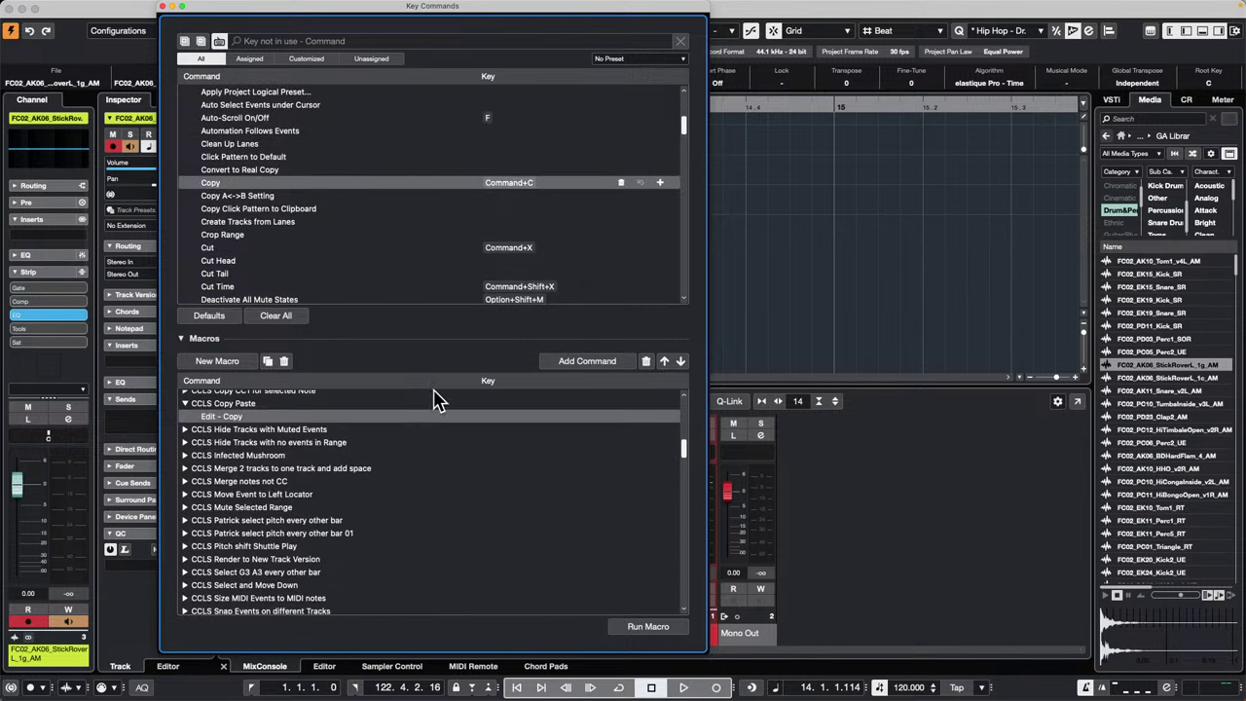
# Add the Edit category's Paste command to the CCLS Copy Paste macro after Copy.
pyautogui.scroll(-10, 346, 275)
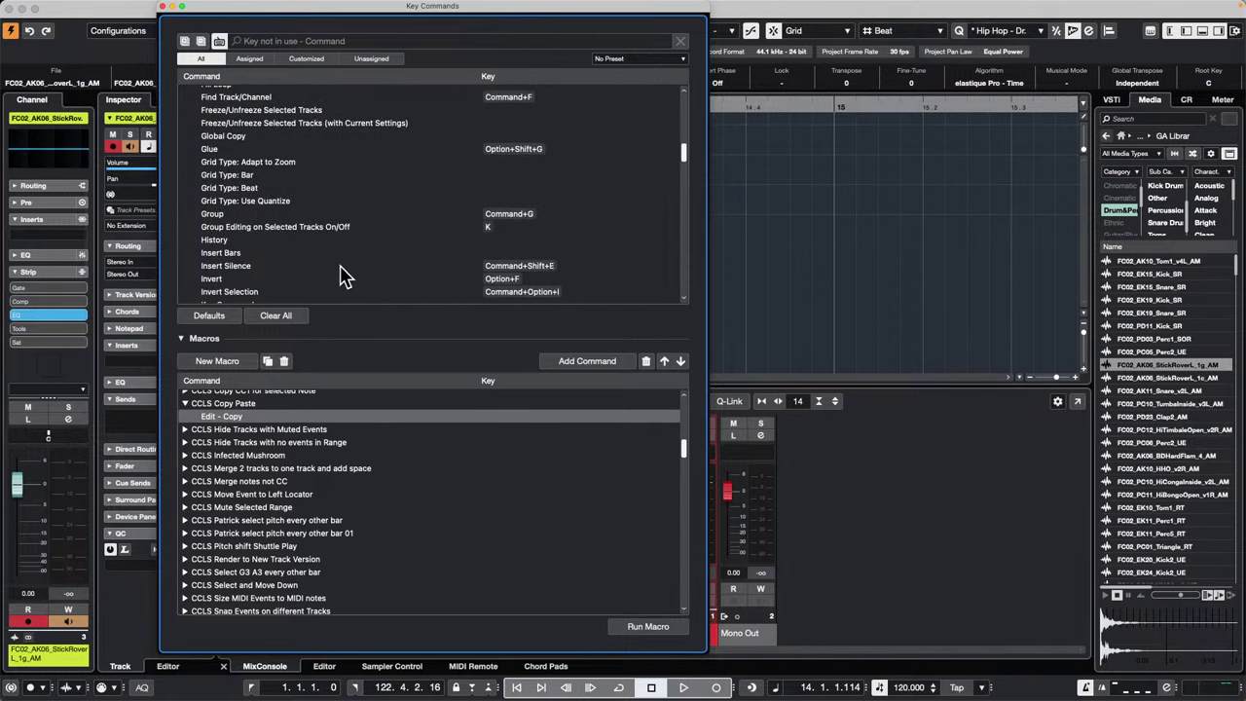
pyautogui.scroll(-15, 346, 276)
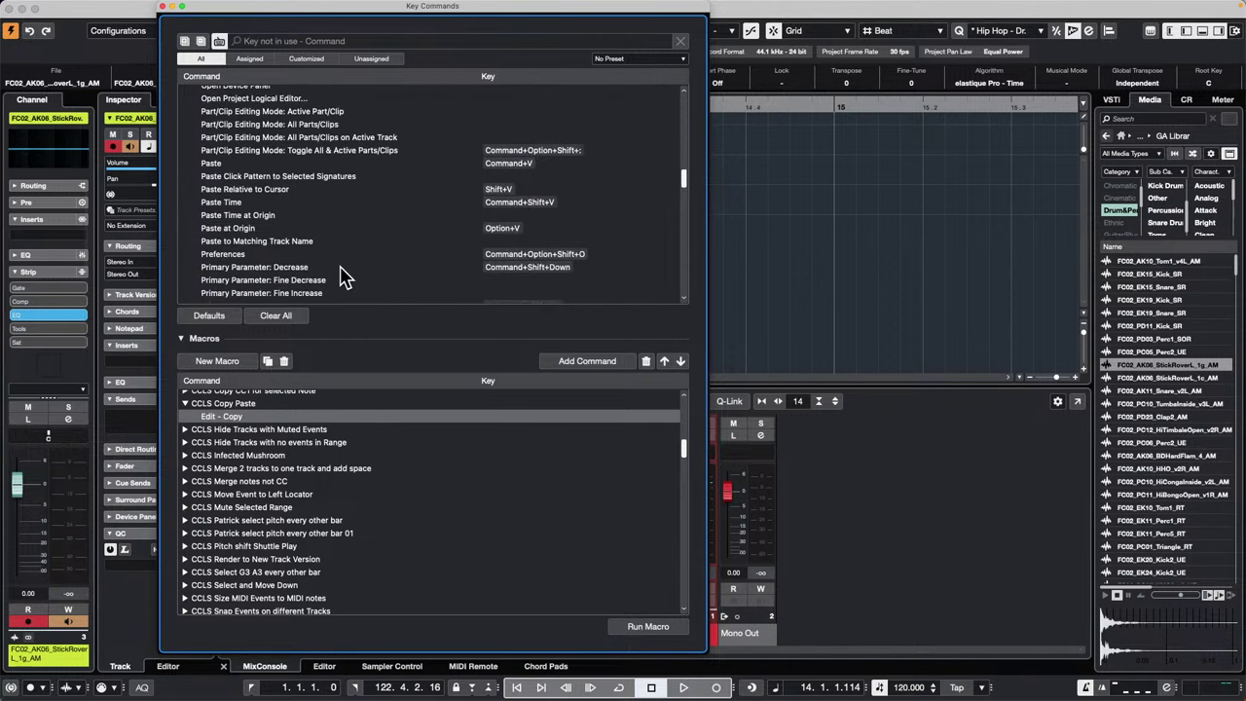
pyautogui.click(266, 164)
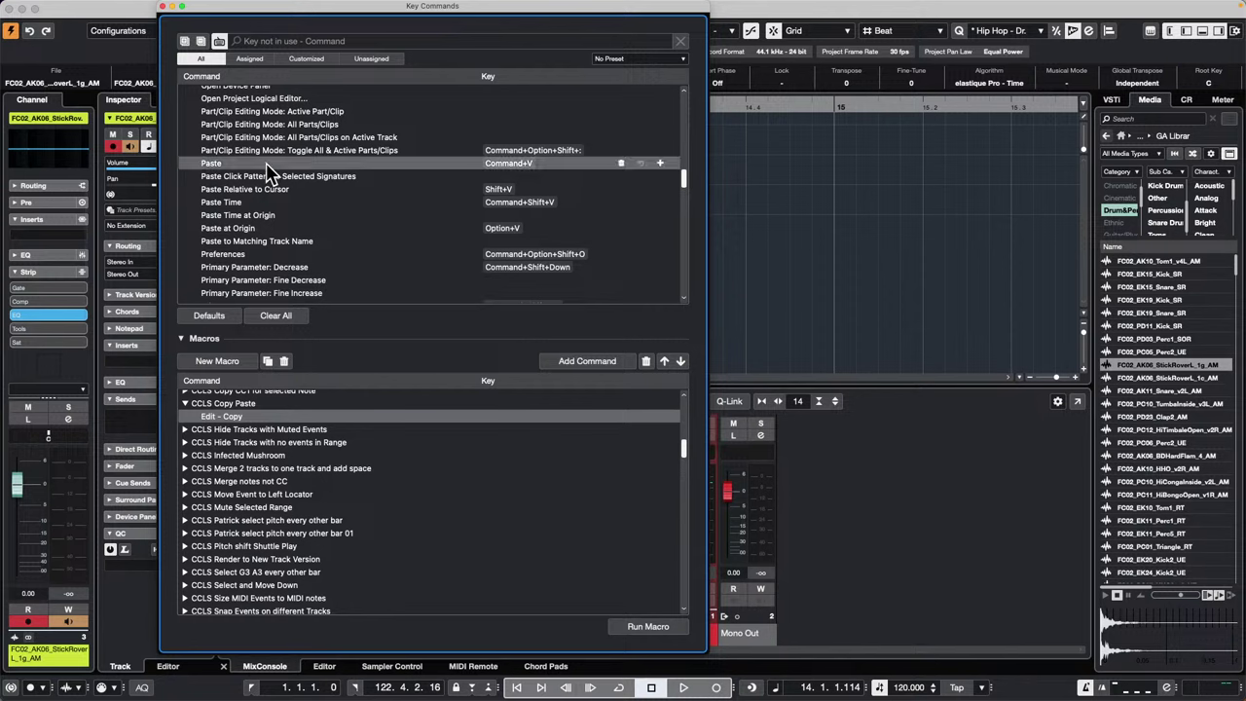
pyautogui.click(596, 362)
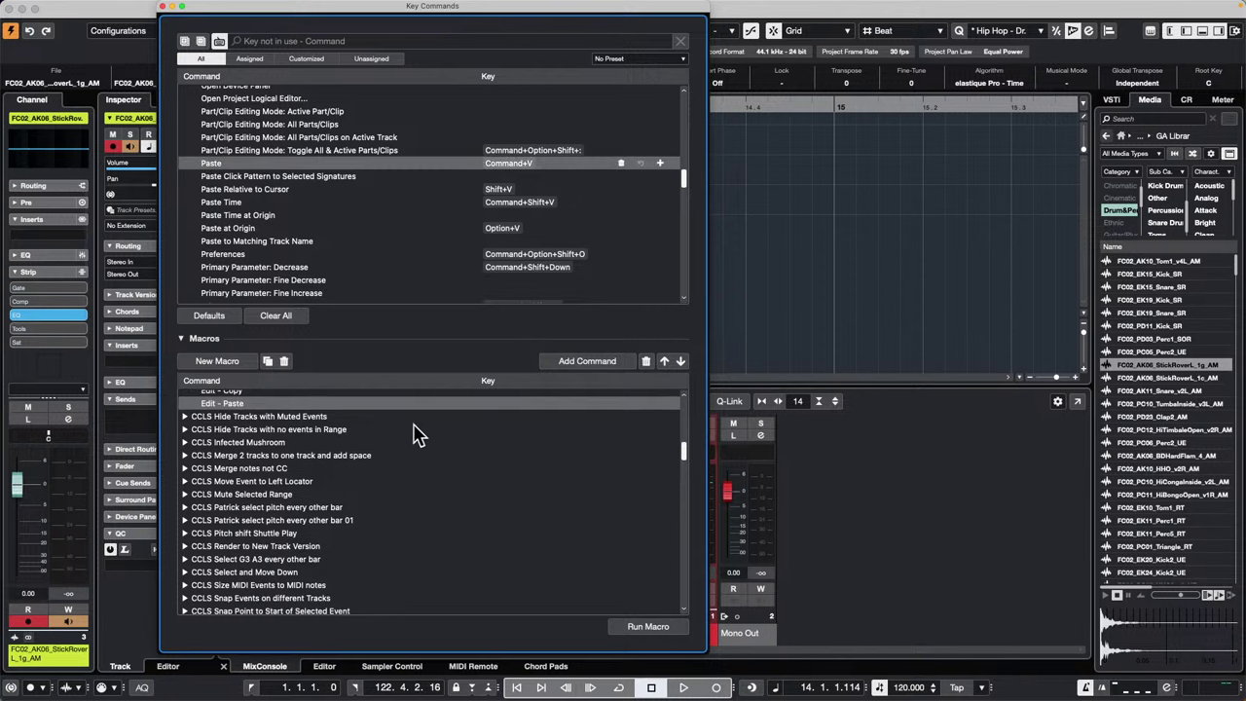
pyautogui.scroll(2, 340, 431)
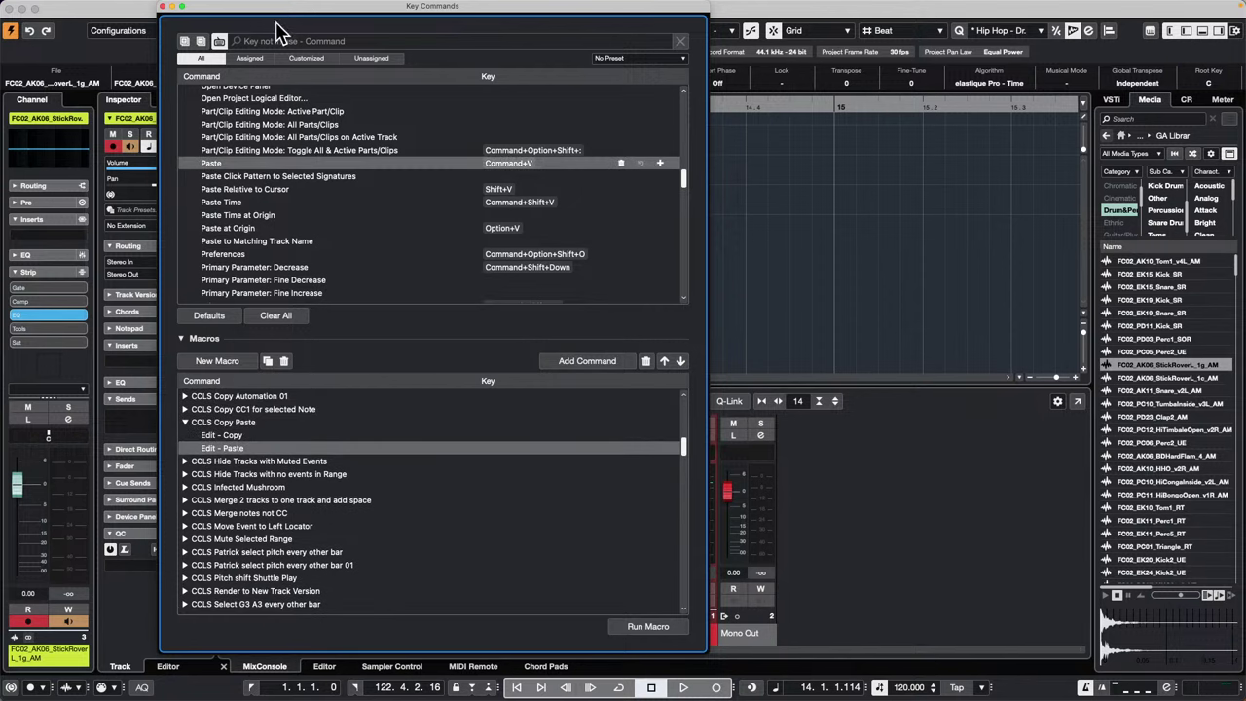
# Uncover the stick event, place the project cursor at 14.2, and run the CCLS Copy Paste macro.
pyautogui.moveTo(315, 19); pyautogui.dragTo(752, 84)
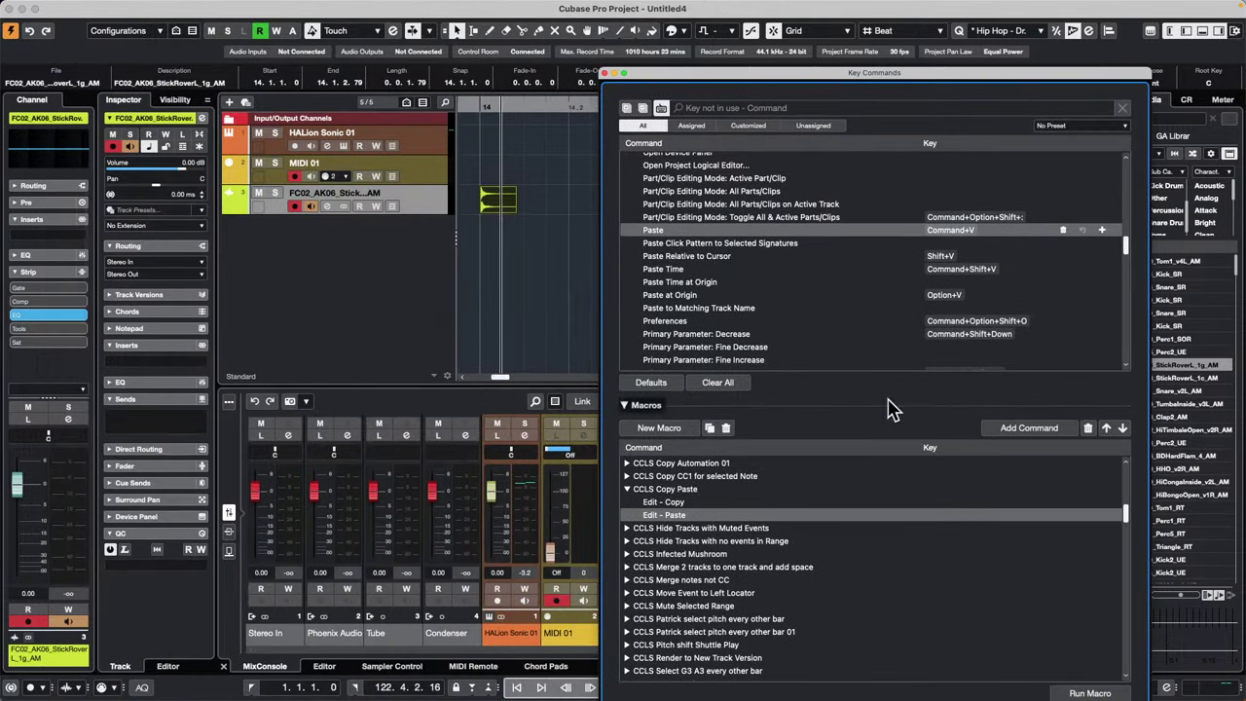
pyautogui.click(573, 108)
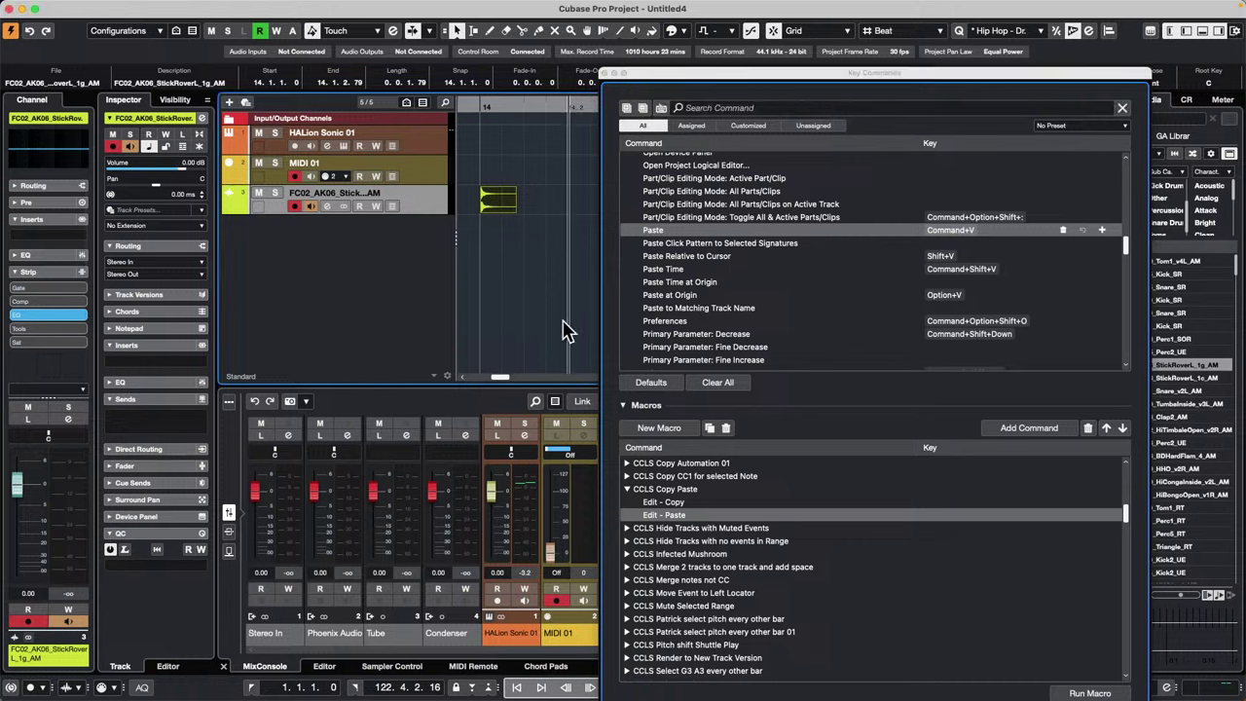
pyautogui.click(1088, 693)
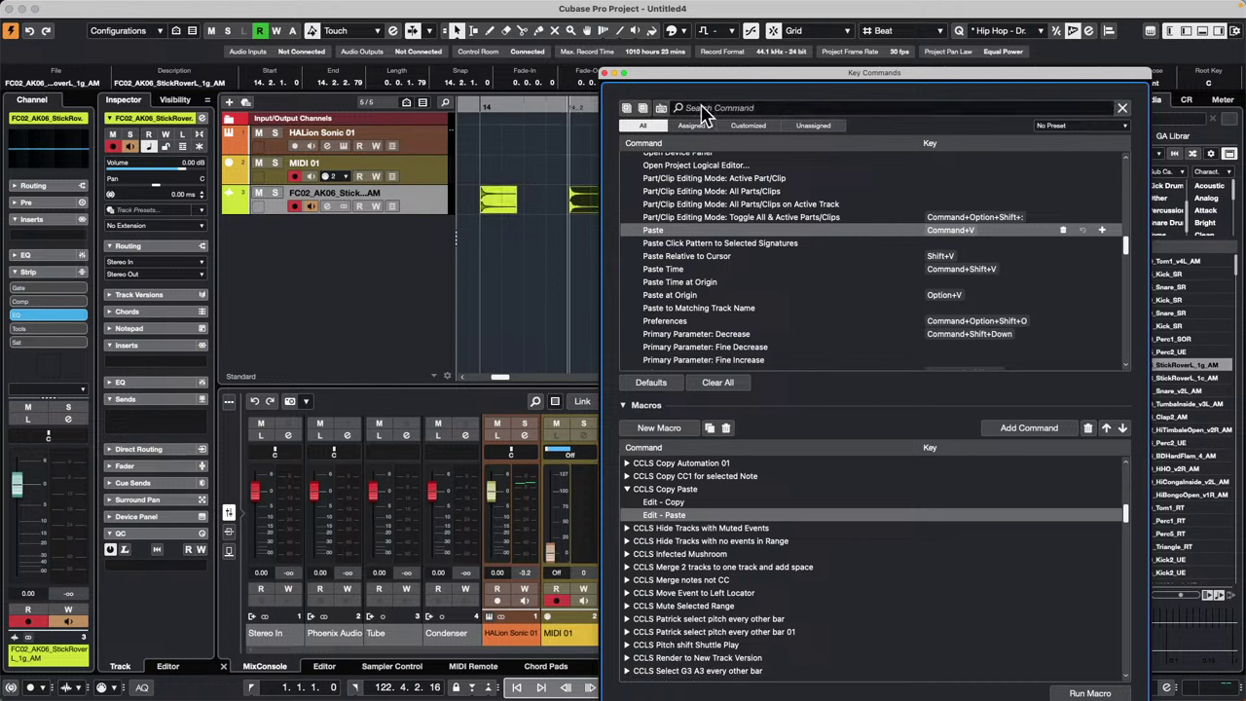
# Clear the key commands window away from the arrangement and move the pasted stick event to start at 14.3.
pyautogui.moveTo(722, 82); pyautogui.dragTo(661, 276)
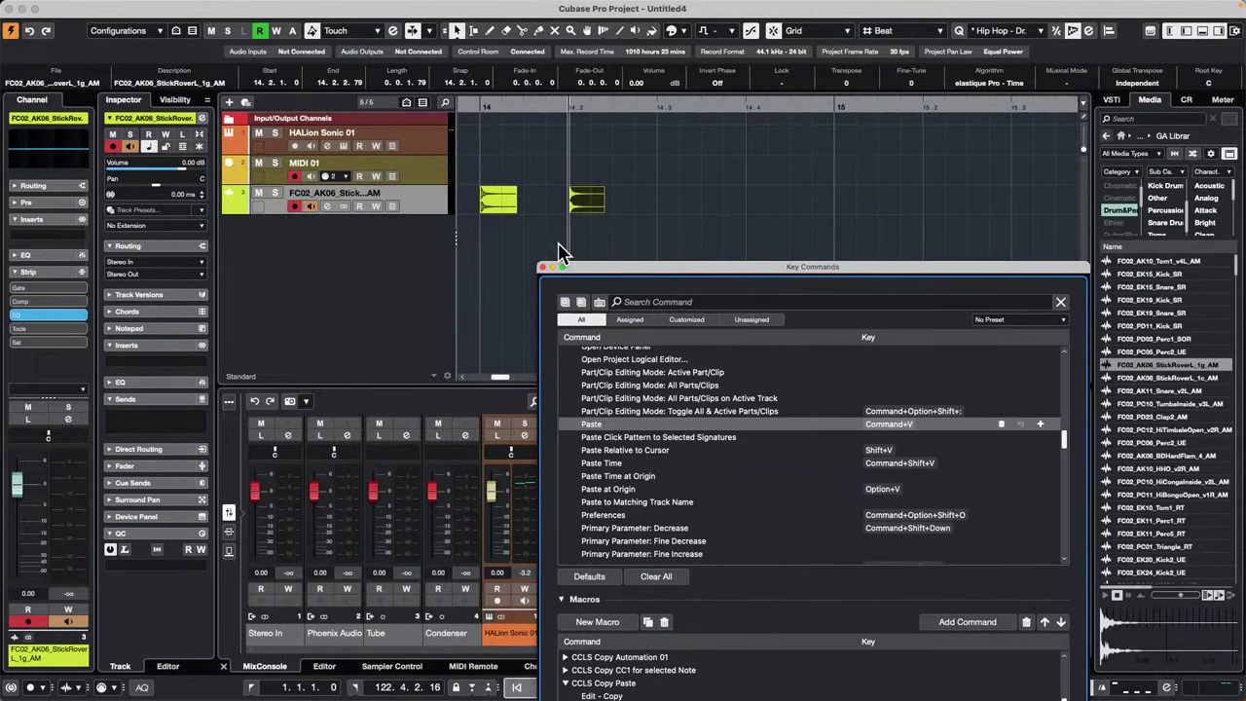
pyautogui.click(597, 216)
pyautogui.moveTo(603, 268); pyautogui.dragTo(472, 313)
pyautogui.moveTo(593, 207); pyautogui.dragTo(665, 212)
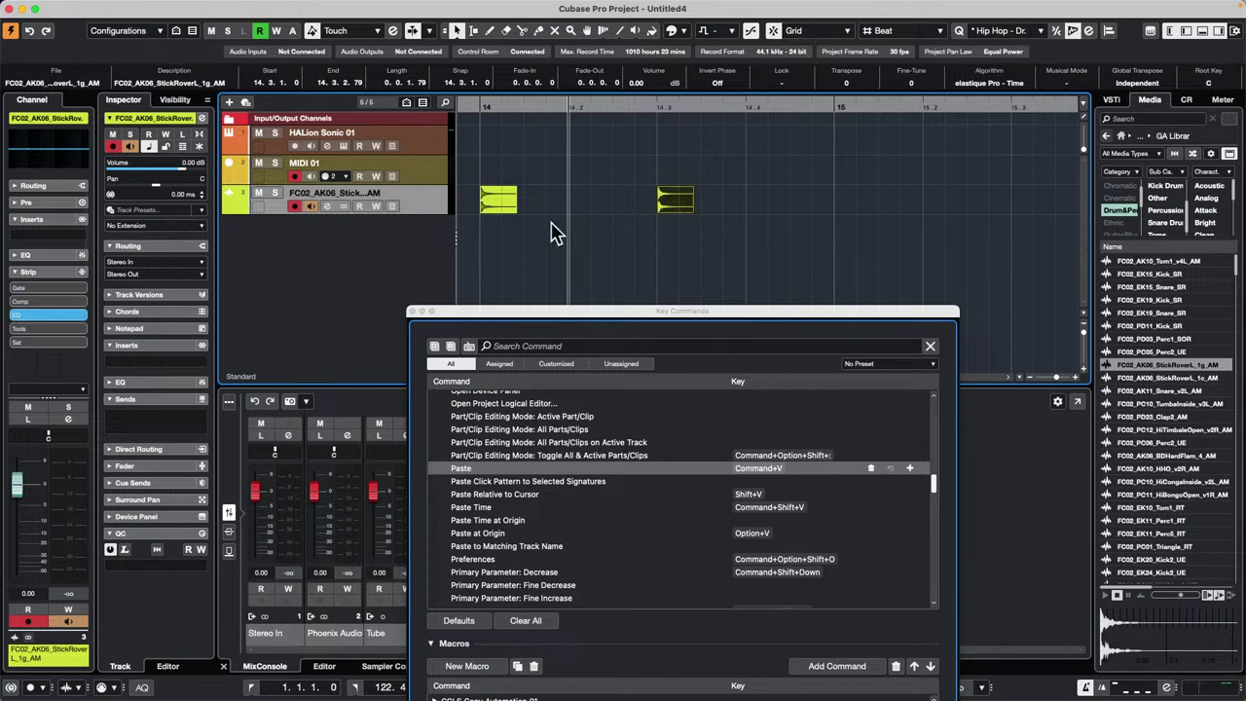
# Select a two-beat range from 14.3 to bar 15 on the audio track and duplicate it five times.
pyautogui.rightClick(652, 208)
pyautogui.click(662, 202)
pyautogui.moveTo(656, 195); pyautogui.dragTo(810, 201)
pyautogui.moveTo(593, 107); pyautogui.dragTo(587, 77)
pyautogui.press('super+d')
pyautogui.press('super+d')
pyautogui.press('super+d')
pyautogui.press('super+d')
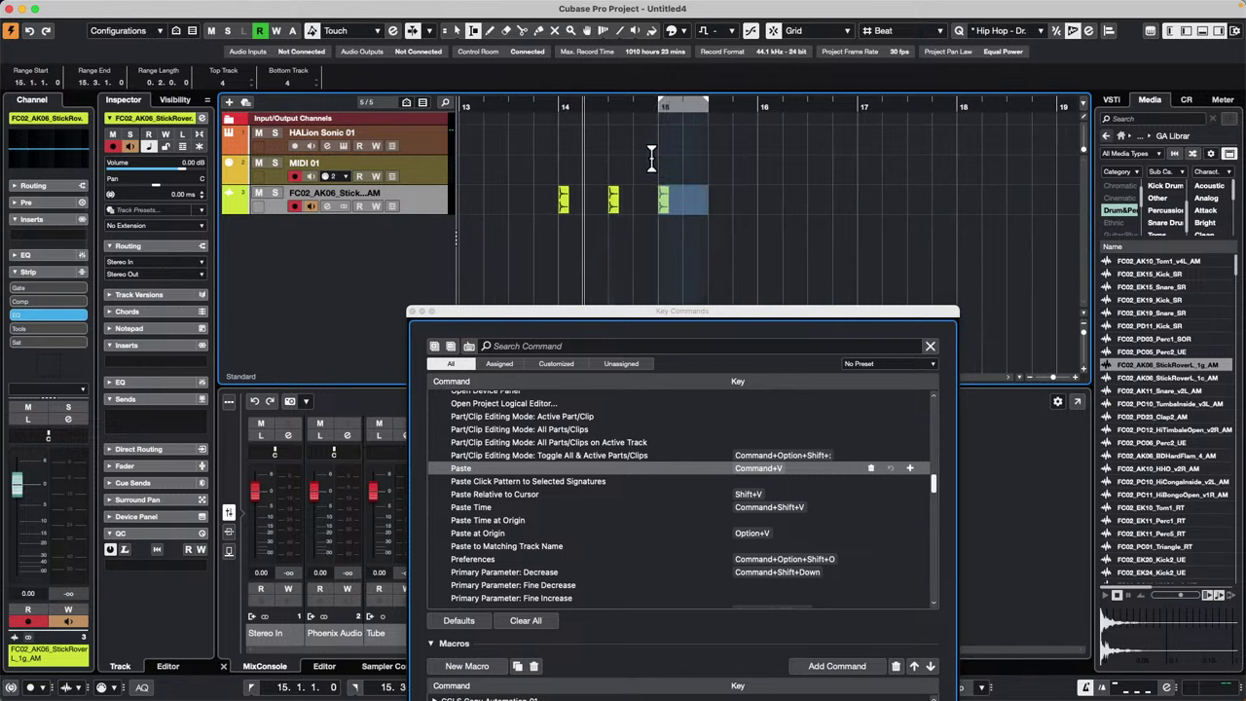
pyautogui.press('super+d')
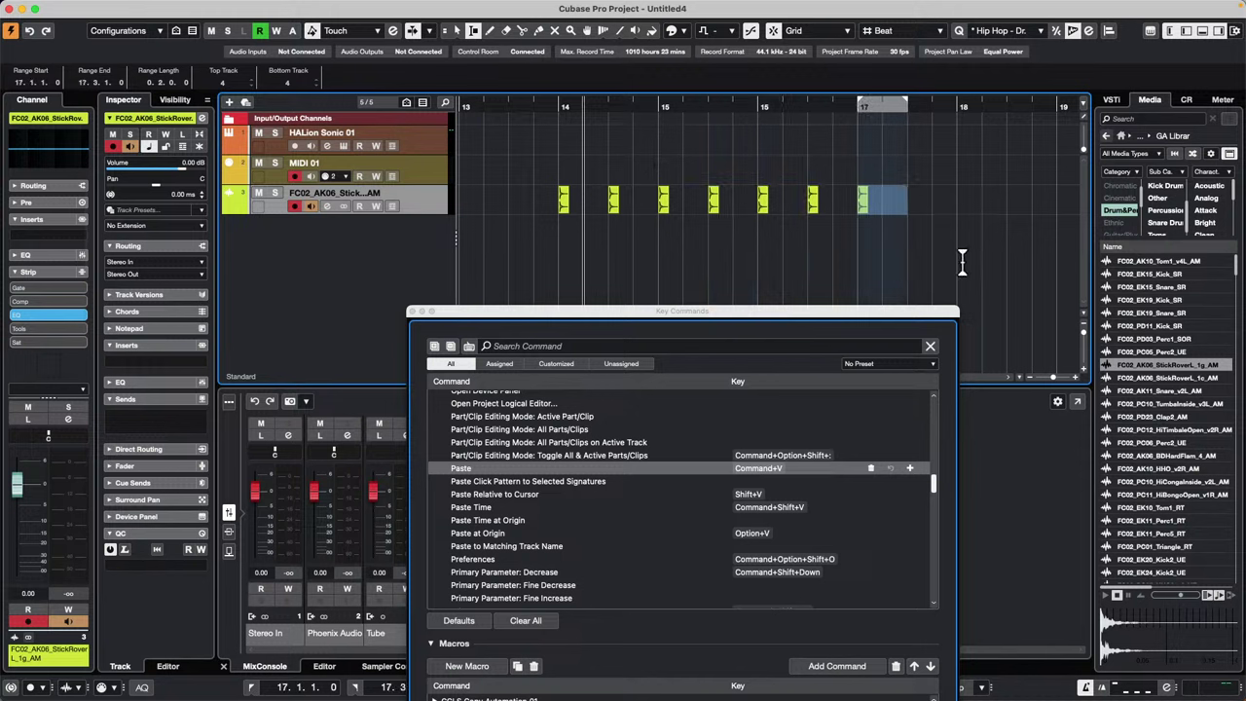
# Switch back to the Object Selection tool and close the key commands window.
pyautogui.rightClick(827, 222)
pyautogui.click(826, 222)
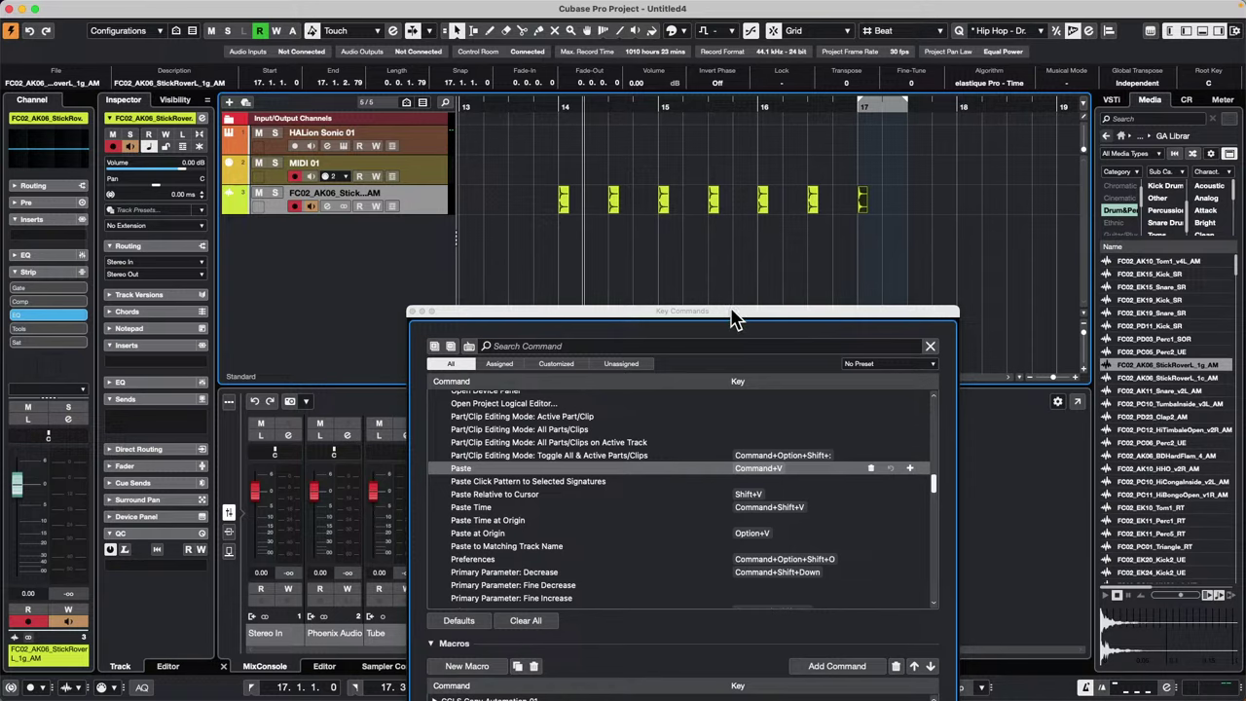
pyautogui.moveTo(732, 307); pyautogui.dragTo(717, 162)
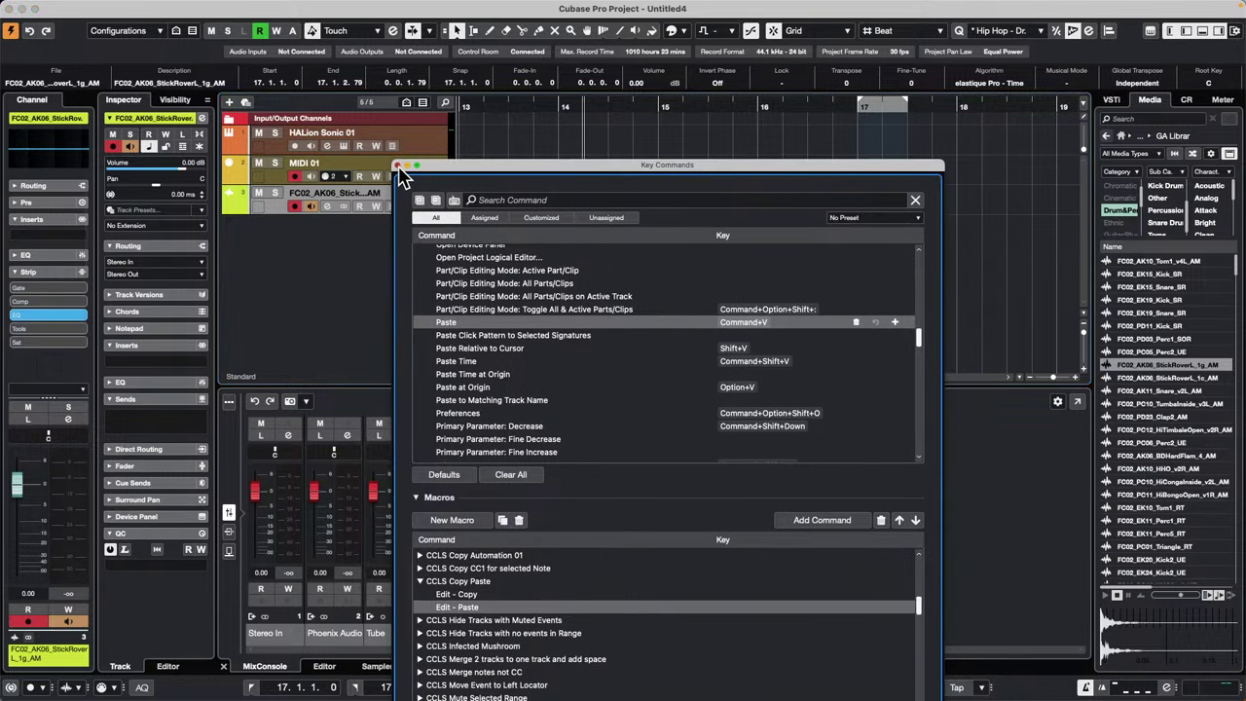
pyautogui.click(398, 166)
pyautogui.rightClick(830, 216)
pyautogui.click(831, 216)
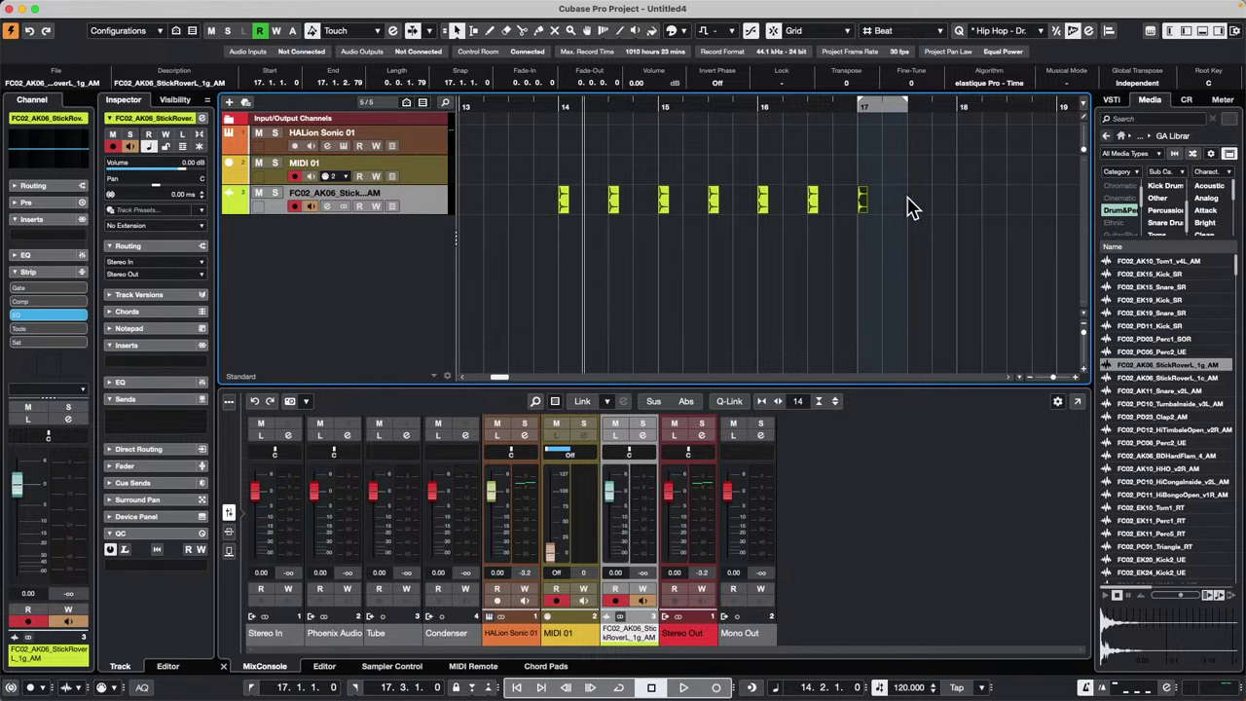
# Delete all the stick sample events on the audio track and return to the start of the project.
pyautogui.moveTo(906, 203); pyautogui.dragTo(516, 197)
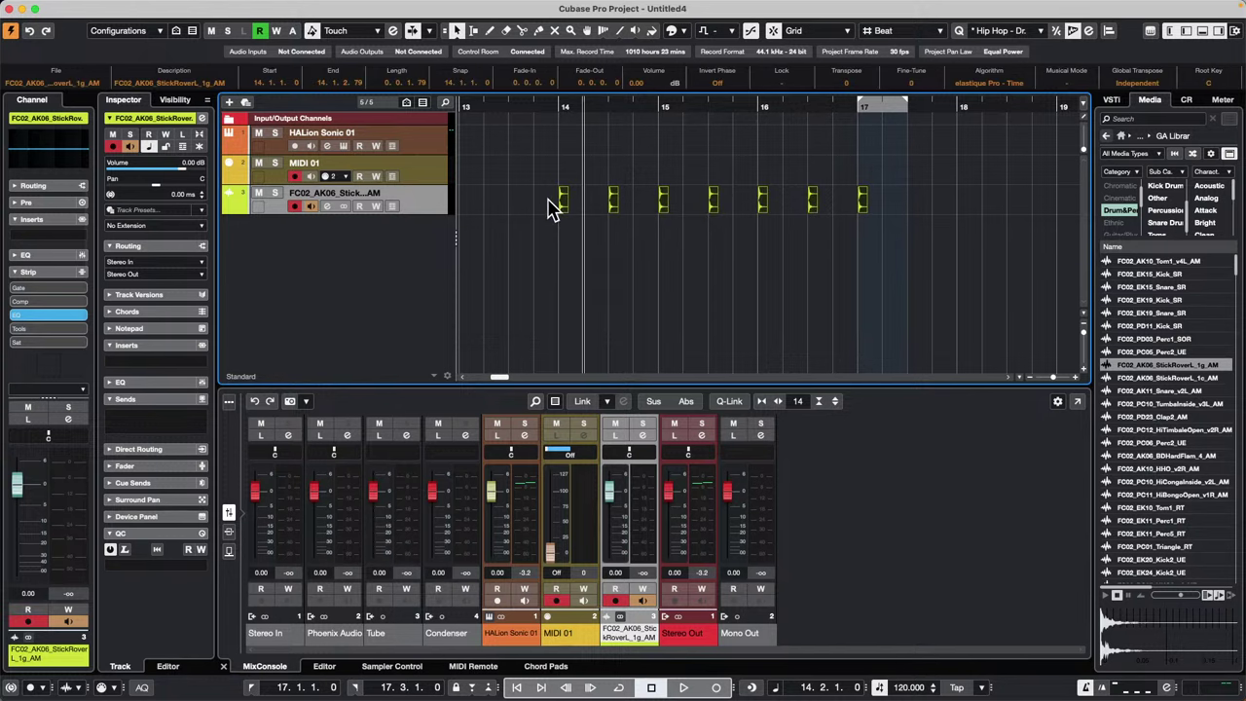
pyautogui.press('Delete')
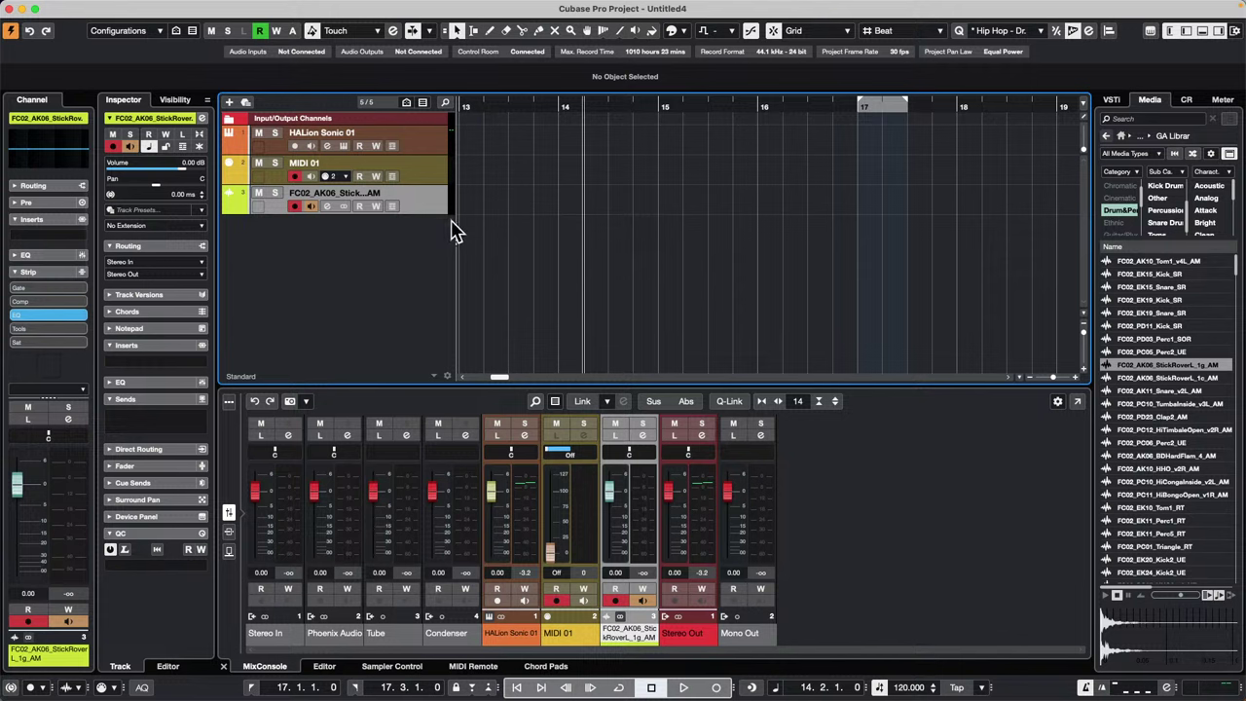
pyautogui.press('Home')
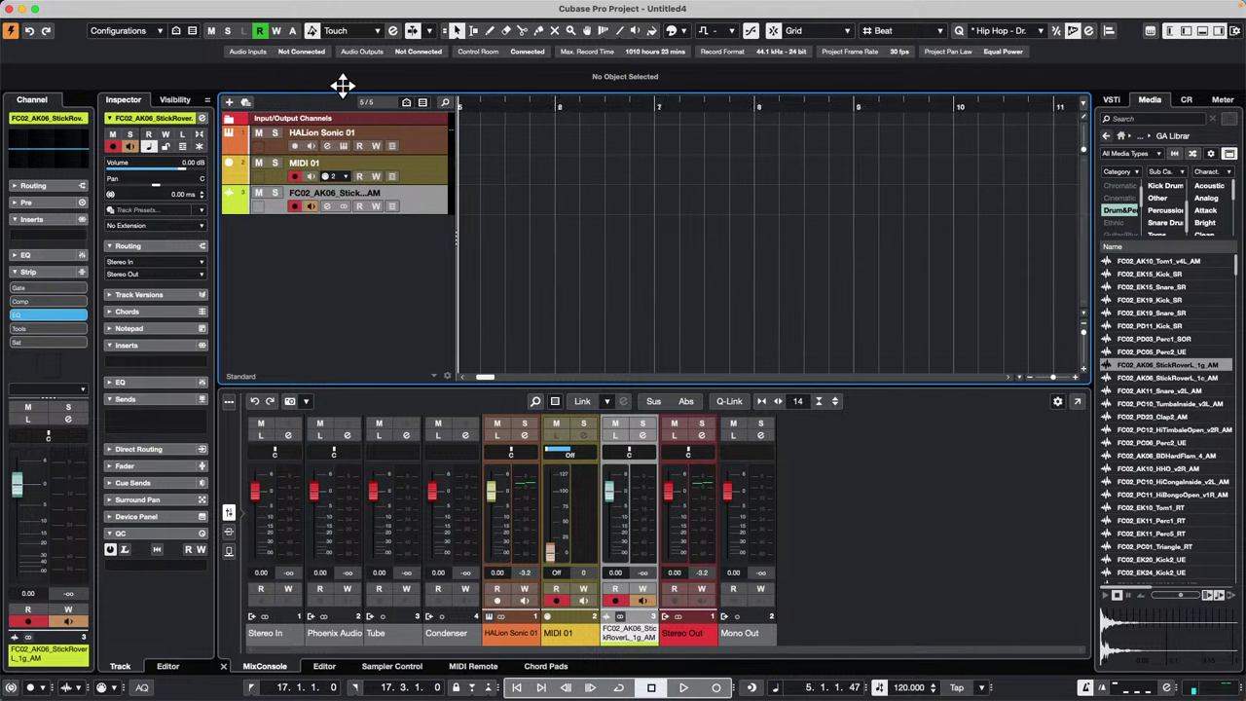
pyautogui.rightClick(500, 201)
pyautogui.click(532, 201)
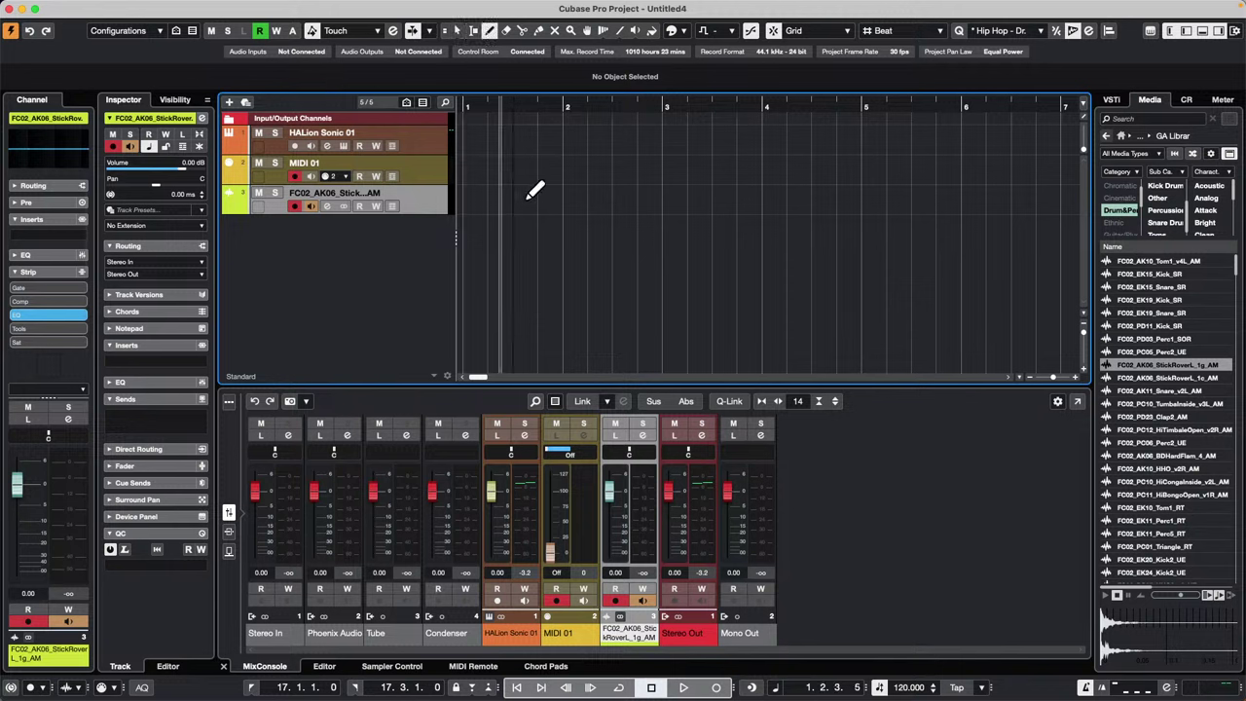
pyautogui.rightClick(421, 196)
pyautogui.moveTo(556, 205)
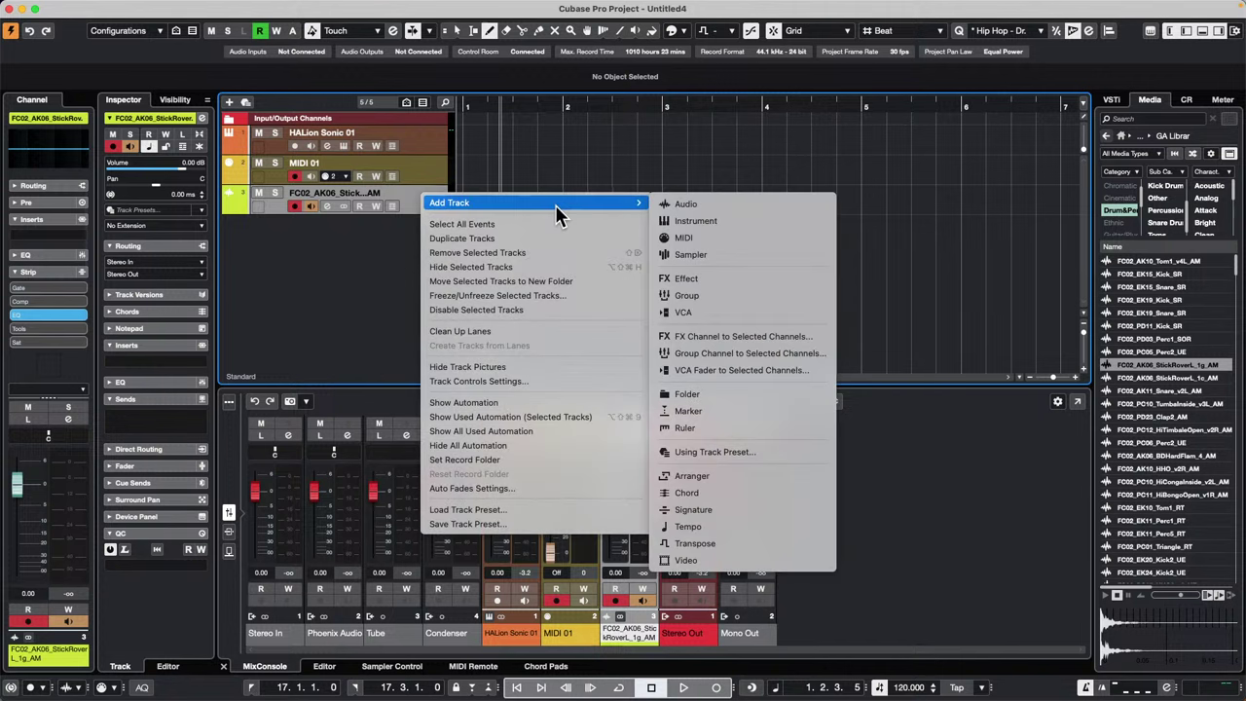
pyautogui.click(428, 148)
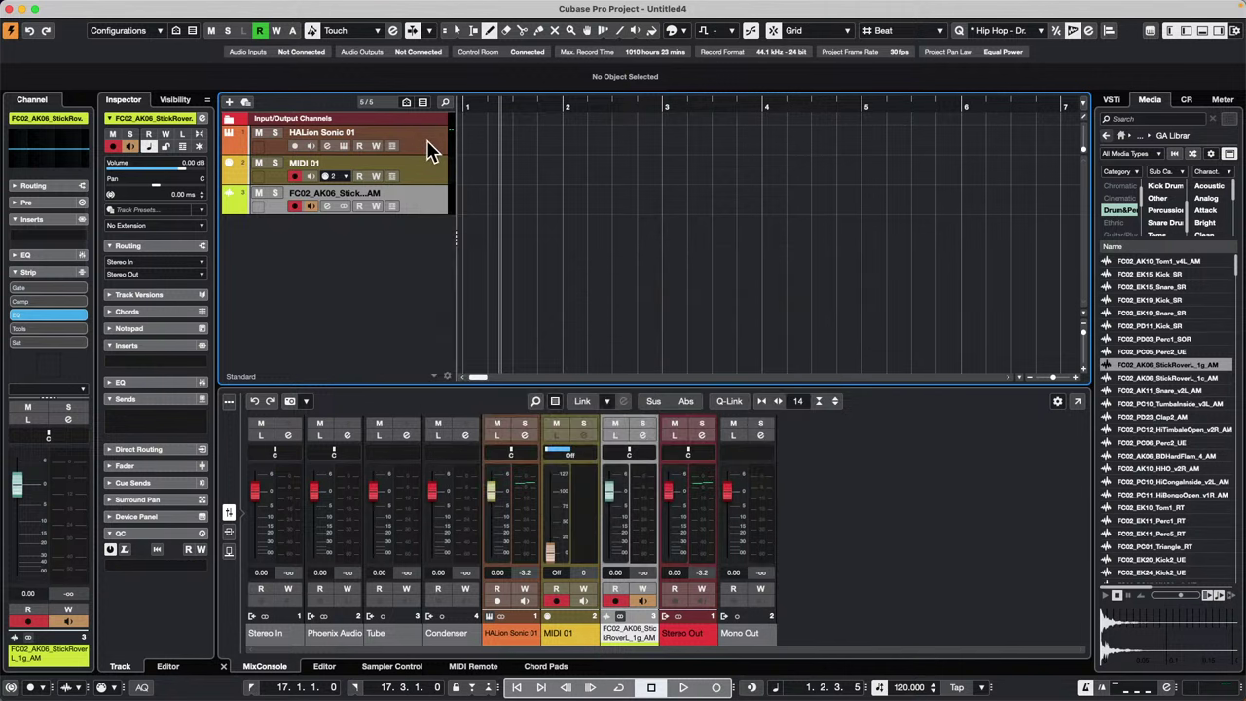
pyautogui.click(426, 143)
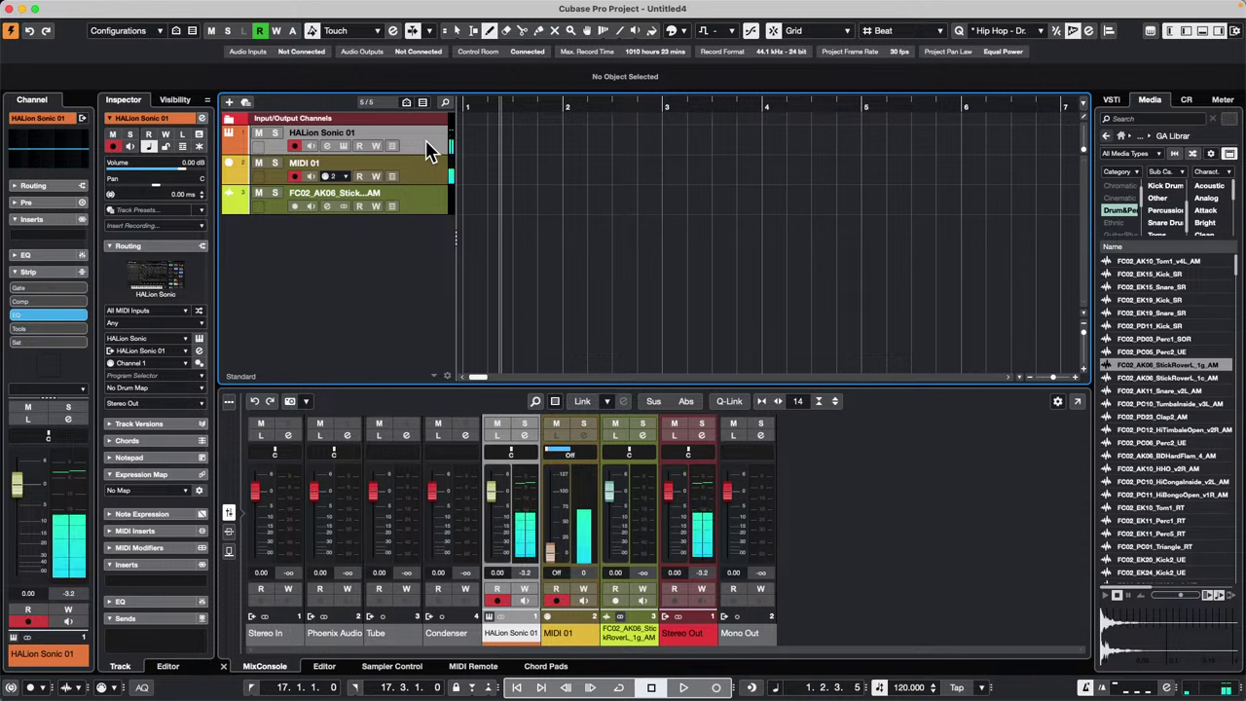
pyautogui.click(300, 169)
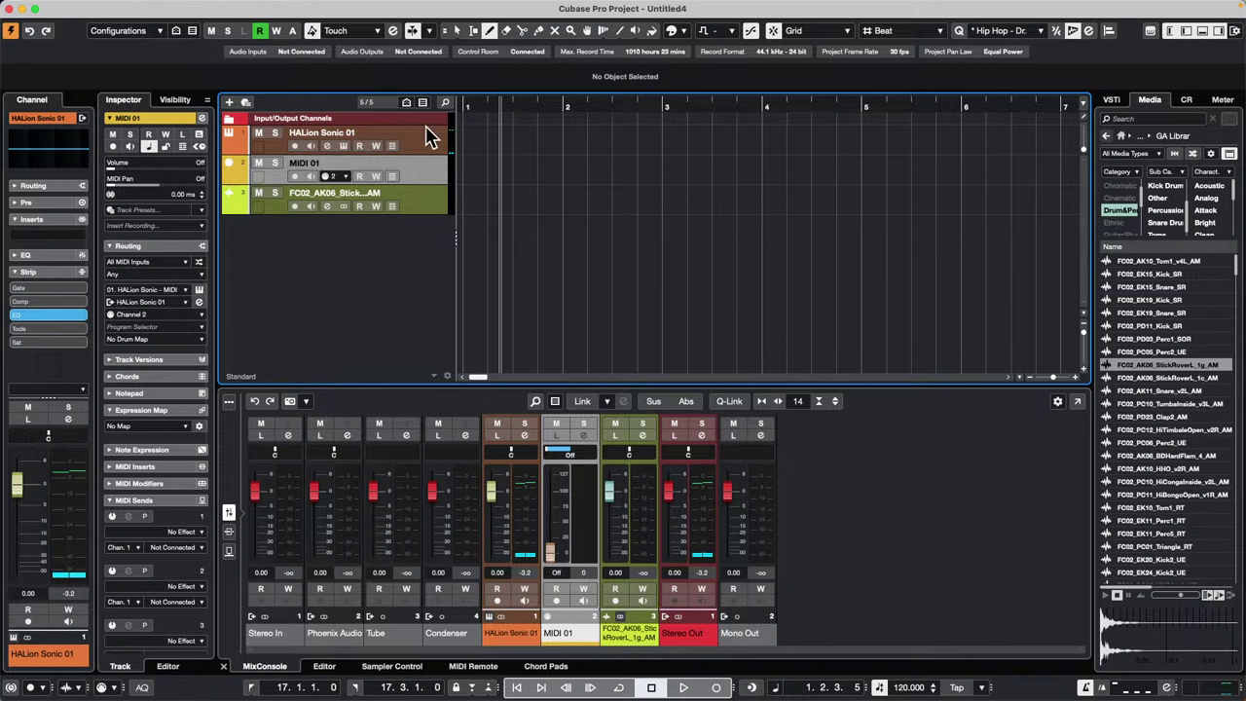
# Add an instrument track below HALion Sonic 01 with HALion Sonic, All MIDI Inputs and Stereo Out, and reposition its plug-in window.
pyautogui.click(423, 134)
pyautogui.rightClick(420, 139)
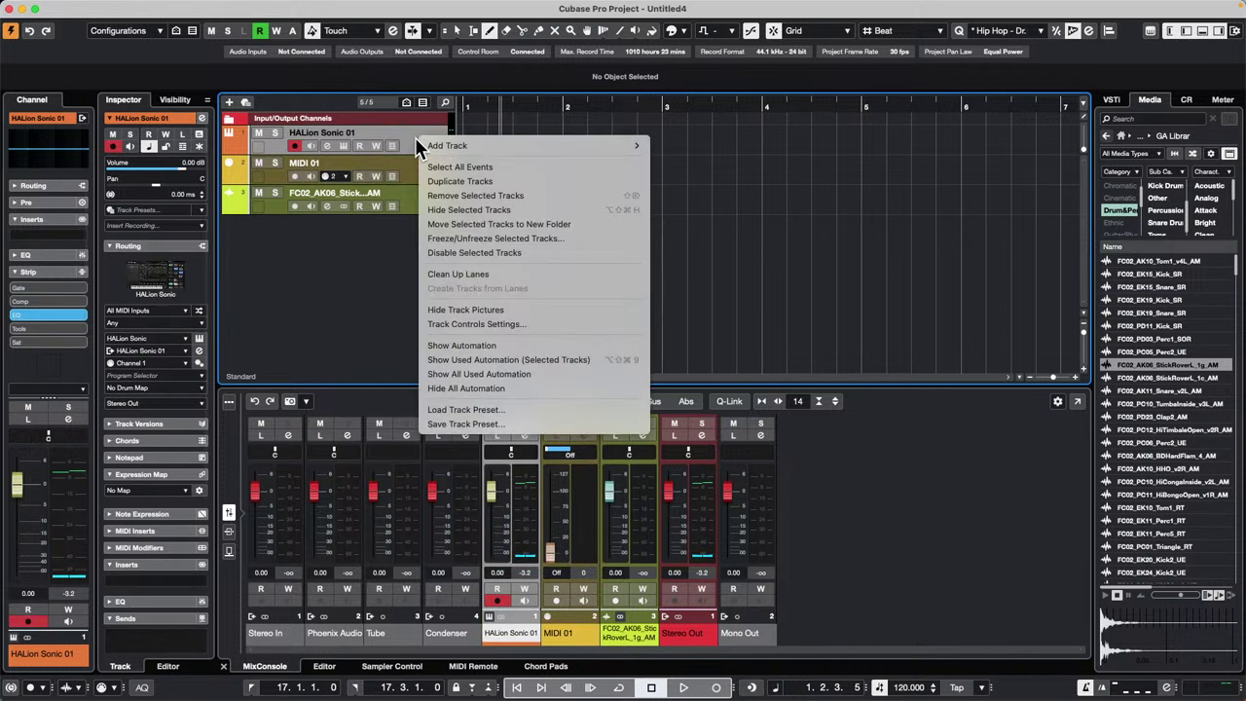
pyautogui.moveTo(468, 145)
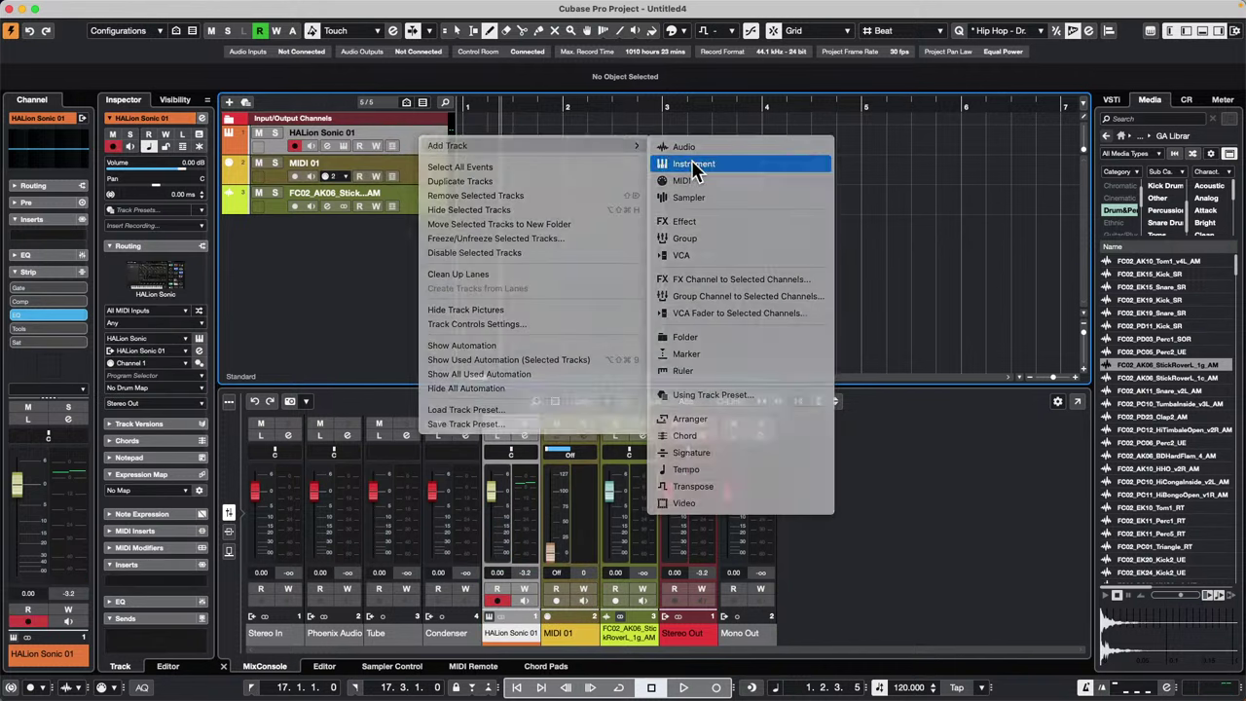
pyautogui.click(693, 164)
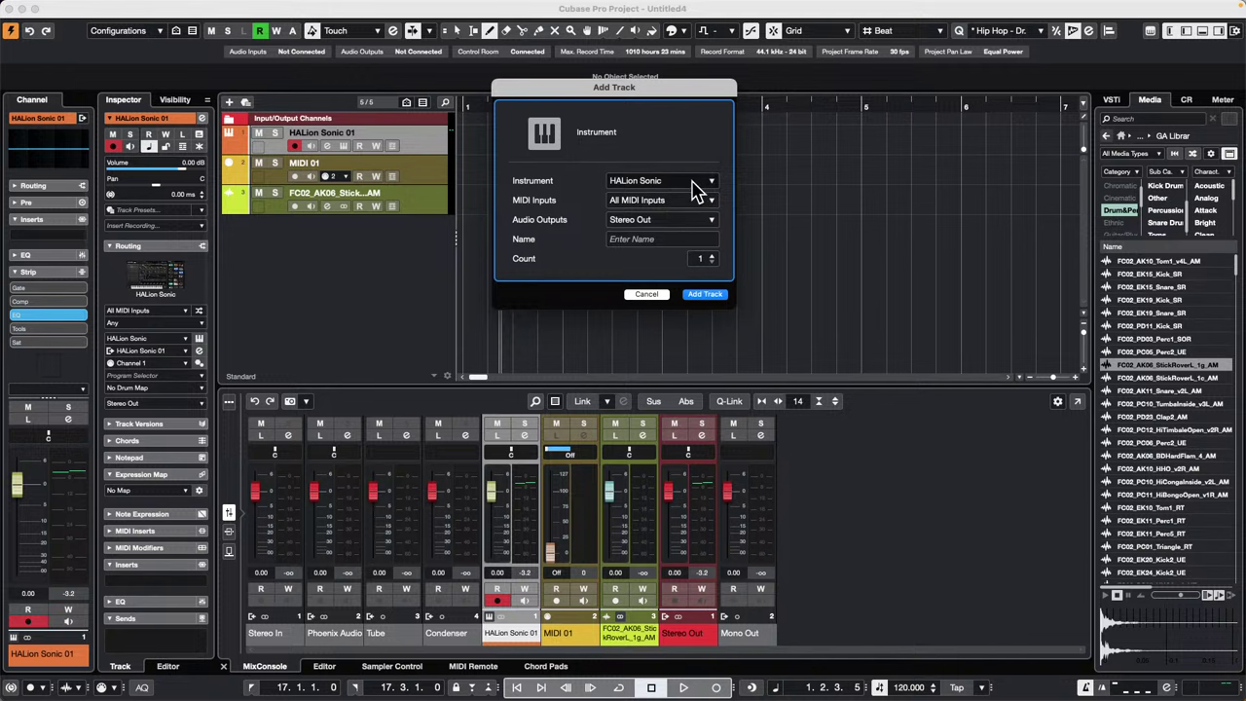
pyautogui.click(705, 295)
pyautogui.moveTo(759, 88); pyautogui.dragTo(594, 74)
# Load the Celli program from the Iconica Sketch library and select its Sustain articulation.
pyautogui.scroll(-3, 1050, 356)
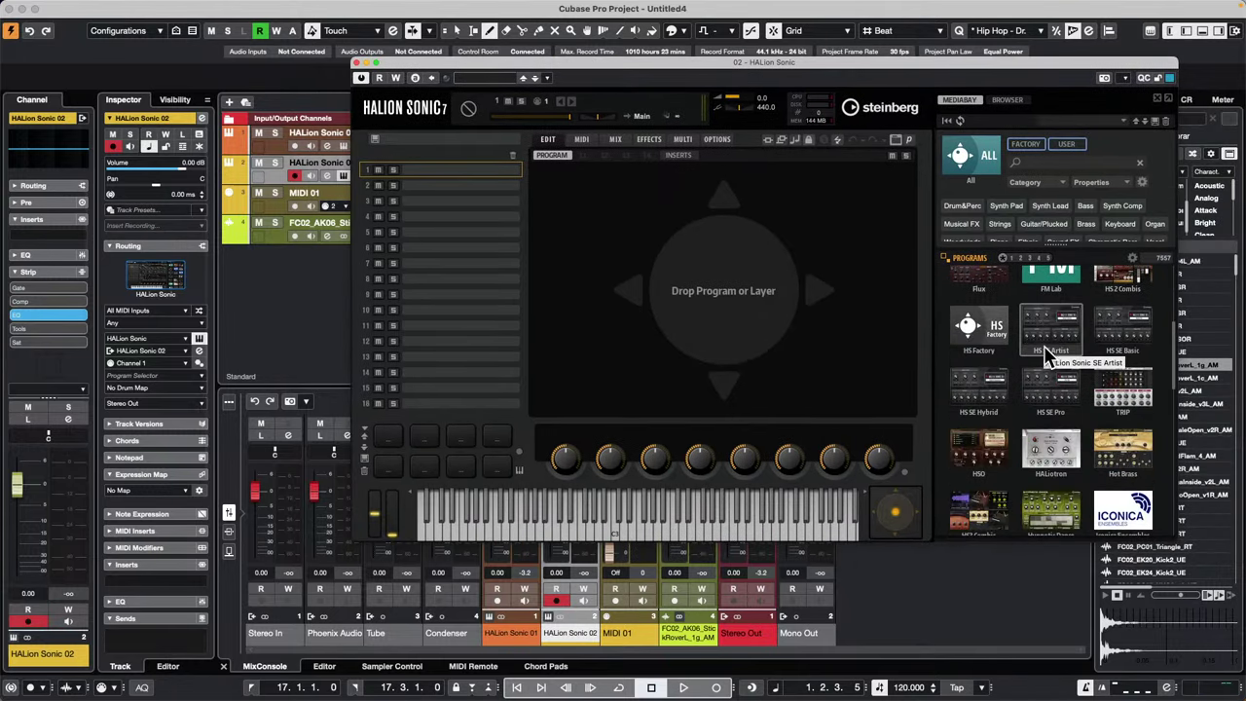
pyautogui.scroll(-5, 1050, 355)
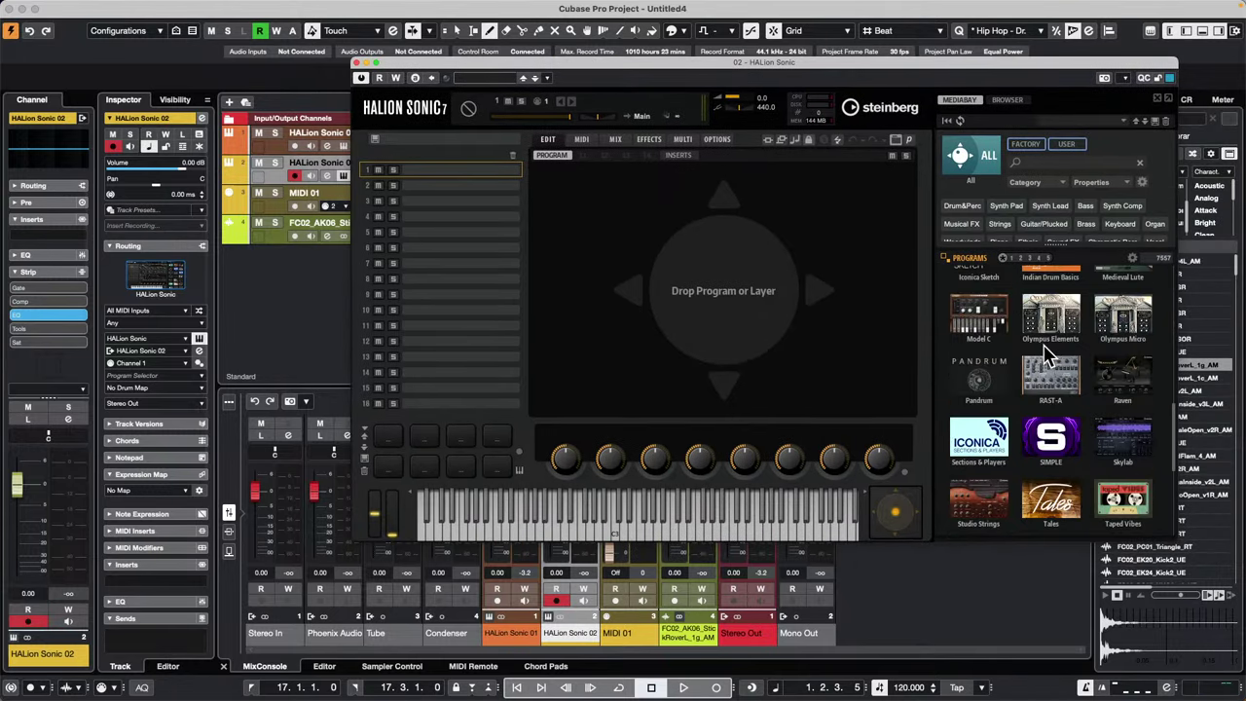
pyautogui.scroll(-3, 1046, 355)
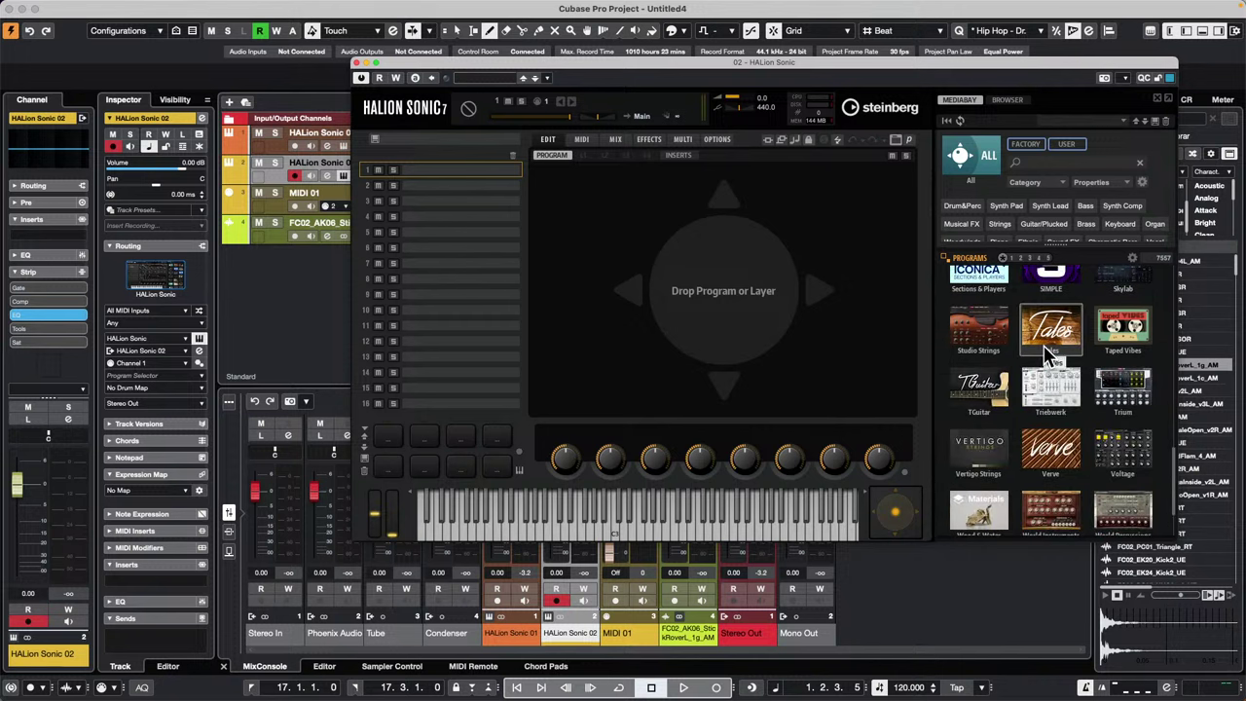
pyautogui.scroll(1, 1033, 354)
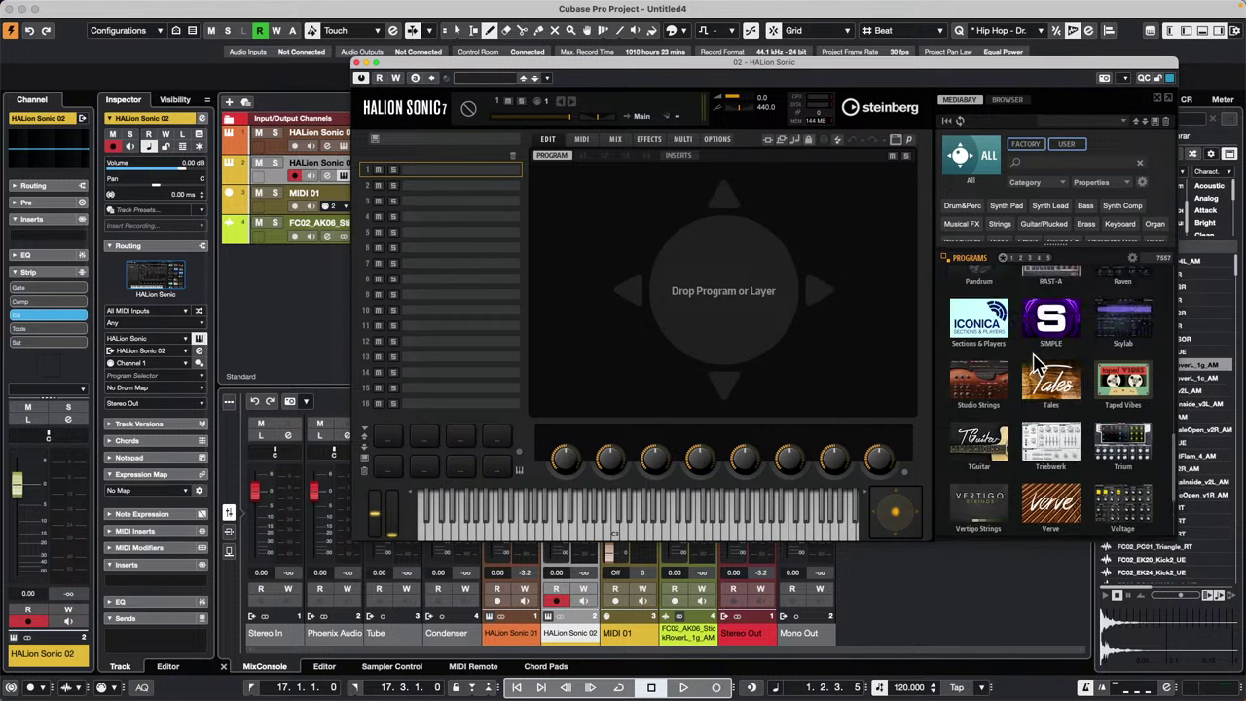
pyautogui.scroll(1, 1038, 361)
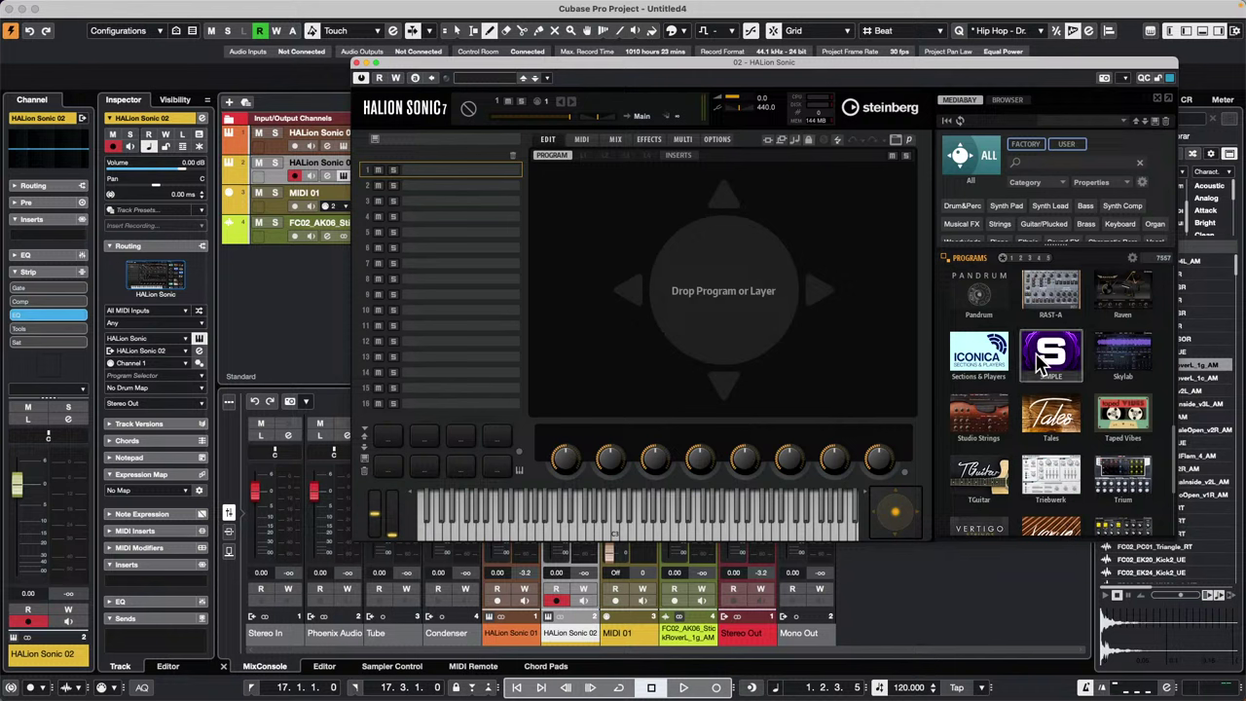
pyautogui.scroll(-3, 1040, 363)
pyautogui.scroll(5, 1039, 363)
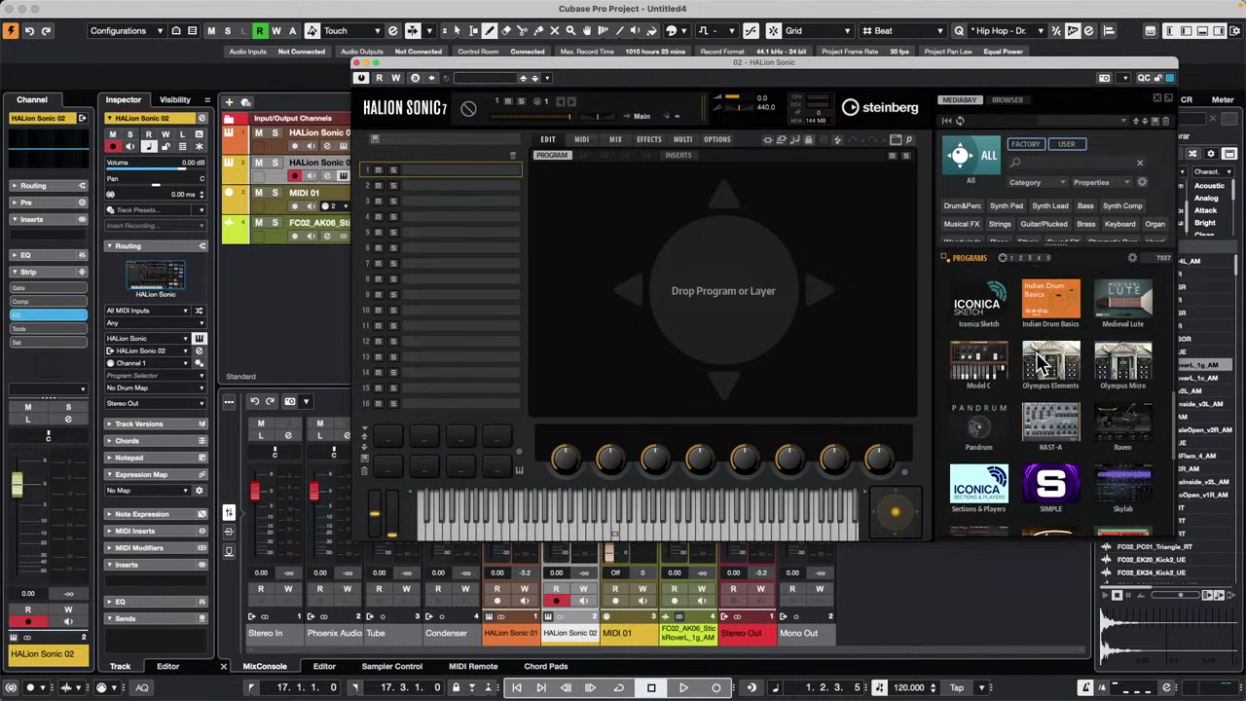
pyautogui.scroll(1, 1038, 358)
pyautogui.click(1000, 343)
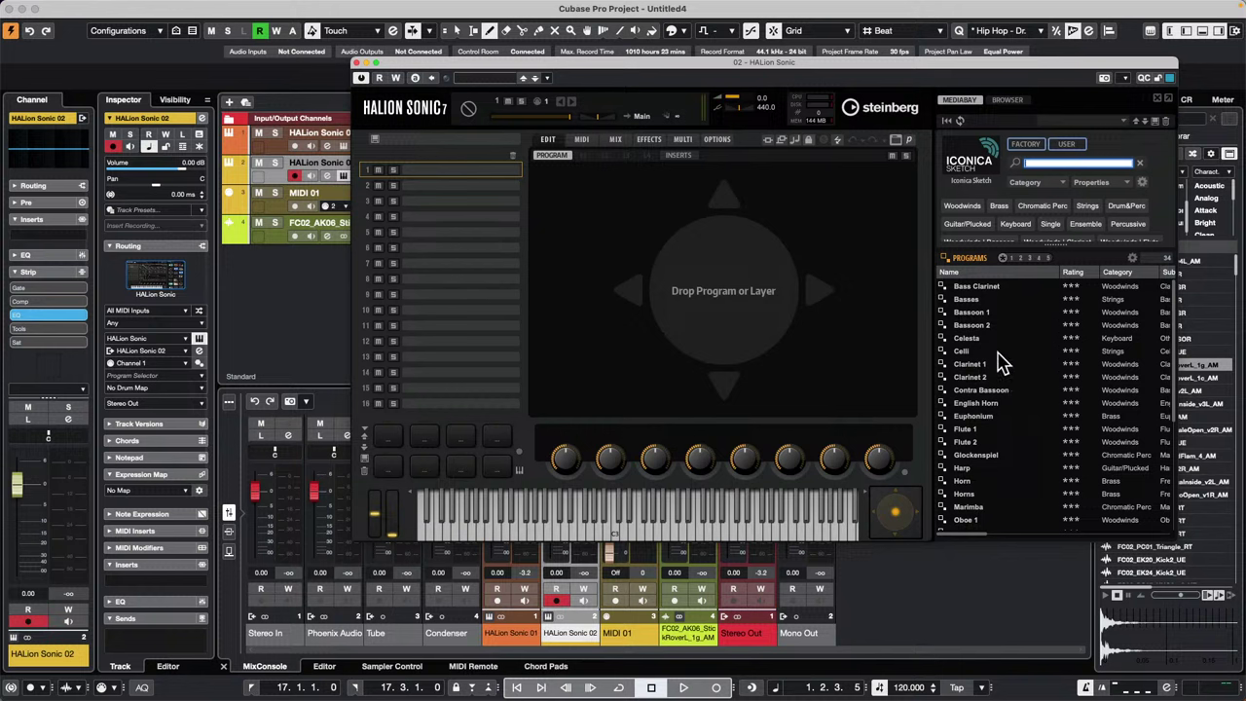
pyautogui.doubleClick(967, 353)
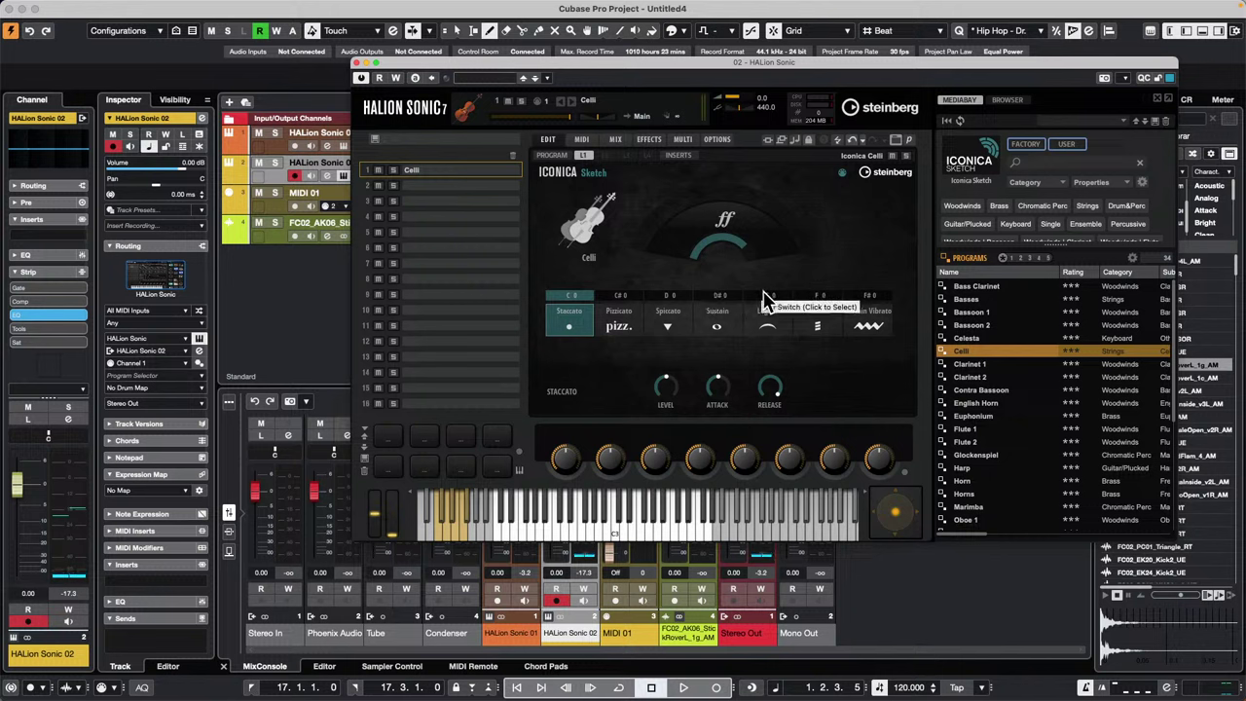
pyautogui.click(711, 304)
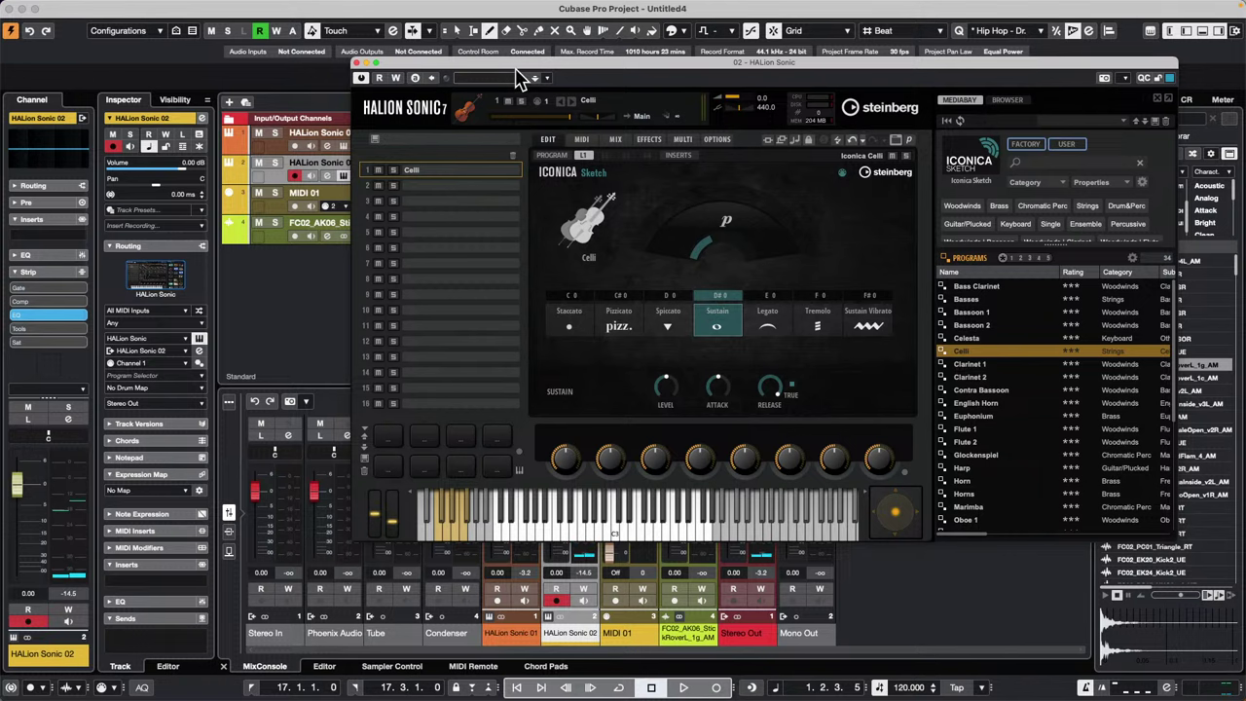
# Move the HALion Sonic window clear of the track list and set HALion Sonic 02's input transformer to Track.
pyautogui.moveTo(519, 74); pyautogui.dragTo(643, 195)
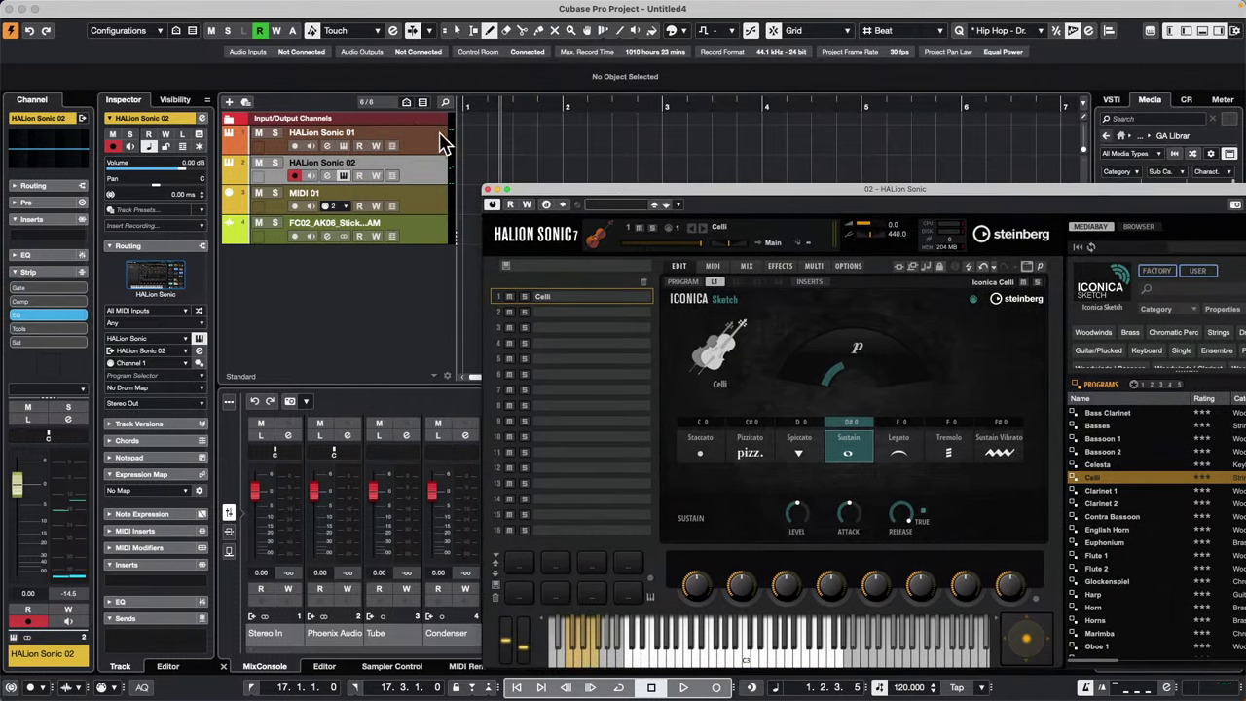
pyautogui.click(413, 172)
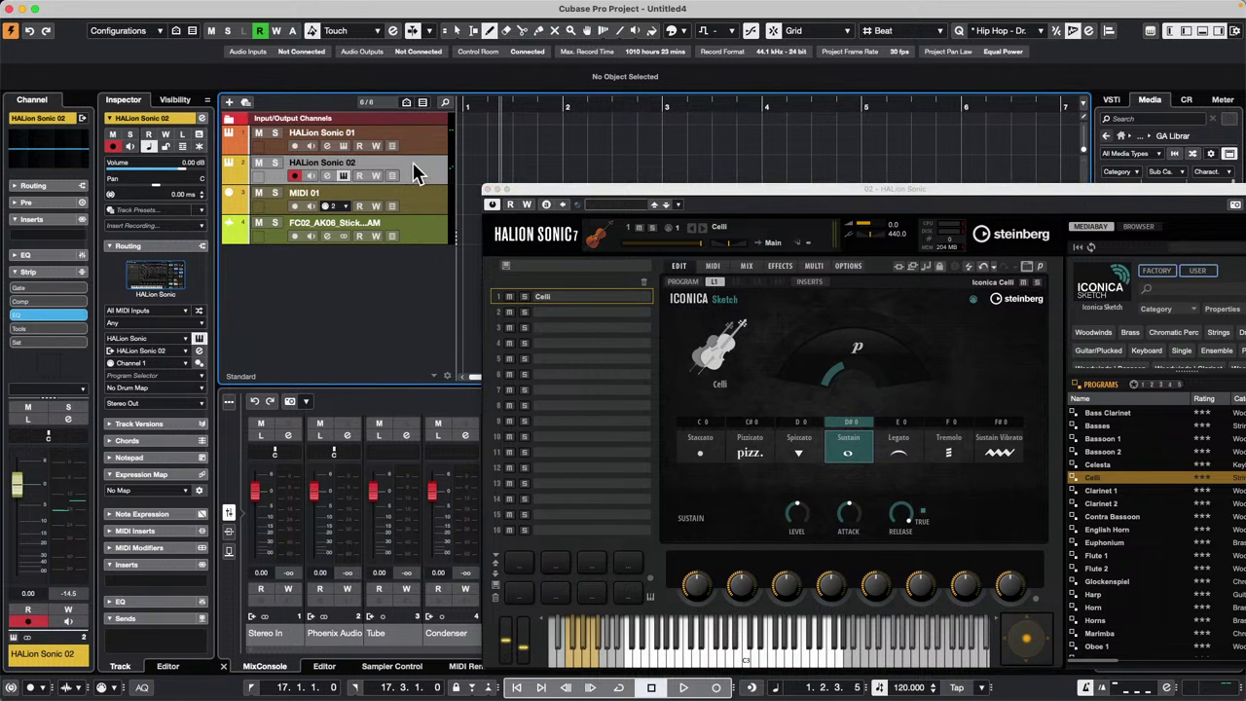
pyautogui.click(199, 311)
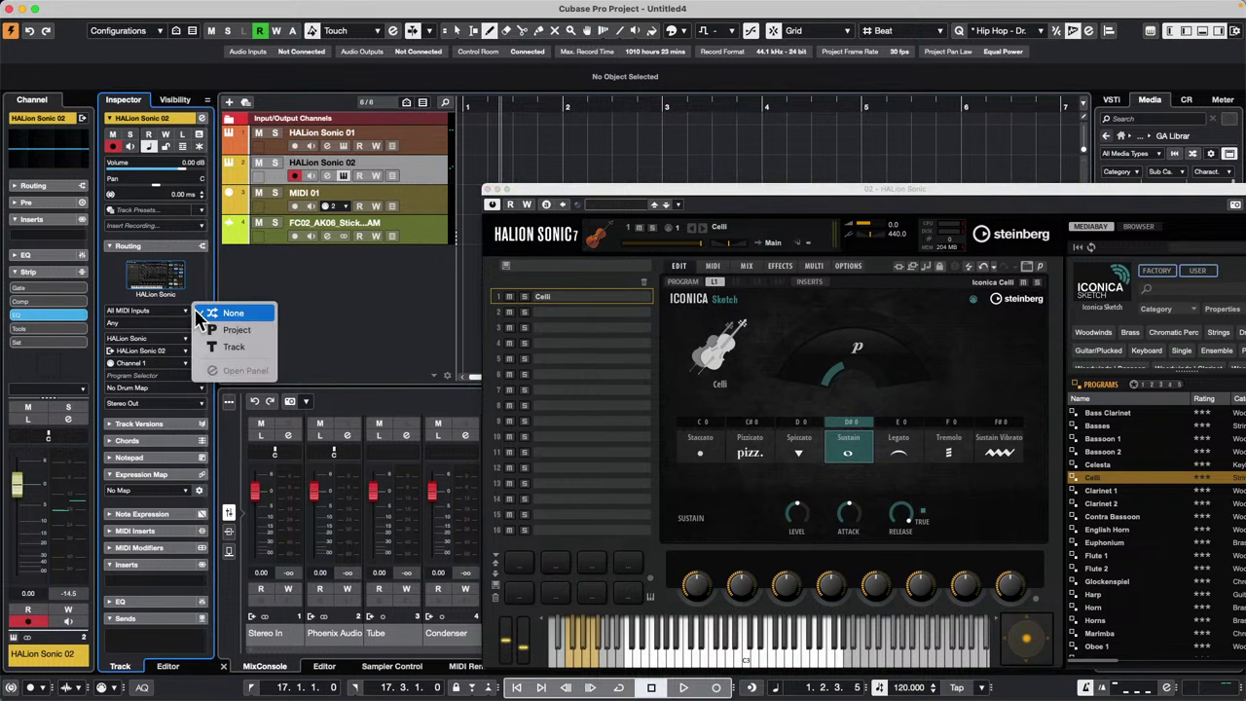
pyautogui.click(232, 348)
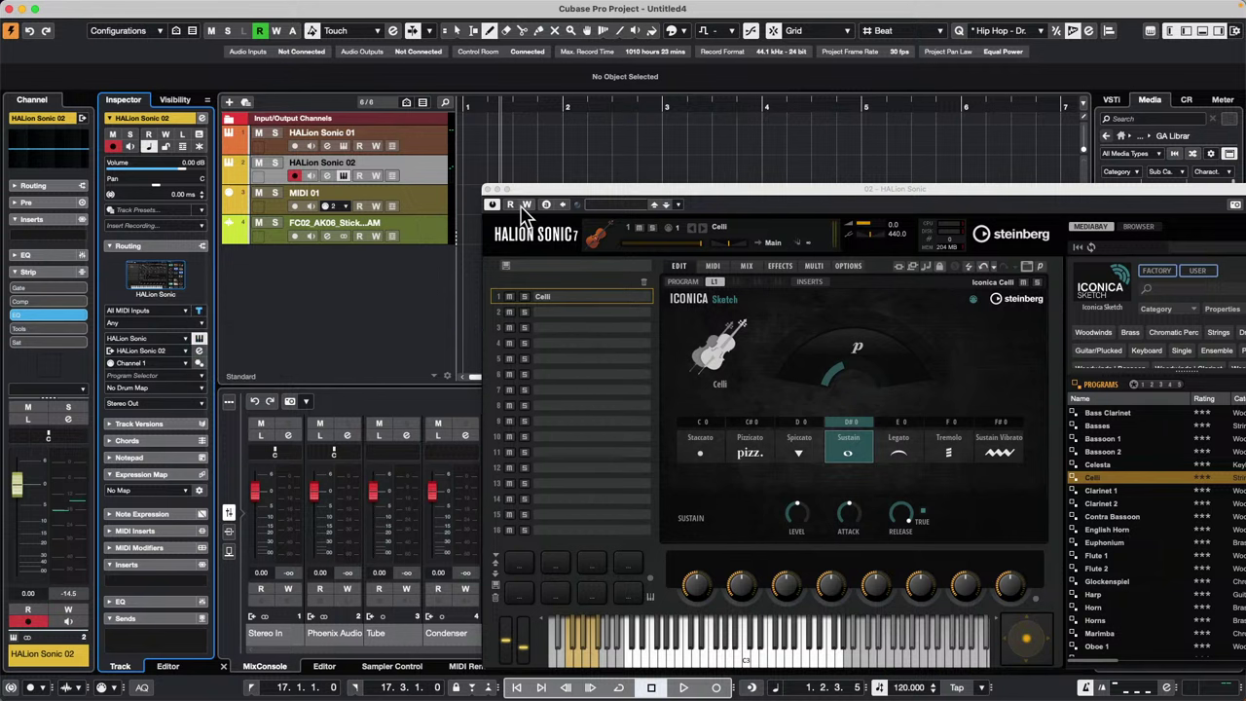
pyautogui.moveTo(583, 200); pyautogui.dragTo(632, 192)
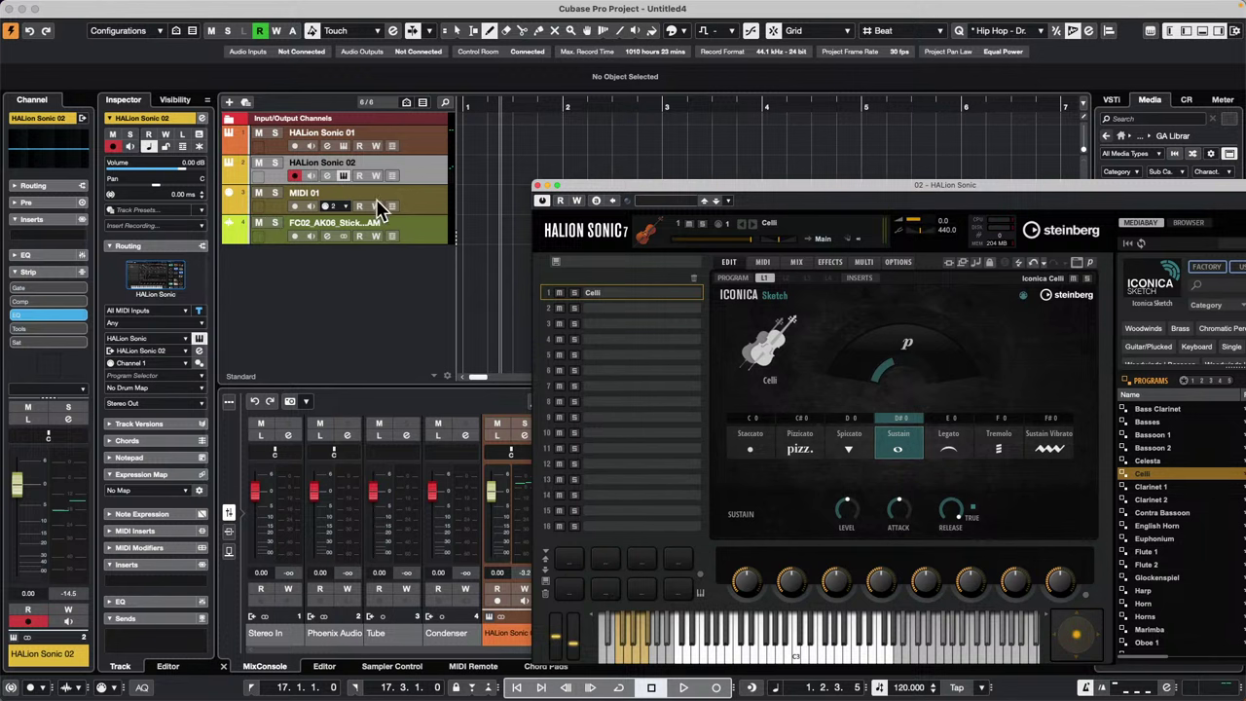
# Open the Track Input Transformer, enable module 1 and add a target filter for Type Is Equal Controller.
pyautogui.click(200, 319)
pyautogui.click(229, 337)
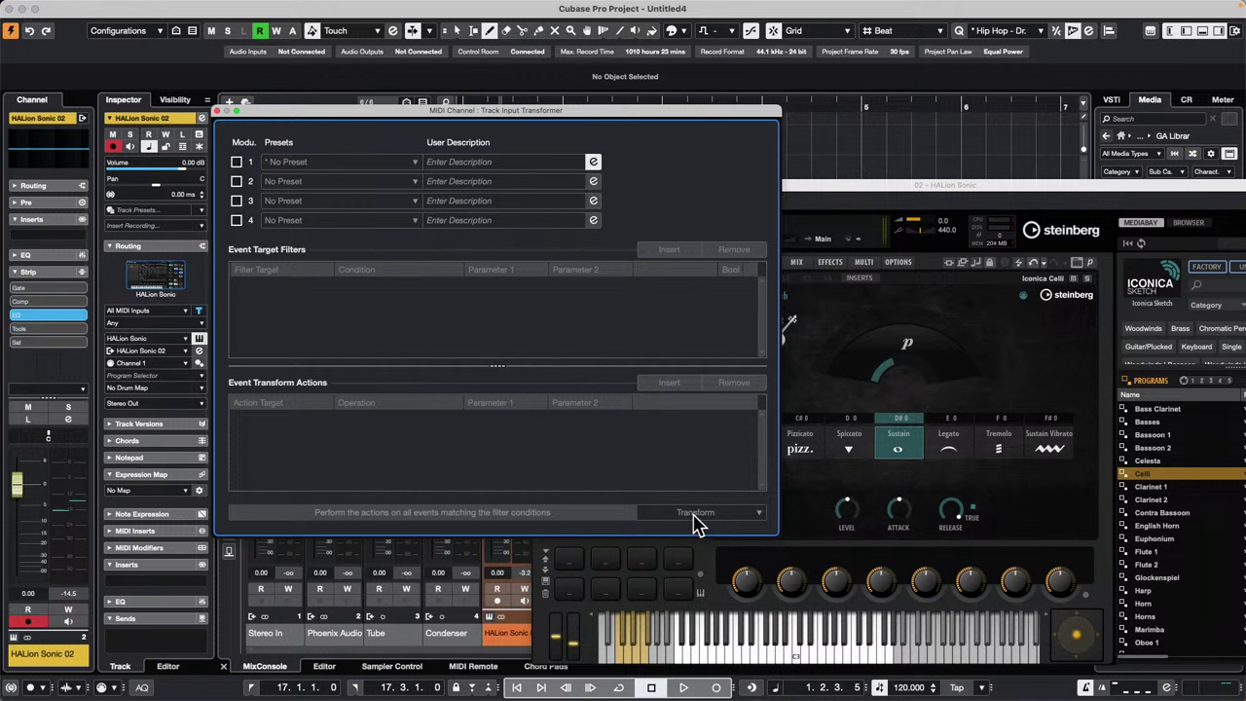
pyautogui.click(235, 161)
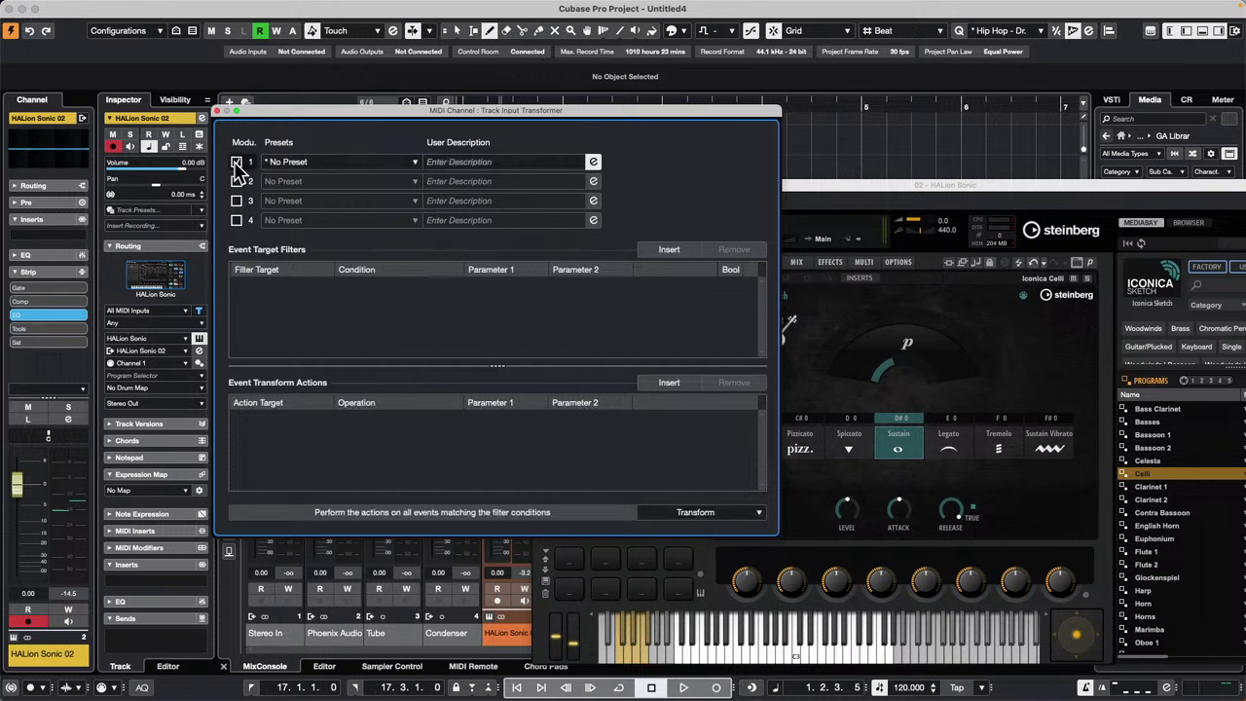
pyautogui.click(670, 249)
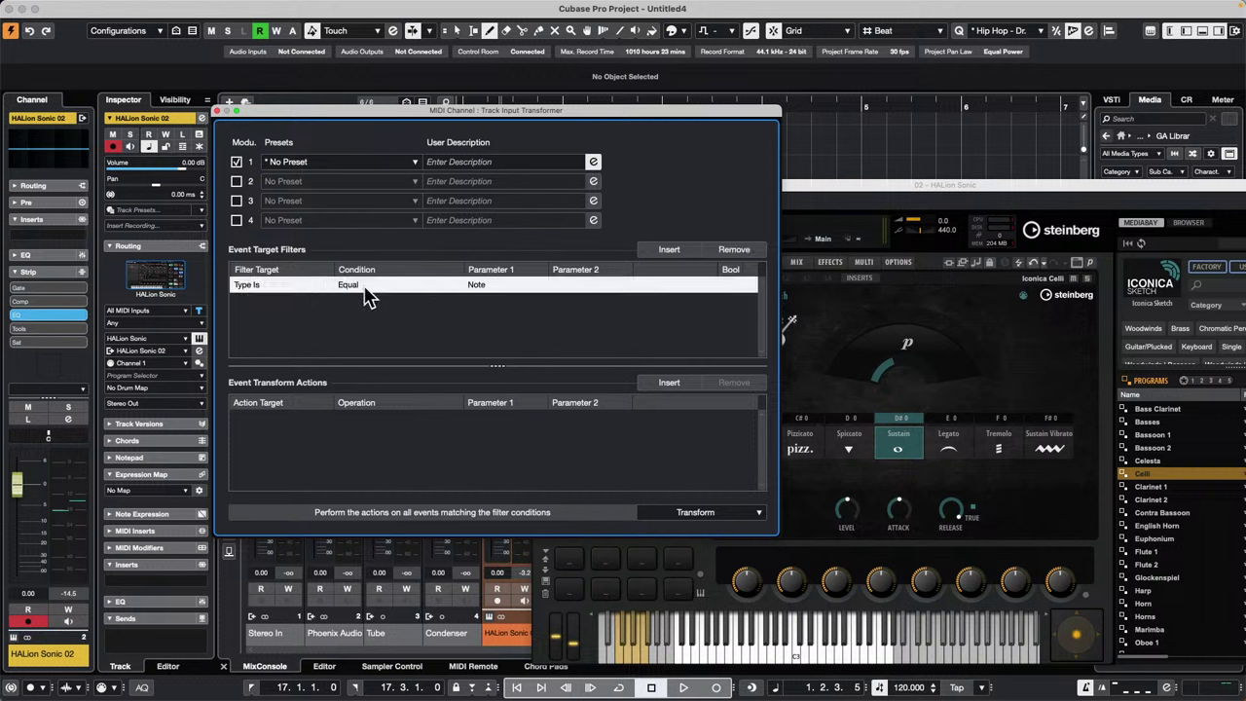
pyautogui.click(482, 288)
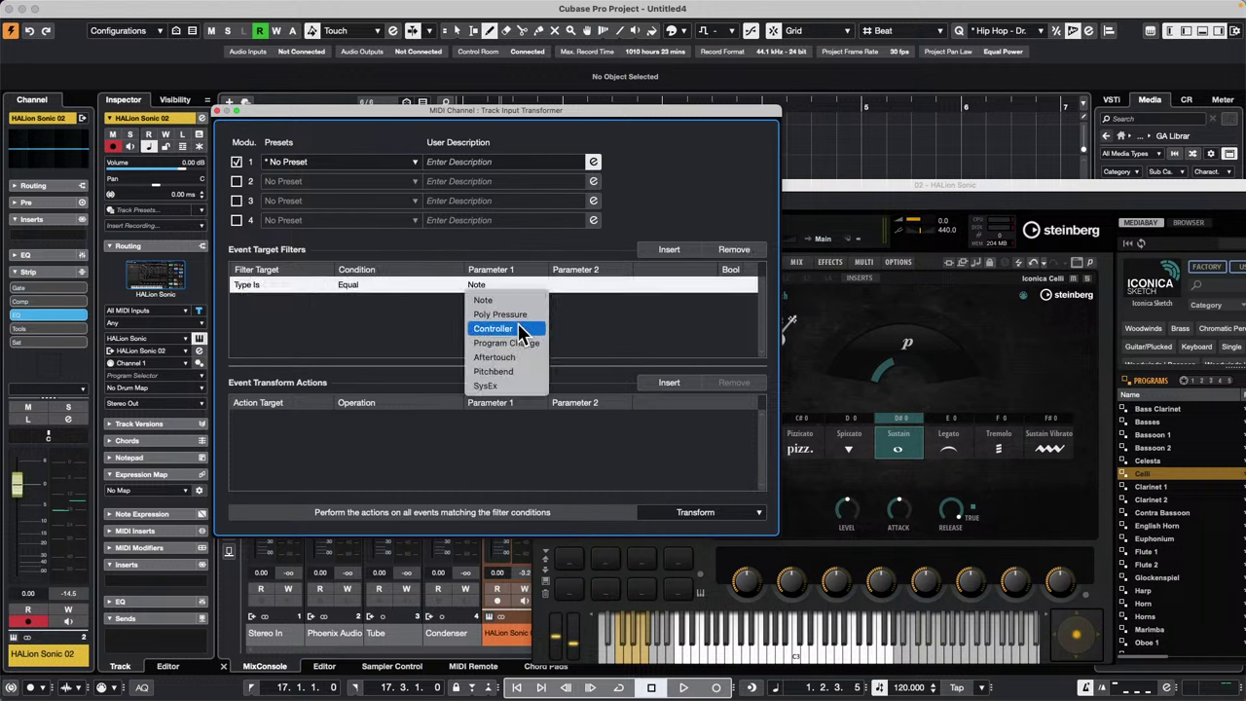
pyautogui.click(526, 325)
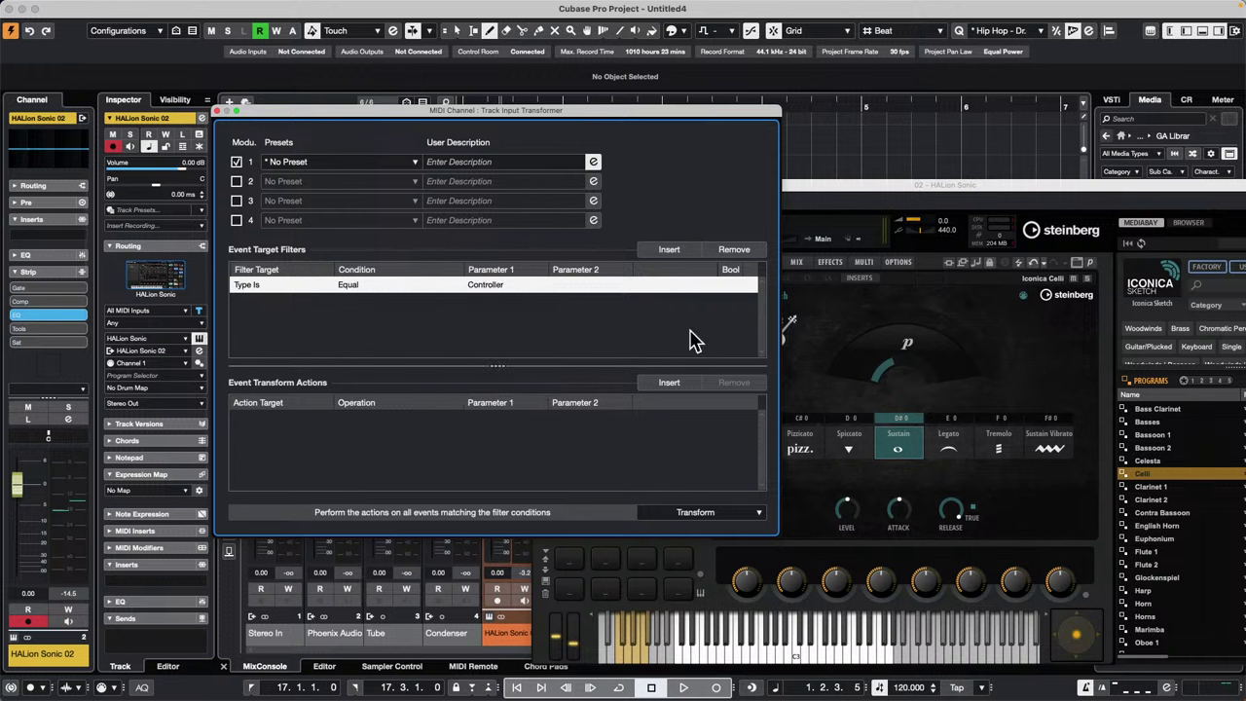
# Insert a transform action row and a second target filter for MIDI Controller No. equal to CC 1 (Modulation).
pyautogui.click(670, 383)
pyautogui.click(672, 251)
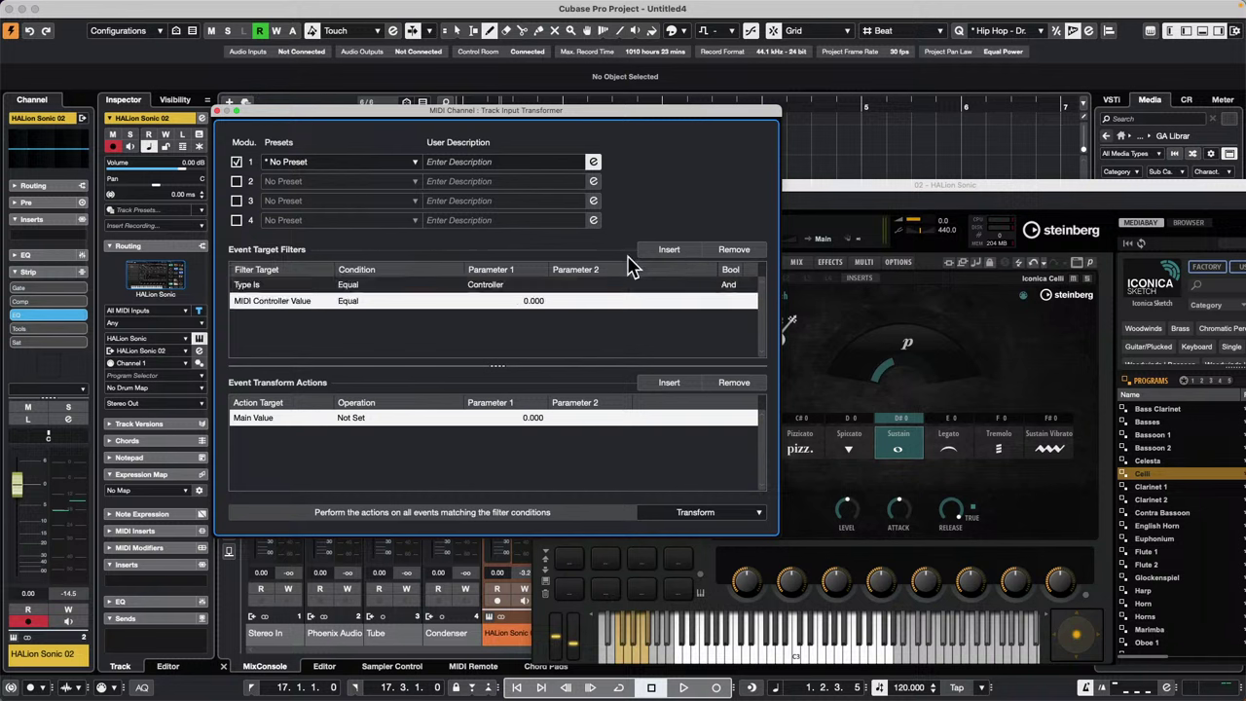
pyautogui.click(277, 307)
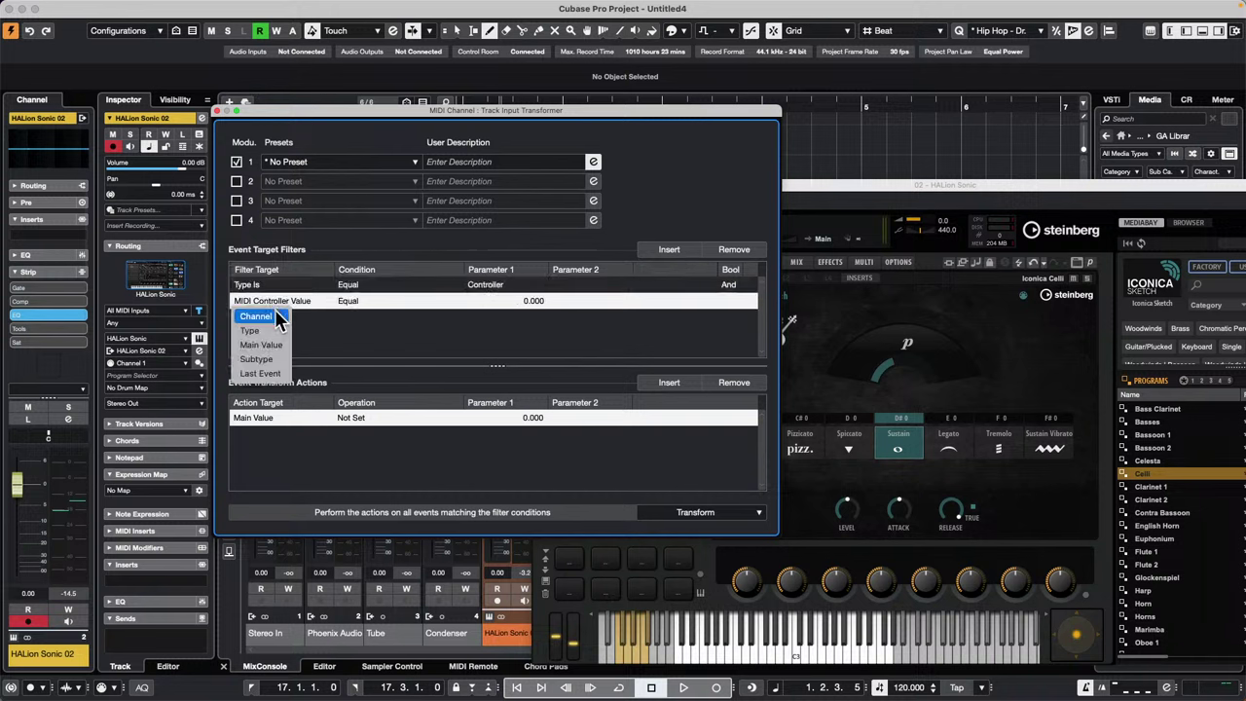
pyautogui.click(258, 359)
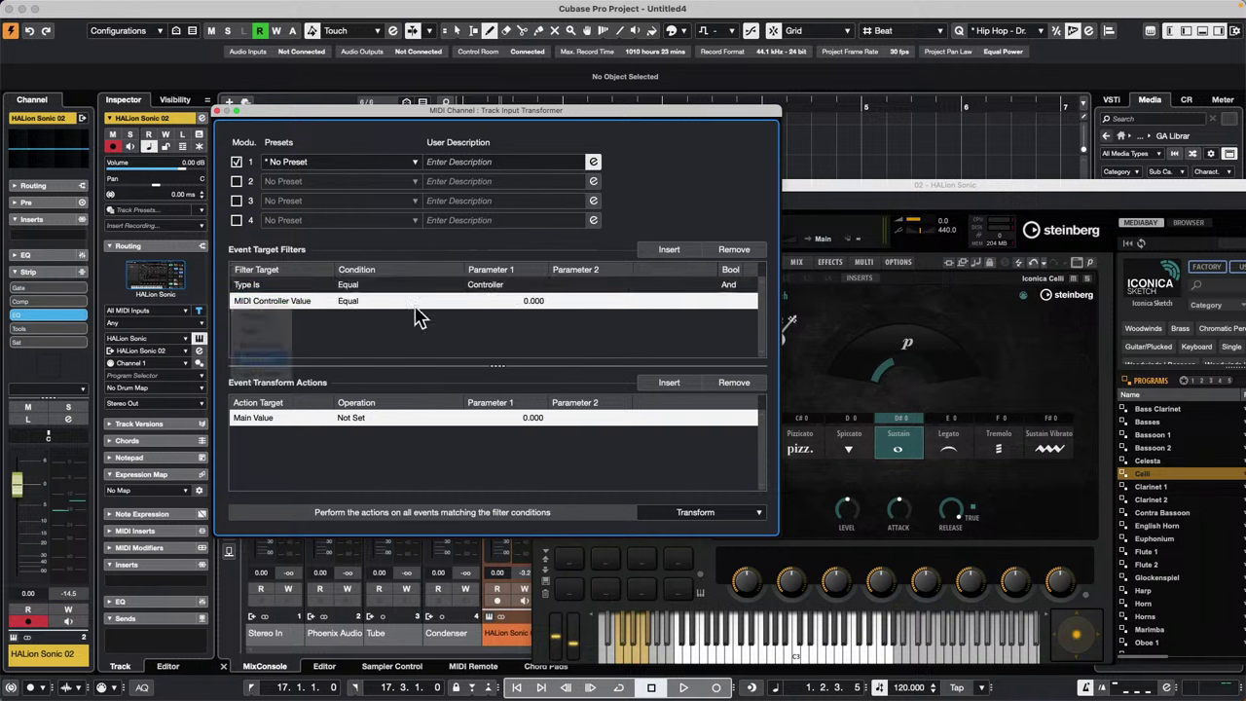
pyautogui.click(505, 304)
pyautogui.write('1')
pyautogui.press('Return')
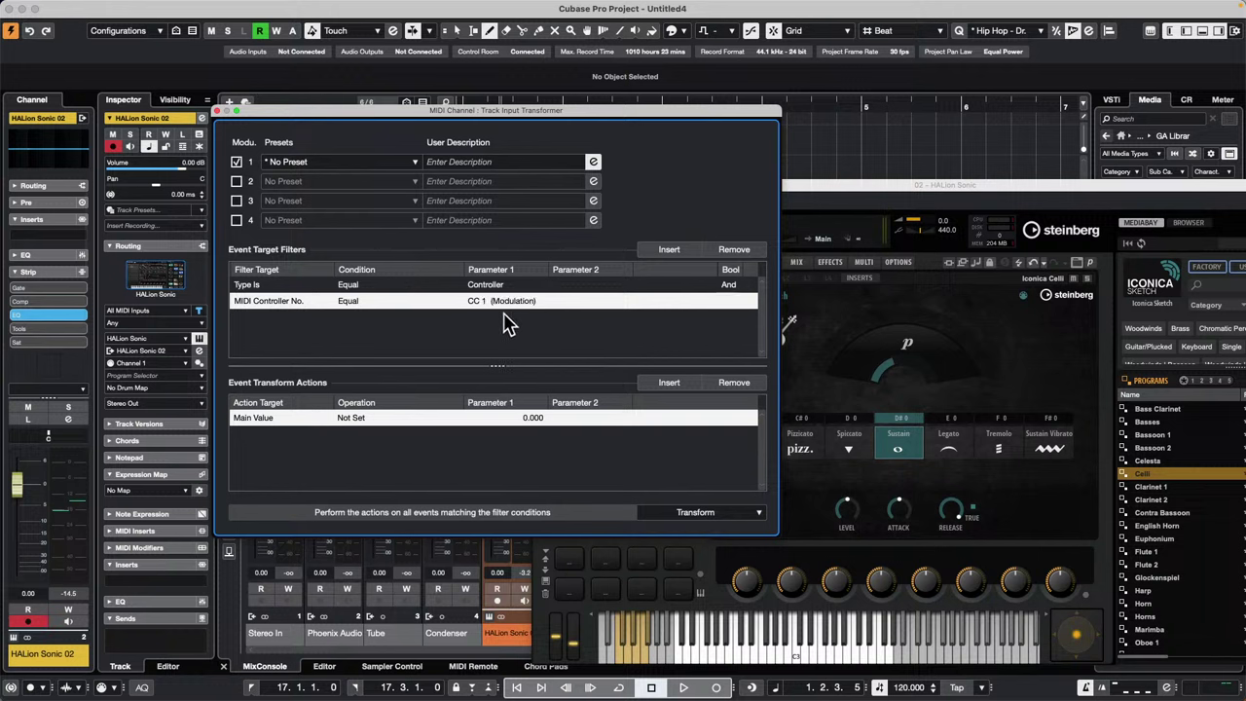
# Set the transform action to add 10 to the MIDI Controller No.
pyautogui.click(267, 421)
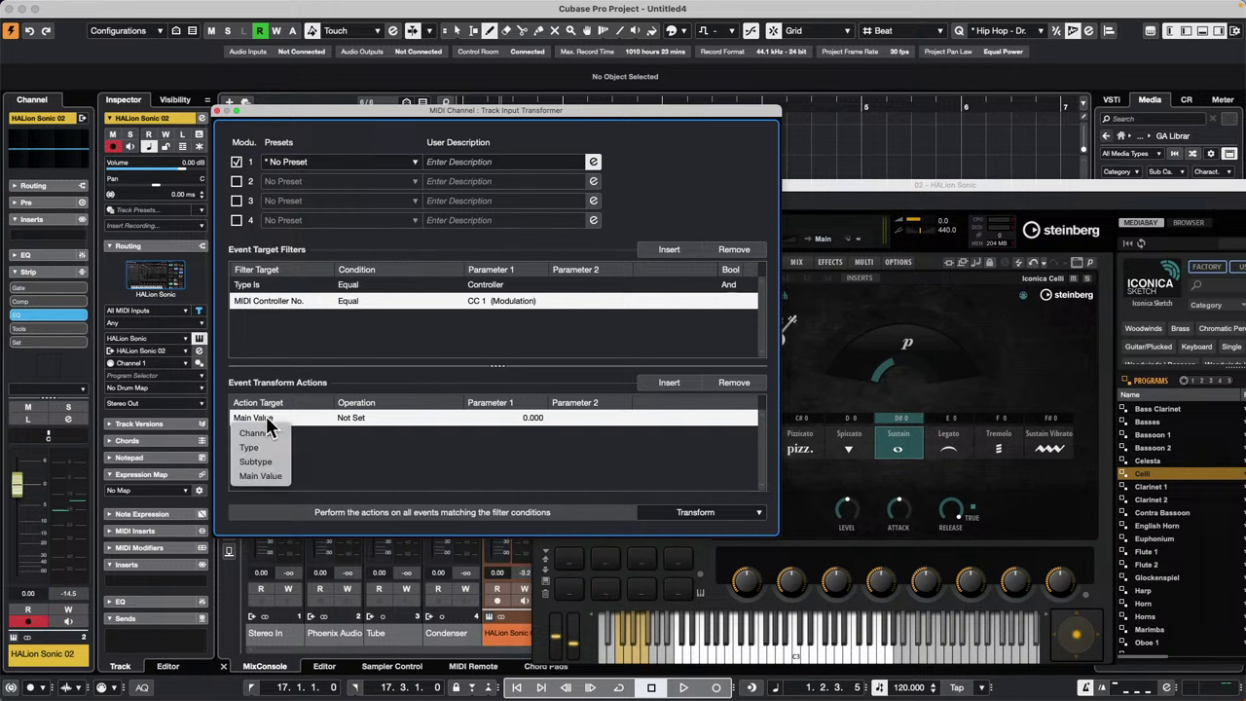
pyautogui.click(273, 475)
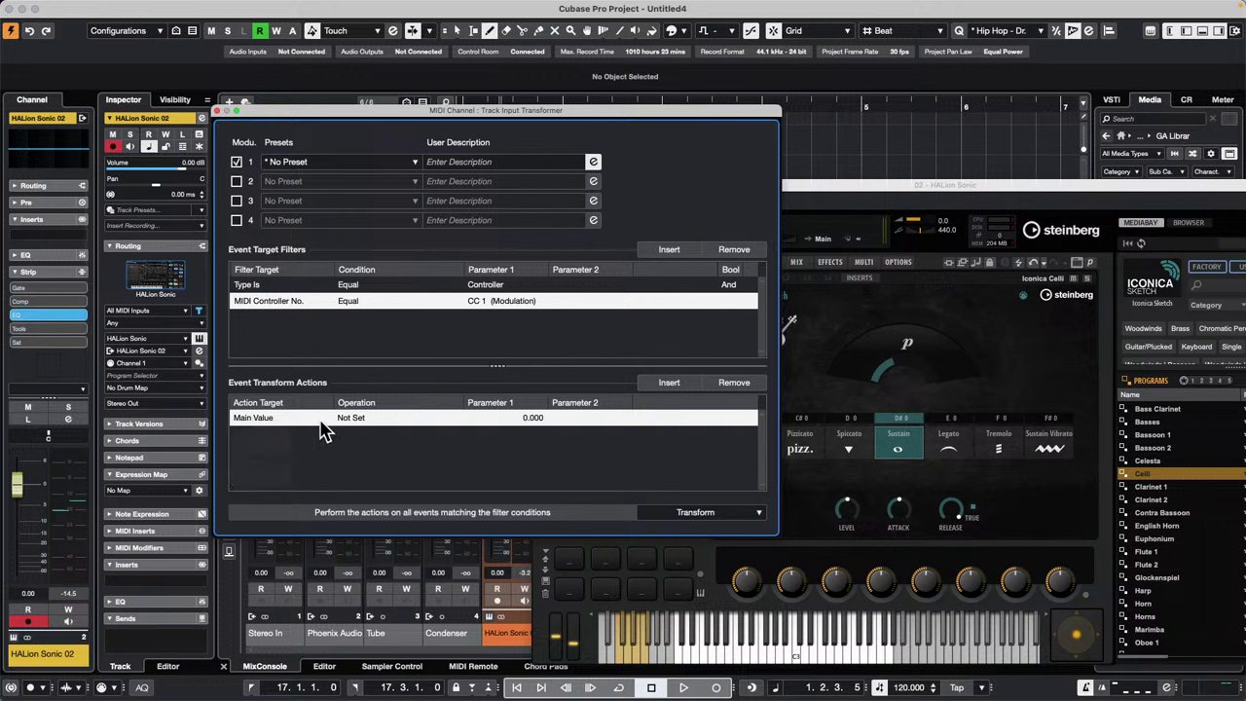
pyautogui.click(381, 416)
pyautogui.click(376, 431)
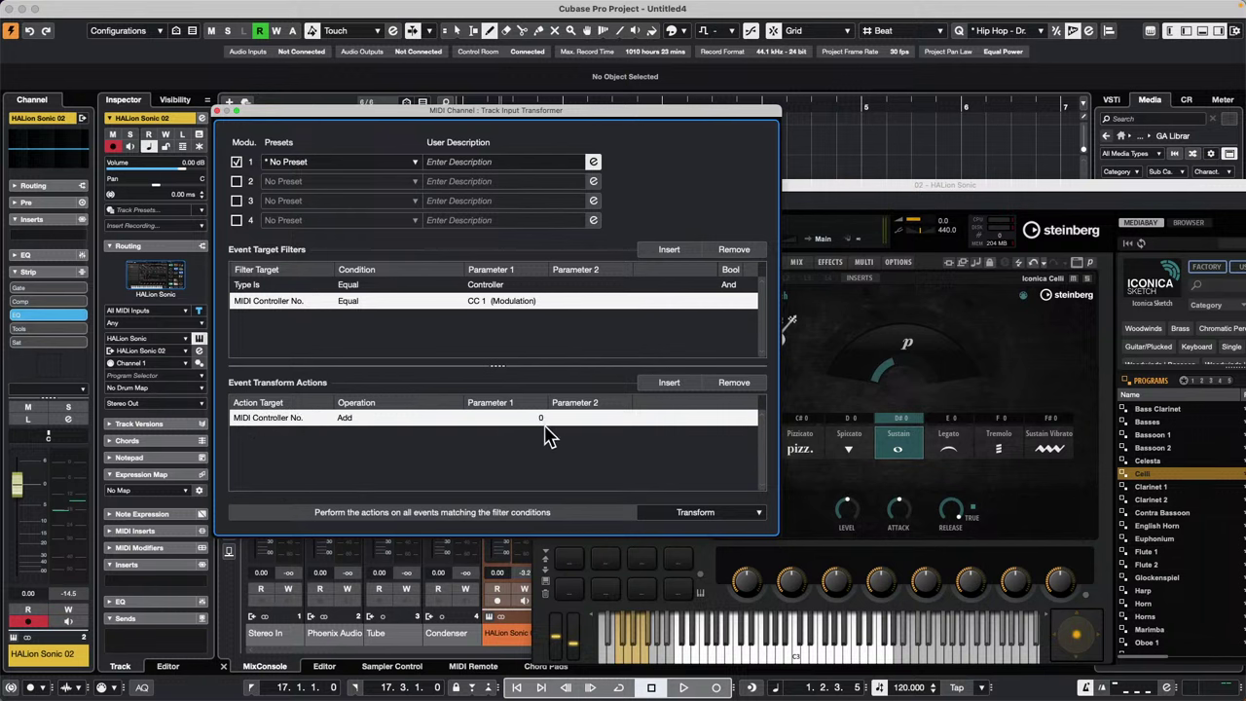
pyautogui.click(514, 426)
pyautogui.write('1')
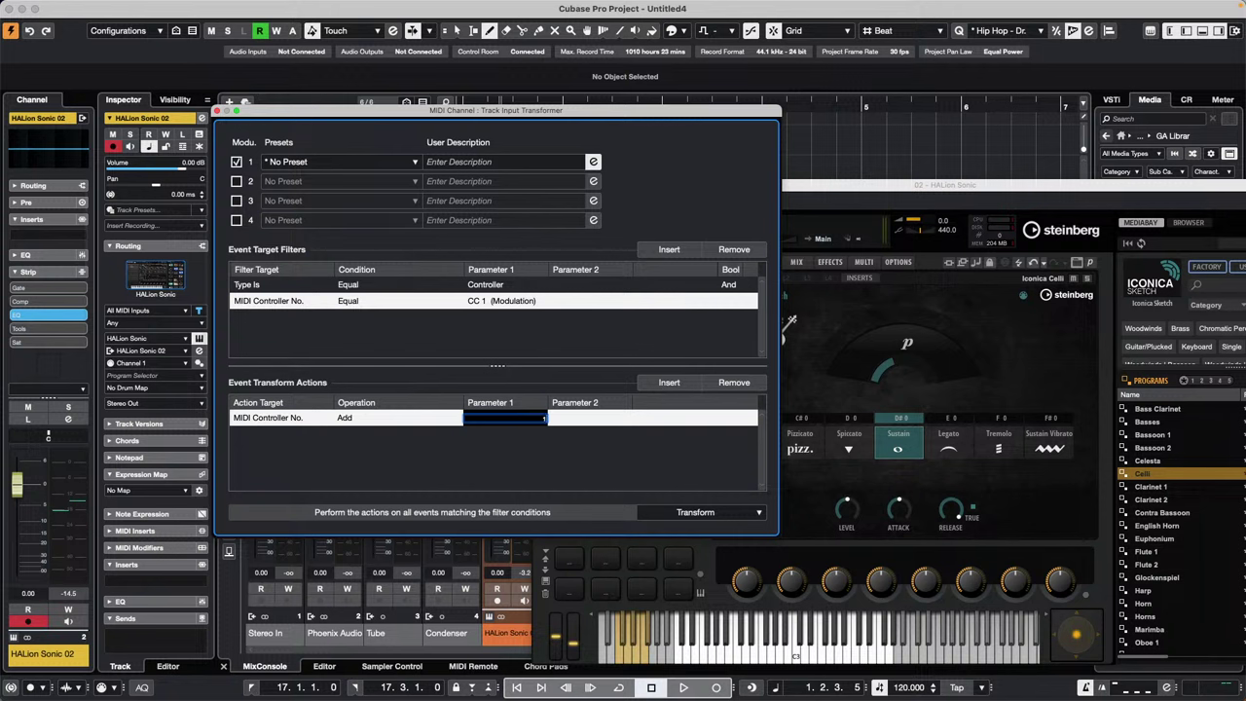
pyautogui.write('0')
pyautogui.press('Return')
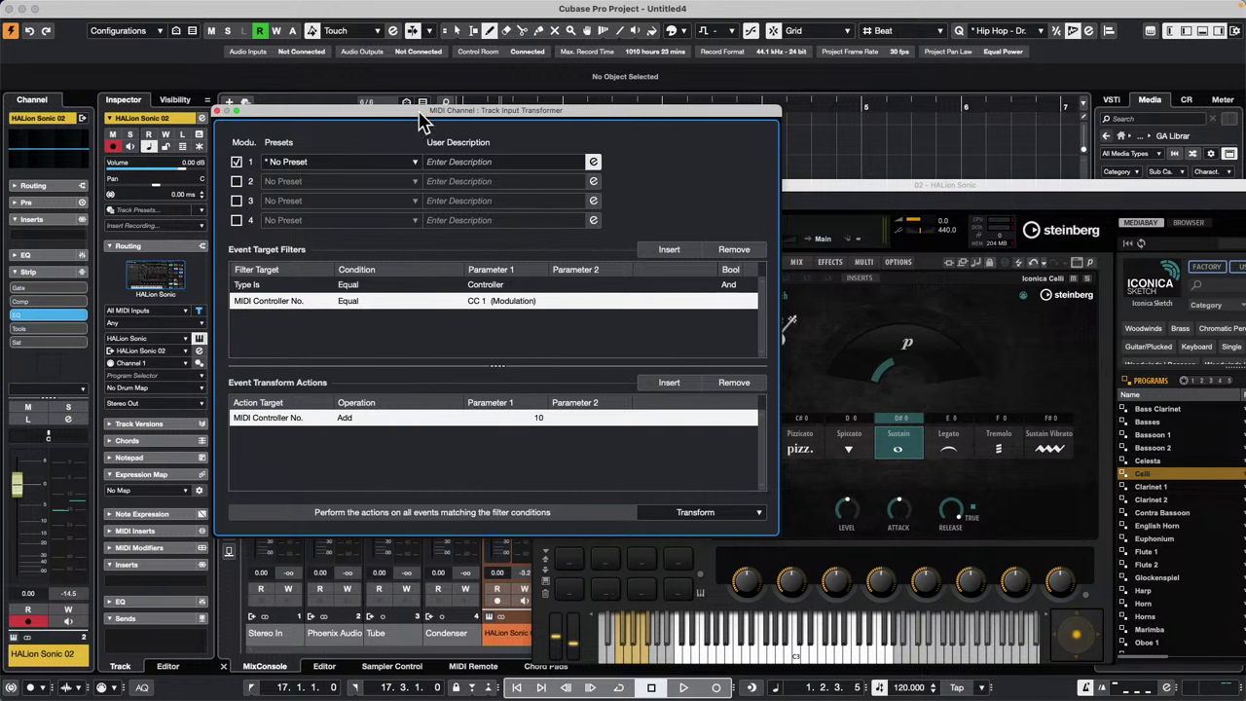
# Add a MIDI Monitor to the first MIDI insert of HALion Sonic 02 and place its window below the transformer's filter list.
pyautogui.moveTo(422, 118); pyautogui.dragTo(695, 118)
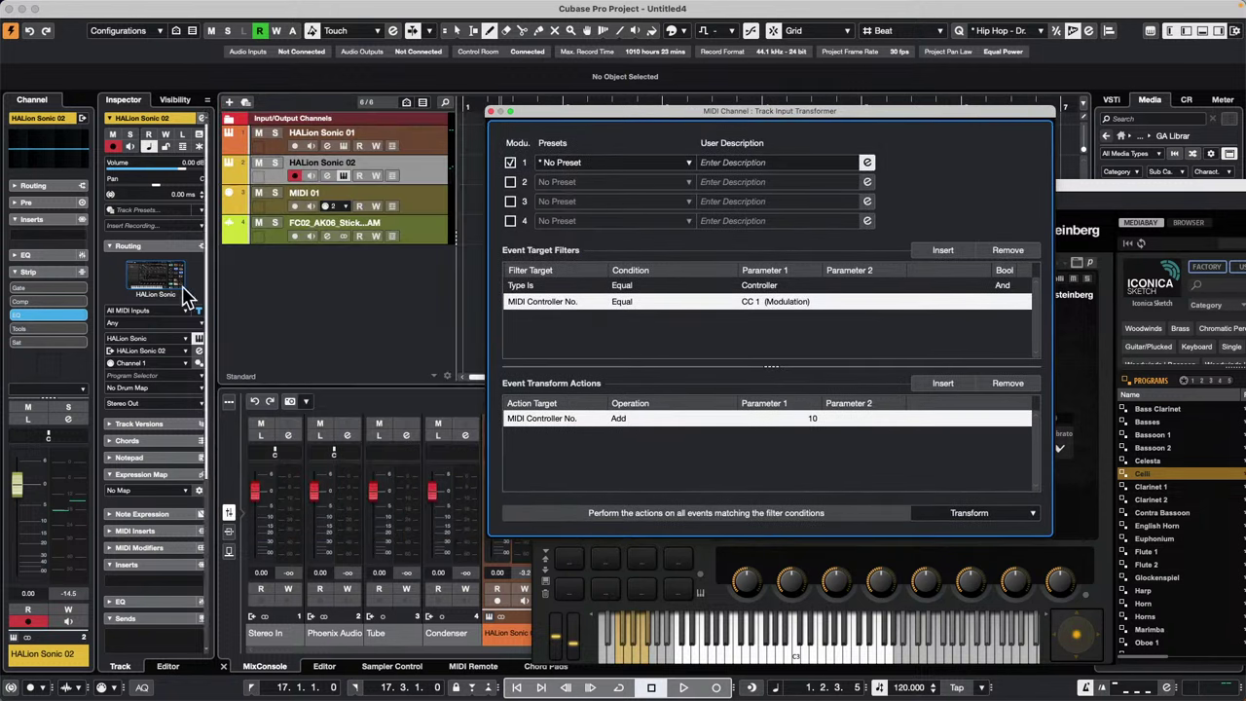
pyautogui.click(164, 581)
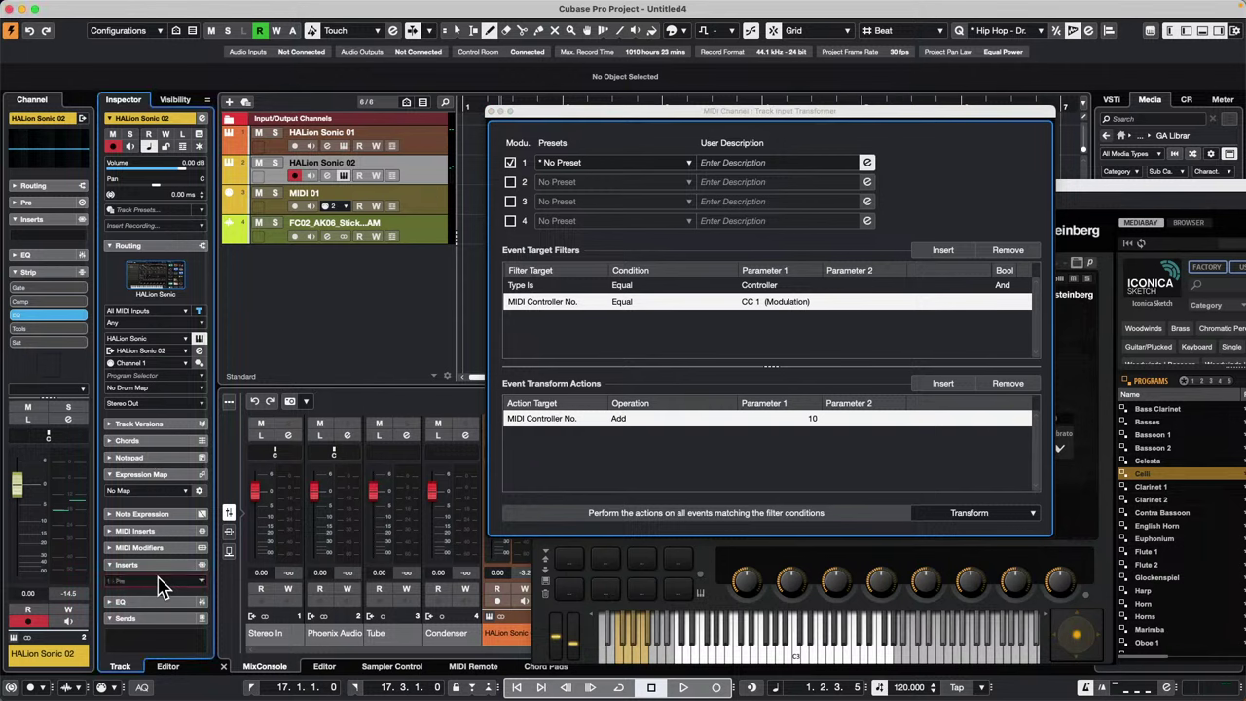
pyautogui.click(441, 339)
pyautogui.click(148, 531)
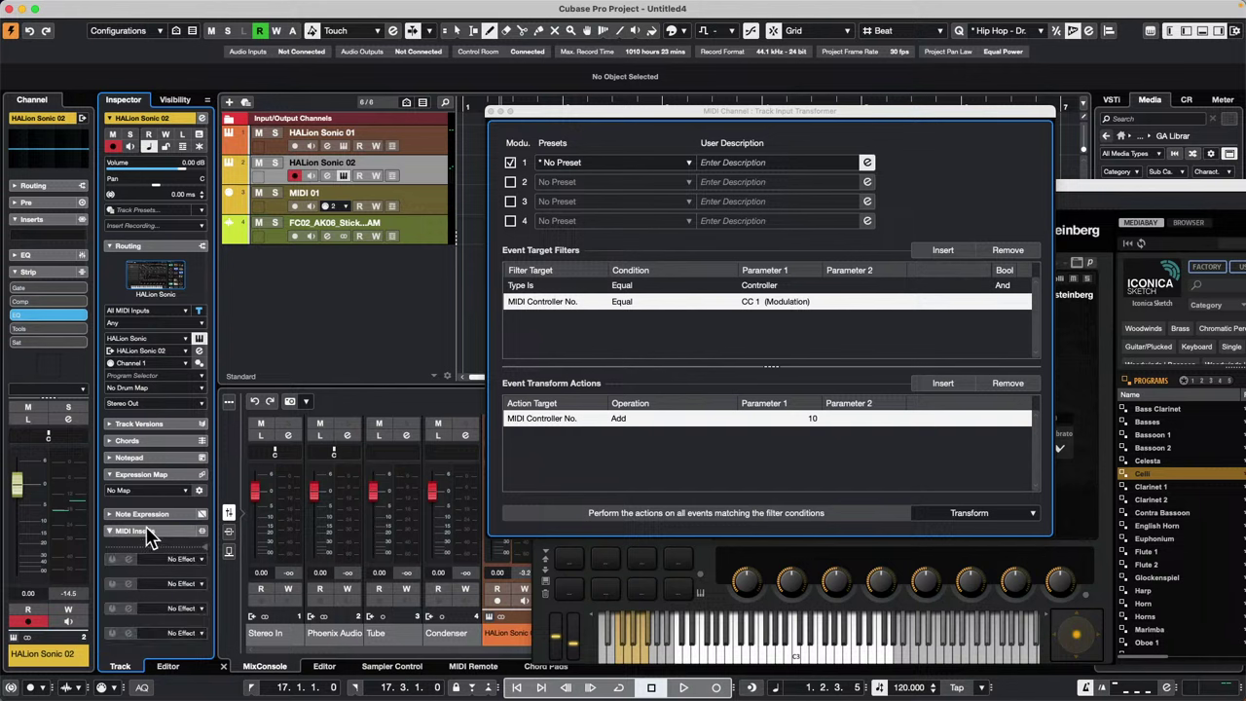
pyautogui.click(175, 560)
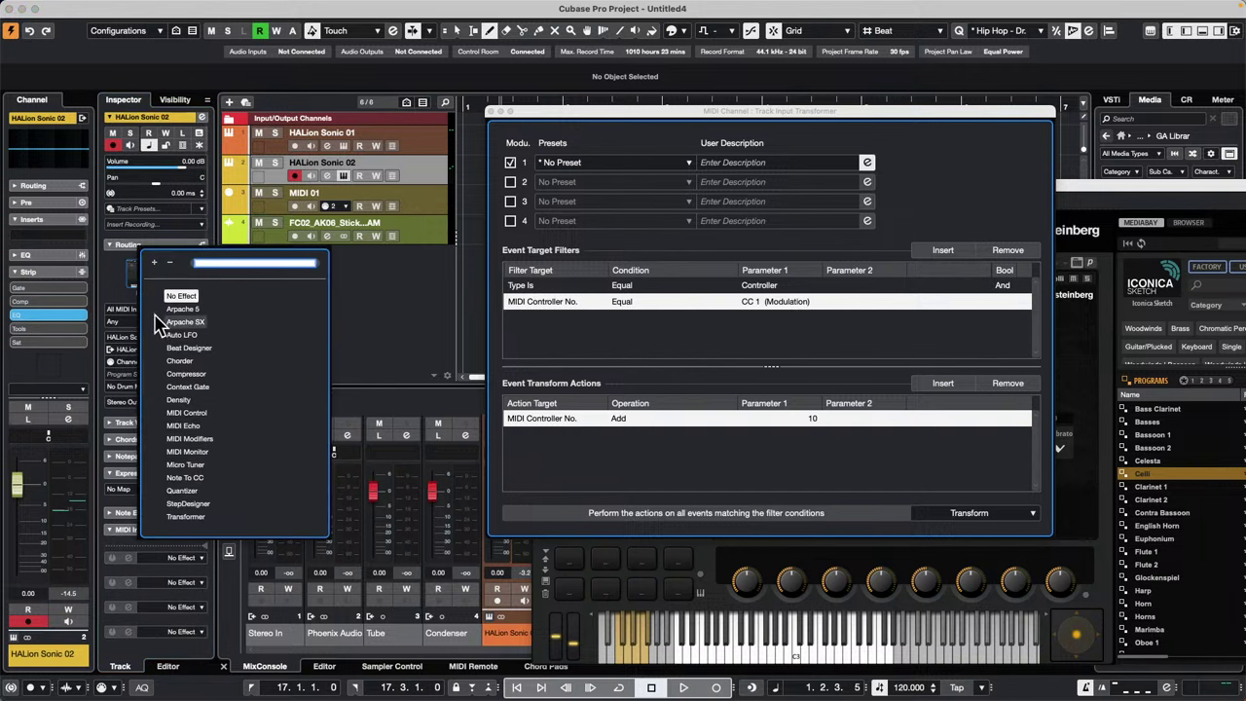
pyautogui.click(192, 452)
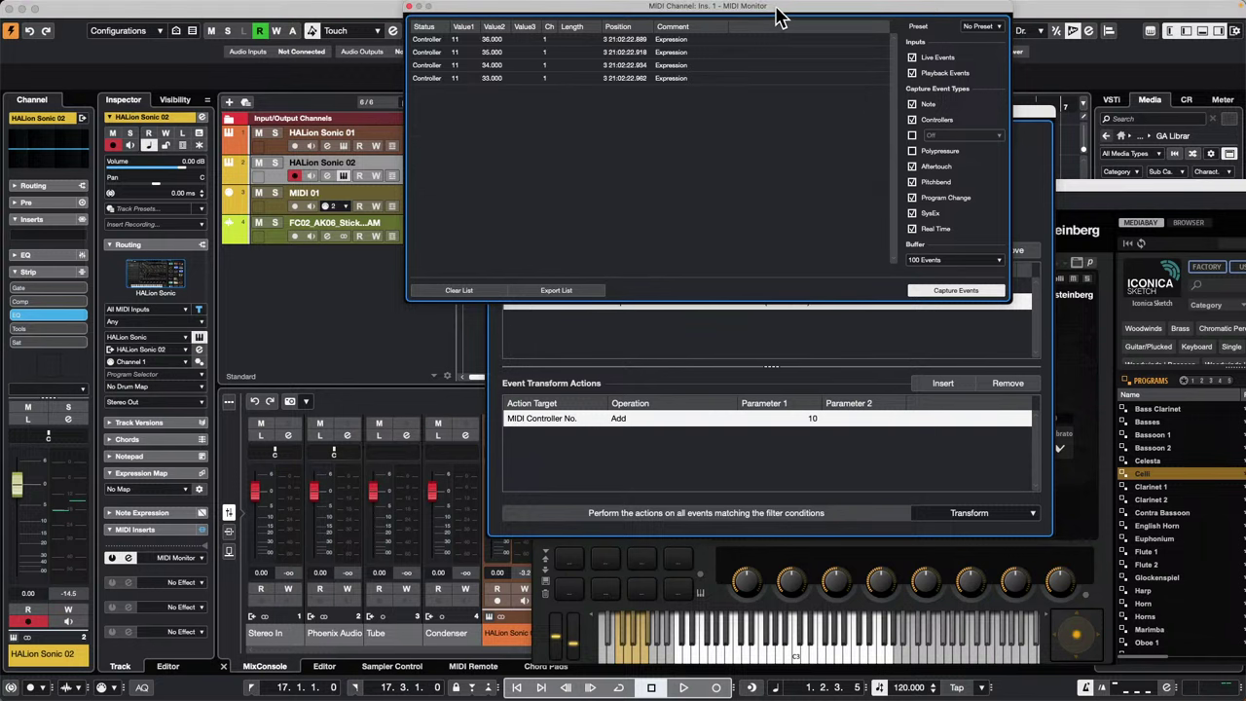
pyautogui.moveTo(779, 17); pyautogui.dragTo(921, 383)
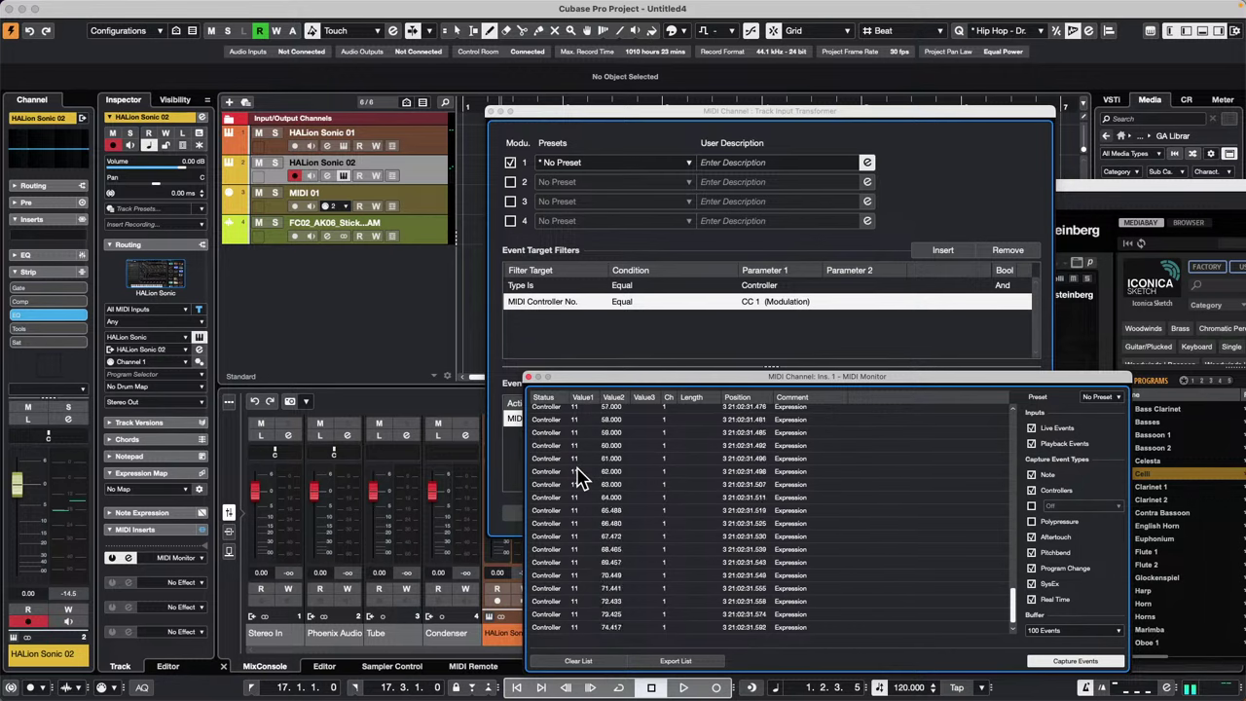
# Place the transformer and MIDI Monitor side by side and toggle module 1 off and on to compare the incoming controllers.
pyautogui.click(514, 170)
pyautogui.click(511, 163)
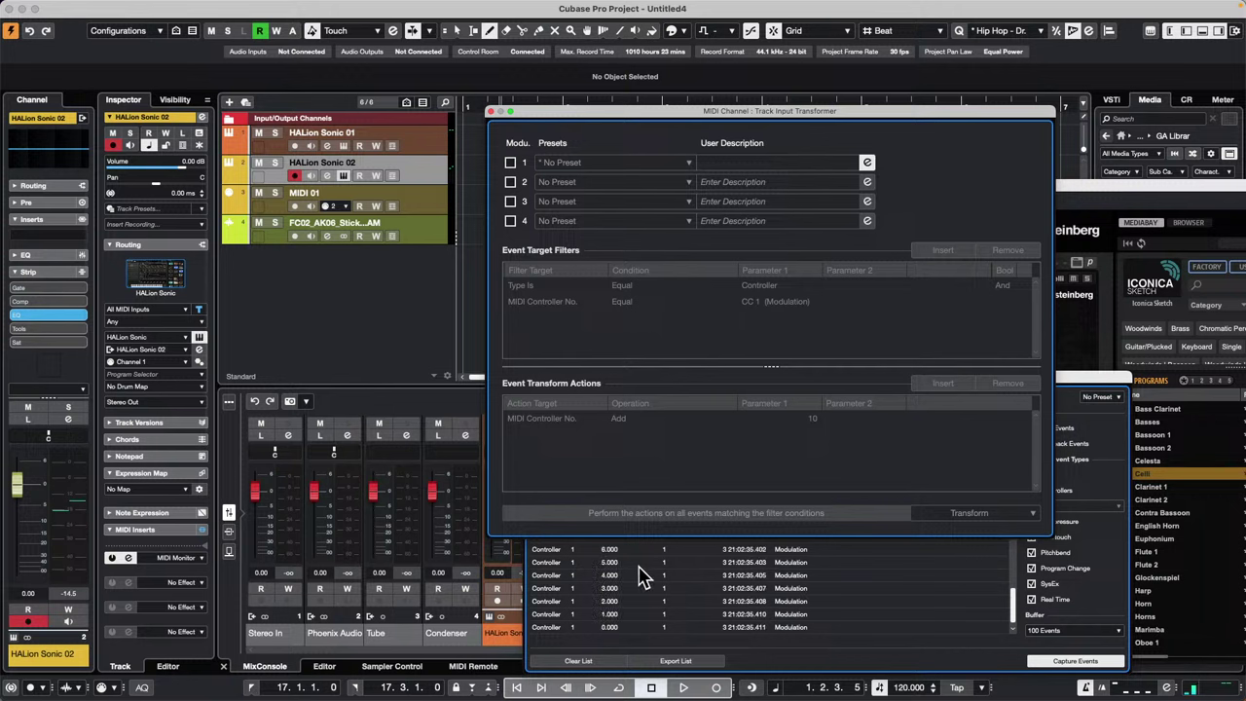
pyautogui.moveTo(640, 112); pyautogui.dragTo(297, 184)
pyautogui.moveTo(896, 378); pyautogui.dragTo(1090, 189)
pyautogui.click(167, 234)
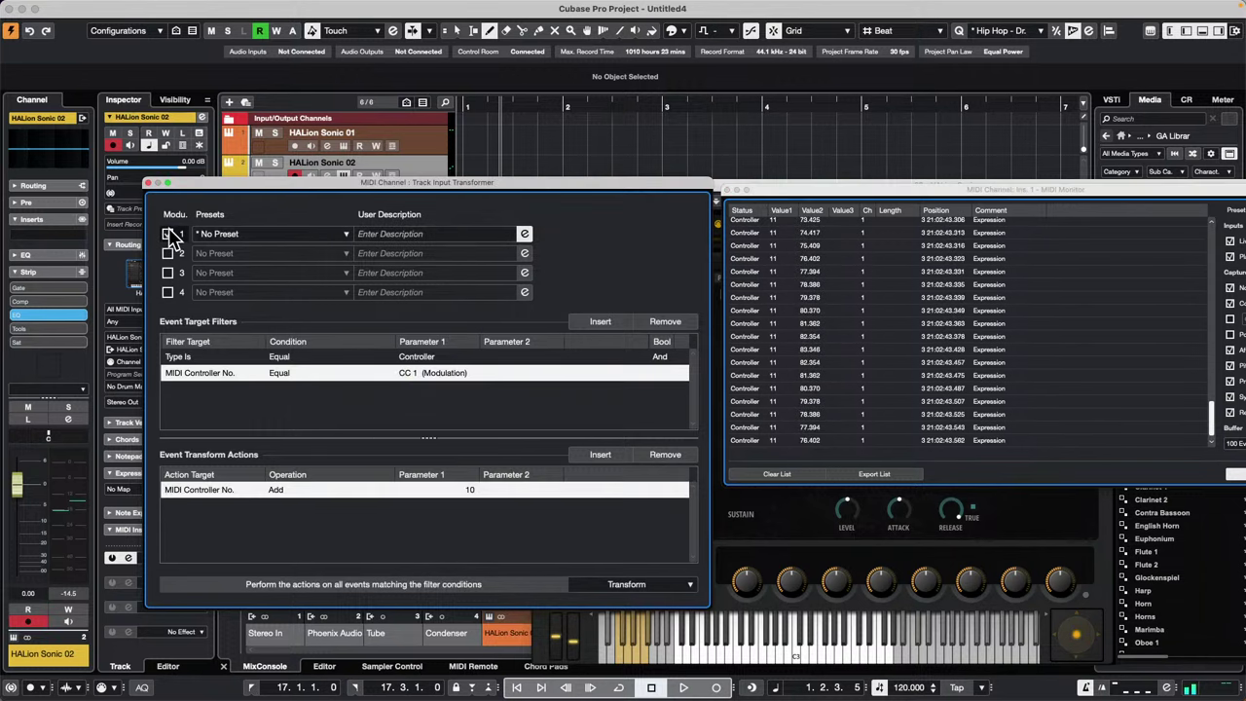
pyautogui.click(168, 233)
pyautogui.click(167, 234)
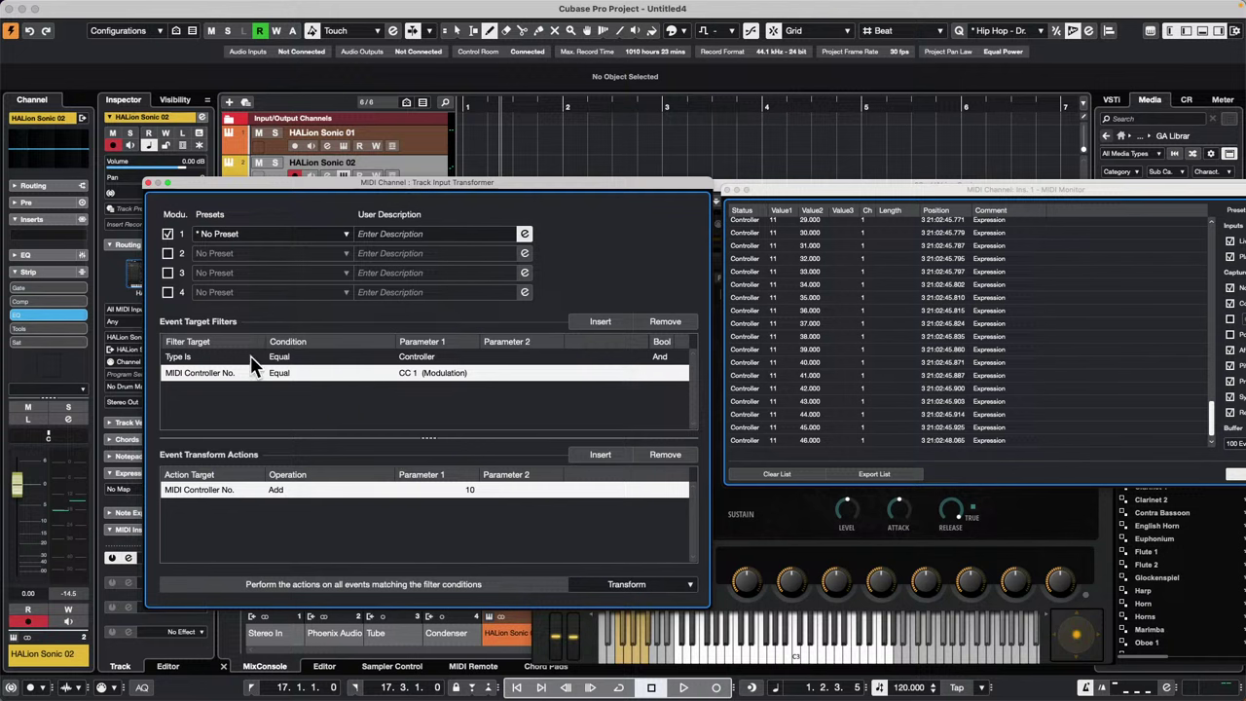
# Change the Type Is filter to Note, insert a Velocity filter and remove the leftover Pitch filter.
pyautogui.click(217, 358)
pyautogui.click(420, 357)
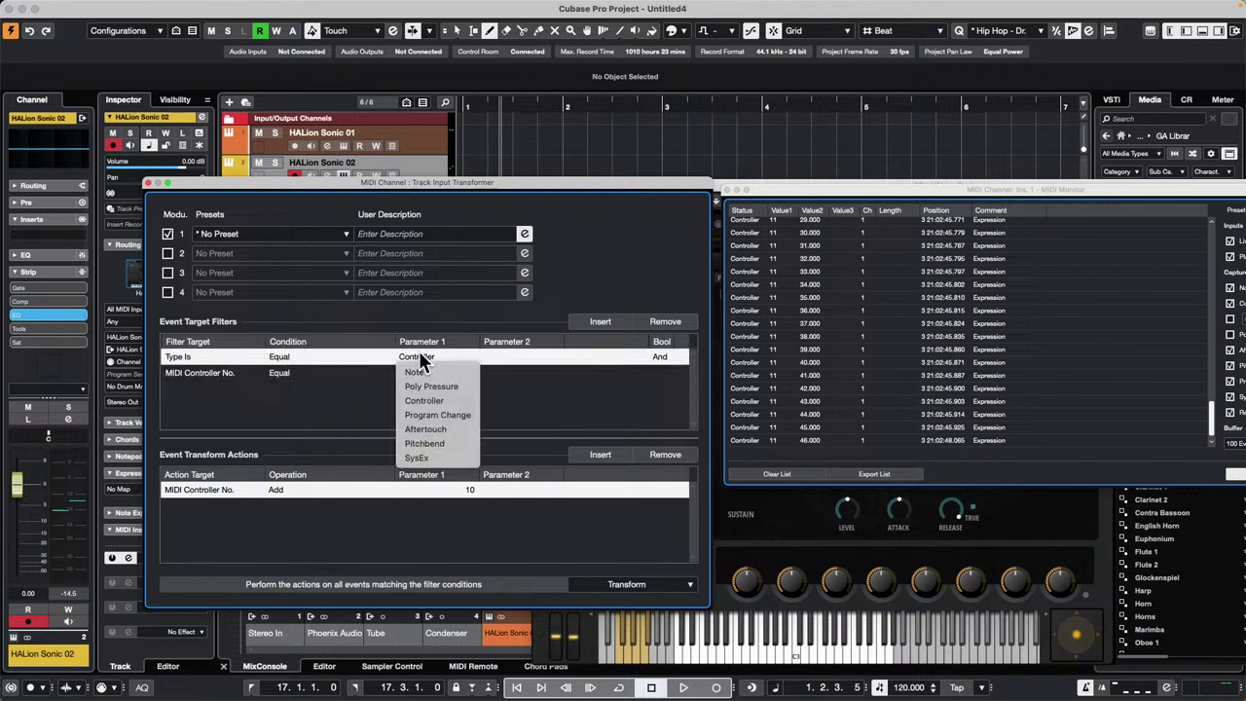
pyautogui.click(429, 358)
pyautogui.click(430, 359)
pyautogui.click(438, 374)
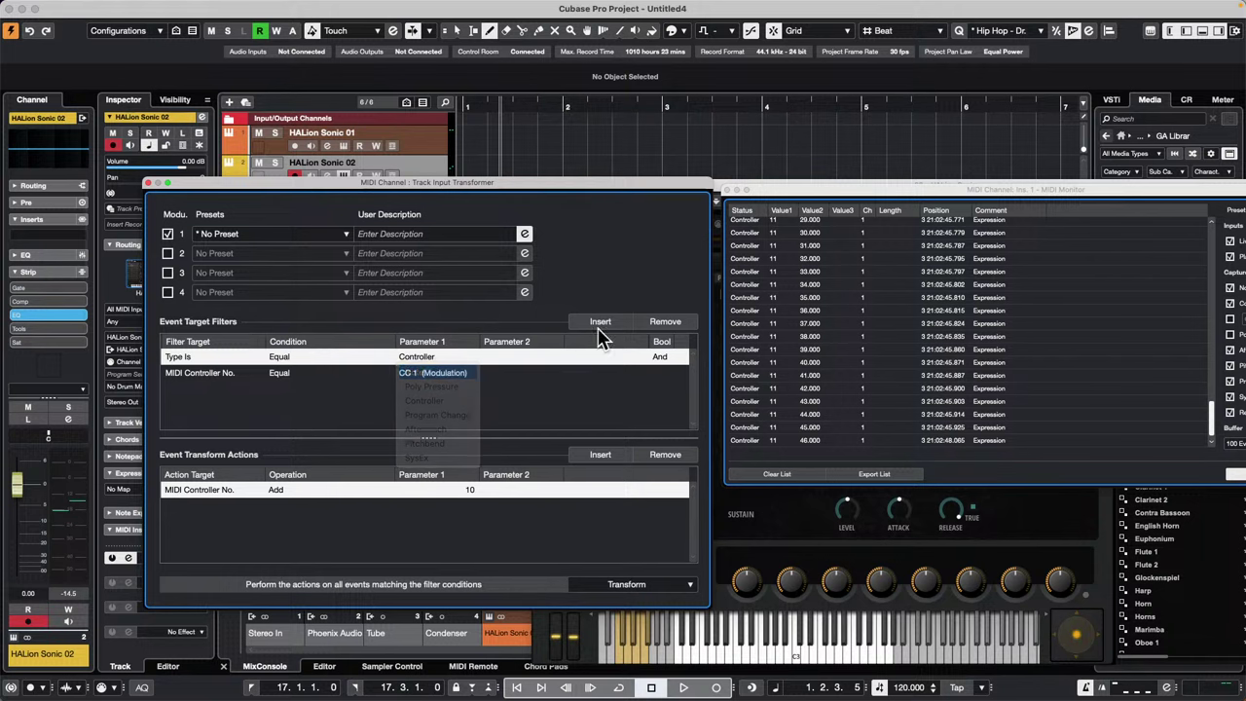
pyautogui.click(602, 323)
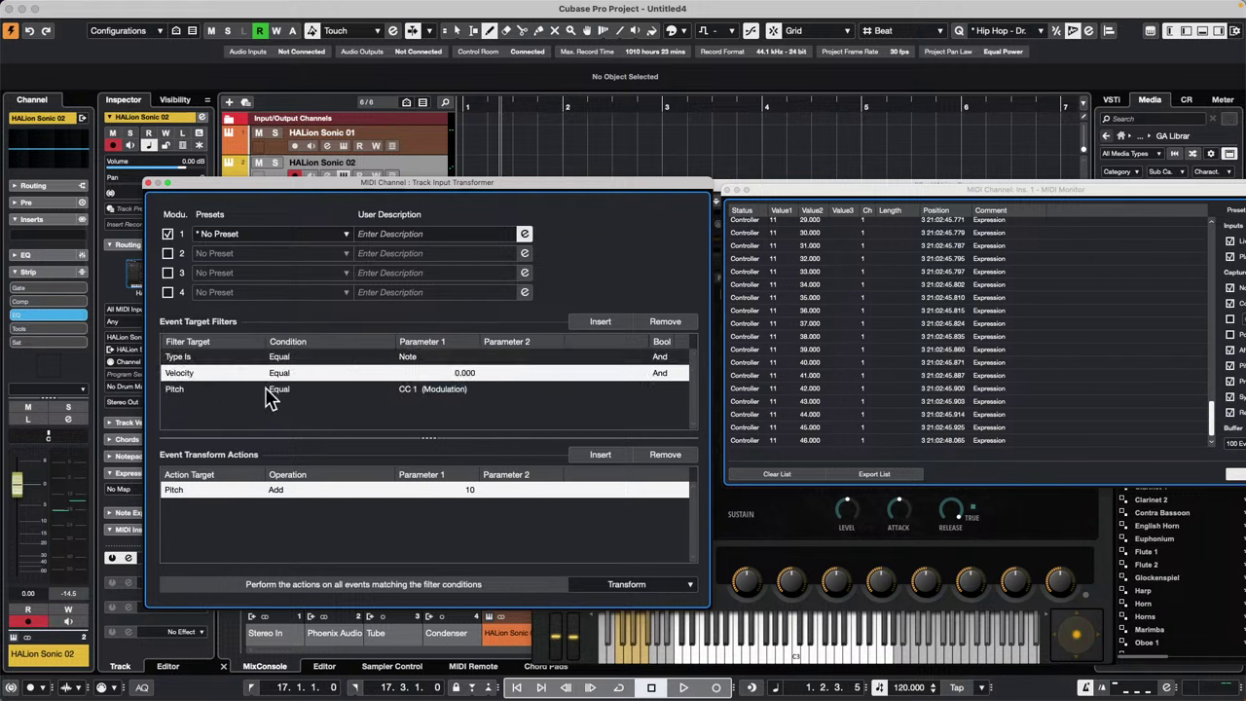
pyautogui.click(269, 390)
pyautogui.click(665, 323)
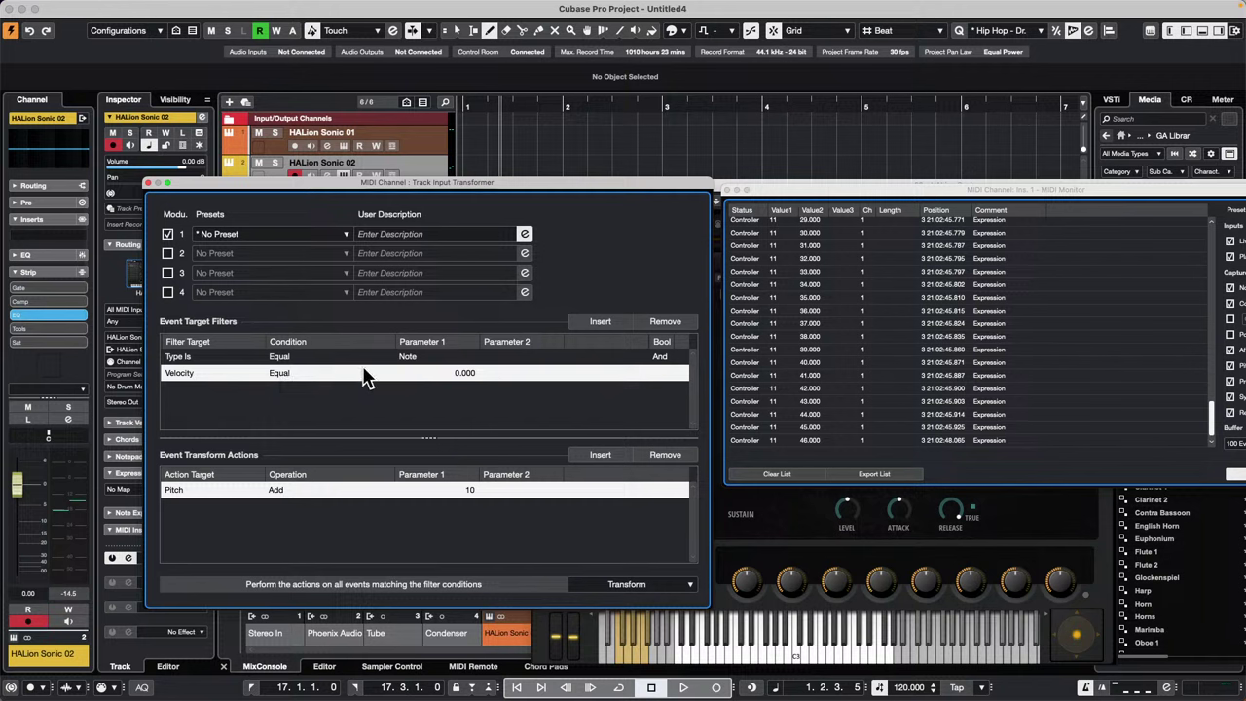
# Set the Velocity filter's condition to Inside Range from 0 to 127.
pyautogui.click(285, 373)
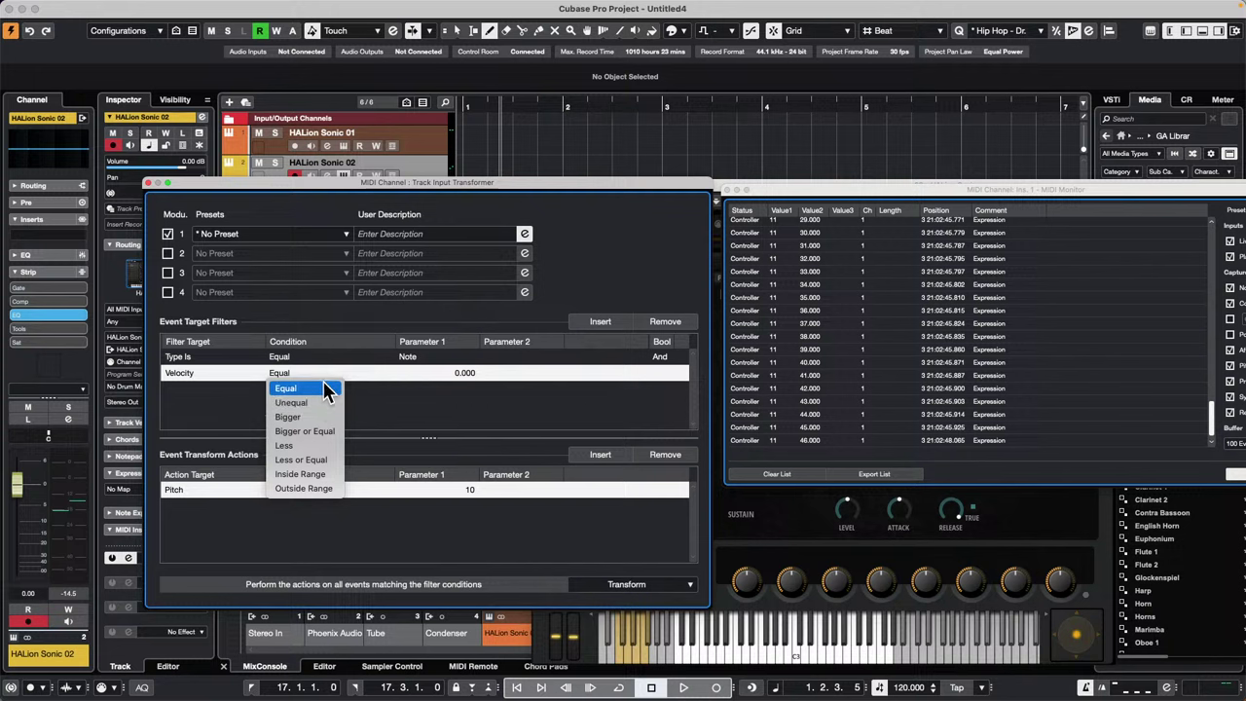
pyautogui.click(477, 384)
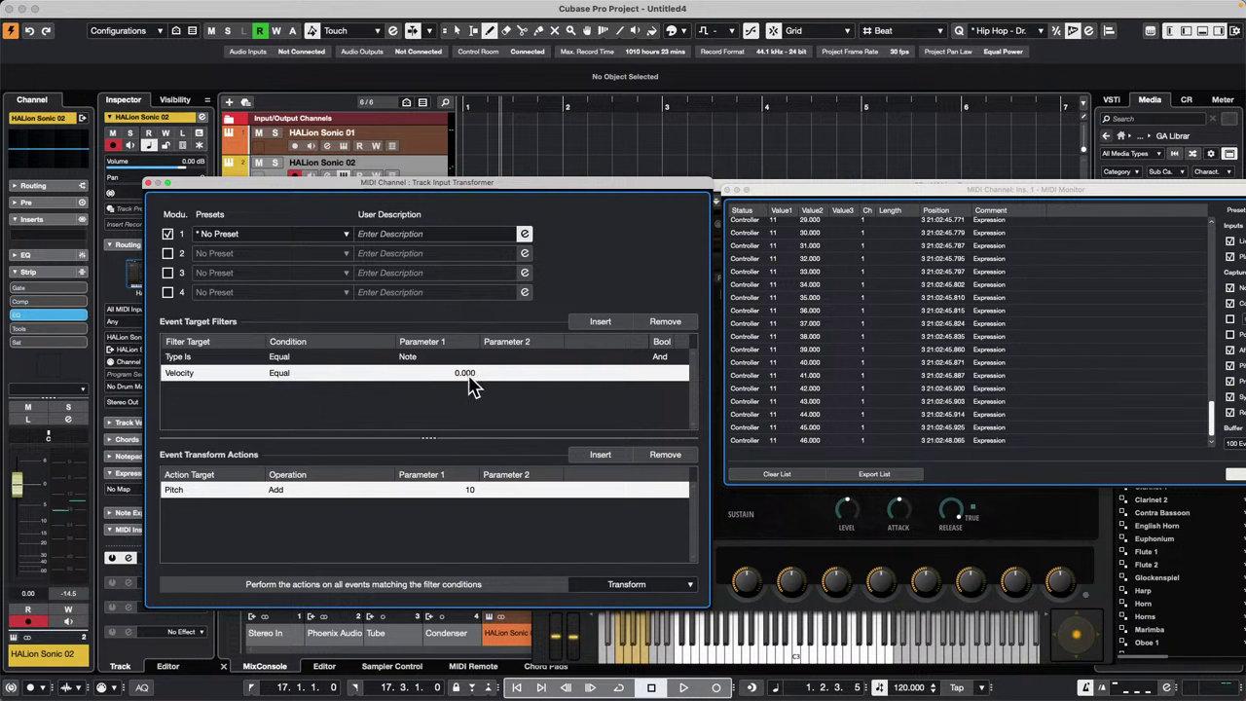
pyautogui.click(288, 378)
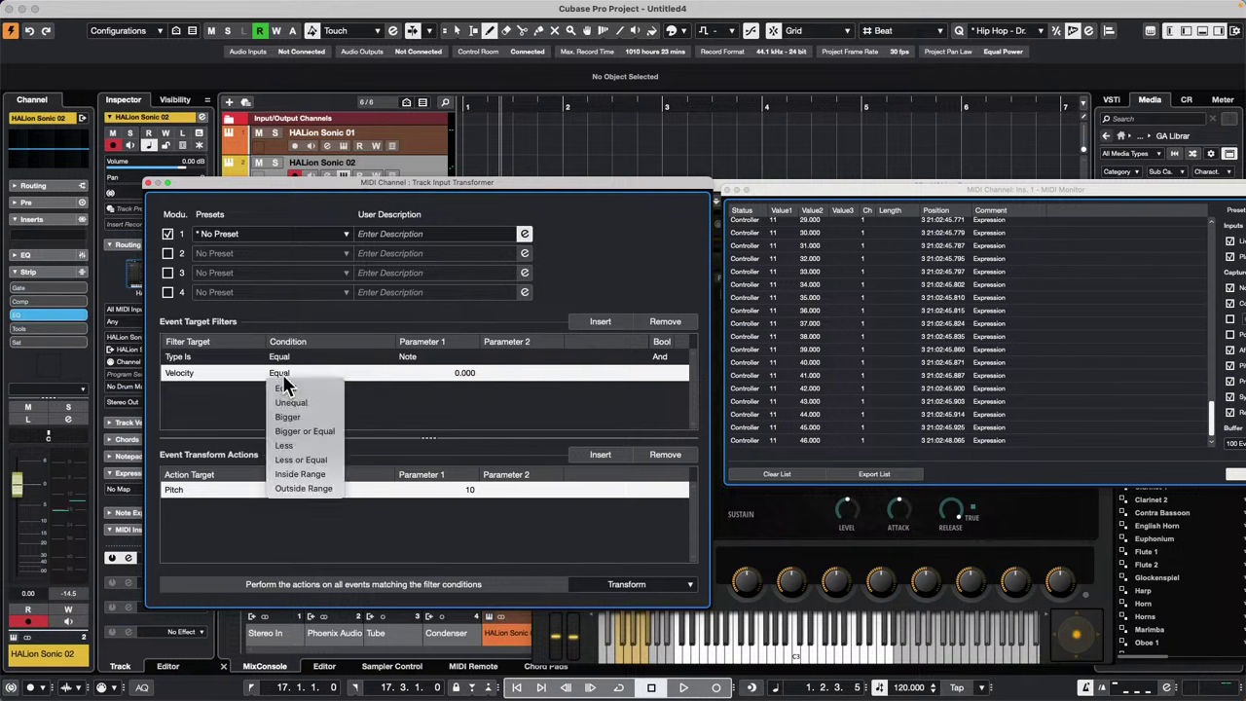
pyautogui.click(336, 440)
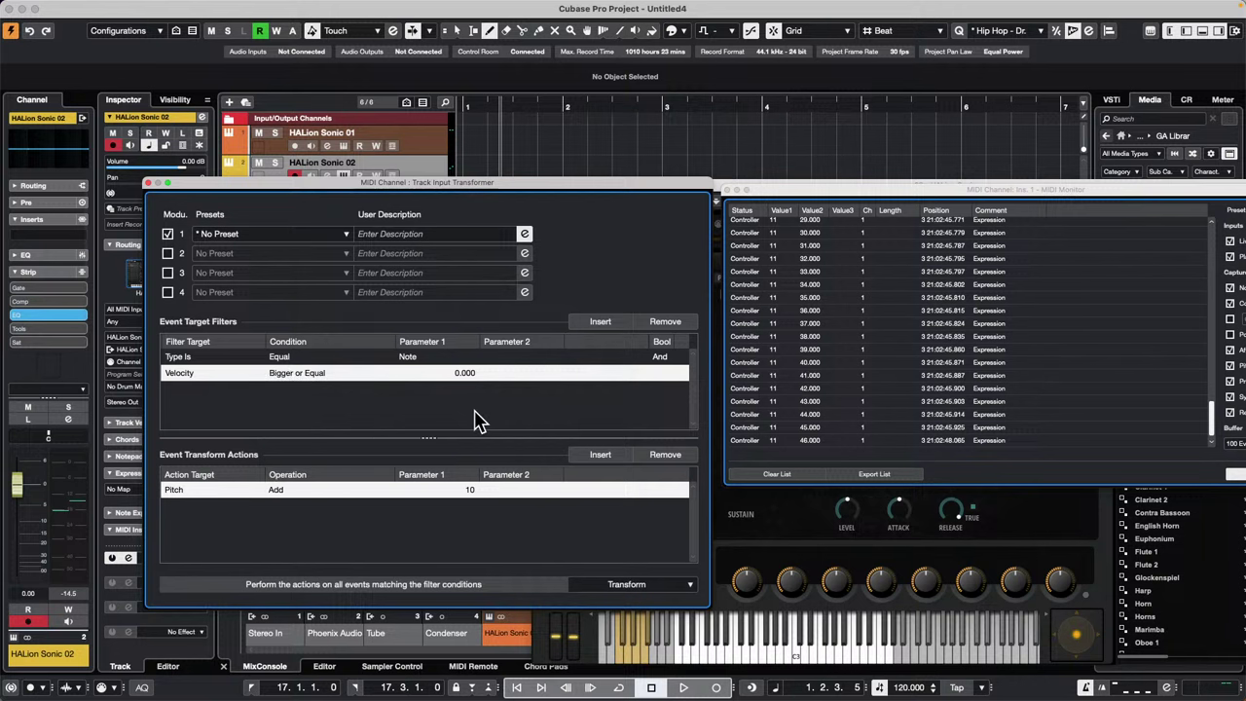
pyautogui.click(285, 380)
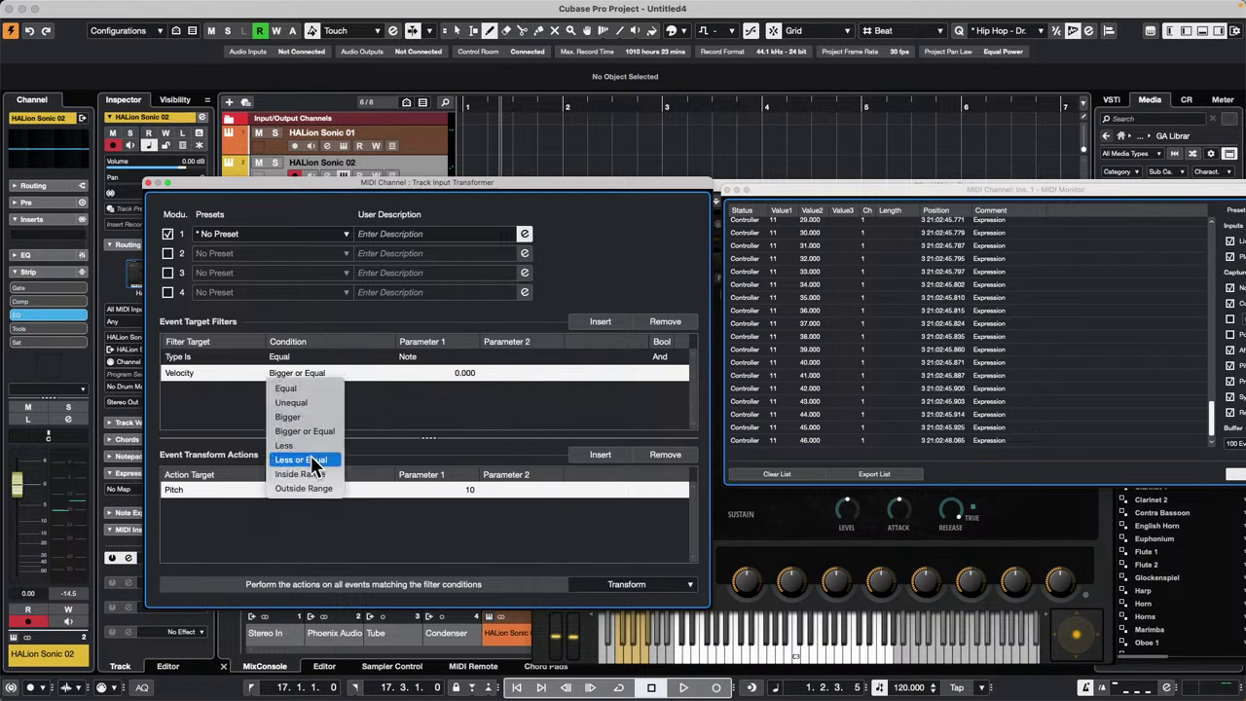
pyautogui.click(459, 362)
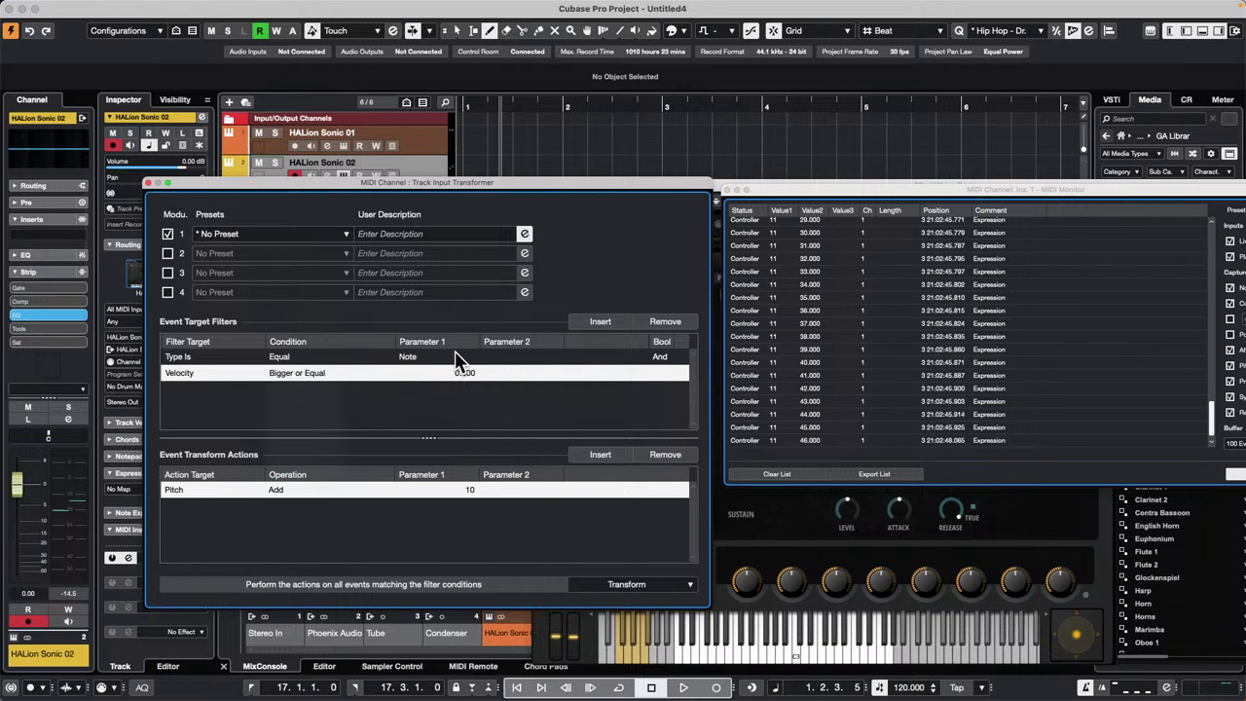
pyautogui.click(541, 374)
pyautogui.write('127')
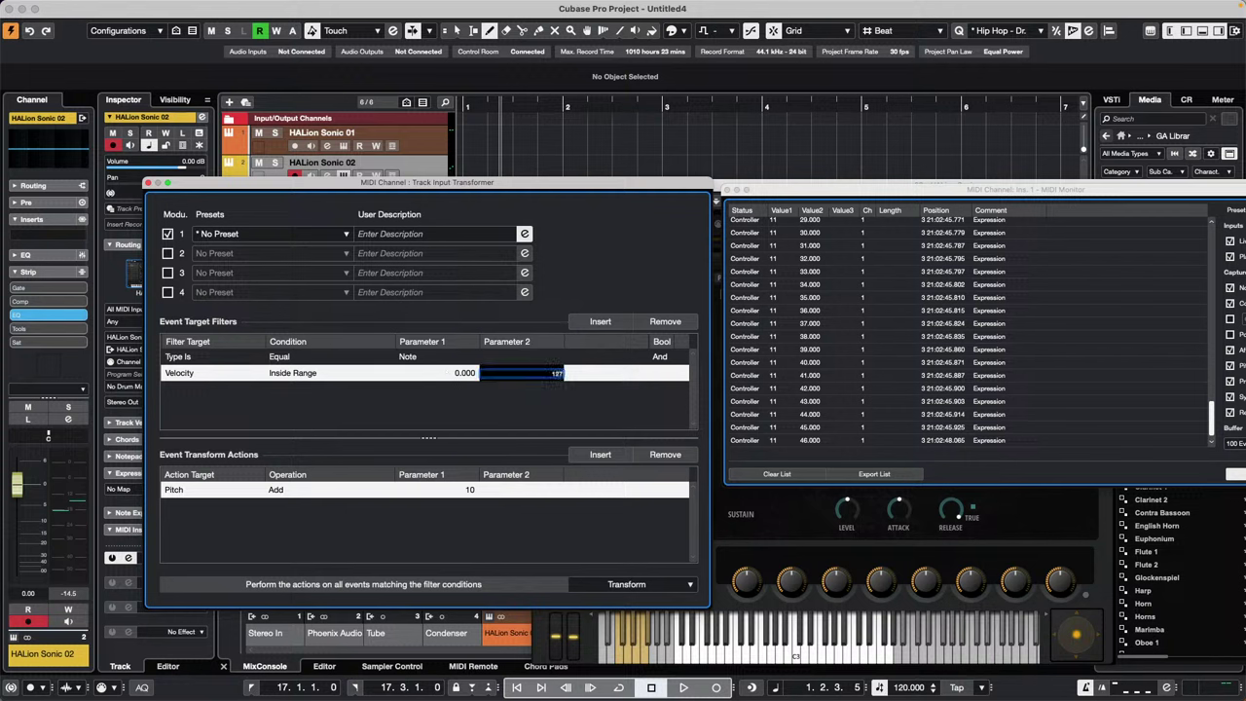
pyautogui.press('Return')
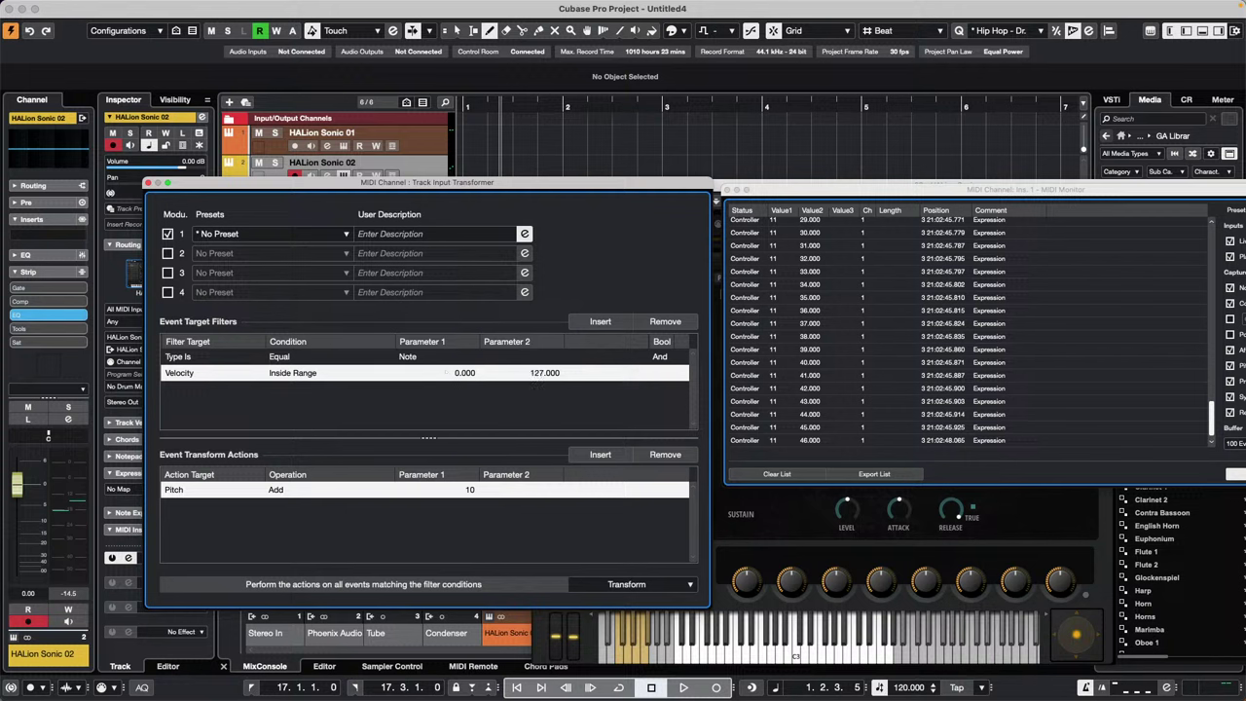
# Change the existing transform action to set the event Type to the fixed value Controller.
pyautogui.click(174, 491)
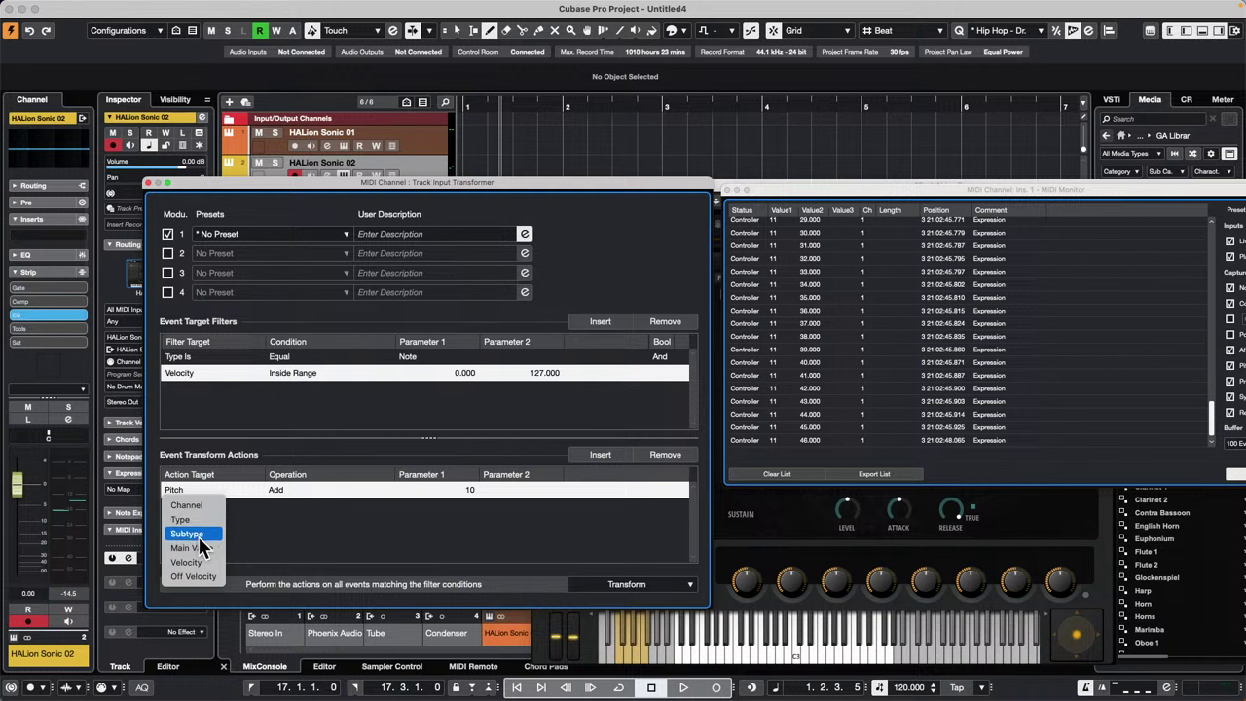
pyautogui.click(207, 519)
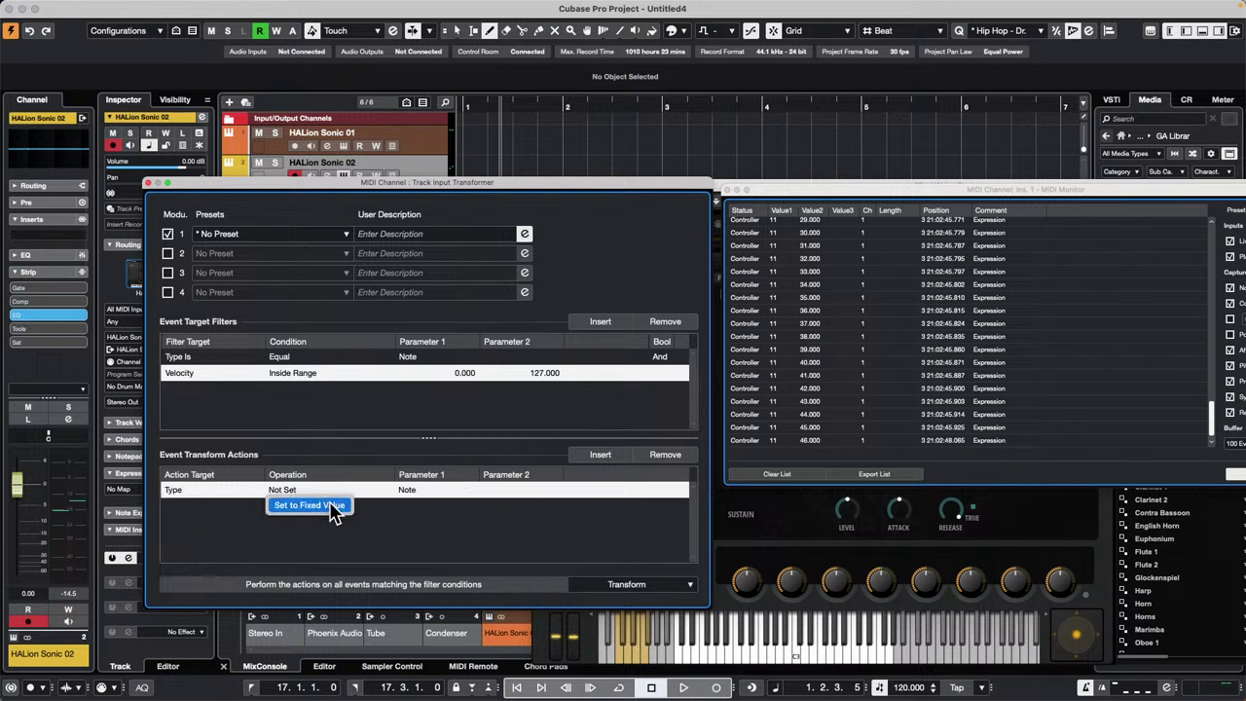
pyautogui.click(309, 504)
pyautogui.click(426, 489)
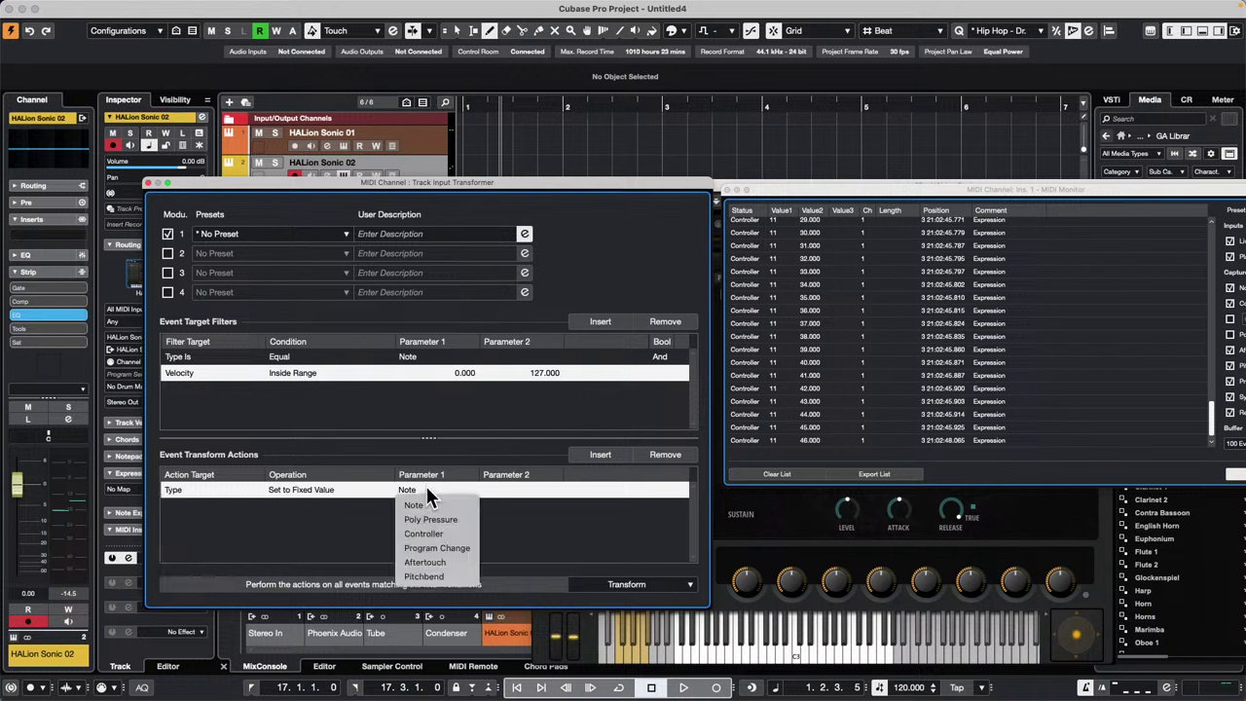
pyautogui.click(437, 535)
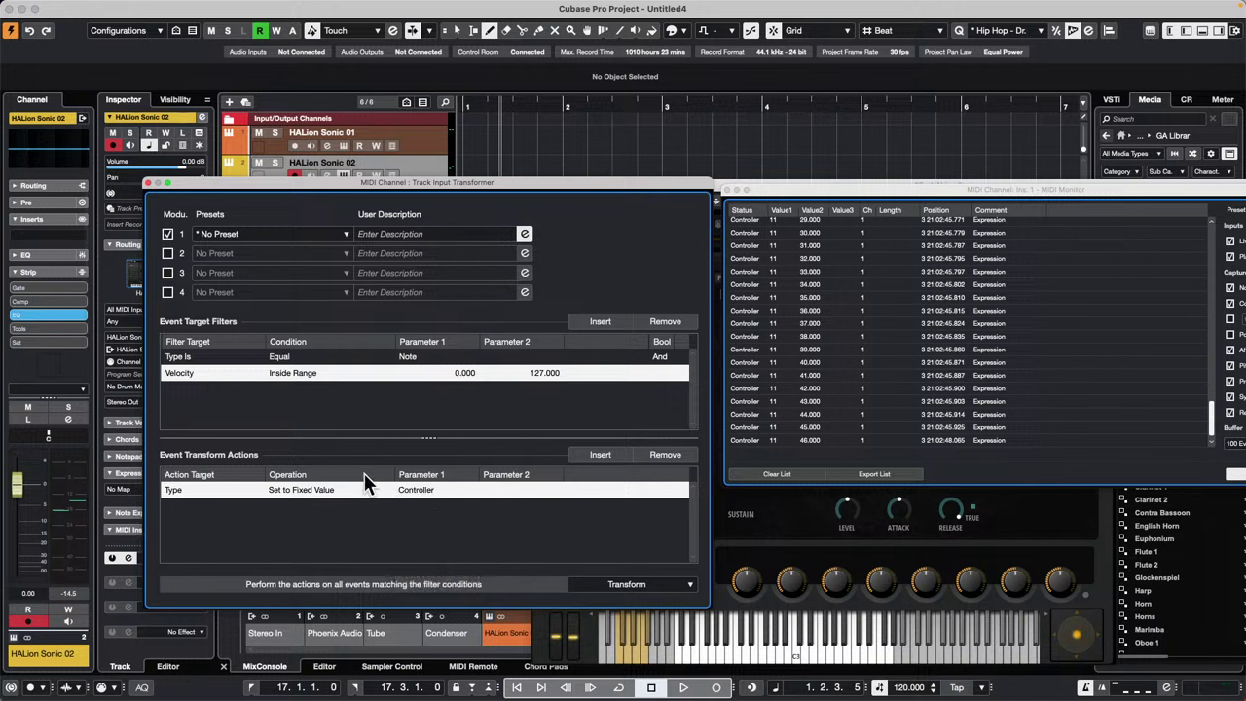
# Insert a second transform action that sets the MIDI Controller No. to the fixed value CC 11 (Expression).
pyautogui.click(600, 454)
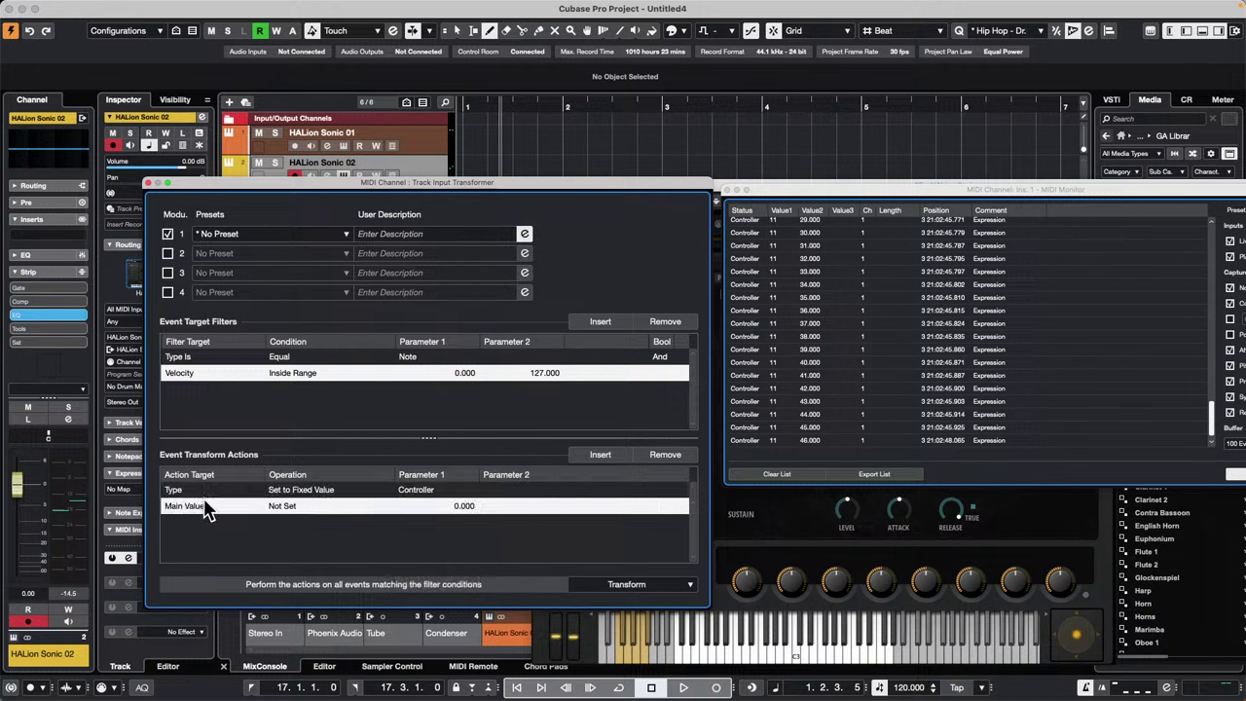
pyautogui.click(201, 504)
pyautogui.click(189, 551)
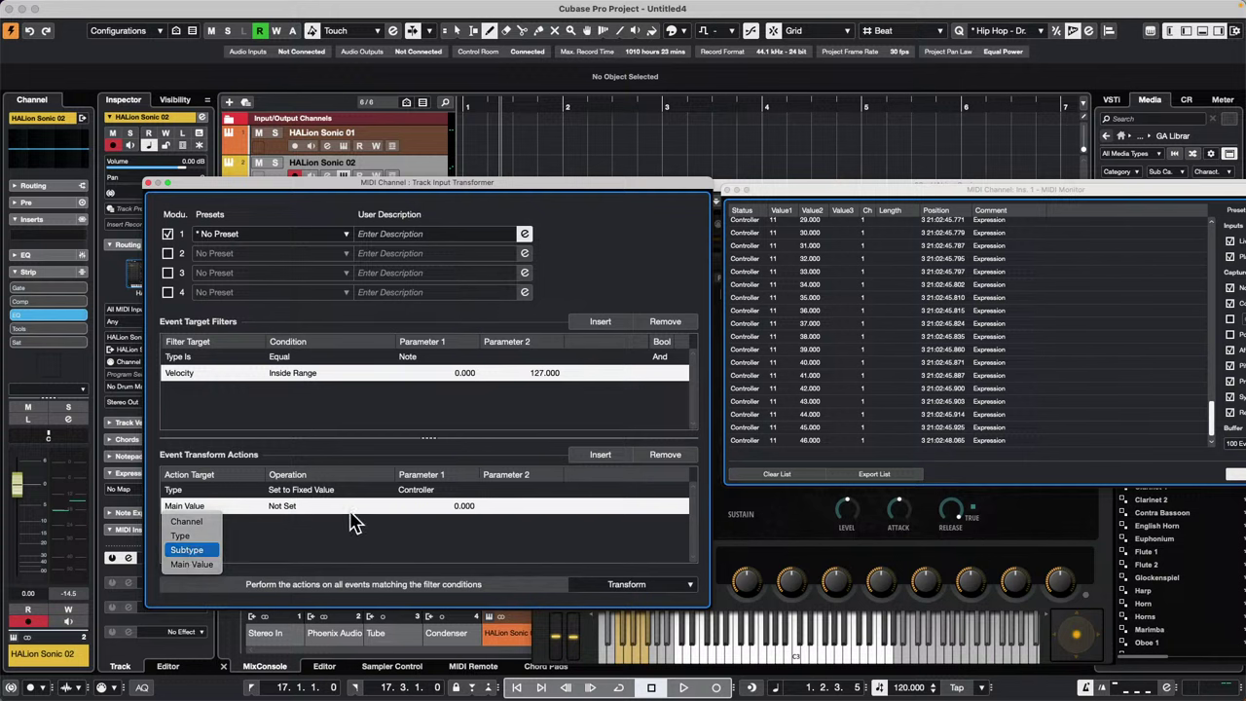
pyautogui.click(303, 507)
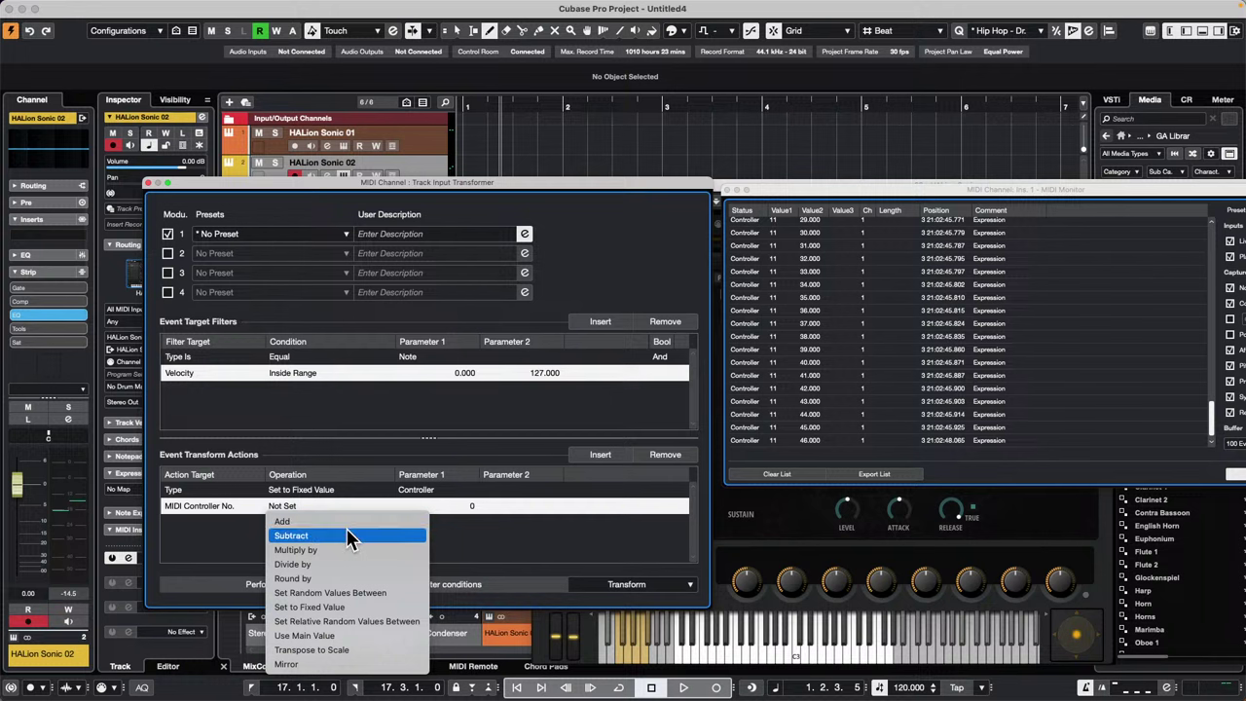
pyautogui.click(216, 529)
pyautogui.click(279, 507)
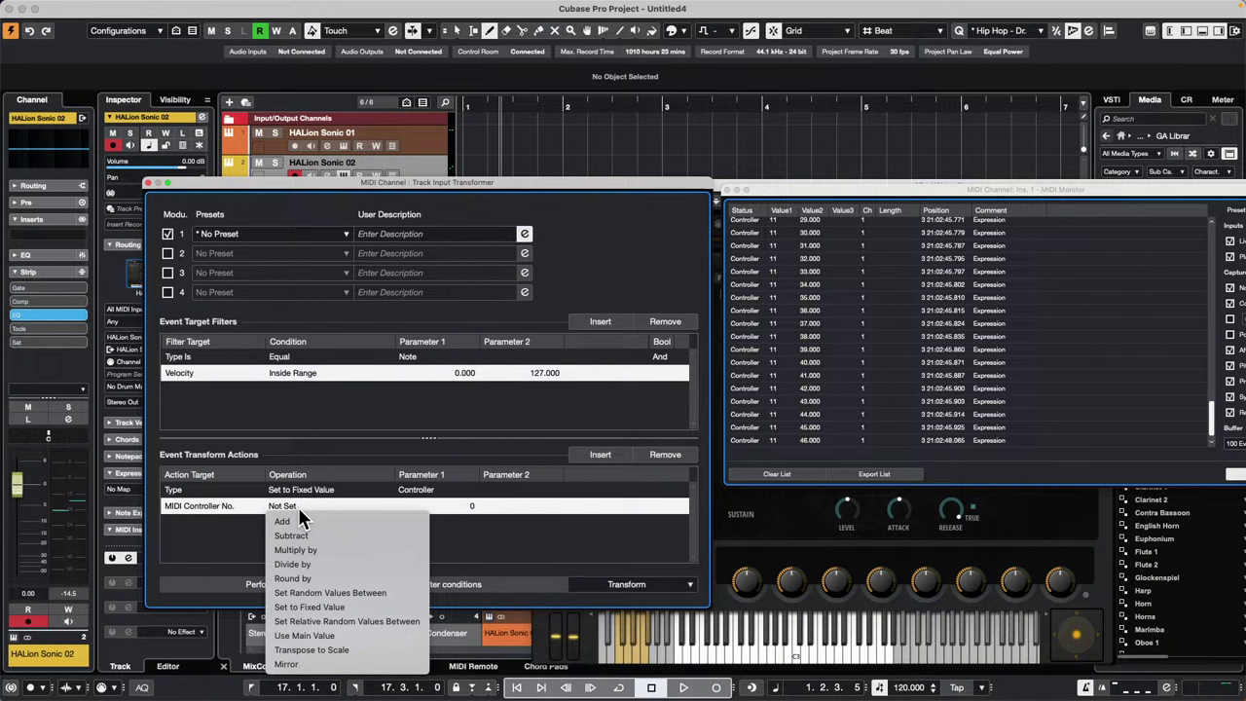
pyautogui.click(344, 608)
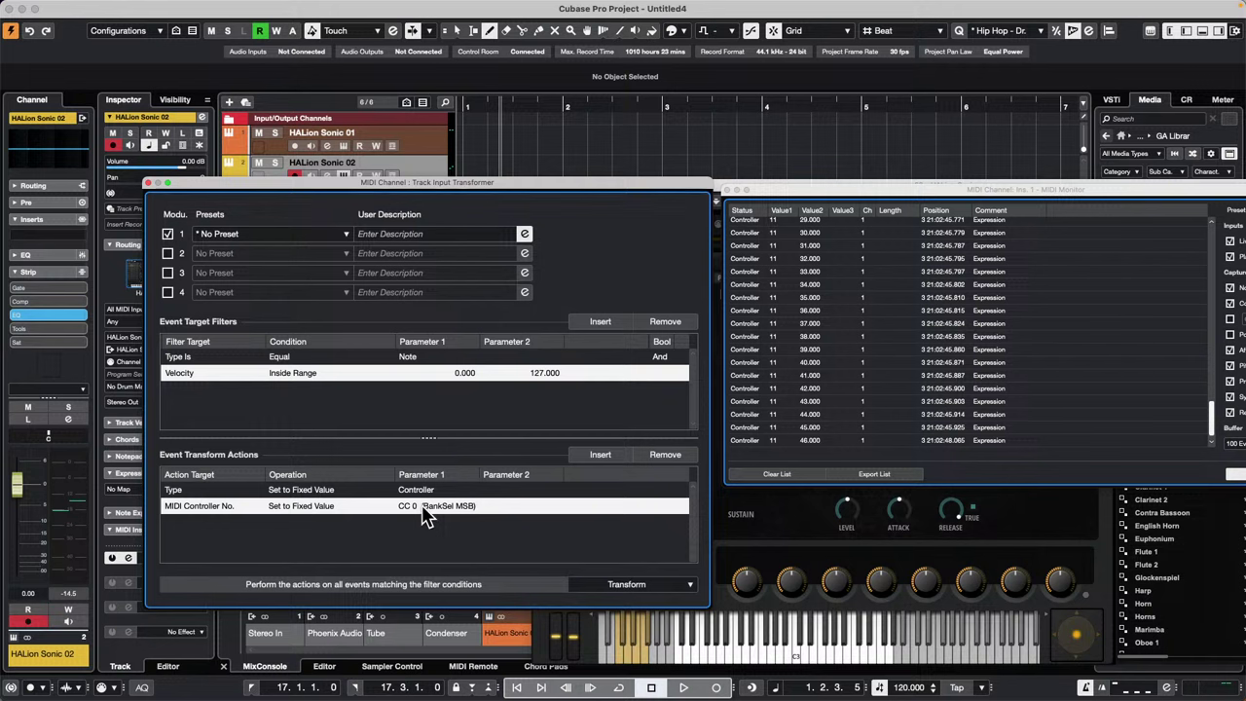
pyautogui.doubleClick(420, 509)
pyautogui.write('11')
pyautogui.press('Return')
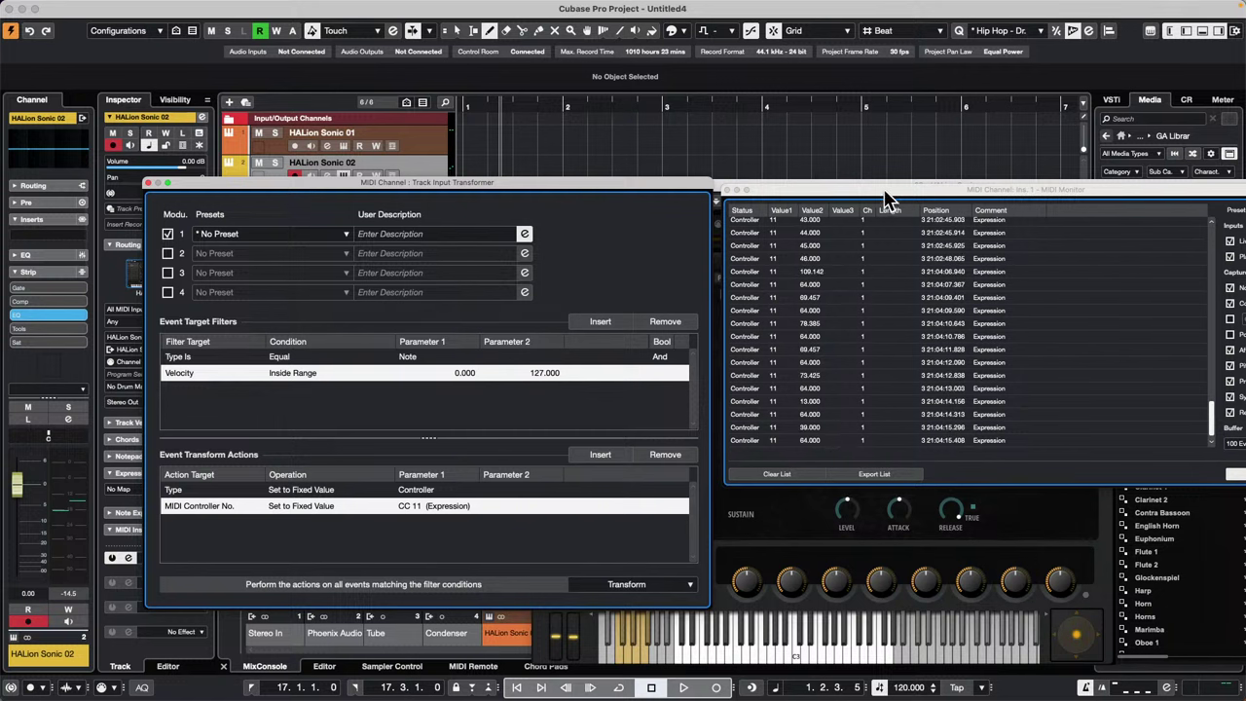
# Move the transformer and MIDI Monitor windows apart to check the played notes' output, then close both windows.
pyautogui.moveTo(884, 192); pyautogui.dragTo(982, 231)
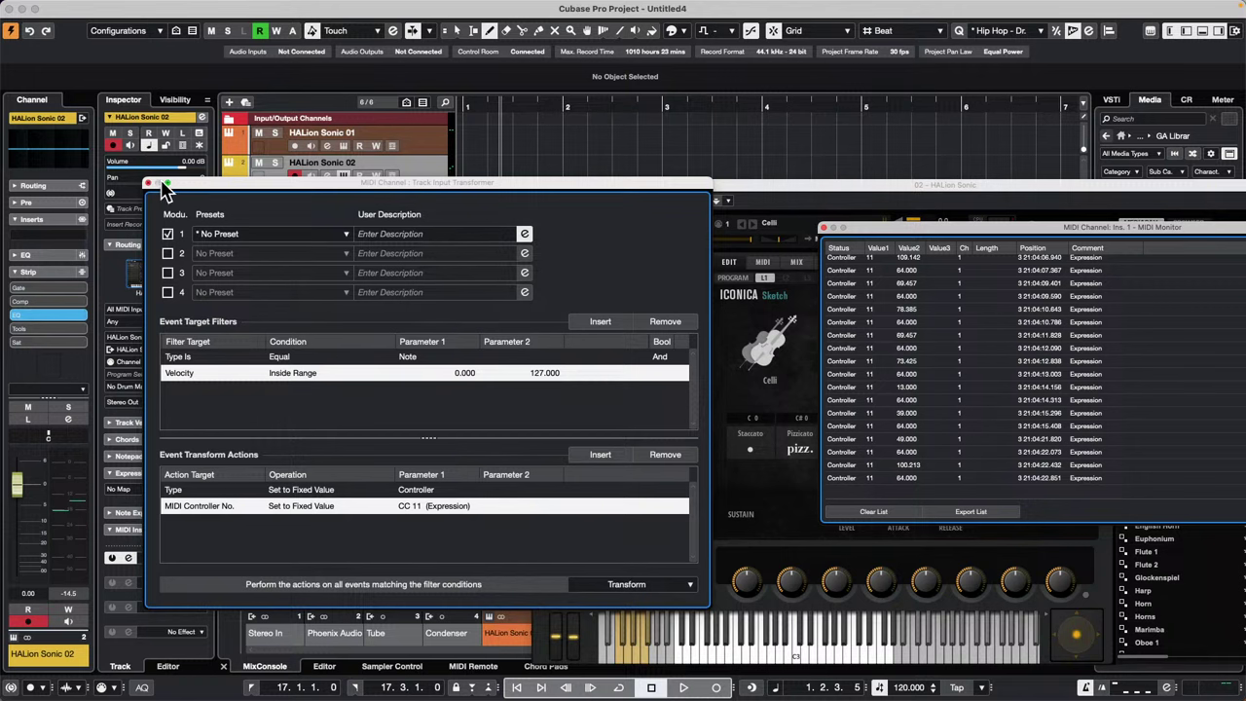
pyautogui.moveTo(195, 187); pyautogui.dragTo(126, 229)
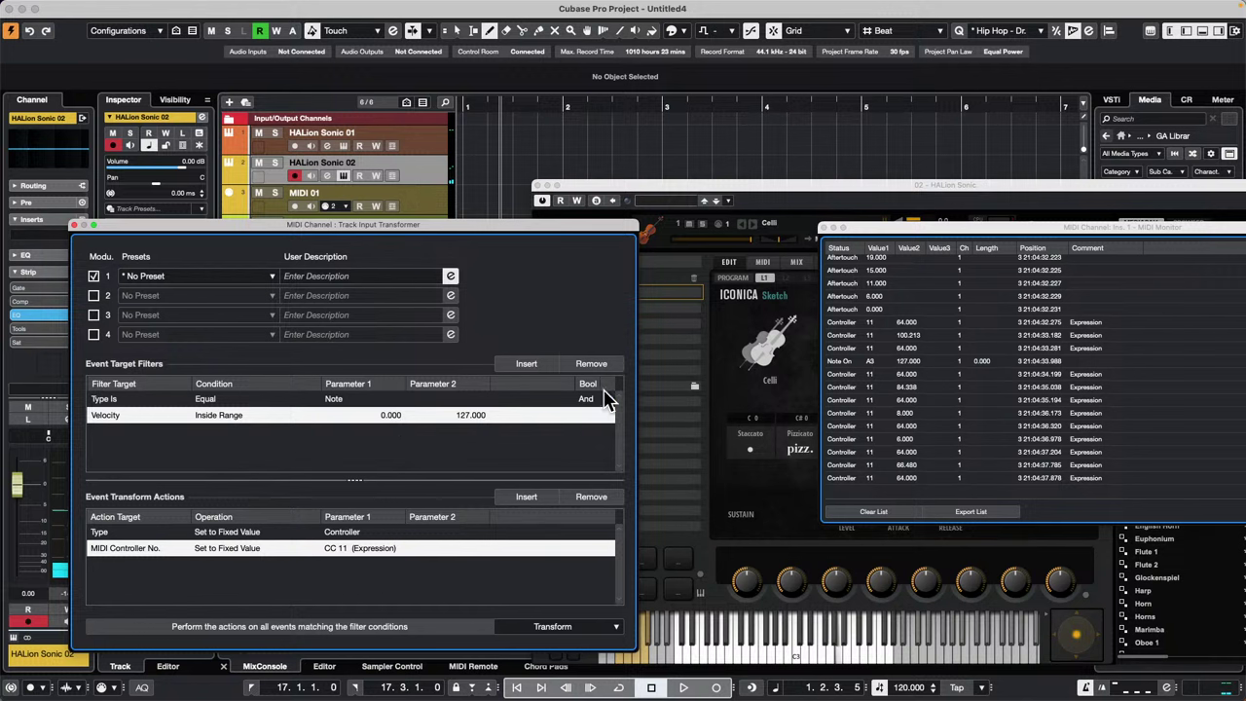
pyautogui.click(75, 227)
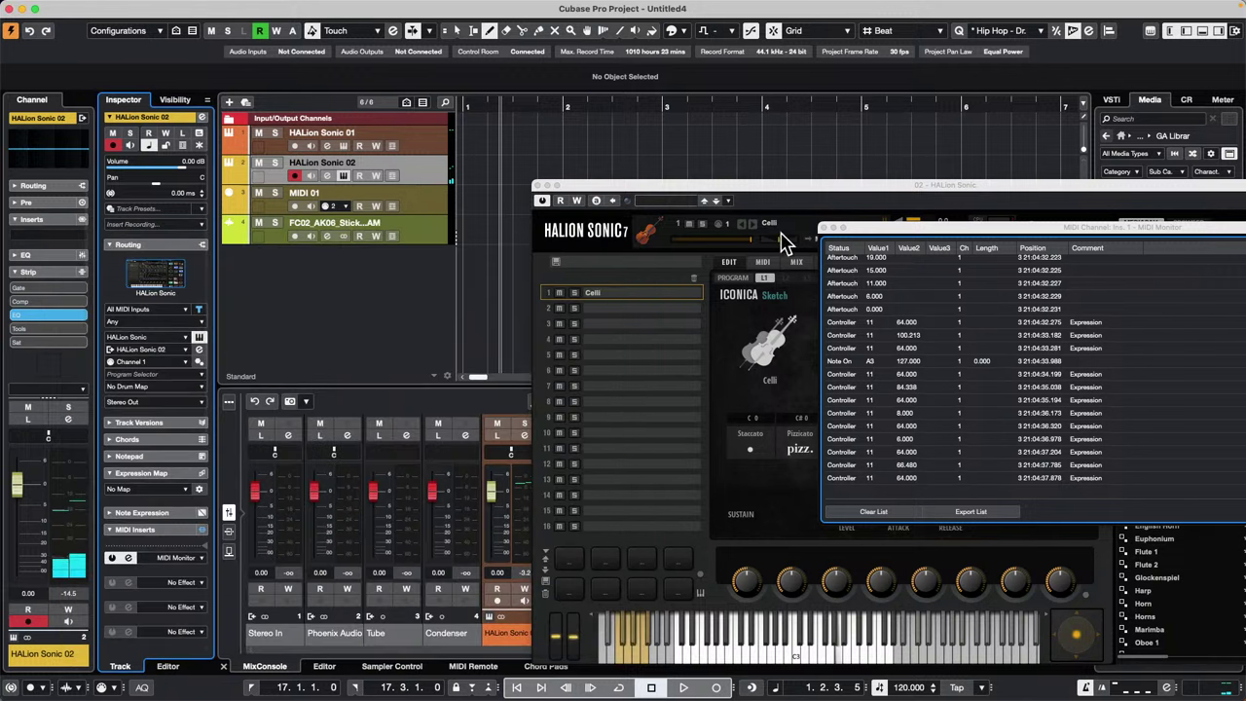
pyautogui.click(827, 227)
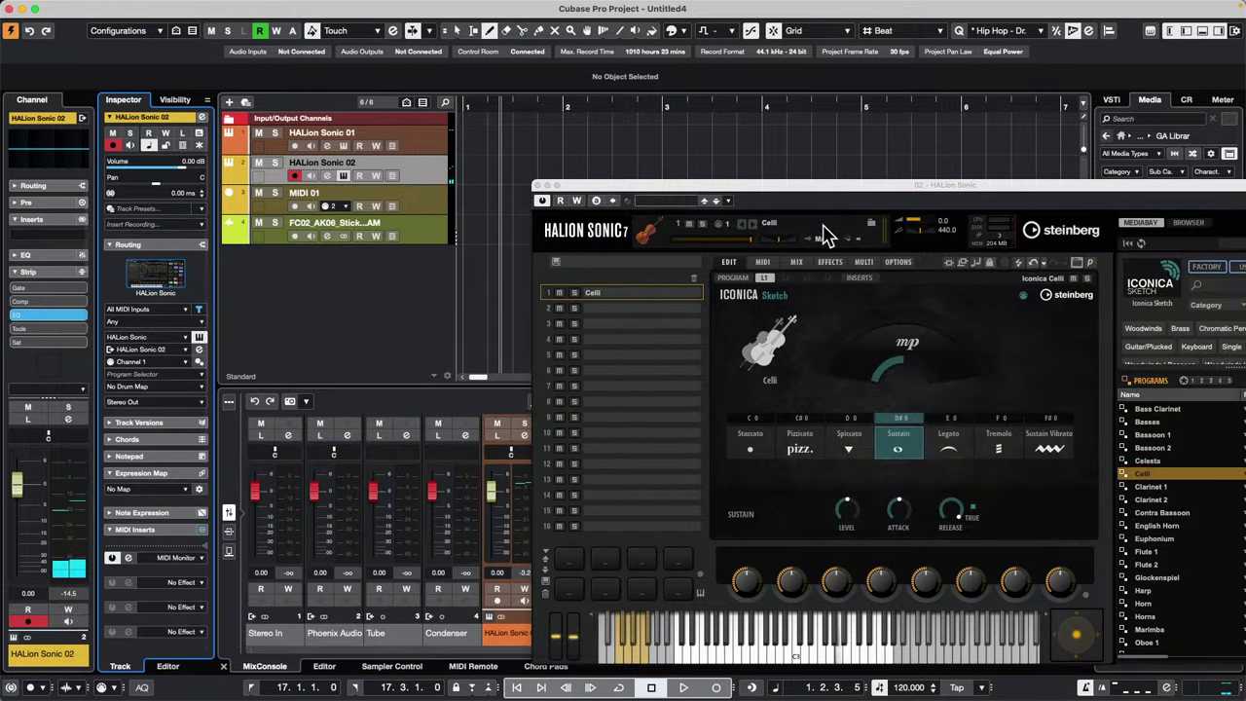
# Mute the Celli program slot in HALion Sonic and close the instrument window.
pyautogui.click(559, 292)
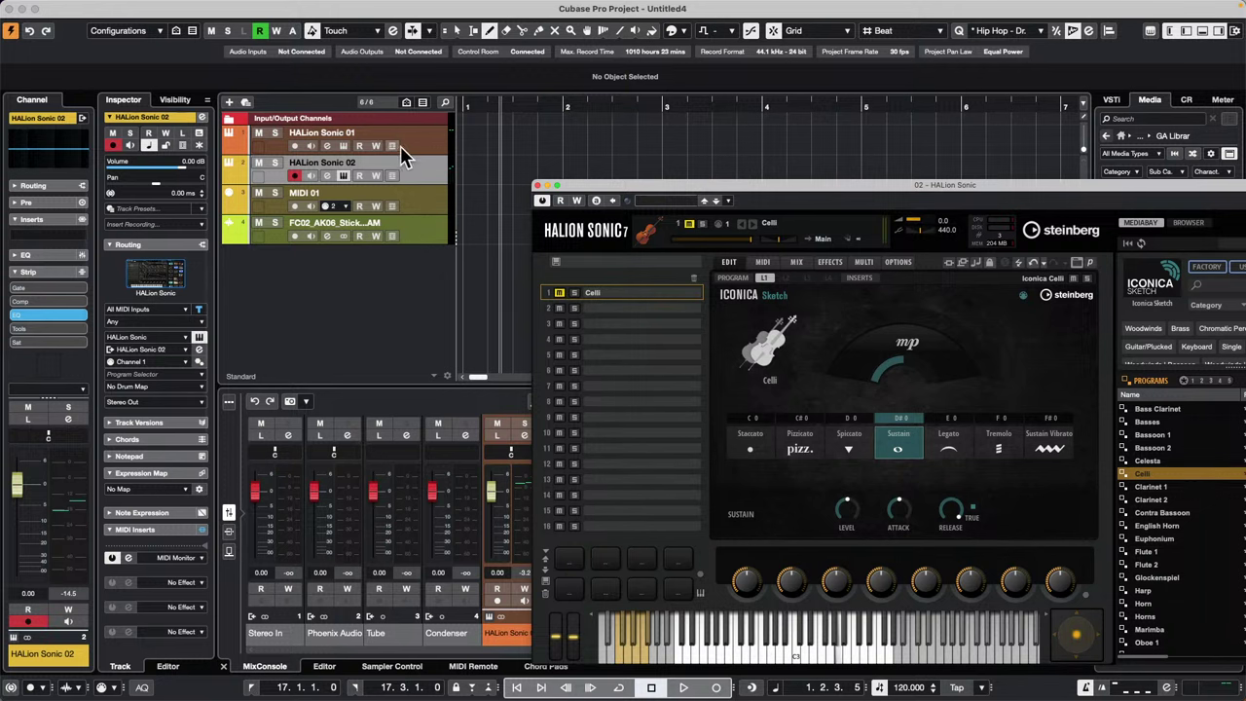
pyautogui.click(540, 185)
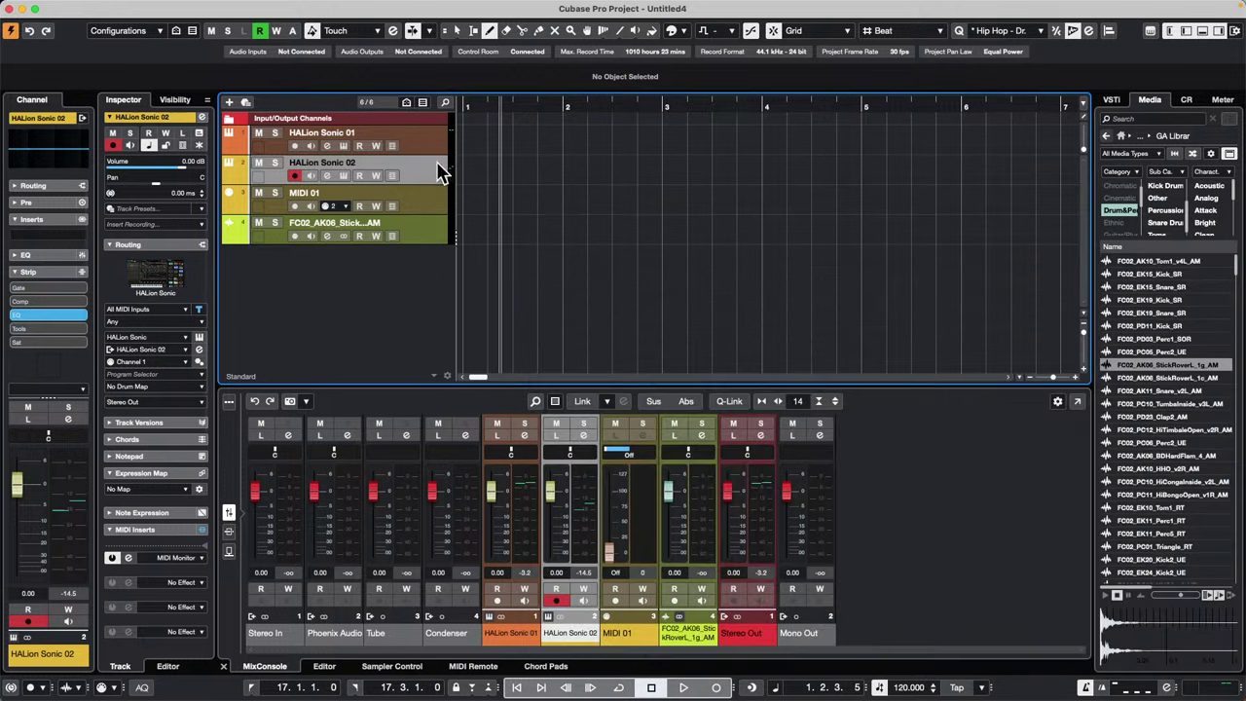
# Open the HALion Sonic 02 track's Input Transformer and remove all its existing transform actions and target filters.
pyautogui.click(194, 310)
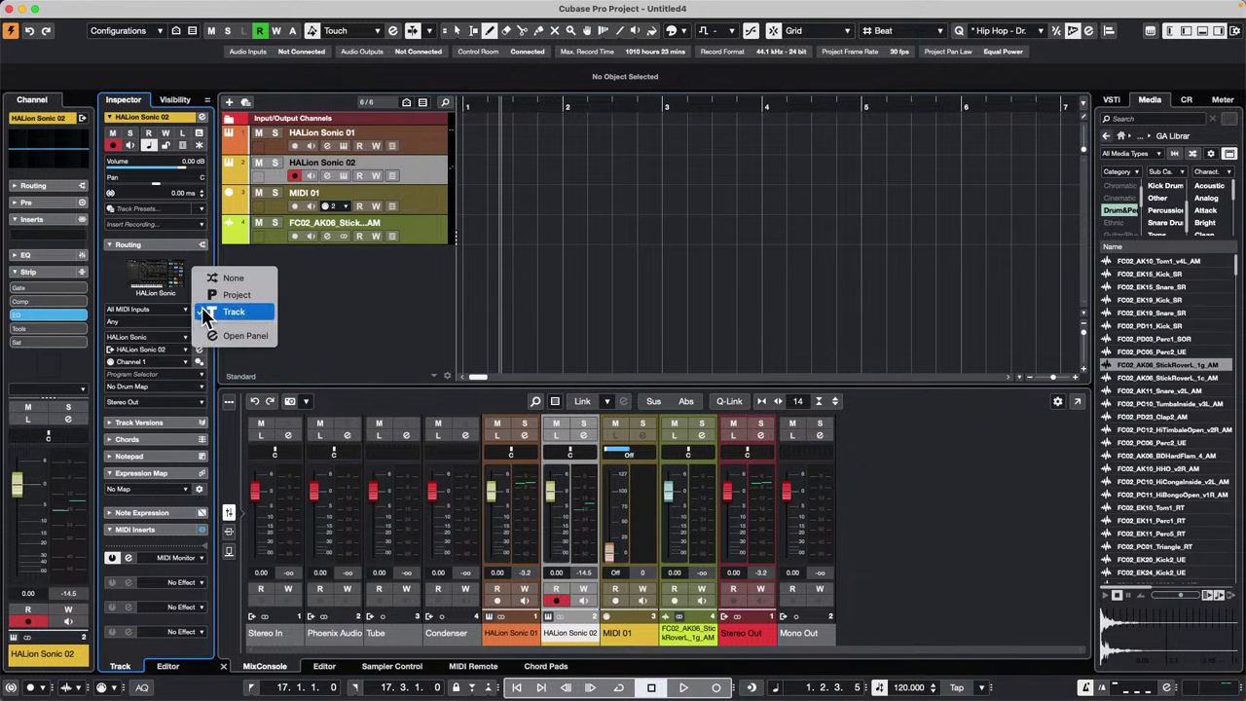
pyautogui.click(238, 311)
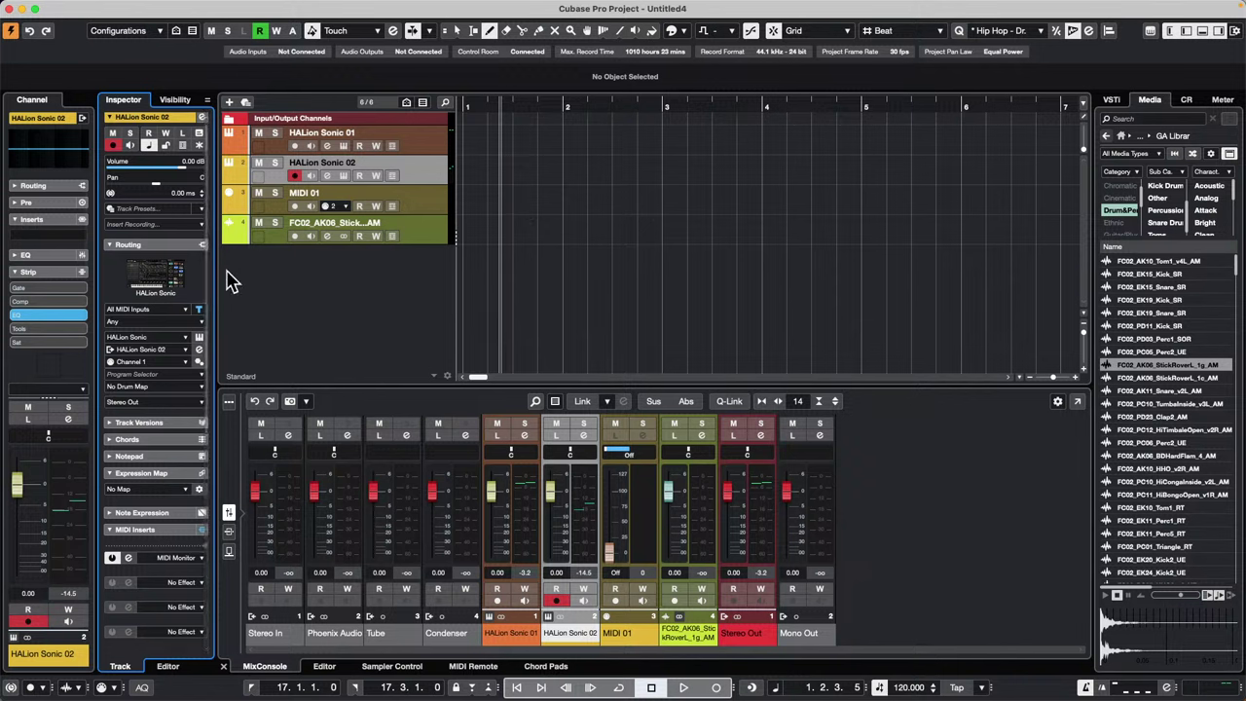
pyautogui.click(197, 307)
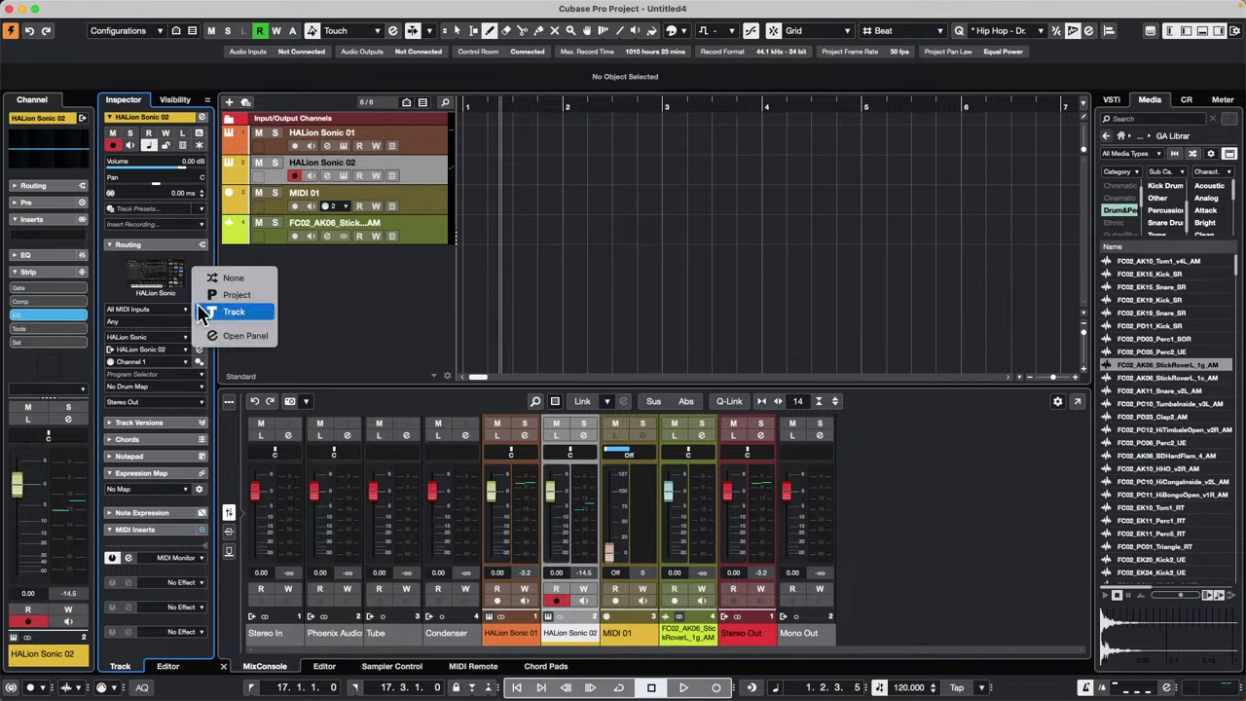
pyautogui.click(241, 335)
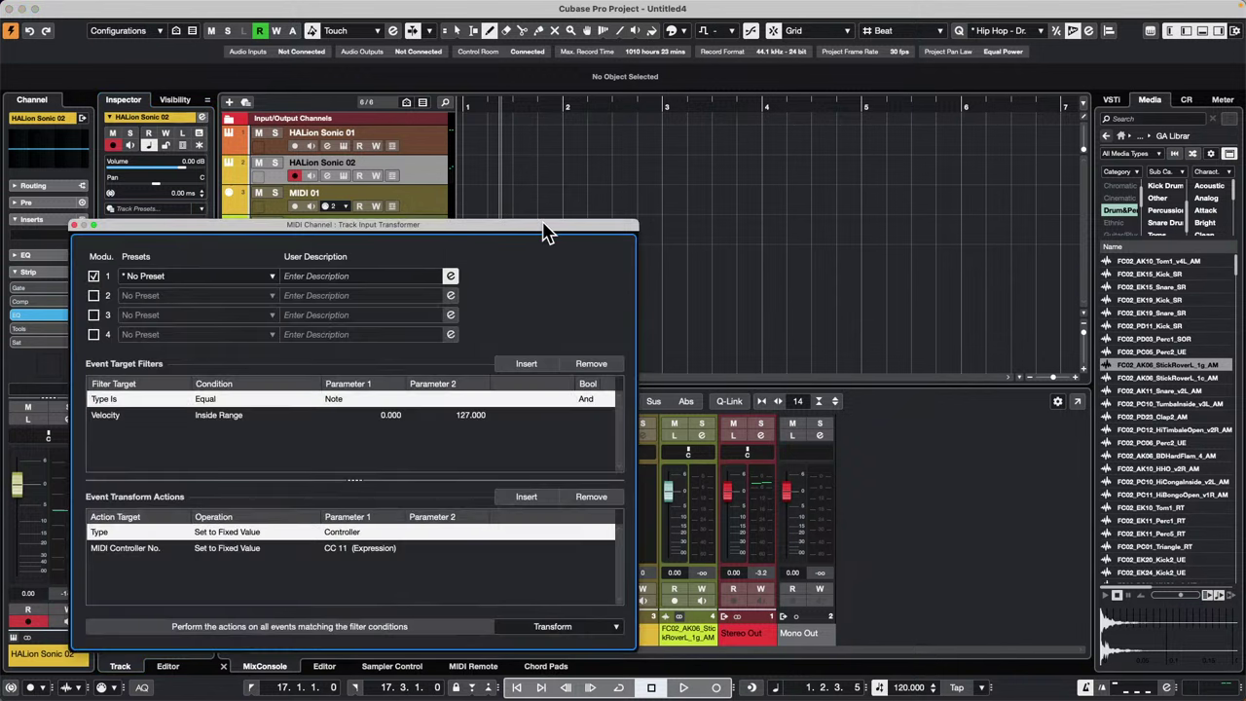
pyautogui.moveTo(545, 231); pyautogui.dragTo(868, 103)
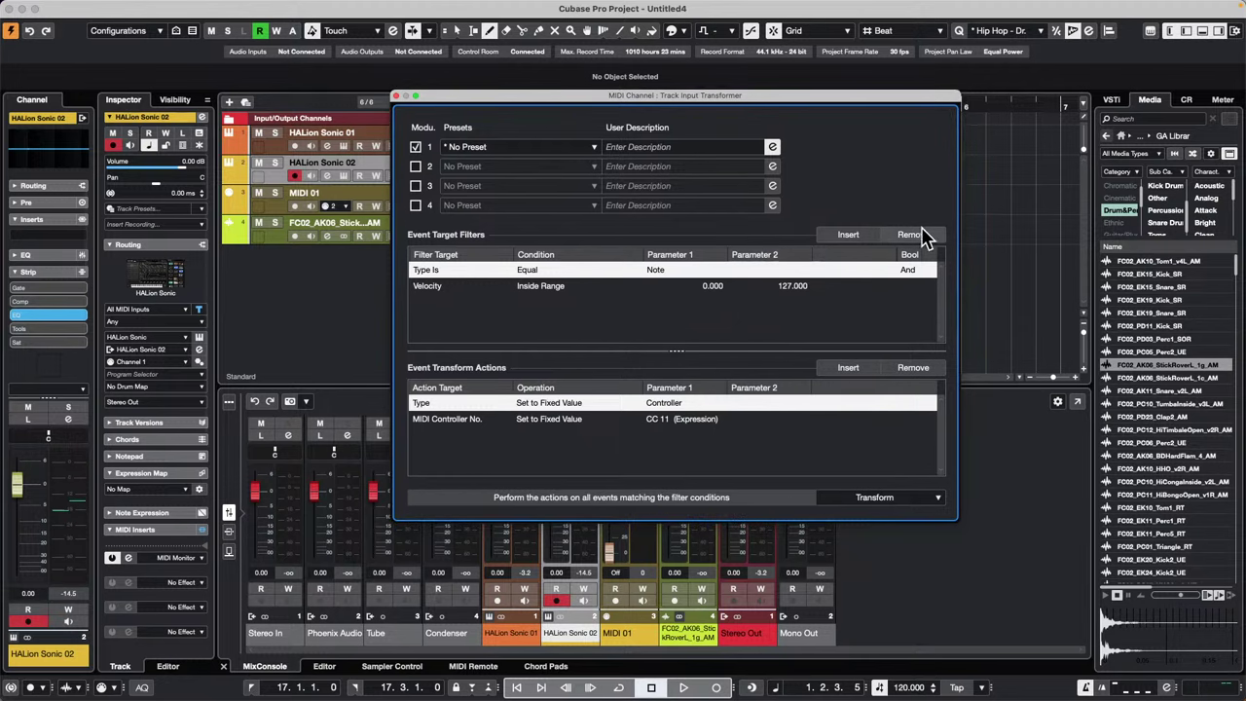
pyautogui.click(913, 370)
pyautogui.click(913, 370)
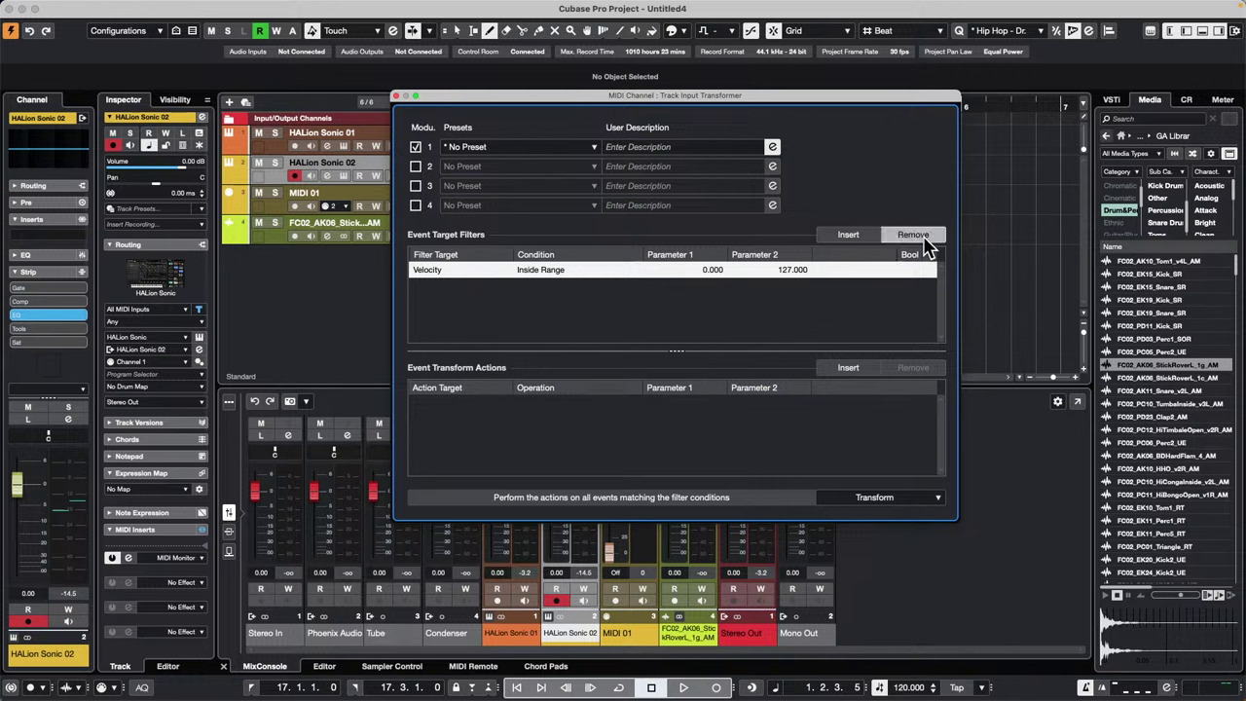
pyautogui.click(915, 236)
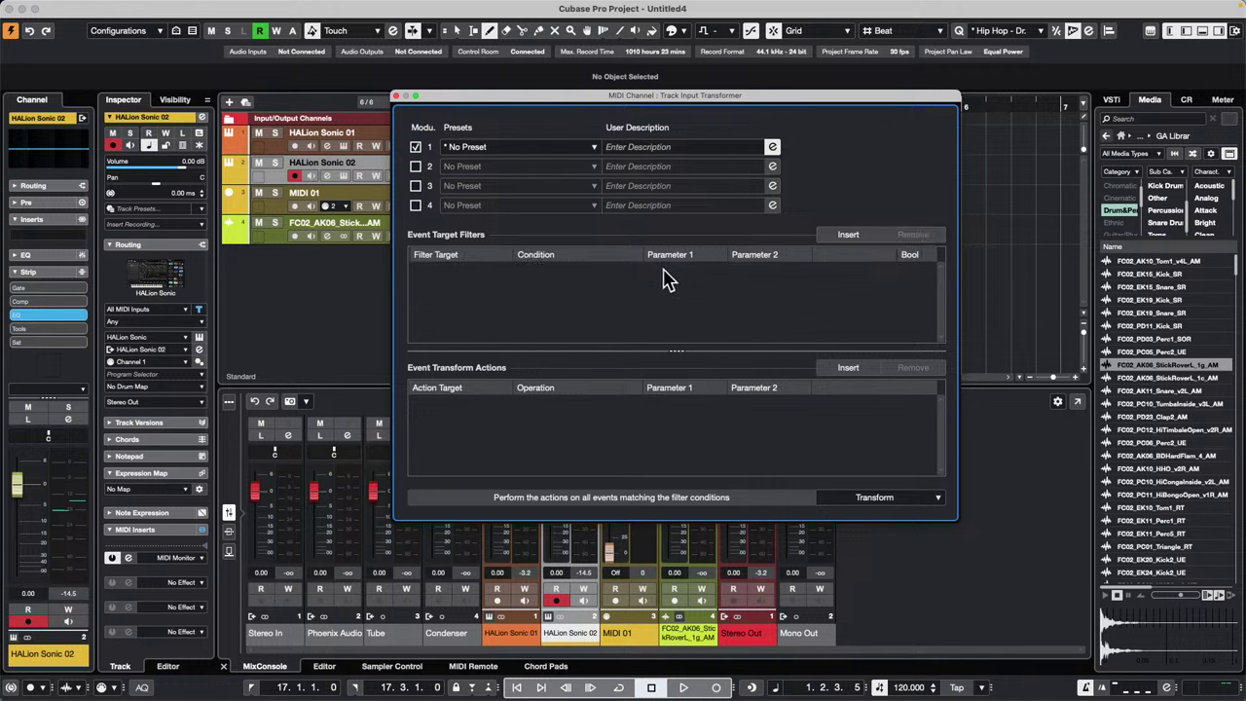
# Insert an event target filter with Type Is Equal to Controller.
pyautogui.click(861, 236)
pyautogui.click(668, 271)
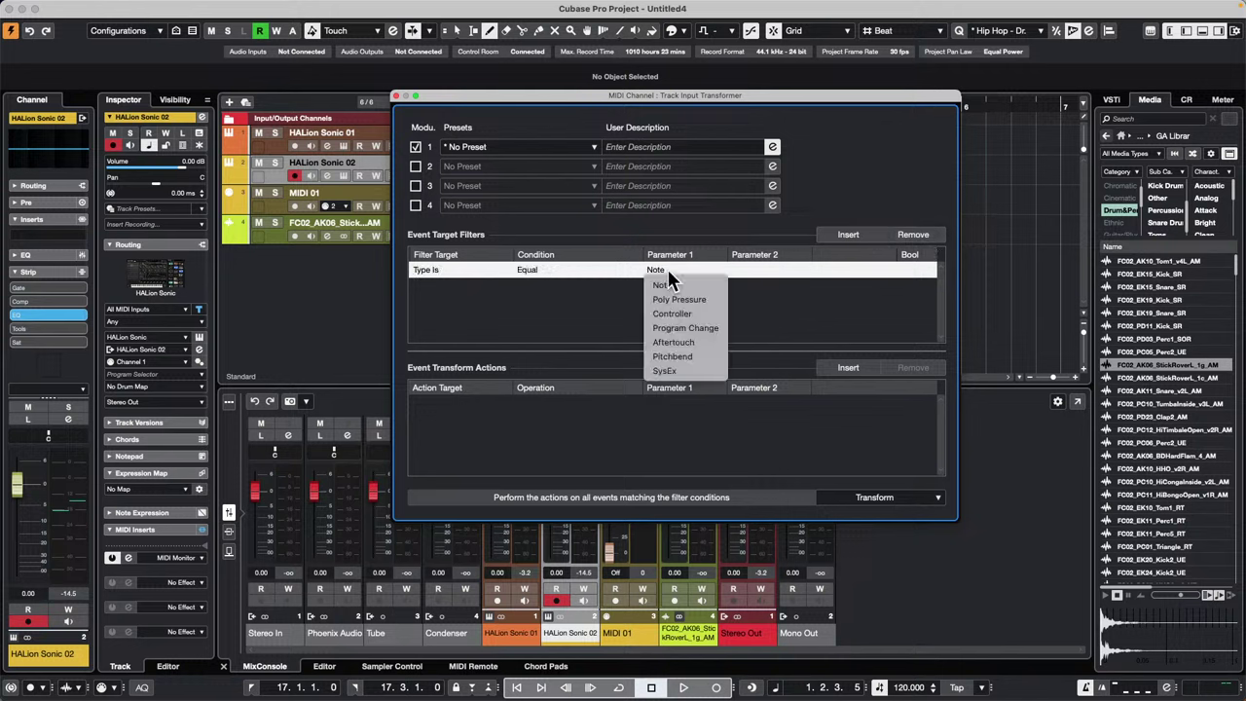
pyautogui.click(707, 312)
# Insert a second target filter with Type Is Equal to Aftertouch, and add a third filter row below it.
pyautogui.click(845, 237)
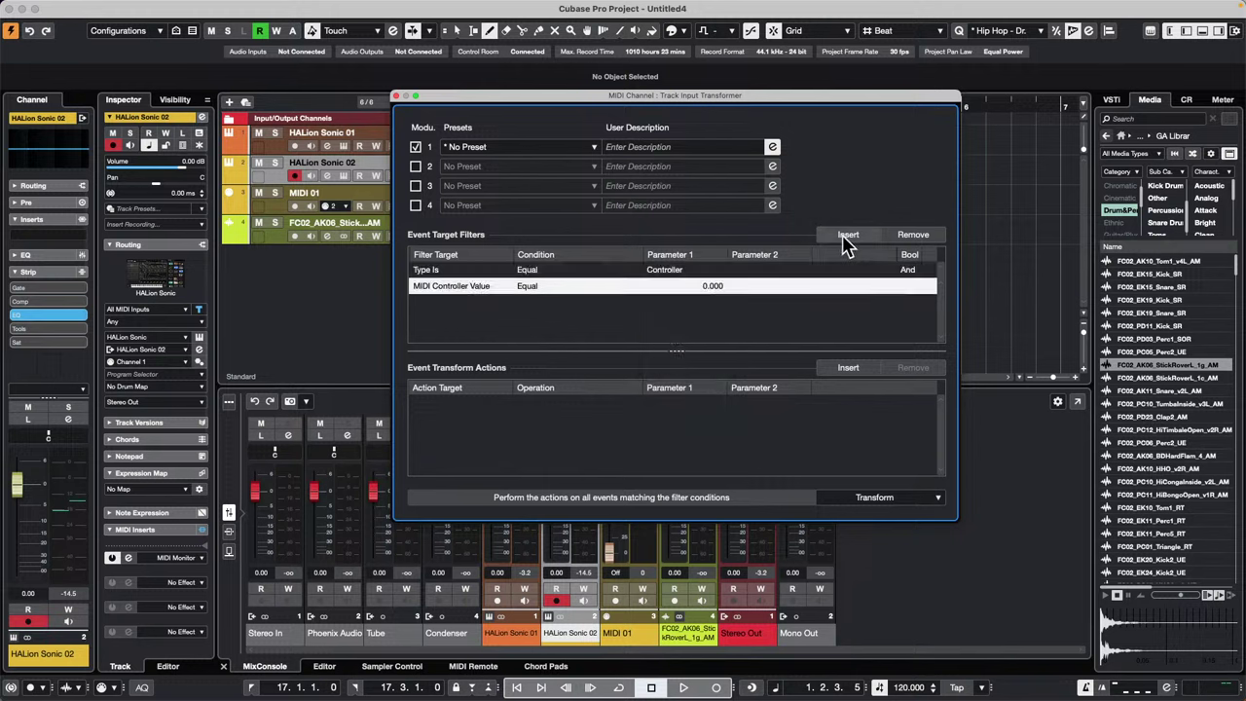
pyautogui.click(478, 286)
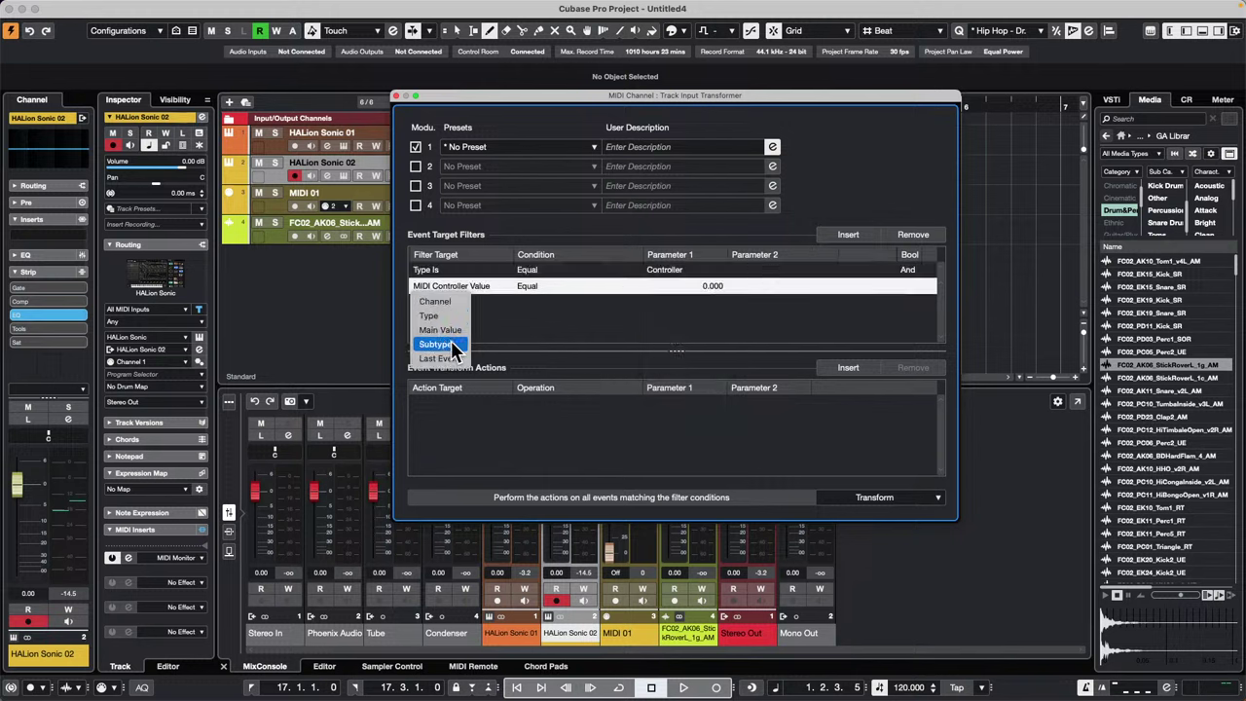
pyautogui.click(430, 315)
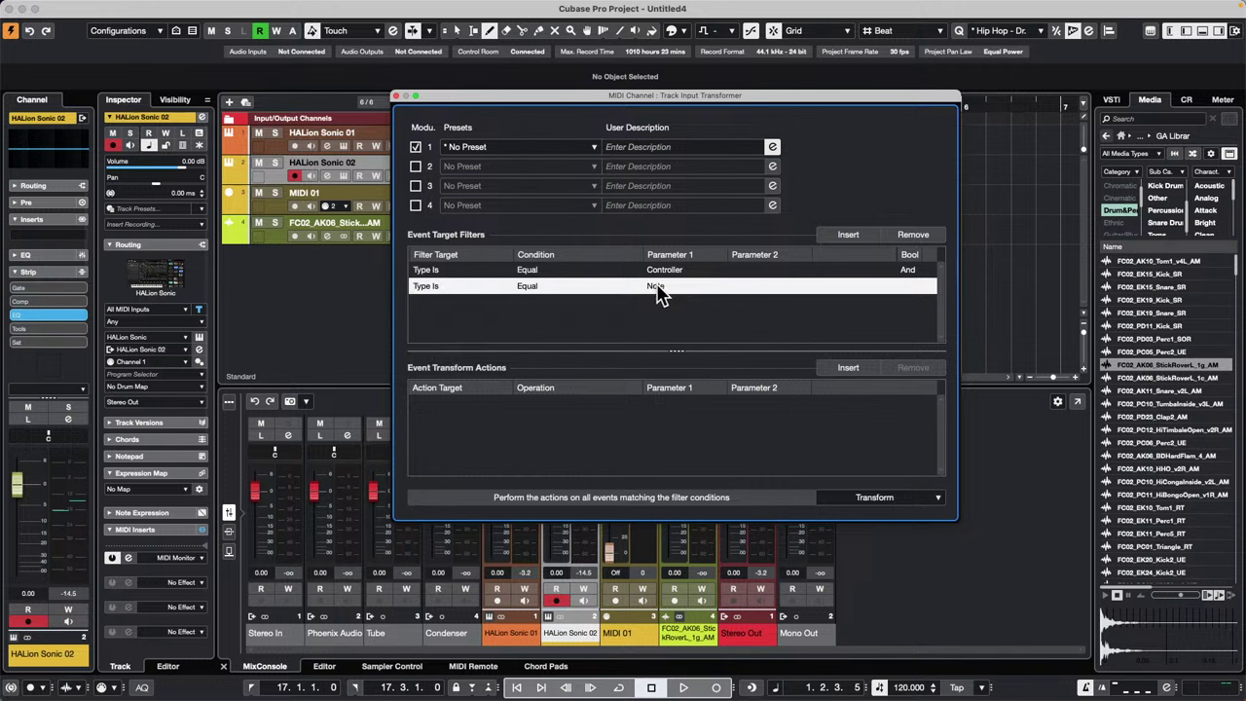
pyautogui.click(675, 288)
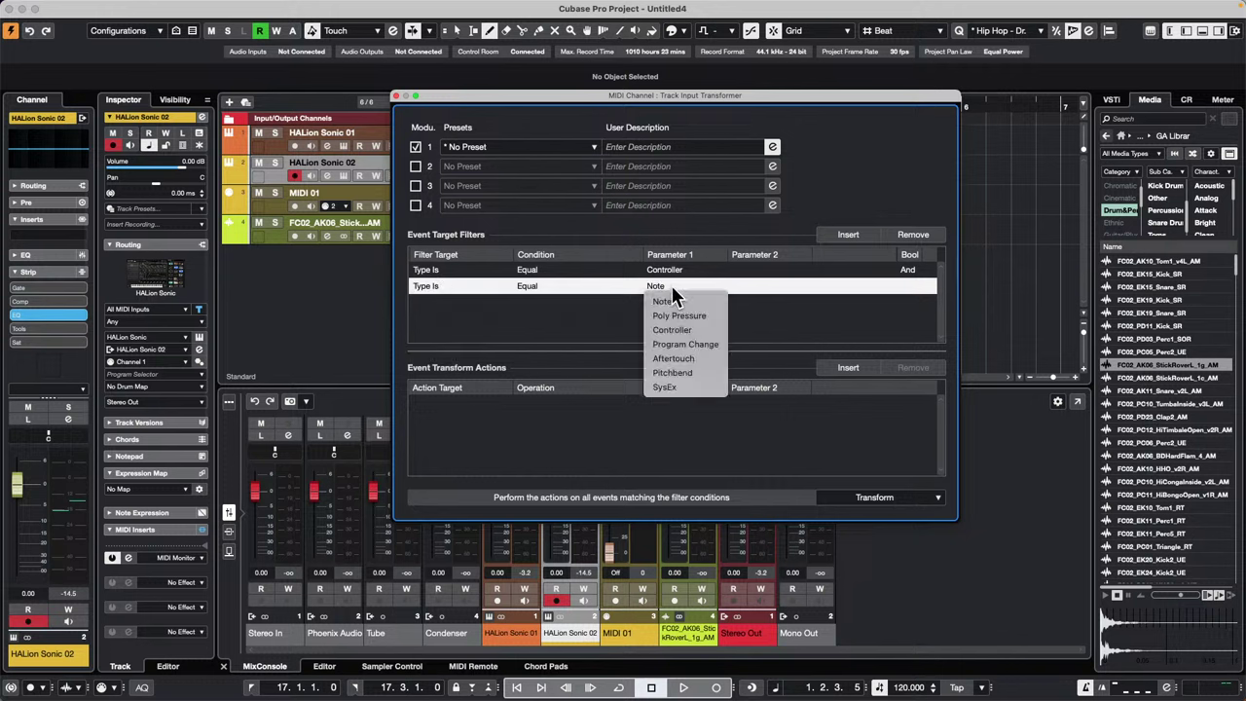
pyautogui.click(681, 356)
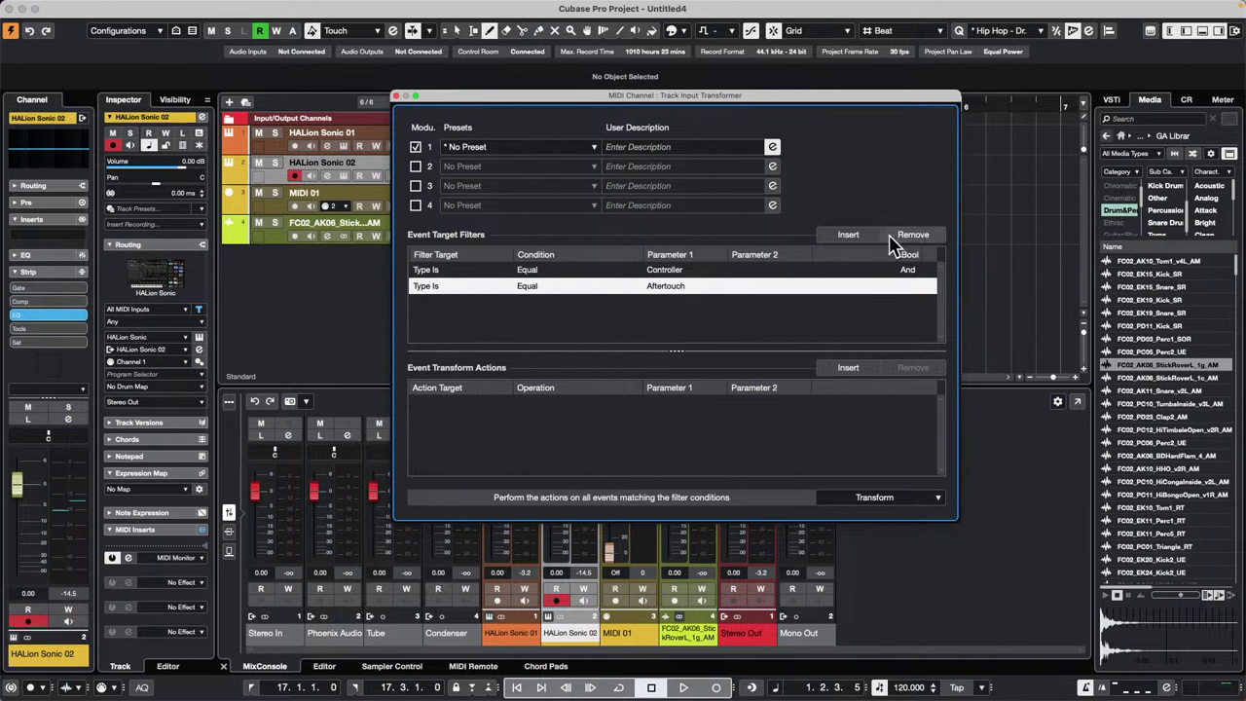
pyautogui.click(850, 237)
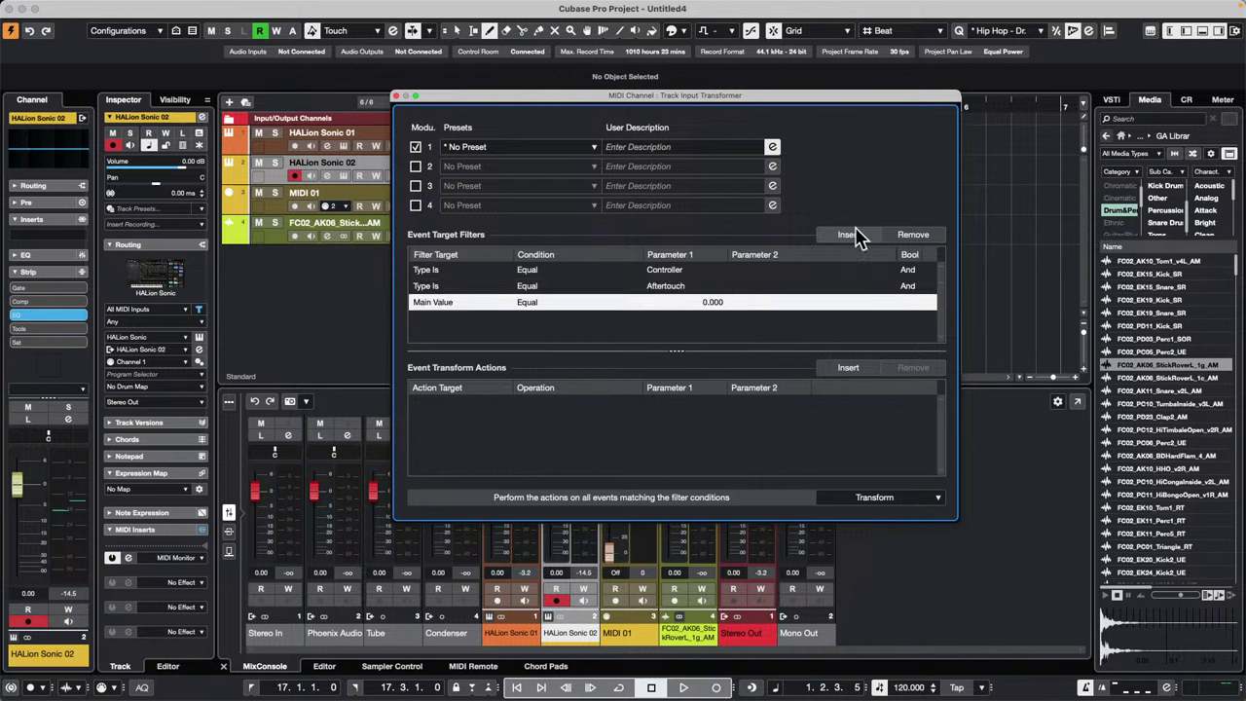
# Insert a transform action that targets the event Type with Controller as its first parameter.
pyautogui.click(850, 369)
pyautogui.click(453, 406)
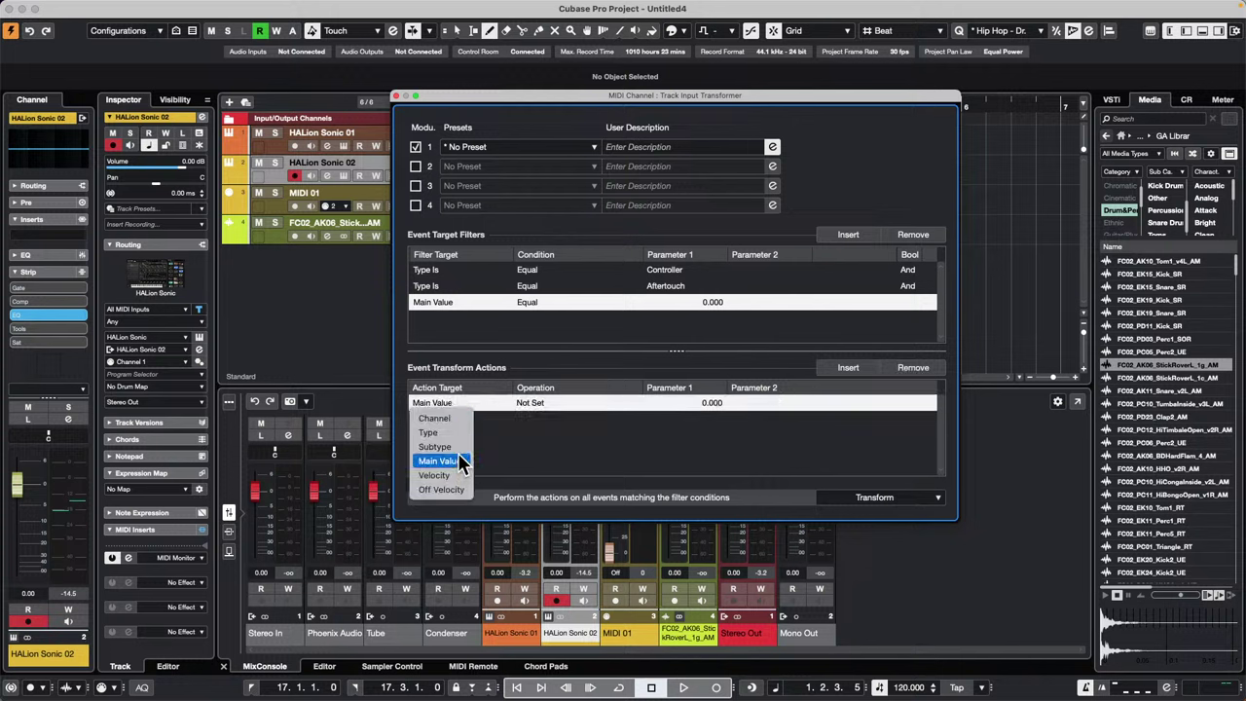
pyautogui.click(460, 431)
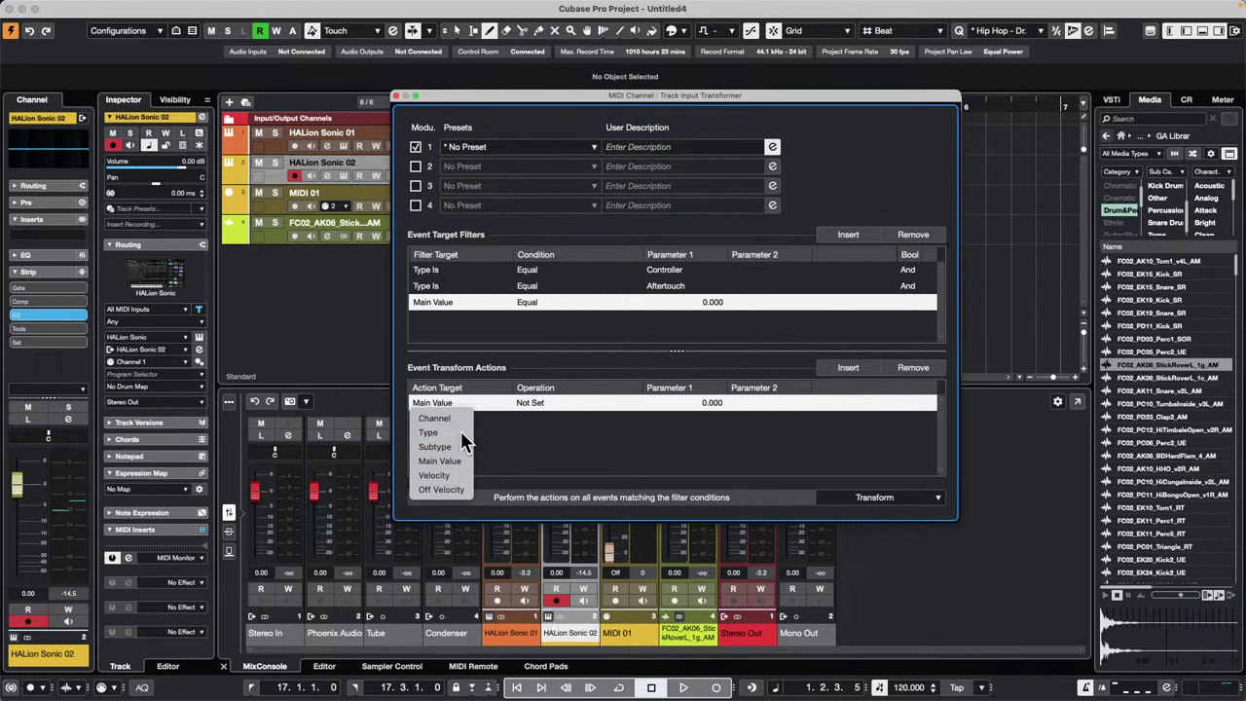
pyautogui.click(699, 405)
pyautogui.click(691, 447)
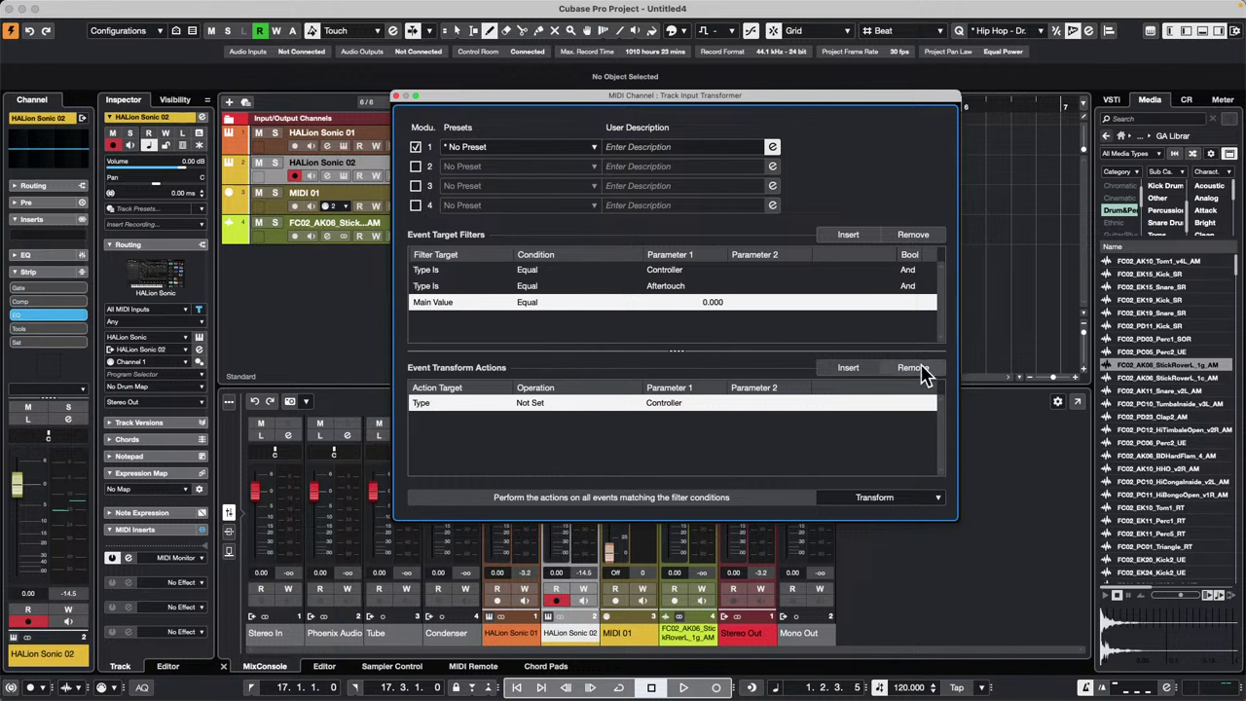
# Insert a second transform action that sets the Subtype to the fixed value 11.
pyautogui.click(837, 371)
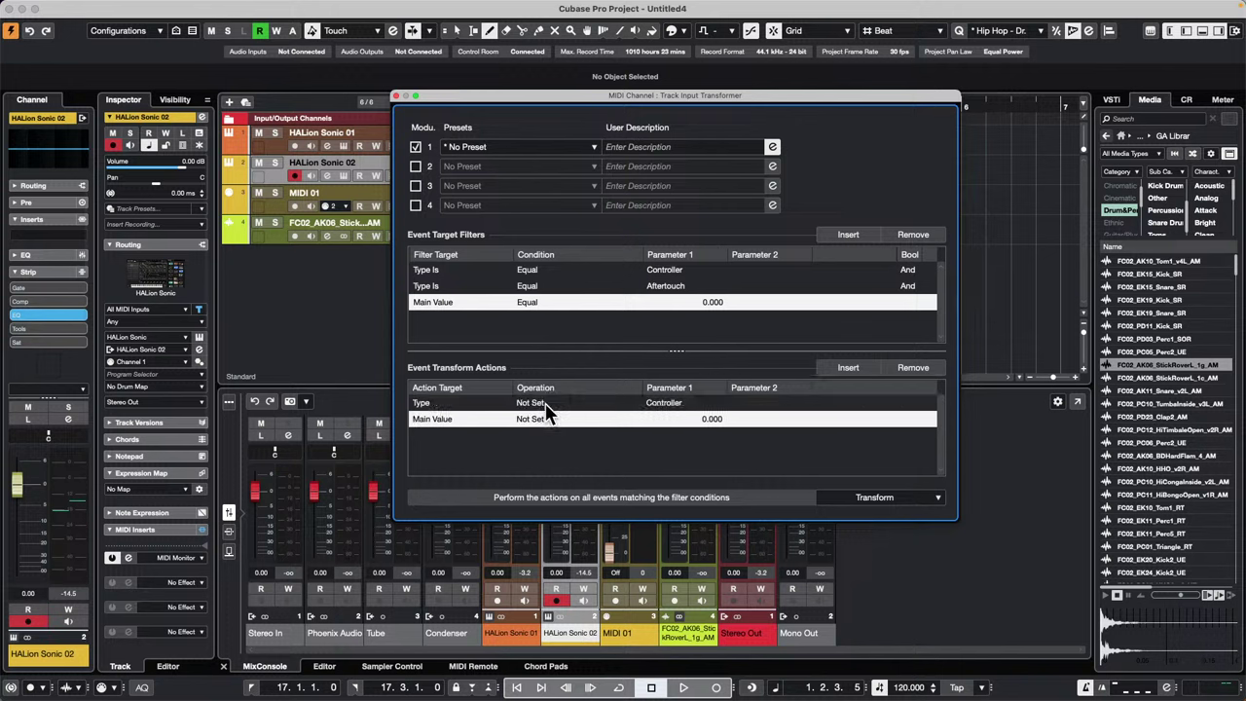
pyautogui.click(462, 423)
pyautogui.click(460, 461)
pyautogui.click(544, 420)
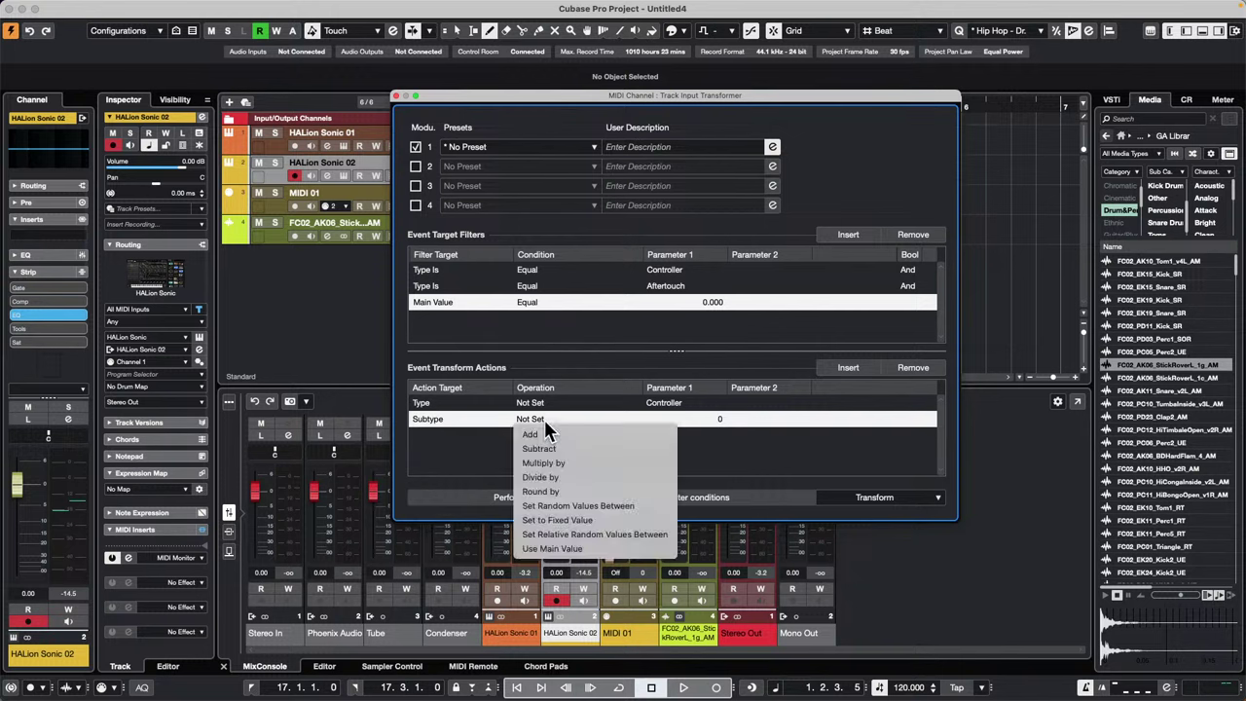
pyautogui.click(580, 524)
pyautogui.click(697, 418)
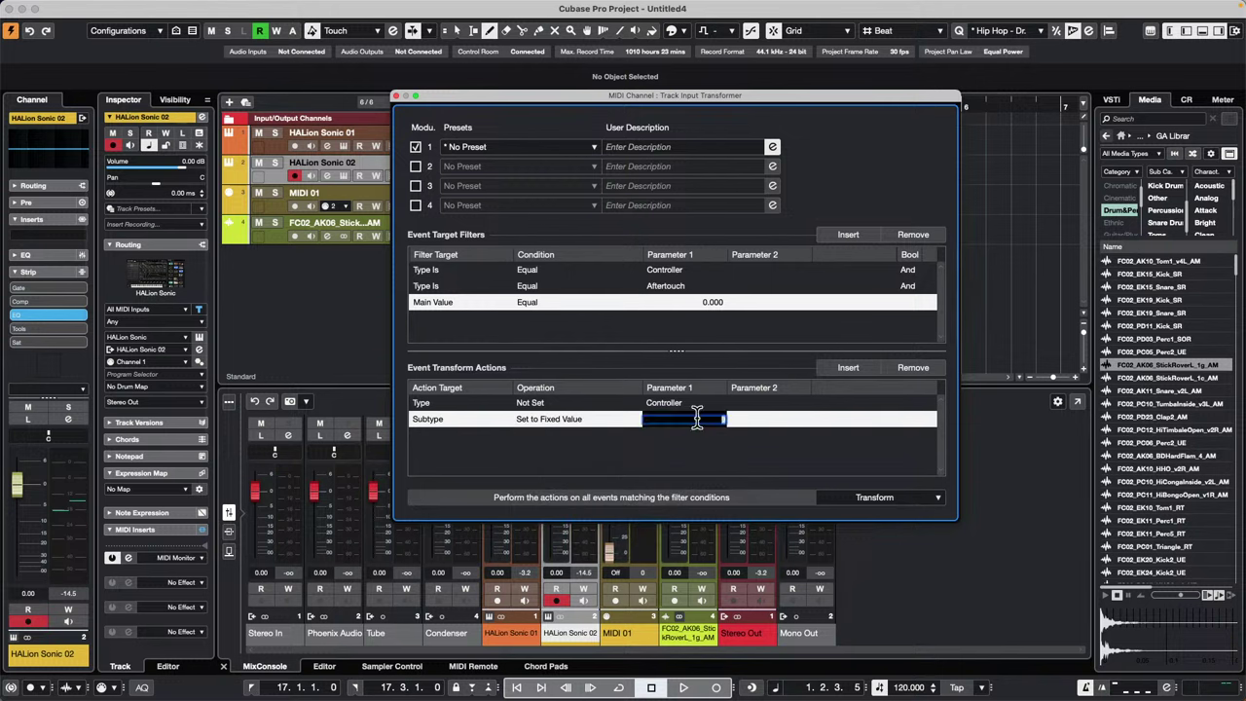
pyautogui.write('11')
pyautogui.press('Return')
# Open the track's MIDI Monitor insert and place its window clear of the transformer to check incoming events.
pyautogui.click(128, 558)
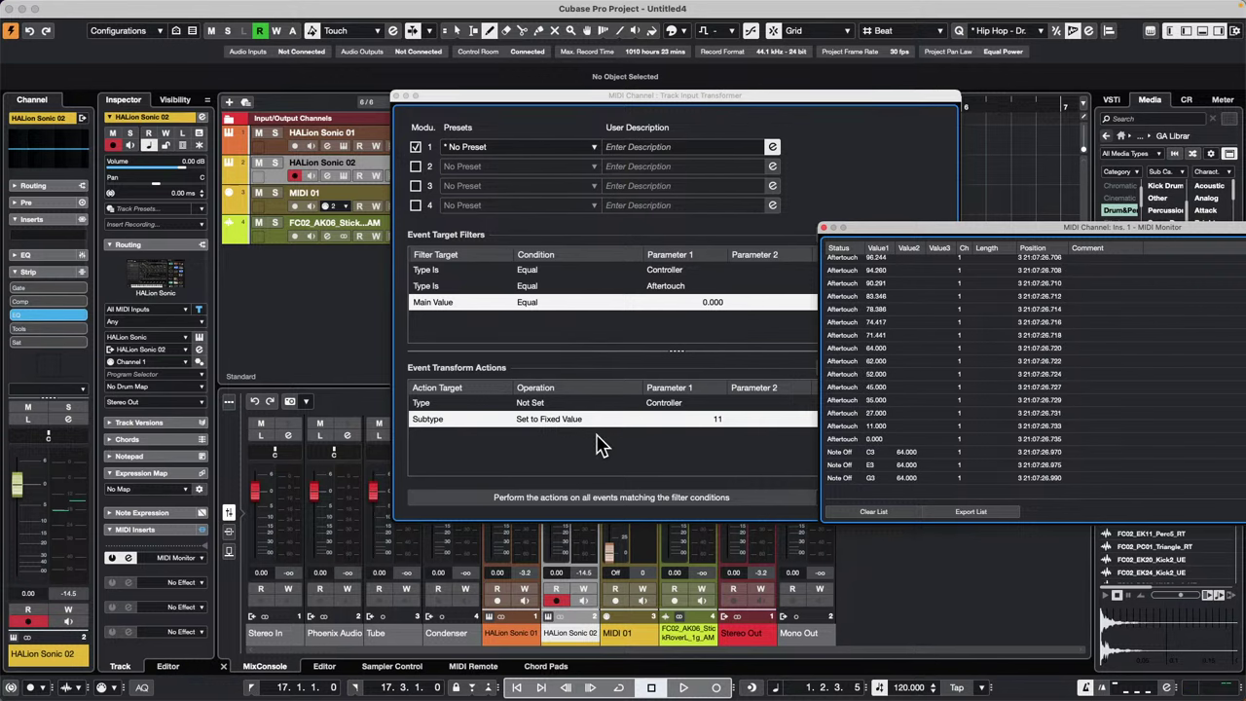
pyautogui.moveTo(908, 234); pyautogui.dragTo(1105, 282)
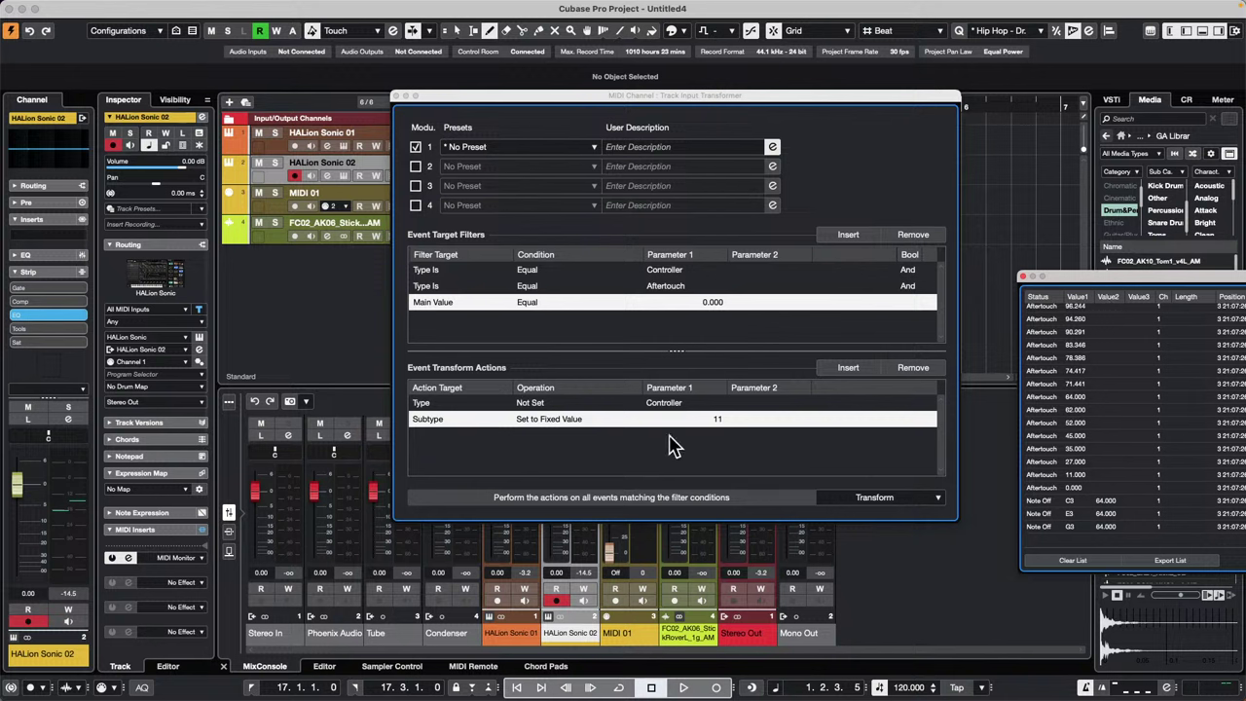
# Set the Type action's operation to Set to Fixed Value with Controller, and remove the Main Value filter.
pyautogui.click(540, 401)
pyautogui.click(577, 426)
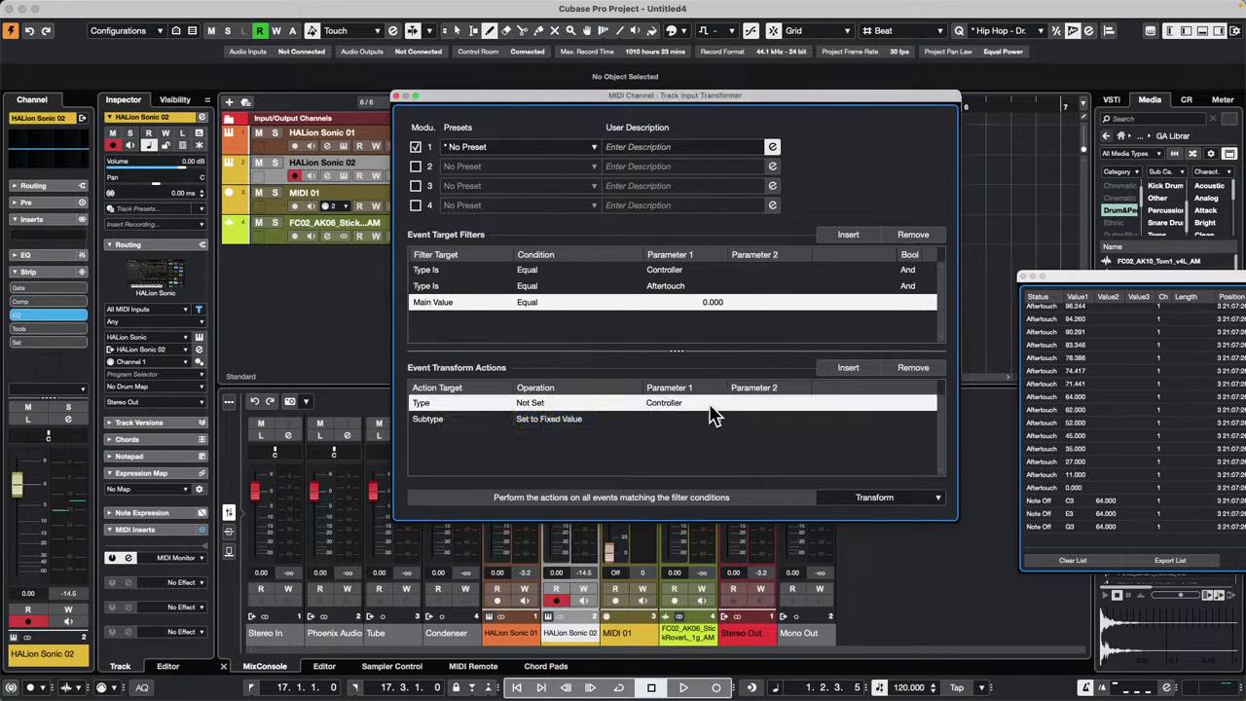
pyautogui.click(670, 401)
pyautogui.click(714, 448)
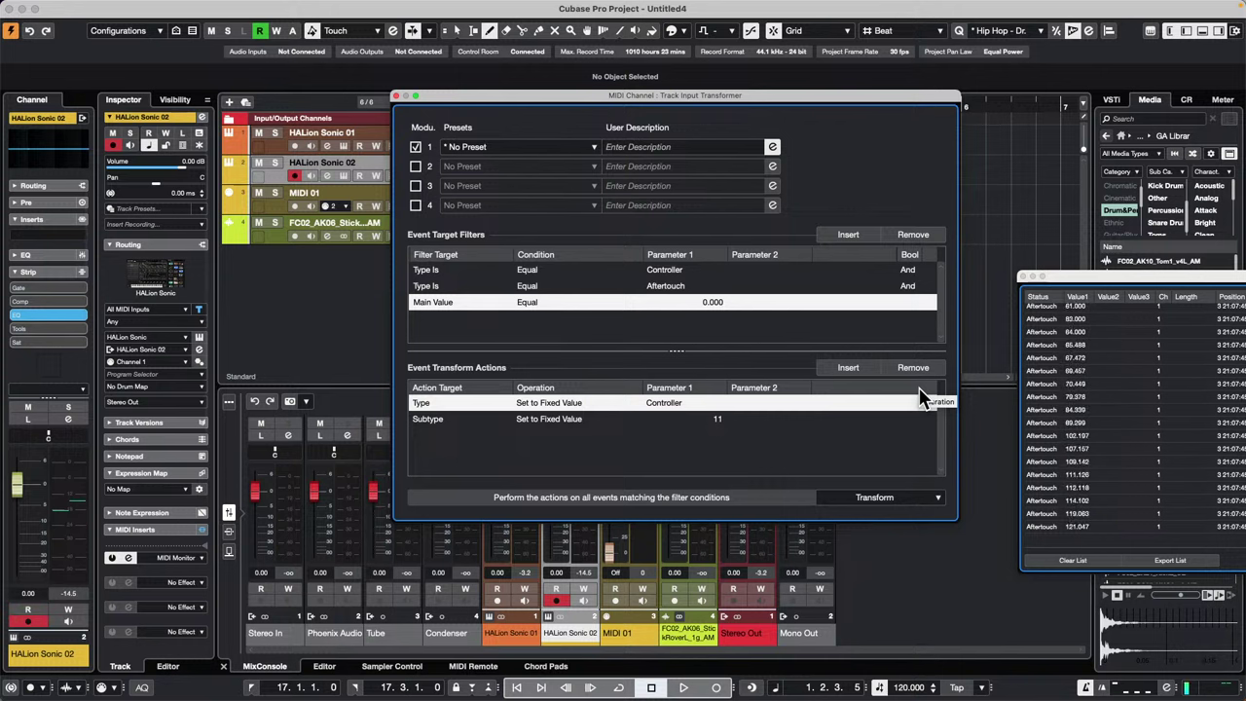
pyautogui.click(915, 242)
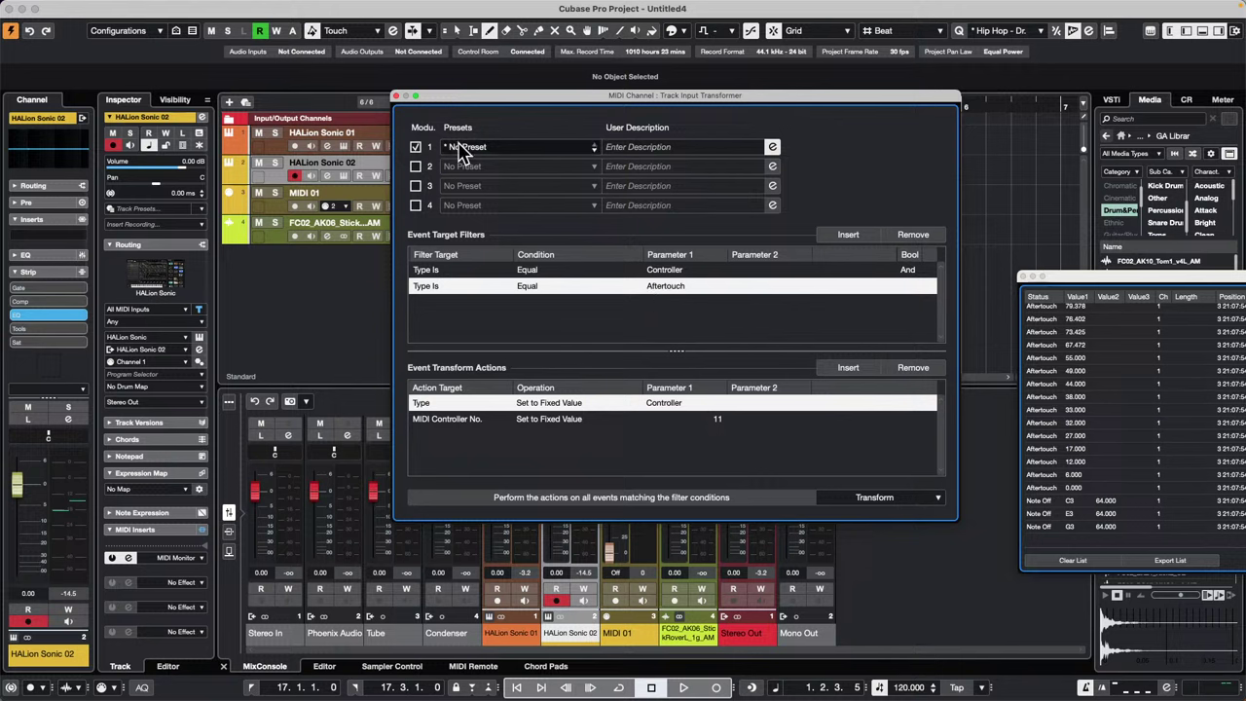
# Compare the monitored output with transformer module 1 off and on, recheck the Aftertouch filter and Controller action, and close the transformer.
pyautogui.click(417, 146)
pyautogui.click(417, 146)
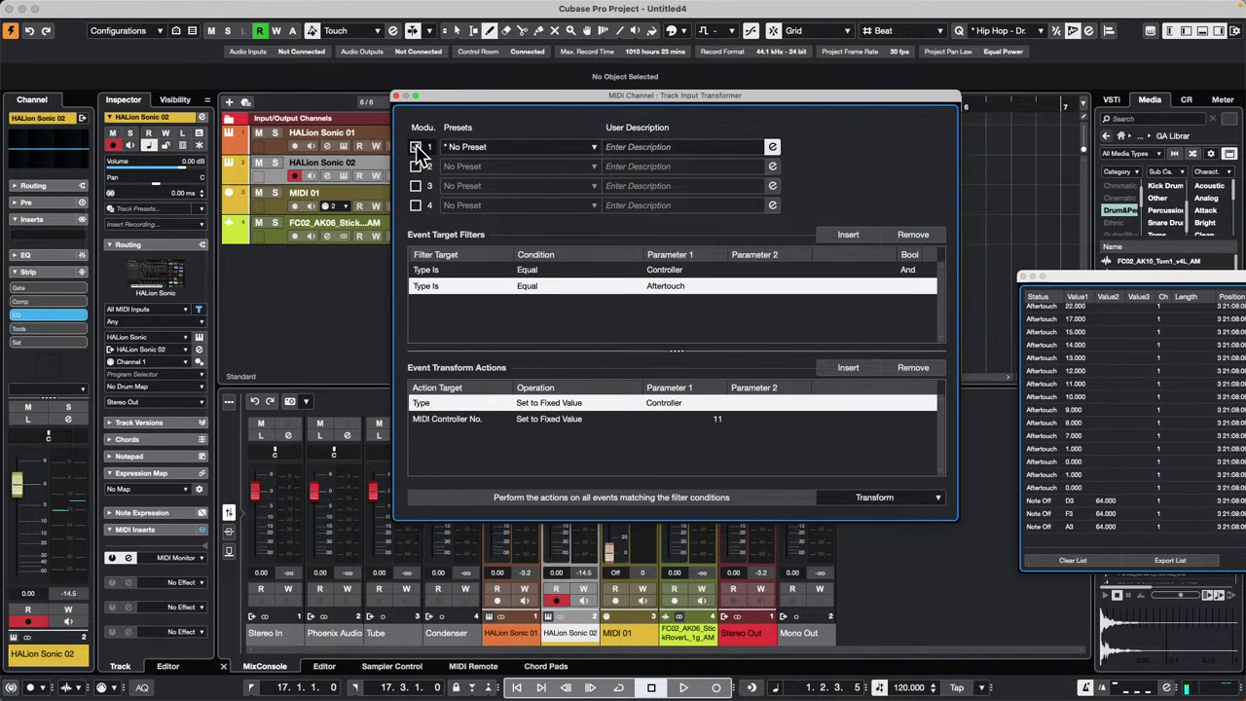
pyautogui.click(669, 287)
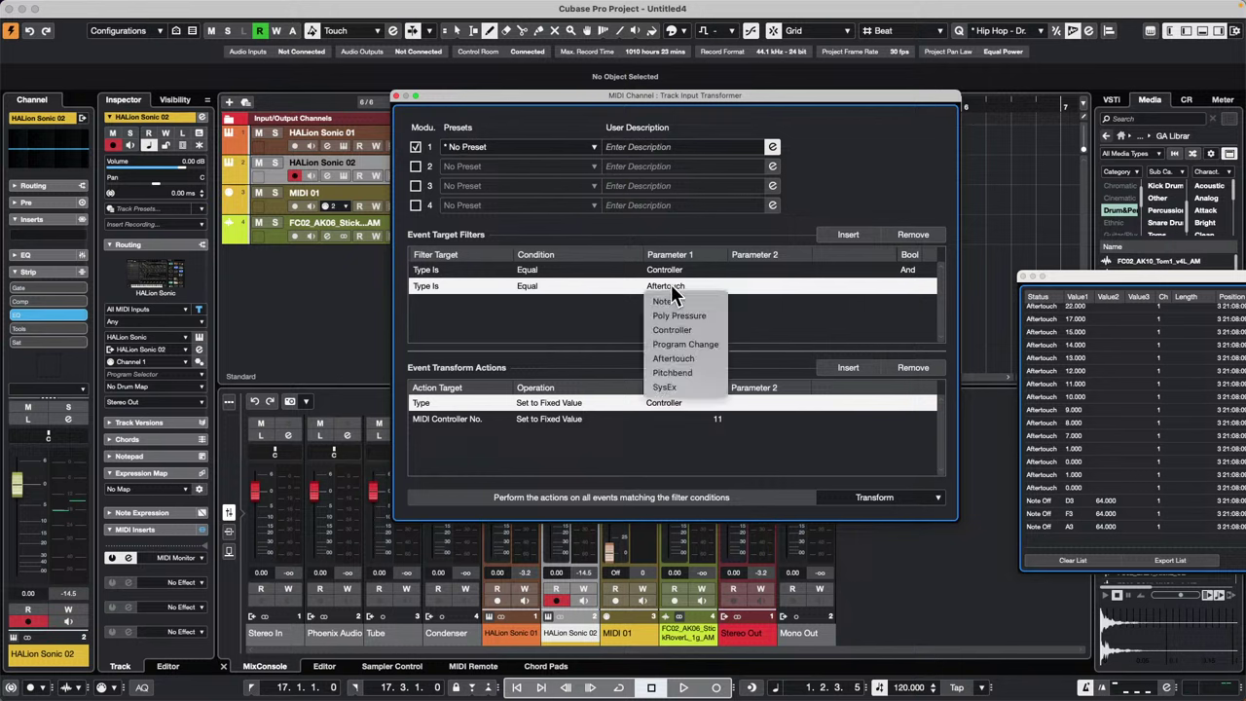
pyautogui.click(707, 361)
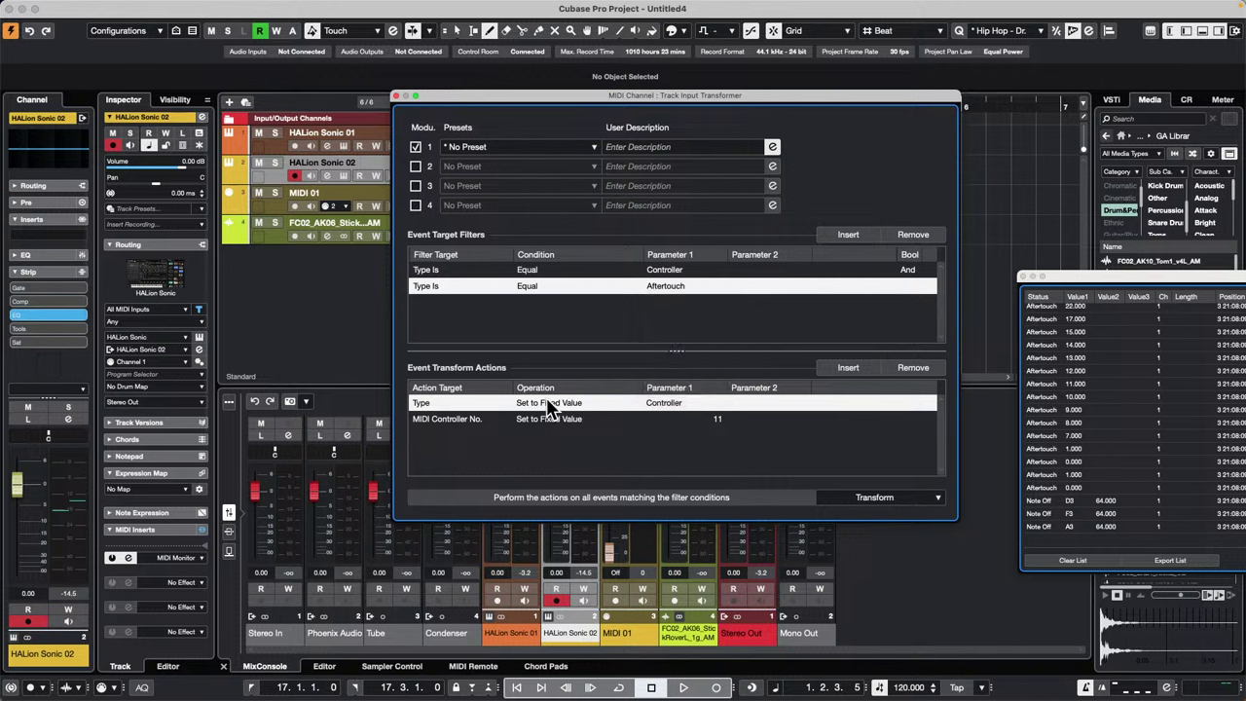
pyautogui.click(663, 404)
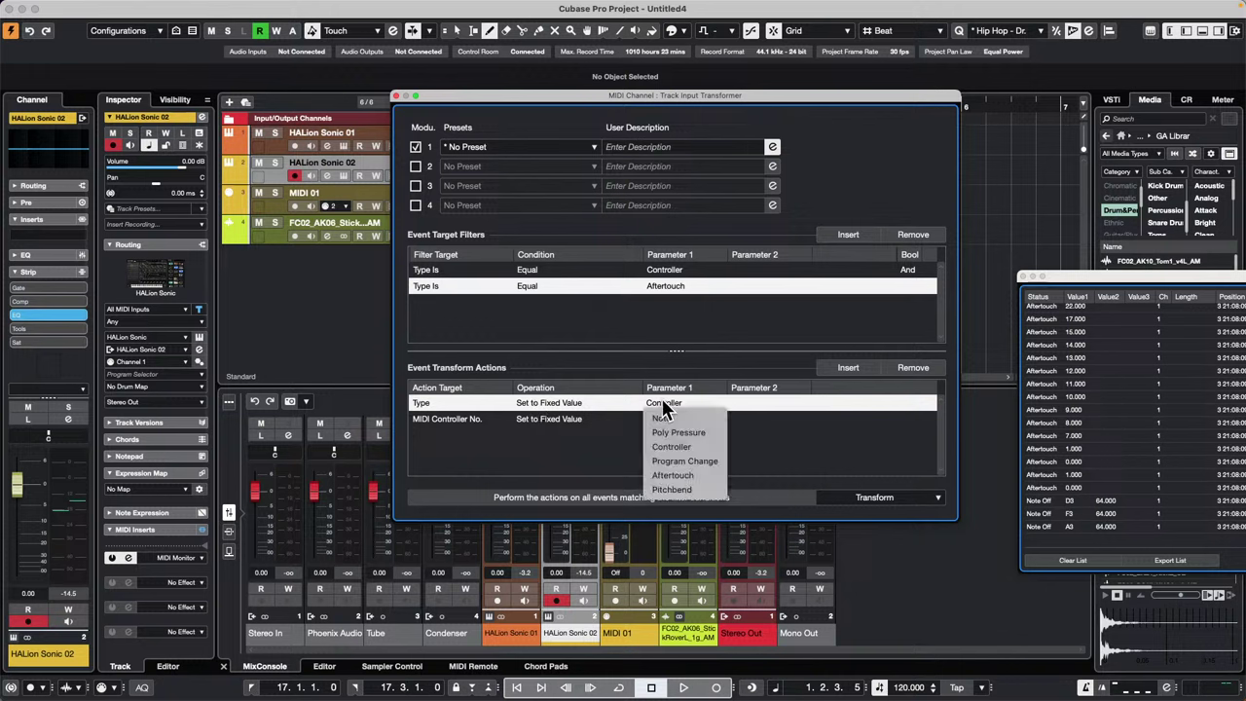
pyautogui.click(514, 450)
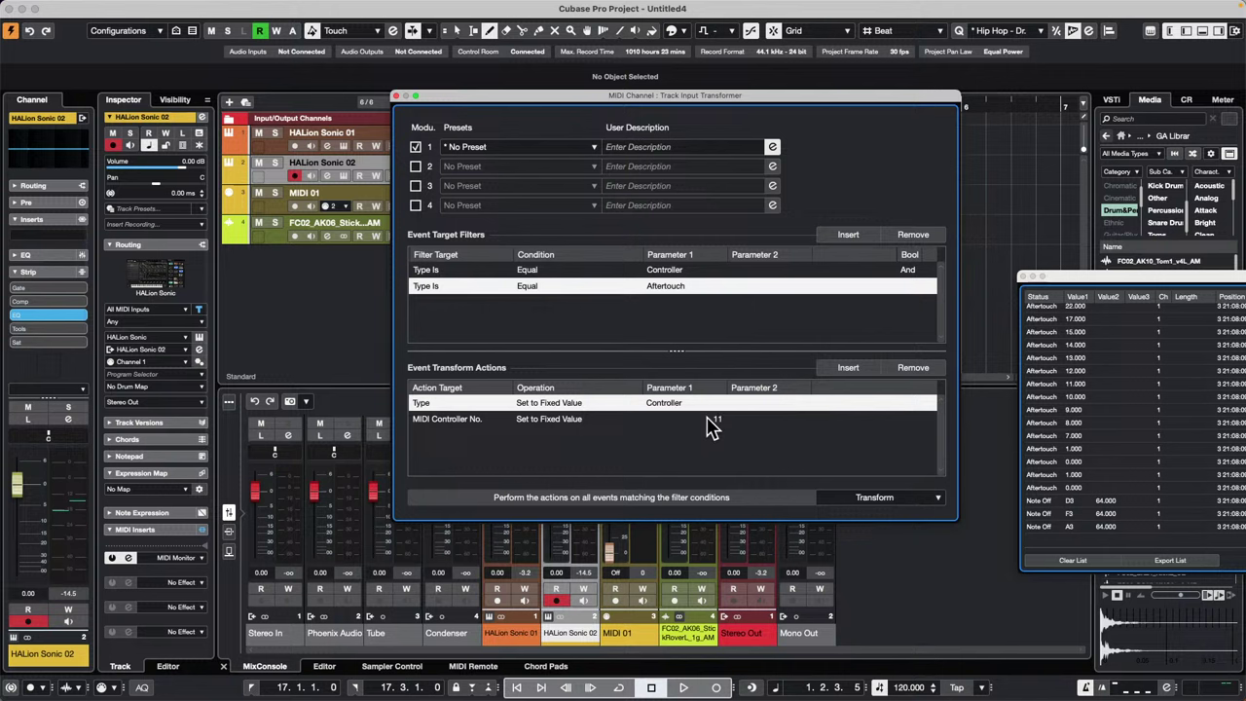
pyautogui.click(417, 148)
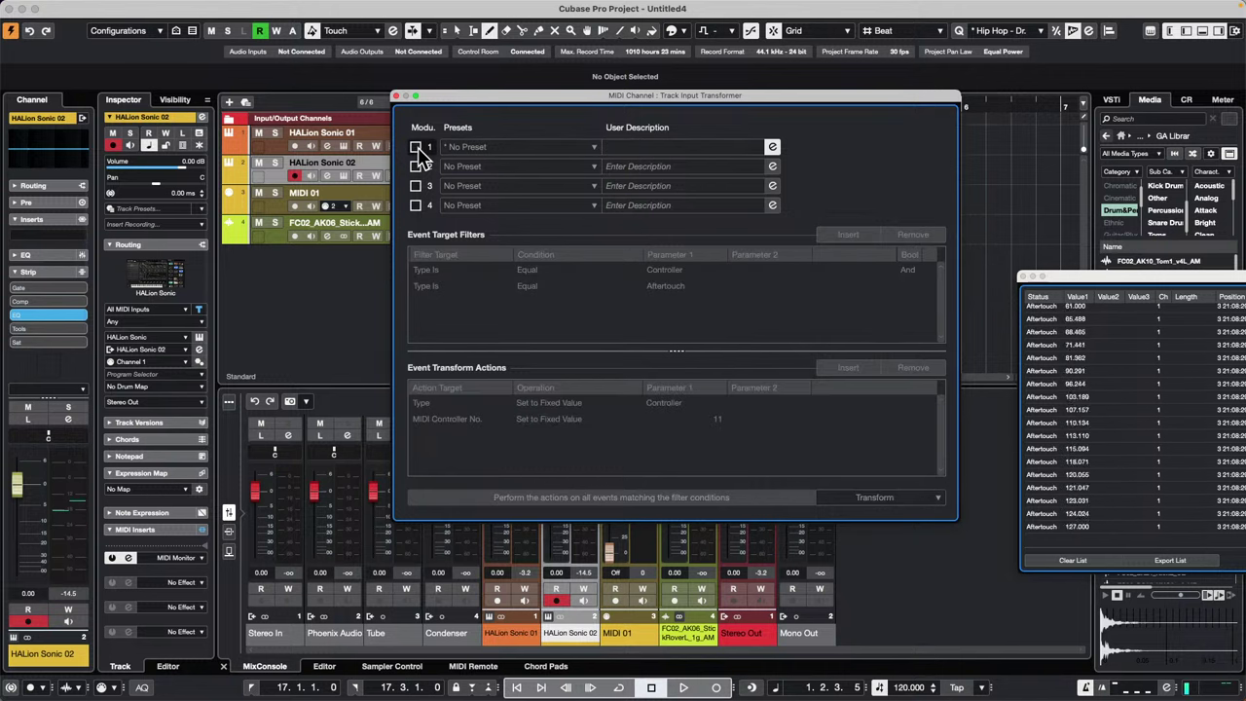
pyautogui.click(416, 148)
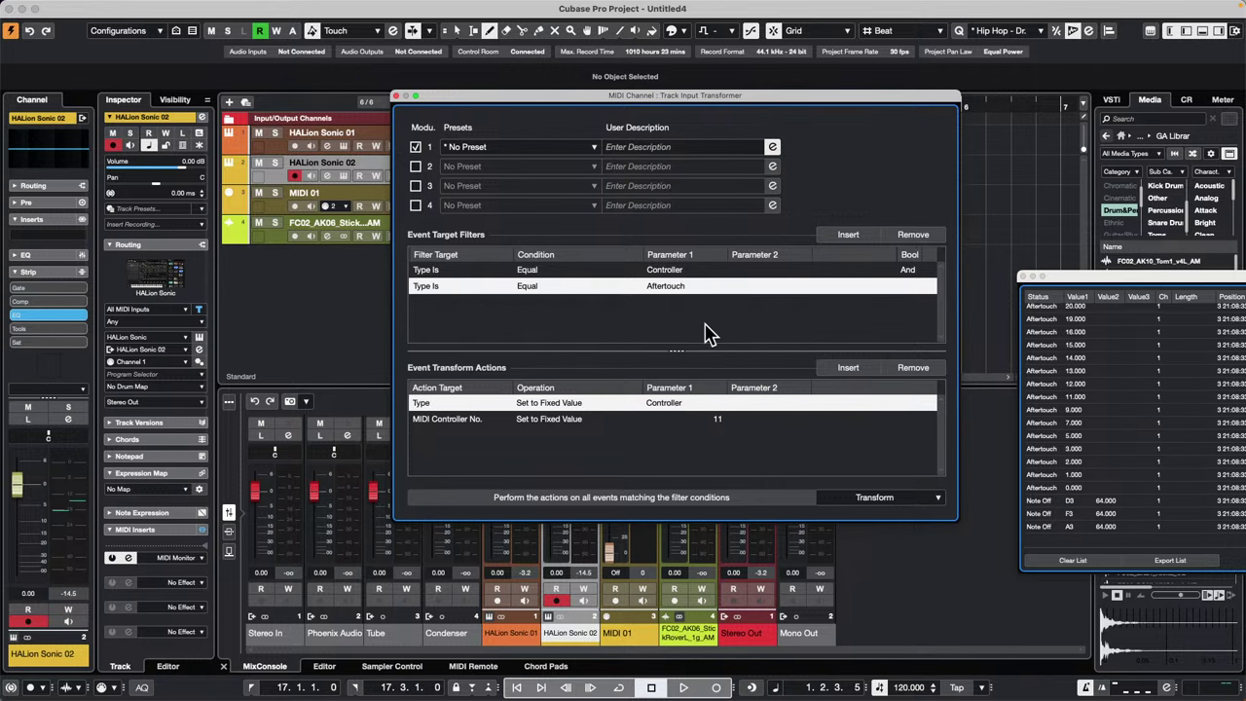
pyautogui.click(397, 95)
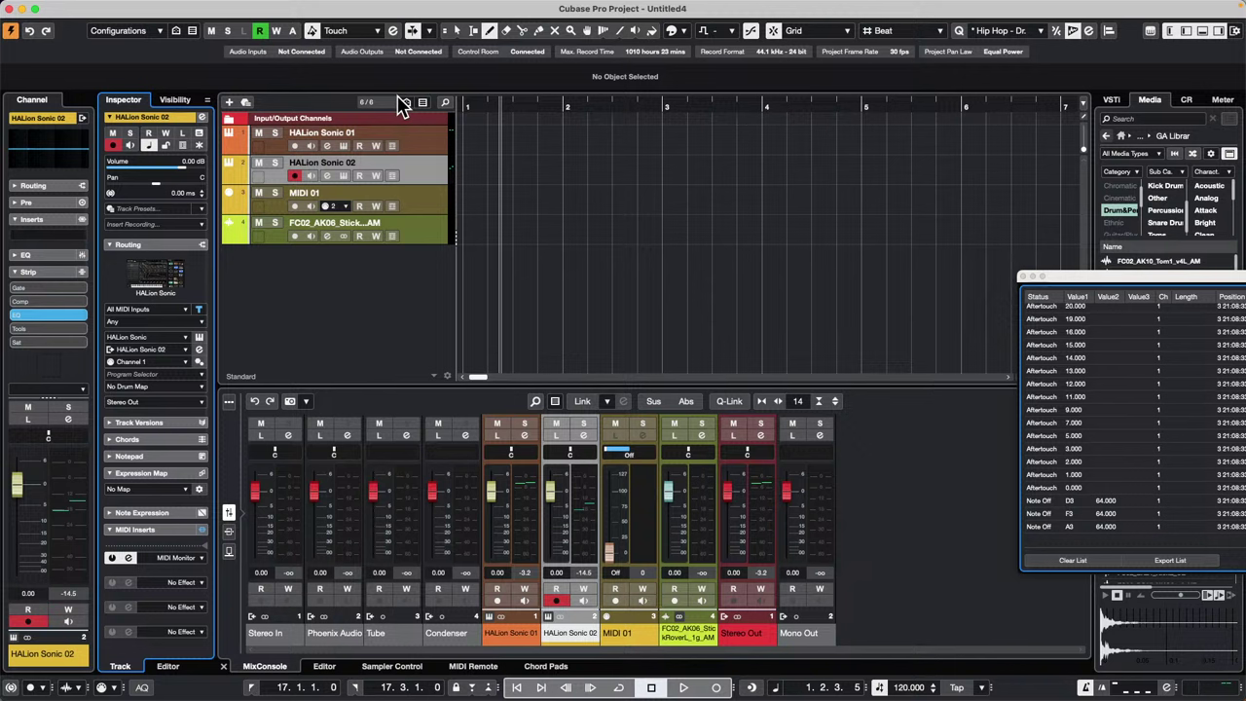
# Close the MIDI Monitor window and switch to the Untitled3 project, making it the active project.
pyautogui.moveTo(477, 5)
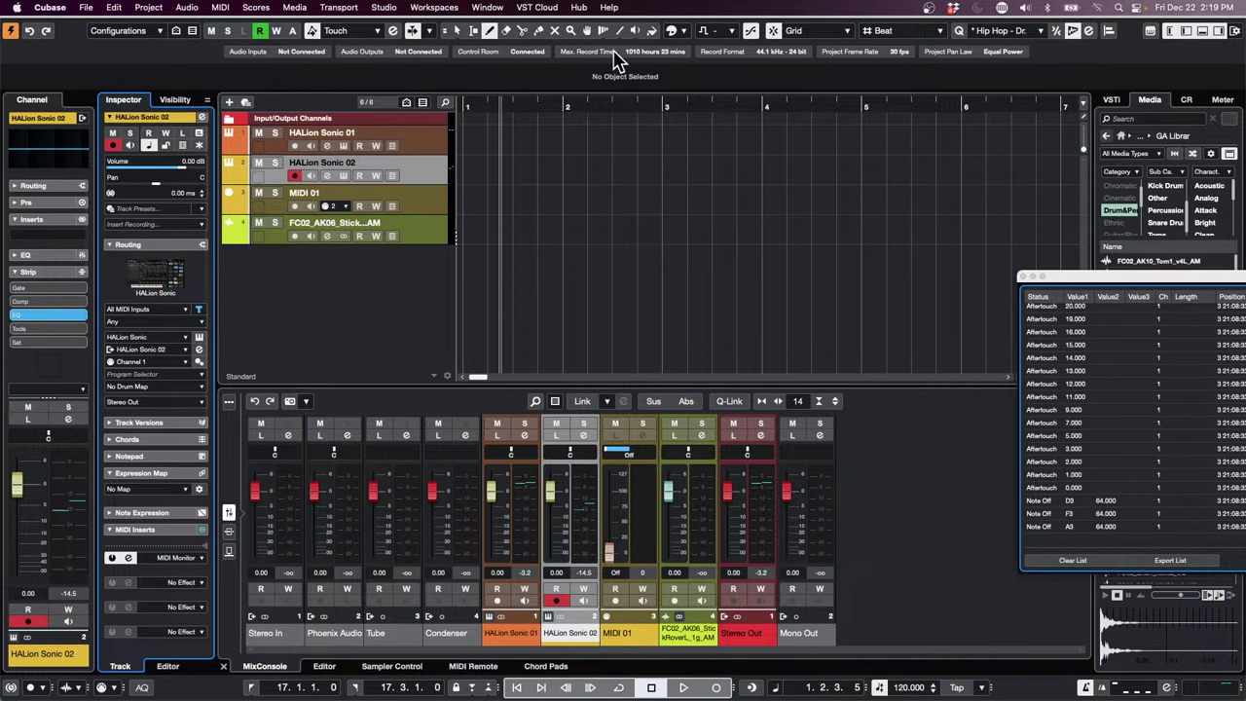
pyautogui.click(1025, 276)
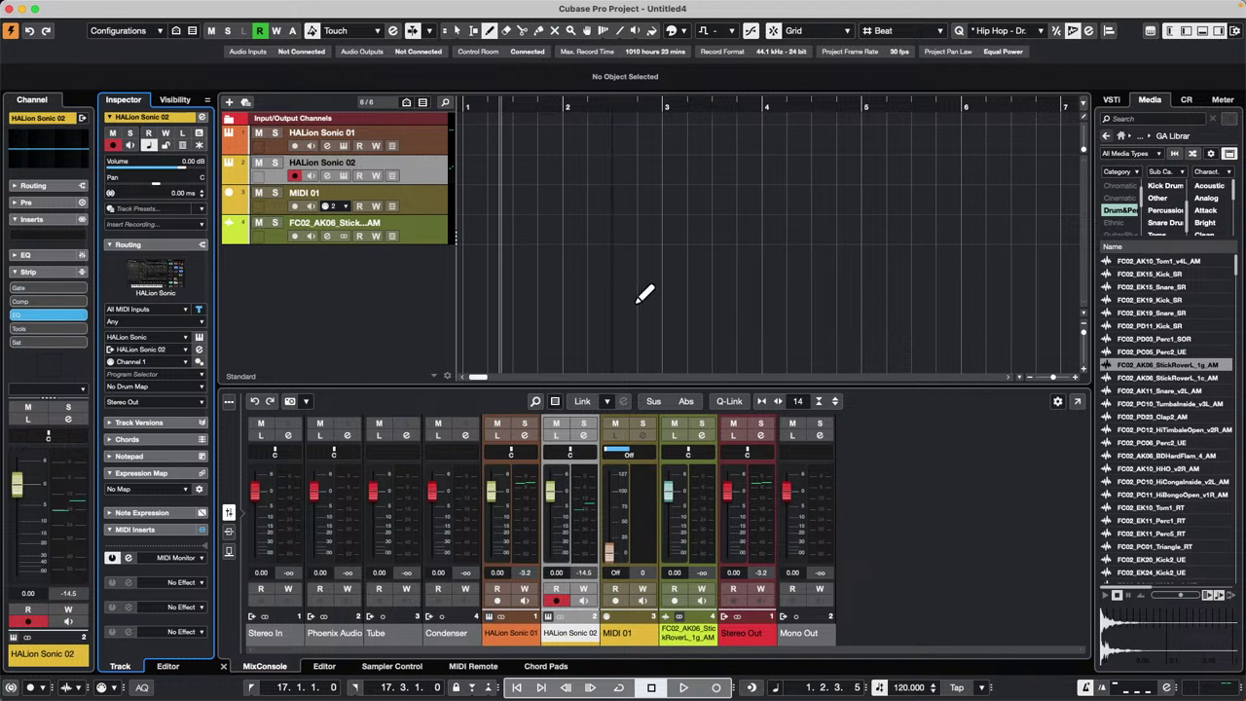
pyautogui.moveTo(548, 8)
pyautogui.click(490, 8)
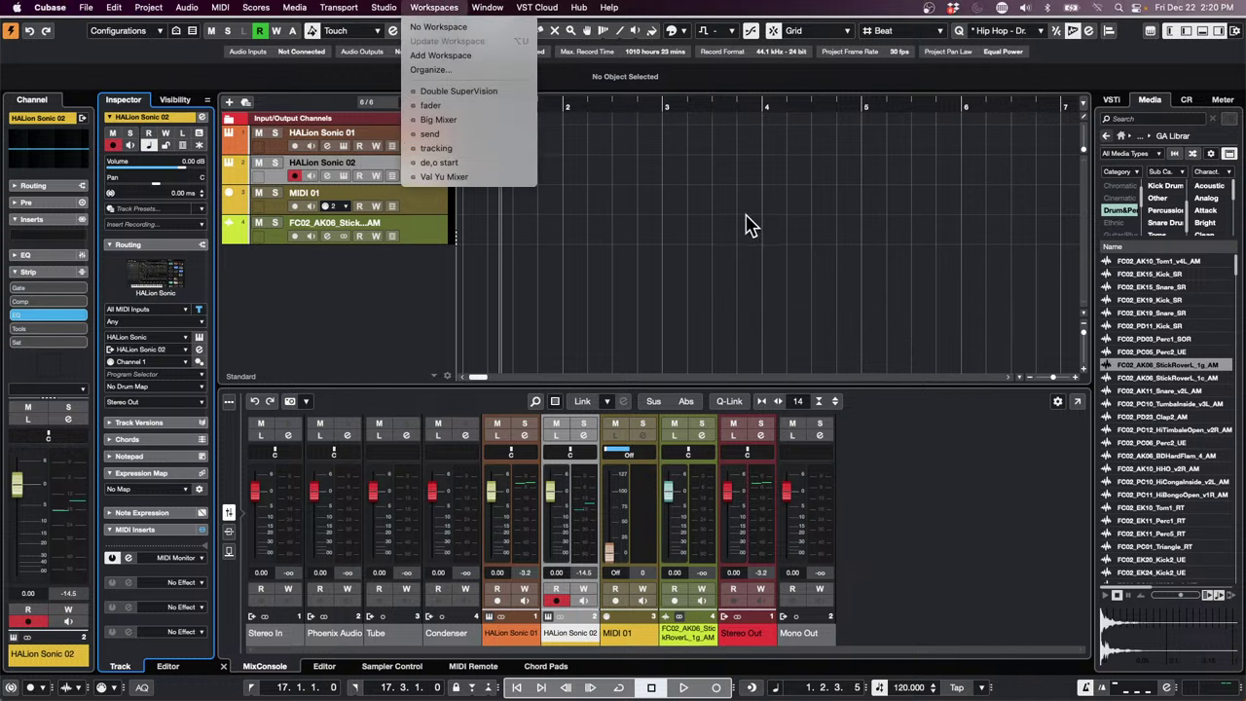
pyautogui.click(847, 216)
pyautogui.moveTo(165, 5)
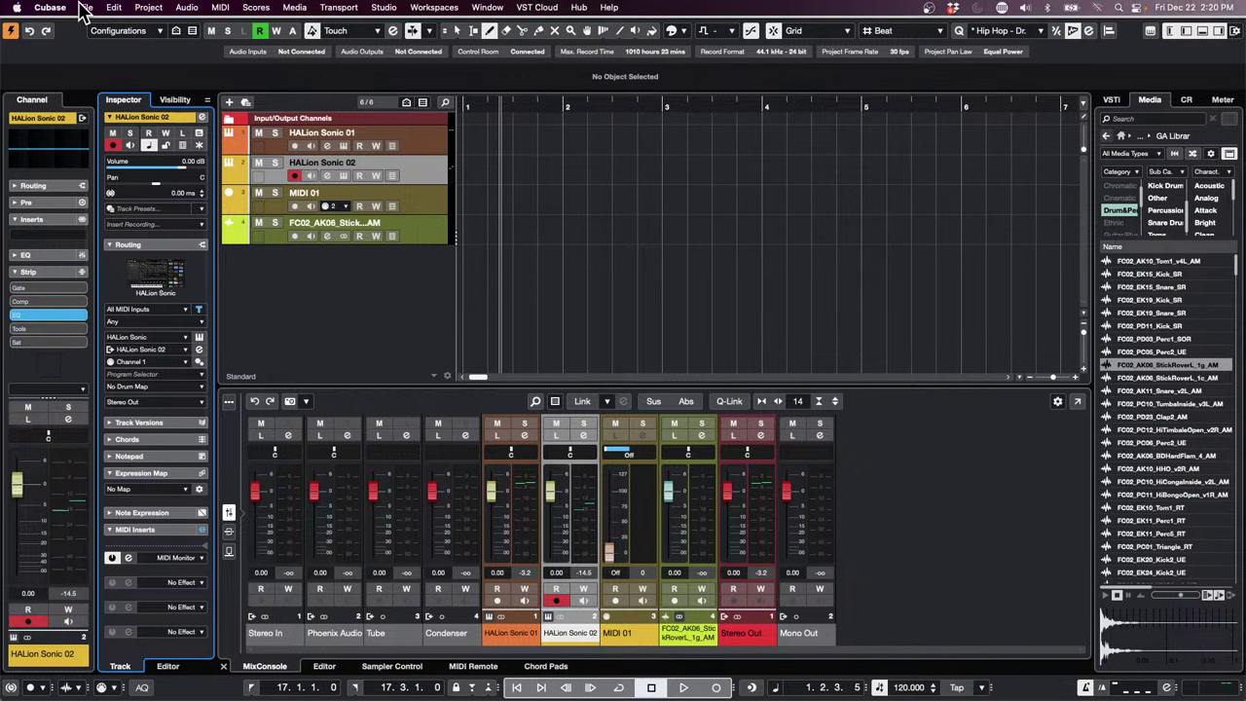
pyautogui.click(86, 8)
pyautogui.moveTo(153, 314)
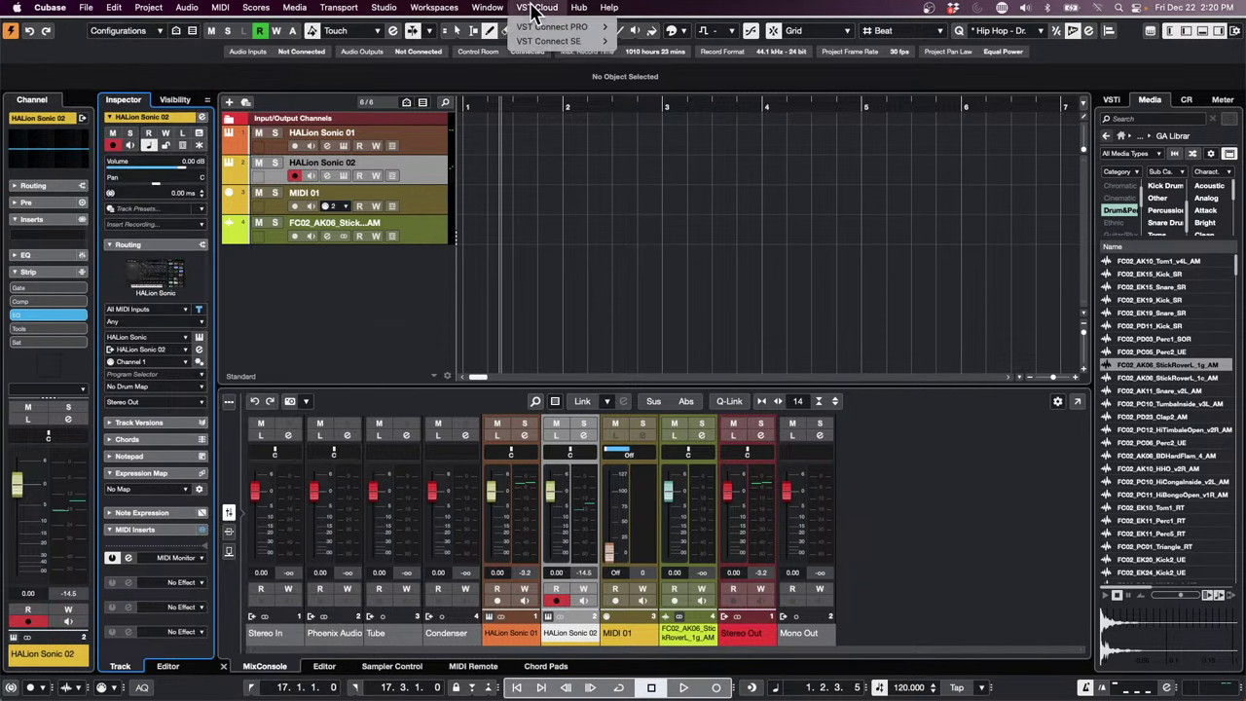
pyautogui.moveTo(489, 8)
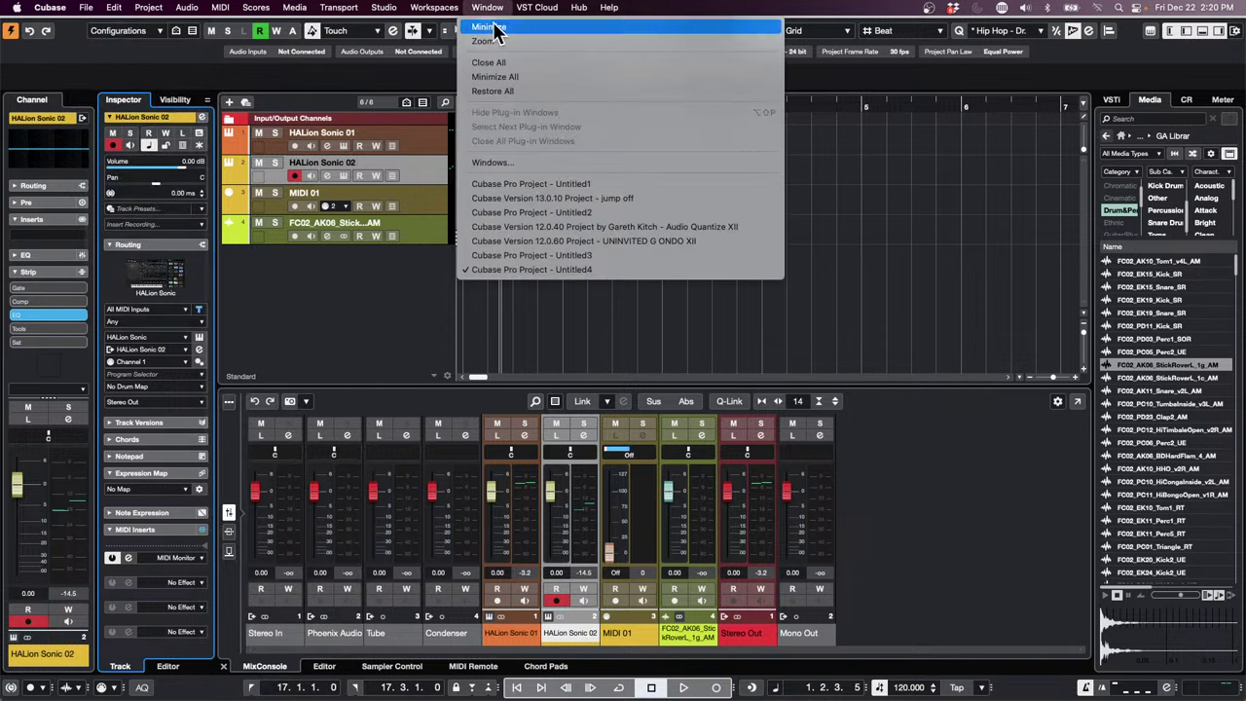
pyautogui.click(660, 255)
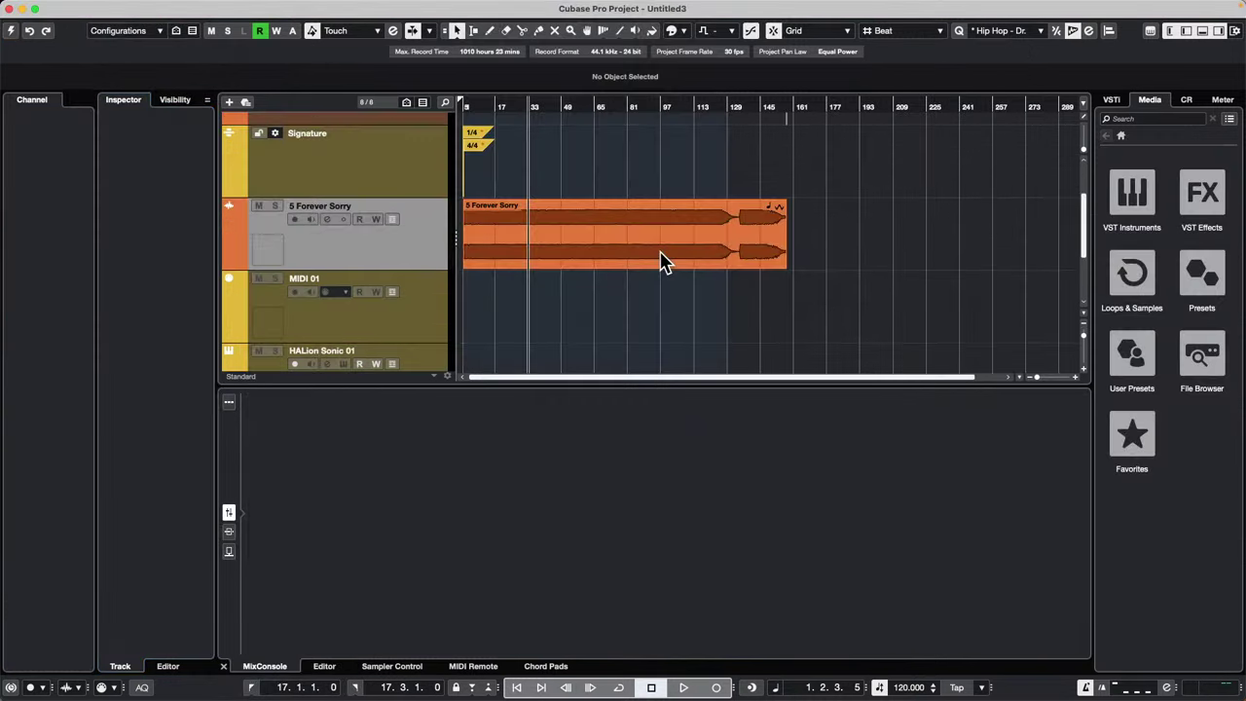
pyautogui.click(12, 31)
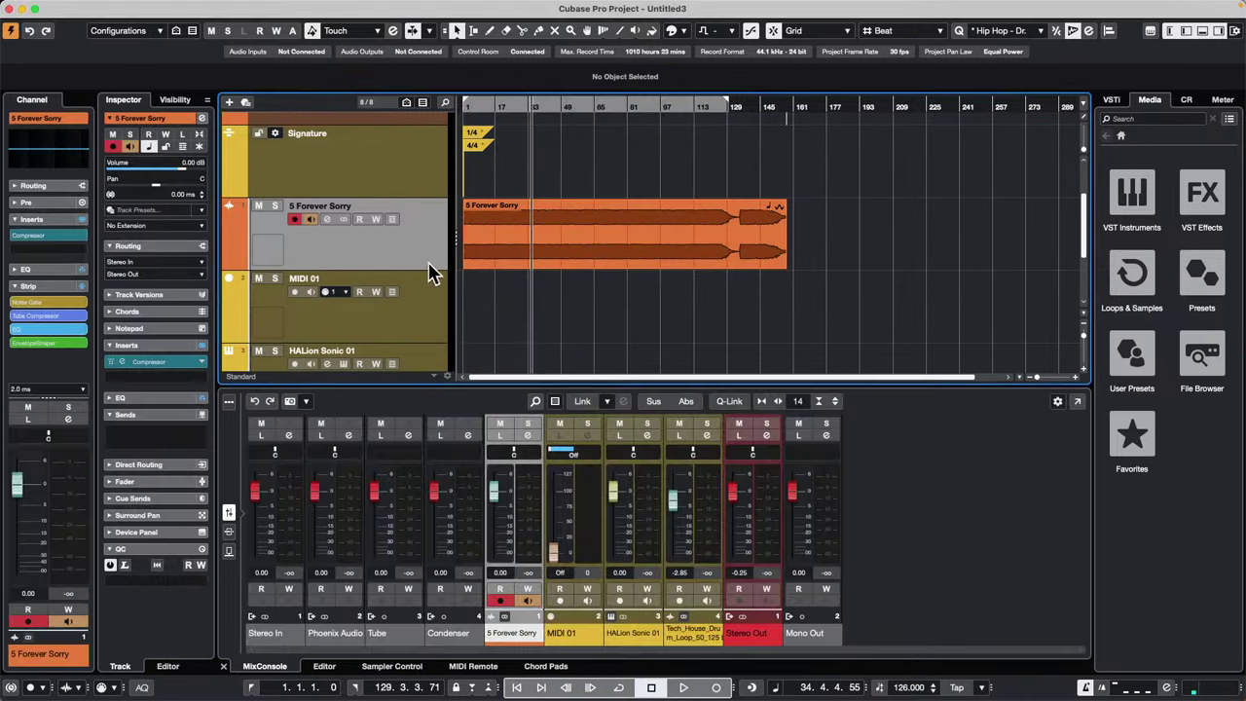
# Play the project from about bar 22 and lower the Control Room main level to -16.3.
pyautogui.click(506, 106)
pyautogui.press('space')
pyautogui.press('space')
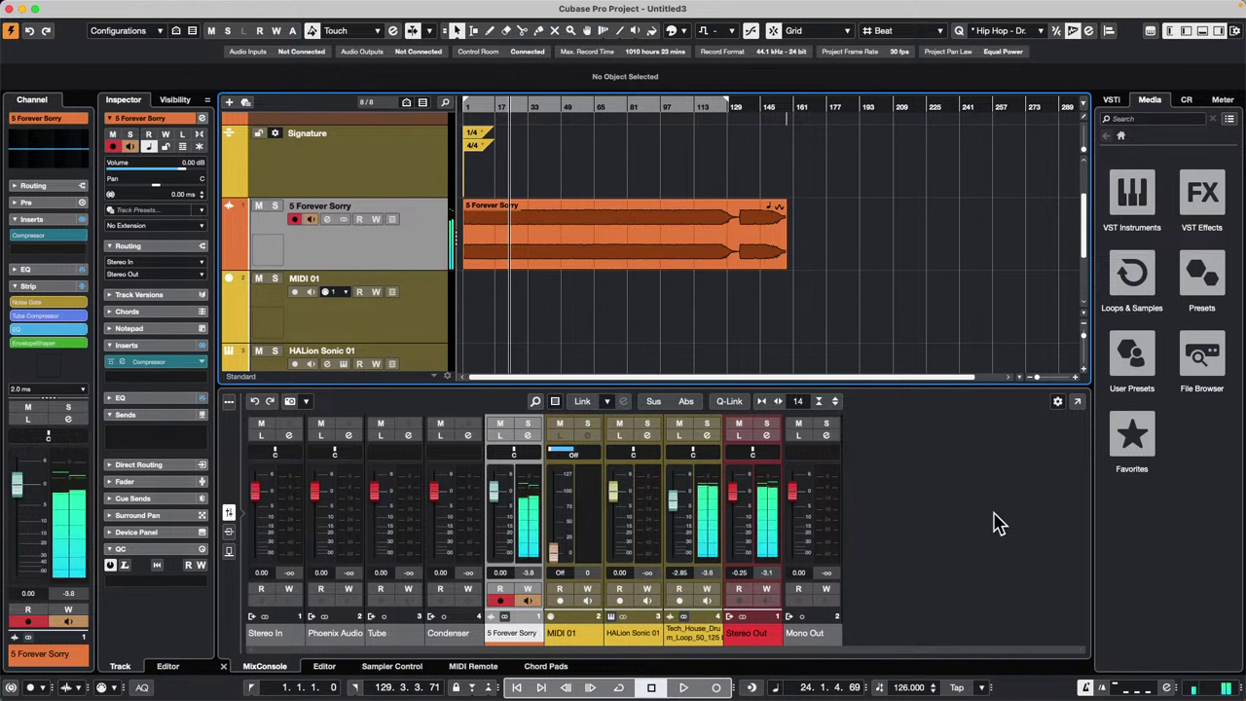
pyautogui.click(1186, 100)
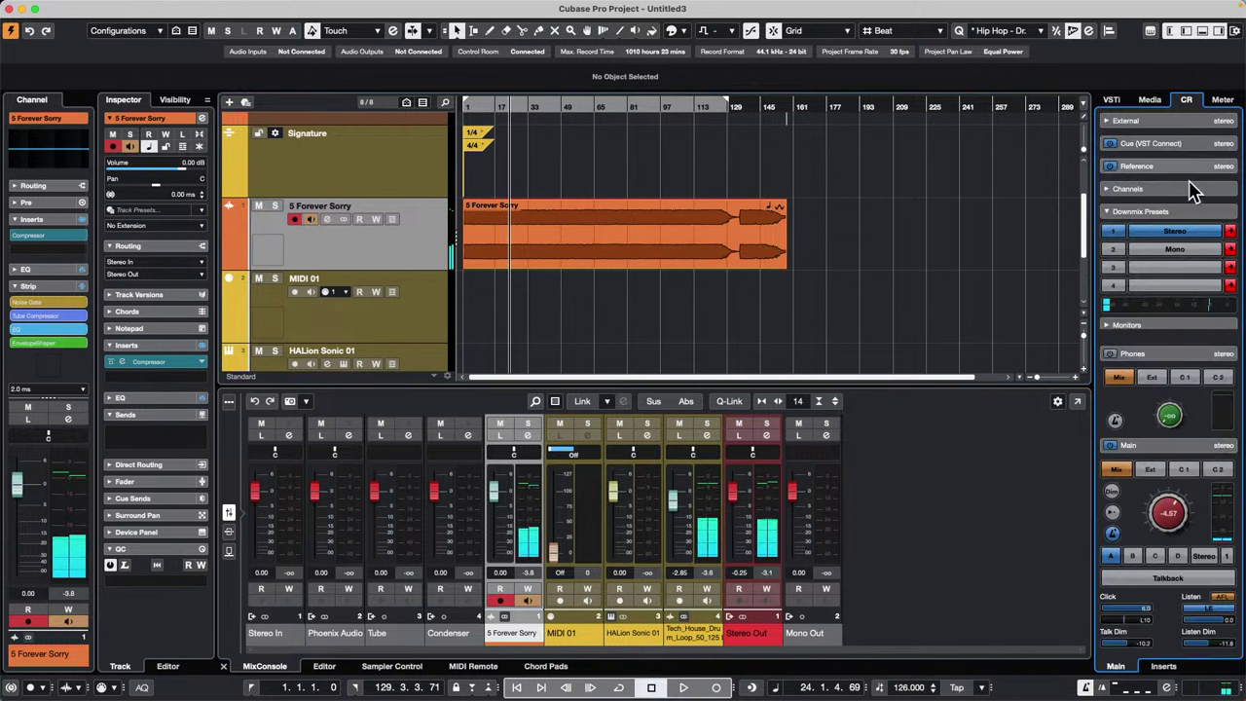
pyautogui.moveTo(1157, 522); pyautogui.dragTo(1157, 538)
pyautogui.press('space')
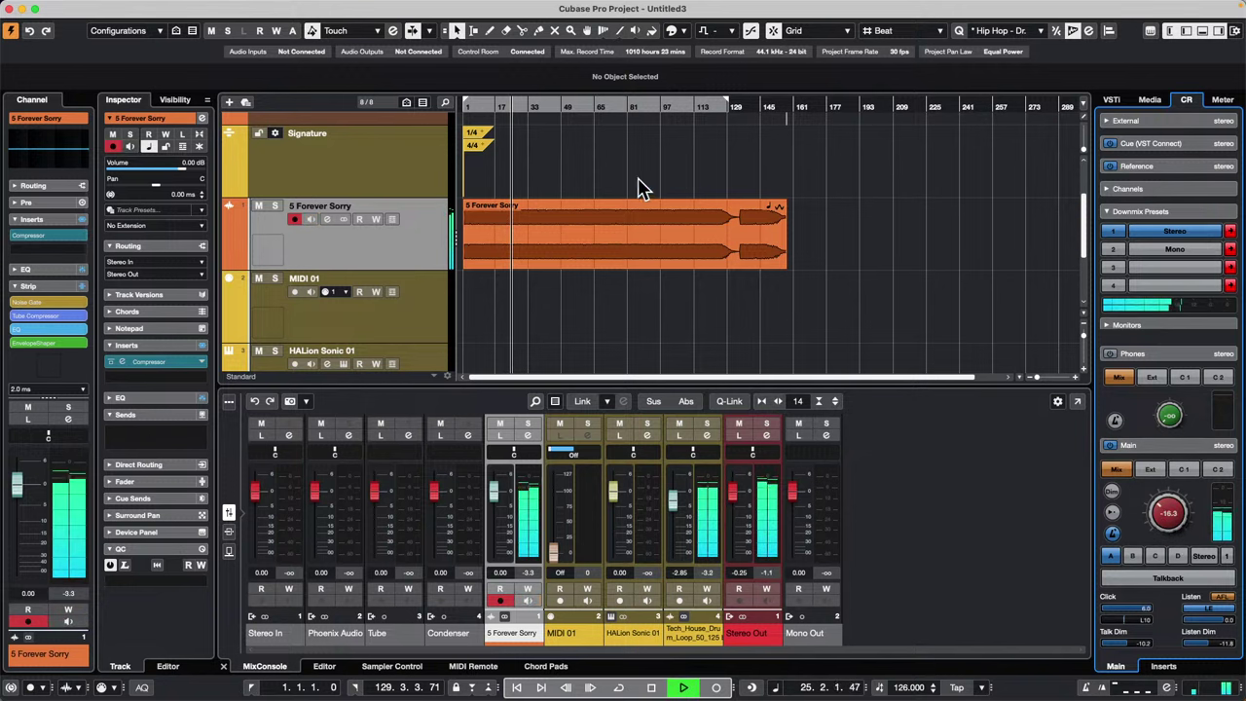
# Enable Release Driver when Application is in Background in the Studio Setup audio system settings and switch applications to test it.
pyautogui.click(383, 7)
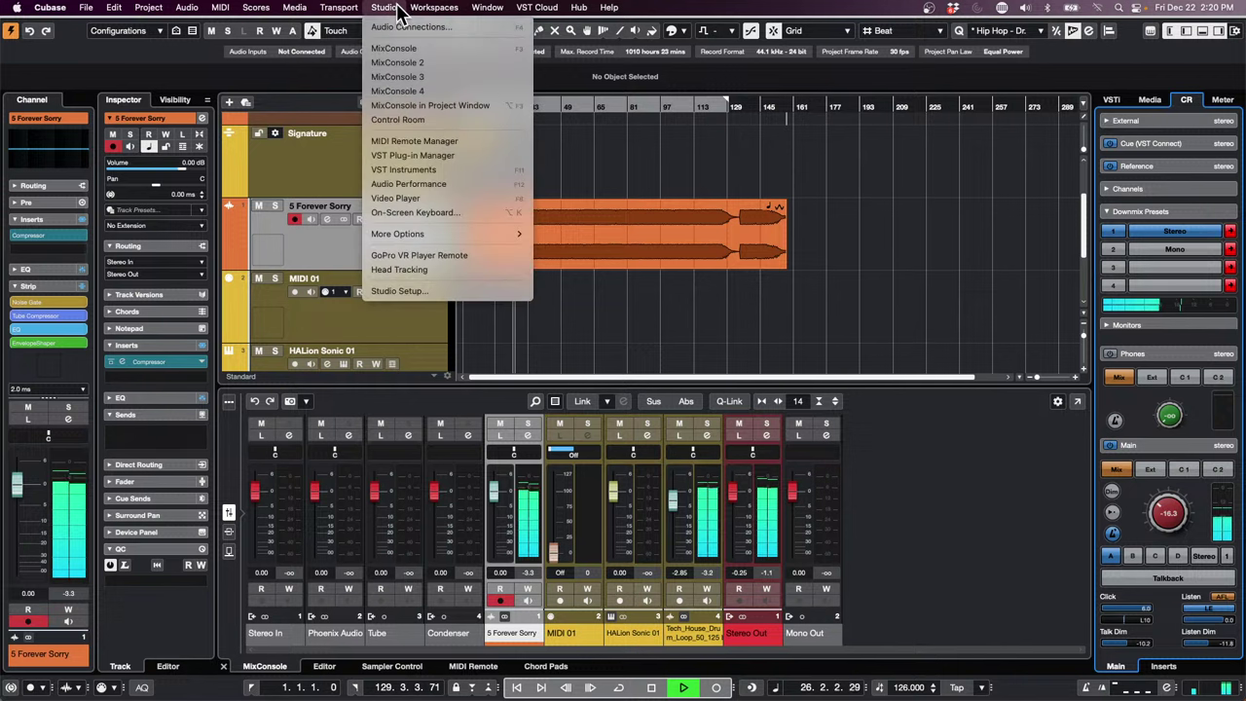
pyautogui.click(434, 292)
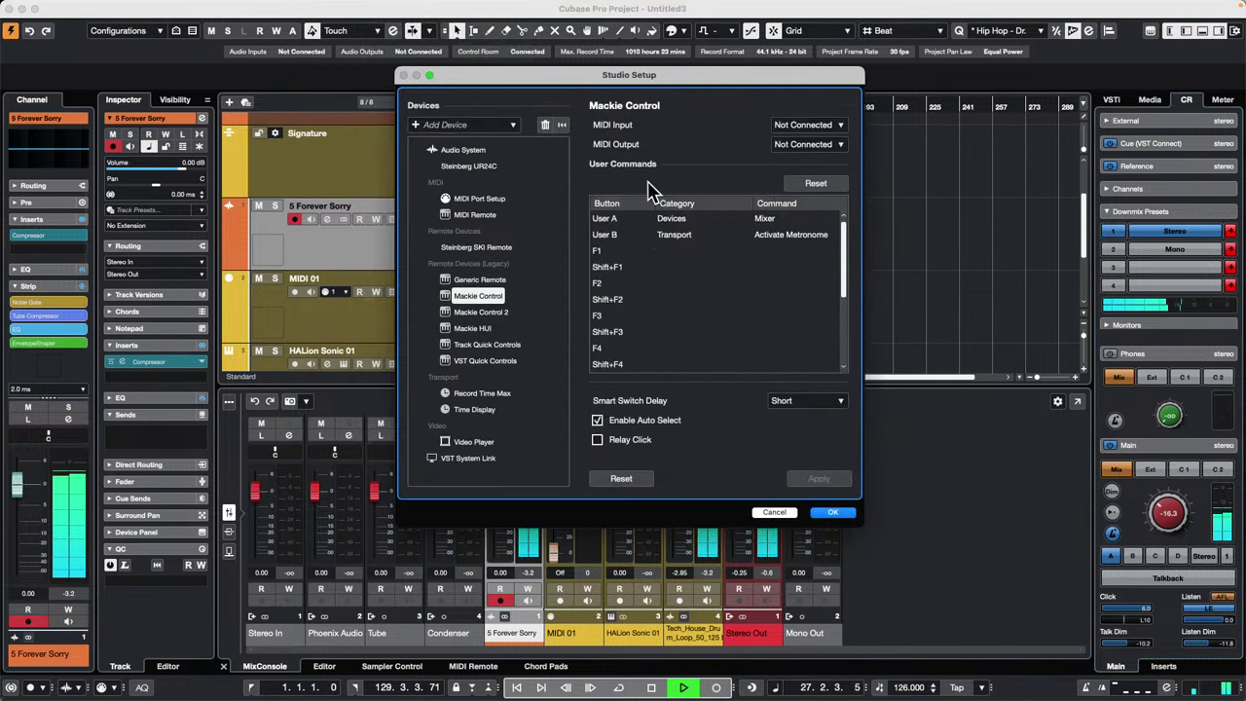
pyautogui.click(471, 153)
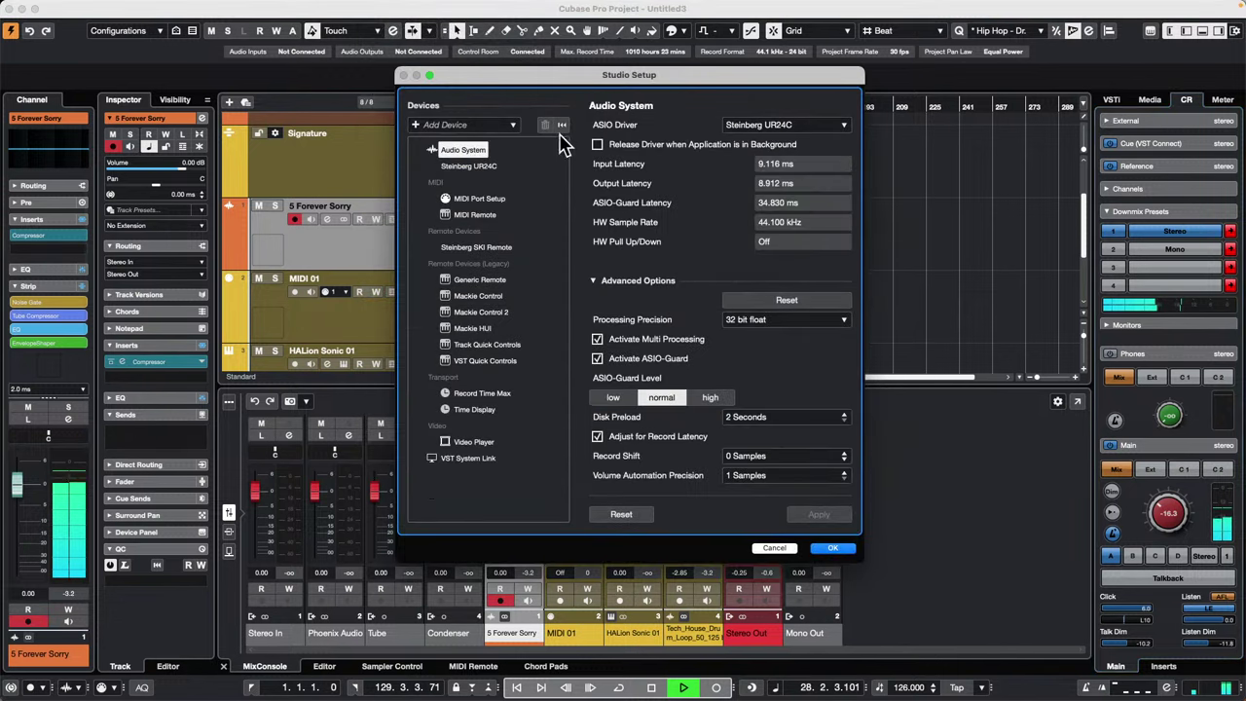
pyautogui.click(596, 145)
pyautogui.click(832, 548)
pyautogui.press('super+Tab')
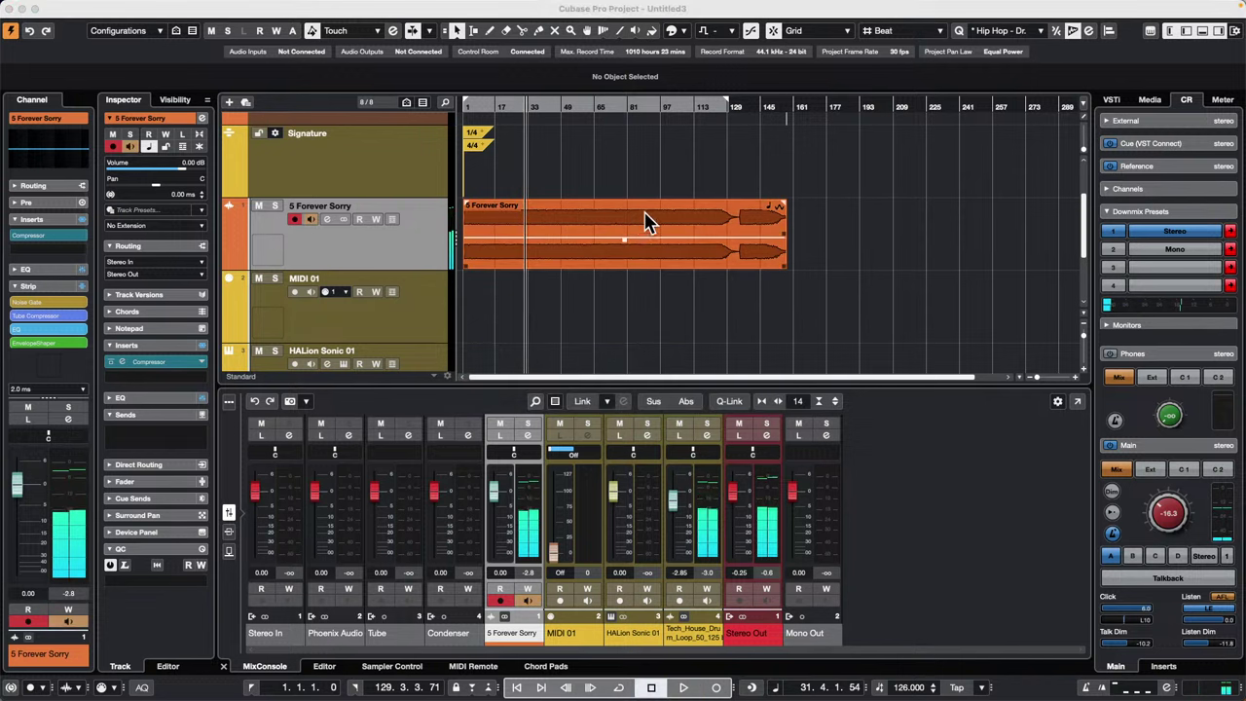
# Play the project briefly, and disable and apply Release Driver when Application is in Background in the audio system settings.
pyautogui.moveTo(489, 2)
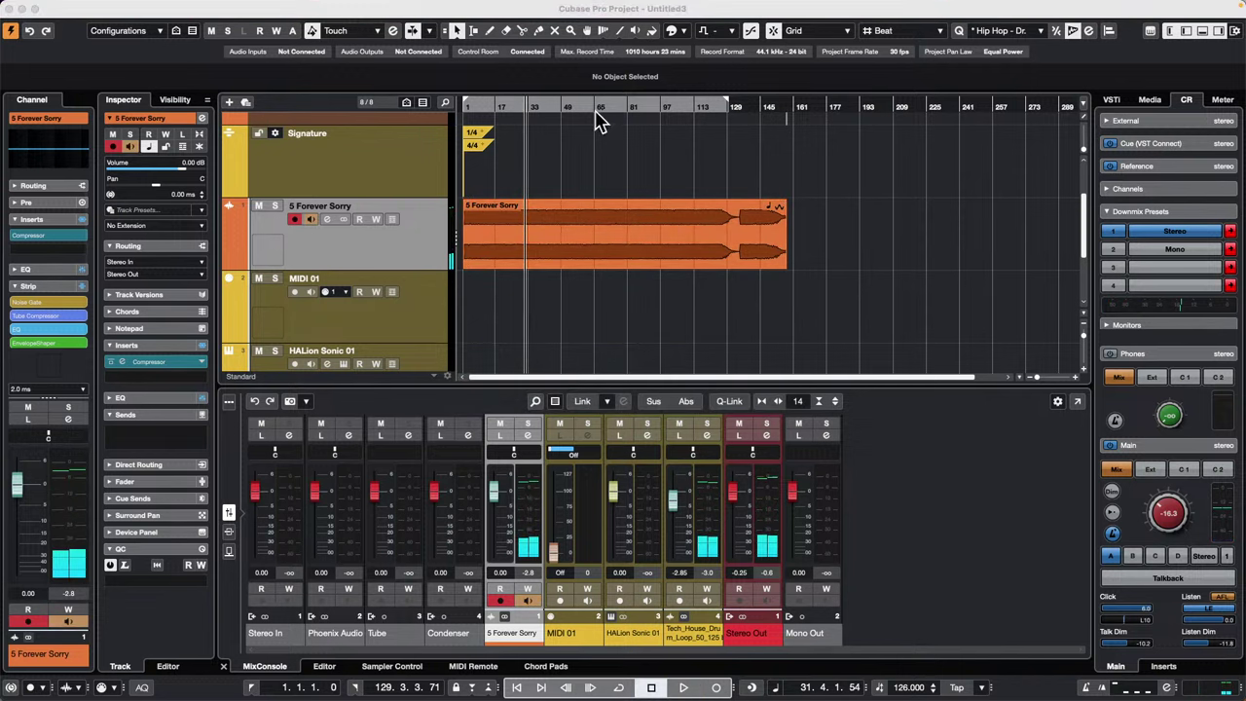
pyautogui.click(403, 9)
pyautogui.press('space')
pyautogui.moveTo(411, 5)
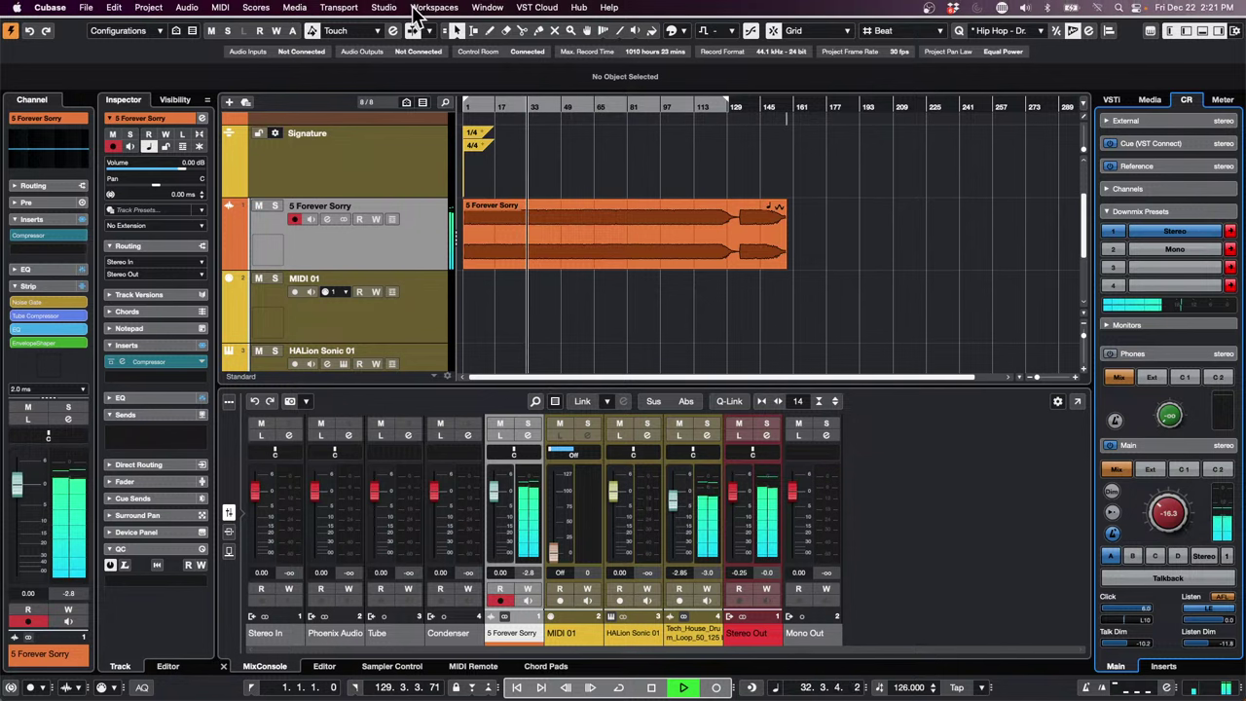
pyautogui.press('space')
pyautogui.click(385, 8)
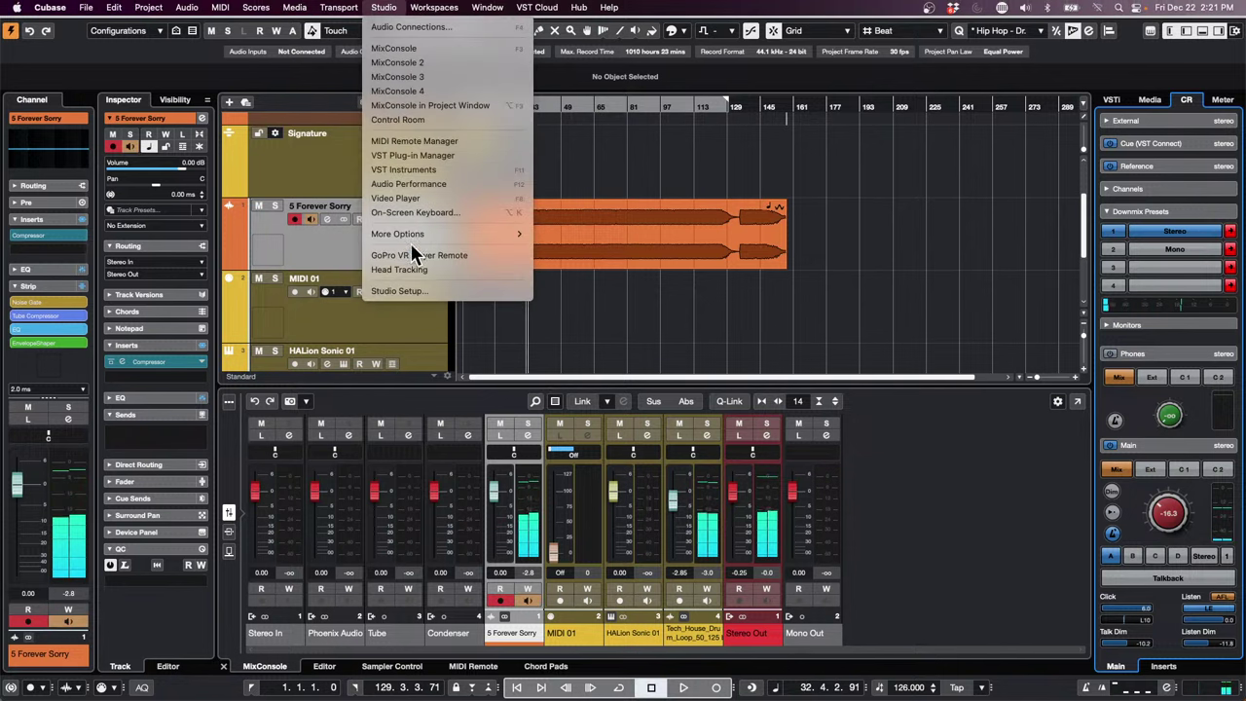
pyautogui.click(414, 289)
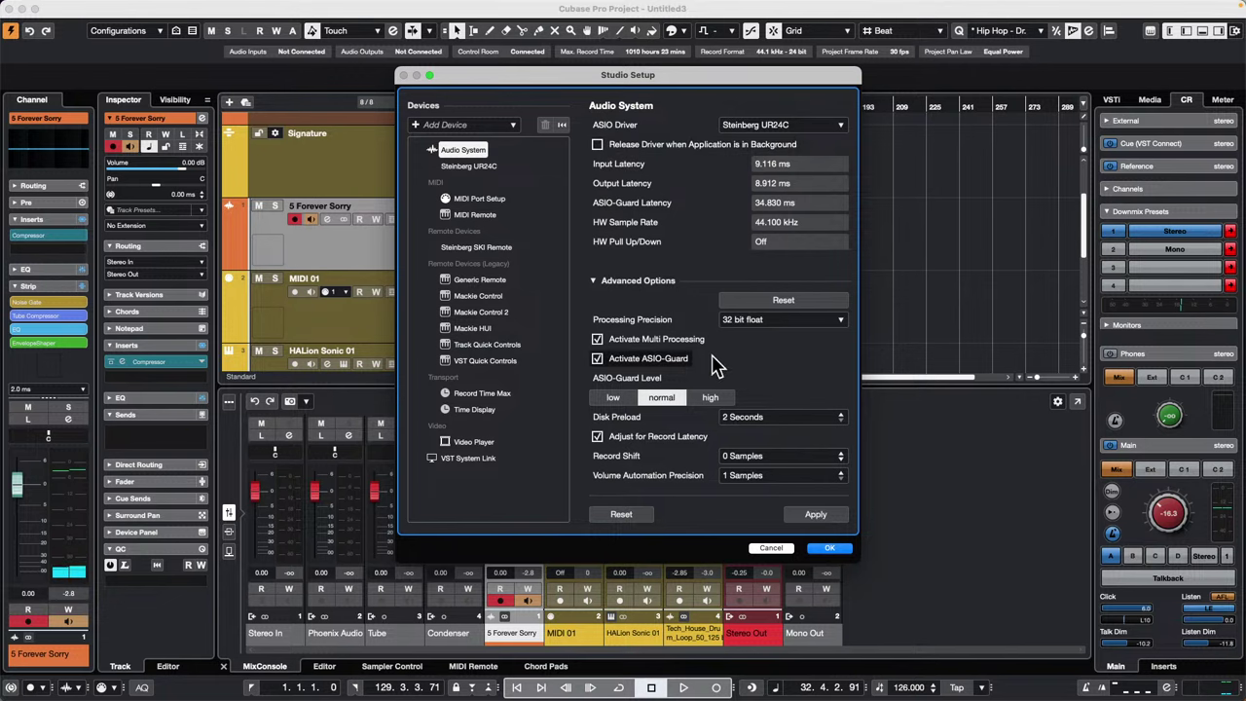
pyautogui.click(816, 514)
pyautogui.click(830, 549)
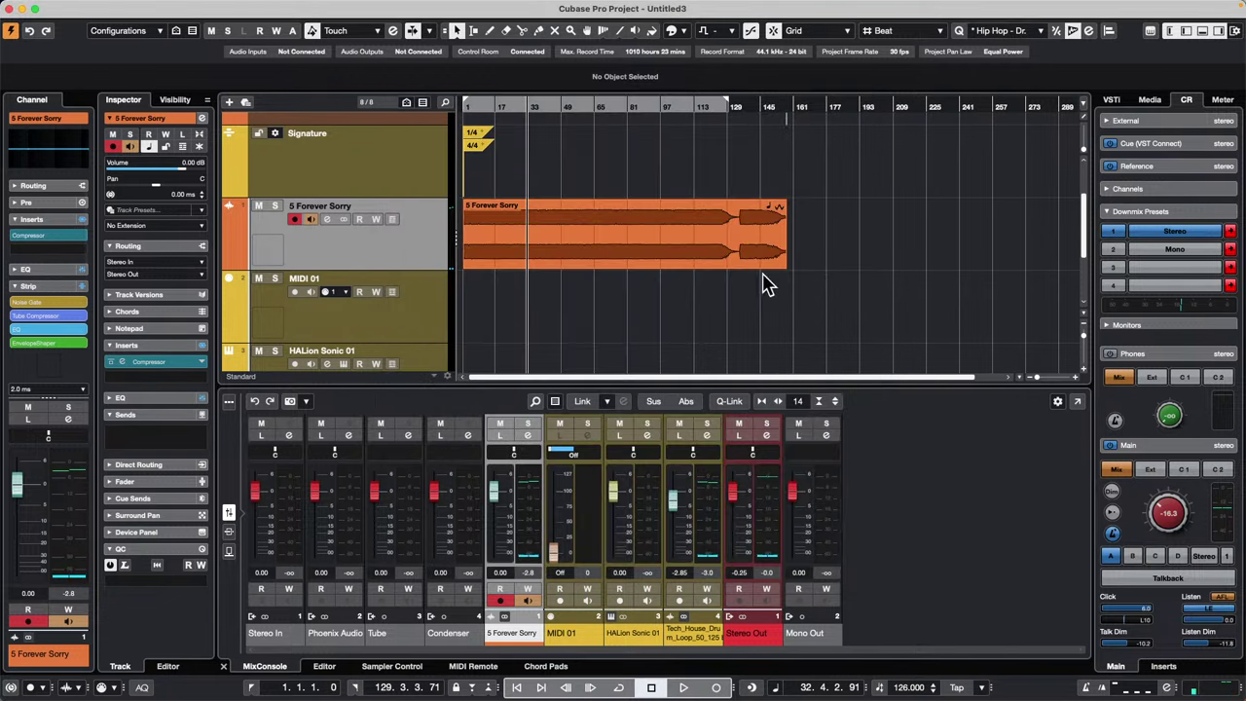
# Start playback at about bar 86 and open a new Safari window to test playback in the background.
pyautogui.click(638, 313)
pyautogui.press('space')
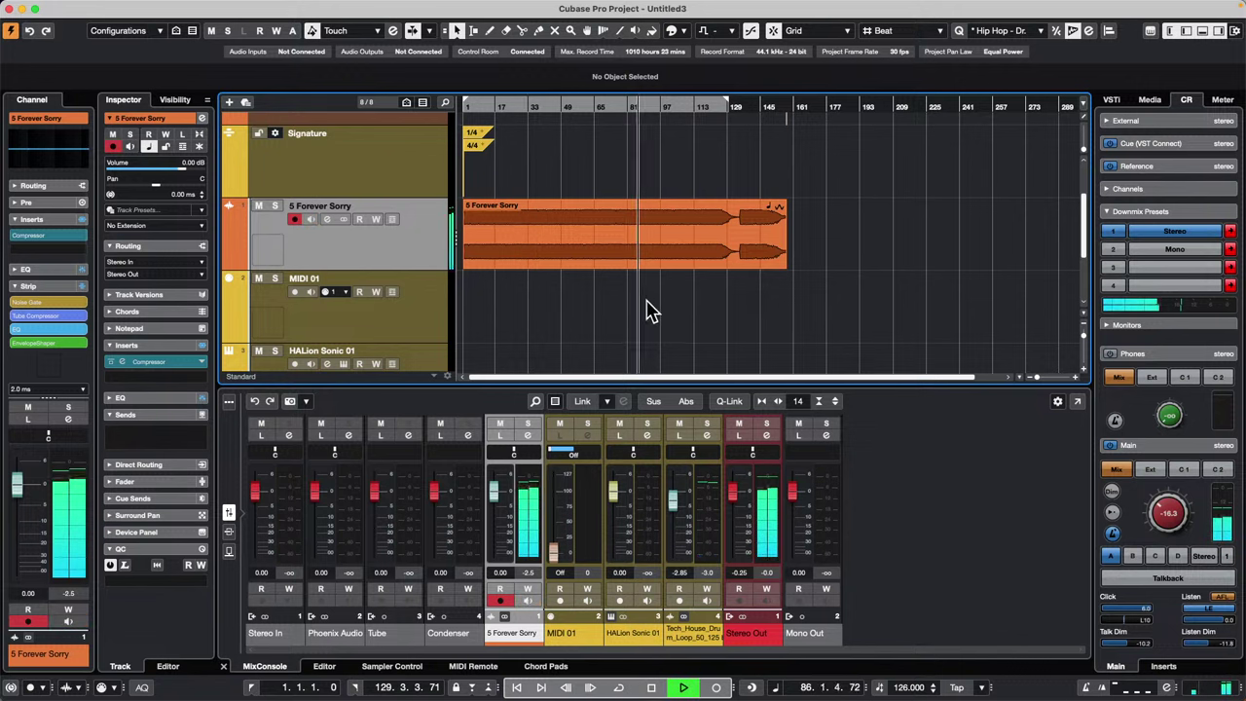
pyautogui.press('super+Tab')
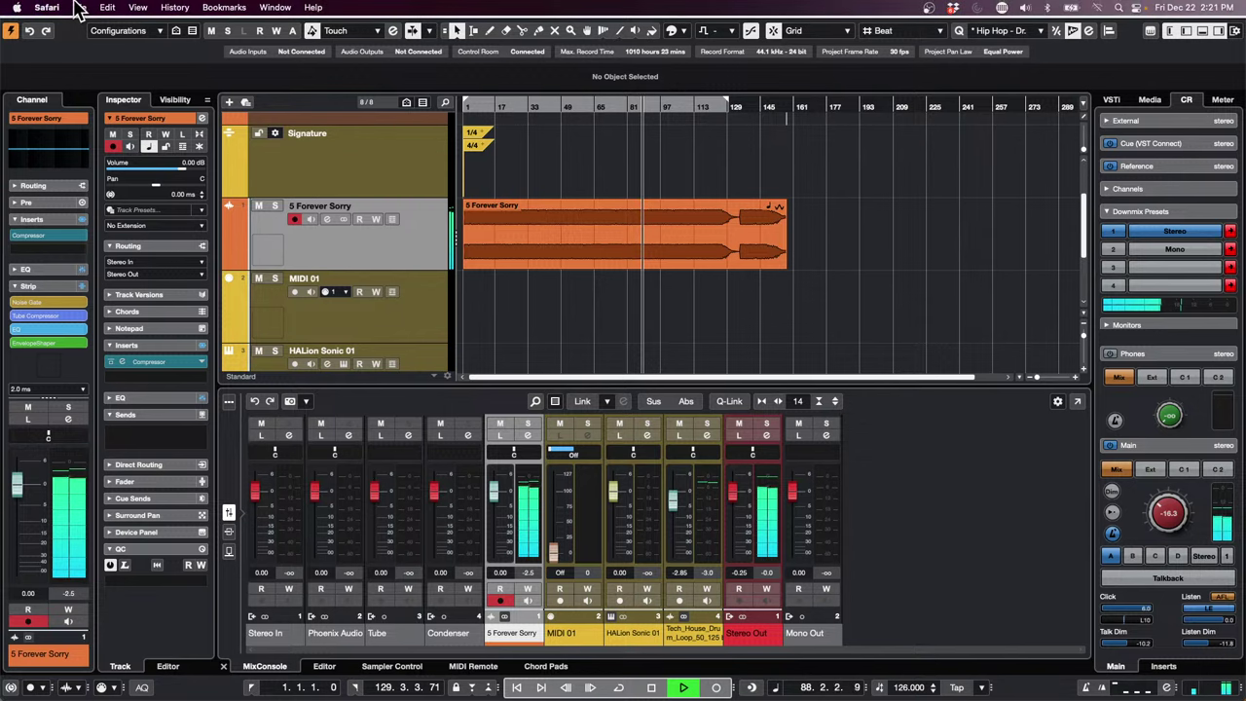
pyautogui.click(79, 7)
pyautogui.click(97, 27)
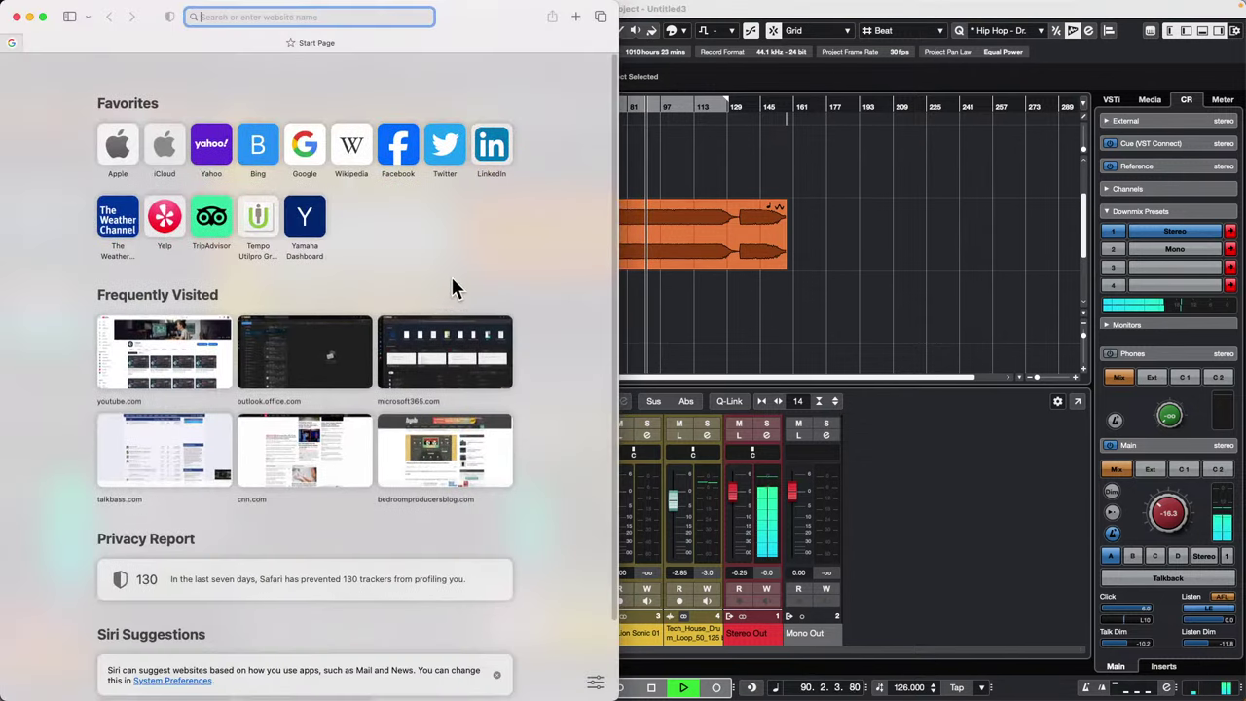
# Return to Cubase, move playback to about bar 52, and switch applications back and forth to listen for interruptions.
pyautogui.click(903, 270)
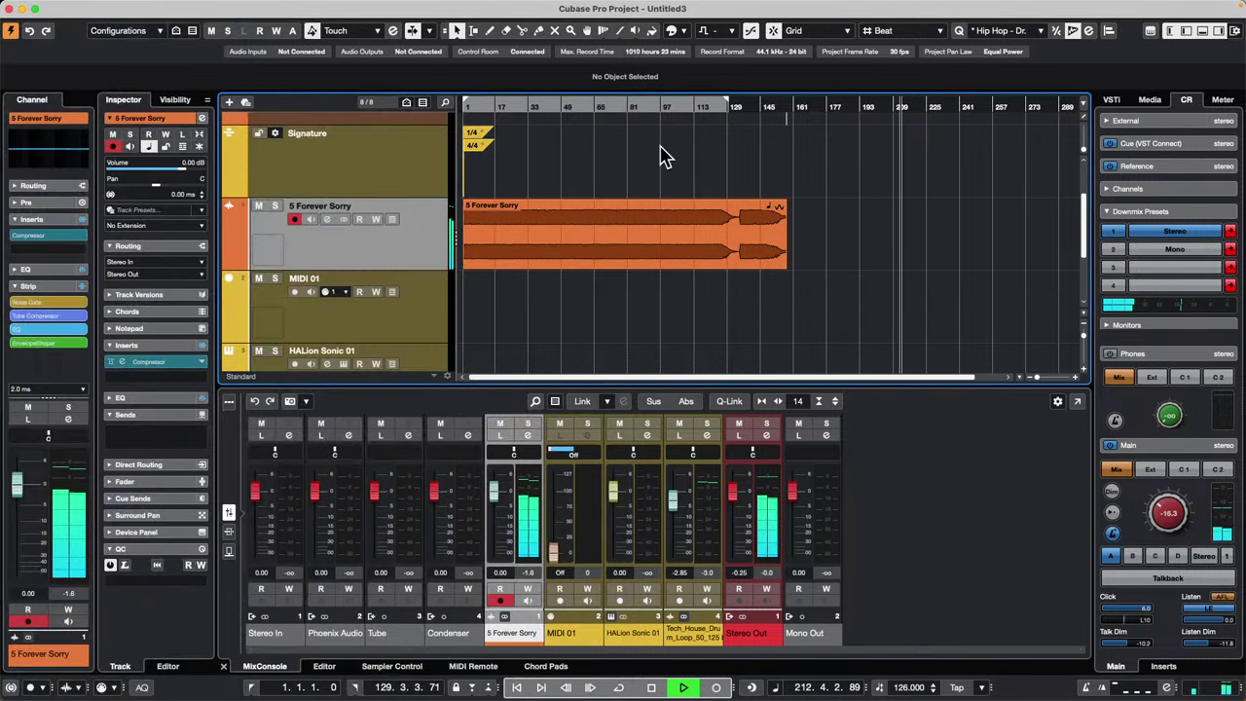
pyautogui.click(567, 105)
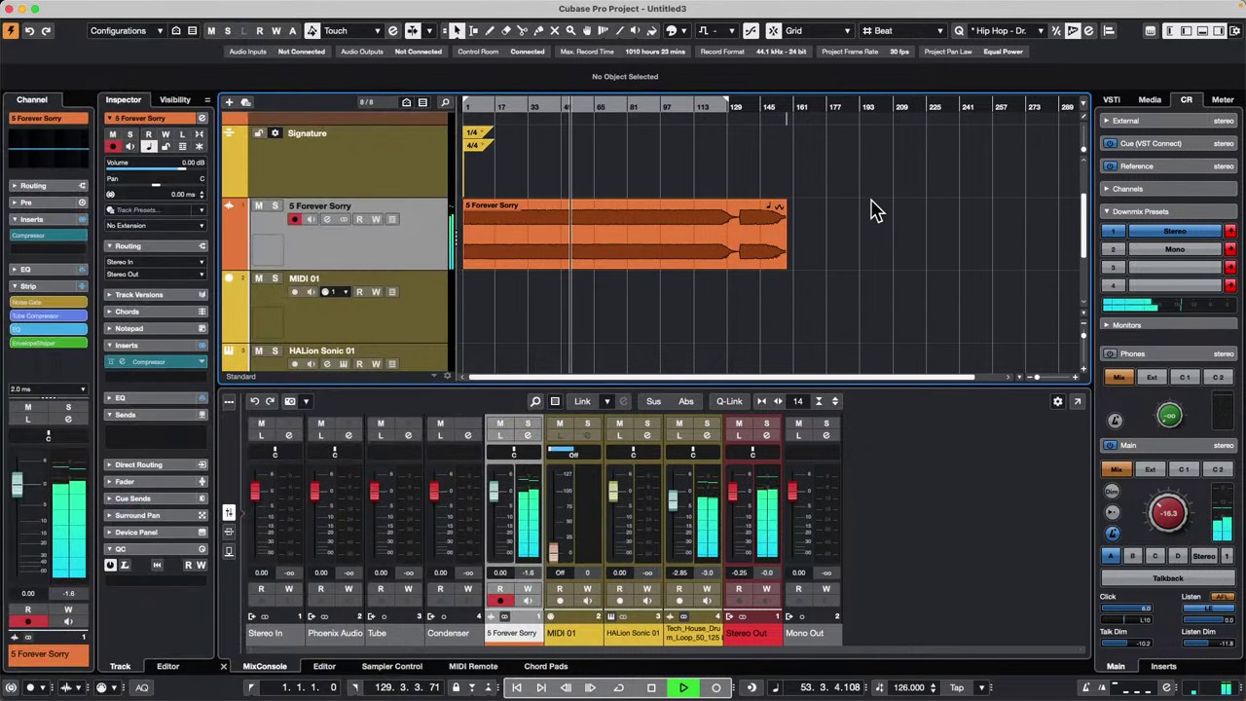
pyautogui.press('super+Tab')
pyautogui.press('super+Tab')
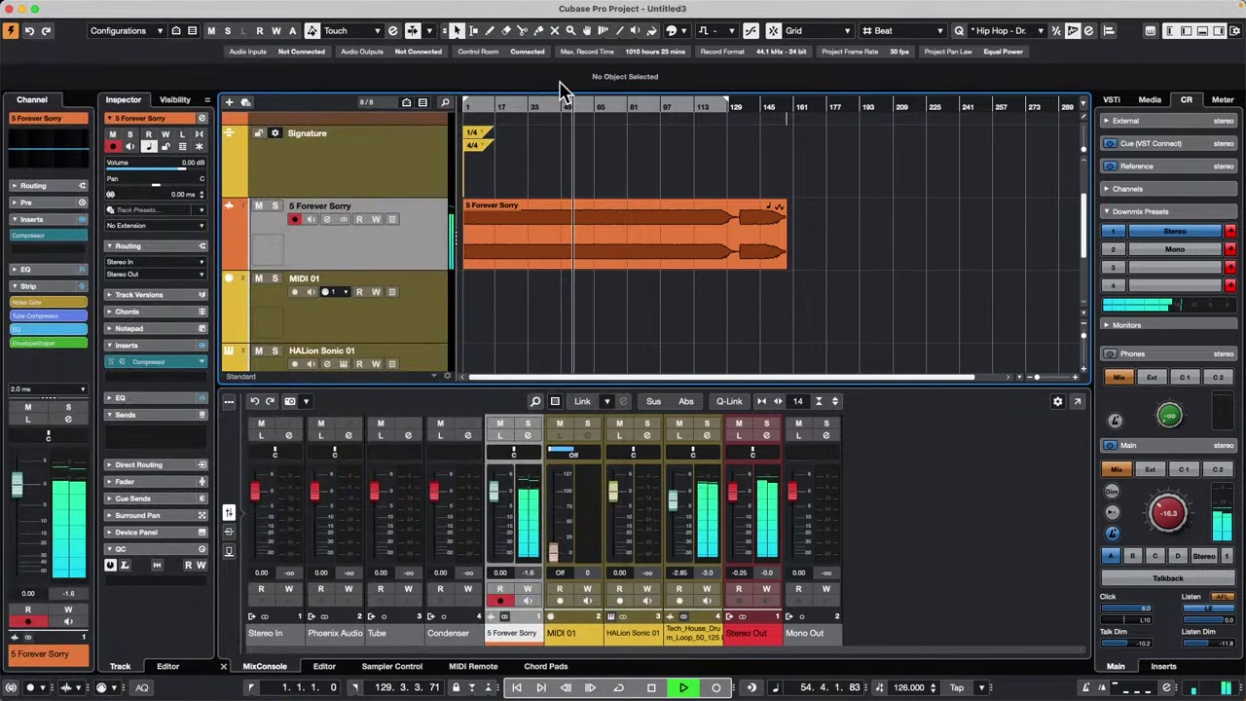
# Re-enable and apply Release Driver when Application is in Background, and try switching applications during playback.
pyautogui.click(384, 9)
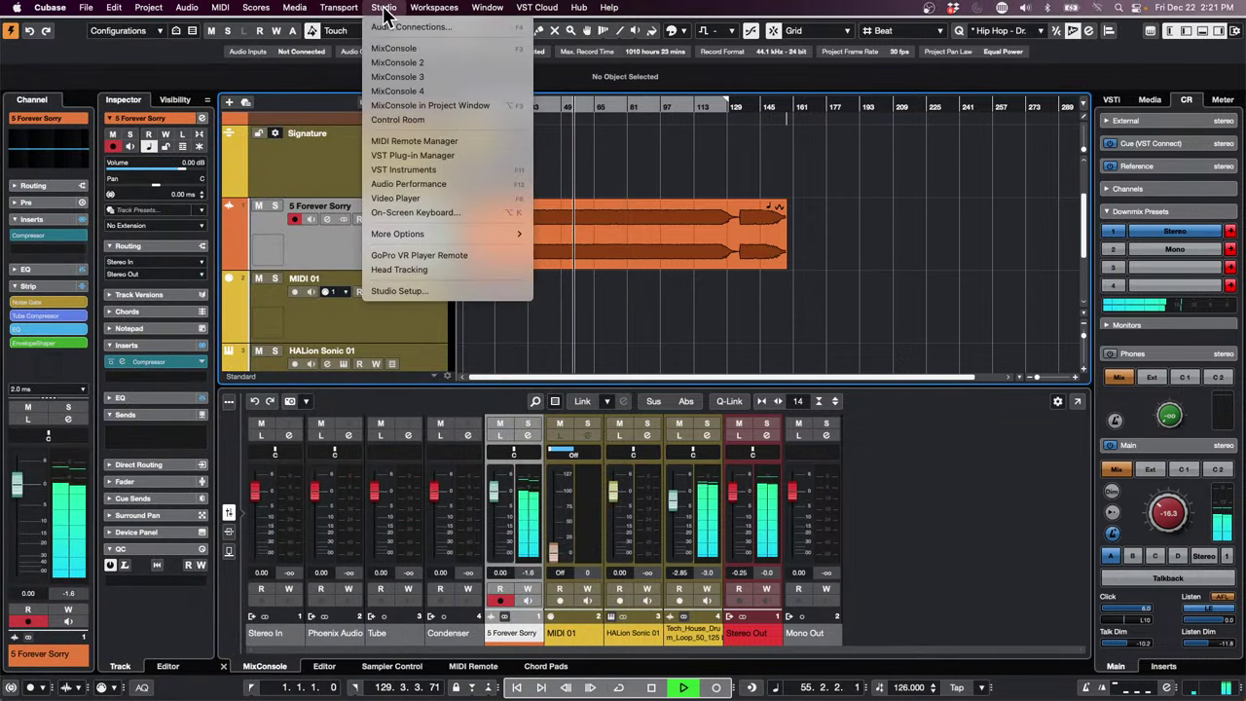
pyautogui.click(433, 290)
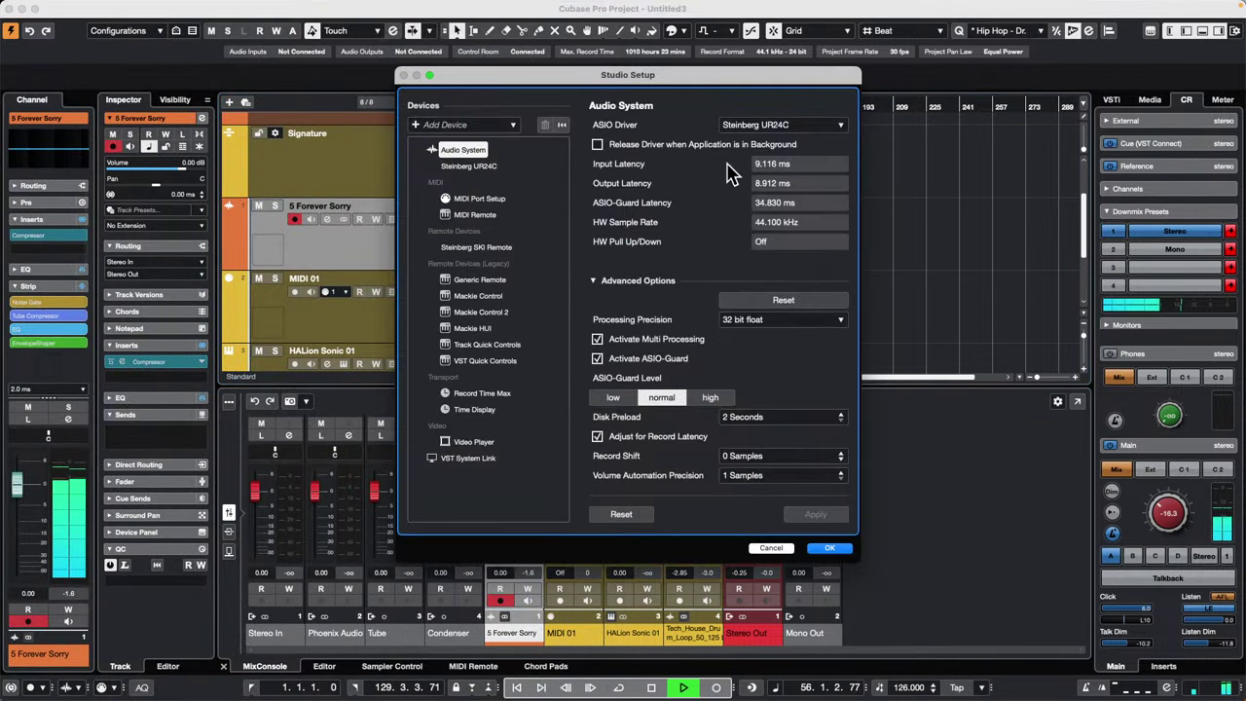
pyautogui.click(596, 145)
pyautogui.click(818, 514)
pyautogui.click(829, 548)
pyautogui.press('super+Tab')
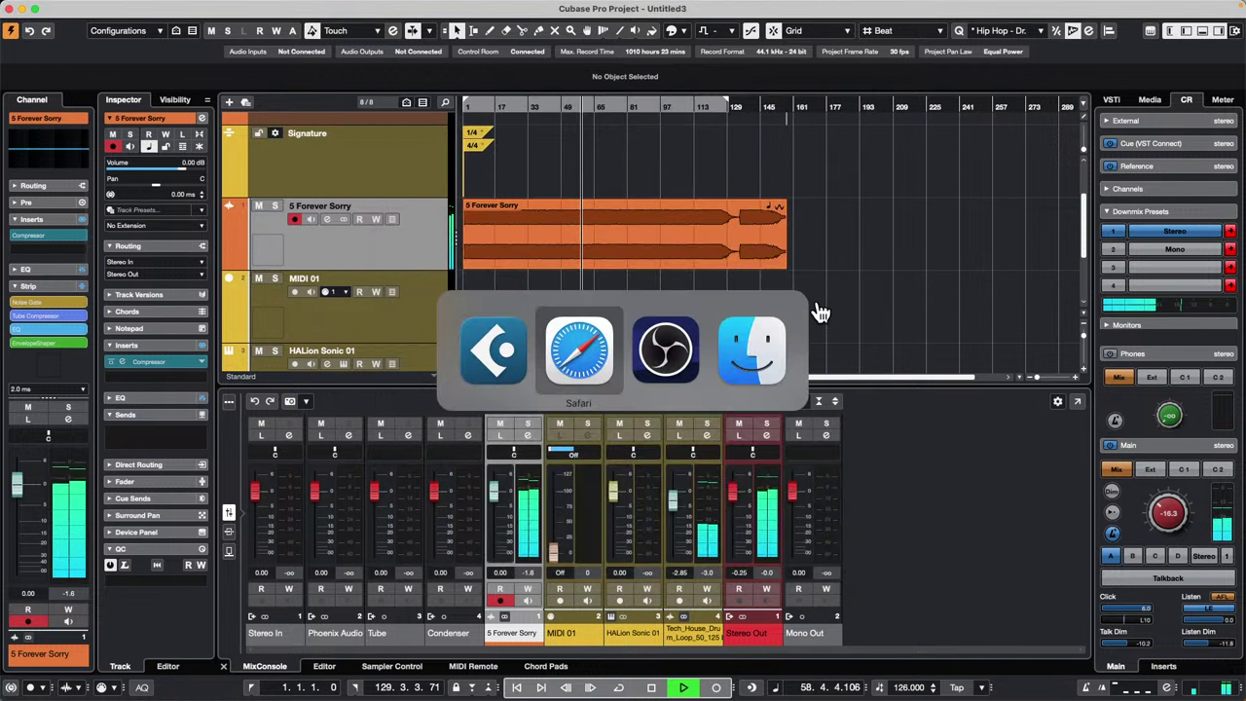
pyautogui.click(820, 311)
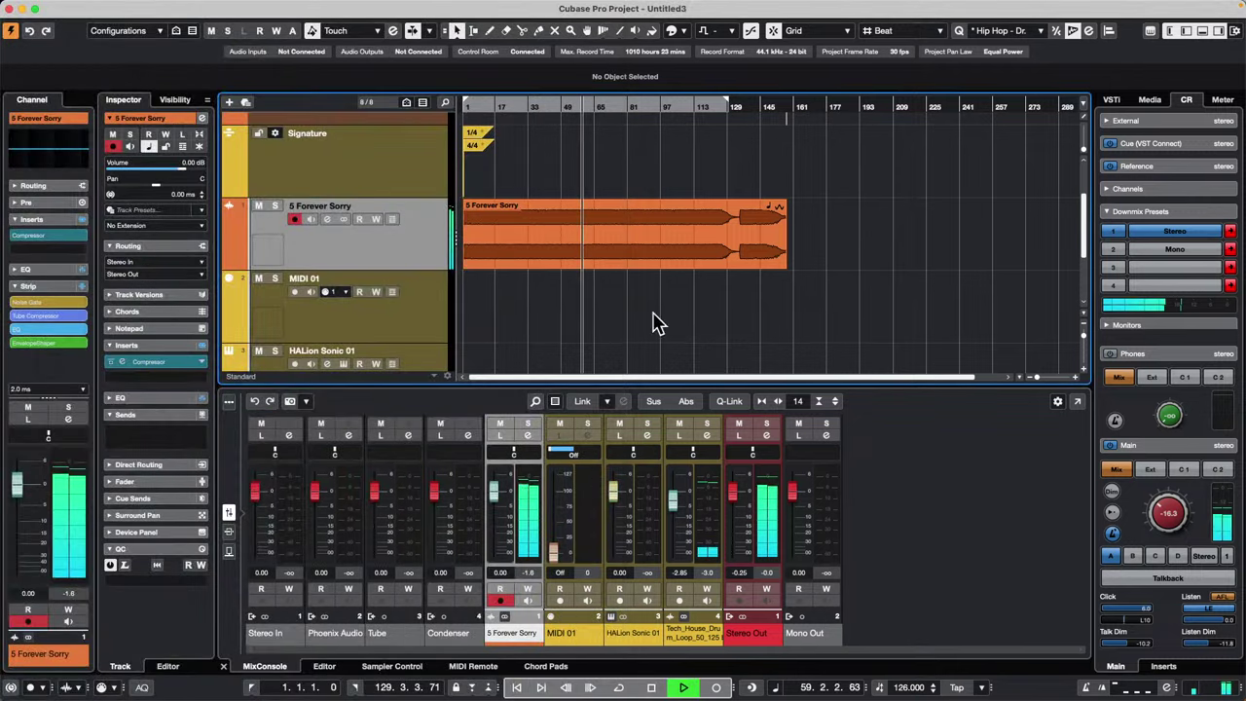
# Turn off Release Driver when Application is in Background again, apply it, and switch to Safari with playback running.
pyautogui.click(426, 8)
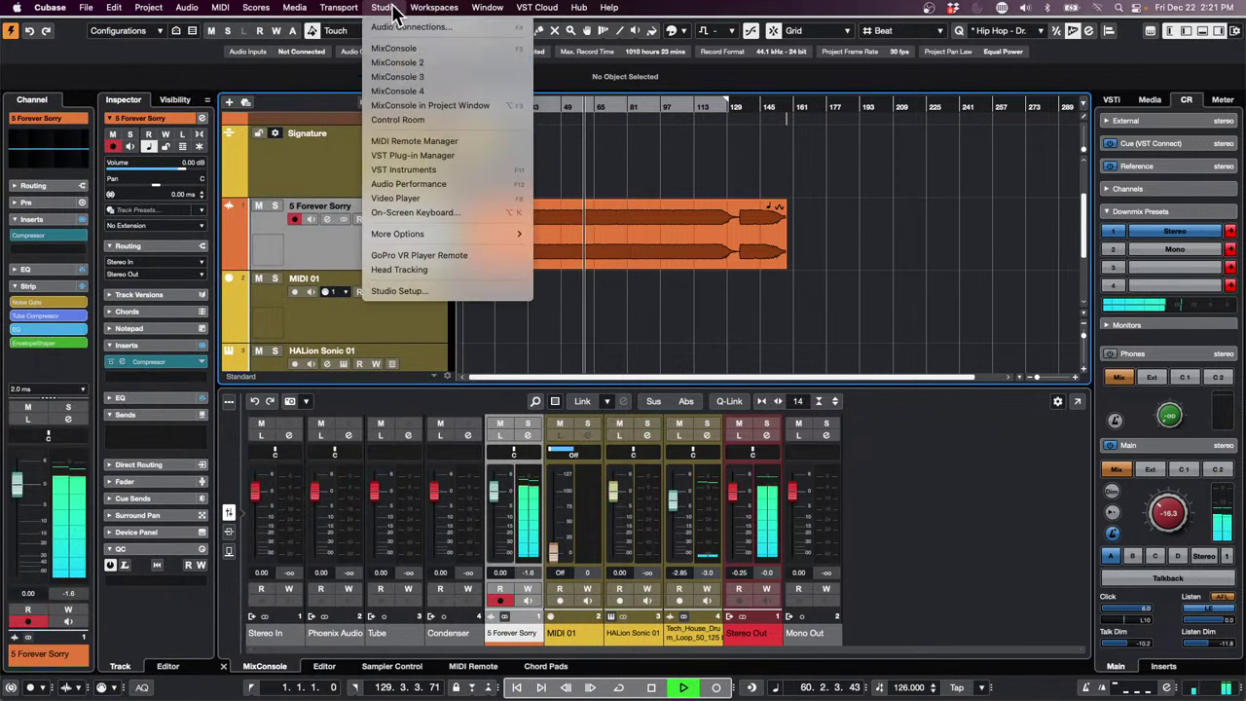
pyautogui.click(420, 292)
pyautogui.click(598, 145)
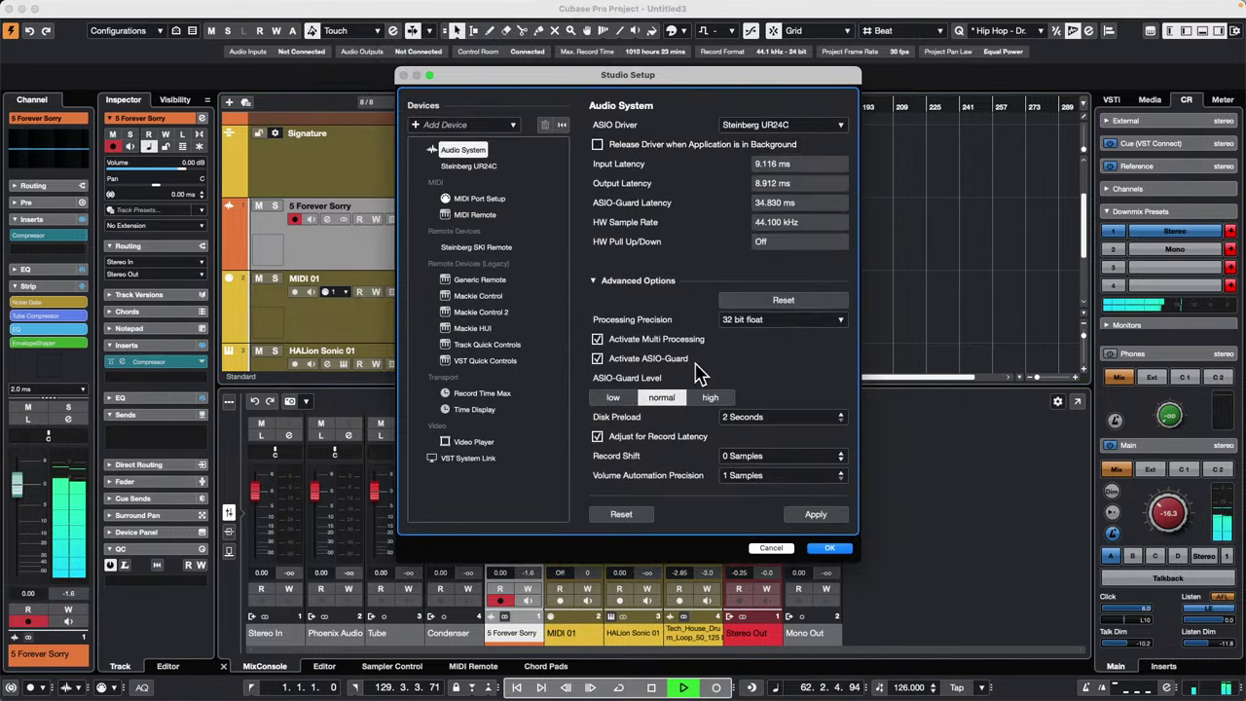
pyautogui.click(818, 516)
pyautogui.click(830, 548)
pyautogui.press('super+Tab')
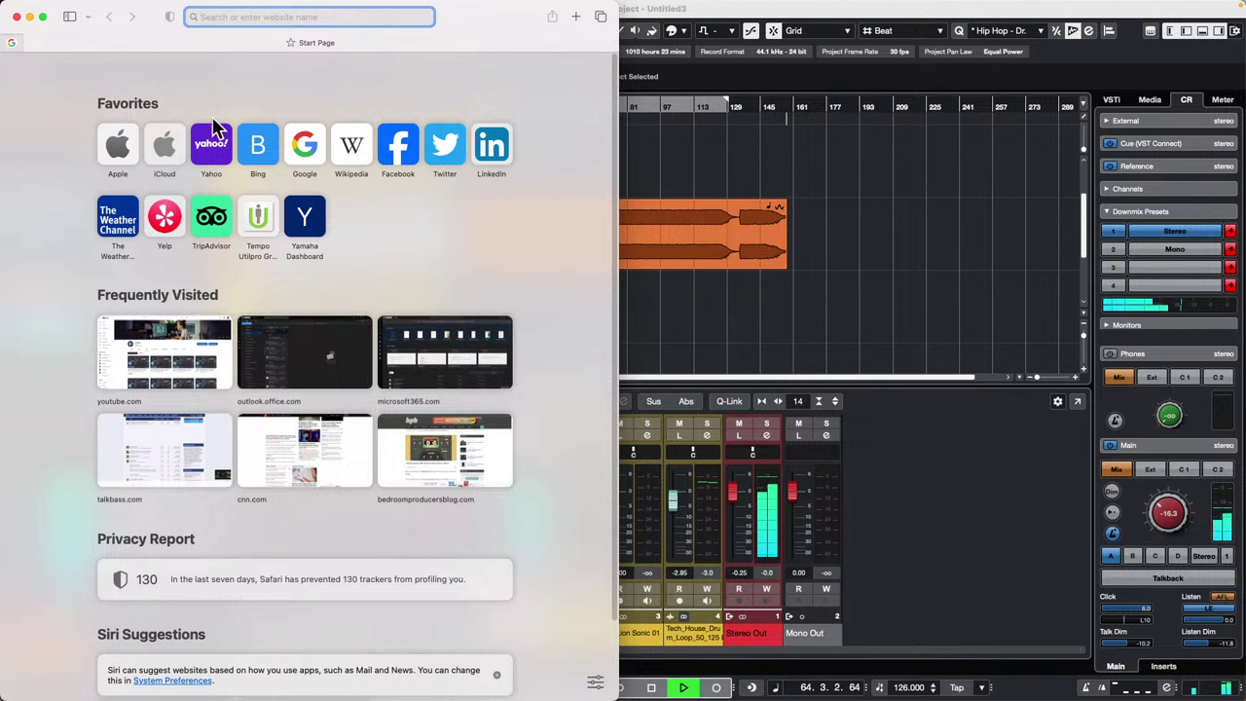
# Return to Cubase and review the Release Driver when Application is in Background setting in Studio Setup.
pyautogui.press('super+Tab')
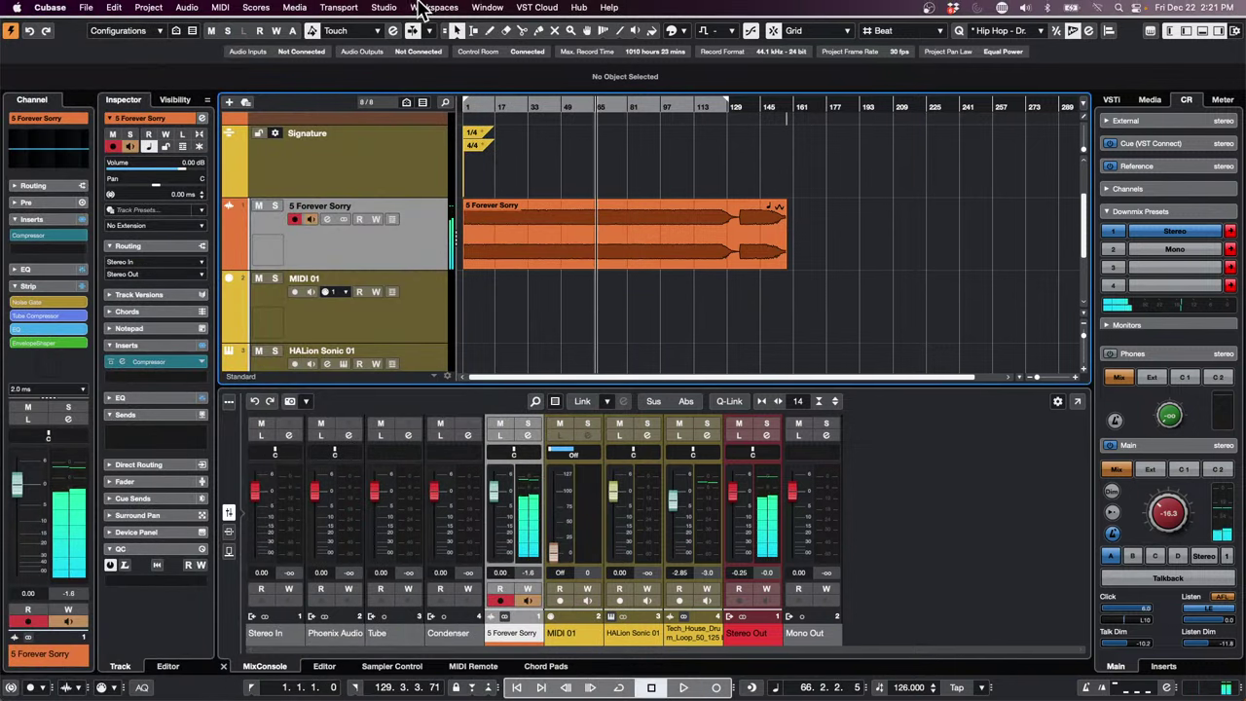
pyautogui.click(384, 7)
pyautogui.click(400, 290)
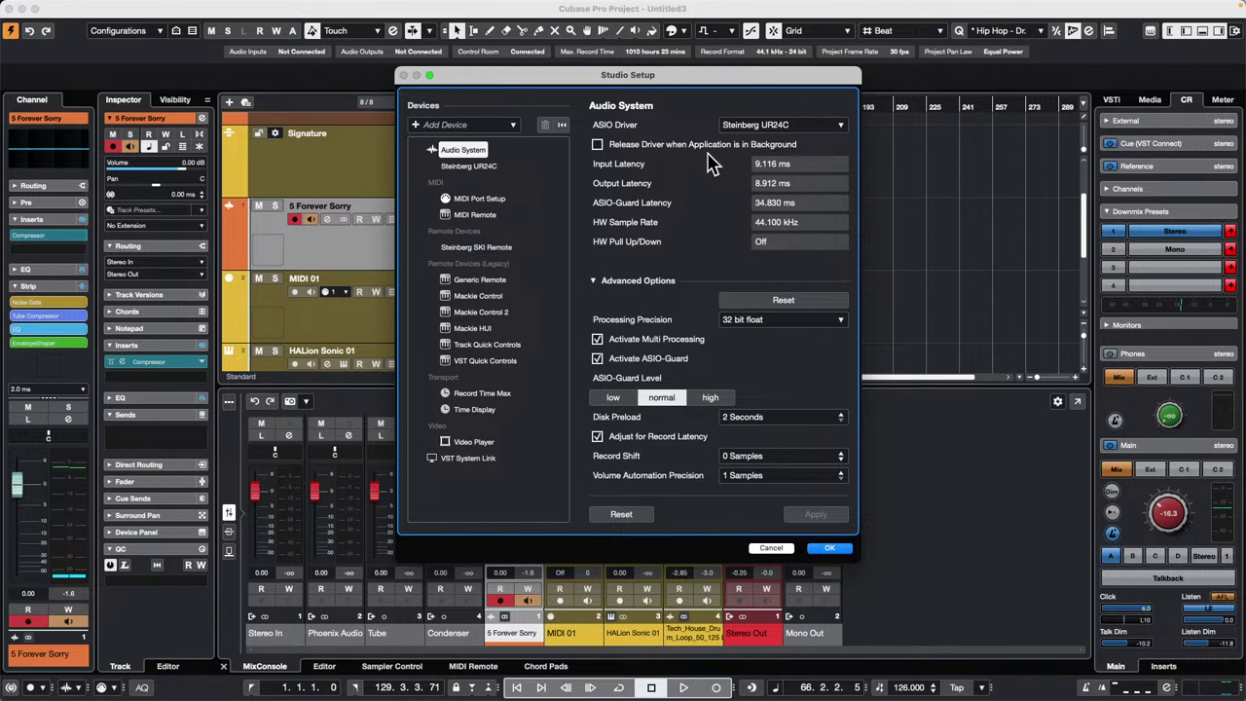
pyautogui.click(829, 549)
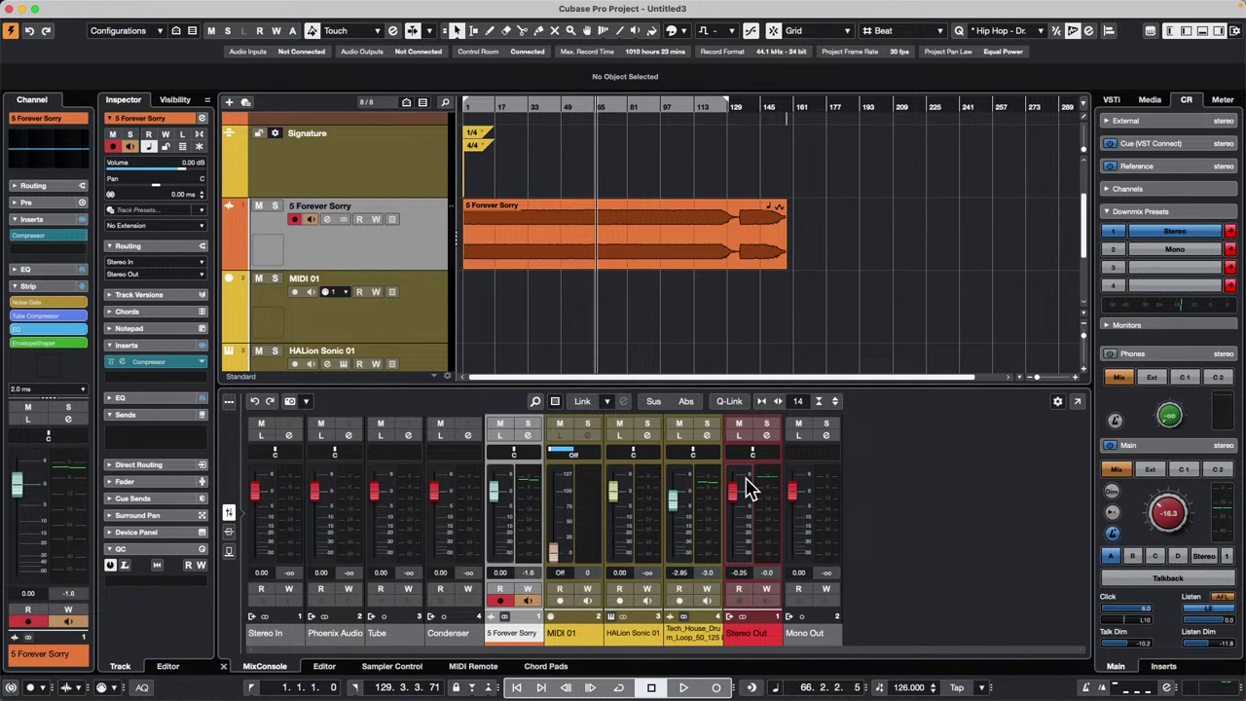
# Reorder the tracks, placing the Tech House drum loop above HALion Sonic 01 and 5 Forever Sorry below MIDI 01.
pyautogui.click(695, 548)
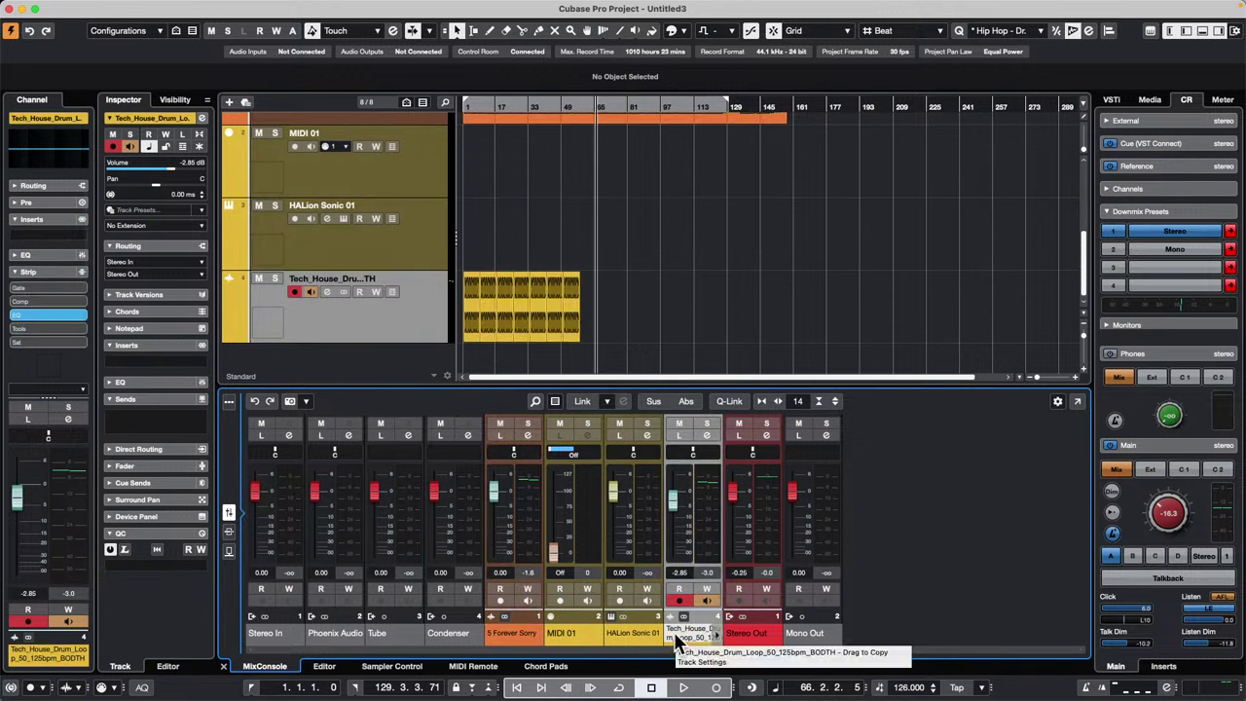
pyautogui.moveTo(674, 632); pyautogui.dragTo(592, 631)
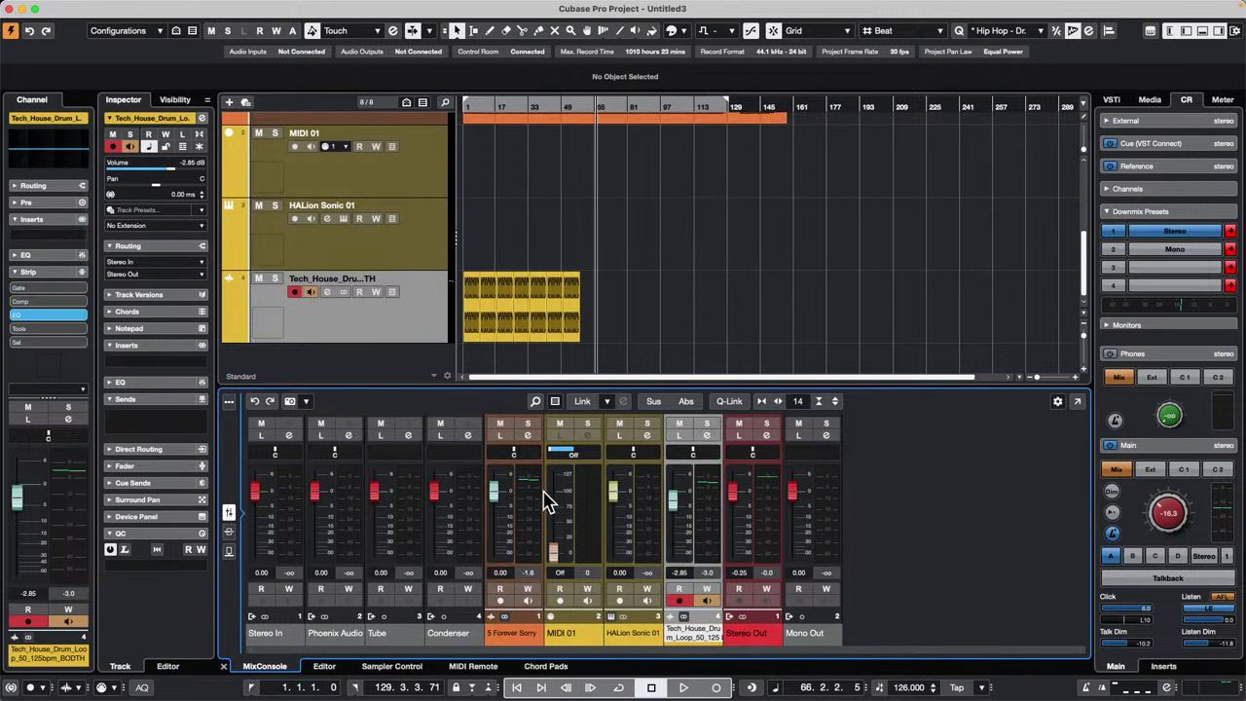
pyautogui.moveTo(403, 323); pyautogui.dragTo(421, 229)
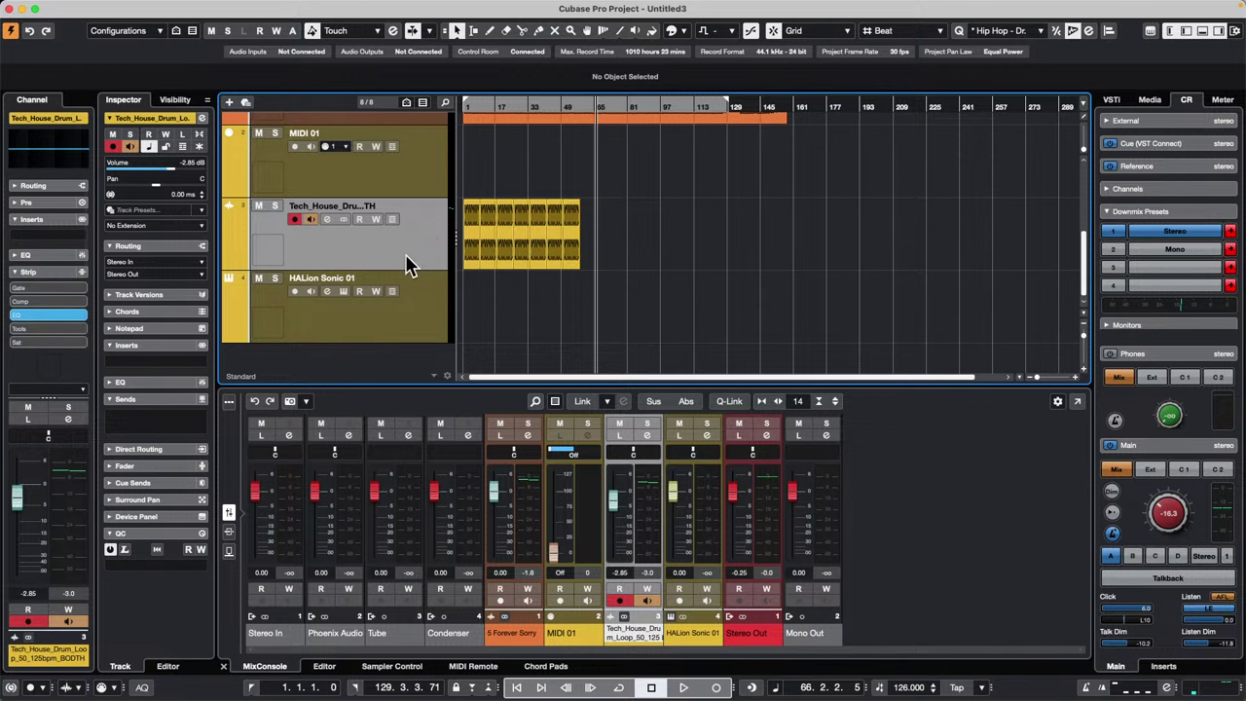
pyautogui.scroll(5, 409, 263)
pyautogui.click(403, 331)
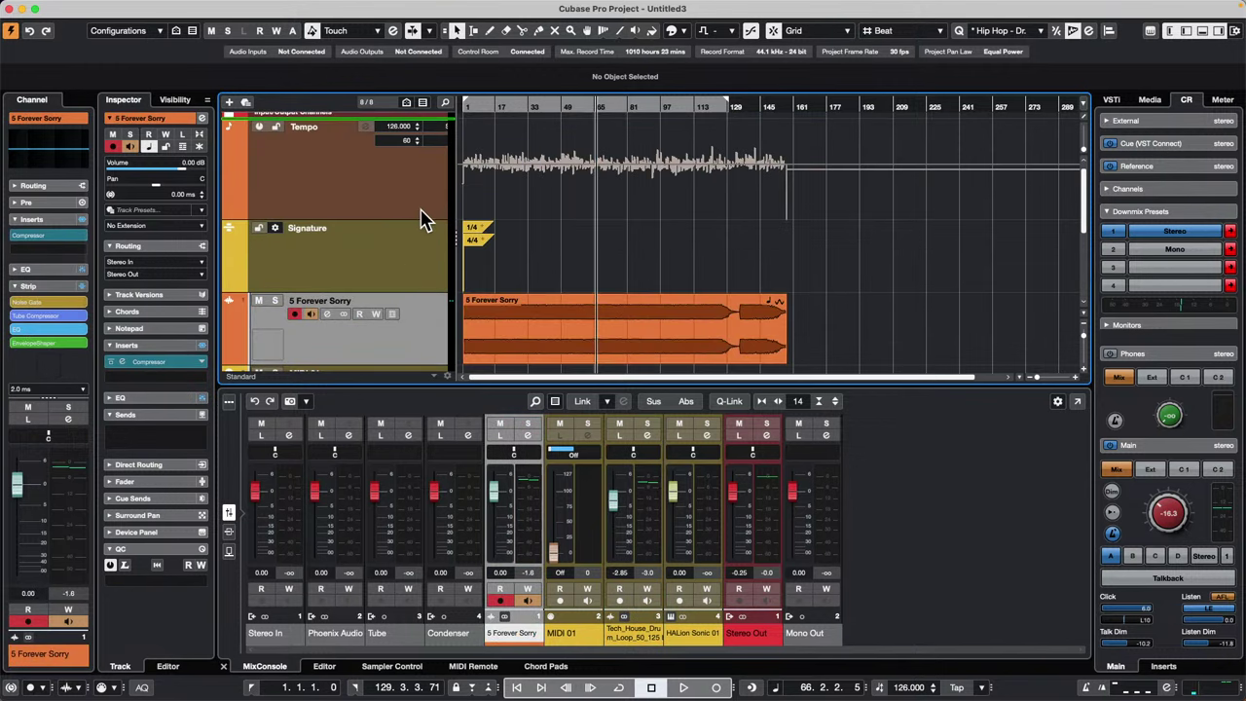
pyautogui.moveTo(424, 219)
pyautogui.mouseDown()
pyautogui.moveTo(426, 167)
pyautogui.moveTo(394, 312)
pyautogui.moveTo(446, 225)
pyautogui.moveTo(411, 337)
pyautogui.moveTo(415, 370)
pyautogui.moveTo(422, 315)
pyautogui.mouseUp()
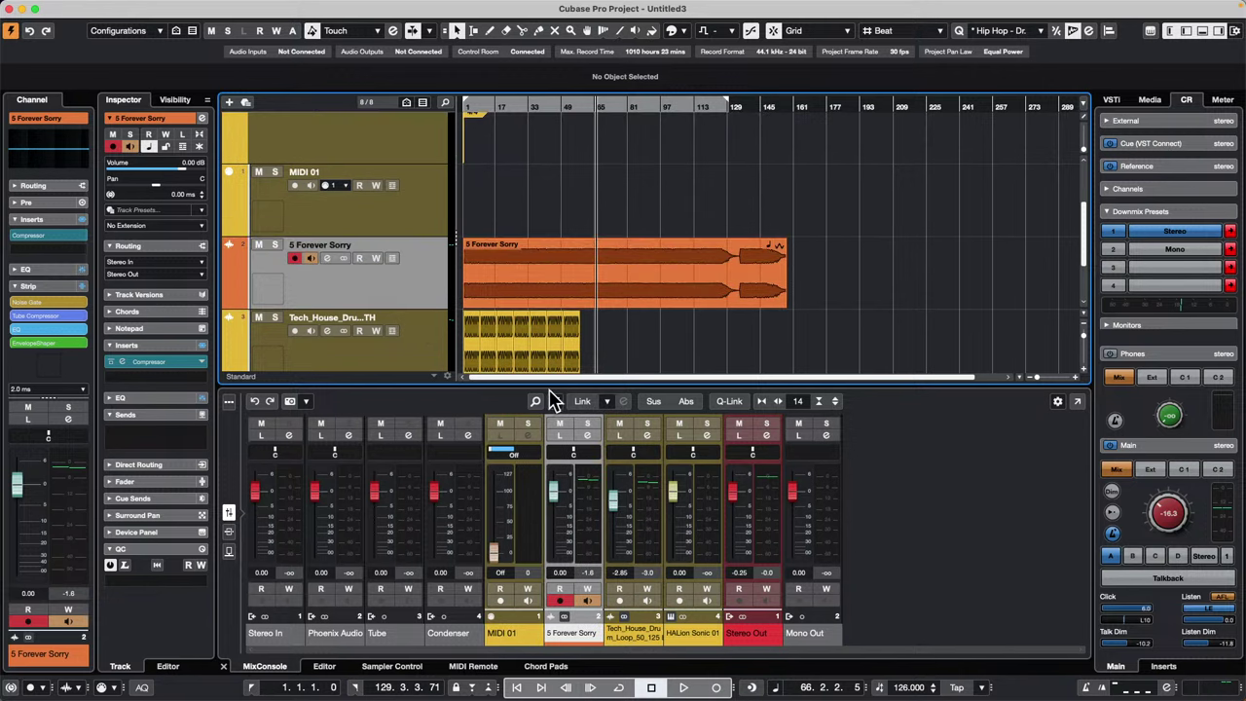
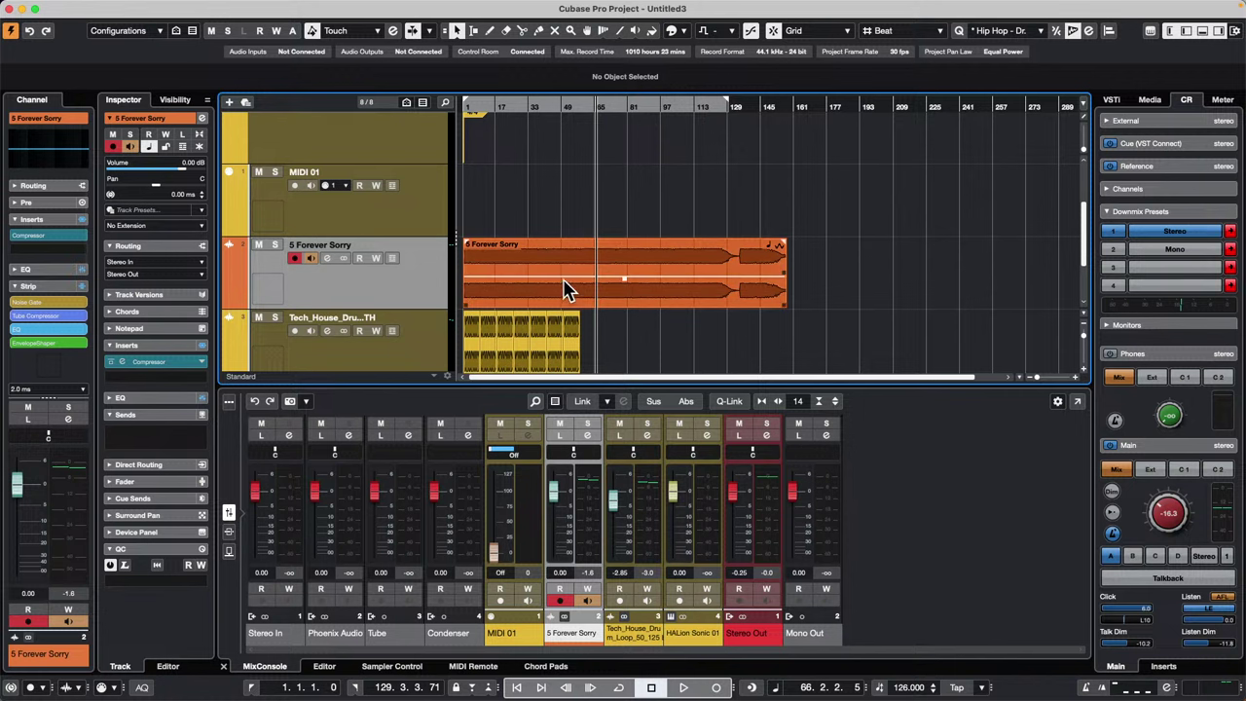
# Move the 5 Forever Sorry event to start at bar 65 and cut its head at bar 80.
pyautogui.moveTo(567, 287); pyautogui.dragTo(699, 270)
pyautogui.click(626, 109)
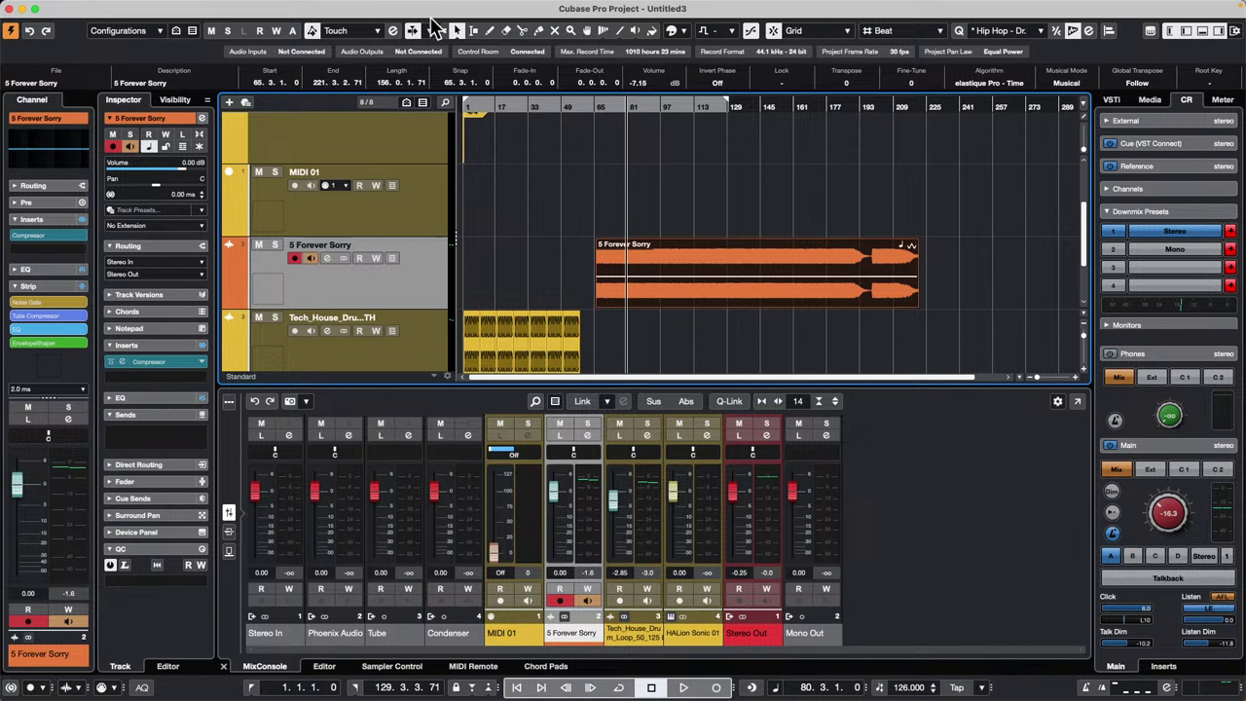
pyautogui.moveTo(132, 3)
pyautogui.click(89, 8)
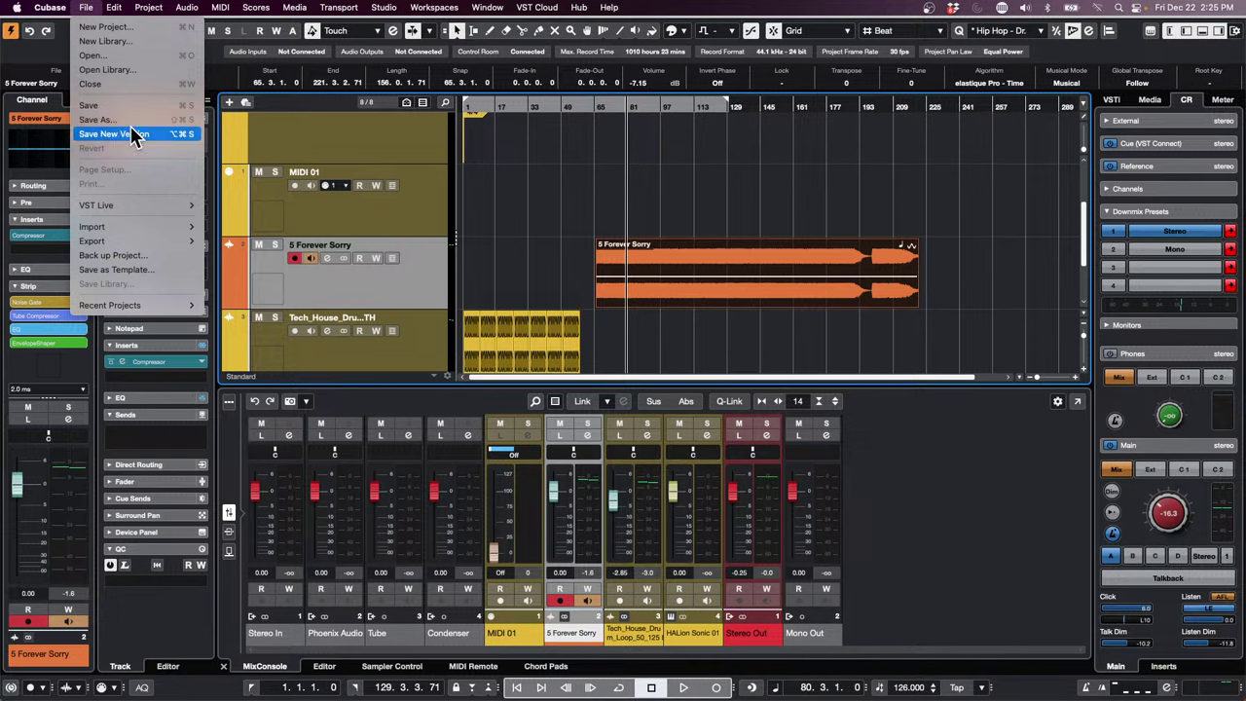
pyautogui.moveTo(114, 6)
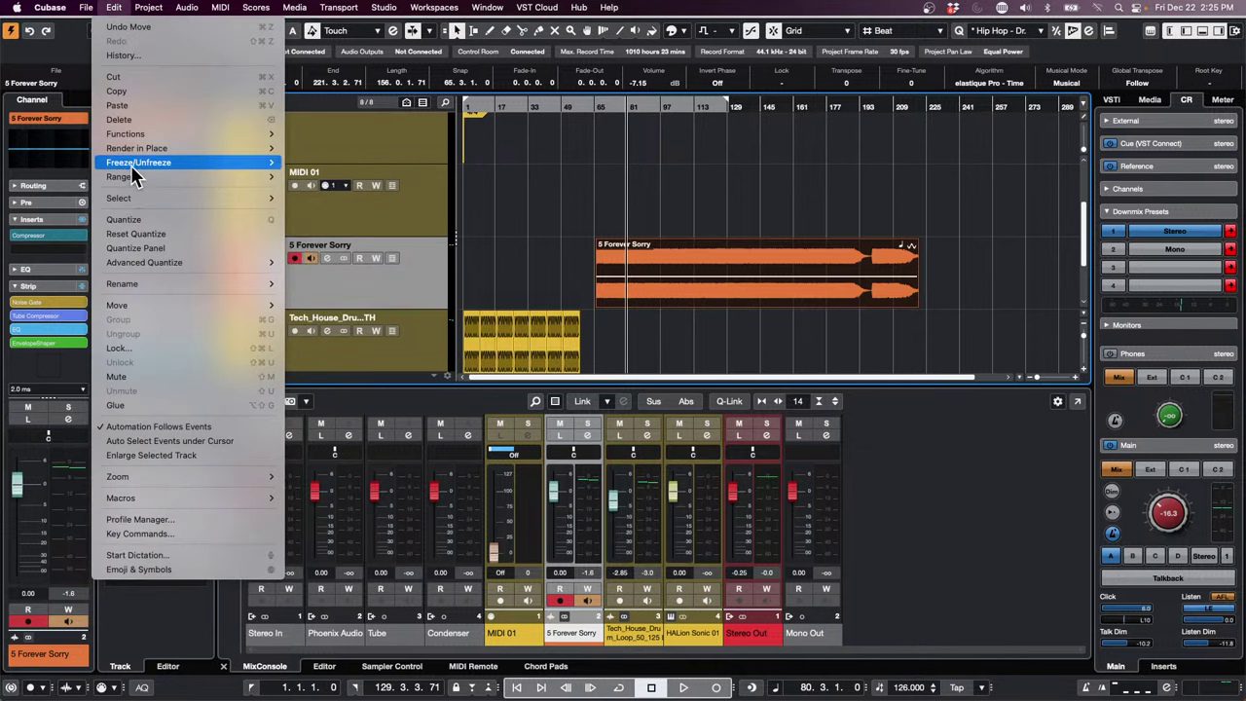
pyautogui.moveTo(133, 177)
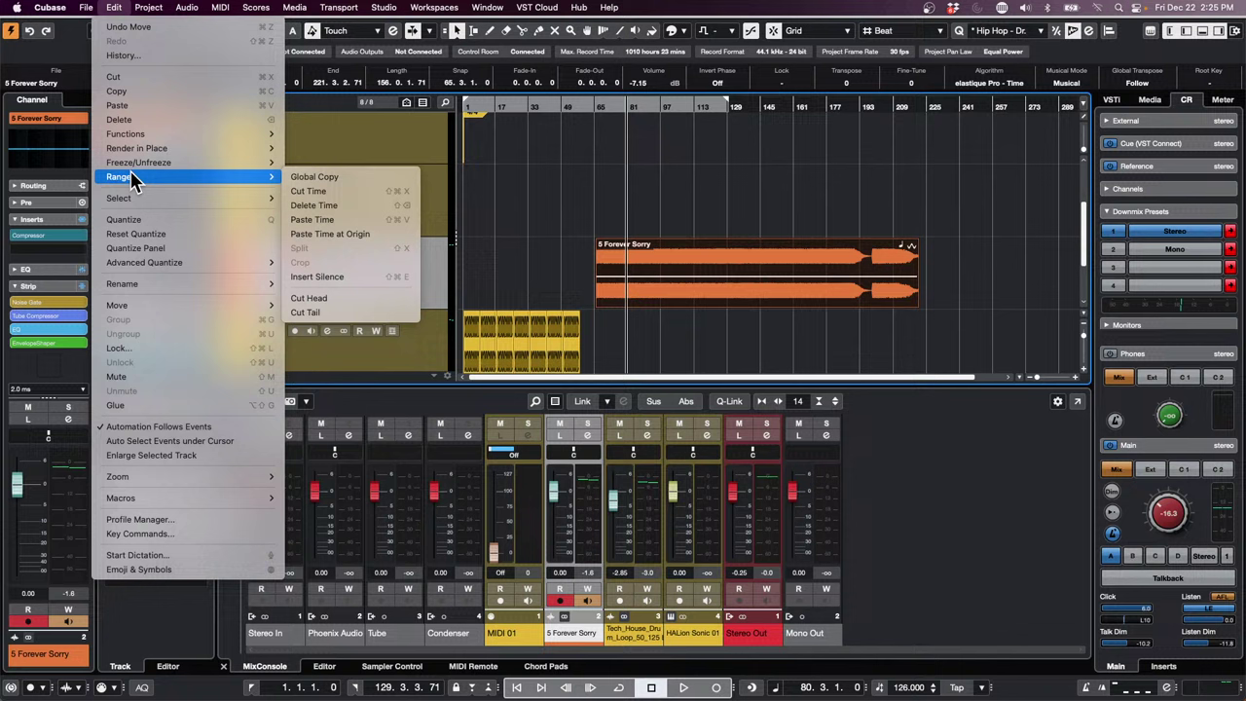
pyautogui.click(318, 298)
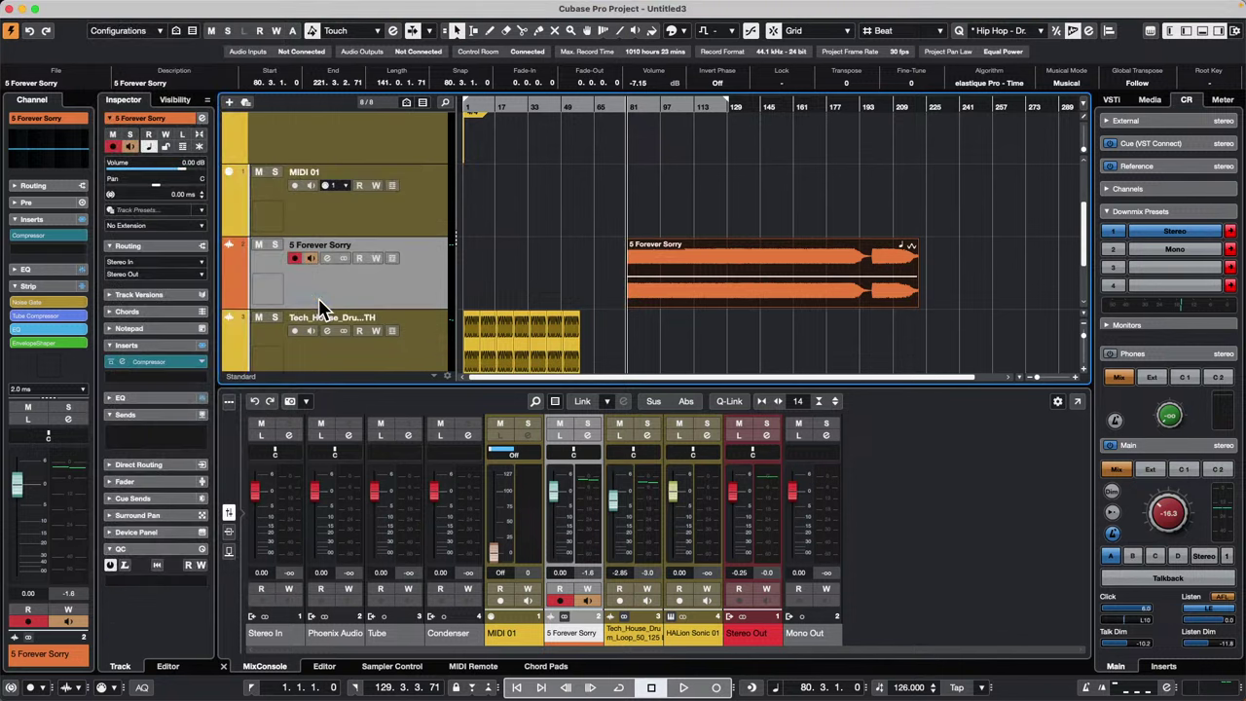
# Cut the 5 Forever Sorry event's tail at bar 195, and undo both the tail and head cuts.
pyautogui.click(864, 106)
pyautogui.click(113, 7)
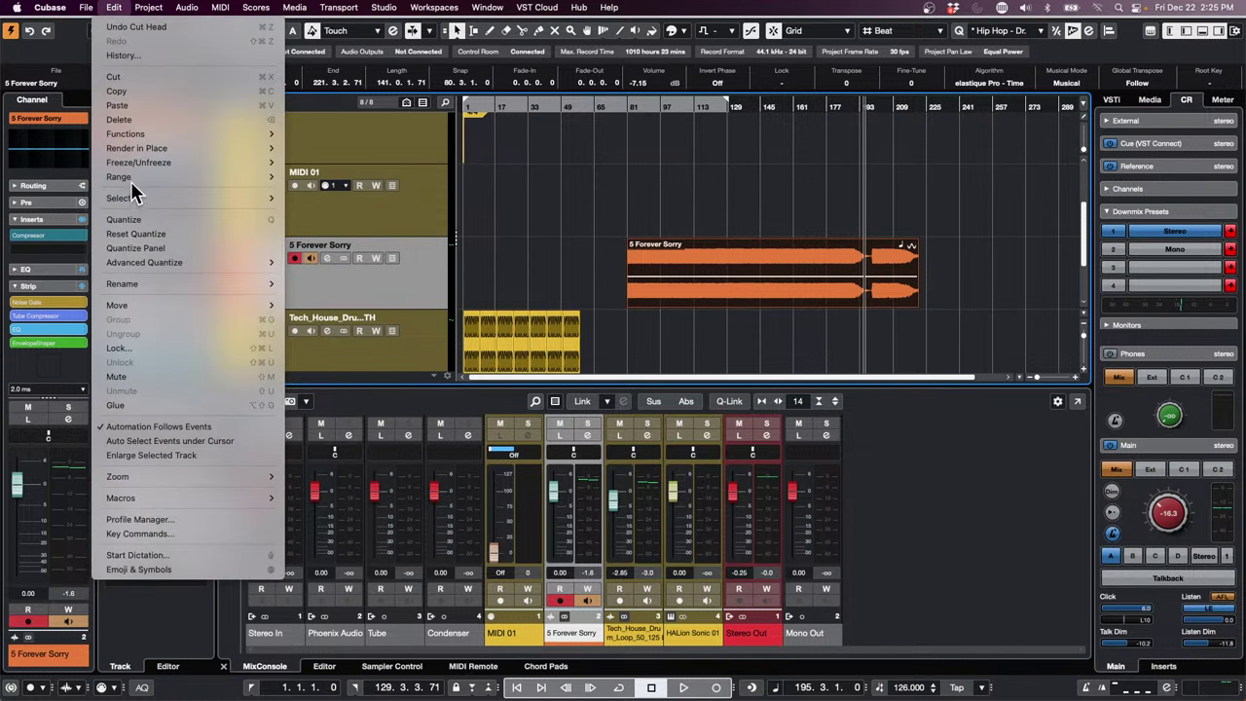
pyautogui.moveTo(131, 181)
pyautogui.click(305, 313)
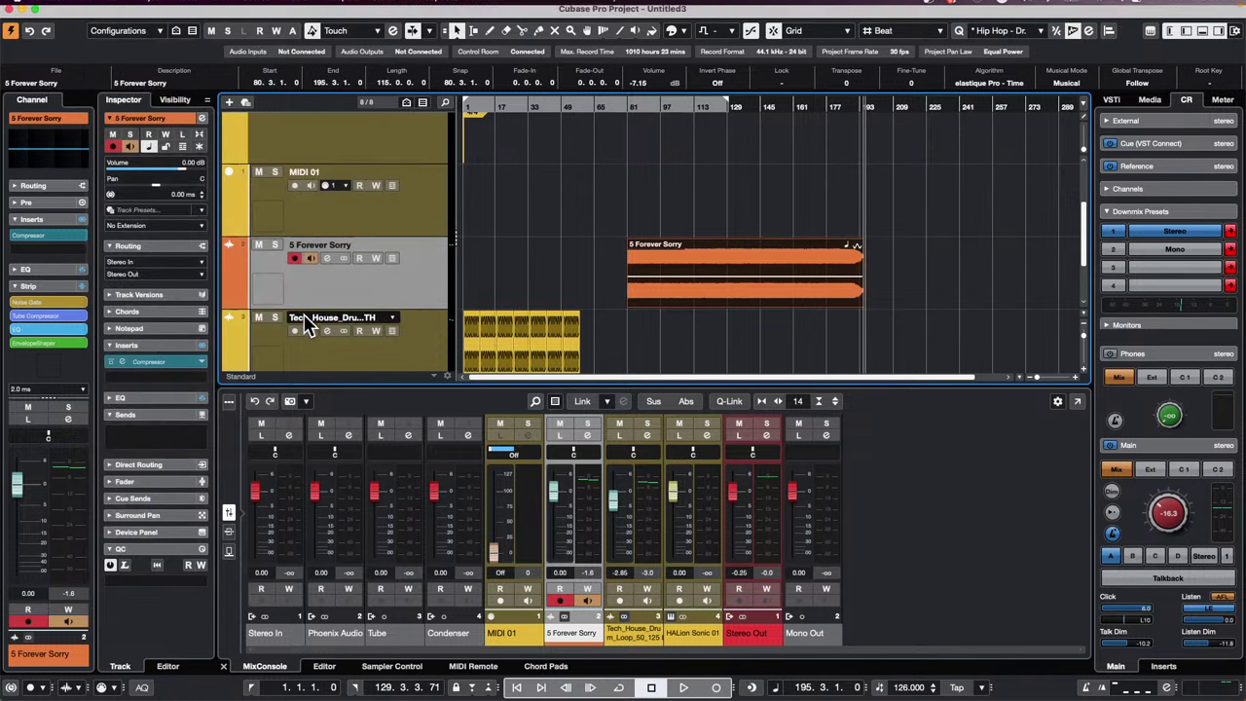
pyautogui.hotkey('ctrl', 'z')
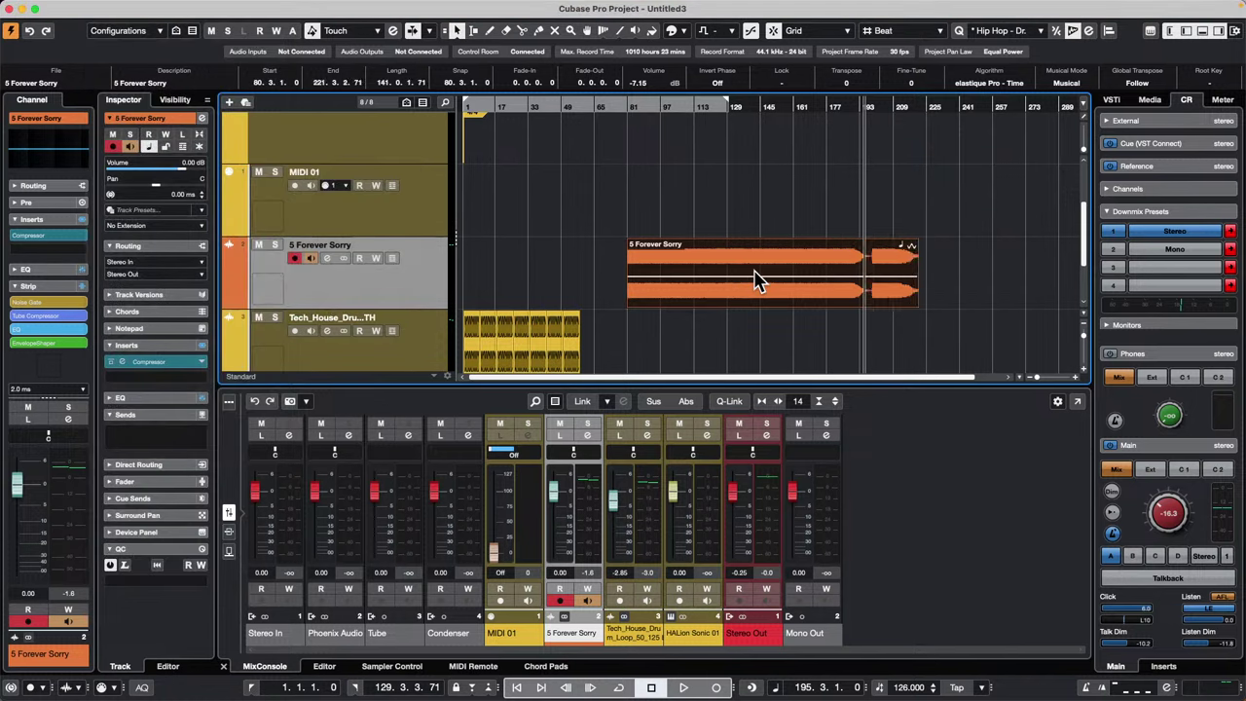
pyautogui.hotkey('ctrl', 'z')
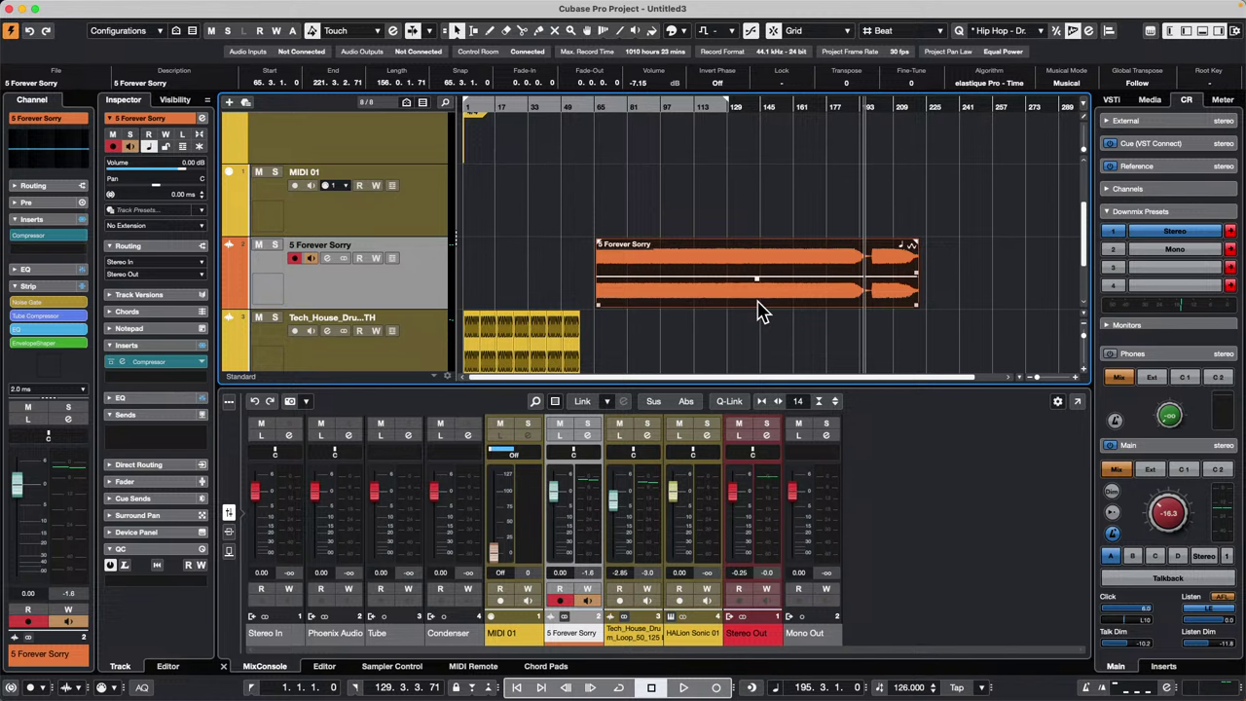
# Switch to the Range Selection tool and select about bars 102 to 183 of the 5 Forever Sorry event.
pyautogui.rightClick(708, 278)
pyautogui.click(722, 277)
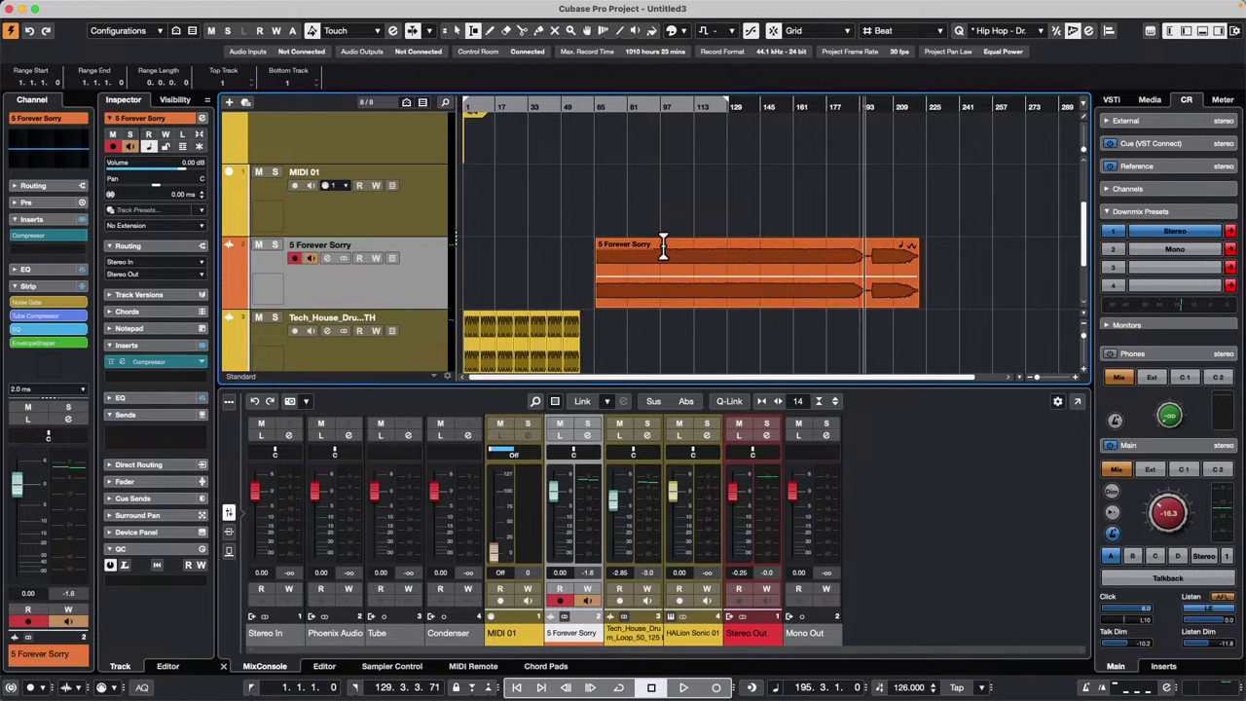
pyautogui.moveTo(671, 253); pyautogui.dragTo(838, 256)
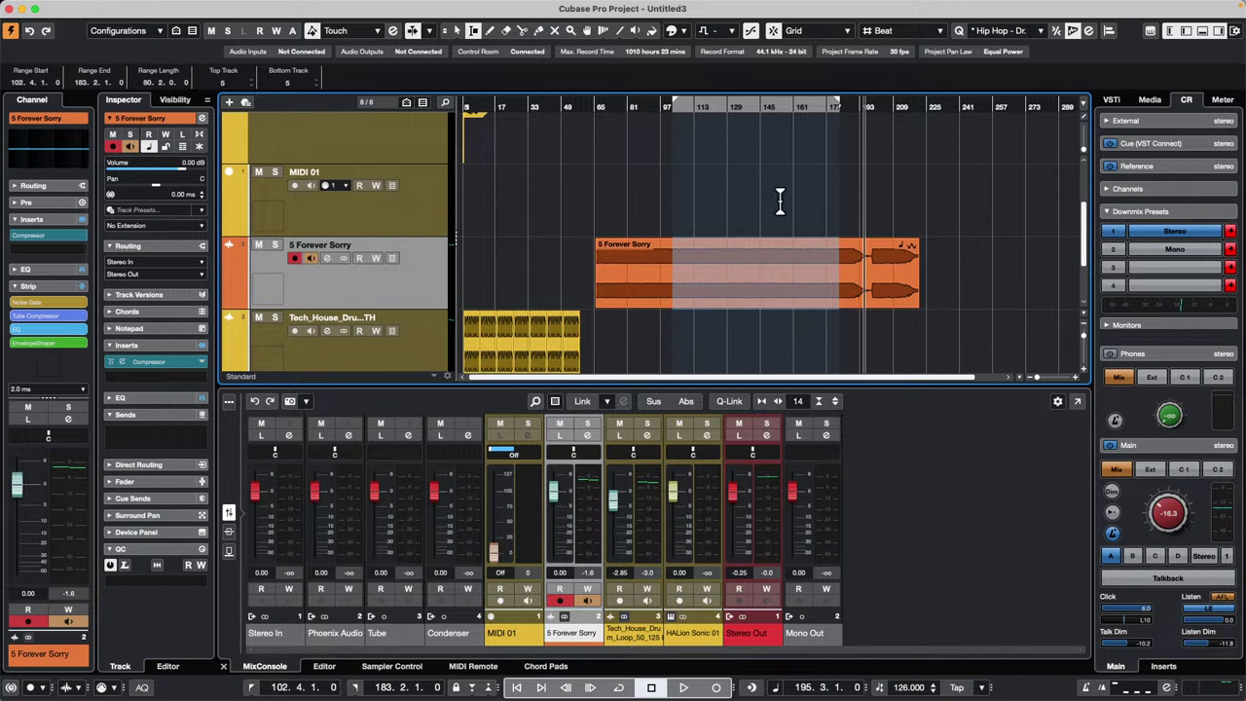
# Crop the 5 Forever Sorry event to the selected range and undo the crop.
pyautogui.moveTo(136, 5)
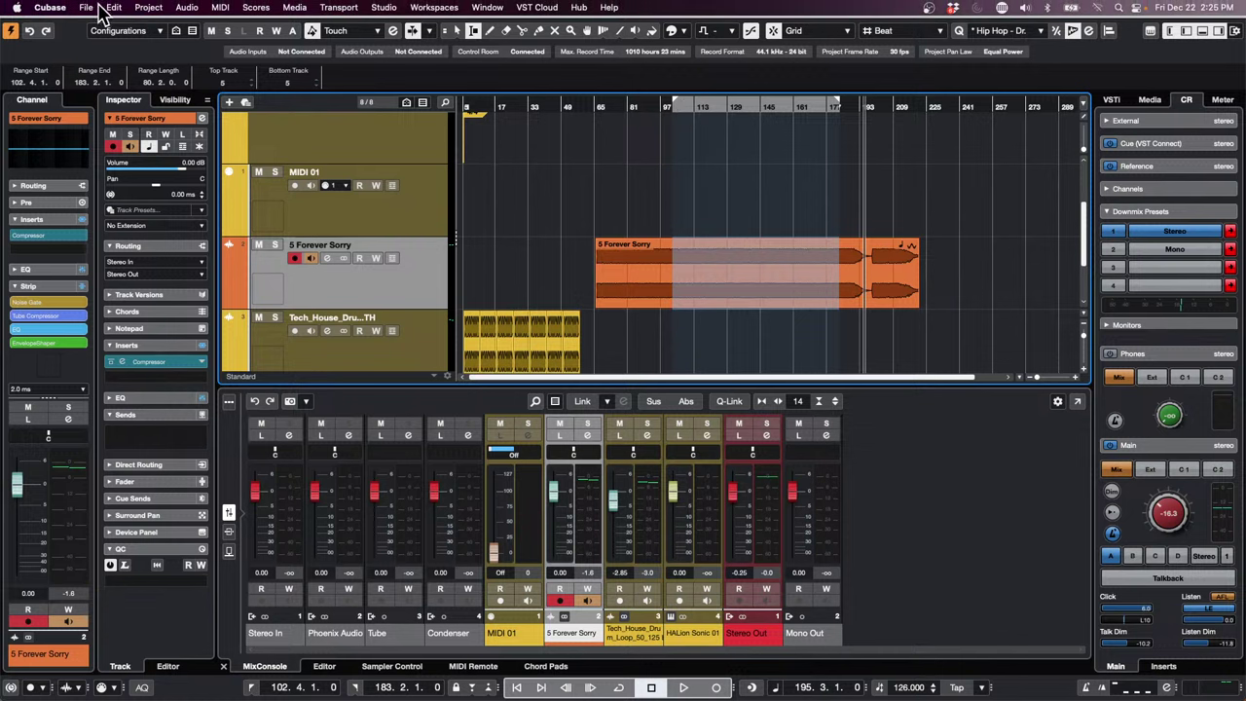
pyautogui.click(93, 8)
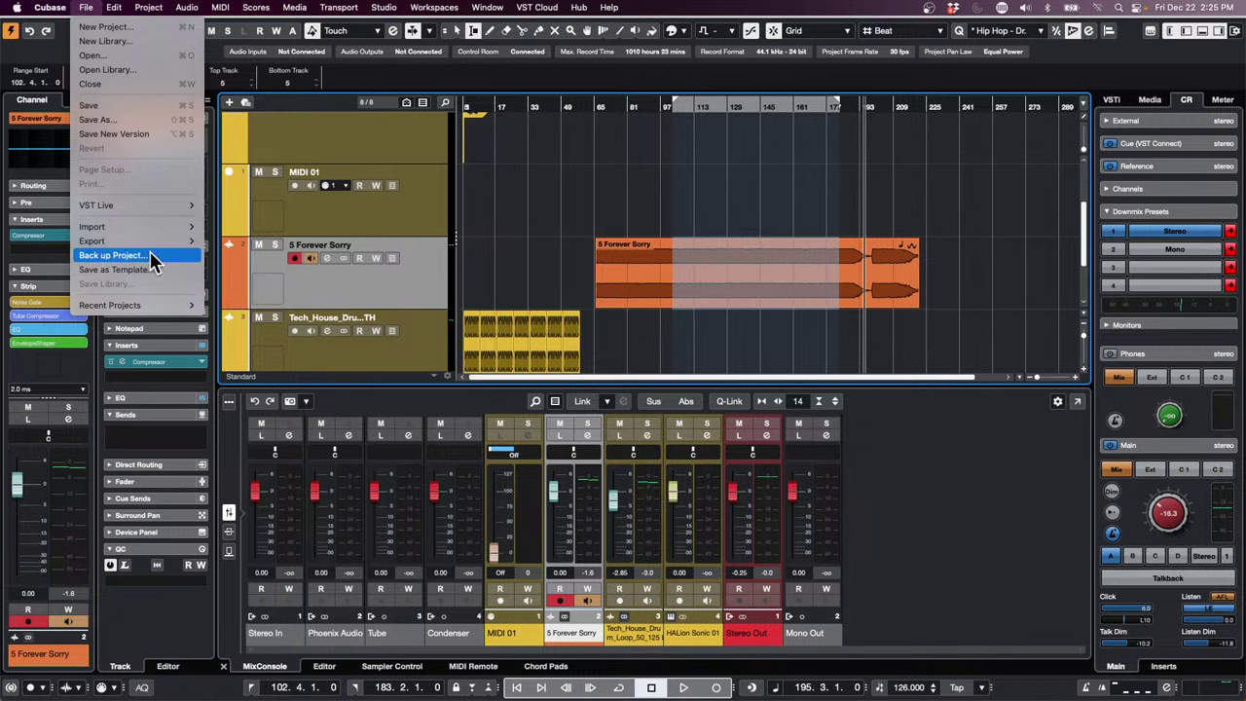
pyautogui.moveTo(153, 244)
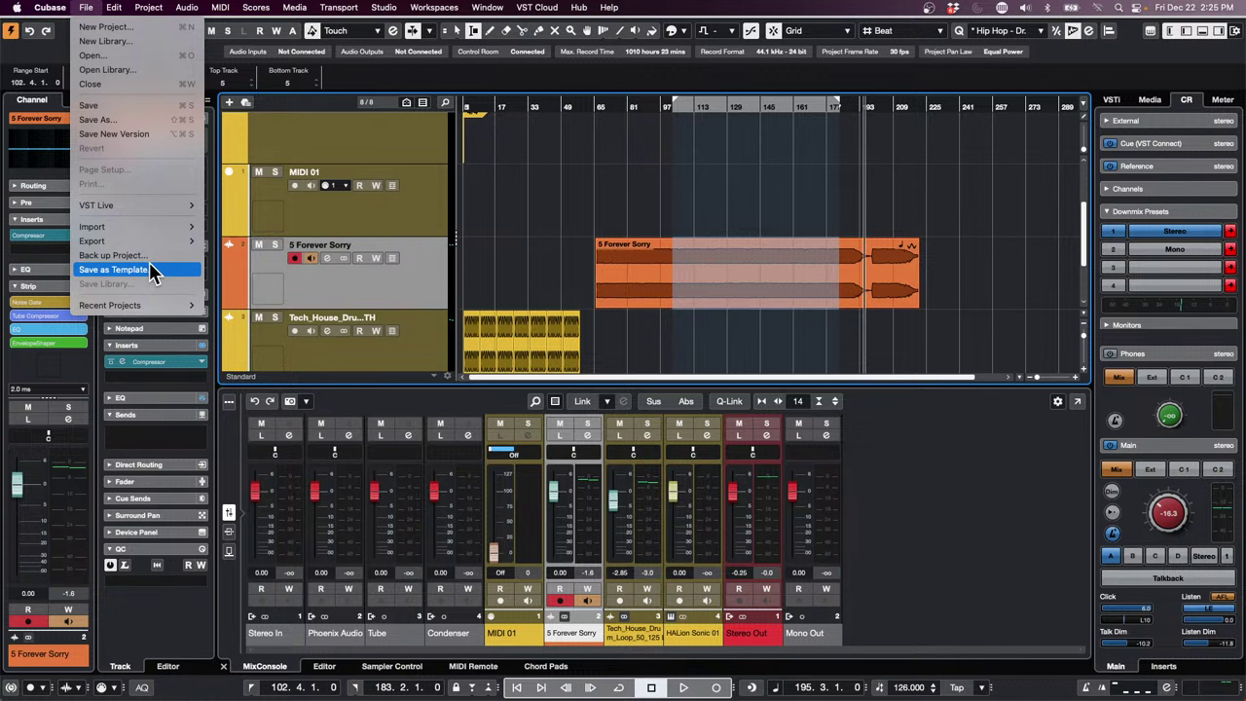
pyautogui.click(595, 246)
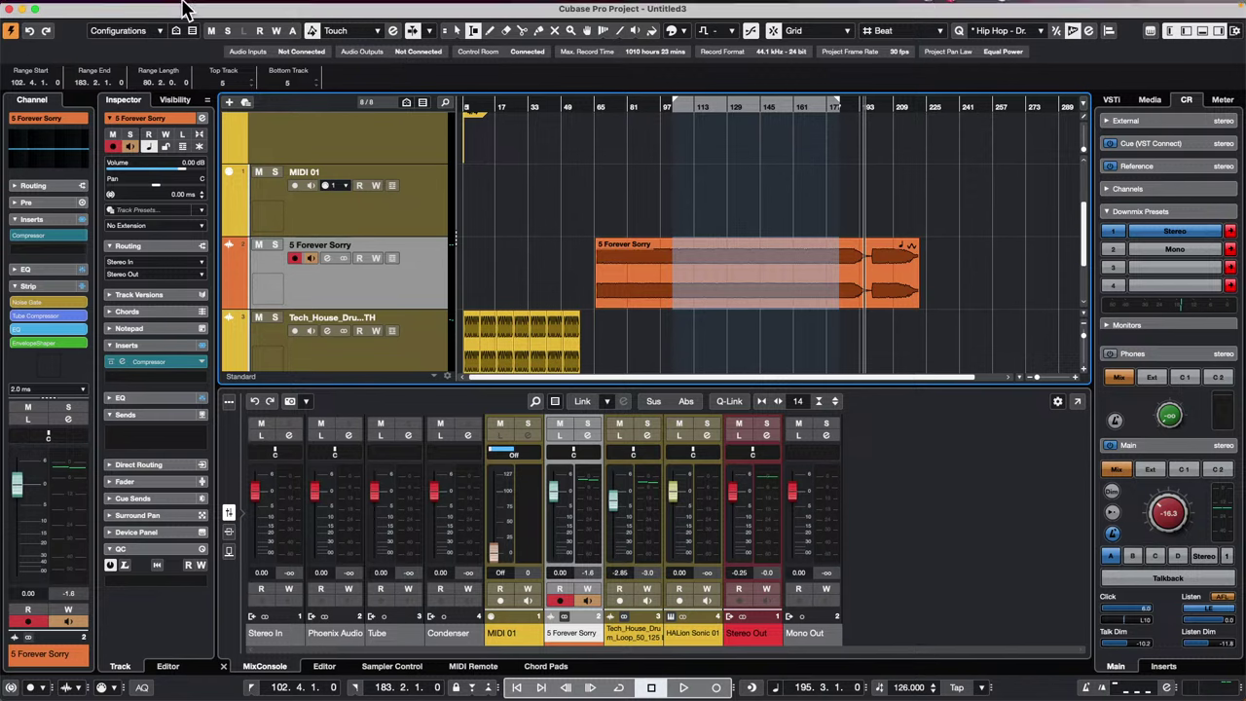
pyautogui.click(114, 8)
pyautogui.moveTo(195, 177)
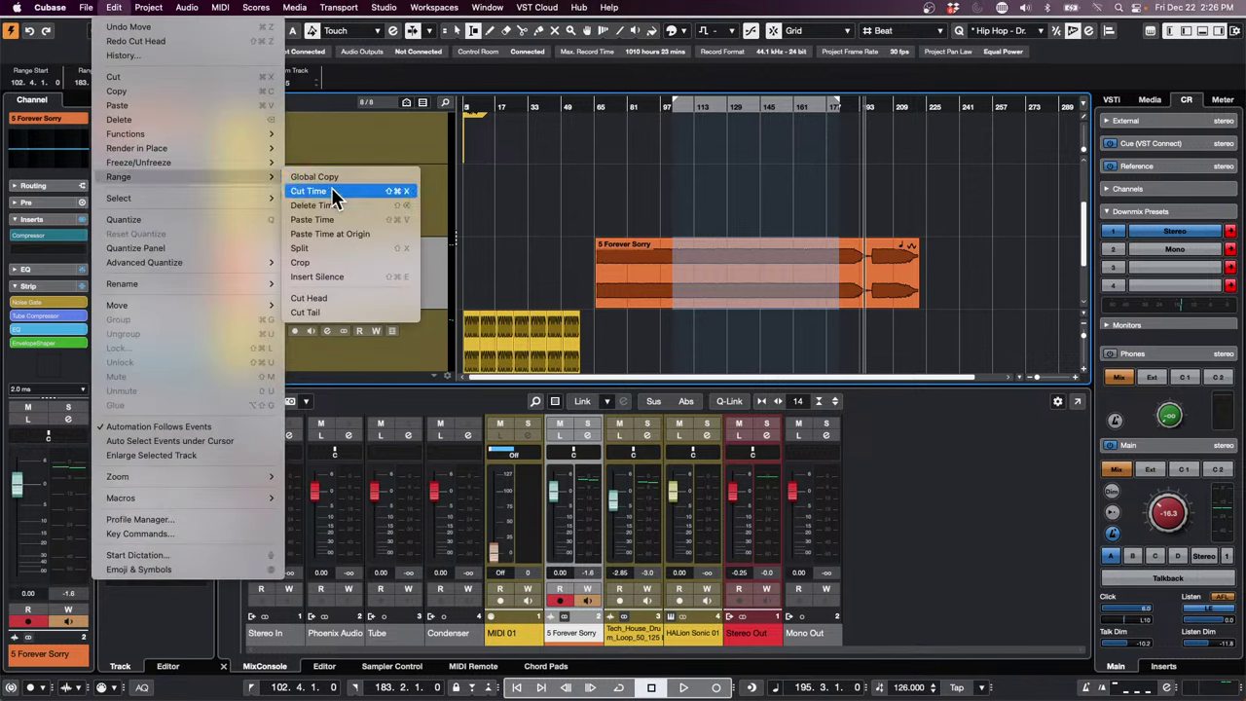
pyautogui.click(349, 262)
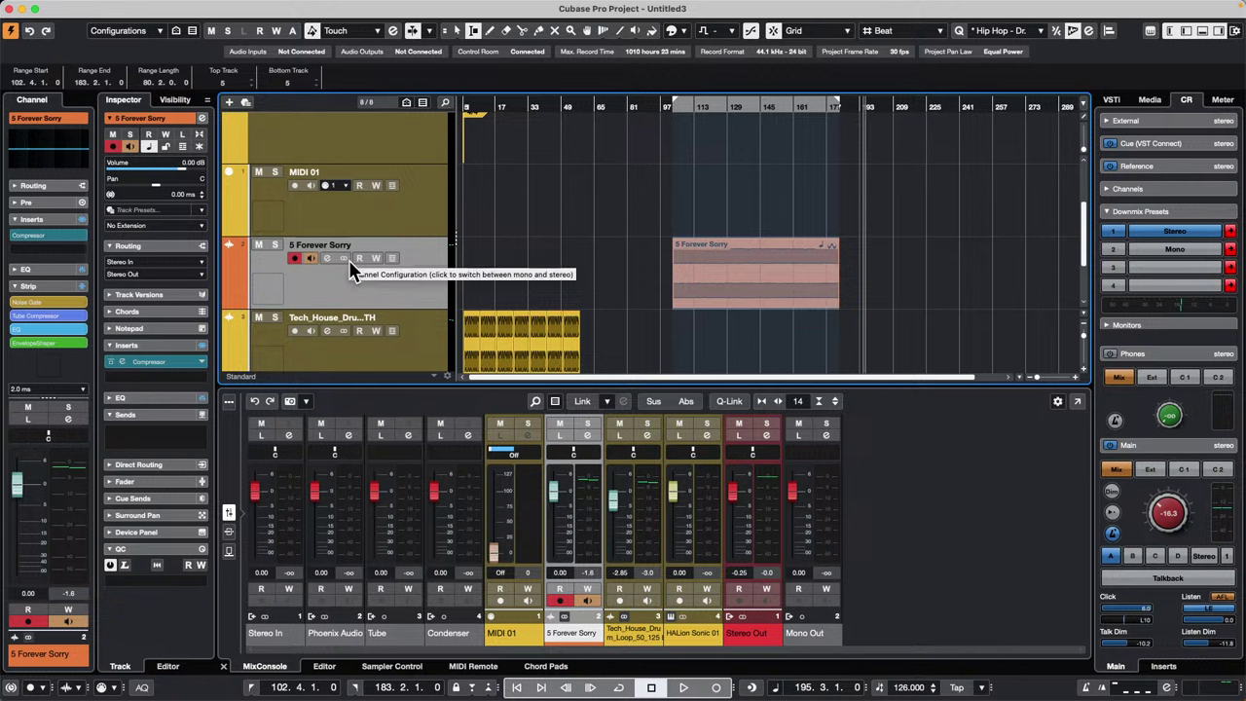
pyautogui.press('super+z')
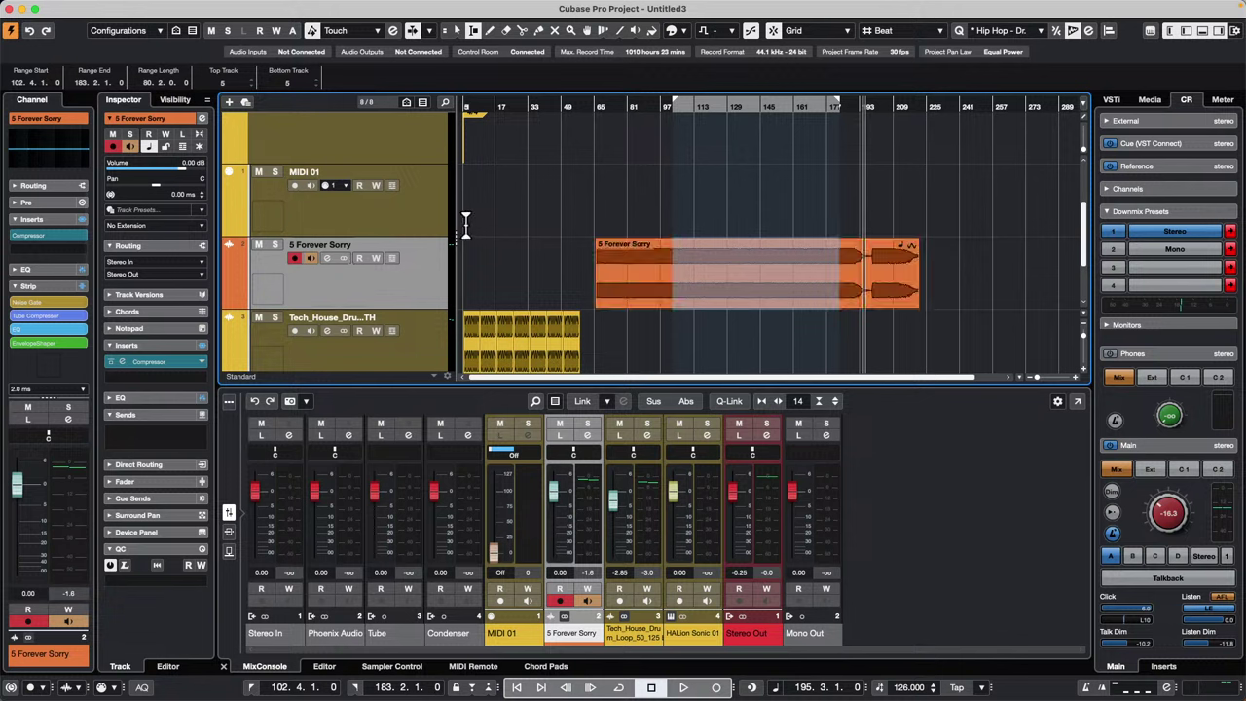
# Clear the range selection and turn off Cycle Follows Range Selection in the Editing preferences.
pyautogui.click(732, 195)
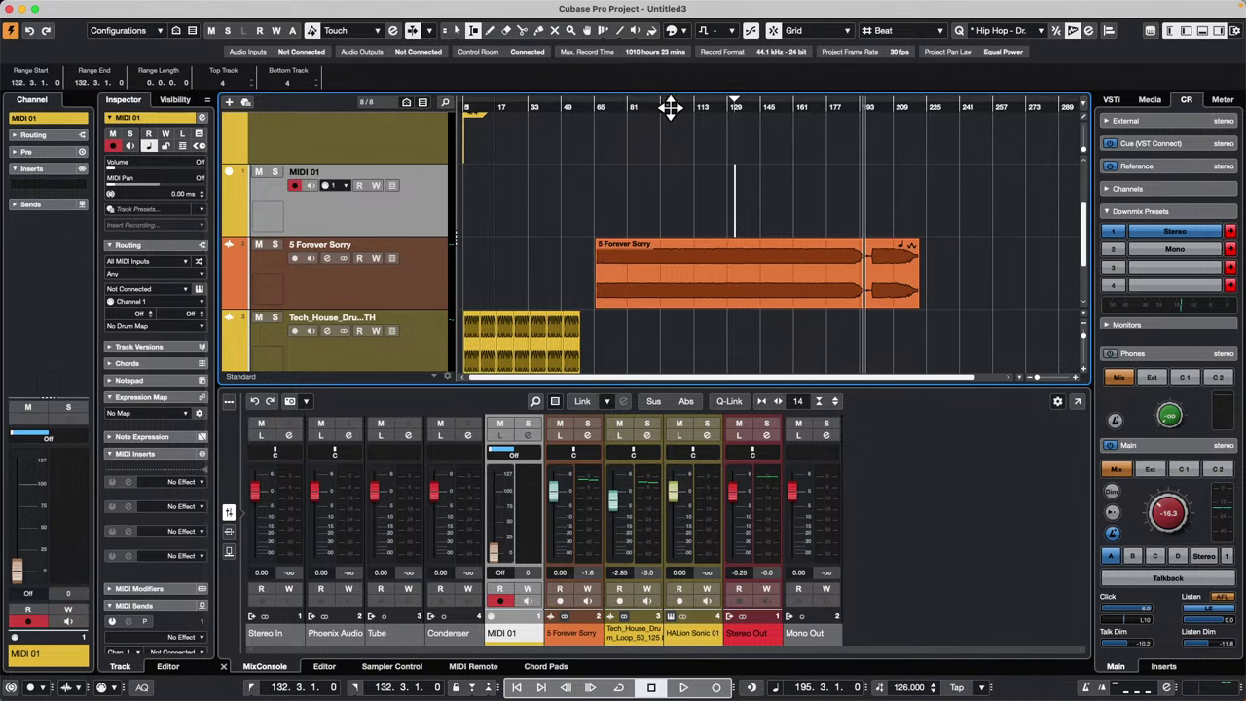
pyautogui.click(50, 7)
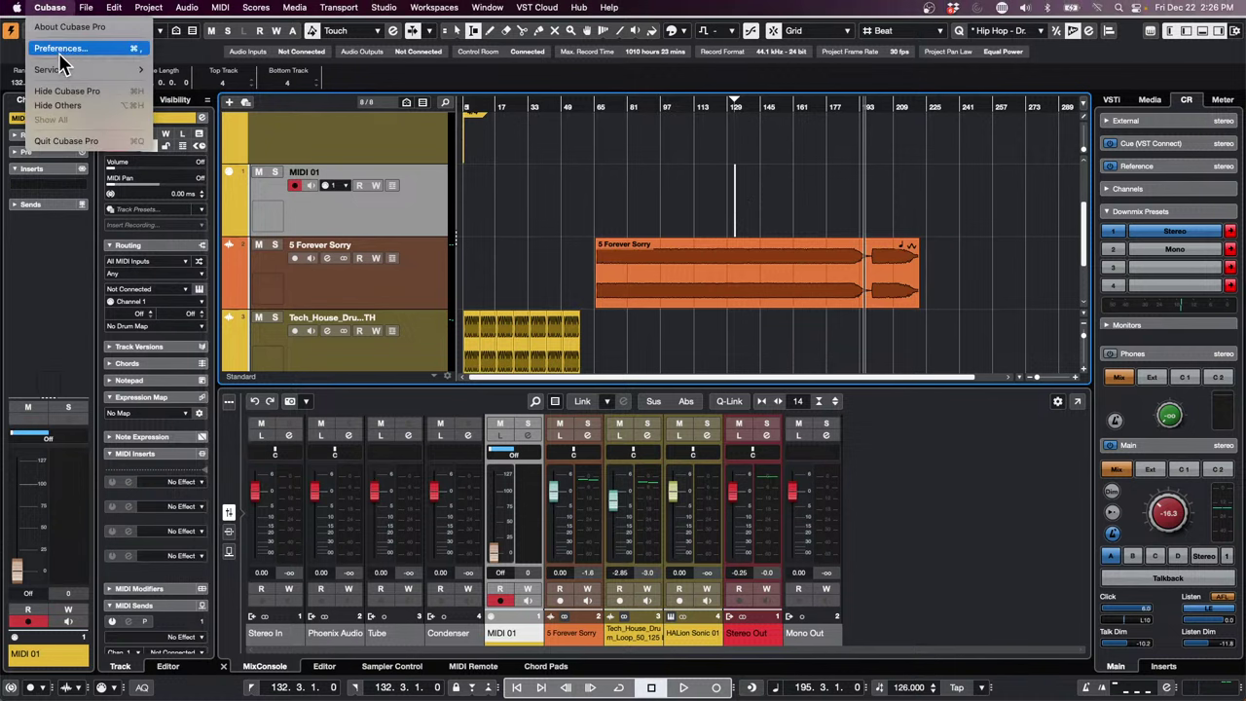
pyautogui.click(59, 50)
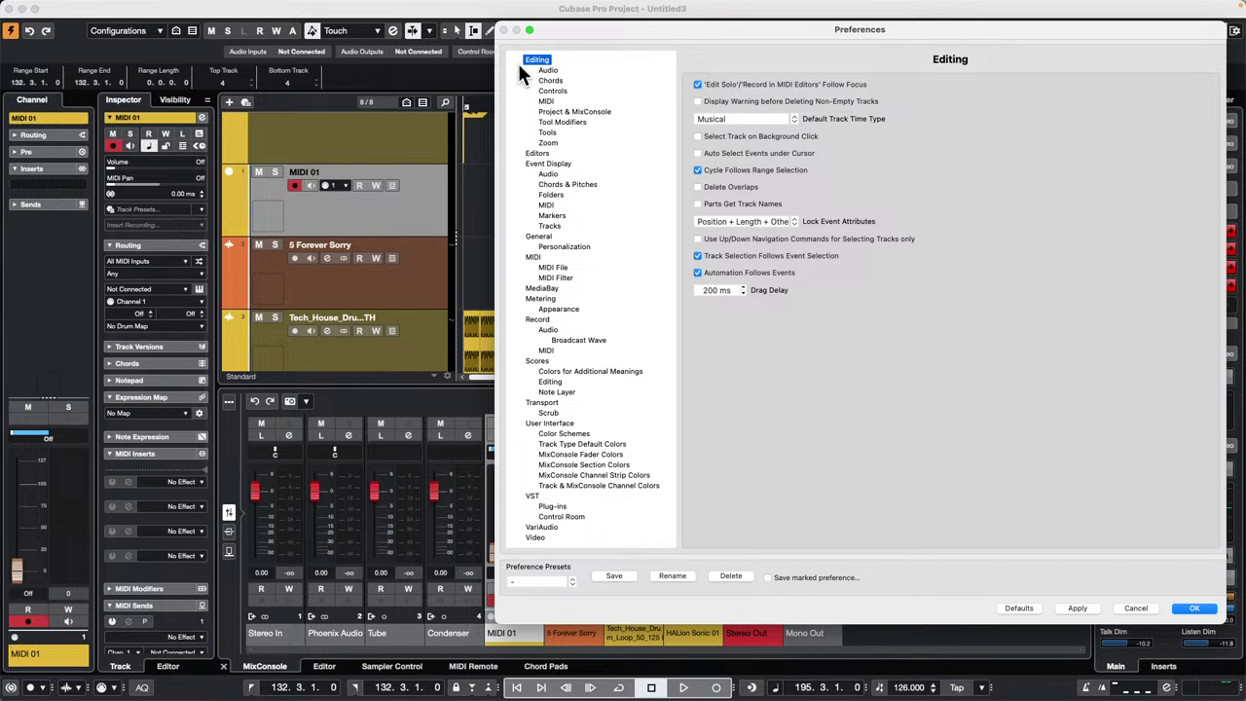
pyautogui.click(1194, 608)
# Select about bars 105 to 177 of the 5 Forever Sorry event and set the locators to that range.
pyautogui.click(682, 255)
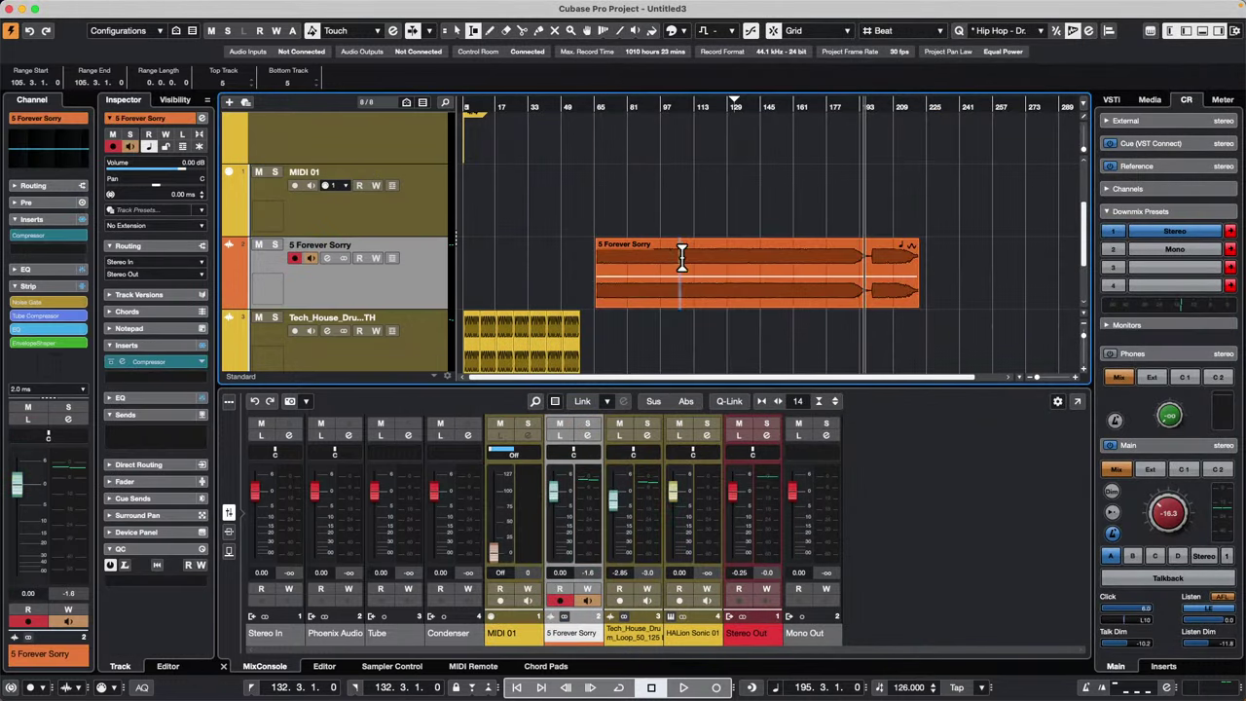
pyautogui.moveTo(681, 255); pyautogui.dragTo(825, 271)
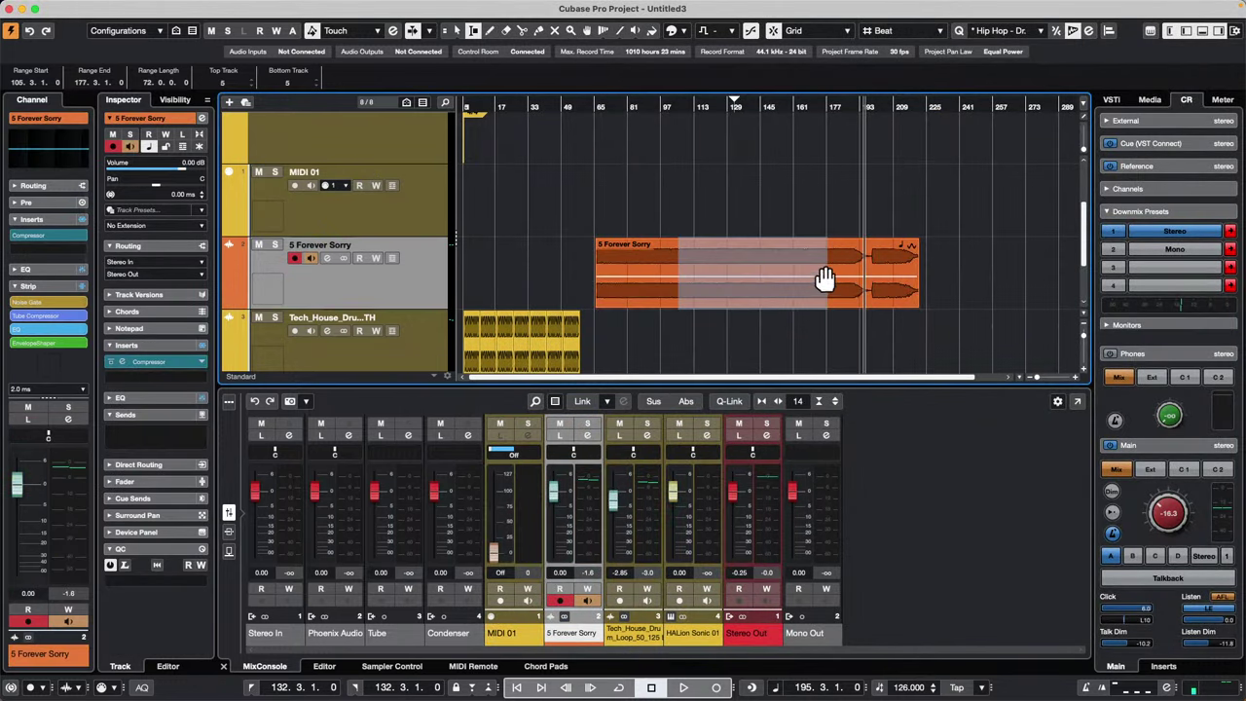
pyautogui.press('p')
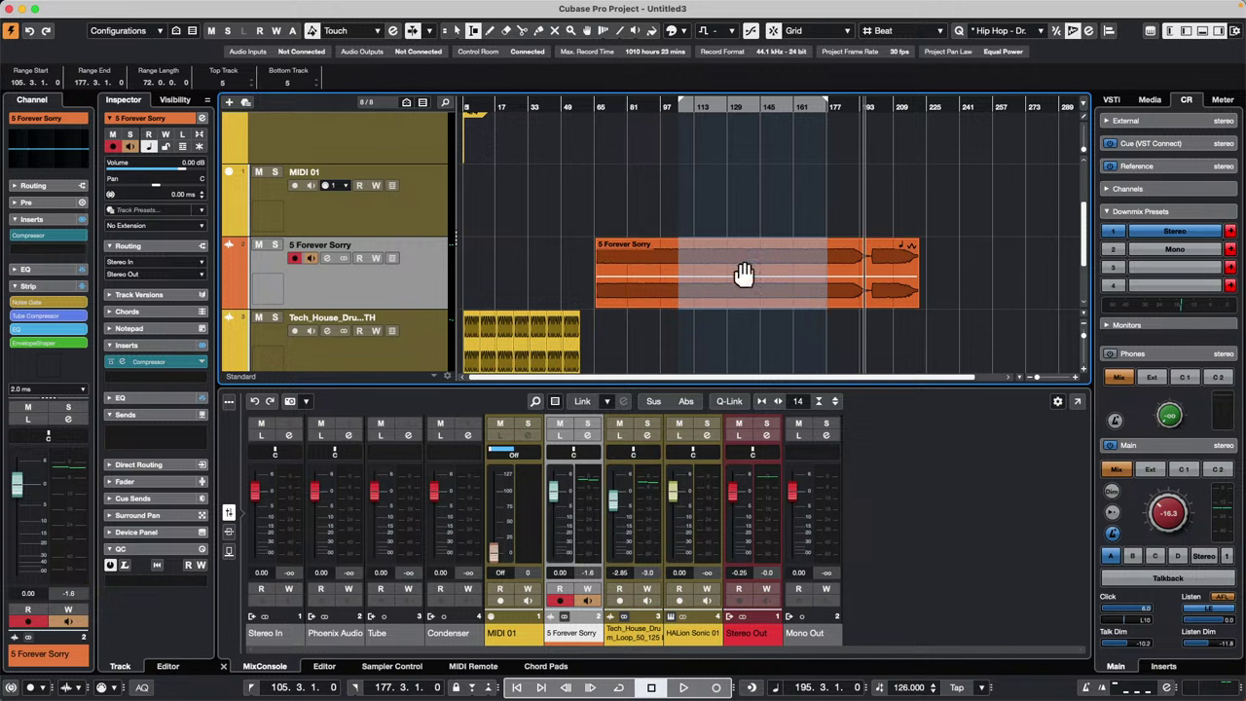
# Select a shorter range of about bars 117 to 139 in the event, and extend the range to the whole event.
pyautogui.moveTo(701, 259); pyautogui.dragTo(753, 261)
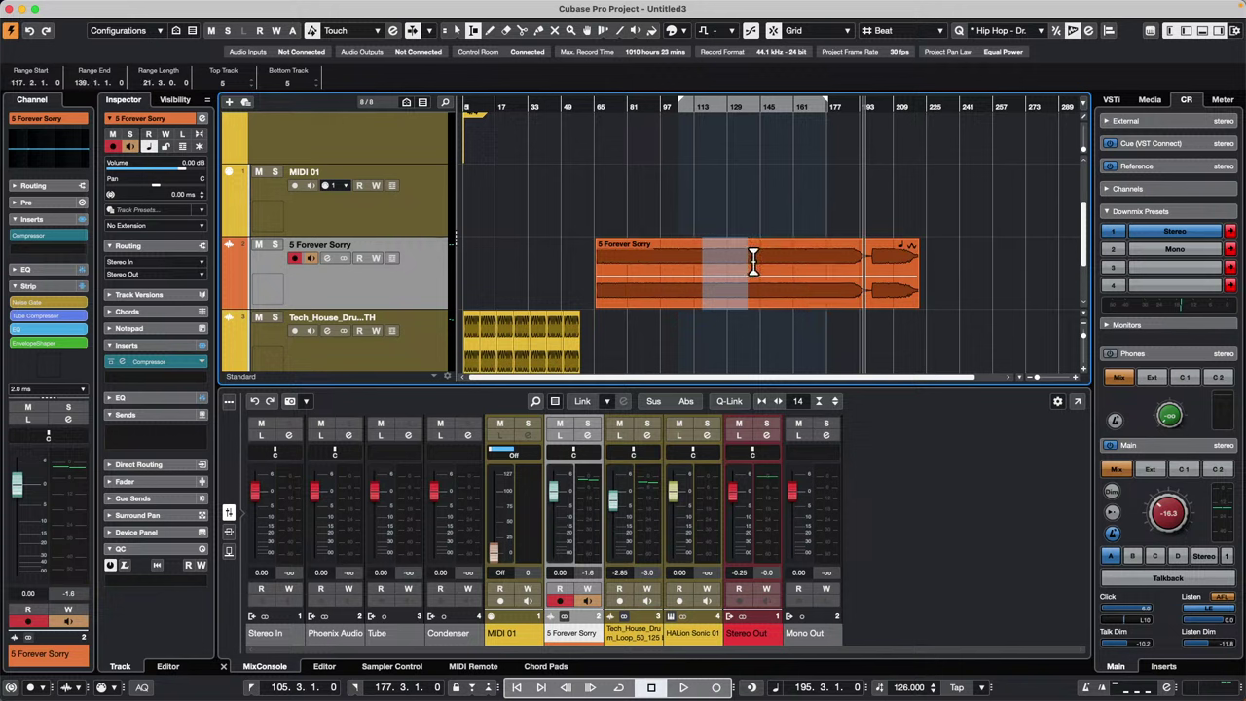
pyautogui.doubleClick(752, 261)
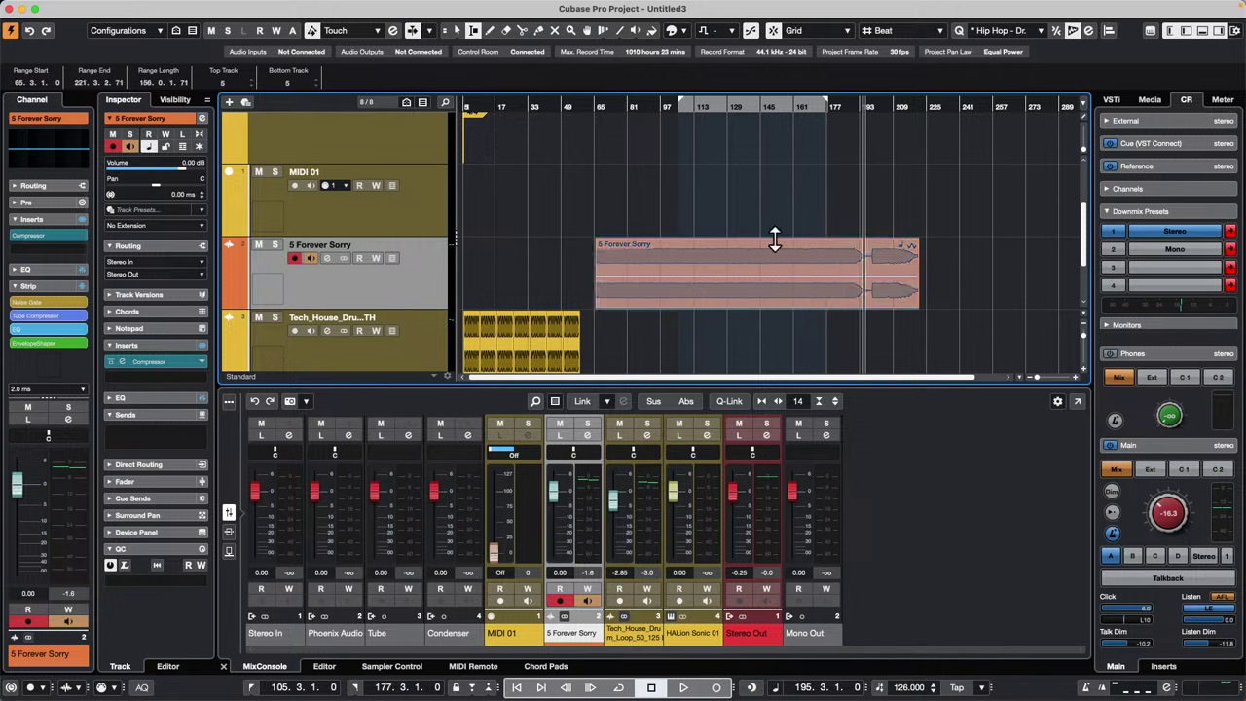
# Select about bars 111 to 184 of the 5 Forever Sorry event and set the locators to that range.
pyautogui.click(756, 195)
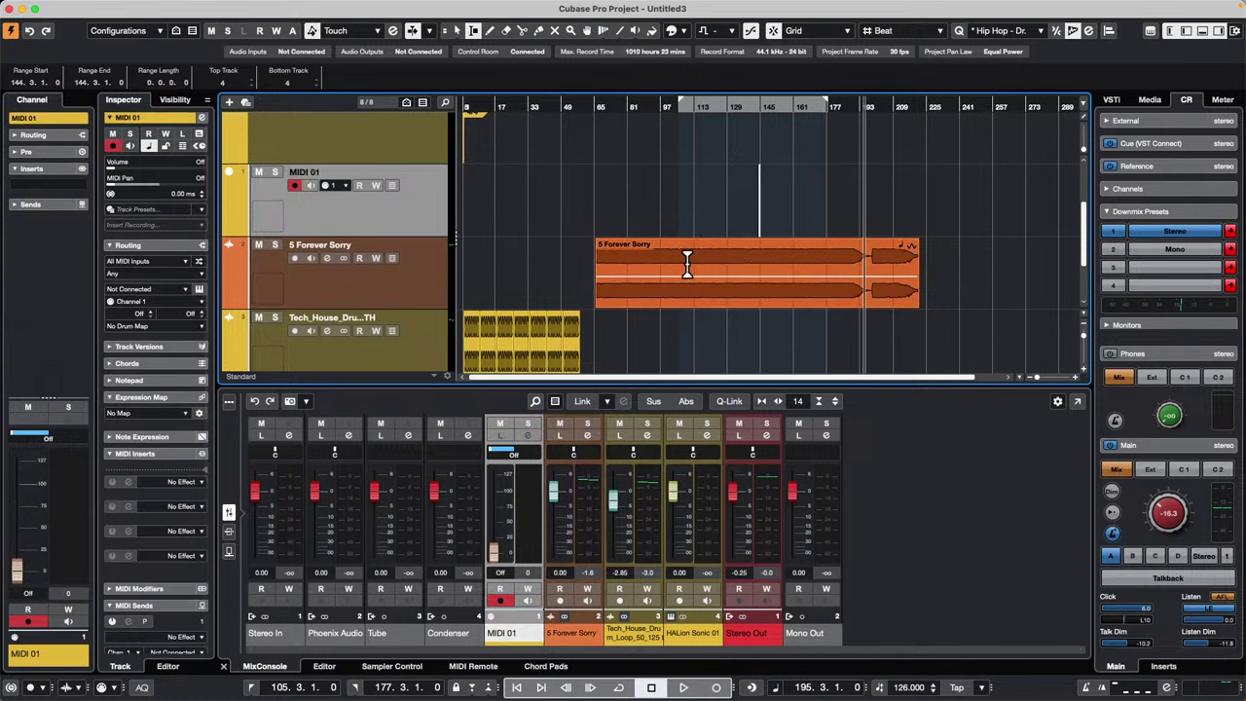
pyautogui.moveTo(686, 263); pyautogui.dragTo(843, 263)
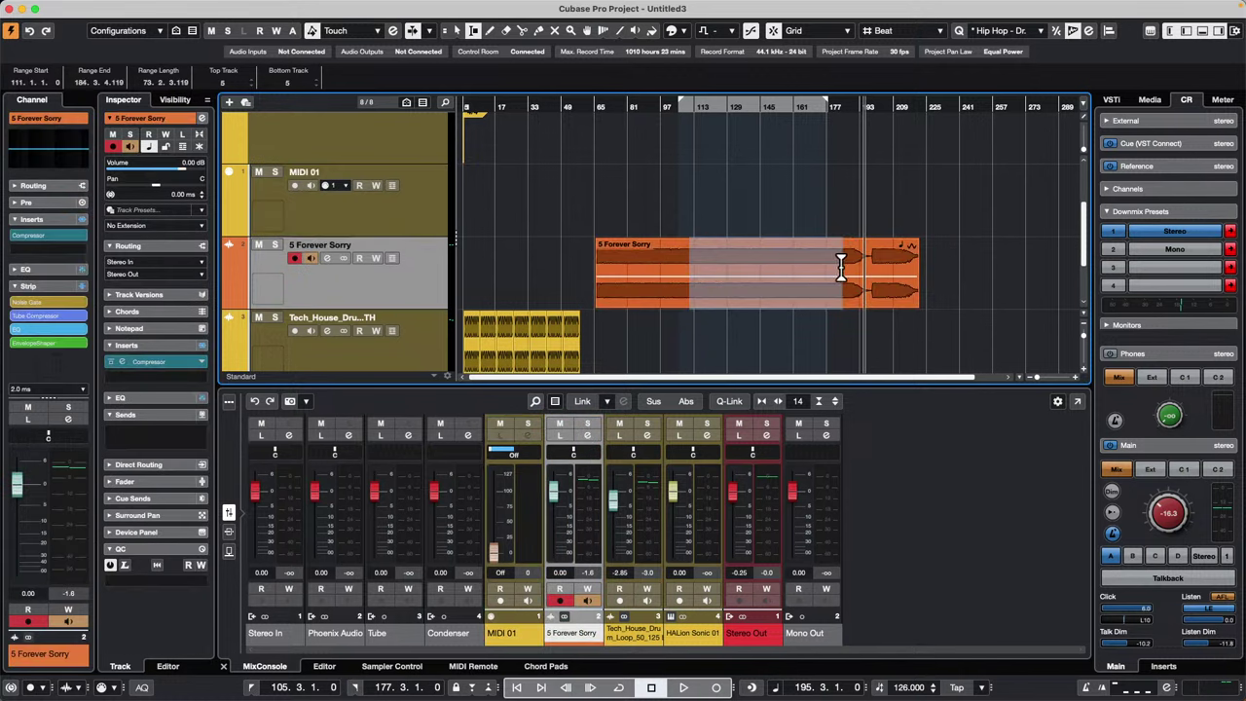
pyautogui.press('p')
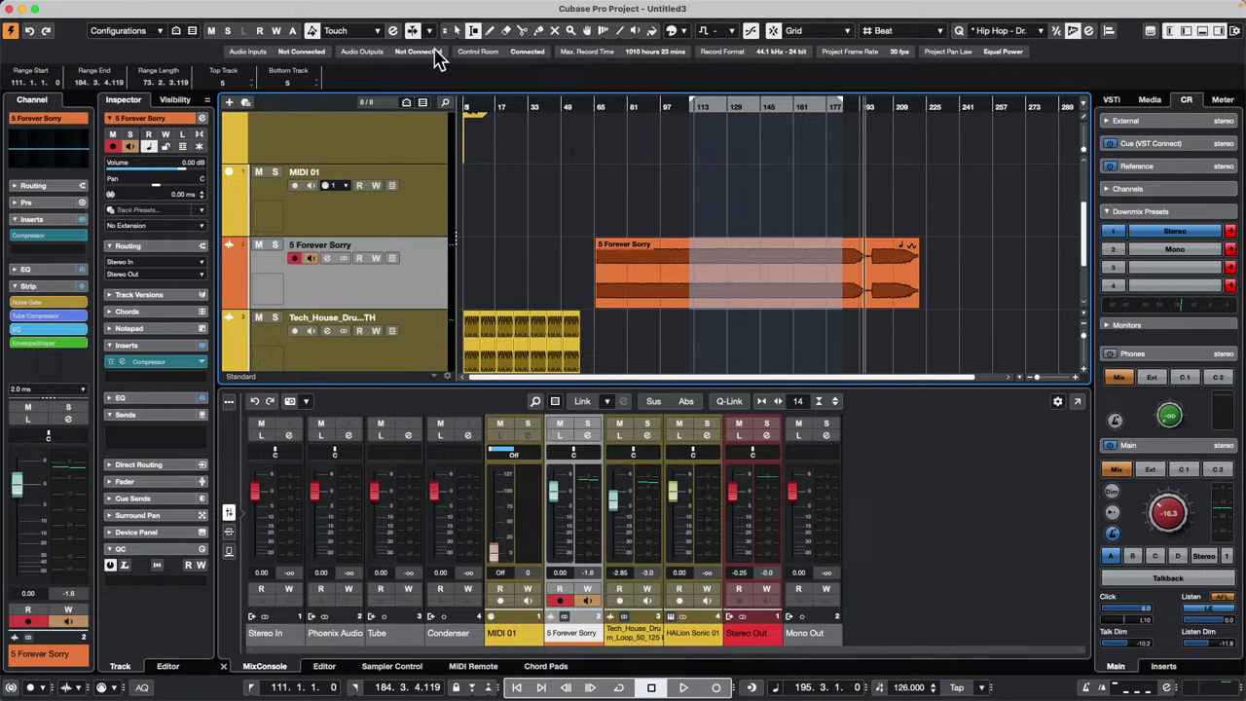
# Crop the 5 Forever Sorry event to the range of about bars 111 to 184.
pyautogui.moveTo(289, 6)
pyautogui.click(114, 7)
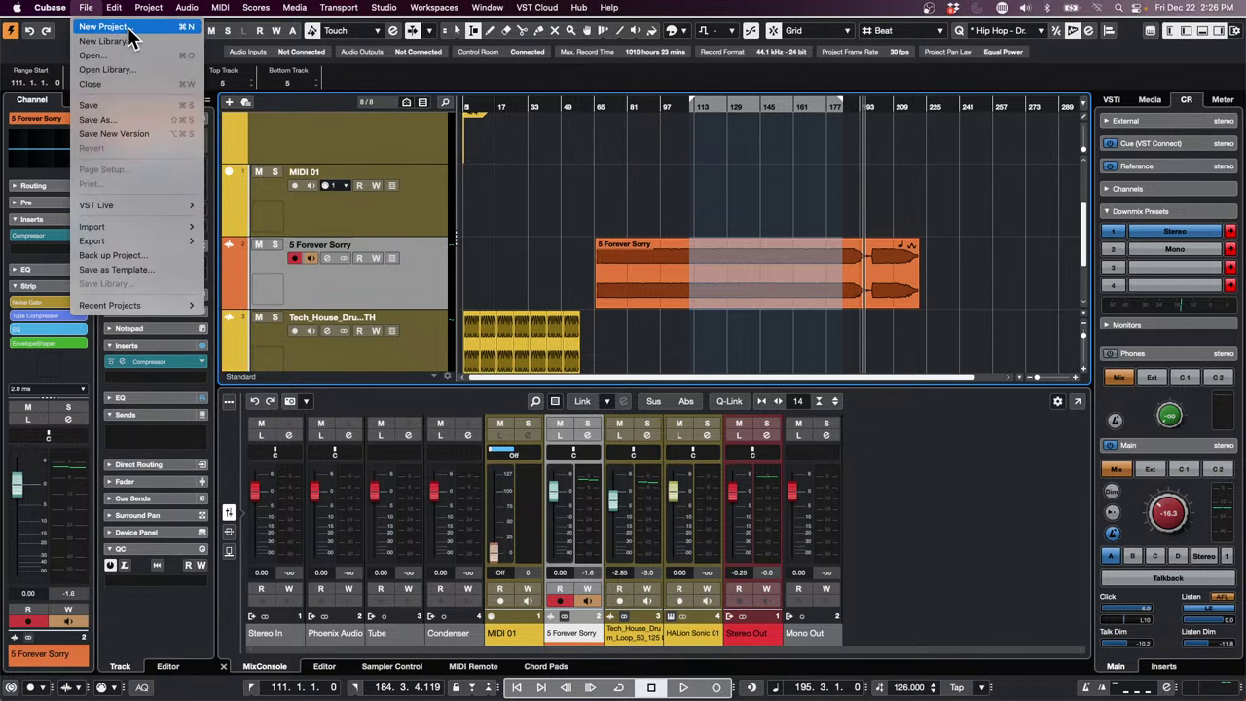
pyautogui.moveTo(123, 13)
pyautogui.moveTo(146, 174)
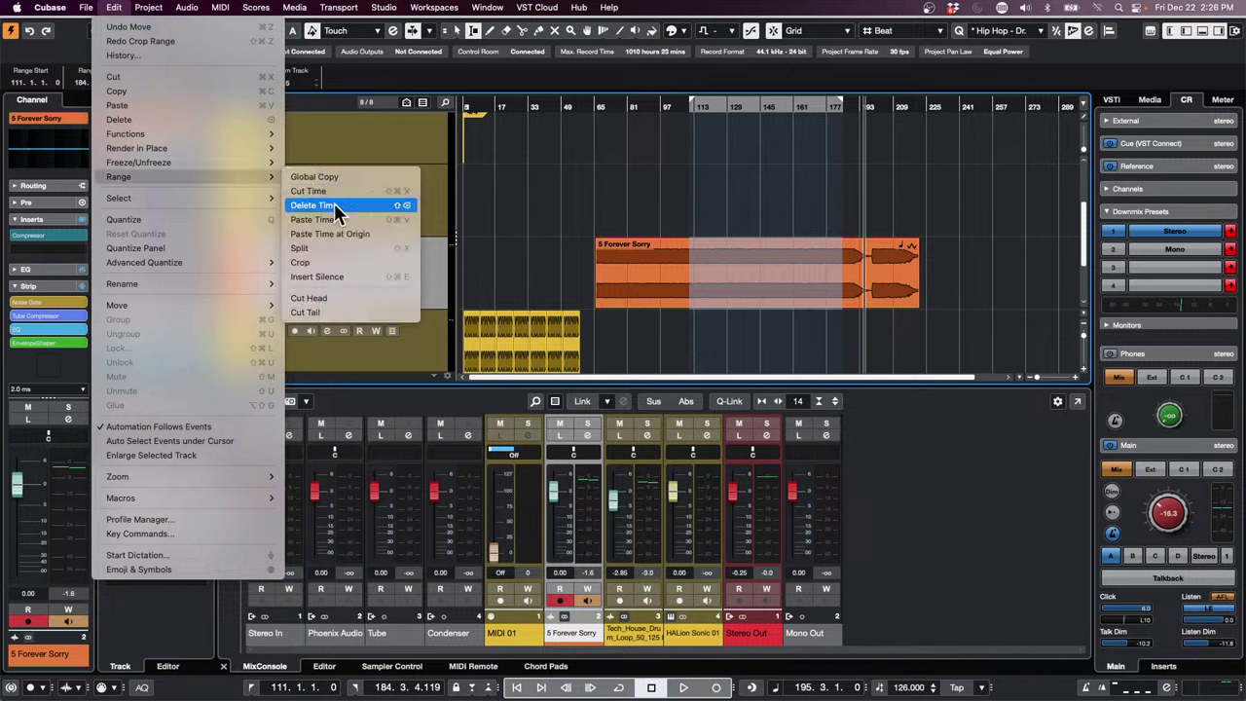
pyautogui.click(328, 263)
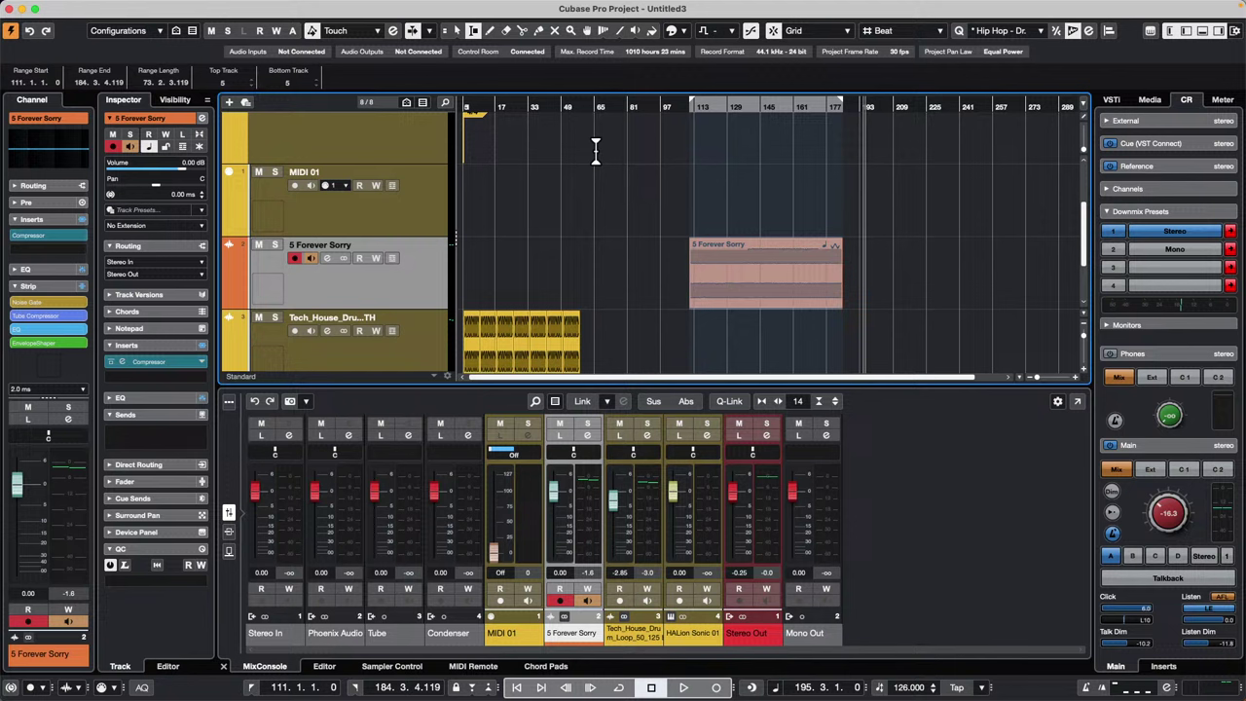
# Place the project cursor near bar 134, deselect everything with the Object Selection tool, and briefly play the cropped event.
pyautogui.click(687, 106)
pyautogui.moveTo(687, 107); pyautogui.dragTo(712, 107)
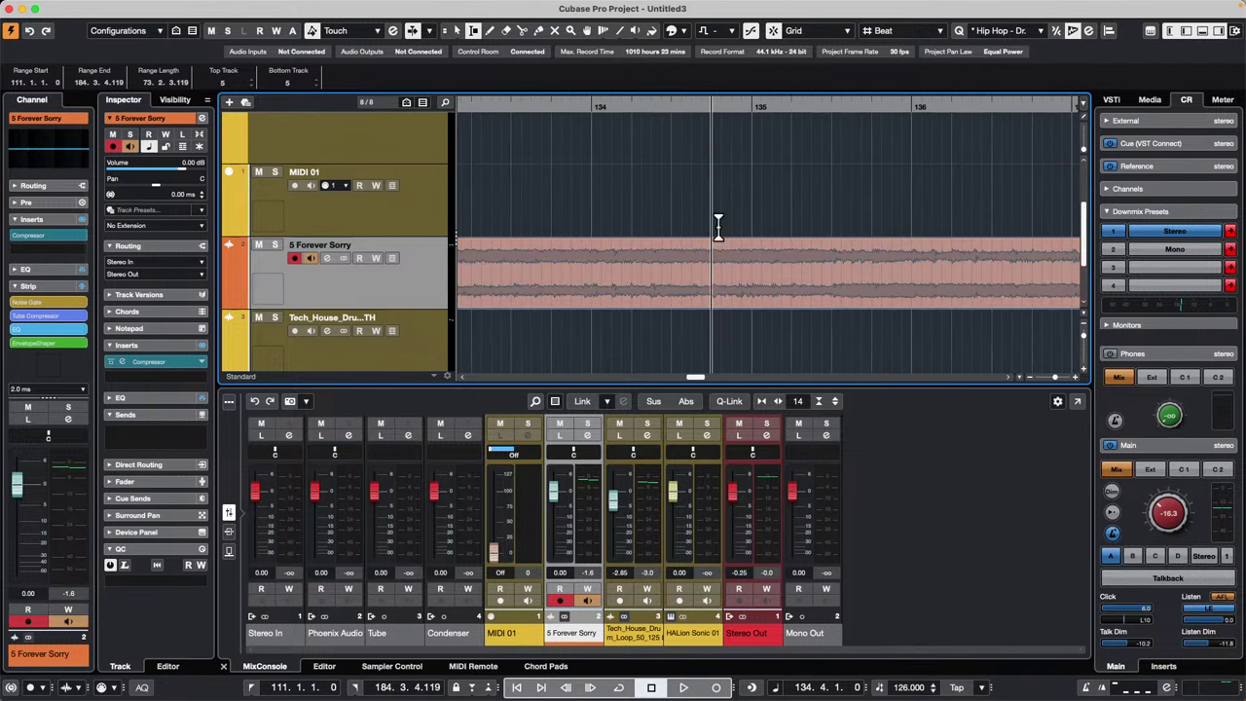
pyautogui.press('1')
pyautogui.click(674, 198)
pyautogui.press('g')
pyautogui.press('space')
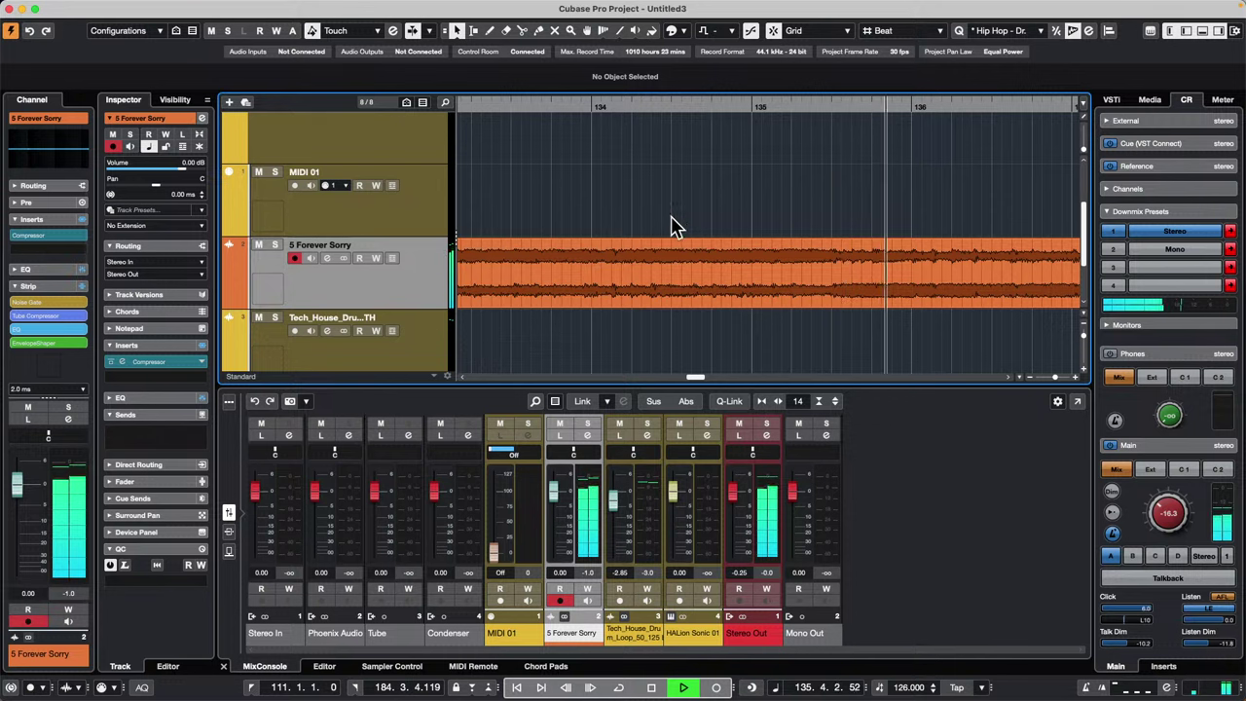
pyautogui.press('space')
# Select the range from about 134.2 to the end of 136.1 in the 5 Forever Sorry event with the Range Selection tool.
pyautogui.rightClick(652, 250)
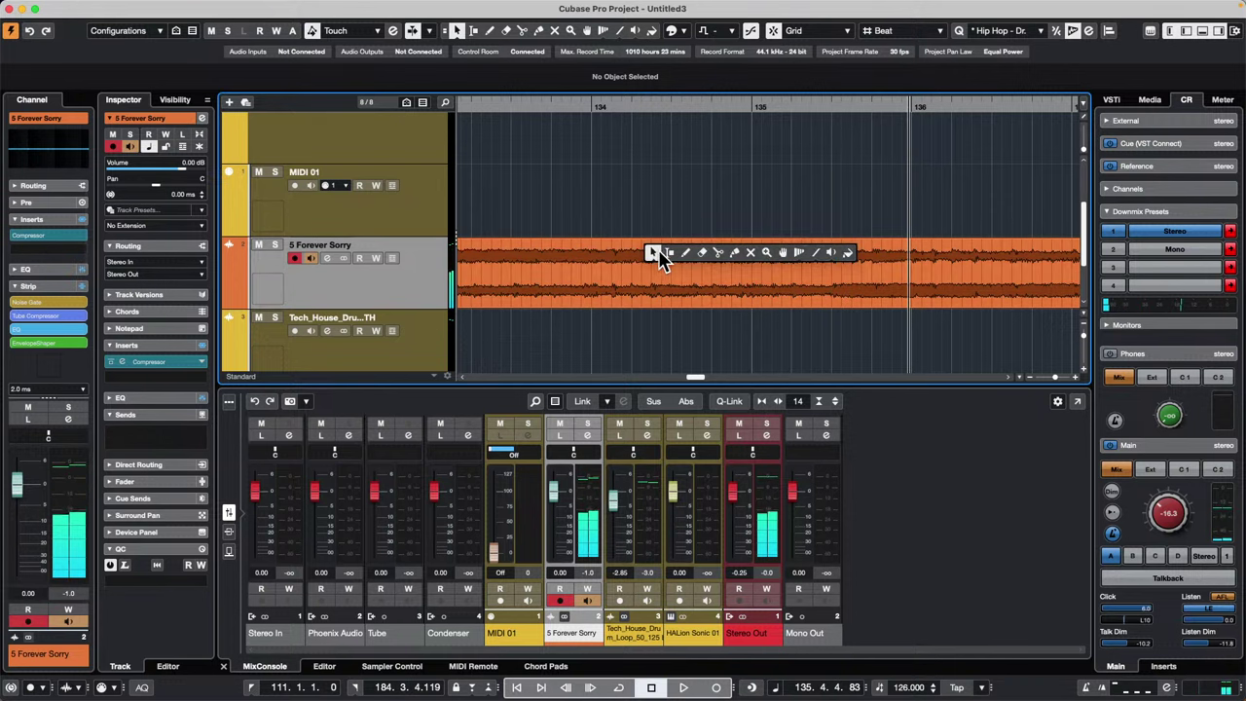
pyautogui.click(668, 252)
pyautogui.doubleClick(669, 255)
pyautogui.moveTo(669, 255); pyautogui.dragTo(805, 276)
pyautogui.click(846, 239)
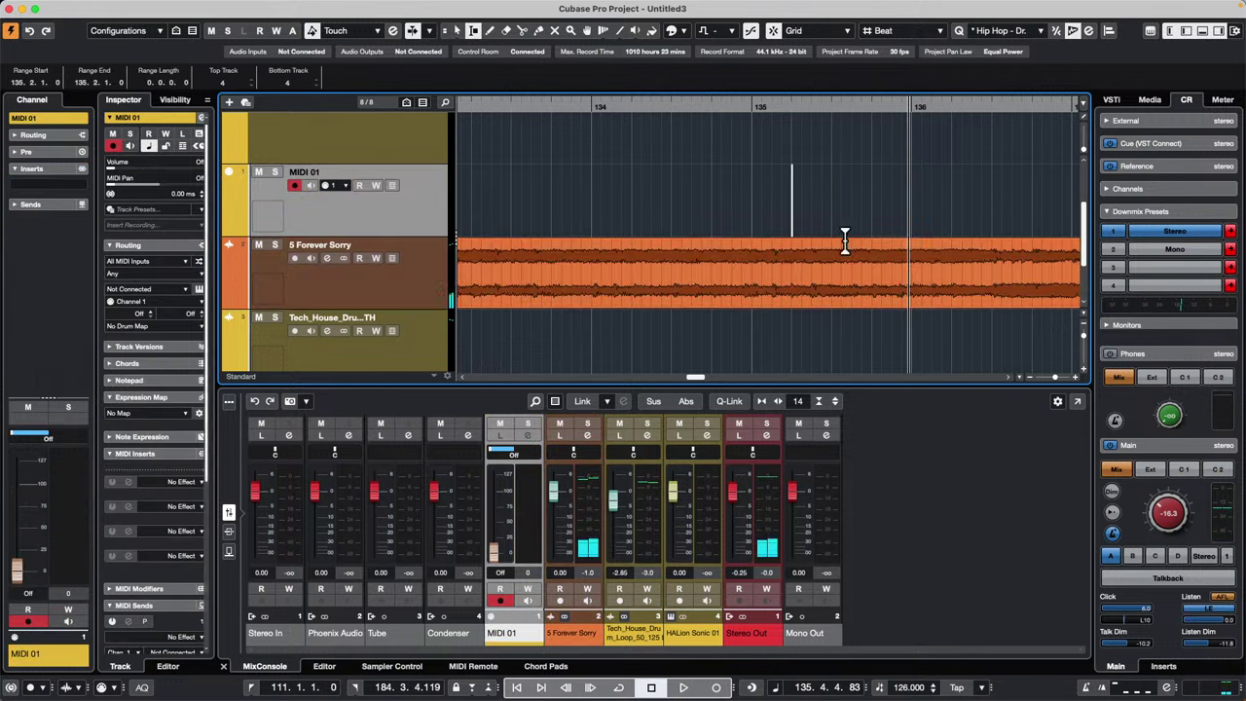
pyautogui.moveTo(950, 263); pyautogui.dragTo(634, 267)
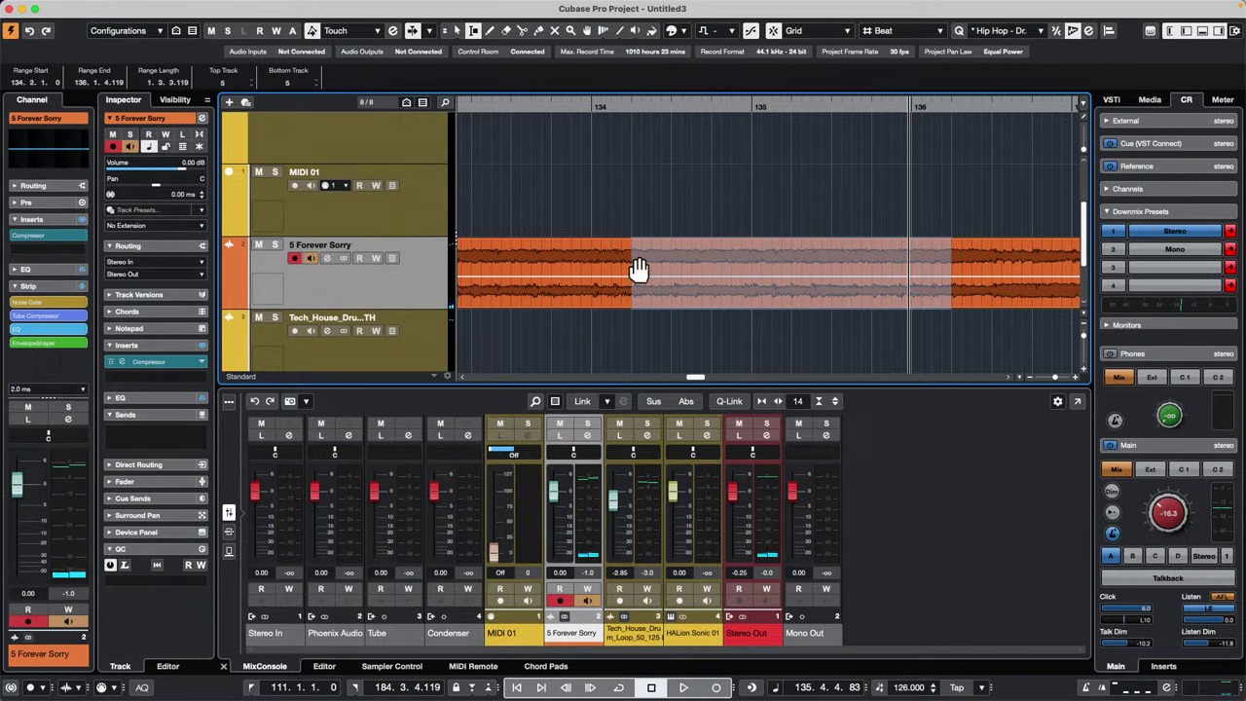
# Crop the 5 Forever Sorry event to the range from about 134.2 to the end of 136.1.
pyautogui.click(88, 7)
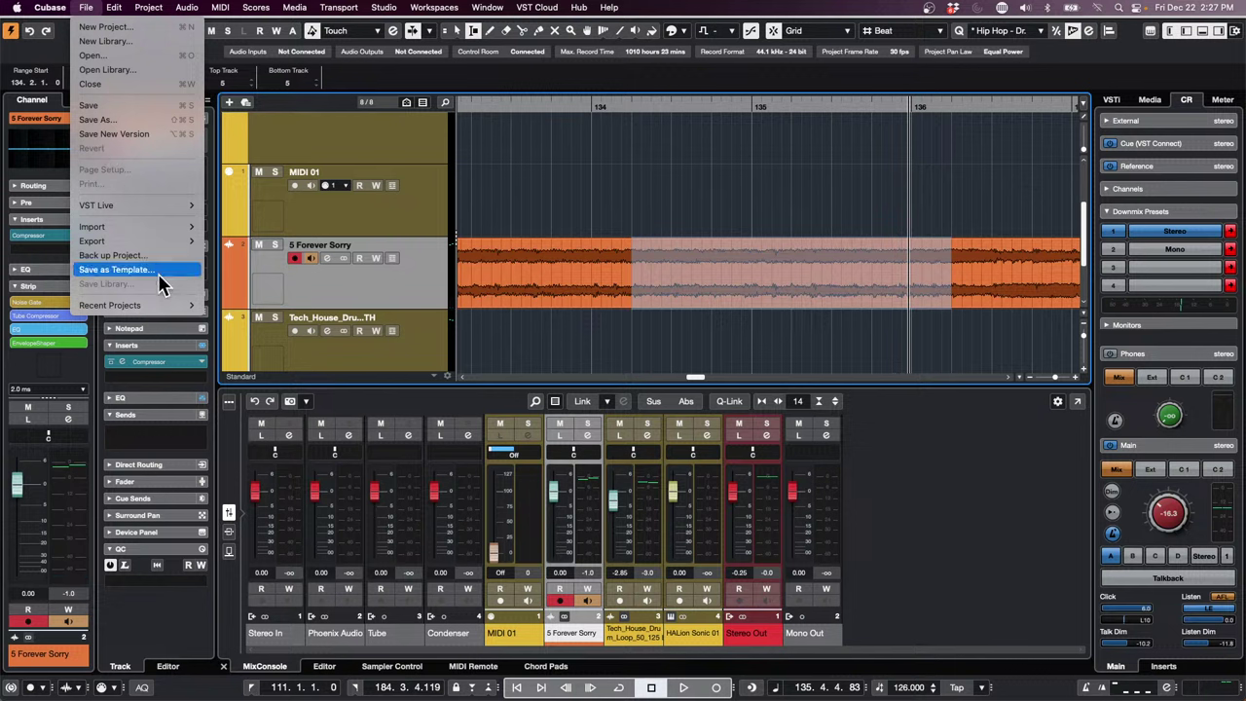
pyautogui.moveTo(165, 234)
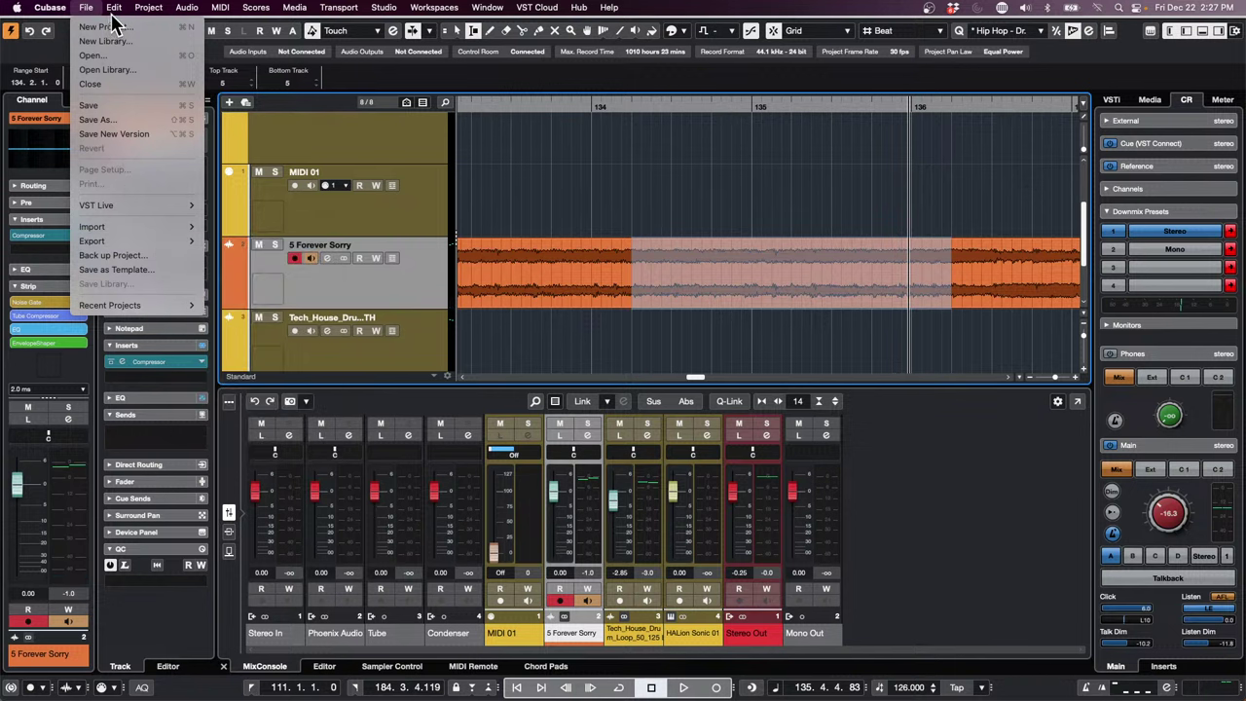
pyautogui.moveTo(114, 8)
pyautogui.moveTo(147, 175)
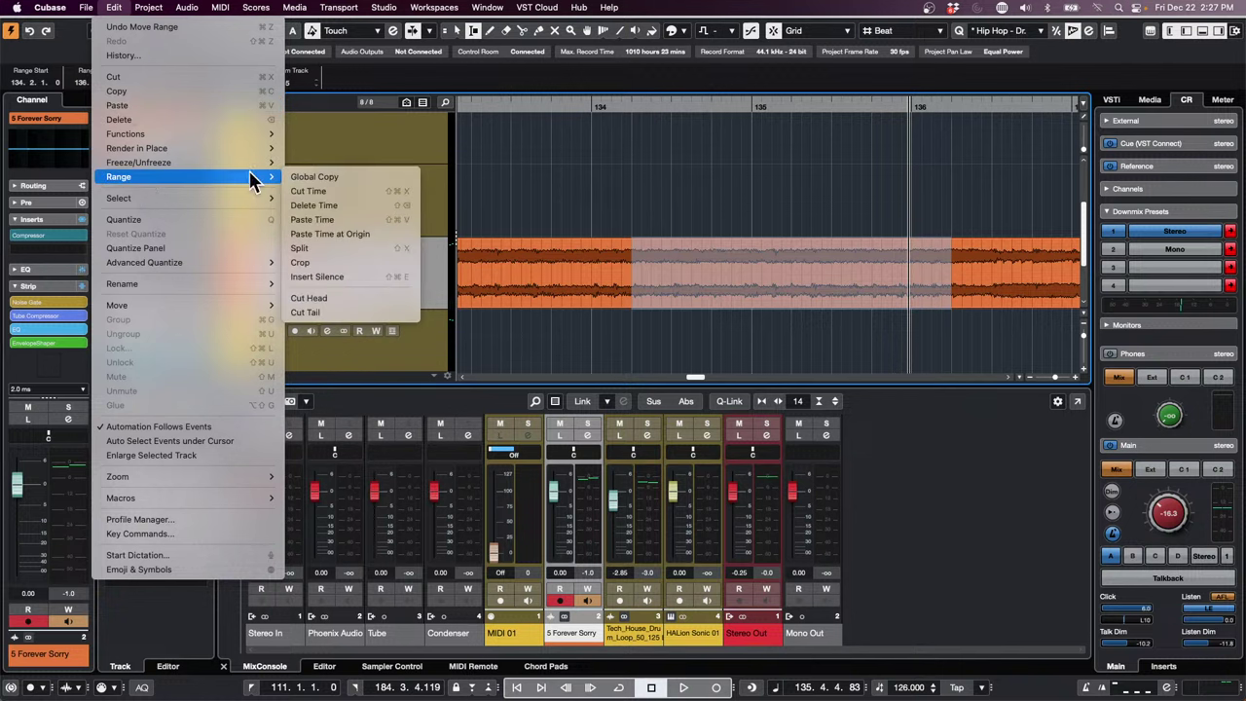
pyautogui.click(337, 262)
# Select the range from 134.3 to 134.4 in the cropped event and enlarge it to the next hitpoint.
pyautogui.click(718, 277)
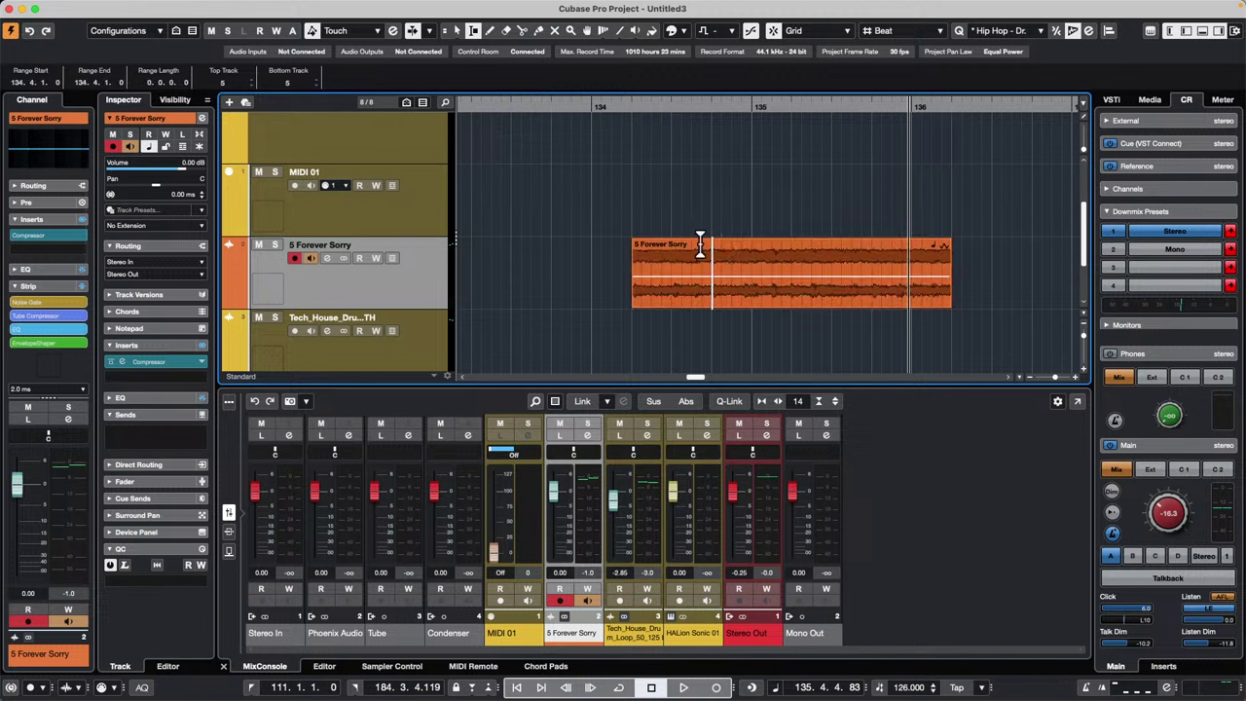
pyautogui.moveTo(661, 258); pyautogui.dragTo(710, 259)
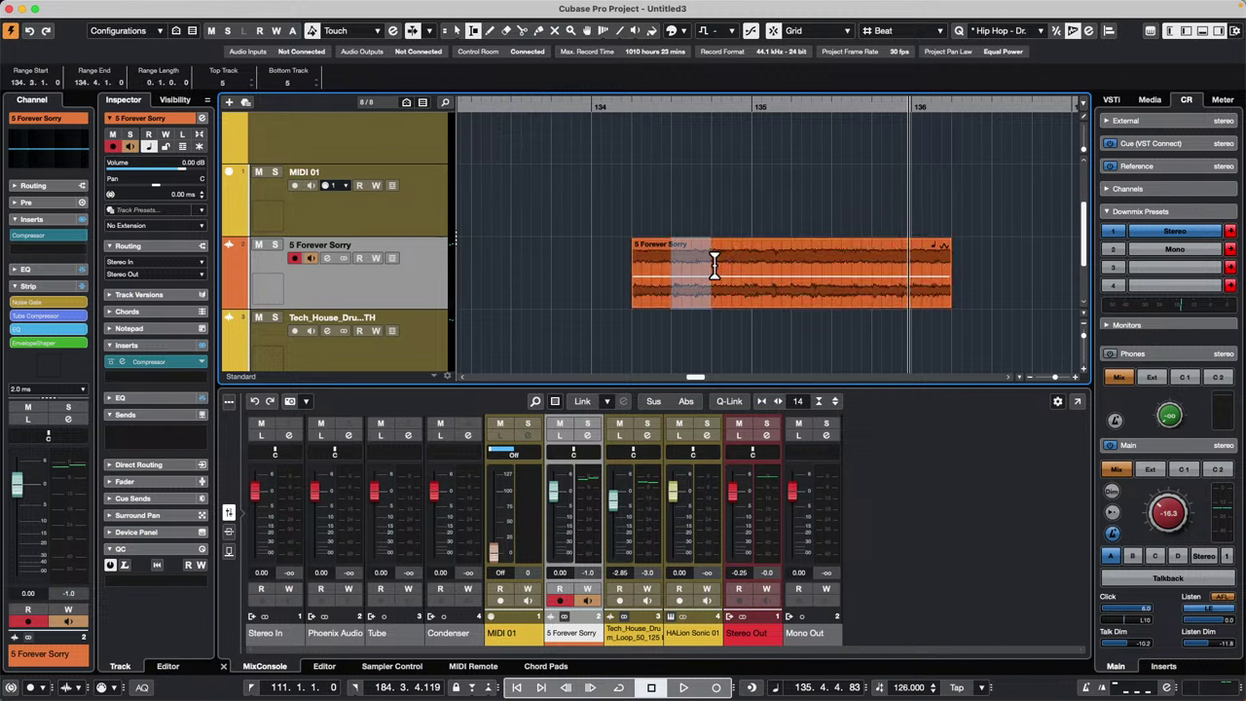
pyautogui.moveTo(117, 4)
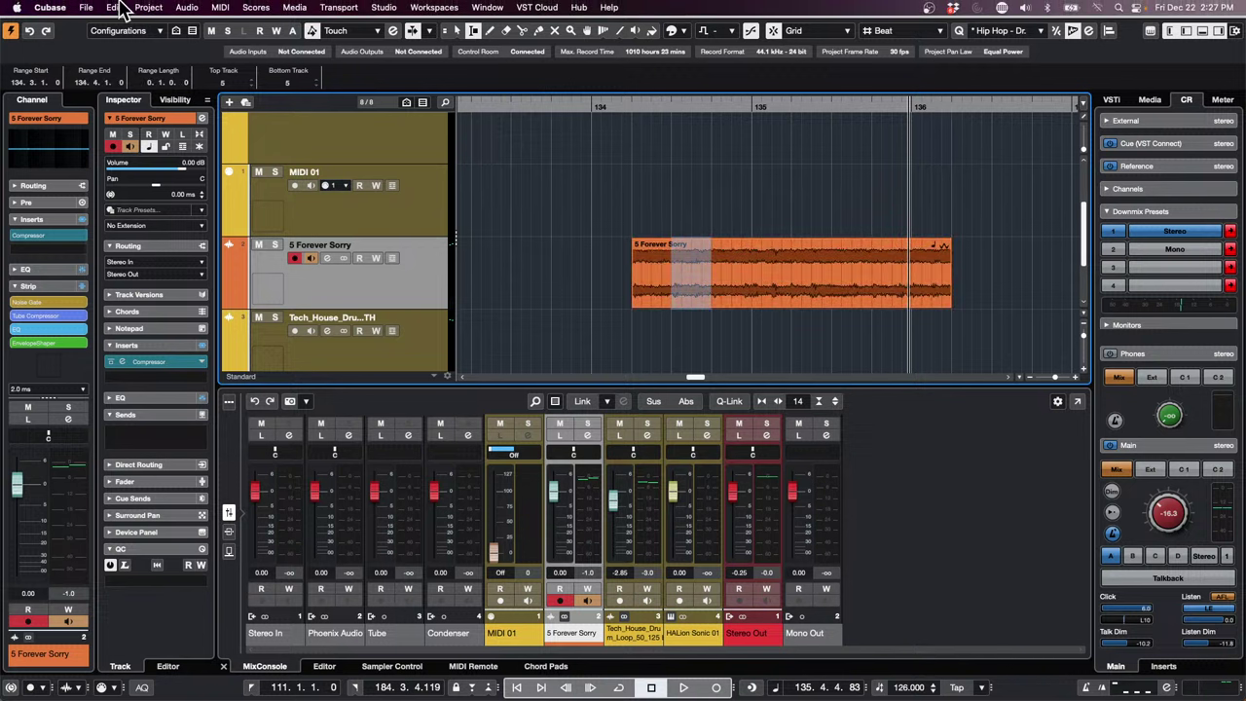
pyautogui.click(114, 7)
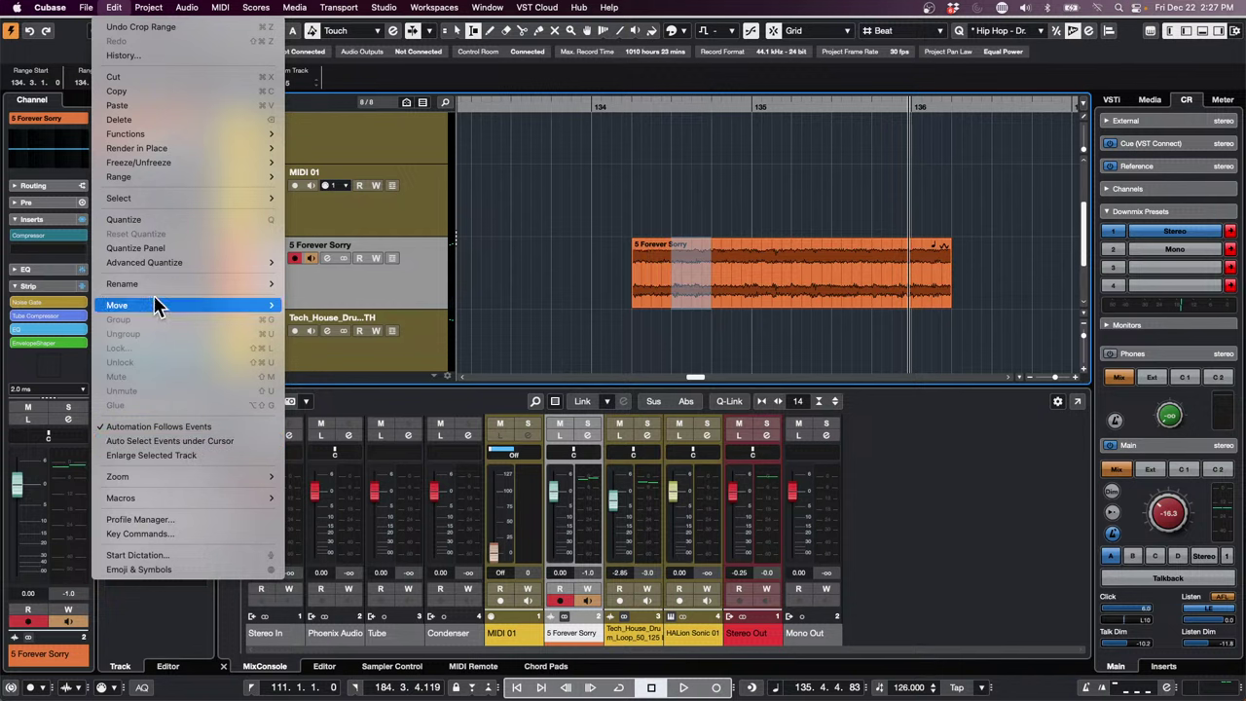
pyautogui.moveTo(163, 198)
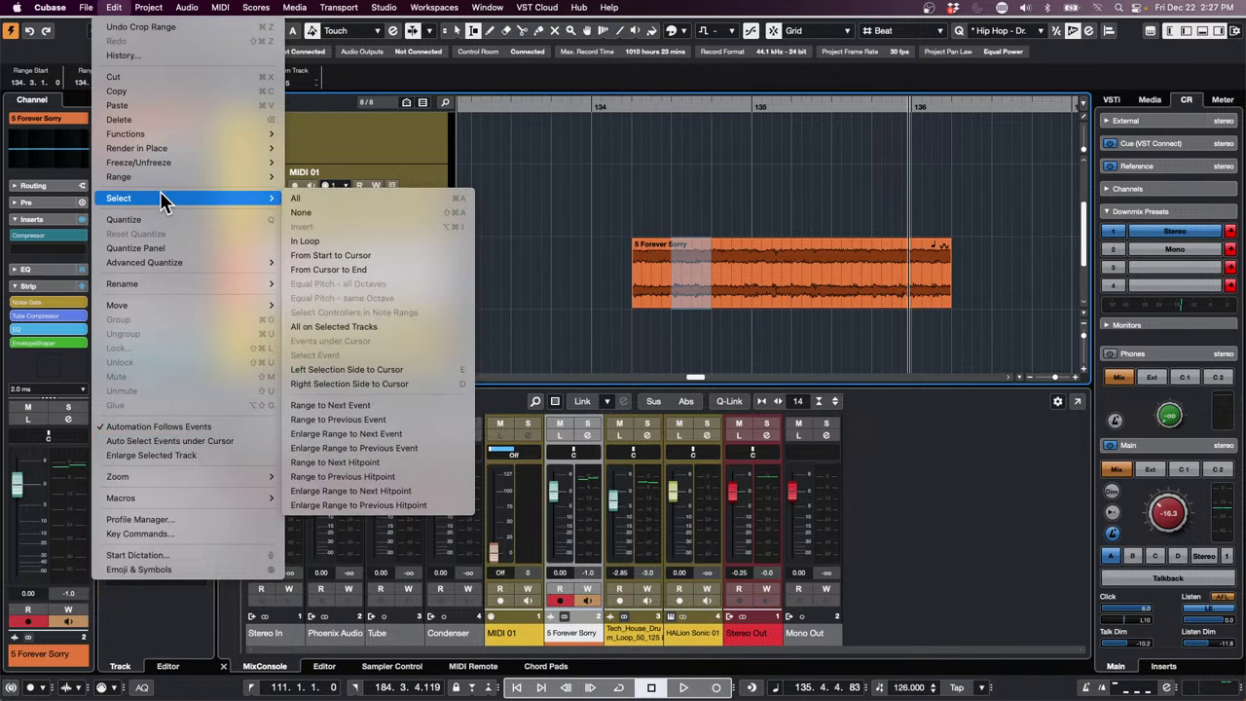
pyautogui.click(409, 497)
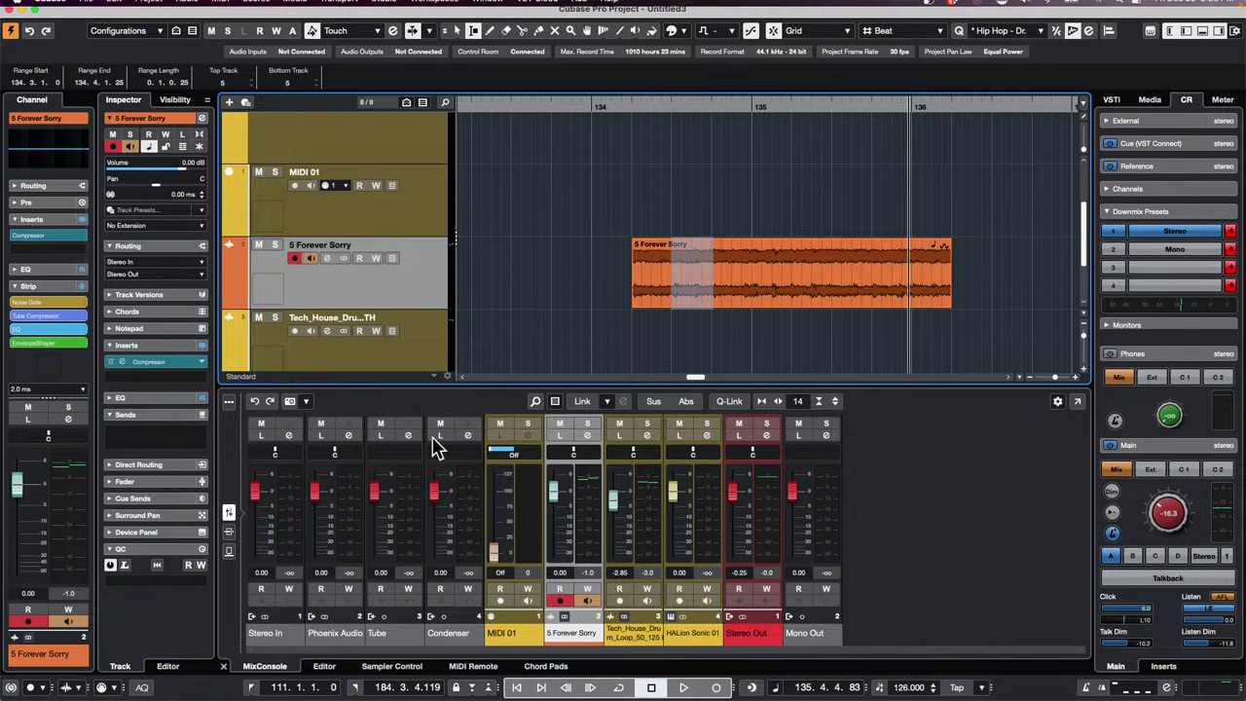
# Switch the nanoKONTROL2 MIDI Remote to the Untitled Page mapping and open the Mapping Assistant for the control assigned to Navigate Down.
pyautogui.click(475, 666)
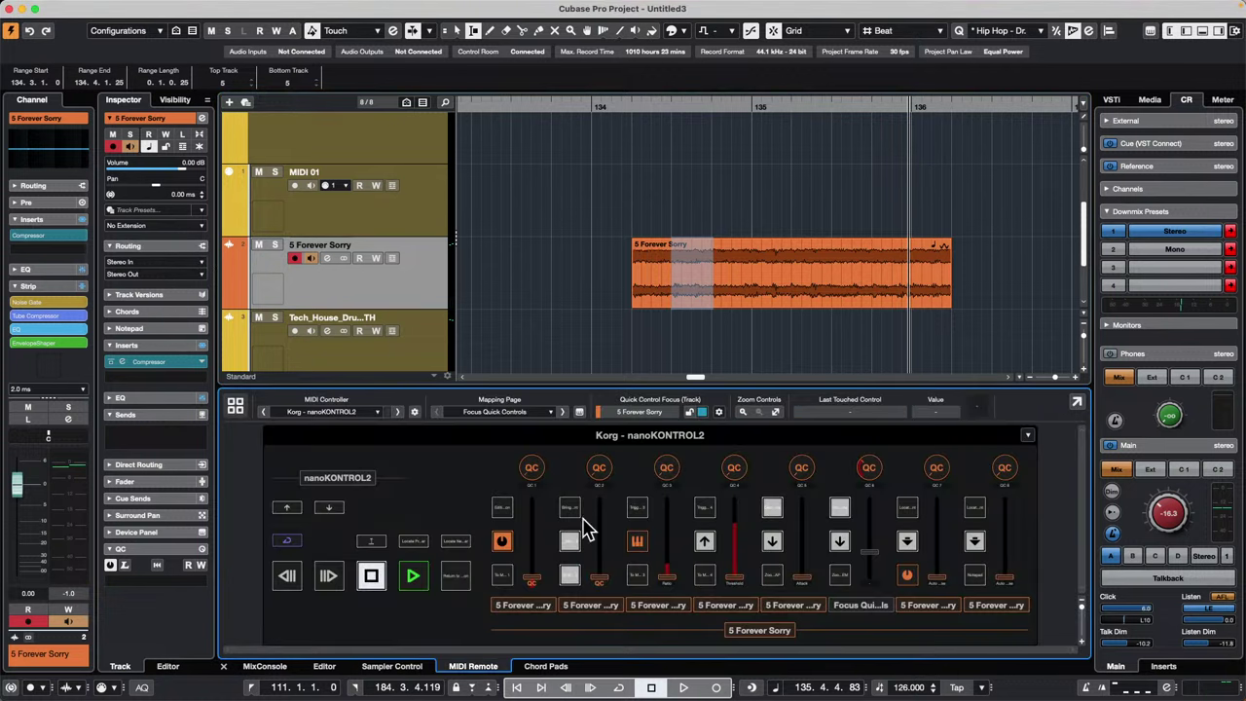
pyautogui.click(500, 413)
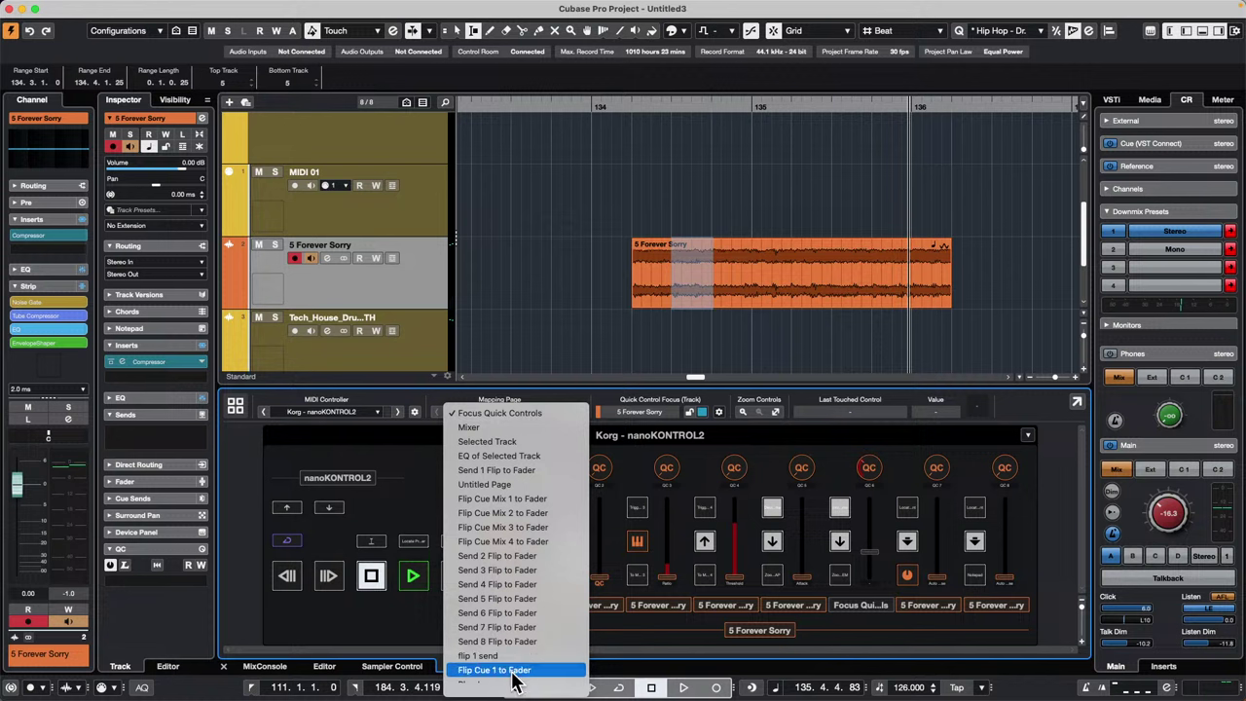
pyautogui.click(507, 484)
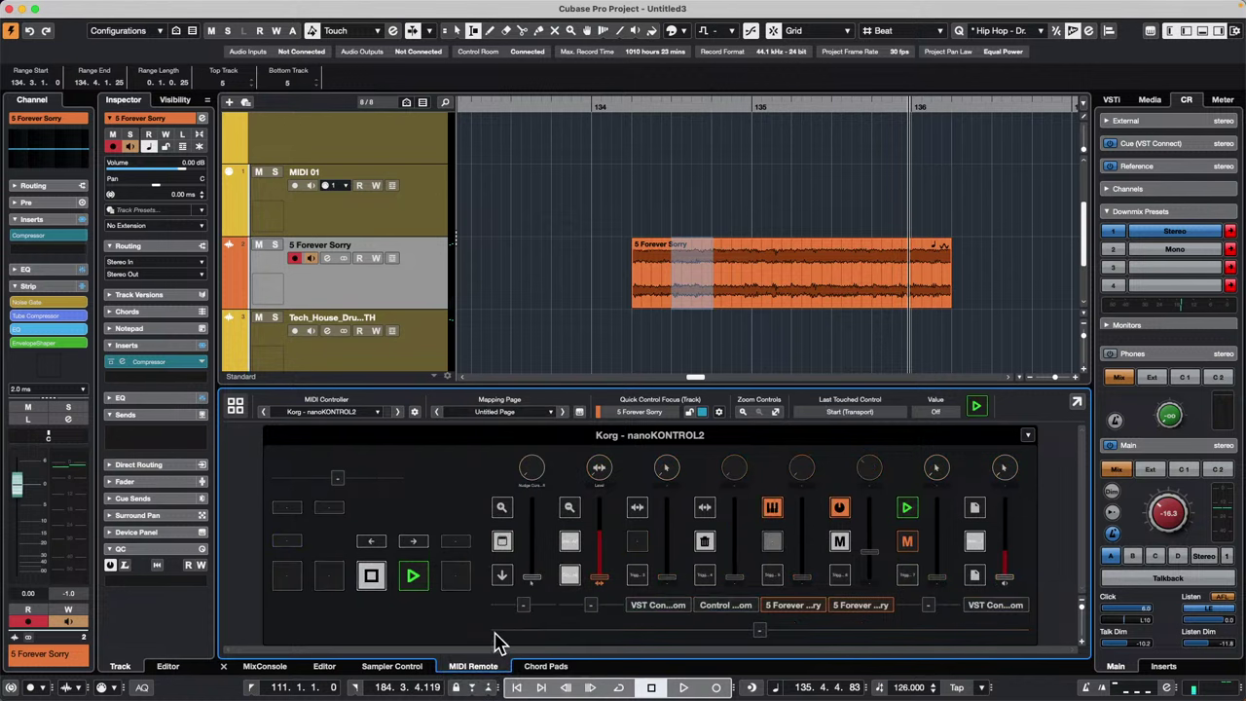
pyautogui.doubleClick(504, 583)
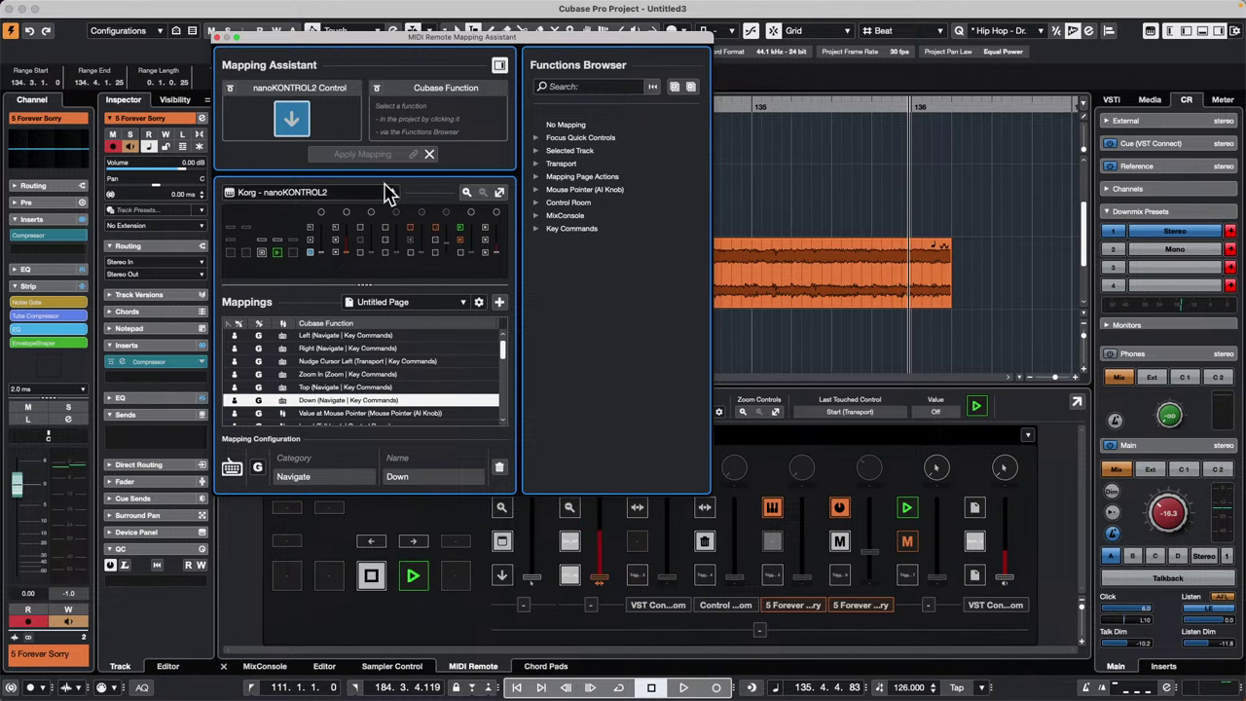
# Find the "Enlarge Range to Previous Hitpoint" function and map it to the nanoKONTROL2 control assigned to Navigate Down.
pyautogui.click(581, 88)
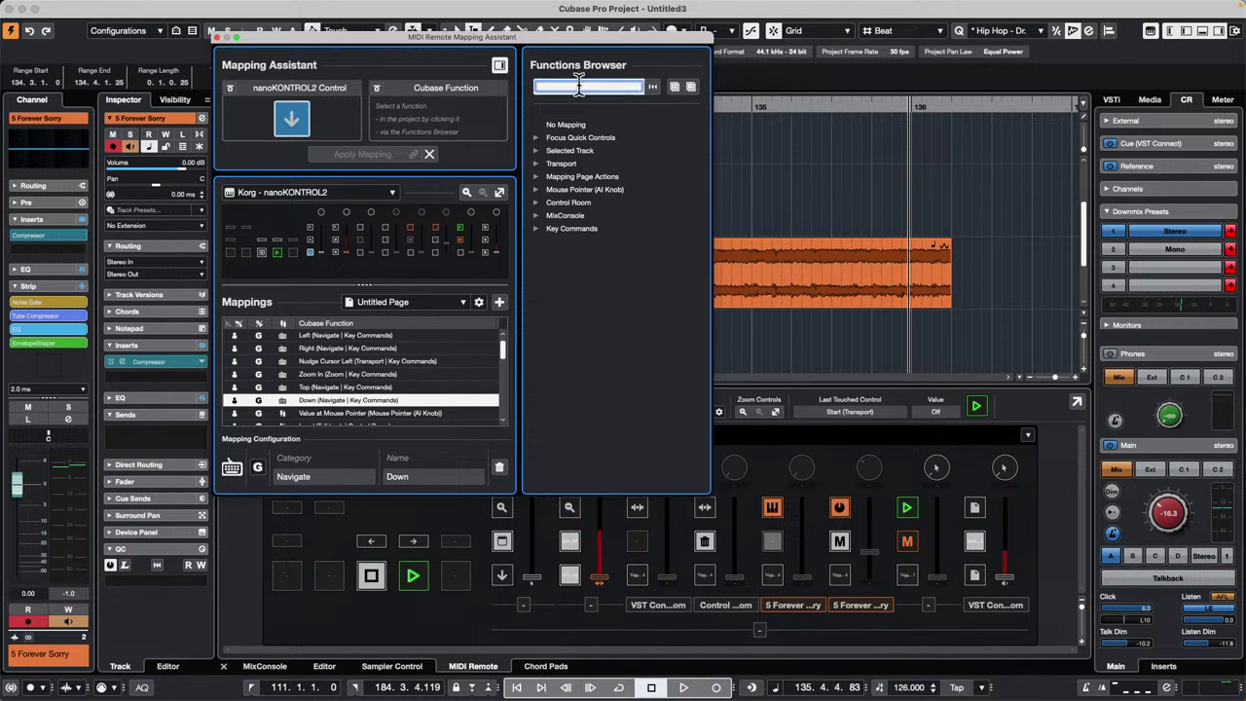
pyautogui.write('enlarg')
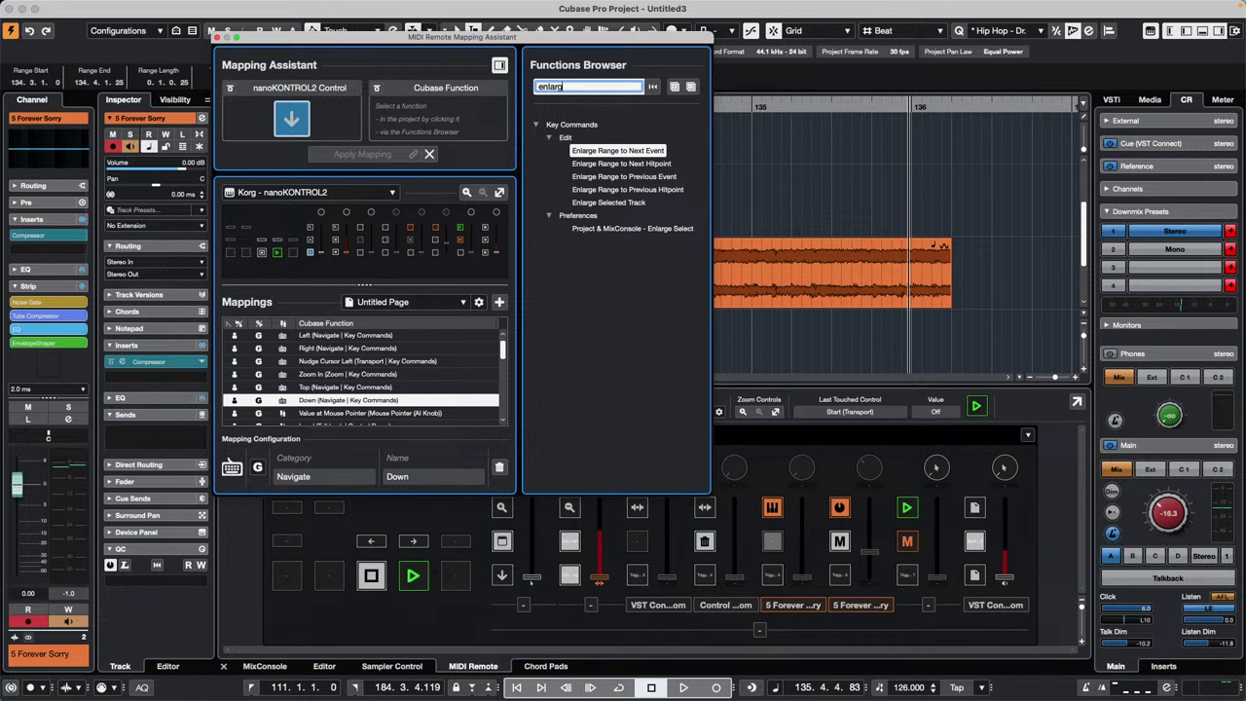
pyautogui.write('e range t')
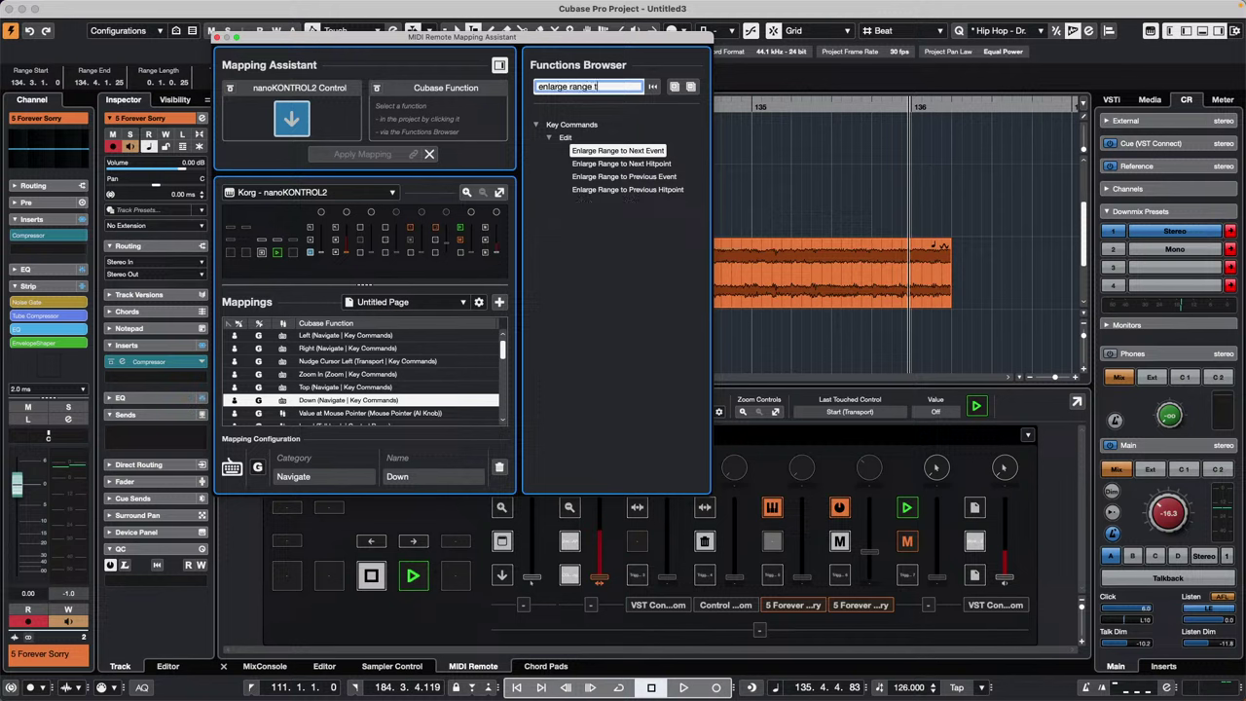
pyautogui.write('o pr')
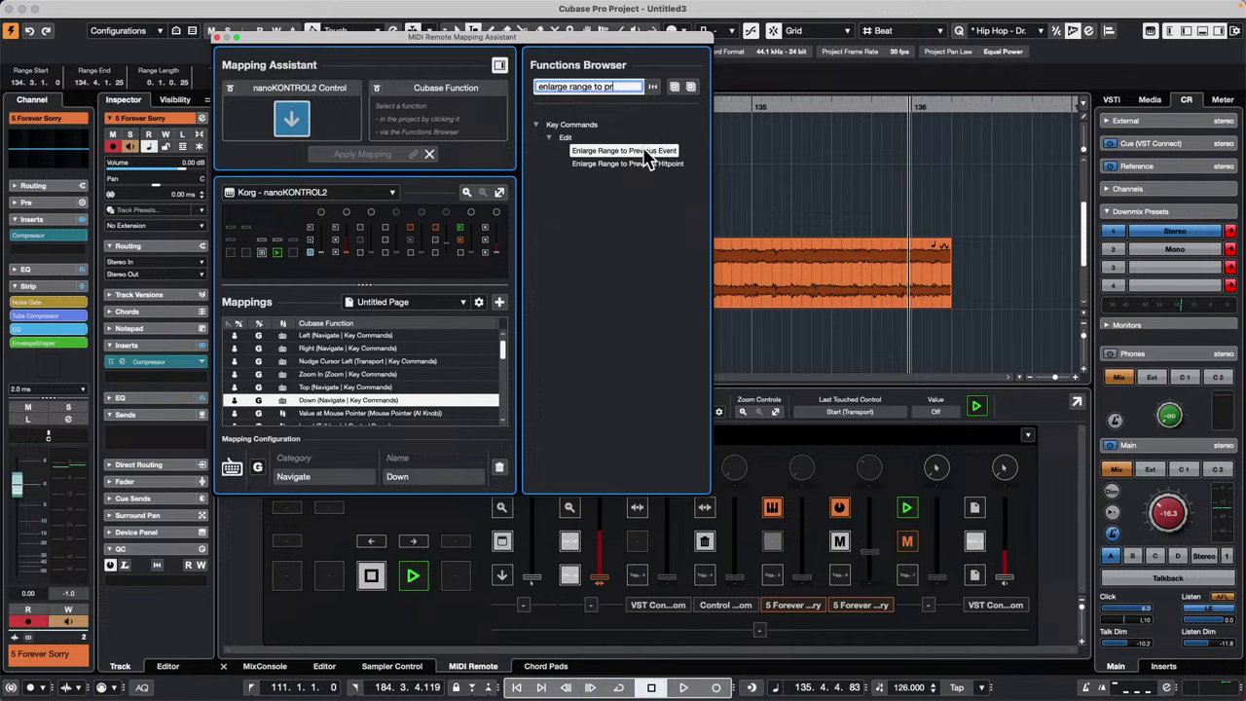
pyautogui.click(657, 166)
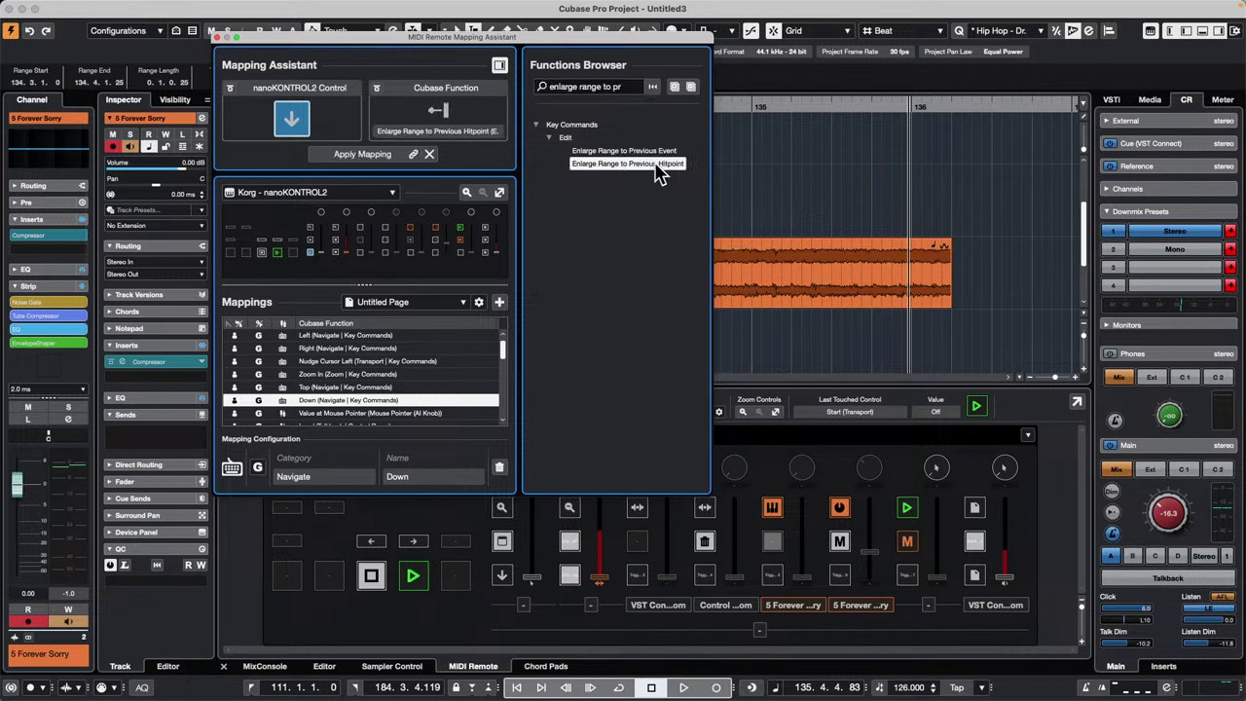
pyautogui.press('Down')
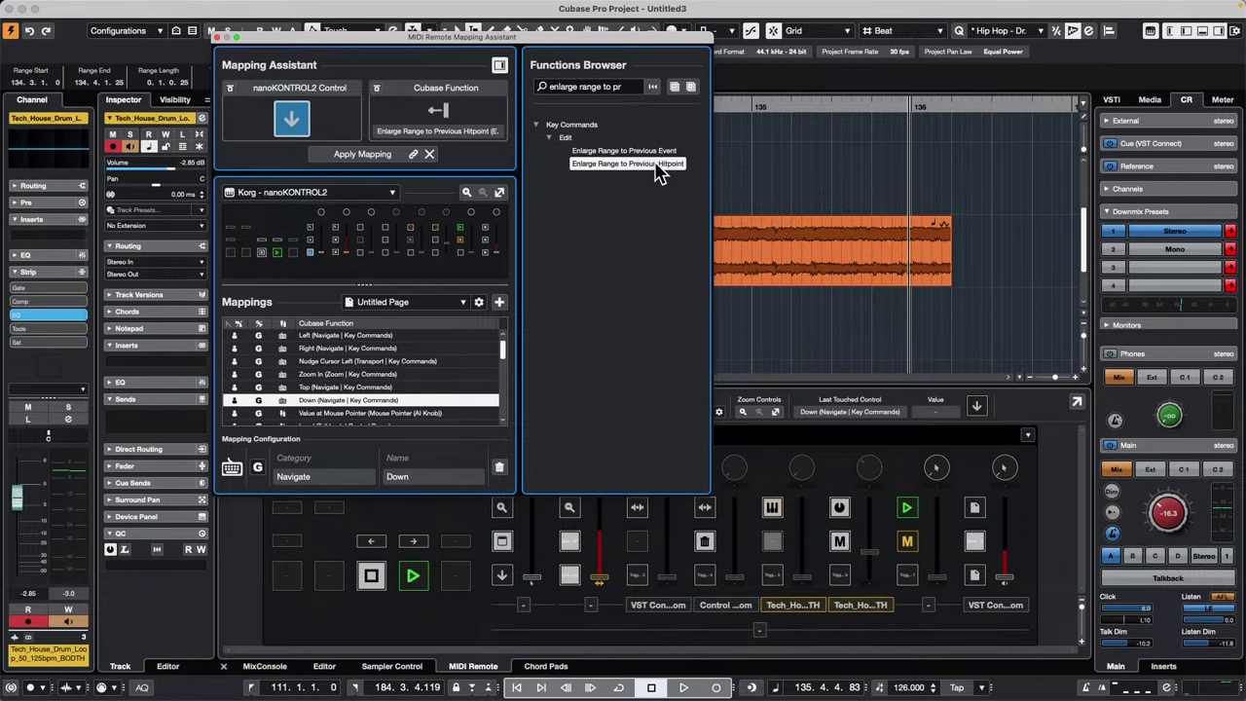
pyautogui.doubleClick(657, 165)
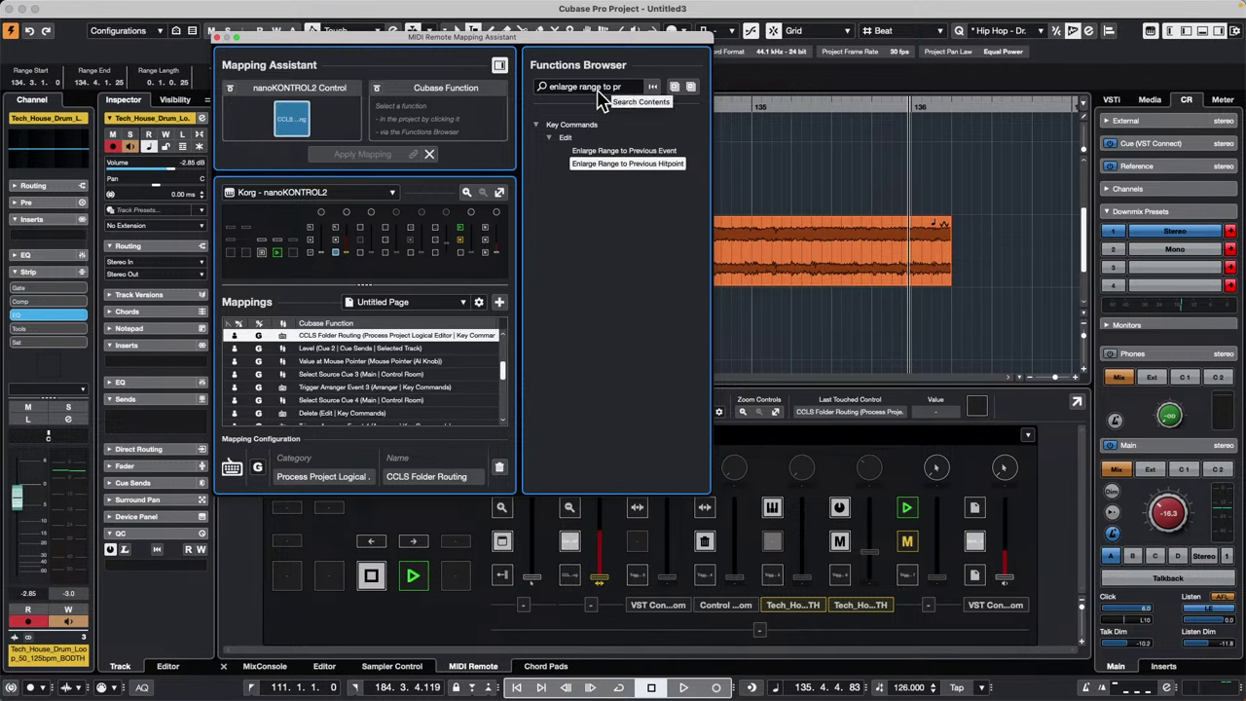
# Shorten the function search to "enlarge range to" for the control mapped to CCLS Folder Routing.
pyautogui.click(609, 85)
pyautogui.click(624, 86)
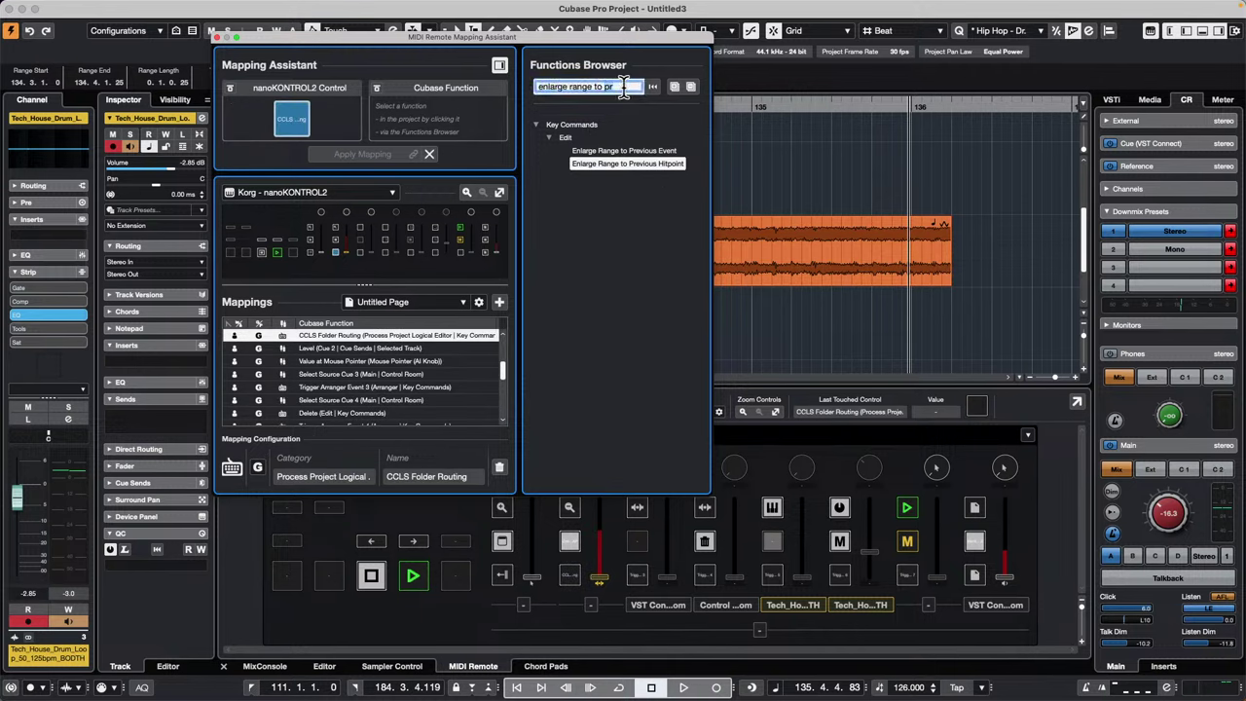
pyautogui.press('BackSpace')
pyautogui.press('BackSpace')
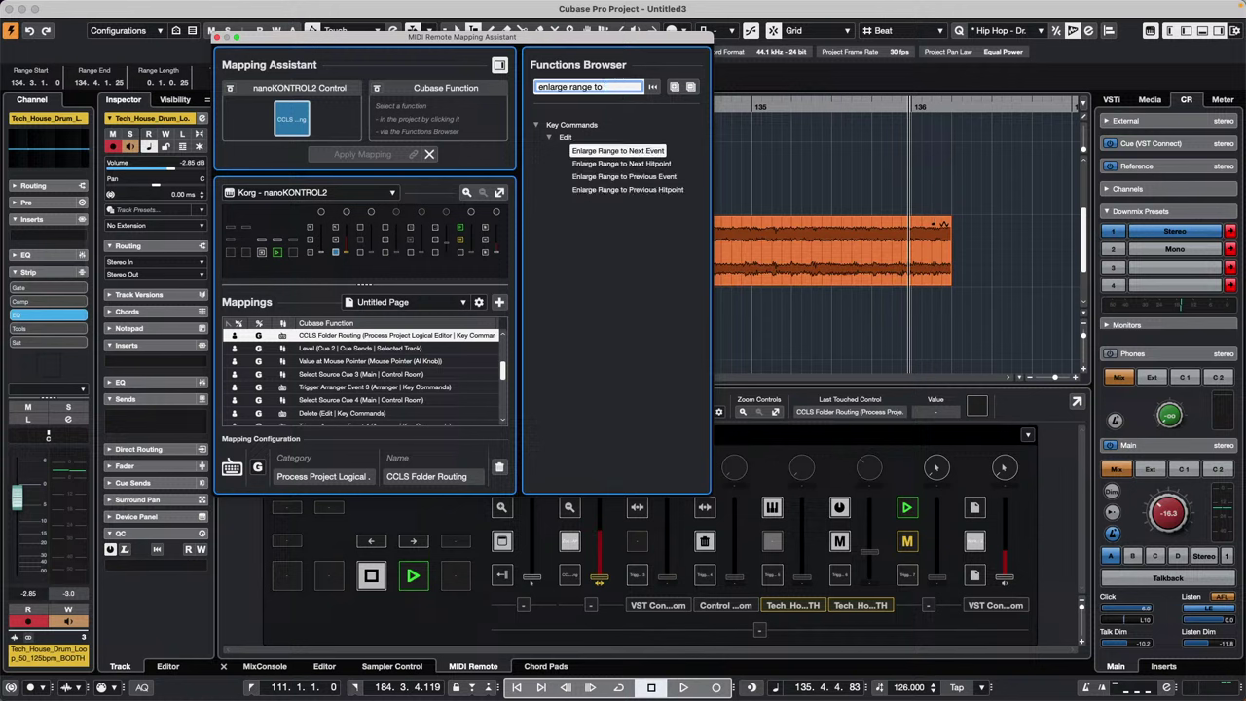
# Assign the Enlarge Range to Next Hitpoint command to the selected nanoKONTROL2 control and close the Mapping Assistant.
pyautogui.write('next')
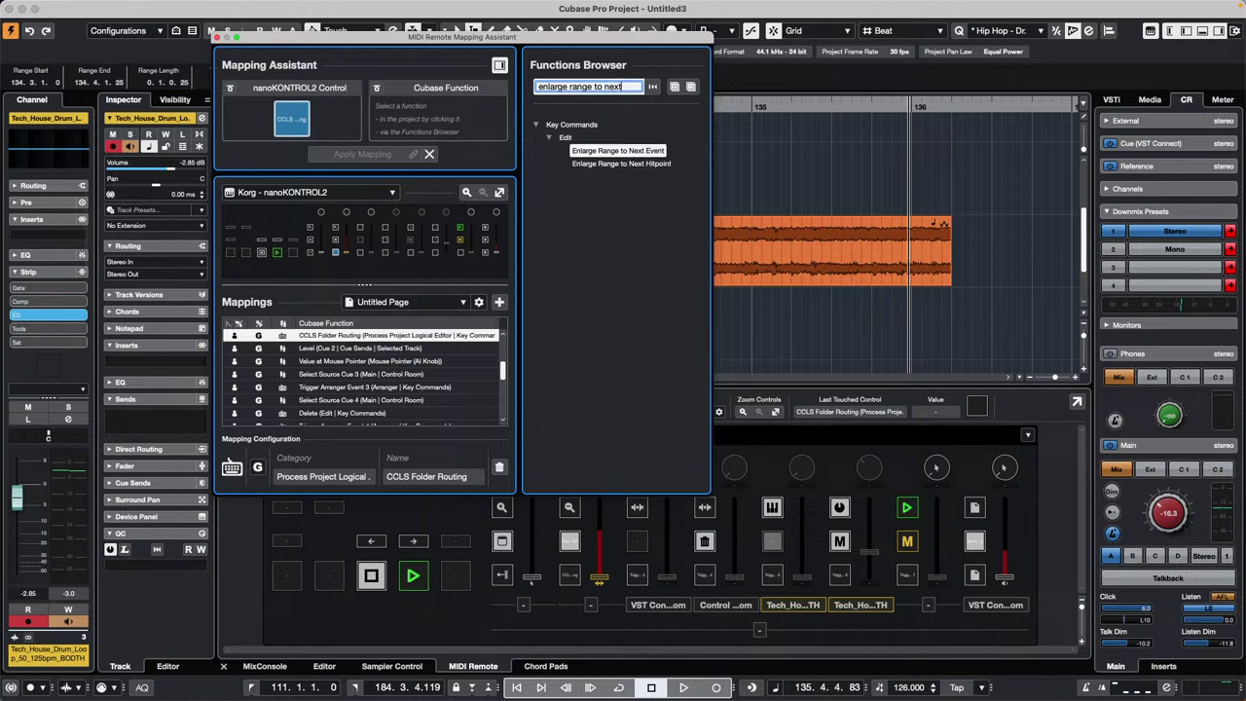
pyautogui.doubleClick(659, 165)
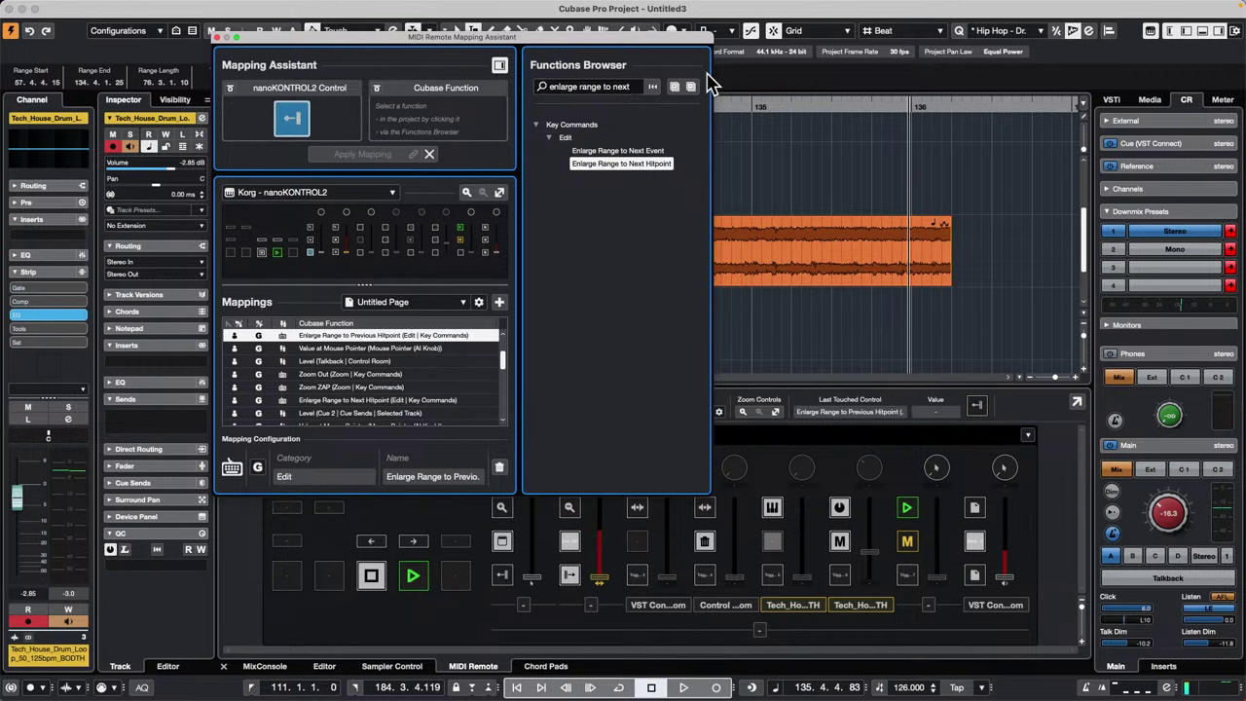
pyautogui.click(221, 37)
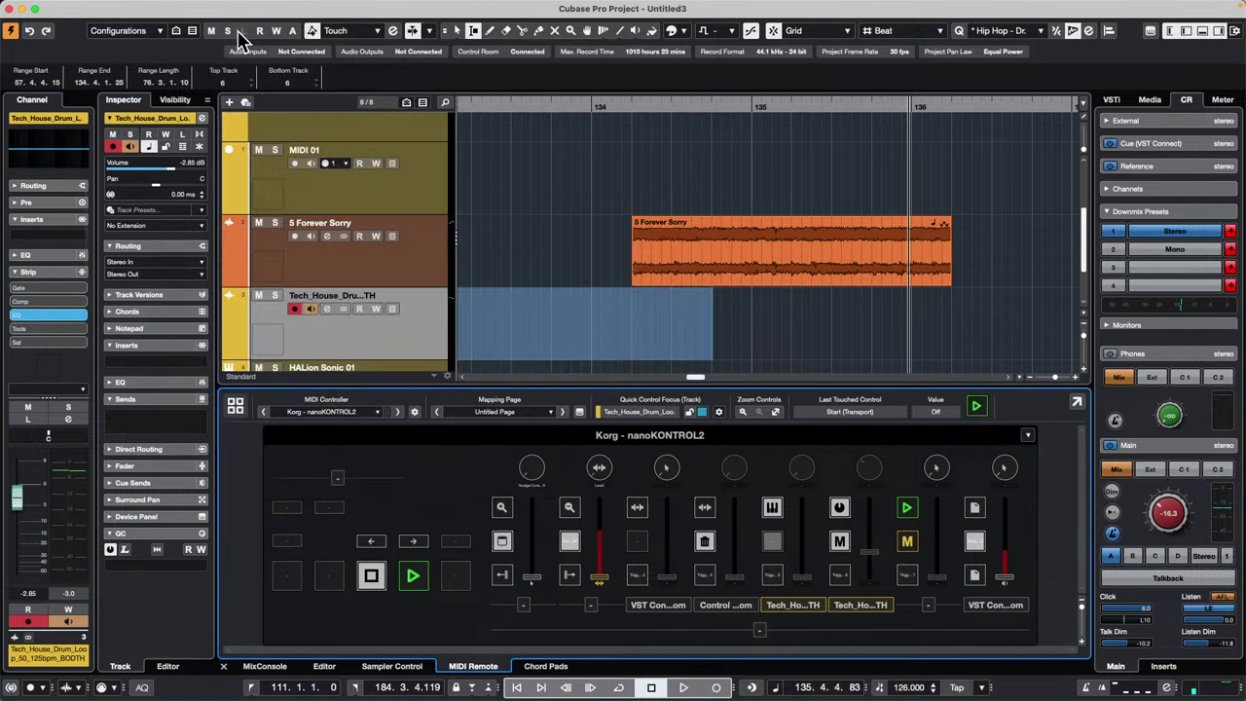
# Select a range around bar 135 in the 5 Forever Sorry event and enlarge it to surrounding hitpoints in both directions.
pyautogui.moveTo(671, 244); pyautogui.dragTo(794, 248)
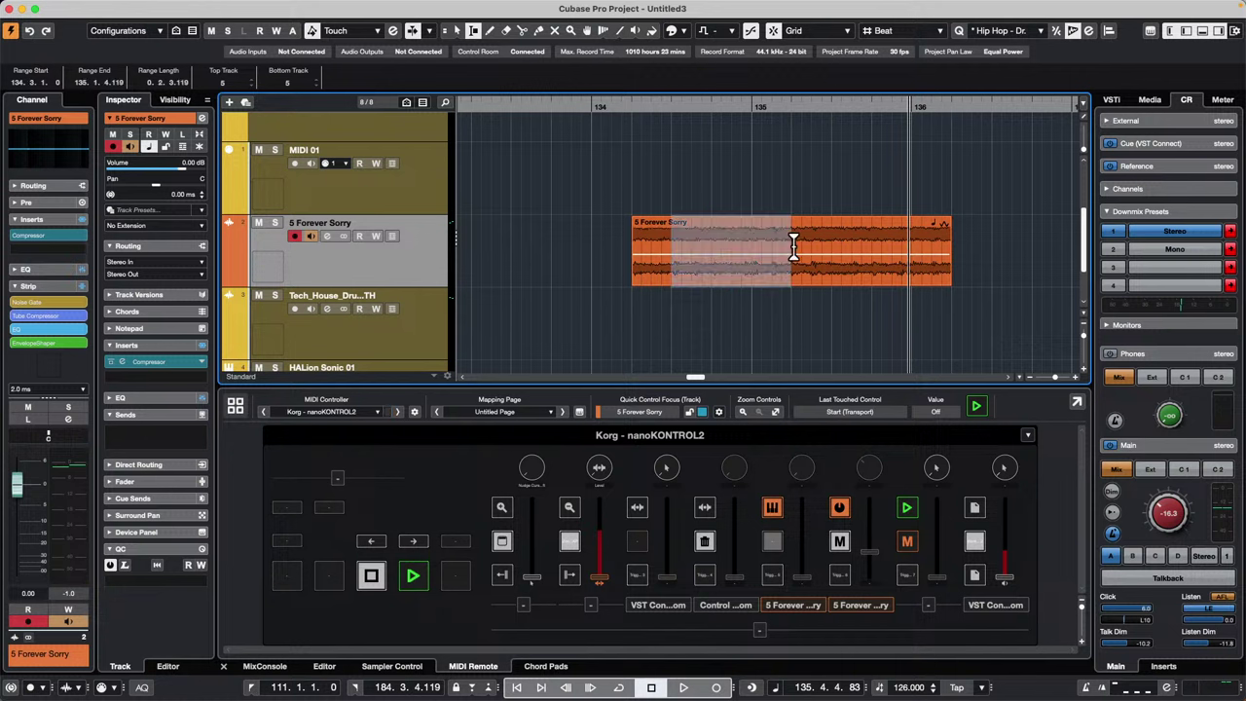
pyautogui.moveTo(756, 106)
pyautogui.mouseDown()
pyautogui.moveTo(747, 129)
pyautogui.moveTo(758, 98)
pyautogui.mouseUp()
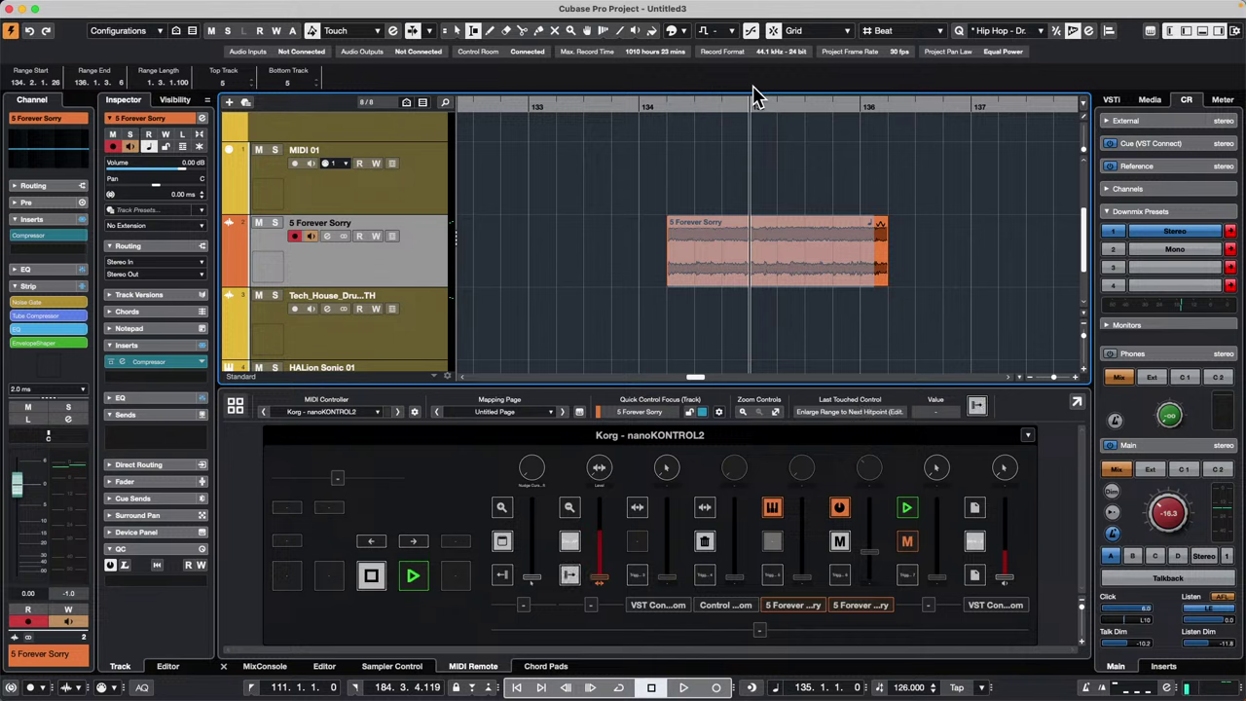
pyautogui.click(757, 242)
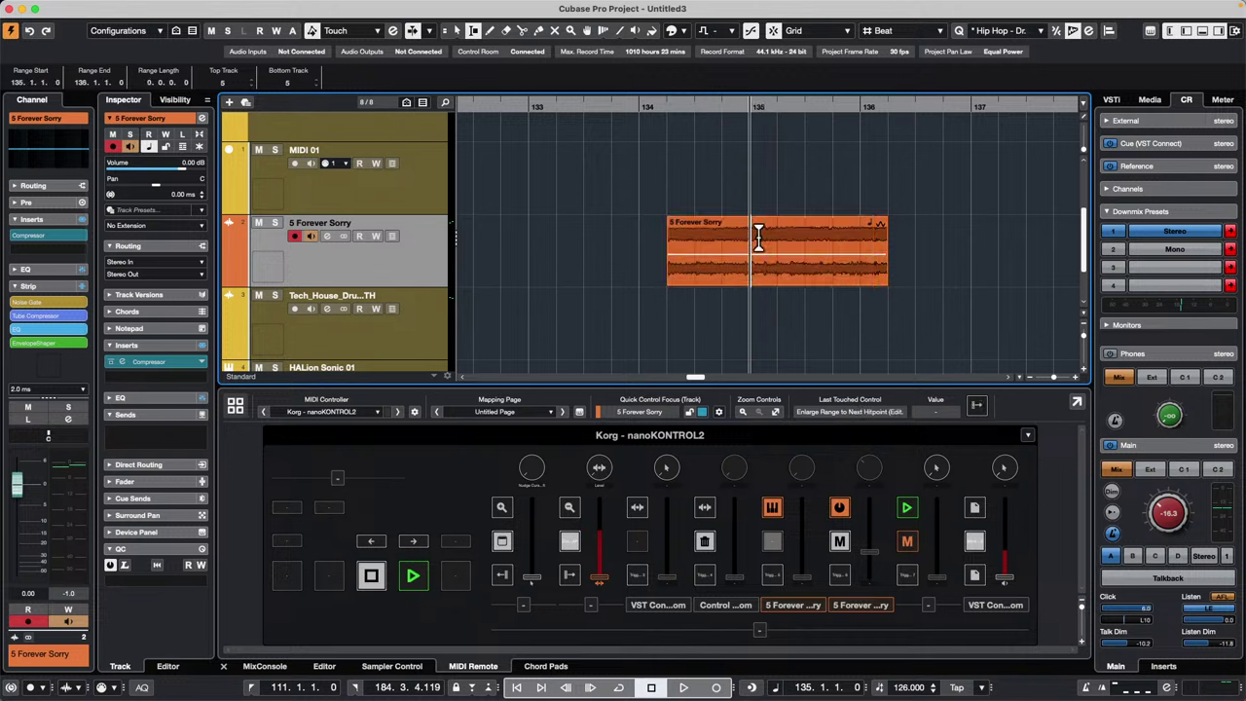
pyautogui.moveTo(750, 238); pyautogui.dragTo(810, 243)
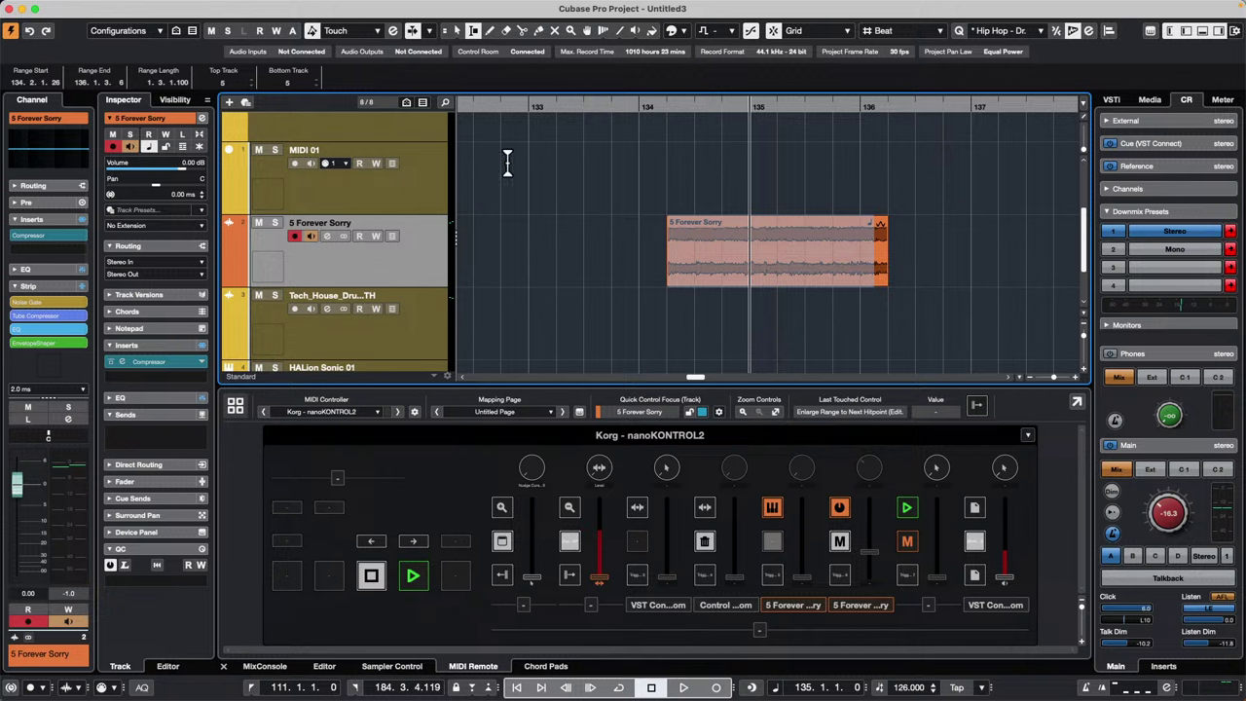
# Open the recent project jump off.cpr and activate it.
pyautogui.scroll(3, 521, 173)
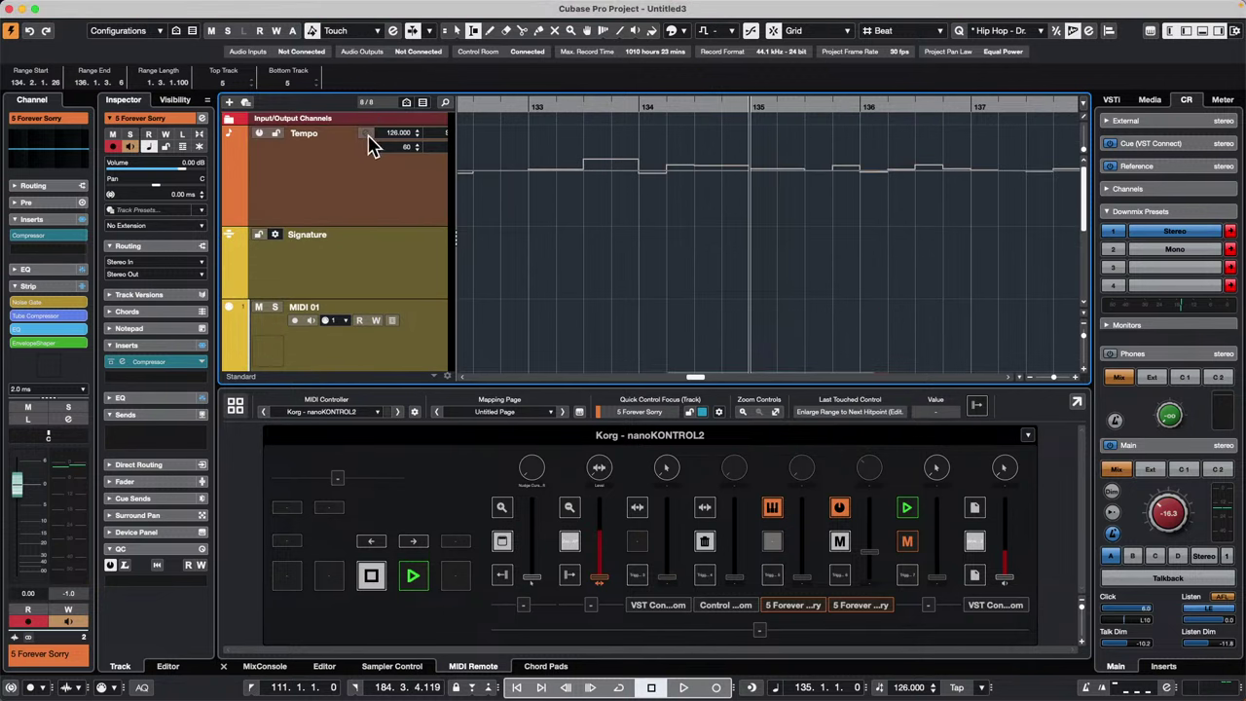
pyautogui.click(86, 8)
pyautogui.moveTo(145, 304)
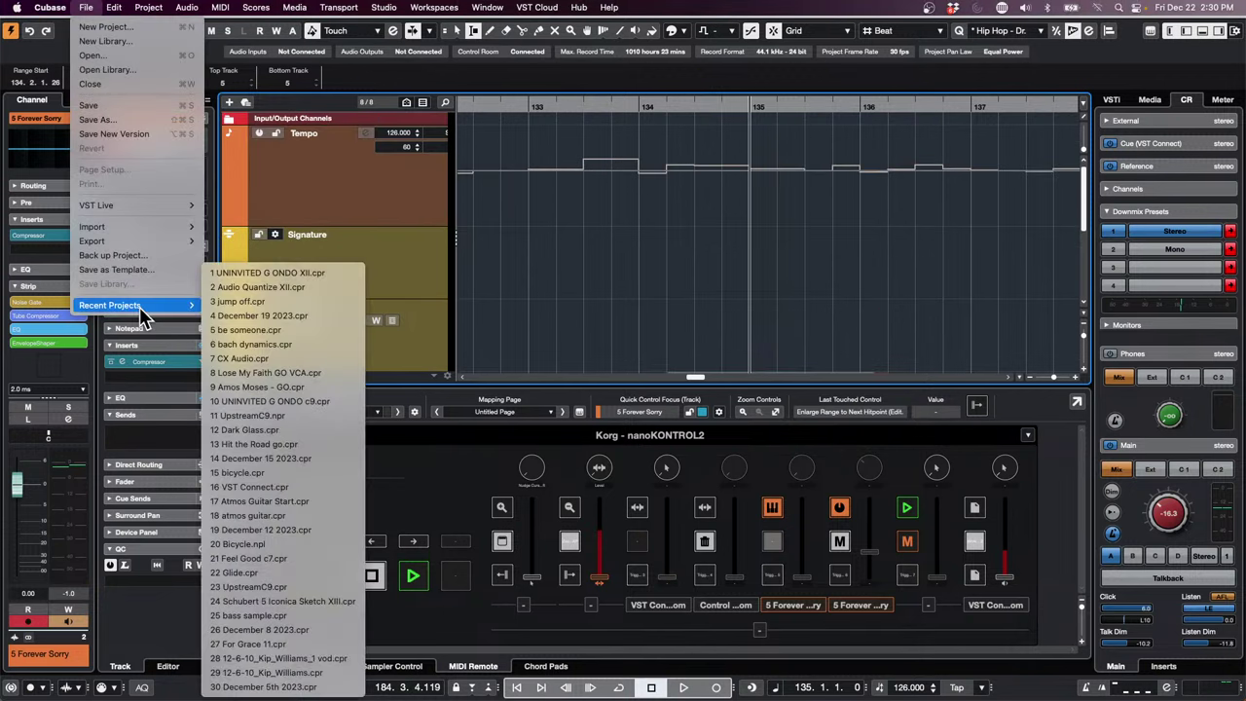
pyautogui.click(312, 307)
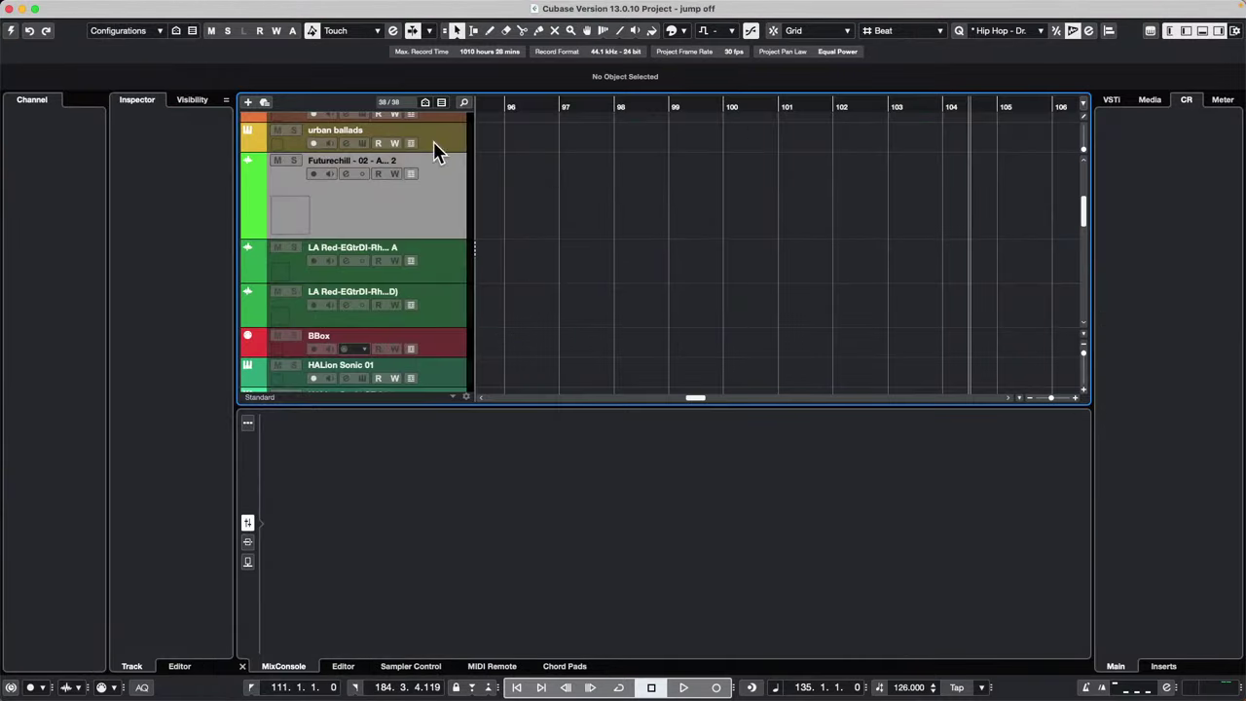
pyautogui.click(9, 32)
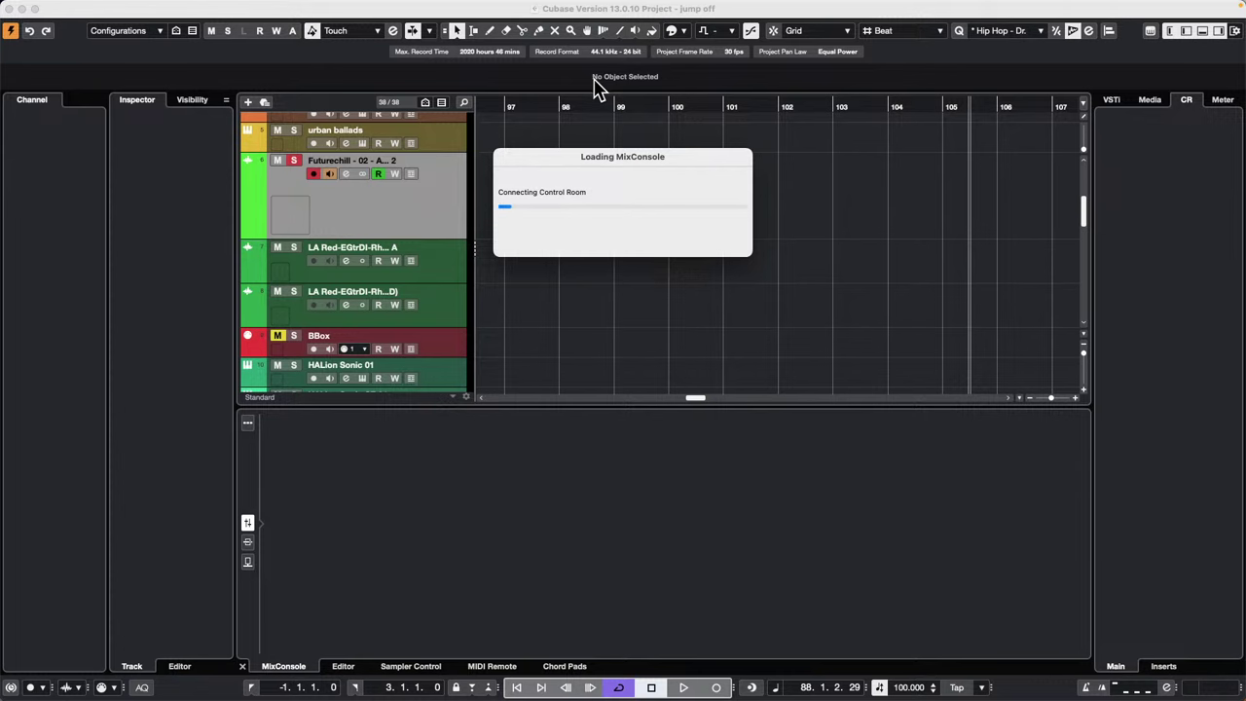
# Go to the start of the project and switch the Chord Track to version v2.
pyautogui.scroll(6, 534, 179)
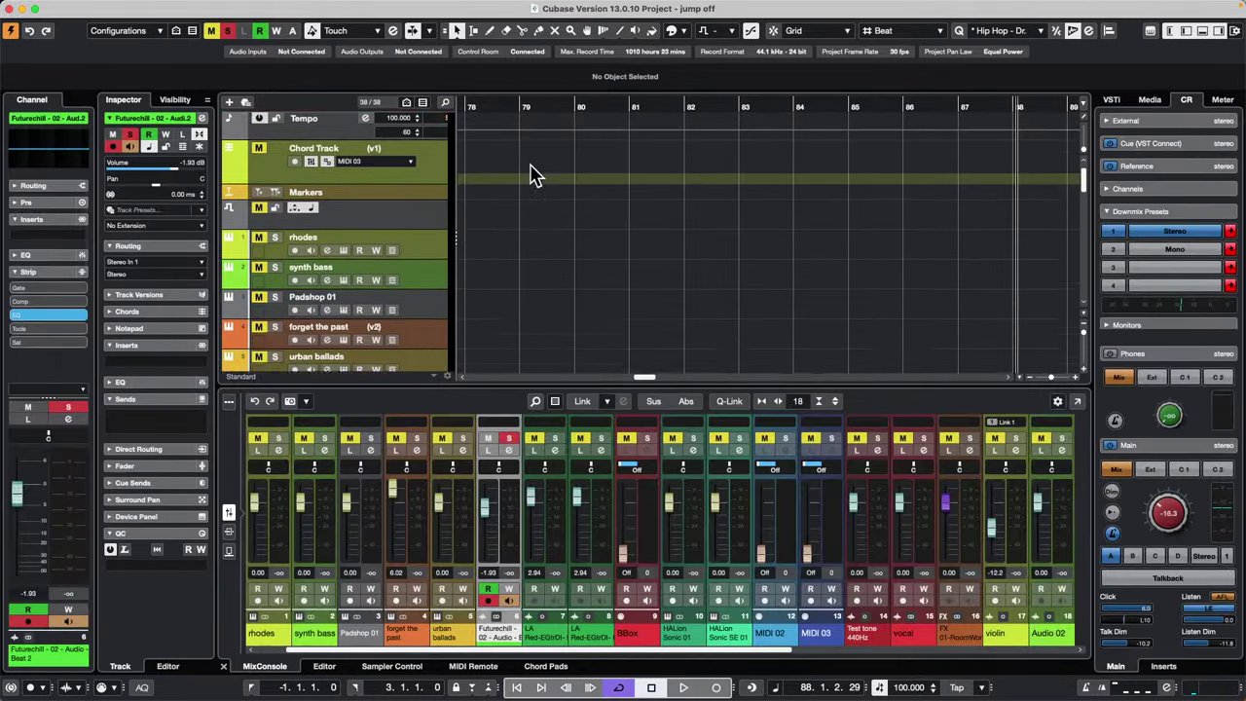
pyautogui.moveTo(475, 103); pyautogui.dragTo(260, 95)
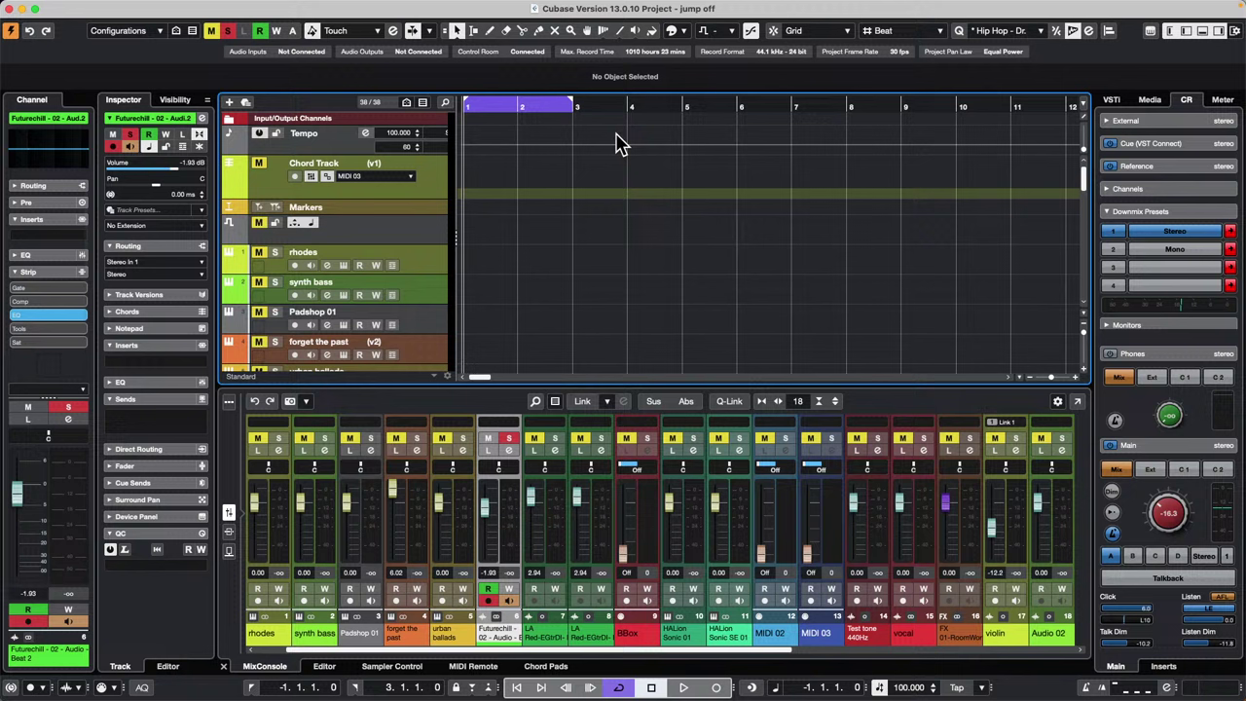
pyautogui.click(376, 162)
pyautogui.click(441, 180)
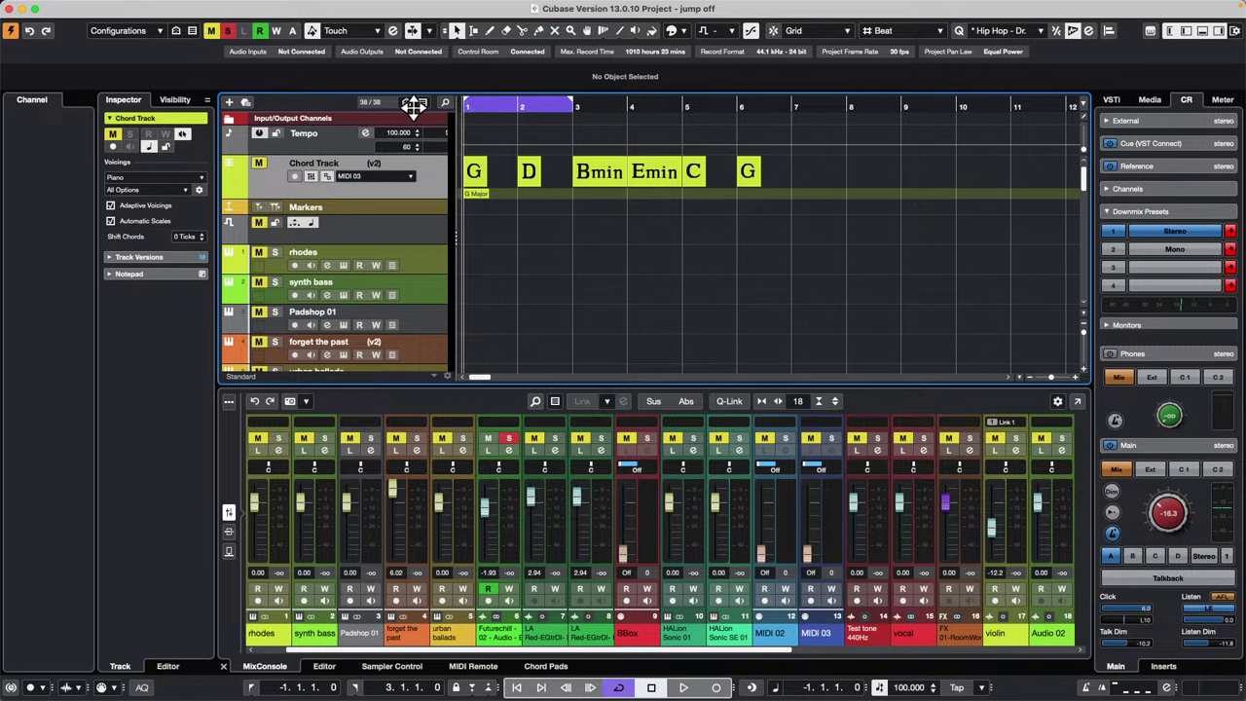
# Inspect the G chord and the G Major scale event at bar 1, including the scale's editor.
pyautogui.click(473, 172)
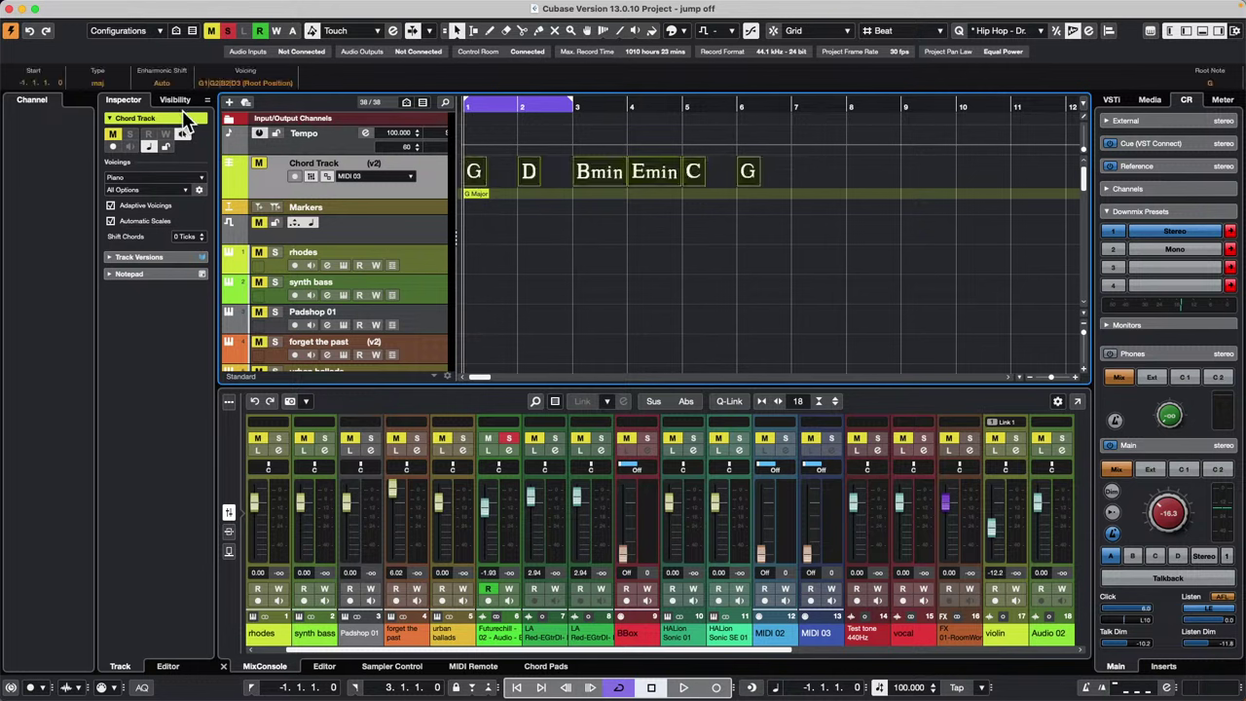
pyautogui.click(476, 196)
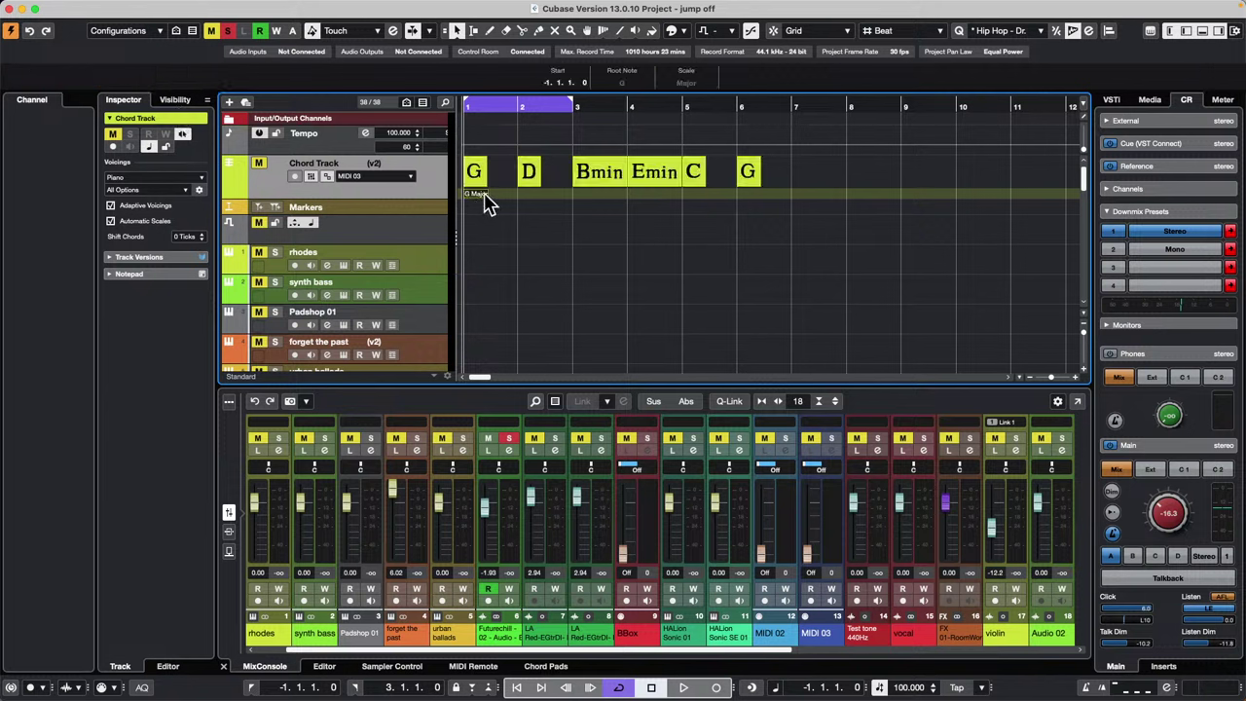
pyautogui.doubleClick(486, 195)
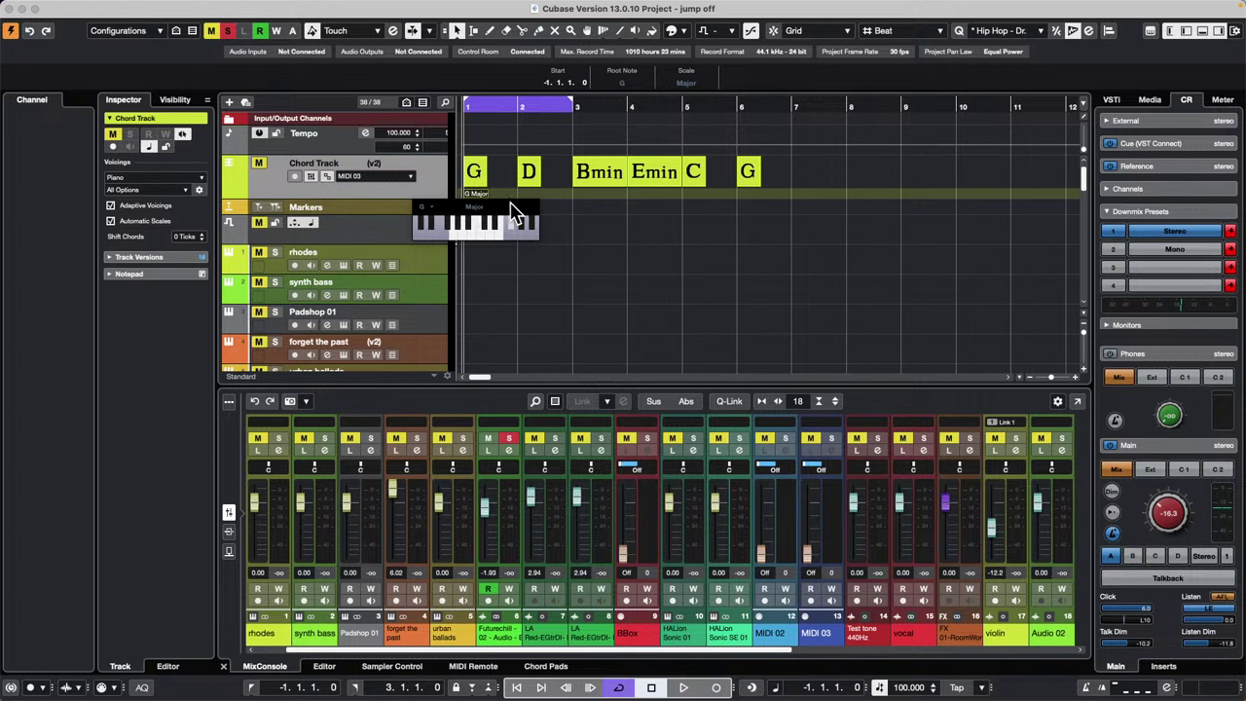
pyautogui.click(380, 218)
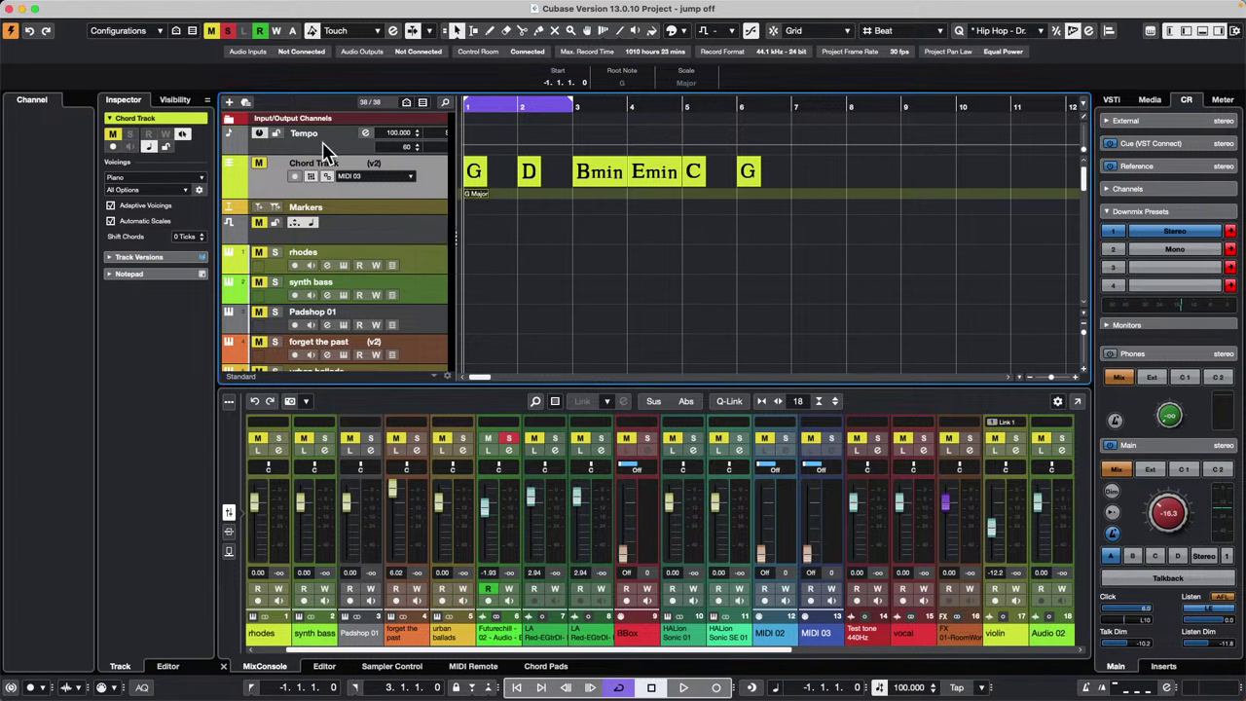
pyautogui.doubleClick(481, 205)
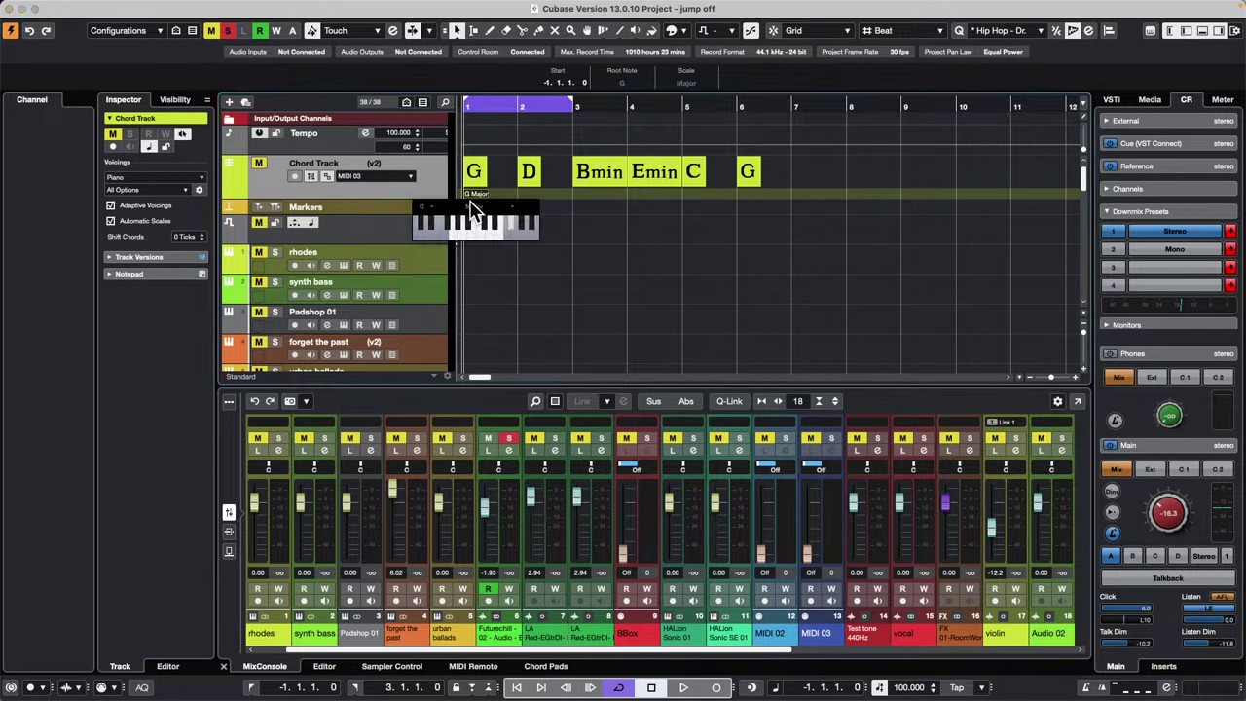
pyautogui.click(358, 192)
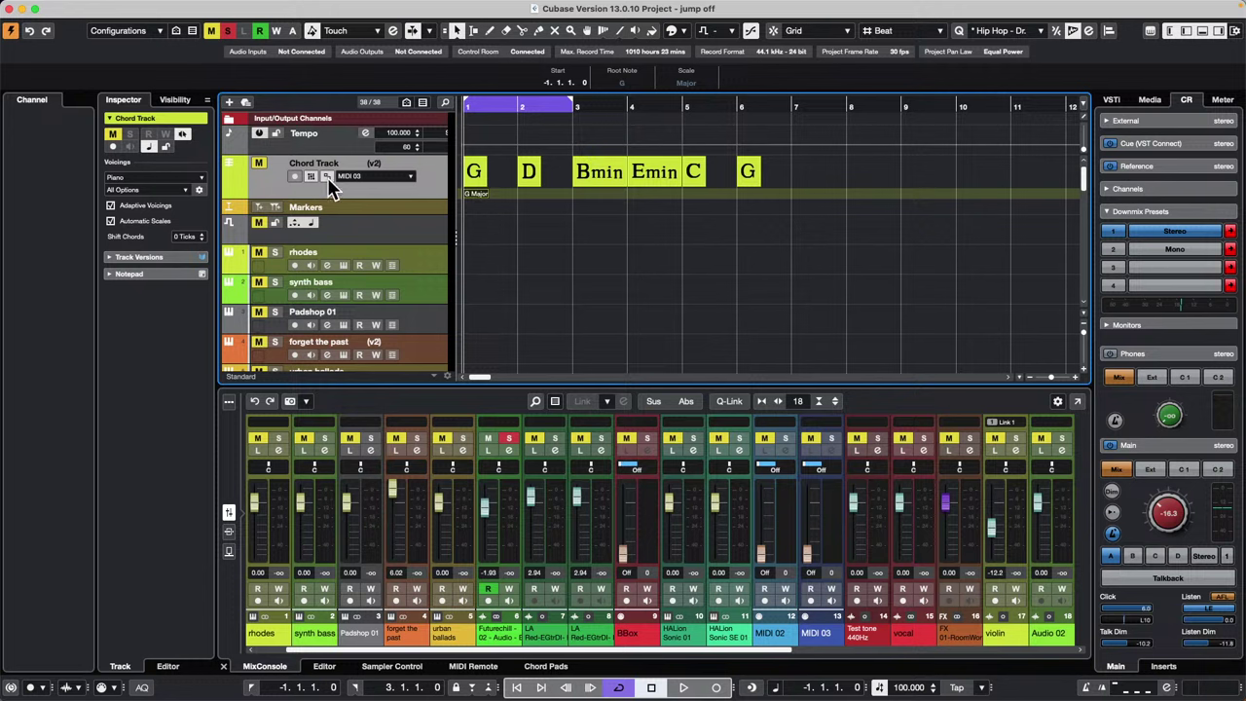
# Turn off Automatic Scales and Adaptive Voicings for the Chord Track, and set the G scale event at bar 1 to Harmonic Minor.
pyautogui.click(111, 220)
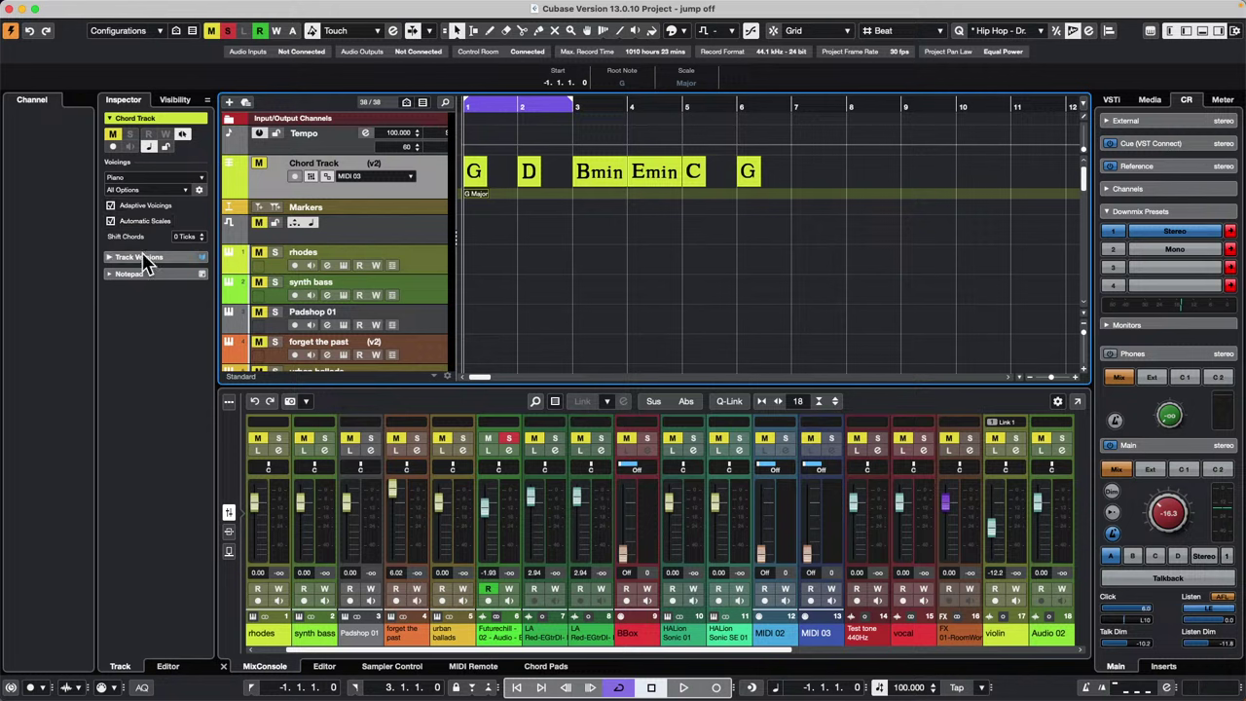
pyautogui.click(111, 221)
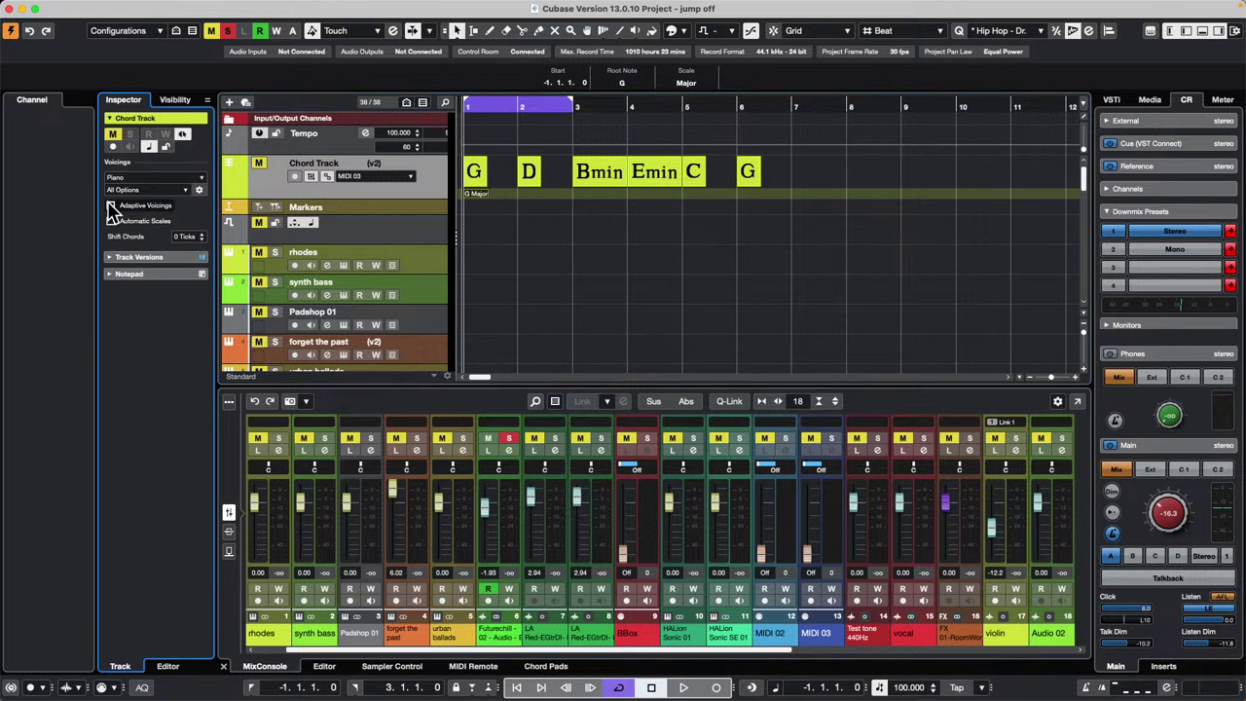
pyautogui.click(481, 195)
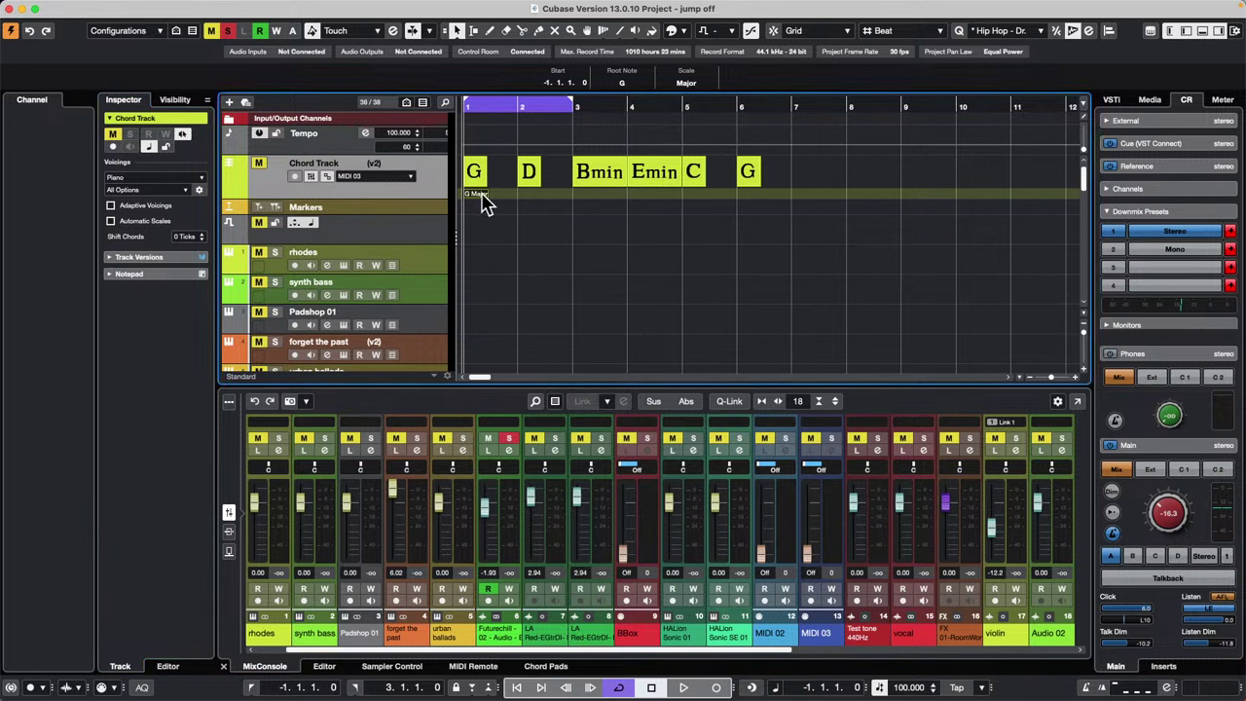
pyautogui.doubleClick(484, 200)
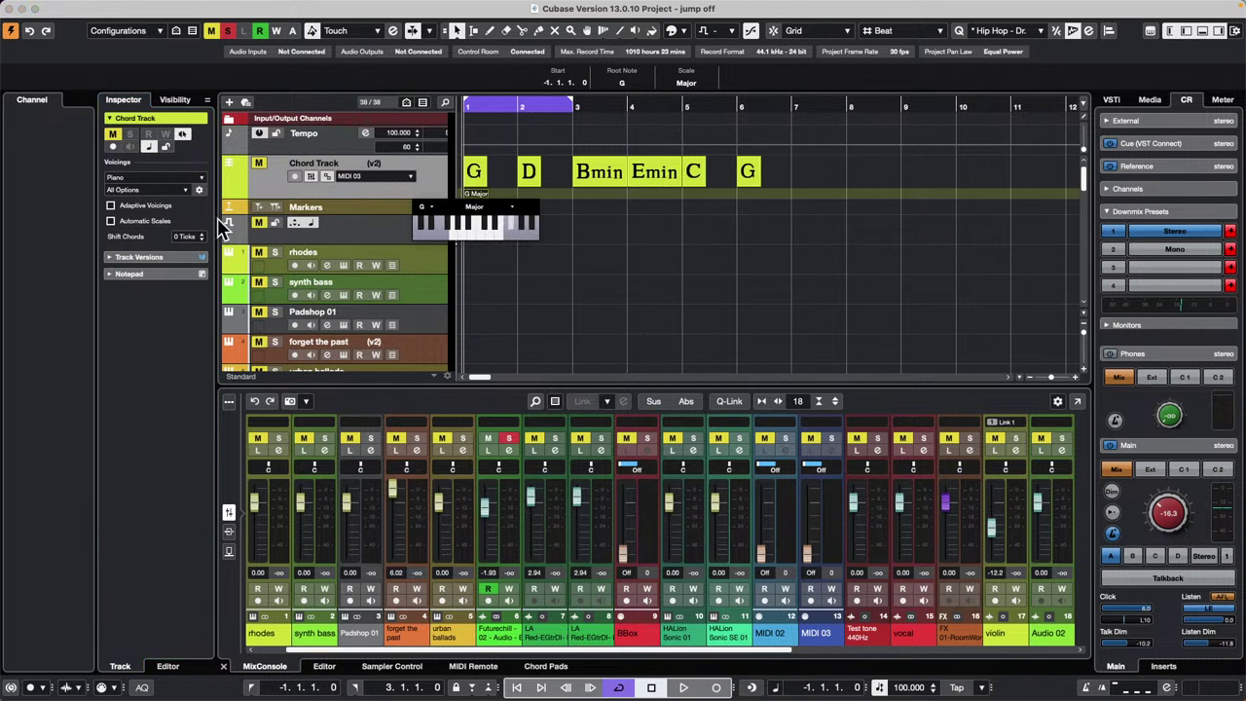
pyautogui.click(485, 207)
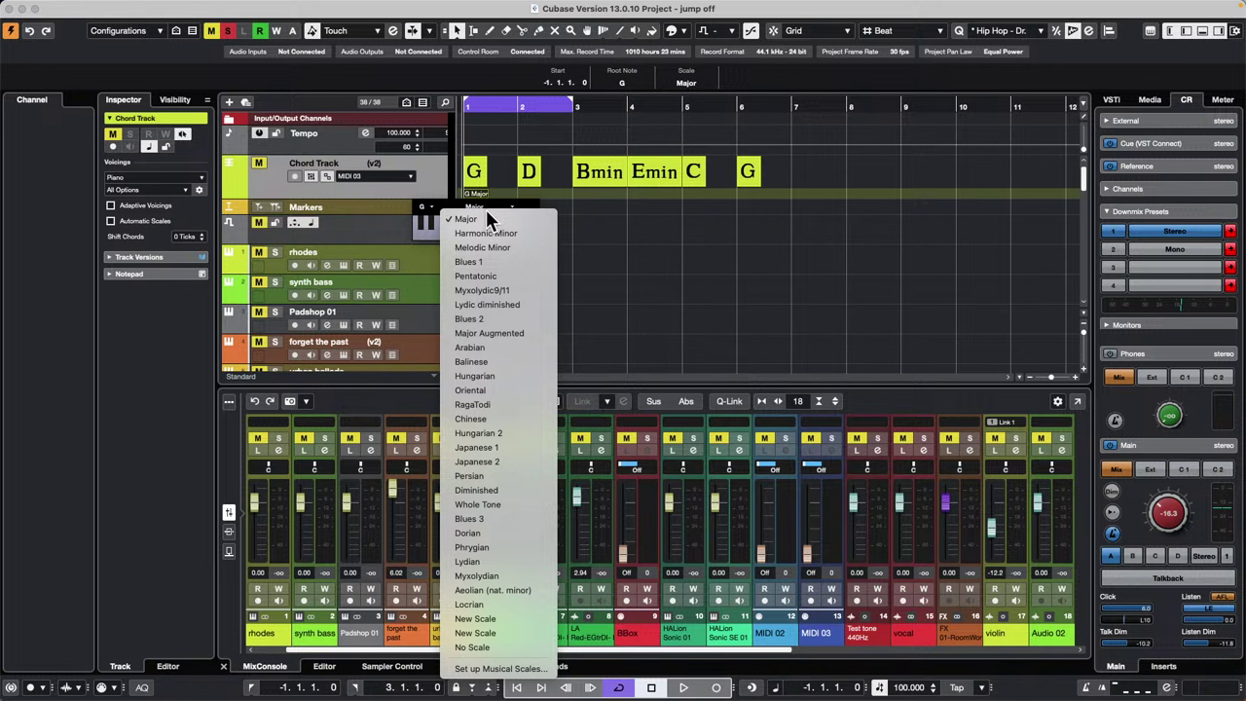
pyautogui.click(502, 234)
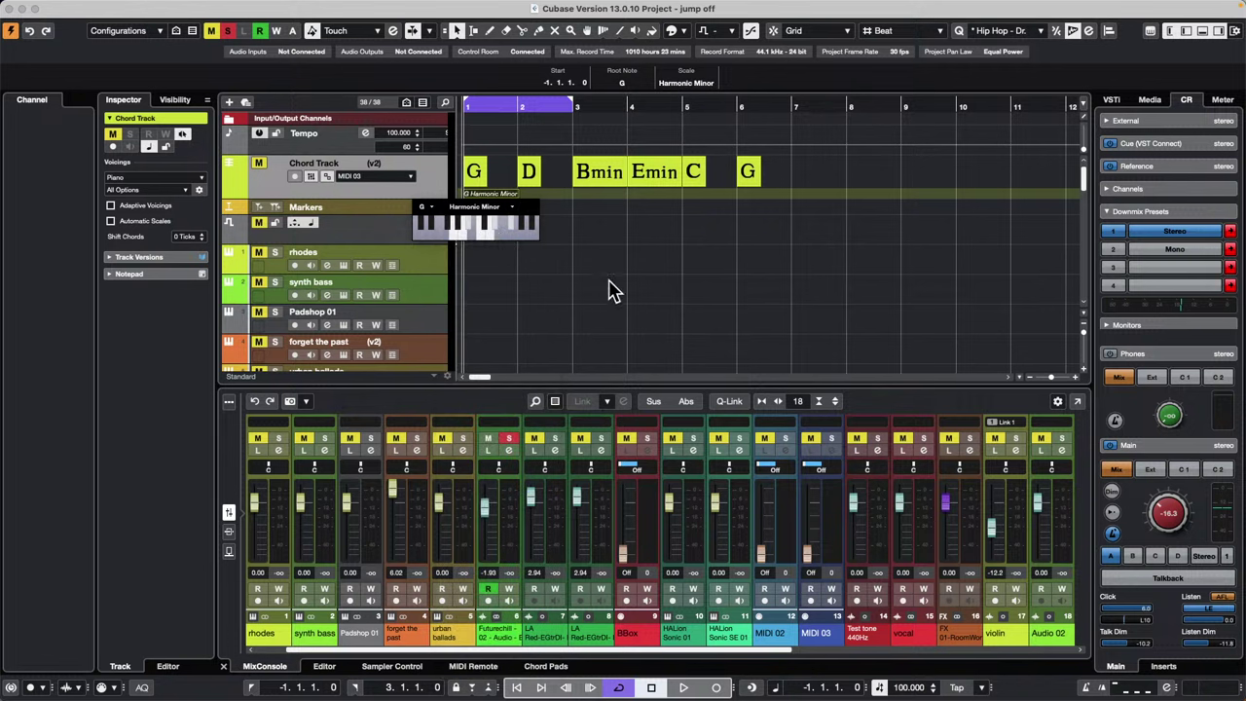
pyautogui.click(593, 207)
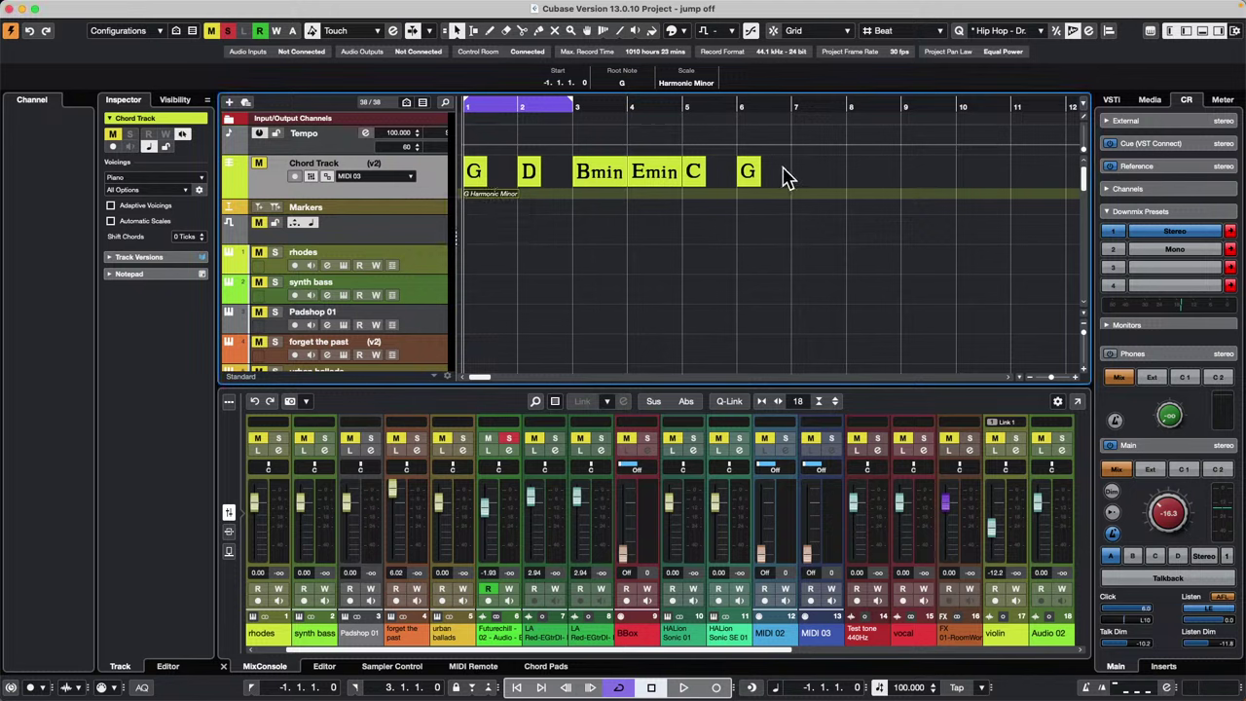
# Set the type of all six chord events on the Chord Track to min, and change them all to maj.
pyautogui.moveTo(787, 179); pyautogui.dragTo(523, 217)
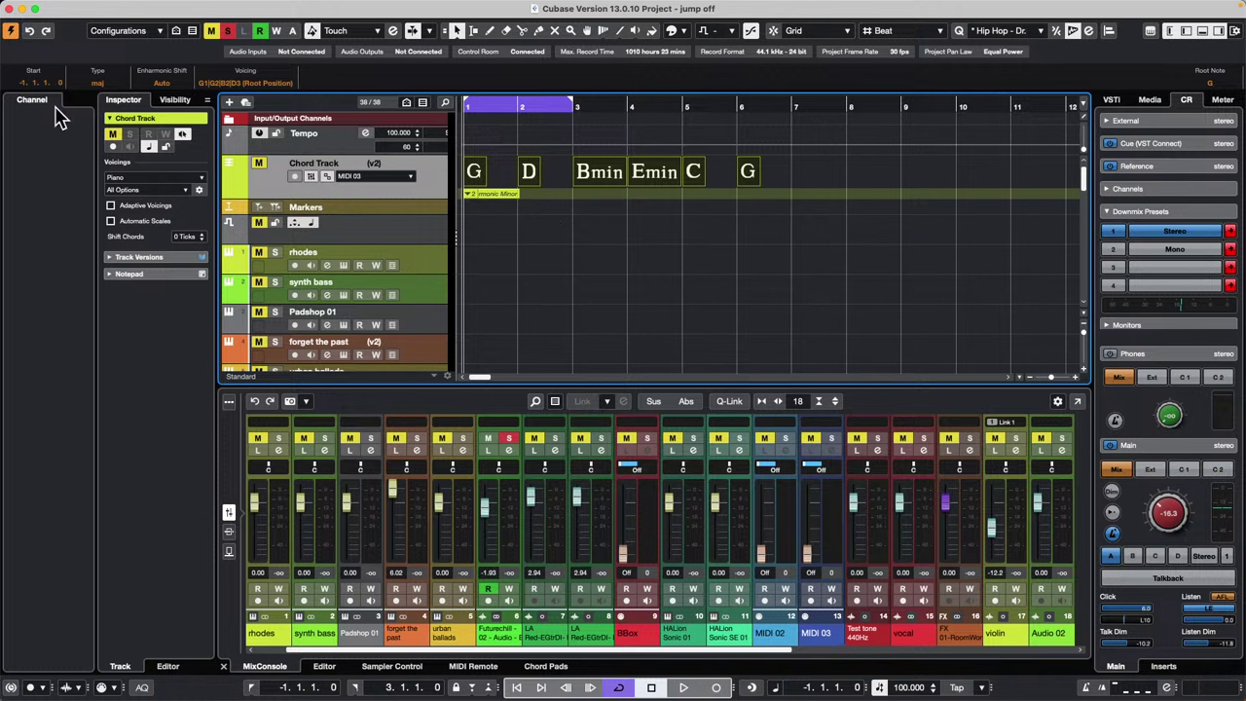
pyautogui.click(110, 83)
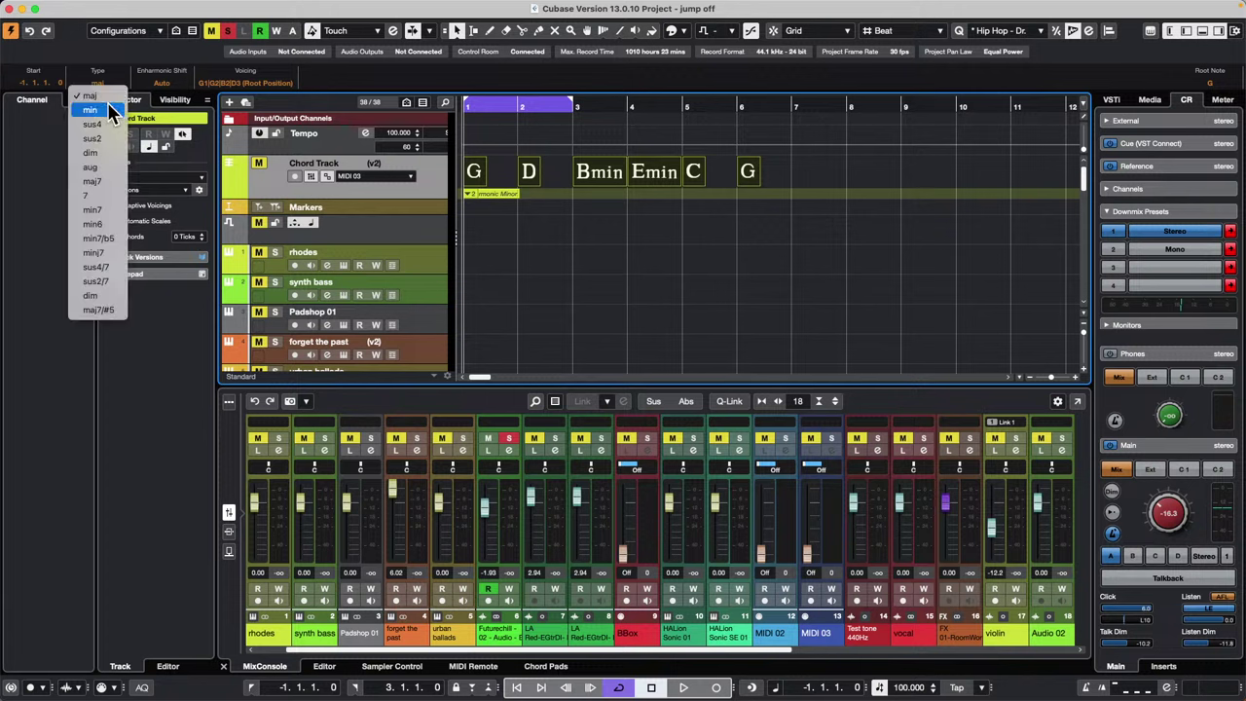
pyautogui.click(109, 105)
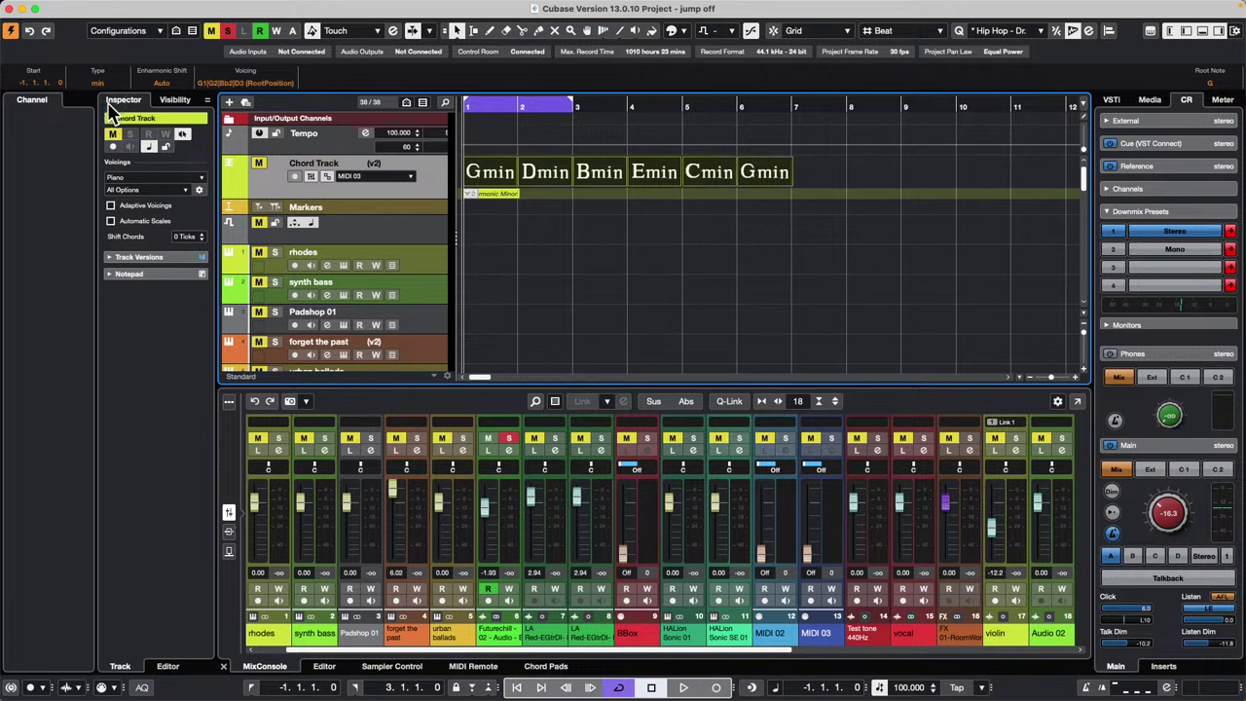
pyautogui.click(107, 83)
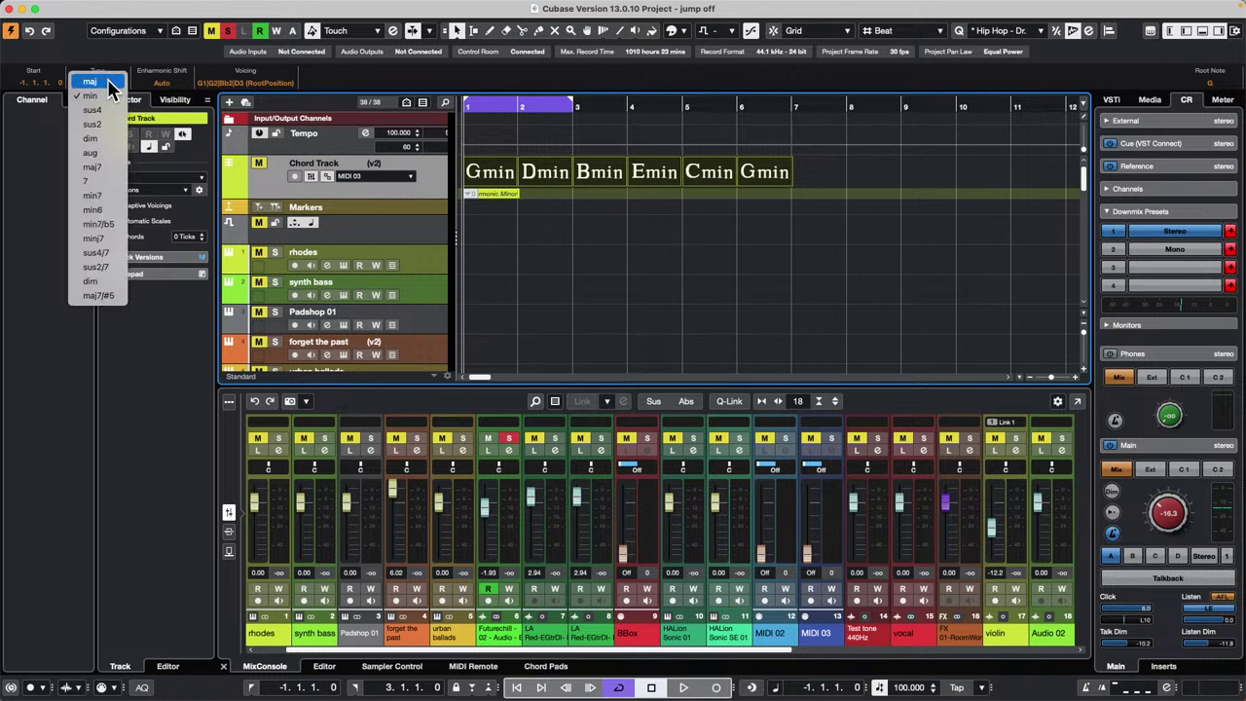
pyautogui.click(108, 82)
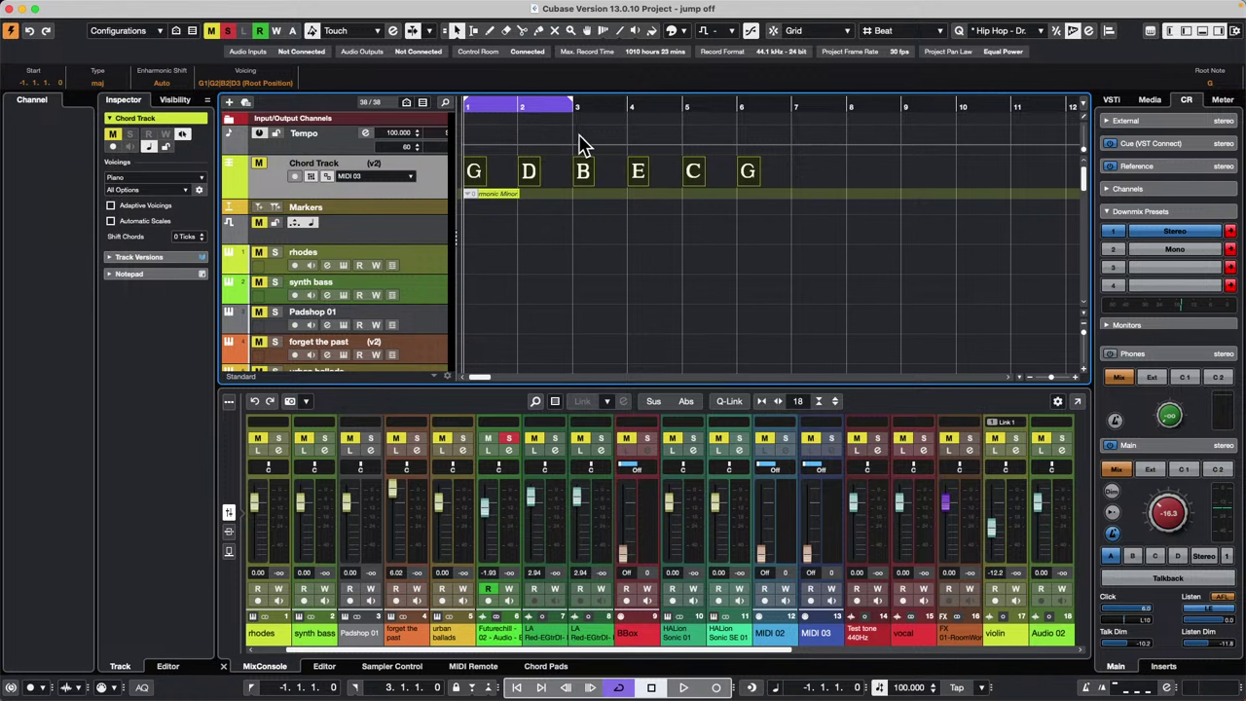
# Inspect the G chord at bar 1 and the commands available for the D chord at bar 2.
pyautogui.click(476, 174)
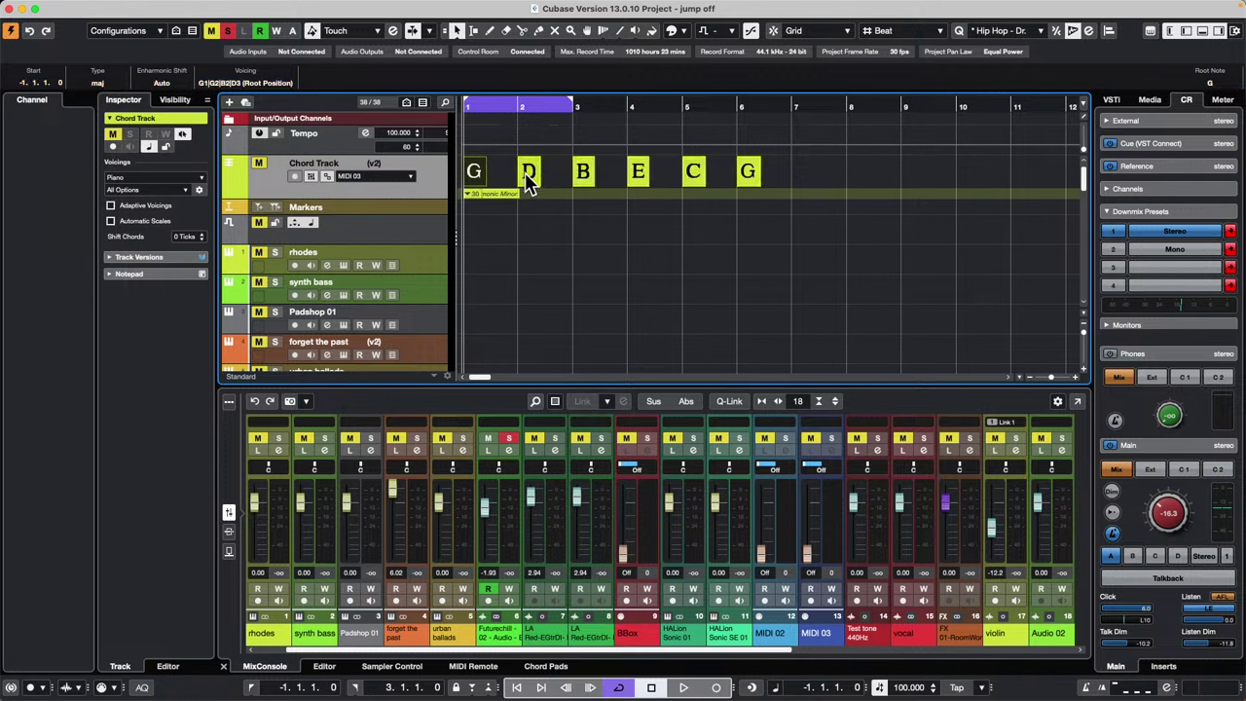
pyautogui.rightClick(531, 185)
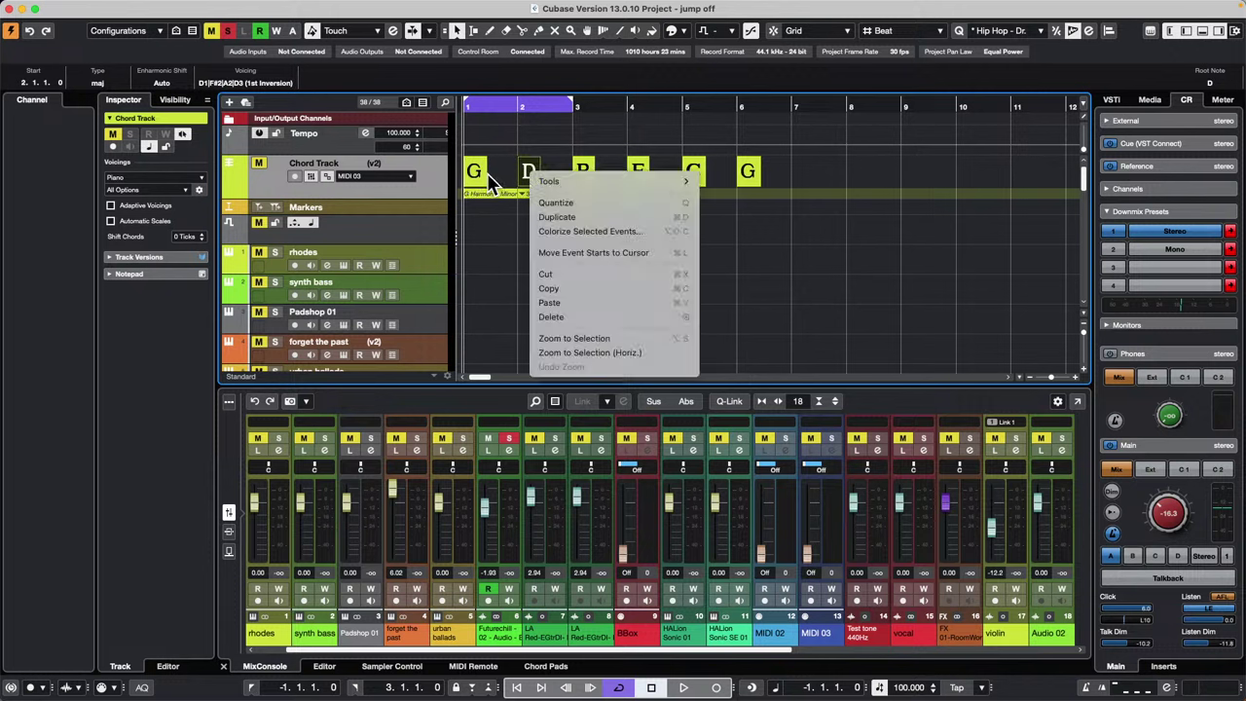
pyautogui.click(484, 180)
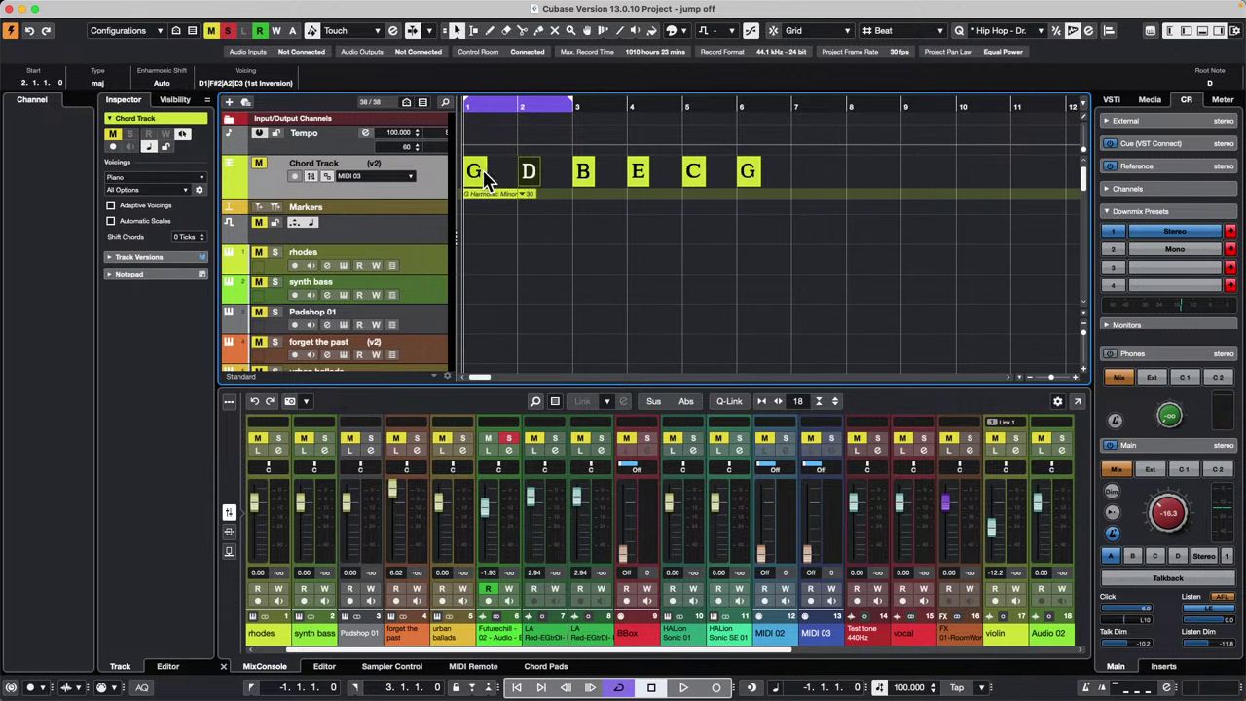
# Set the type of the Chord Track events at bars 1, 2, 5 and 6 (G, D, C, G) to min.
pyautogui.click(479, 175)
pyautogui.keyDown('shift'); pyautogui.click(534, 178); pyautogui.keyUp('shift')
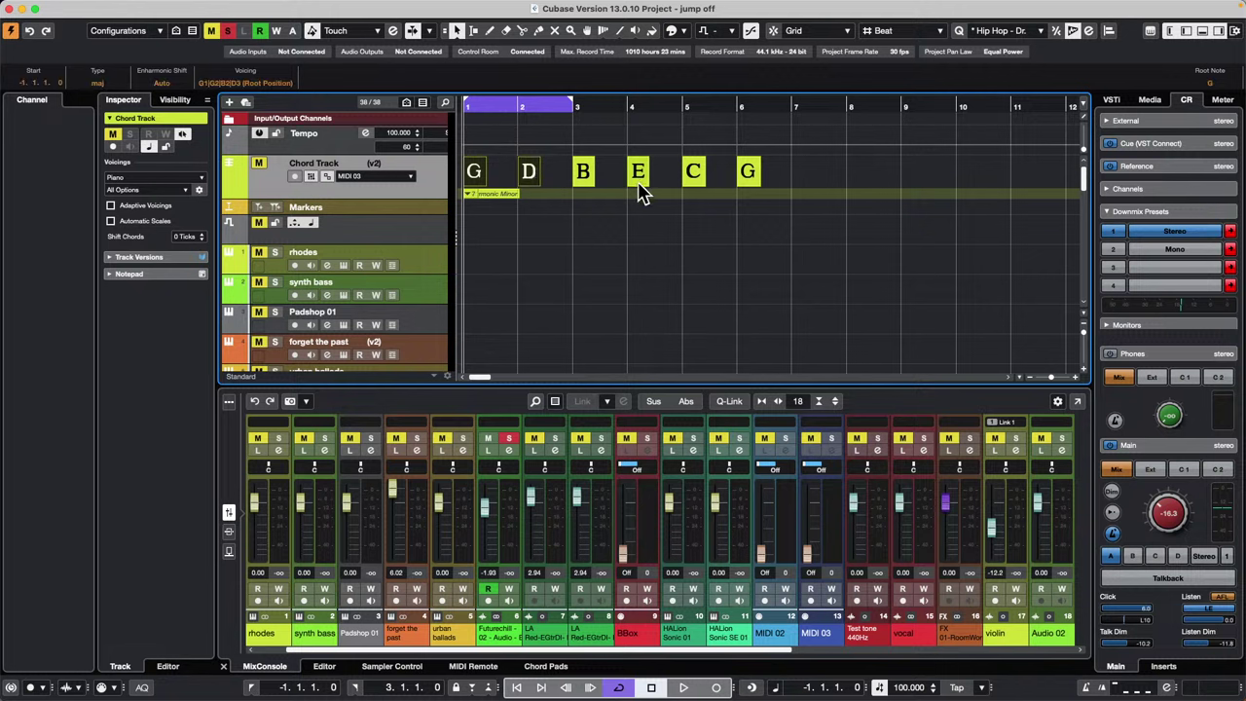
pyautogui.keyDown('shift'); pyautogui.click(701, 181); pyautogui.keyUp('shift')
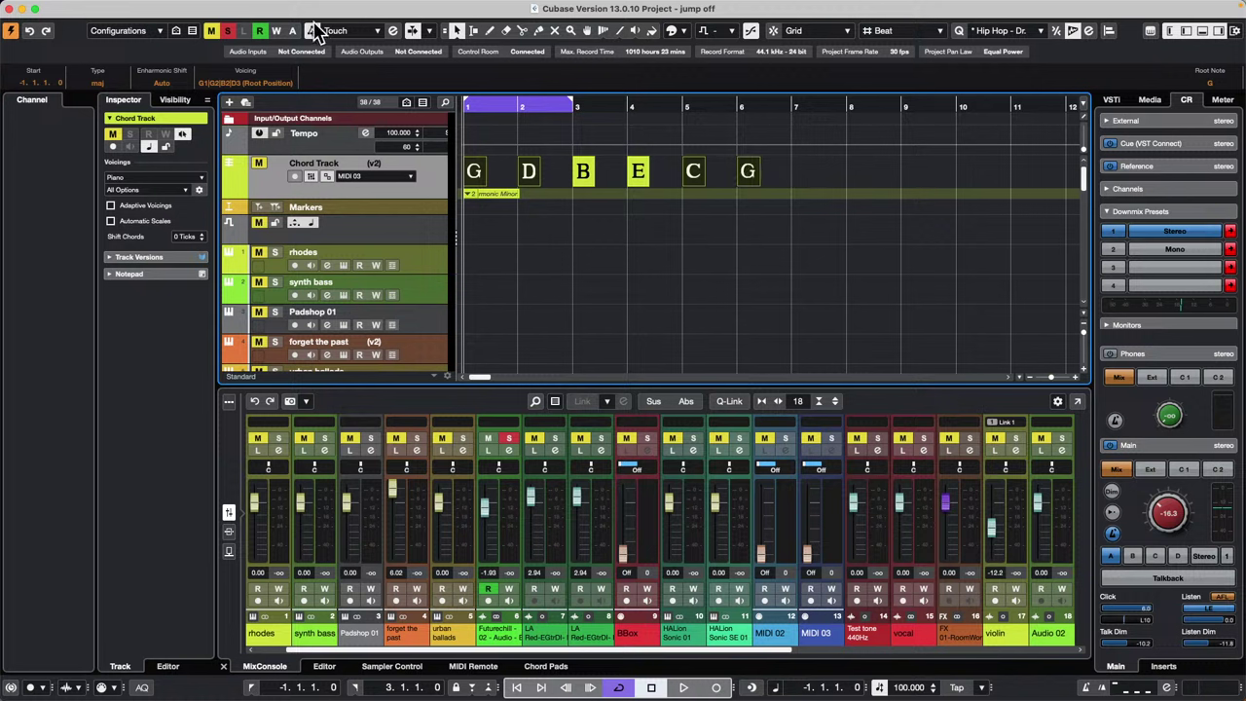
pyautogui.click(92, 86)
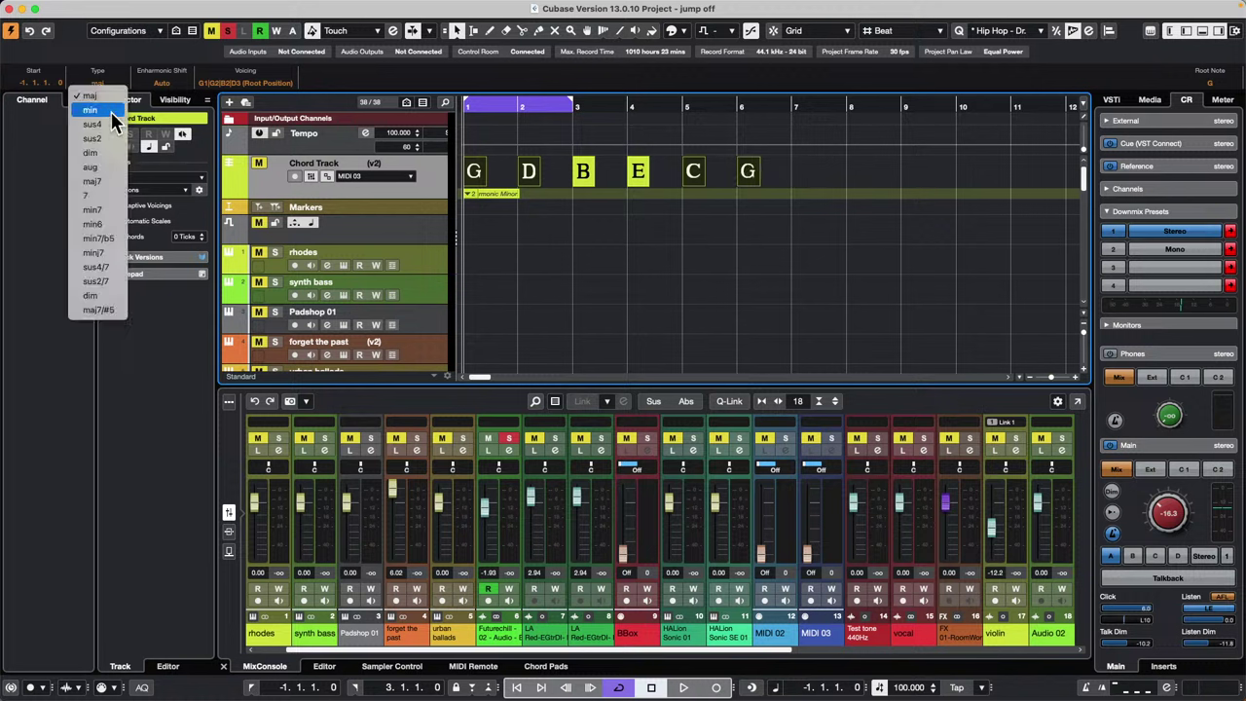
pyautogui.click(111, 113)
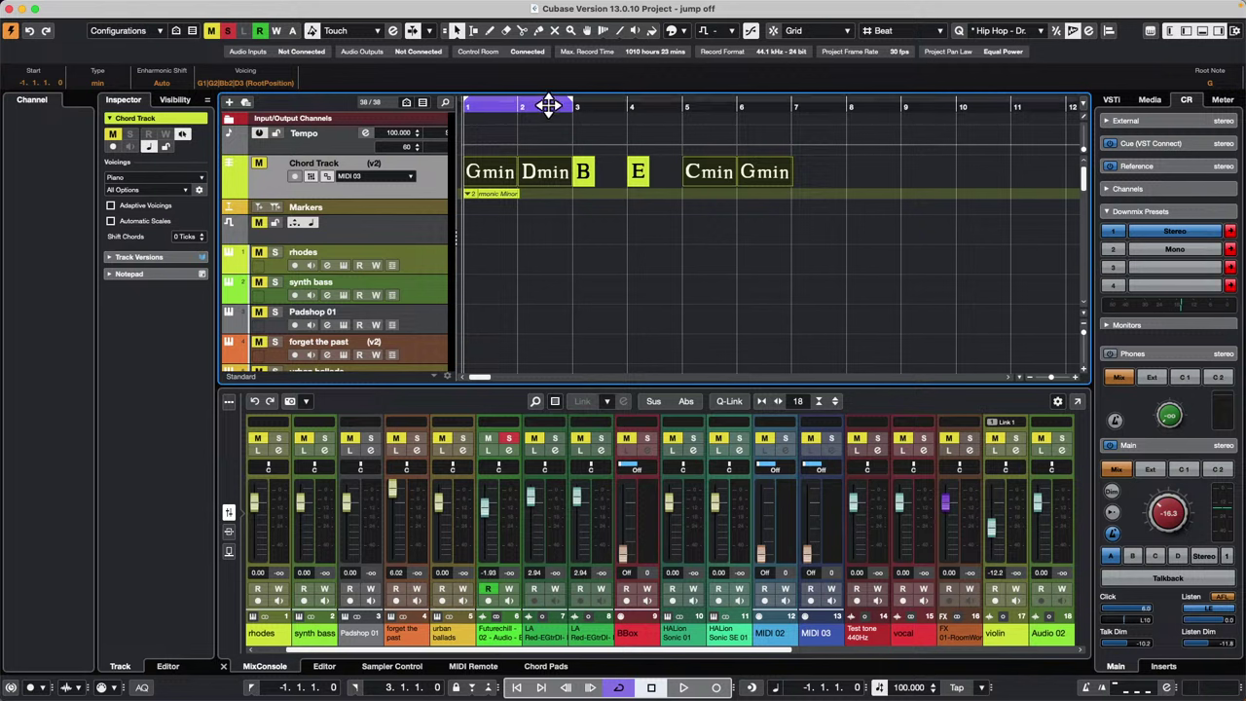
# Select all six chord events on the Chord Track, raise their root notes together by a semitone, and return them to G.
pyautogui.press('h')
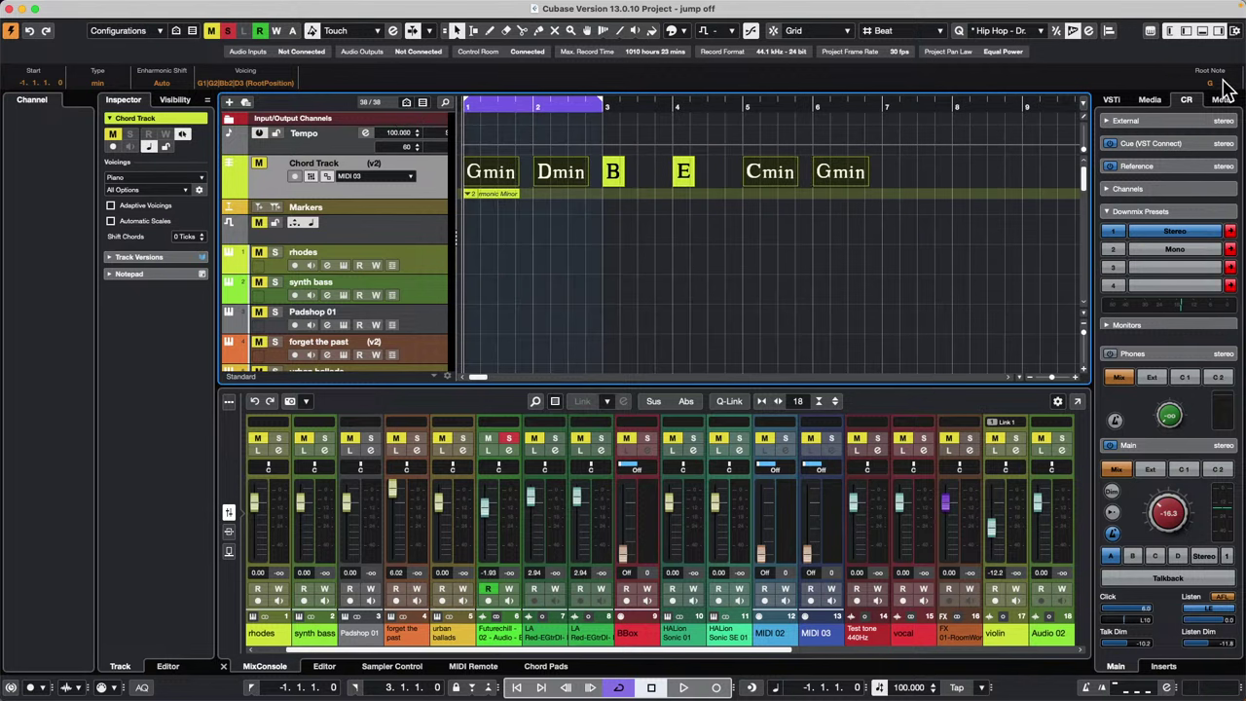
pyautogui.scroll(-2, 1217, 85)
pyautogui.scroll(4, 1217, 85)
pyautogui.scroll(-2, 1217, 85)
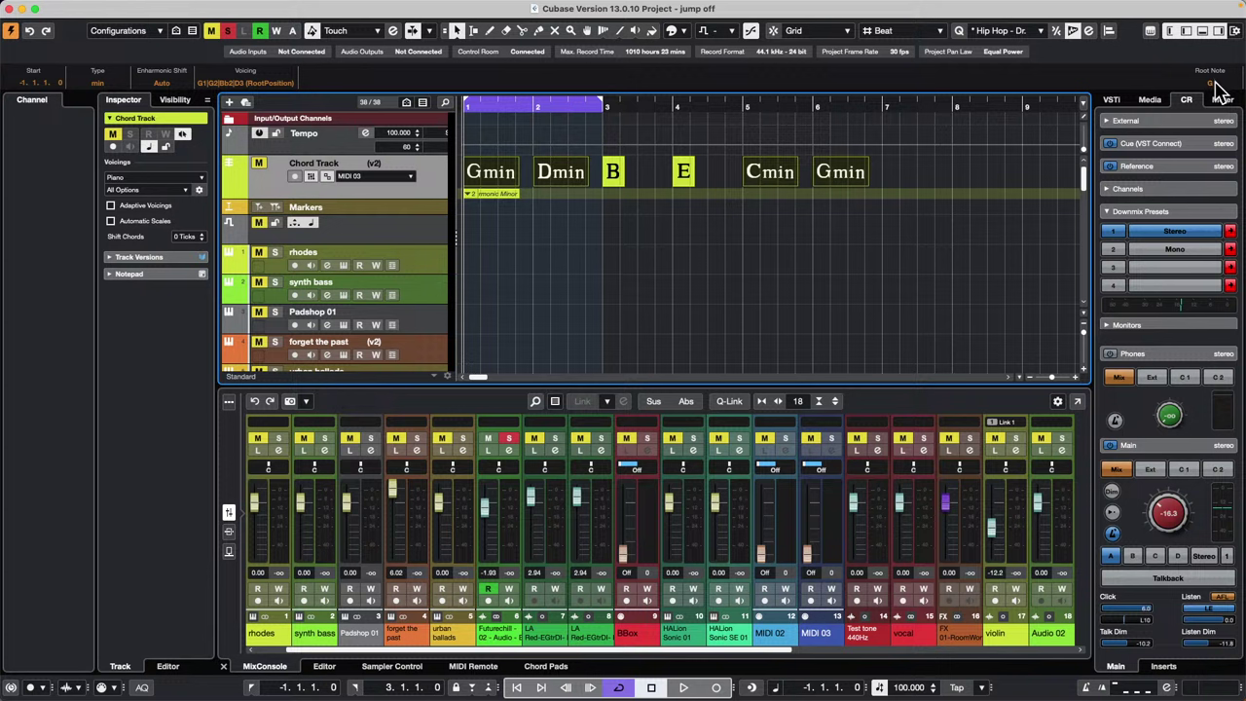
pyautogui.click(1003, 162)
pyautogui.moveTo(966, 159); pyautogui.dragTo(492, 179)
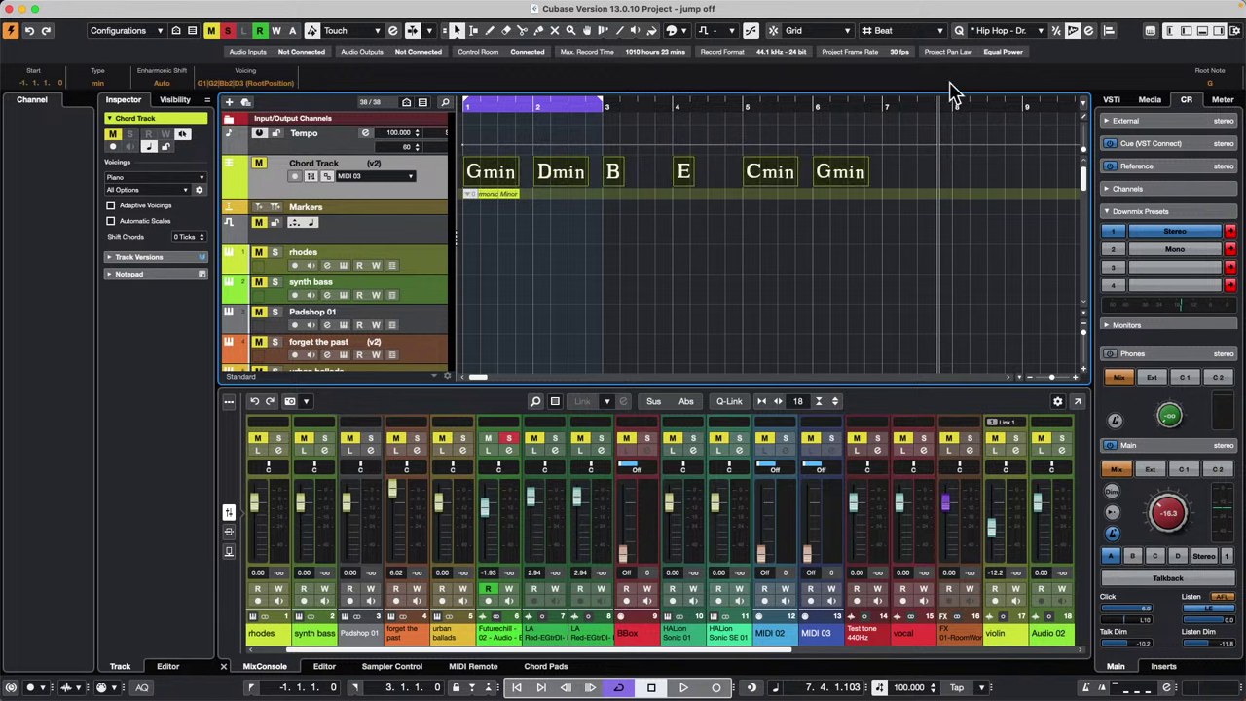
pyautogui.scroll(4, 1217, 85)
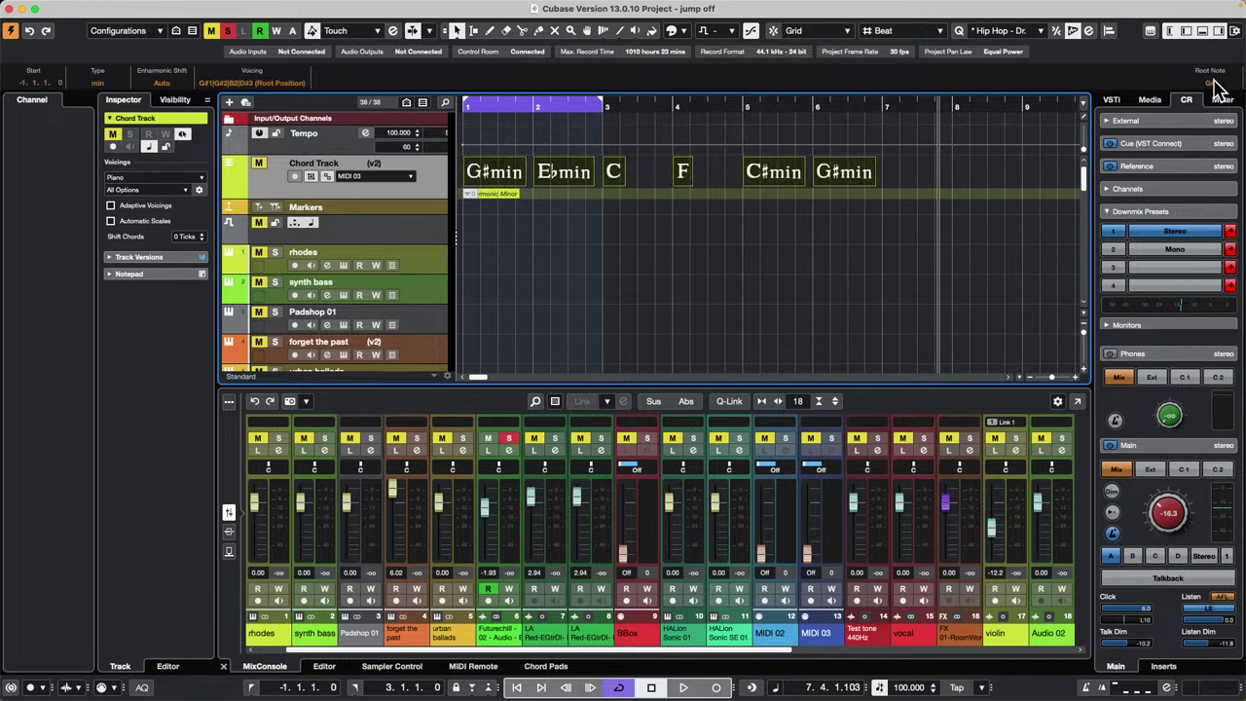
pyautogui.scroll(-2, 1217, 85)
pyautogui.scroll(-5, 1217, 85)
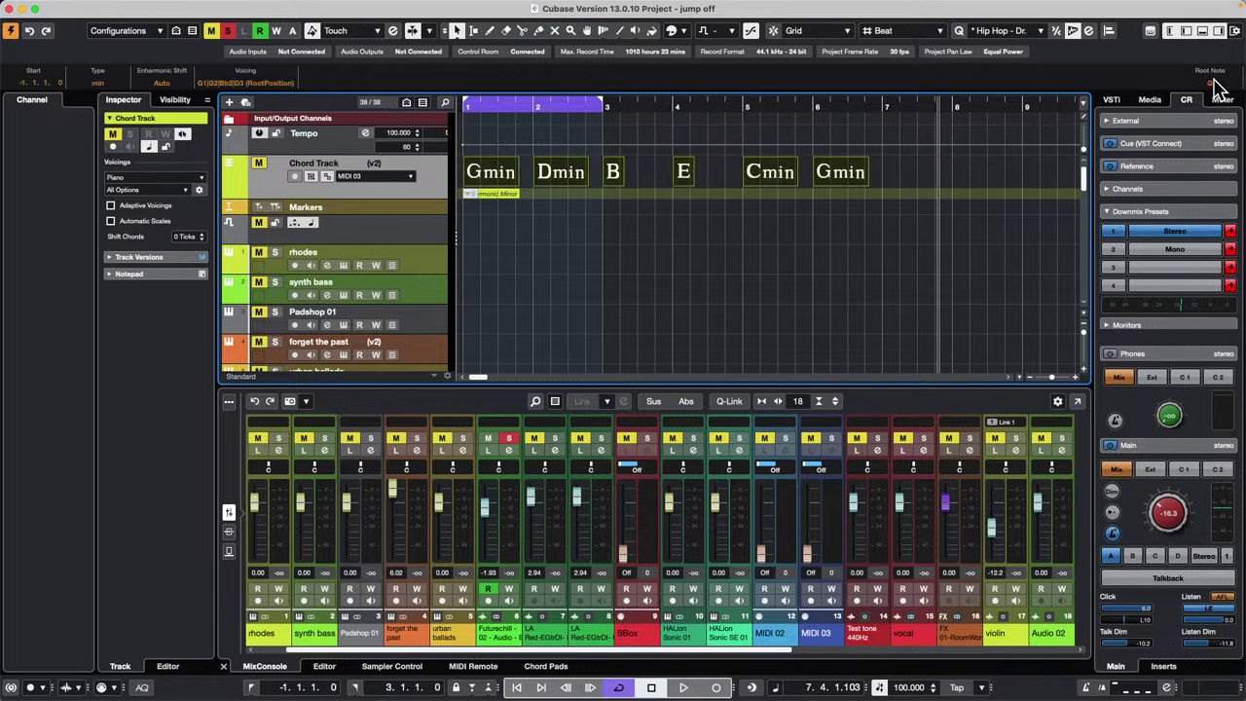
# Transpose the selected chords together down to an F root and up to B♭, return the root to G, and clear the selection.
pyautogui.scroll(1, 1217, 85)
pyautogui.scroll(2, 1217, 85)
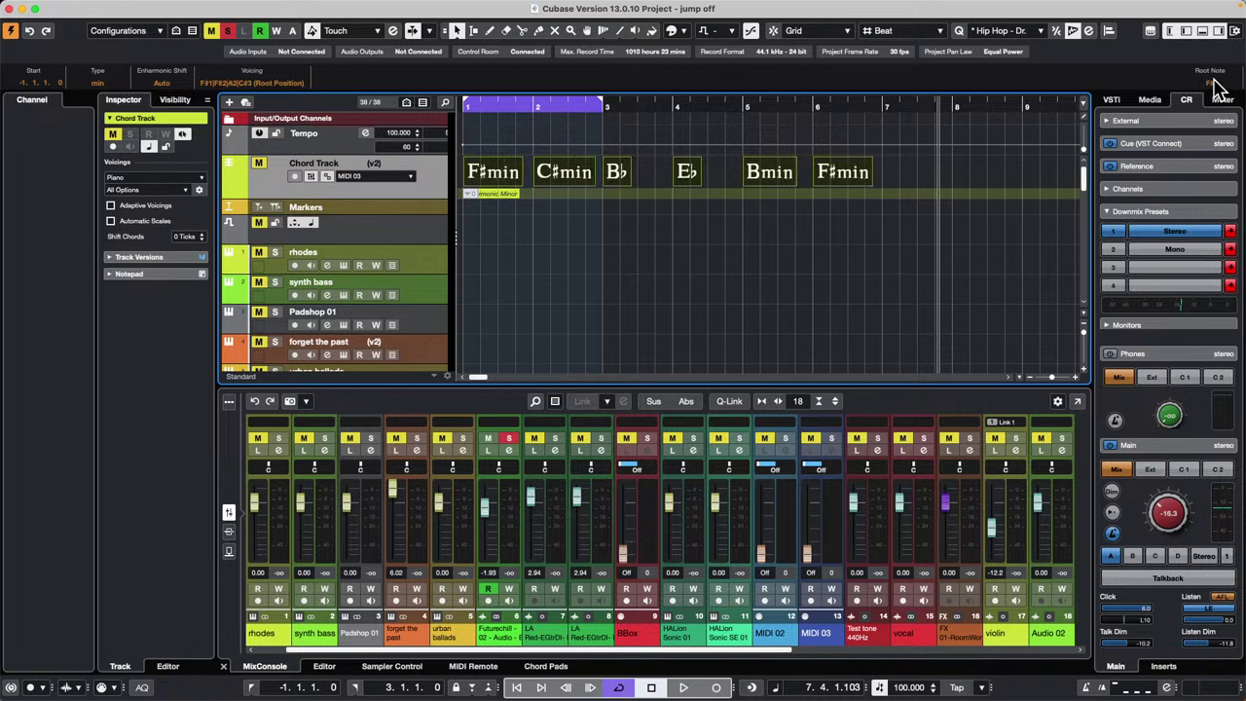
pyautogui.scroll(-2, 1217, 85)
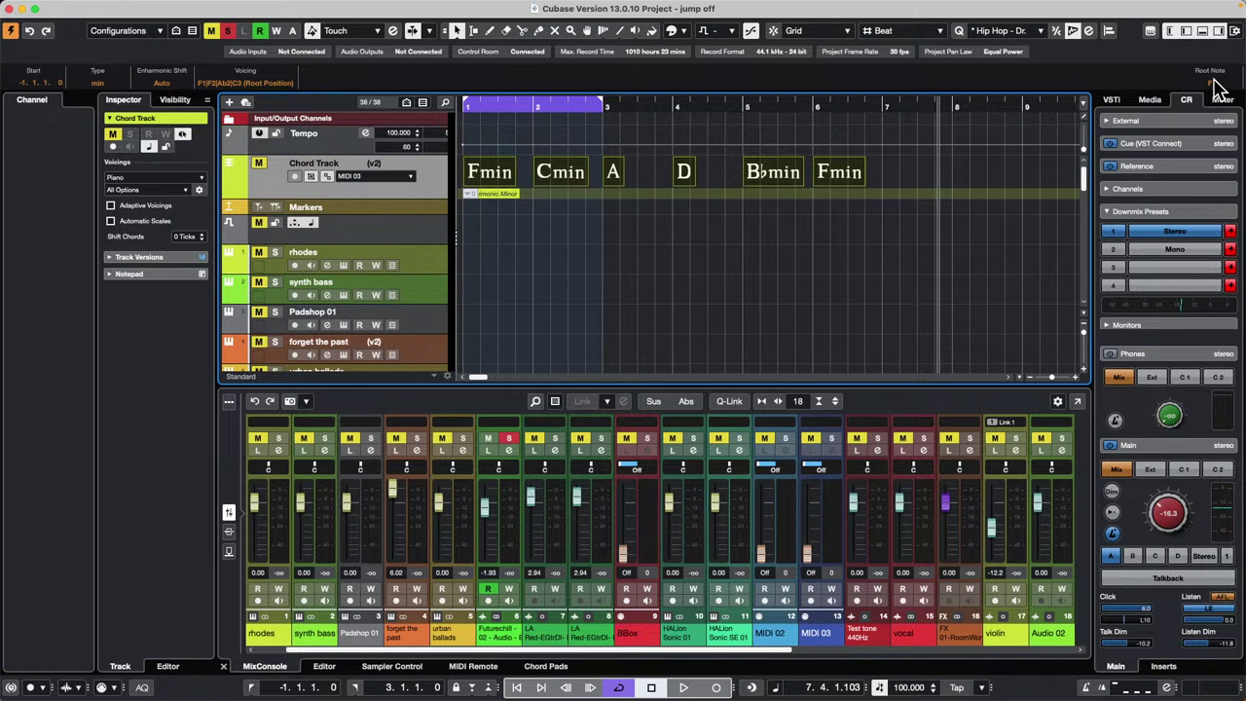
pyautogui.scroll(3, 1218, 85)
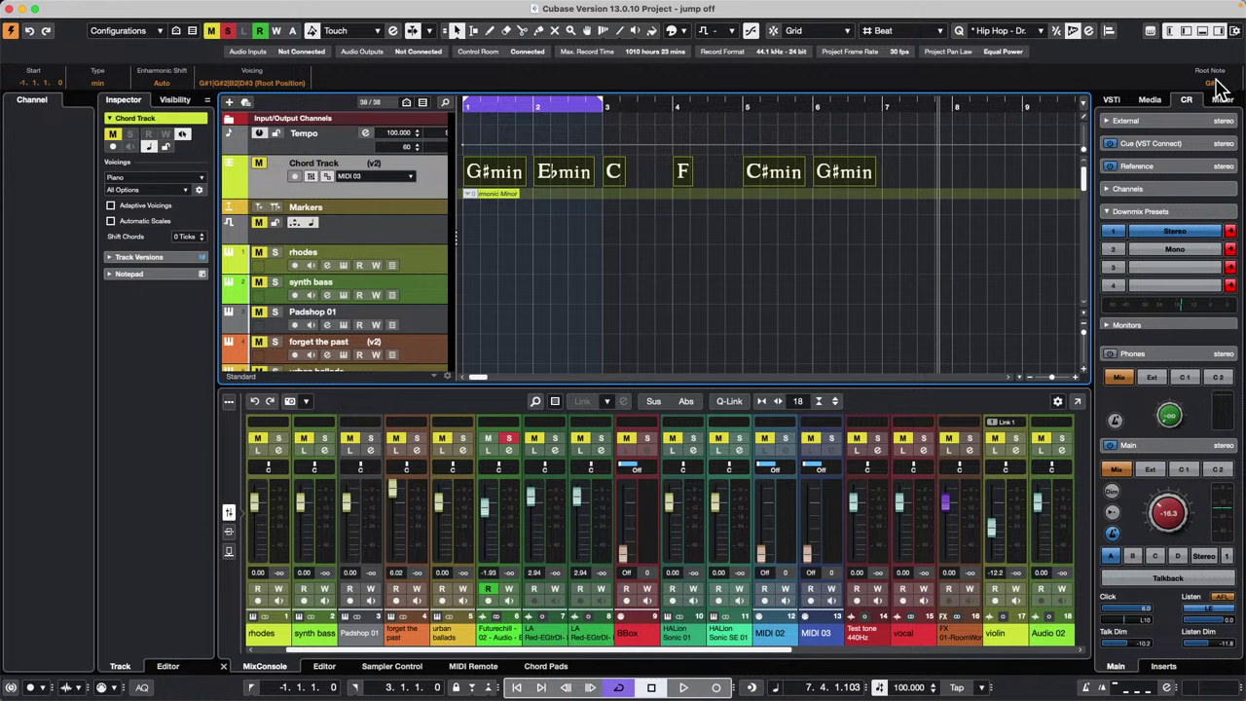
pyautogui.scroll(1, 1217, 85)
pyautogui.scroll(2, 1220, 86)
pyautogui.scroll(-1, 1220, 85)
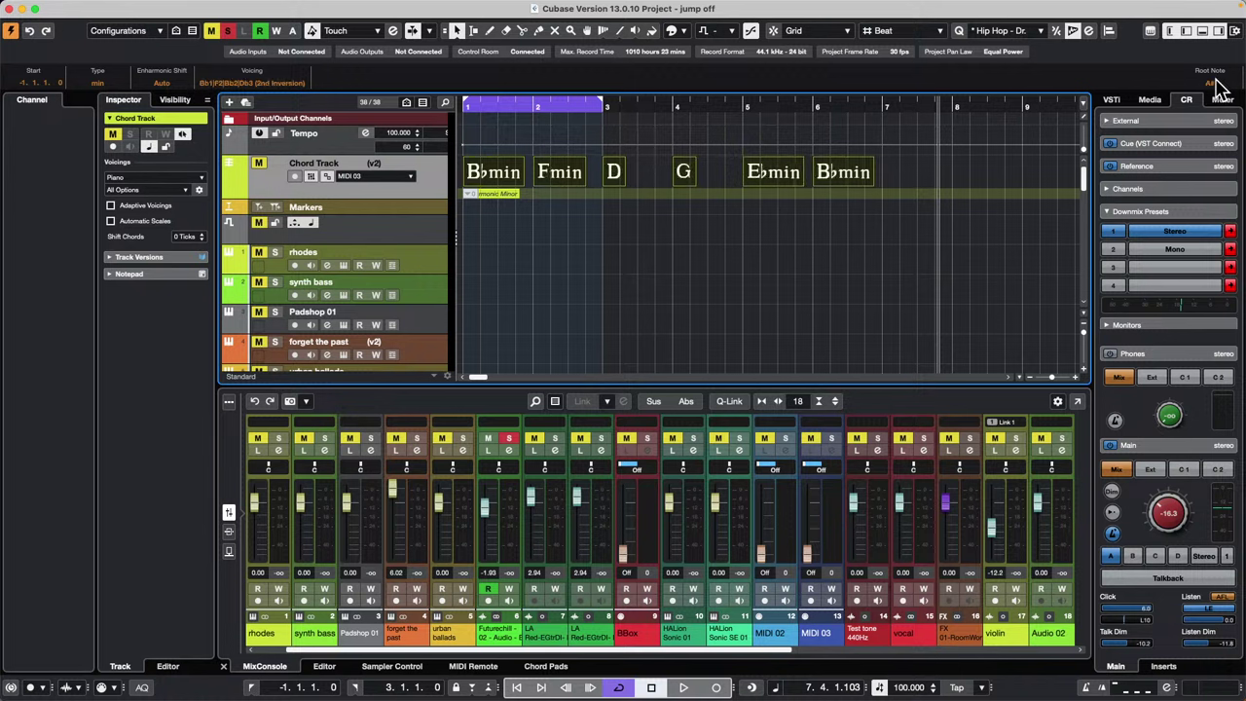
pyautogui.scroll(-5, 1220, 86)
pyautogui.scroll(1, 1220, 86)
pyautogui.scroll(2, 1220, 85)
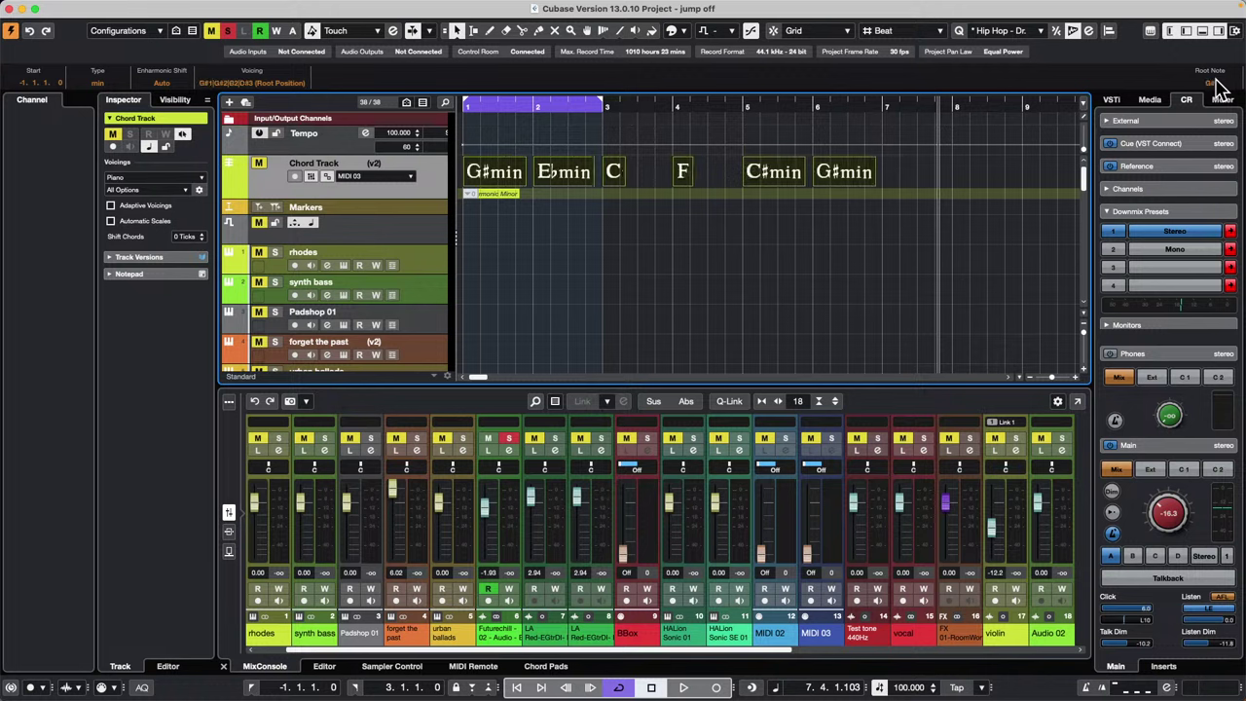
pyautogui.scroll(-1, 1220, 86)
pyautogui.click(907, 180)
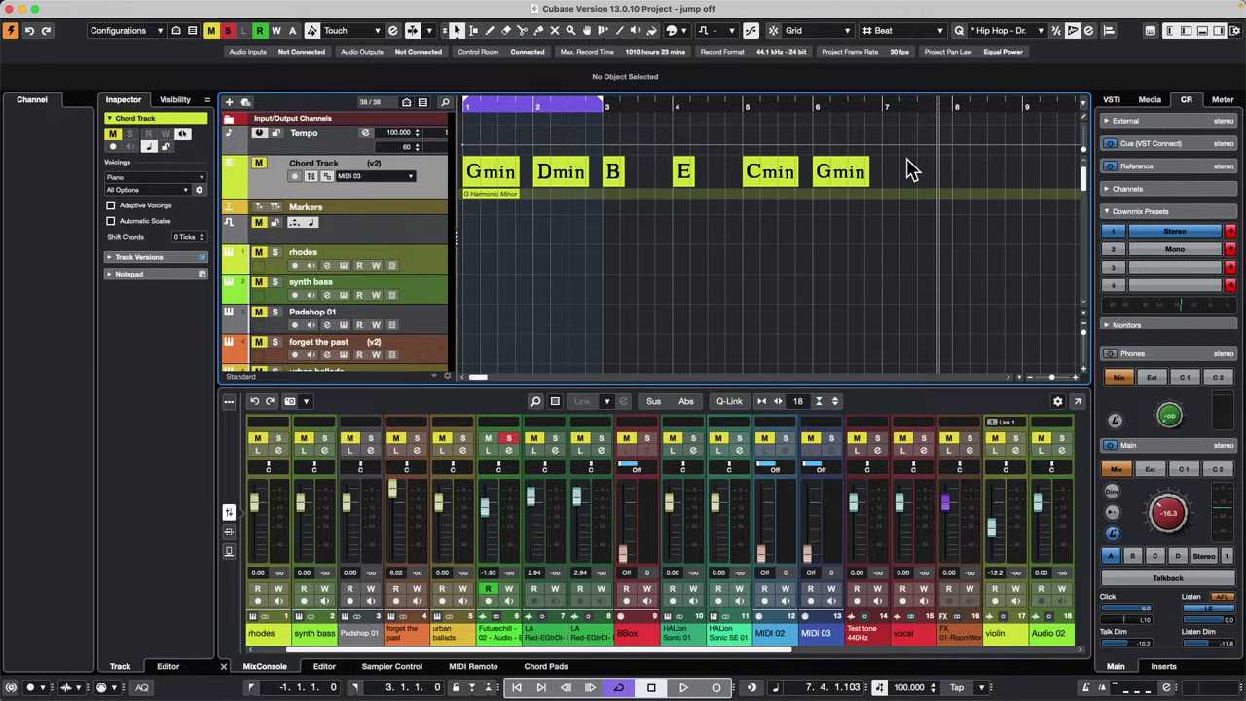
# Add an instrument track below the Chord Track using the Retrologue synth.
pyautogui.rightClick(436, 195)
pyautogui.moveTo(495, 195)
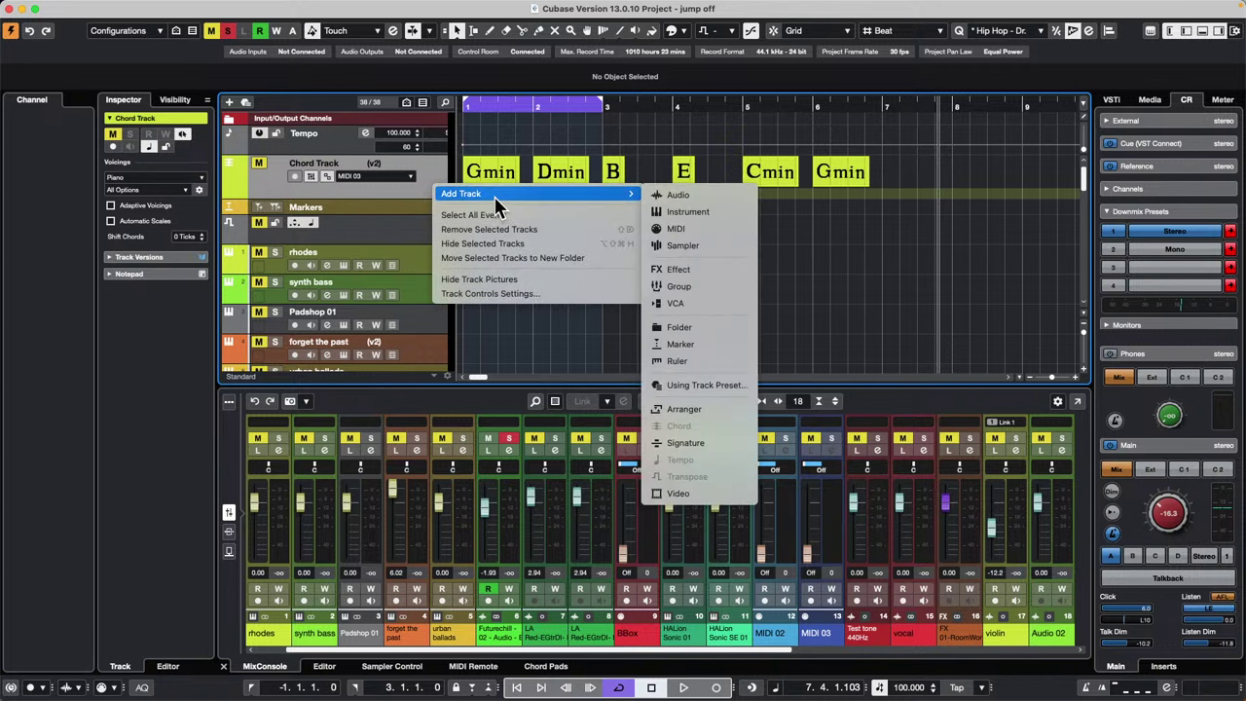
pyautogui.click(699, 216)
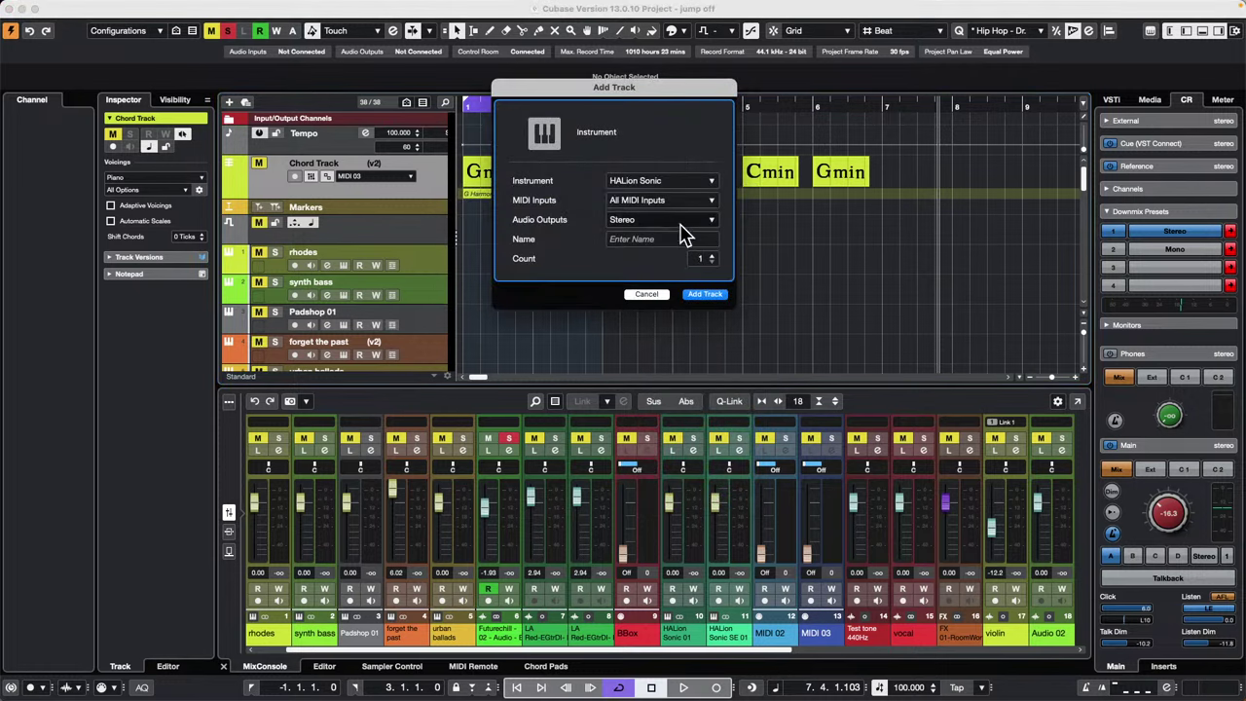
pyautogui.click(671, 189)
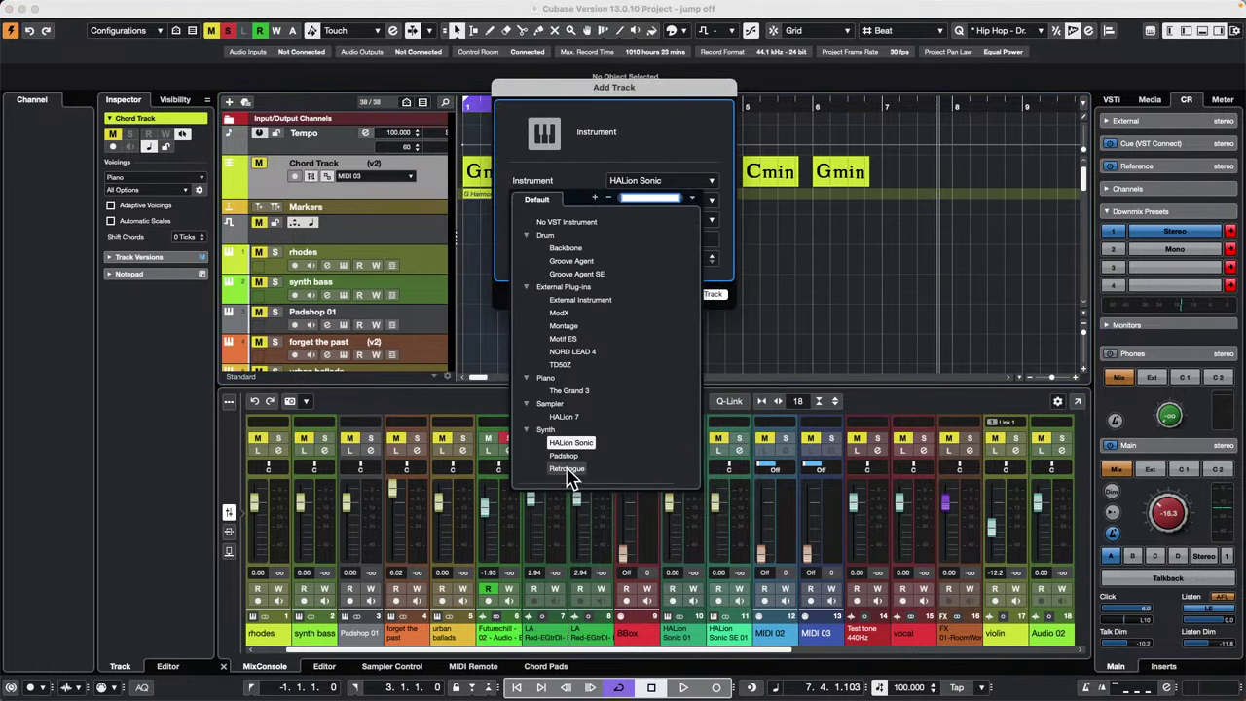
pyautogui.click(572, 478)
pyautogui.click(705, 295)
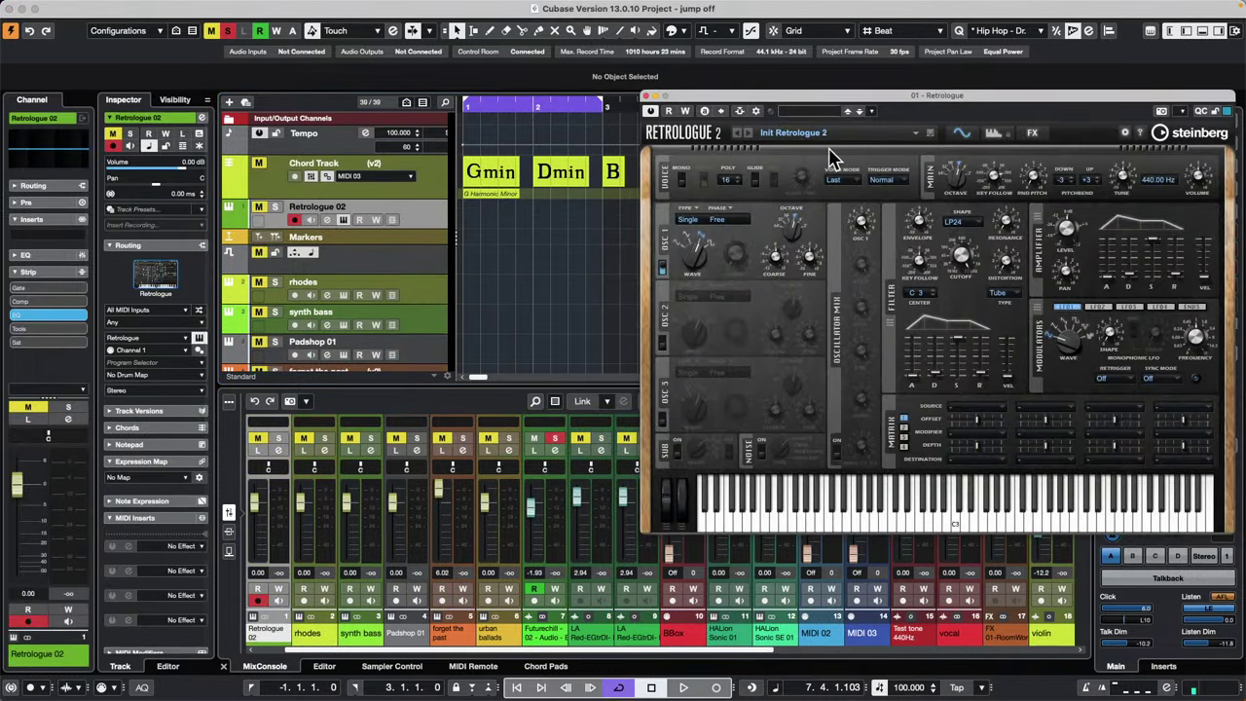
# Load the Big Bone bass preset into Retrologue.
pyautogui.moveTo(798, 106); pyautogui.dragTo(472, 82)
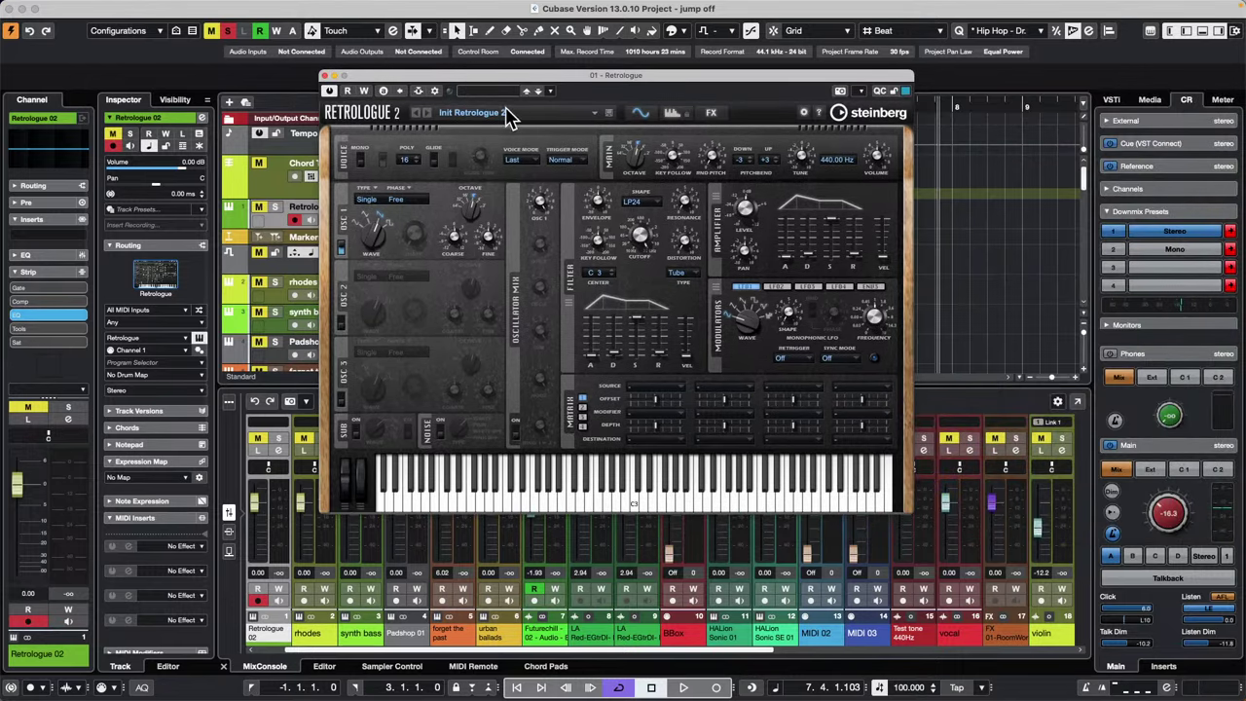
pyautogui.click(498, 117)
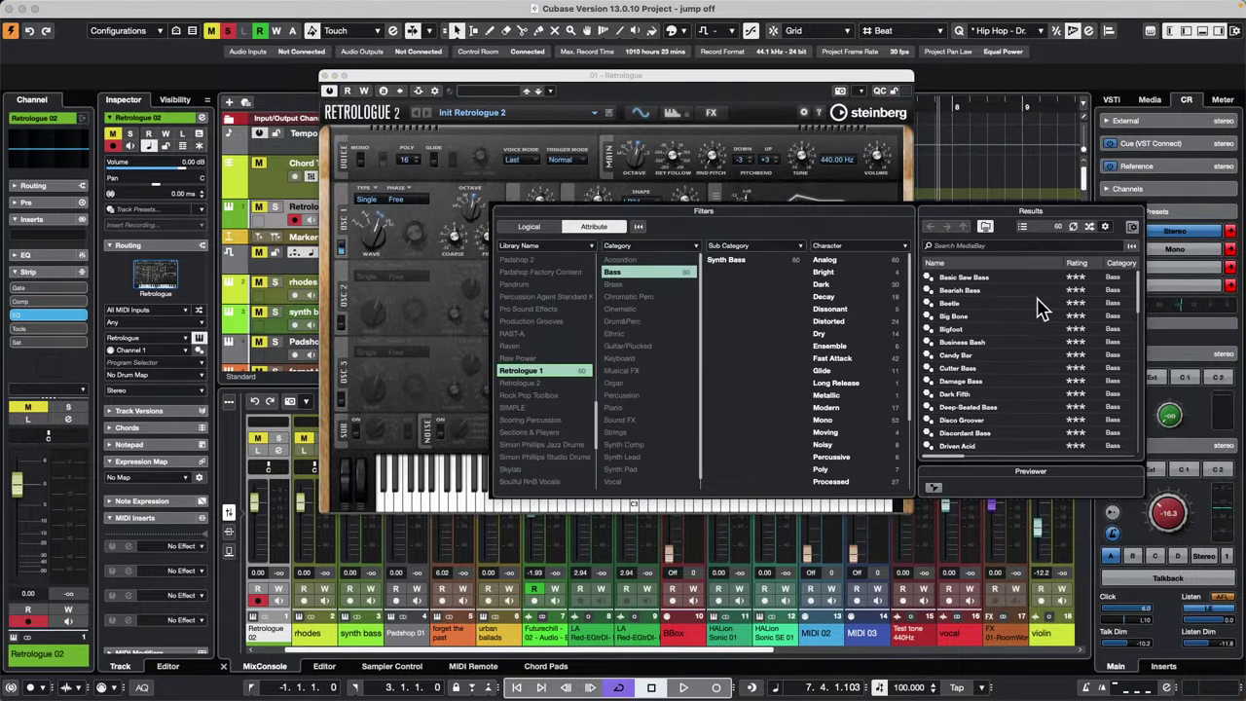
pyautogui.click(979, 322)
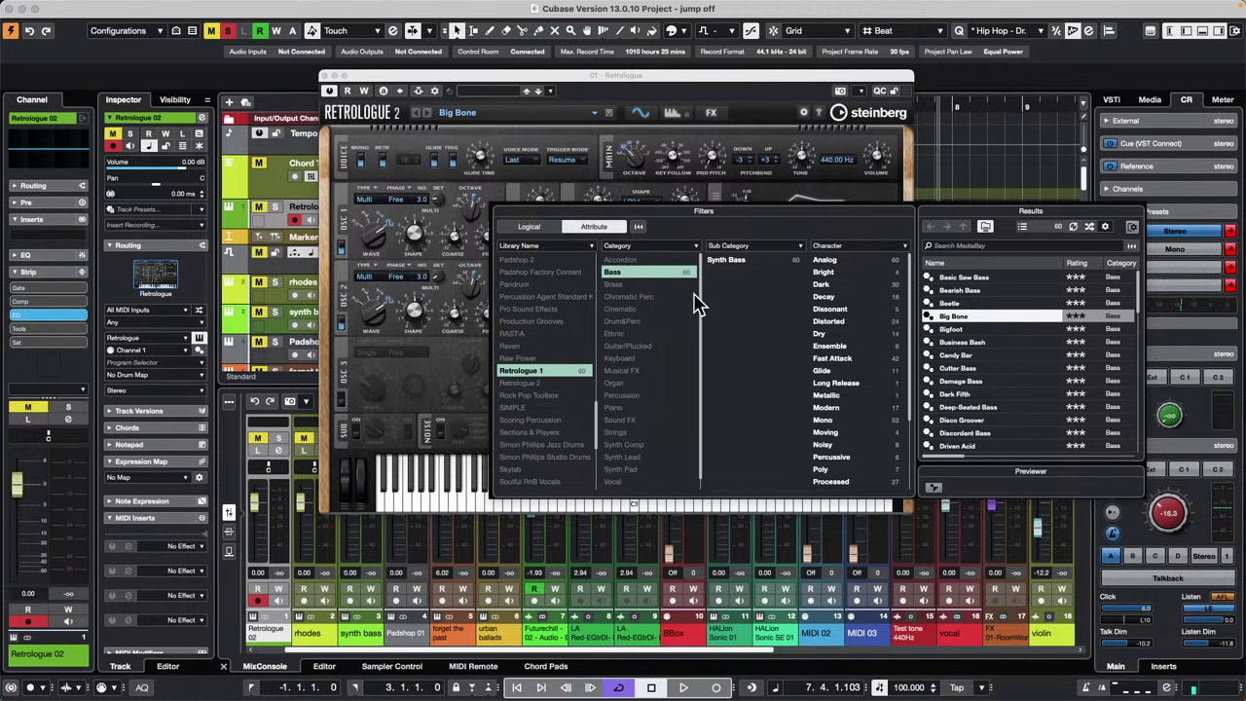
pyautogui.doubleClick(979, 321)
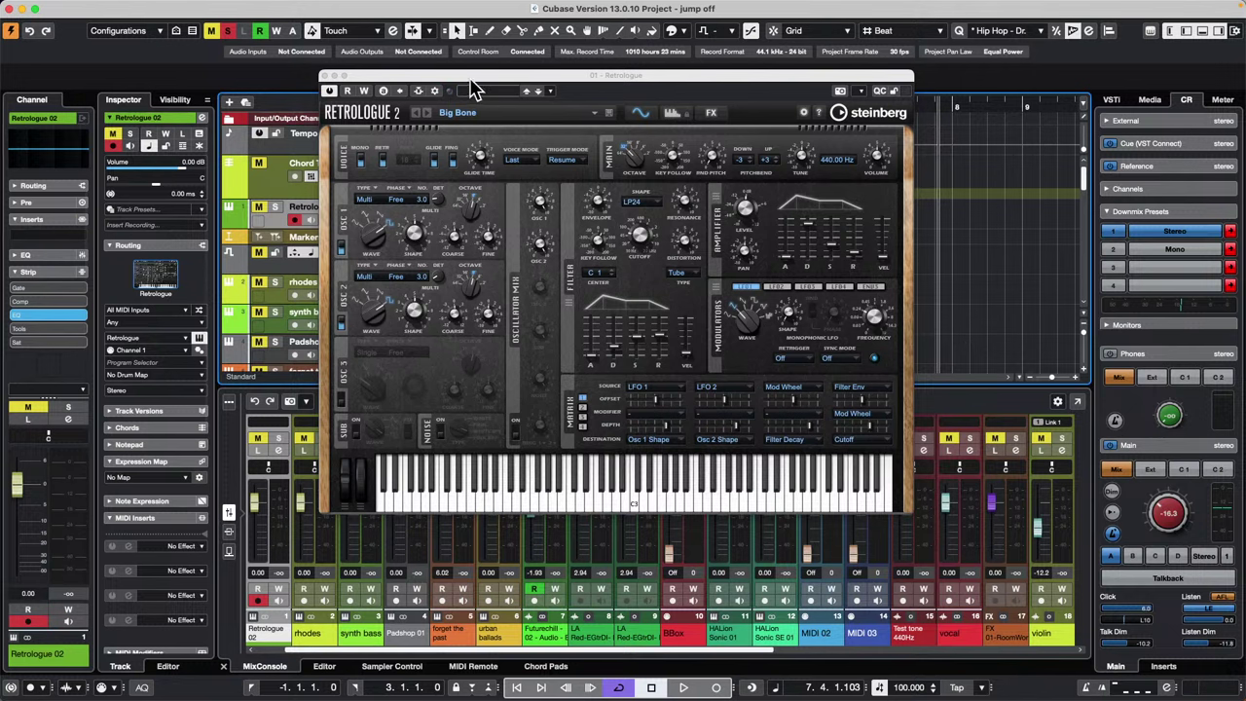
# Reveal the track list behind the synth editor and solo the Retrologue 02 track.
pyautogui.moveTo(474, 76); pyautogui.dragTo(700, 98)
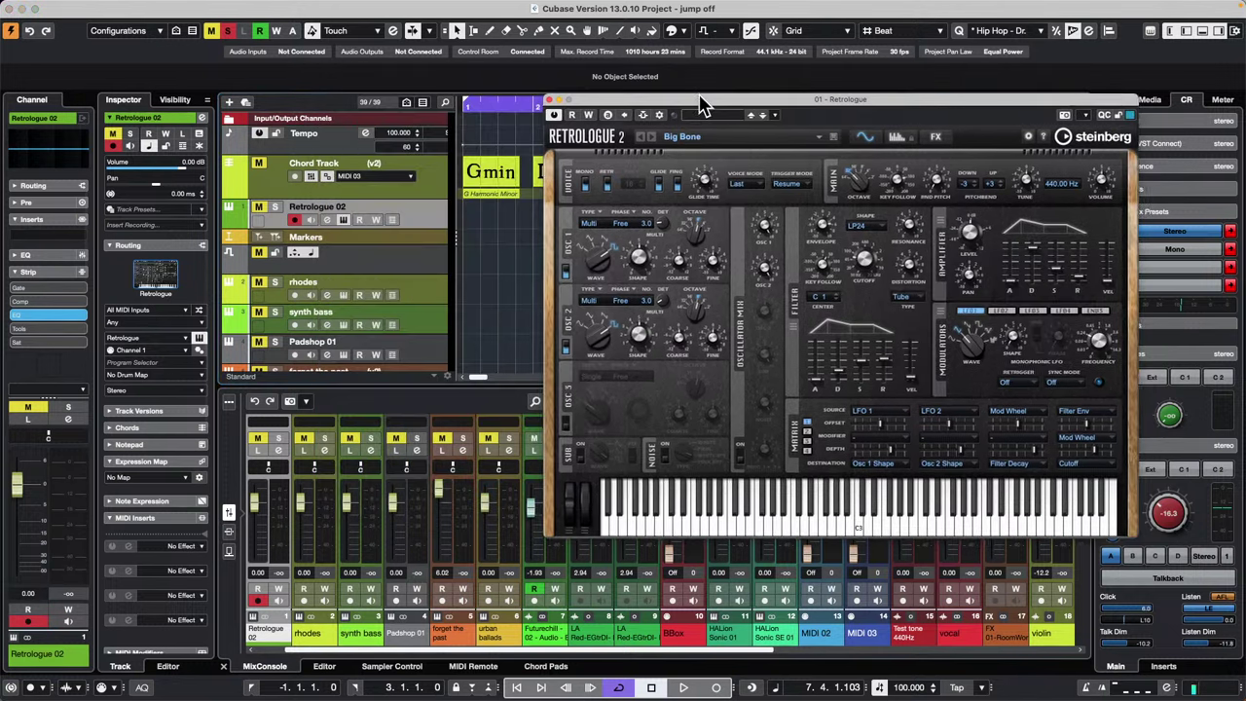
pyautogui.scroll(-3, 428, 243)
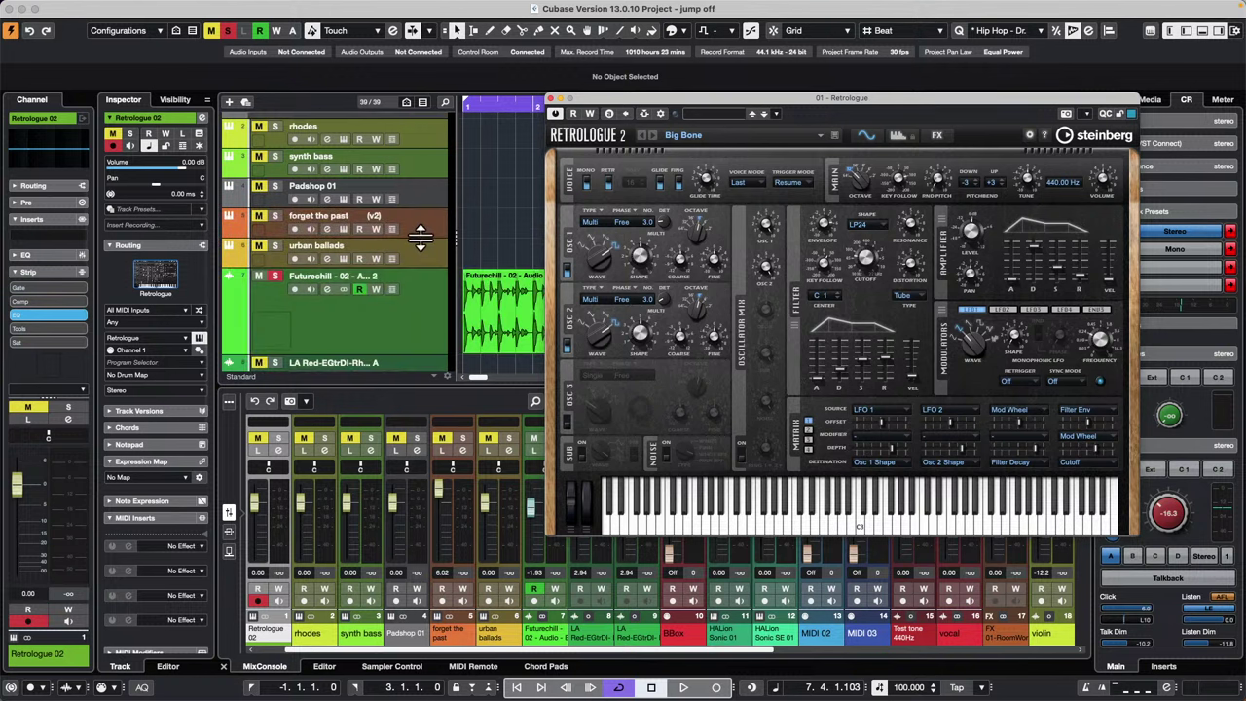
pyautogui.scroll(3, 421, 243)
pyautogui.click(275, 206)
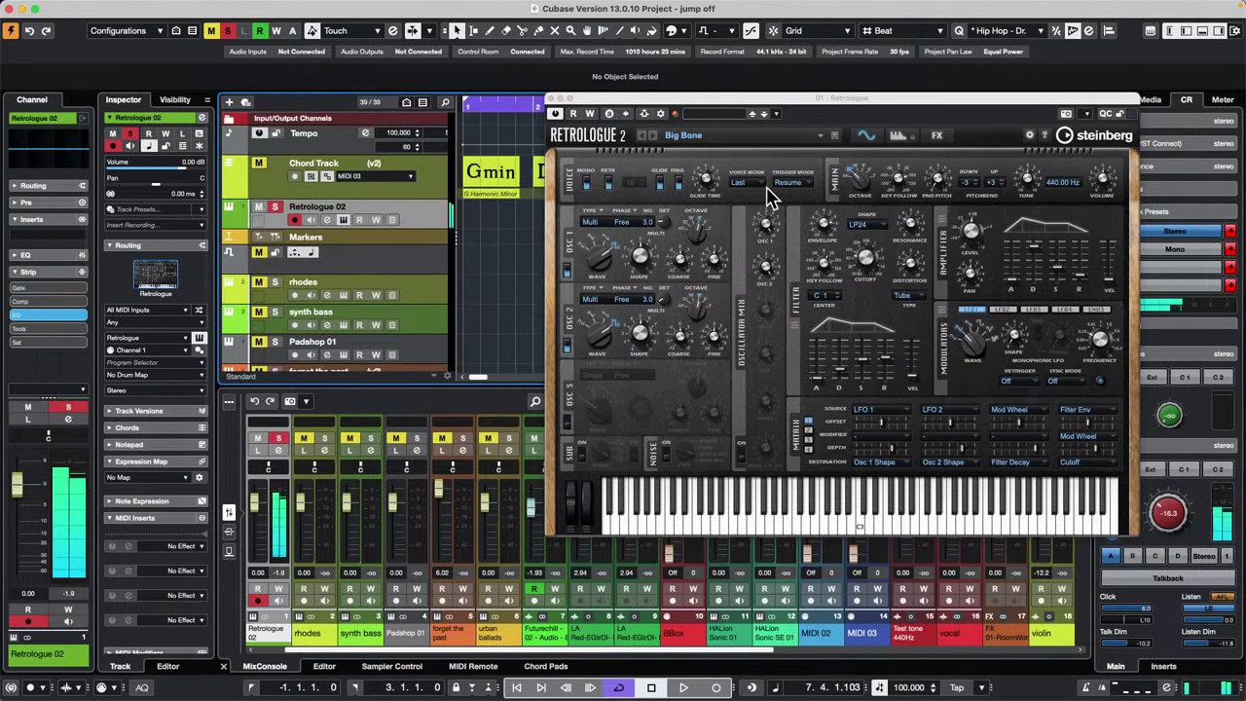
# Adjust the cutoff, resonance and envelope amount in Retrologue's filter section.
pyautogui.moveTo(760, 104); pyautogui.dragTo(488, 87)
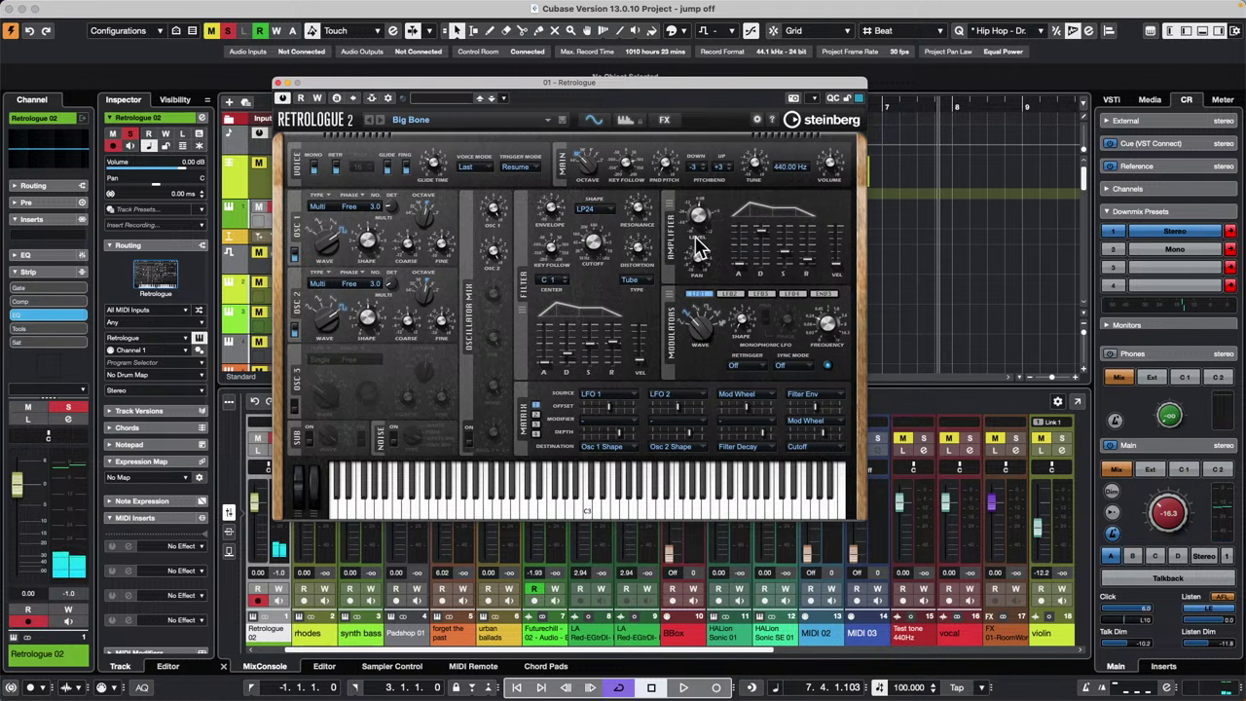
pyautogui.moveTo(597, 230)
pyautogui.moveTo(597, 234); pyautogui.dragTo(642, 205)
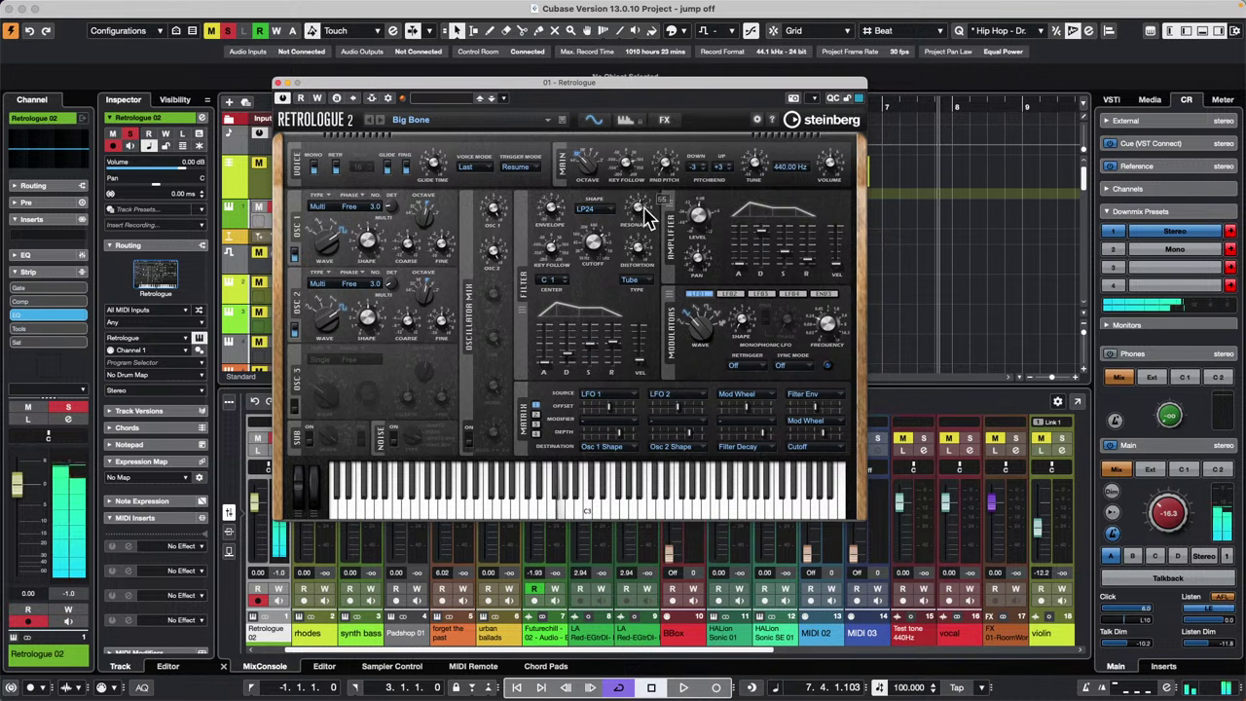
pyautogui.moveTo(555, 210)
pyautogui.moveTo(554, 209); pyautogui.dragTo(563, 183)
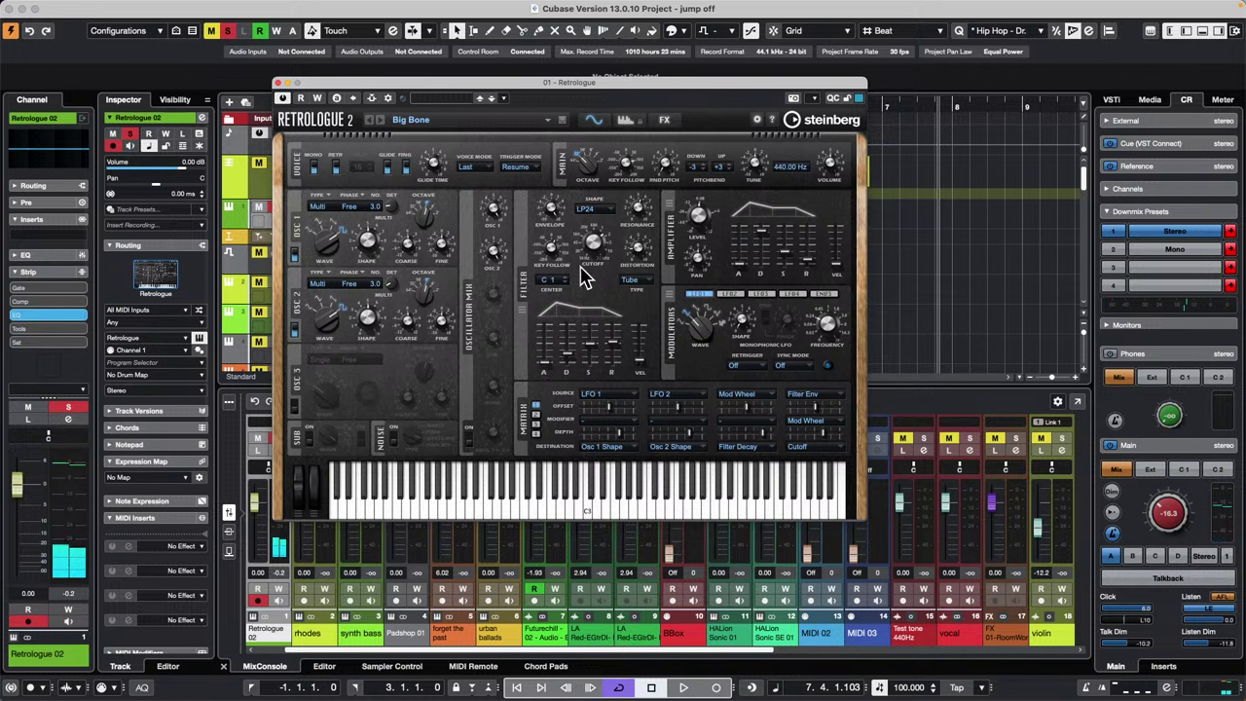
# Raise the filter envelope's velocity slider to near maximum in Retrologue, and readjust the filter's envelope amount and cutoff.
pyautogui.moveTo(642, 357); pyautogui.dragTo(650, 326)
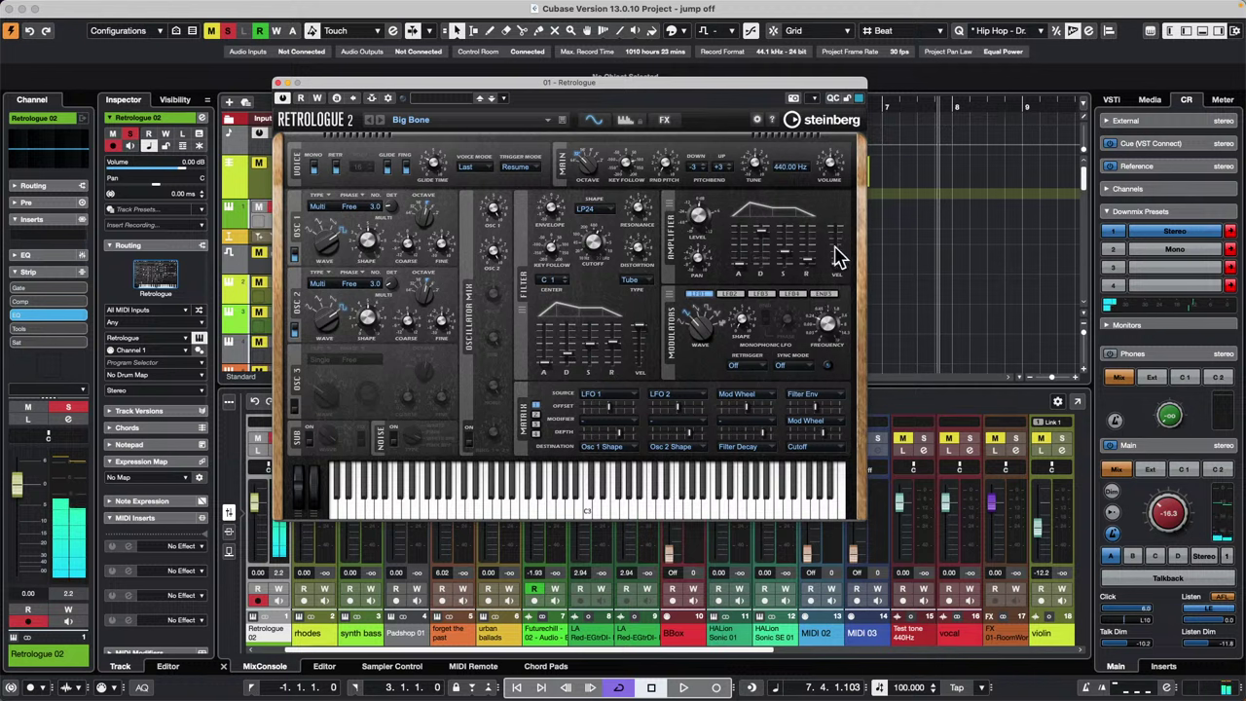
pyautogui.moveTo(561, 202); pyautogui.dragTo(556, 220)
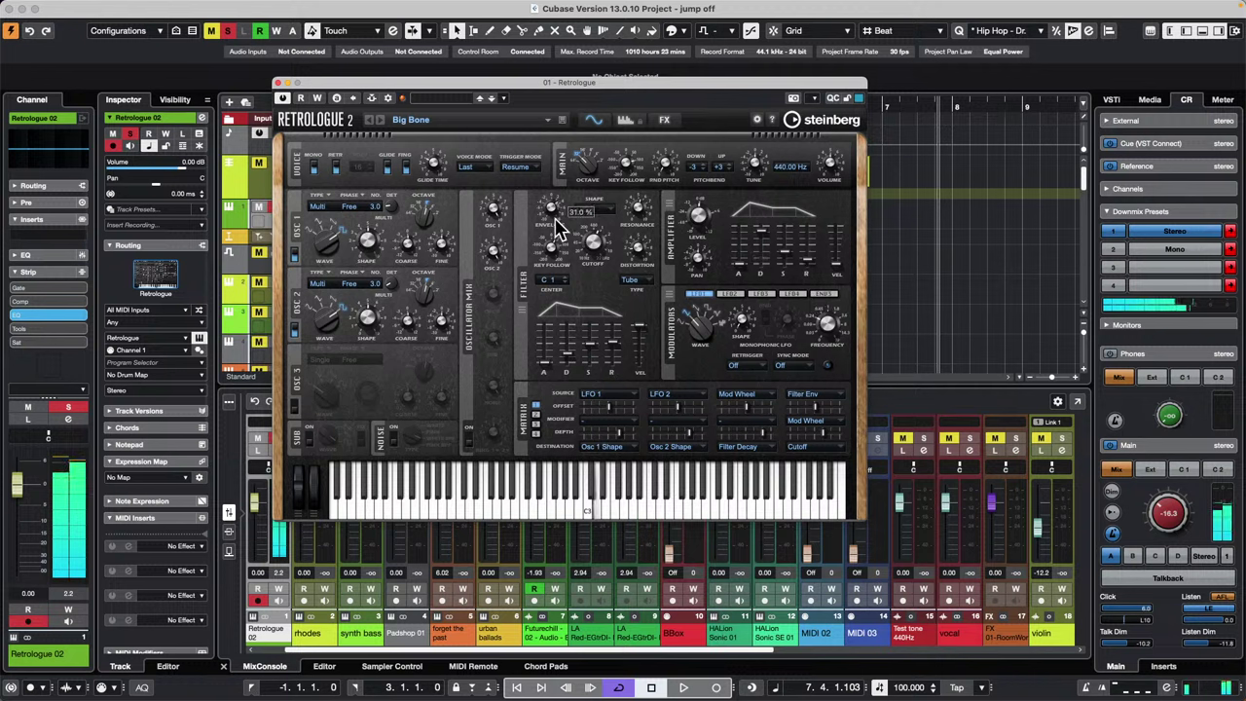
pyautogui.moveTo(556, 220); pyautogui.dragTo(562, 175)
pyautogui.moveTo(591, 239); pyautogui.dragTo(596, 265)
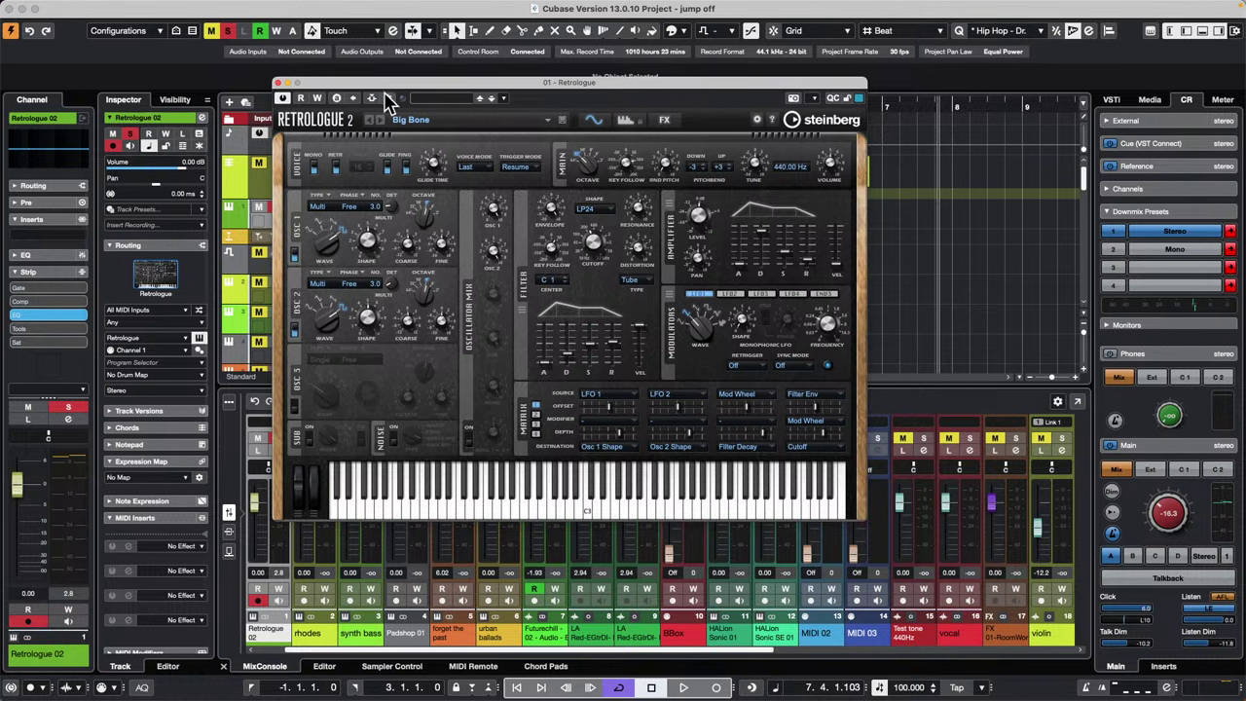
# Close the Retrologue editor and select the urban ballads track.
pyautogui.click(278, 84)
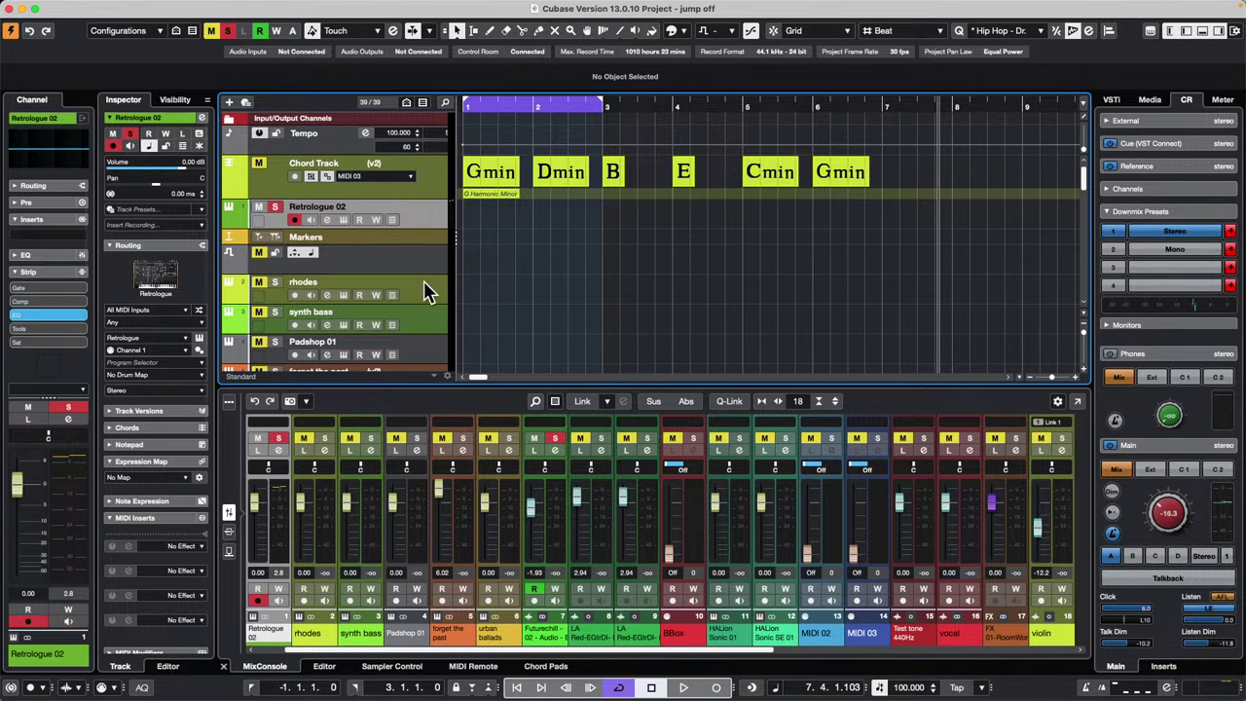
pyautogui.scroll(-3, 426, 272)
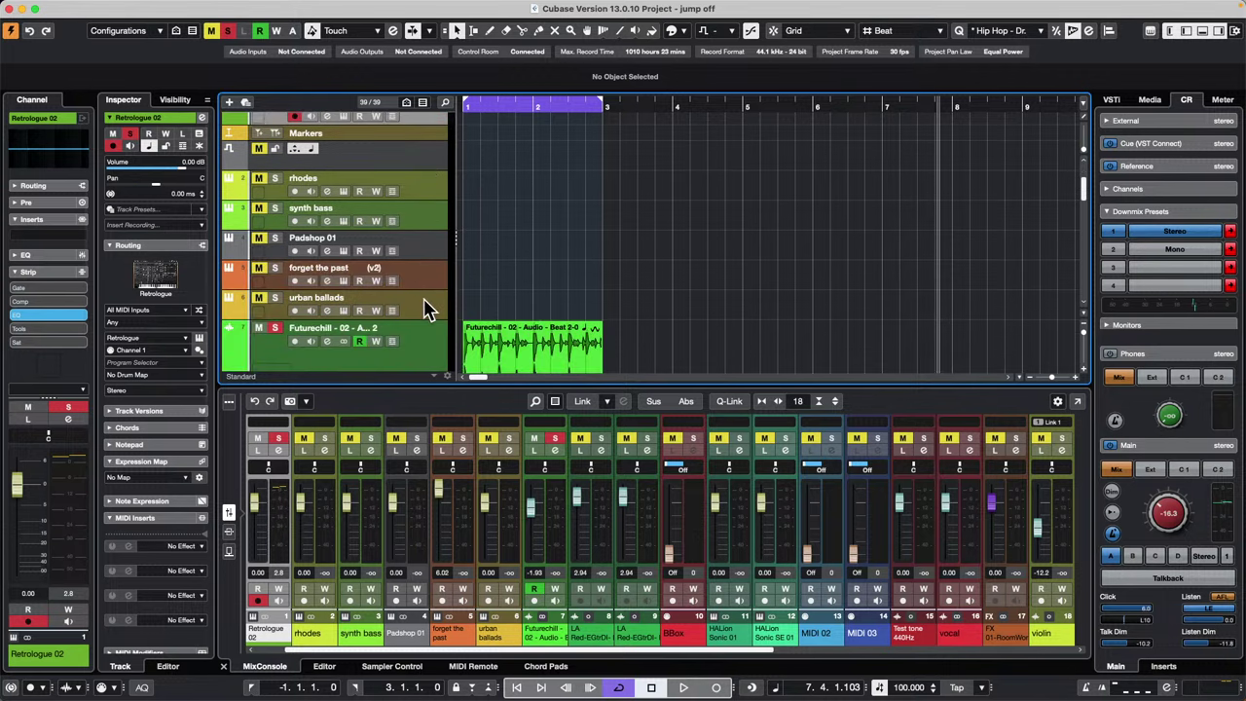
pyautogui.click(352, 304)
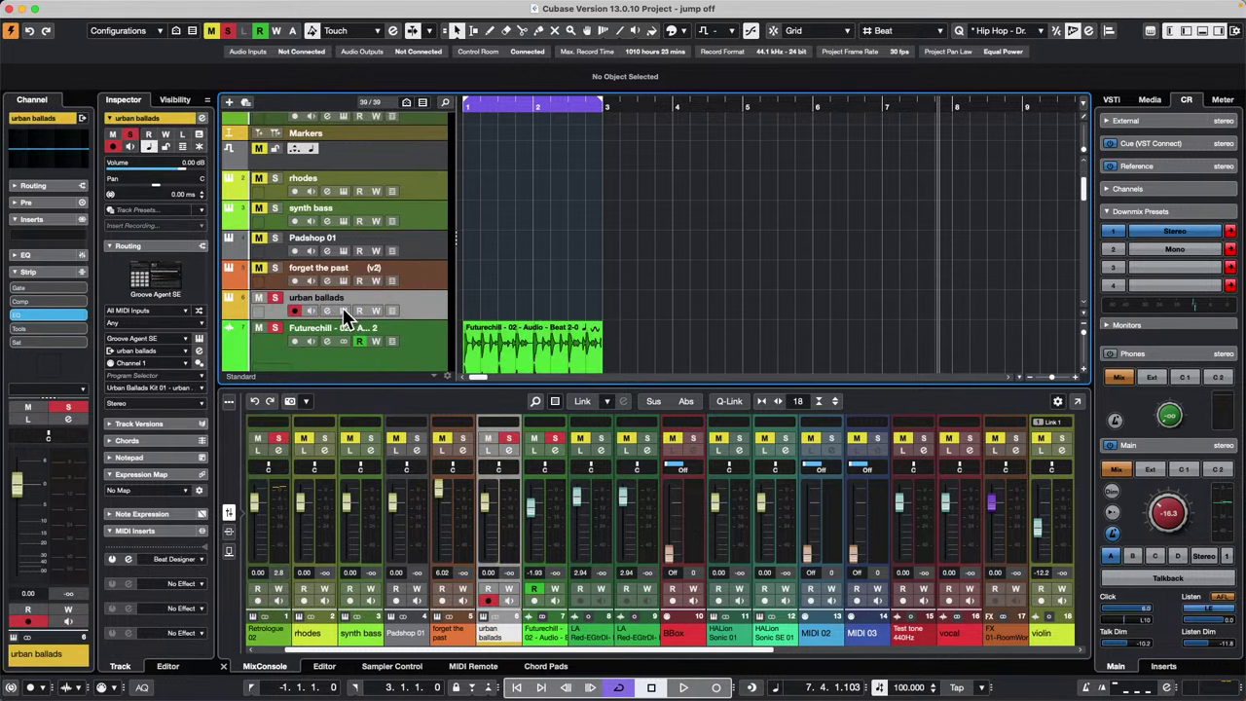
# Open Groove Agent SE for the urban ballads track, start its pattern, and show the Bongo 3 pad's pitch settings.
pyautogui.click(343, 310)
pyautogui.moveTo(799, 79); pyautogui.dragTo(423, 38)
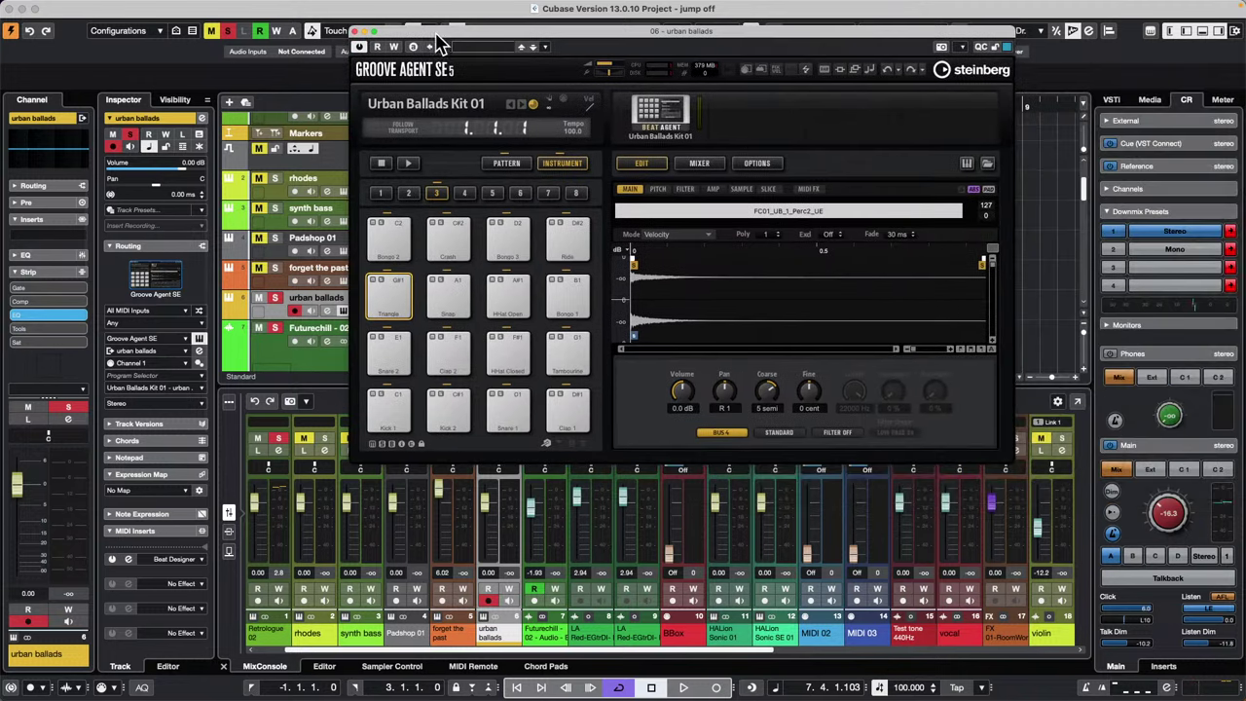
pyautogui.click(408, 164)
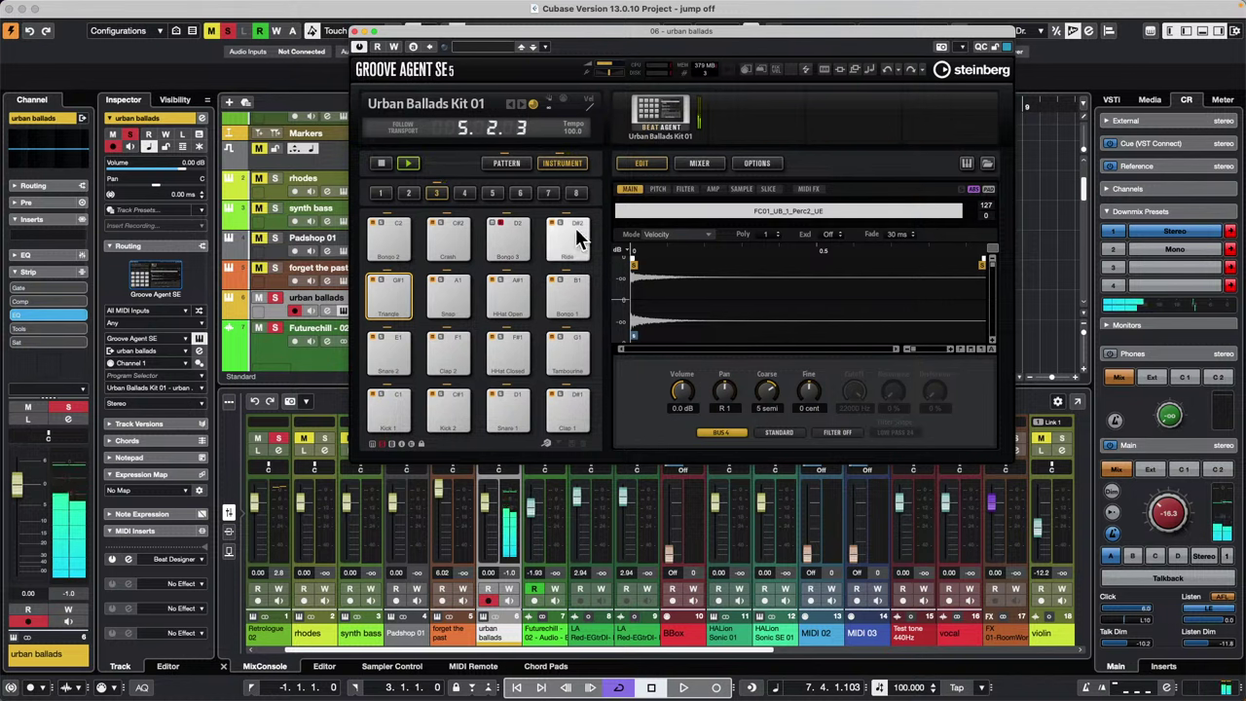
pyautogui.click(504, 231)
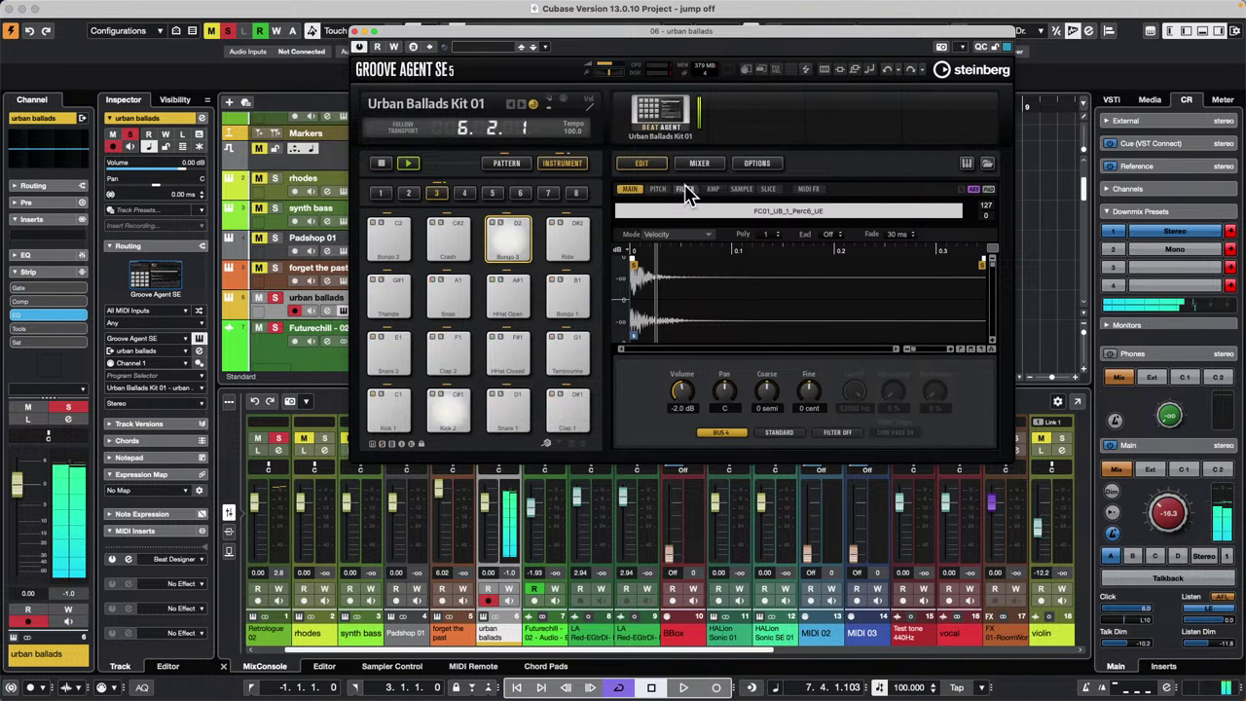
pyautogui.click(659, 189)
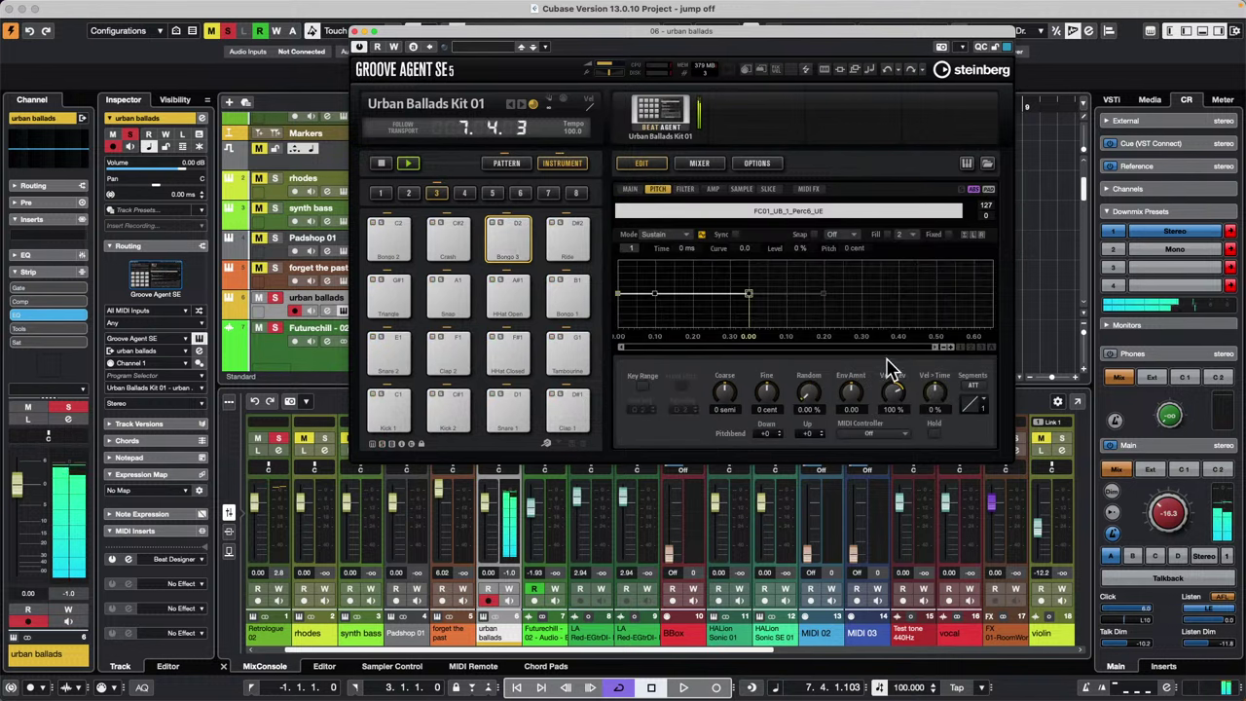
# Set the Bongo 3 pad's random pitch to 6.50 %, fine tuning to 13 cent and coarse tuning to 1 semi.
pyautogui.moveTo(814, 401); pyautogui.dragTo(821, 343)
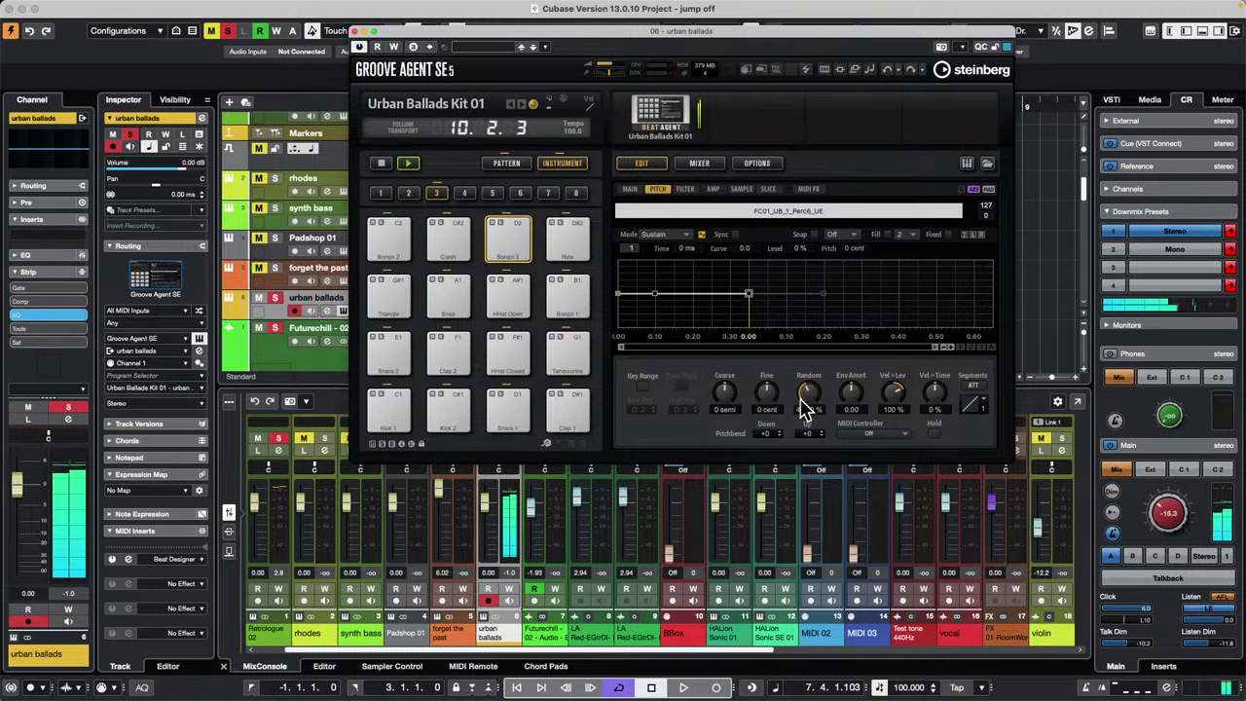
pyautogui.moveTo(801, 398); pyautogui.dragTo(739, 354)
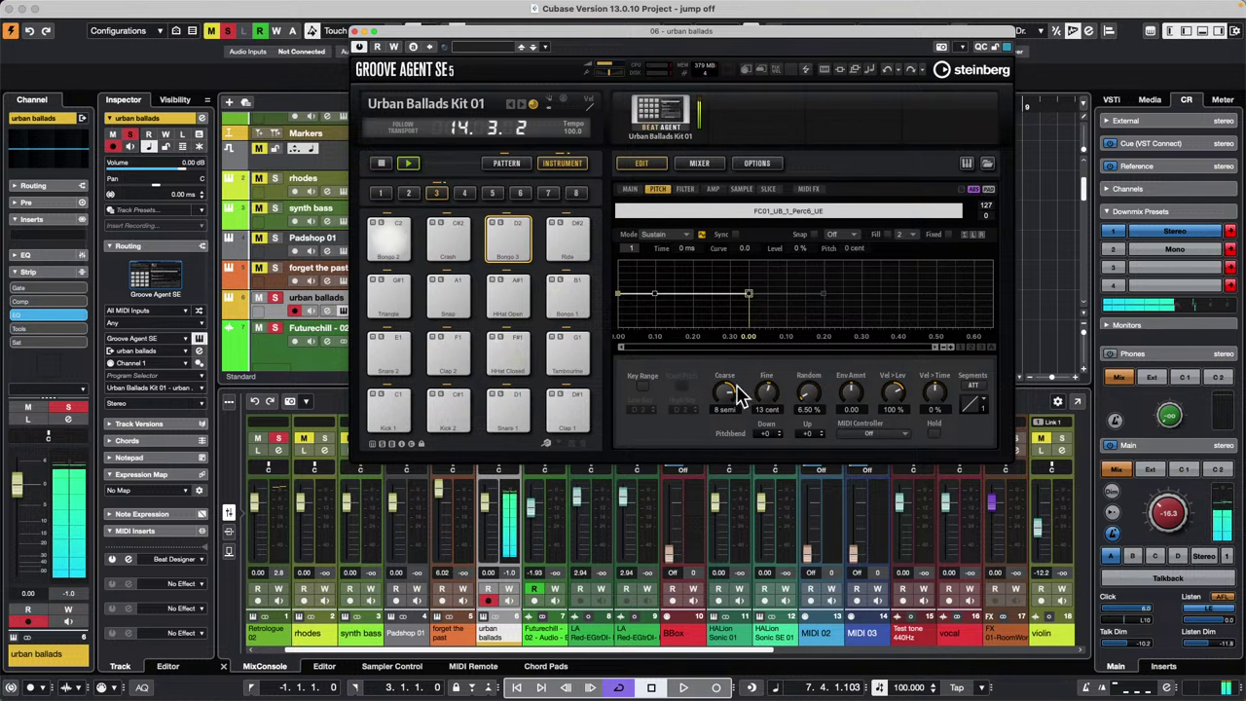
pyautogui.moveTo(738, 394); pyautogui.dragTo(723, 412)
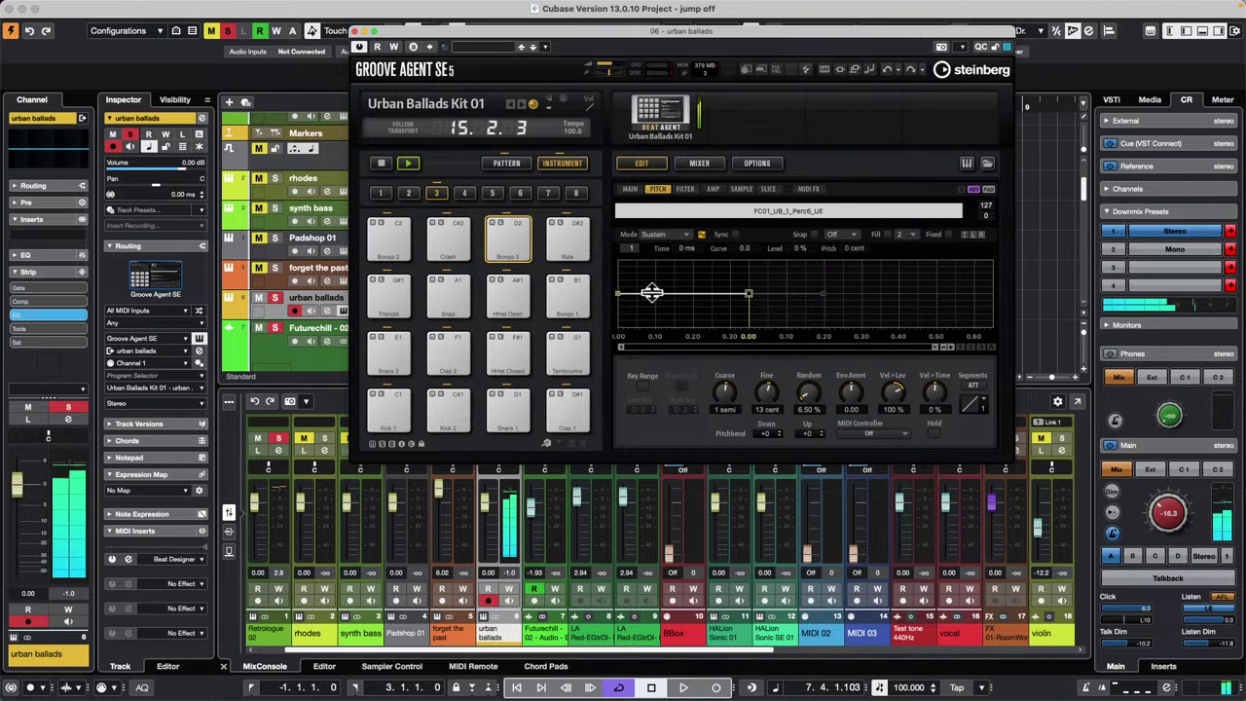
# Lower the pitch envelope's second point to about -35 %, raise its sustain point to 77 %, and set the envelope amount to 56.34.
pyautogui.moveTo(652, 292); pyautogui.dragTo(657, 304)
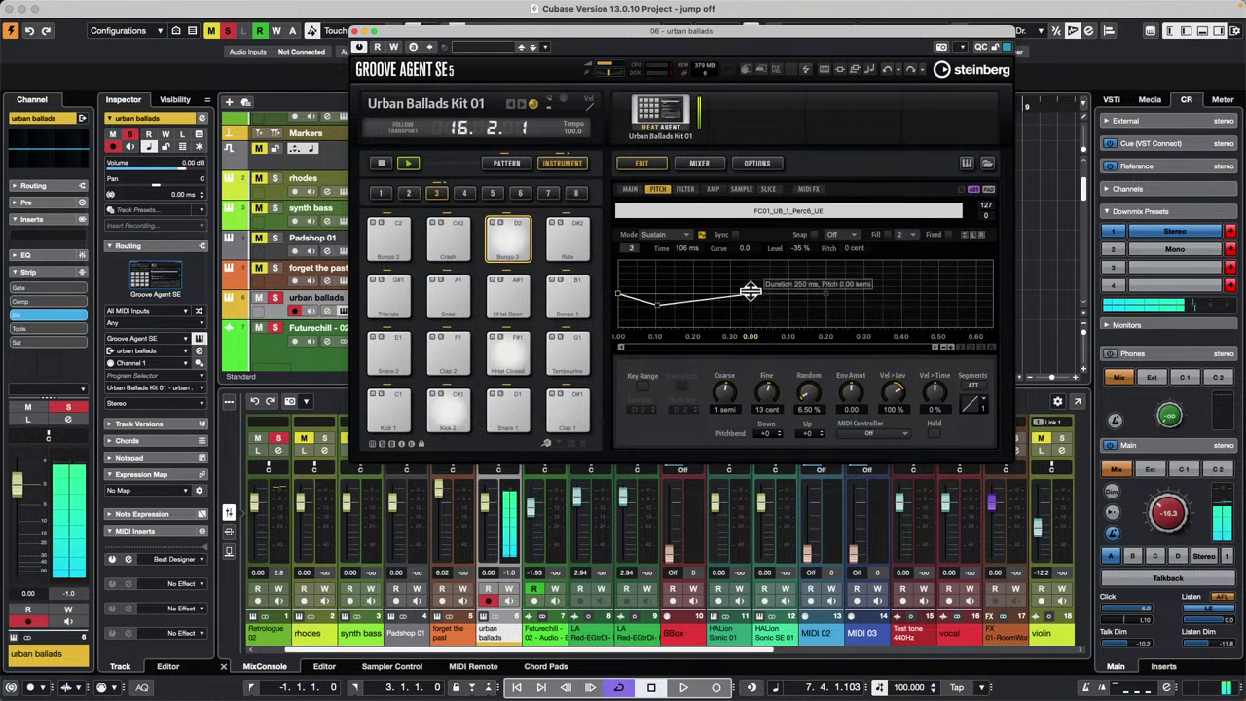
pyautogui.moveTo(749, 291); pyautogui.dragTo(748, 268)
pyautogui.moveTo(853, 393); pyautogui.dragTo(848, 392)
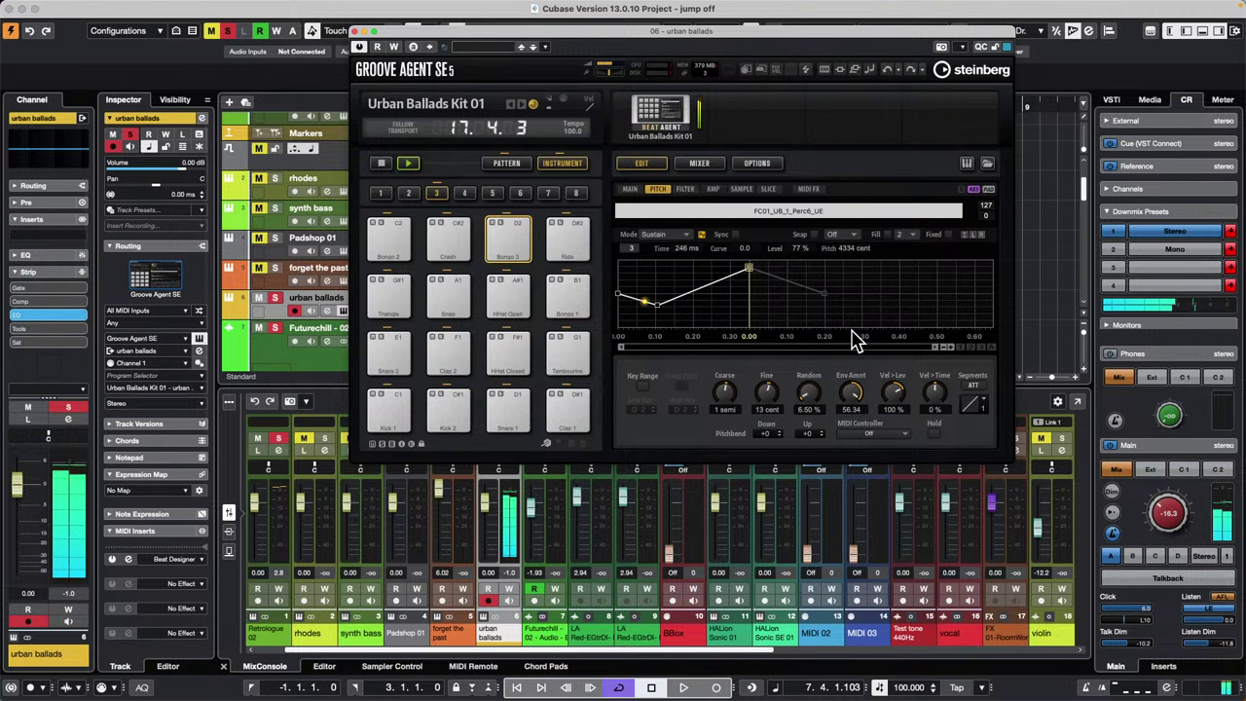
# Reshape the Bongo 3 pitch envelope into a zigzag with an added point, and set the envelope amount to -23.94.
pyautogui.moveTo(658, 306); pyautogui.dragTo(684, 313)
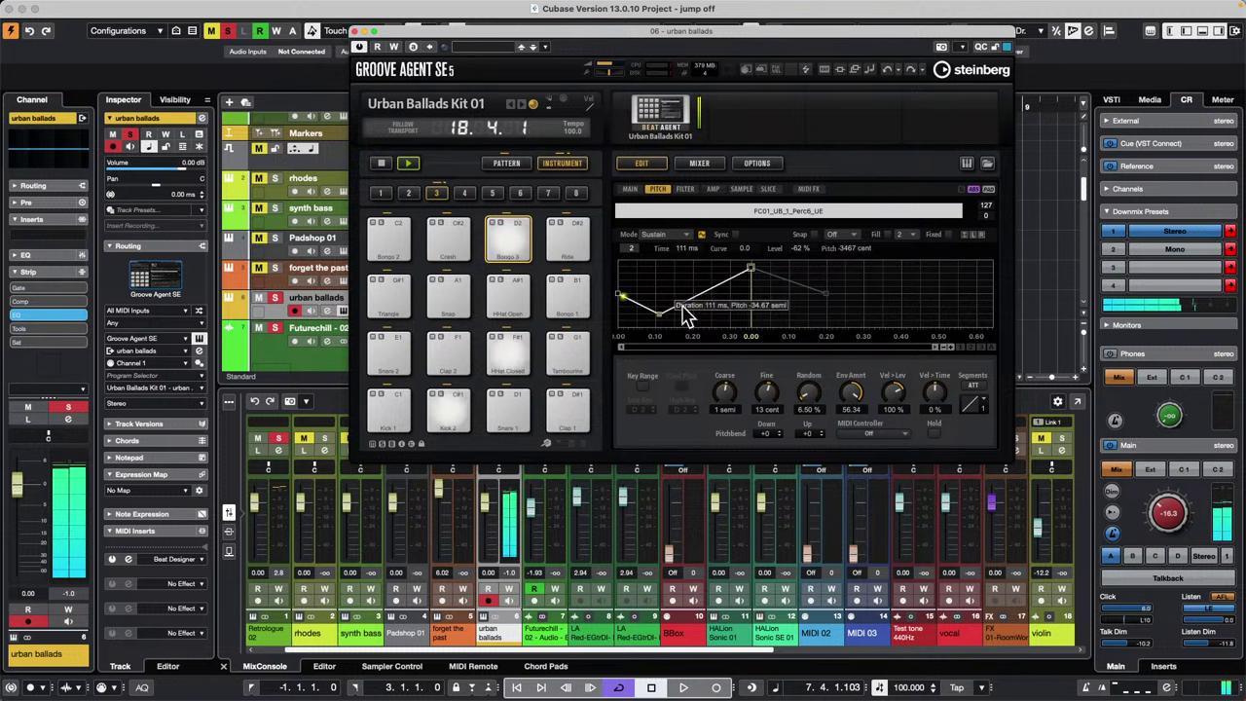
pyautogui.moveTo(750, 270); pyautogui.dragTo(821, 278)
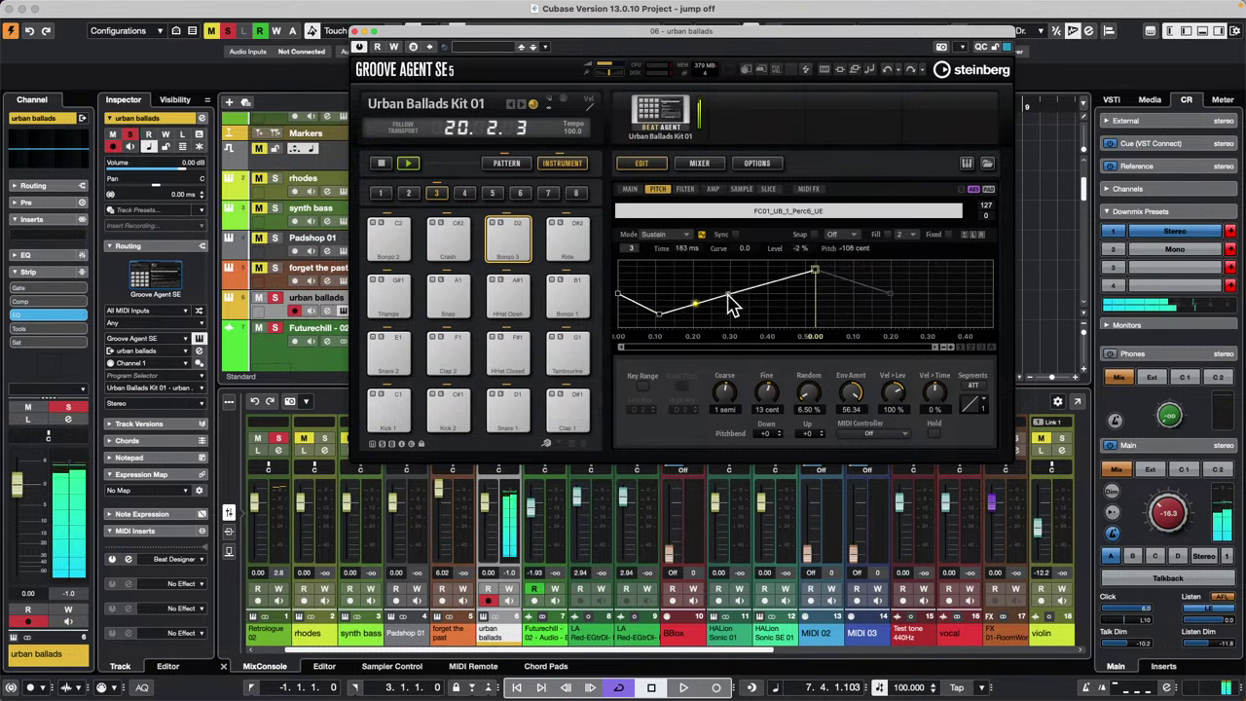
pyautogui.moveTo(728, 295); pyautogui.dragTo(755, 334)
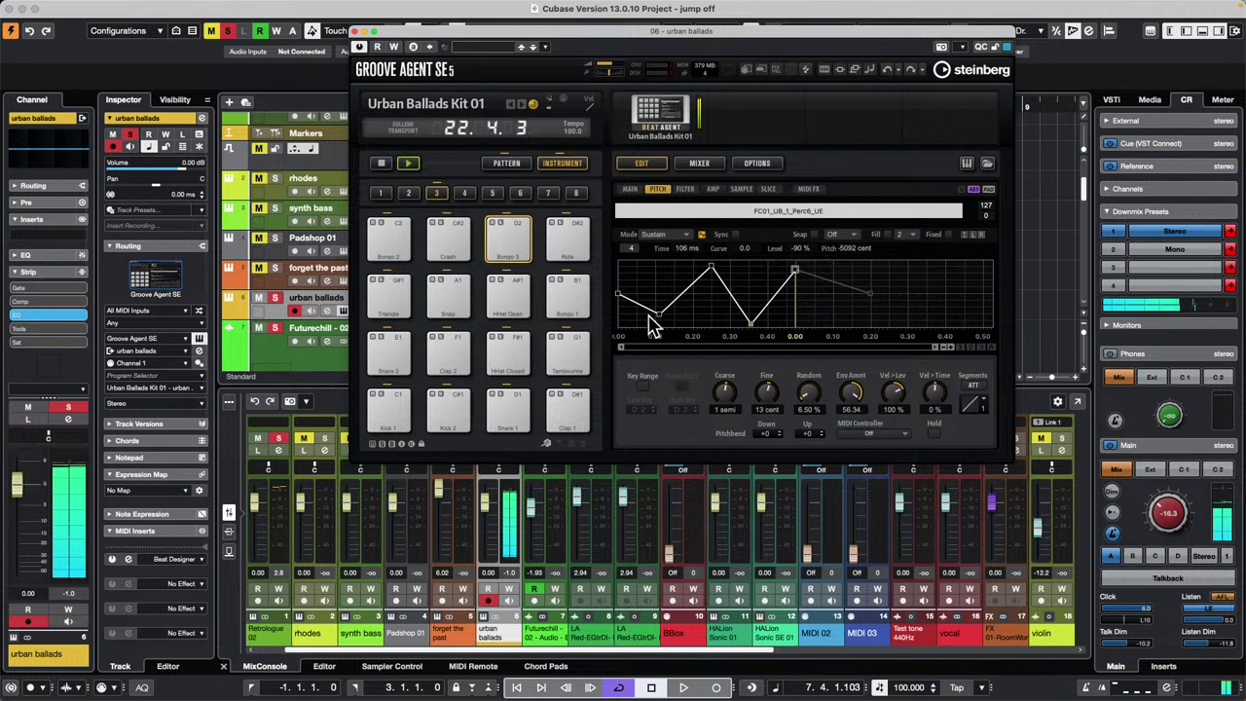
pyautogui.moveTo(659, 314); pyautogui.dragTo(623, 301)
pyautogui.moveTo(861, 393); pyautogui.dragTo(857, 513)
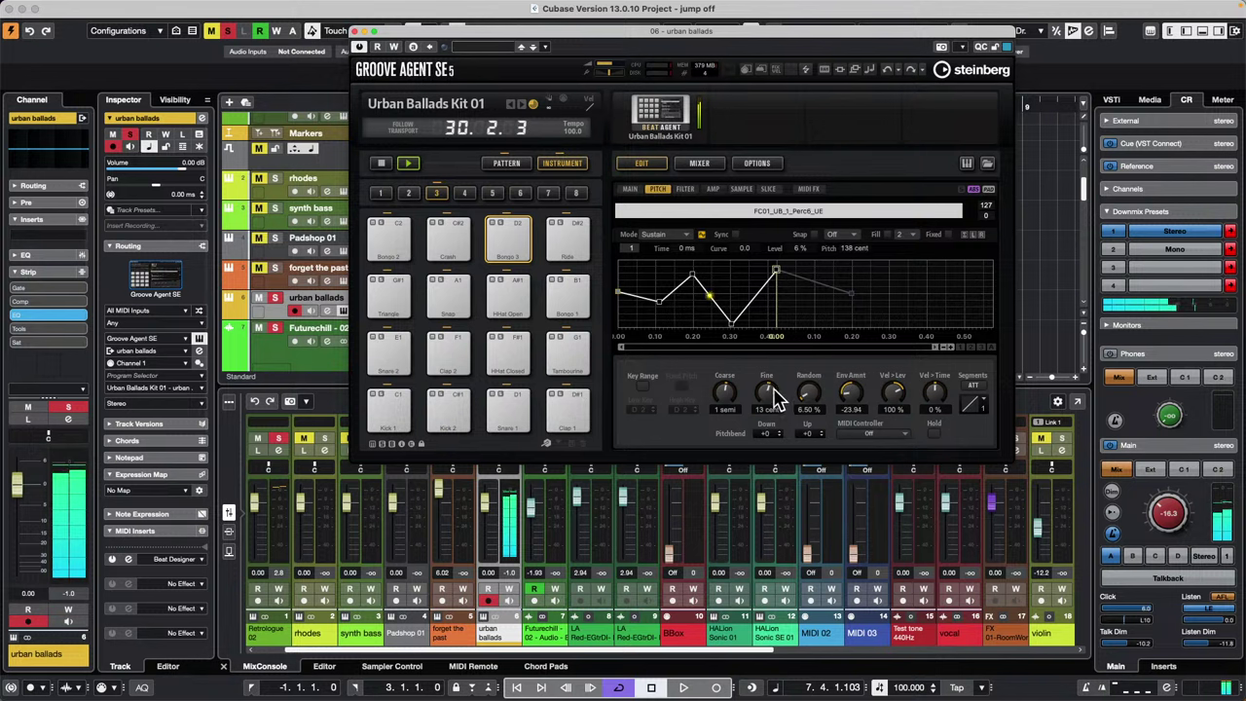
# Set the pad's fine tuning to 35 cent and random pitch to 43 %, and close the urban ballads editor.
pyautogui.moveTo(775, 389); pyautogui.dragTo(821, 351)
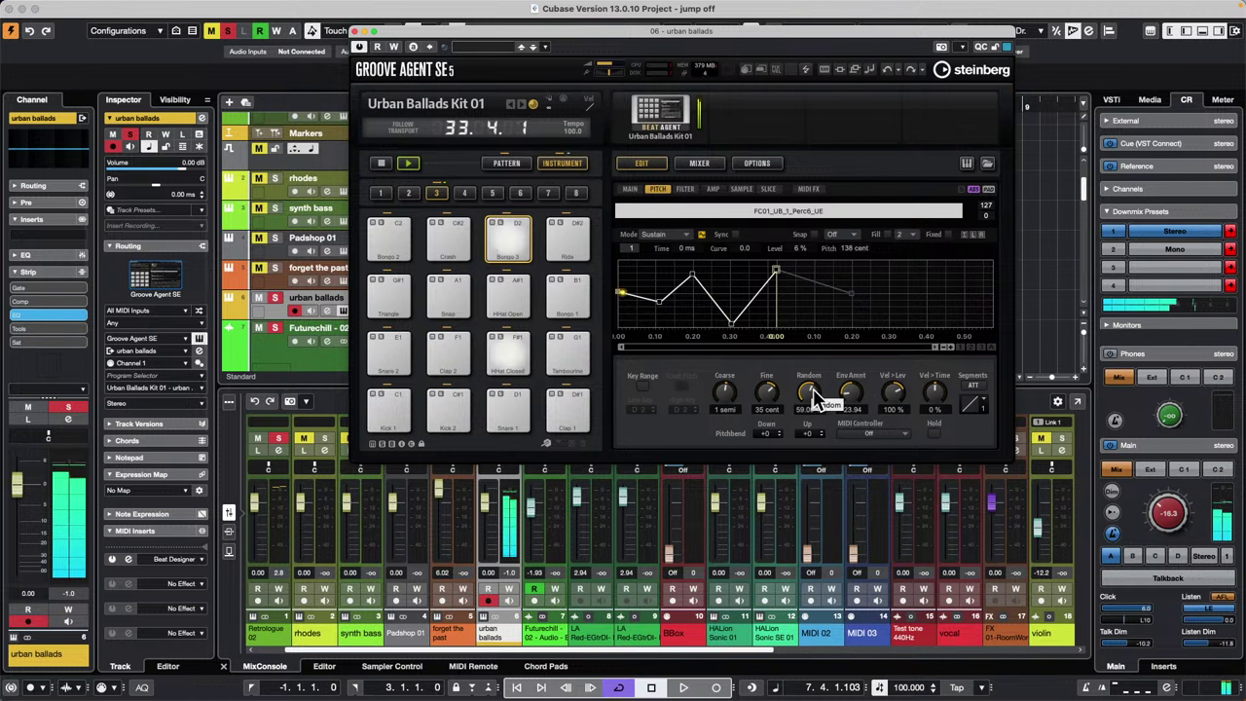
pyautogui.moveTo(816, 399); pyautogui.dragTo(807, 412)
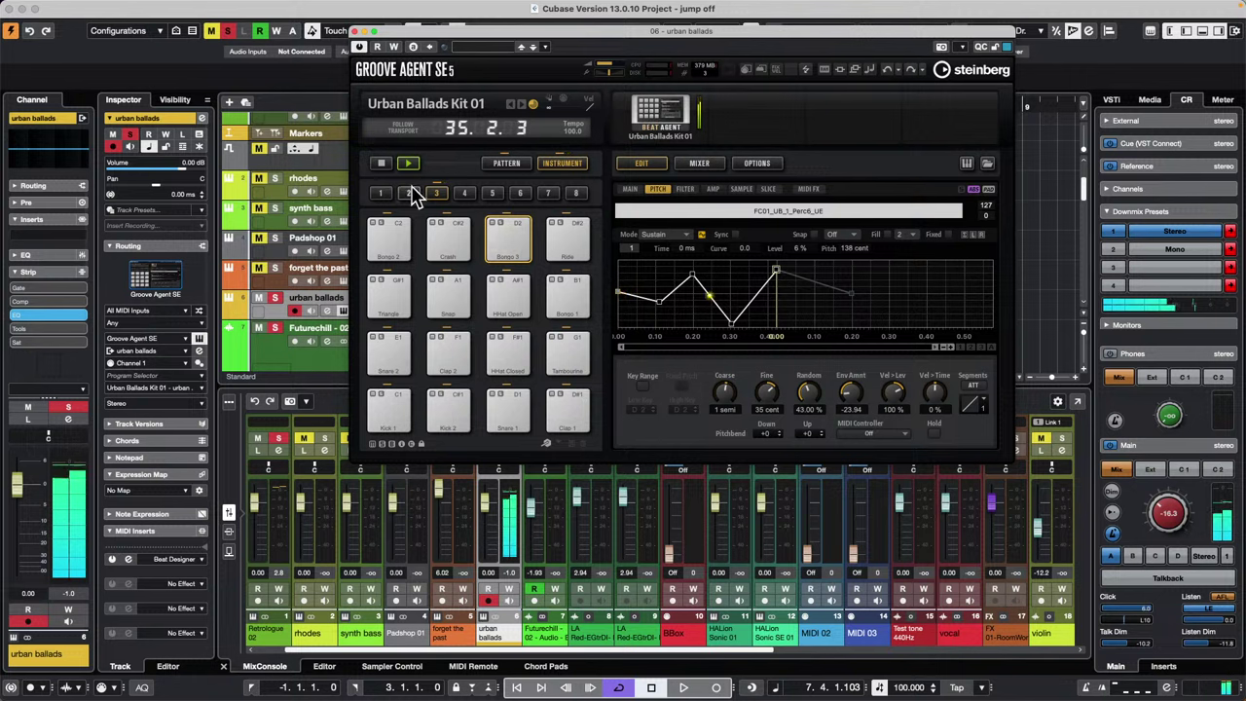
pyautogui.click(355, 32)
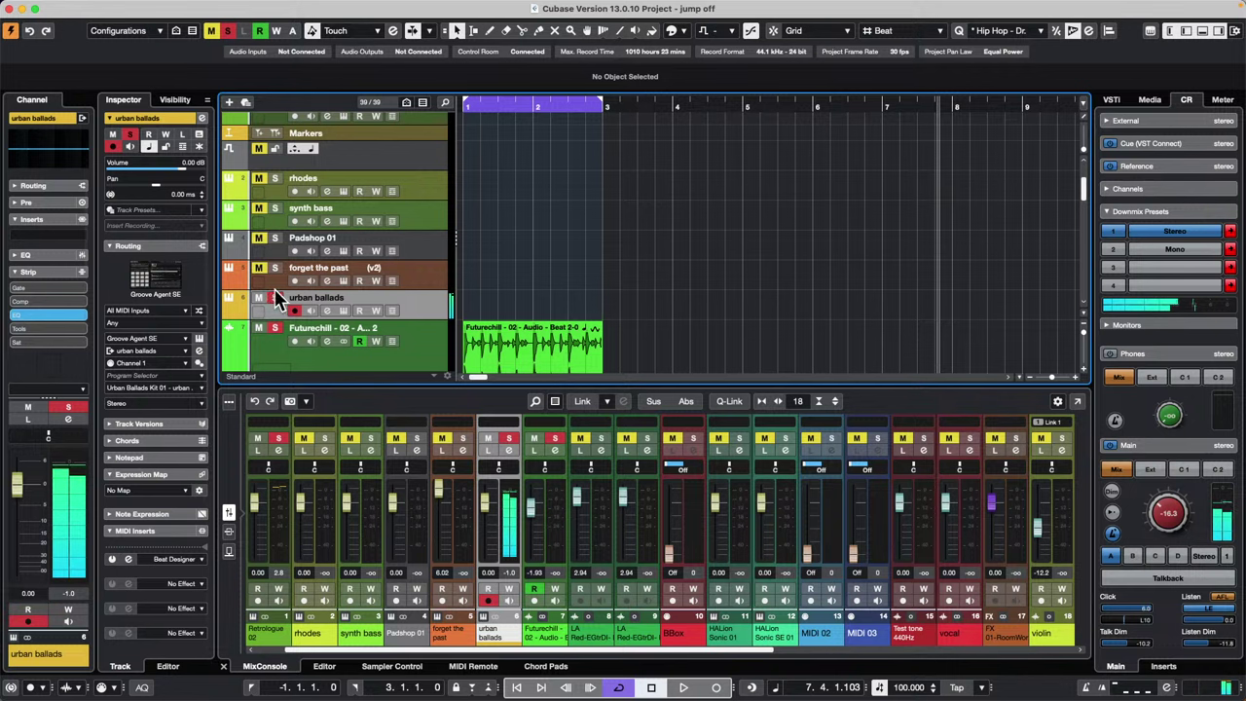
# Select and solo the forget the past track, and play its Groove Agent SE pattern with the instrument pads shown.
pyautogui.click(426, 274)
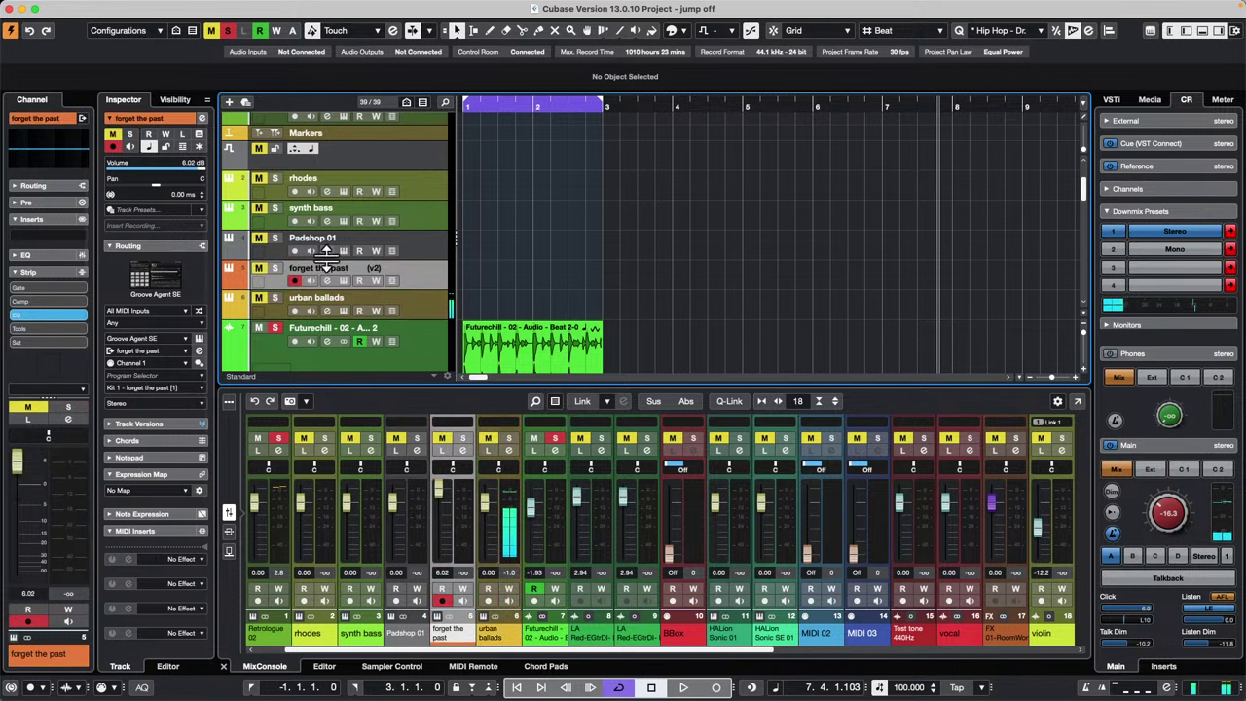
pyautogui.click(274, 267)
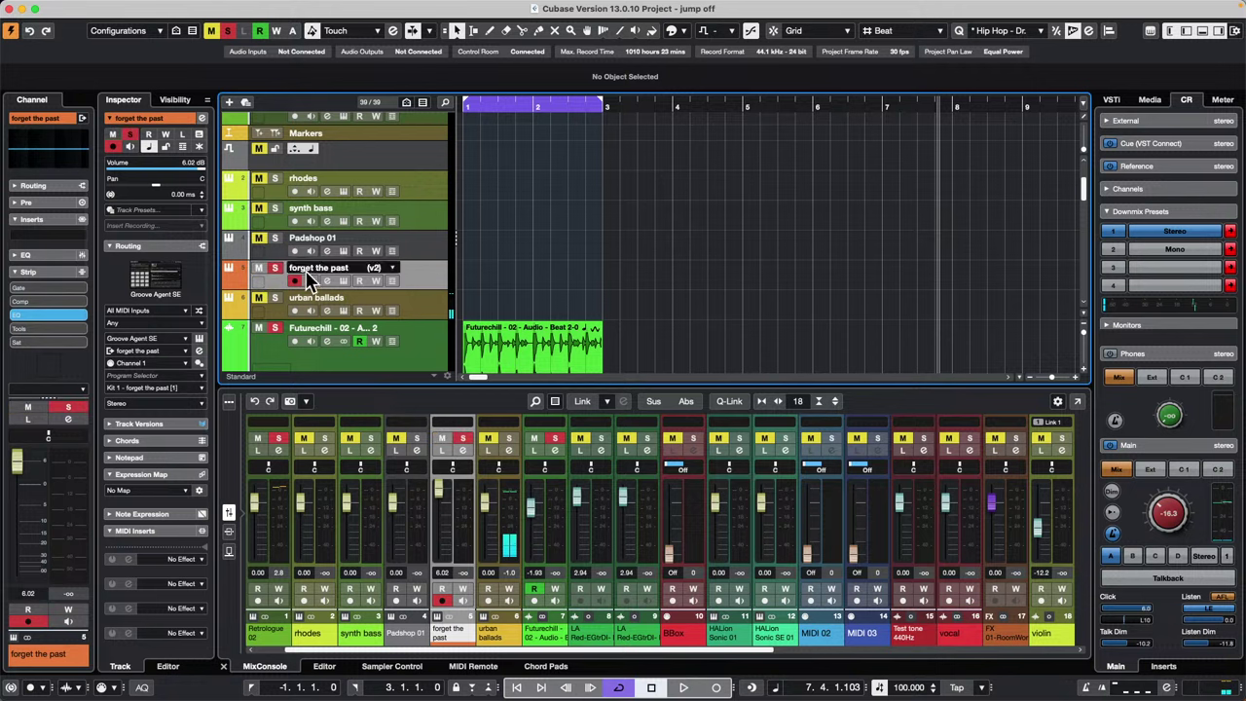
pyautogui.click(342, 280)
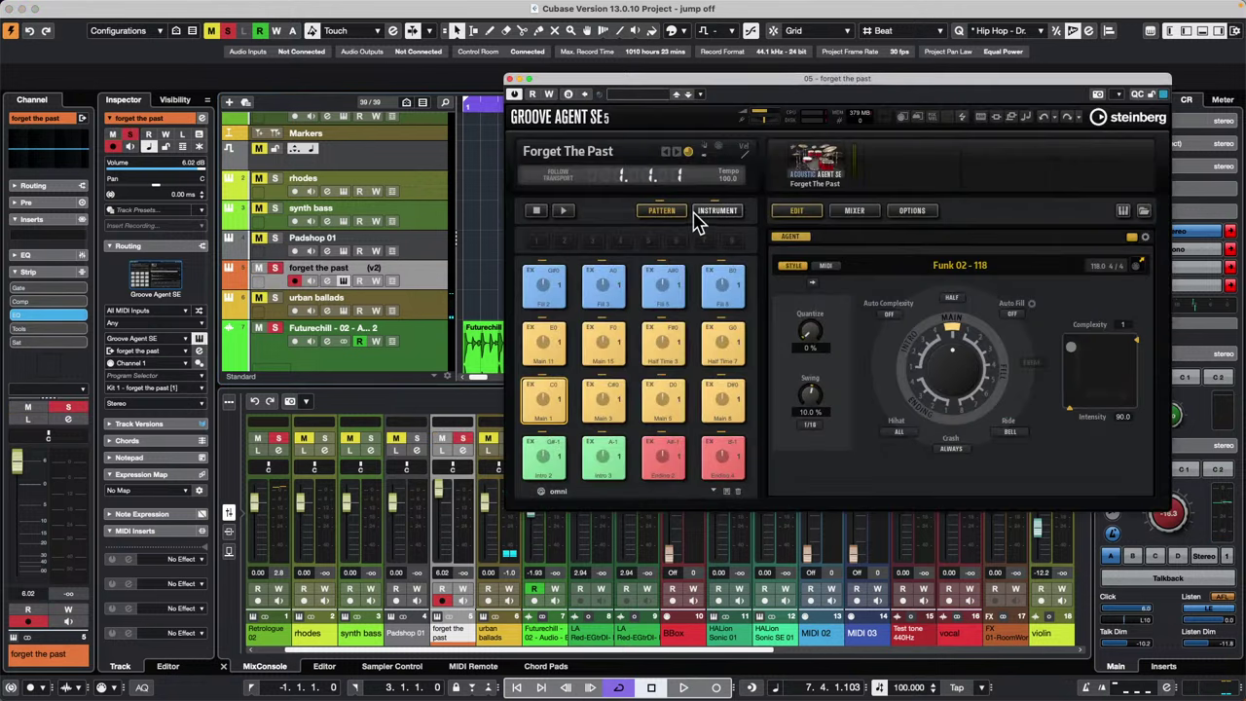
pyautogui.click(561, 210)
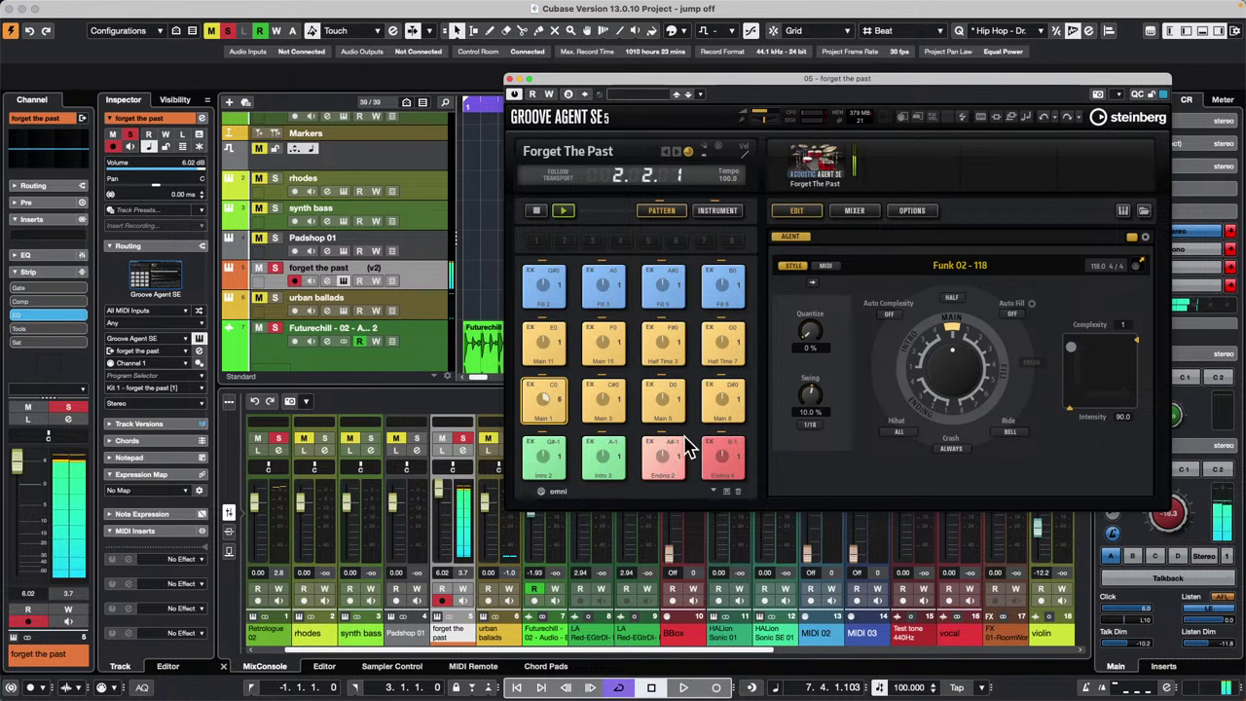
pyautogui.click(725, 218)
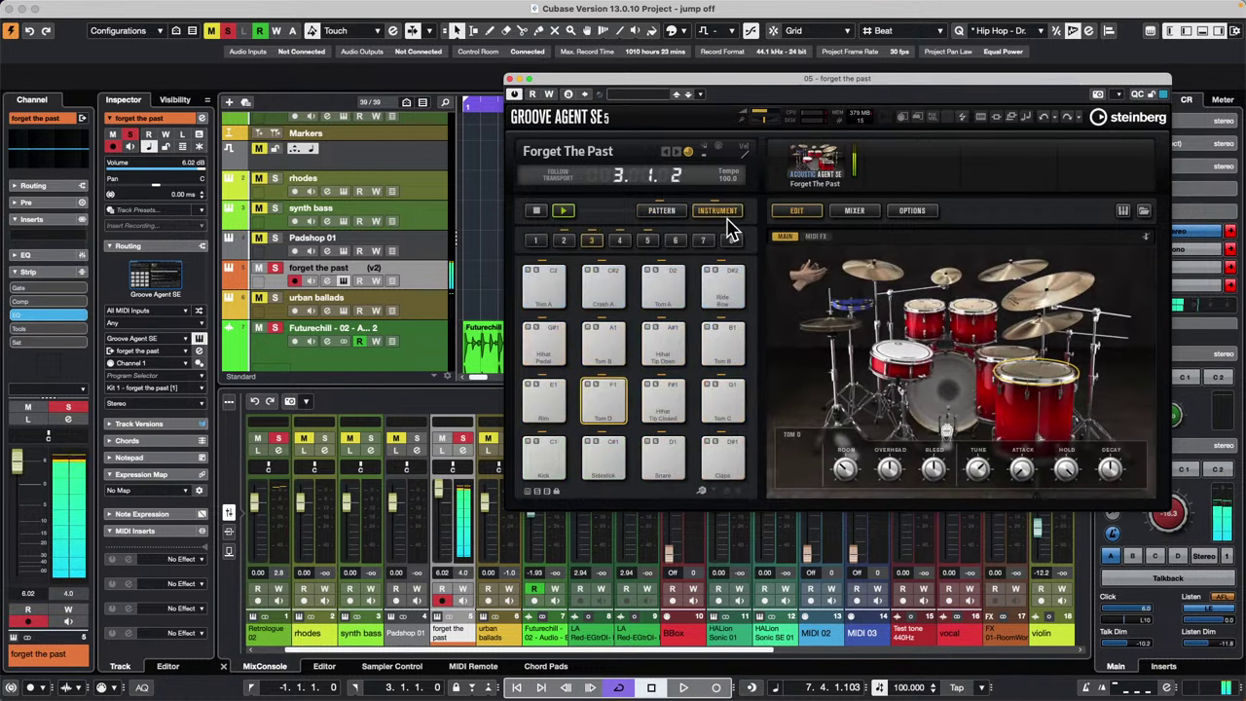
# Select the snare in the Forget The Past kit and use Learn CC on its Tune control.
pyautogui.moveTo(765, 80); pyautogui.dragTo(730, 72)
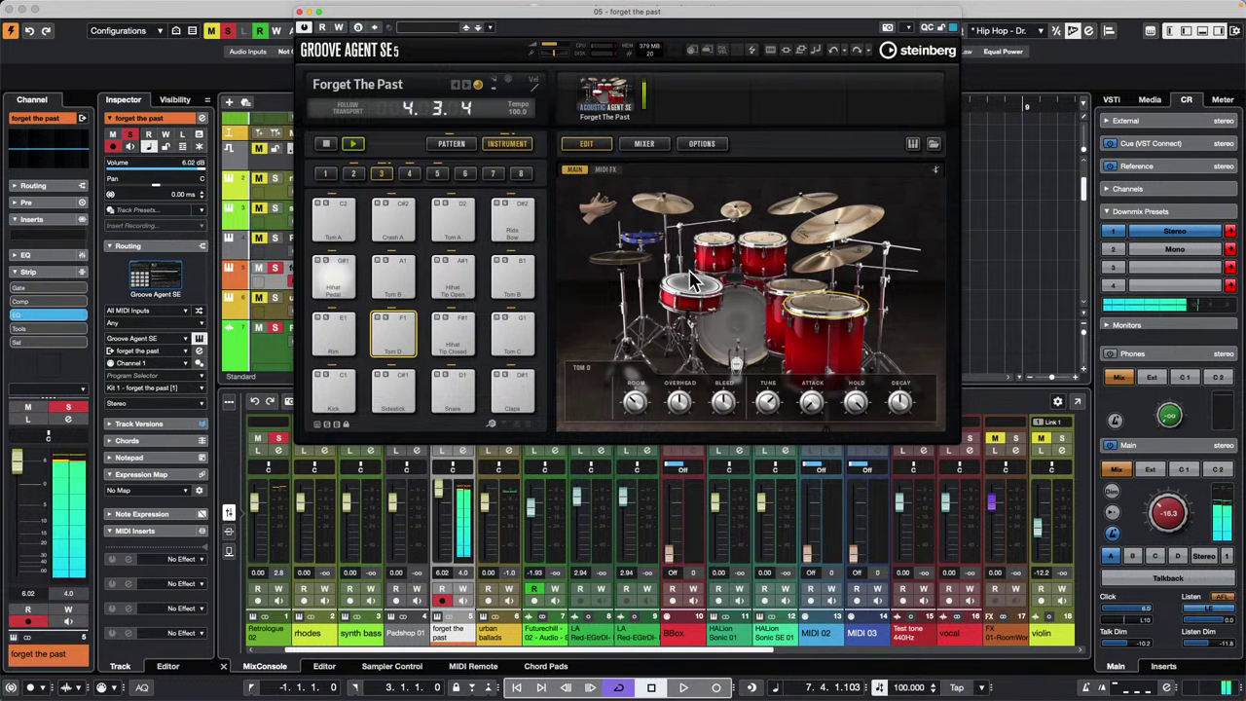
pyautogui.click(695, 291)
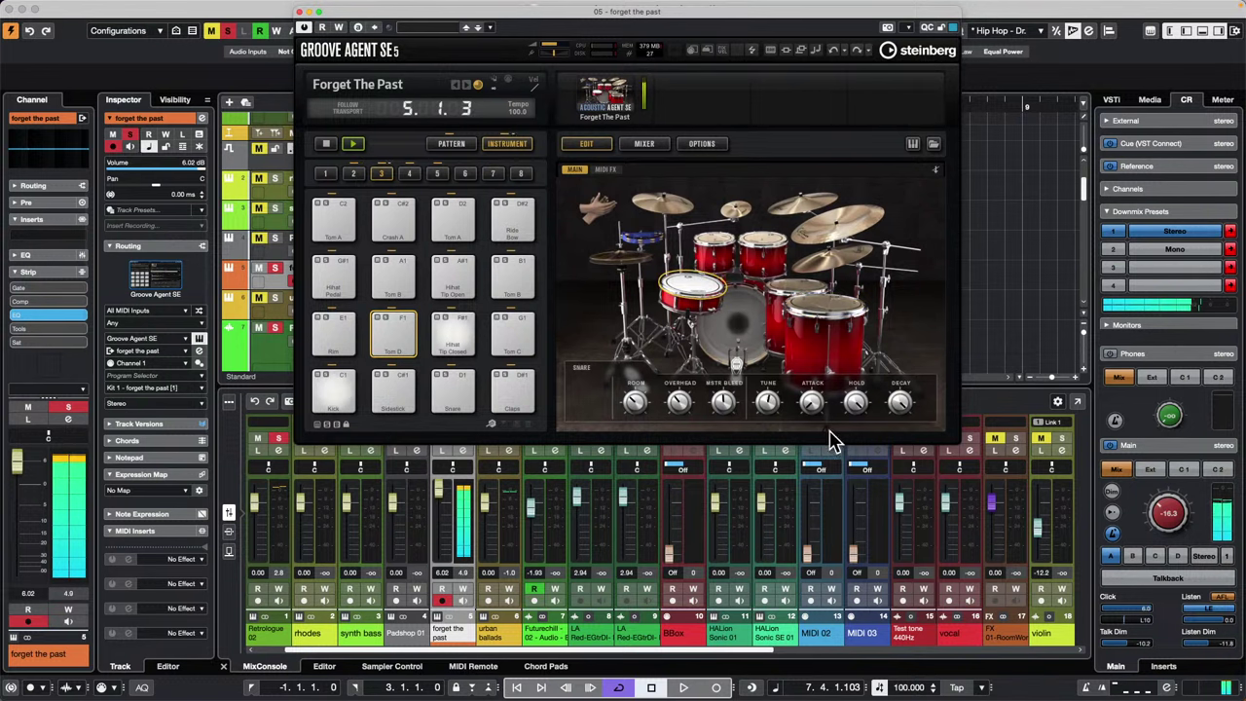
pyautogui.rightClick(769, 414)
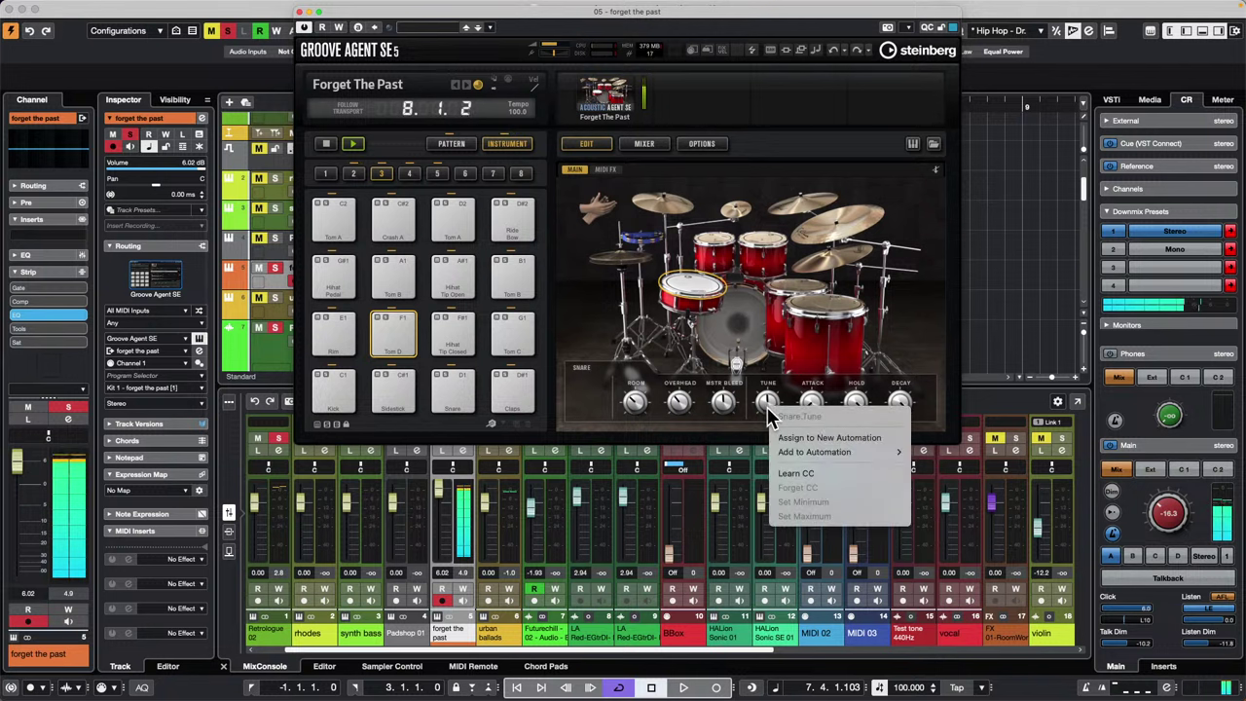
pyautogui.click(824, 472)
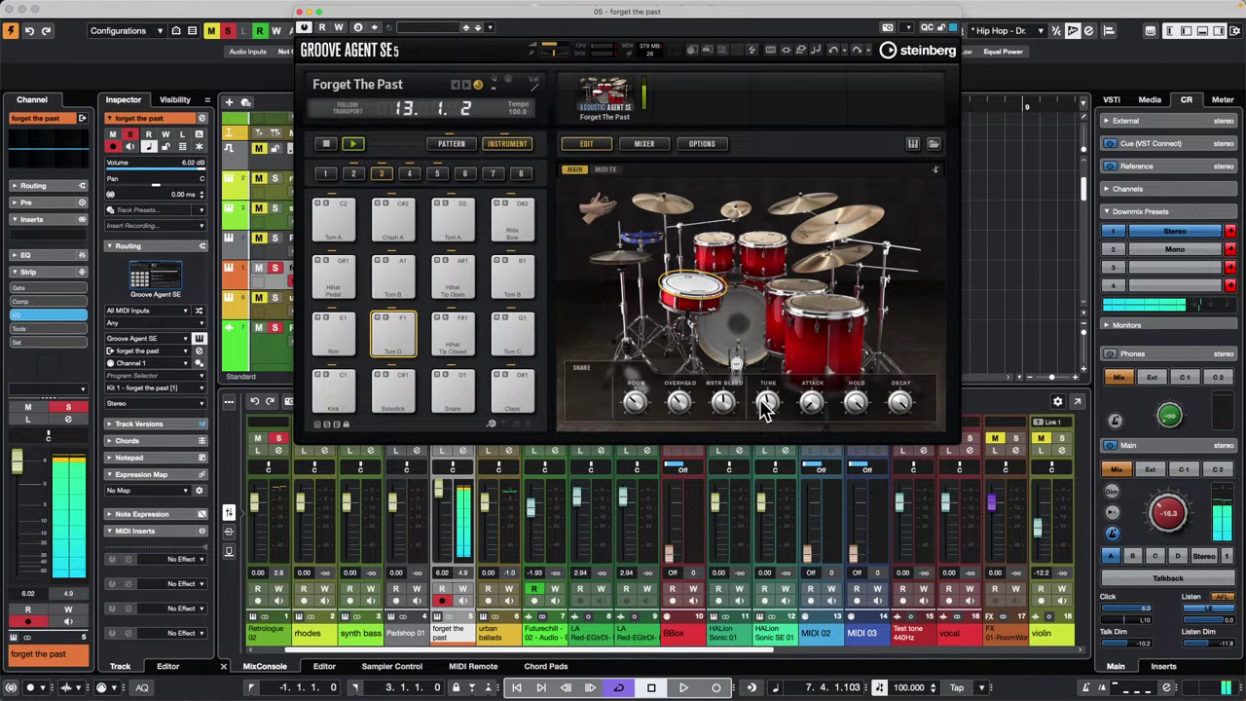
pyautogui.rightClick(767, 407)
pyautogui.click(804, 494)
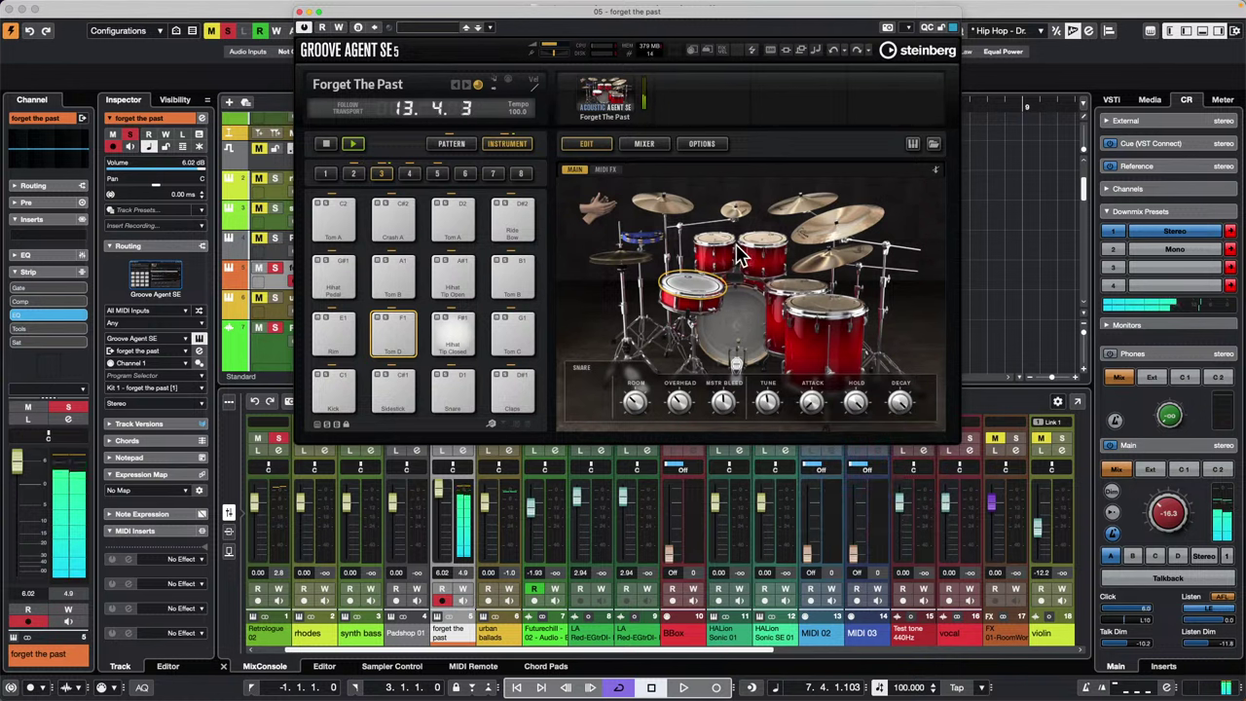
# Start project playback alongside the drum pattern, stop Groove Agent's own pattern, and close its editor.
pyautogui.click(1016, 251)
pyautogui.press('space')
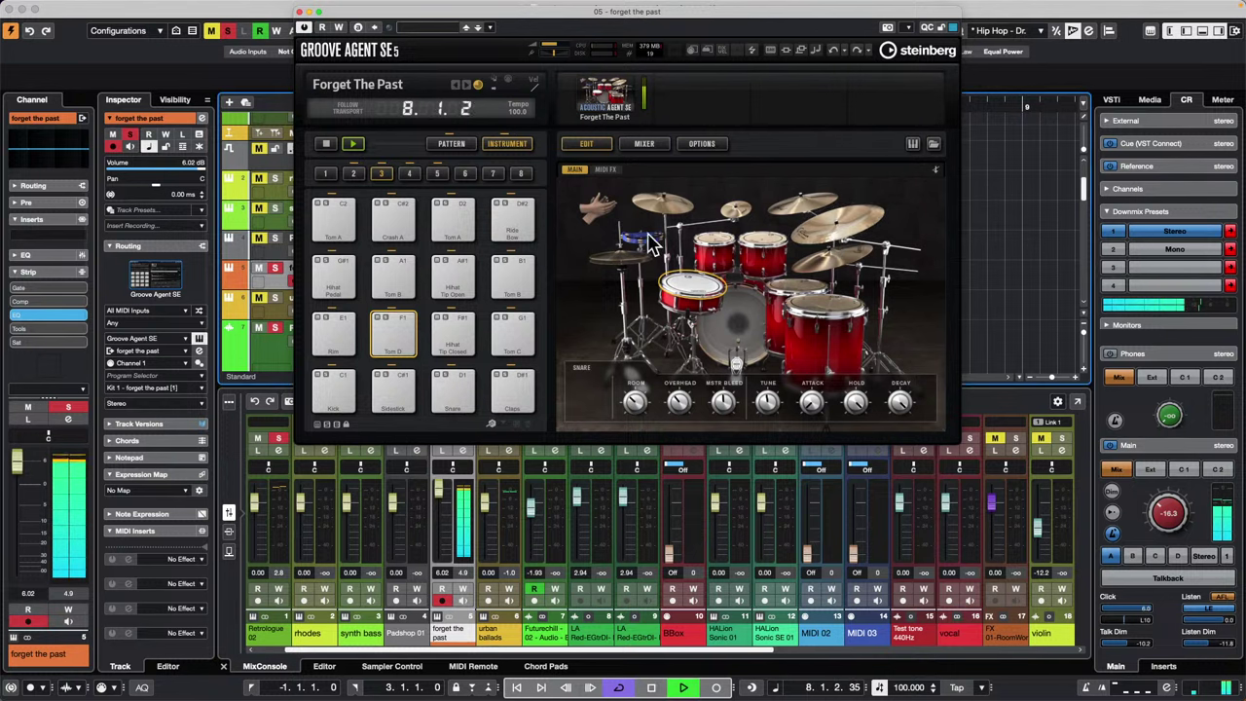
pyautogui.click(327, 145)
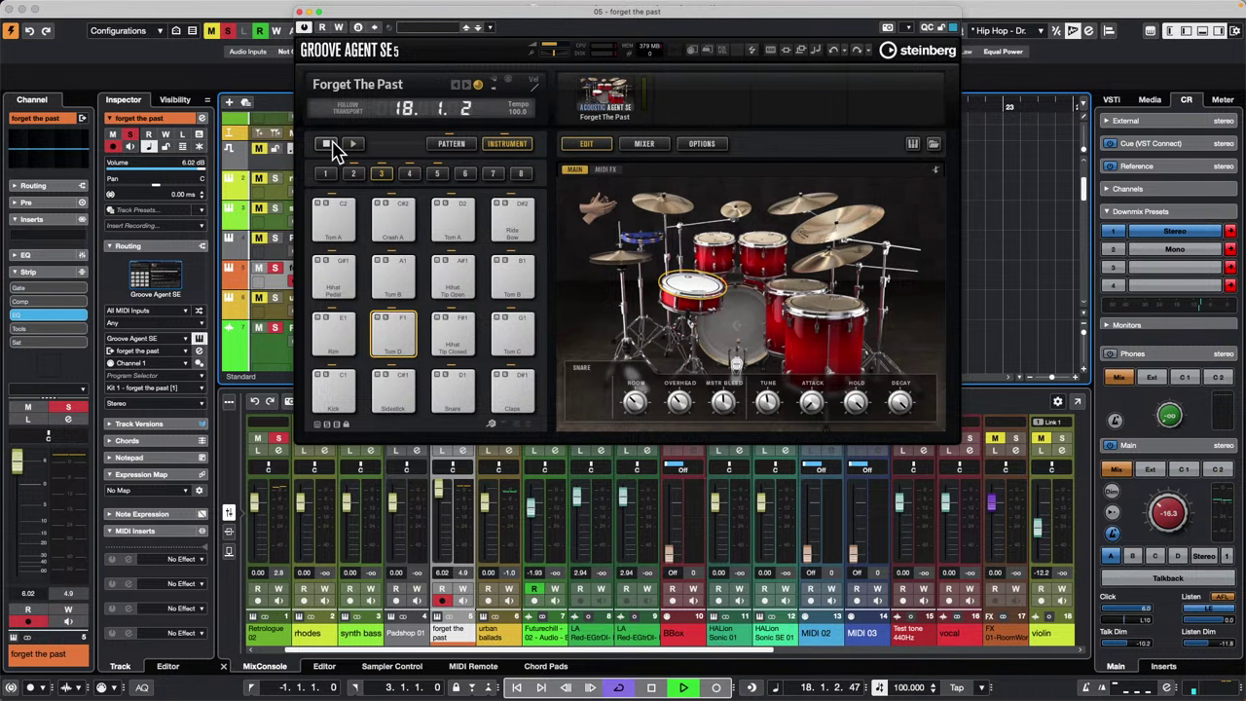
pyautogui.click(300, 12)
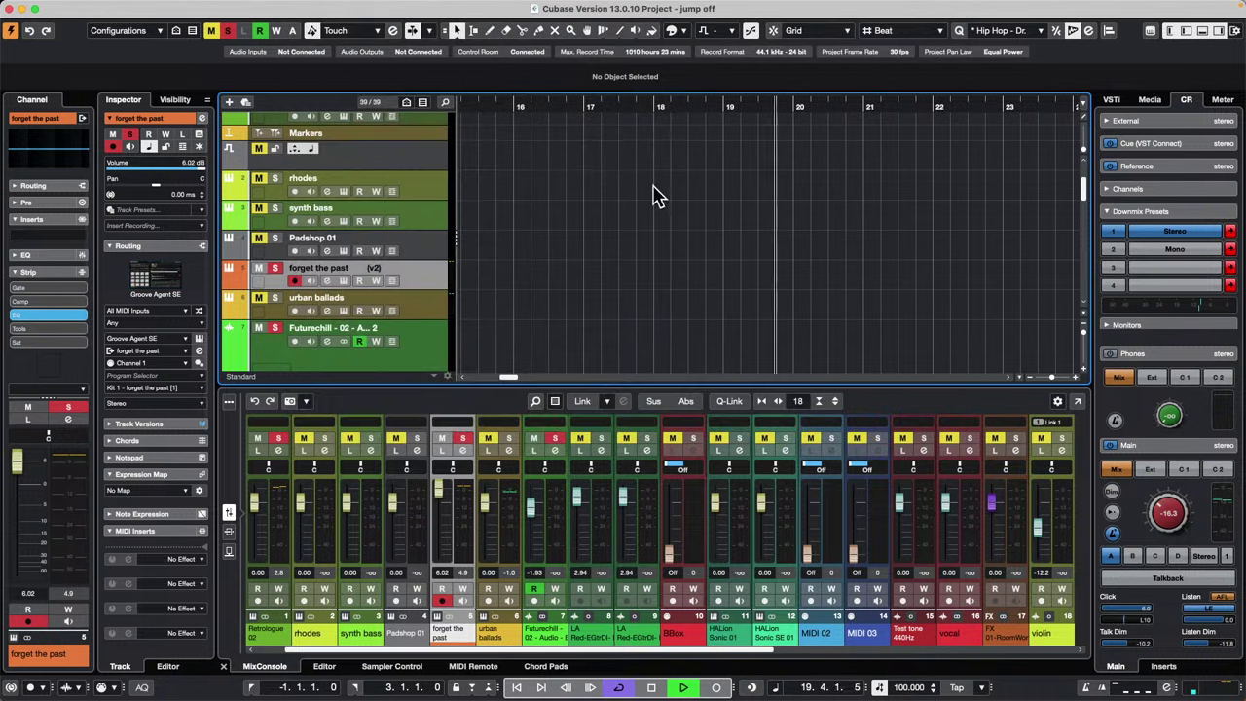
# Return the project position to bar 1, select the vocal track, and start playback.
pyautogui.moveTo(540, 101); pyautogui.dragTo(403, 97)
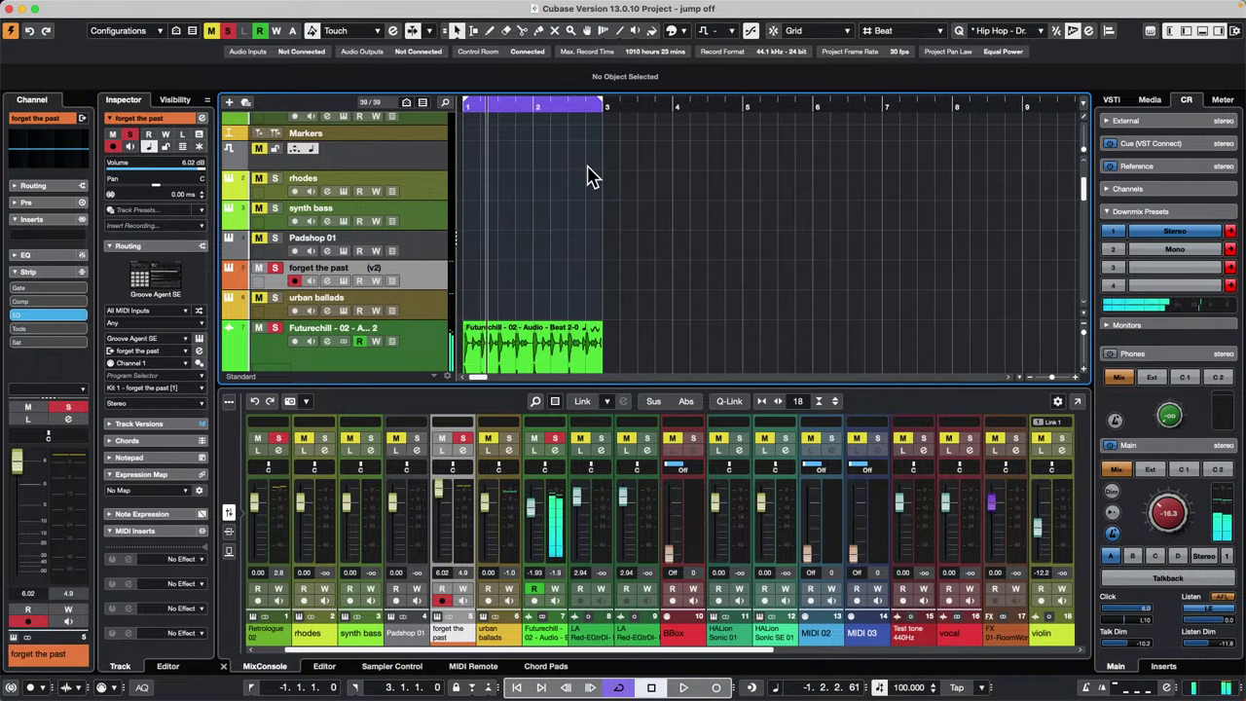
pyautogui.scroll(-3, 591, 182)
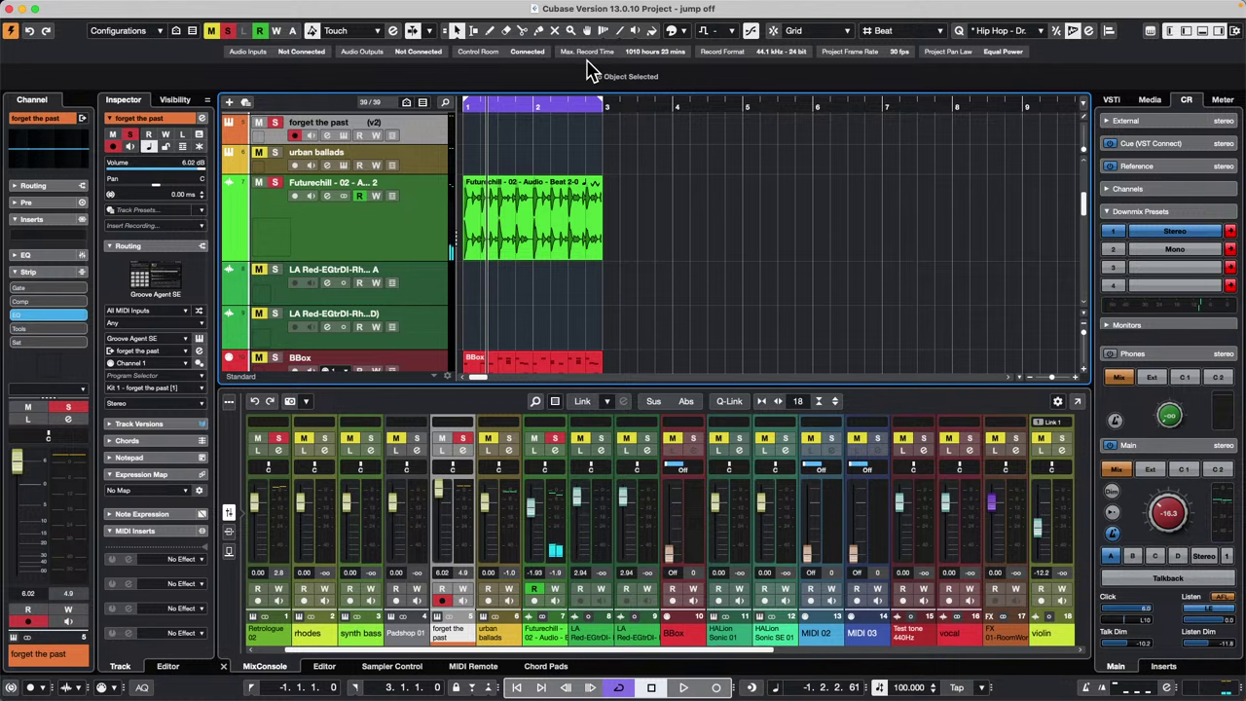
pyautogui.scroll(-8, 620, 238)
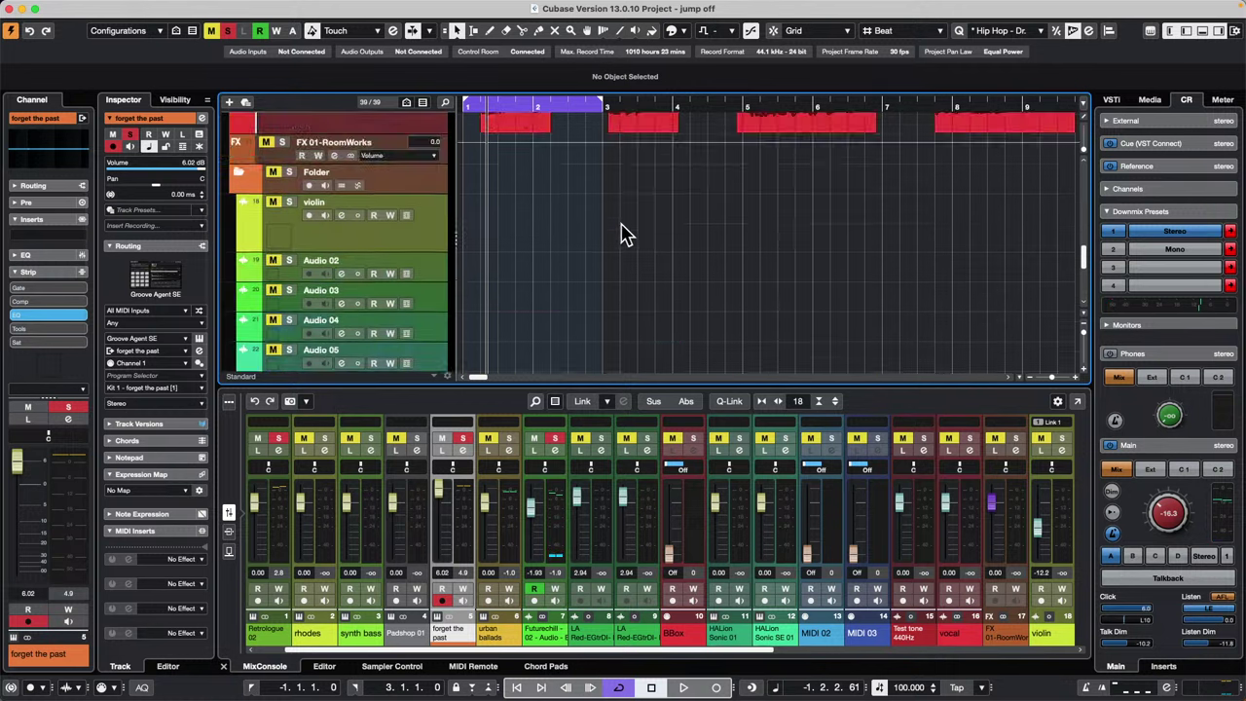
pyautogui.scroll(-2, 584, 145)
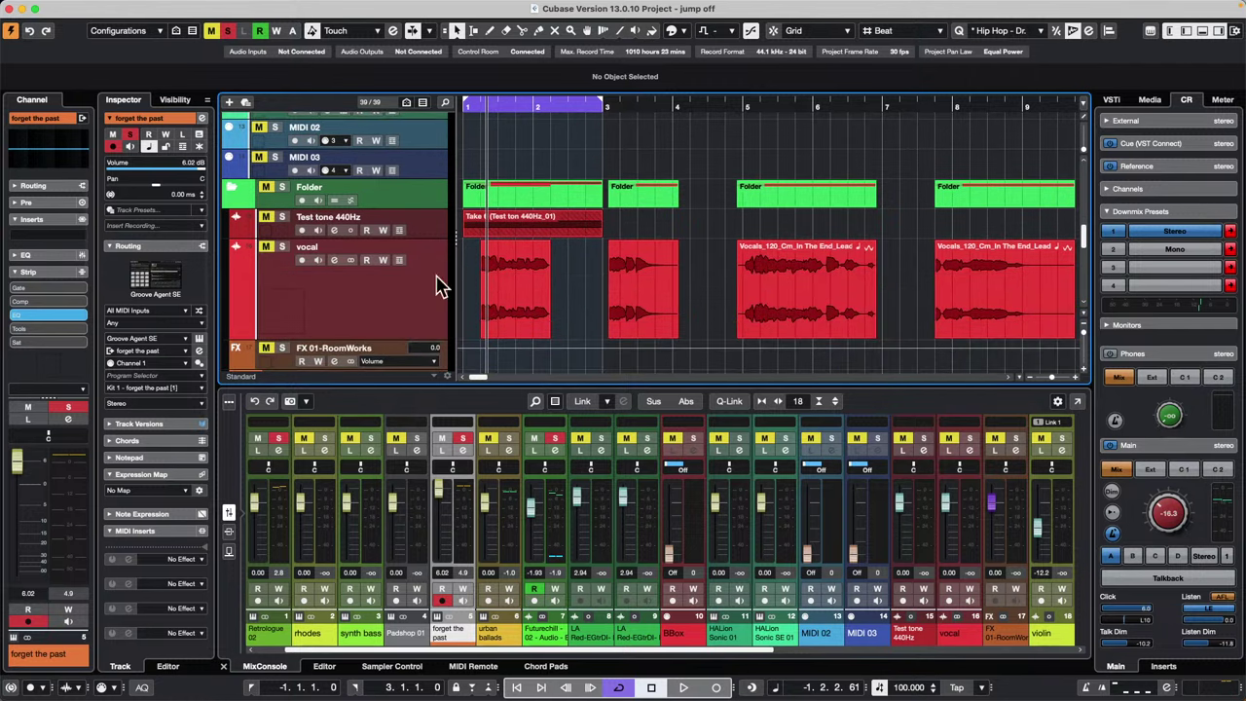
pyautogui.click(336, 304)
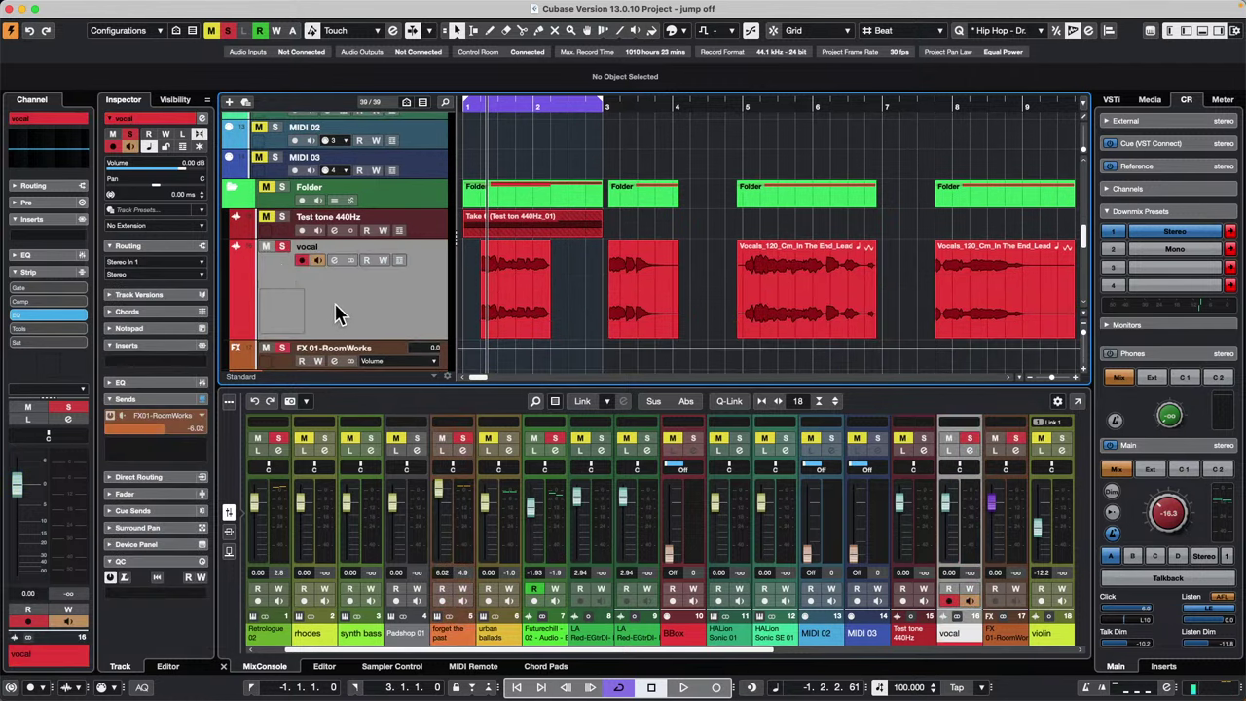
pyautogui.press('space')
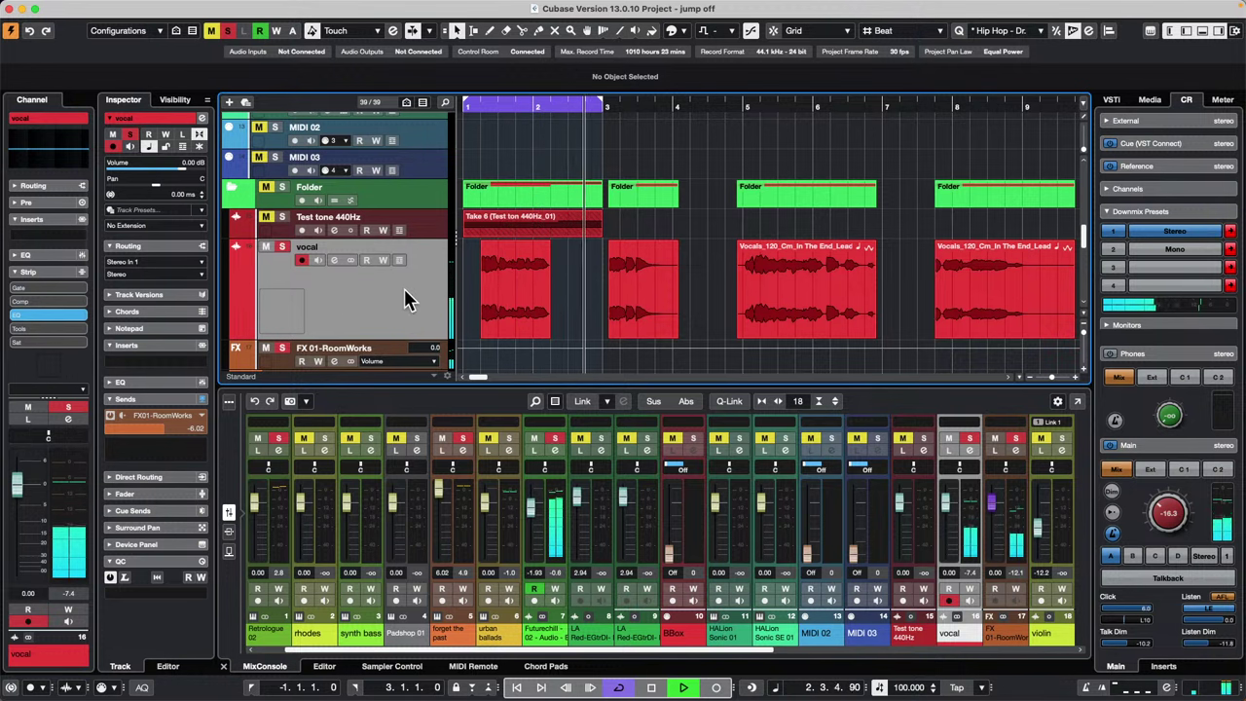
# Stop playback, insert MultiTap Delay in the vocal track's first insert slot, and audition the vocal with it.
pyautogui.press('space')
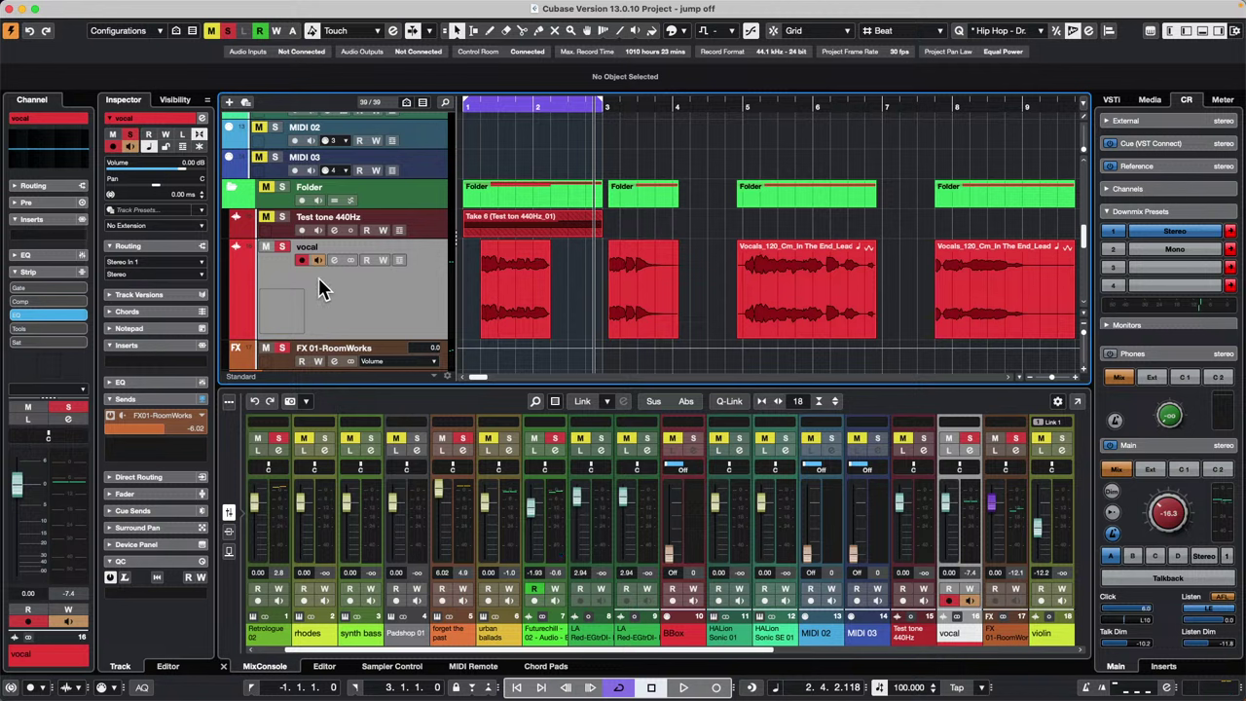
pyautogui.click(138, 358)
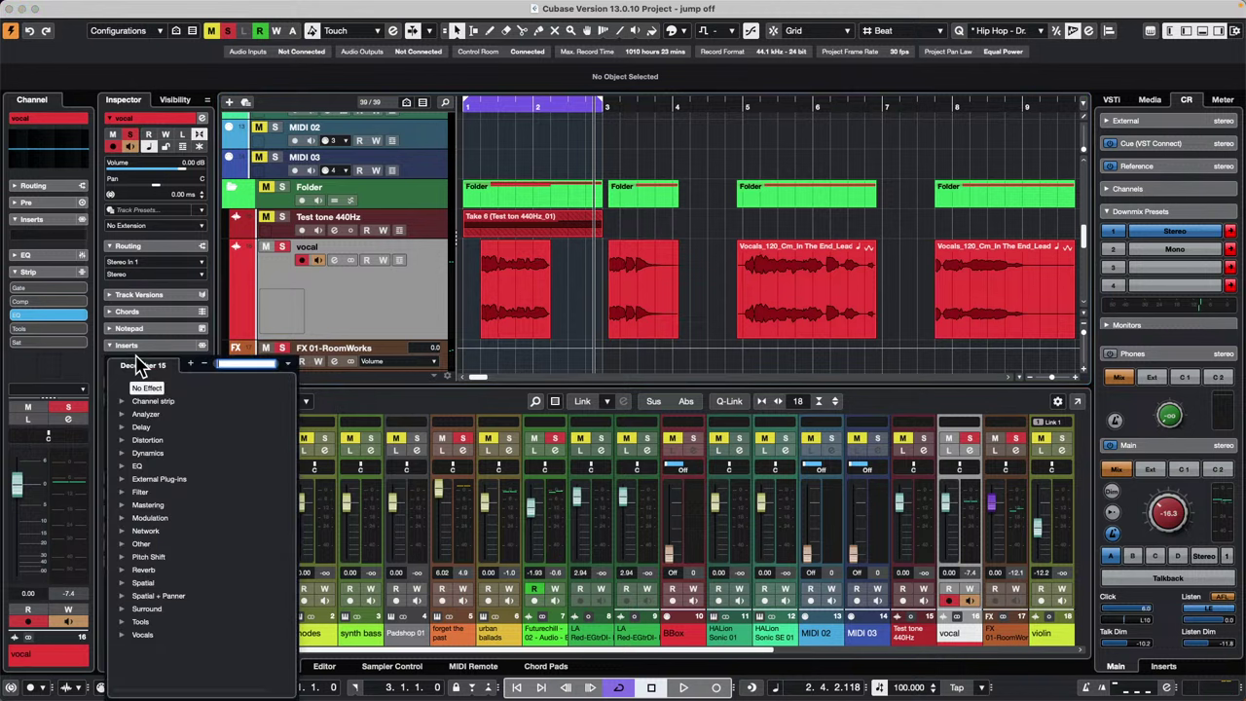
pyautogui.click(123, 428)
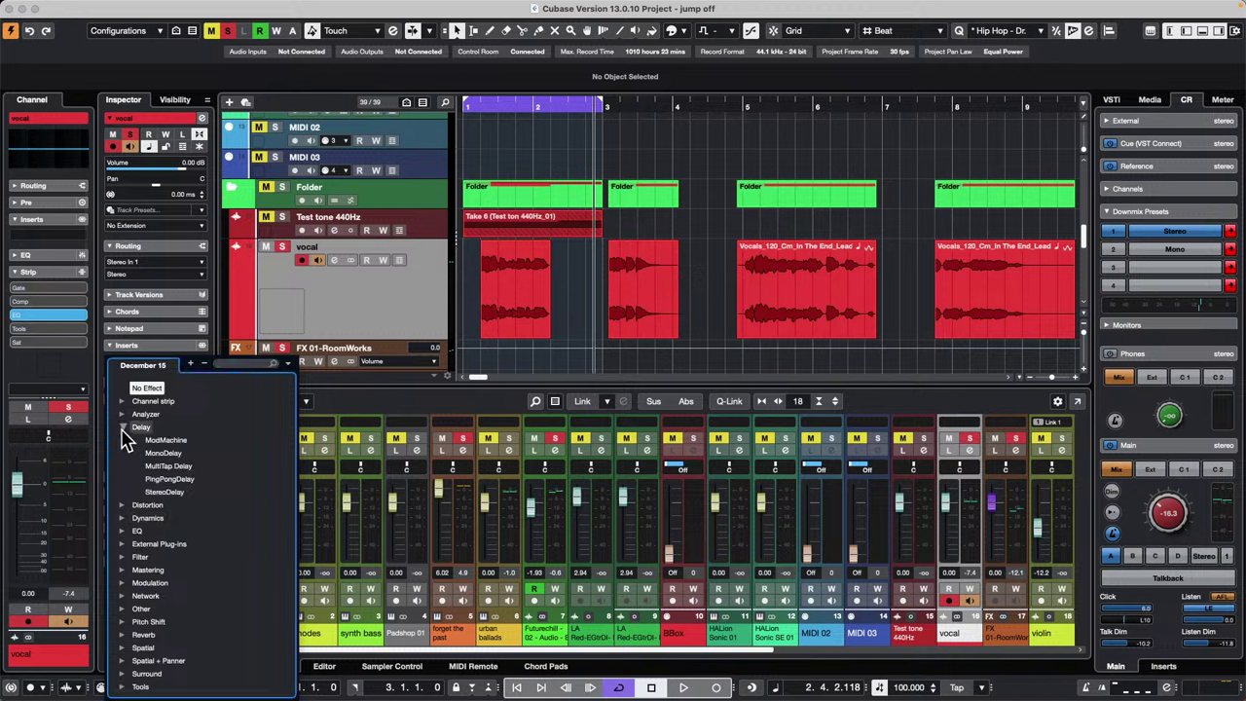
pyautogui.click(183, 466)
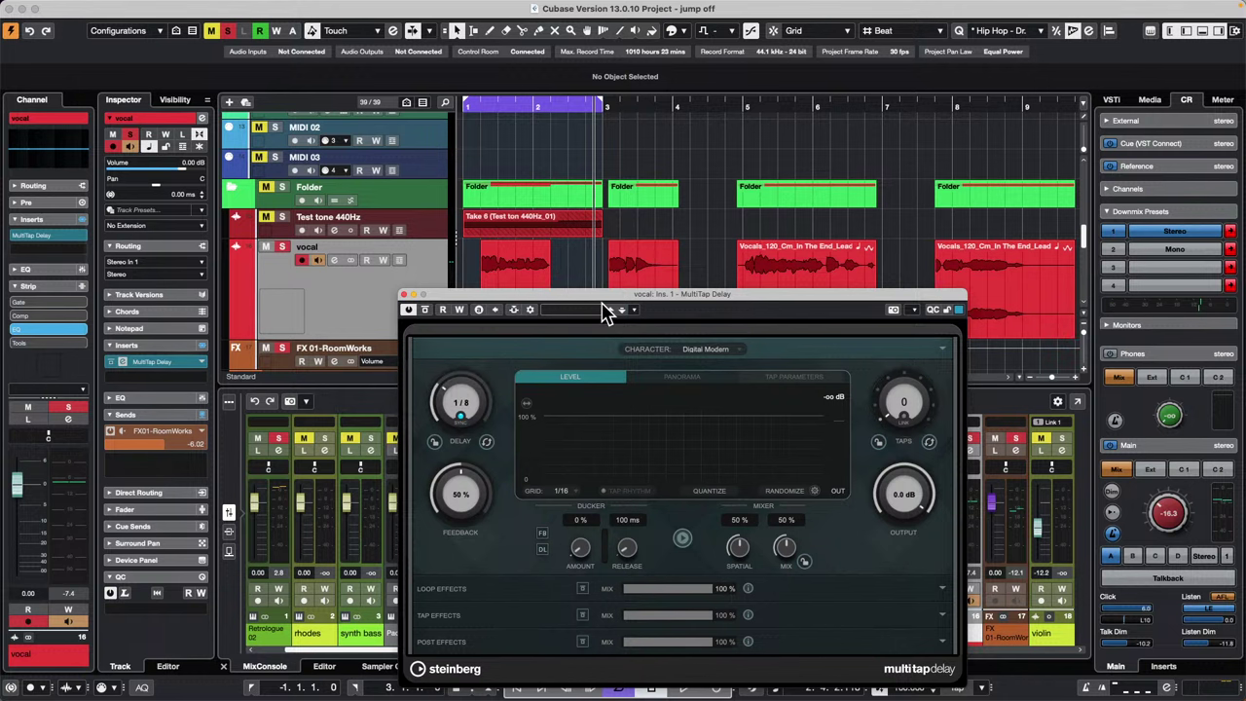
pyautogui.moveTo(608, 295); pyautogui.dragTo(822, 240)
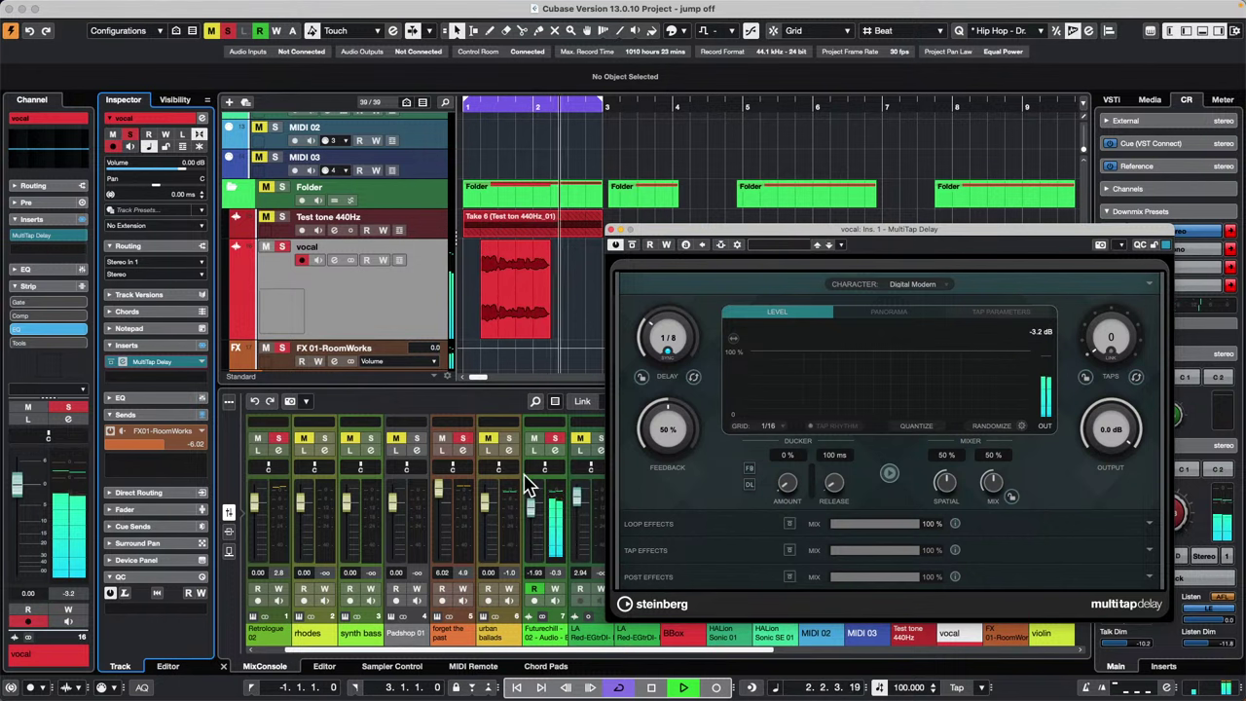
pyautogui.press('space')
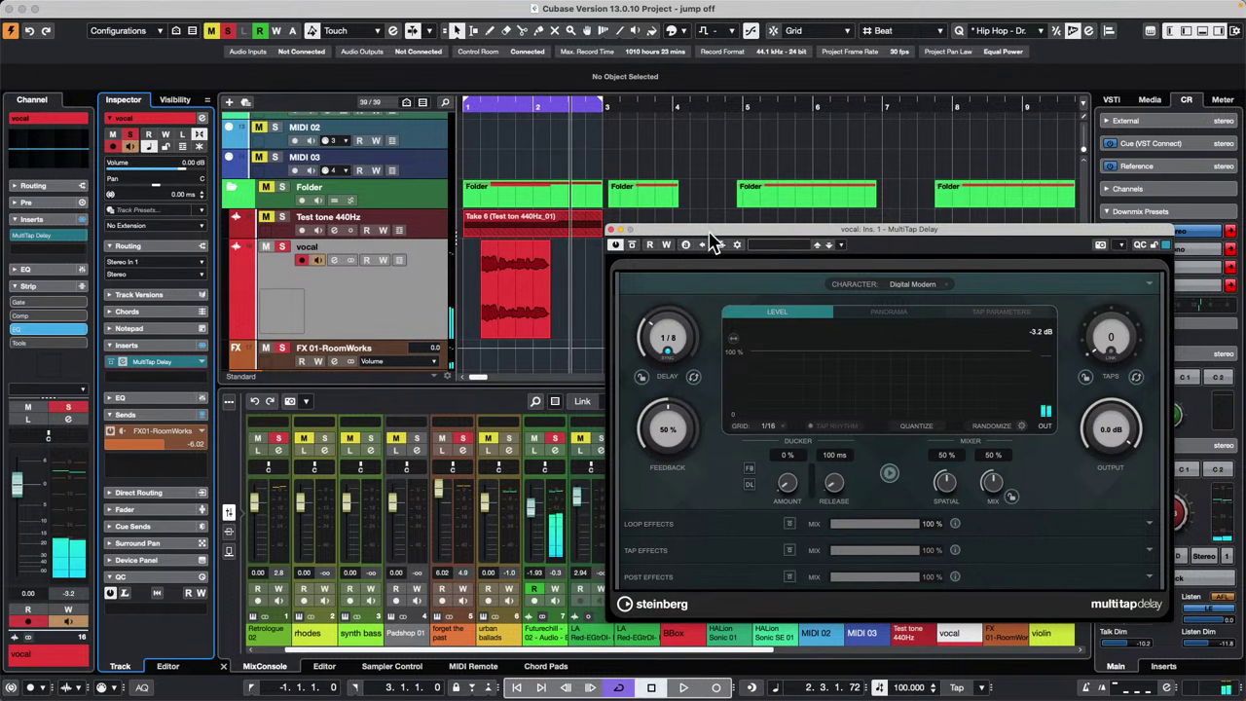
# Turn off cycle mode and enable MultiTap Delay's DL ducker with an Amount of 49 %.
pyautogui.moveTo(725, 246); pyautogui.dragTo(450, 230)
pyautogui.press('KP_Divide')
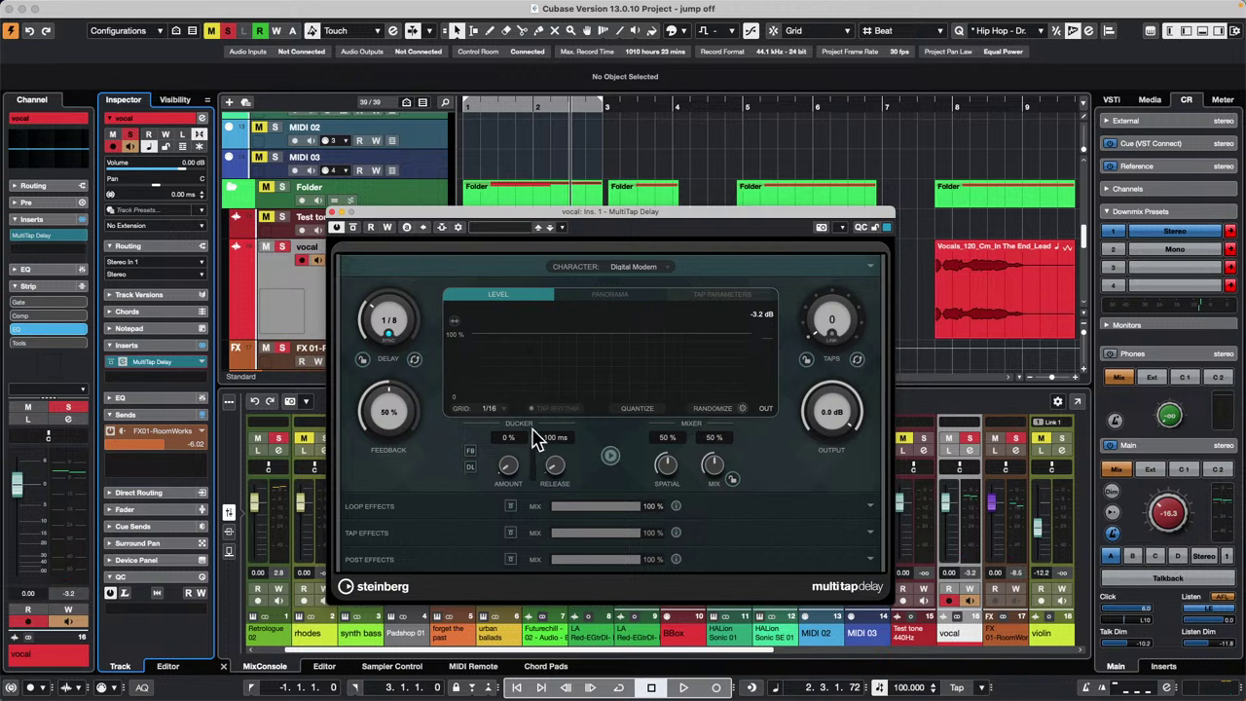
pyautogui.click(470, 466)
pyautogui.moveTo(509, 473); pyautogui.dragTo(513, 433)
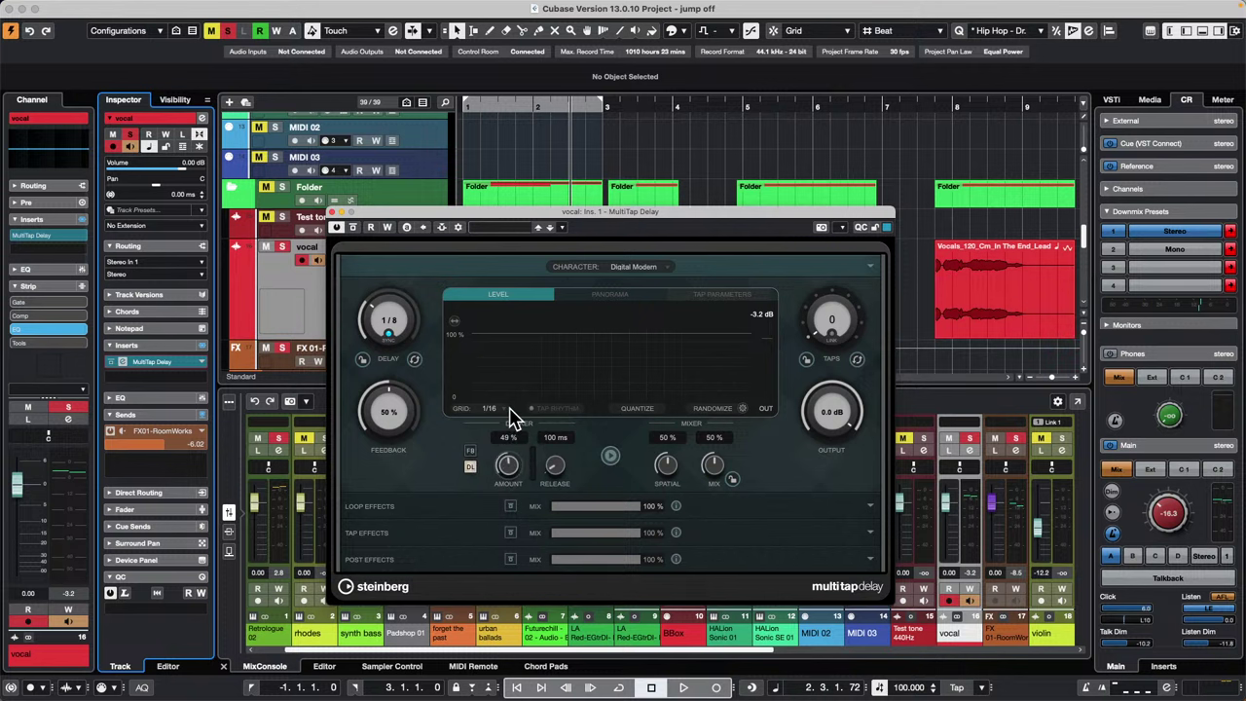
# Play the vocal from bar 1 and set MultiTap Delay's ducker Amount to 53 % and Release to 2695 ms with FB enabled.
pyautogui.moveTo(549, 212); pyautogui.dragTo(799, 305)
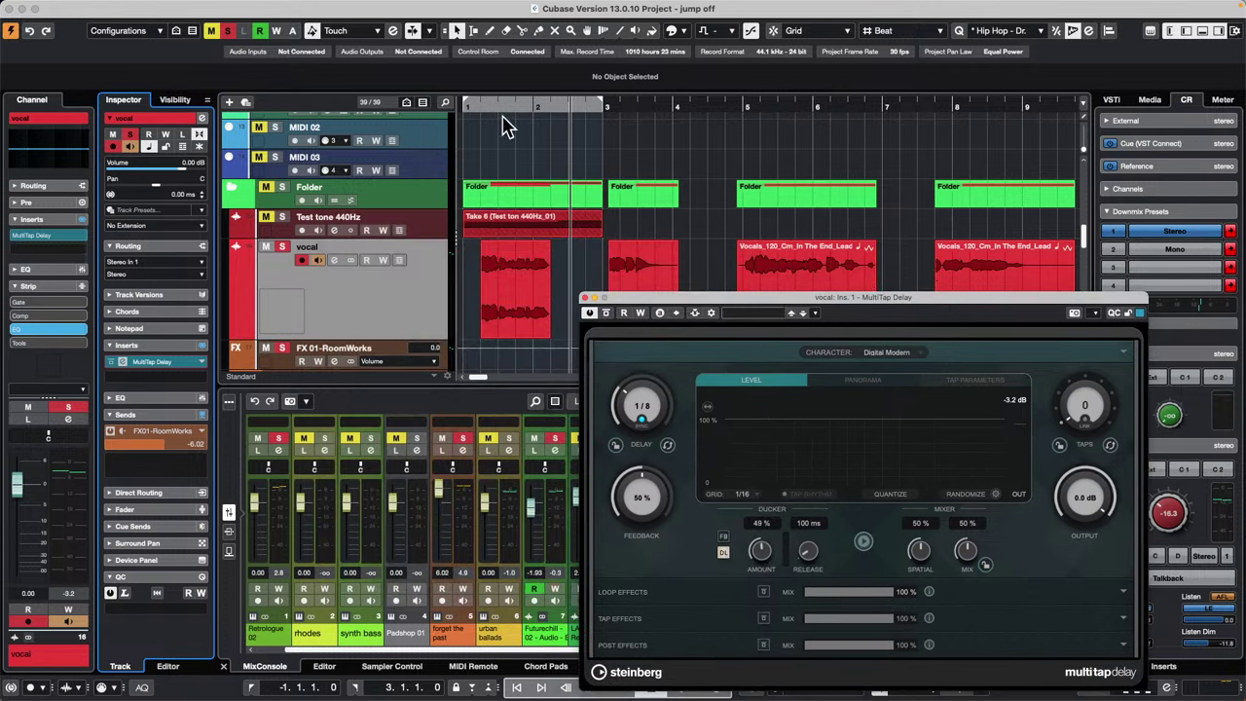
pyautogui.moveTo(491, 107); pyautogui.dragTo(468, 109)
pyautogui.press('space')
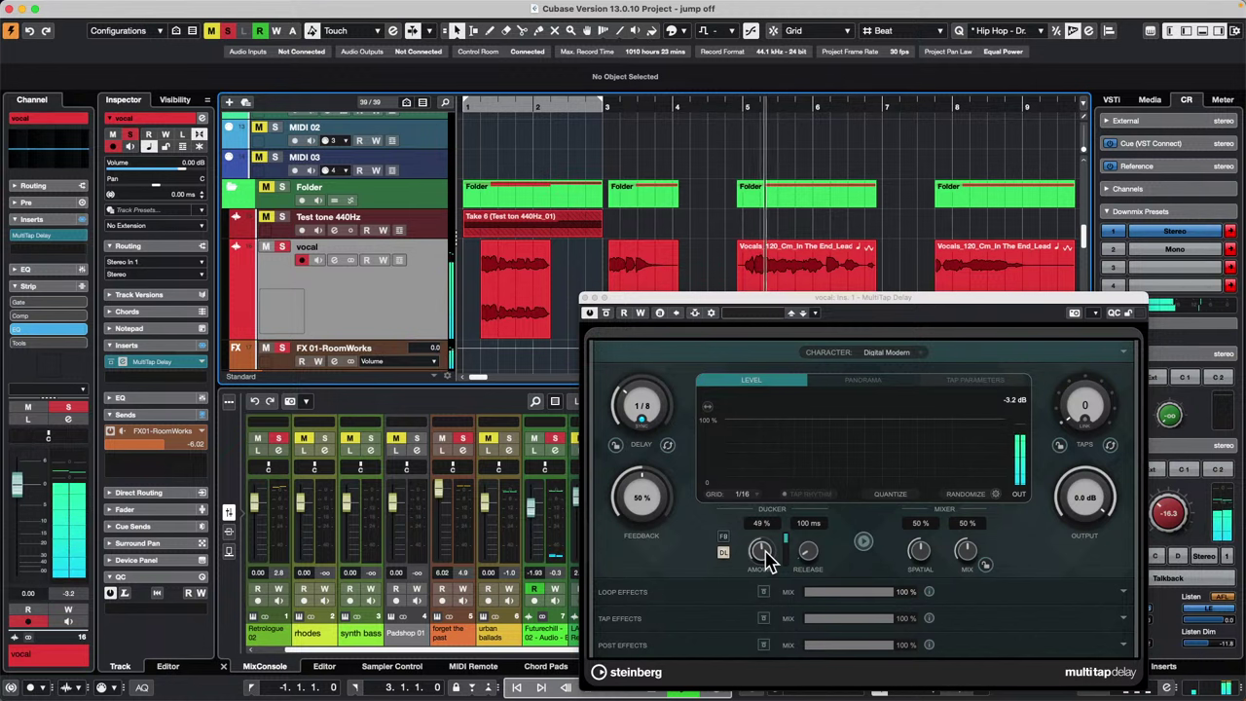
pyautogui.moveTo(766, 557); pyautogui.dragTo(815, 495)
pyautogui.moveTo(762, 551)
pyautogui.mouseDown()
pyautogui.moveTo(739, 585)
pyautogui.moveTo(752, 545)
pyautogui.mouseUp()
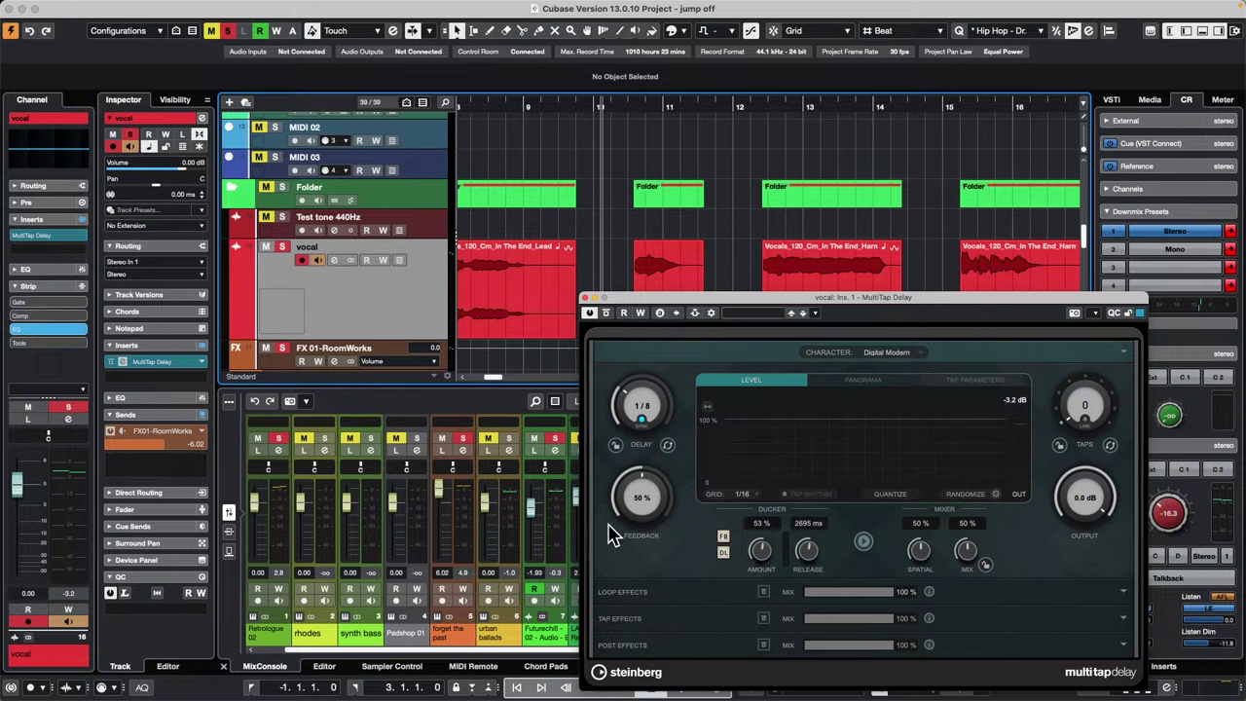
# Insert FX Modulator in the vocal track's second insert slot and expand its Trigger section.
pyautogui.click(391, 308)
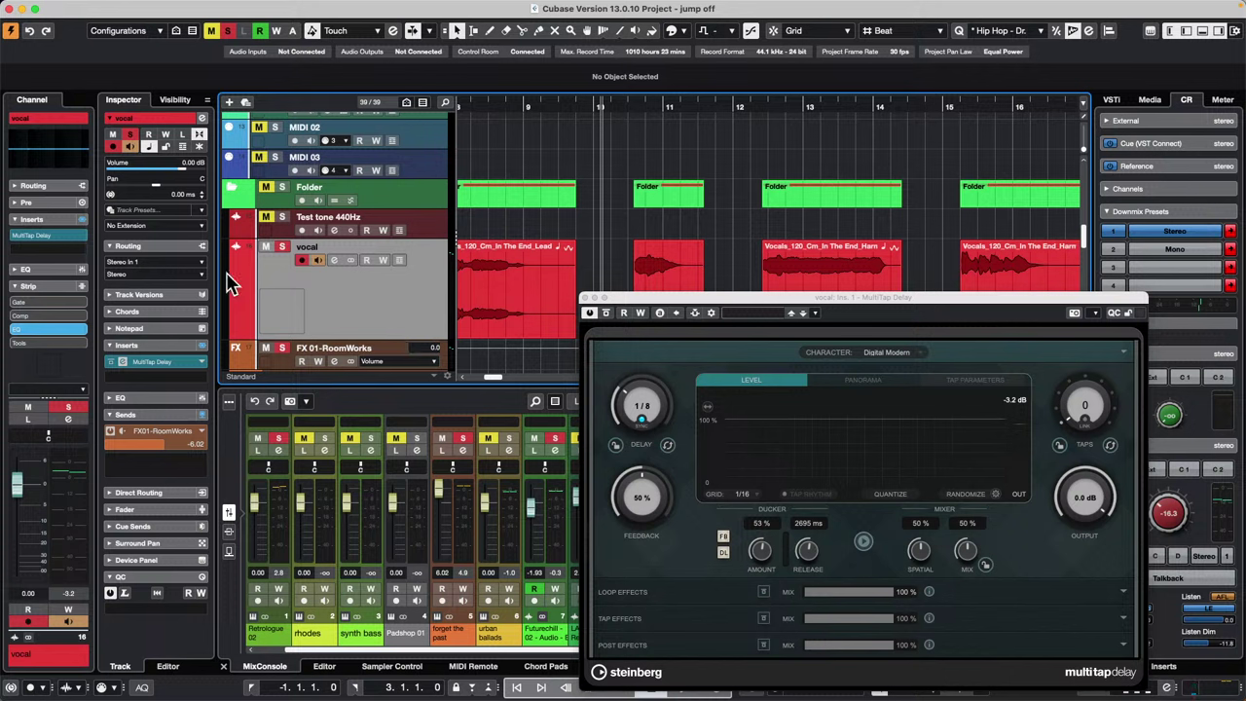
pyautogui.click(164, 378)
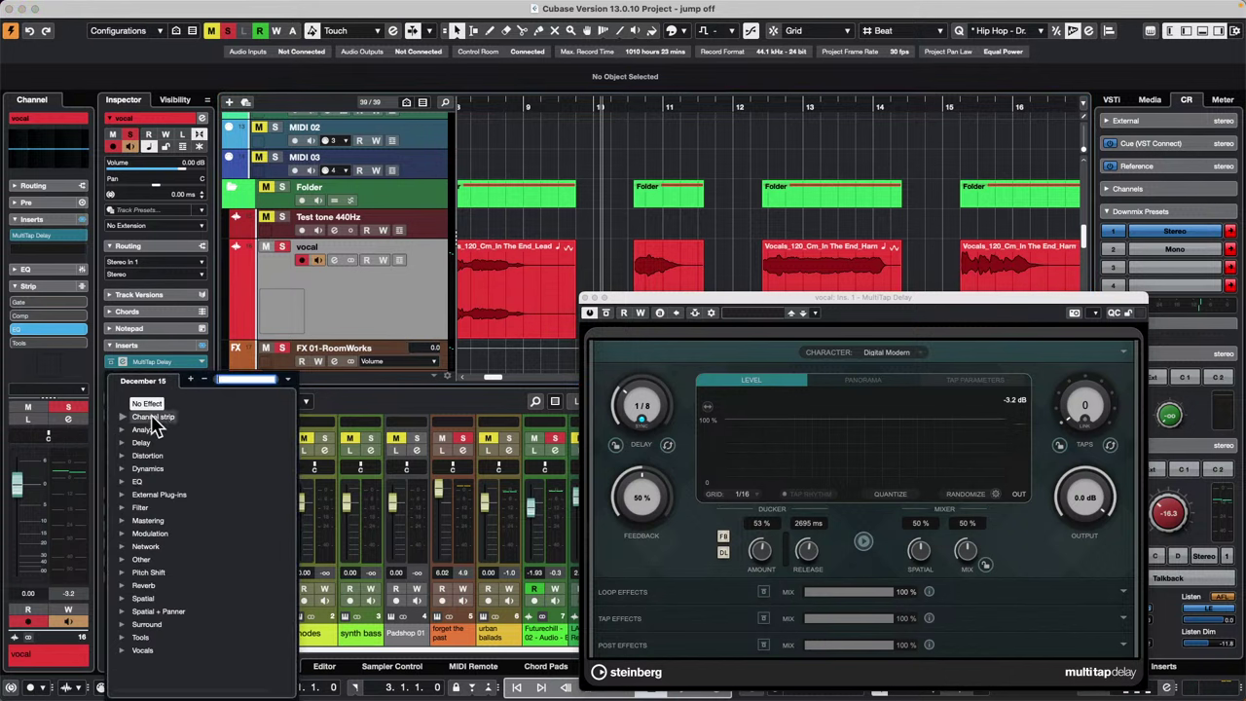
pyautogui.click(132, 534)
pyautogui.click(186, 621)
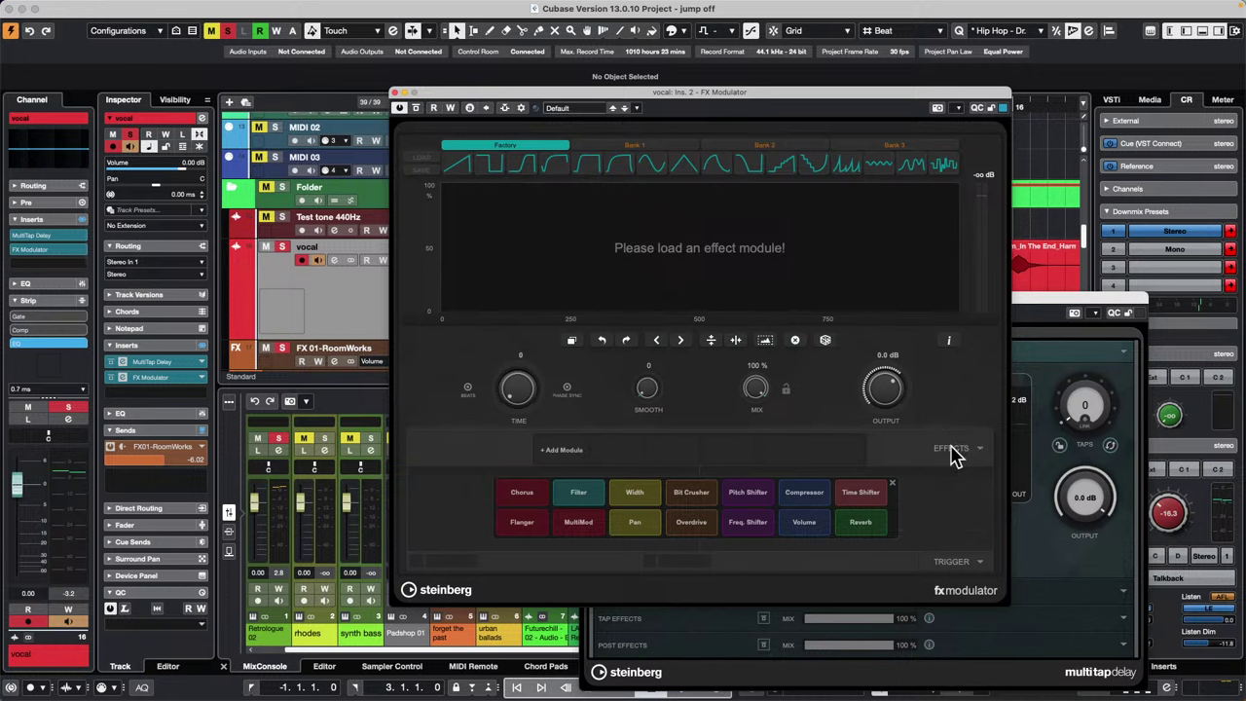
pyautogui.click(979, 562)
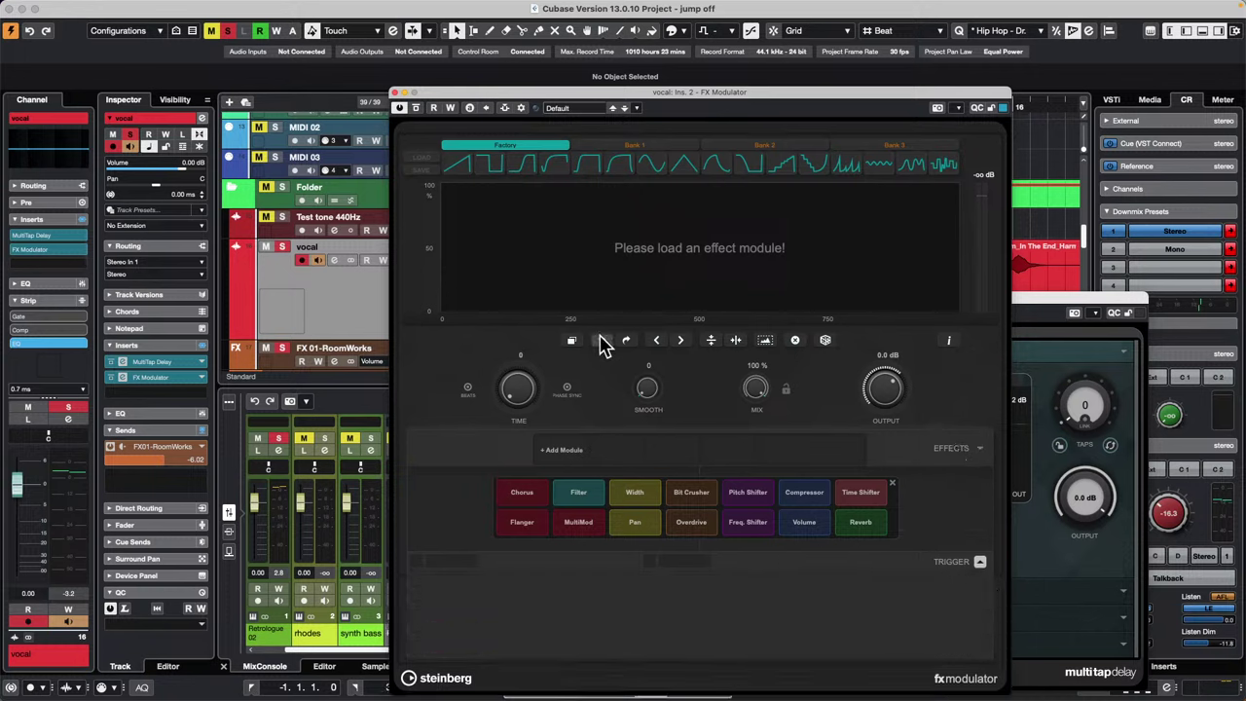
# Add Width and Pitch Shifter modules to FX Modulator, switch on its MIDI trigger, and close the plug-in.
pyautogui.click(648, 503)
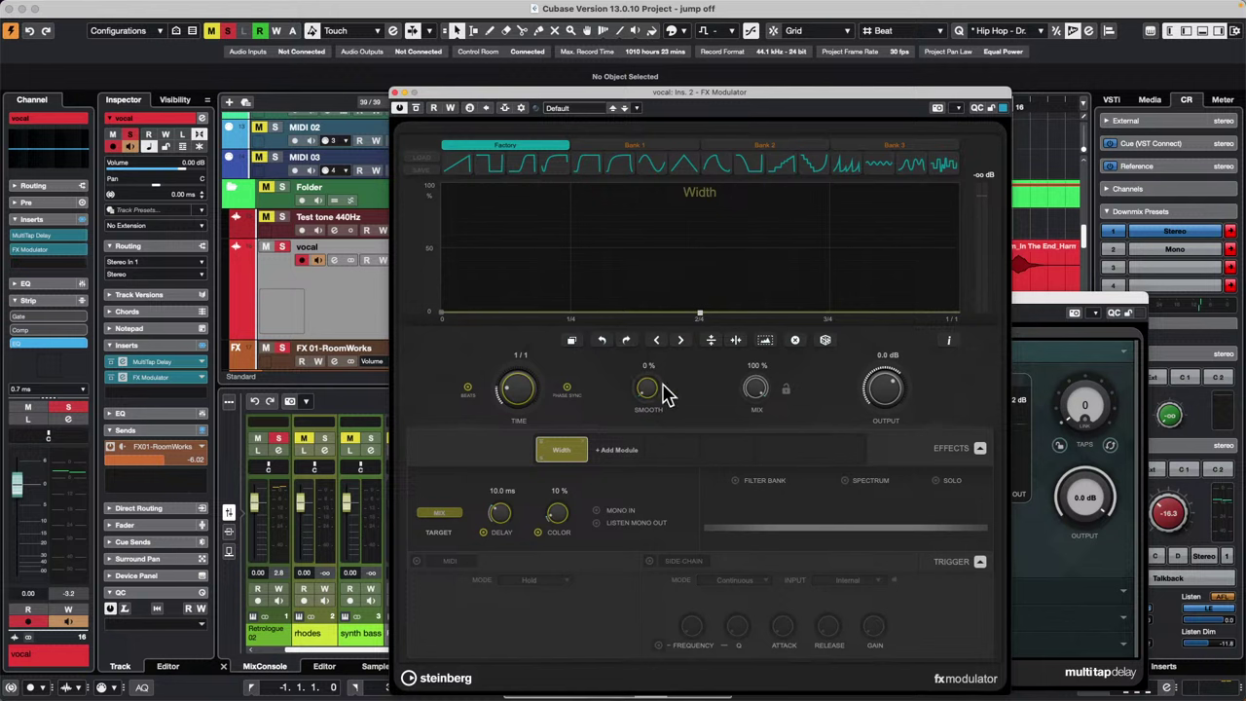
pyautogui.click(619, 452)
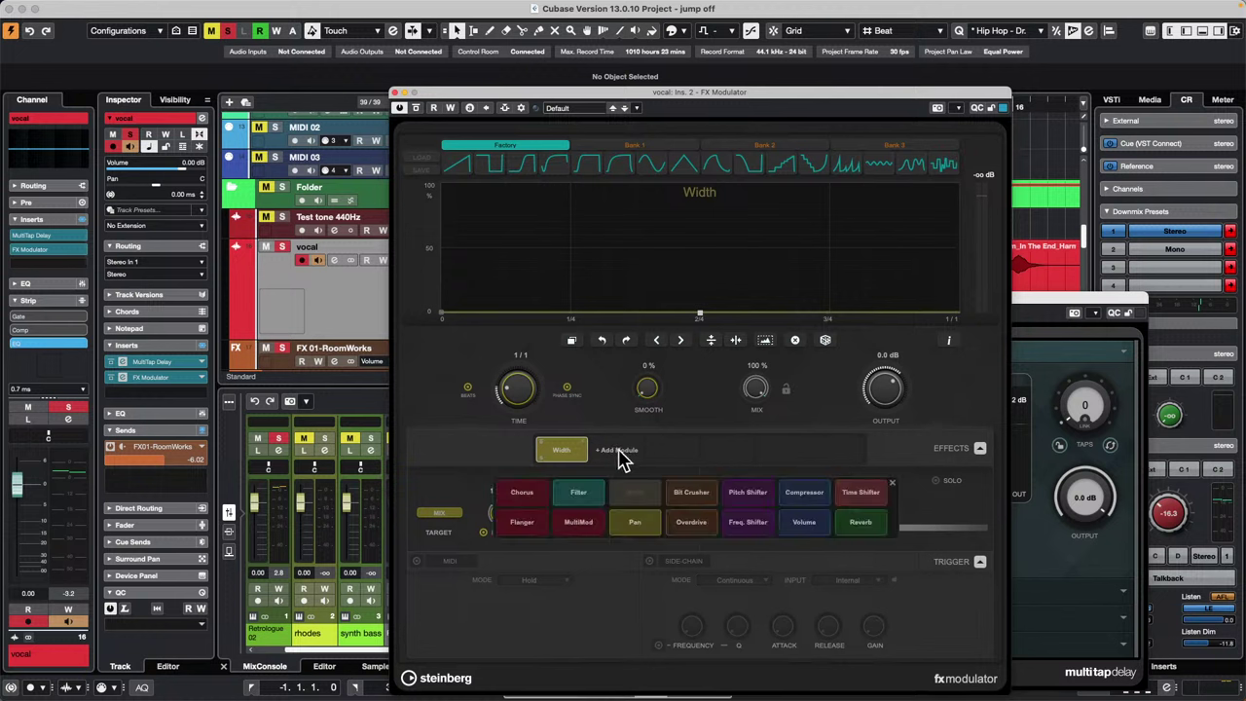
pyautogui.click(749, 501)
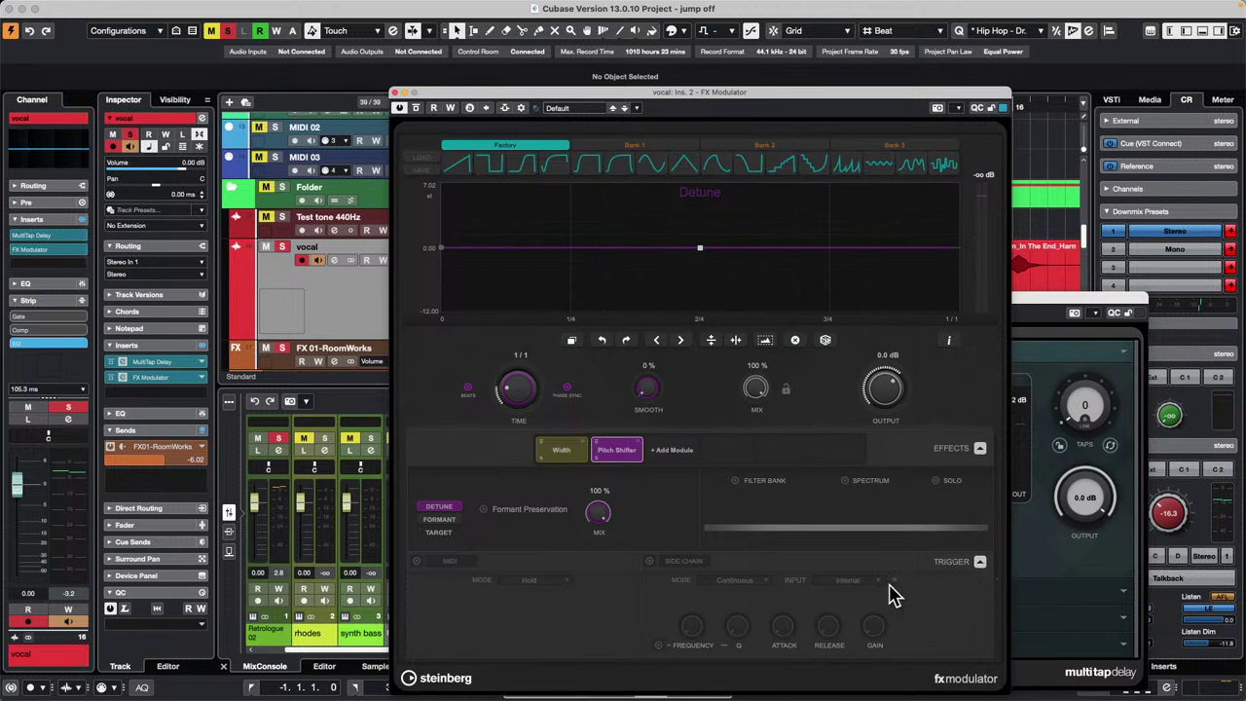
pyautogui.click(415, 562)
pyautogui.click(396, 93)
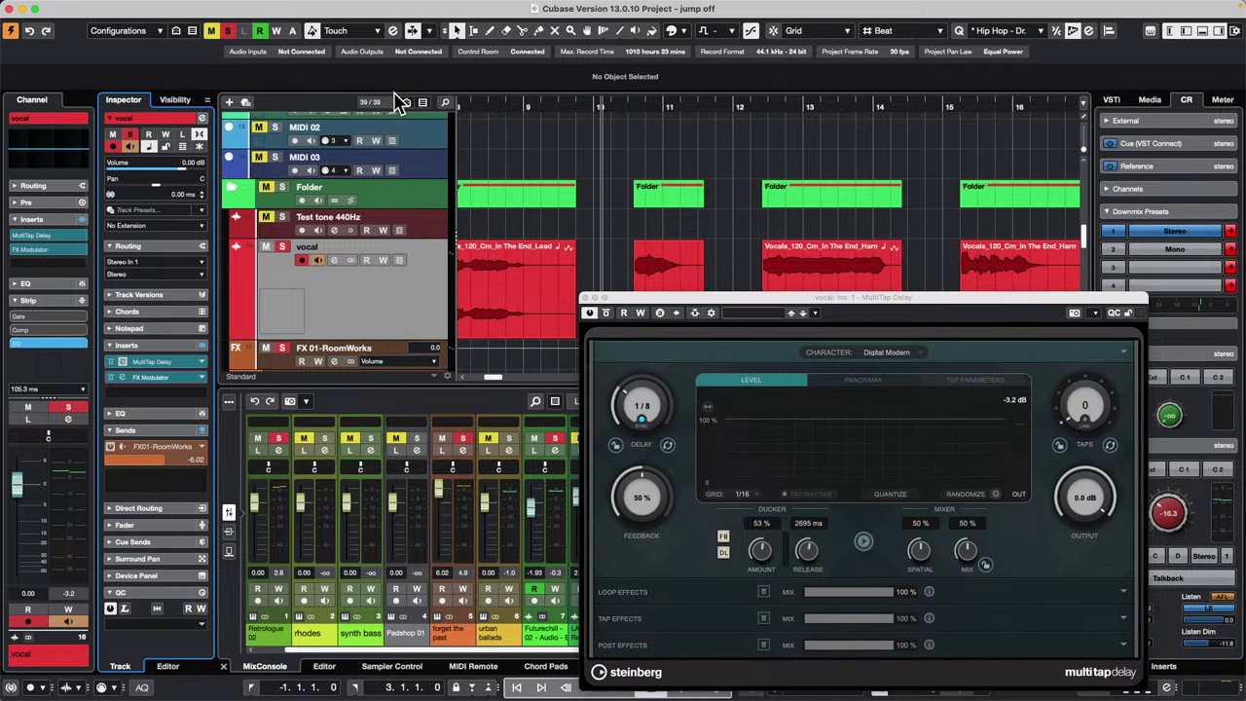
# Open the recent project Amos Moses - GO.cpr and activate it.
pyautogui.click(85, 7)
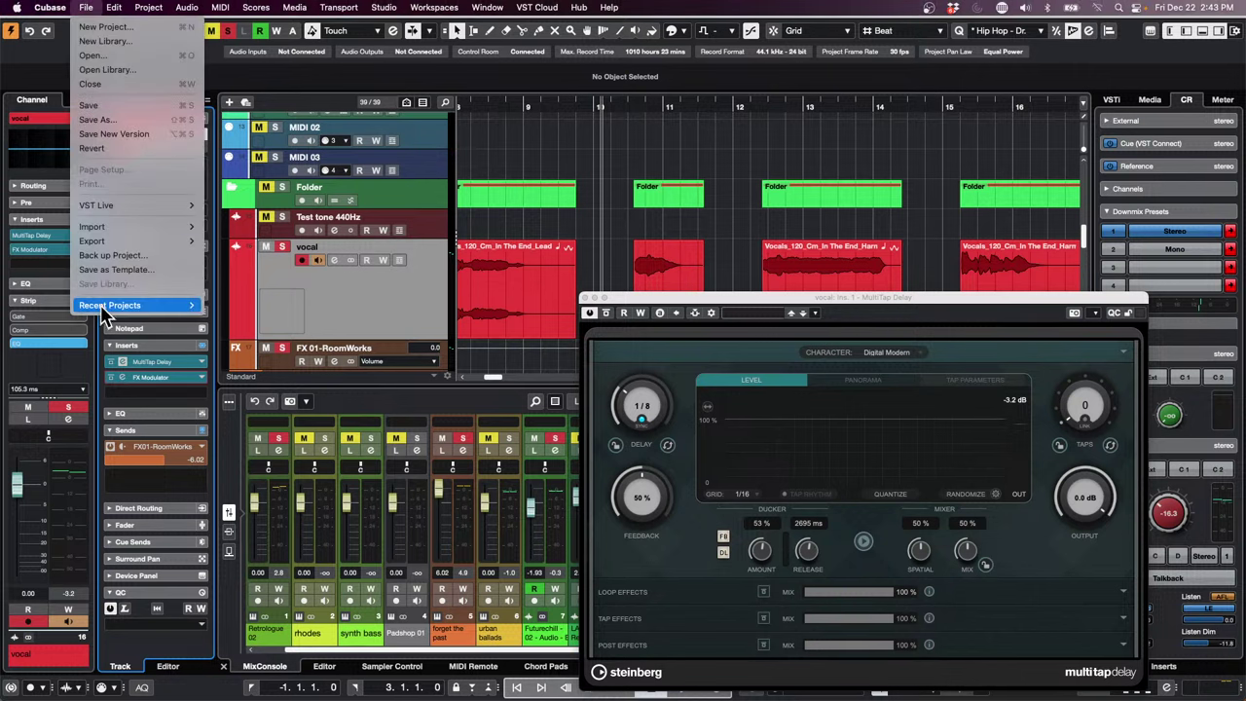
pyautogui.moveTo(103, 307)
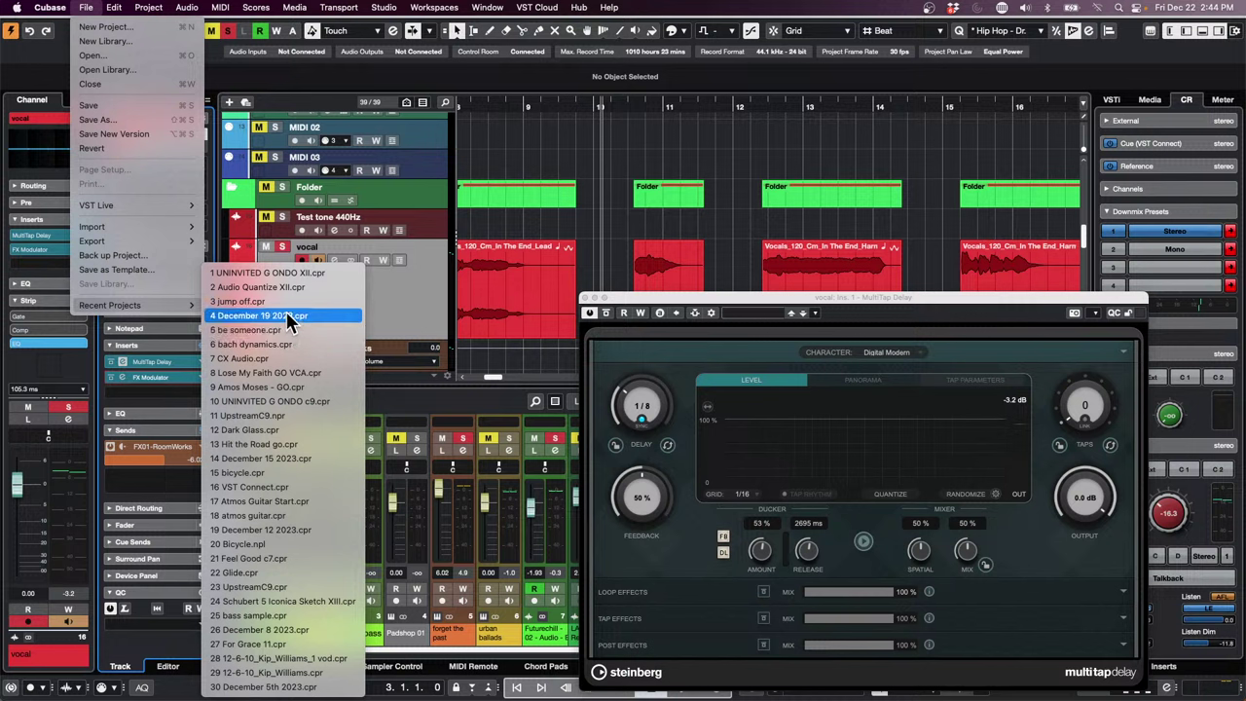
pyautogui.click(288, 388)
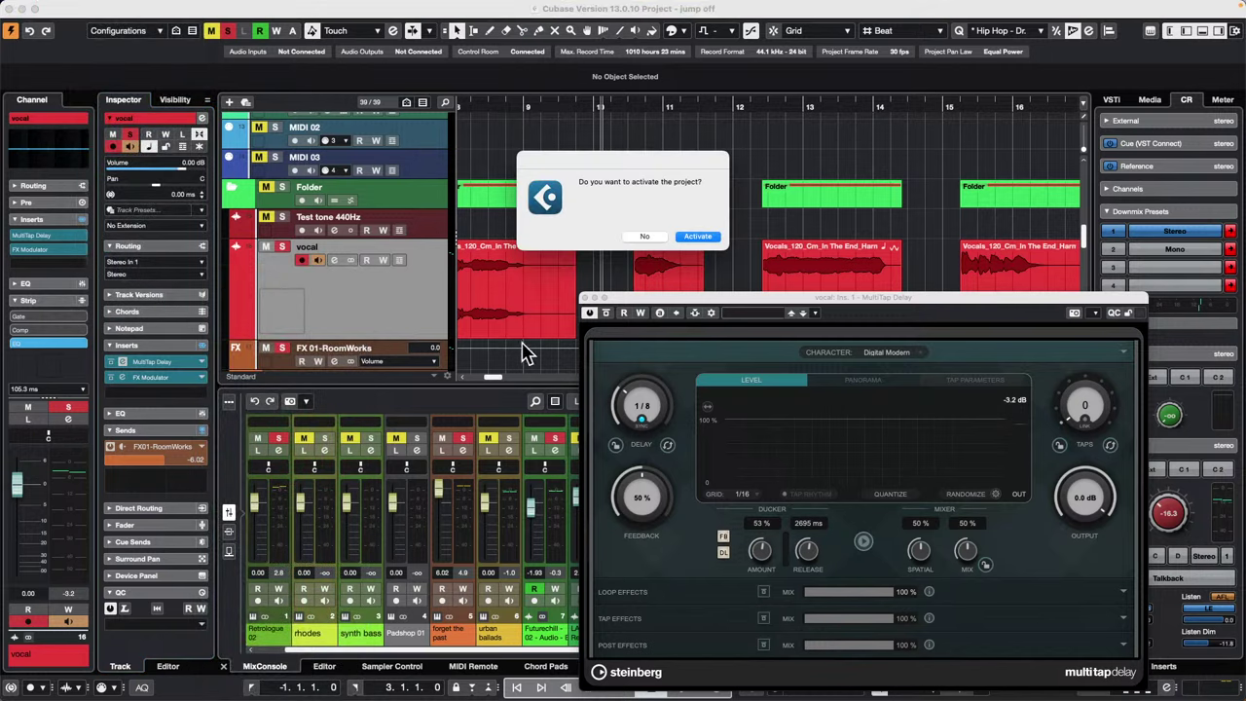
pyautogui.click(698, 237)
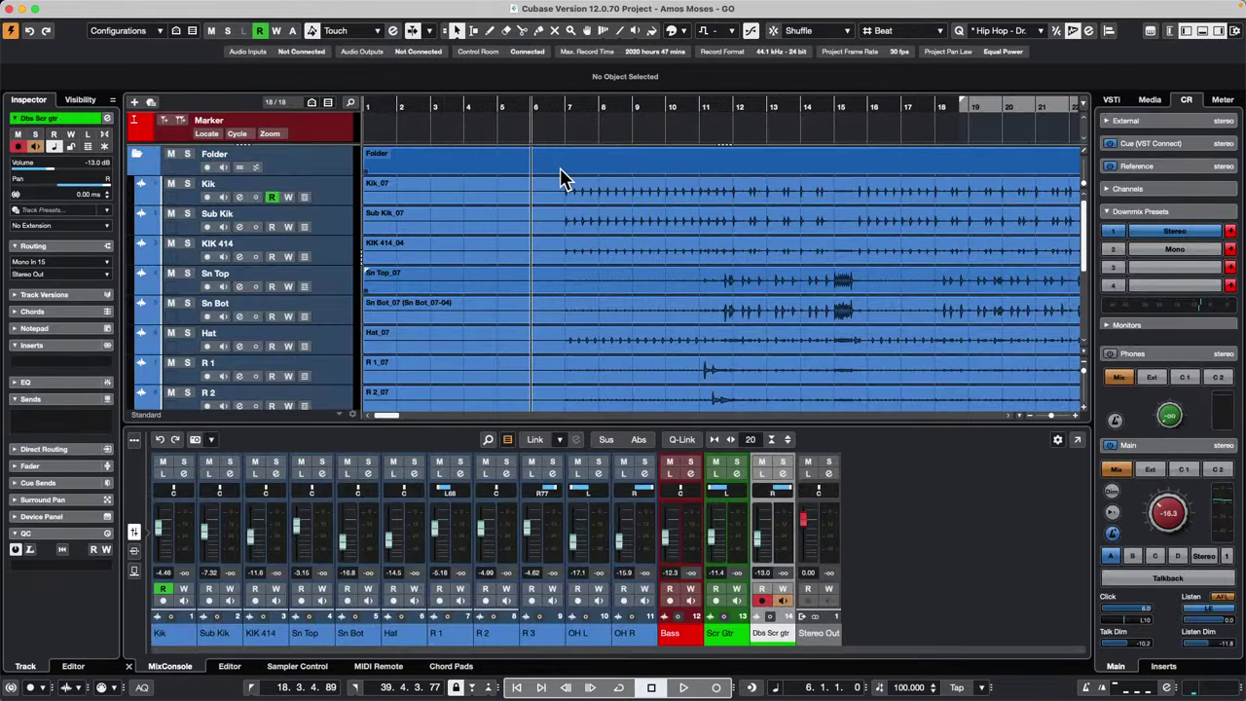
# Solo the Kik and Sub Kik tracks and play the project from bar 9.
pyautogui.moveTo(470, 101); pyautogui.dragTo(473, 44)
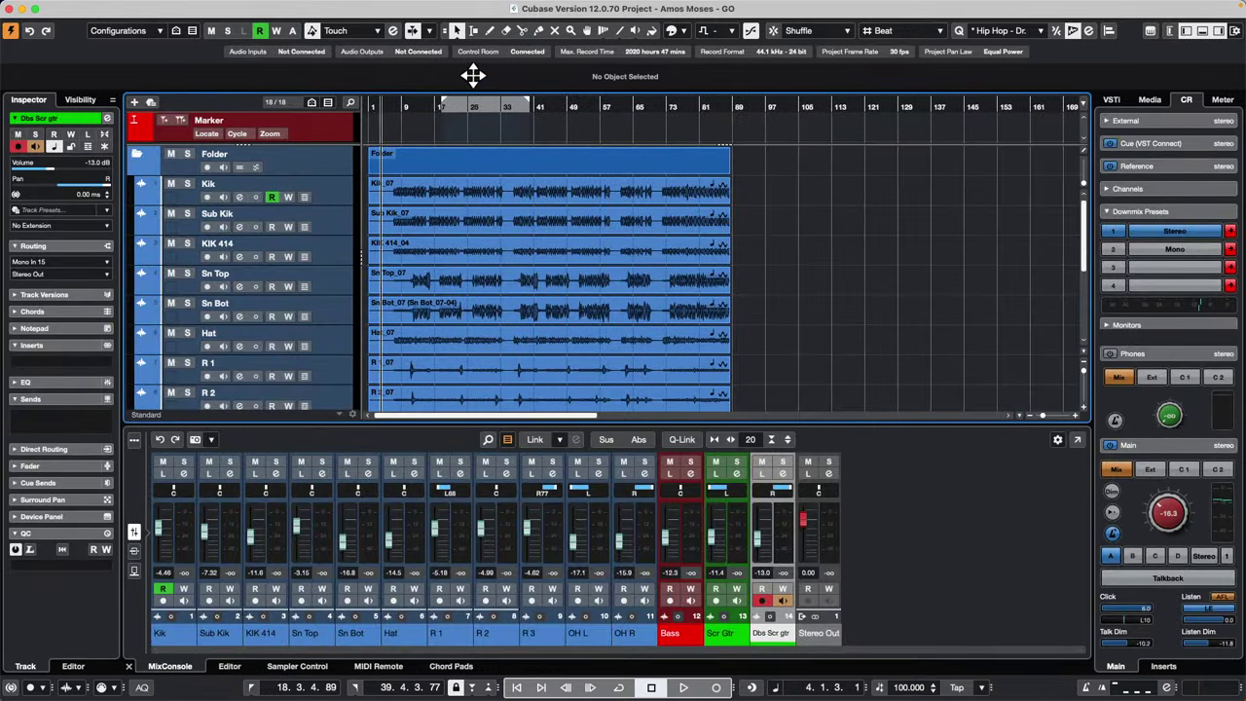
pyautogui.click(405, 103)
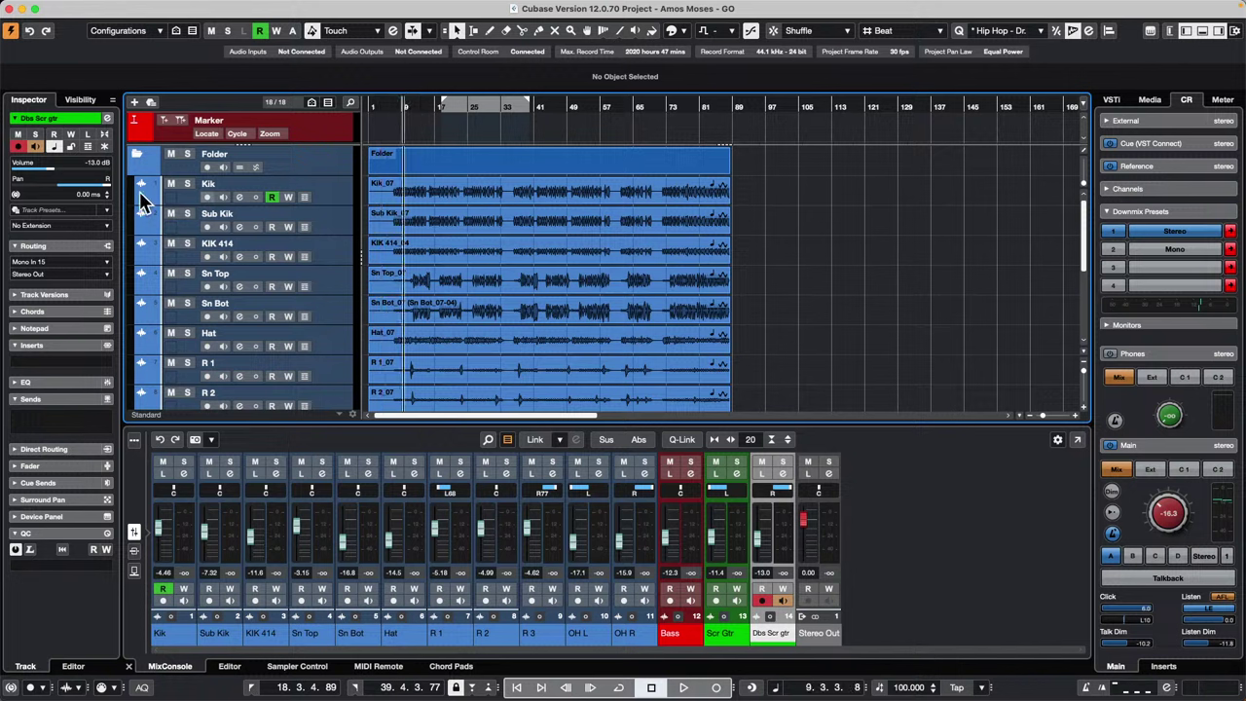
pyautogui.click(186, 183)
pyautogui.click(187, 214)
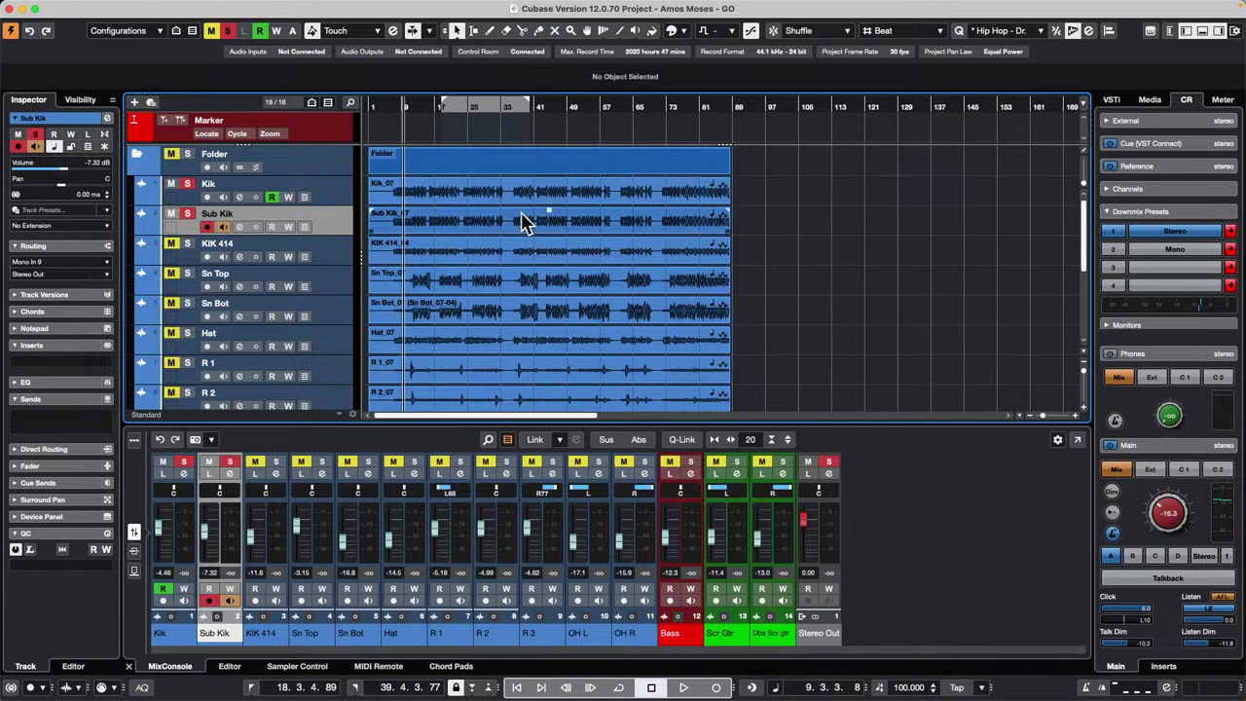
pyautogui.press('space')
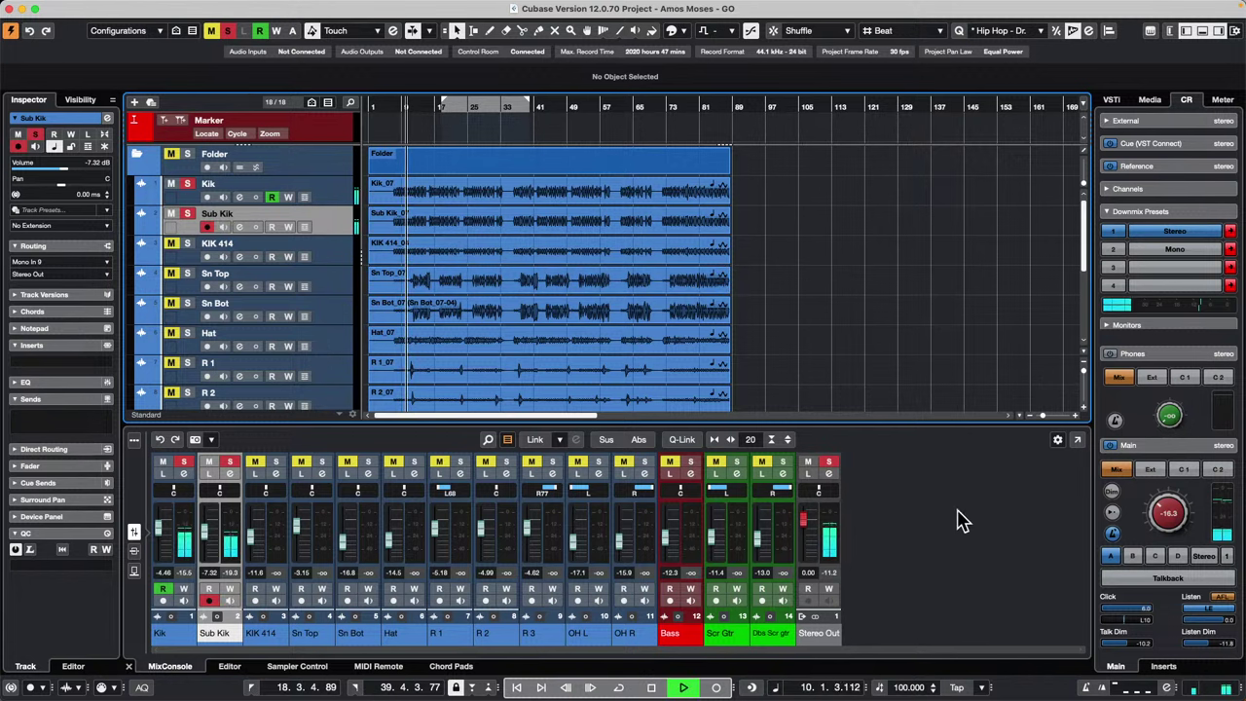
# Raise the Control Room main level to -4.74 and open SuperVision from the Control Room inserts.
pyautogui.moveTo(1156, 518); pyautogui.dragTo(1164, 487)
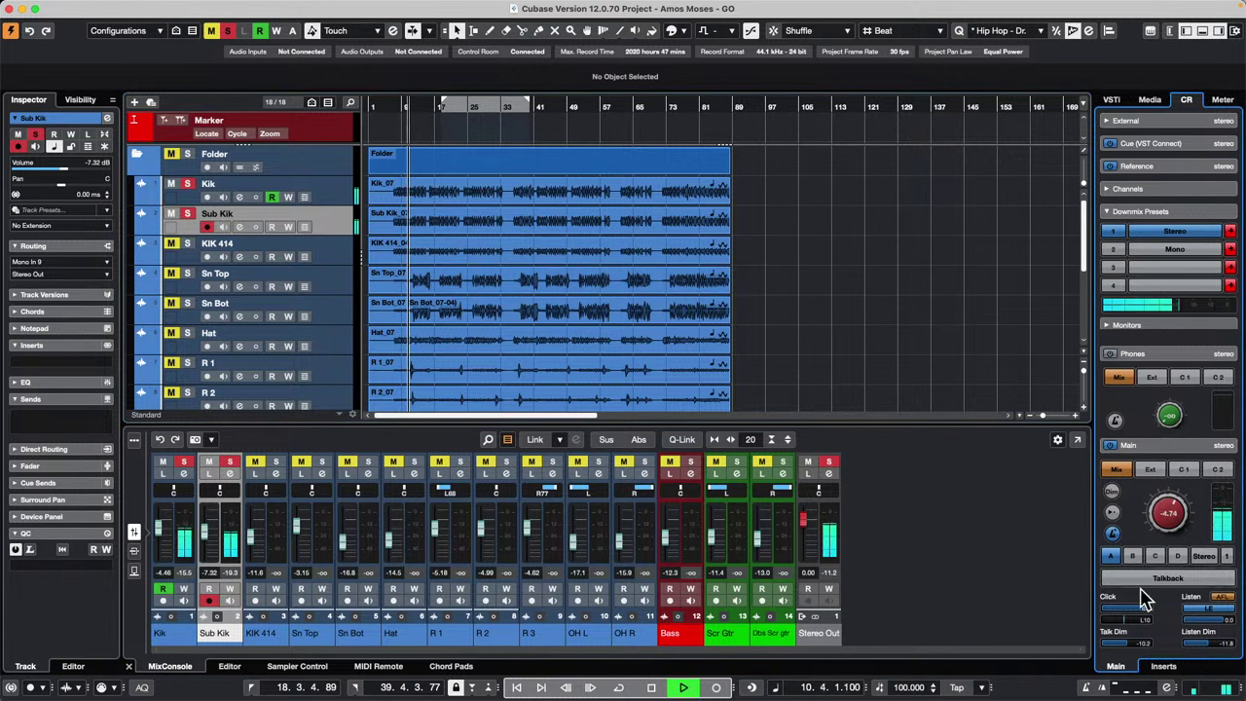
pyautogui.click(1163, 666)
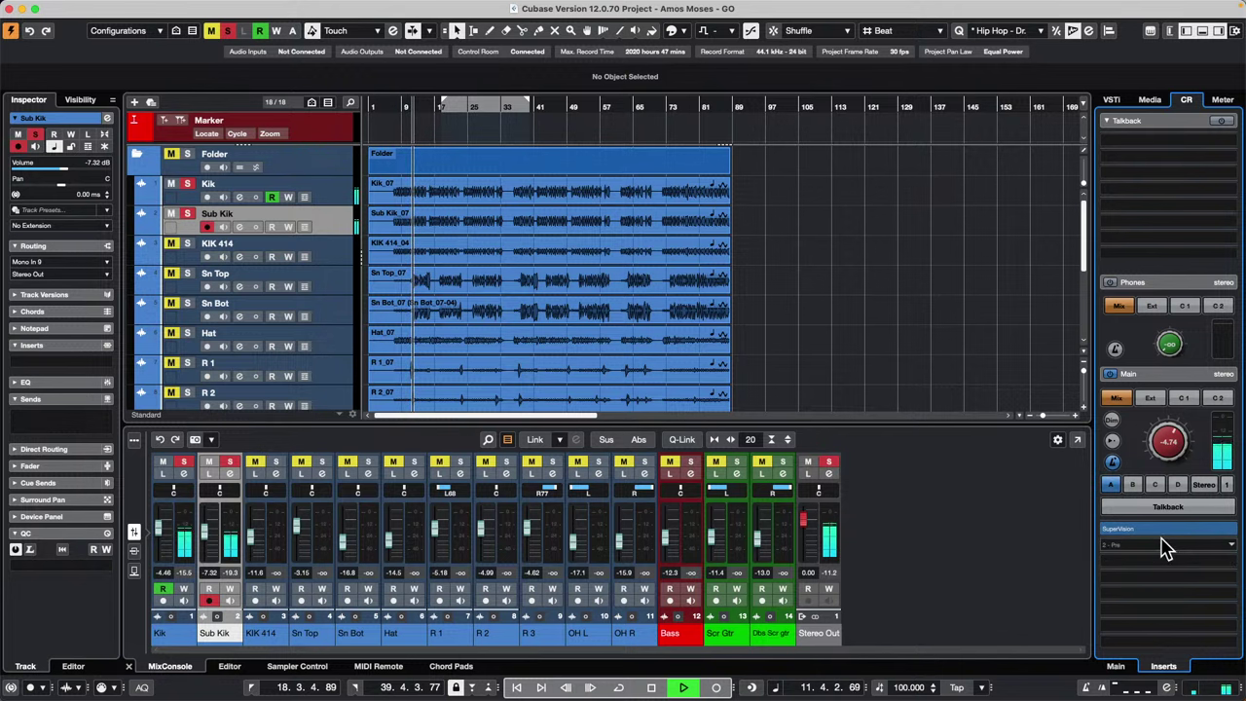
pyautogui.click(1163, 532)
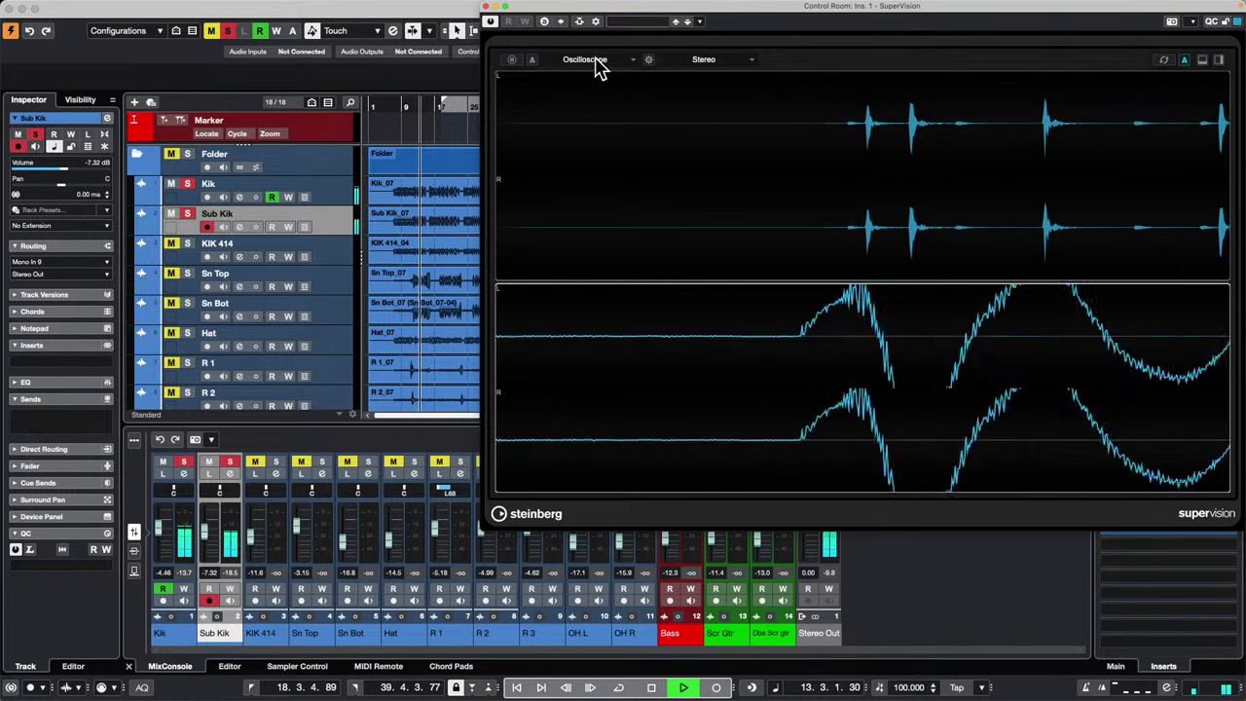
# Change SuperVision's upper Wavescope module to Multicorrelation from the Phase category.
pyautogui.click(741, 202)
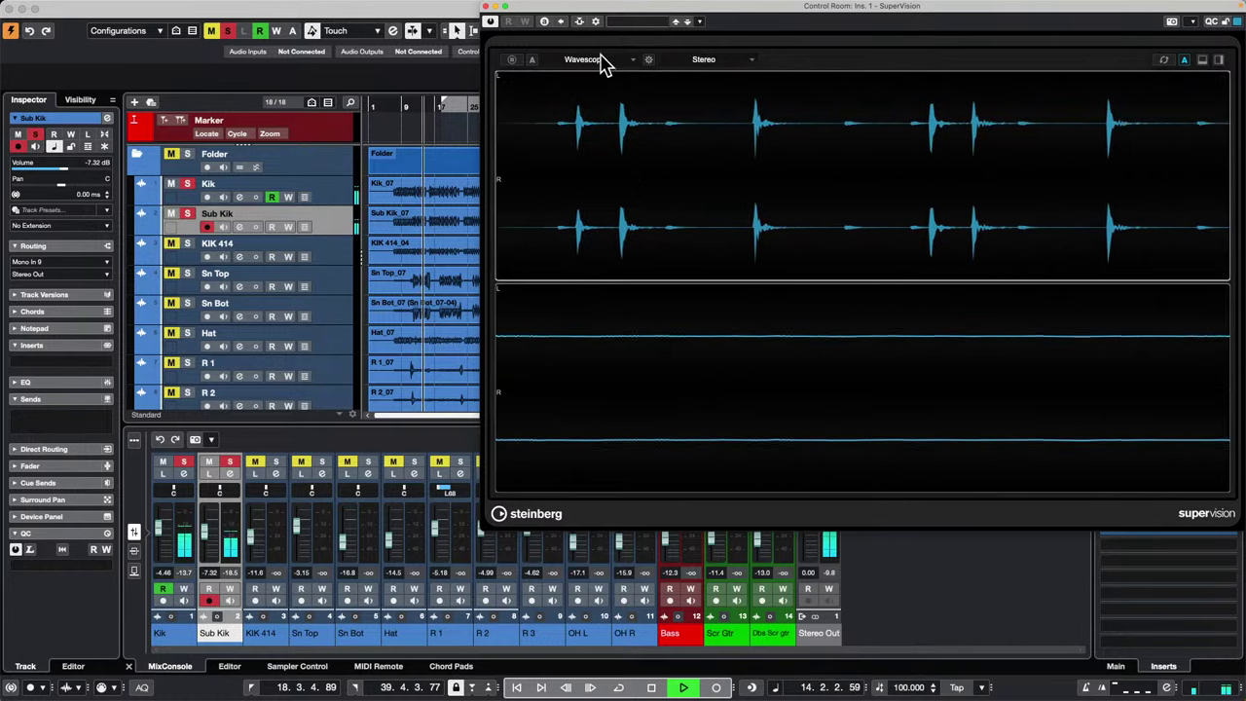
pyautogui.click(601, 60)
pyautogui.click(562, 155)
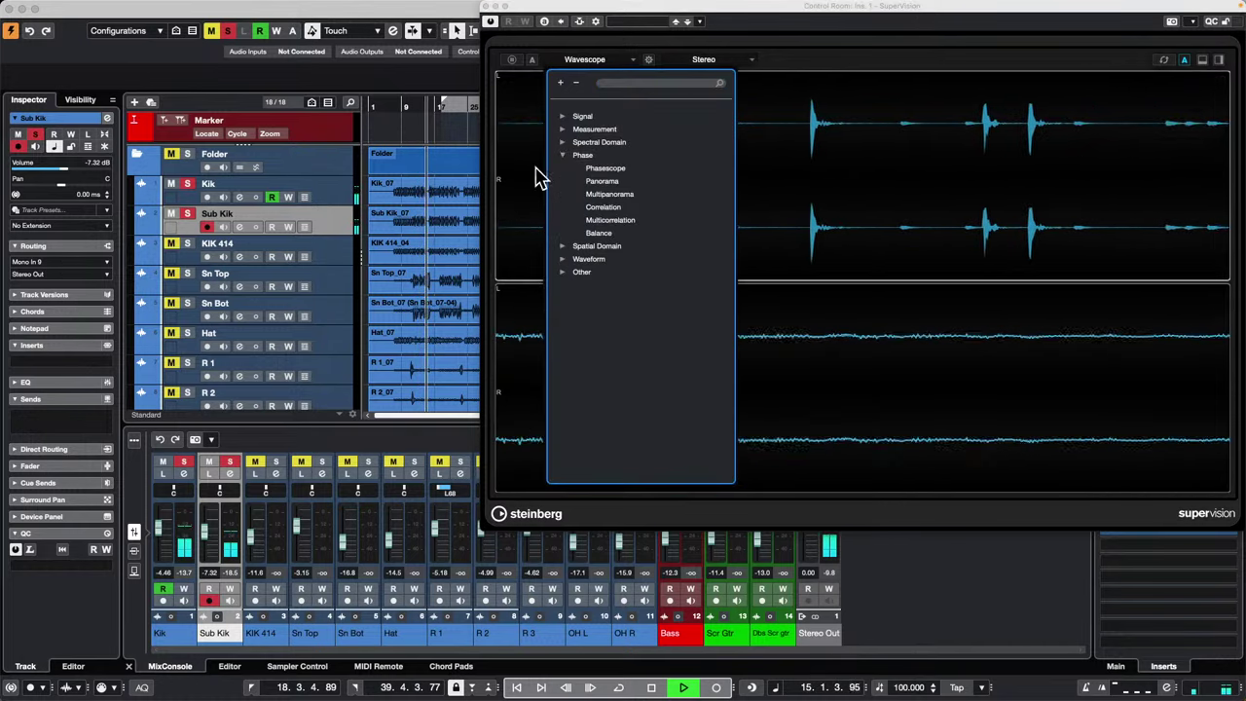
pyautogui.click(632, 221)
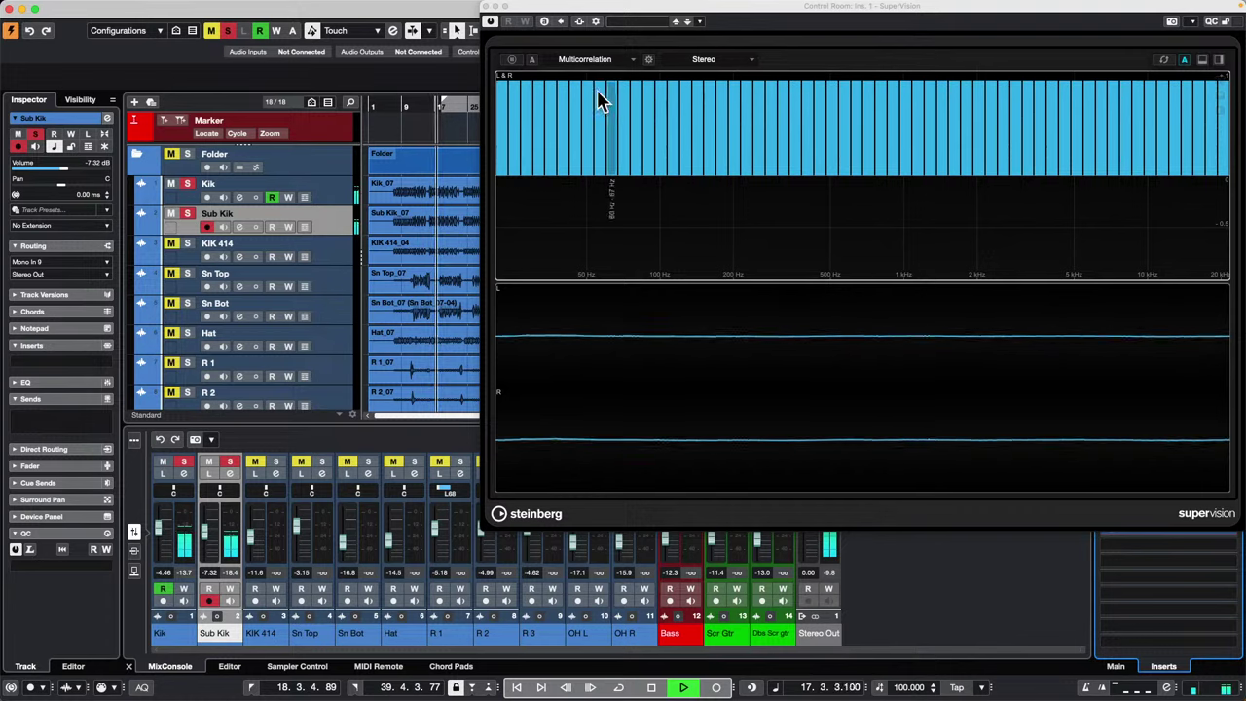
# Change SuperVision's upper module to Phasescope and its lower Oscilloscope module to Multicorrelation, both from the Phase category.
pyautogui.click(603, 62)
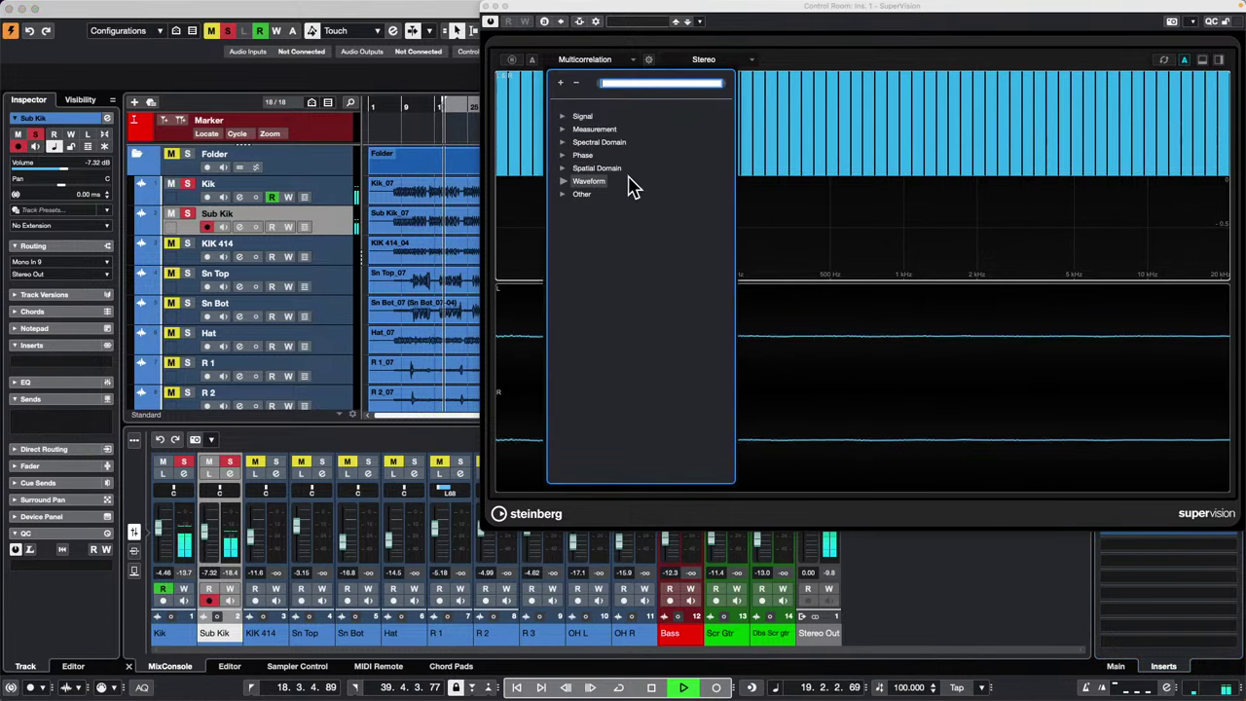
pyautogui.click(562, 156)
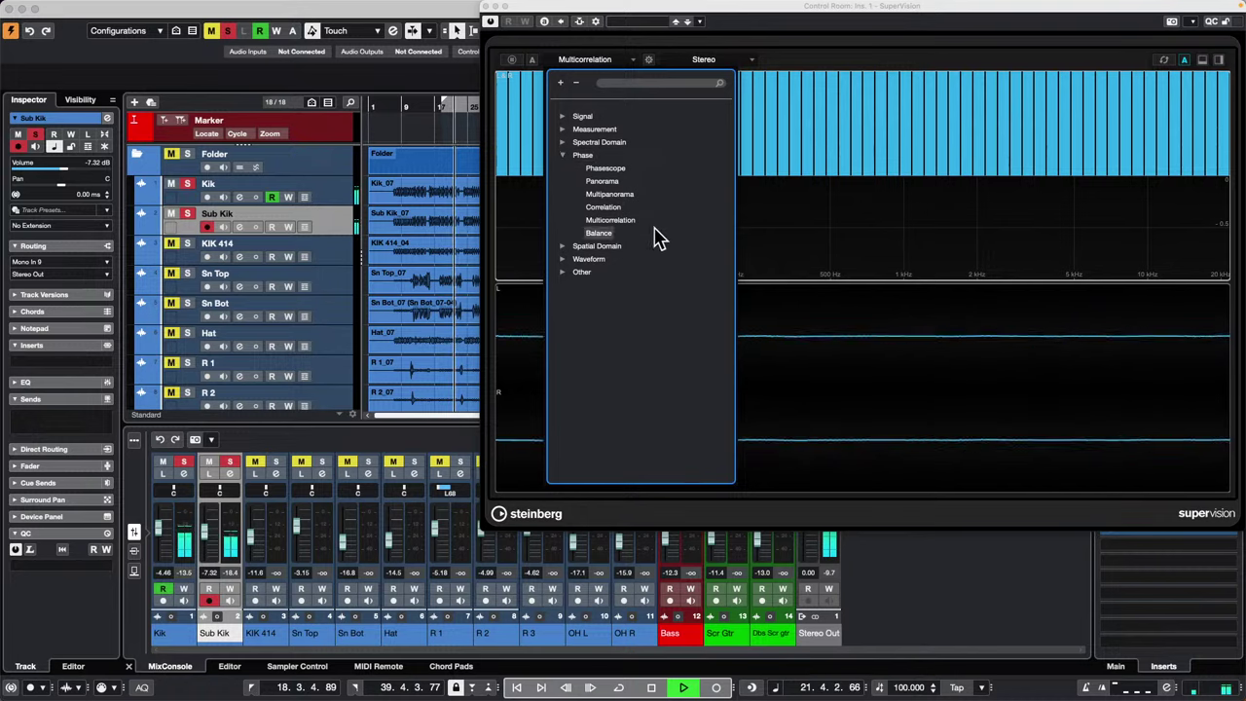
pyautogui.click(606, 169)
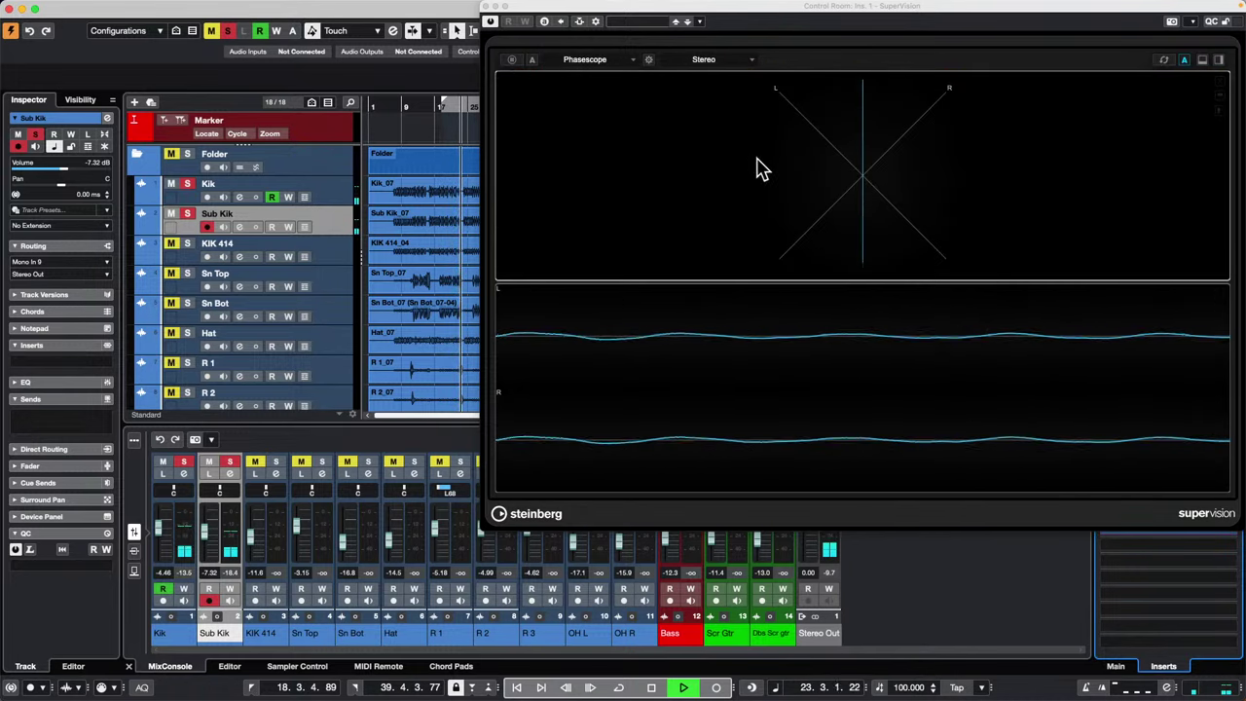
pyautogui.click(779, 318)
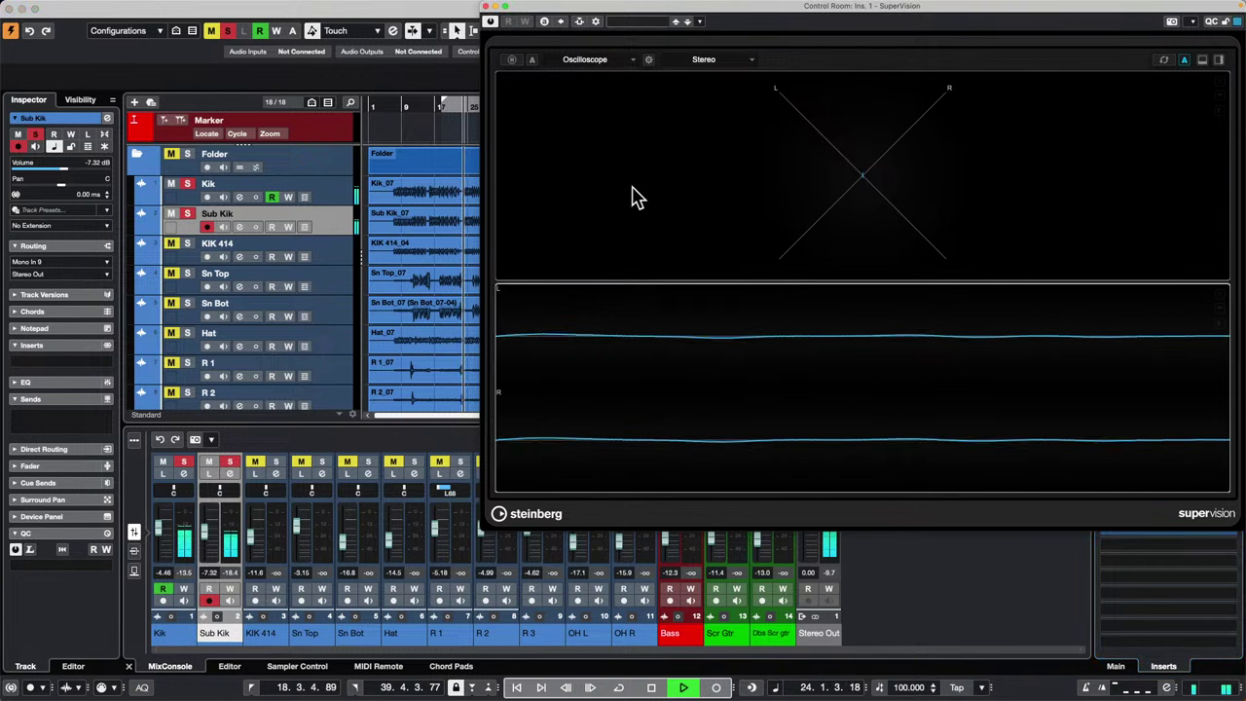
pyautogui.click(606, 61)
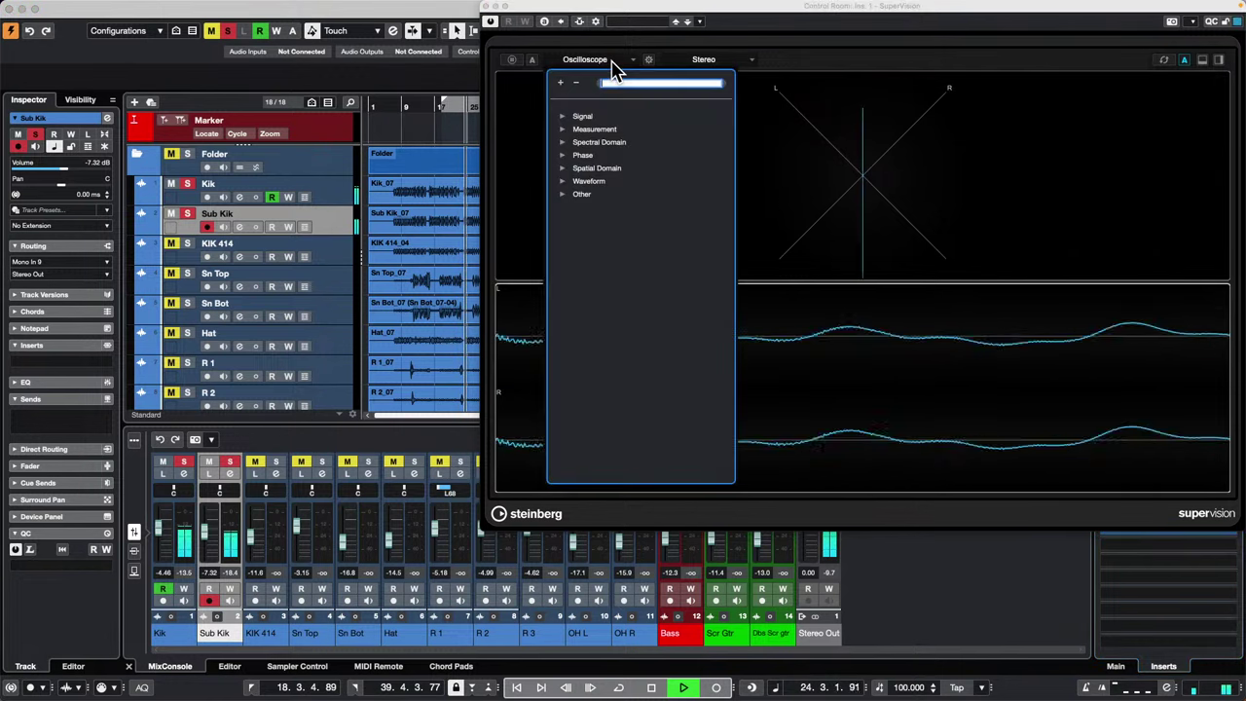
pyautogui.click(565, 155)
pyautogui.click(608, 221)
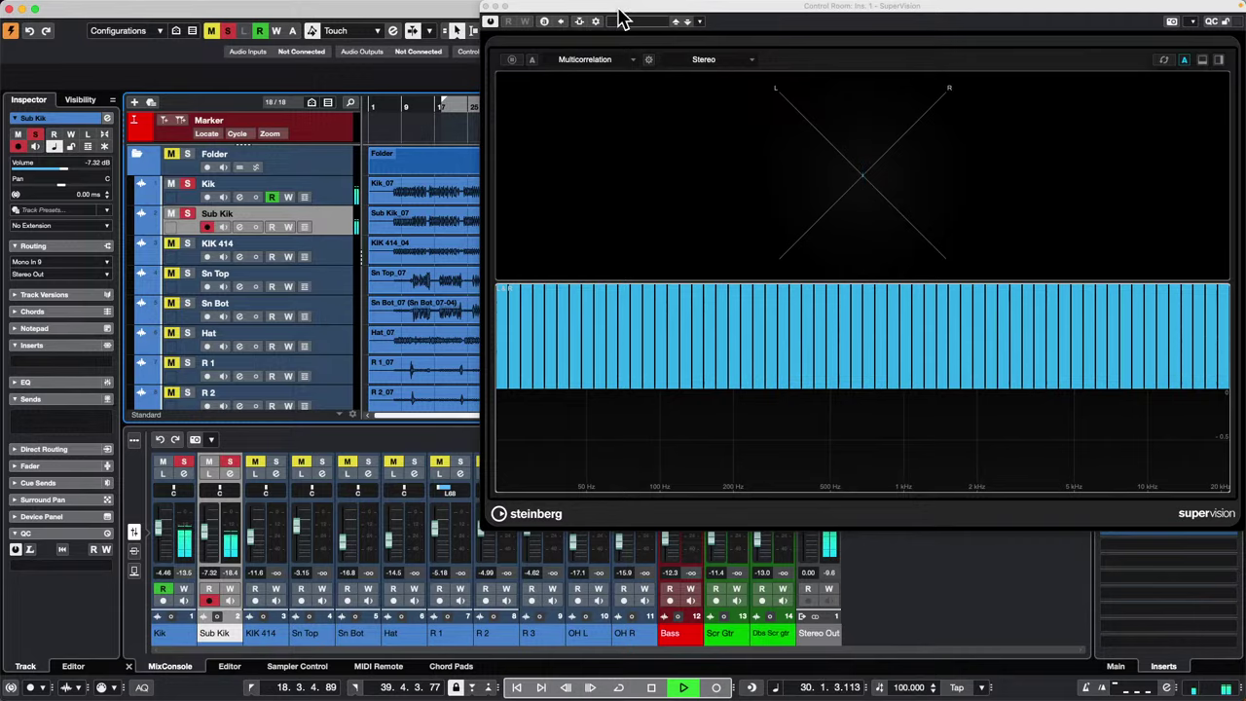
# Show the channel strip's Pre section for the Sub Kik track and invert its phase to 180° while monitoring in SuperVision.
pyautogui.moveTo(619, 9); pyautogui.dragTo(583, 114)
pyautogui.click(1171, 31)
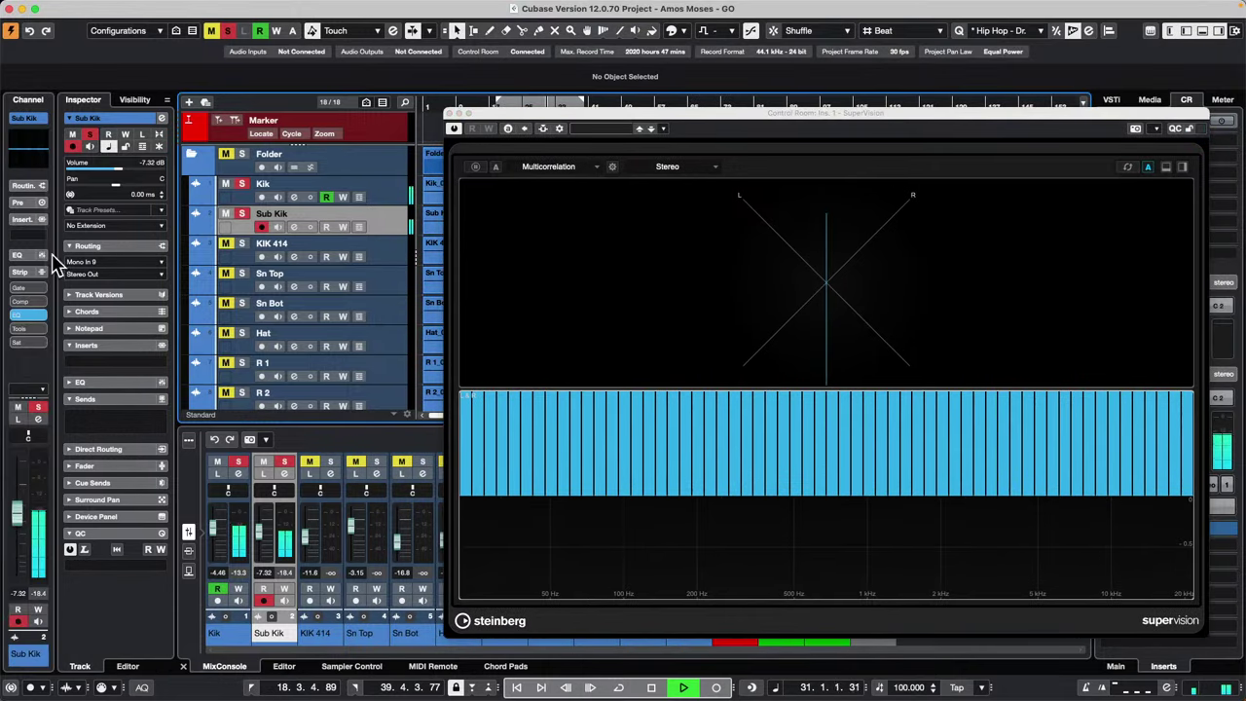
pyautogui.click(20, 201)
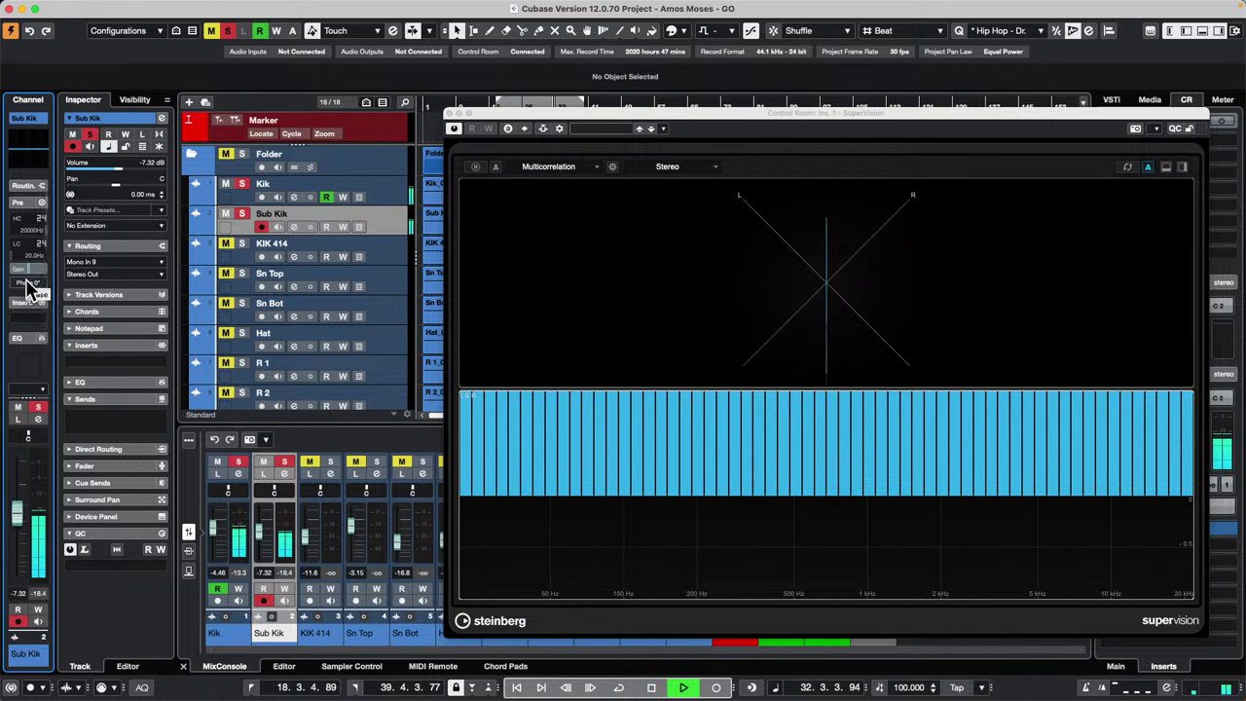
pyautogui.click(28, 283)
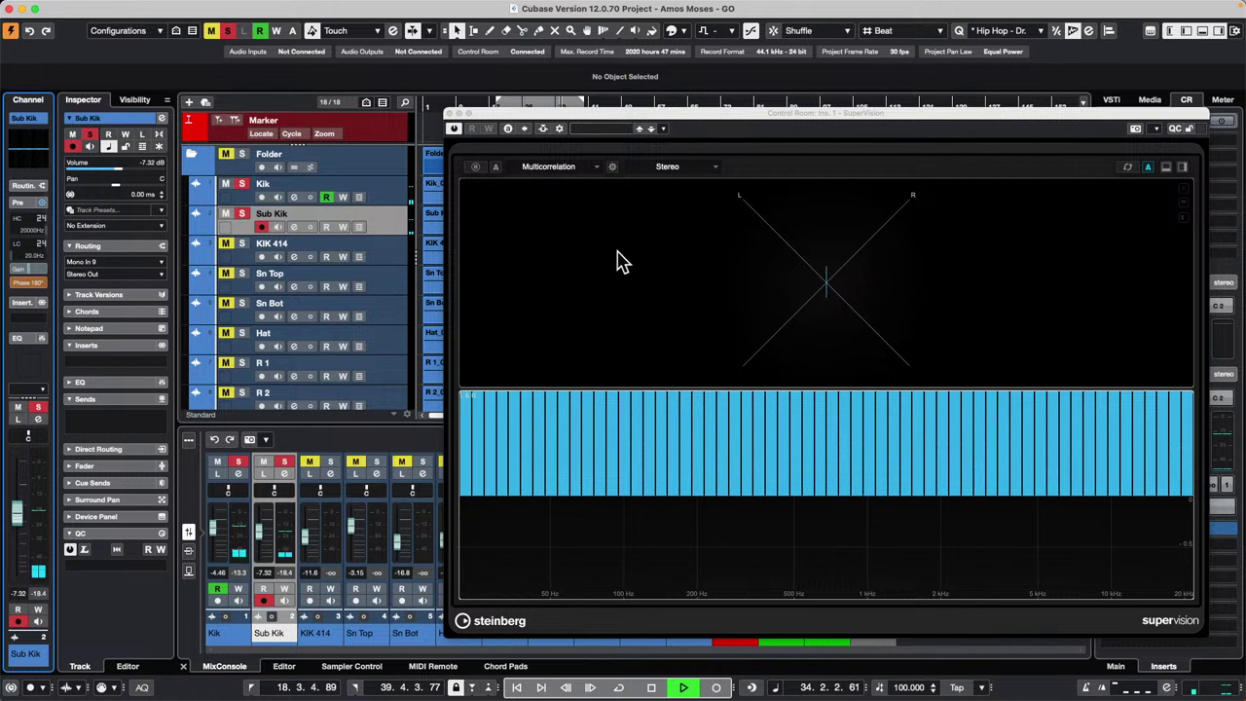
pyautogui.press('space')
pyautogui.press('space')
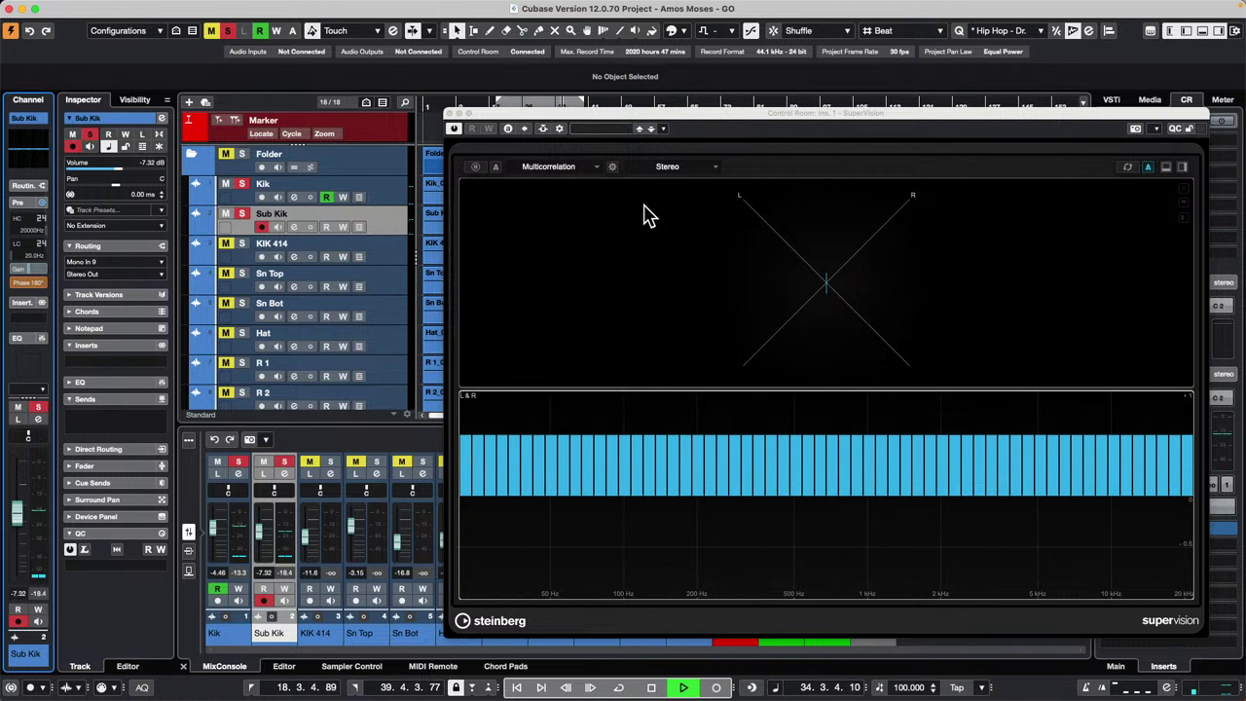
# Move SuperVision clear of the channel strip, return Sub Kik's phase to 0° and stop playback.
pyautogui.moveTo(623, 119); pyautogui.dragTo(685, 258)
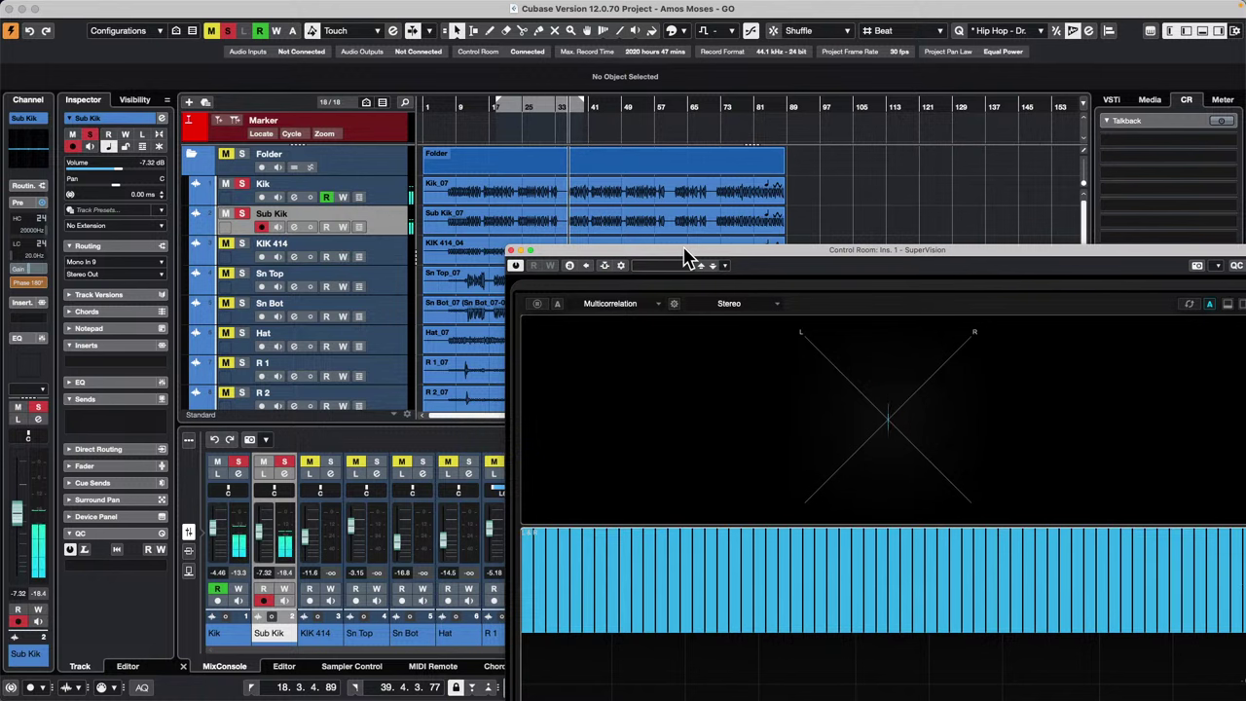
pyautogui.moveTo(723, 250); pyautogui.dragTo(713, 129)
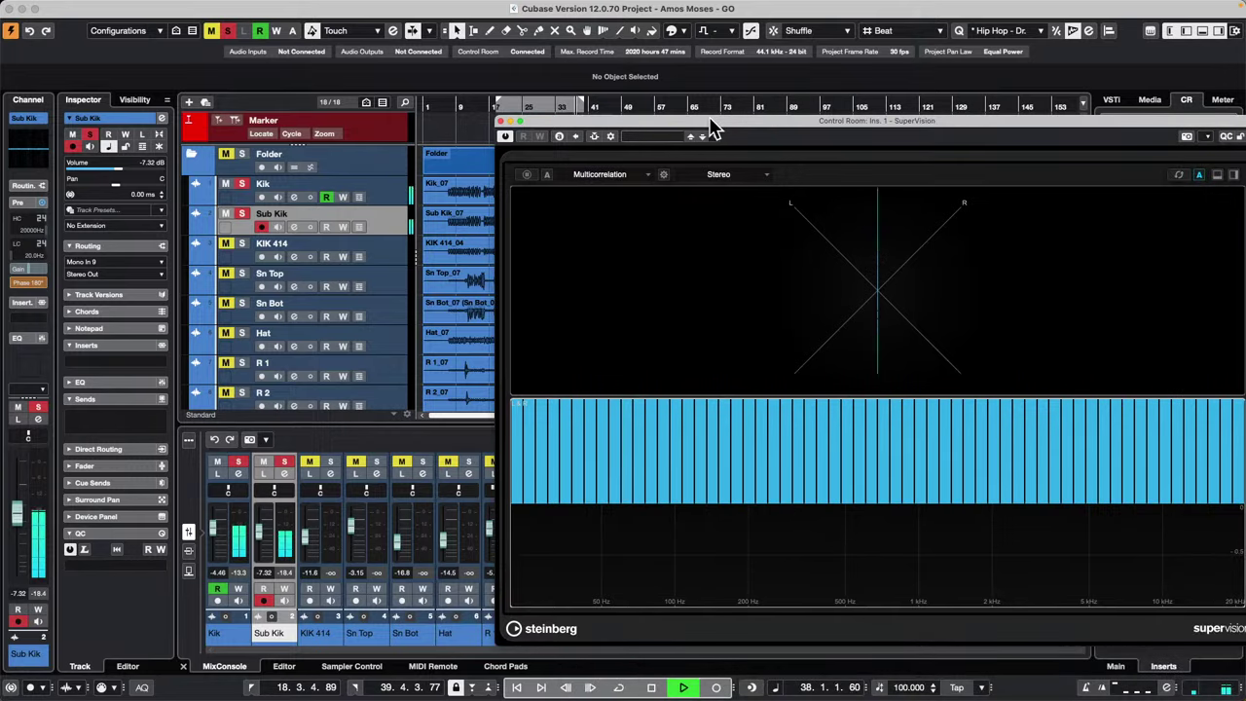
pyautogui.click(33, 283)
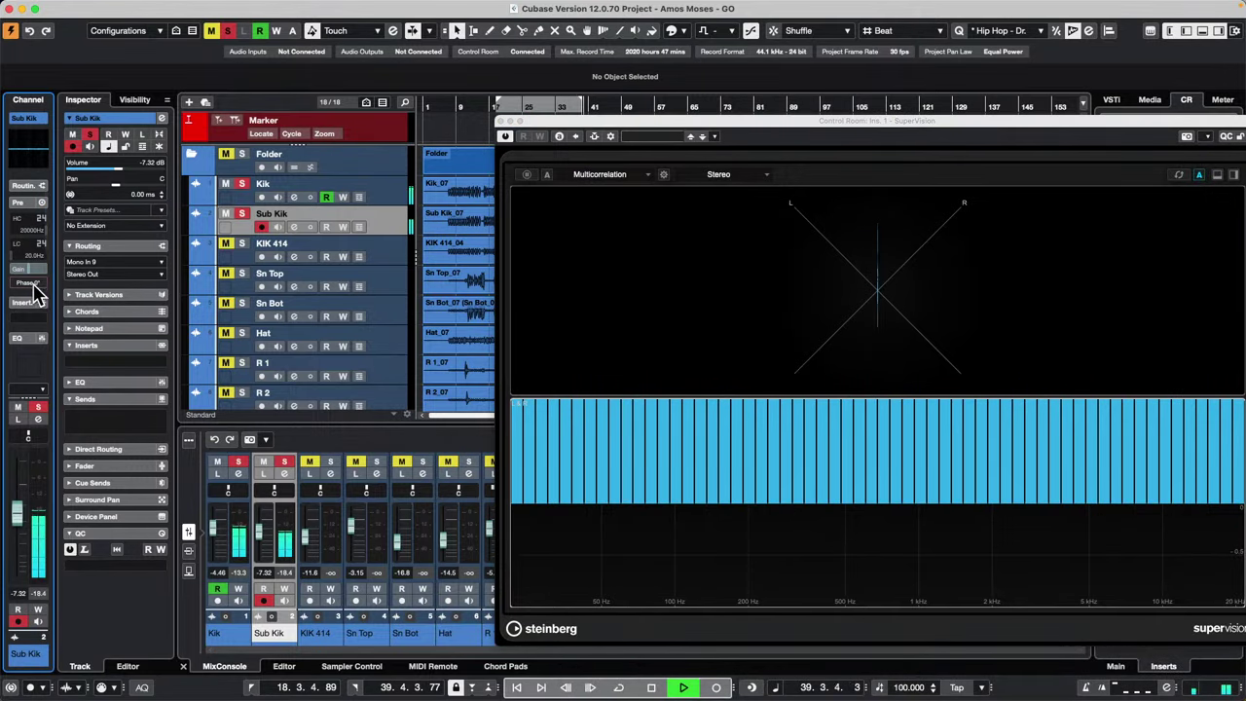
pyautogui.press('space')
# Open the recent project CX Audio.cpr and activate it.
pyautogui.click(86, 8)
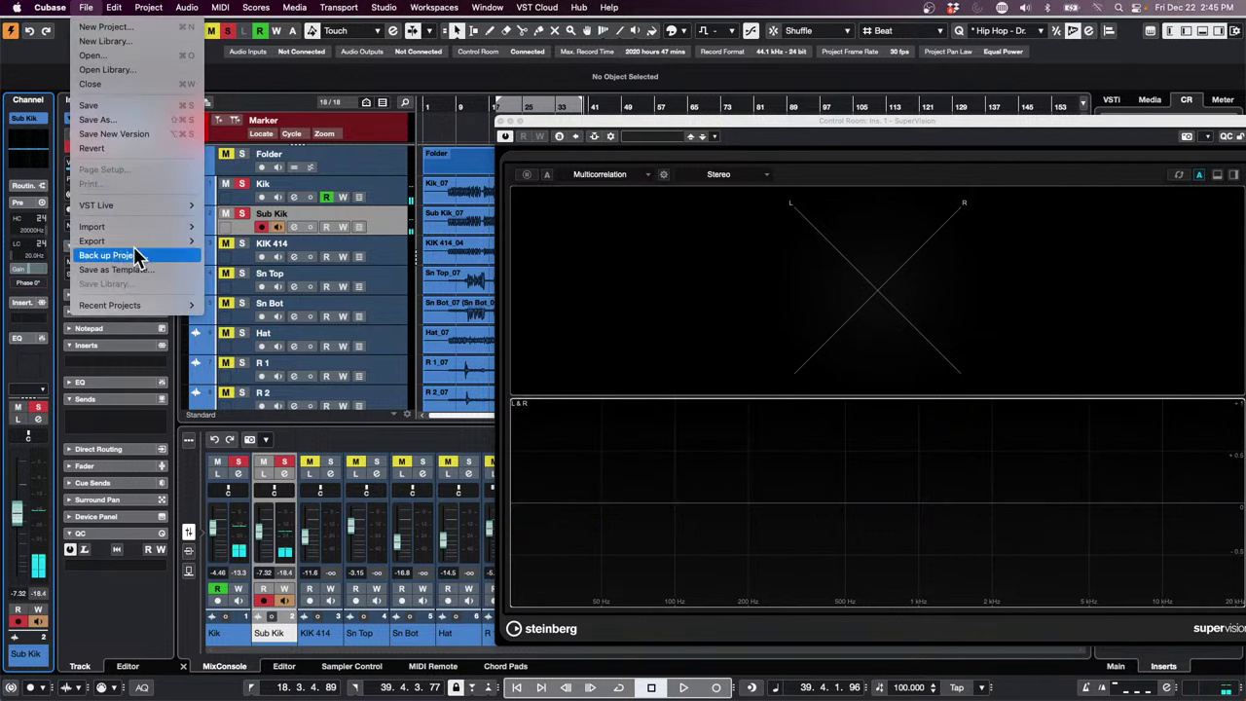
pyautogui.moveTo(136, 304)
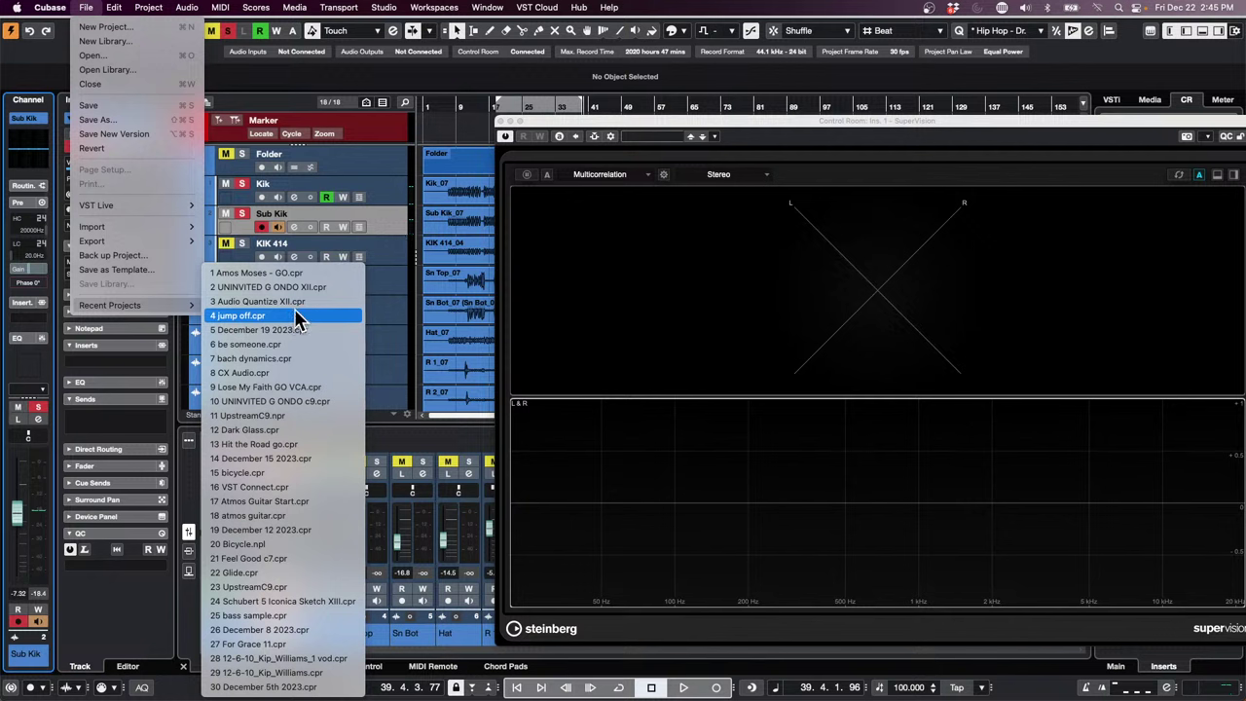
pyautogui.click(298, 373)
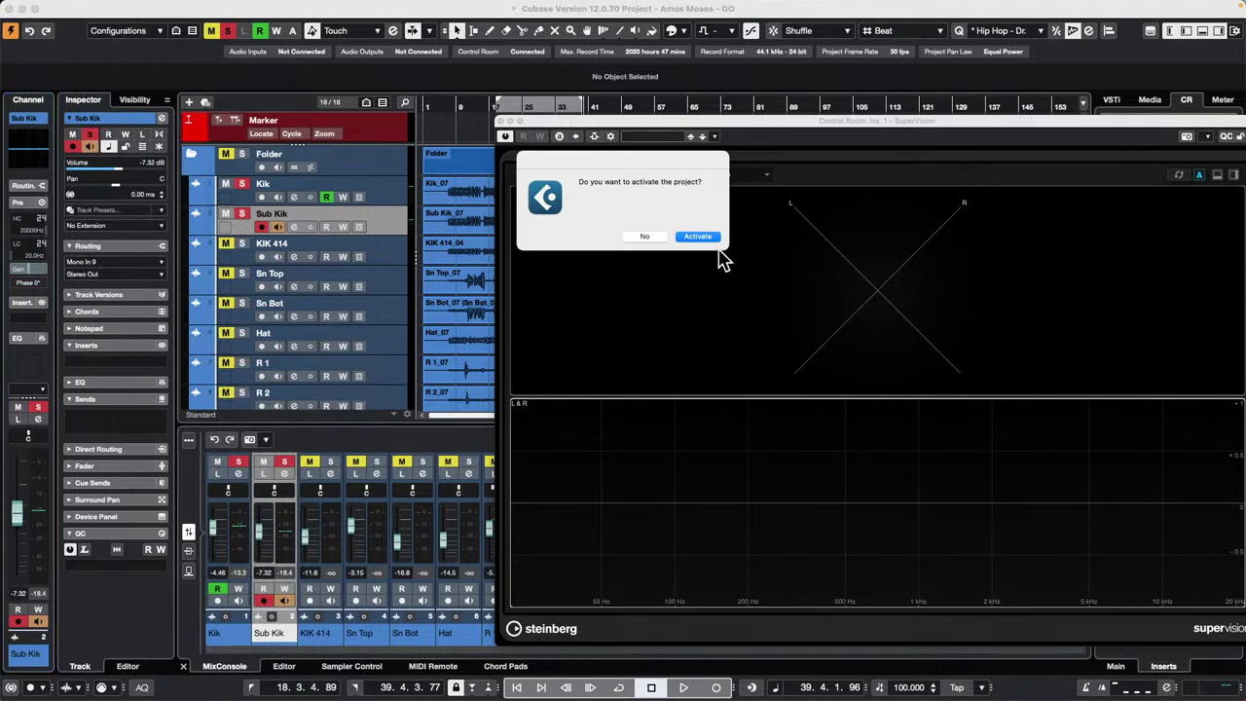
pyautogui.click(698, 236)
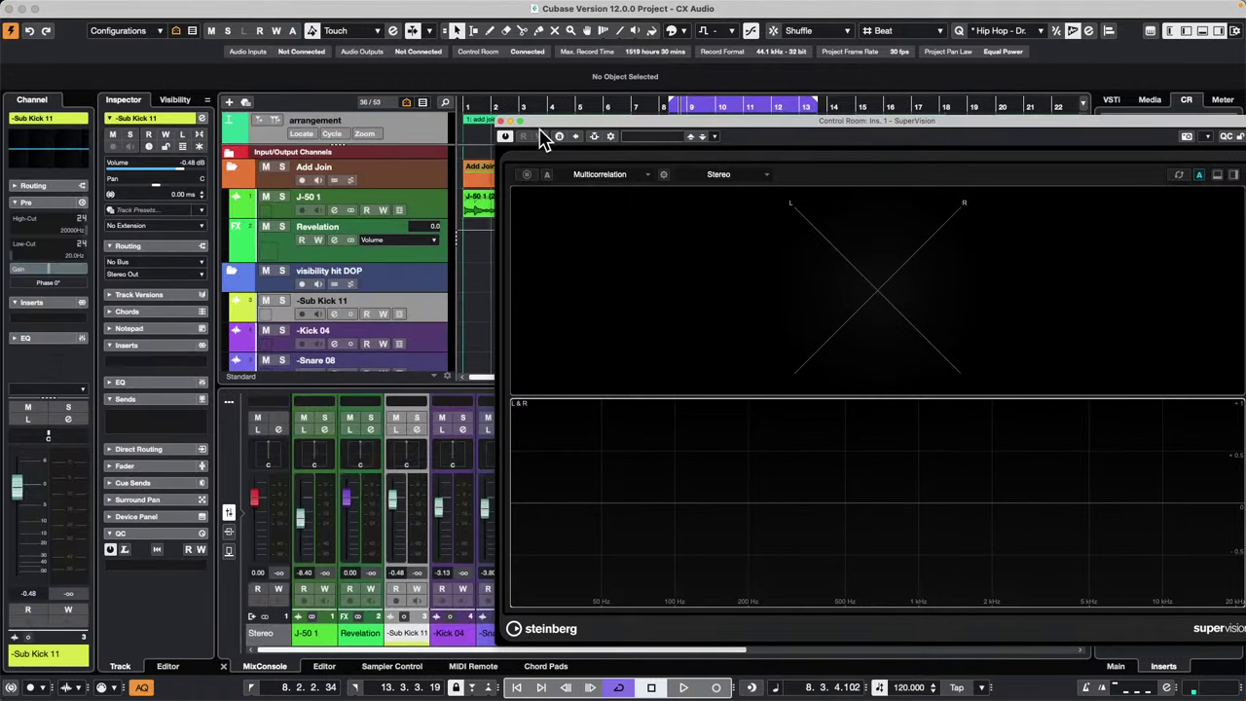
# Select the J-50 1 track and play it from bar 1 while checking its phase in SuperVision, stopping after a few bars.
pyautogui.click(501, 123)
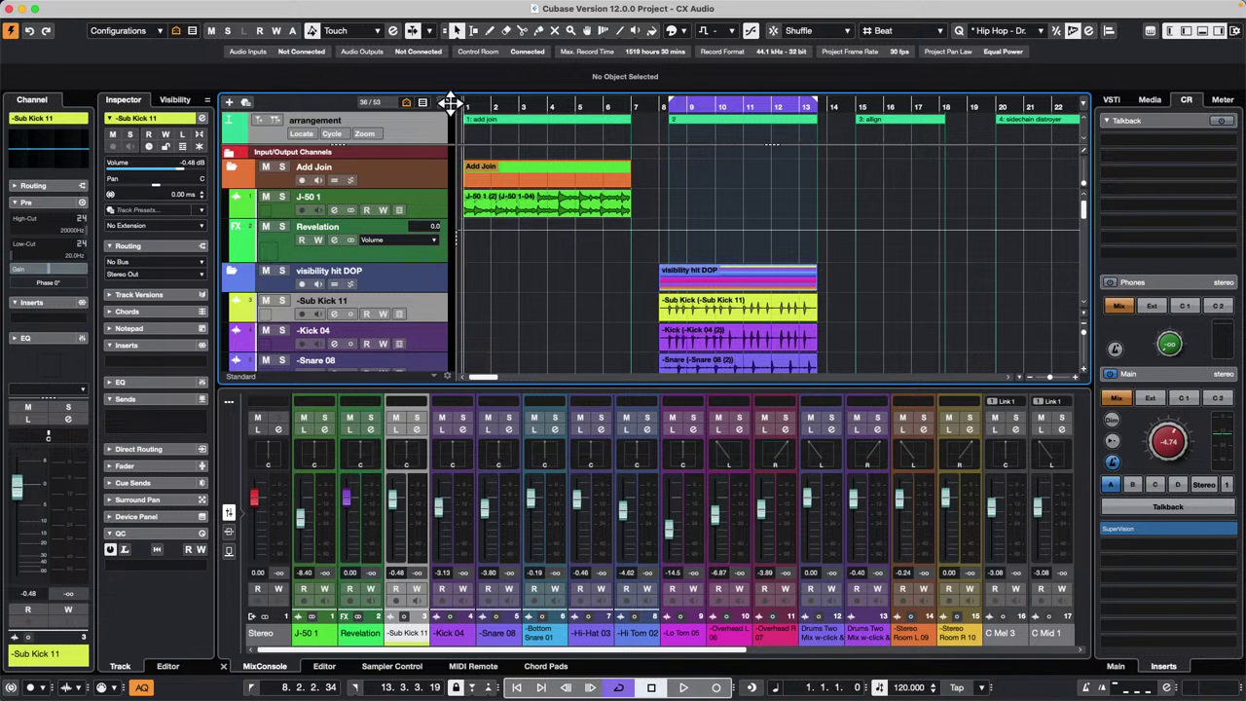
pyautogui.click(429, 201)
pyautogui.press('space')
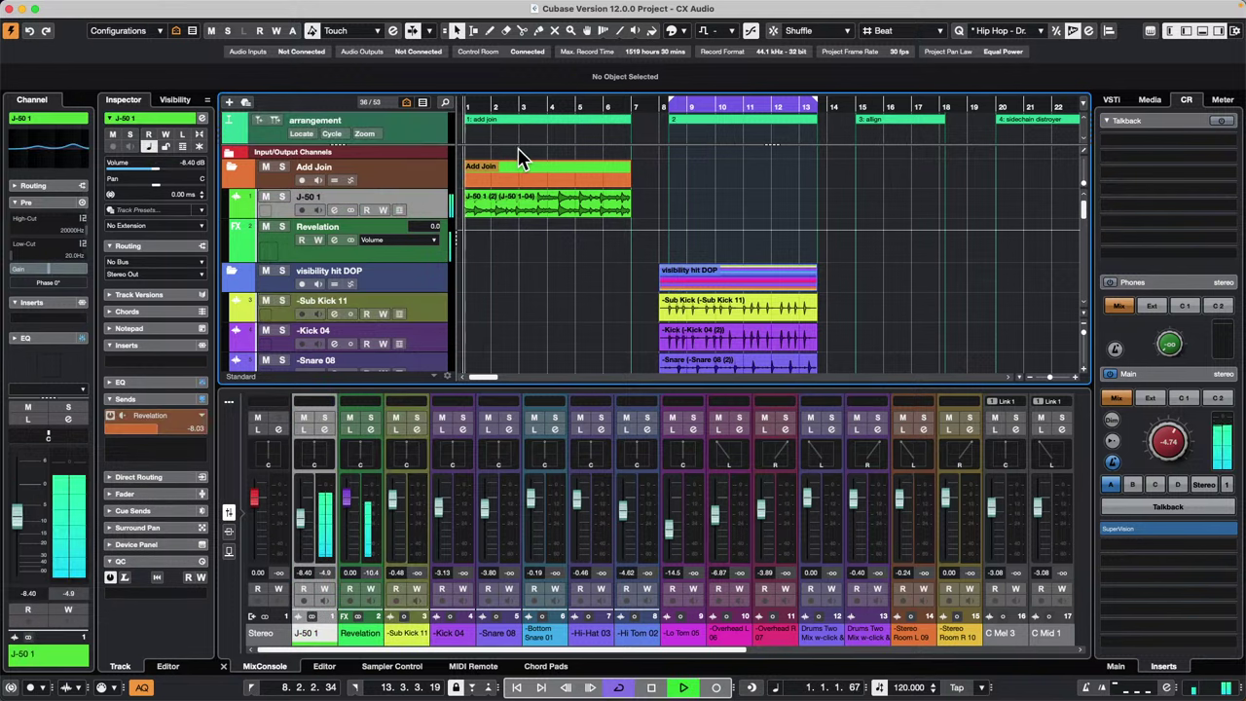
pyautogui.click(1163, 530)
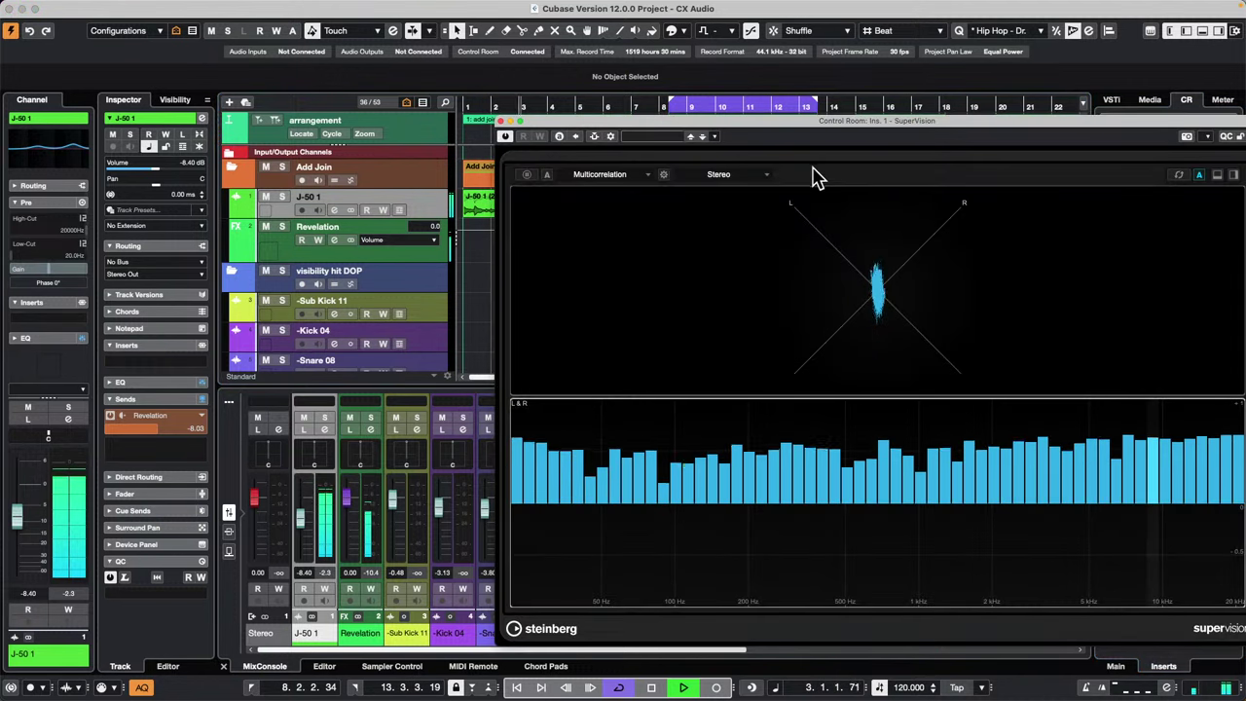
pyautogui.press('space')
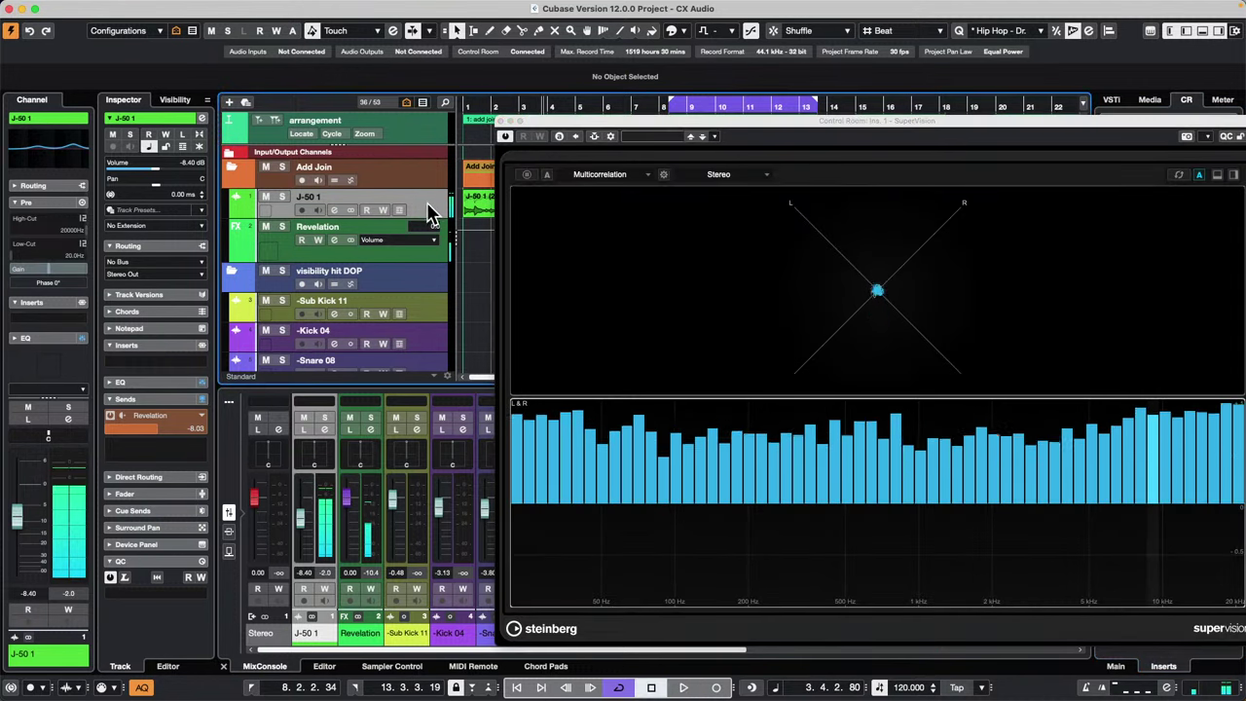
# Convert the J-50 1 track from multi-channel to mono, keeping the source tracks and using the "audio_L.wav" split file name format.
pyautogui.click(148, 7)
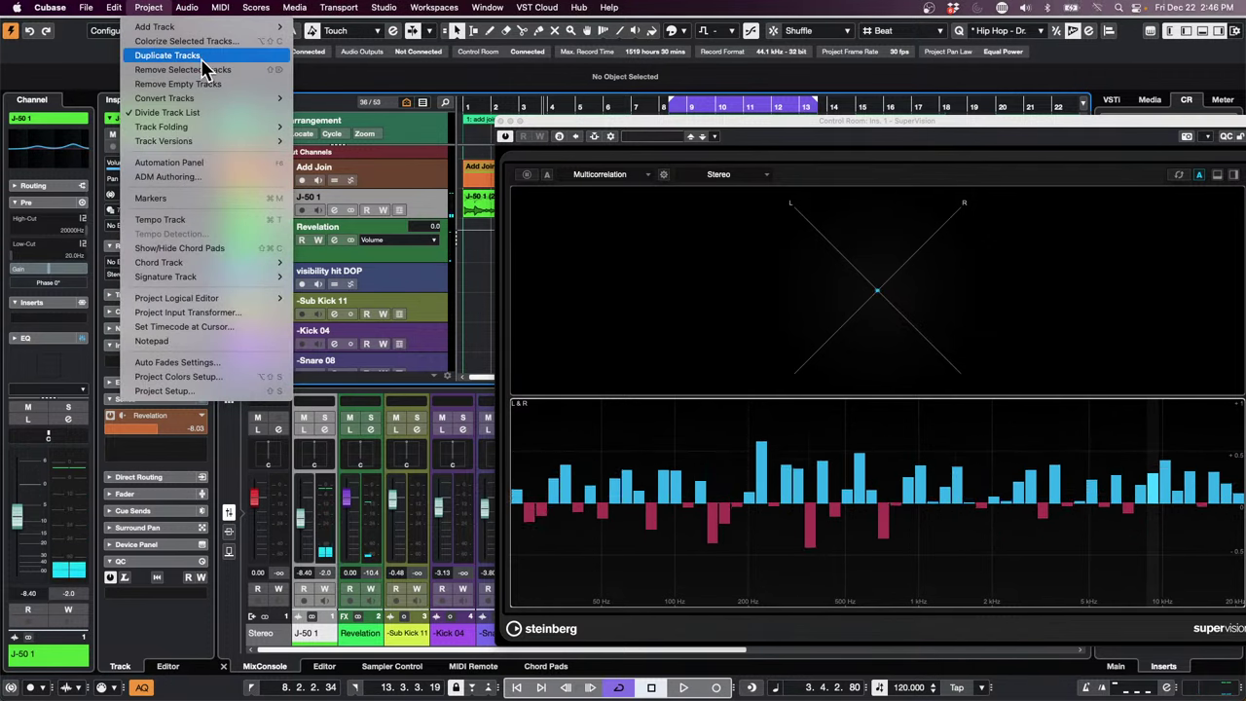
pyautogui.moveTo(212, 100)
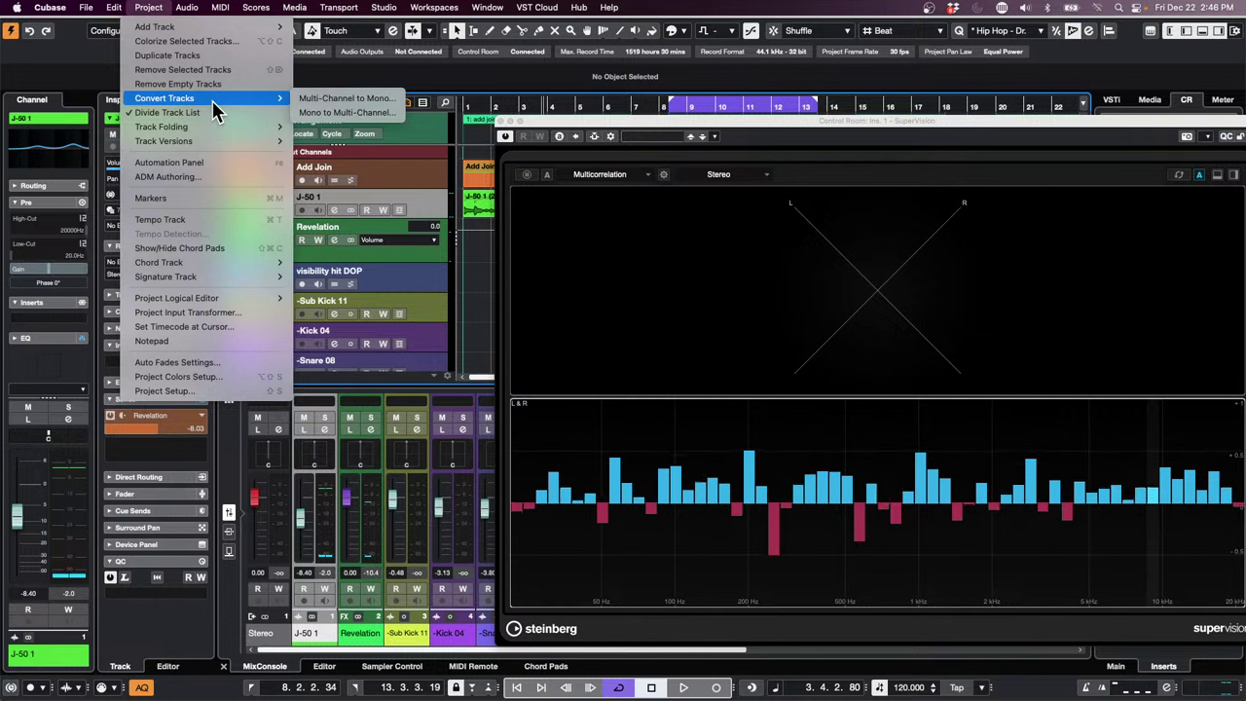
pyautogui.click(407, 104)
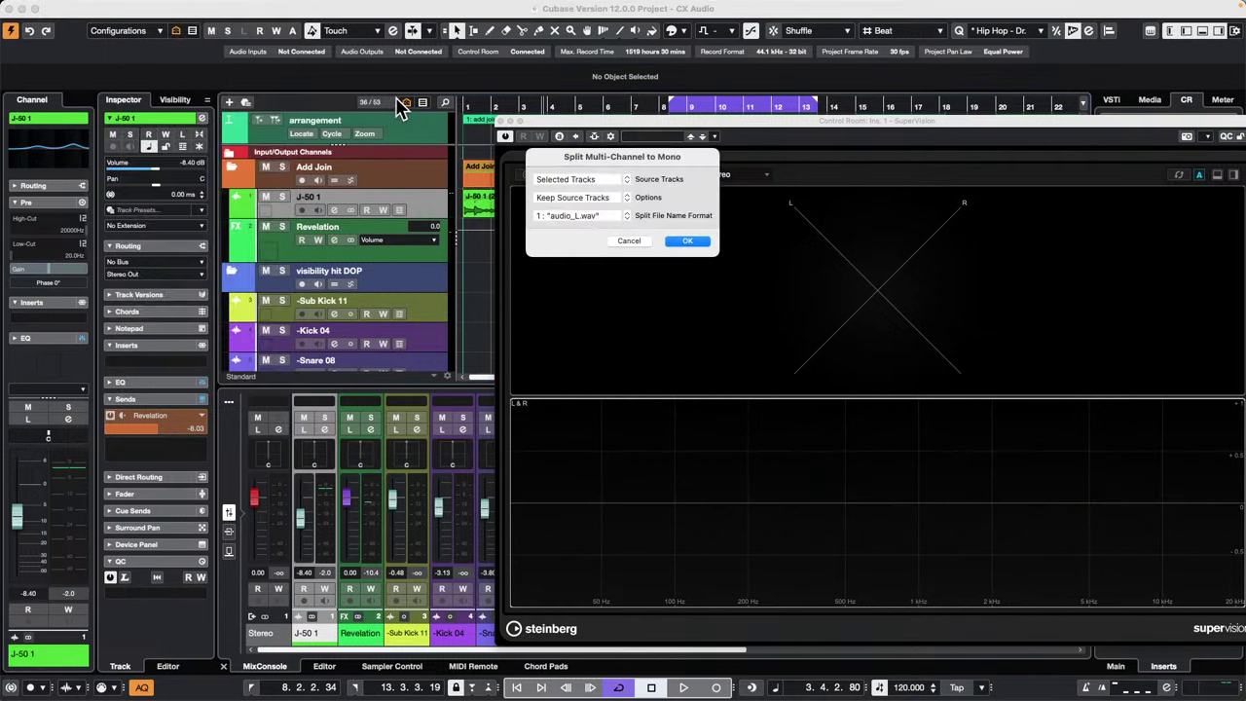
pyautogui.click(693, 243)
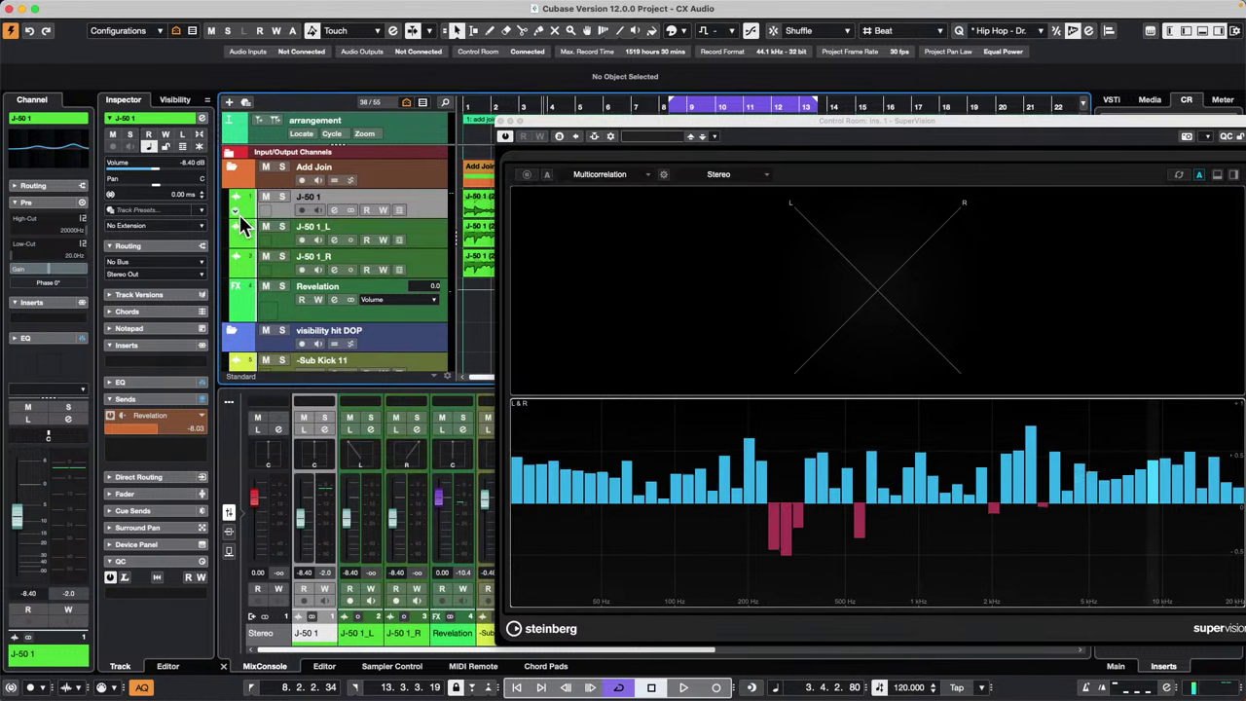
# Mute the original J-50 1 track and solo the split J-50 1_L and J-50 1_R tracks.
pyautogui.click(265, 196)
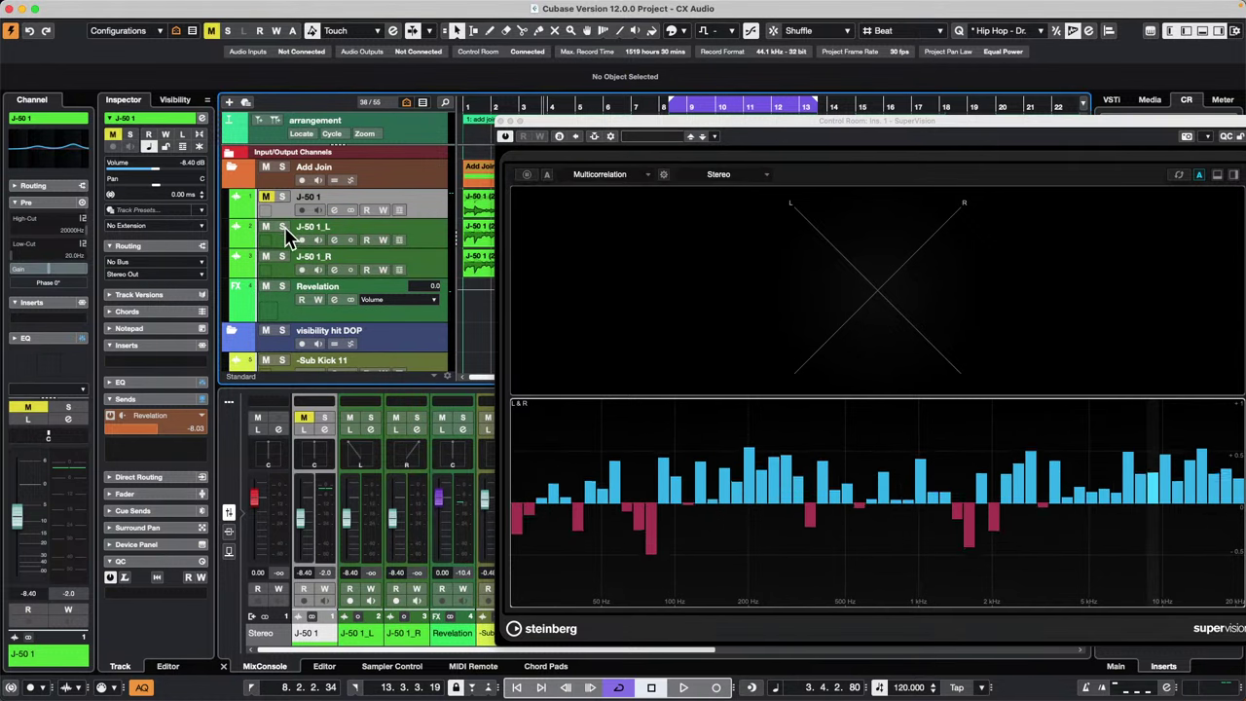
pyautogui.click(282, 226)
pyautogui.click(282, 256)
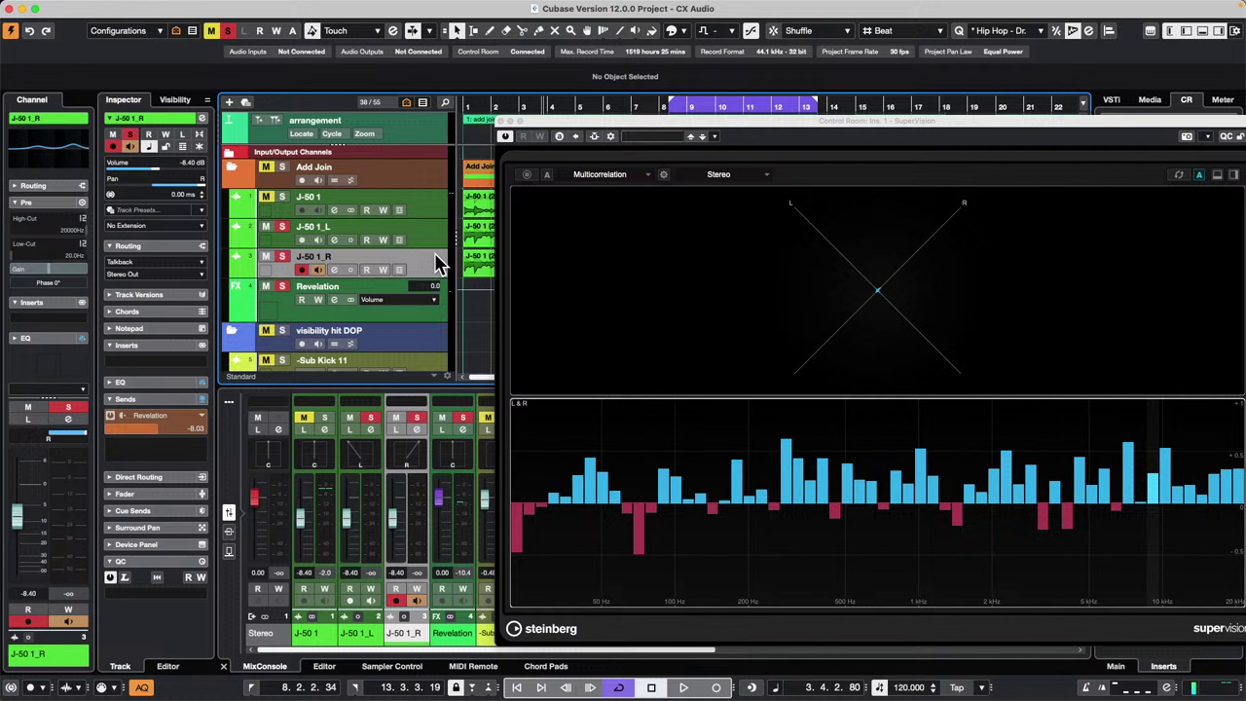
# Loop playback over the J-50 1_L event and invert the phase of the J-50 1_R track to 180°.
pyautogui.click(481, 231)
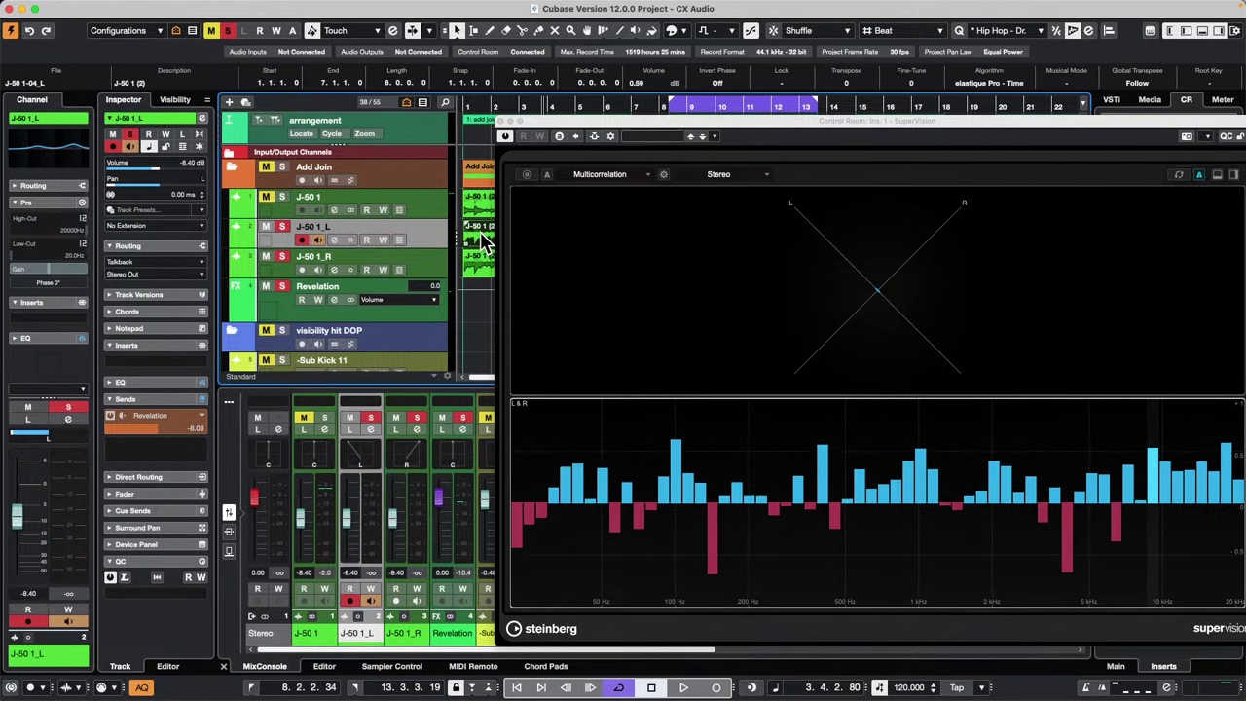
pyautogui.hotkey('shift', 'g')
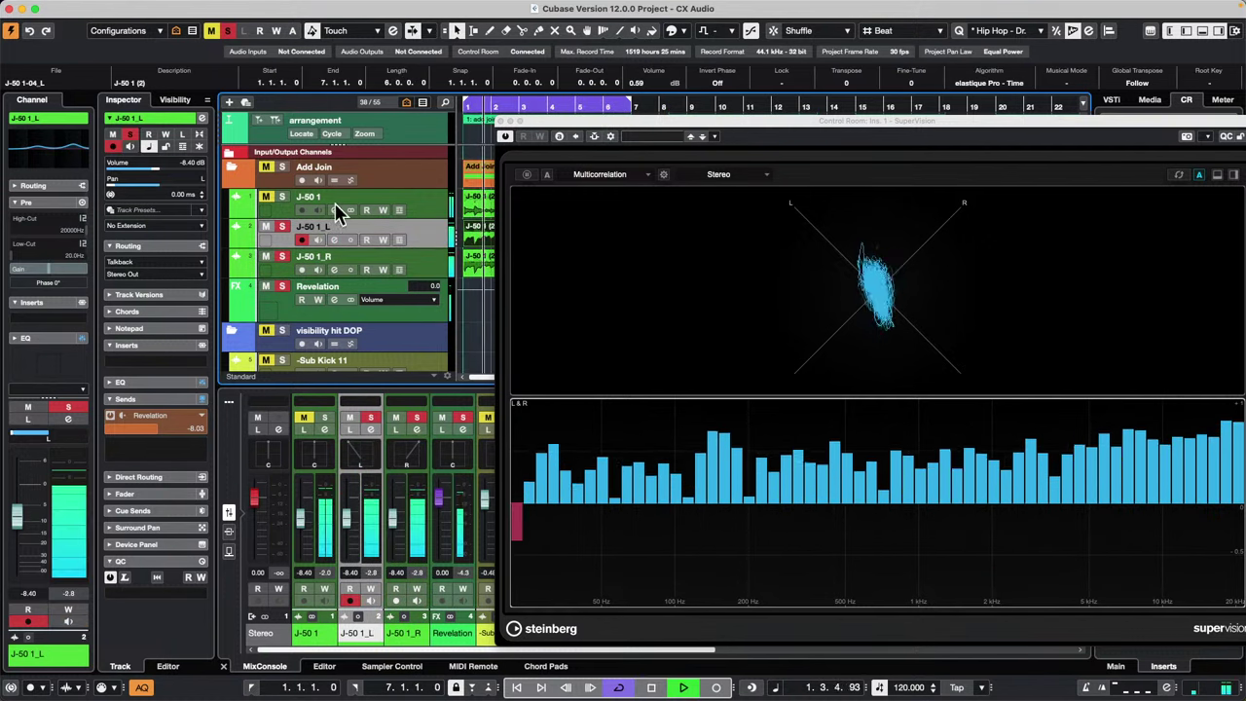
pyautogui.click(434, 268)
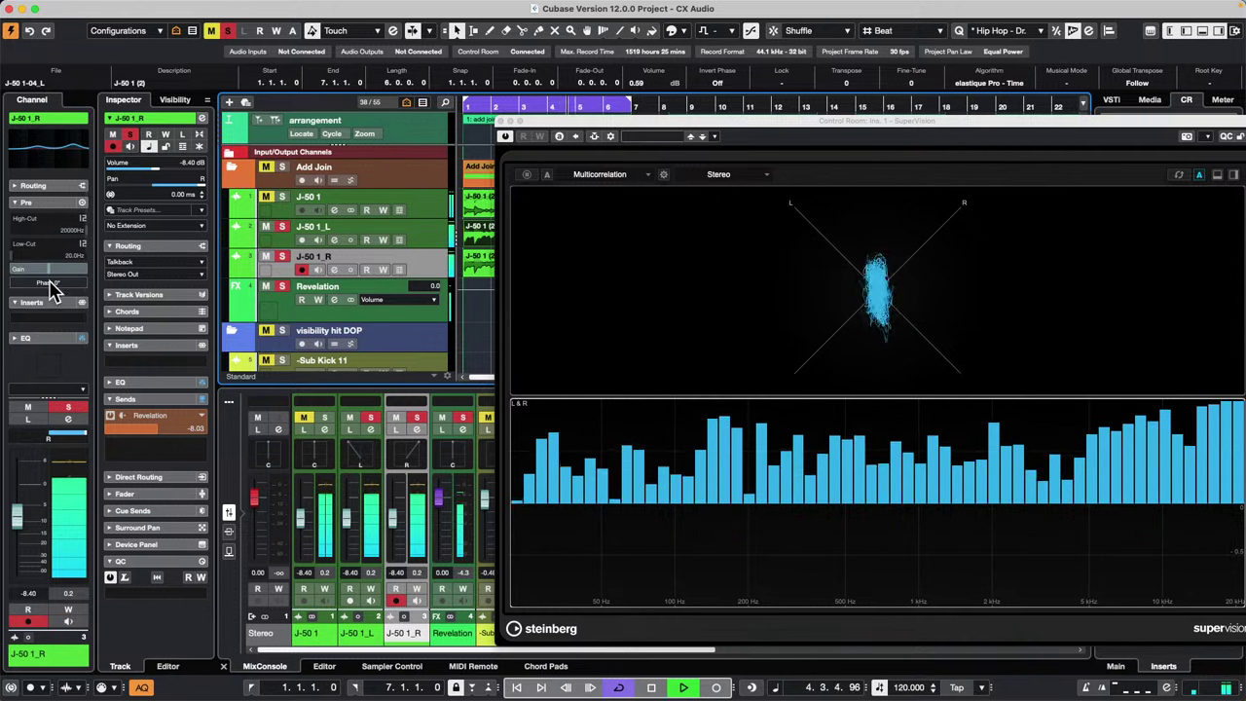
pyautogui.click(50, 283)
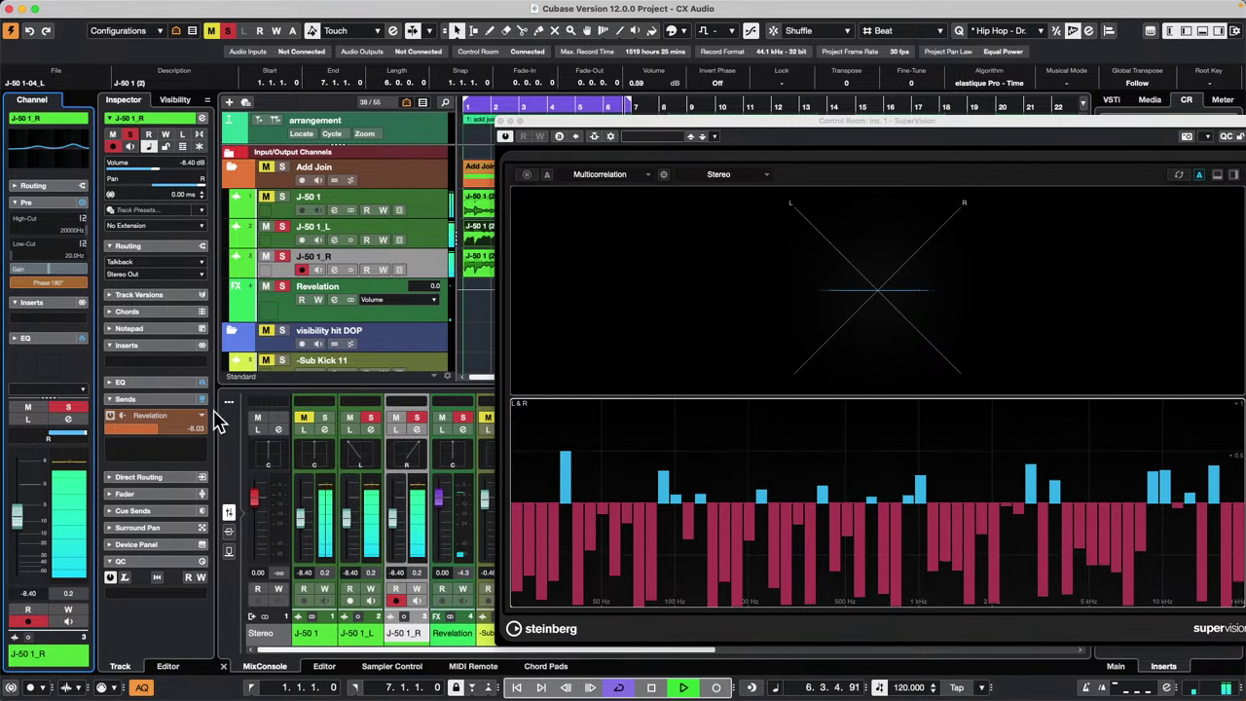
# Switch J-50 1_R's phase between 0° and 180° for comparison, leave it at 0°, and stop playback in bar 1.
pyautogui.click(39, 285)
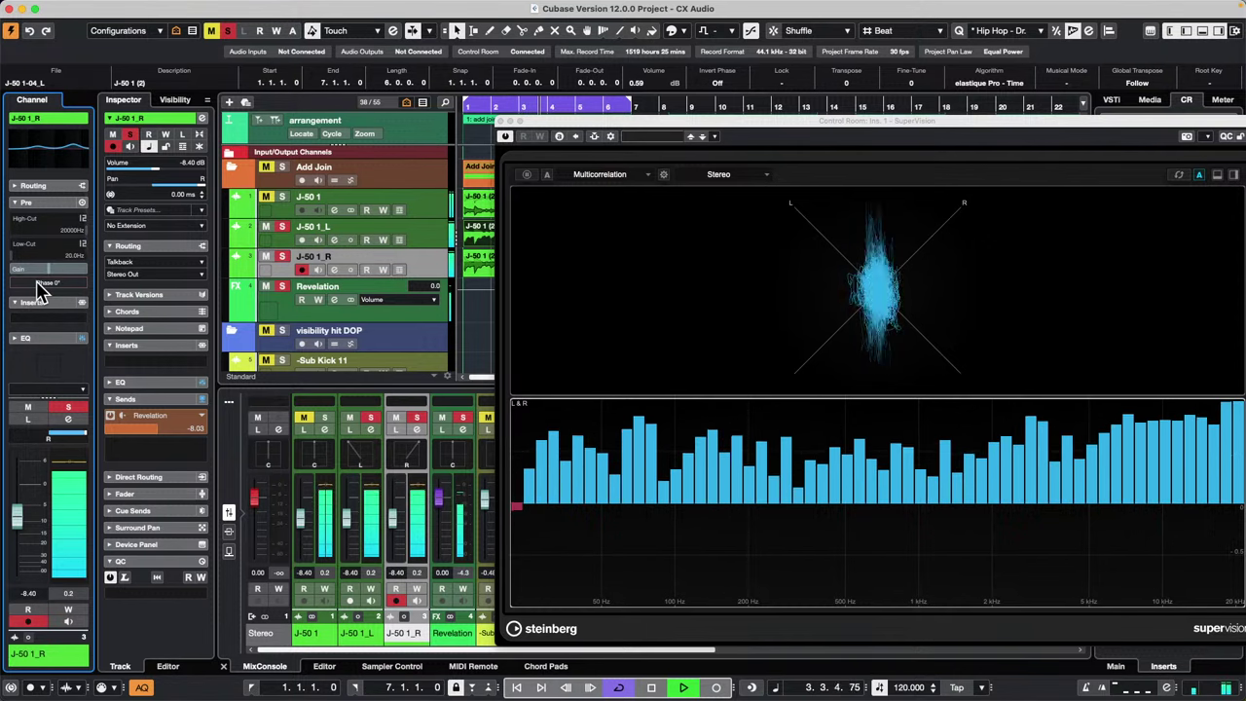
pyautogui.click(39, 284)
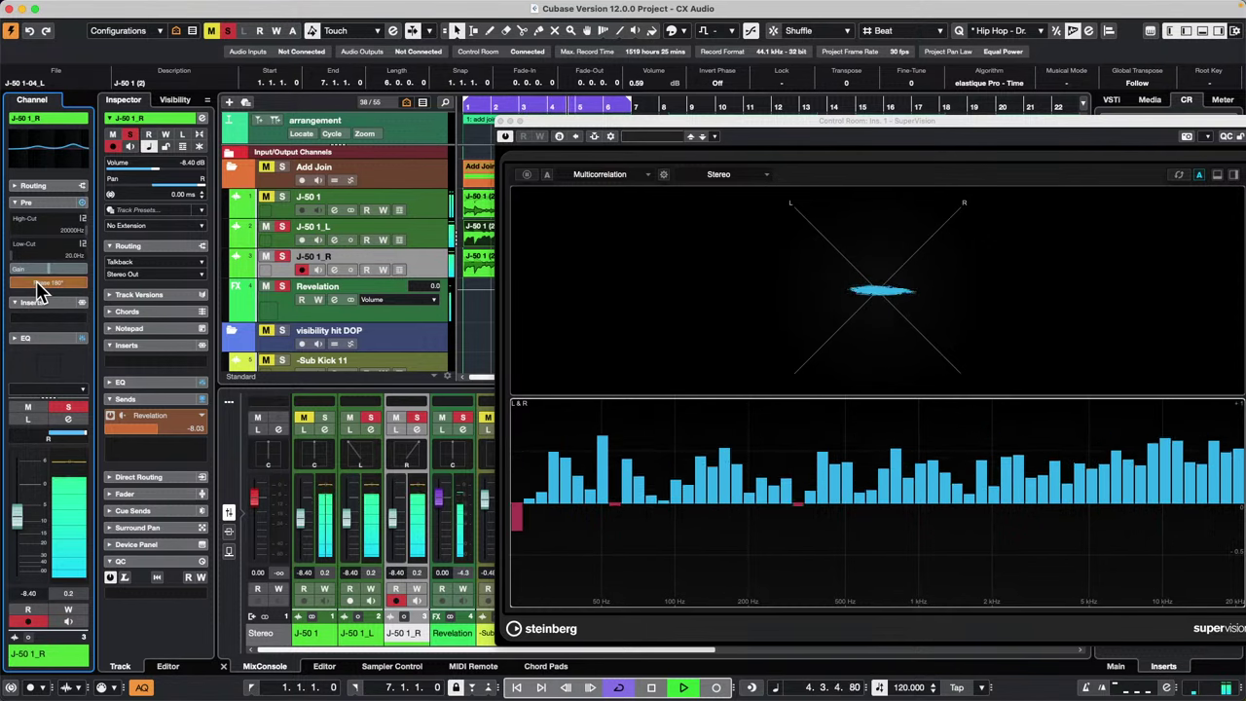
pyautogui.click(39, 285)
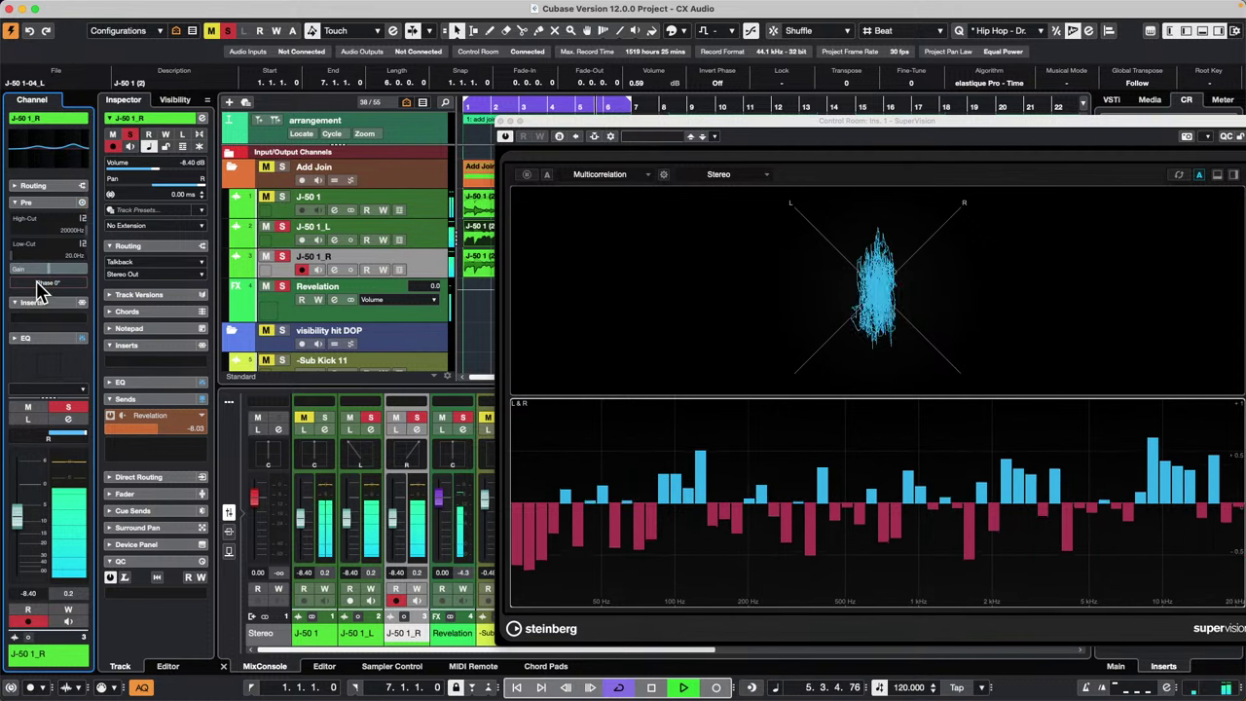
pyautogui.click(475, 103)
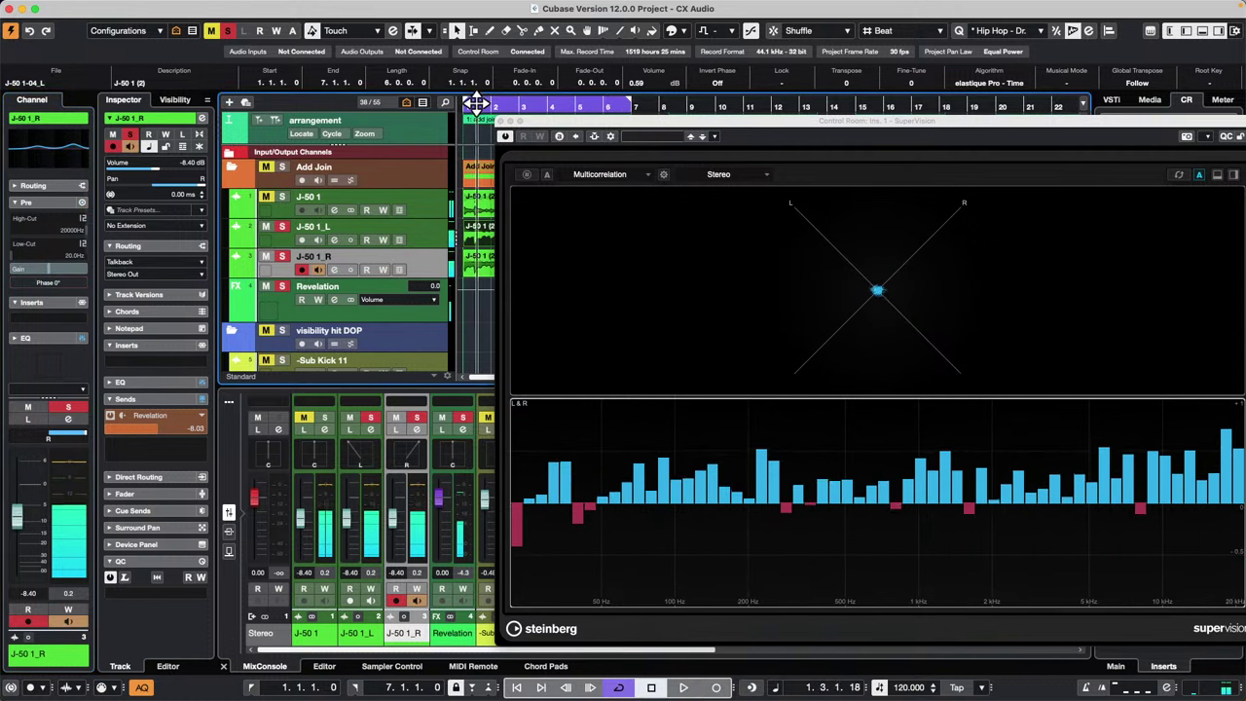
# Enlarge the J-50 1_L and J-50 1_R tracks and compare their waveforms up close in bar 1, clear of the SuperVision window.
pyautogui.moveTo(557, 117); pyautogui.dragTo(660, 261)
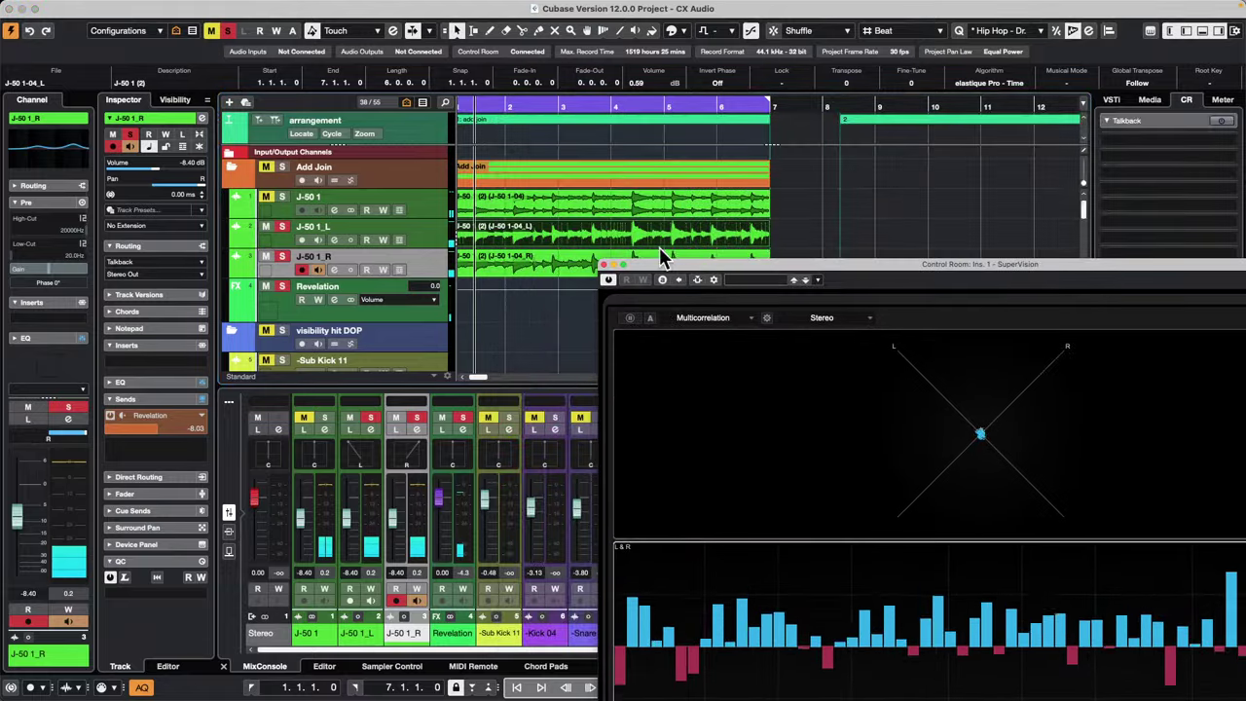
pyautogui.moveTo(478, 105); pyautogui.dragTo(419, 258)
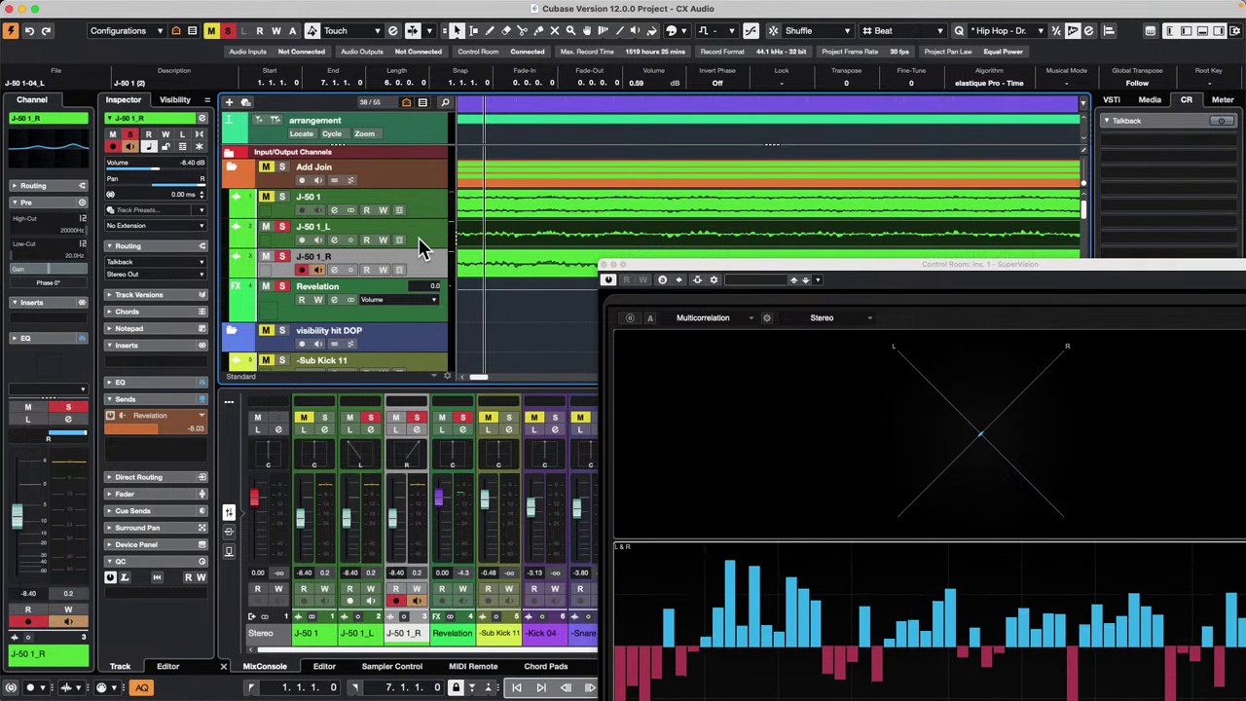
pyautogui.scroll(-3, 421, 248)
pyautogui.scroll(3, 421, 243)
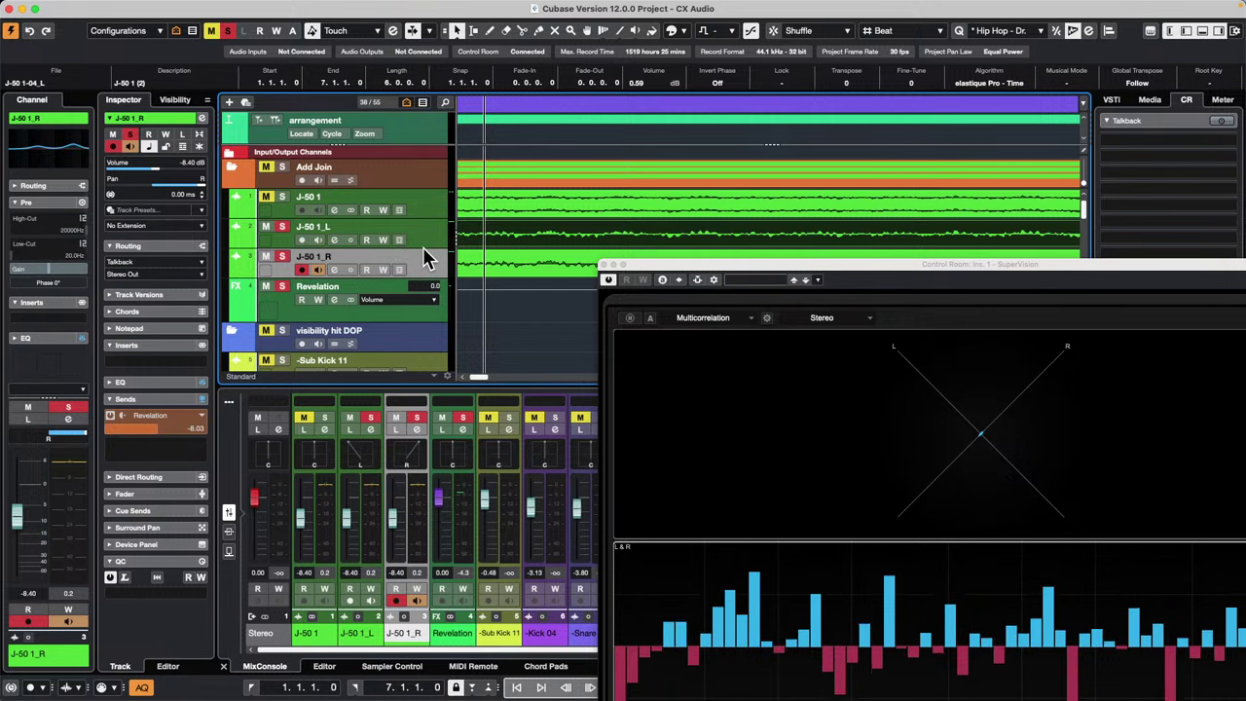
pyautogui.click(426, 247)
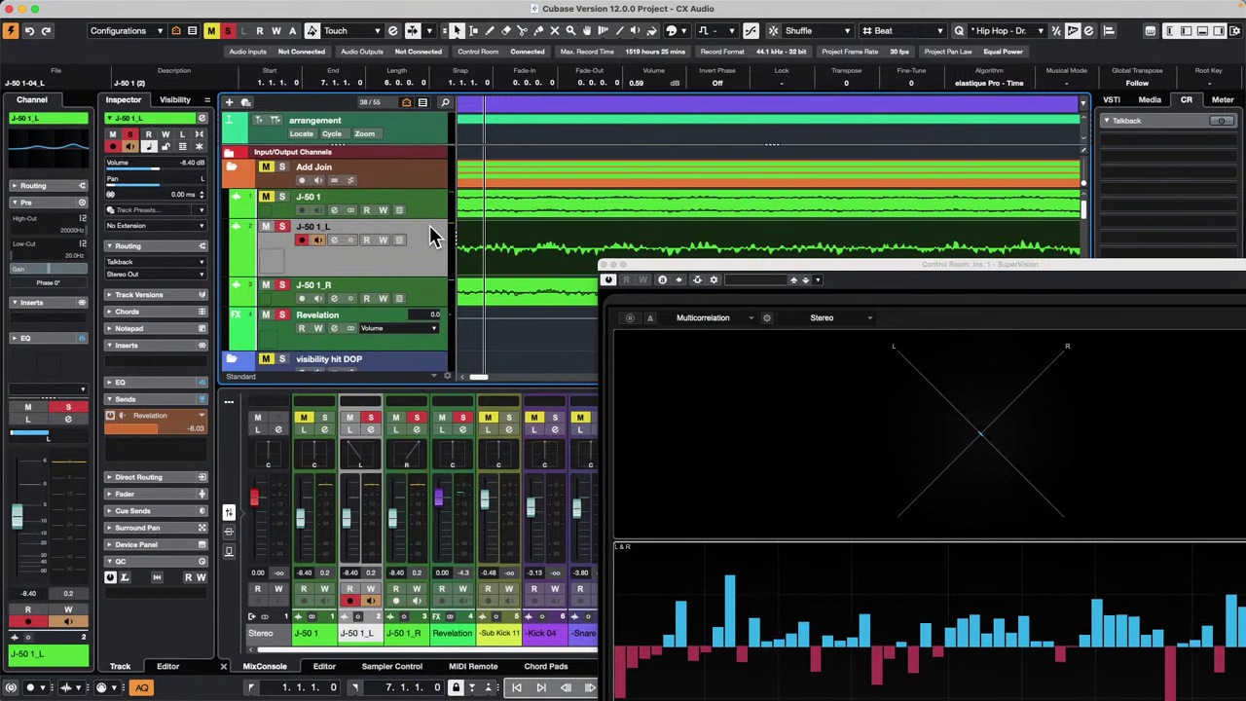
pyautogui.scroll(-3, 432, 236)
pyautogui.moveTo(426, 212); pyautogui.dragTo(429, 266)
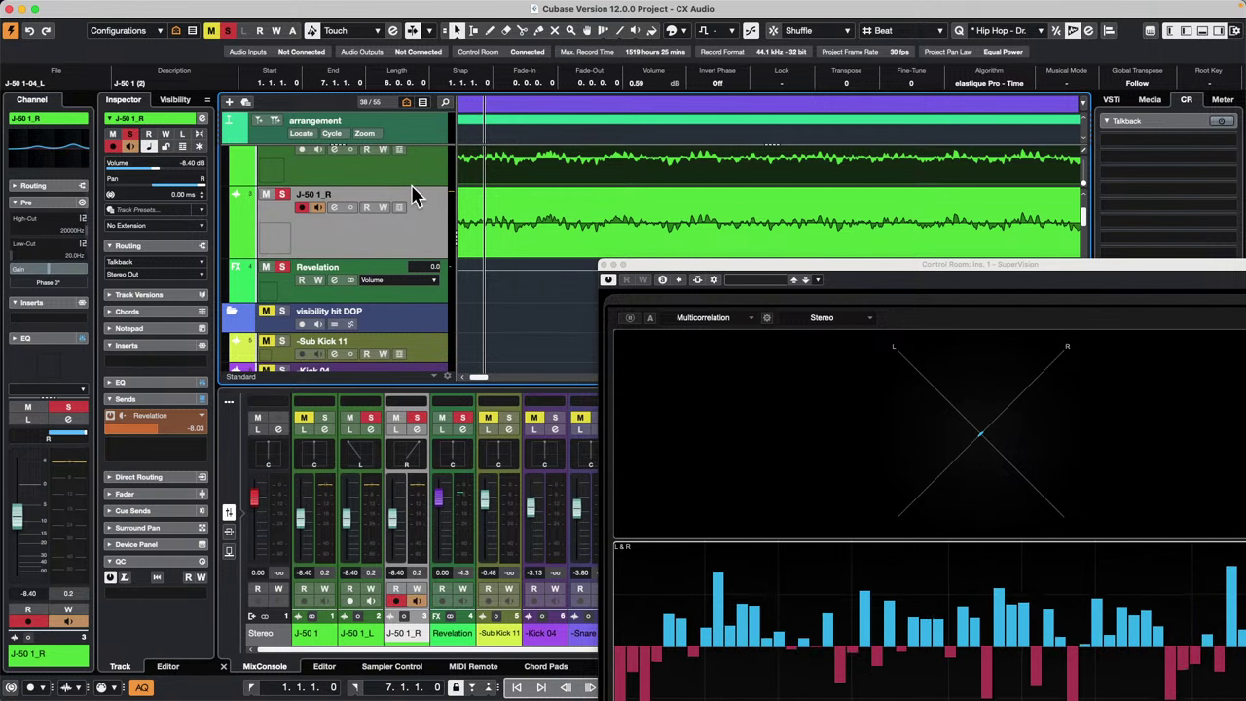
pyautogui.moveTo(411, 185); pyautogui.dragTo(411, 215)
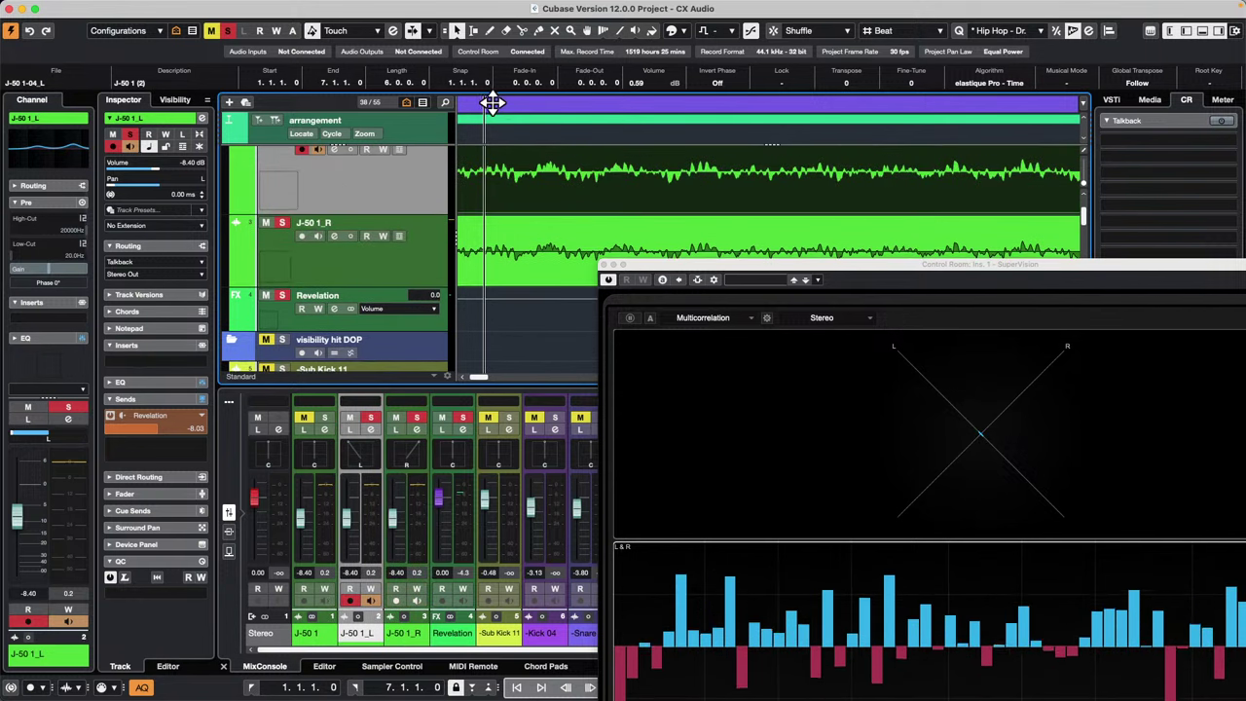
pyautogui.moveTo(494, 107)
pyautogui.mouseDown()
pyautogui.moveTo(496, 146)
pyautogui.moveTo(492, 129)
pyautogui.mouseUp()
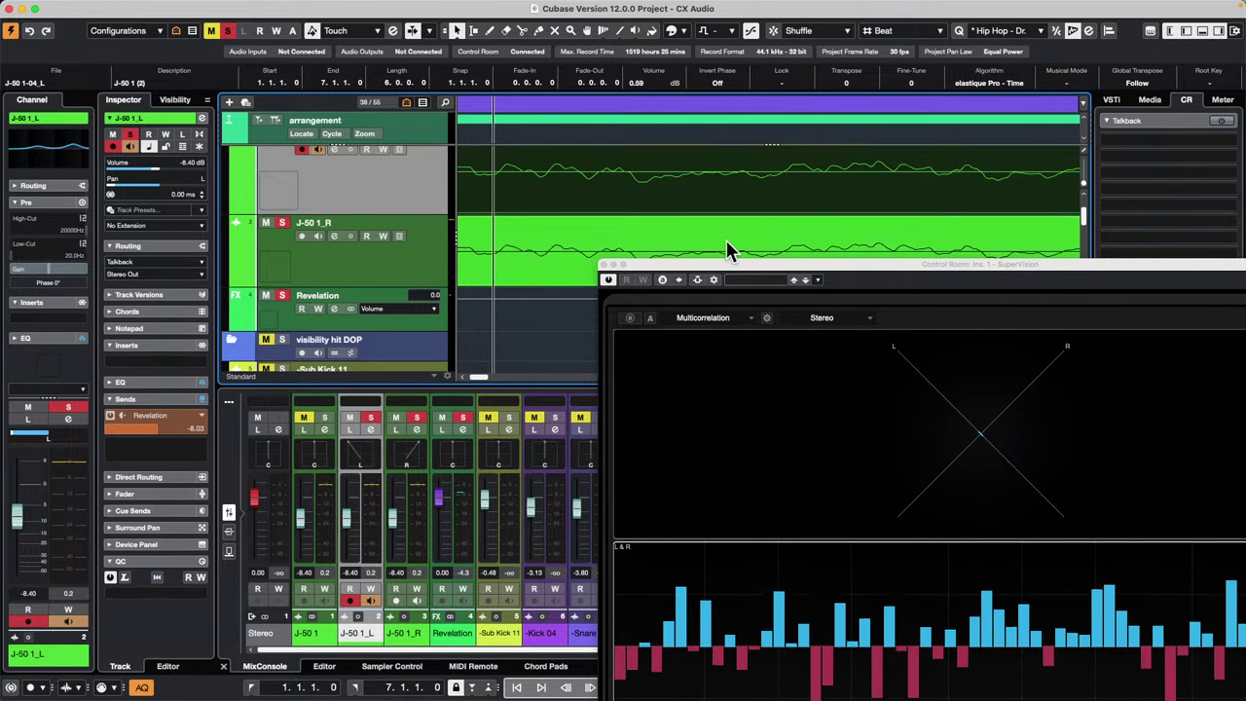
pyautogui.moveTo(755, 267); pyautogui.dragTo(760, 348)
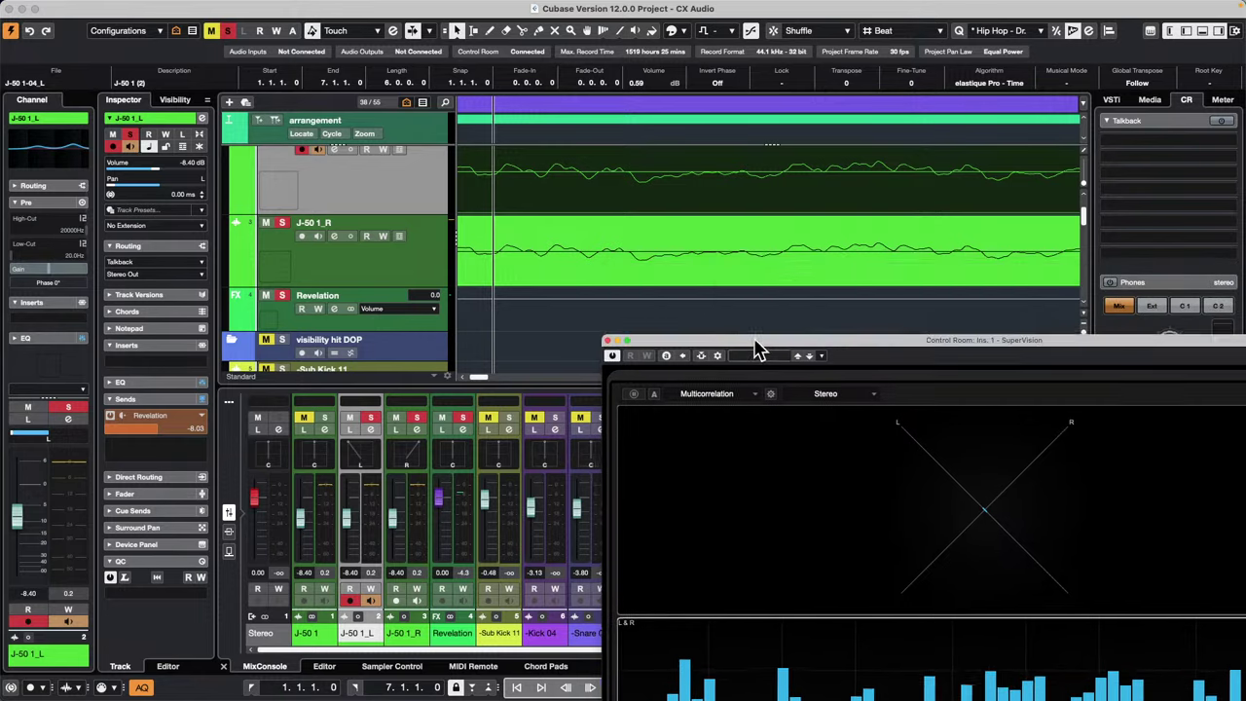
# Compare the J-50 1_L event with Invert Phase on and off in SuperVision during playback, leave it off, and close SuperVision.
pyautogui.click(725, 84)
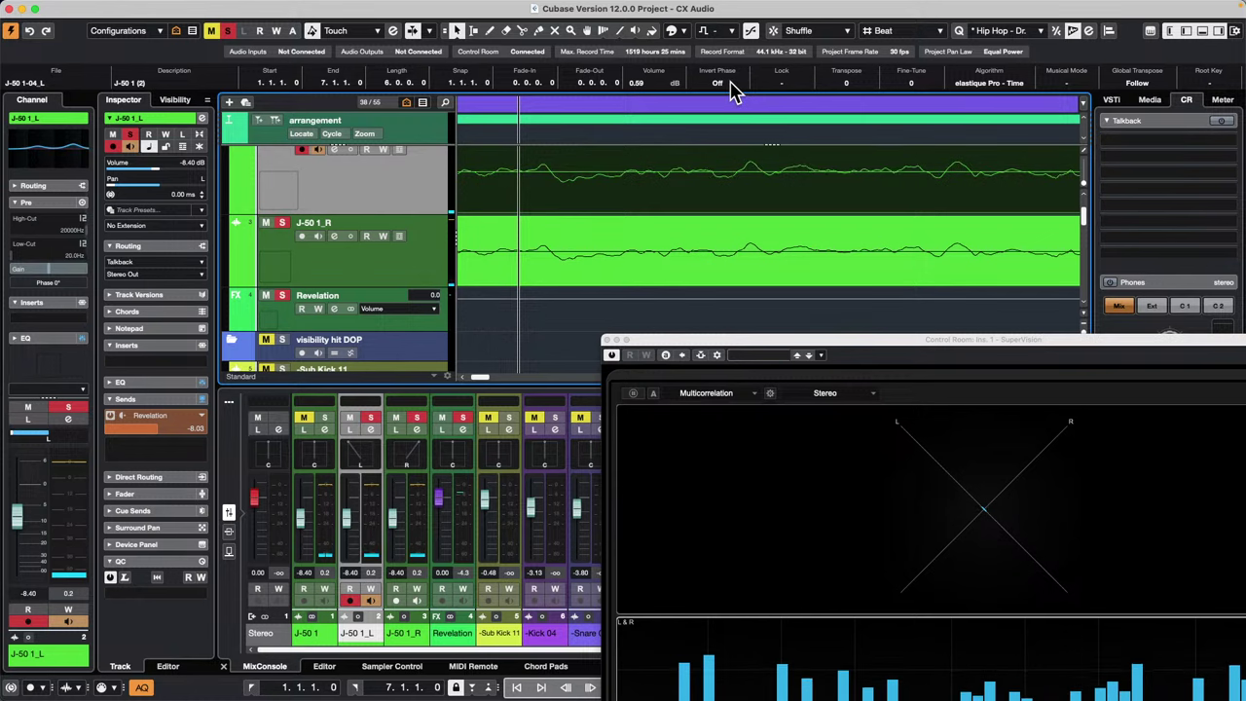
pyautogui.click(731, 84)
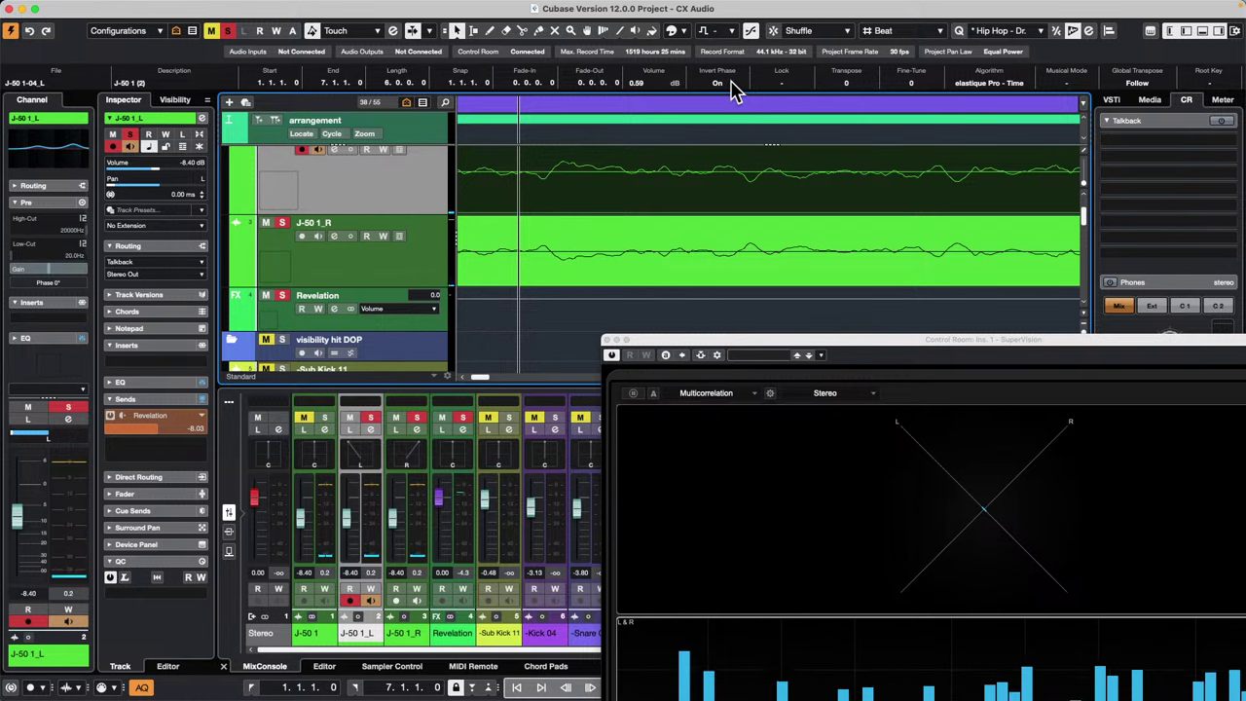
pyautogui.click(733, 85)
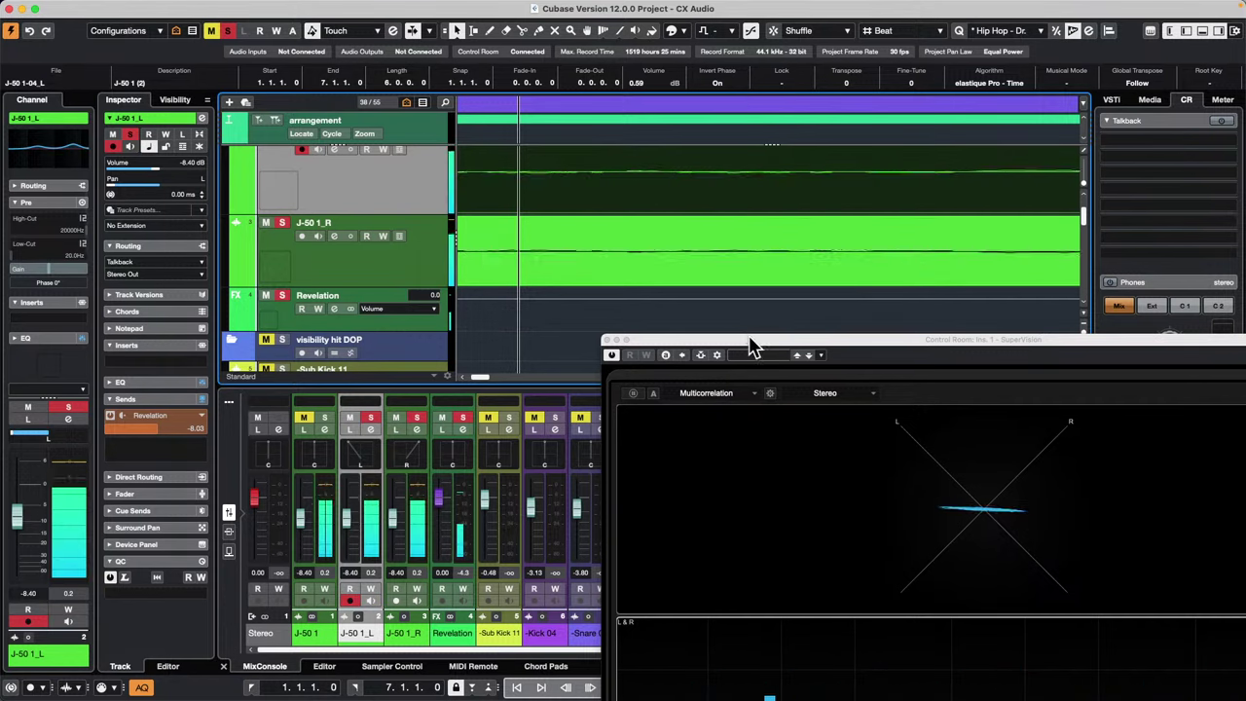
pyautogui.moveTo(750, 342); pyautogui.dragTo(552, 209)
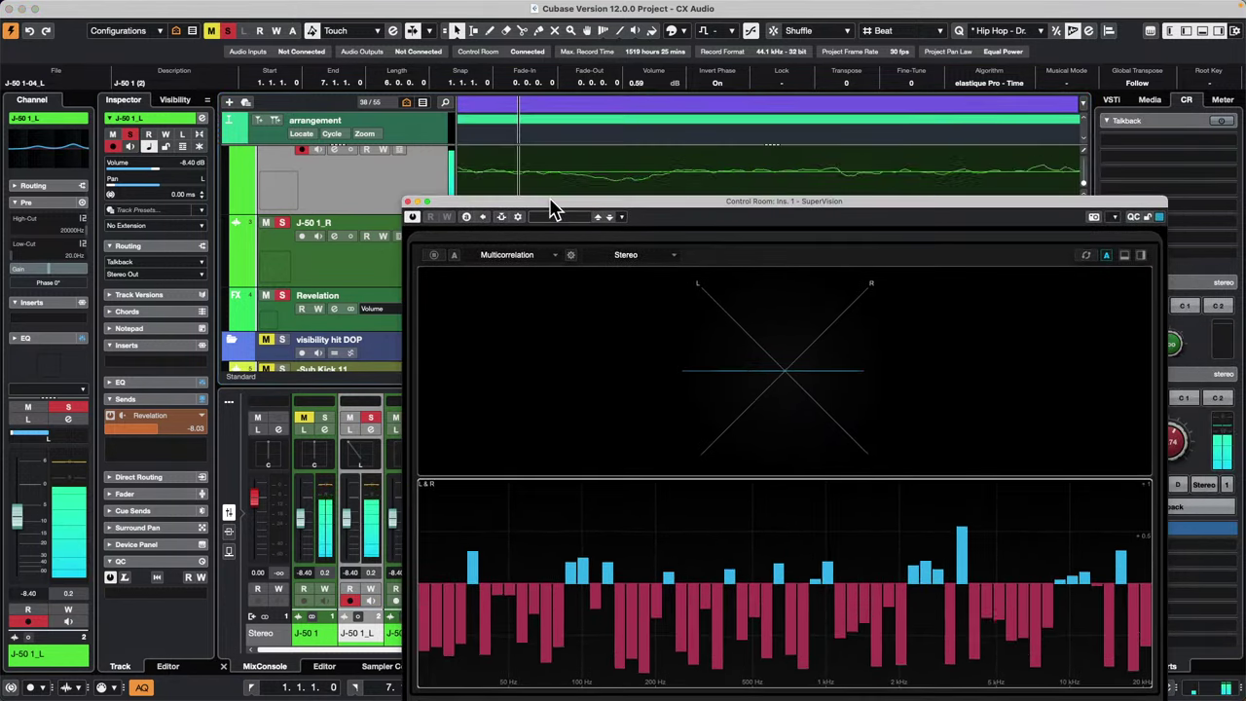
pyautogui.click(719, 83)
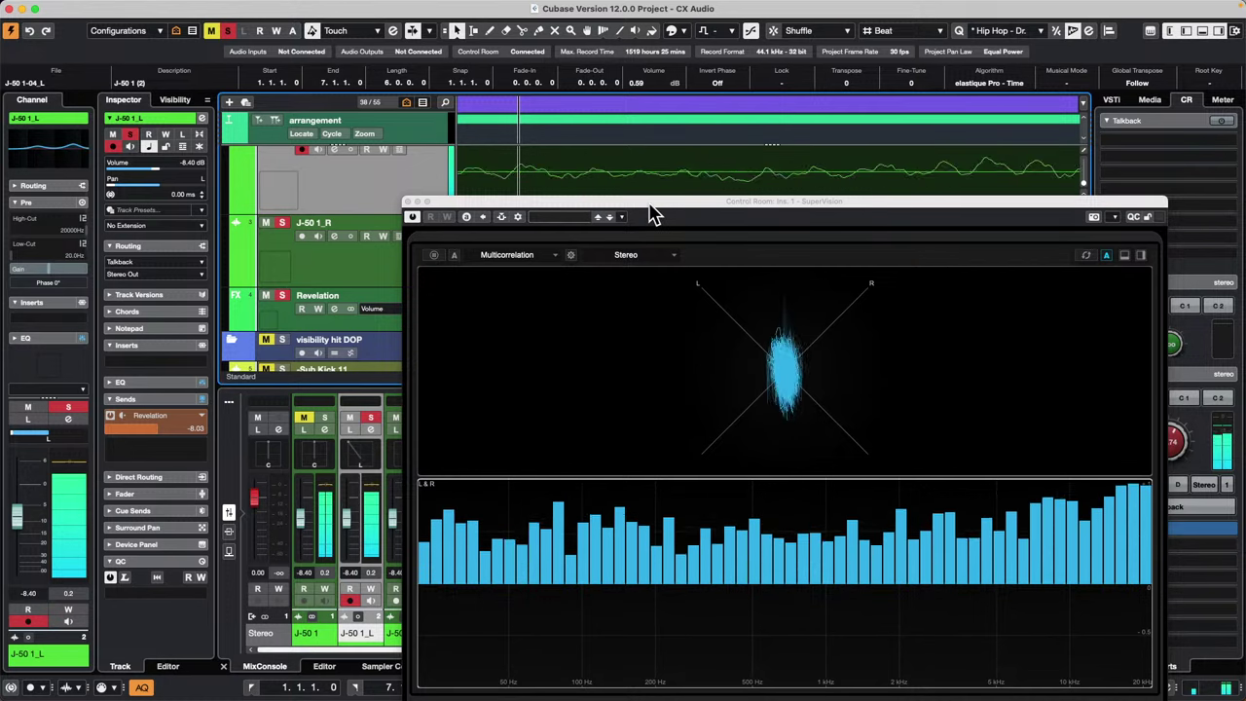
pyautogui.click(410, 203)
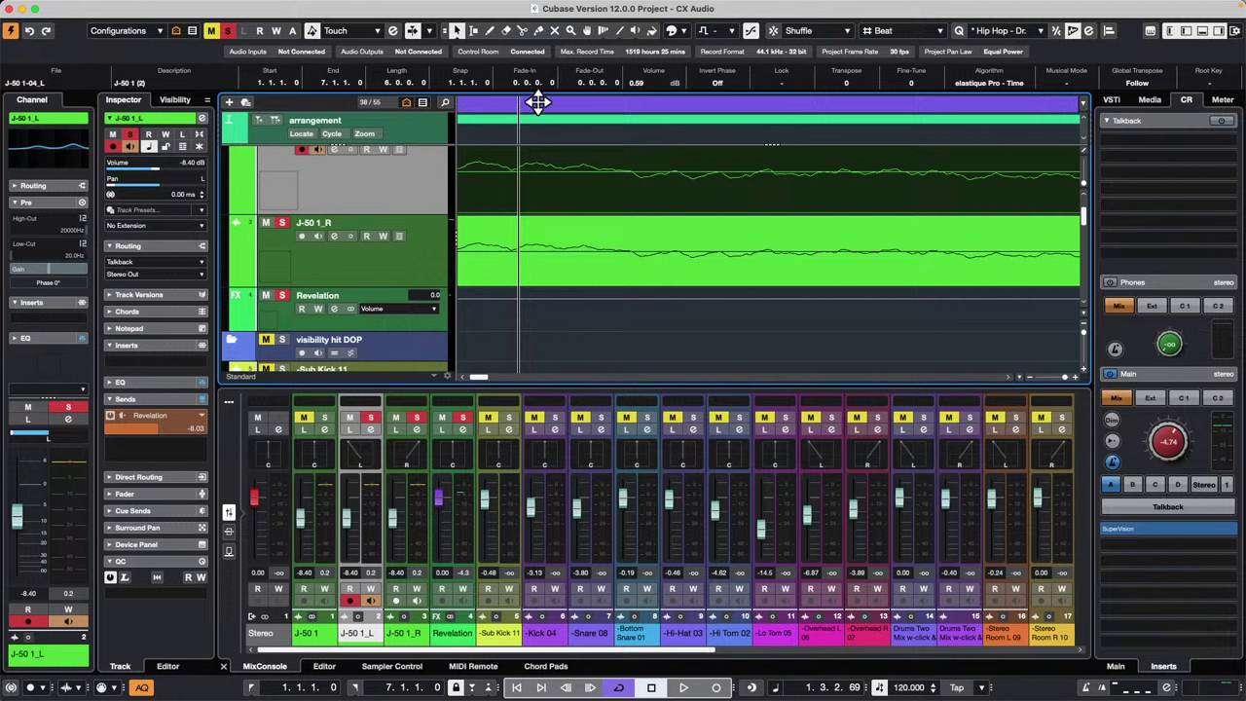
# Draw a MIDI part from about bar 2 to the end of bar 7 on the Padshop 01 track and open it for note editing.
pyautogui.moveTo(537, 103); pyautogui.dragTo(504, 4)
pyautogui.scroll(-15, 574, 234)
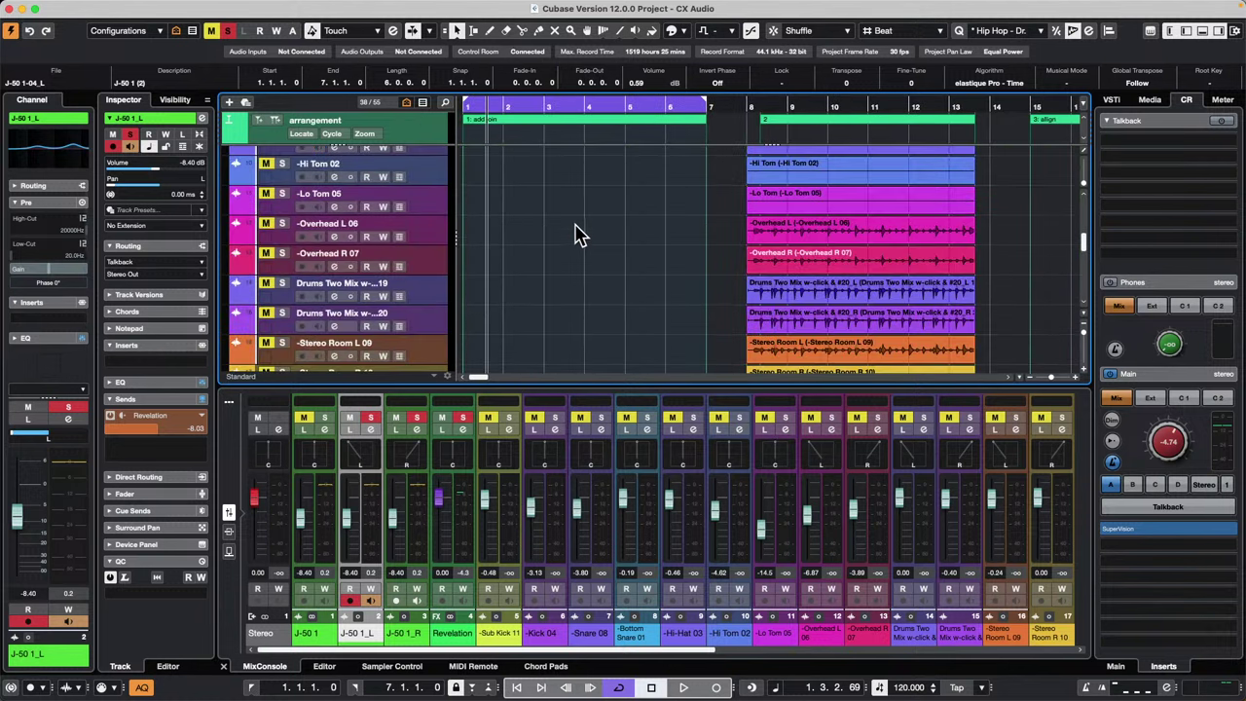
pyautogui.scroll(-10, 575, 234)
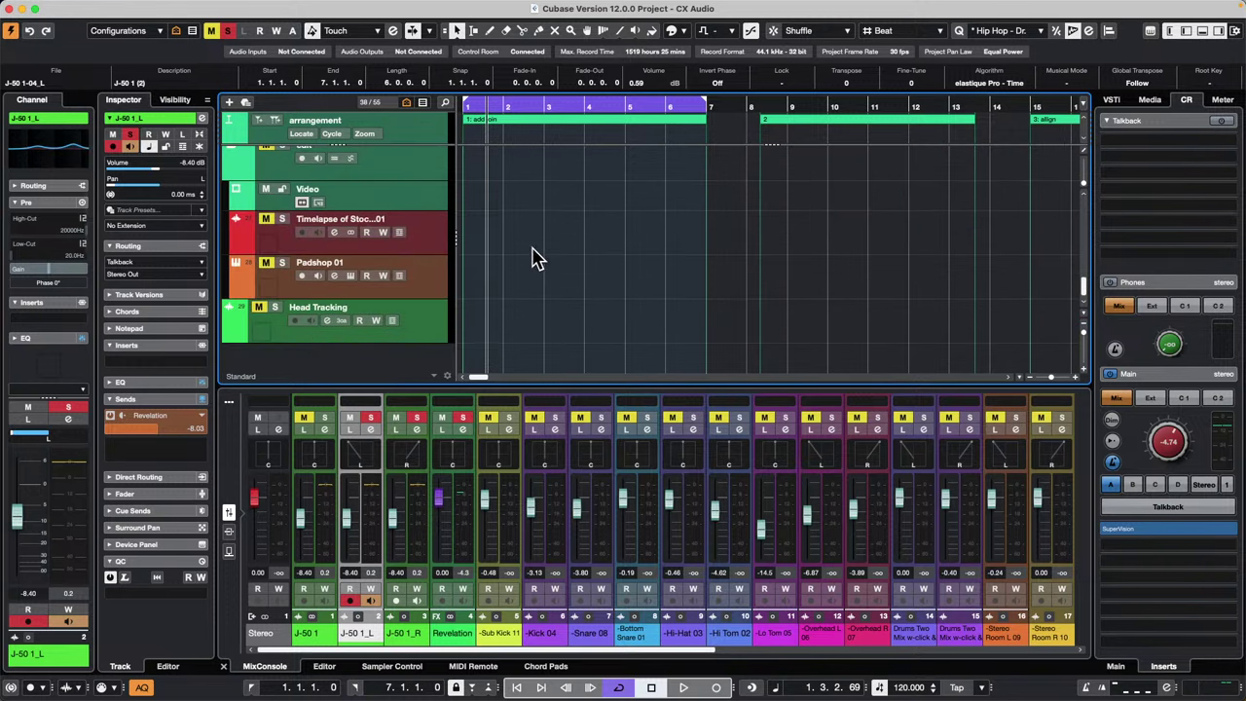
pyautogui.rightClick(536, 284)
pyautogui.click(567, 276)
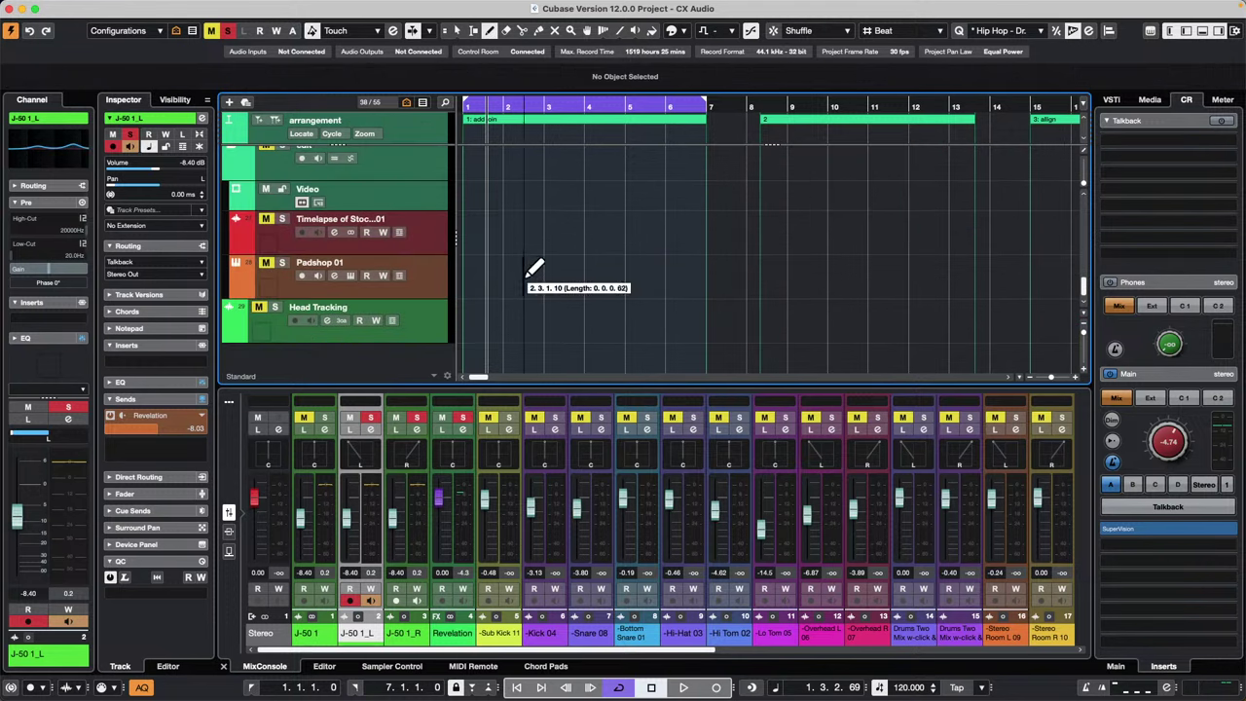
pyautogui.moveTo(526, 276); pyautogui.dragTo(746, 281)
pyautogui.rightClick(592, 281)
pyautogui.click(592, 281)
pyautogui.doubleClick(590, 276)
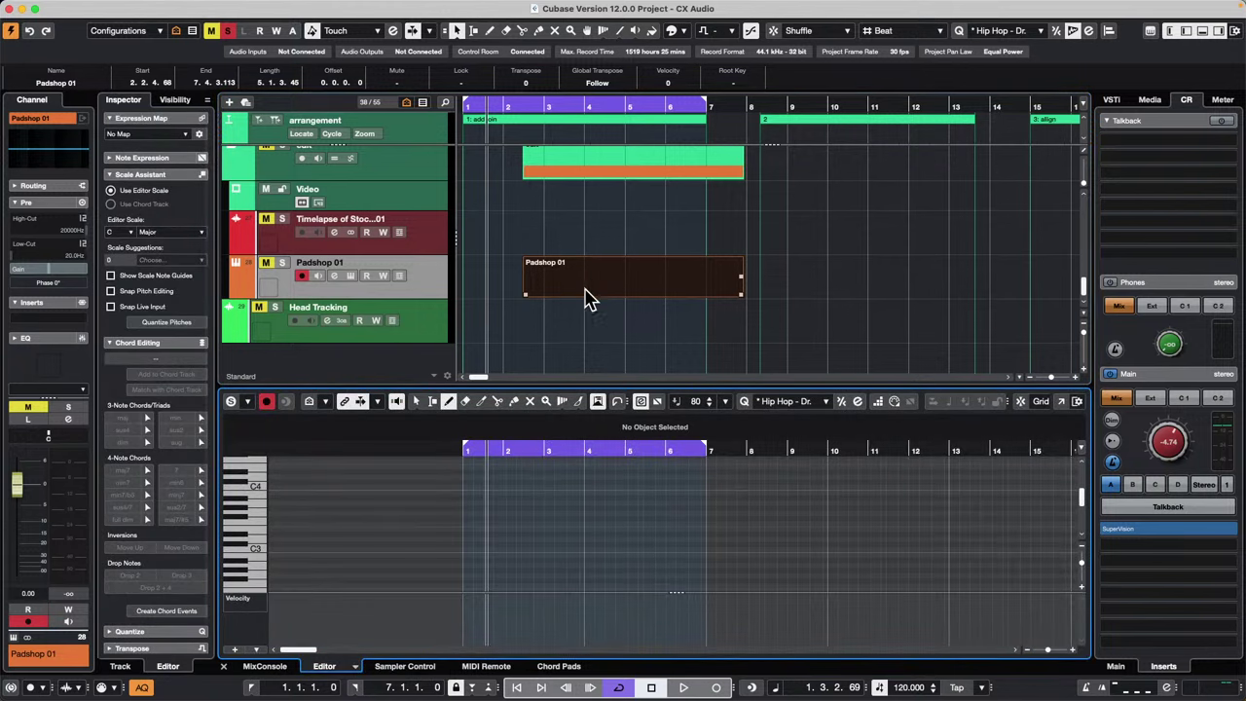
# Draw about a dozen notes of varied pitch and length around C3 to C4 across bars 1 to 5, and select the Padshop 01 part.
pyautogui.moveTo(536, 529)
pyautogui.mouseDown()
pyautogui.moveTo(576, 528)
pyautogui.moveTo(572, 513)
pyautogui.mouseUp()
pyautogui.moveTo(574, 504)
pyautogui.mouseDown()
pyautogui.moveTo(589, 504)
pyautogui.moveTo(618, 544)
pyautogui.moveTo(564, 555)
pyautogui.mouseUp()
pyautogui.click(595, 514)
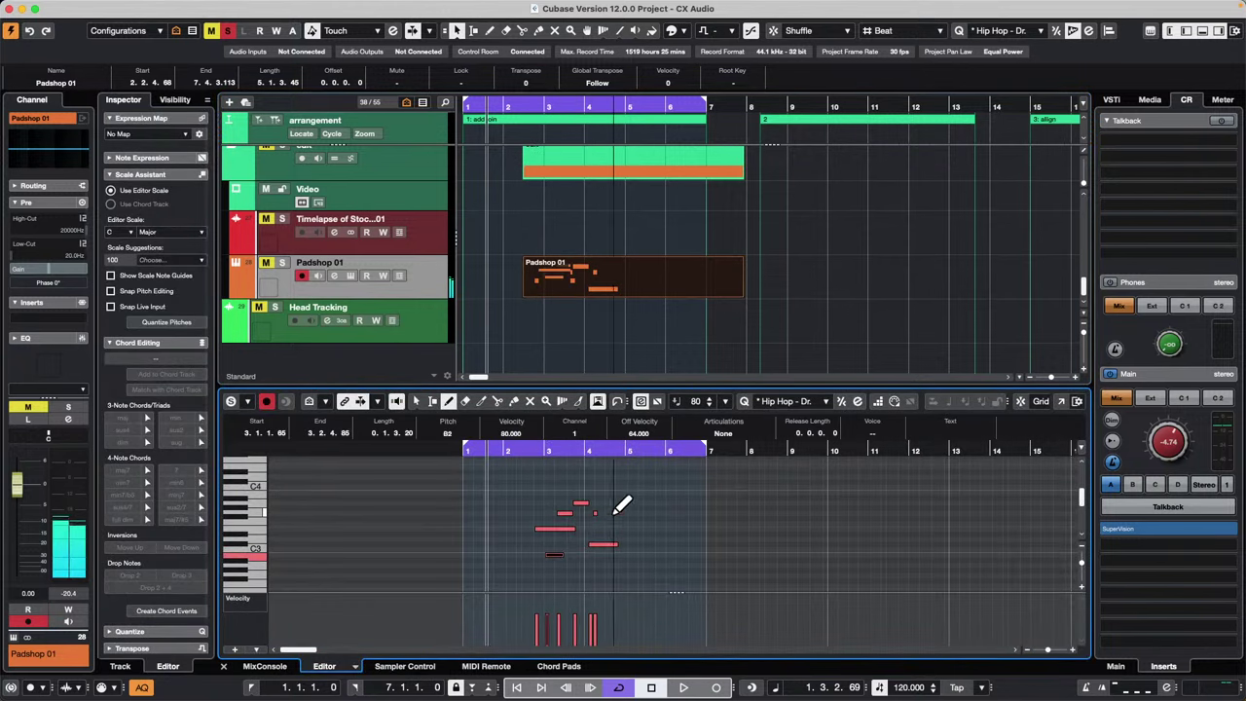
pyautogui.moveTo(613, 508)
pyautogui.mouseDown()
pyautogui.moveTo(654, 507)
pyautogui.moveTo(665, 481)
pyautogui.moveTo(635, 524)
pyautogui.mouseUp()
pyautogui.moveTo(574, 570); pyautogui.dragTo(617, 570)
pyautogui.moveTo(499, 492); pyautogui.dragTo(558, 493)
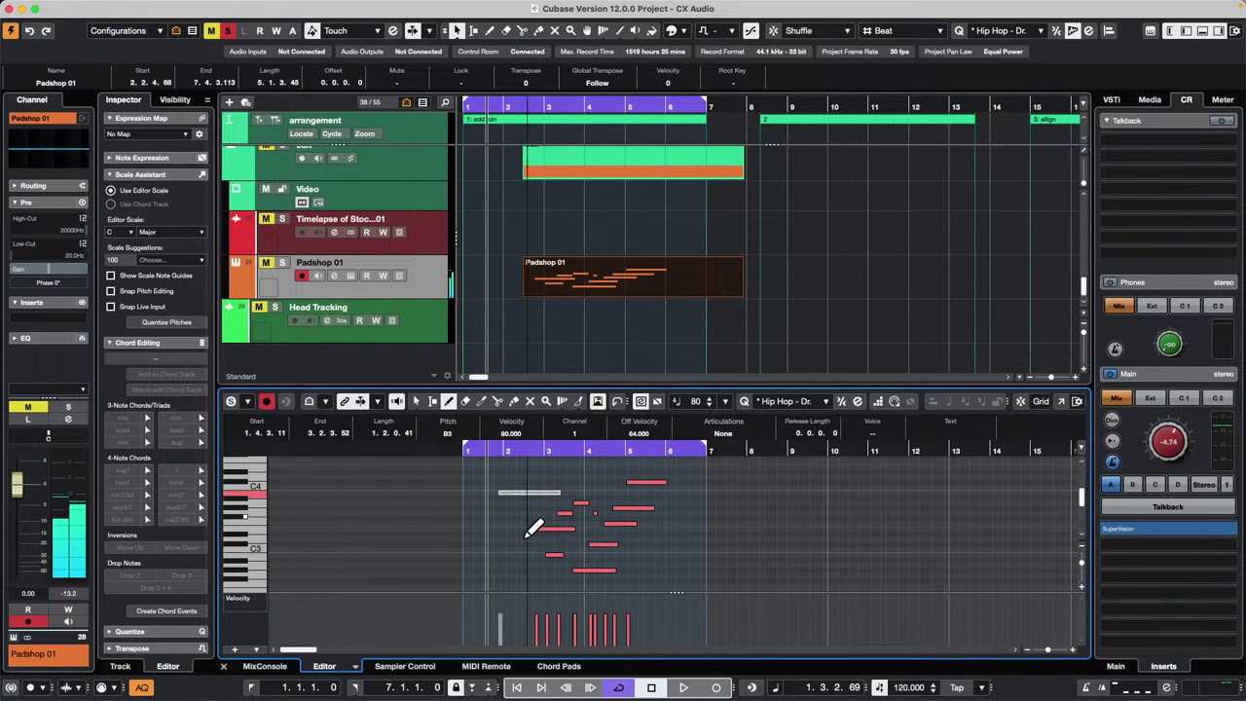
pyautogui.click(519, 550)
pyautogui.moveTo(532, 551); pyautogui.dragTo(537, 551)
pyautogui.click(638, 306)
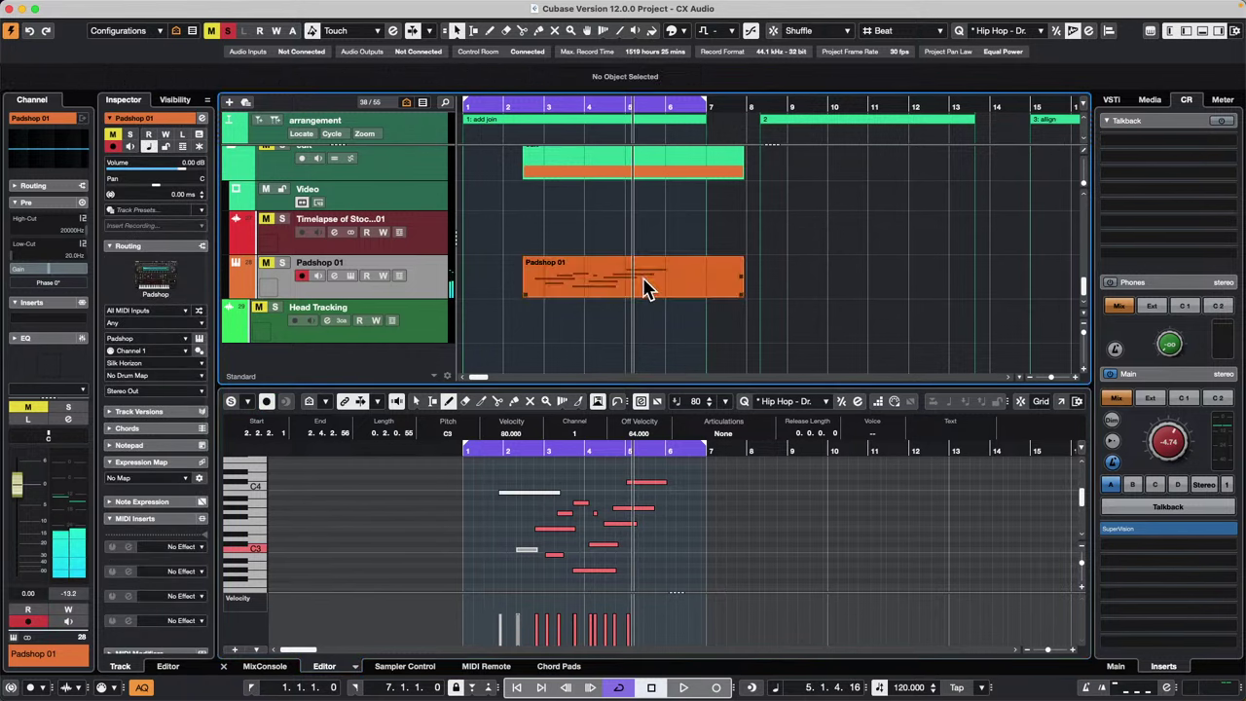
# Open the Key Commands window and move it so the macro list has more room.
pyautogui.moveTo(61, 8)
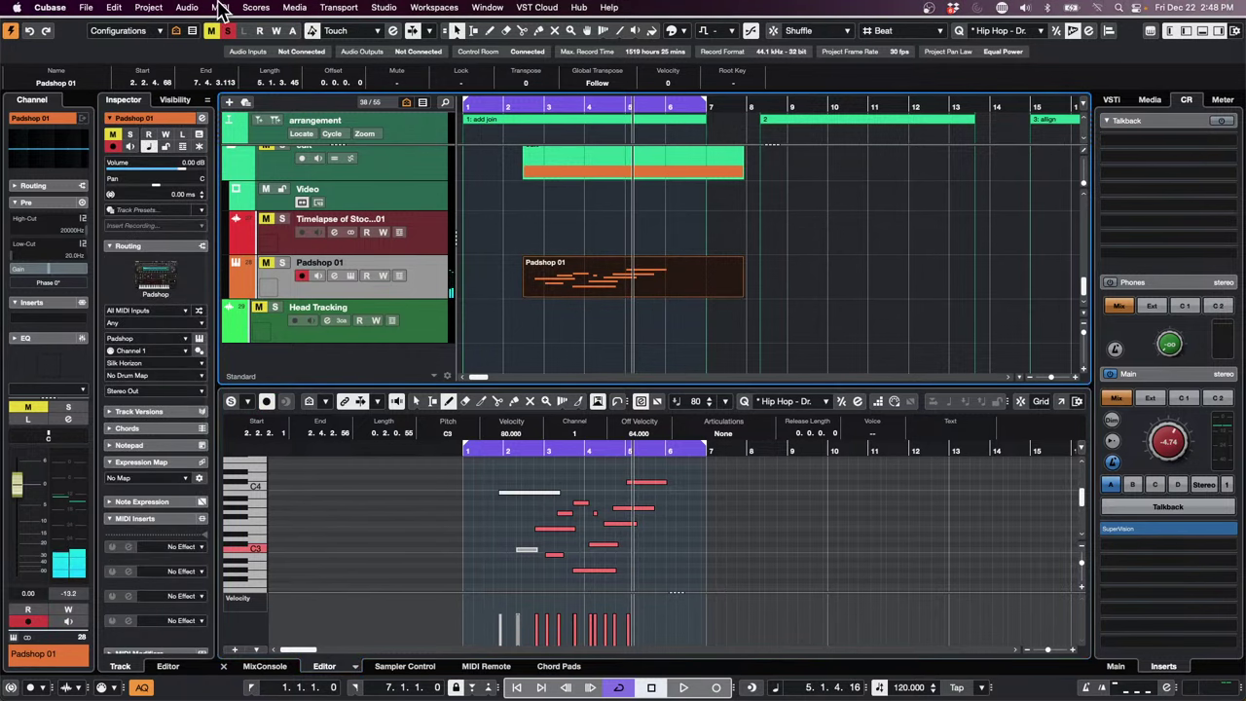
pyautogui.click(295, 8)
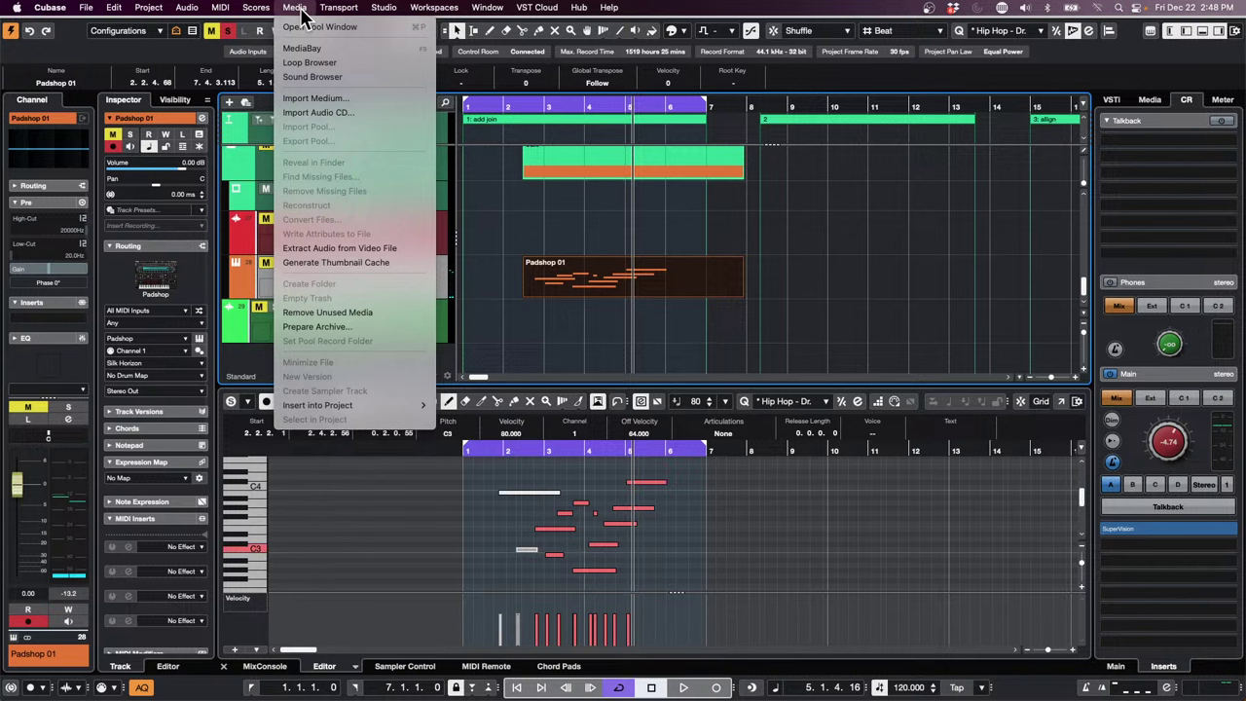
pyautogui.moveTo(86, 7)
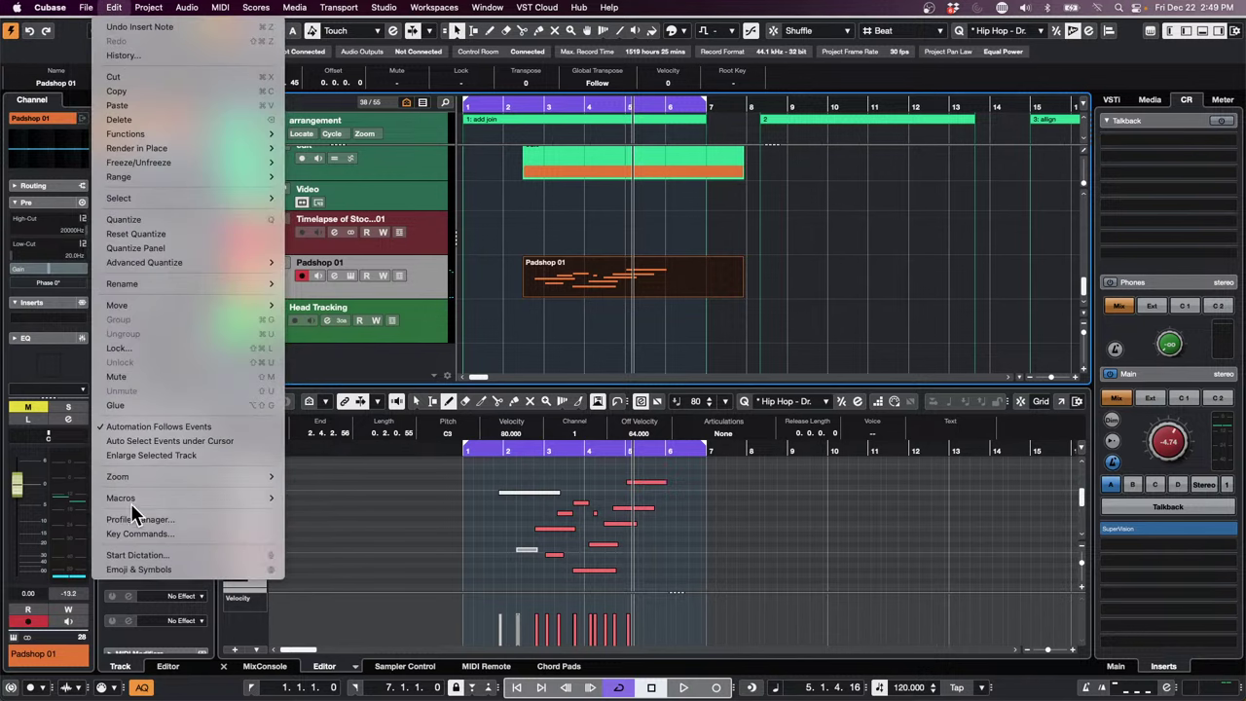
pyautogui.moveTo(205, 497)
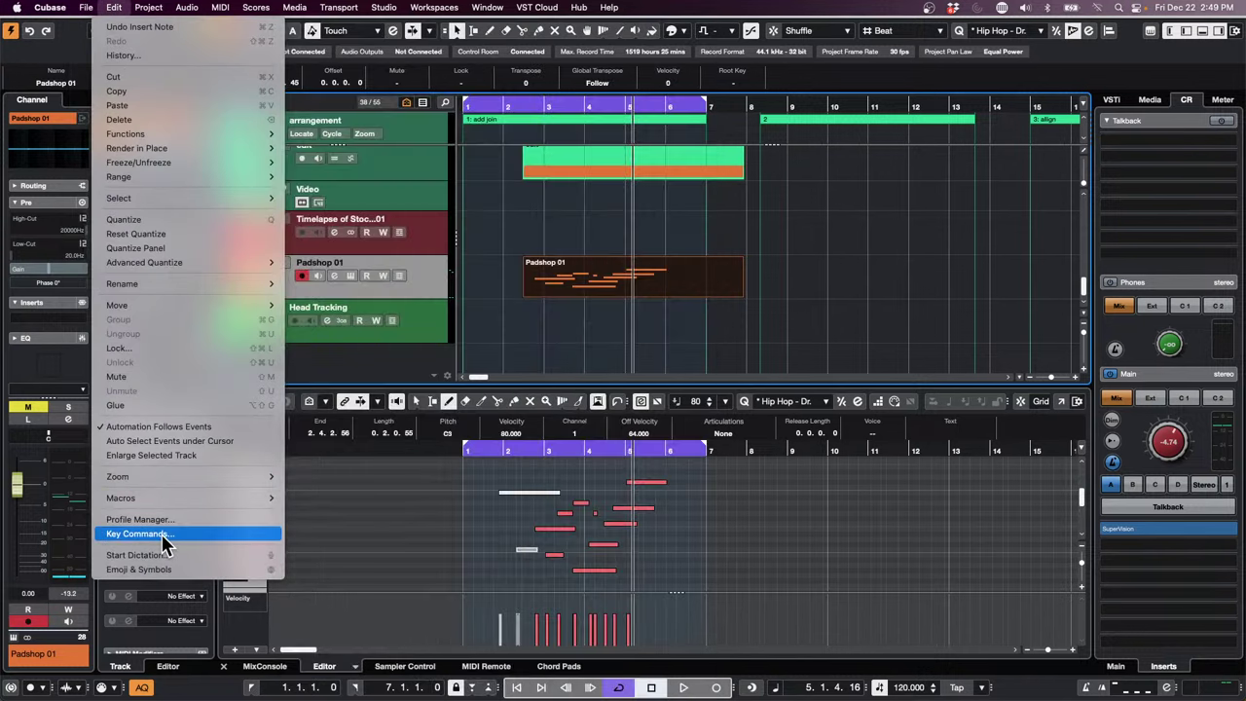
pyautogui.click(162, 536)
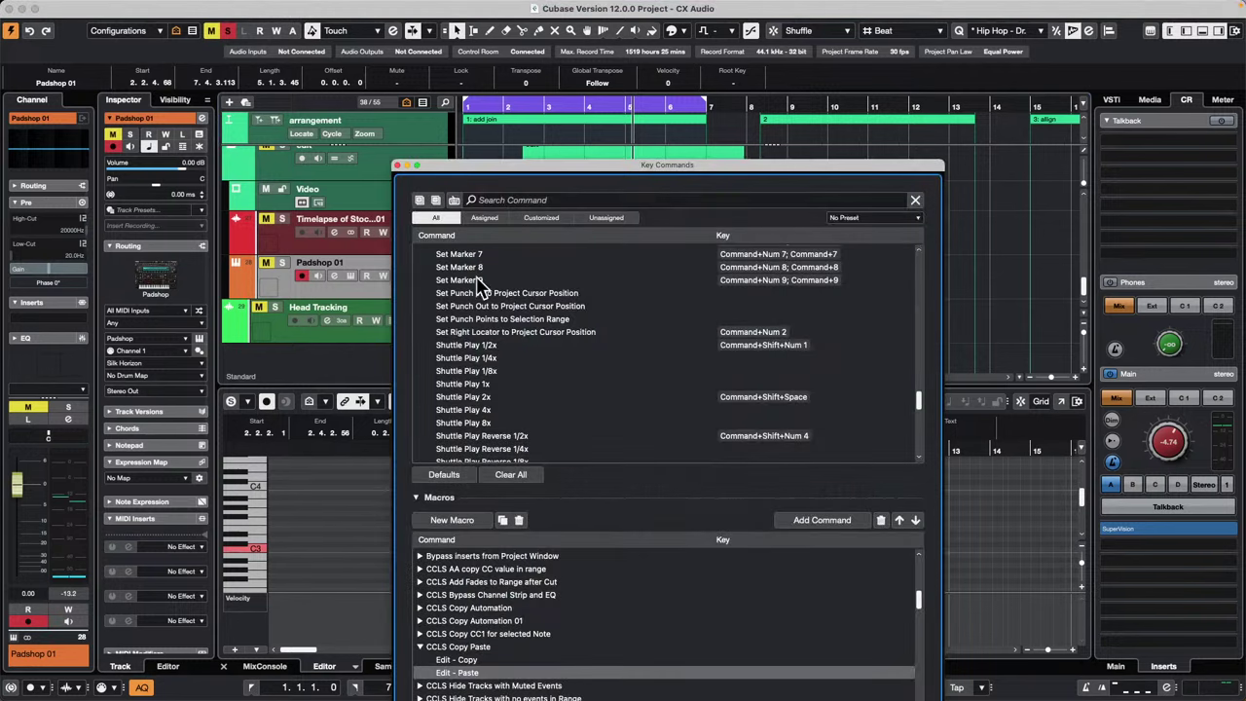
pyautogui.moveTo(465, 171); pyautogui.dragTo(352, 104)
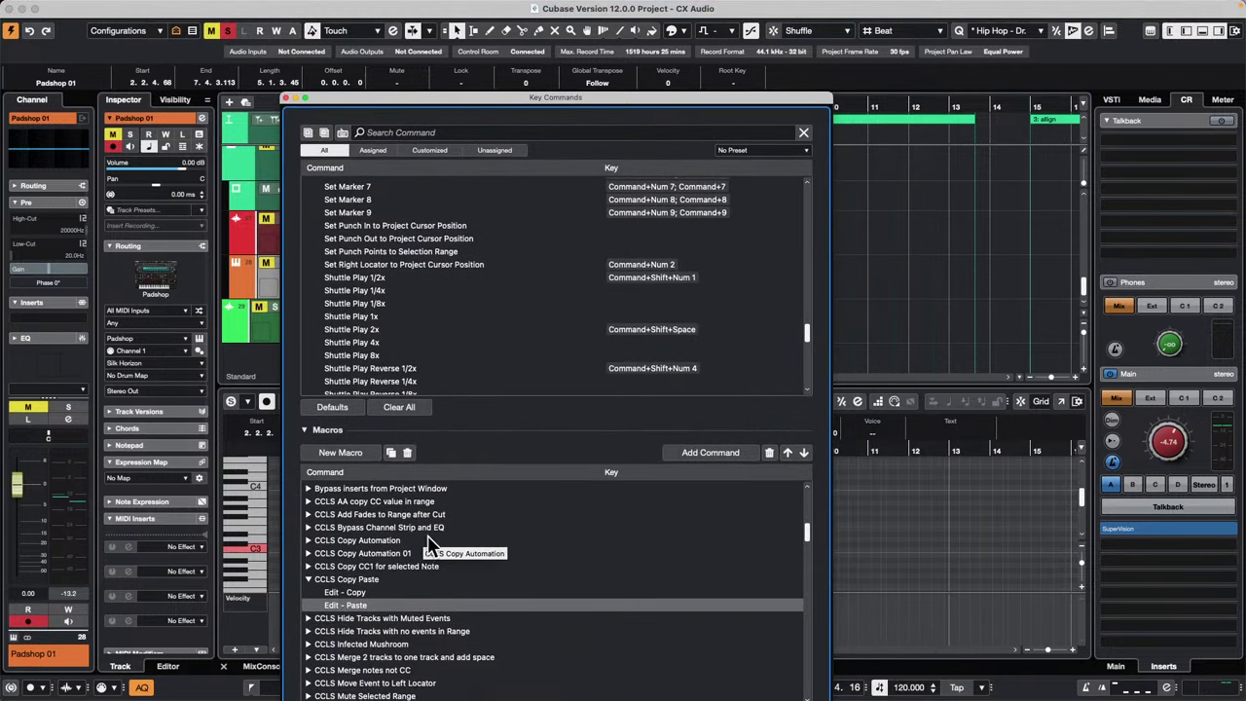
# Look through the existing macros in Key Commands and collapse the CCLS Copy Paste macro.
pyautogui.scroll(-10, 420, 565)
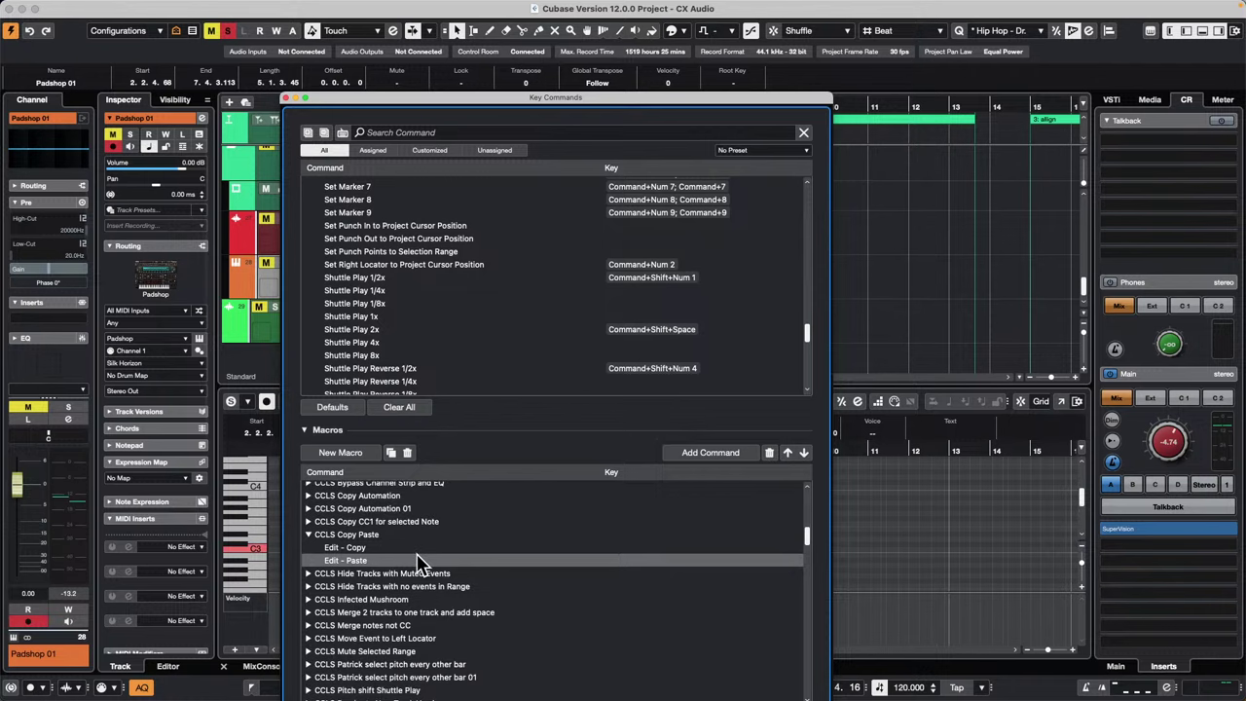
pyautogui.scroll(-4, 418, 562)
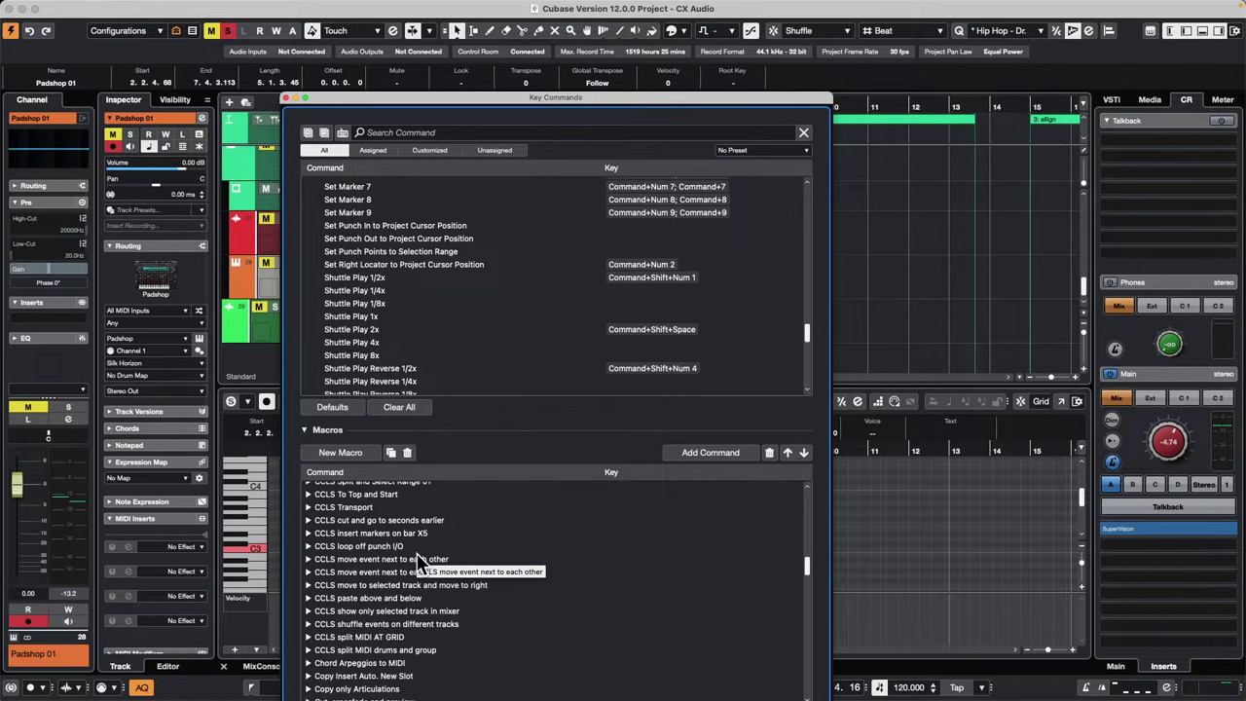
pyautogui.scroll(-4, 419, 562)
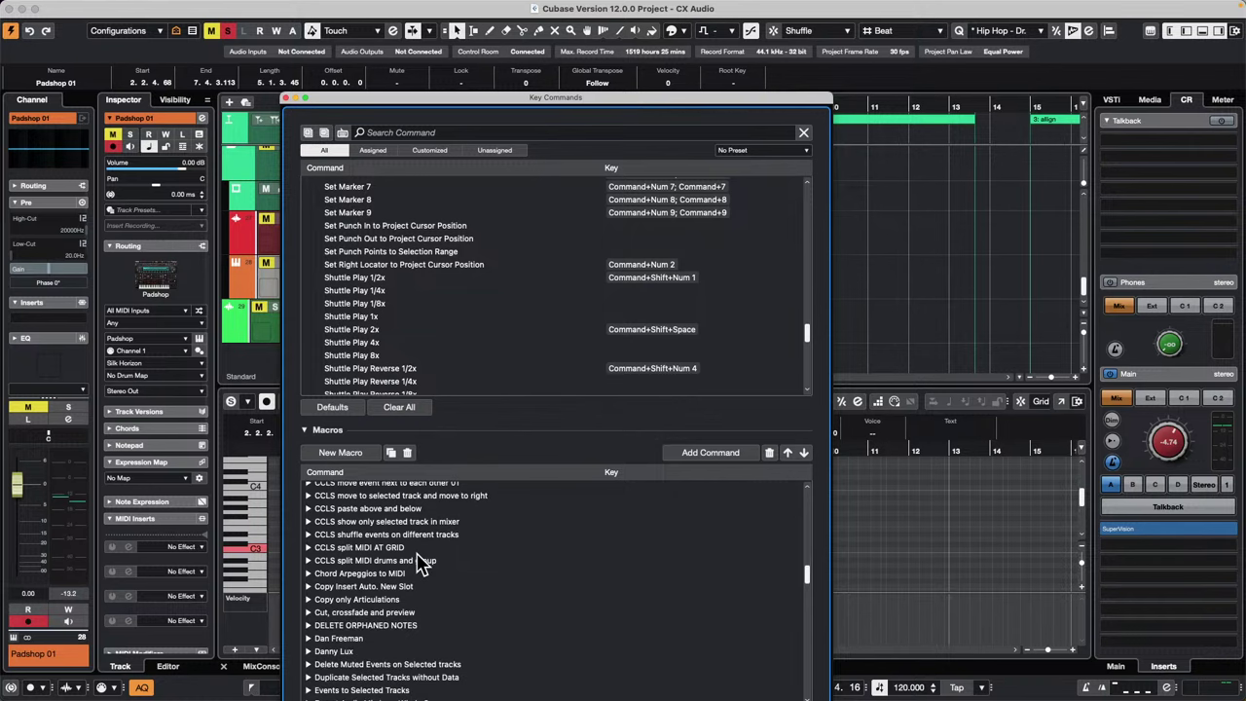
pyautogui.scroll(-4, 420, 562)
pyautogui.scroll(2, 419, 562)
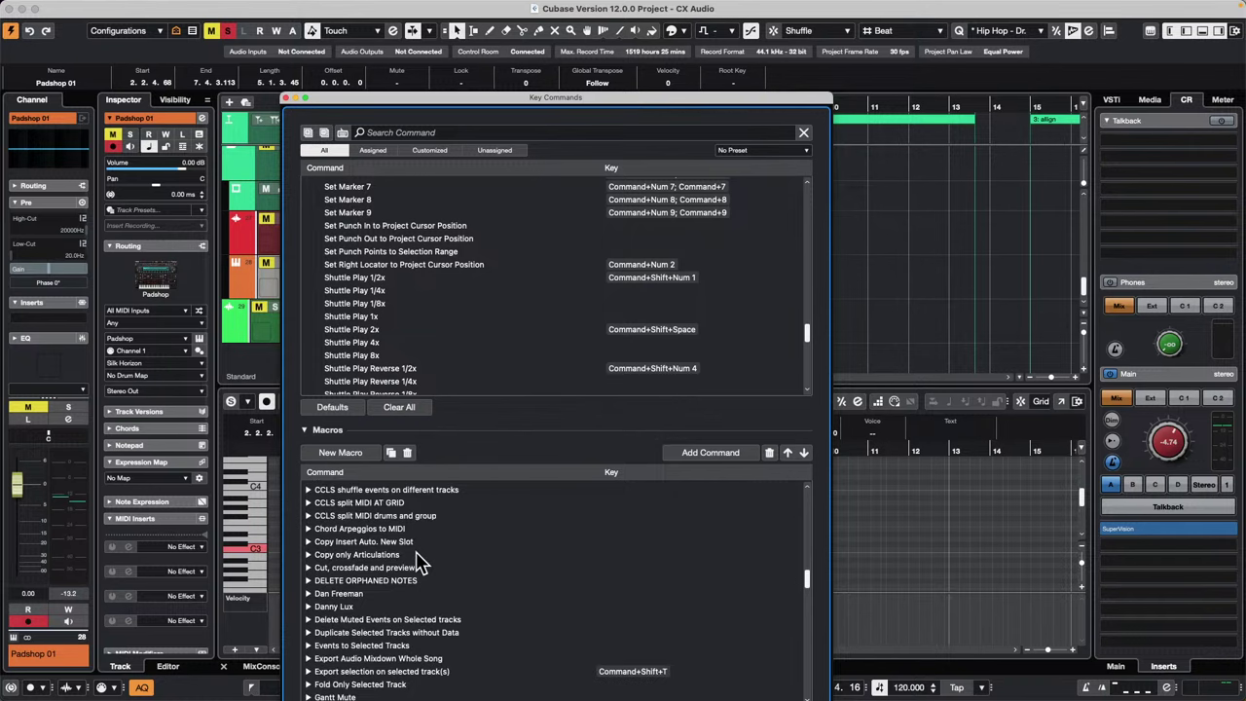
pyautogui.scroll(6, 419, 561)
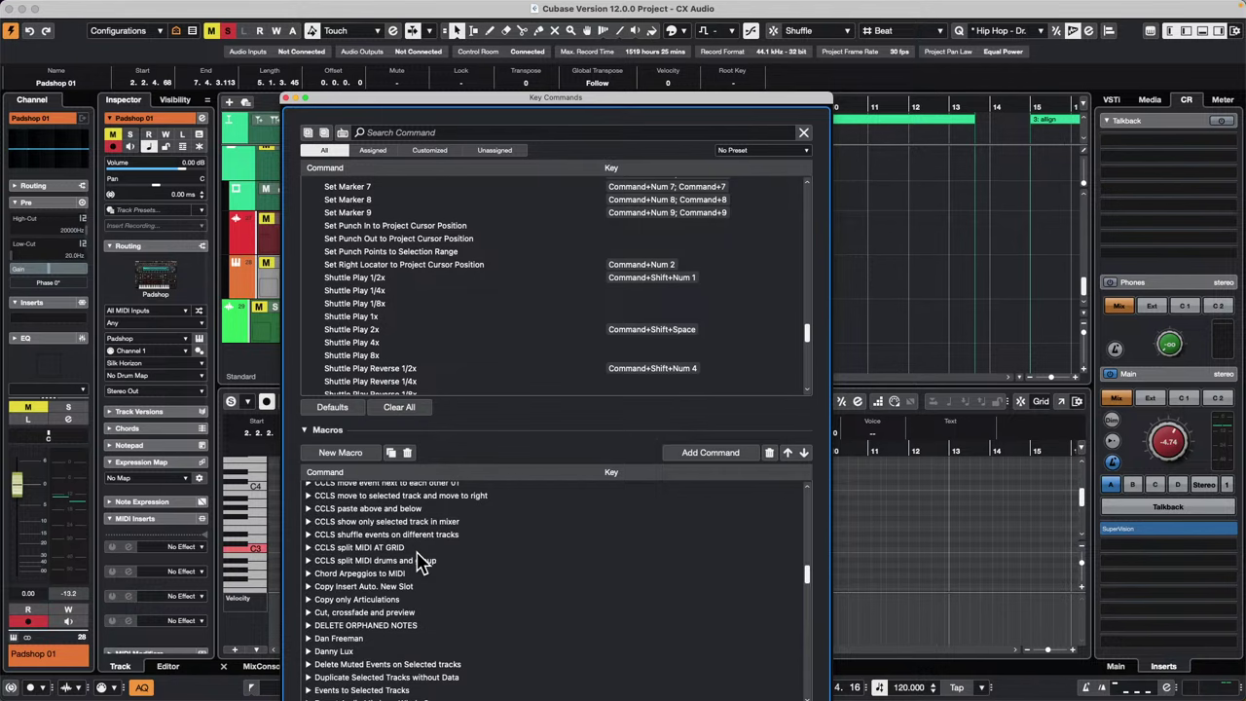
pyautogui.scroll(6, 418, 562)
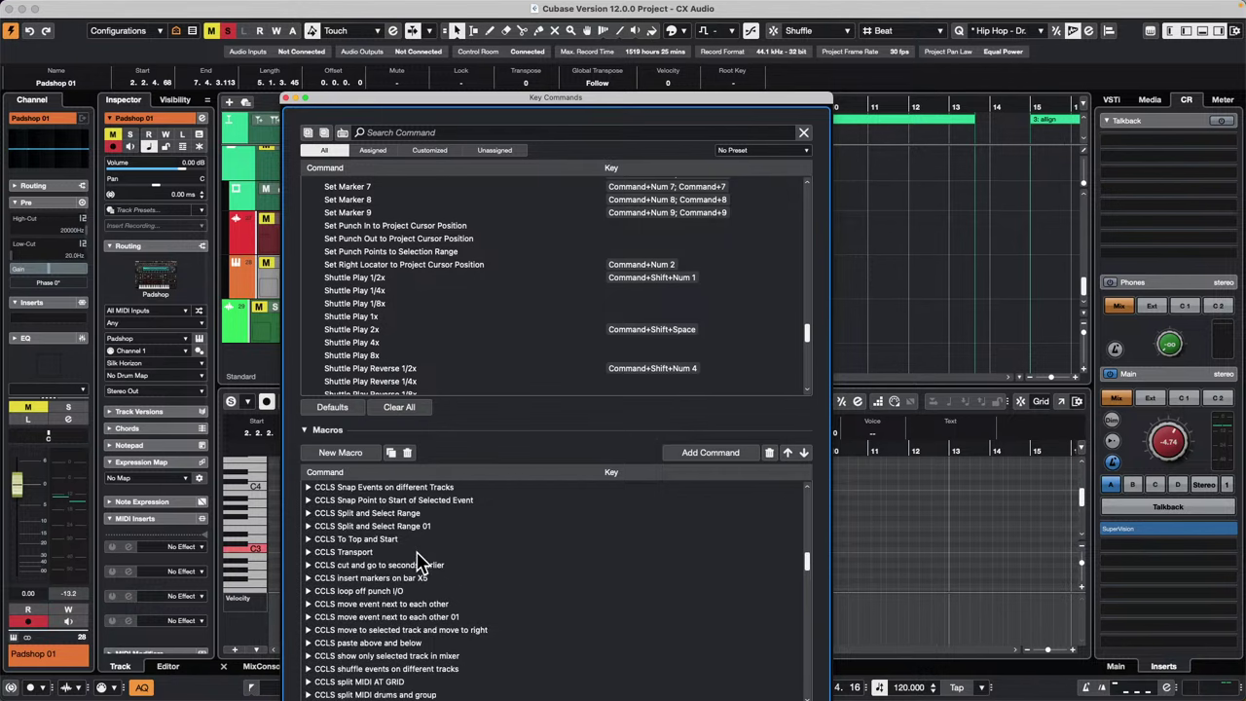
pyautogui.scroll(8, 418, 562)
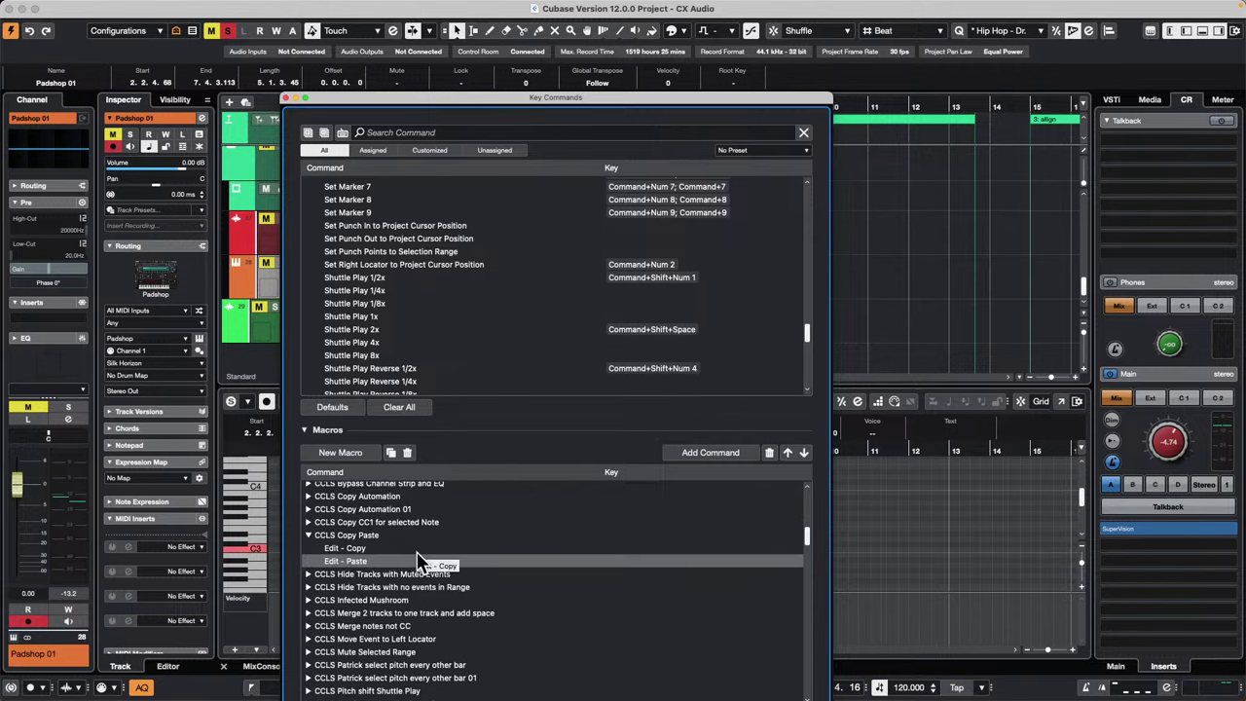
pyautogui.click(309, 534)
pyautogui.scroll(4, 440, 541)
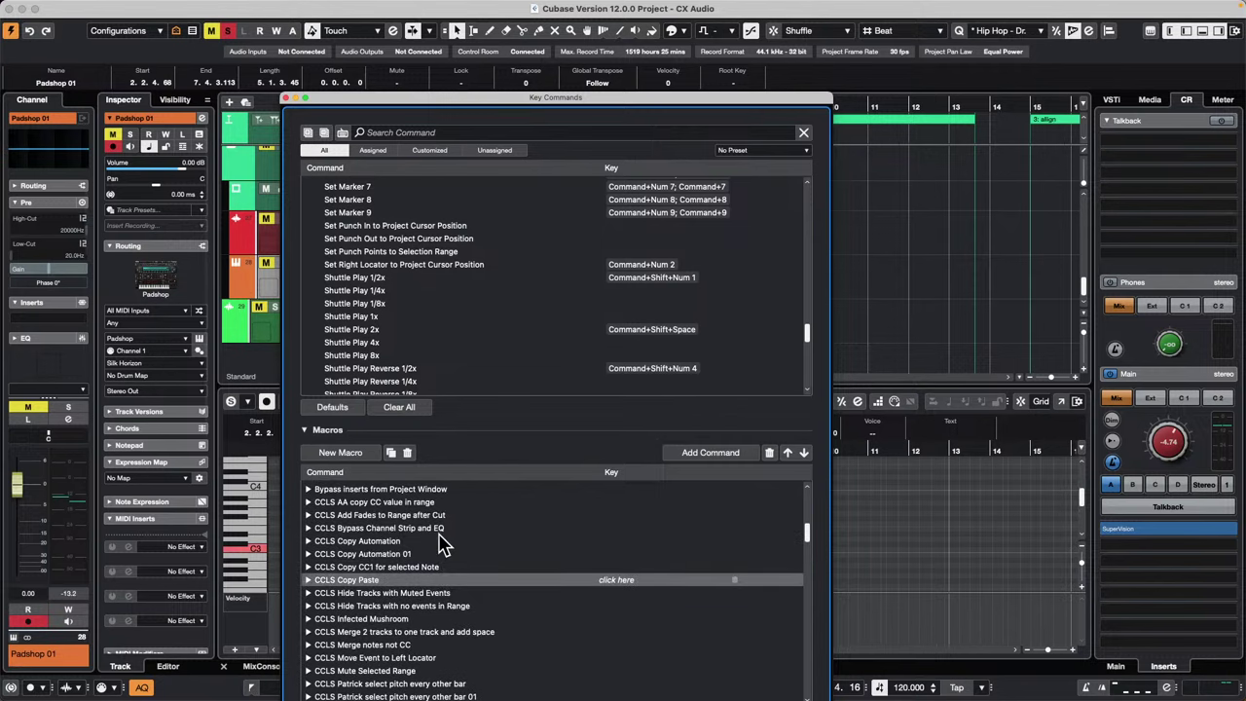
# Search the key commands for "CCLS Size" and select the CCLS Size MIDI Events to MIDI notes macro.
pyautogui.scroll(2, 440, 542)
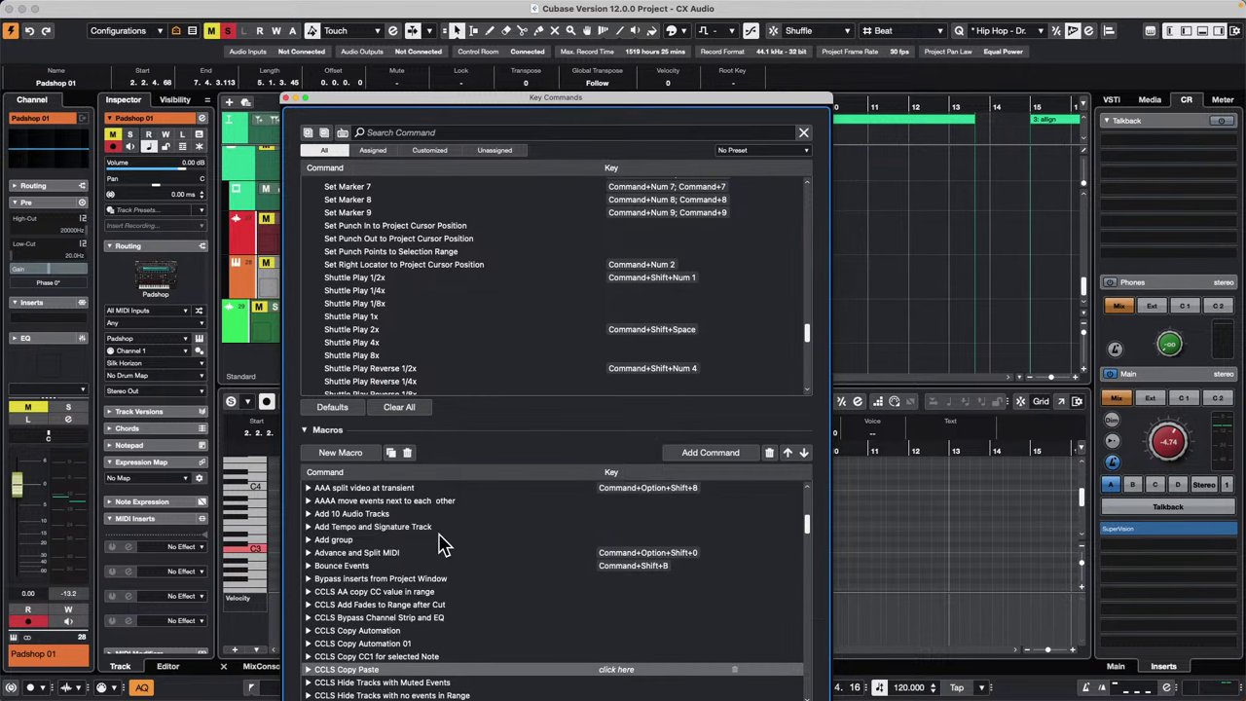
pyautogui.scroll(8, 441, 545)
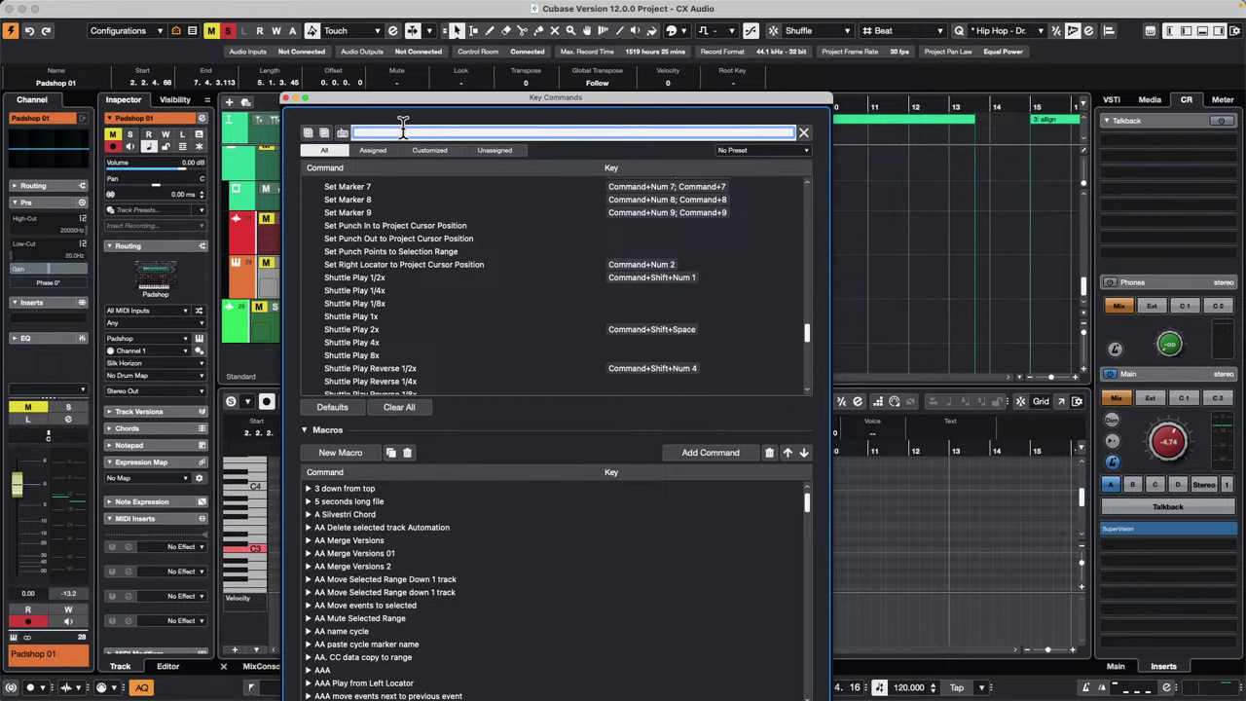
pyautogui.write('CCLS Size')
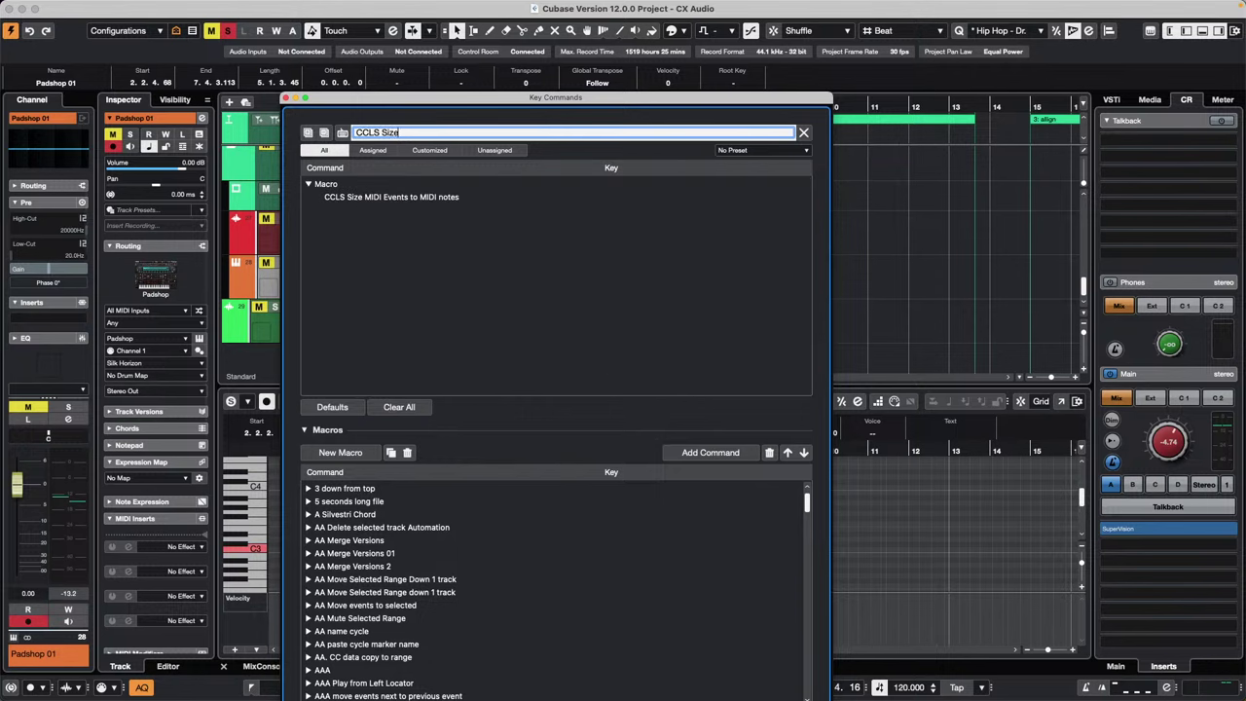
pyautogui.press('Return')
pyautogui.click(365, 199)
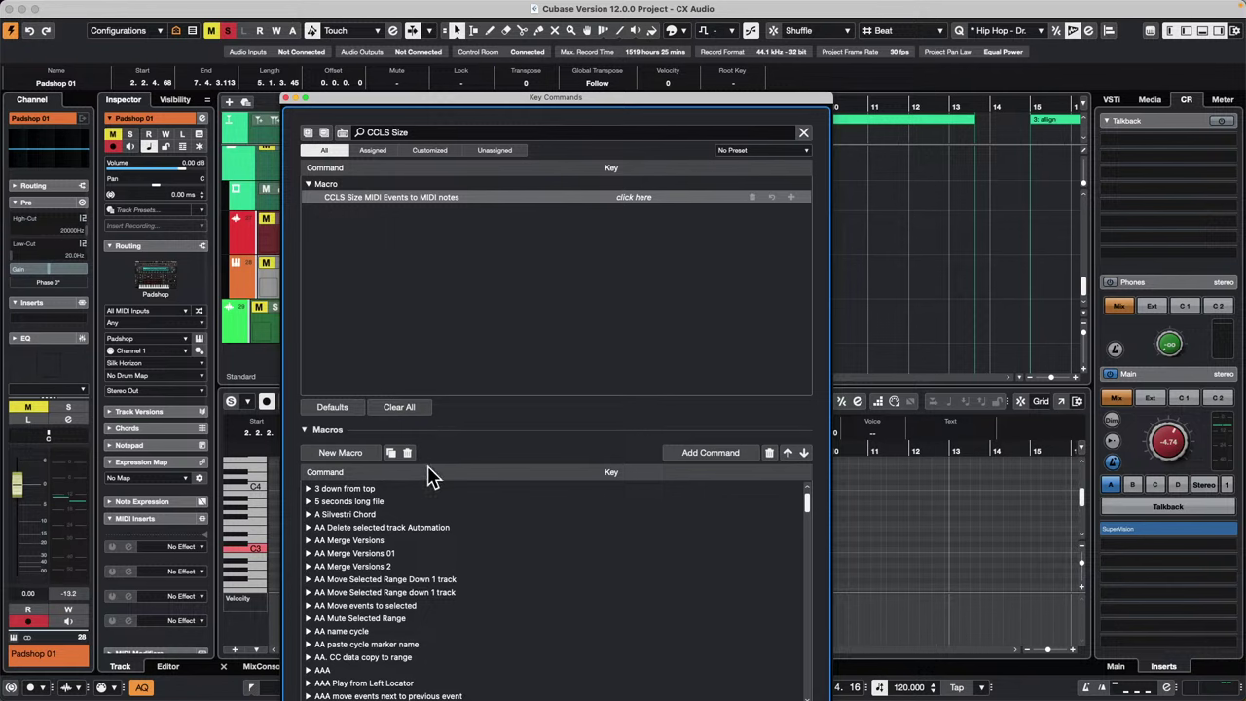
# Expand CCLS Size MIDI Events to MIDI notes in the macro list and move the Key Commands window off the track area.
pyautogui.scroll(-10, 428, 523)
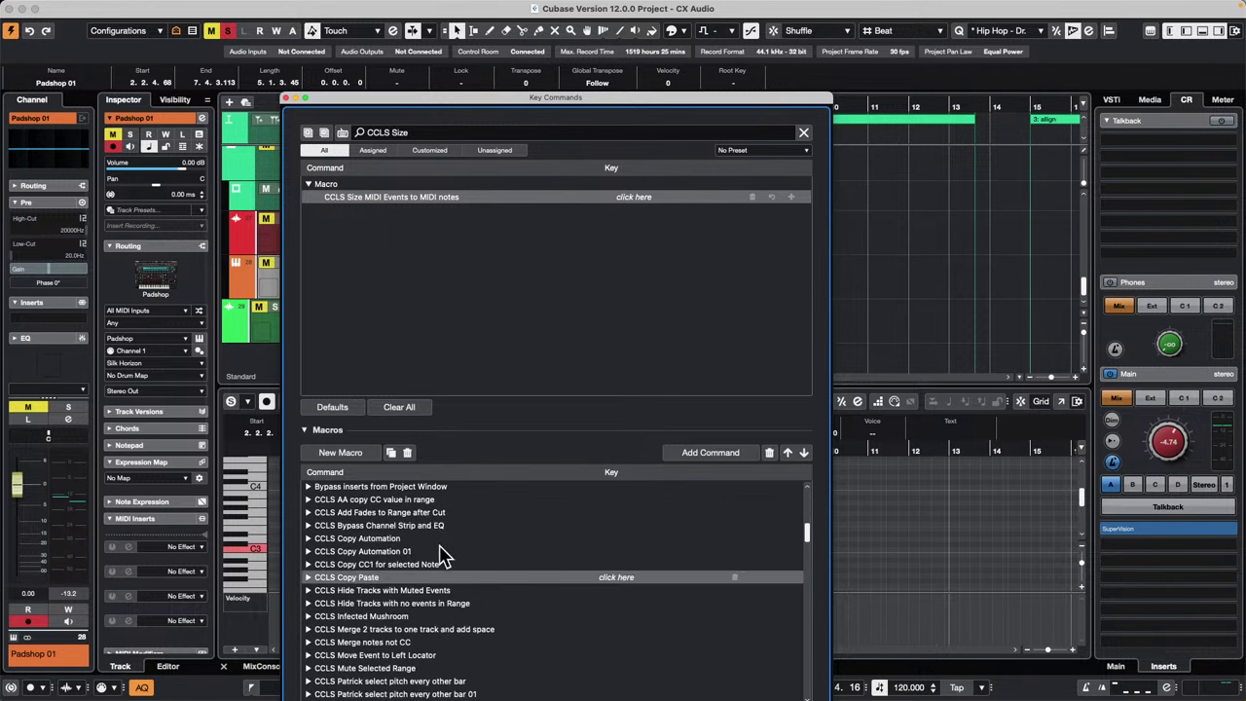
pyautogui.scroll(-2, 440, 545)
pyautogui.scroll(10, 439, 545)
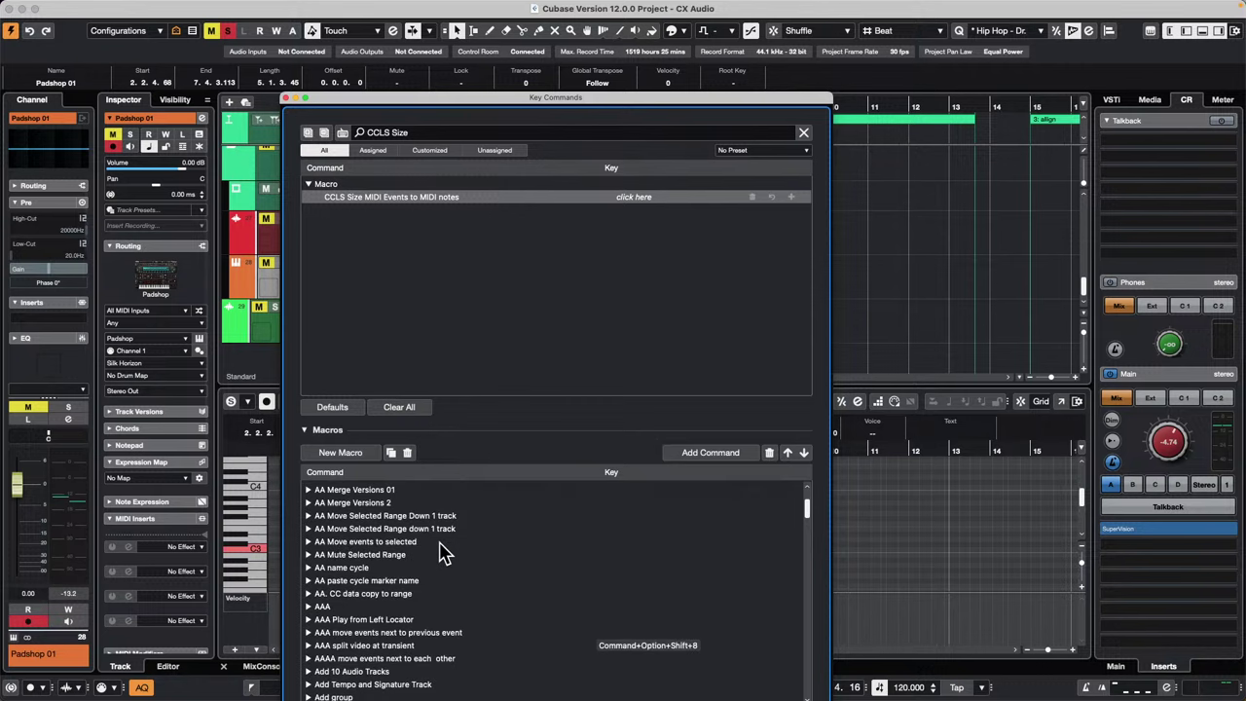
pyautogui.scroll(2, 439, 544)
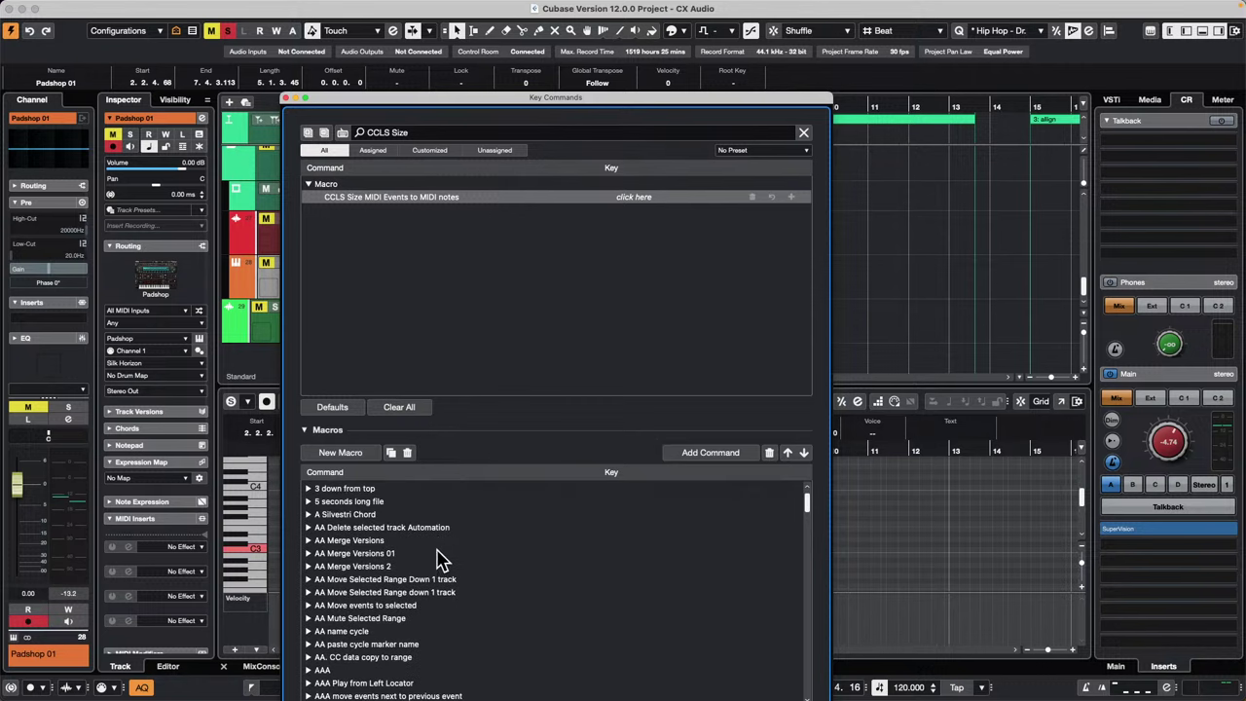
pyautogui.scroll(-2, 440, 559)
pyautogui.scroll(-4, 439, 556)
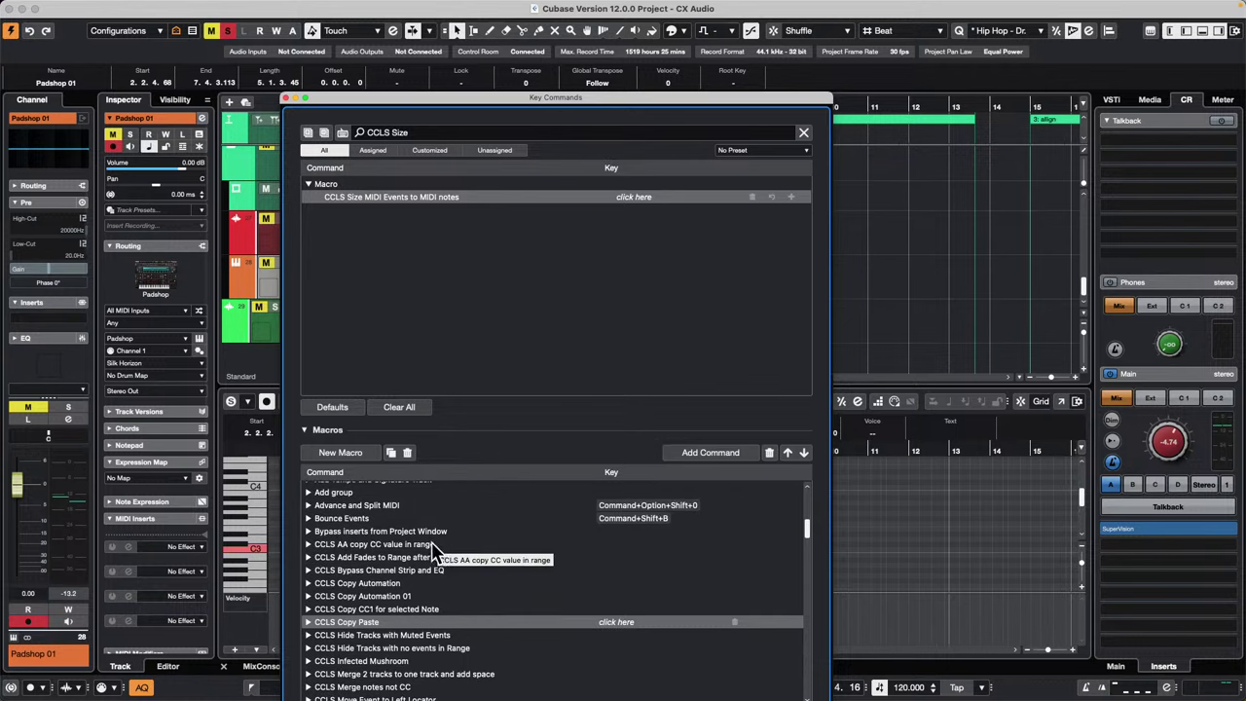
pyautogui.scroll(-3, 434, 551)
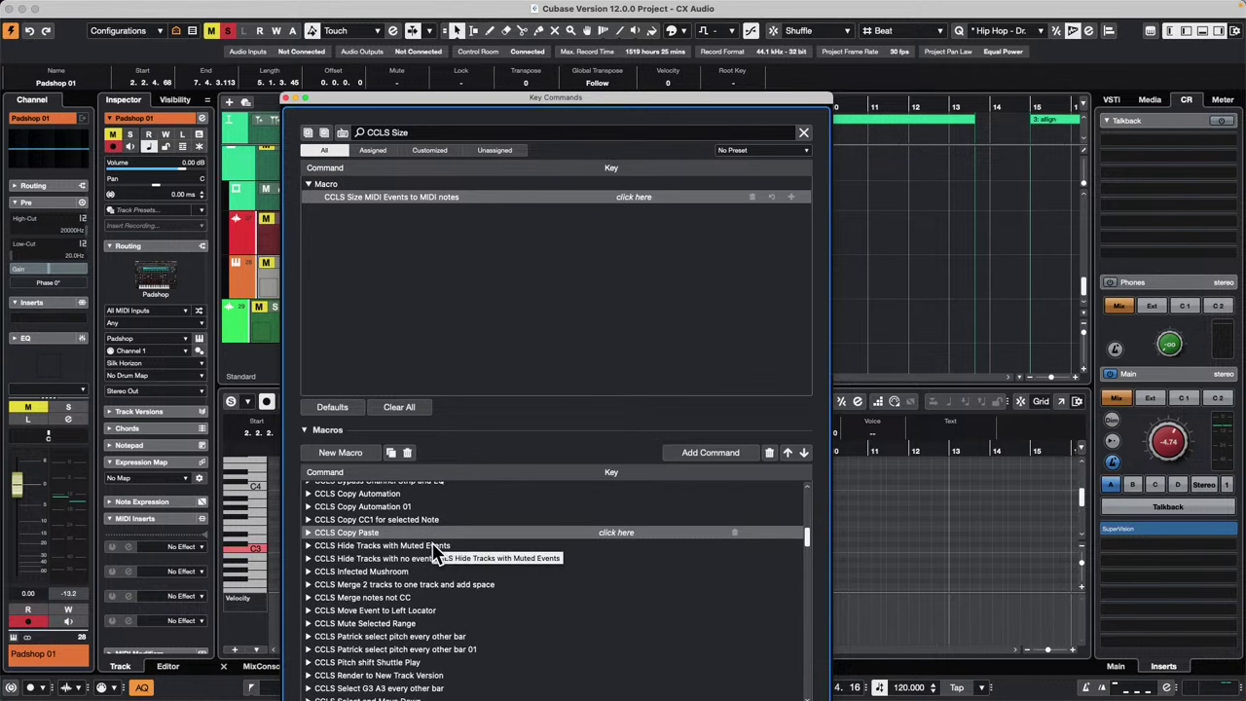
pyautogui.scroll(-1, 439, 556)
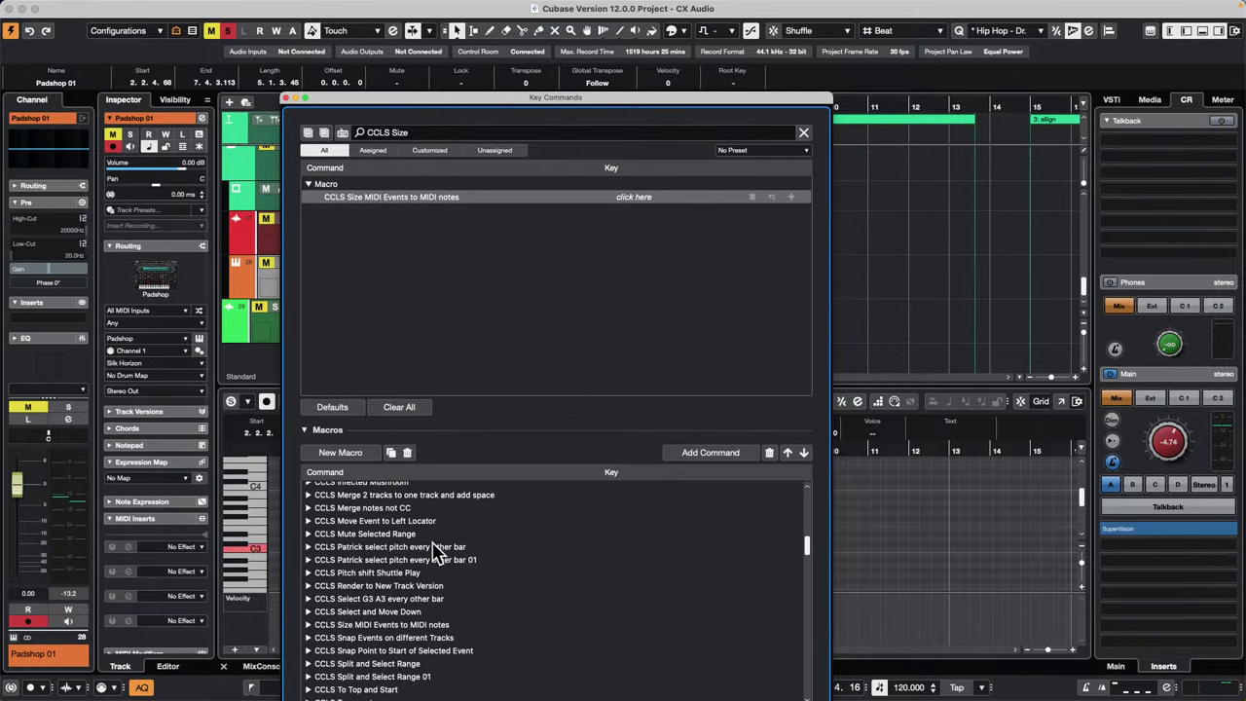
pyautogui.click(308, 626)
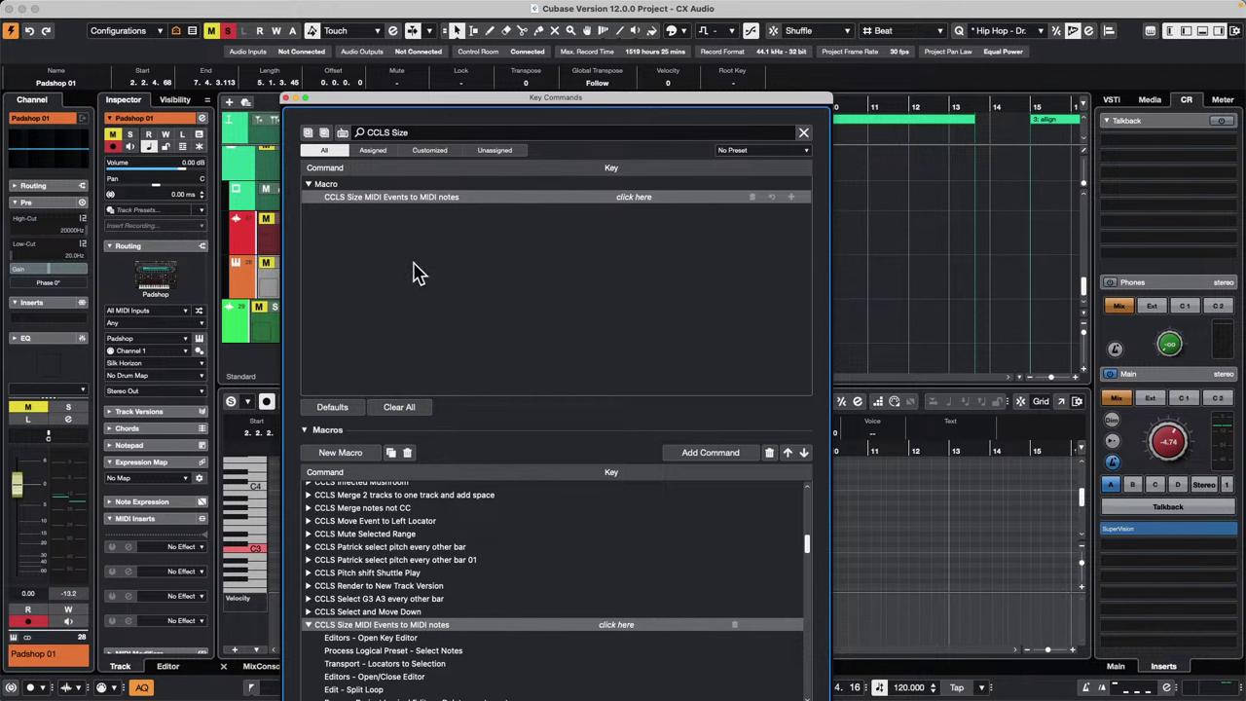
pyautogui.moveTo(457, 105); pyautogui.dragTo(826, 78)
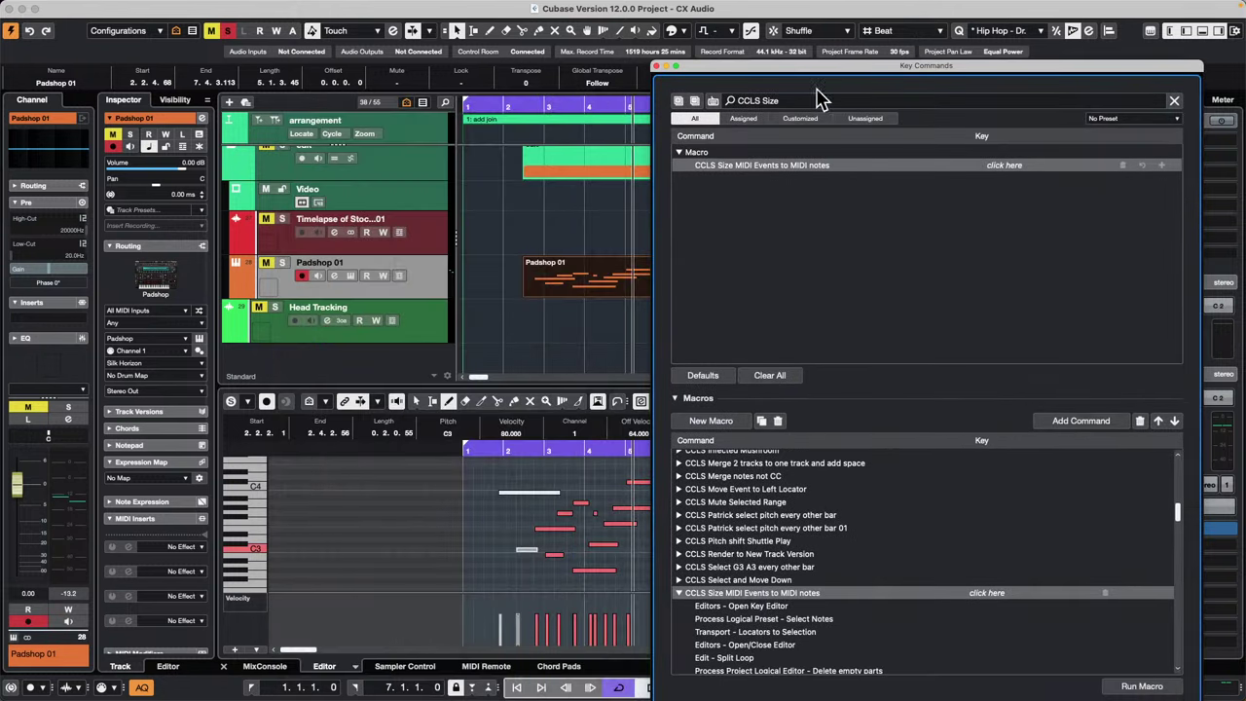
pyautogui.scroll(-3, 897, 588)
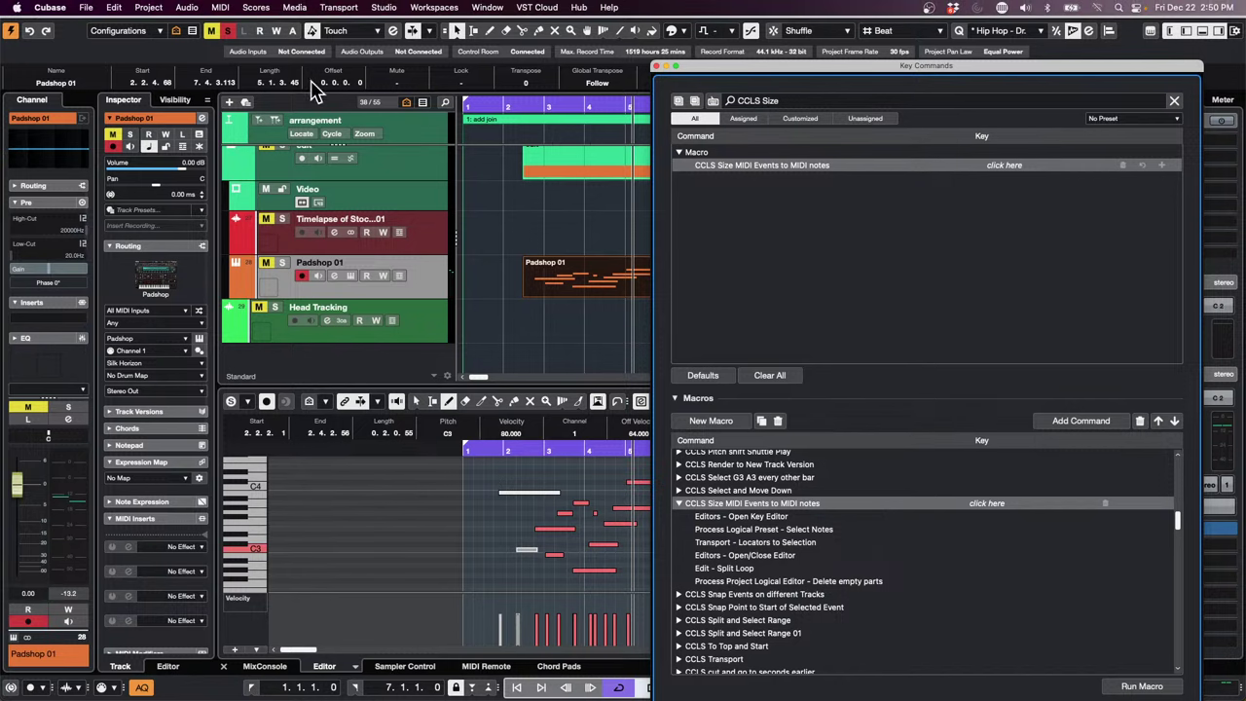
# Load the Select Notes preset in the Logical Editor to examine its filter, and close the editor.
pyautogui.click(220, 8)
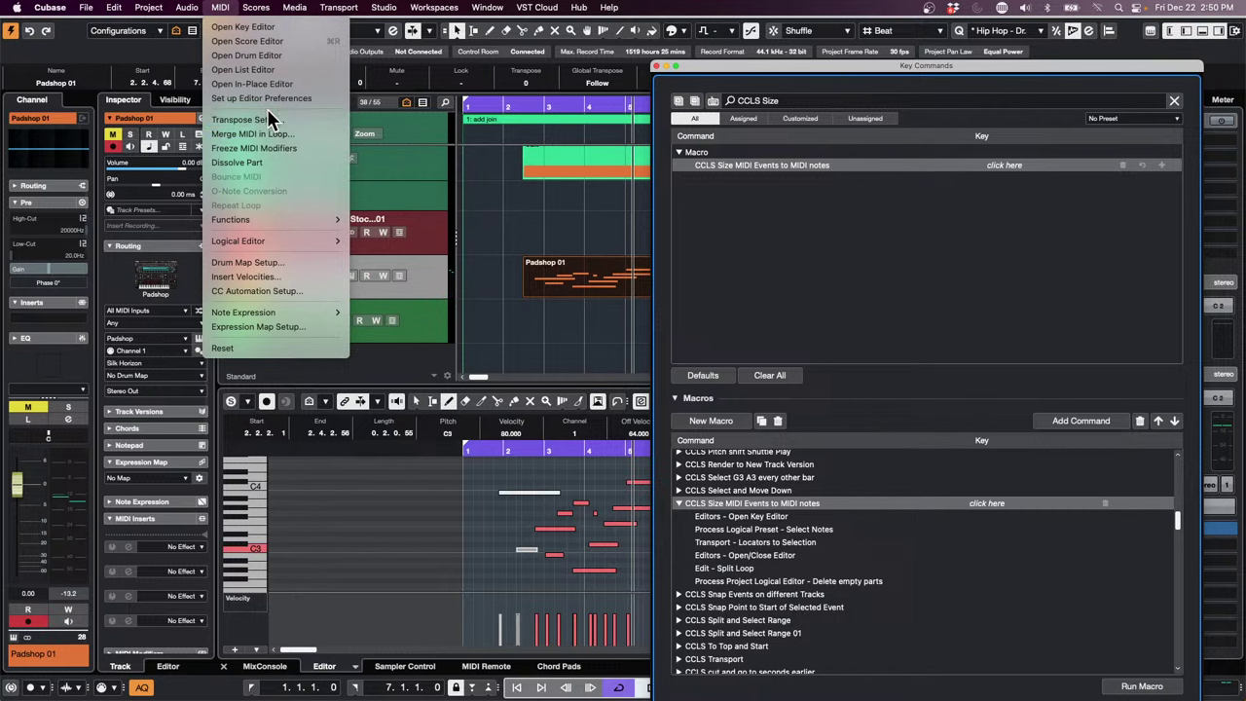
pyautogui.moveTo(265, 244)
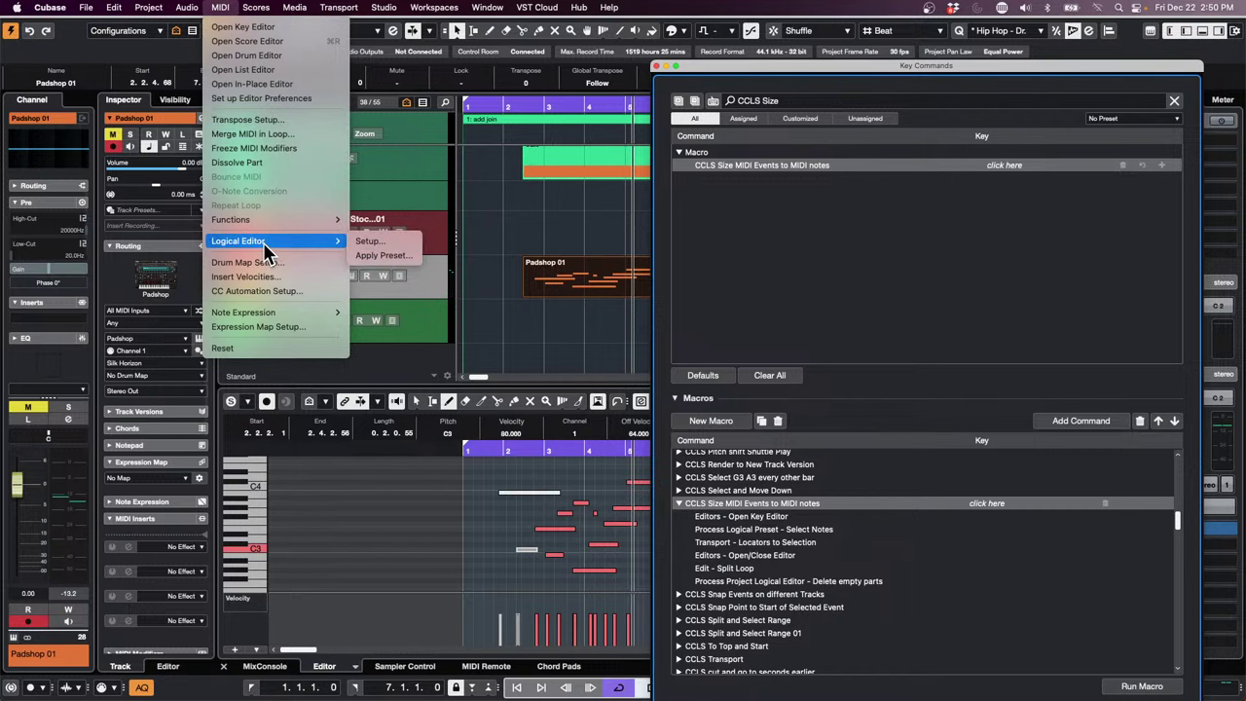
pyautogui.click(374, 241)
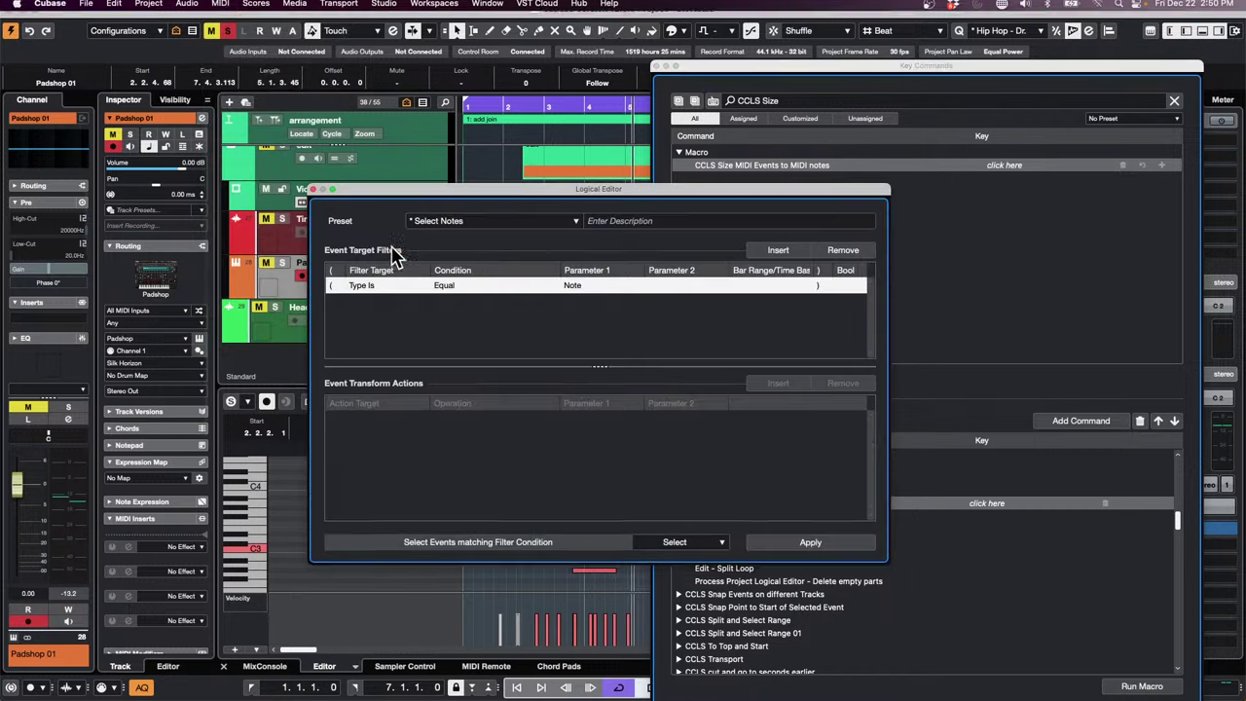
pyautogui.click(475, 222)
pyautogui.scroll(-5, 570, 412)
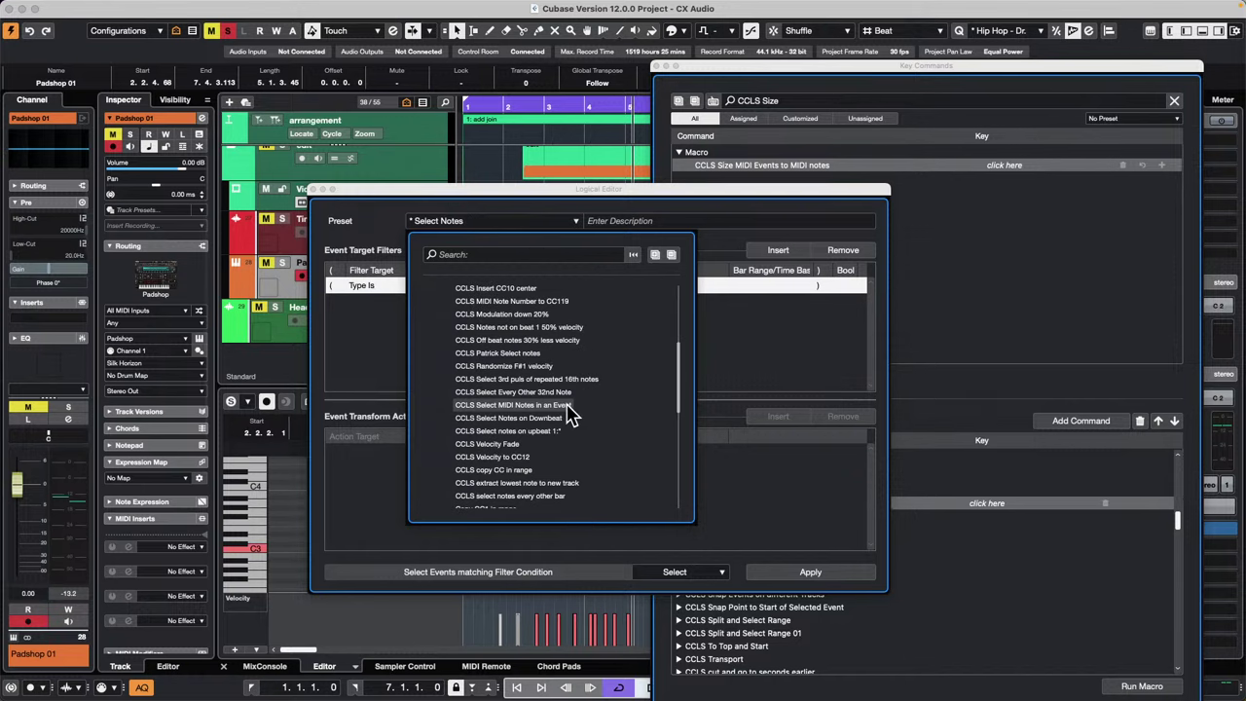
pyautogui.scroll(-5, 570, 412)
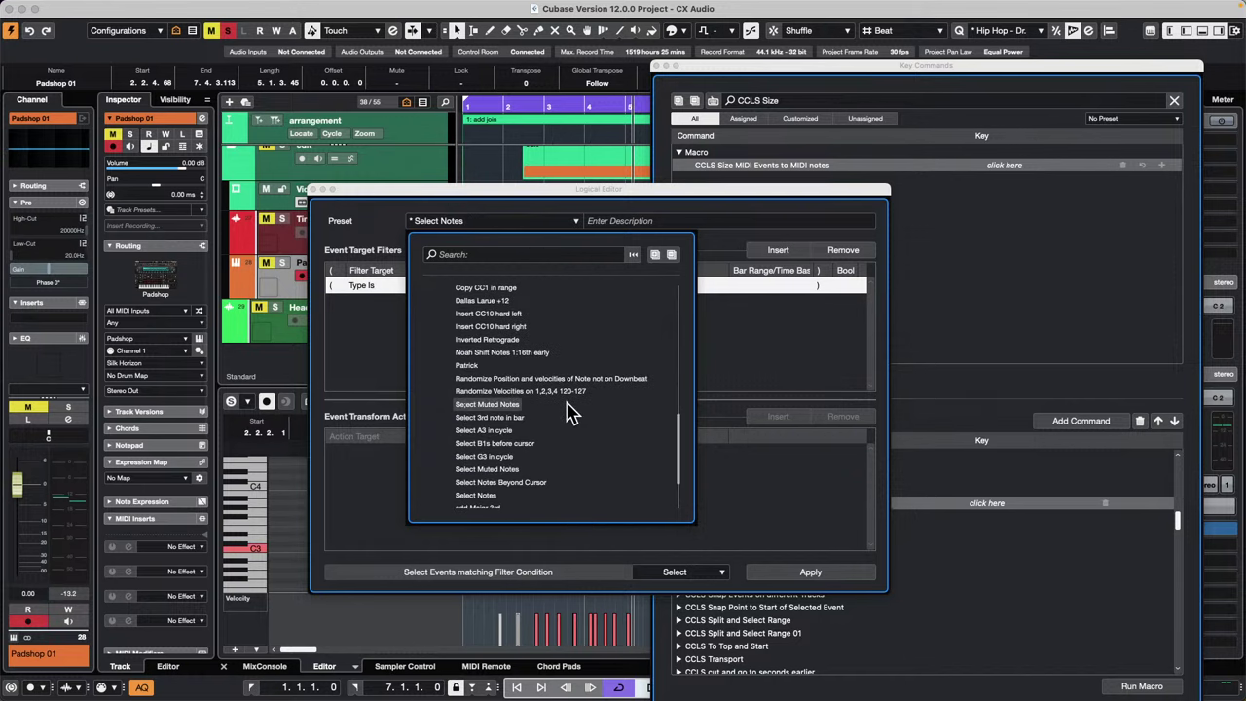
pyautogui.click(487, 495)
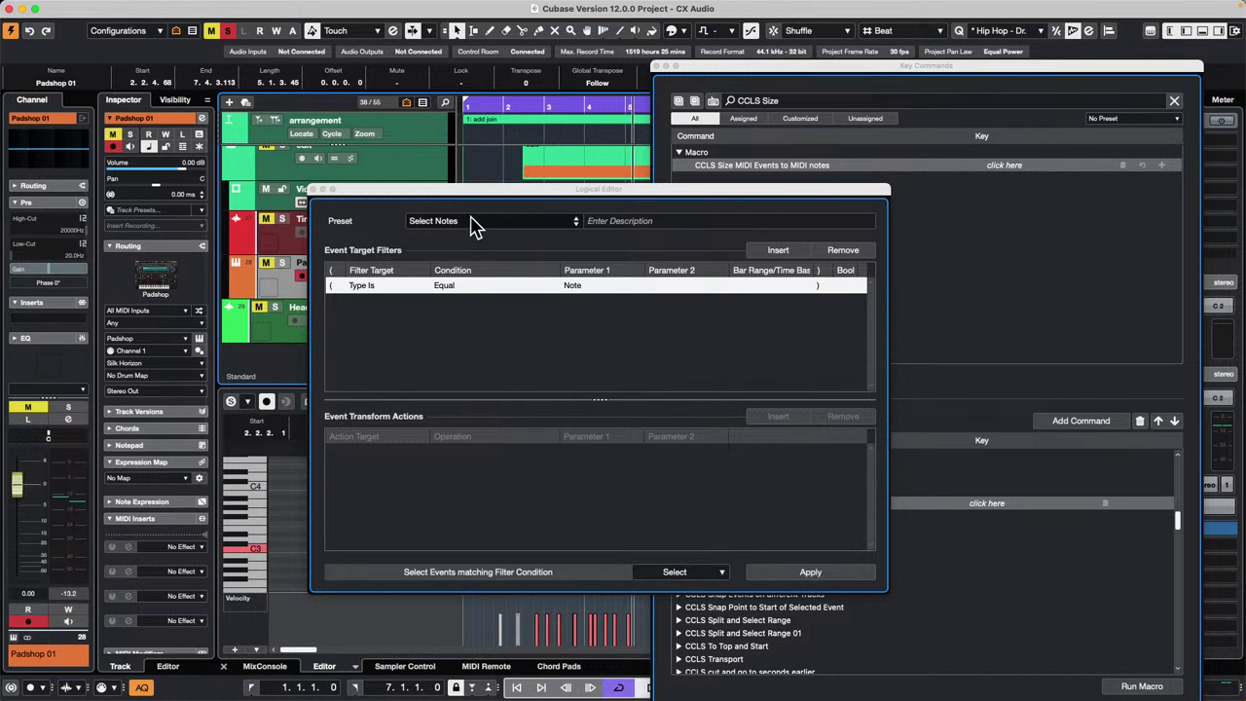
pyautogui.moveTo(473, 193); pyautogui.dragTo(256, 206)
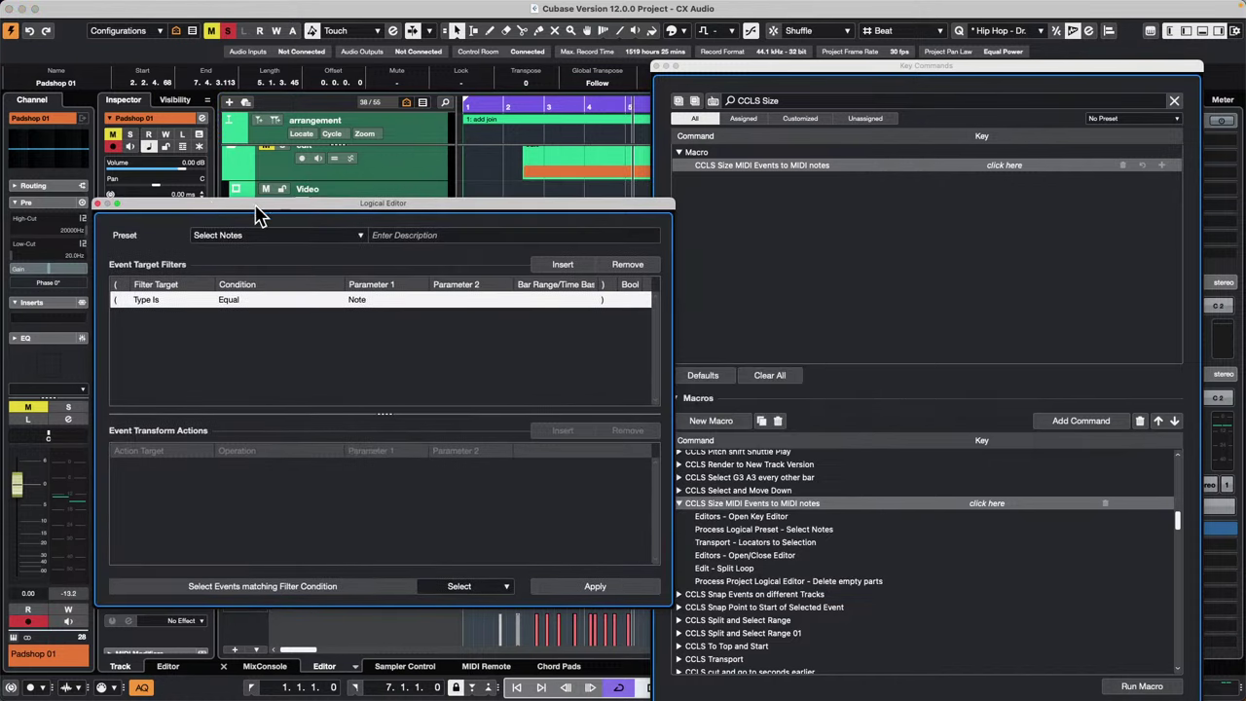
pyautogui.click(109, 204)
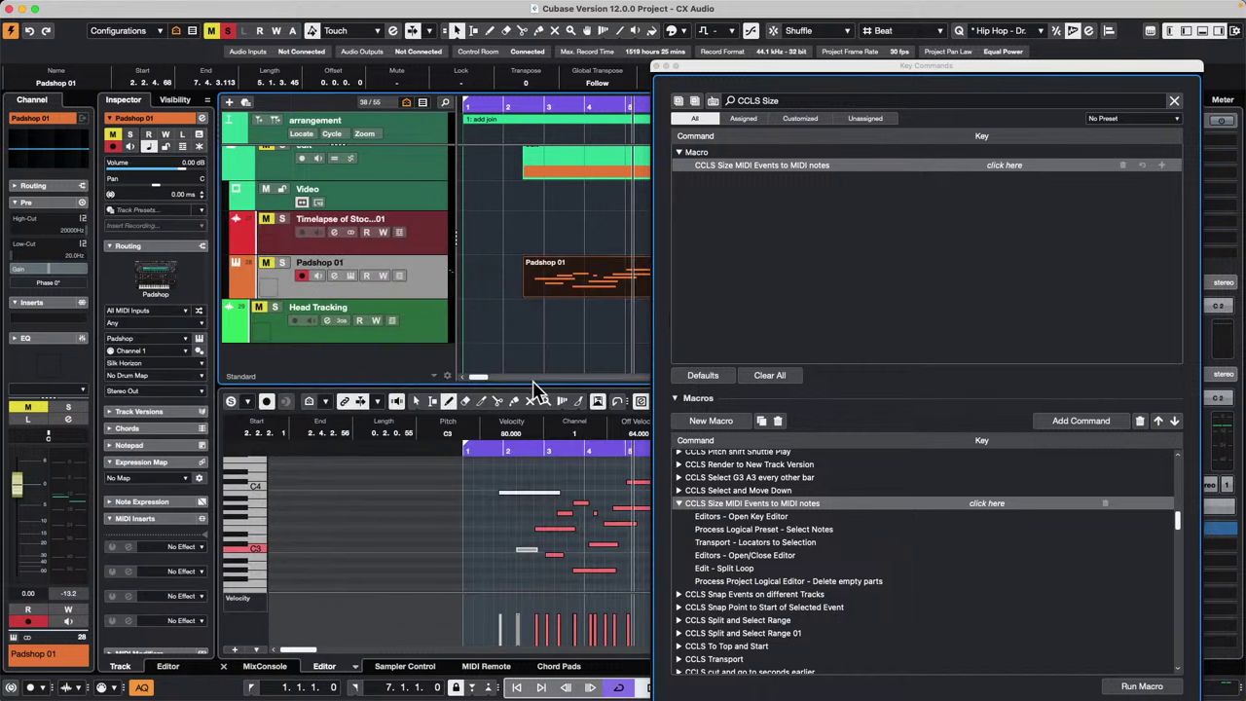
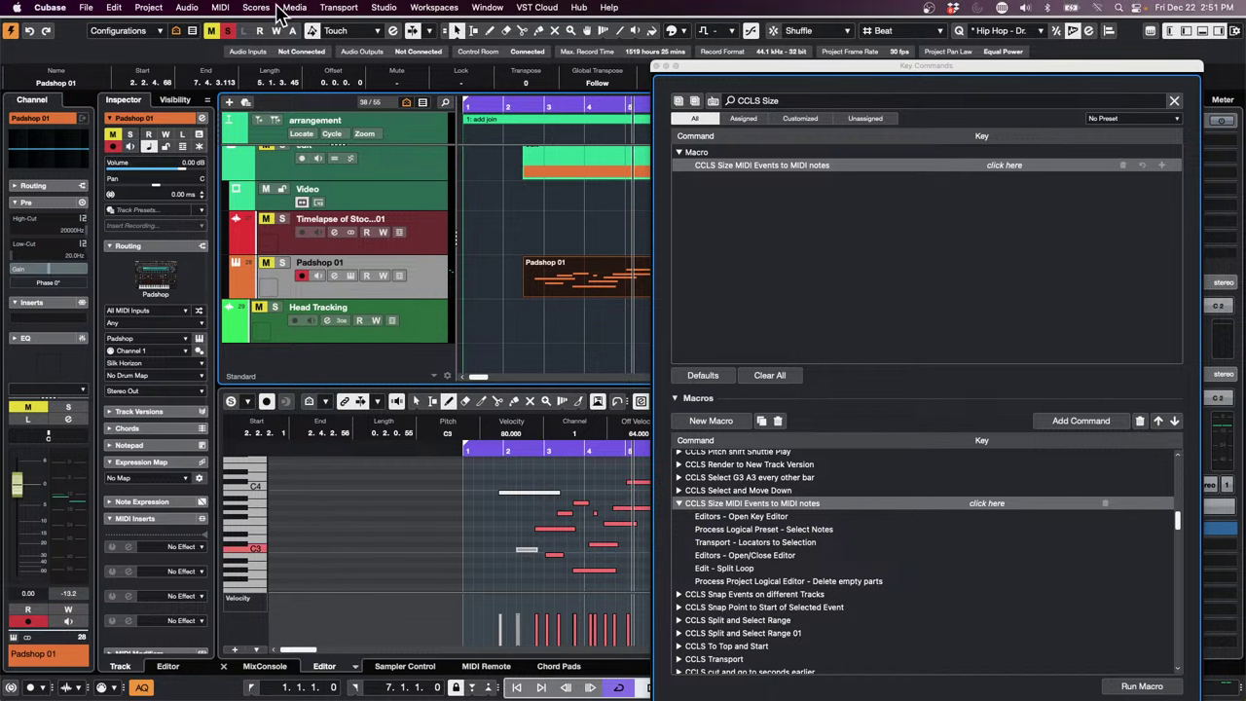
# Load the factory preset Delete Empty MIDI and Audio Parts in the Project Logical Editor to examine its conditions, and close the editor.
pyautogui.click(256, 7)
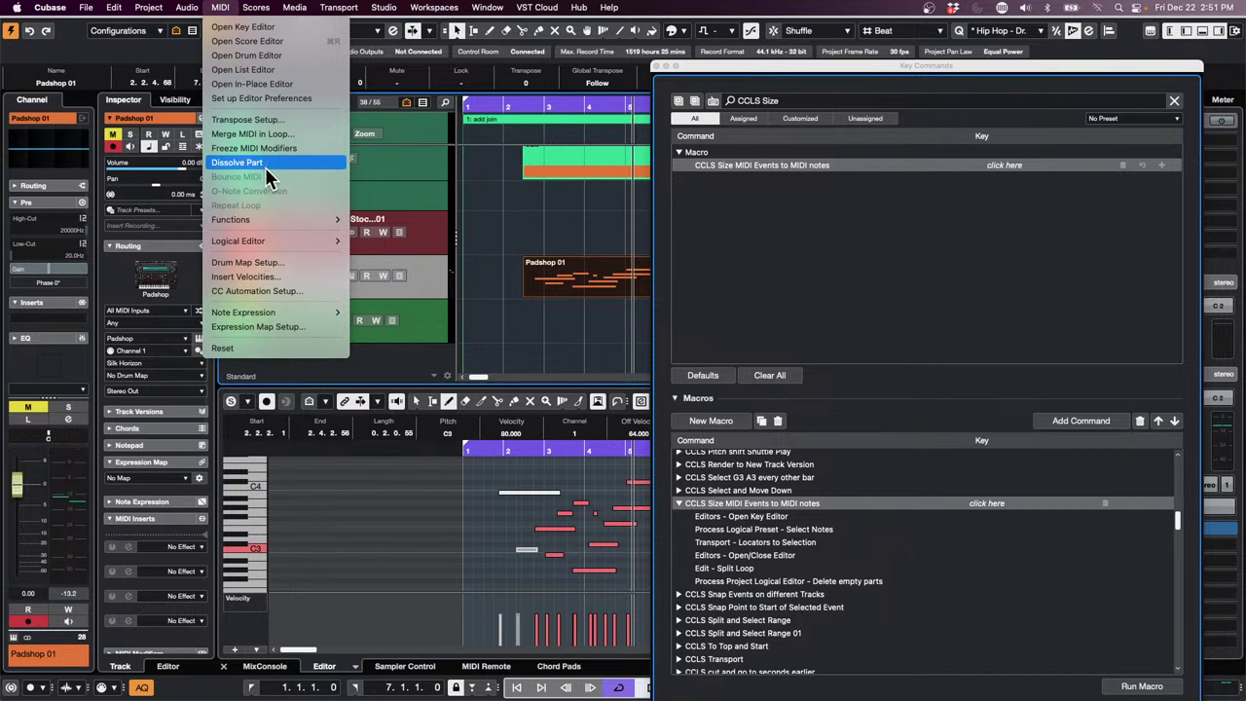
pyautogui.moveTo(159, 8)
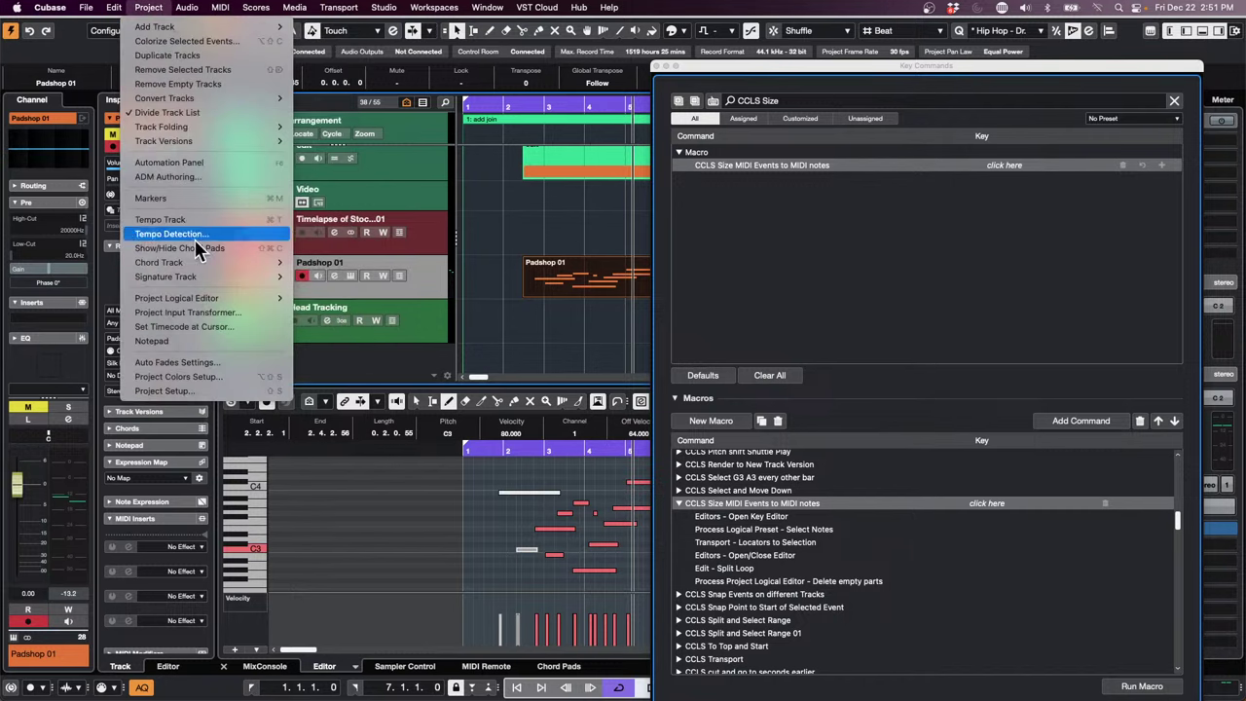
pyautogui.moveTo(234, 299)
pyautogui.click(314, 311)
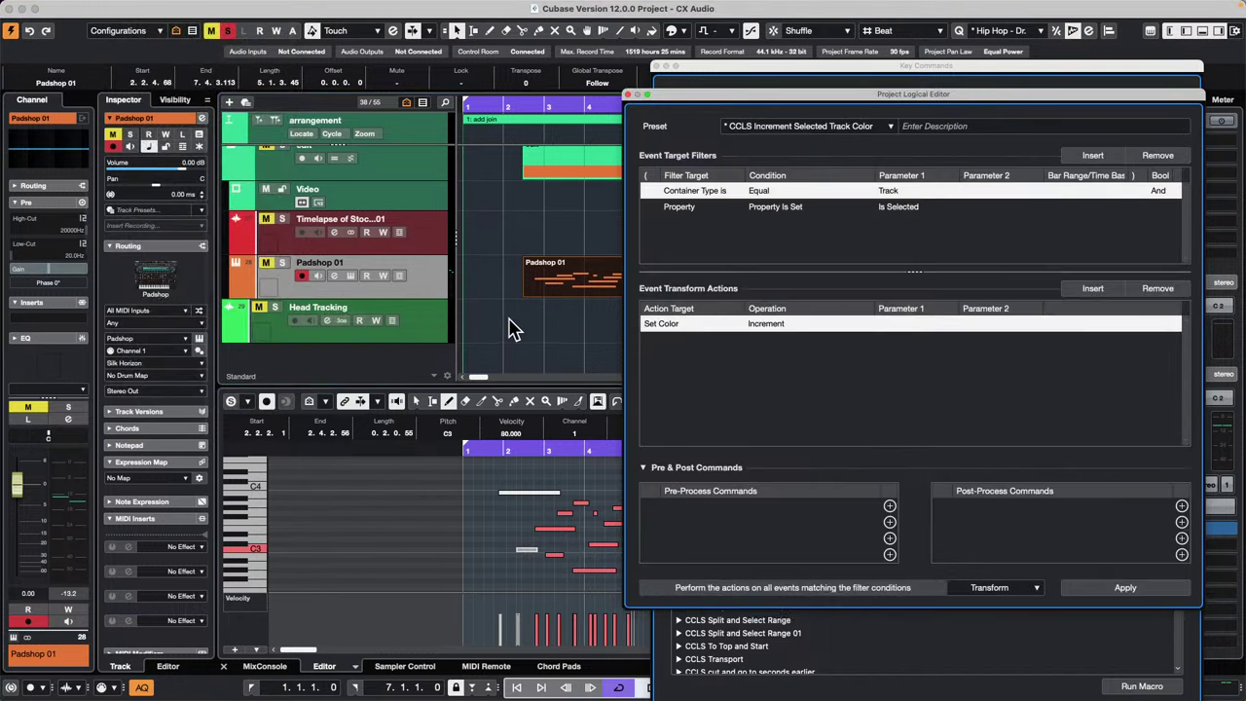
pyautogui.click(789, 127)
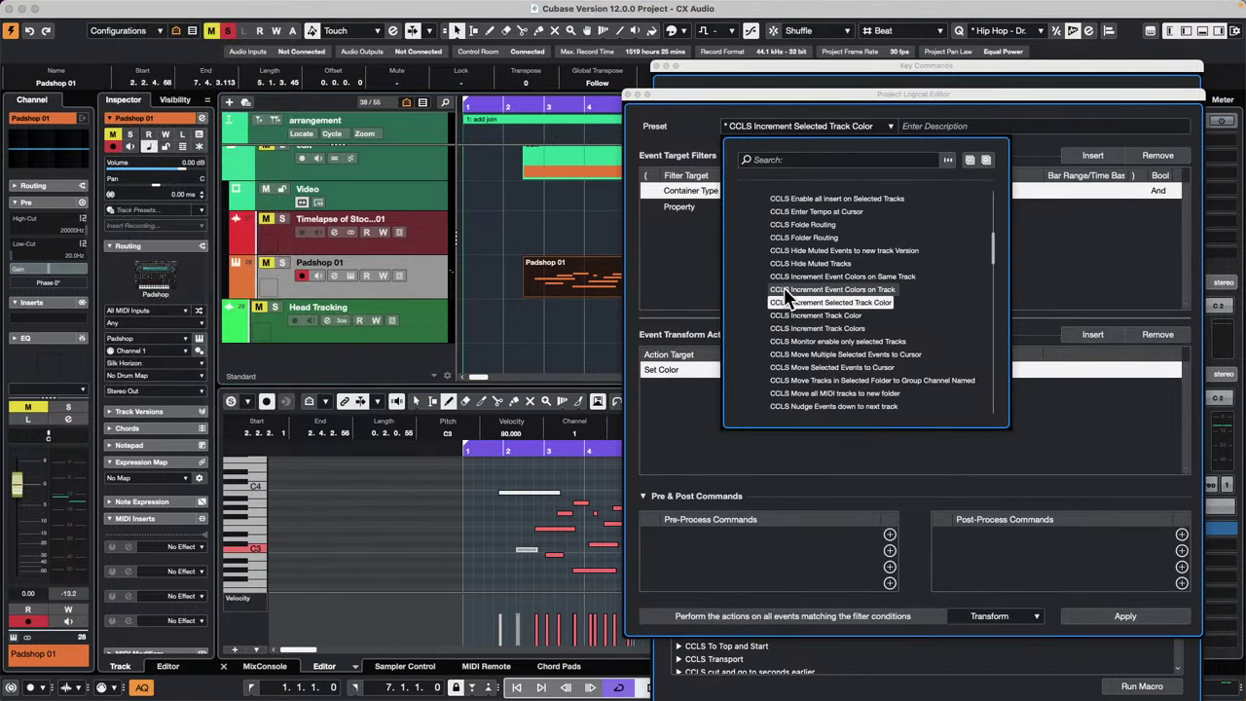
pyautogui.scroll(10, 769, 243)
pyautogui.click(747, 227)
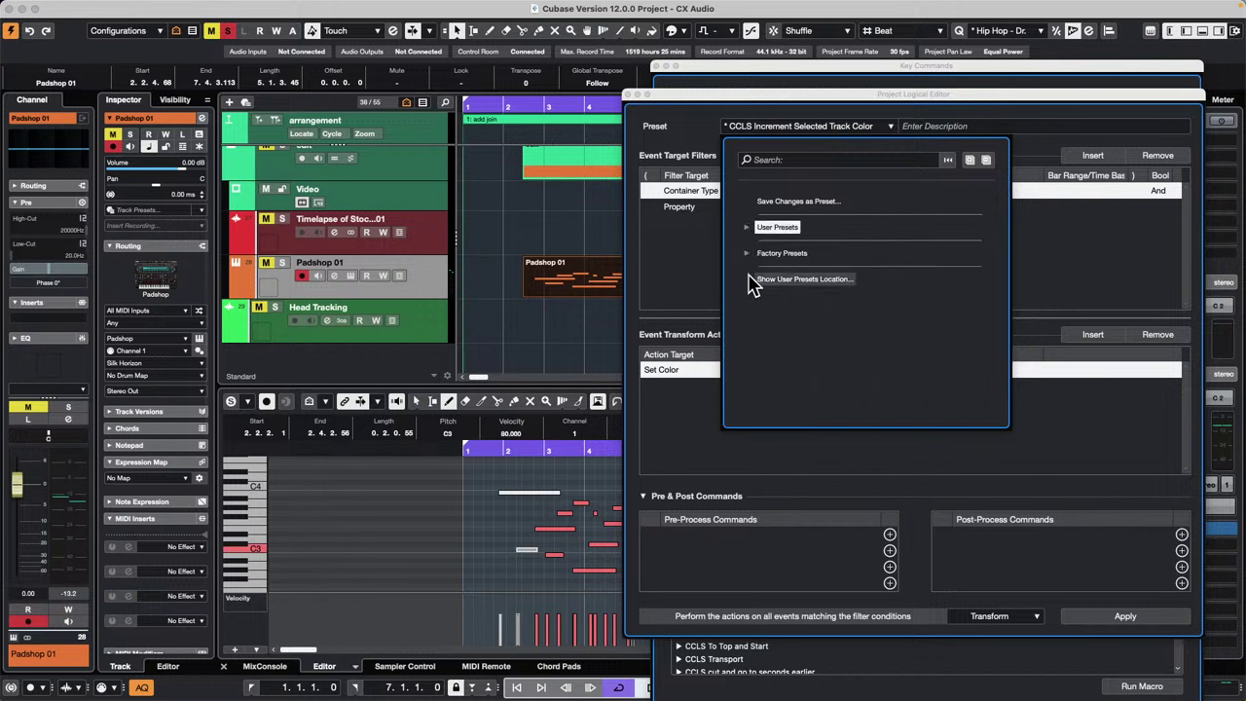
pyautogui.click(746, 254)
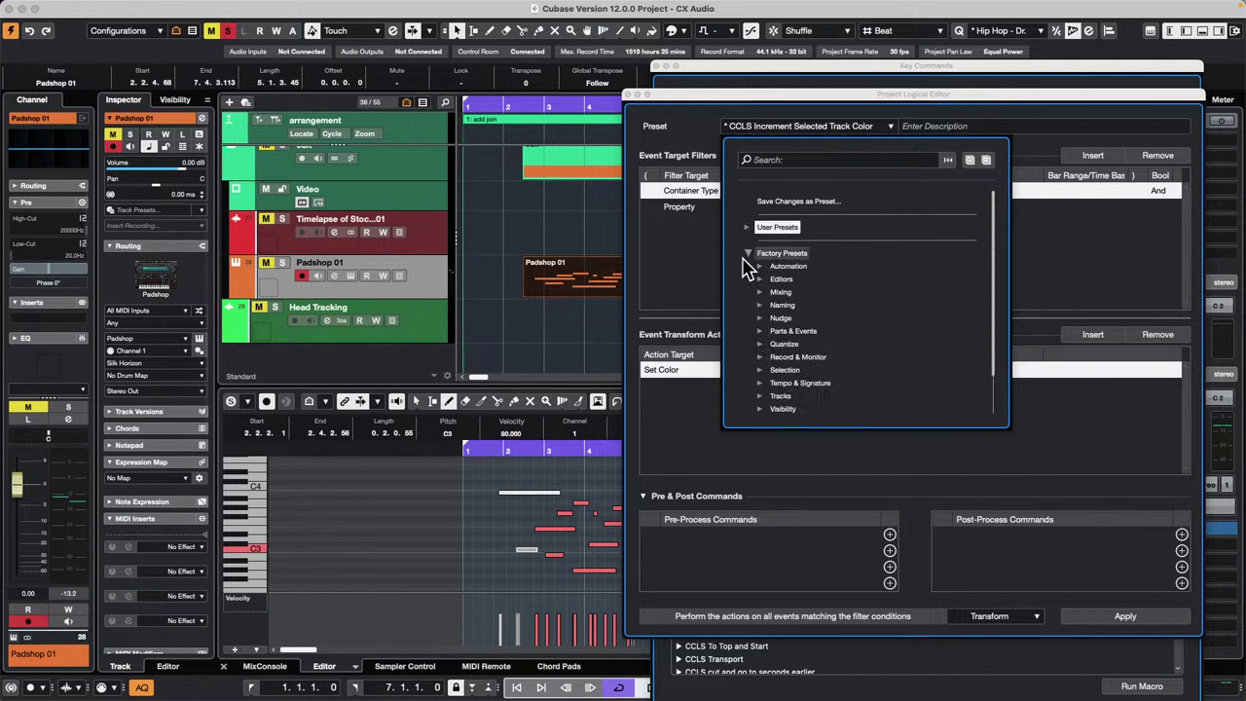
pyautogui.click(763, 331)
pyautogui.scroll(-3, 861, 336)
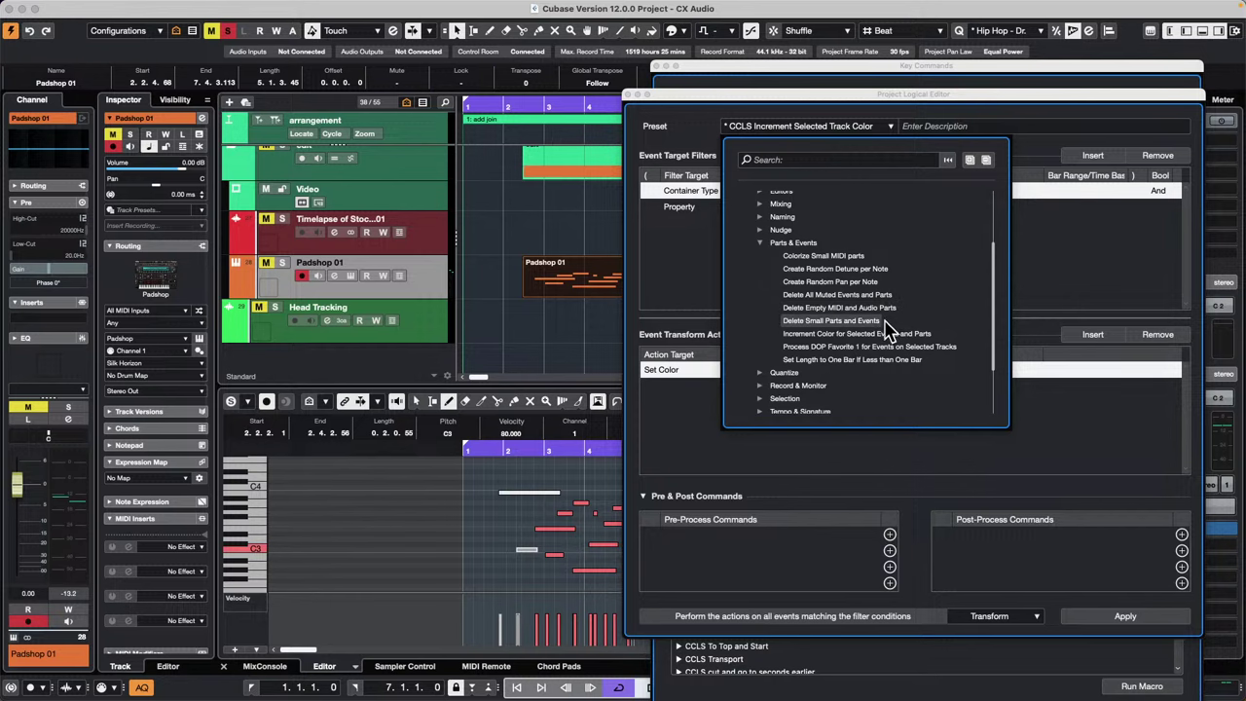
pyautogui.click(871, 307)
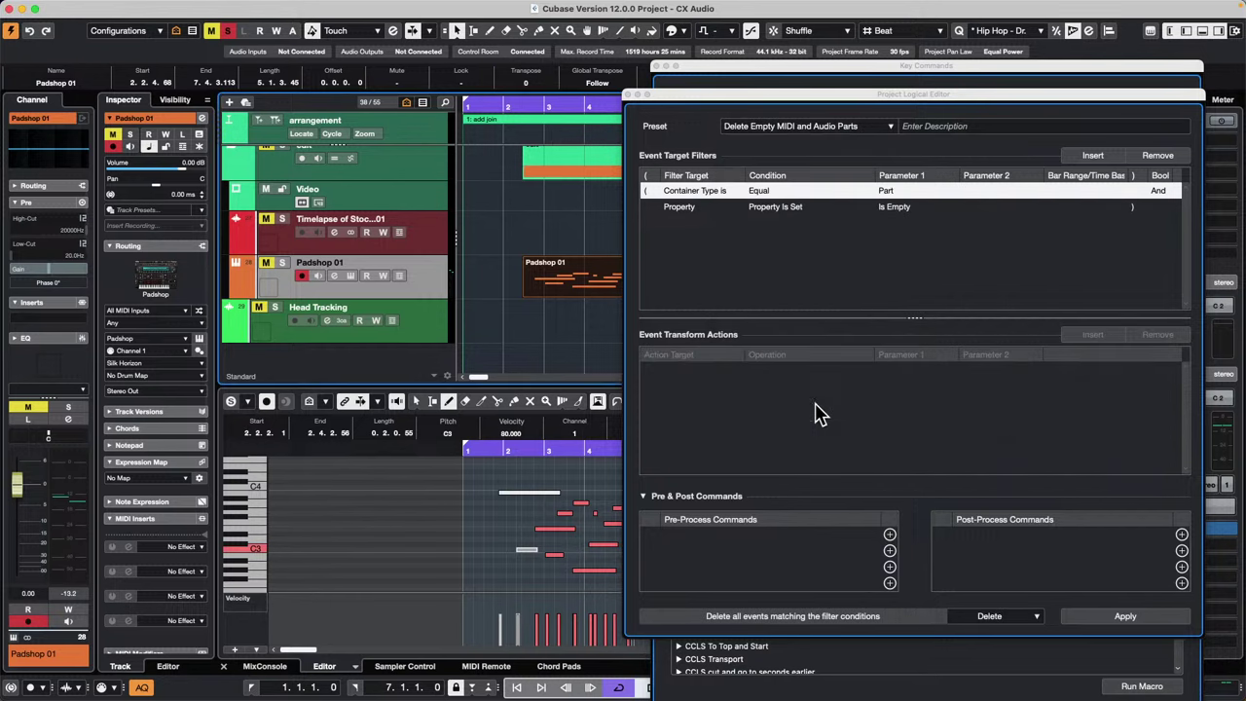
pyautogui.click(628, 95)
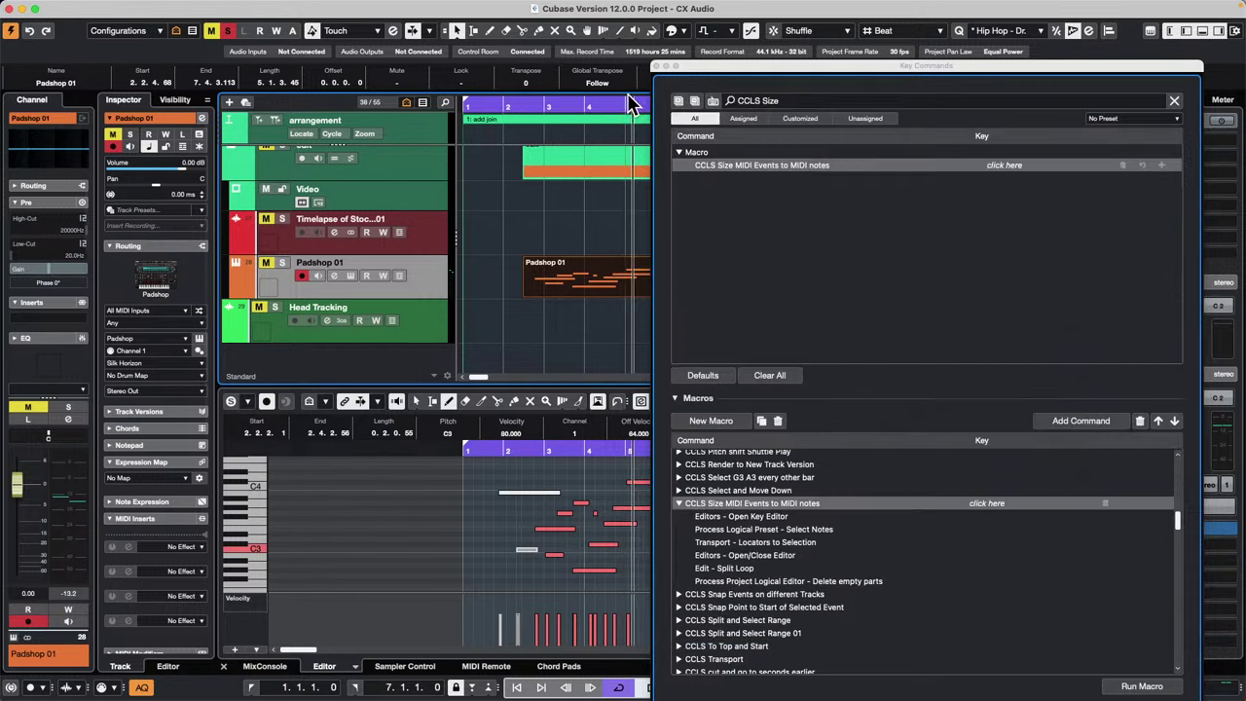
# Run the CCLS Size MIDI Events to MIDI notes macro on the Padshop 01 part and reopen the part for note editing.
pyautogui.moveTo(720, 86); pyautogui.dragTo(764, 42)
pyautogui.click(474, 110)
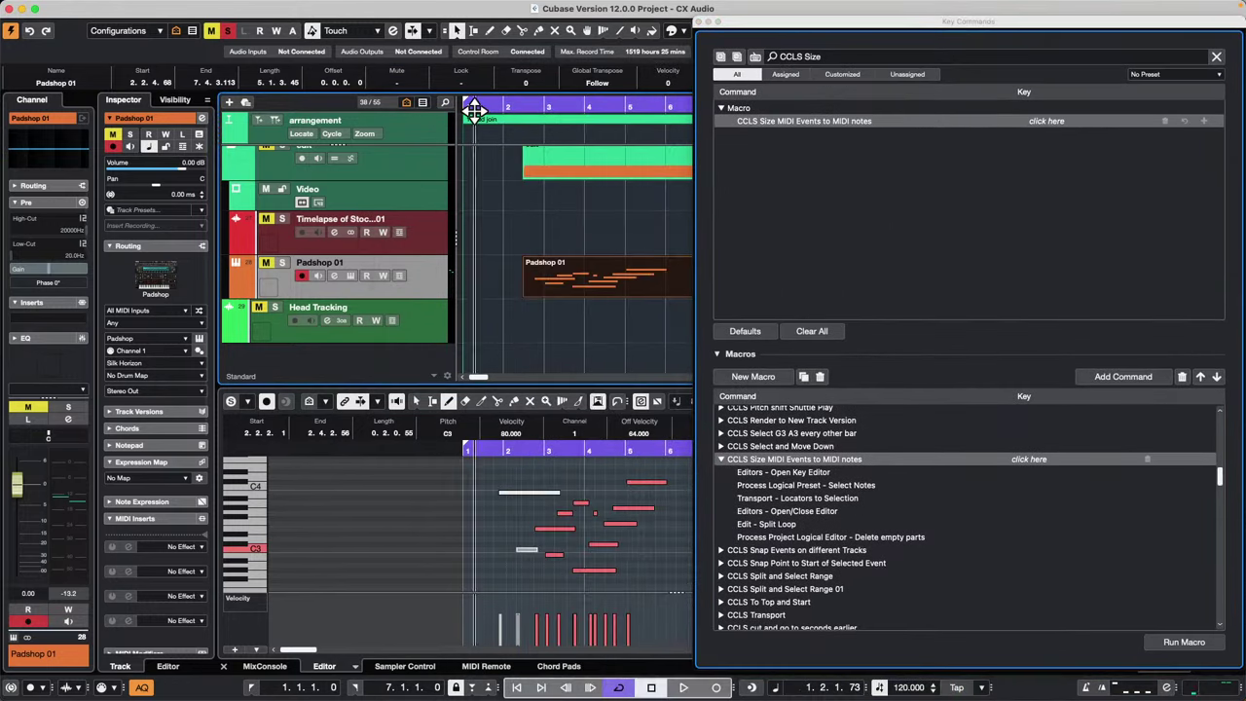
pyautogui.moveTo(474, 110); pyautogui.dragTo(474, 105)
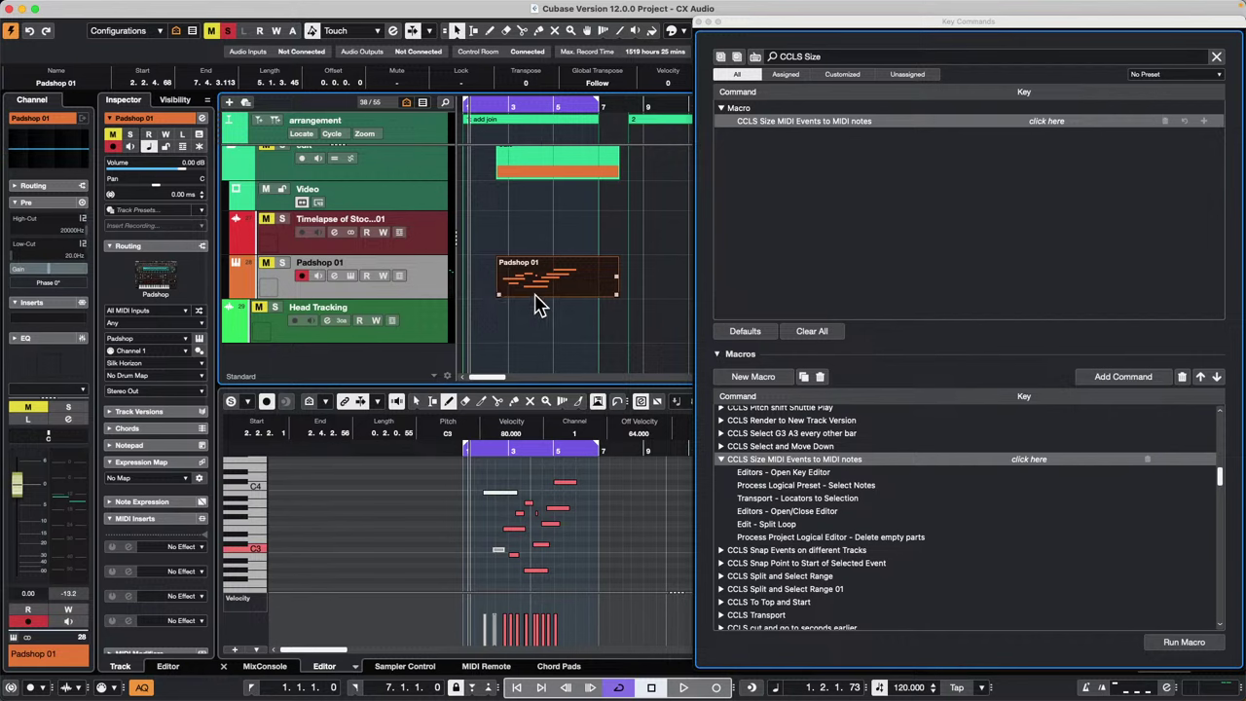
pyautogui.click(596, 249)
pyautogui.click(1179, 643)
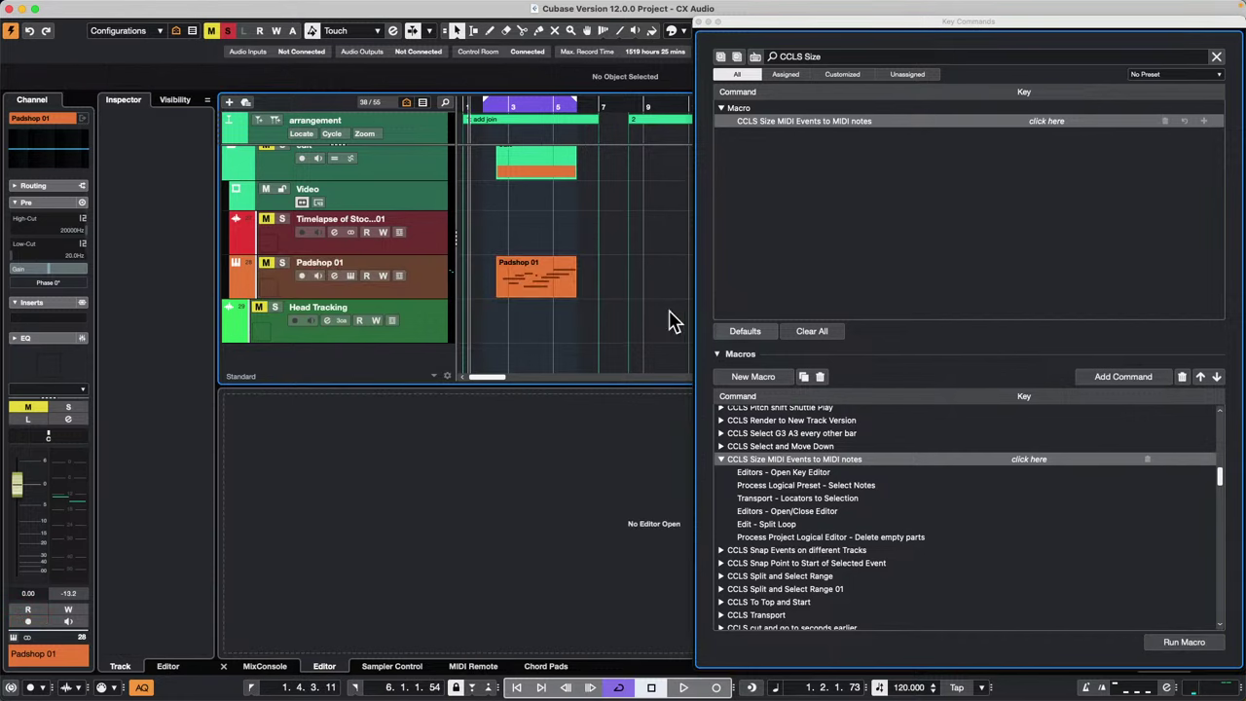
pyautogui.doubleClick(545, 283)
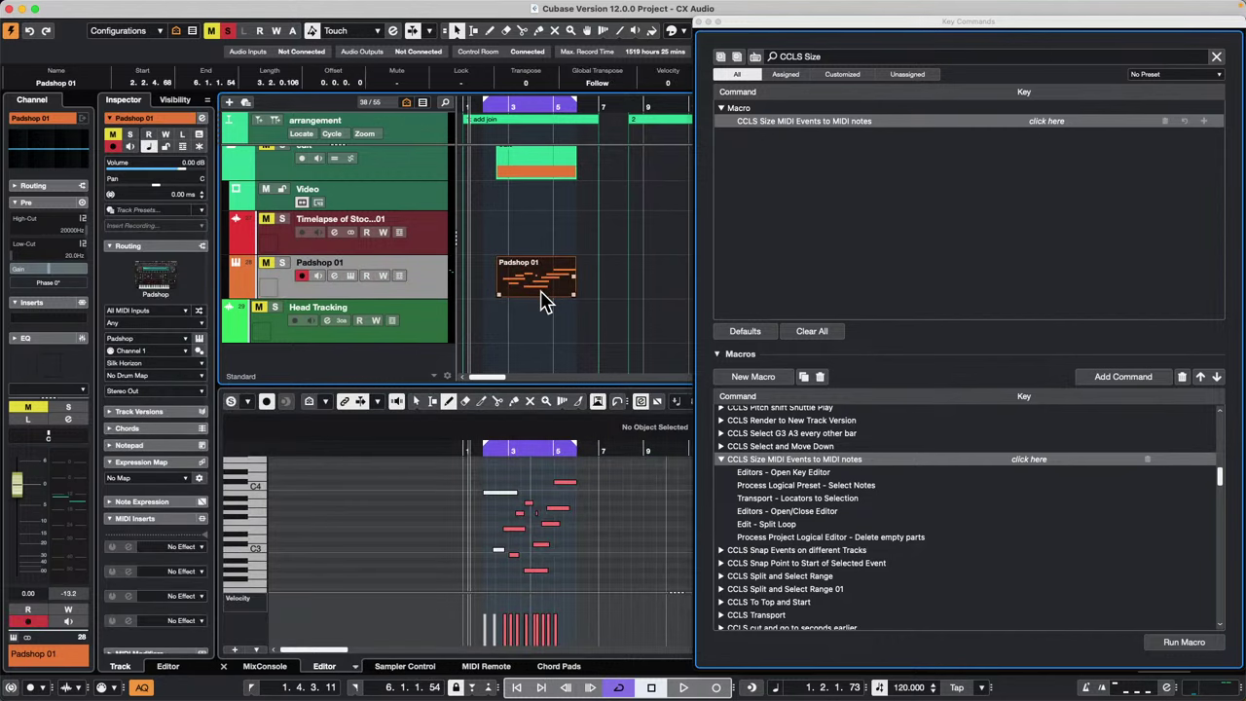
# Undo the macro's resizing of the Padshop 01 part and extend the part's start to about position 1.2.2.62.
pyautogui.press('super+z')
pyautogui.press('super+z')
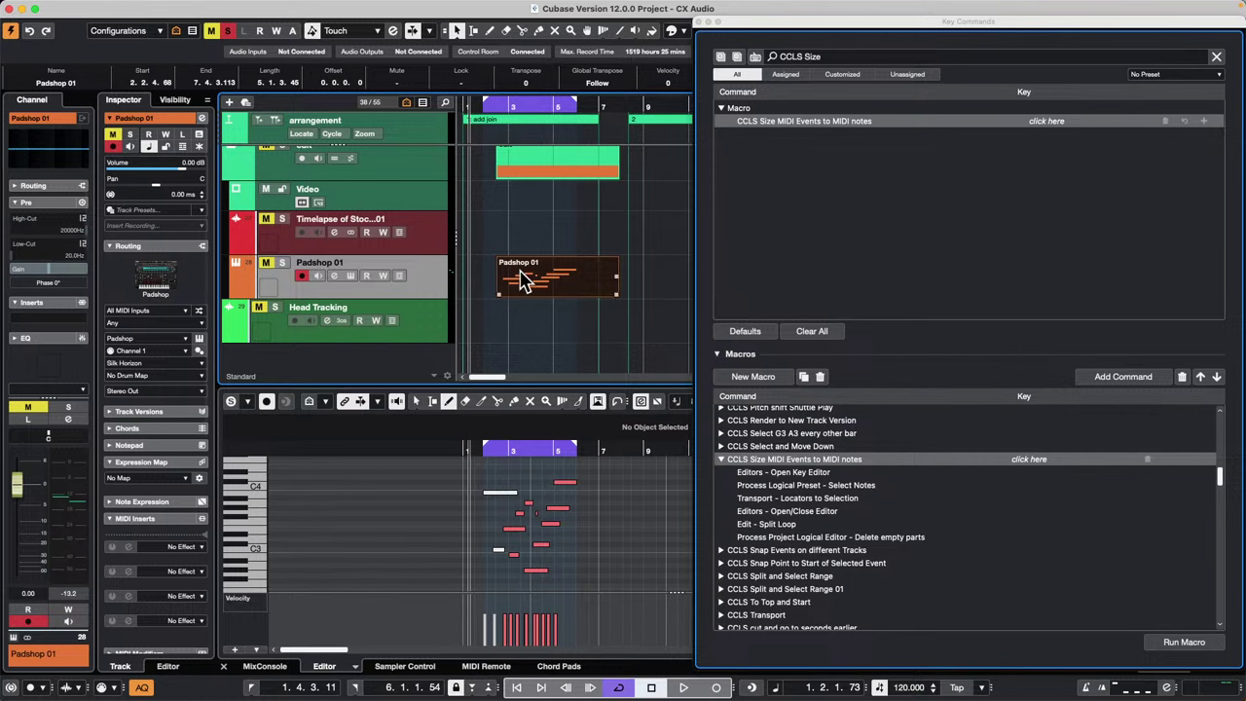
pyautogui.moveTo(499, 293); pyautogui.dragTo(473, 294)
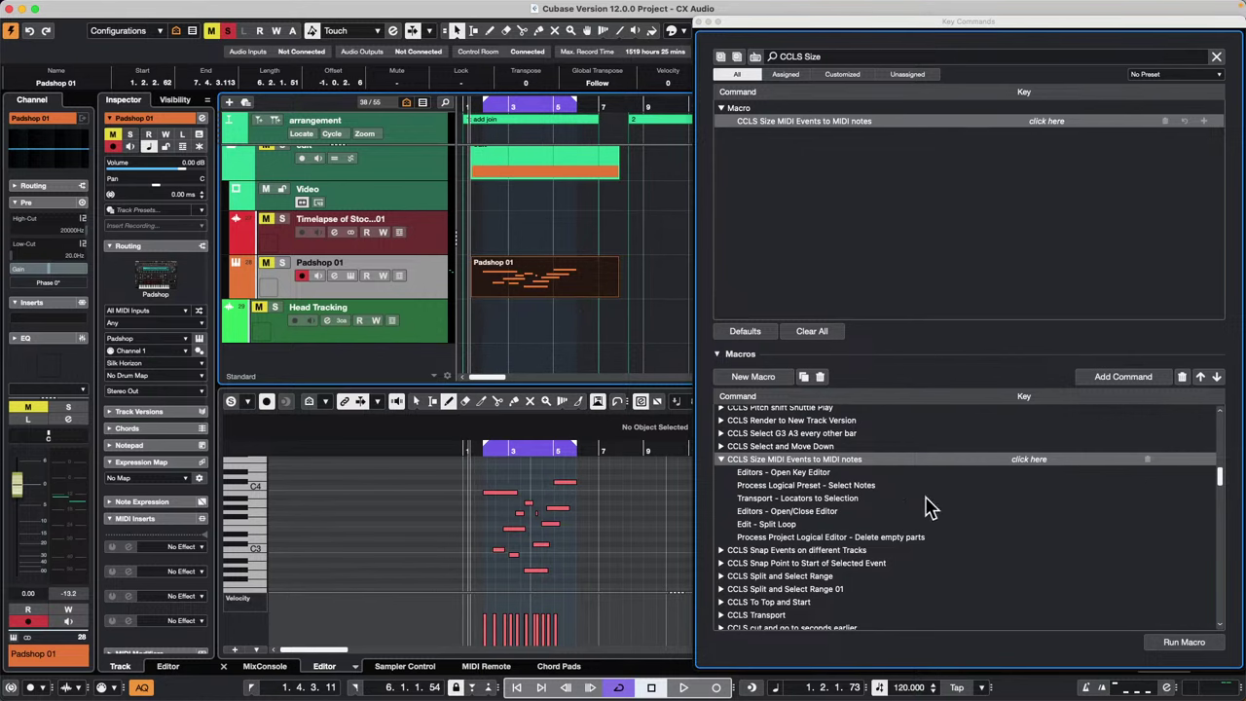
# Run the CCLS Size MIDI Events to MIDI notes macro on the extended Padshop 01 part and close the Key Commands window.
pyautogui.click(1184, 644)
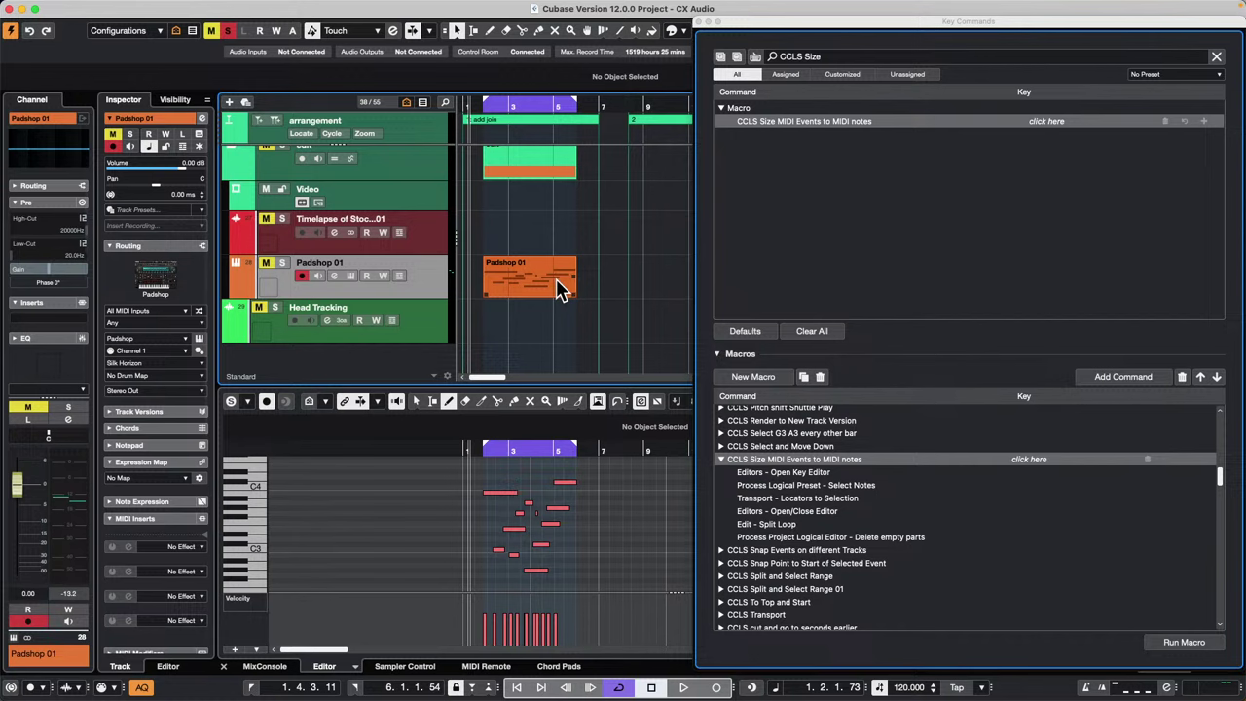
pyautogui.click(700, 22)
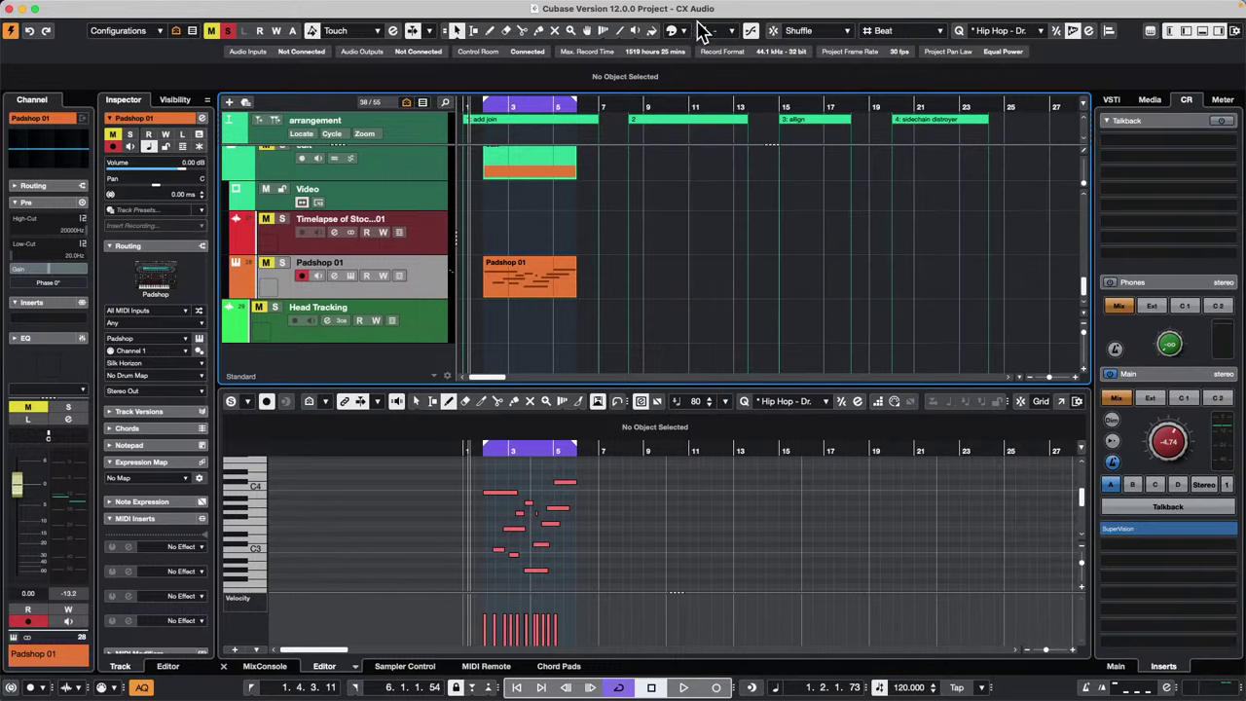
# Open the Preferences, reposition the window, and show the User Interface Color Schemes settings.
pyautogui.click(86, 7)
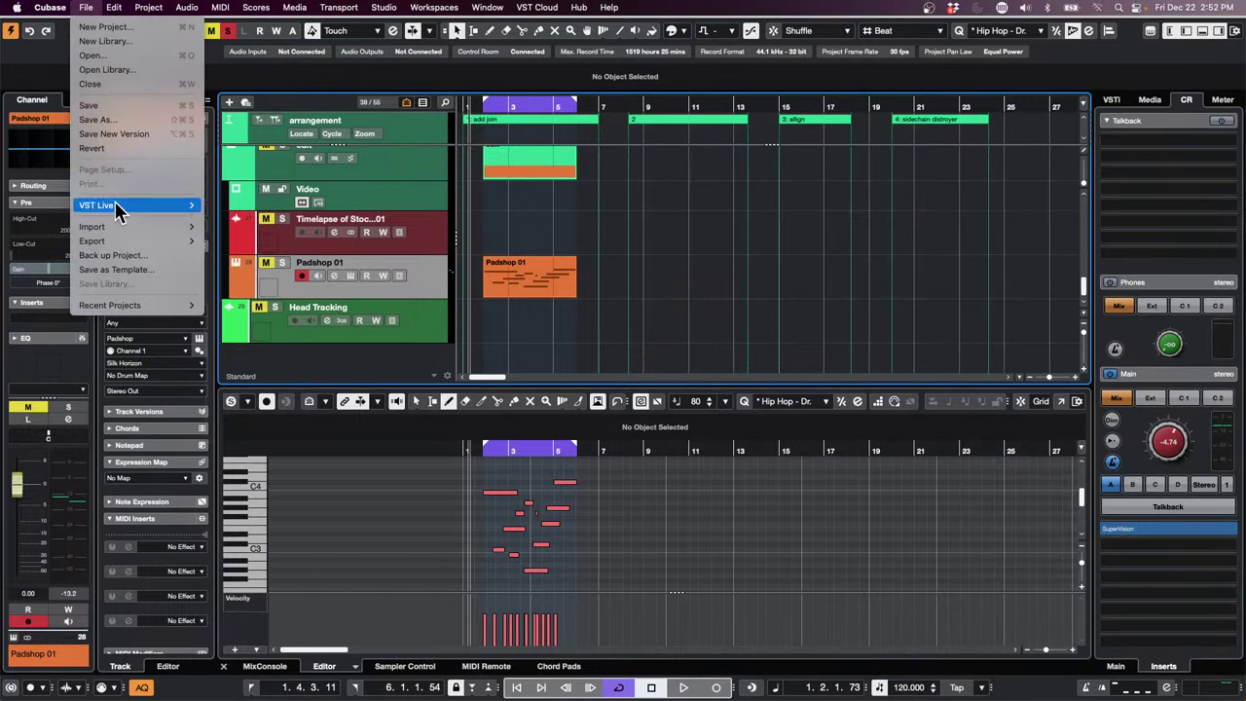
pyautogui.moveTo(49, 8)
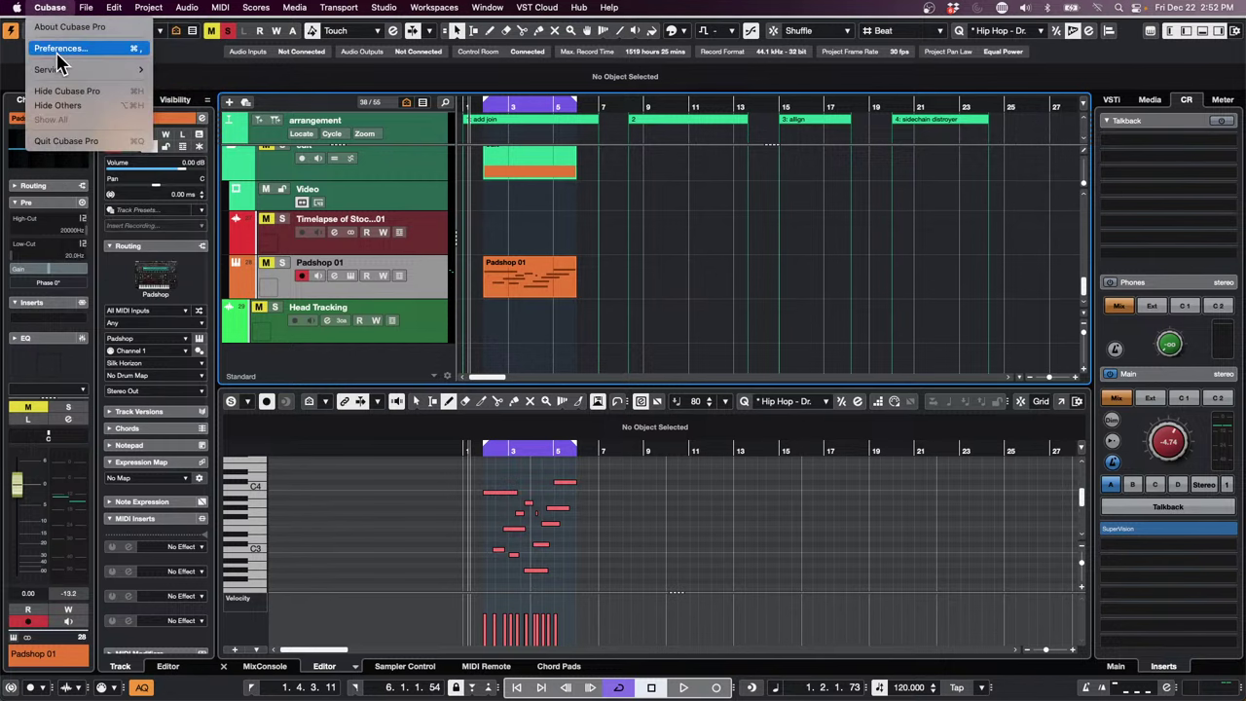
pyautogui.click(107, 49)
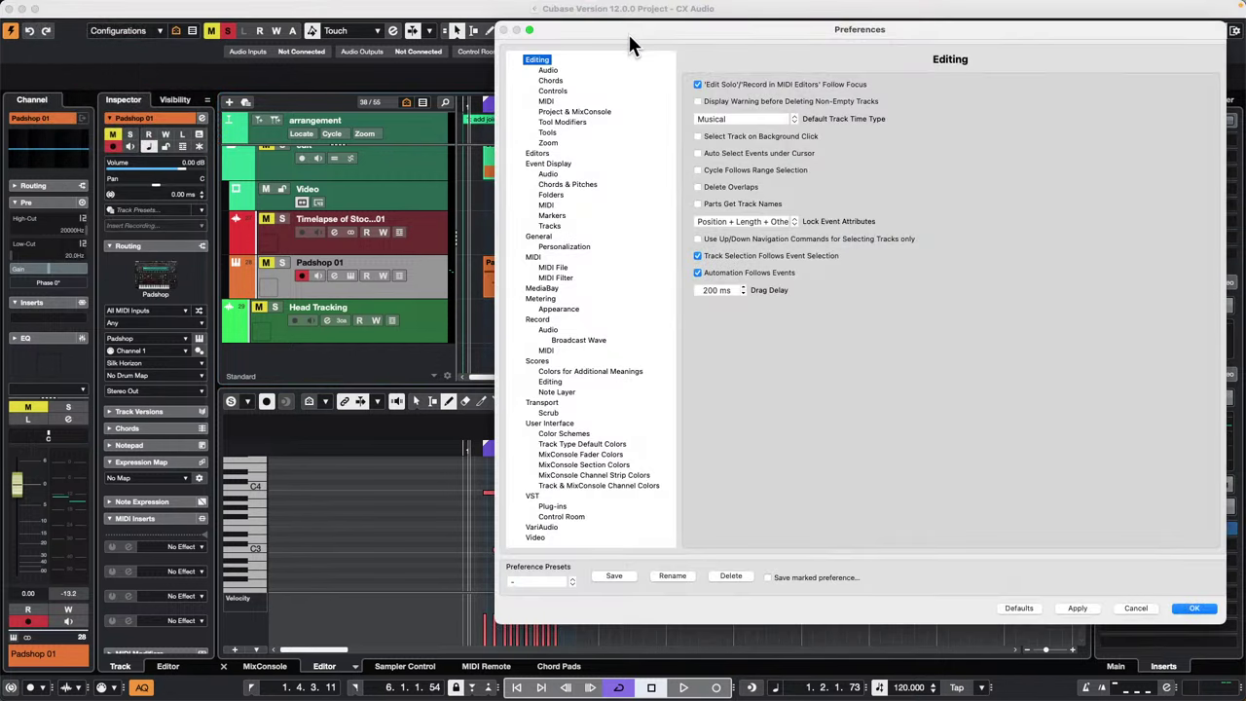
pyautogui.moveTo(630, 25); pyautogui.dragTo(469, 29)
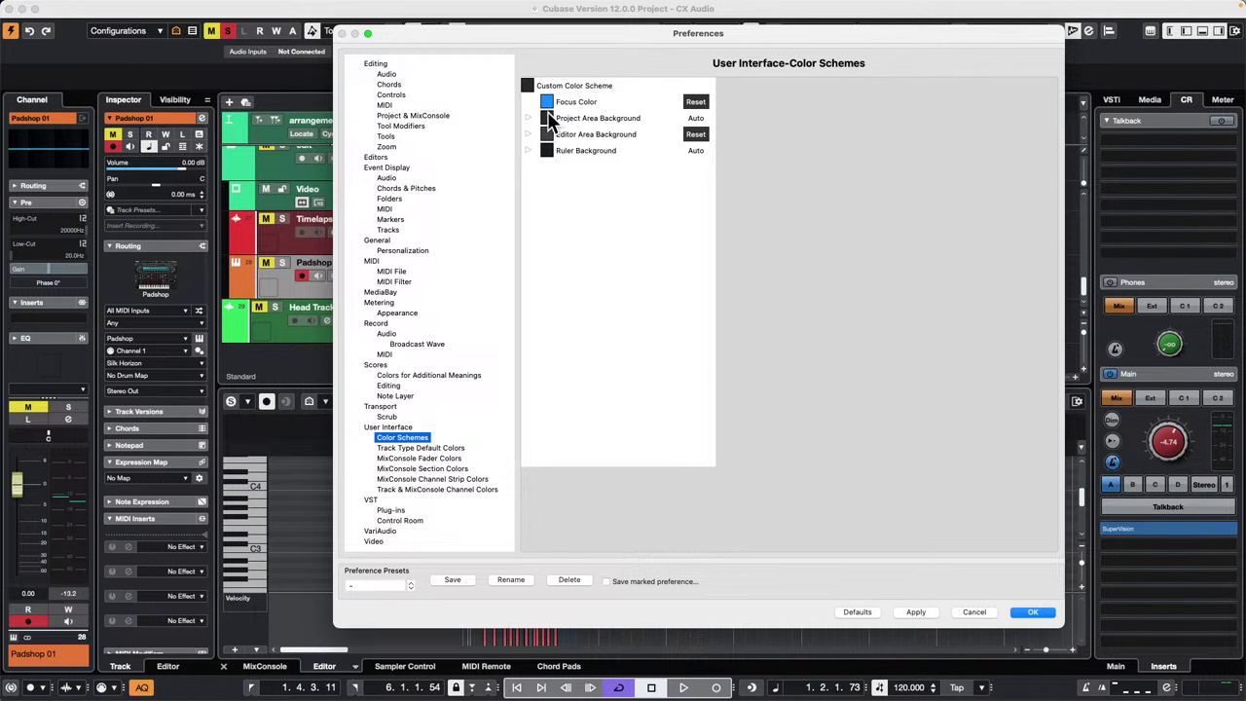
# Change the Focus Color to yellow with hue 60, saturation 90 and value 100.
pyautogui.click(547, 103)
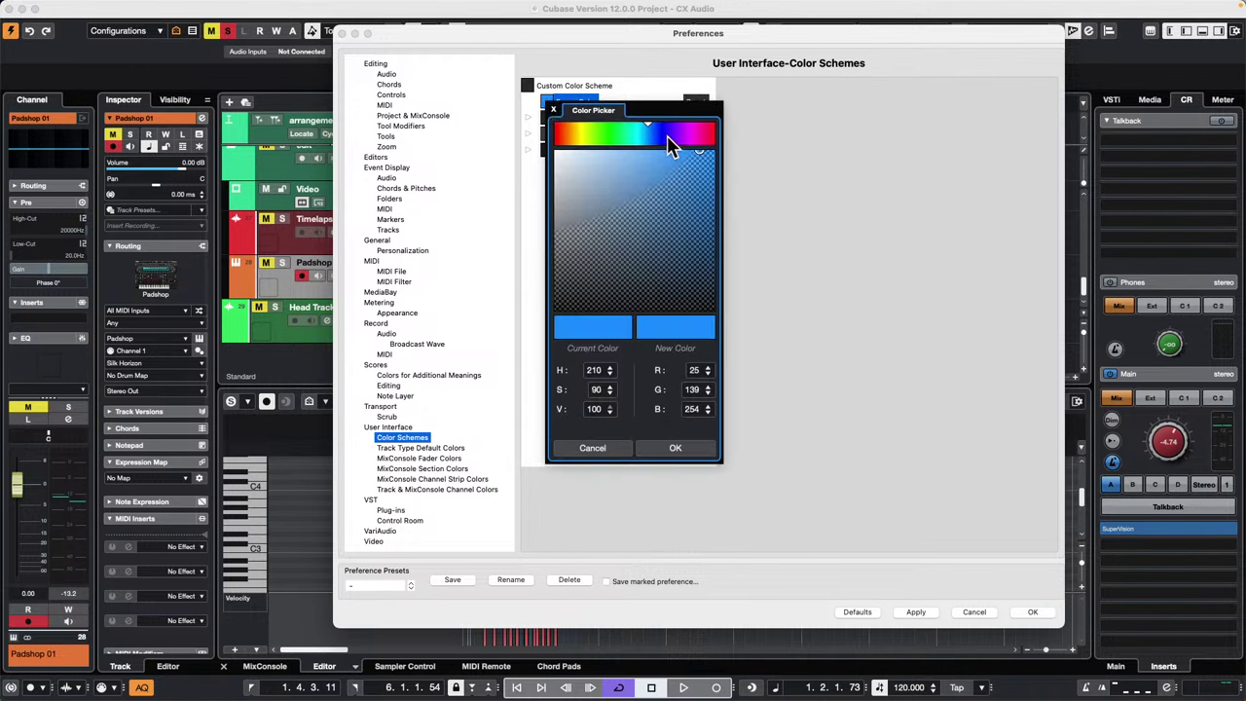
pyautogui.click(639, 129)
pyautogui.click(582, 131)
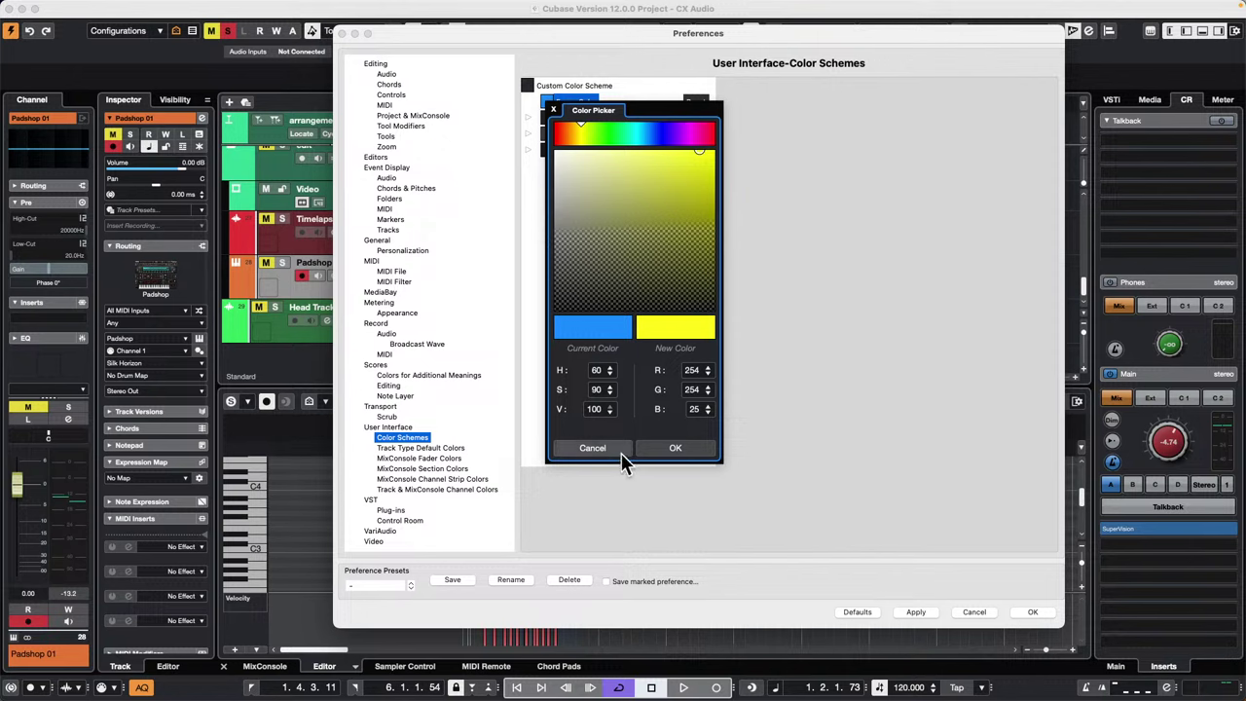
pyautogui.click(673, 449)
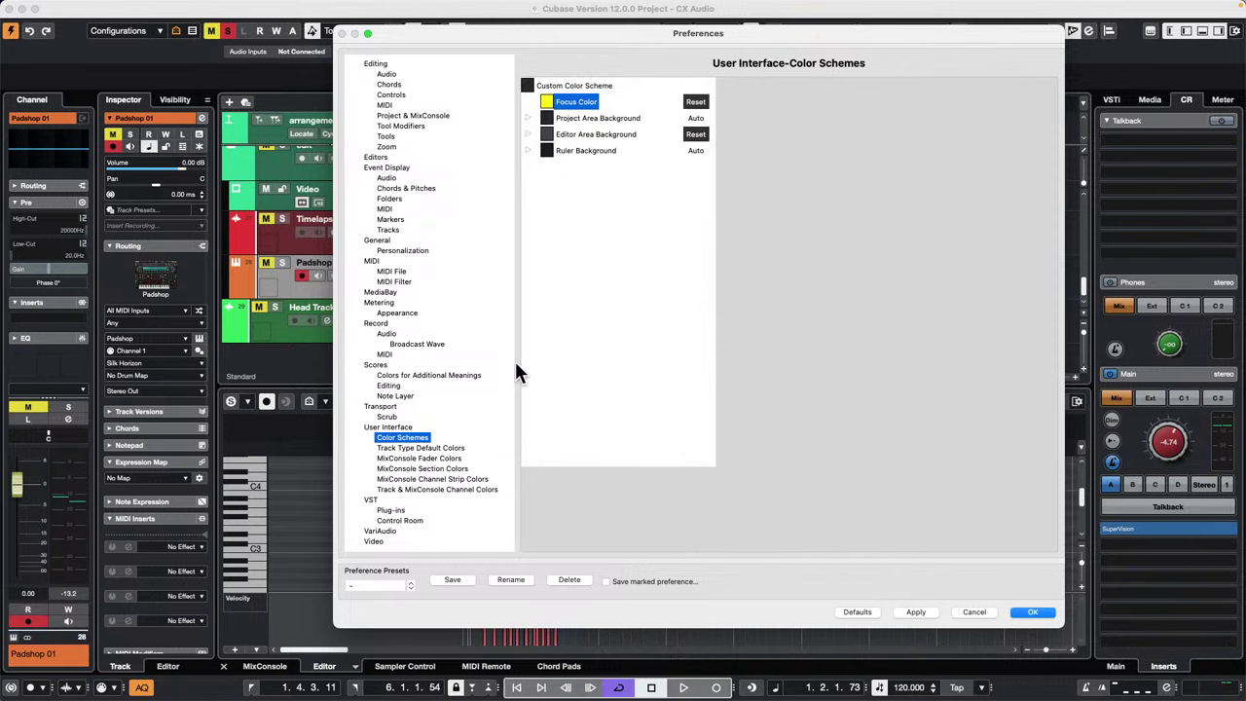
# Check the Record MIDI preferences and restore the User Interface color schemes to their defaults.
pyautogui.click(386, 353)
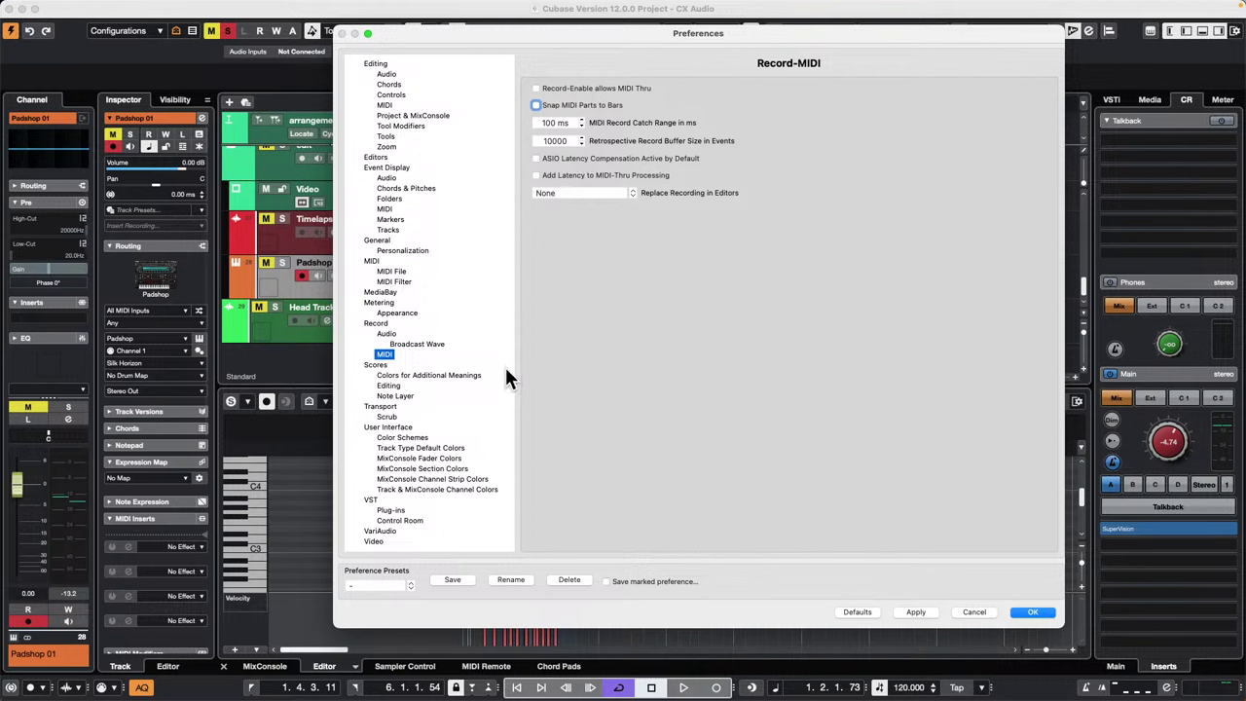
pyautogui.click(409, 438)
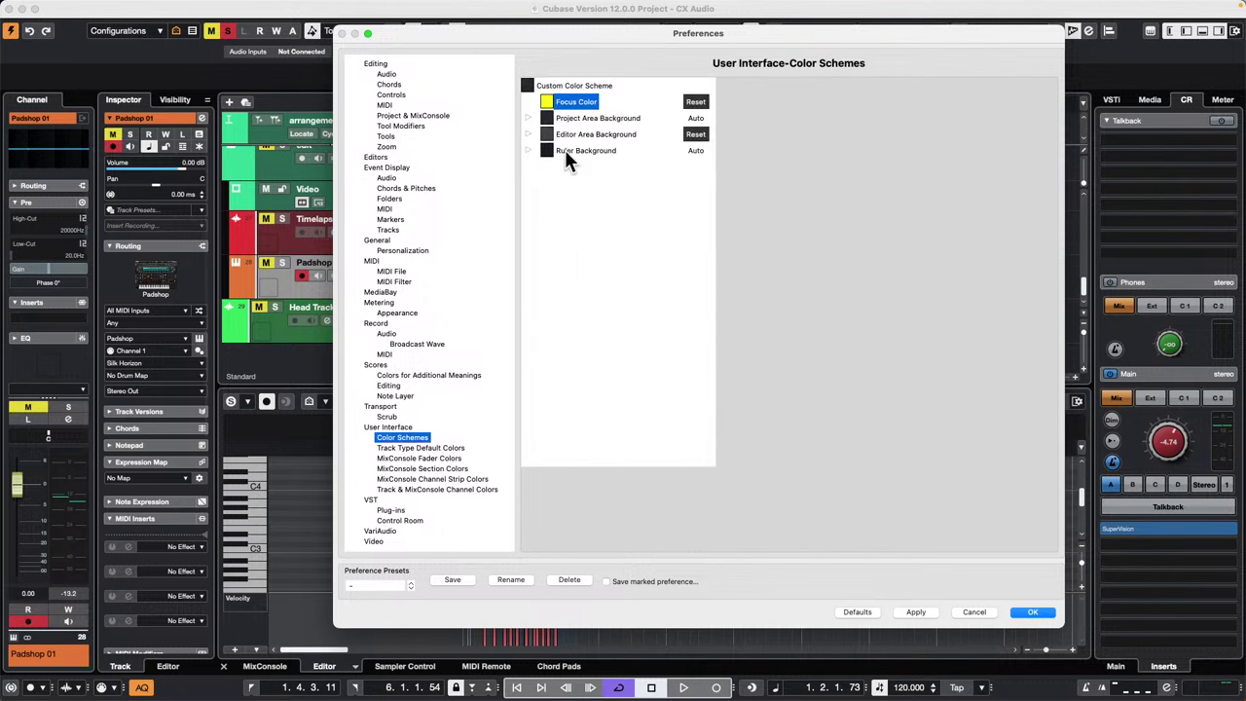
pyautogui.click(861, 612)
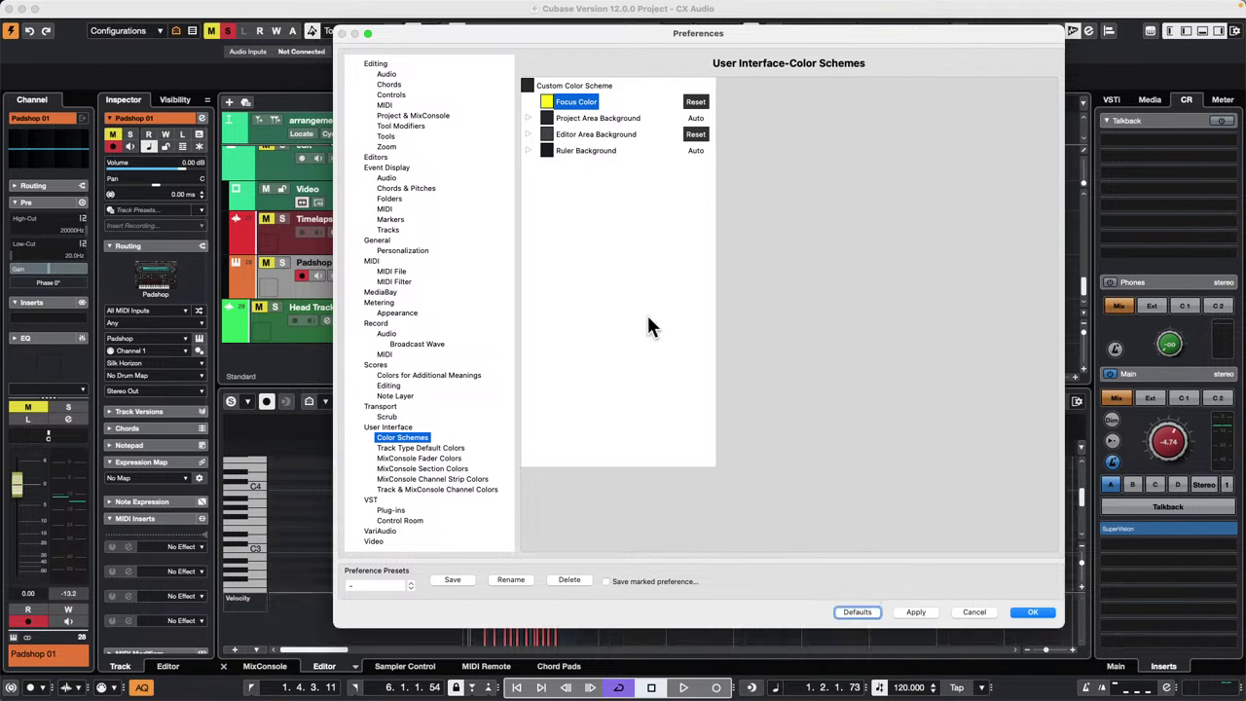
pyautogui.click(395, 428)
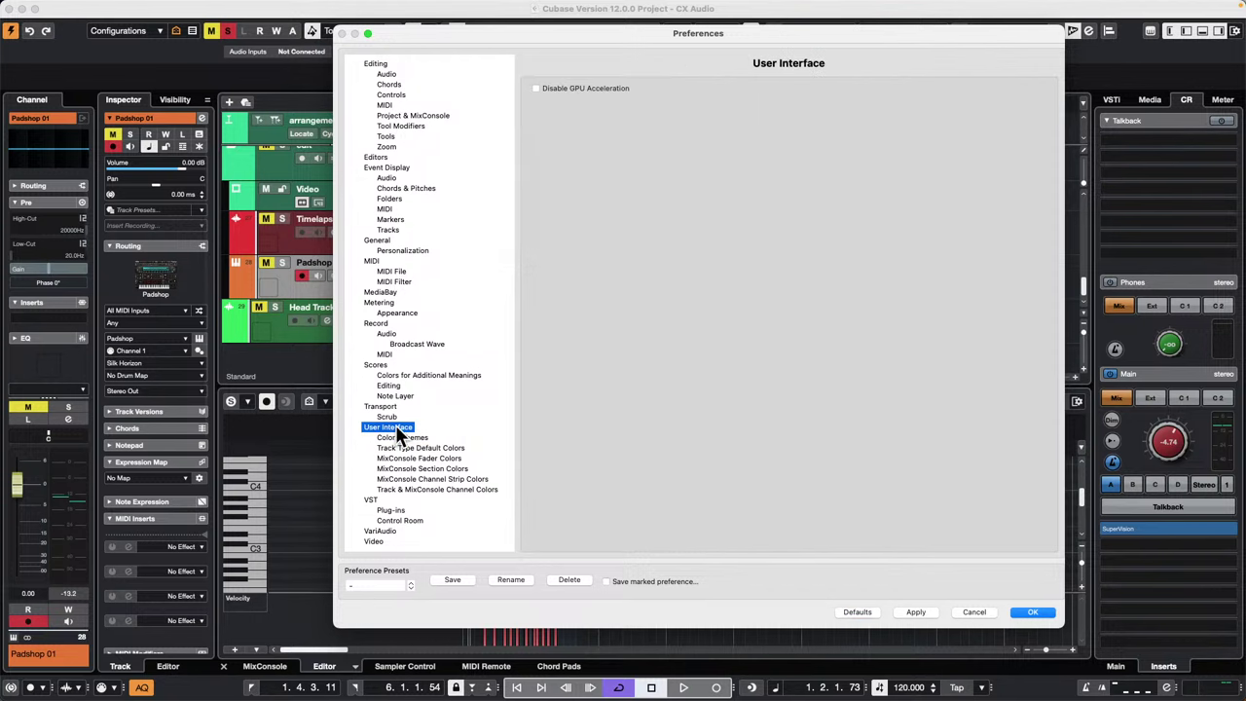
pyautogui.click(859, 614)
pyautogui.click(420, 438)
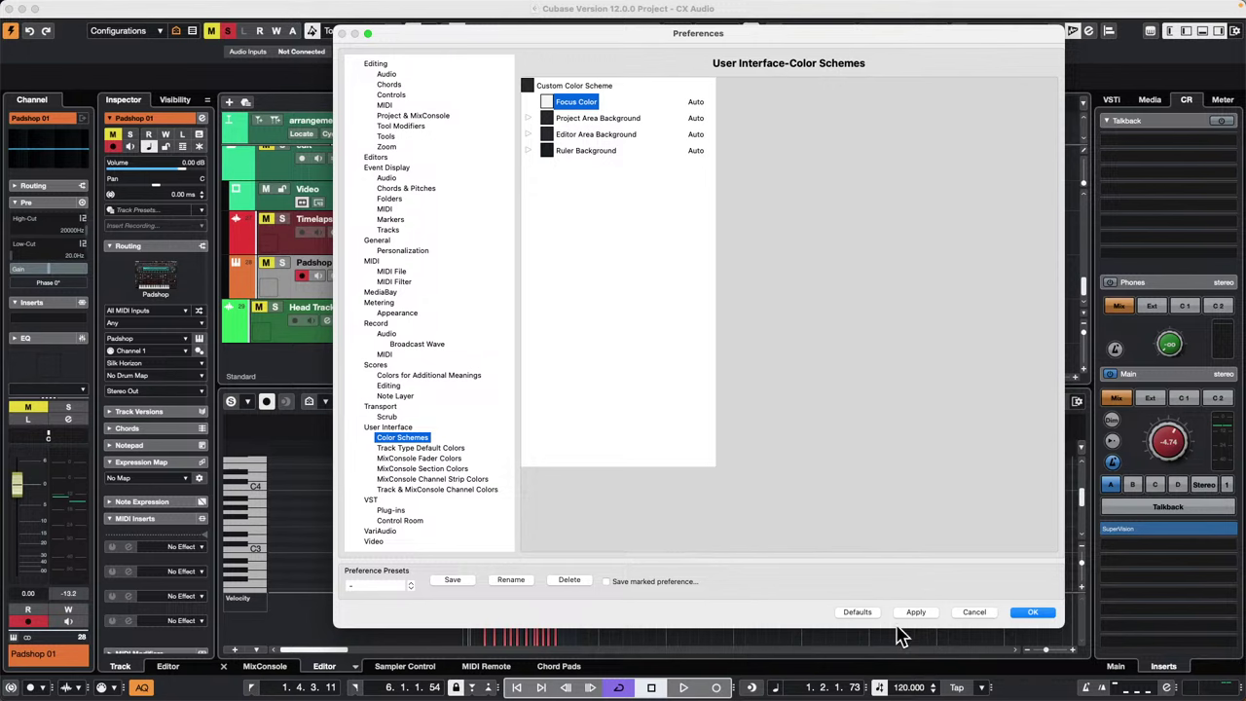
pyautogui.click(861, 614)
# Restore the Record MIDI preferences to their defaults and accept the Preferences changes.
pyautogui.click(386, 355)
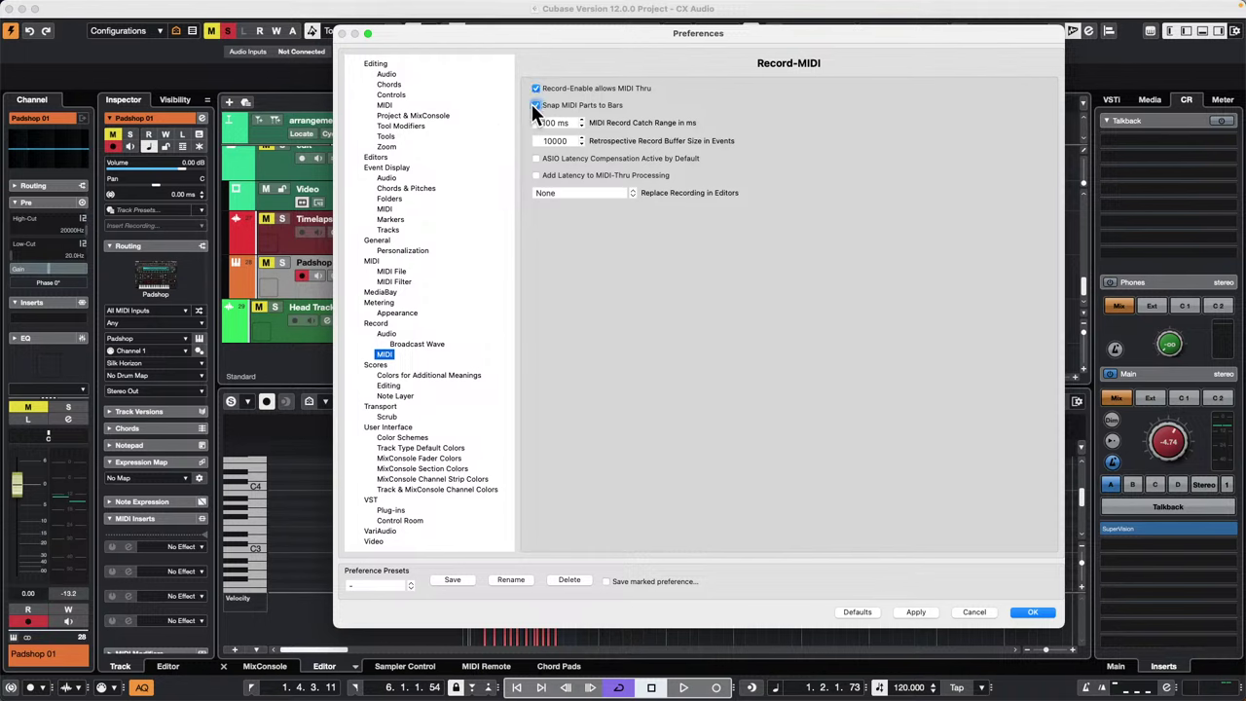
pyautogui.click(858, 613)
pyautogui.click(1034, 611)
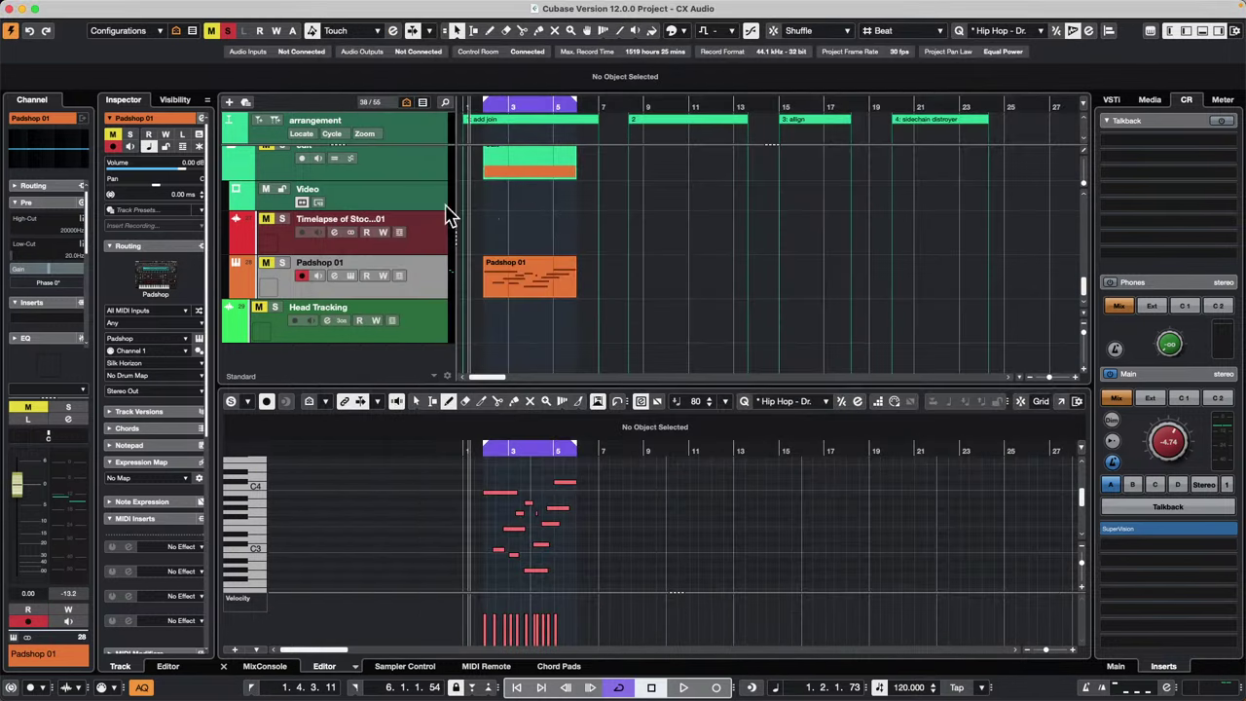
# Mute the J-50 1_L and J-50 1_R tracks near the start of the track list.
pyautogui.click(438, 241)
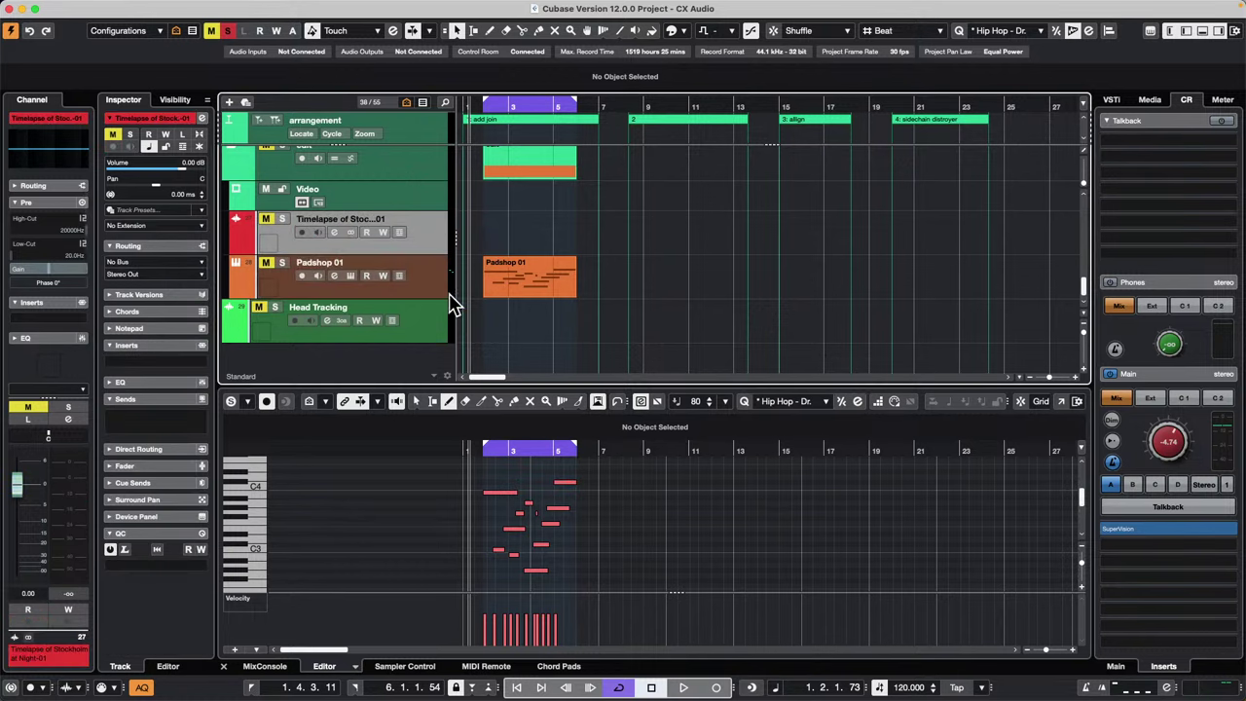
pyautogui.scroll(5, 500, 264)
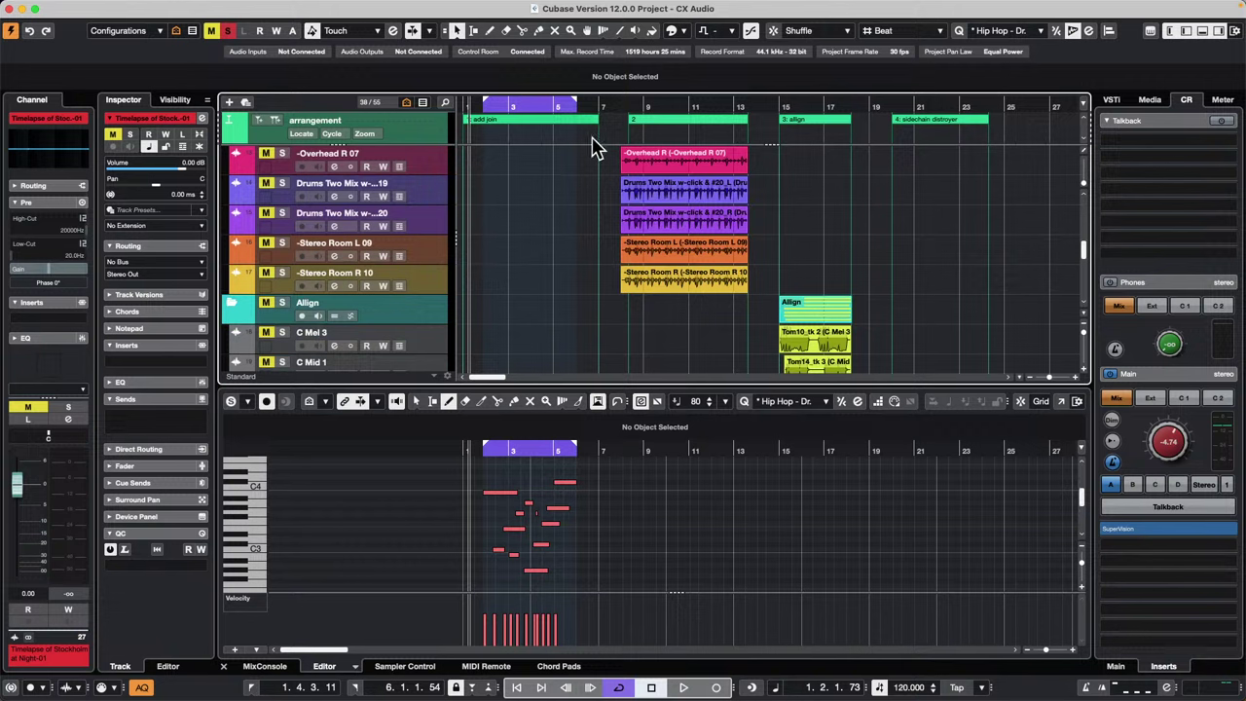
pyautogui.scroll(5, 501, 175)
pyautogui.scroll(-1, 500, 179)
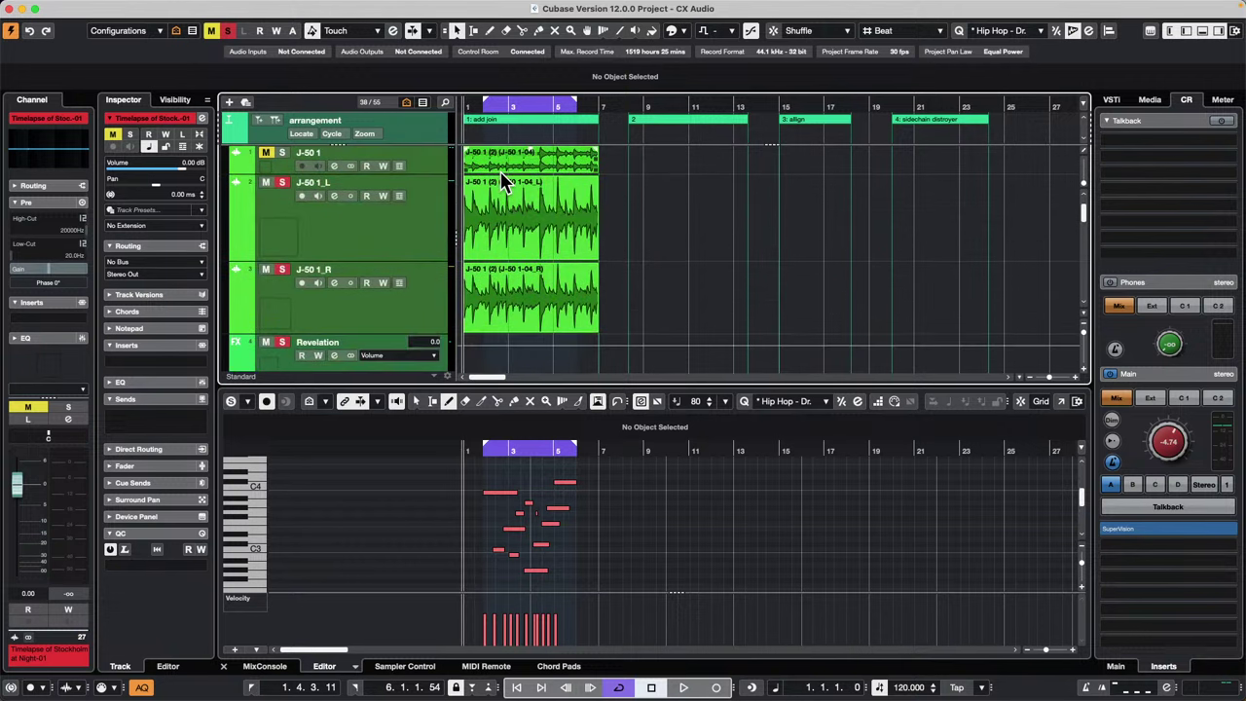
pyautogui.scroll(-1, 501, 173)
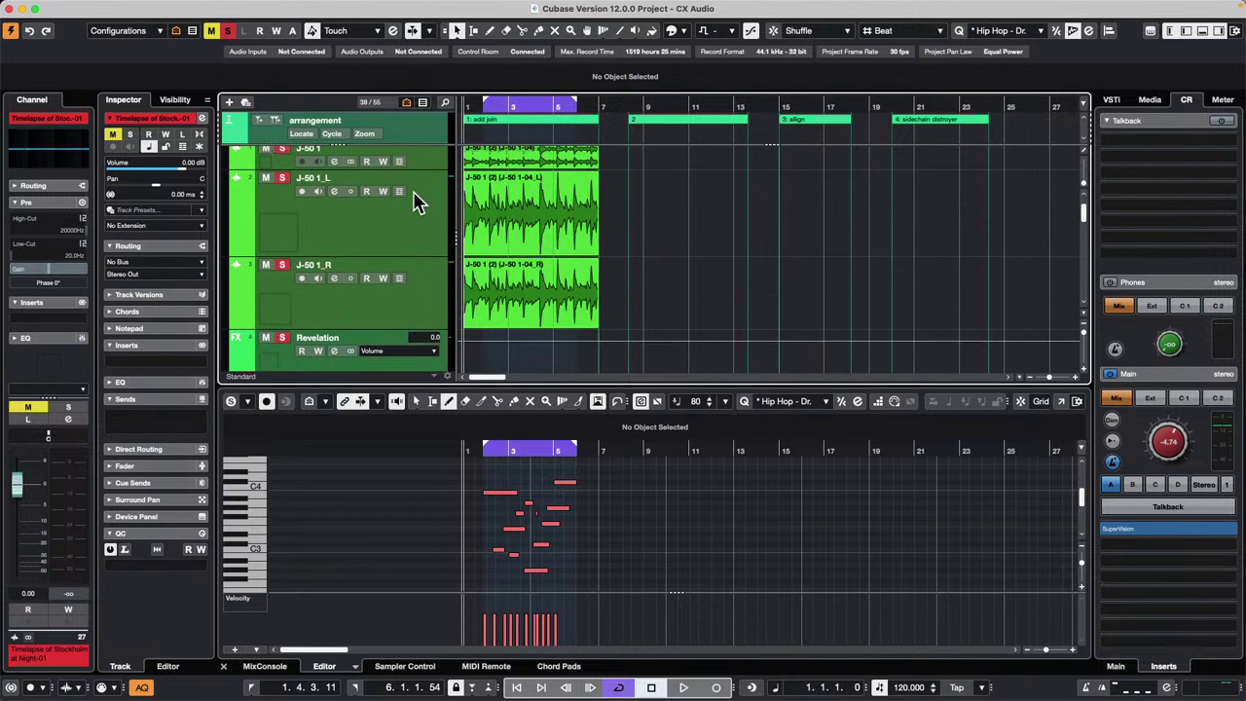
pyautogui.click(266, 178)
pyautogui.click(265, 264)
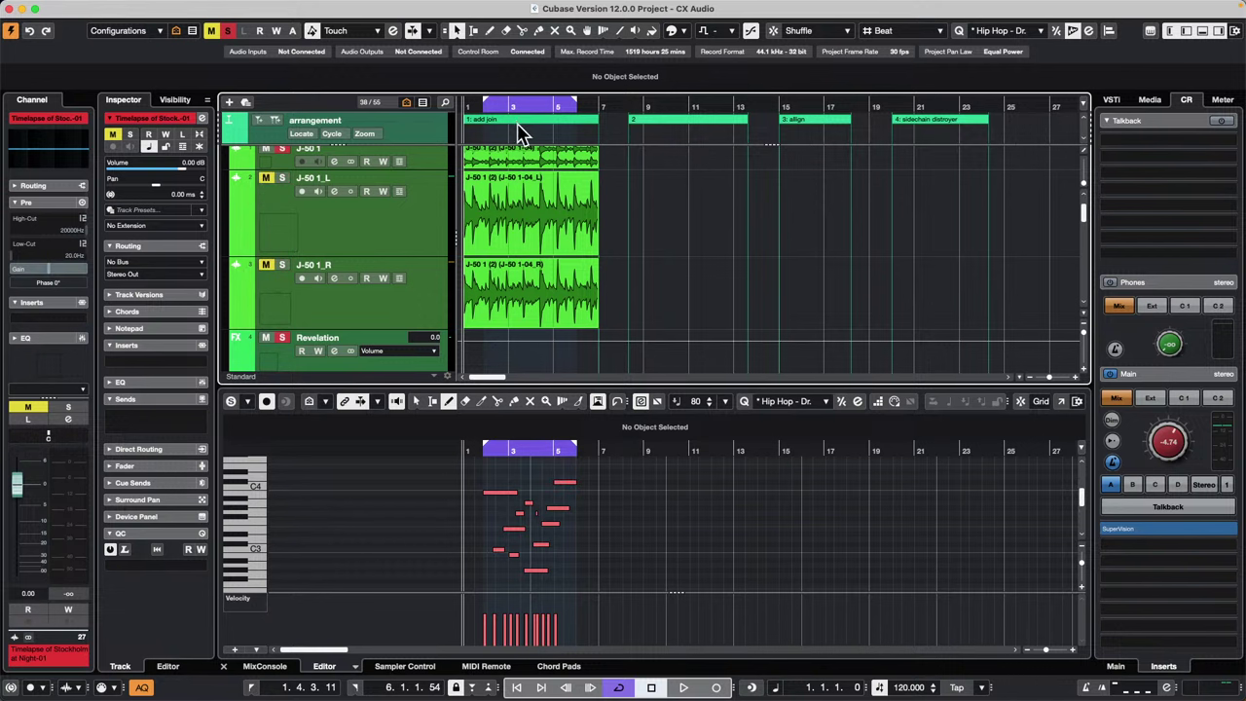
# Insert FX Modulator on the J-50 1 track, load its Pitch Shifter module, and move the plug-in window aside.
pyautogui.click(526, 154)
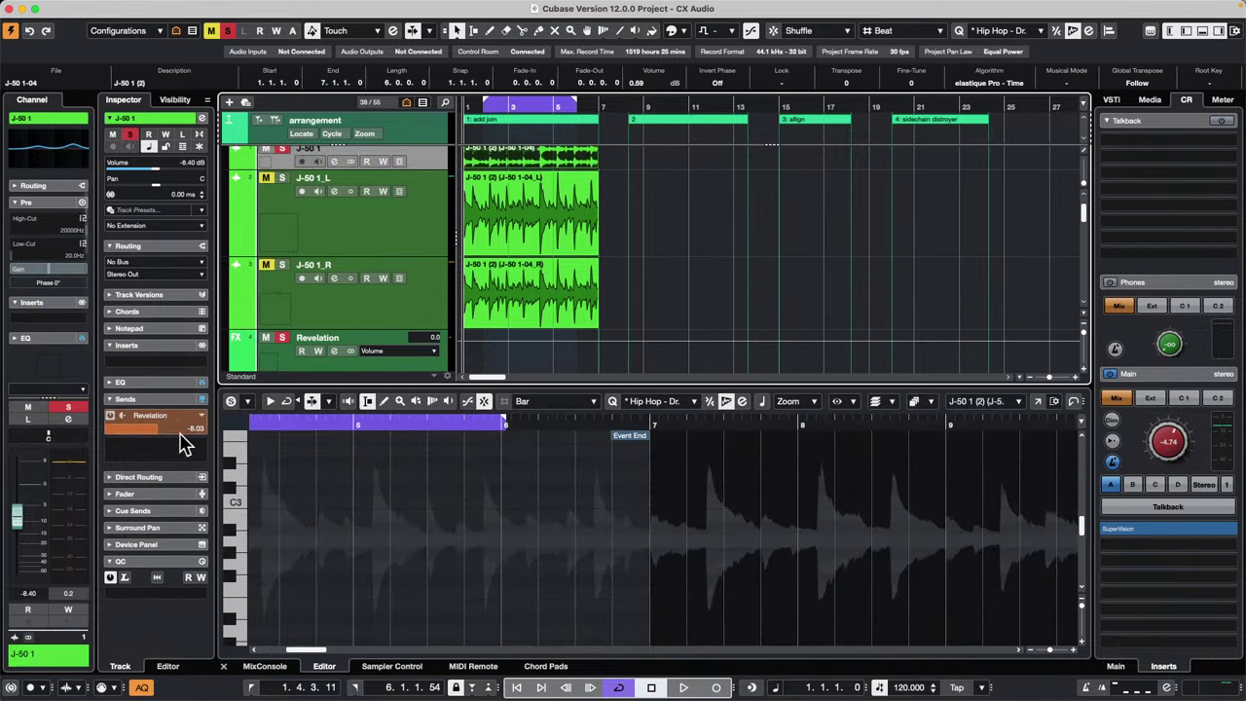
pyautogui.click(154, 363)
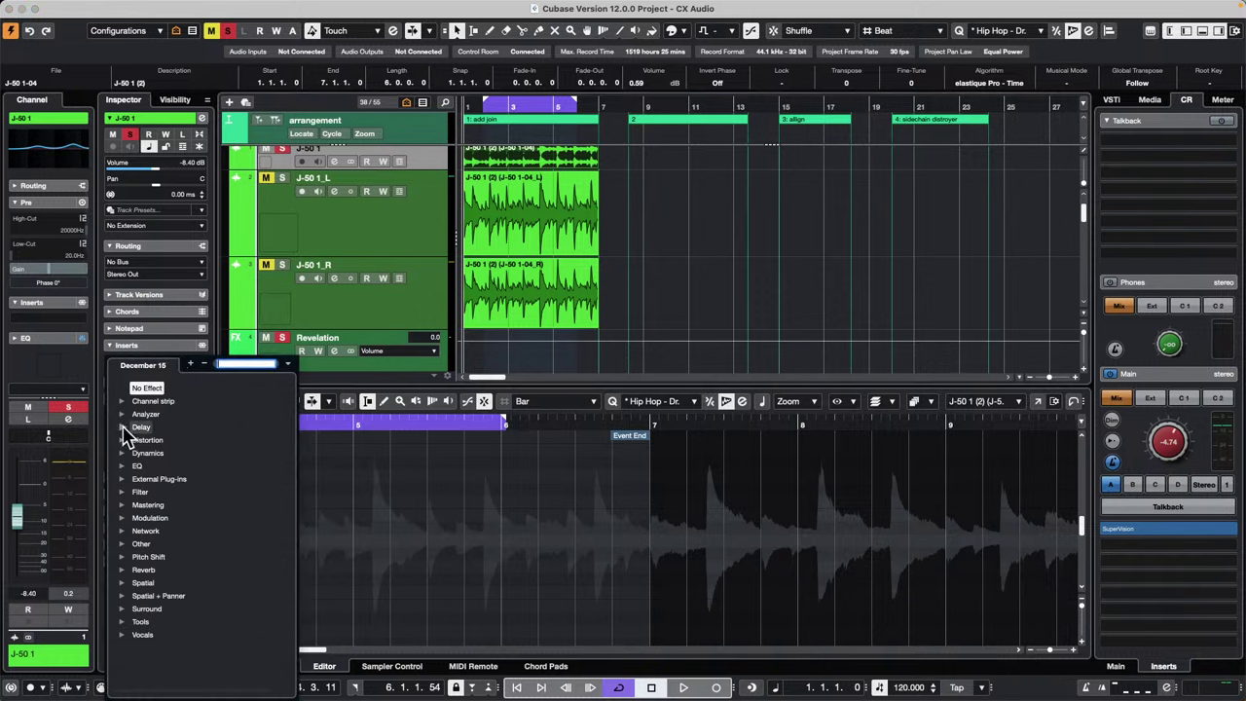
pyautogui.click(123, 519)
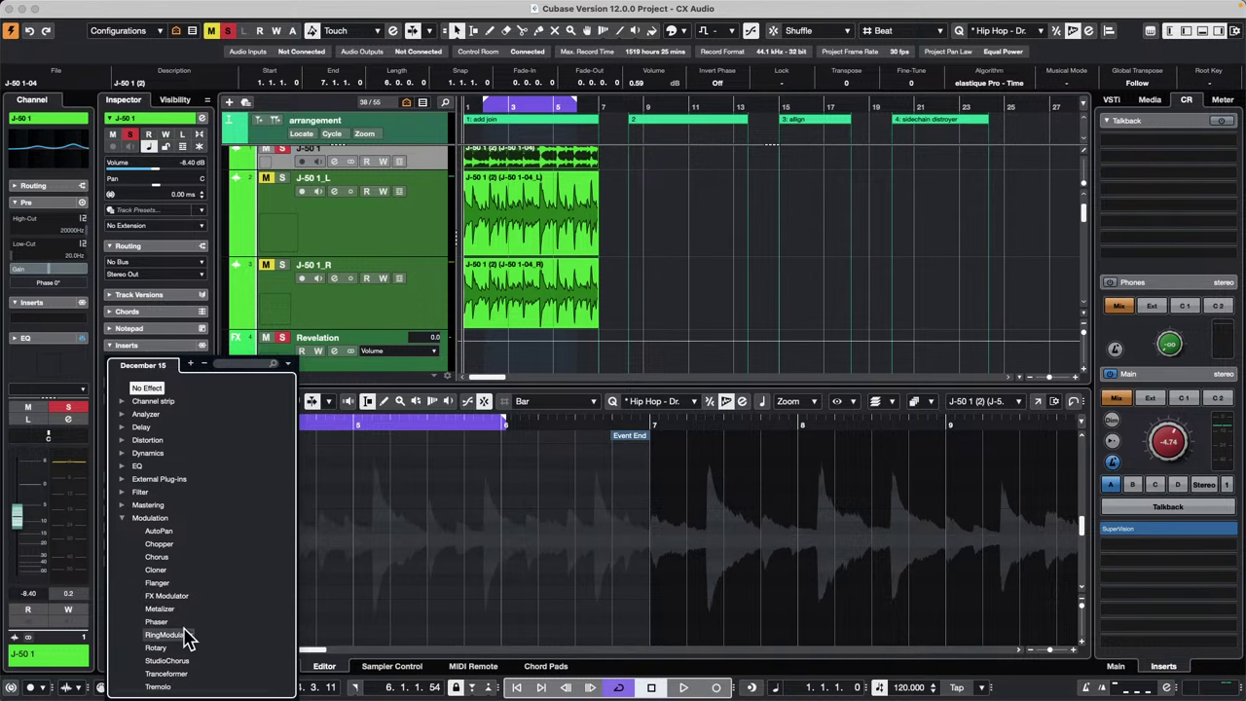
pyautogui.click(180, 596)
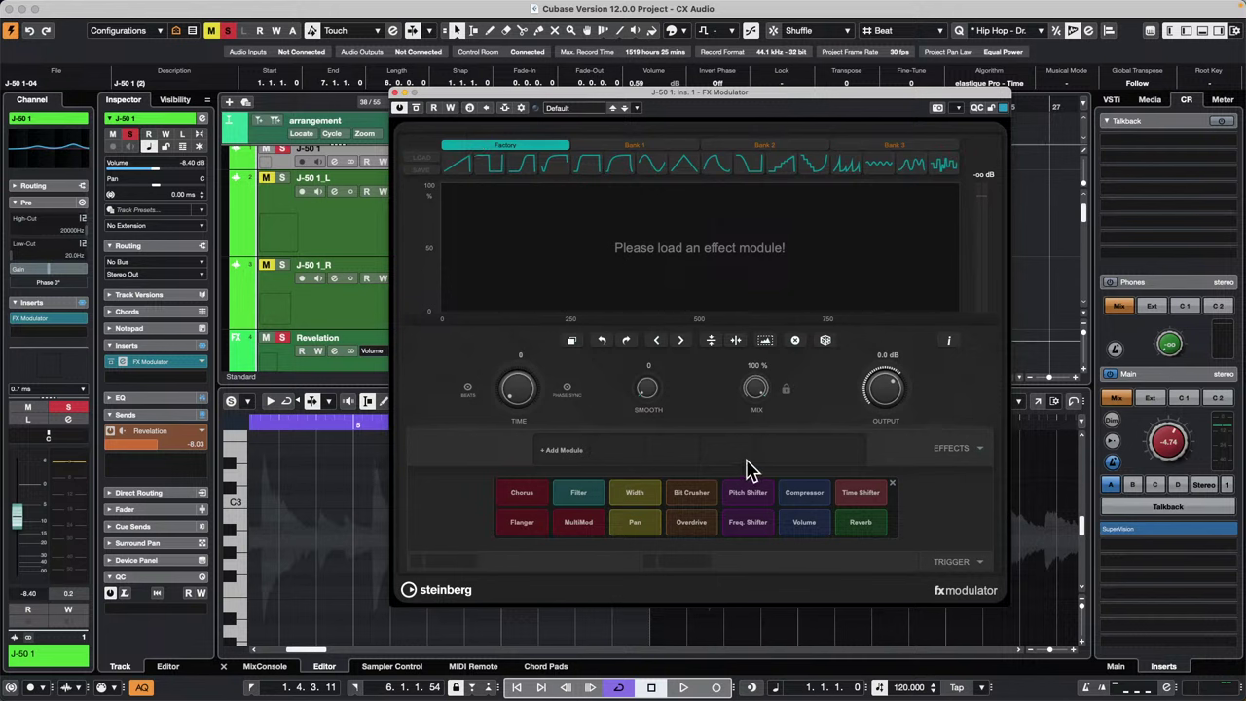
pyautogui.click(748, 494)
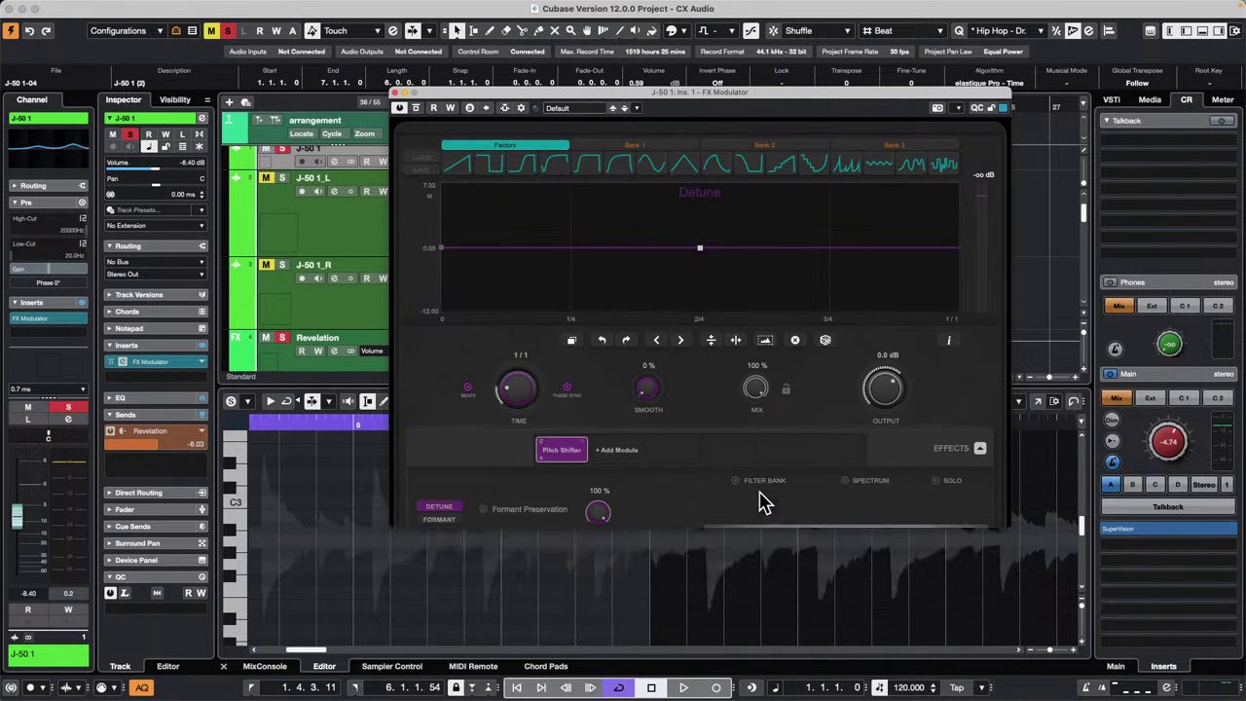
pyautogui.moveTo(601, 98); pyautogui.dragTo(725, 134)
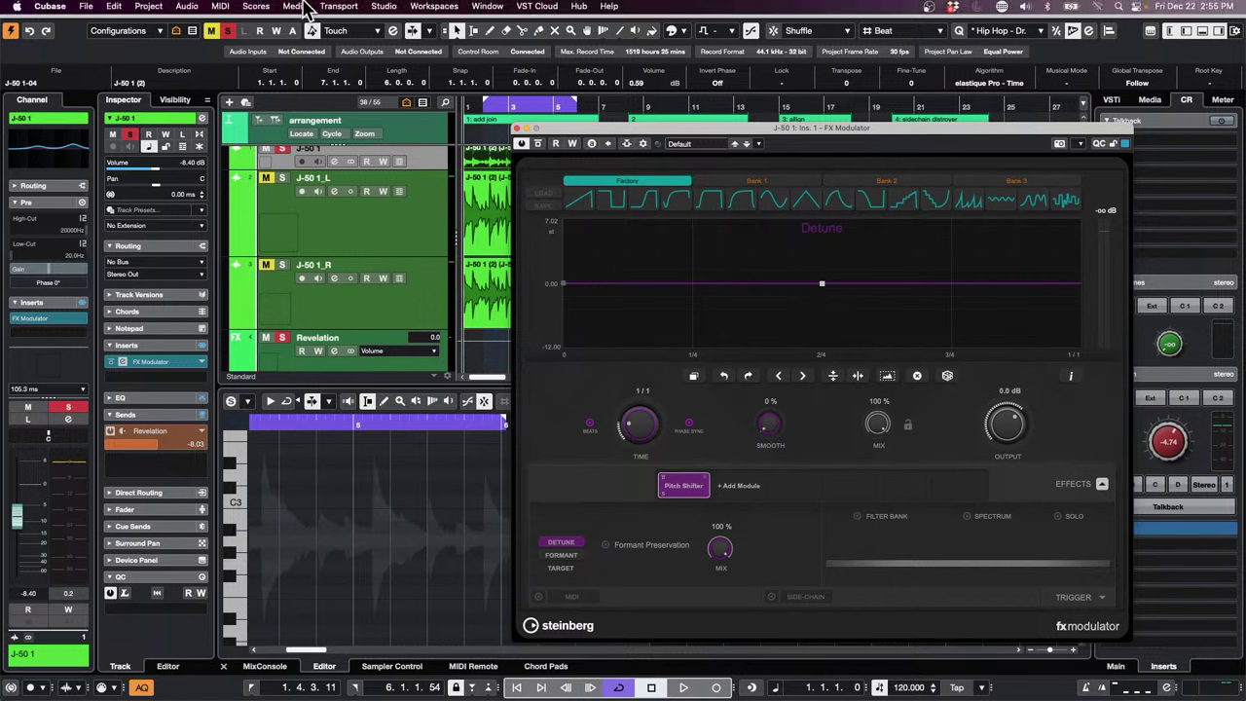
# Enable Reveal Parameter on Write in the Automation Panel settings and close the panel.
pyautogui.click(368, 251)
pyautogui.press('F6')
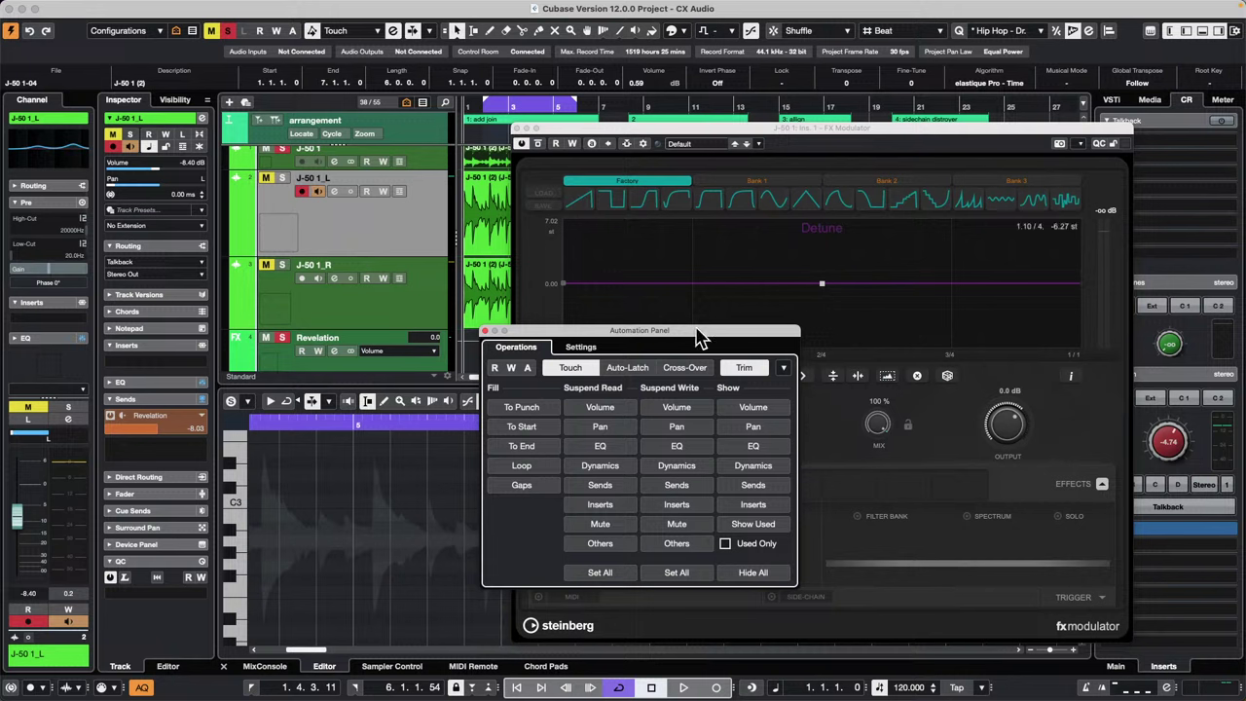
pyautogui.click(580, 347)
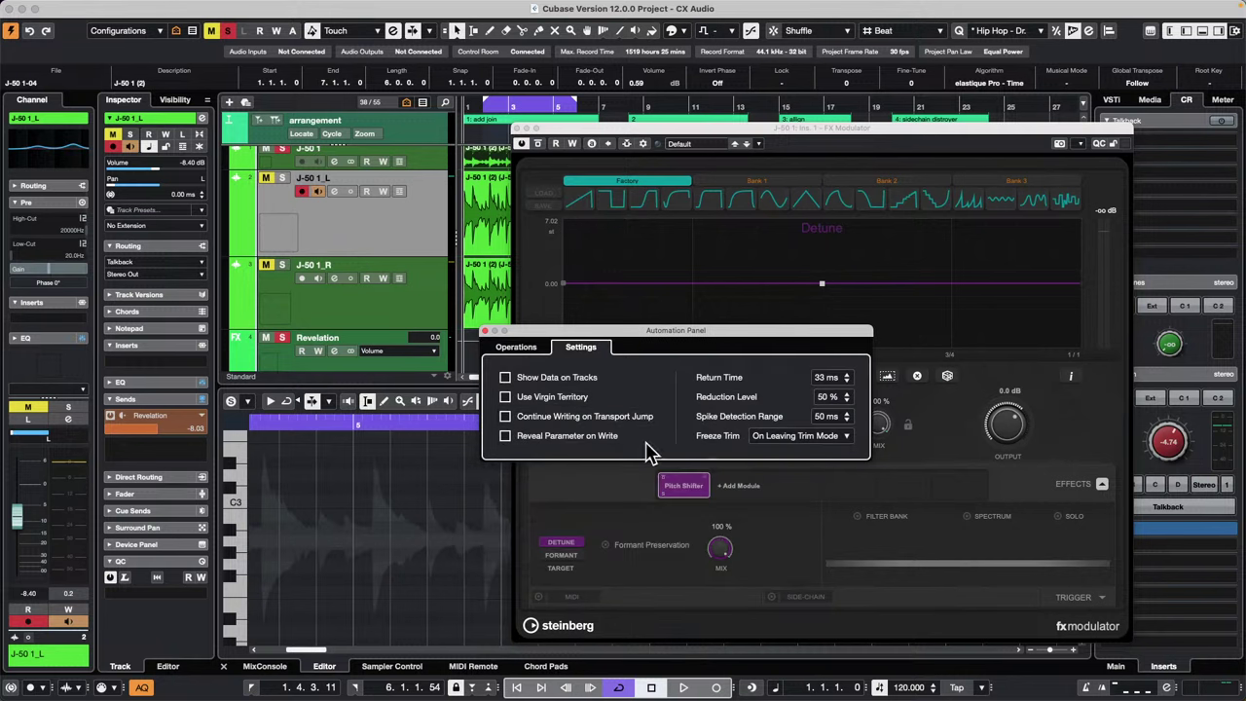
pyautogui.click(505, 435)
pyautogui.click(486, 331)
# Lower the middle of the Detune curve during playback with FX Modulator's automation writing enabled, and move the plug-in window off the tracks.
pyautogui.press('space')
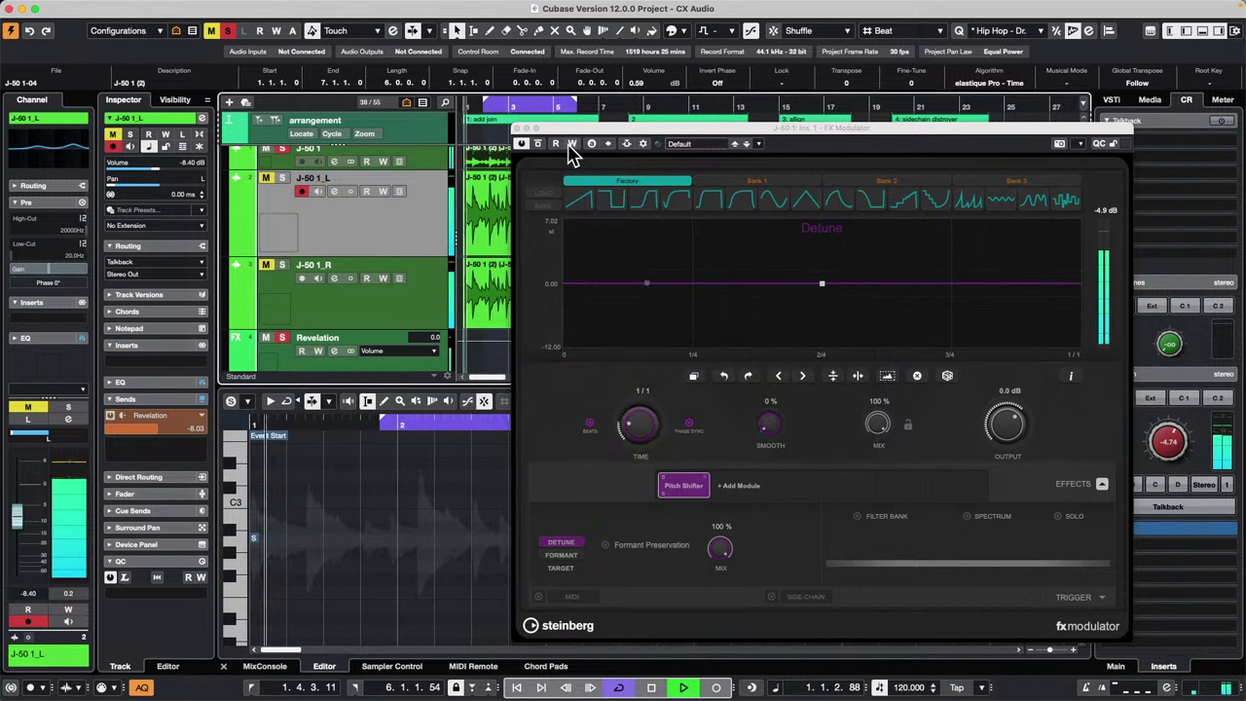
pyautogui.click(573, 143)
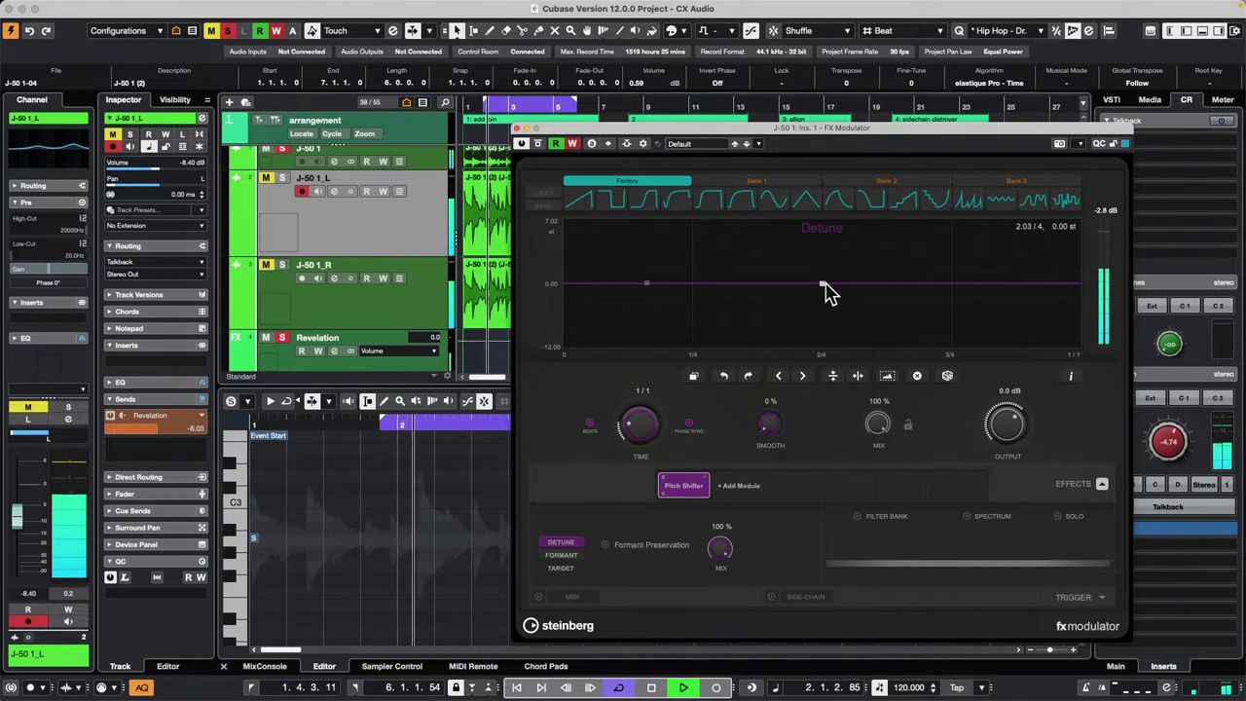
pyautogui.moveTo(823, 284)
pyautogui.mouseDown()
pyautogui.moveTo(824, 270)
pyautogui.moveTo(821, 330)
pyautogui.moveTo(827, 300)
pyautogui.mouseUp()
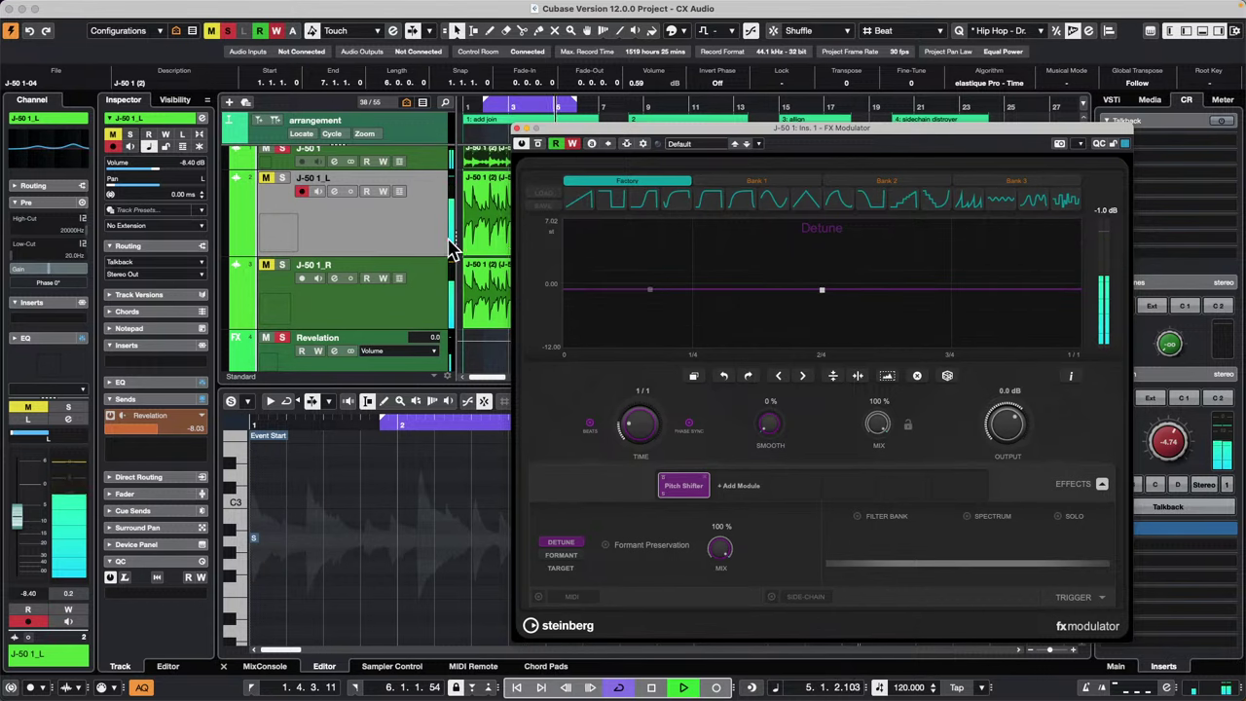
pyautogui.moveTo(561, 131); pyautogui.dragTo(749, 208)
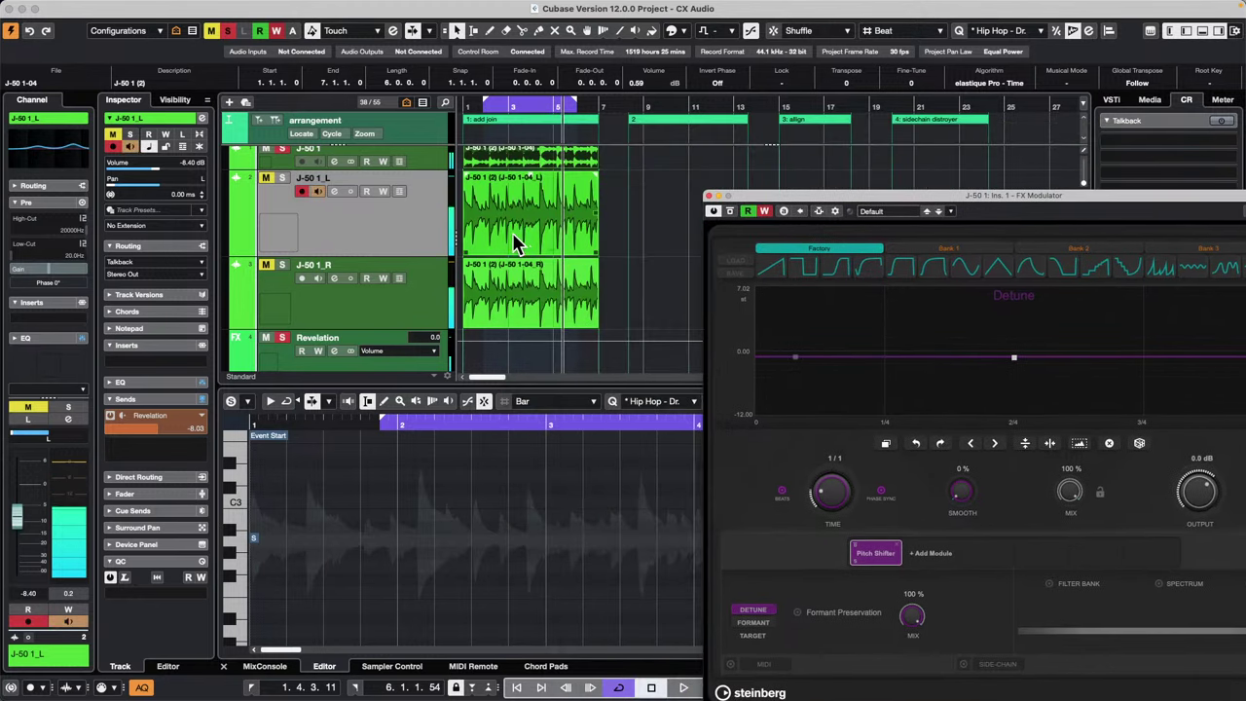
# Reveal the automation lane of the J-50 1_R track and look through its list of assignable parameters.
pyautogui.scroll(-1, 509, 241)
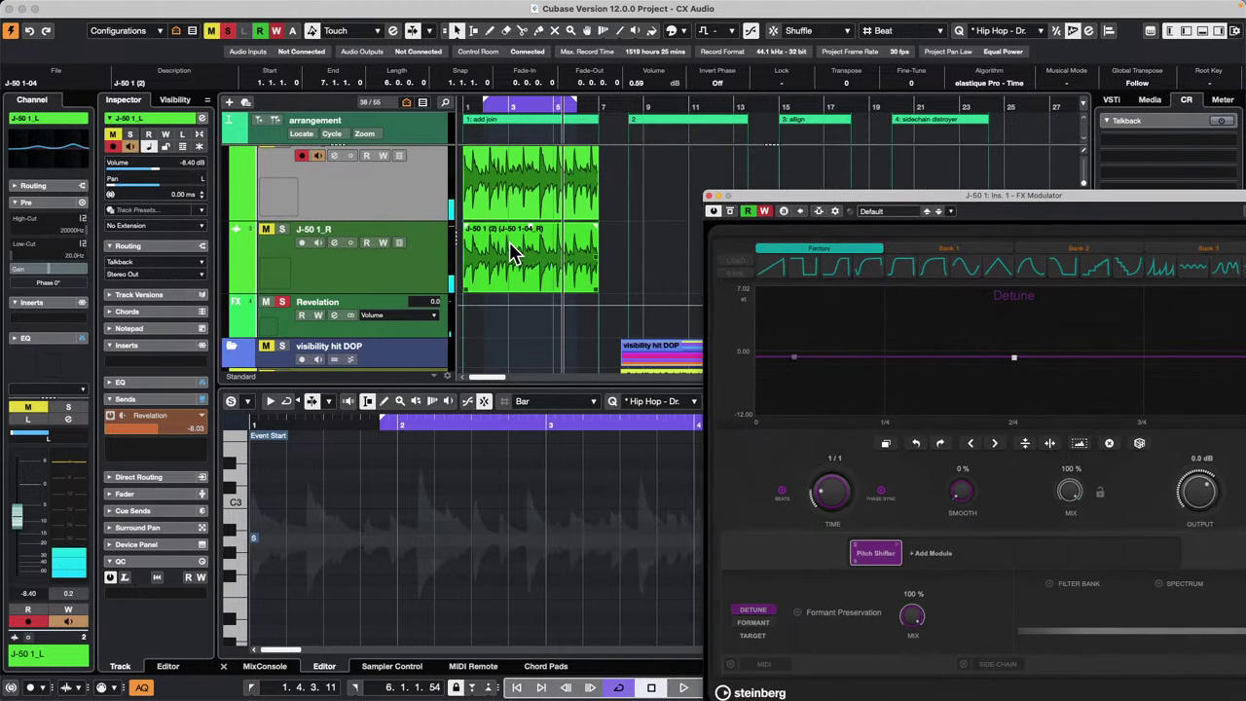
pyautogui.click(234, 284)
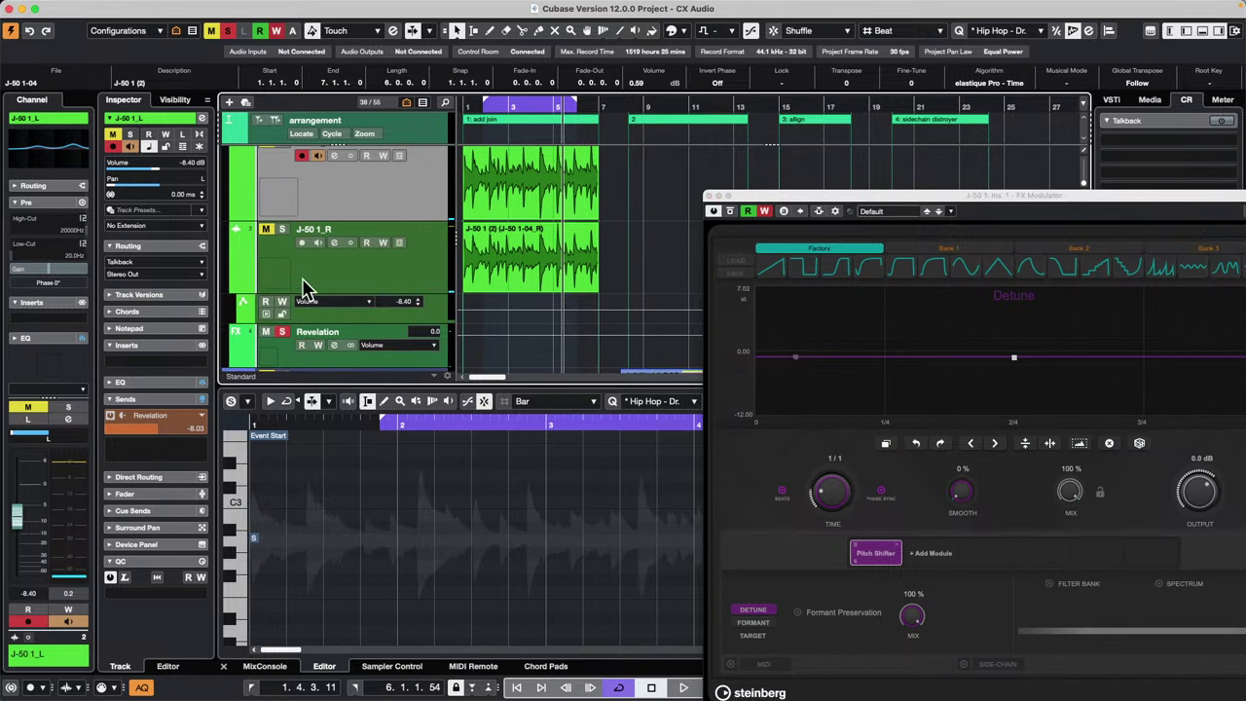
pyautogui.click(326, 301)
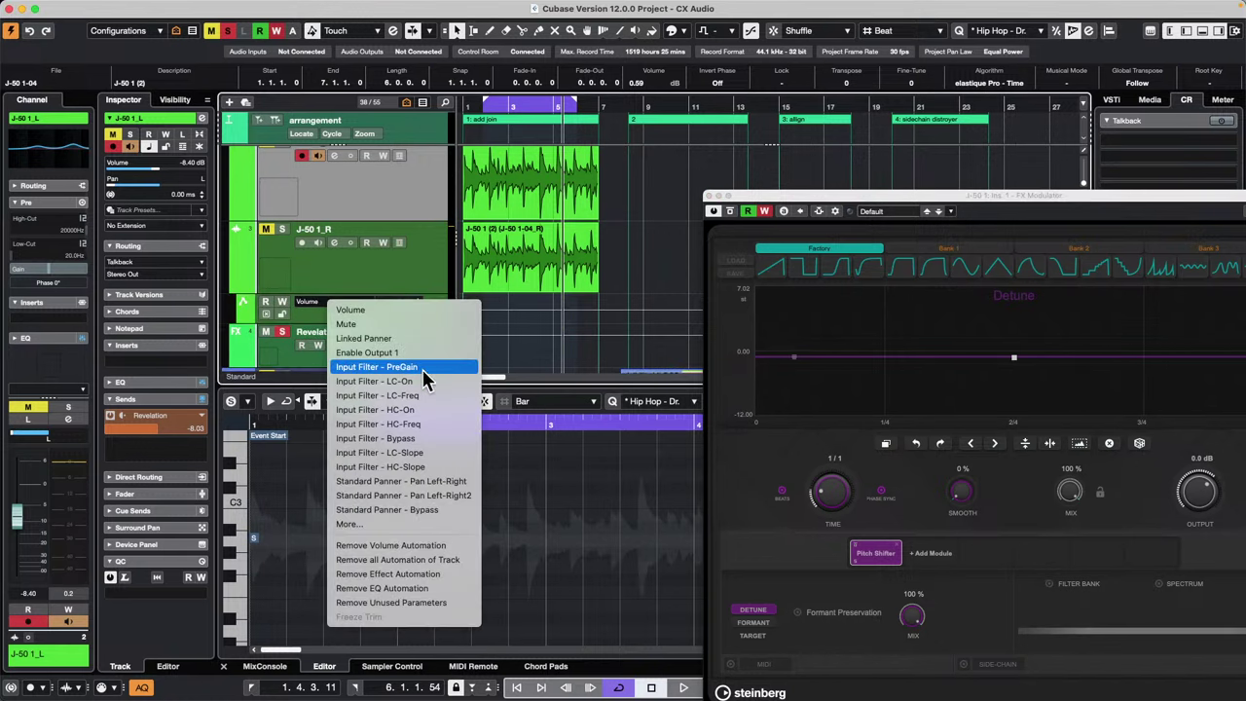
pyautogui.click(597, 300)
pyautogui.scroll(3, 404, 259)
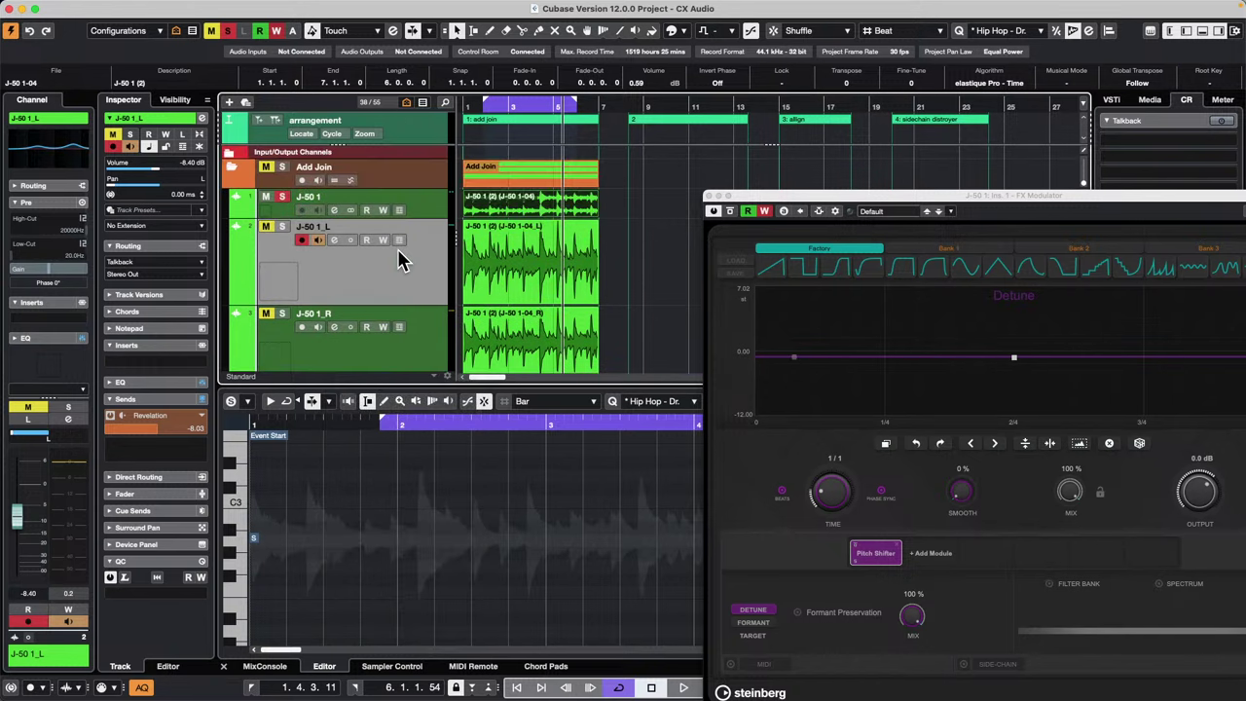
# Reveal the automation lane of the J-50 1 track and look through its list of assignable parameters.
pyautogui.click(420, 206)
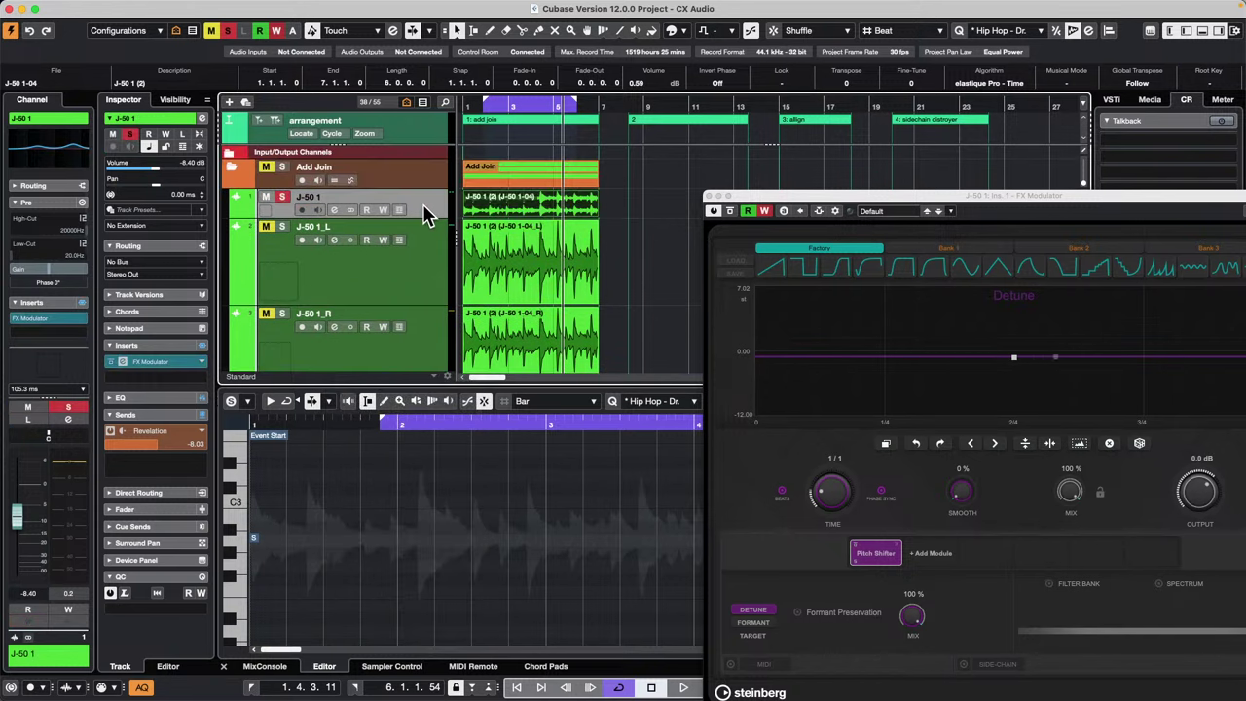
pyautogui.click(237, 210)
pyautogui.click(343, 230)
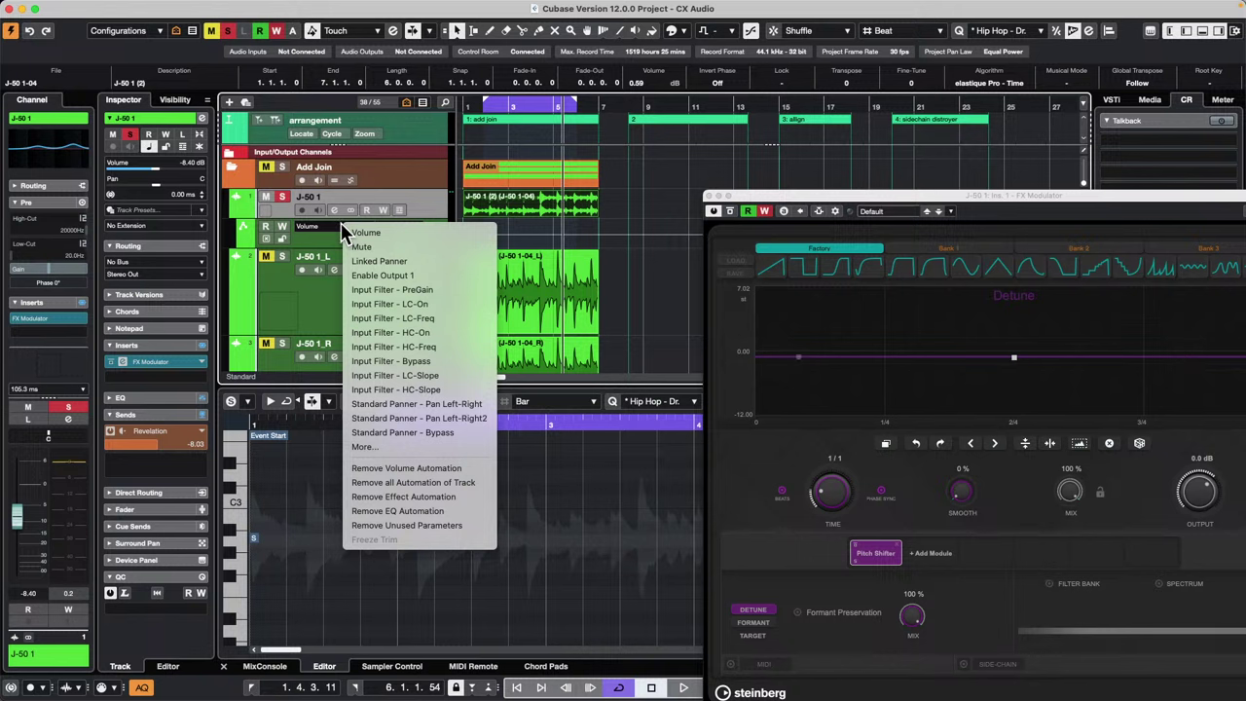
pyautogui.click(668, 233)
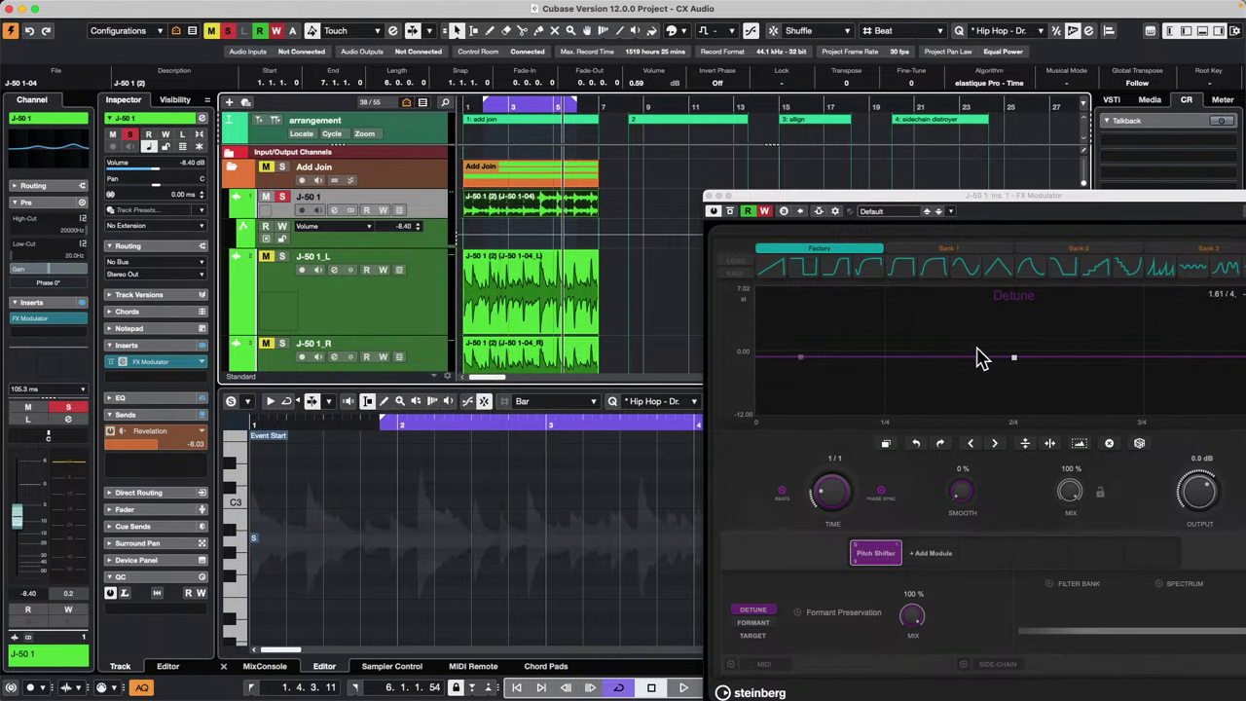
# Raise the middle point of FX Modulator's Detune curve, start playback, and lower the point partway towards zero.
pyautogui.moveTo(1016, 369); pyautogui.dragTo(1015, 325)
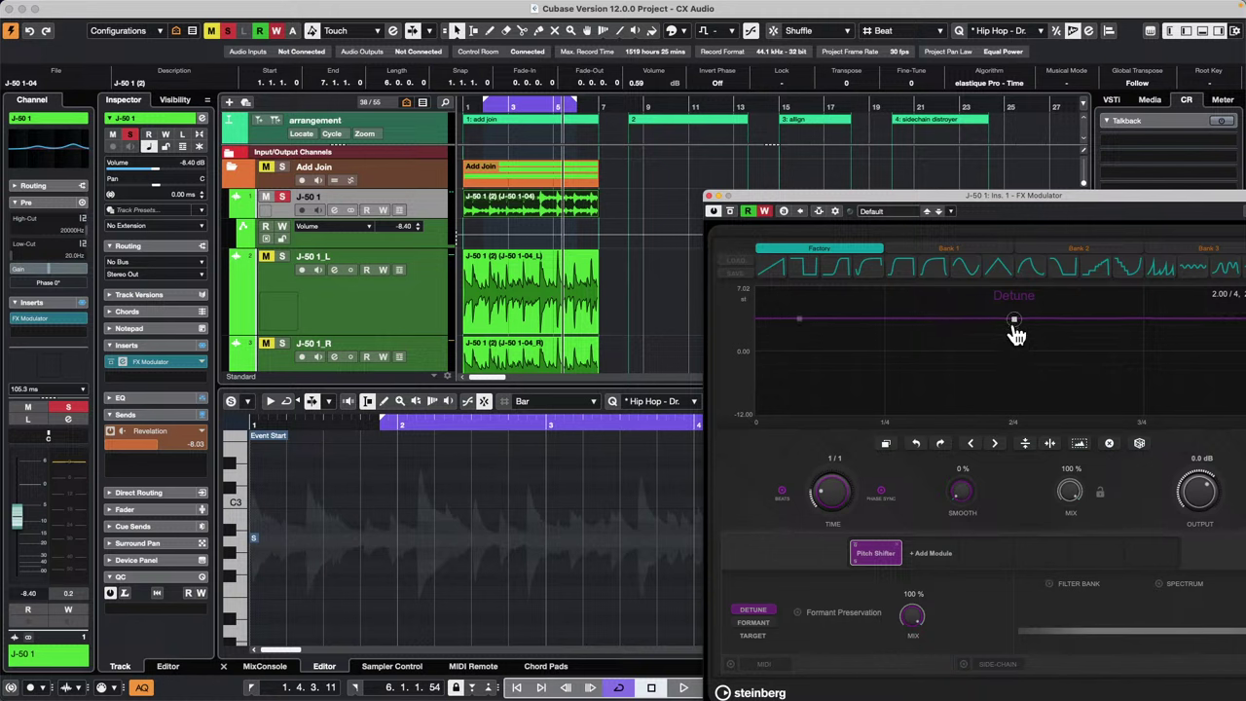
pyautogui.press('space')
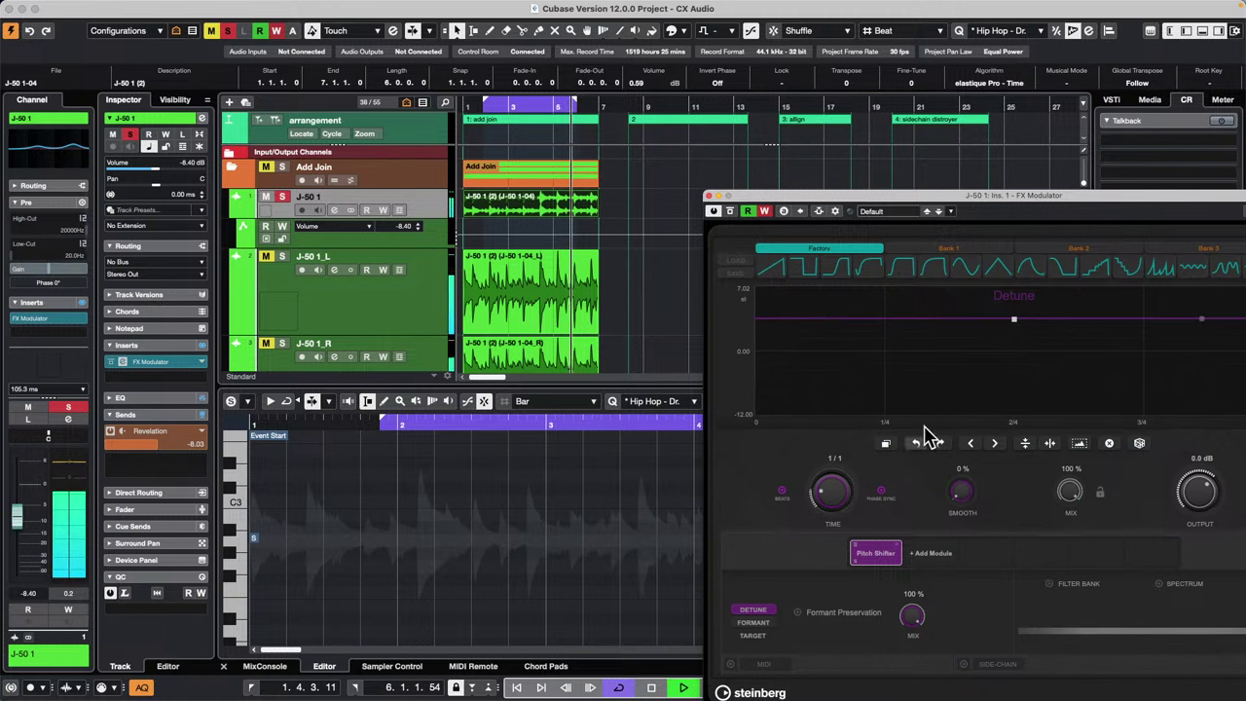
pyautogui.moveTo(1015, 320); pyautogui.dragTo(1016, 347)
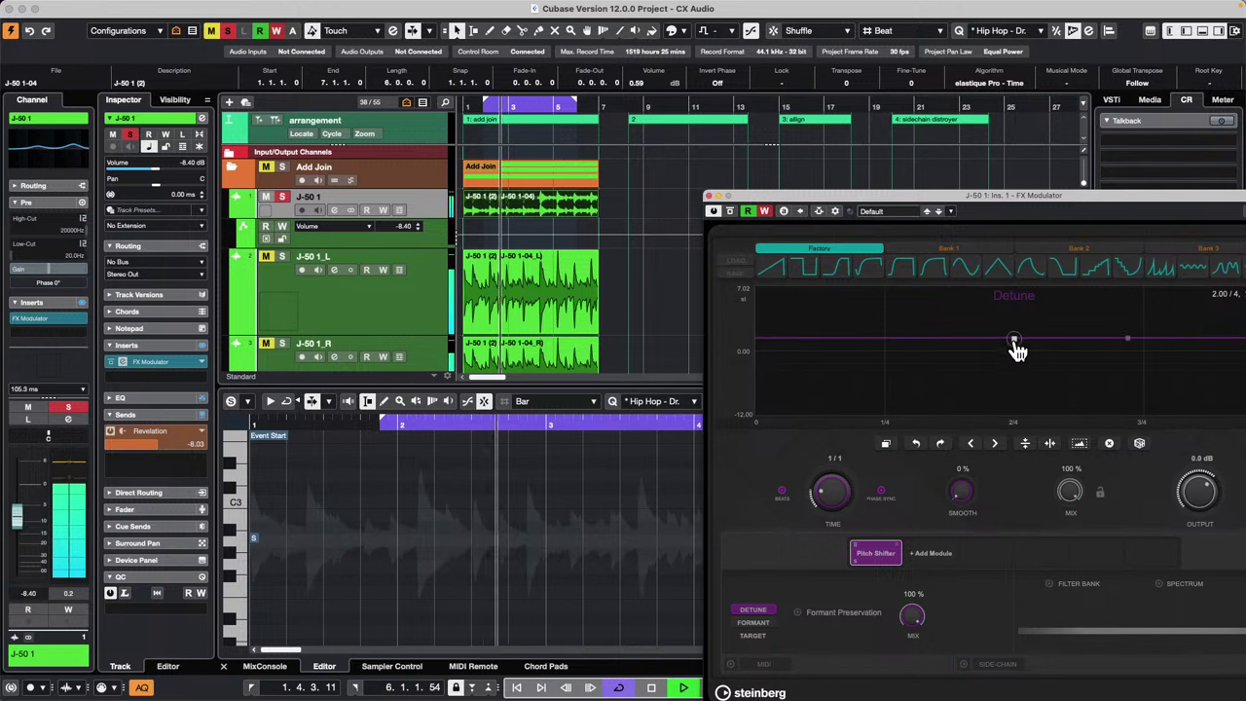
# Write automation during playback for FX Modulator's Time, Smooth and Output, raising Smooth to 30% and lowering Output to about -12.4 dB.
pyautogui.click(833, 494)
pyautogui.moveTo(962, 489); pyautogui.dragTo(969, 460)
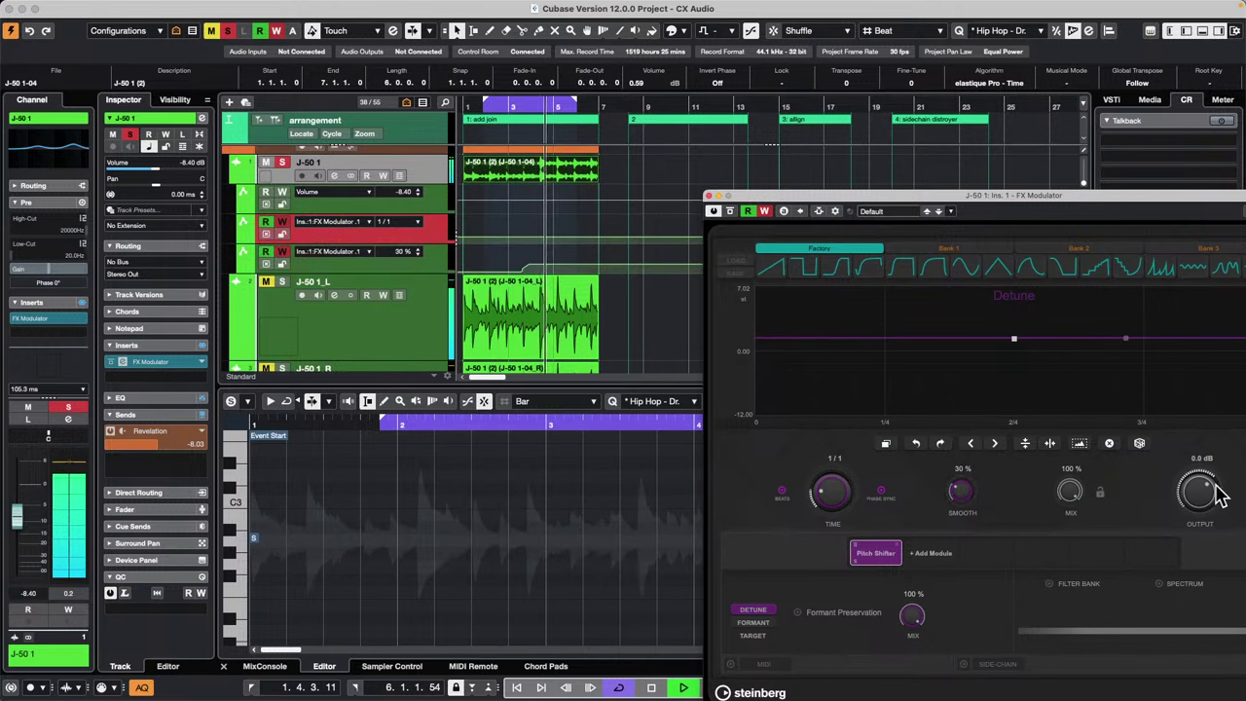
pyautogui.moveTo(1211, 498); pyautogui.dragTo(1191, 490)
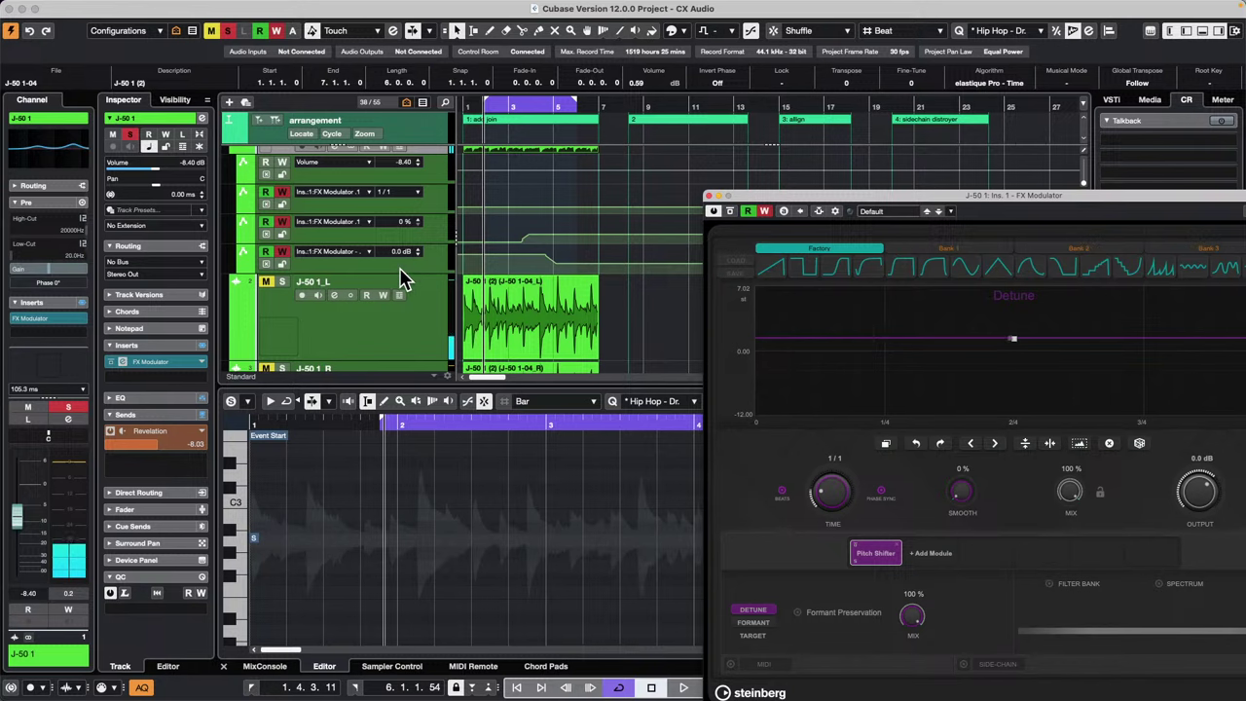
# Enlarge FX Modulator's Output automation lane and add a 6.8 dB point at about 5.4.2.70, after the written dip.
pyautogui.moveTo(401, 277); pyautogui.dragTo(401, 326)
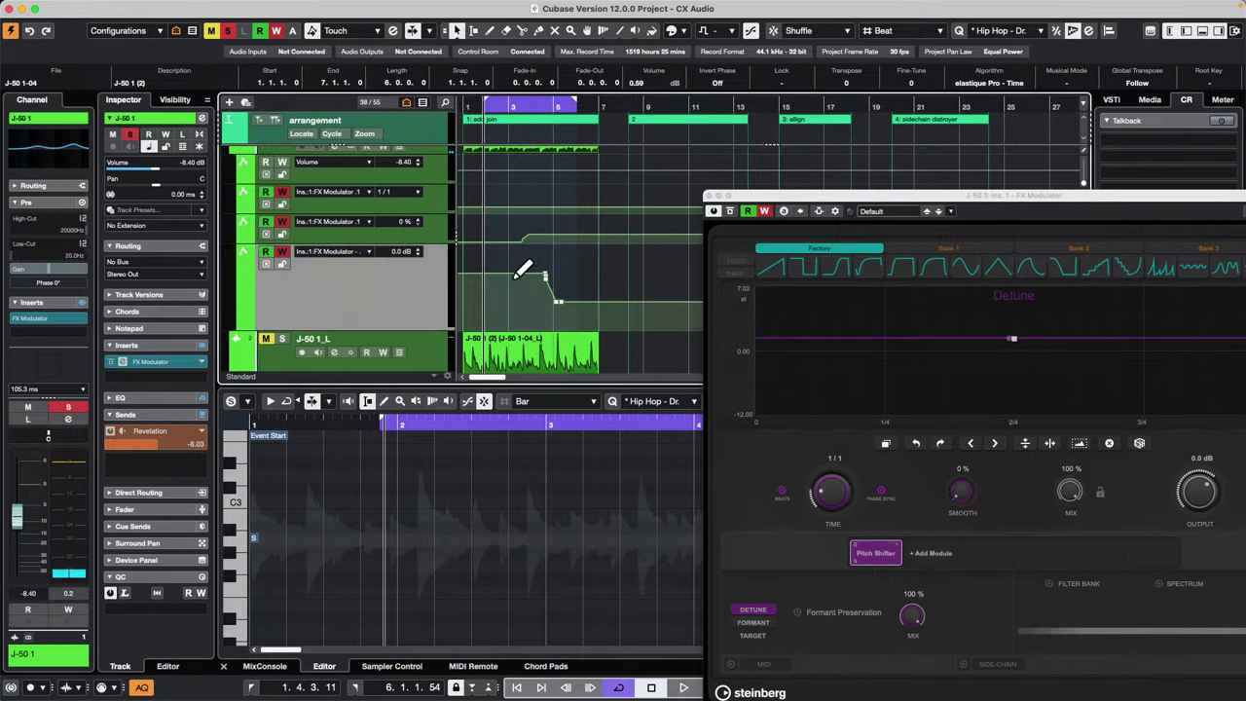
pyautogui.click(491, 305)
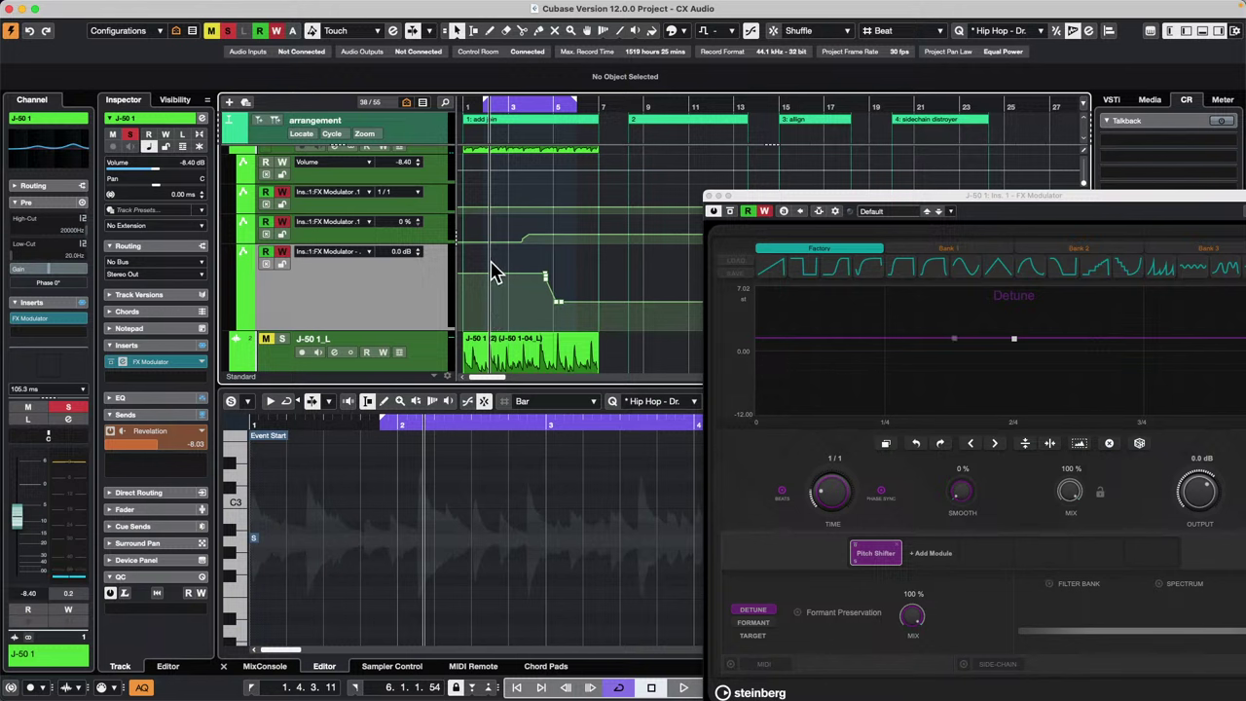
pyautogui.moveTo(484, 254); pyautogui.dragTo(604, 334)
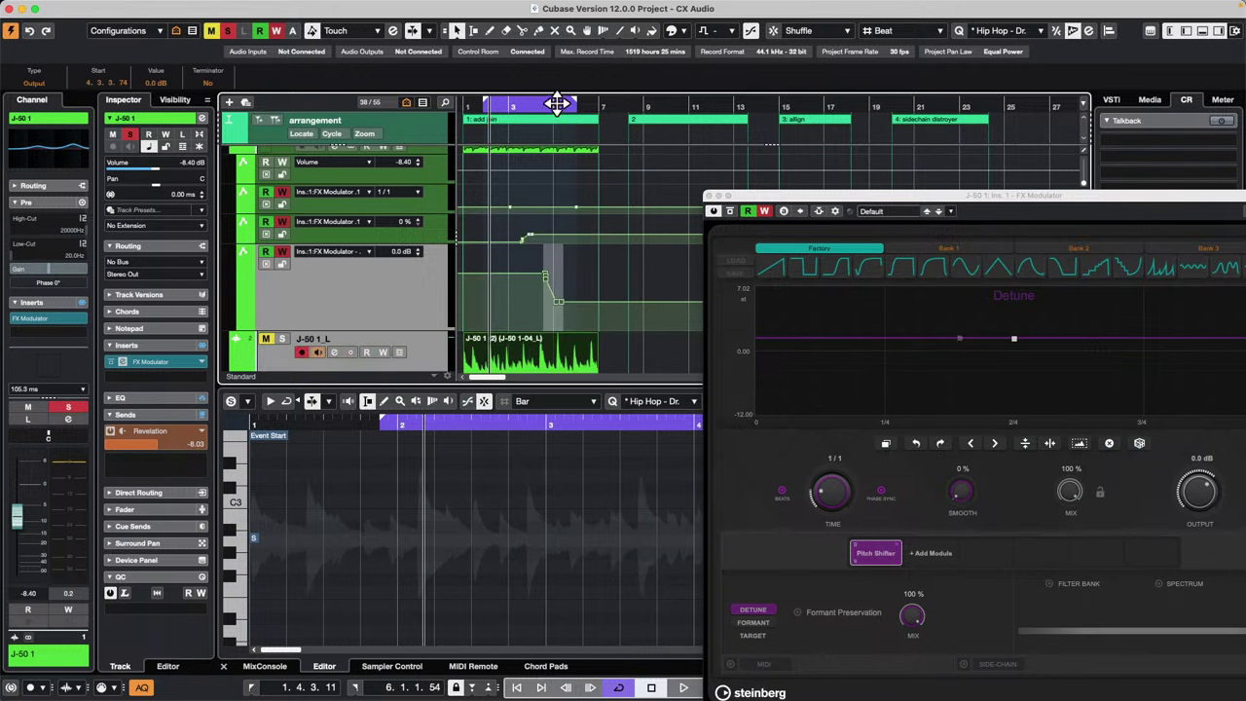
pyautogui.moveTo(559, 104); pyautogui.dragTo(574, 228)
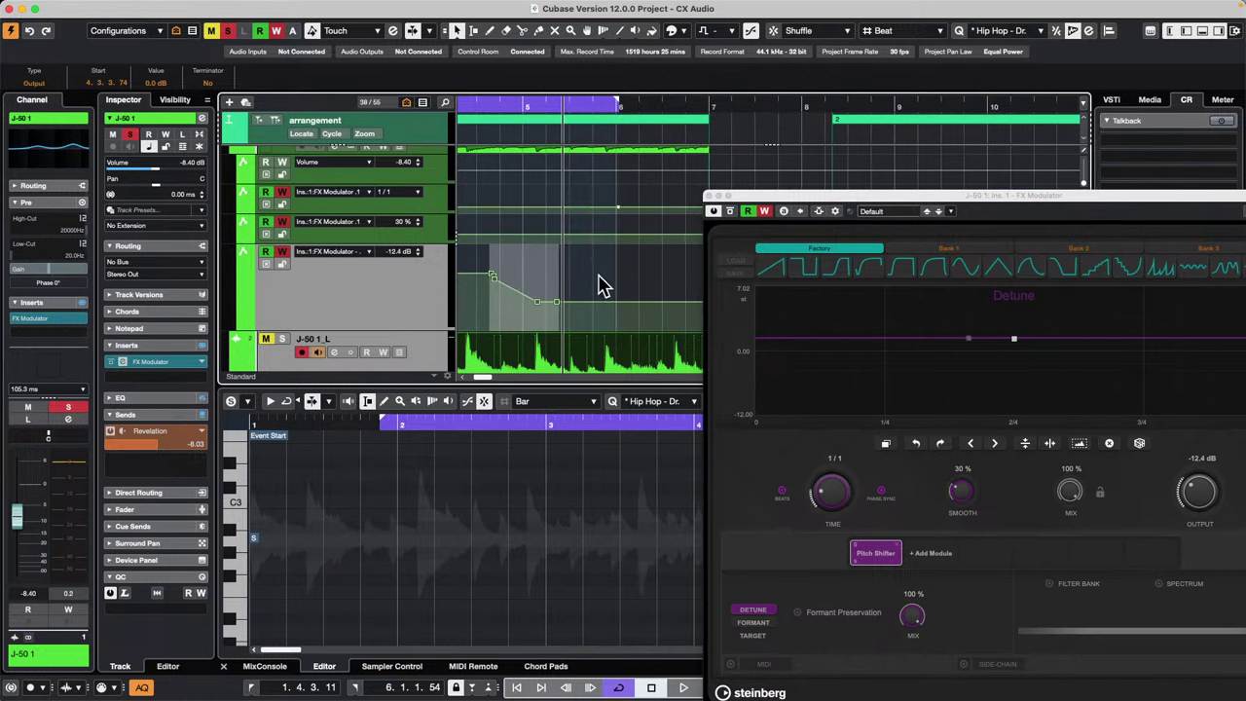
pyautogui.moveTo(601, 303); pyautogui.dragTo(603, 259)
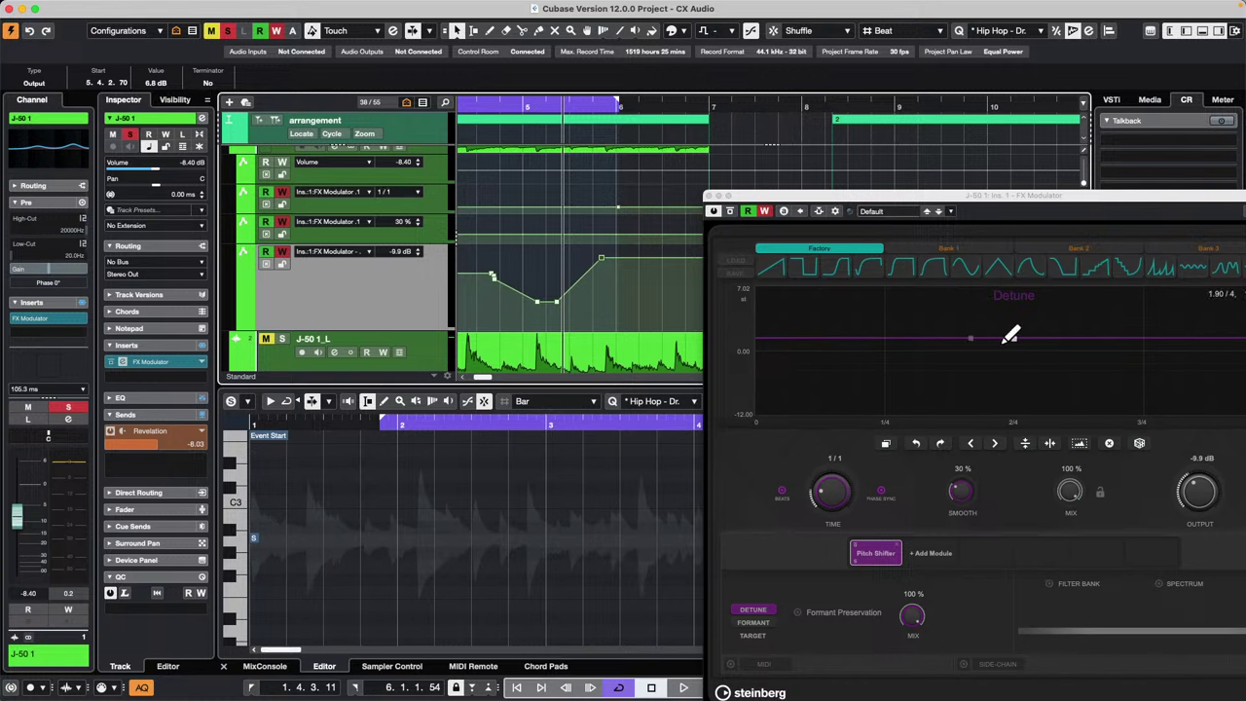
# Assign FX Modulator's PanSmooth parameter, from the Pan group of its Fx parameters, to the enlarged automation lane.
pyautogui.click(341, 255)
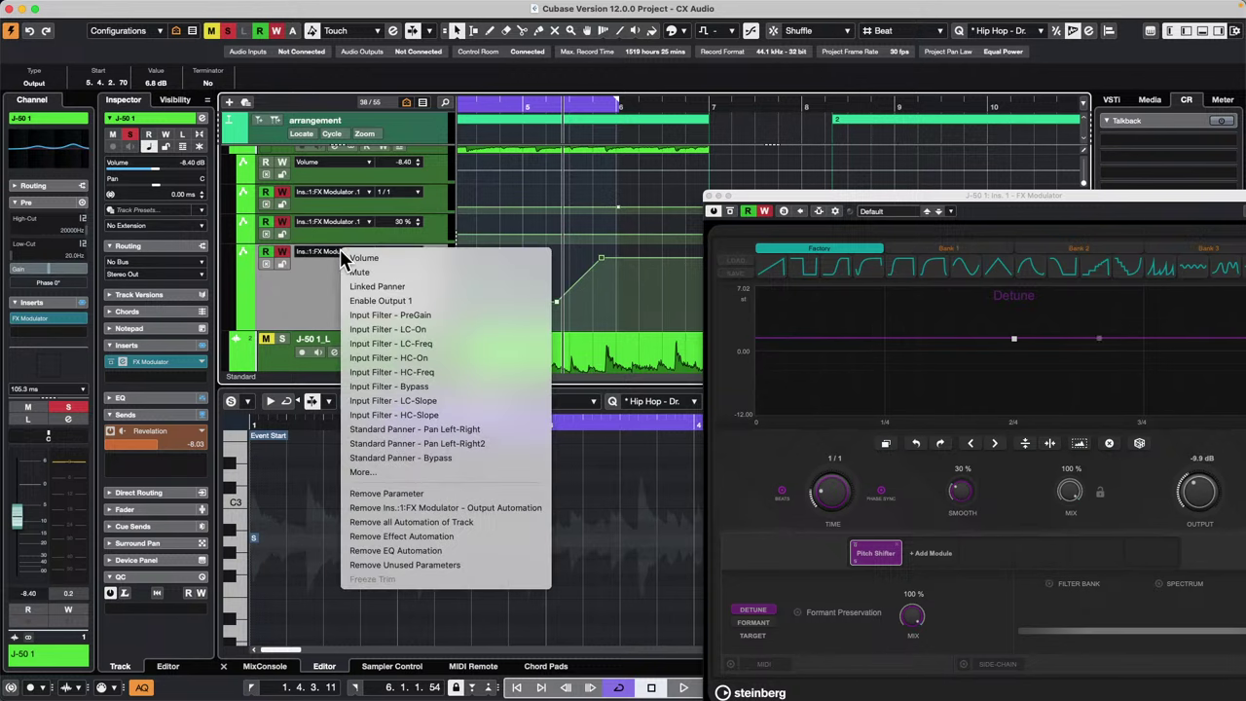
pyautogui.click(404, 475)
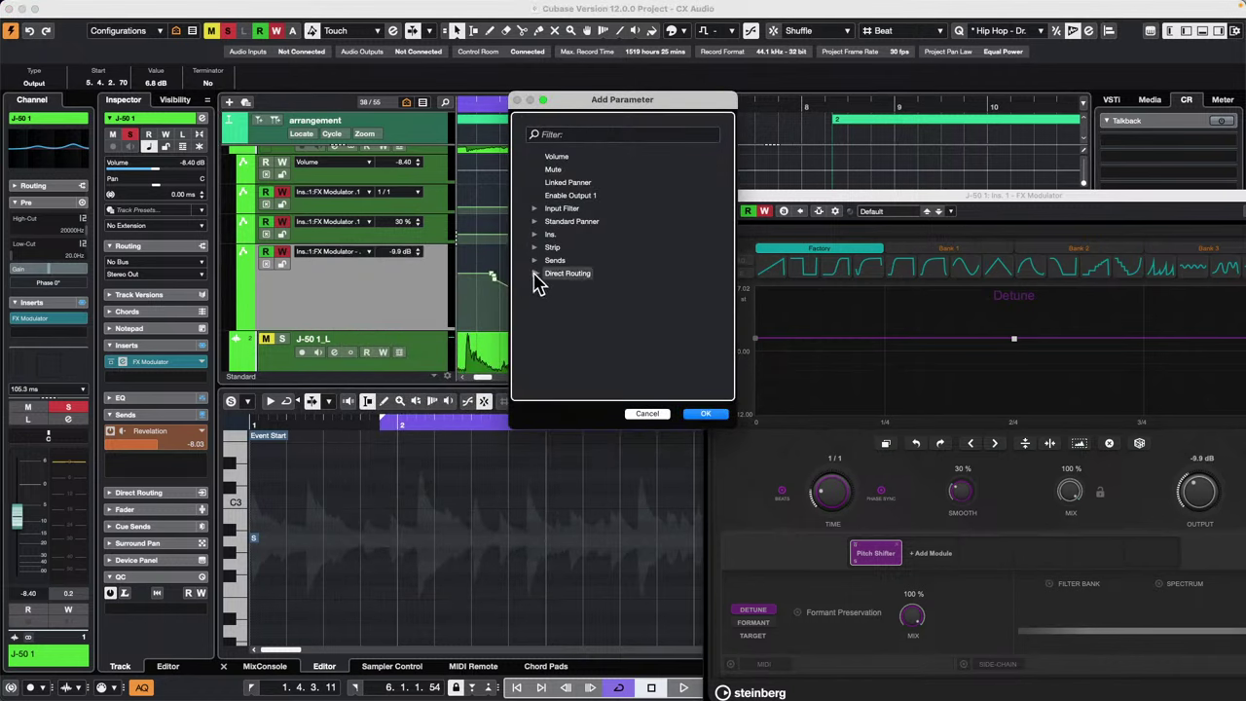
pyautogui.click(534, 235)
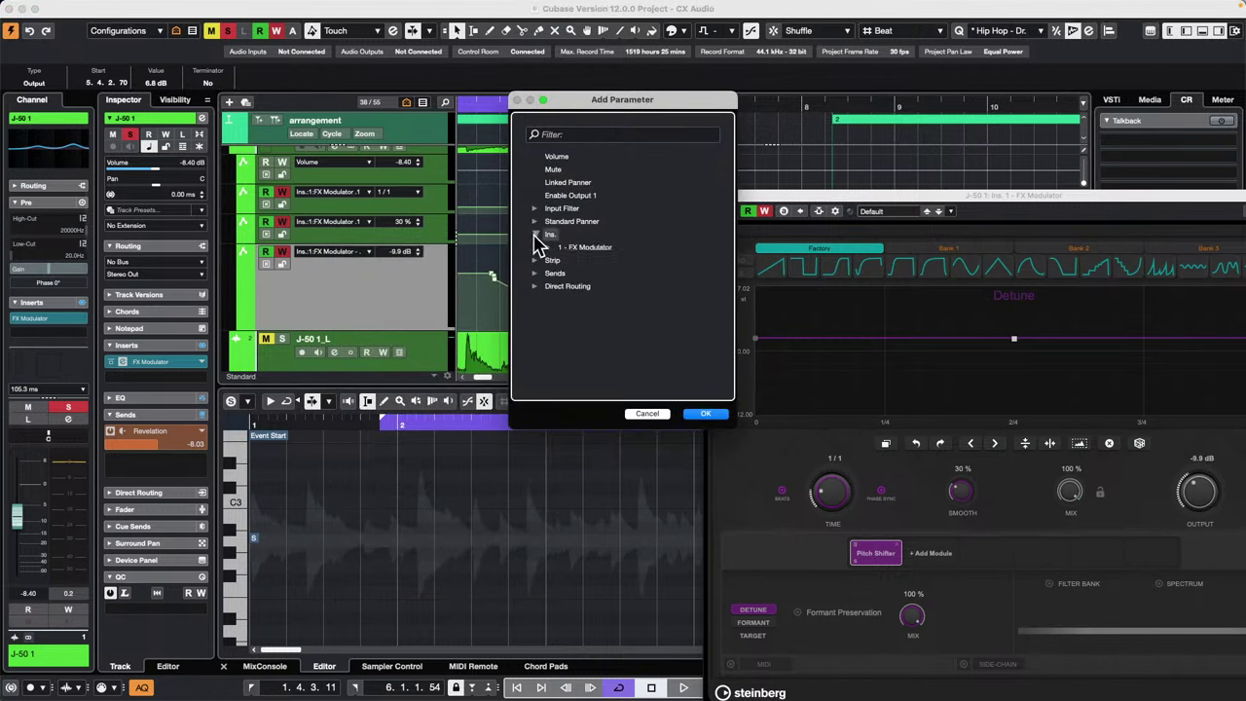
pyautogui.click(548, 247)
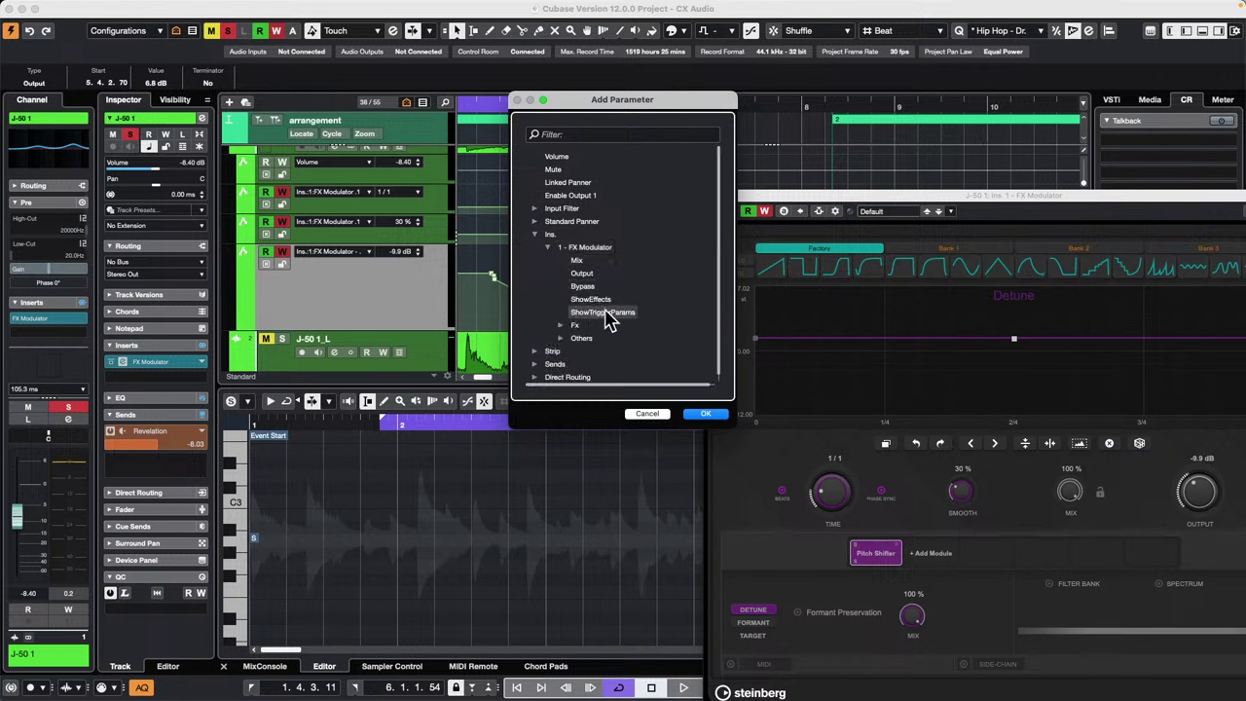
pyautogui.click(562, 325)
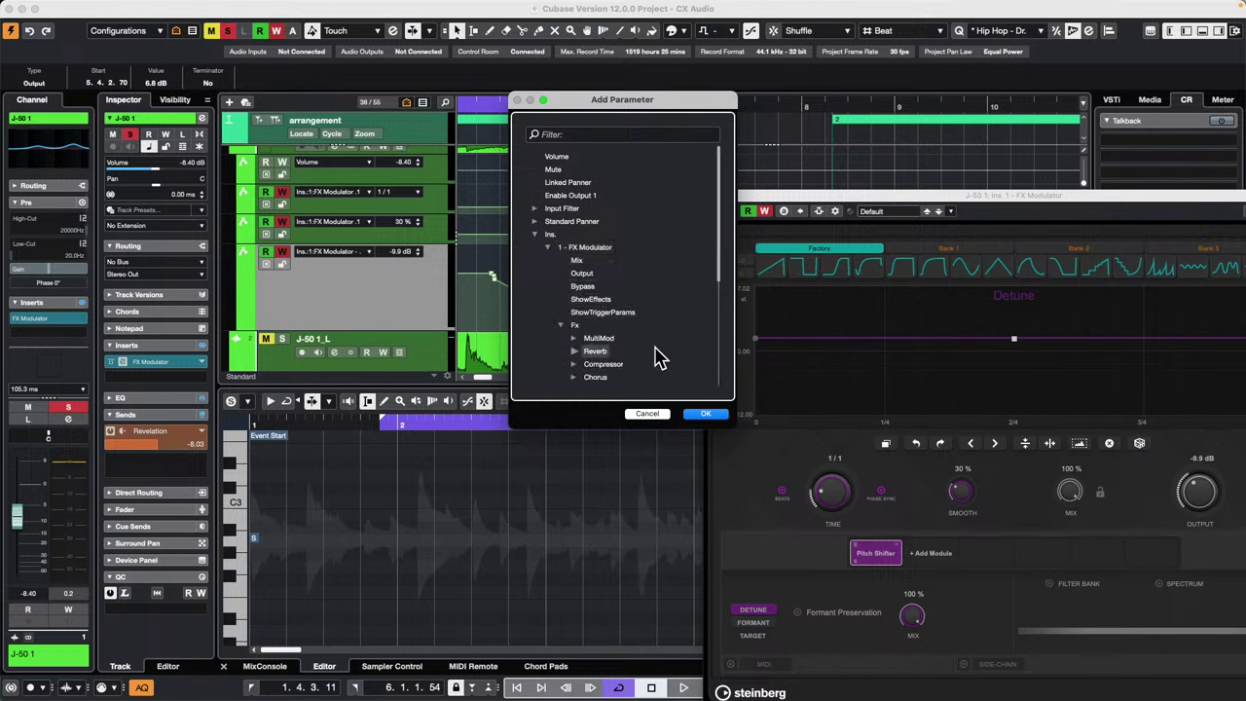
pyautogui.scroll(-5, 658, 355)
pyautogui.scroll(-5, 668, 356)
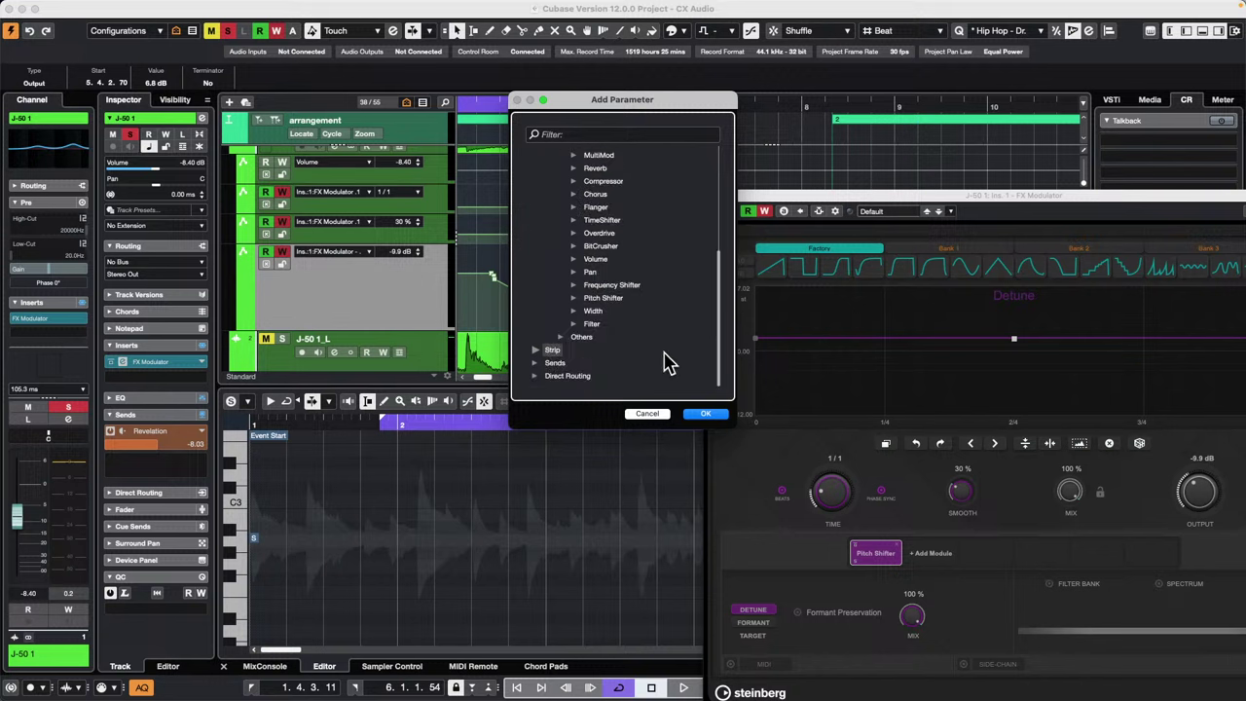
pyautogui.click(574, 273)
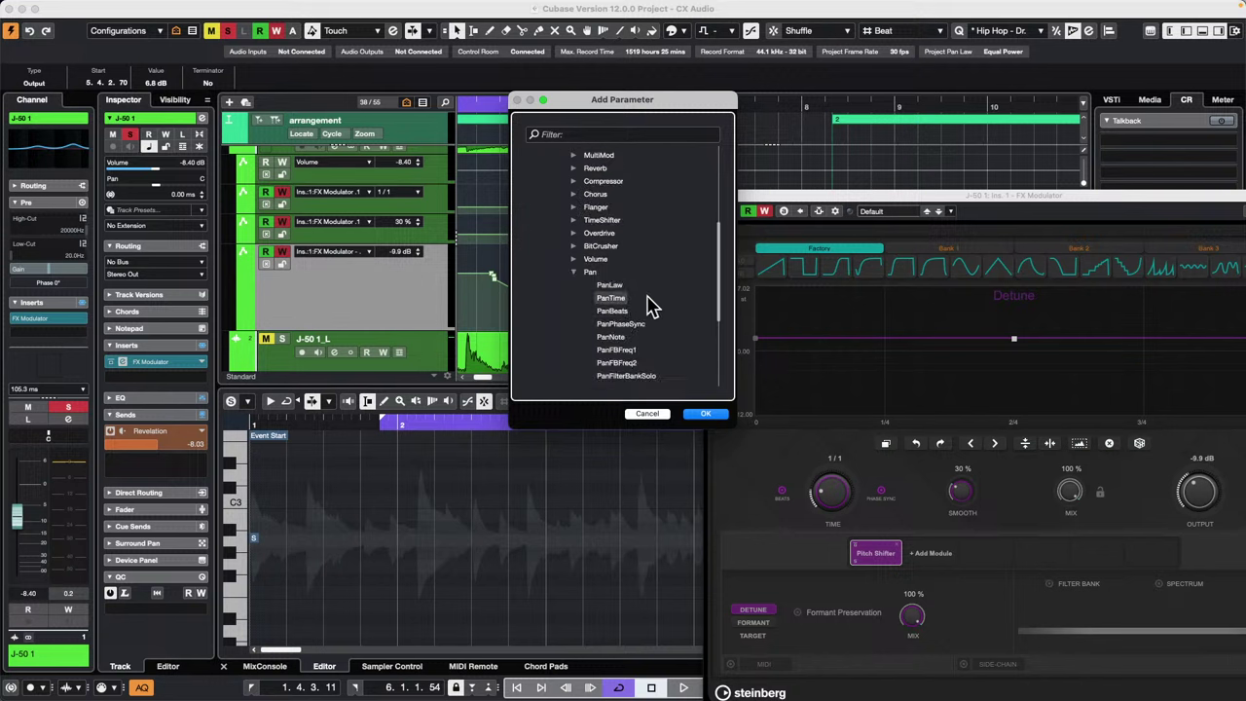
pyautogui.scroll(-2, 672, 349)
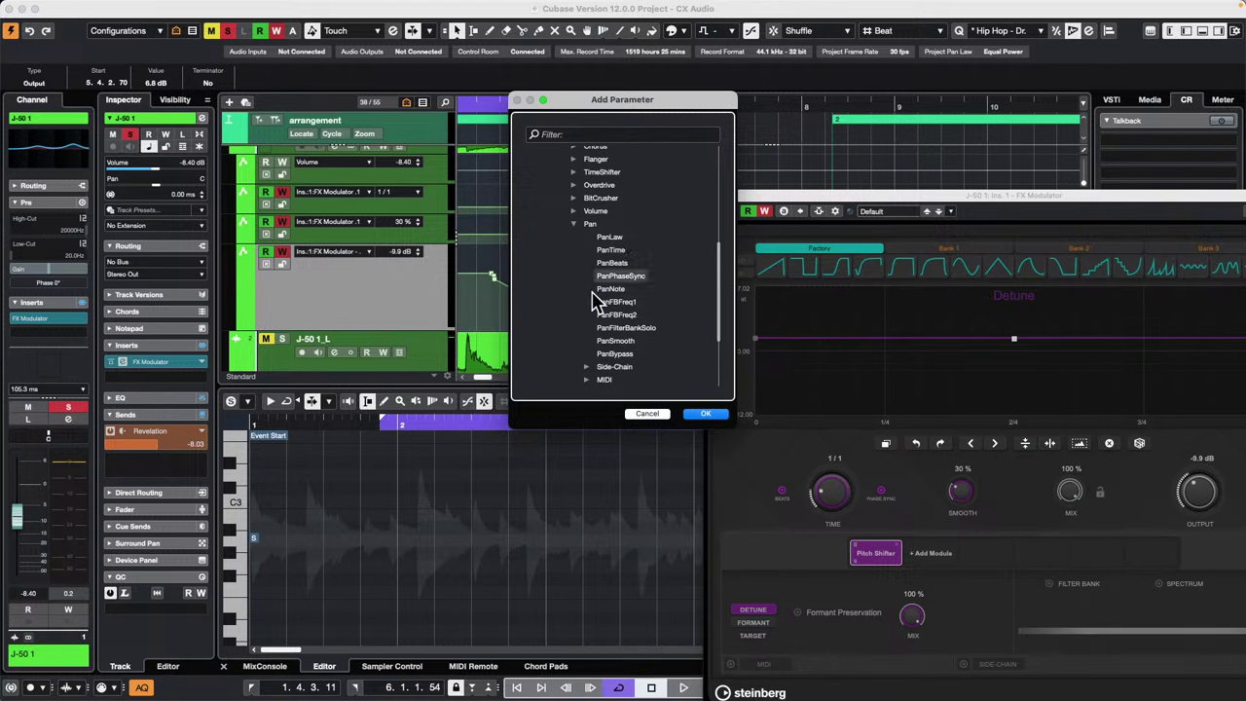
pyautogui.click(623, 341)
pyautogui.click(706, 414)
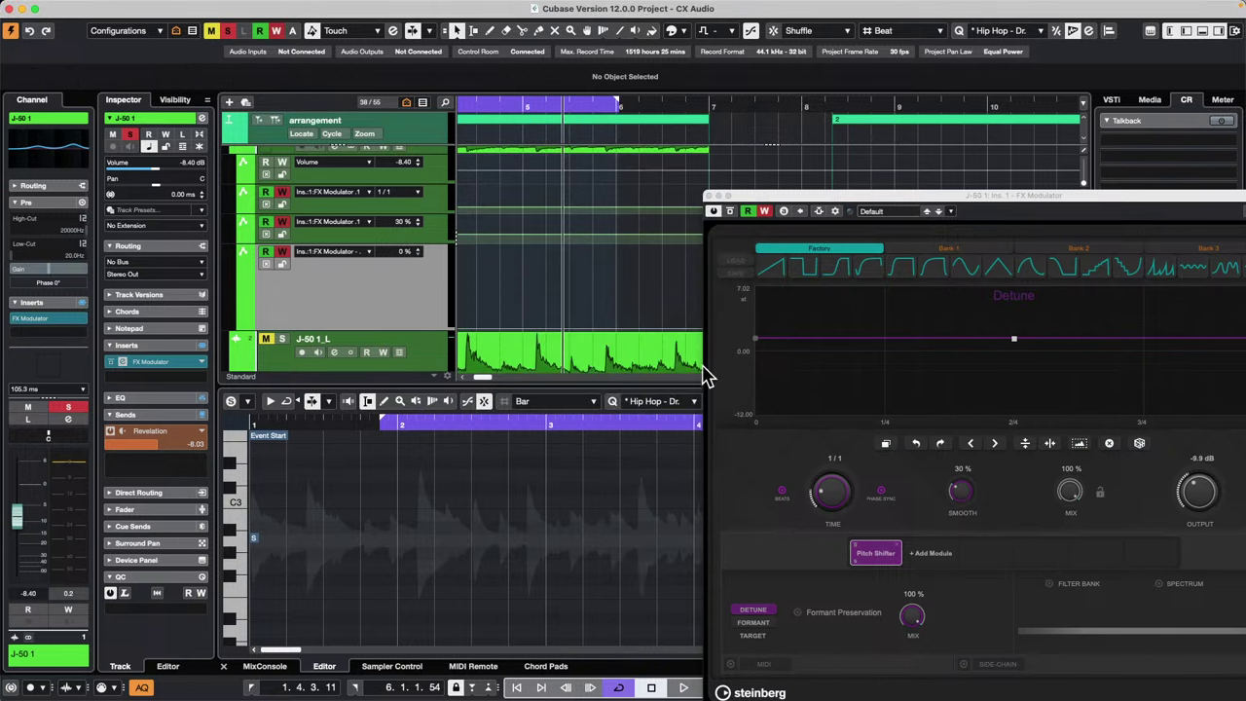
# Draw a freehand PanSmooth automation curve from about the middle of bar 5 to just past bar 6.
pyautogui.rightClick(527, 292)
pyautogui.click(554, 298)
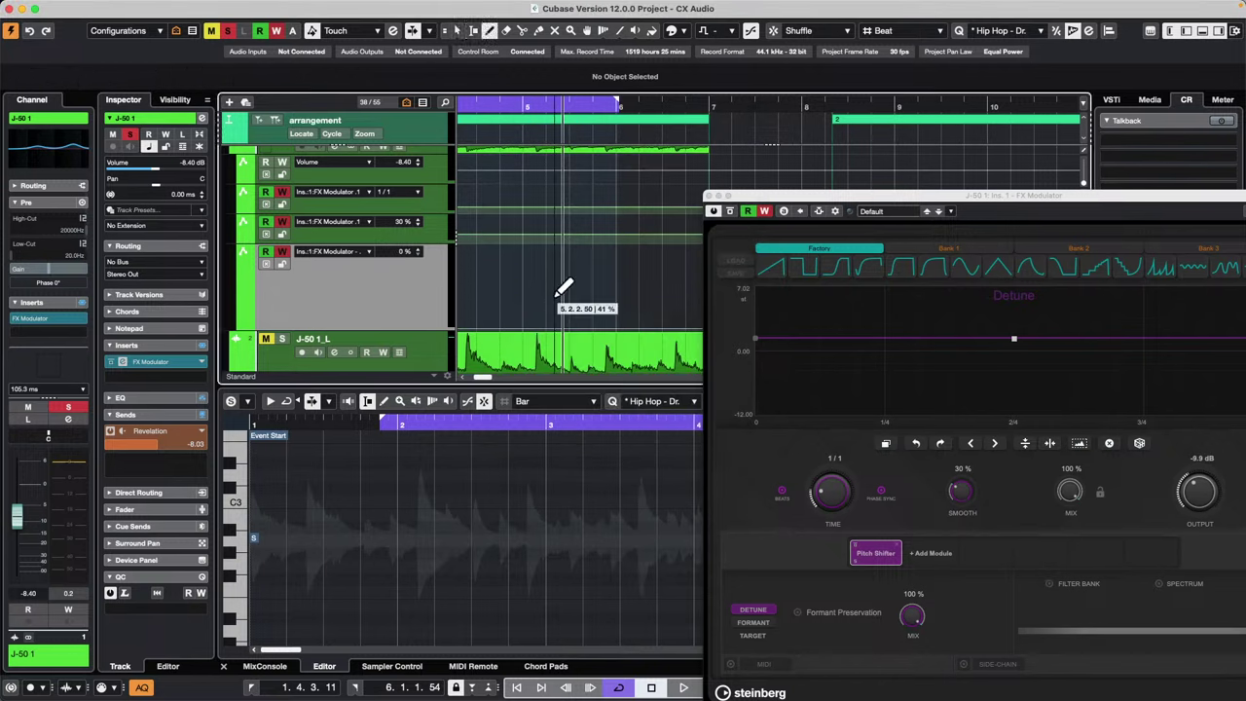
pyautogui.moveTo(543, 293); pyautogui.dragTo(628, 281)
pyautogui.press('1')
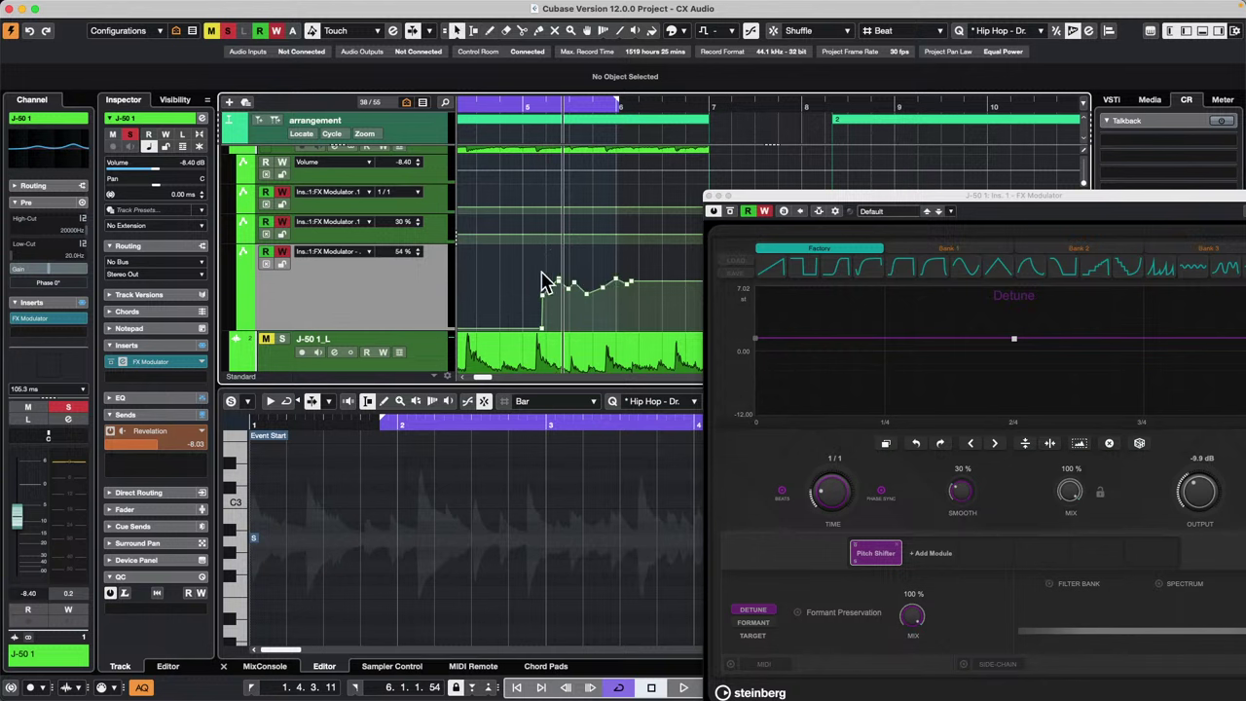
# Select the drawn PanSmooth automation points and shift them together so the curve ends at about 64%.
pyautogui.moveTo(547, 271); pyautogui.dragTo(651, 318)
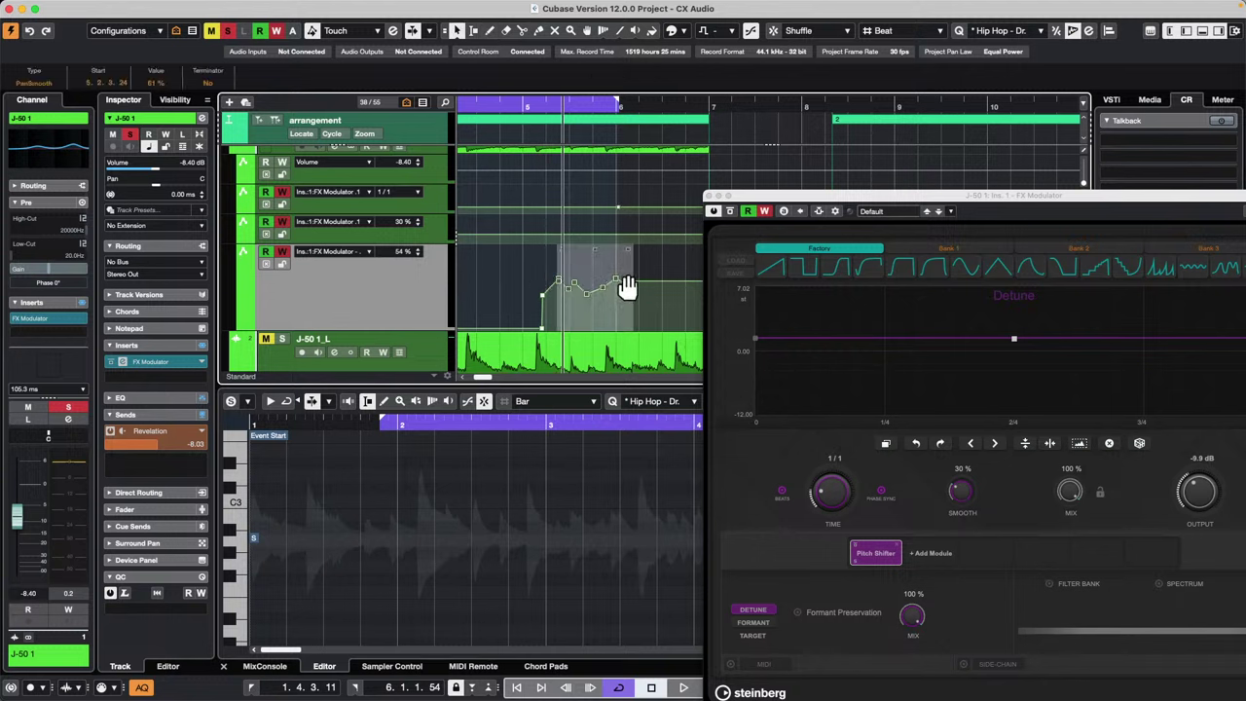
pyautogui.moveTo(617, 284)
pyautogui.mouseDown()
pyautogui.moveTo(623, 297)
pyautogui.moveTo(620, 251)
pyautogui.moveTo(619, 296)
pyautogui.moveTo(619, 273)
pyautogui.moveTo(606, 270)
pyautogui.moveTo(663, 306)
pyautogui.moveTo(626, 293)
pyautogui.mouseUp()
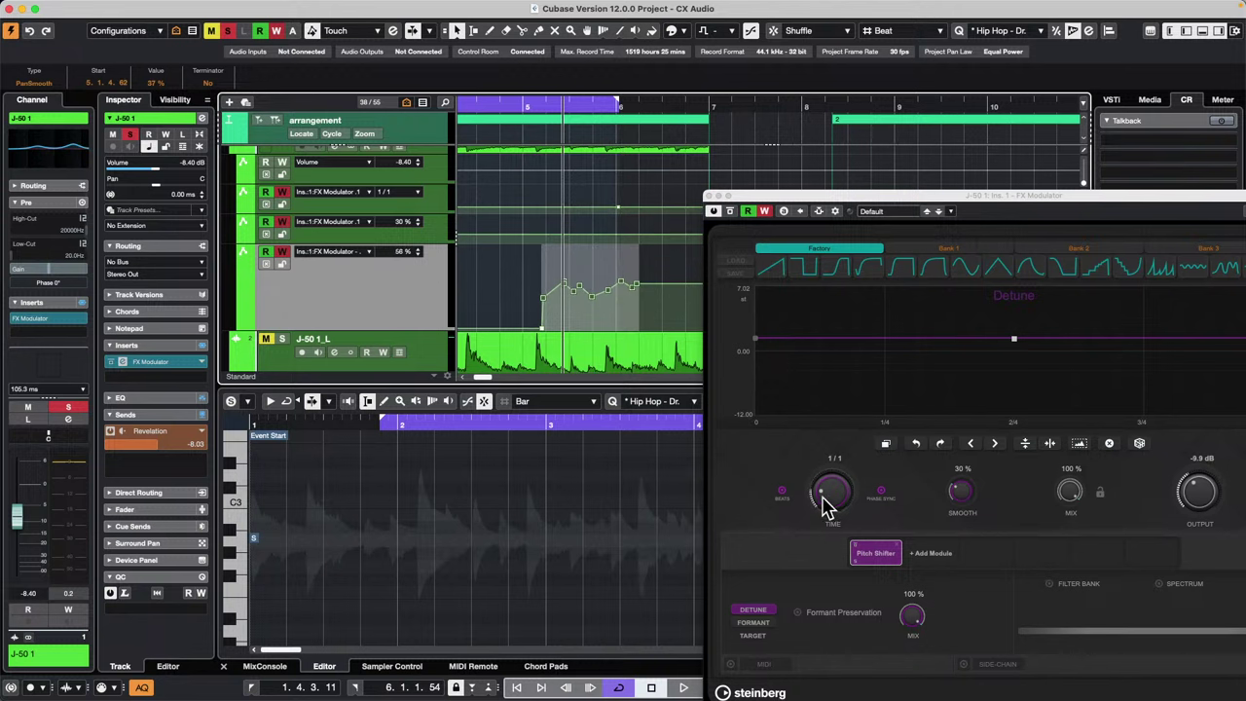
pyautogui.moveTo(622, 282)
pyautogui.mouseDown()
pyautogui.moveTo(621, 314)
pyautogui.moveTo(621, 280)
pyautogui.mouseUp()
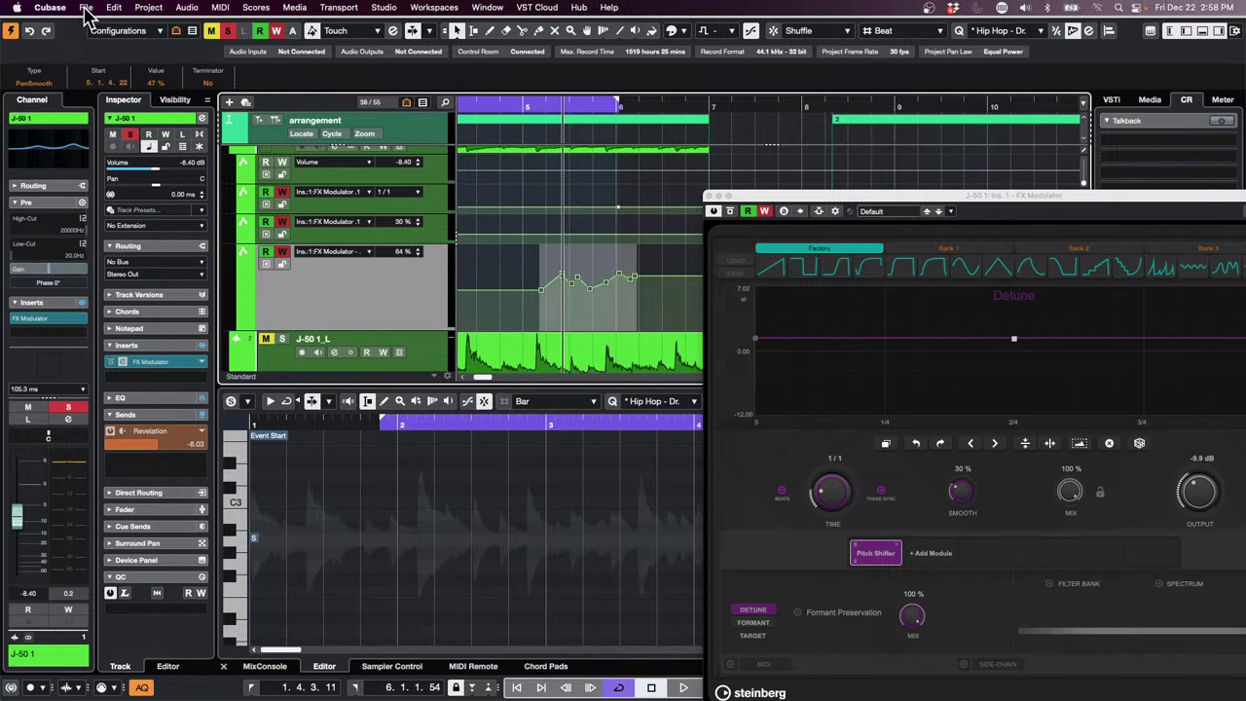
# Start opening another project and switch the file browser to the Projects folder.
pyautogui.click(86, 12)
pyautogui.moveTo(146, 308)
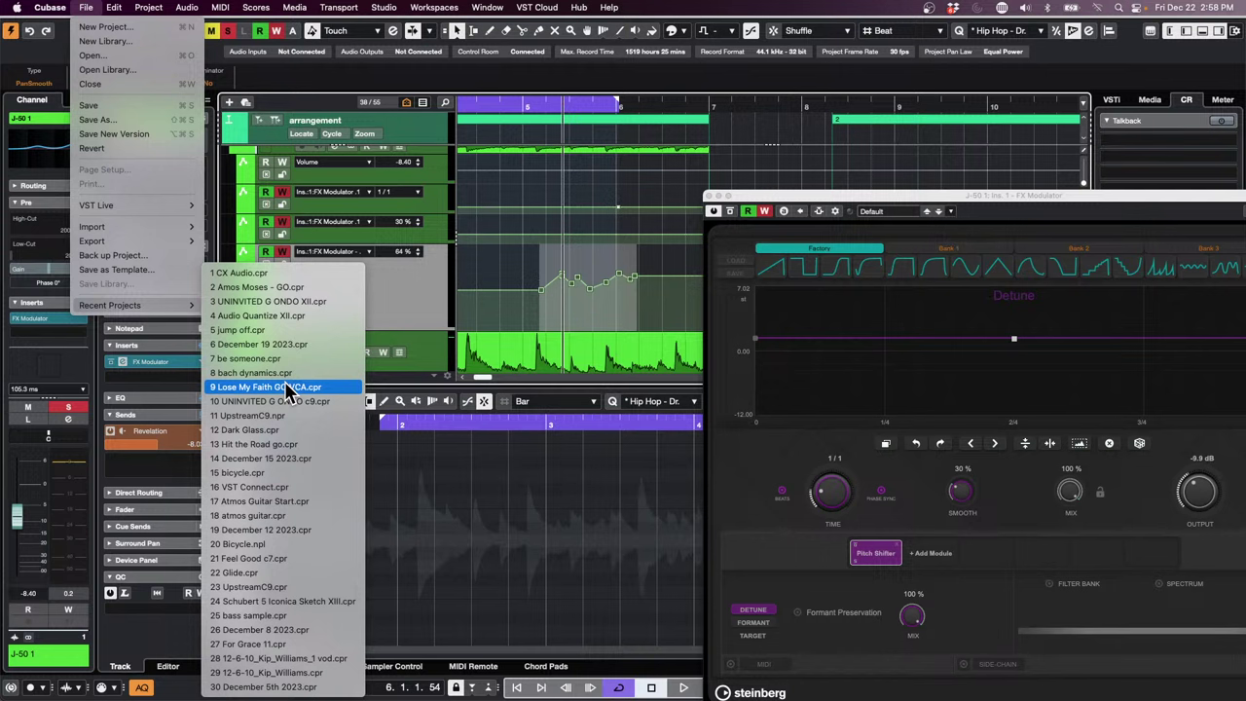
pyautogui.click(105, 59)
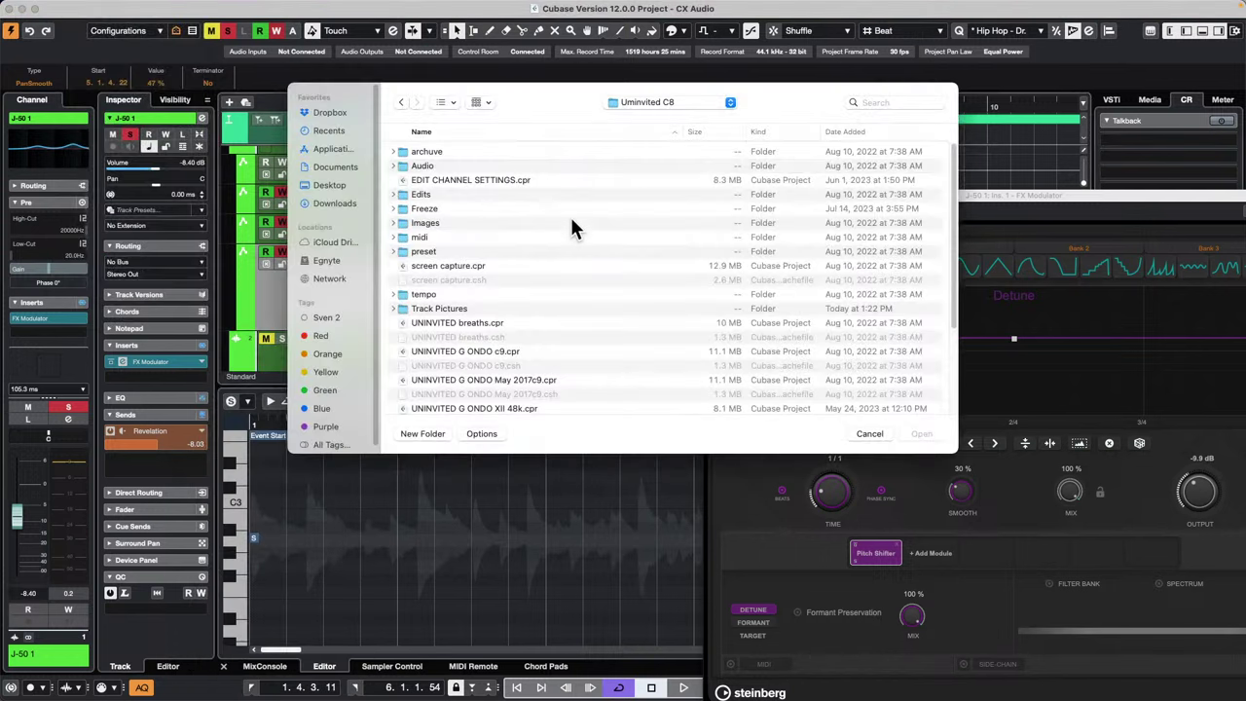
pyautogui.click(641, 101)
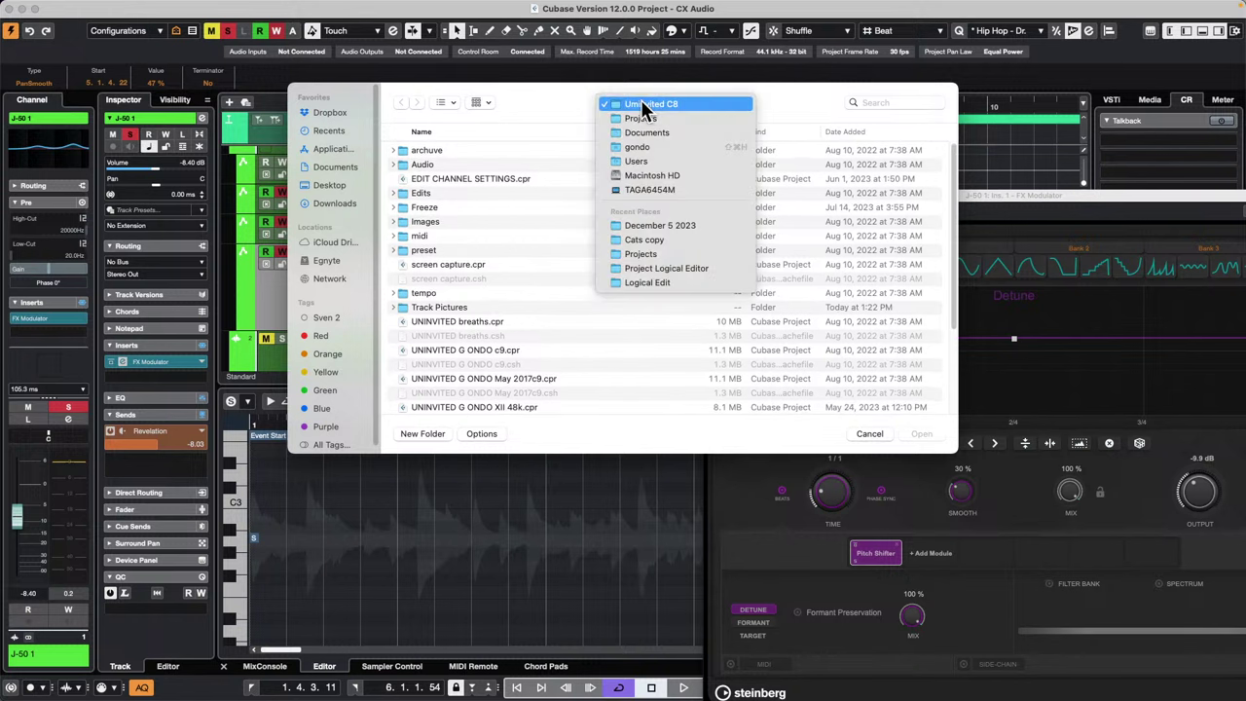
pyautogui.click(655, 119)
# Open and activate comping C12.cpr from the comping C6 folder, leaving its missing audio file unresolved.
pyautogui.scroll(-1, 444, 280)
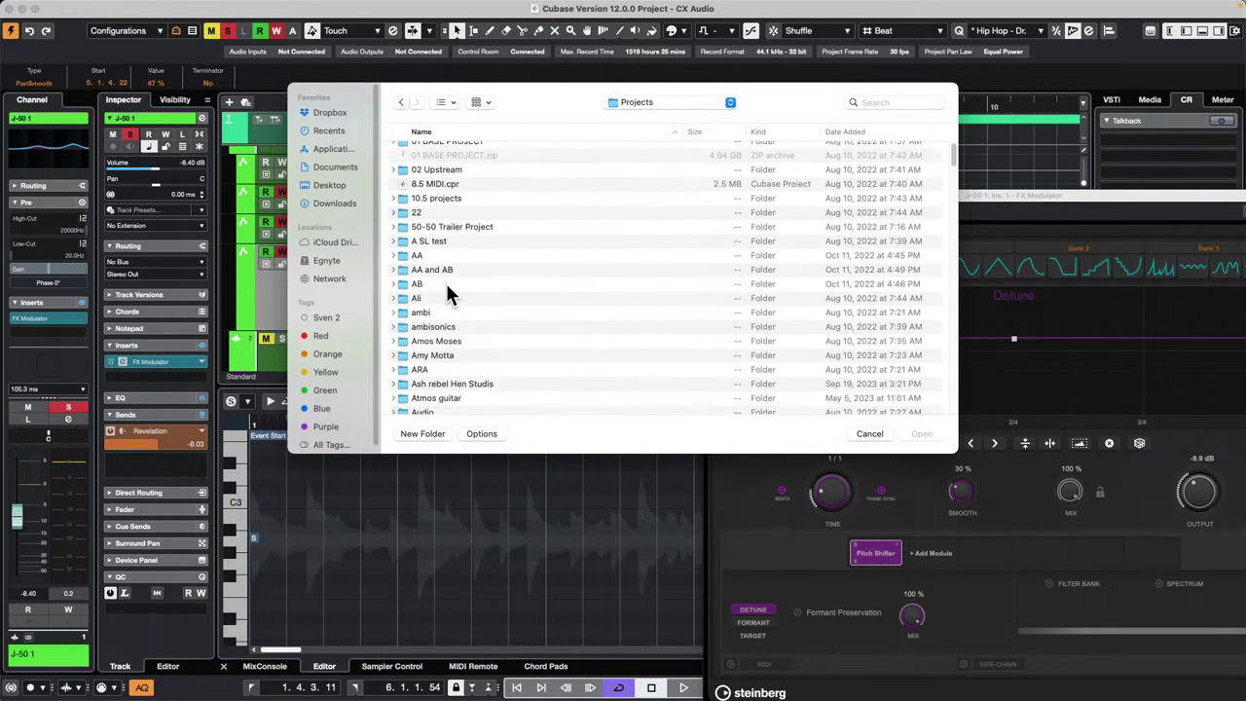
pyautogui.scroll(-5, 446, 282)
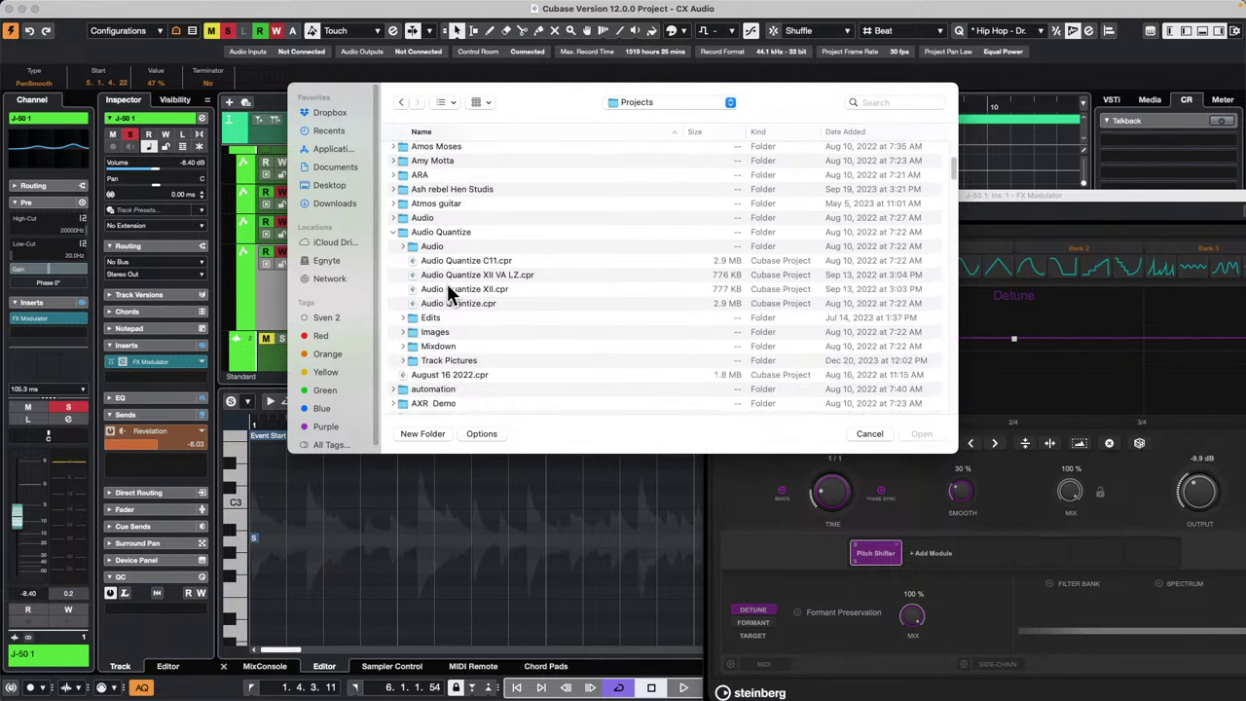
pyautogui.scroll(-8, 447, 283)
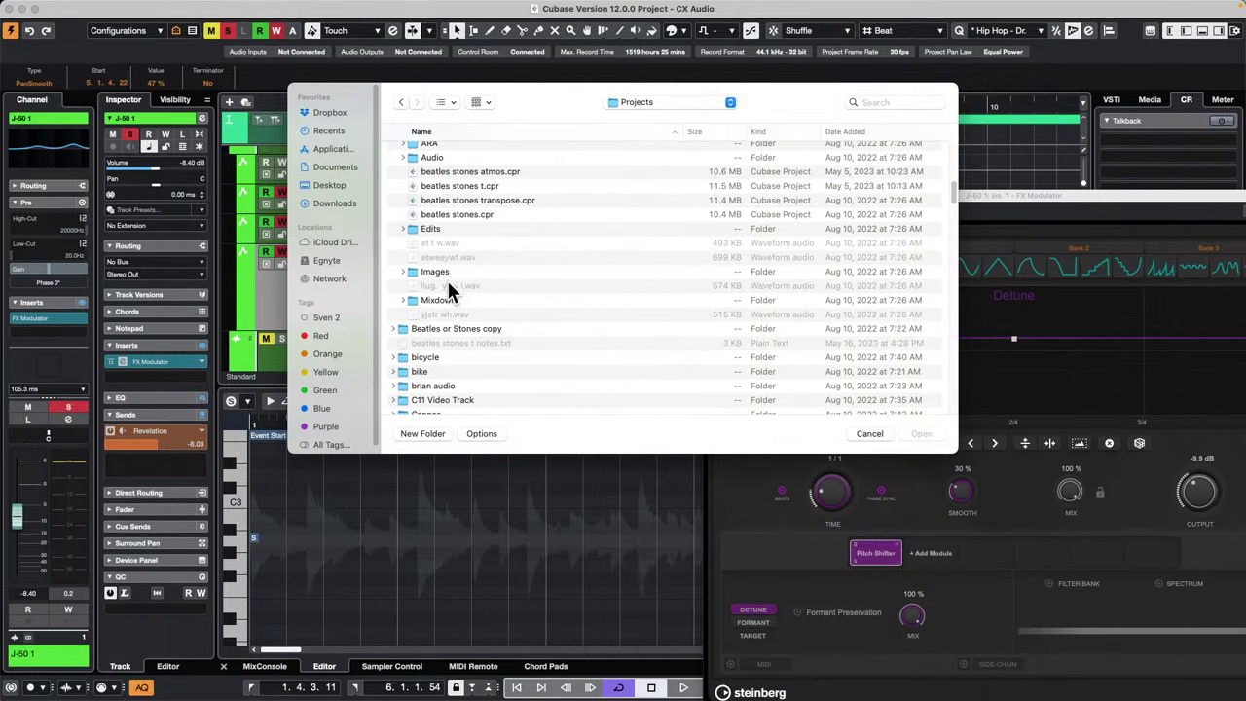
pyautogui.scroll(-2, 454, 293)
pyautogui.scroll(-3, 456, 292)
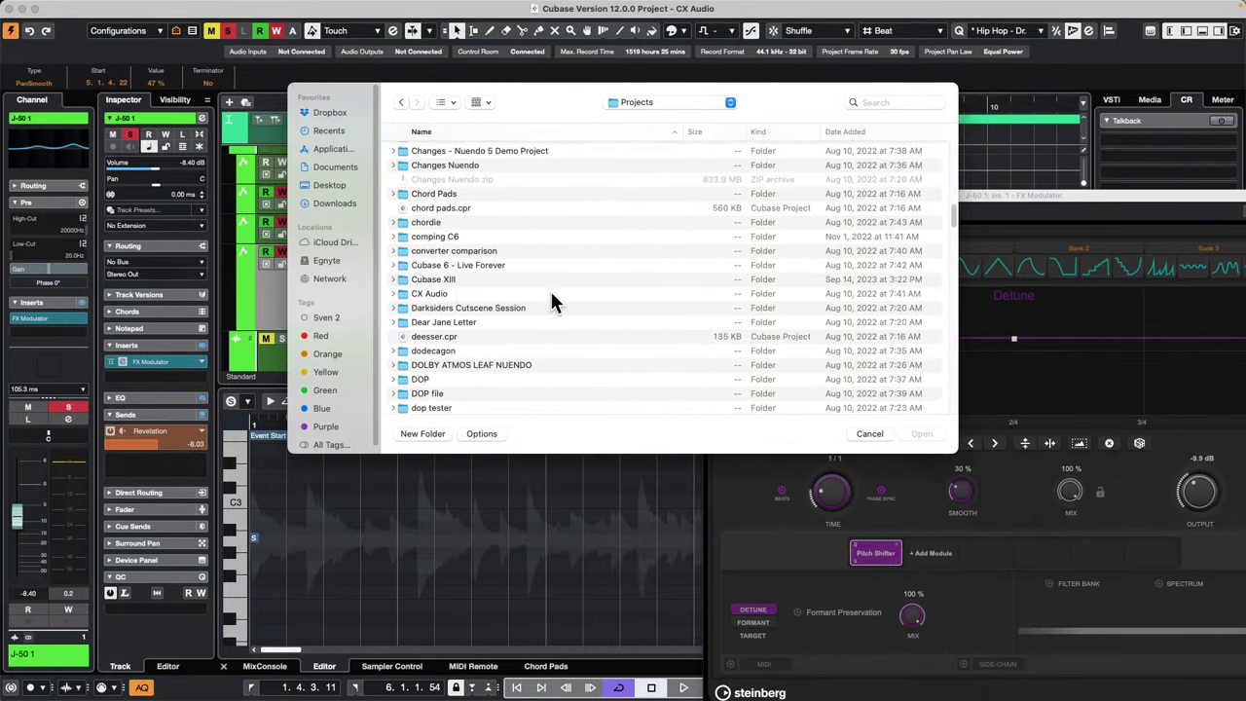
pyautogui.click(393, 236)
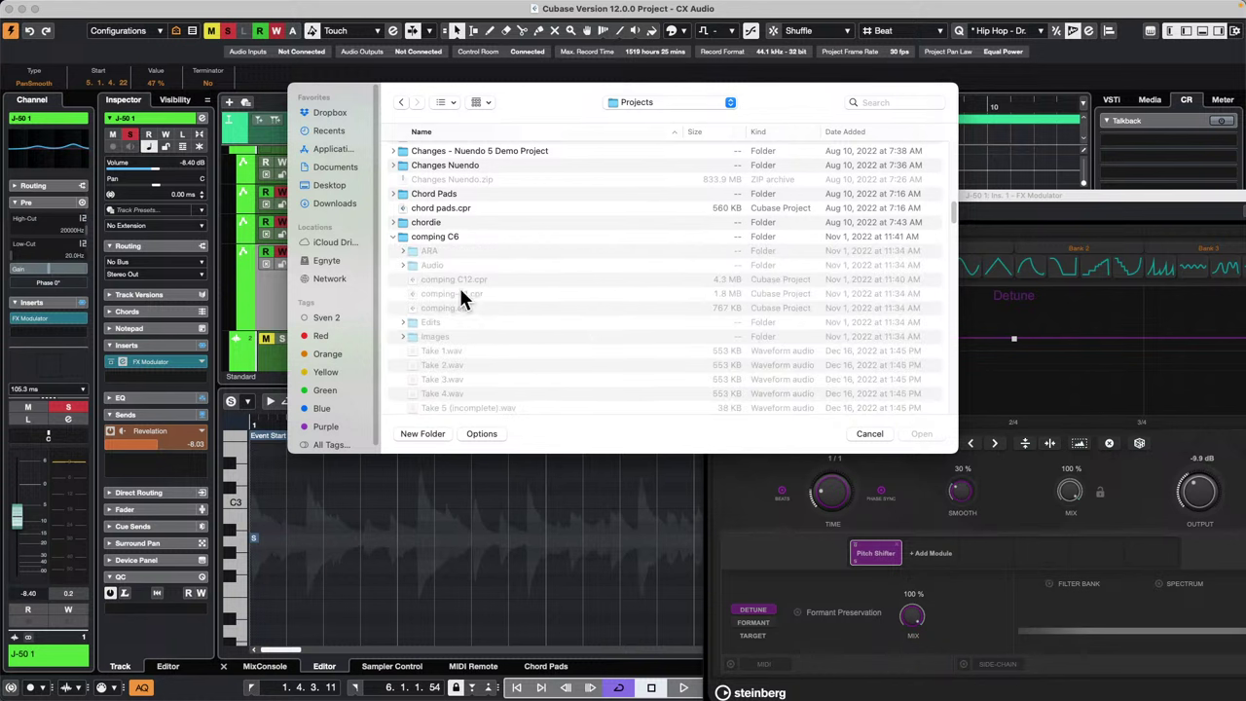
pyautogui.doubleClick(483, 280)
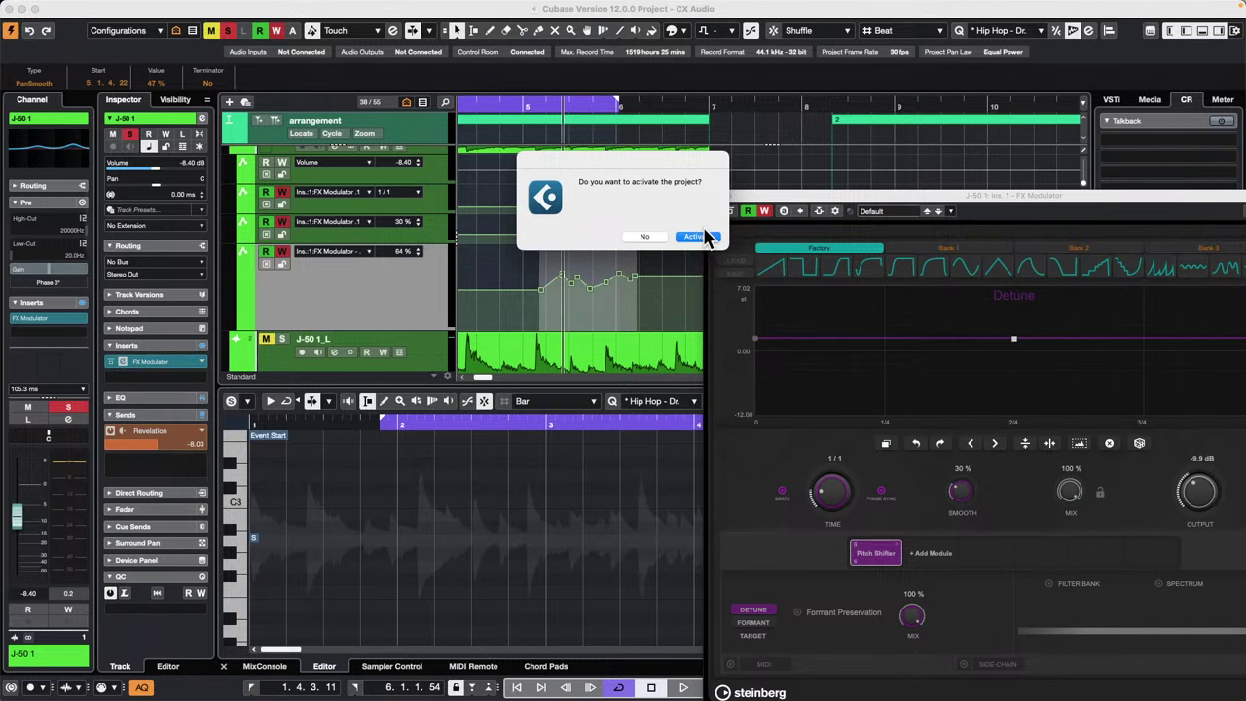
pyautogui.click(697, 236)
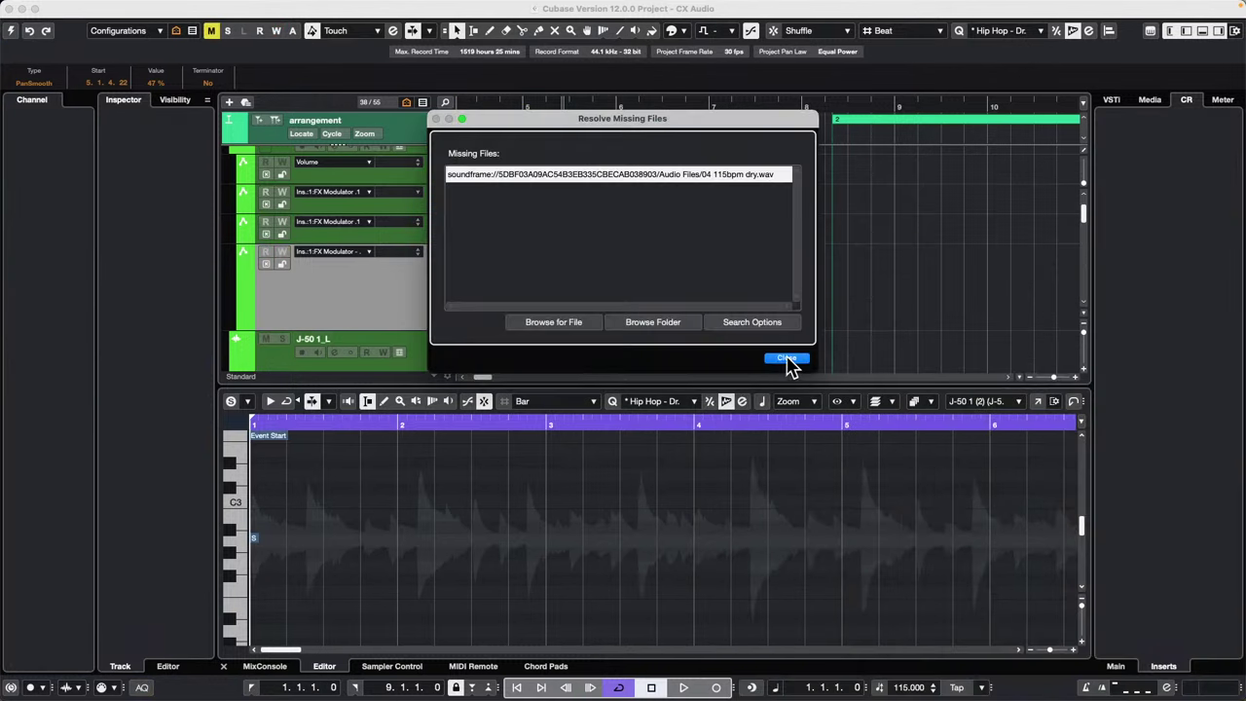
pyautogui.click(786, 359)
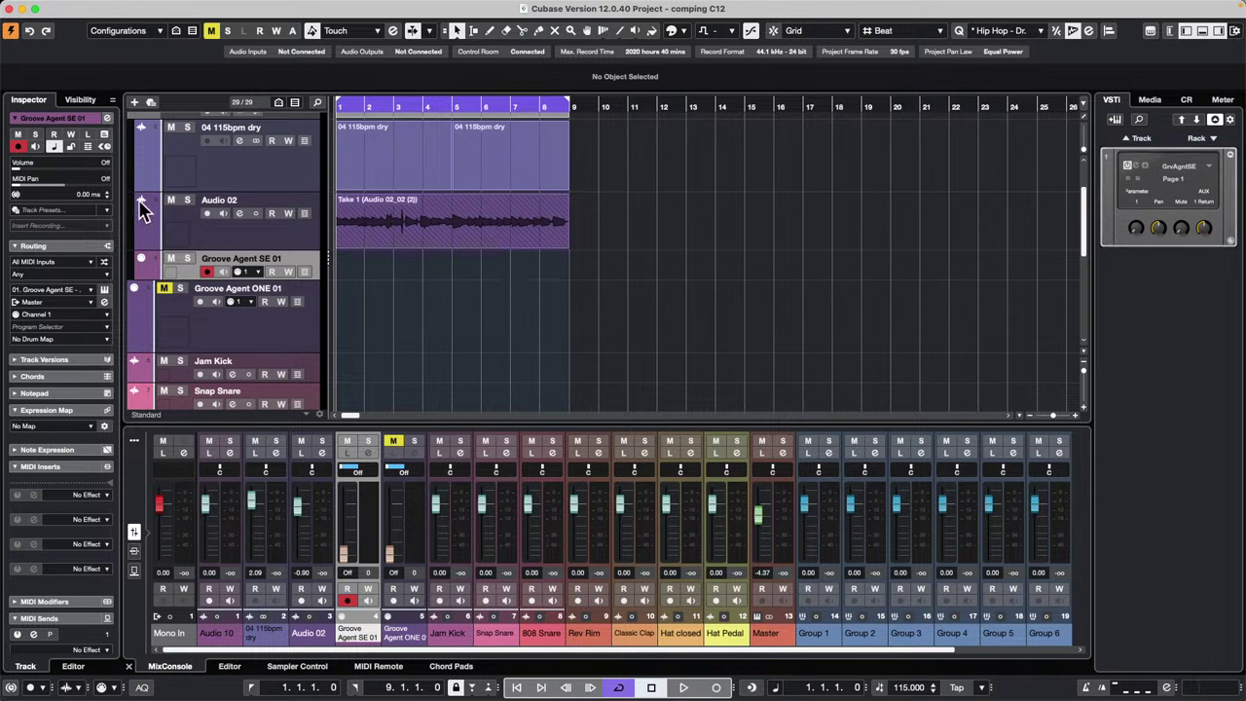
# Show the take lanes of the Audio 02 track and select Lane 1.
pyautogui.click(243, 237)
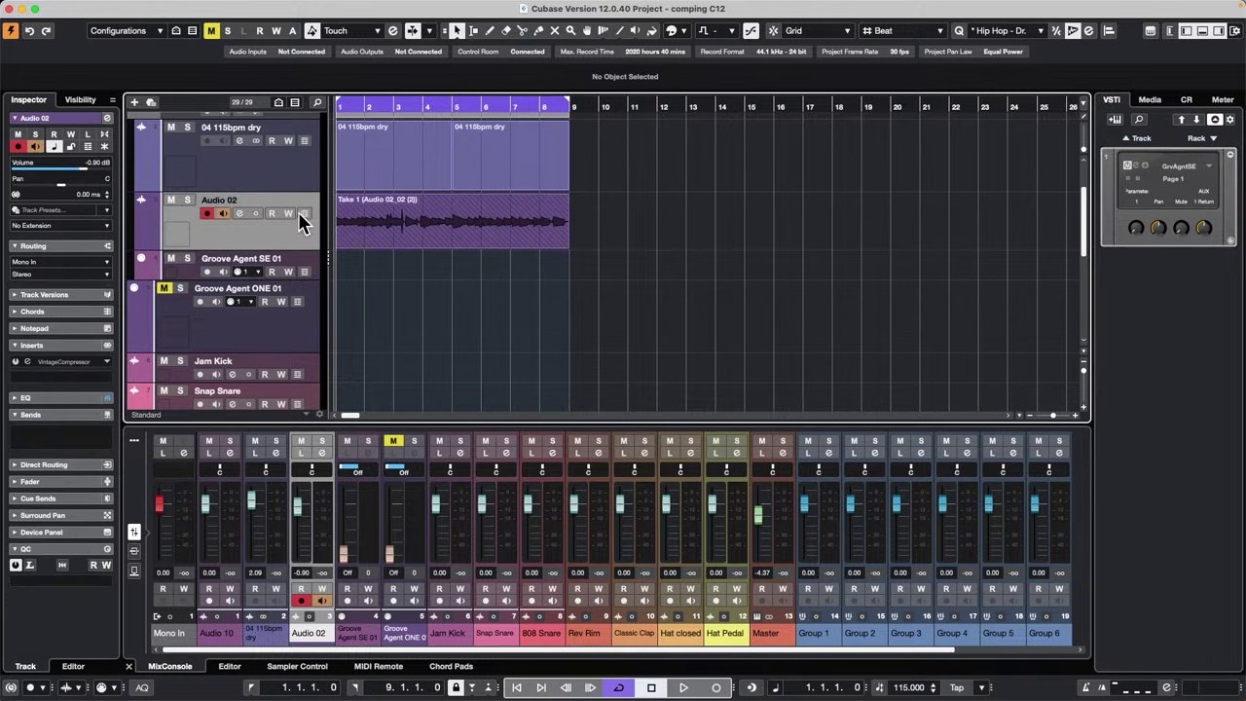
pyautogui.click(306, 216)
pyautogui.click(287, 273)
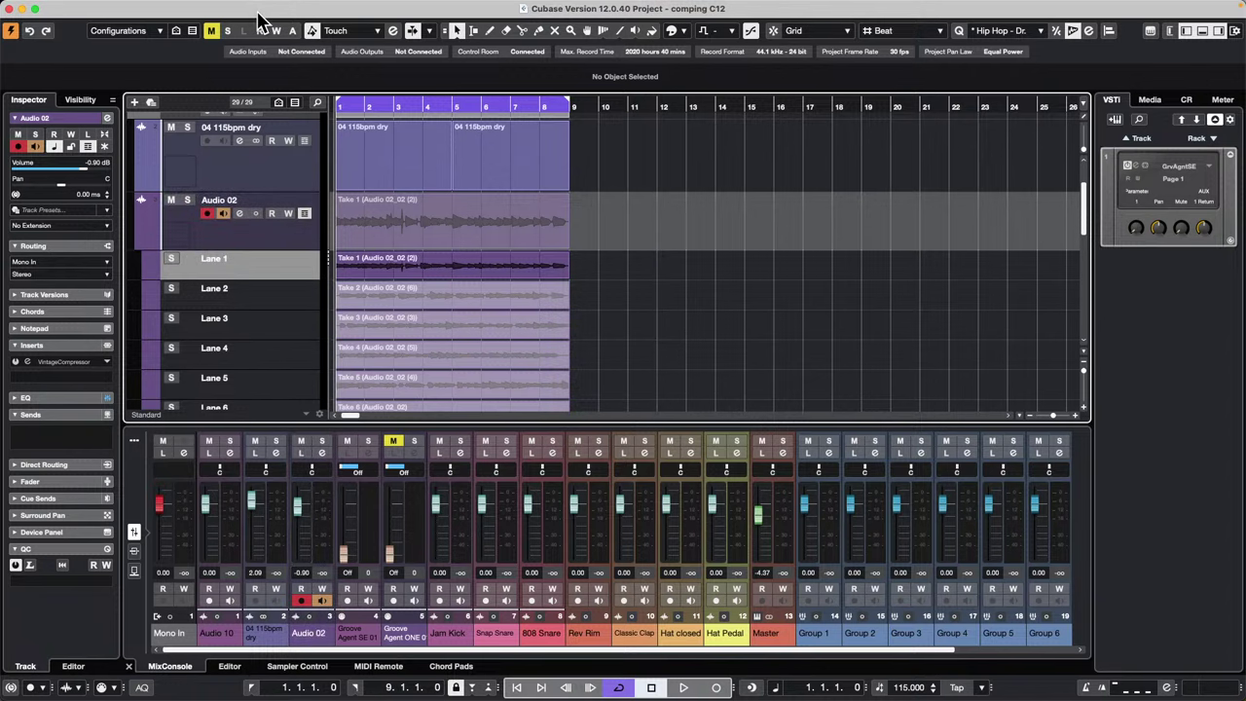
# Open the Project Logical Editor's setup window.
pyautogui.click(191, 8)
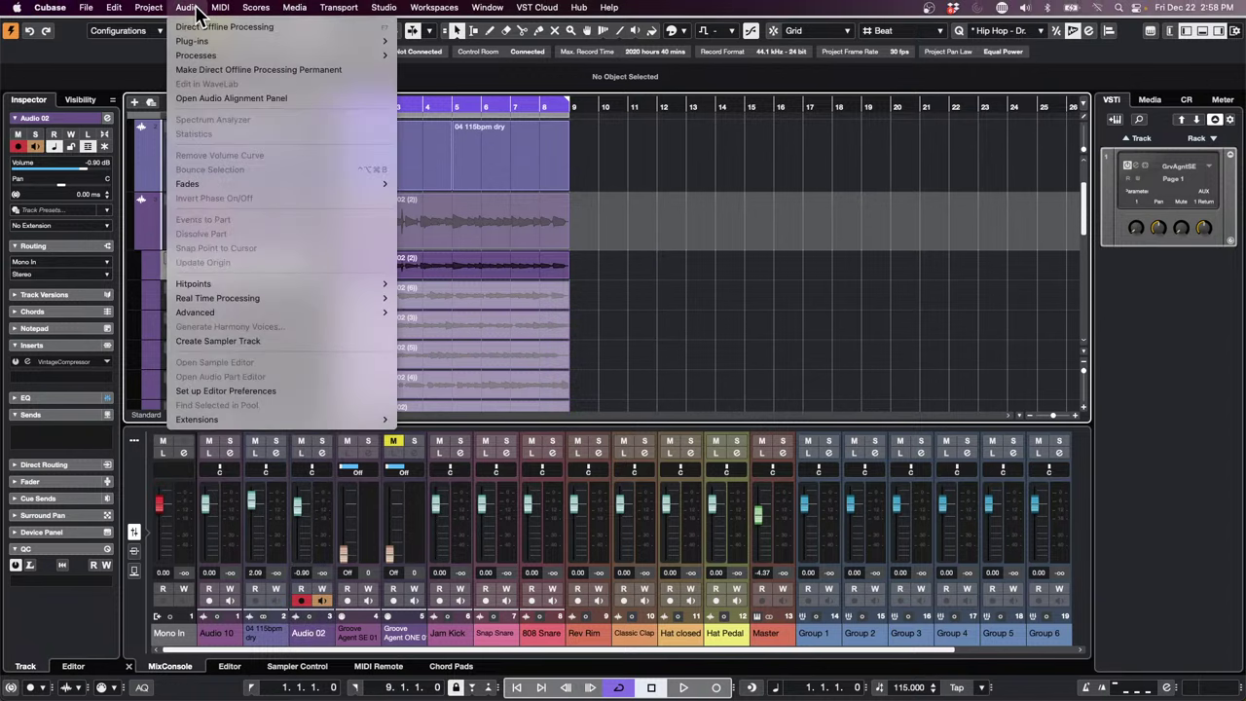
pyautogui.moveTo(146, 7)
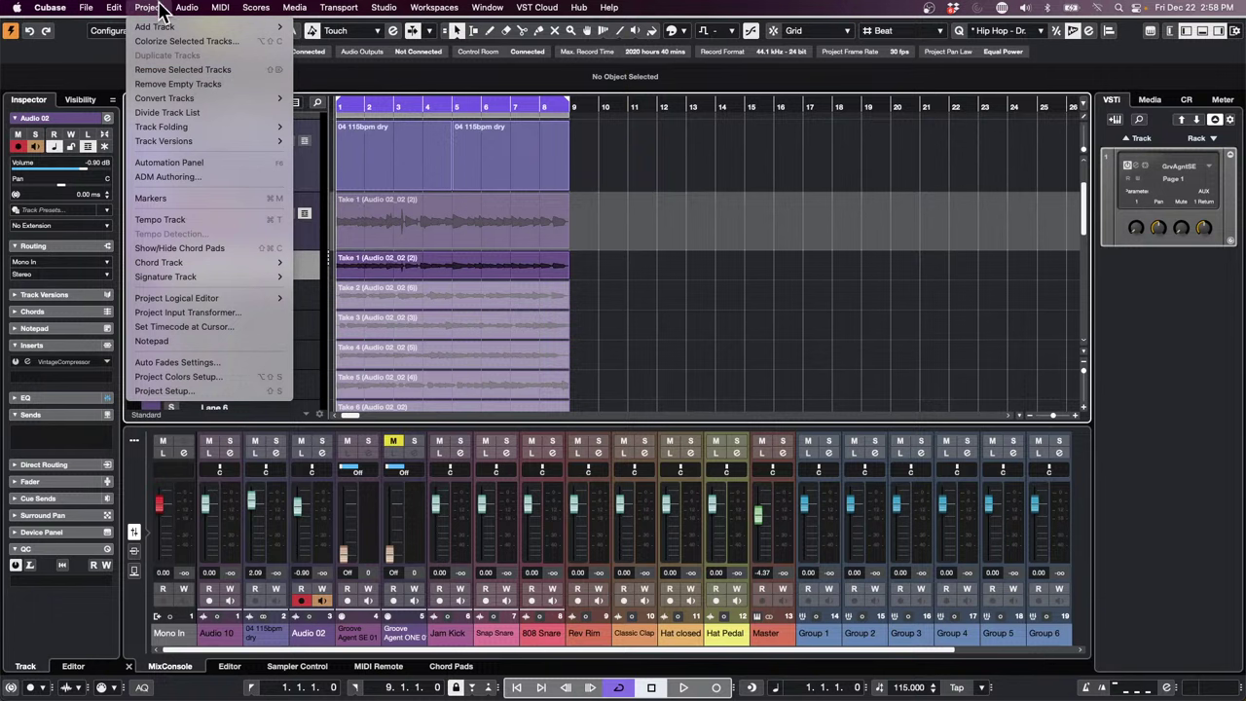
pyautogui.moveTo(268, 299)
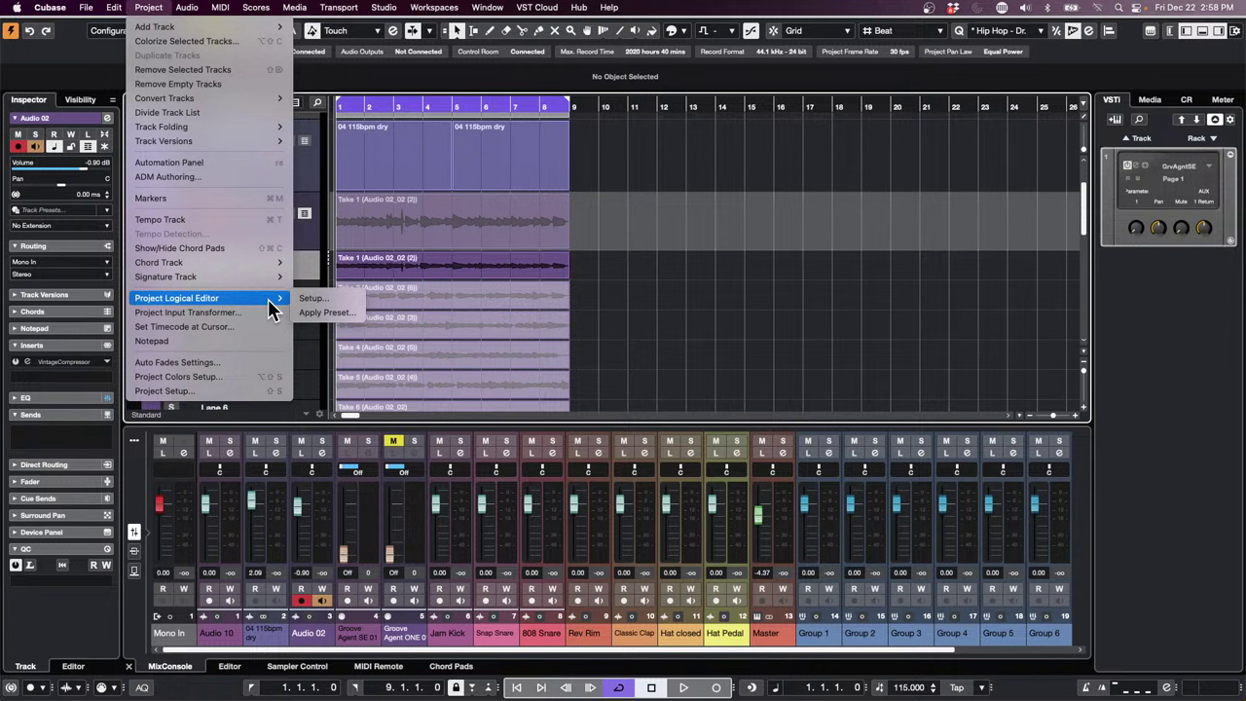
pyautogui.click(326, 298)
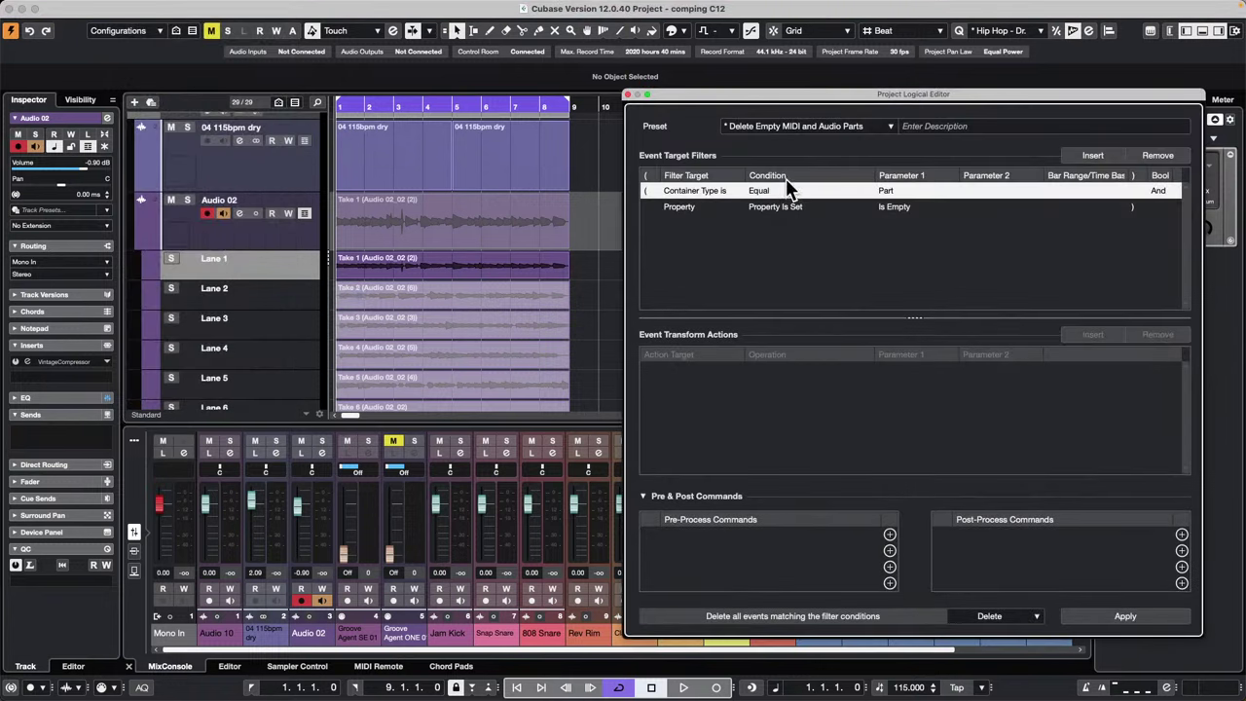
# Search the Project Logical Editor presets for "increment colo" and load the factory preset Increment Color for Selected Events and Parts.
pyautogui.click(794, 130)
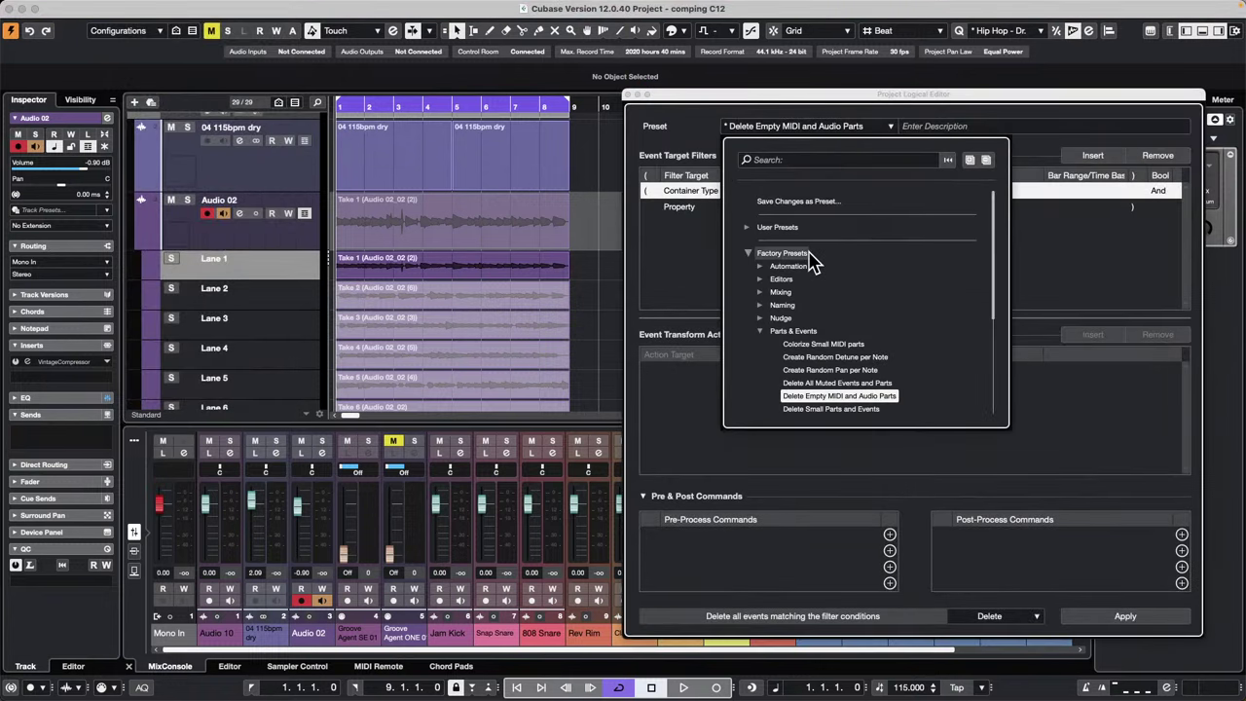
pyautogui.click(803, 159)
pyautogui.write('in')
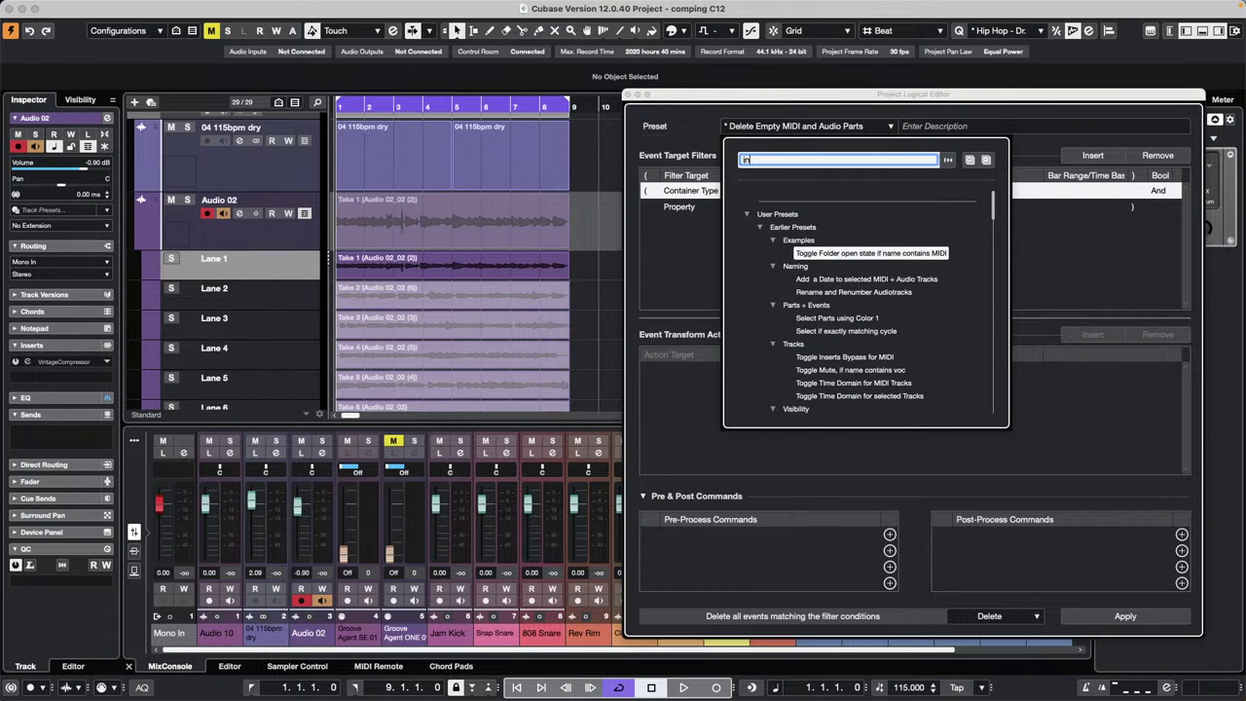
pyautogui.write('crement c')
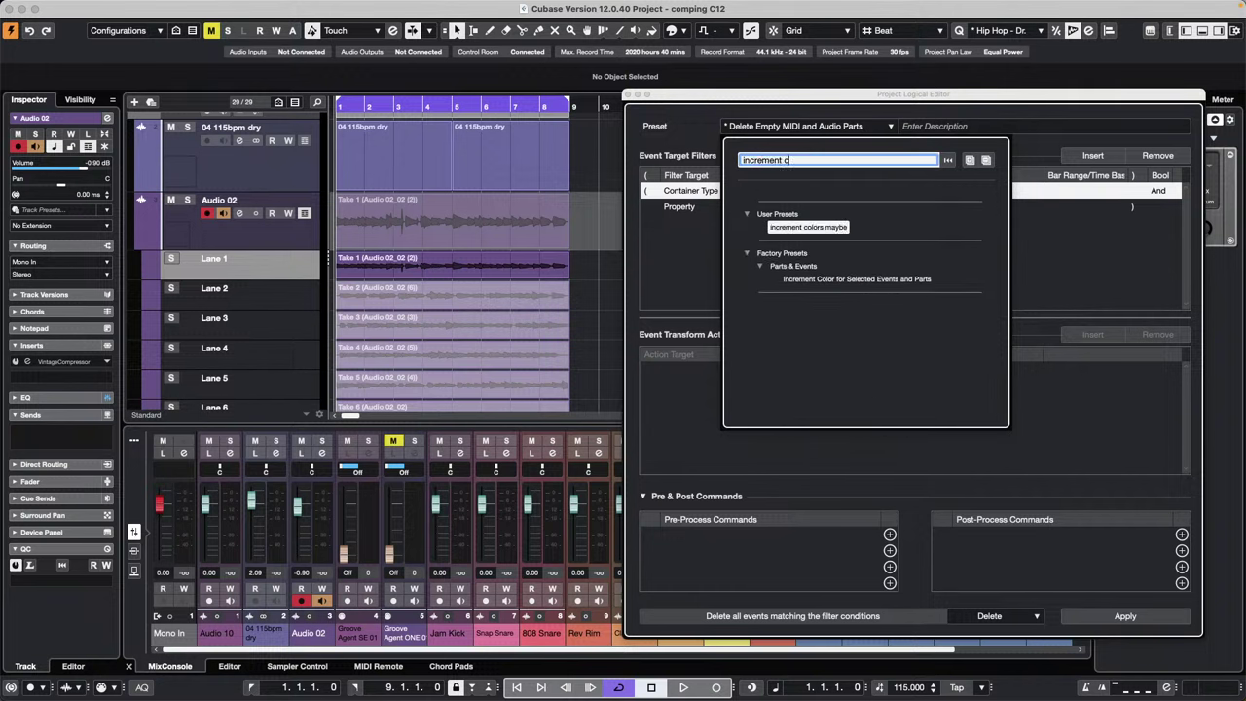
pyautogui.write('olors')
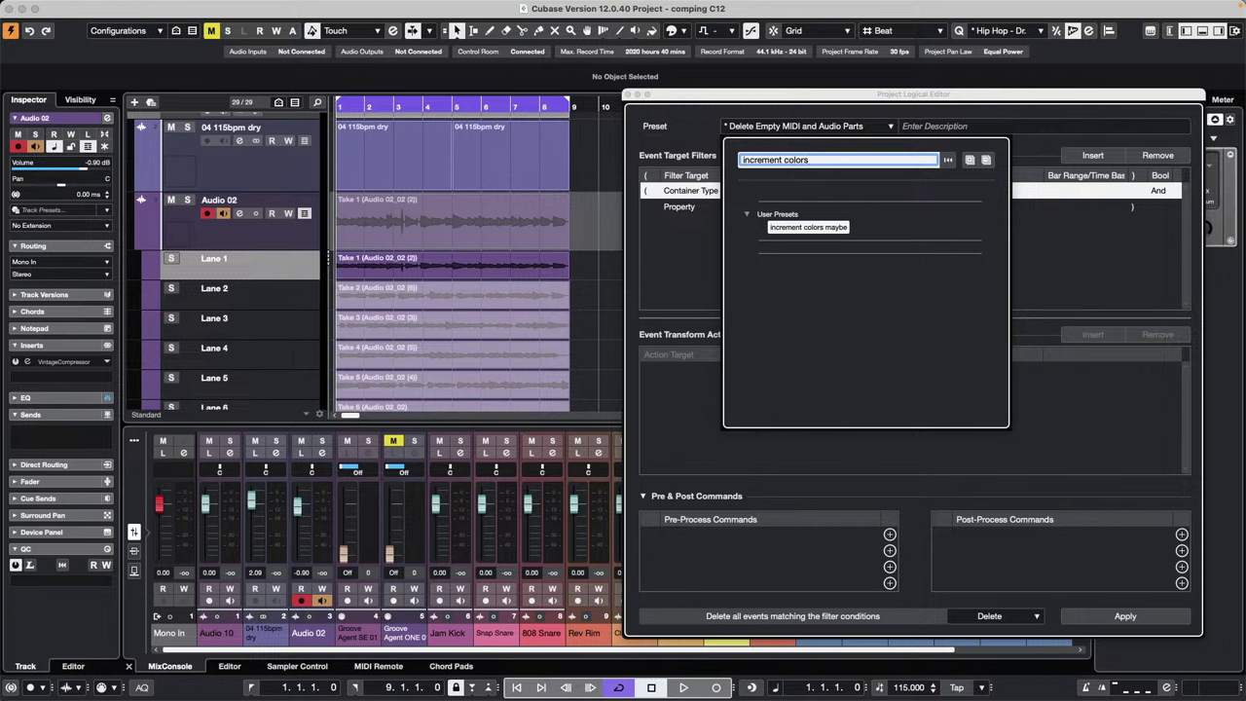
pyautogui.press('BackSpace')
pyautogui.press('BackSpace')
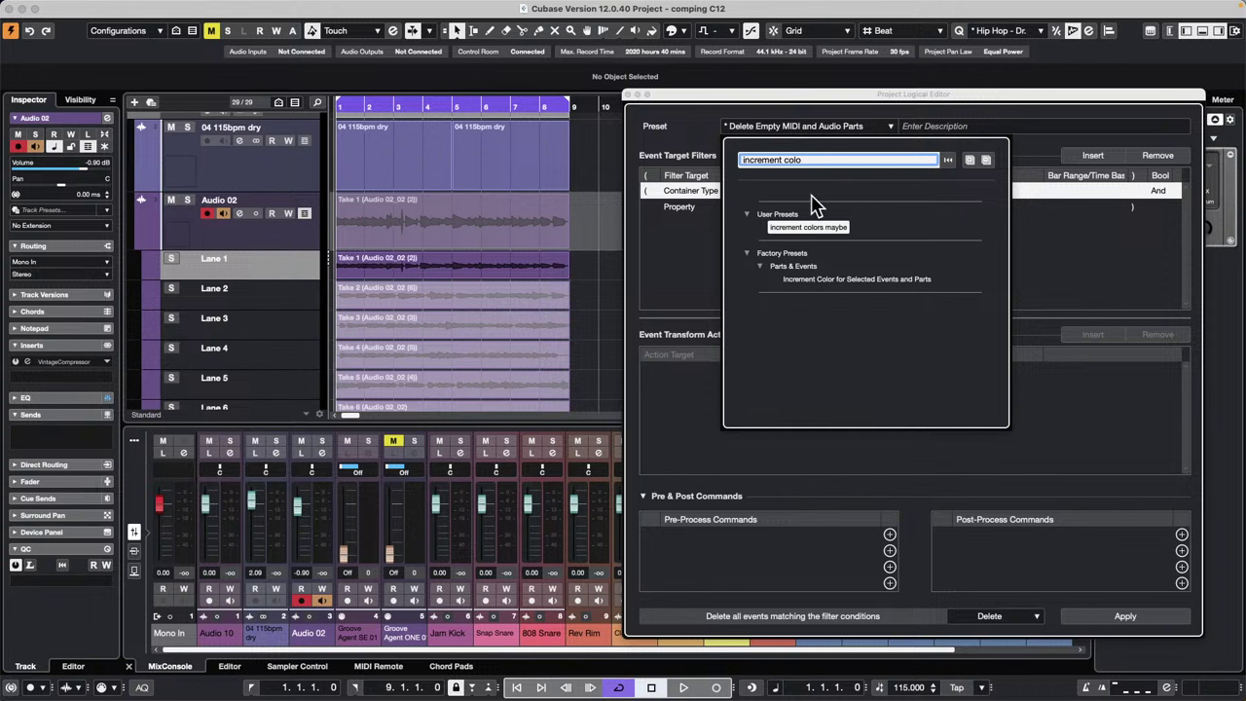
pyautogui.click(829, 279)
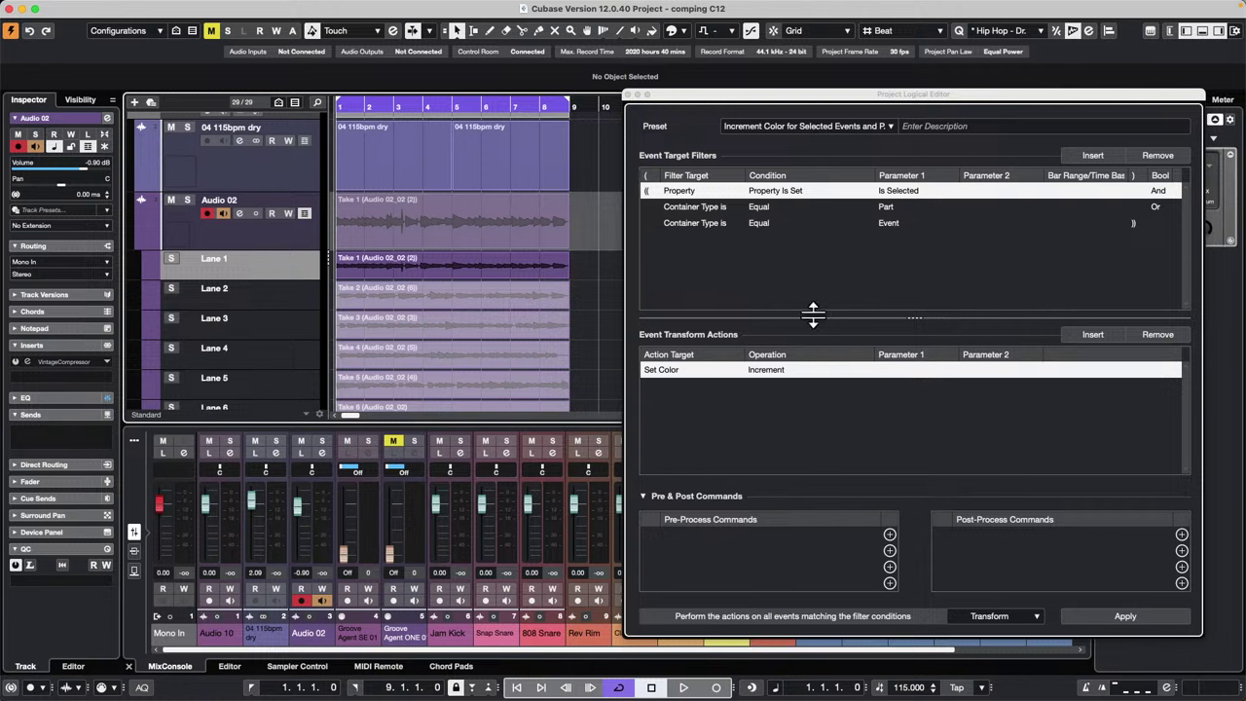
# Apply the color-increment preset to the events and select Lane 2 and Lane 1 of Audio 02 to check their colors.
pyautogui.click(1124, 619)
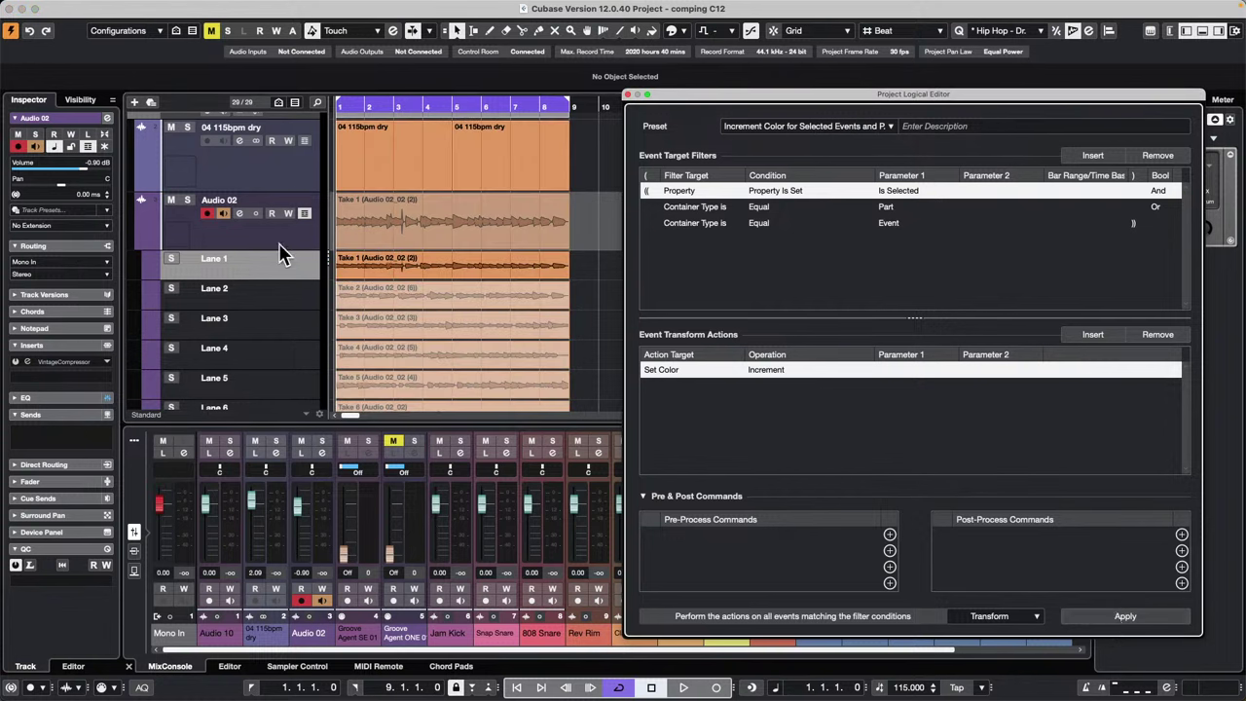
pyautogui.click(292, 302)
pyautogui.click(295, 306)
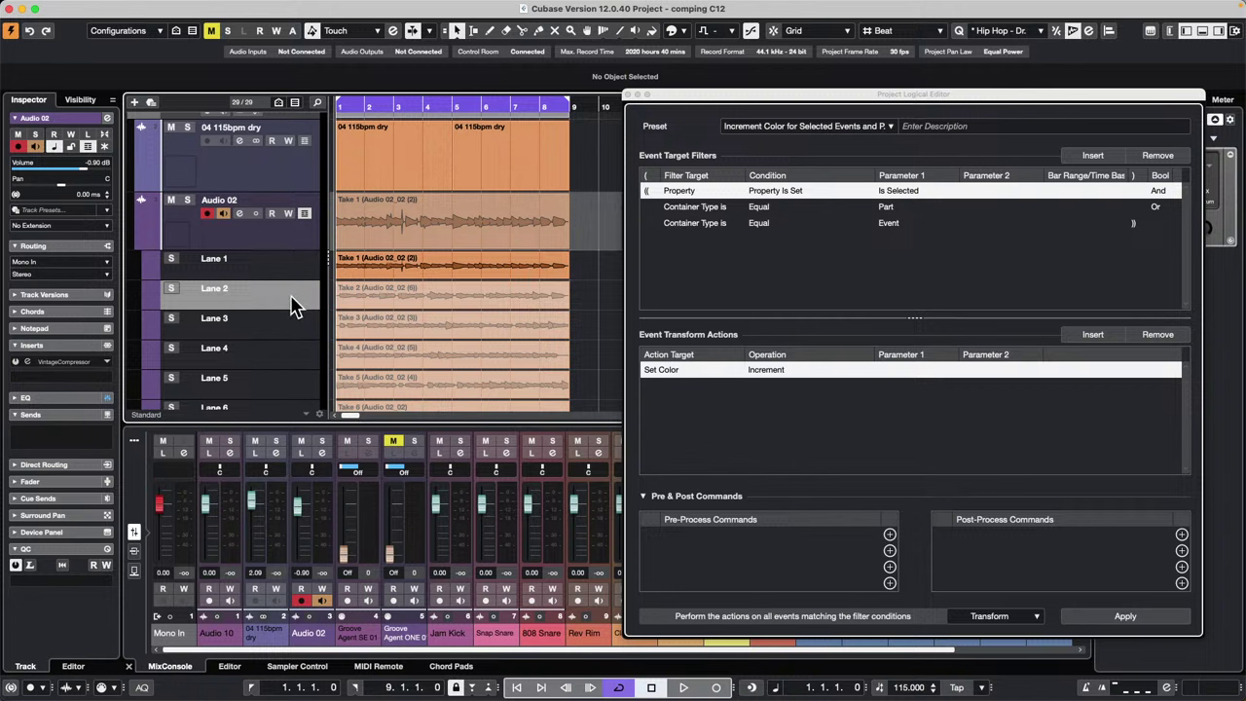
pyautogui.press('Down')
pyautogui.click(296, 263)
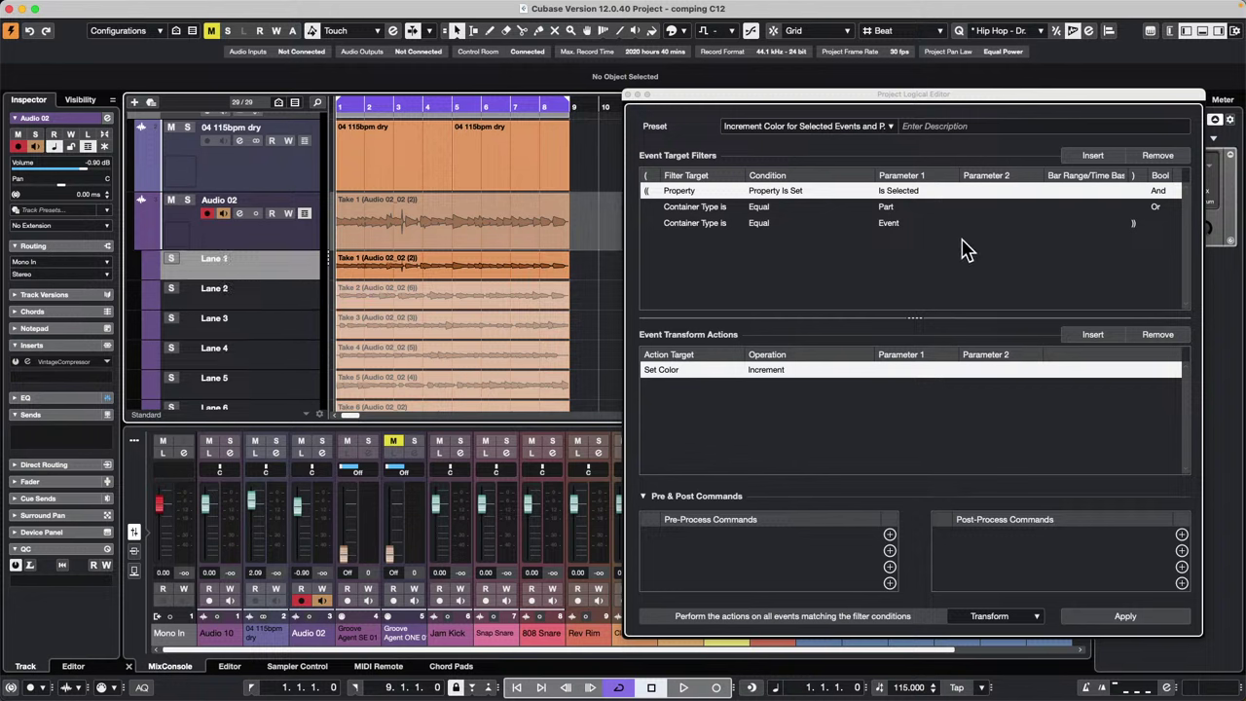
# Review the preset's Part and Event filter conditions, and reapply the color increment with Audio 02 selected until the events turn green.
pyautogui.click(892, 209)
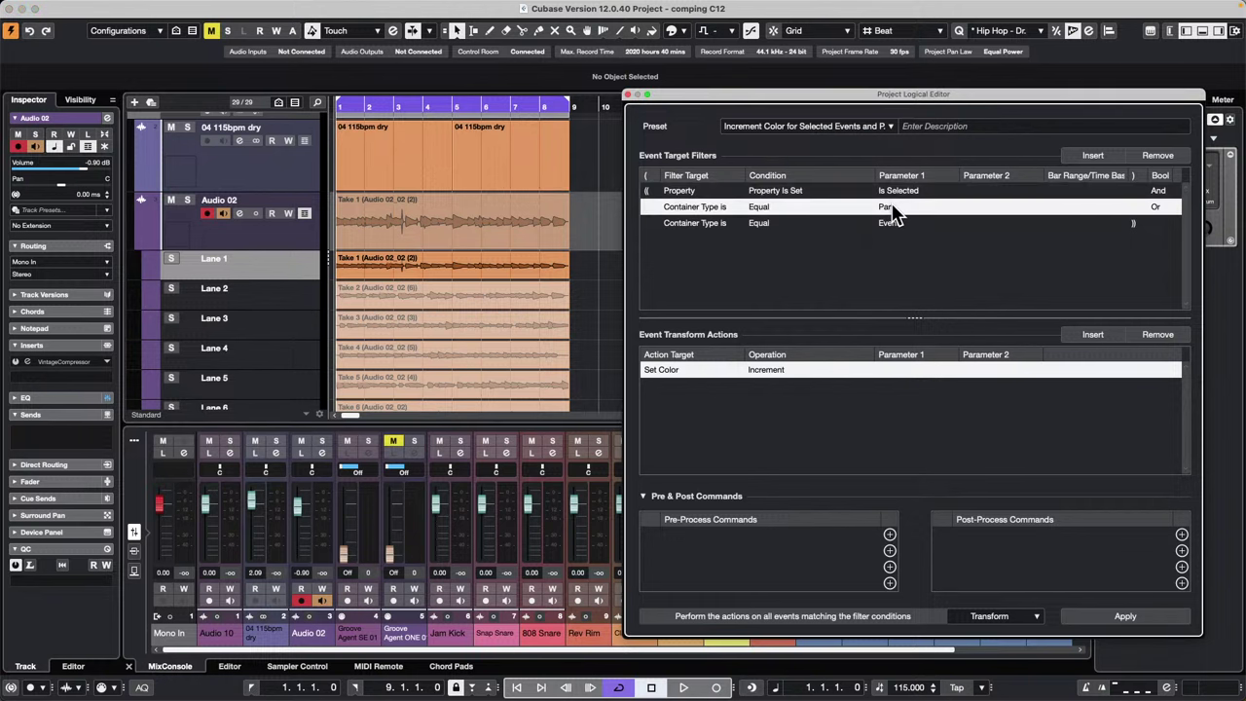
pyautogui.click(891, 224)
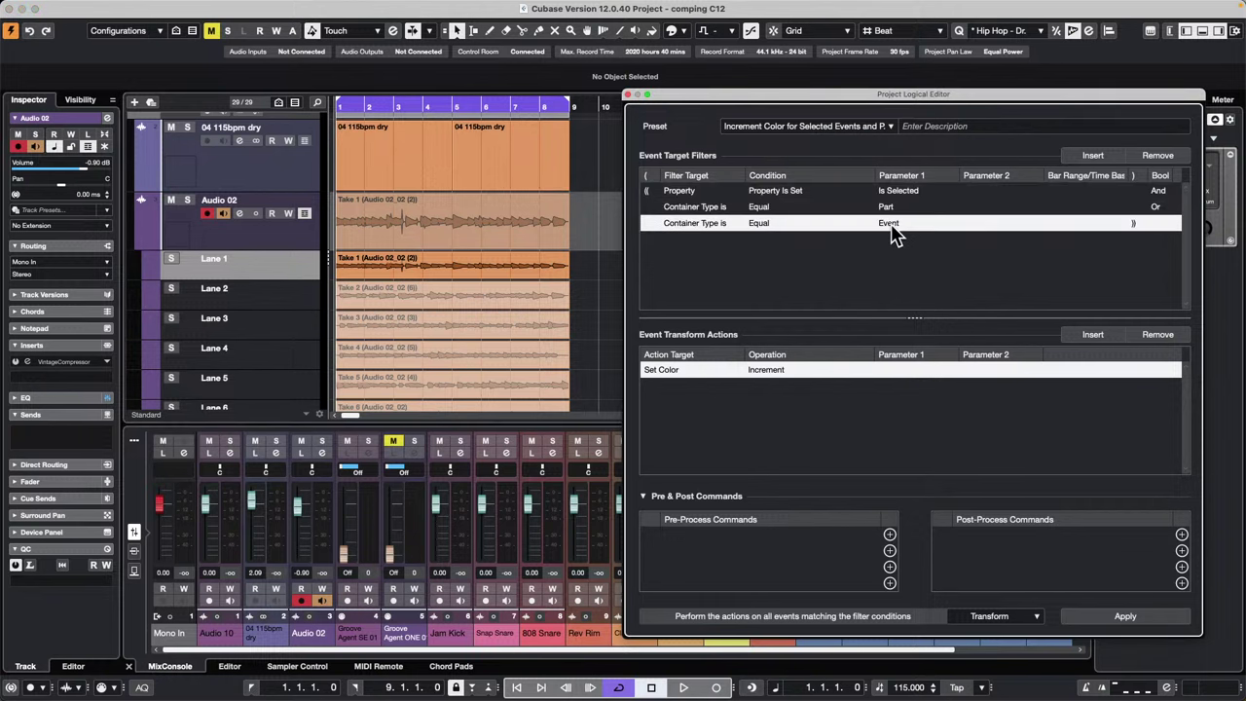
pyautogui.click(892, 225)
pyautogui.click(301, 237)
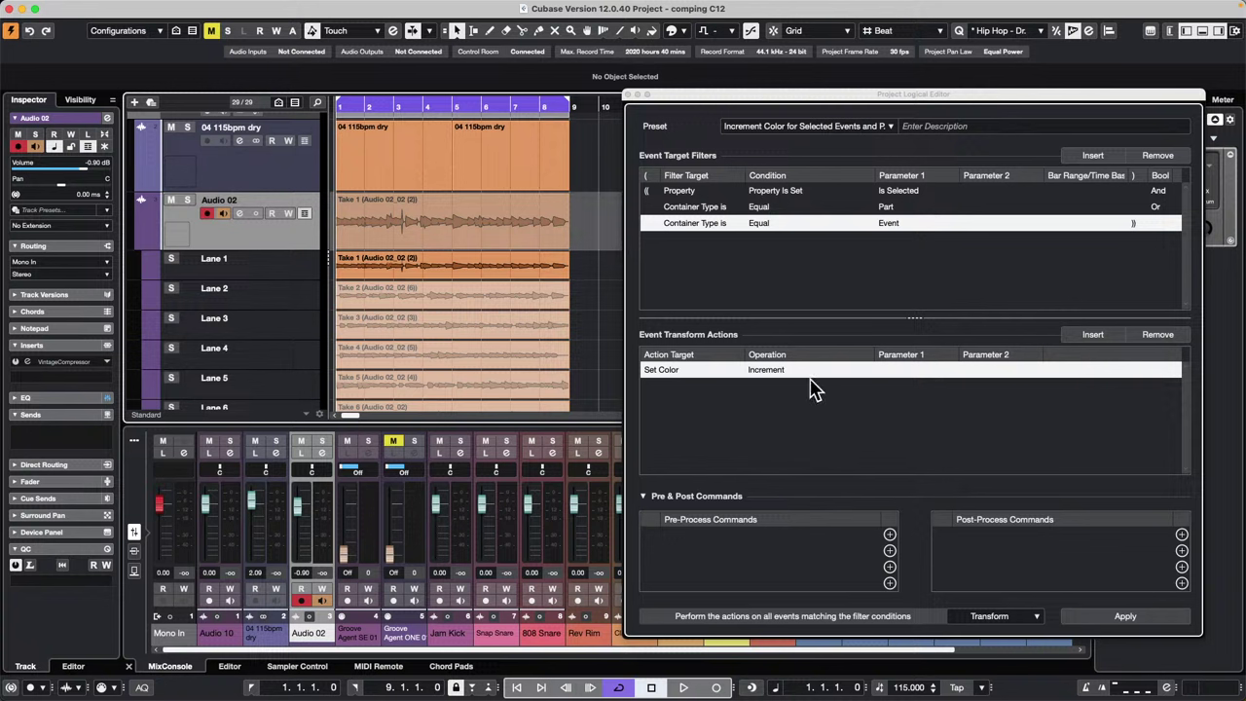
pyautogui.click(1108, 619)
pyautogui.click(1108, 619)
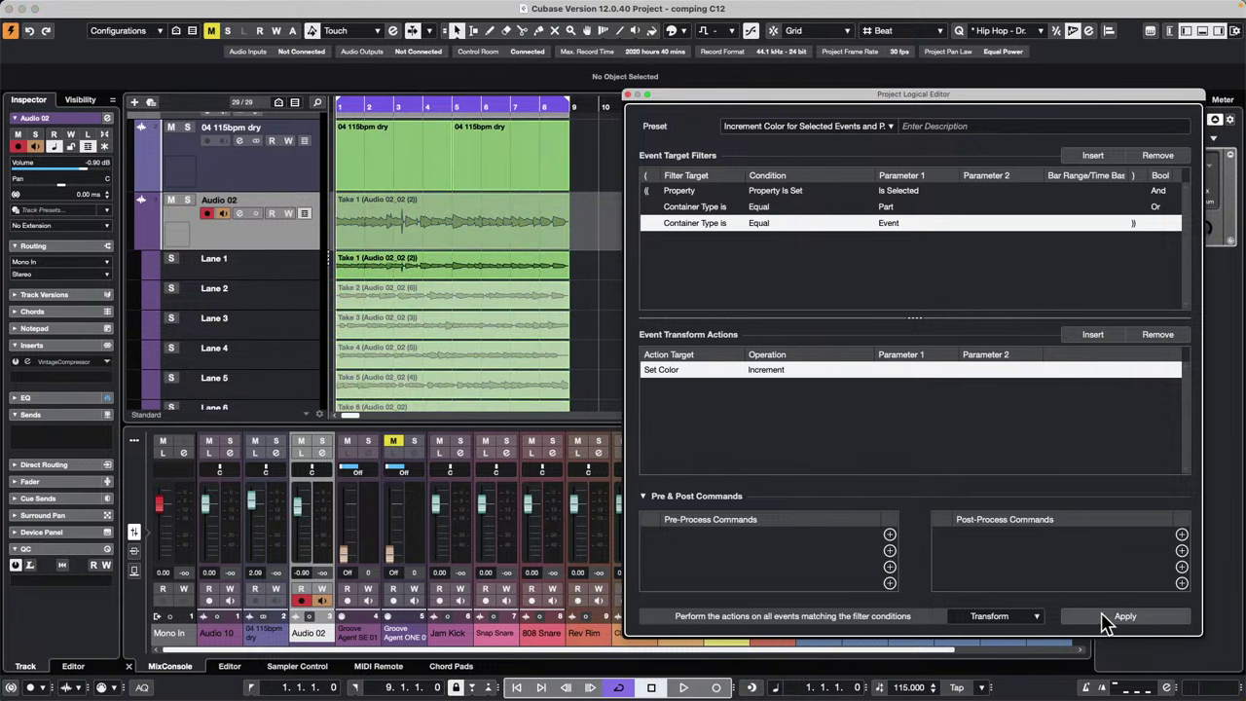
# Change the Audio 02 track's color to light blue and try to assign Color 4 with Lane 2 selected.
pyautogui.click(282, 278)
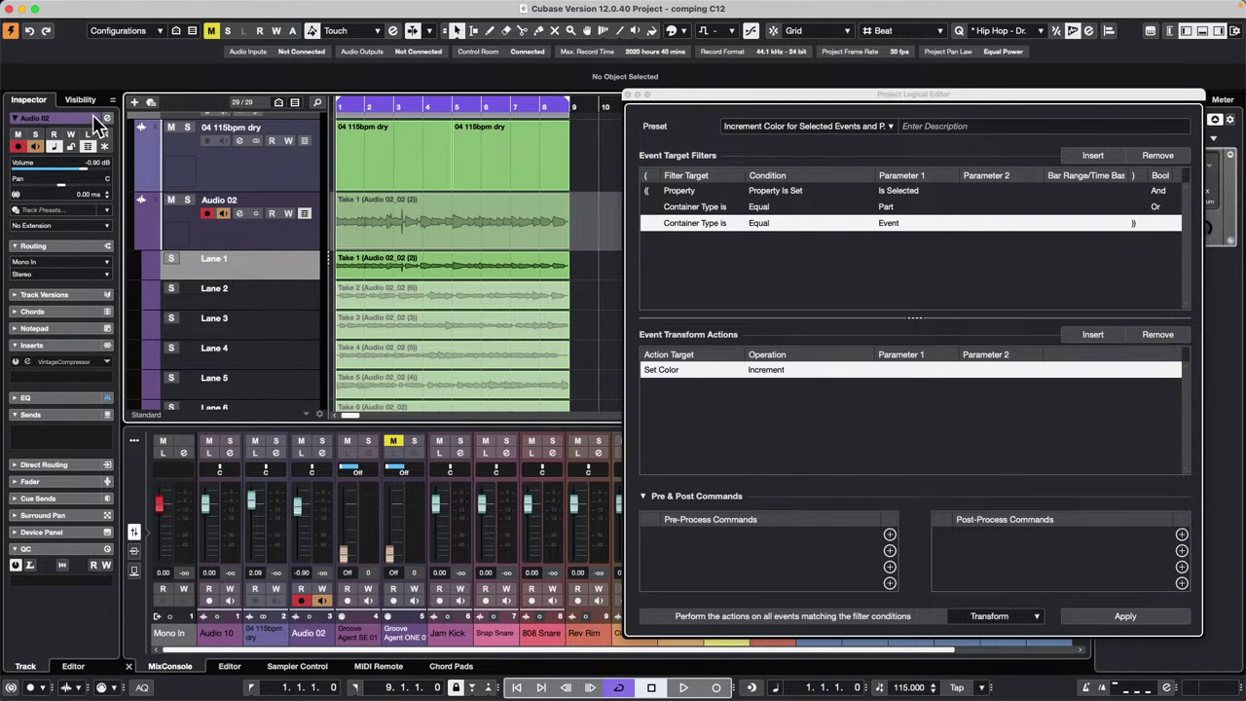
pyautogui.scroll(-2, 69, 122)
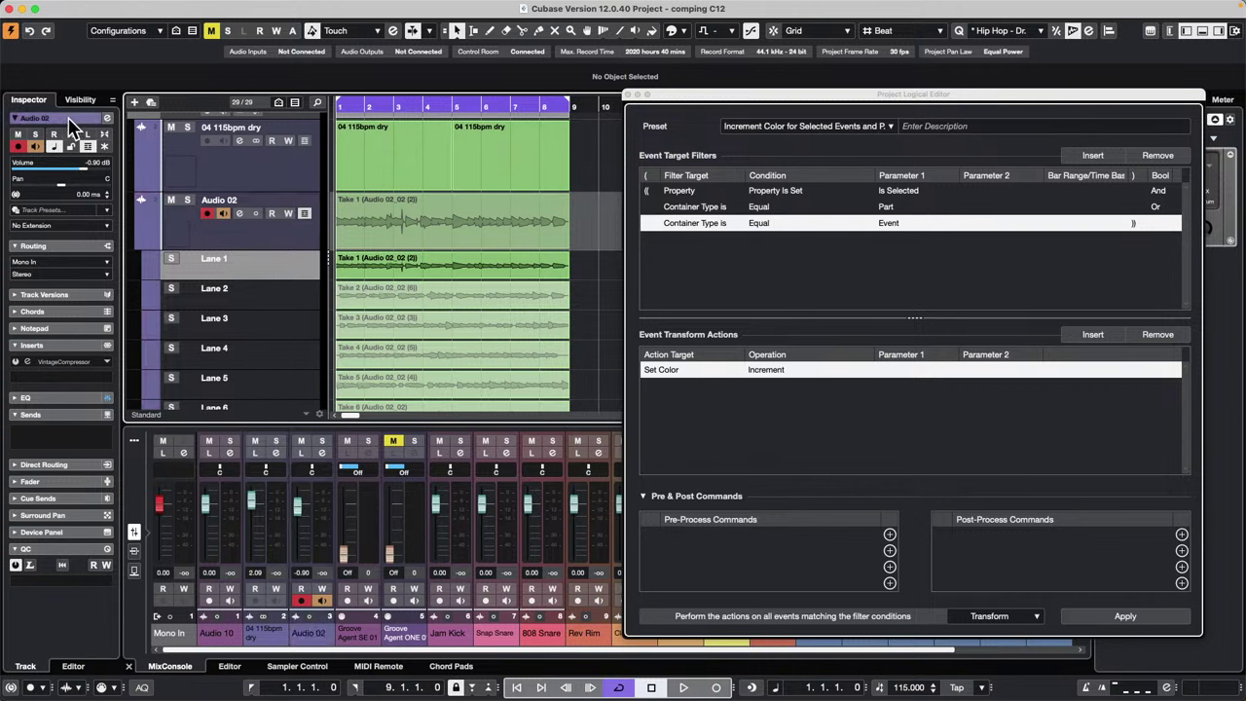
pyautogui.press('Down')
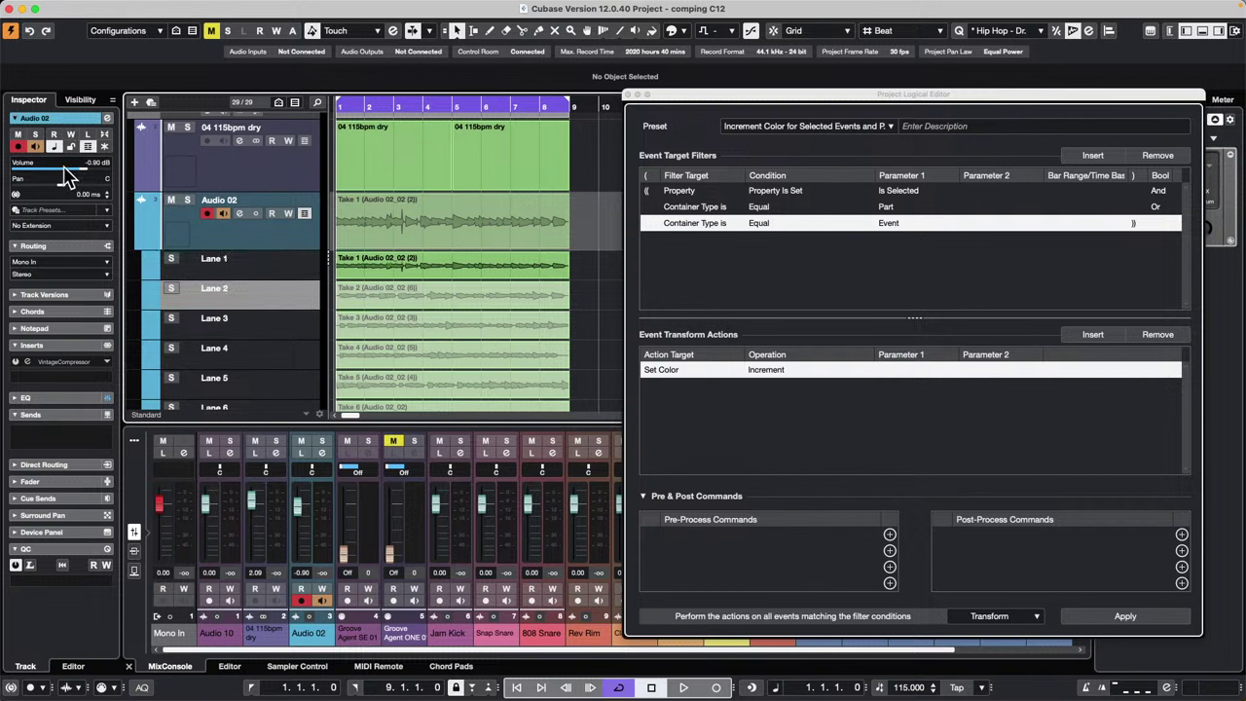
pyautogui.click(685, 34)
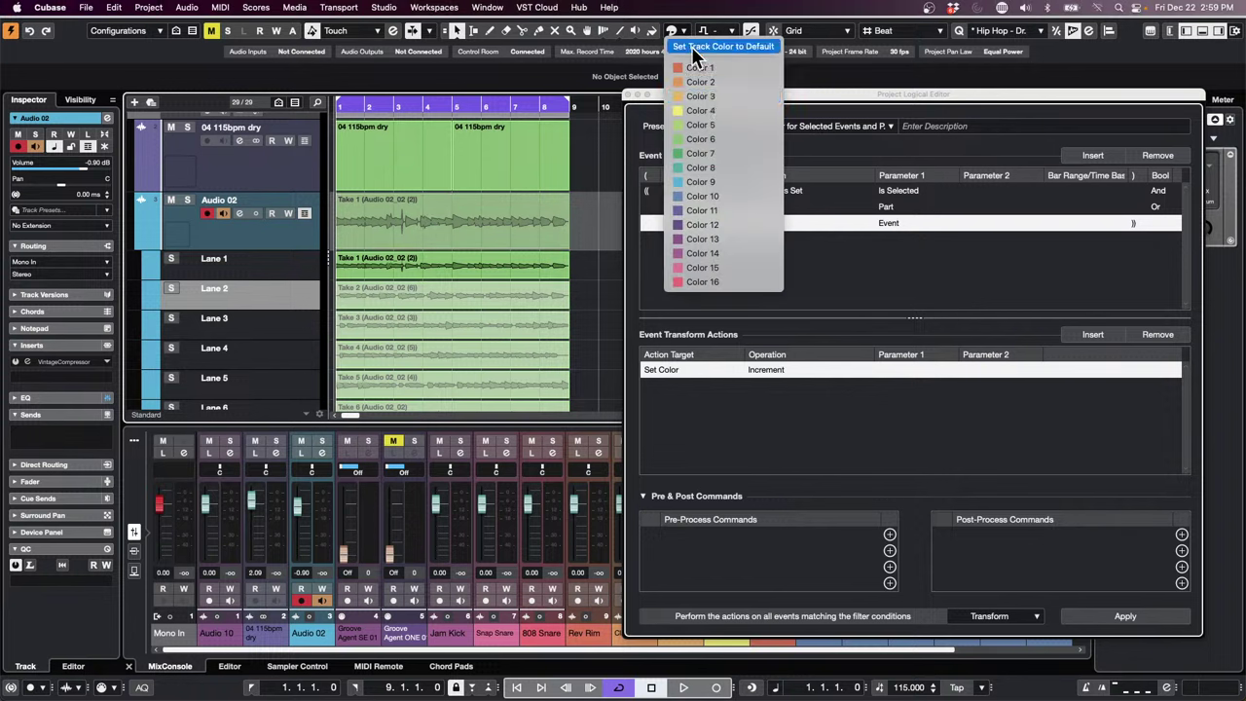
pyautogui.click(709, 107)
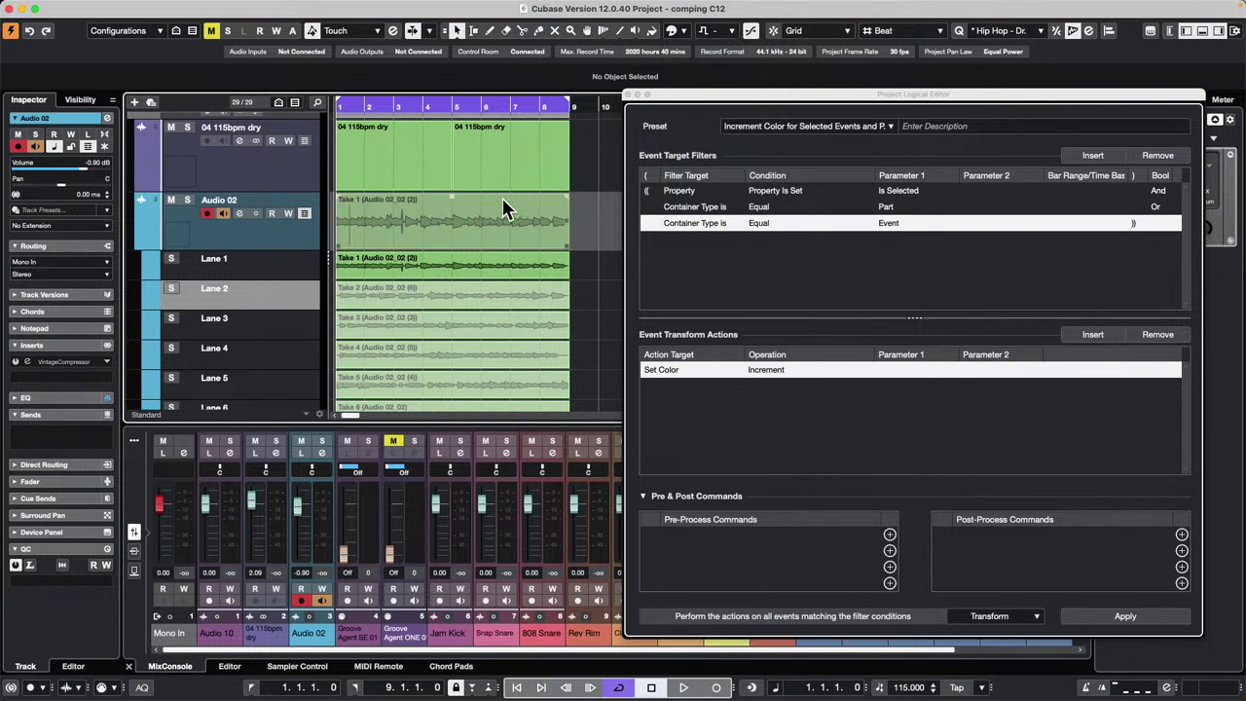
# Try to assign Color 7 with the Take 3 event in Lane 3 selected, and close the Project Logical Editor.
pyautogui.click(416, 323)
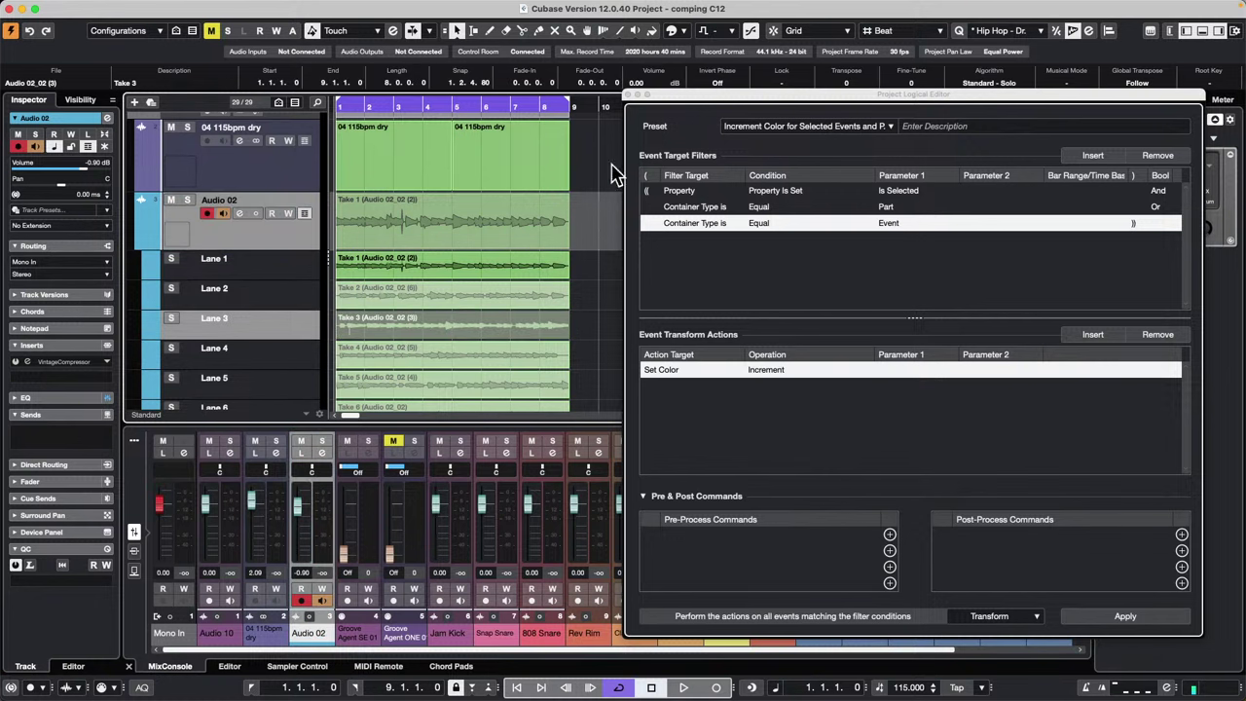
pyautogui.click(684, 33)
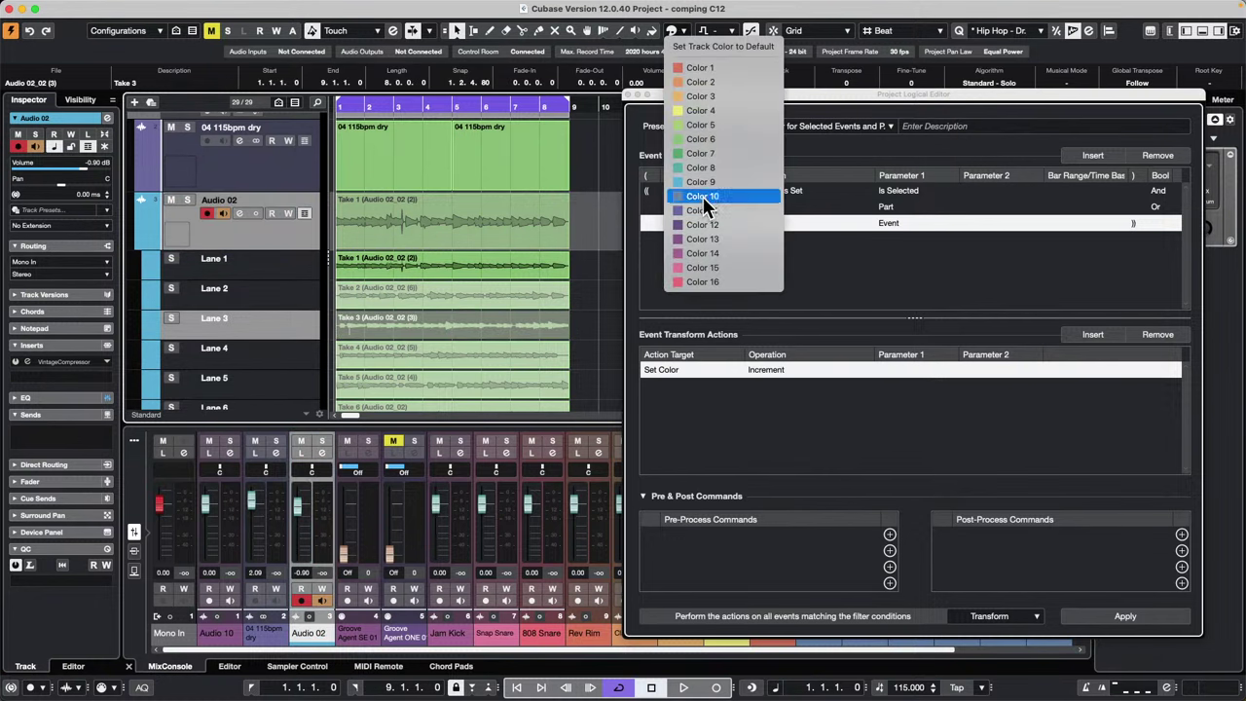
pyautogui.click(710, 151)
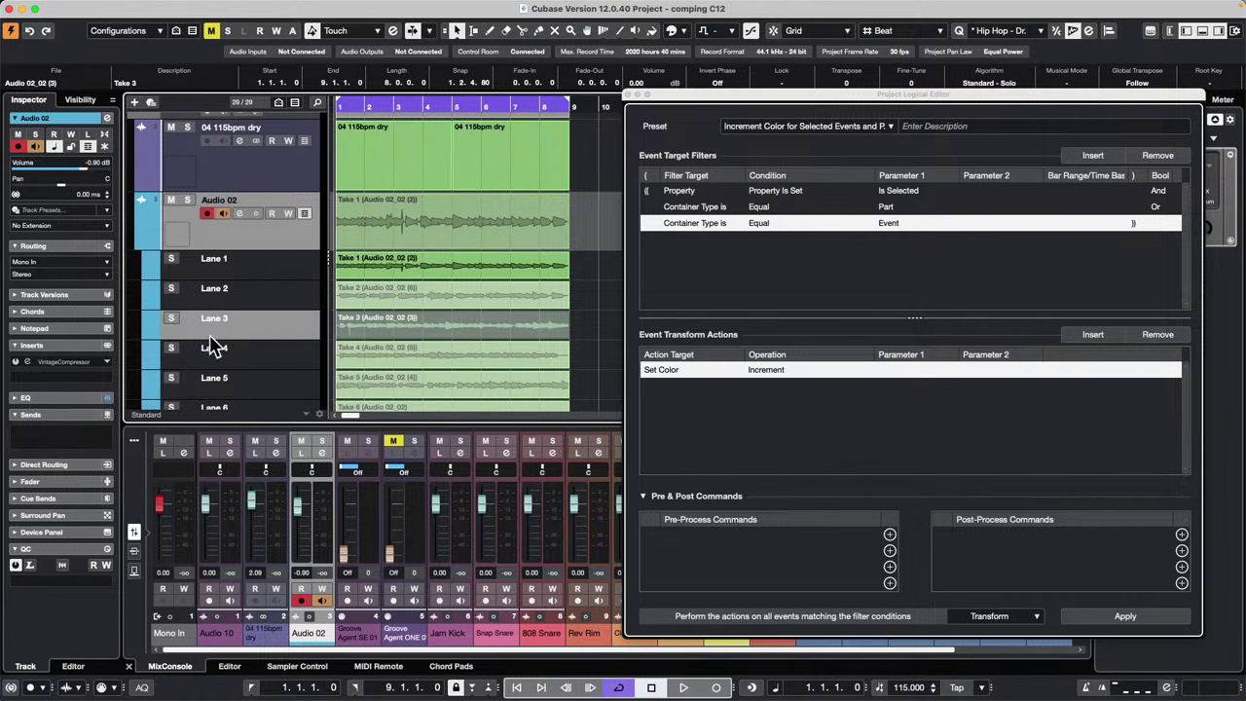
pyautogui.click(151, 332)
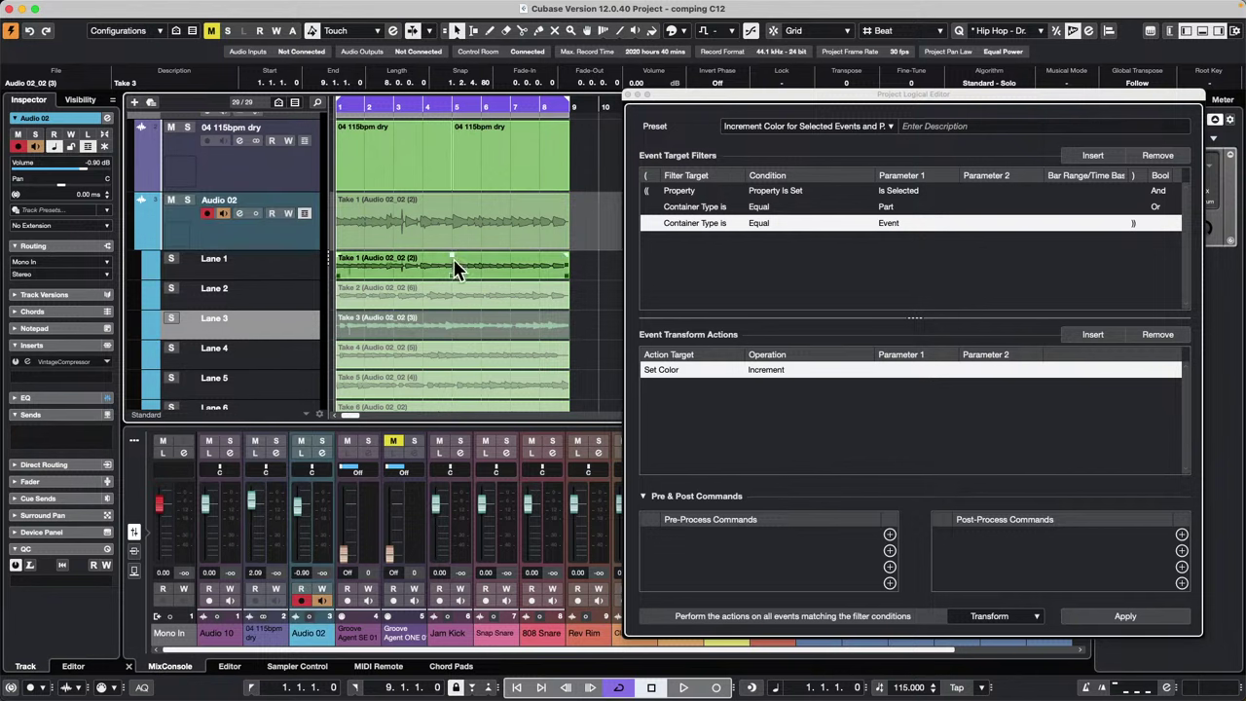
pyautogui.click(632, 95)
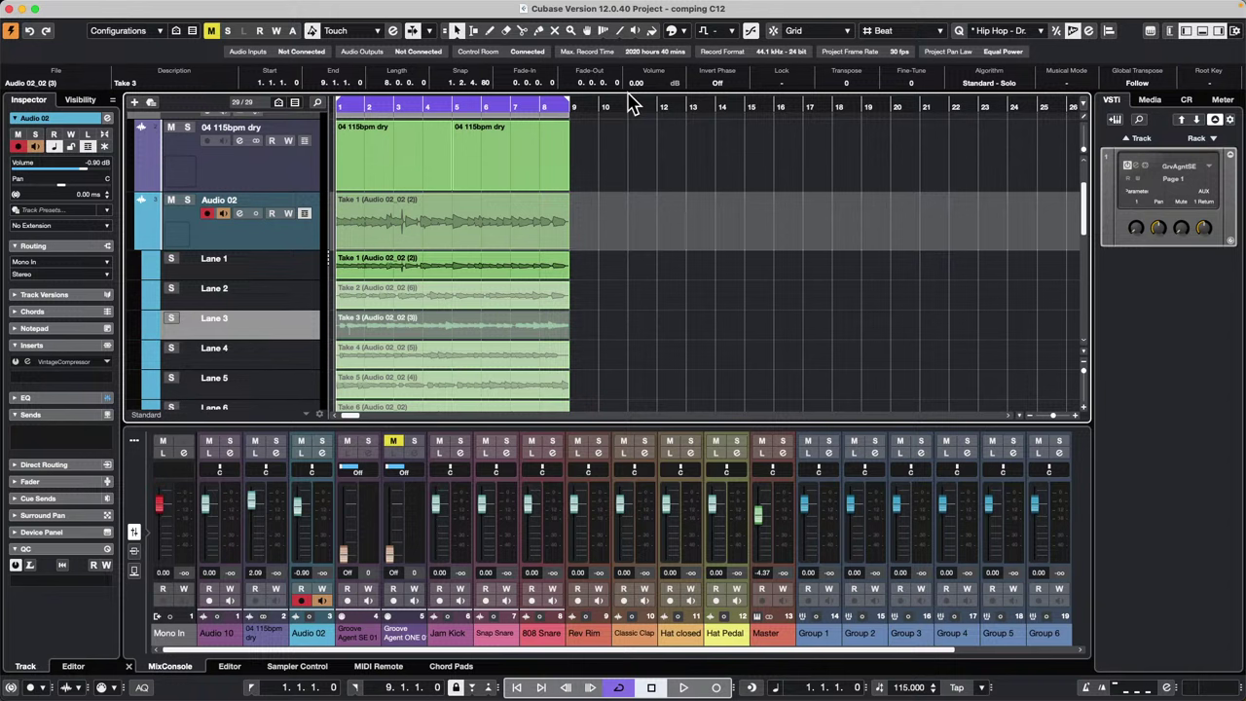
# In Project Synchronisation Setup, activate external sync, try VST System Link as the timecode source, and accept the settings with MIDI Timecode selected.
pyautogui.click(382, 7)
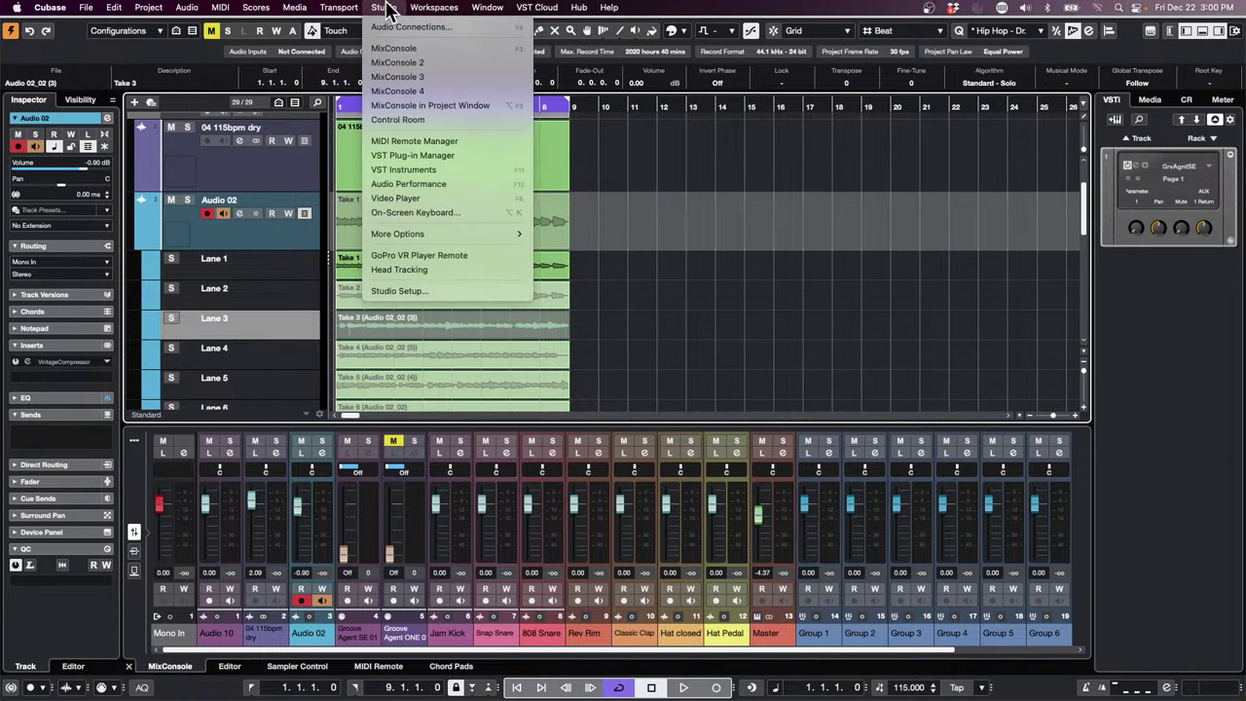
pyautogui.moveTo(358, 8)
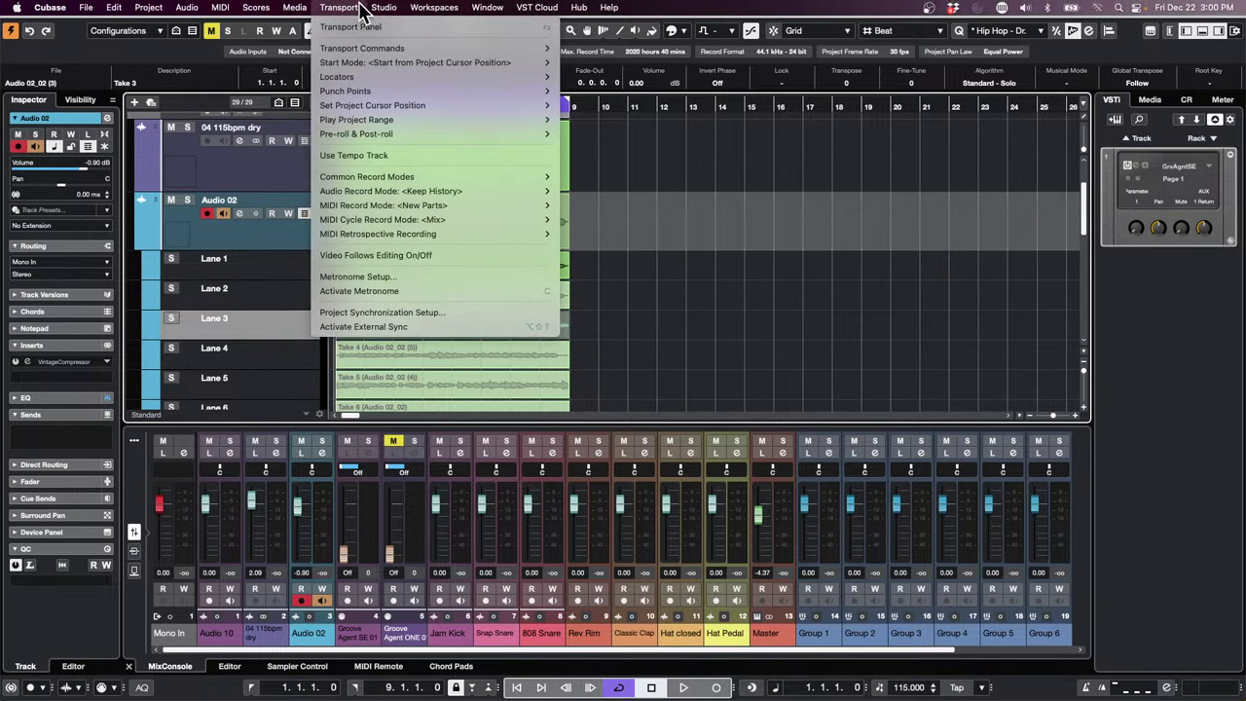
pyautogui.click(405, 312)
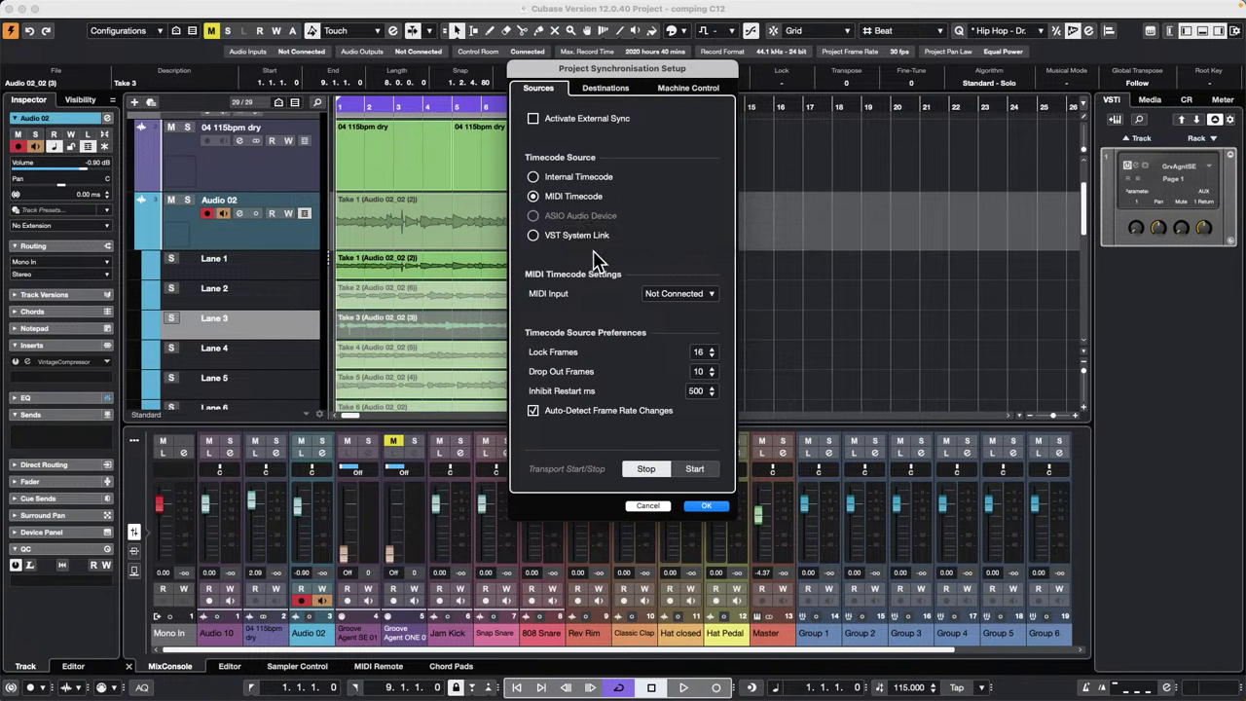
pyautogui.click(533, 236)
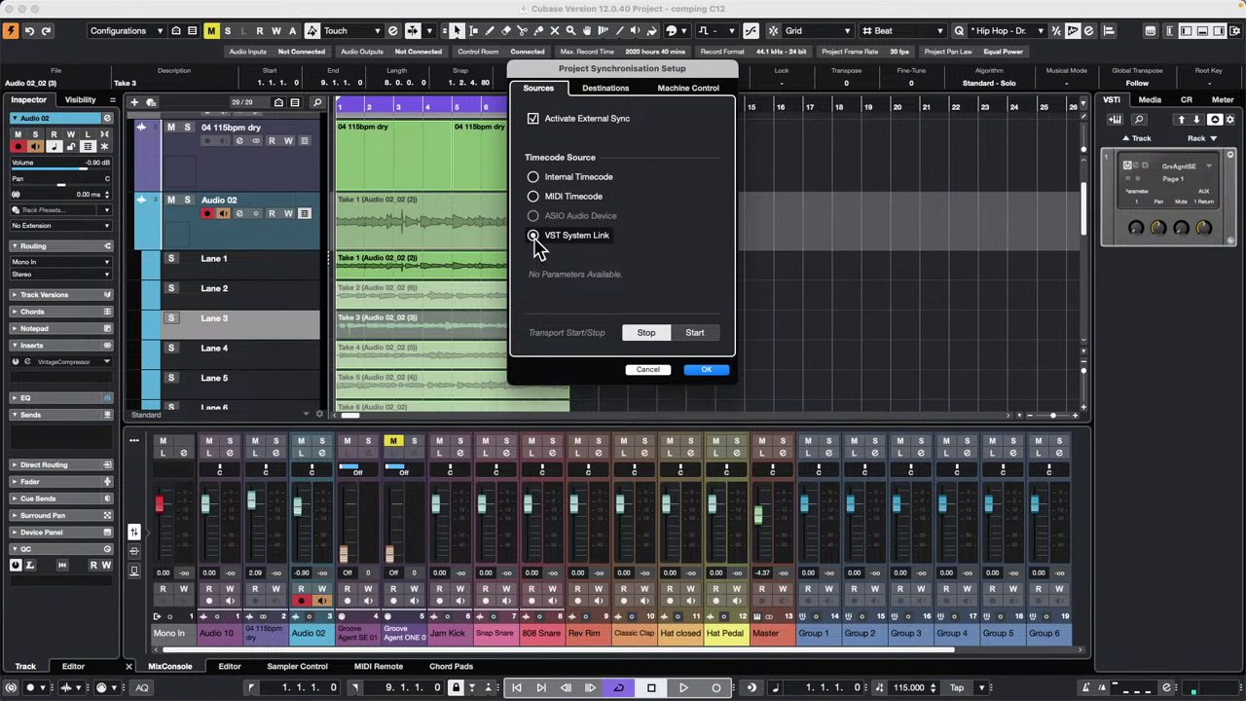
pyautogui.click(533, 195)
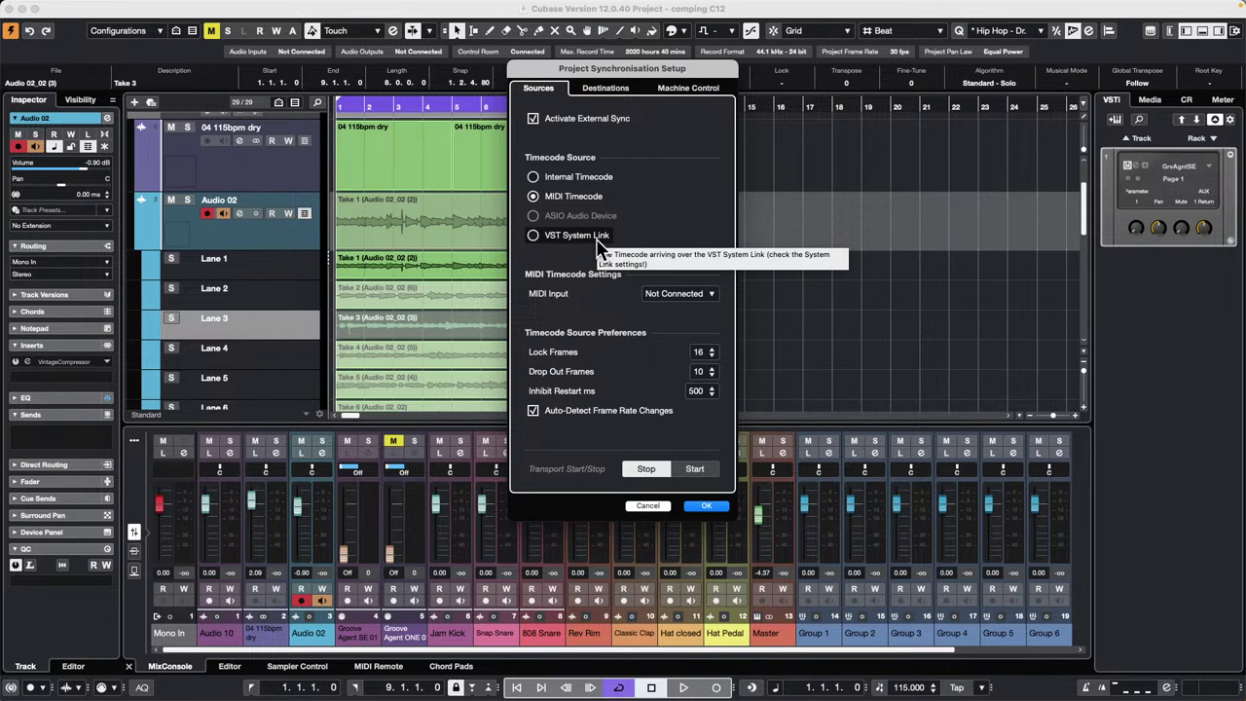
pyautogui.click(709, 507)
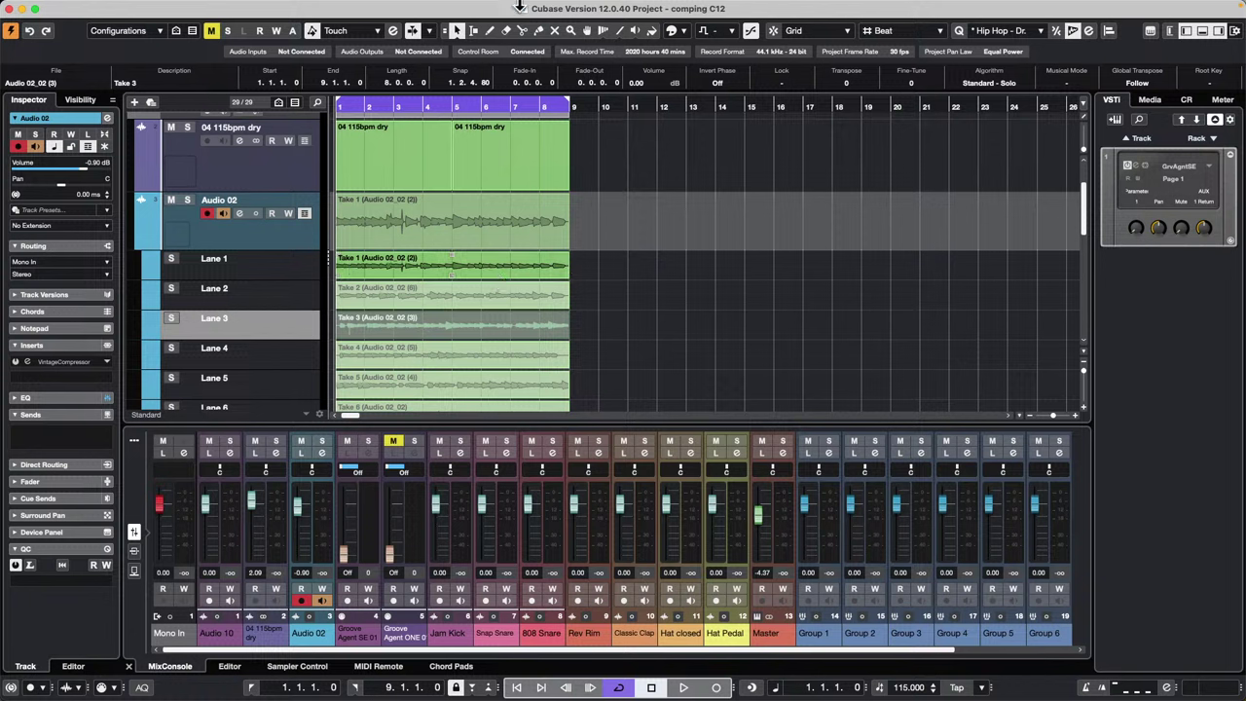
pyautogui.click(384, 7)
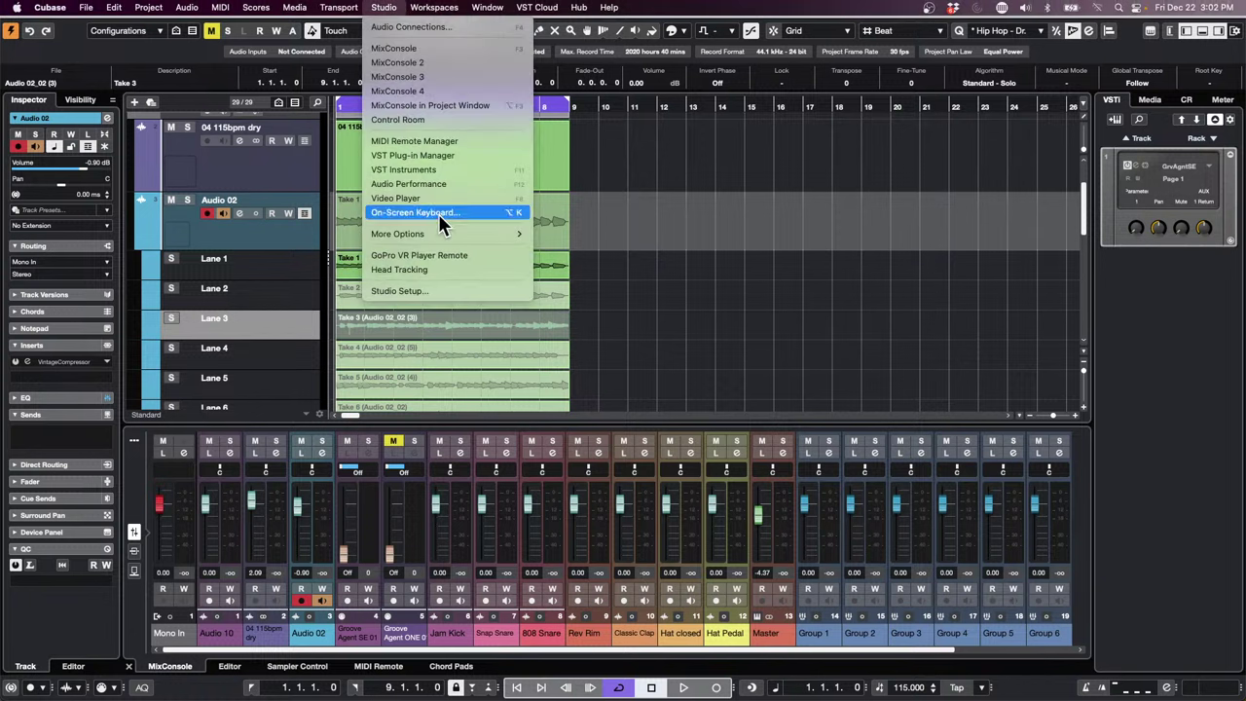
pyautogui.click(704, 326)
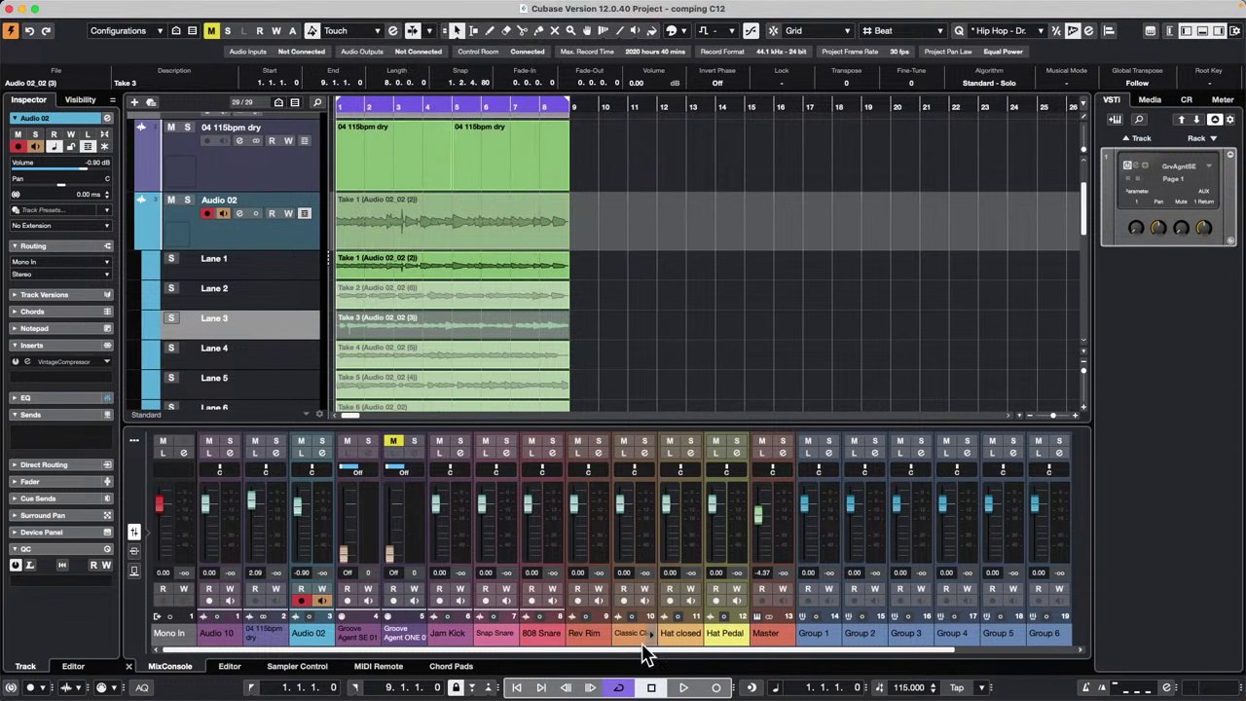
# Switch to Zoom, start the December 2023 Club Cubase Social Meetup meeting, and join it with computer audio.
pyautogui.moveTo(604, 696)
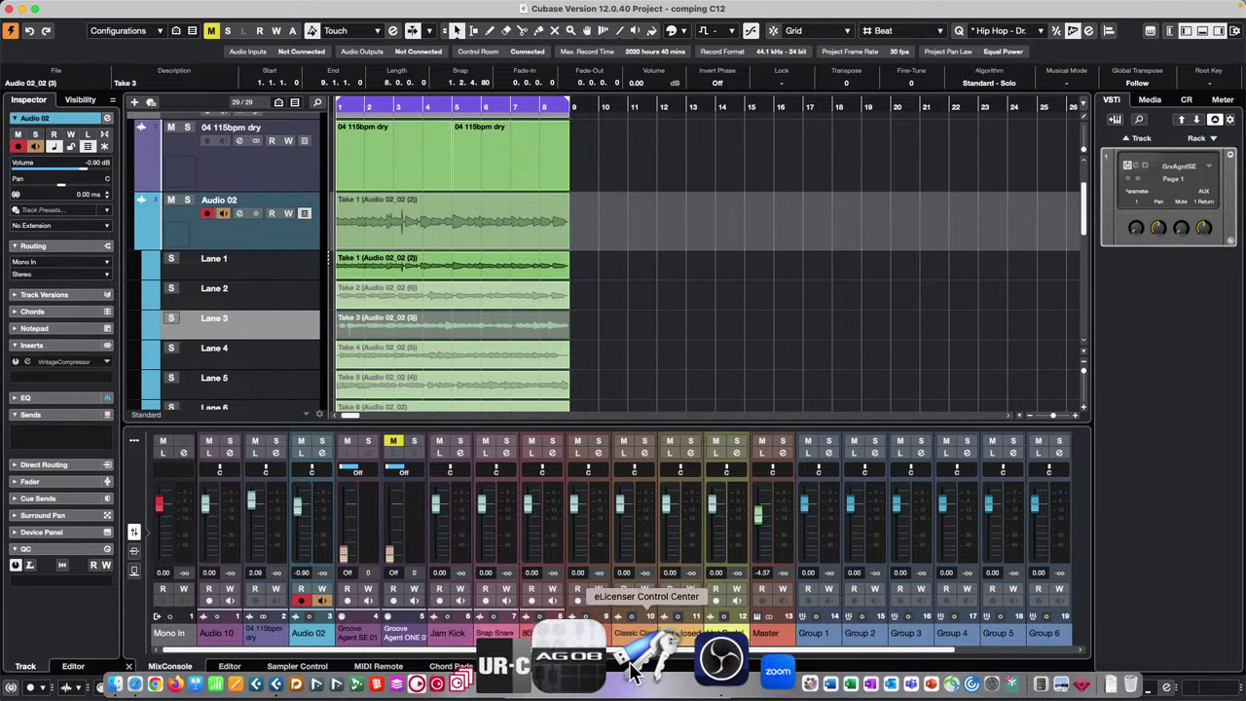
pyautogui.click(680, 660)
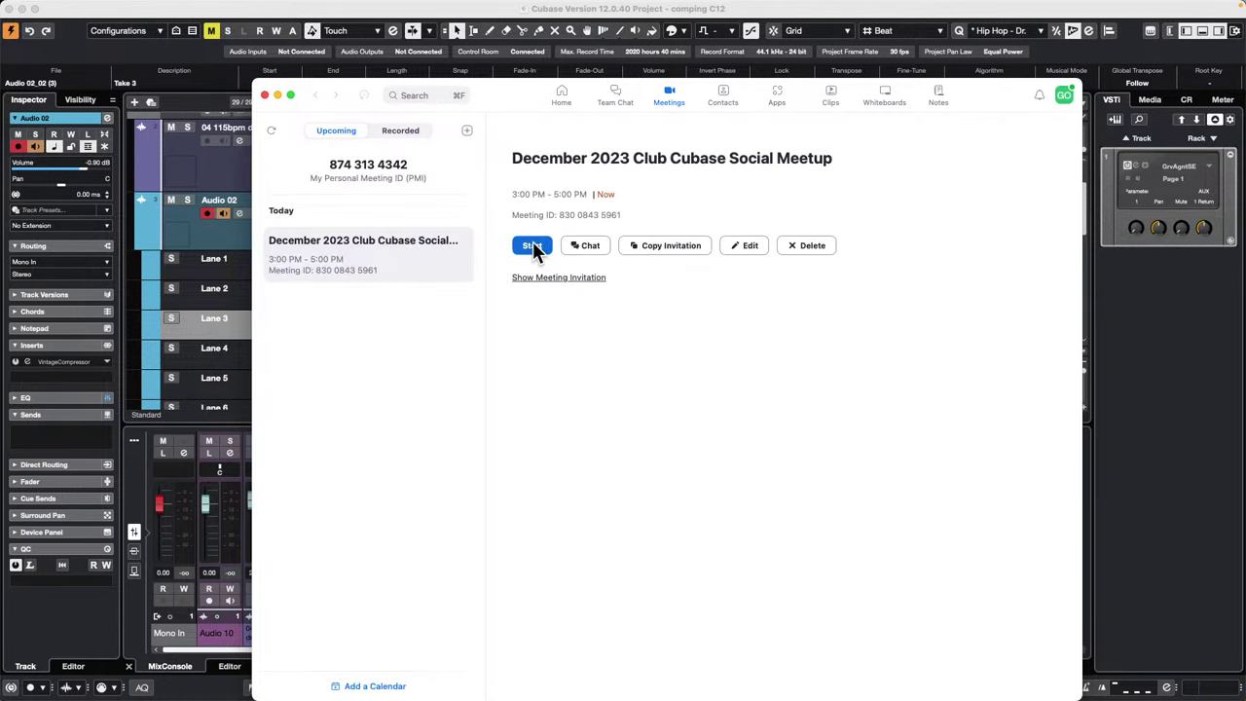
pyautogui.click(534, 248)
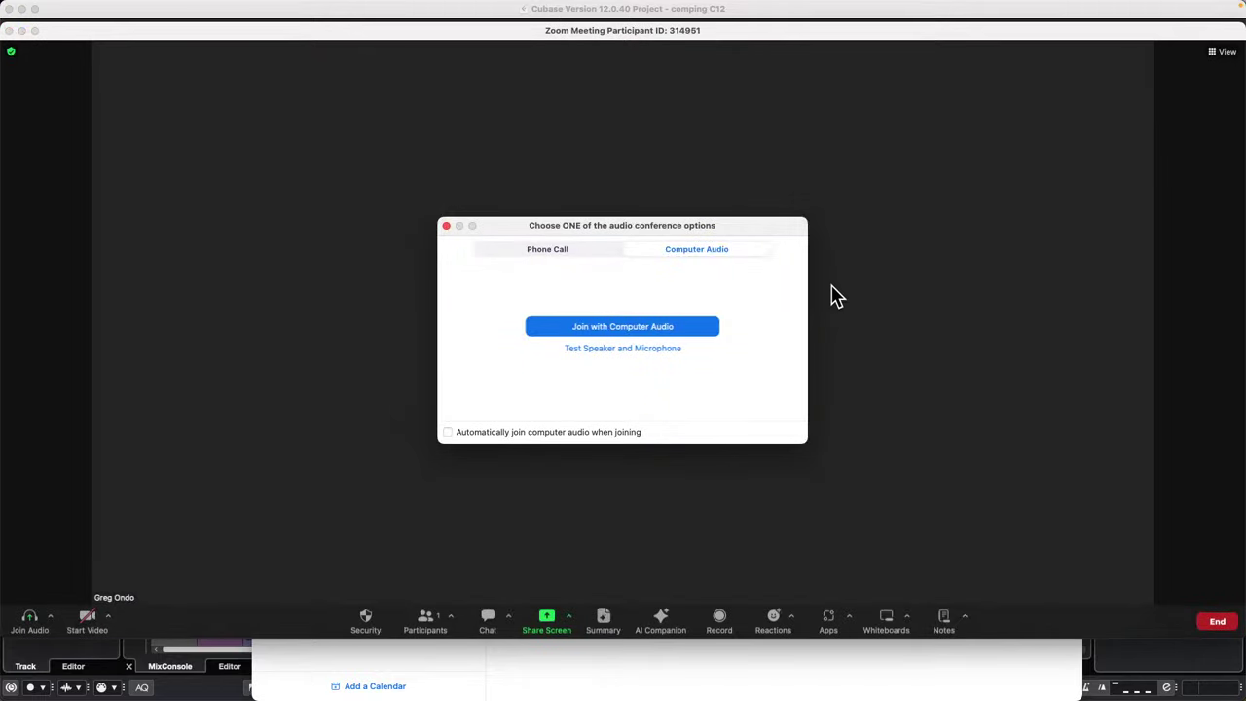
pyautogui.click(633, 331)
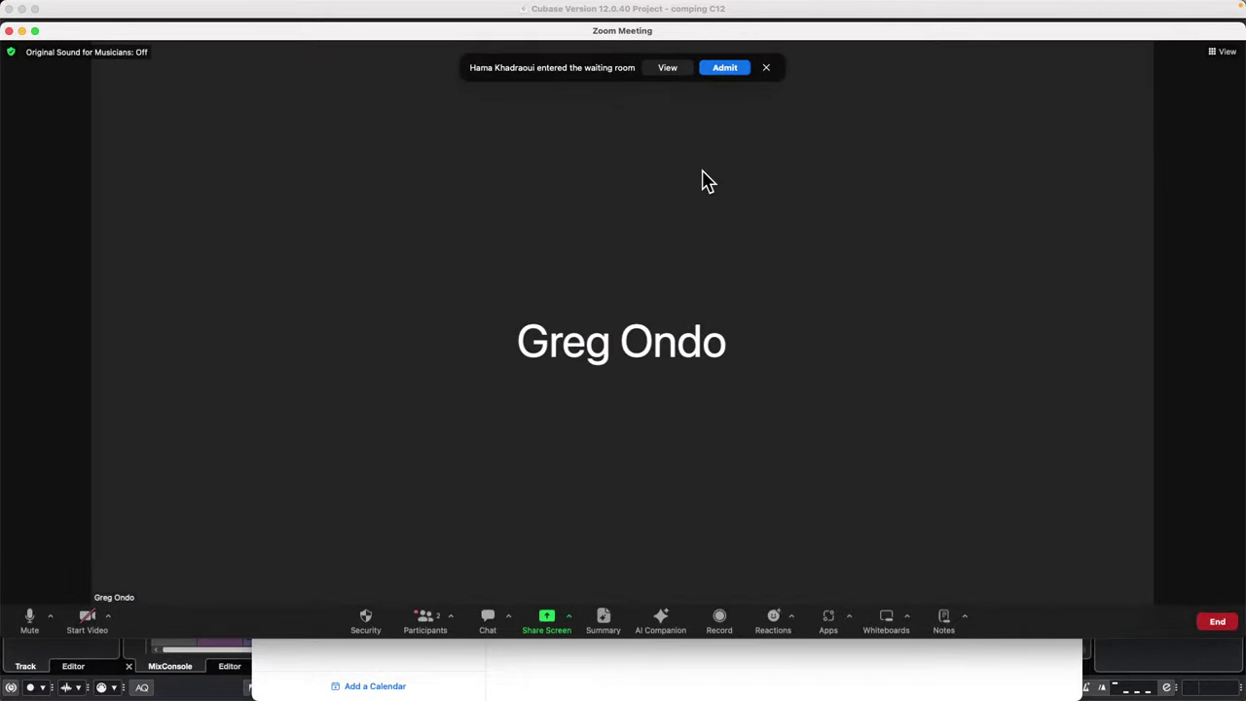
# Admit the attendees in the waiting room to the meeting one by one as they arrive.
pyautogui.click(726, 68)
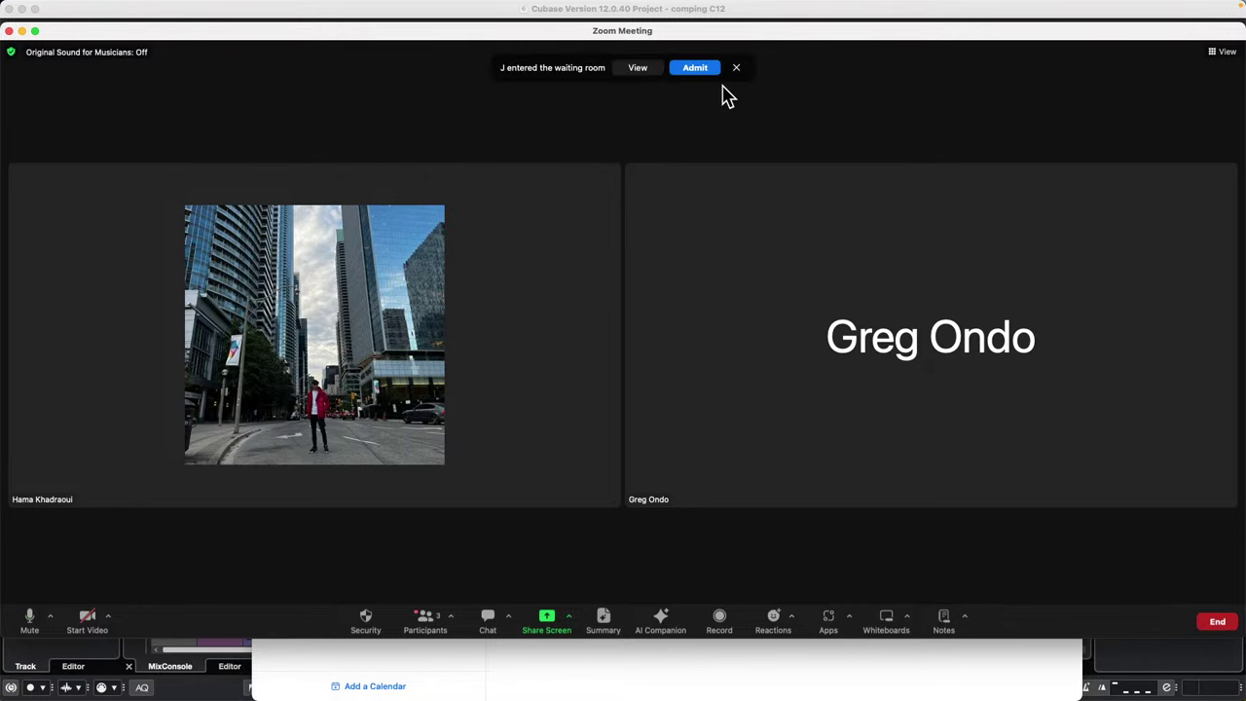
pyautogui.click(677, 67)
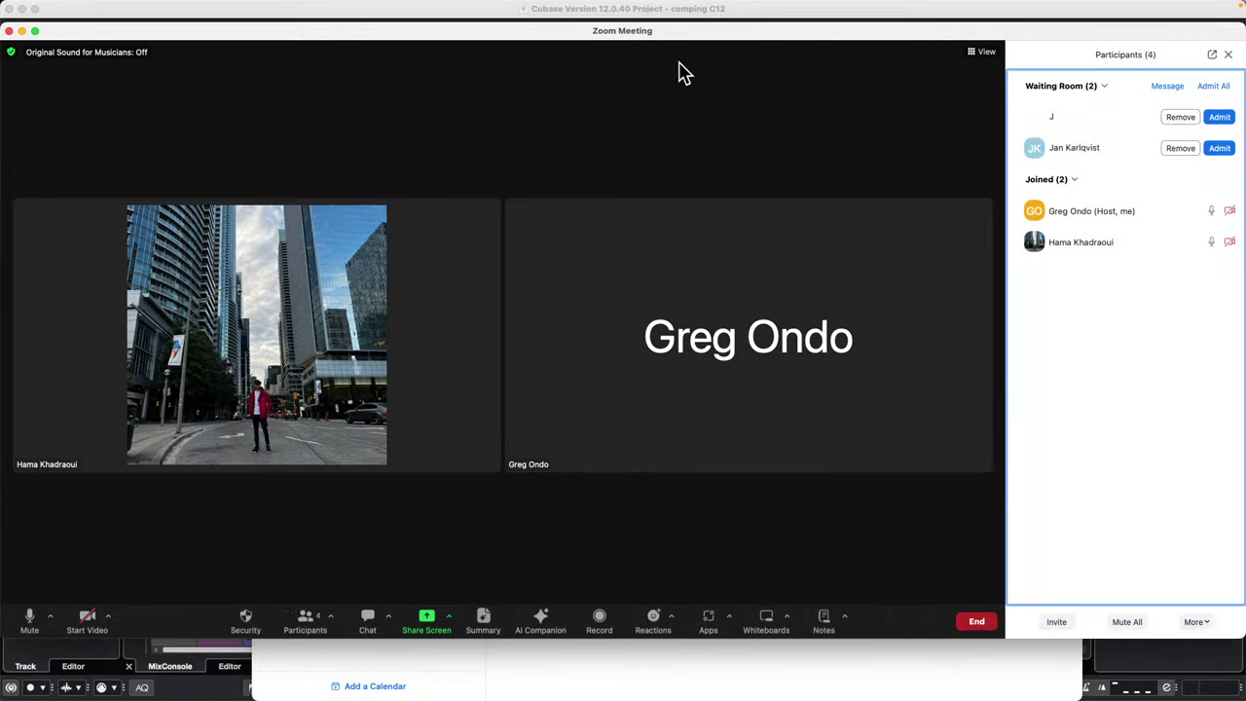
pyautogui.click(1222, 119)
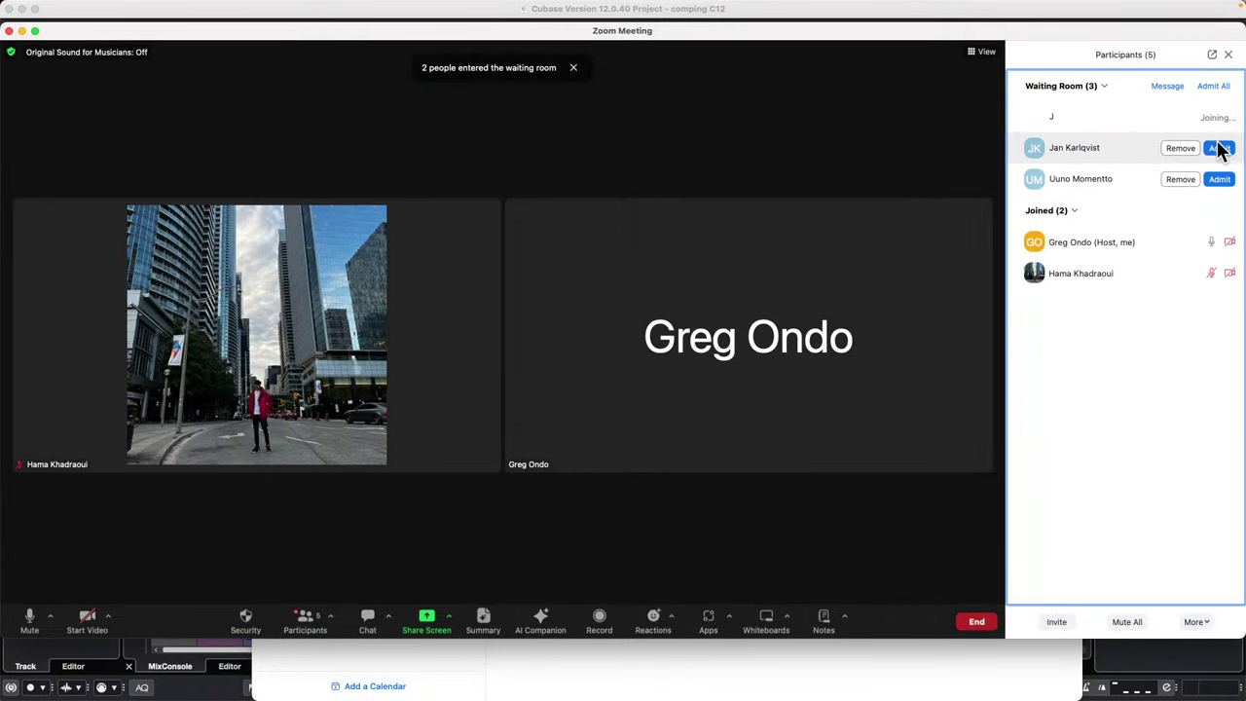
pyautogui.click(1219, 152)
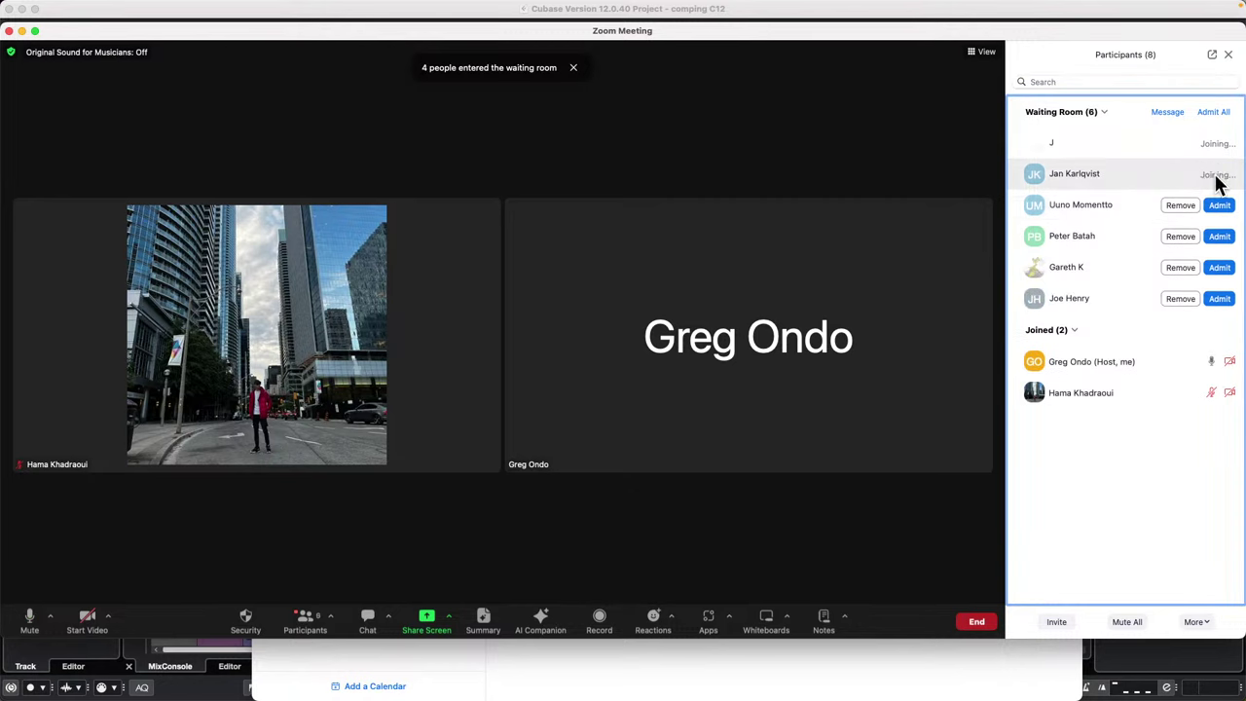
pyautogui.click(1216, 208)
pyautogui.click(1217, 237)
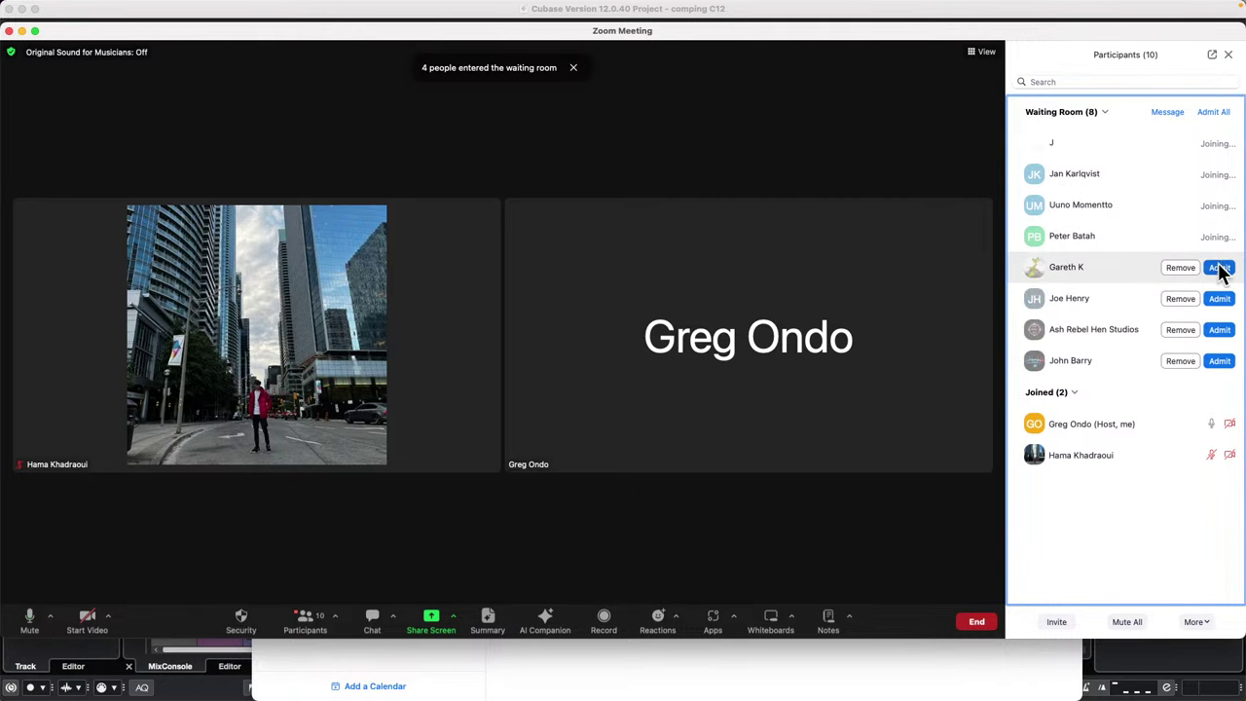
pyautogui.click(1219, 269)
pyautogui.click(1220, 300)
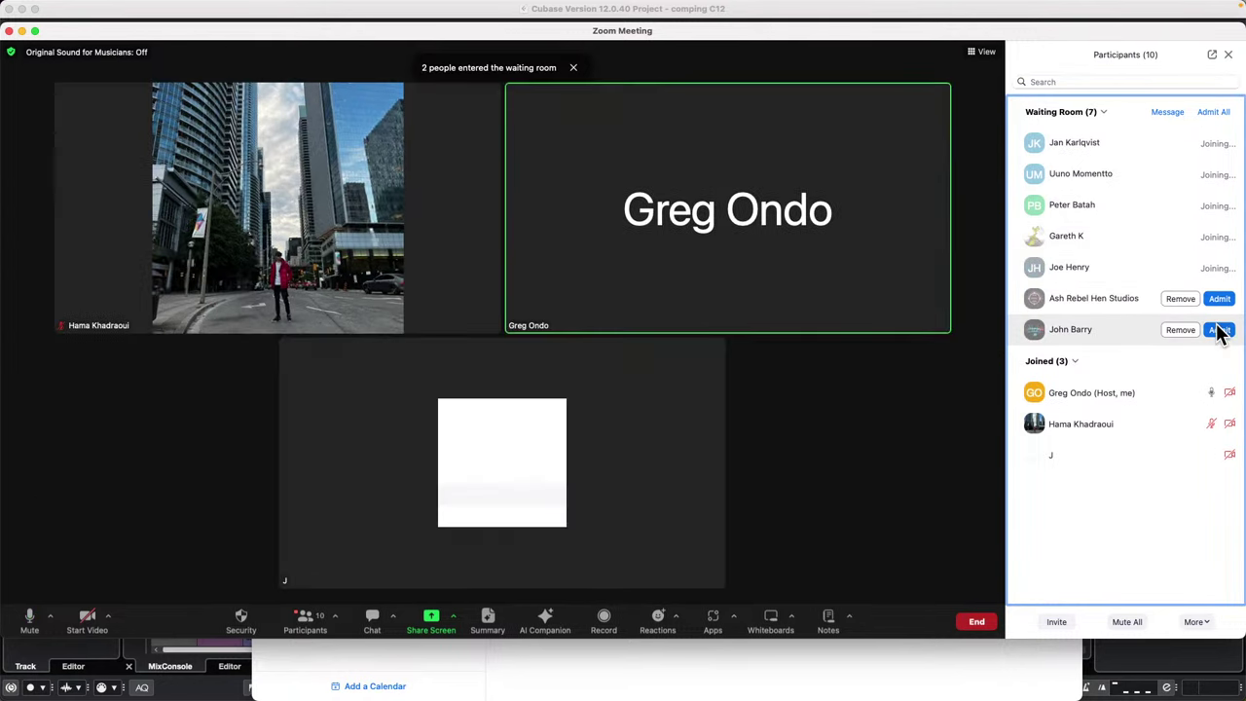
pyautogui.click(1219, 329)
pyautogui.click(1219, 300)
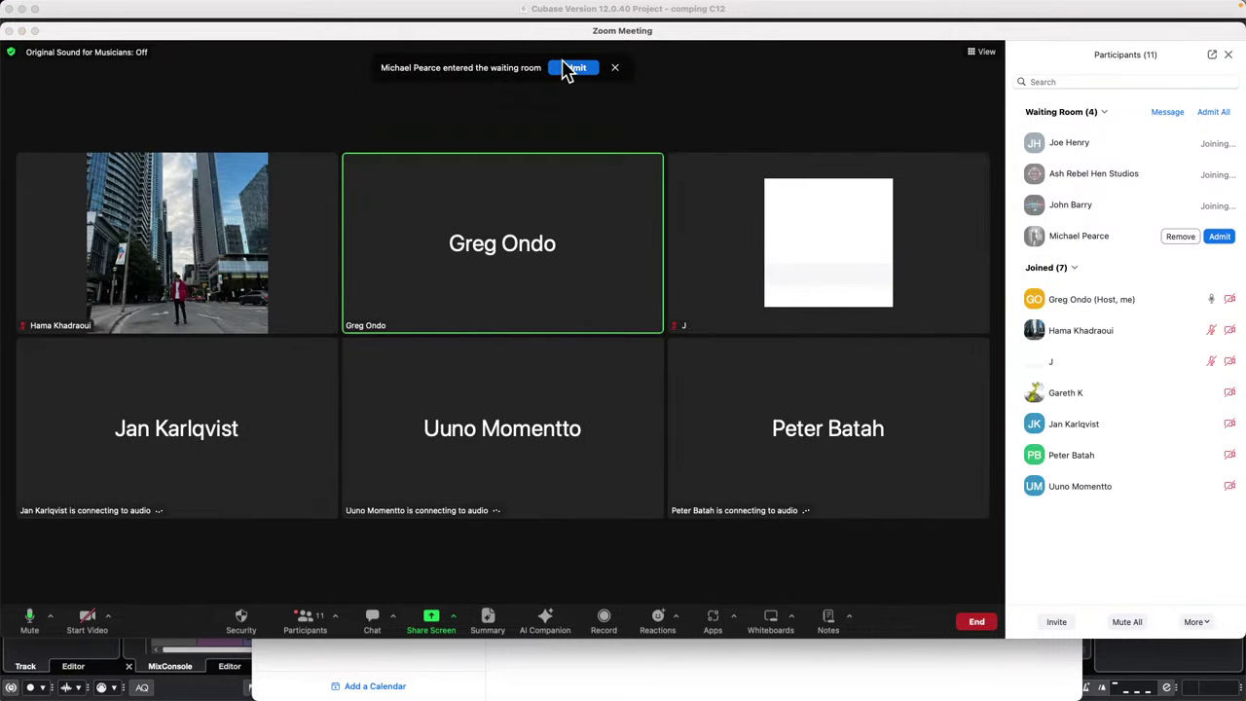
pyautogui.click(1219, 236)
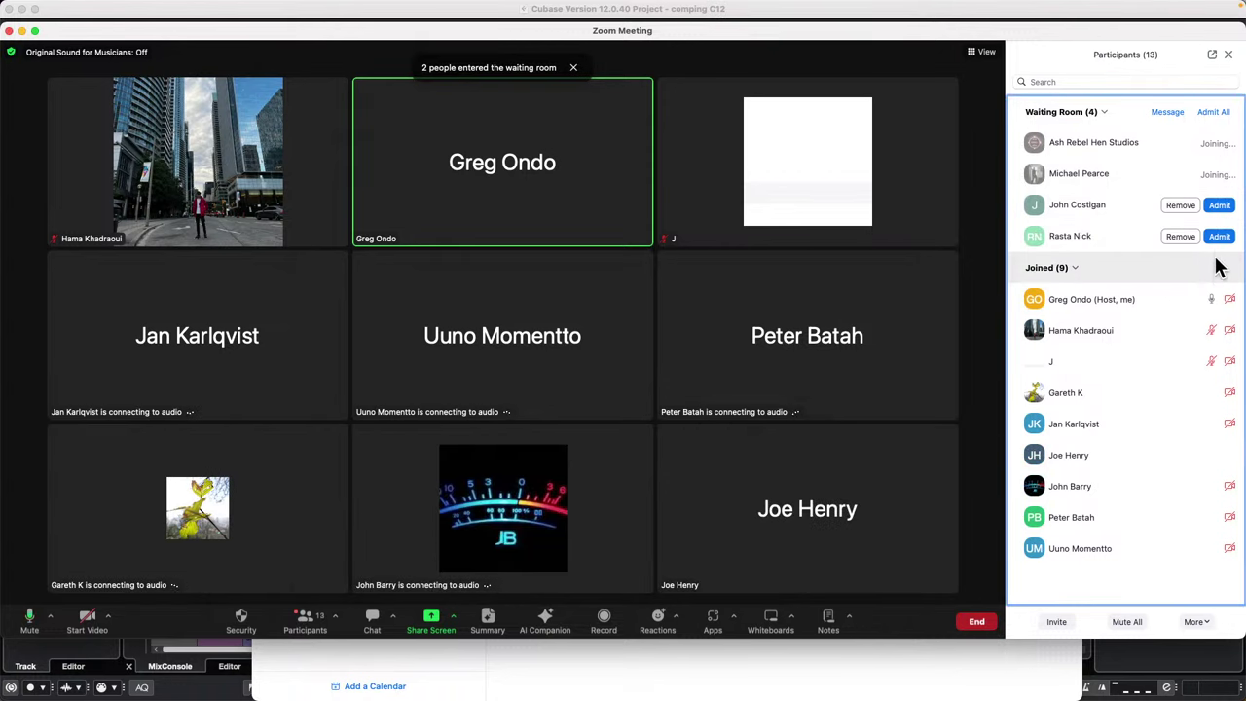
pyautogui.click(1218, 236)
pyautogui.click(1220, 206)
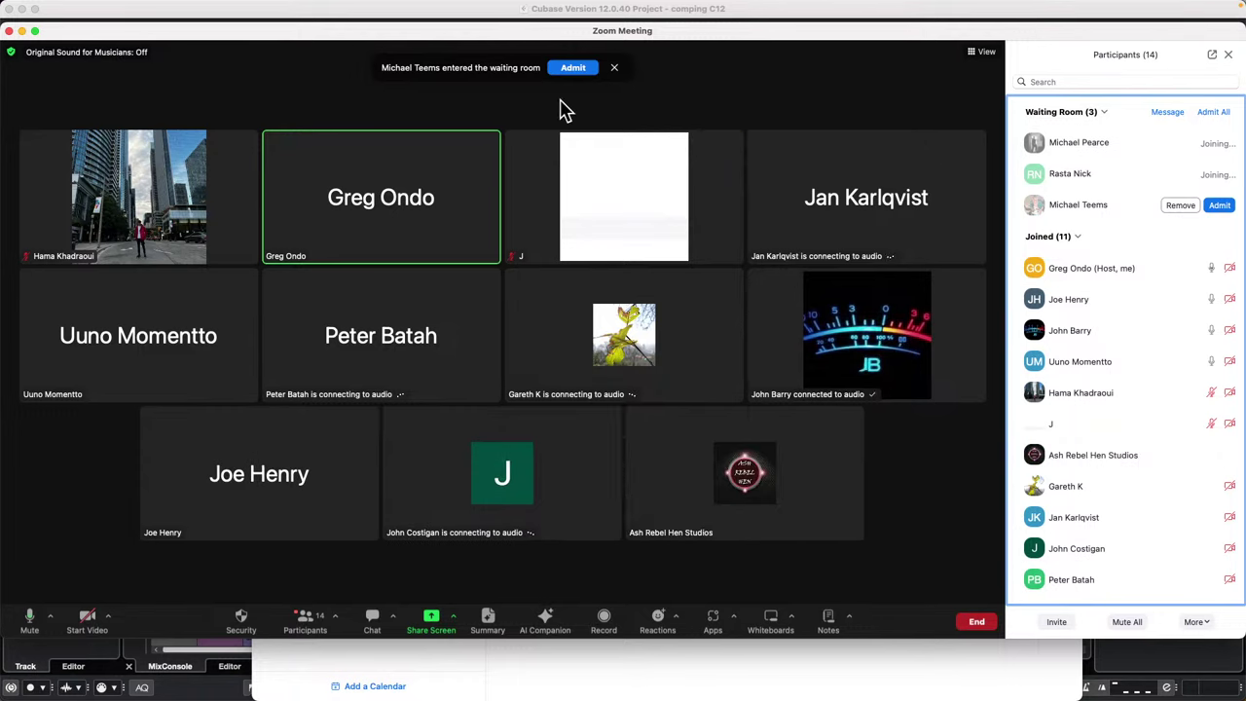
pyautogui.click(573, 70)
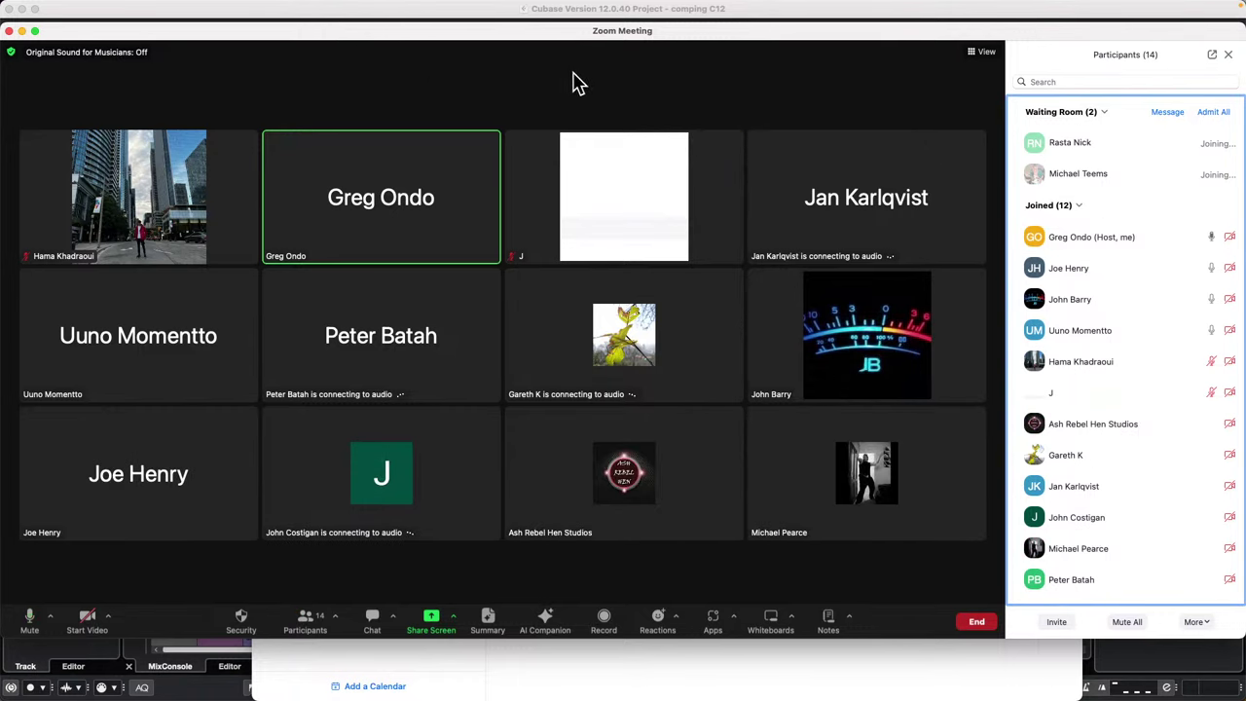